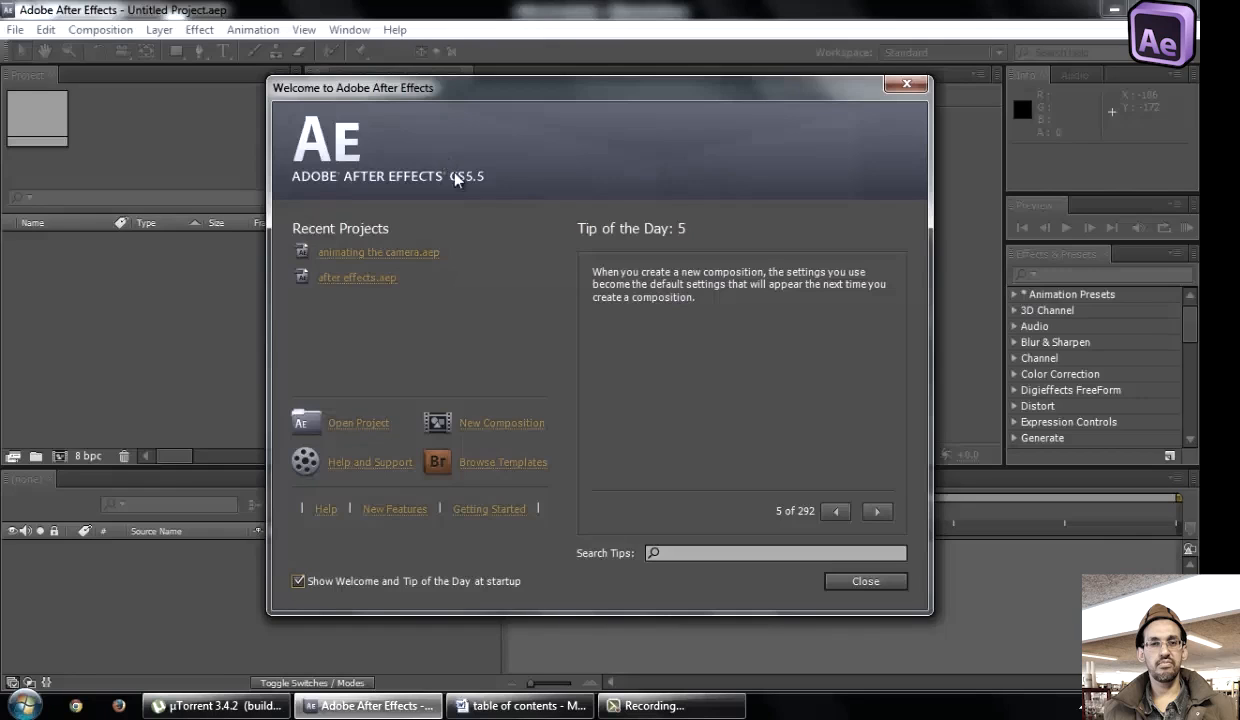
Dismiss the startup welcome window, then bring the Welcome and Tip of the Day window back up
click(865, 581)
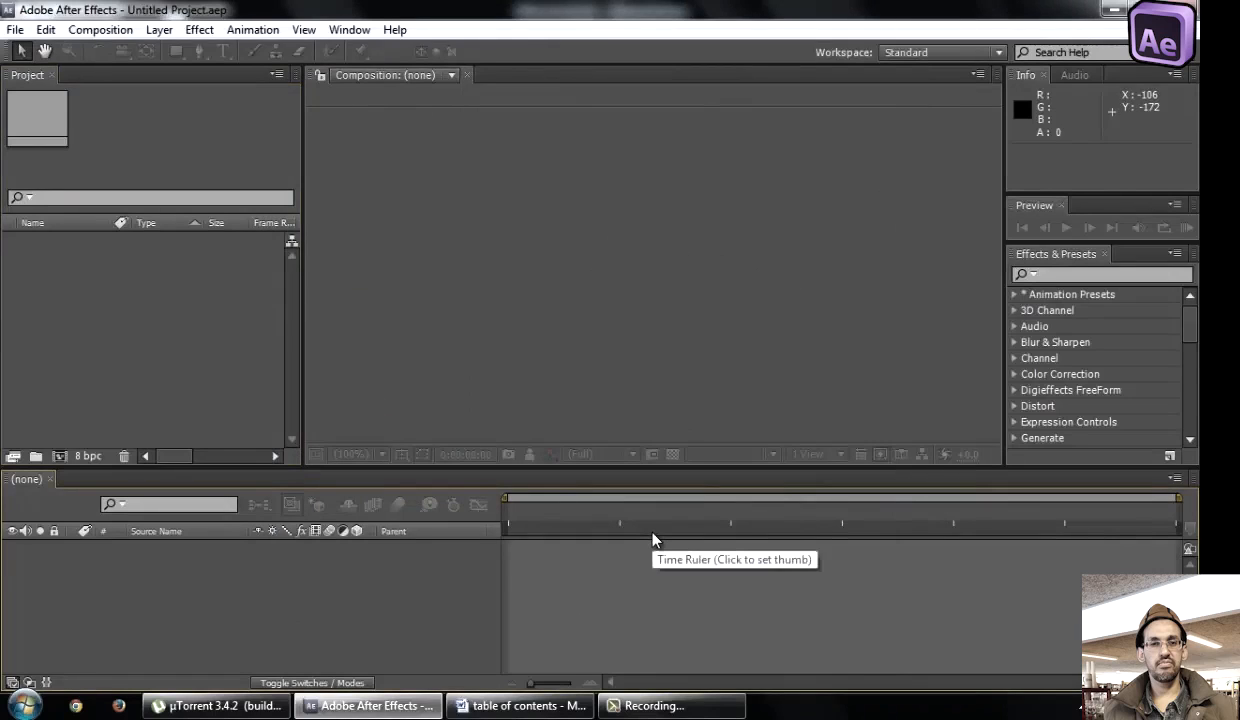
click(395, 400)
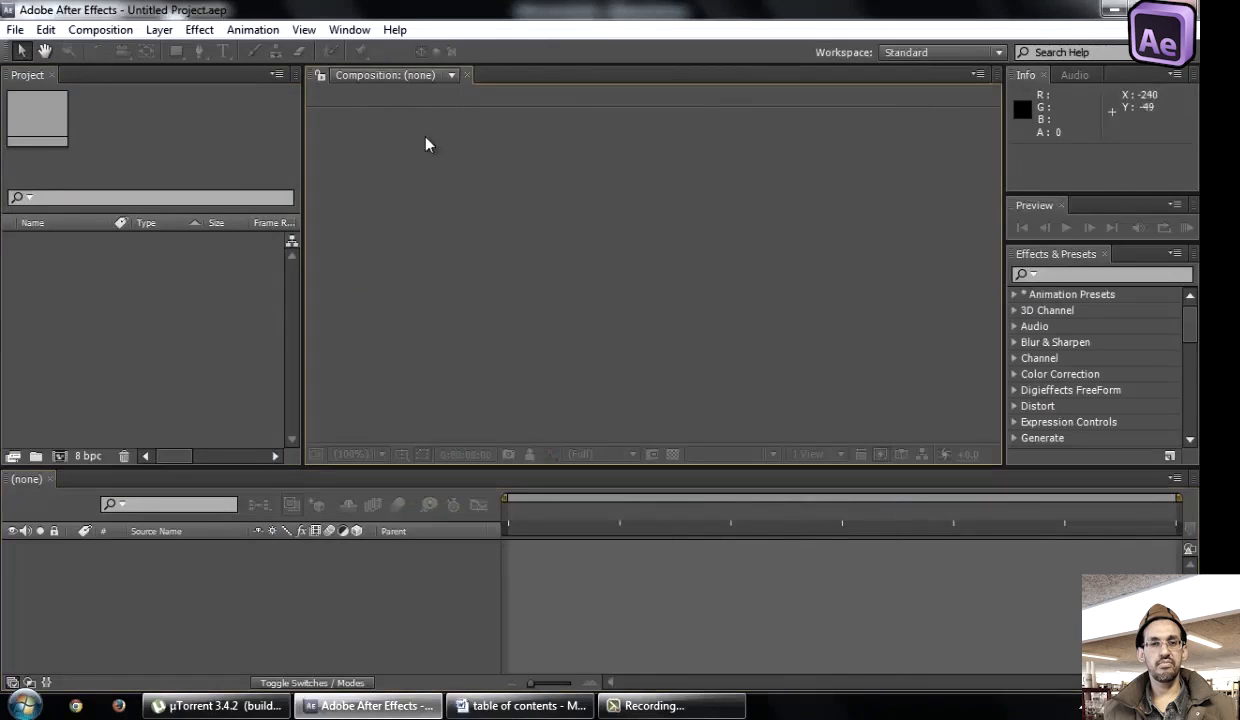
click(396, 30)
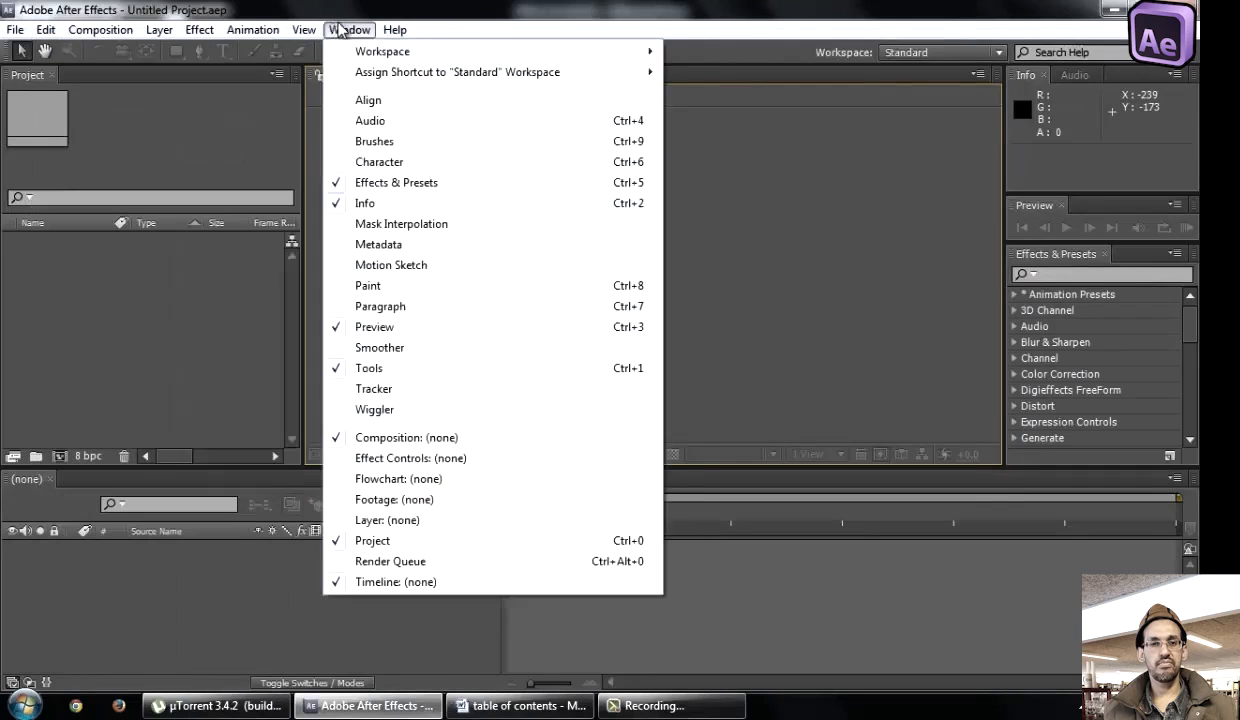
click(390, 31)
click(392, 30)
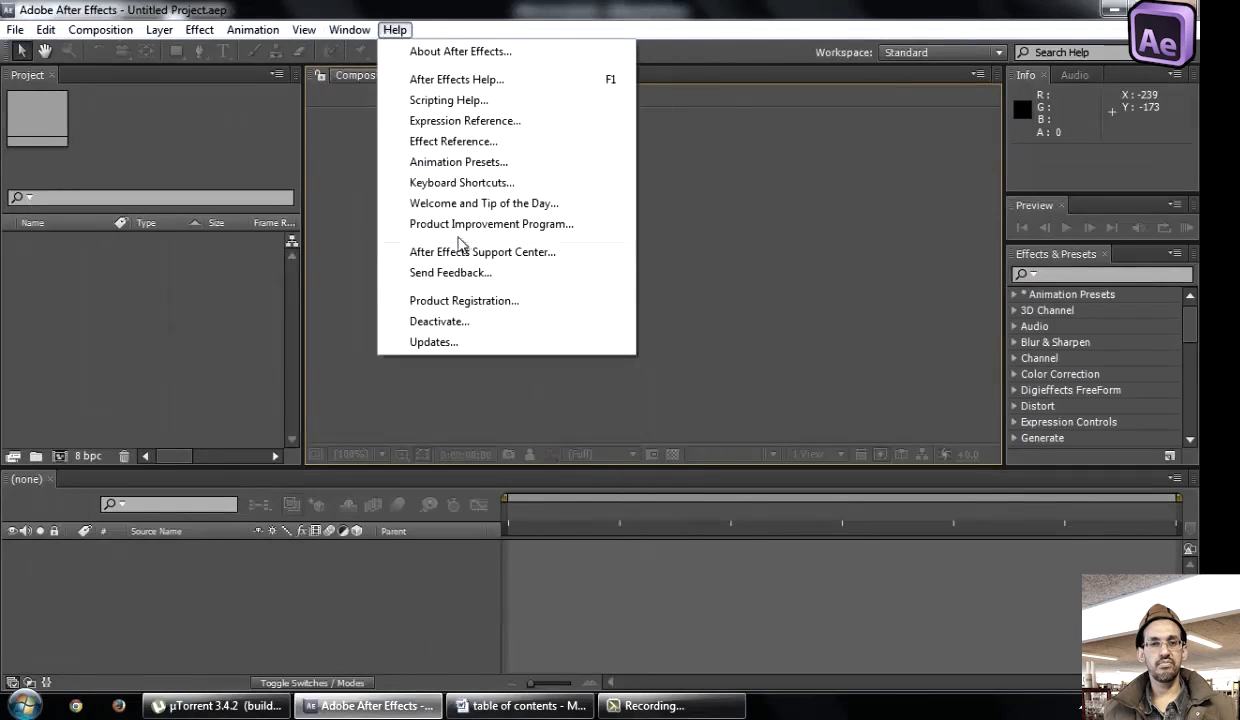
click(474, 205)
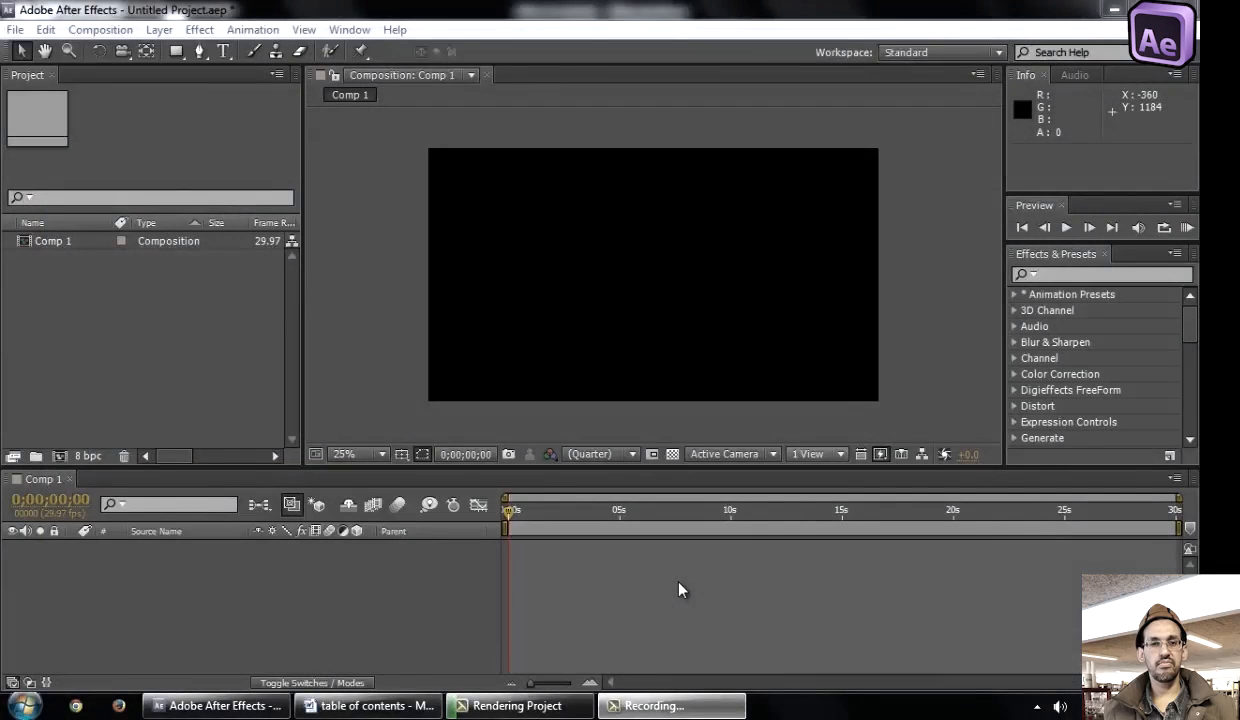
Inspect the size, duration and frame rate details of Comp 1 in the project
click(123, 359)
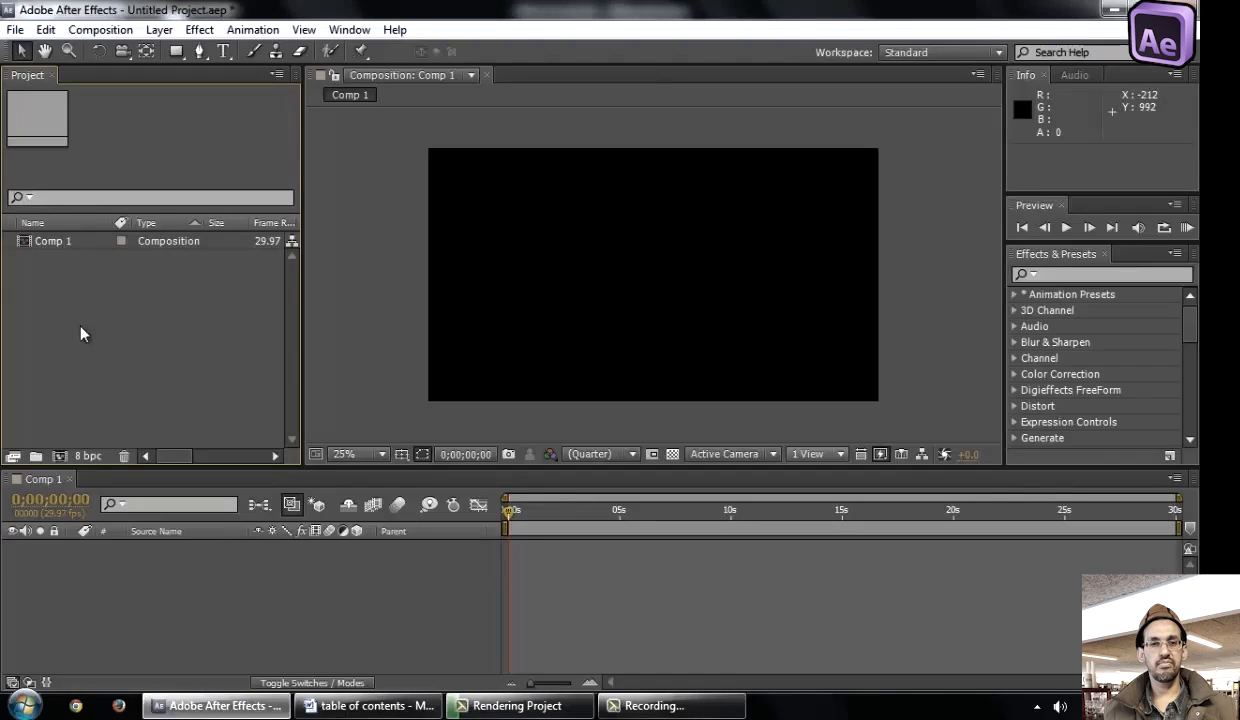
click(57, 248)
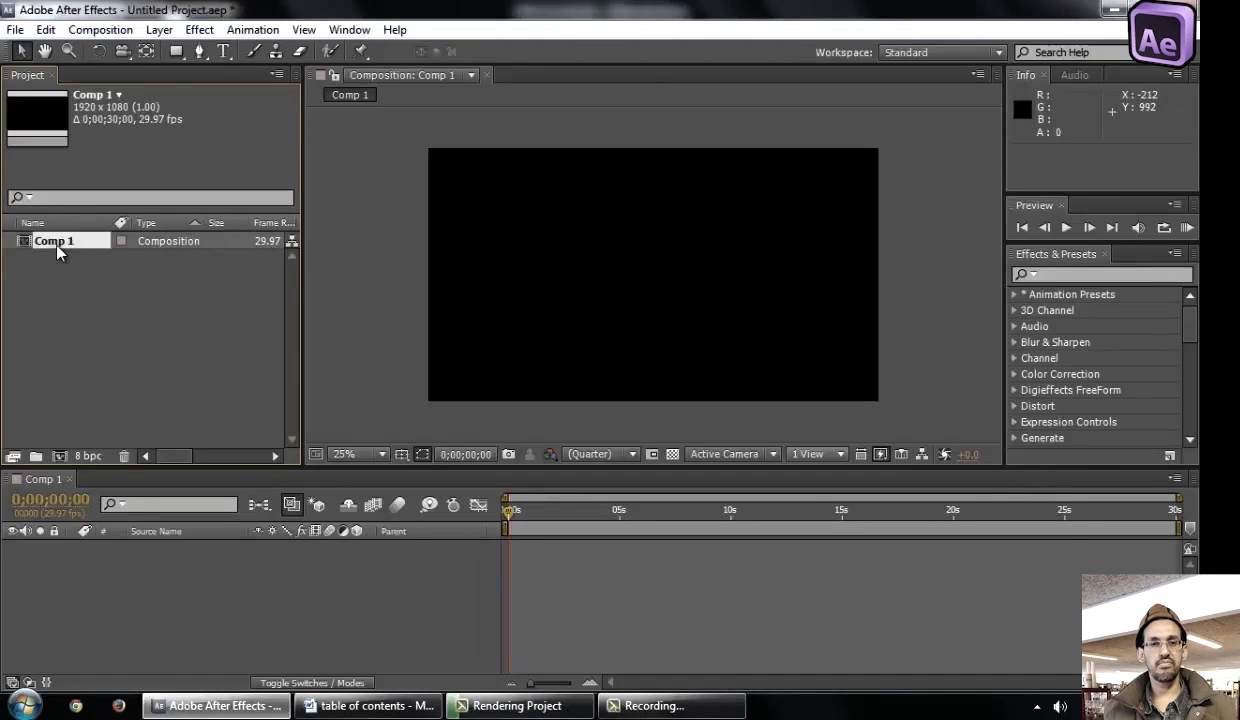
click(170, 264)
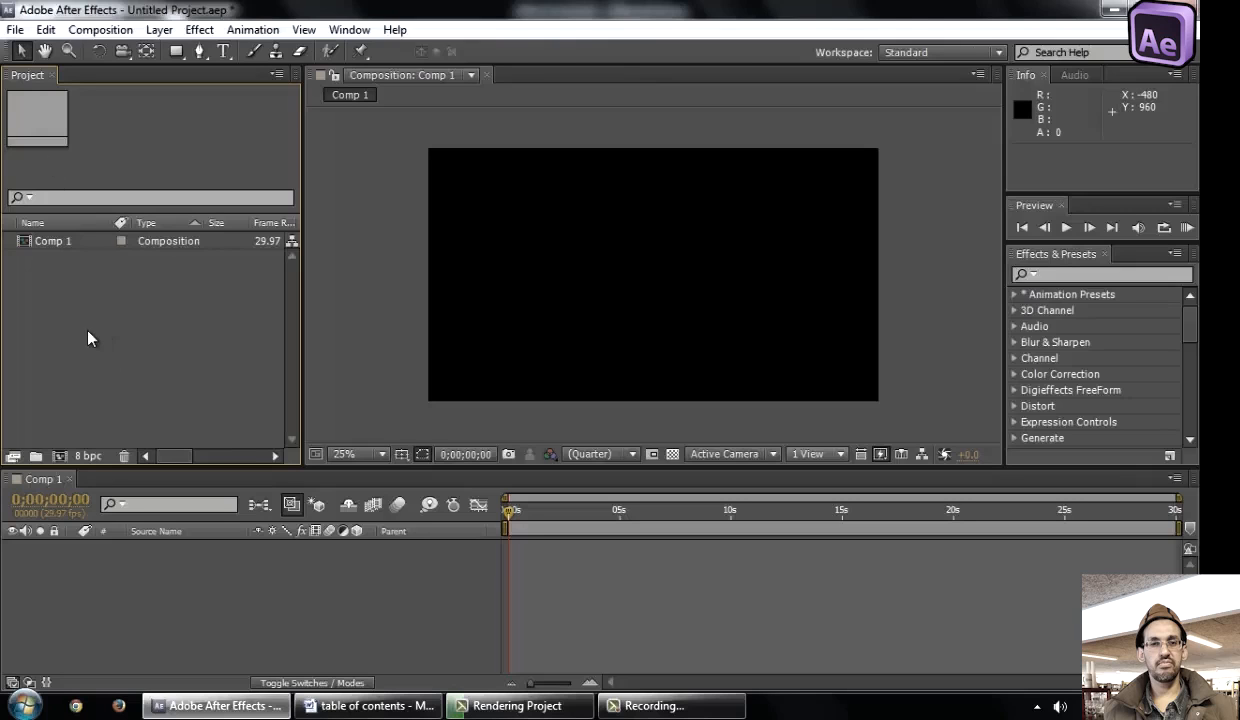
Import the image Desert.jpg from the Sample Pictures folder of the Pictures library into the project
click(15, 29)
mouse_move(107, 276)
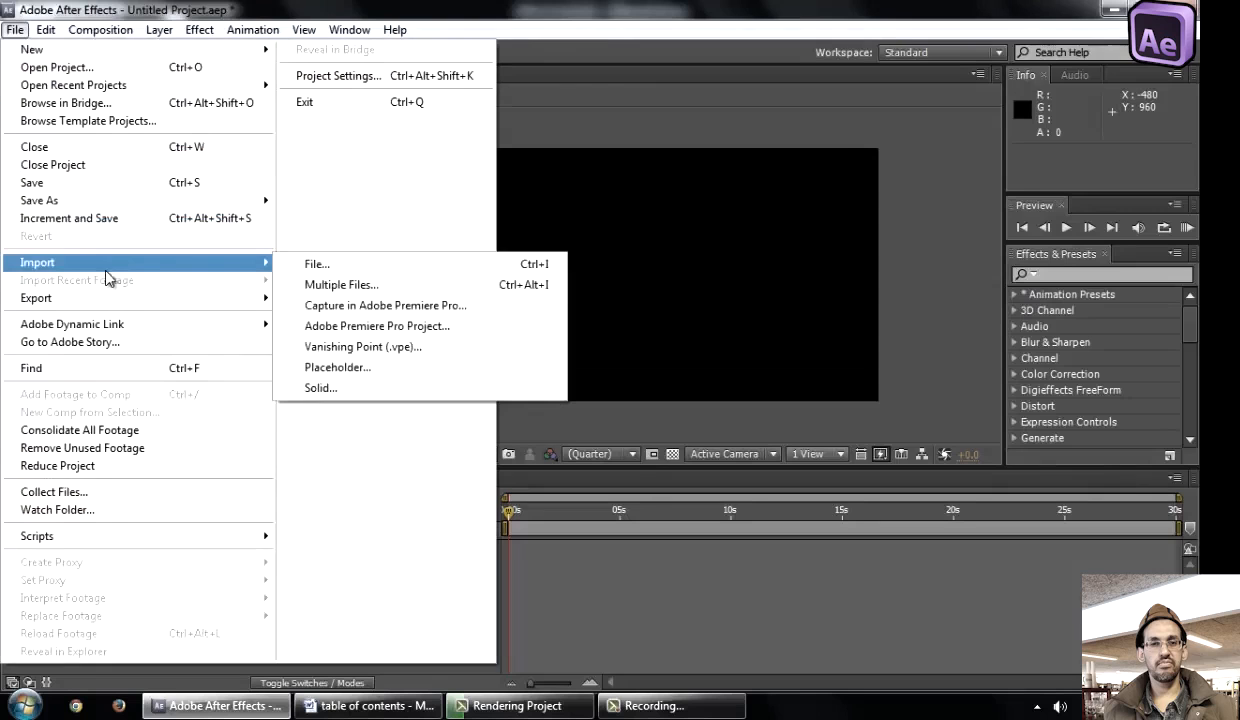
click(353, 266)
click(53, 130)
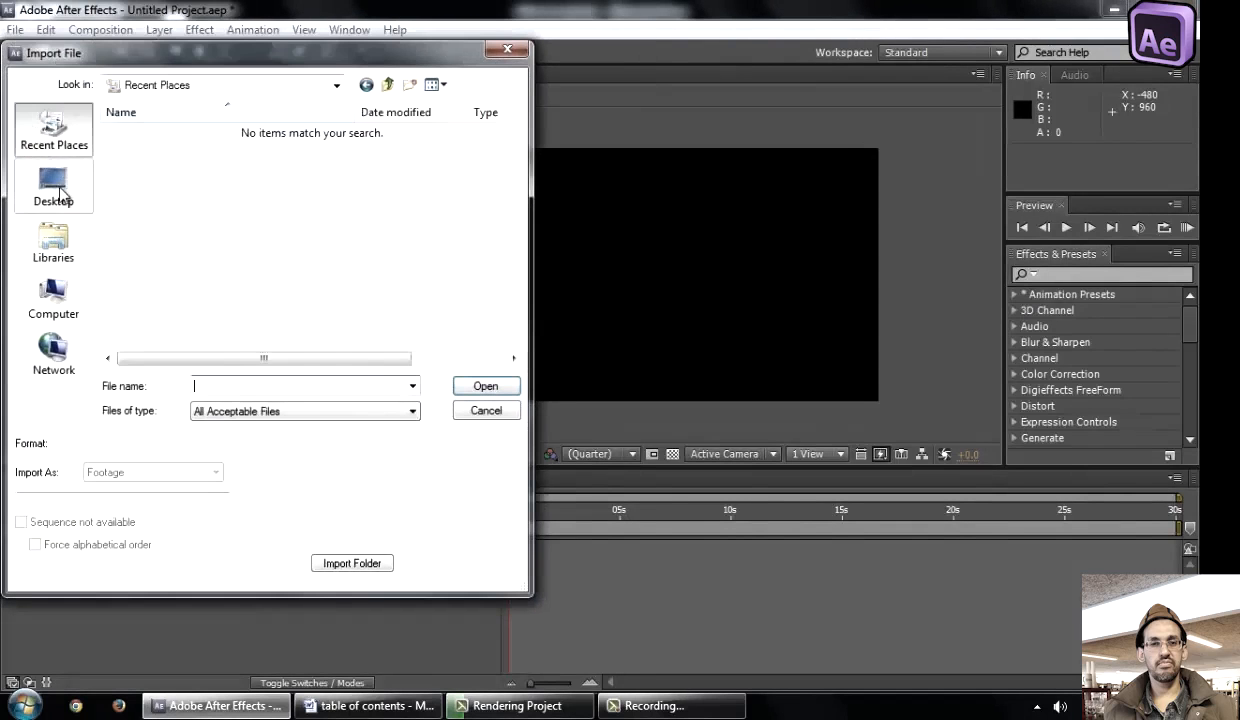
click(53, 188)
click(77, 254)
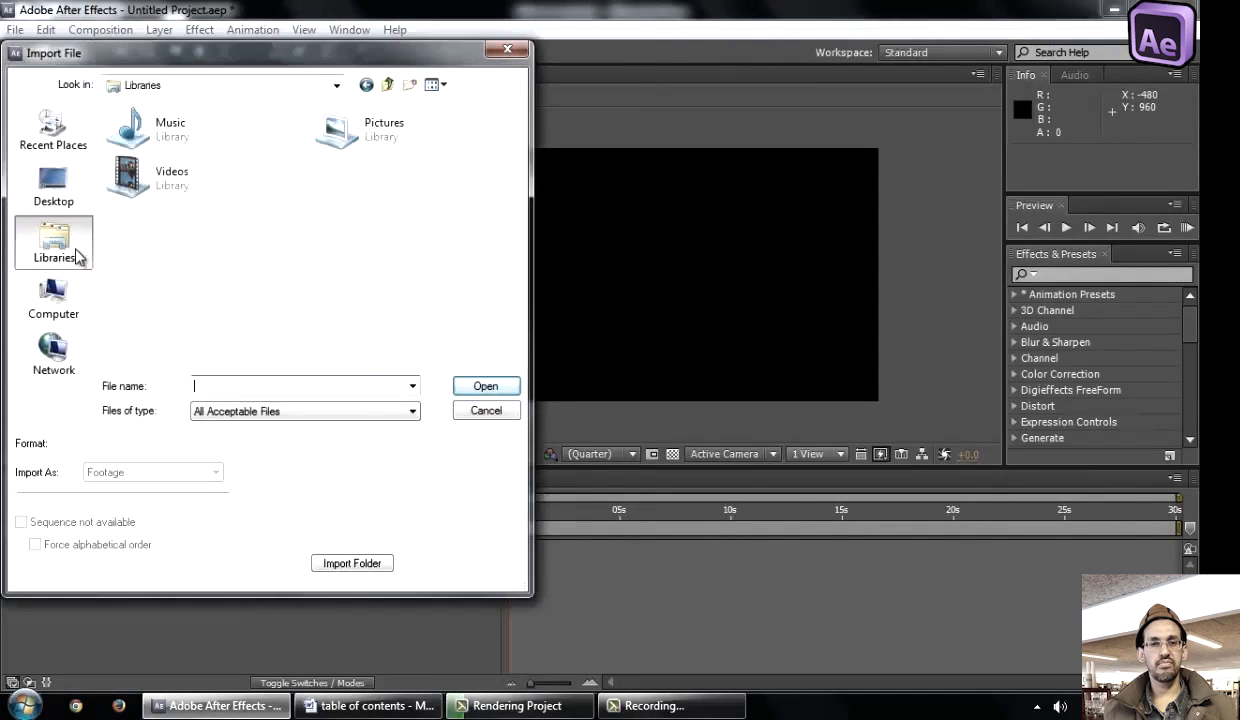
double_click(368, 148)
double_click(268, 188)
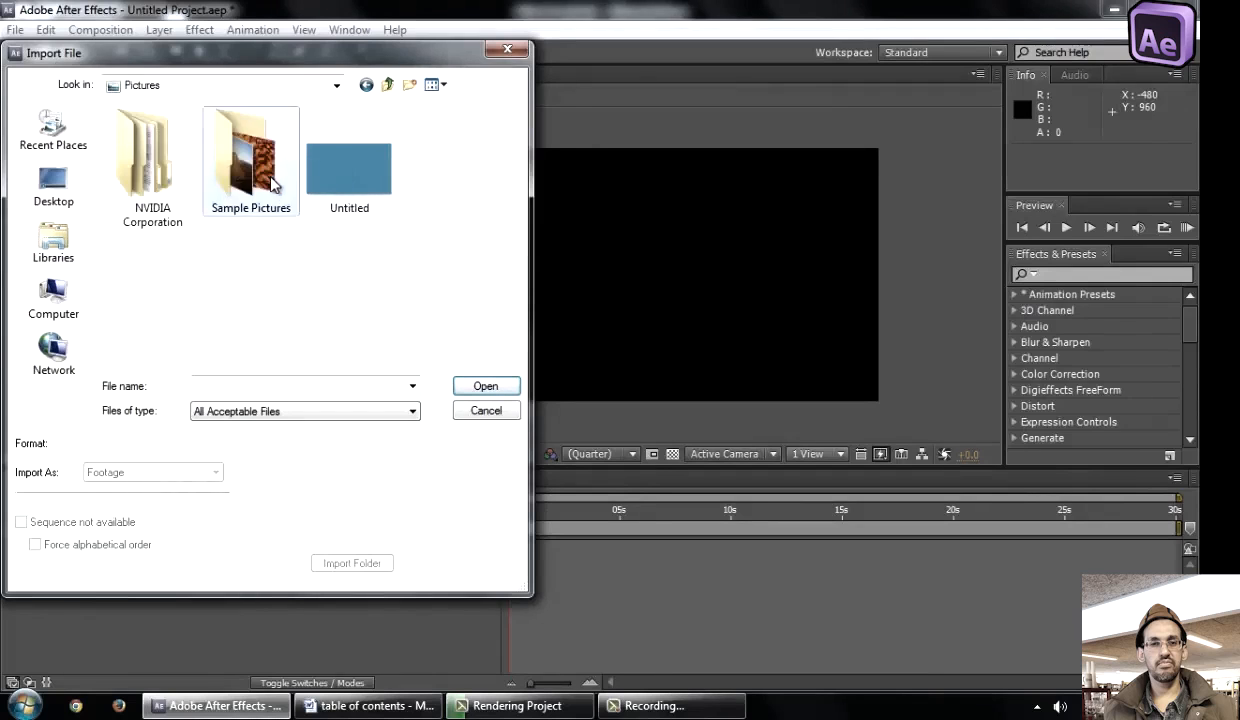
click(262, 180)
click(480, 386)
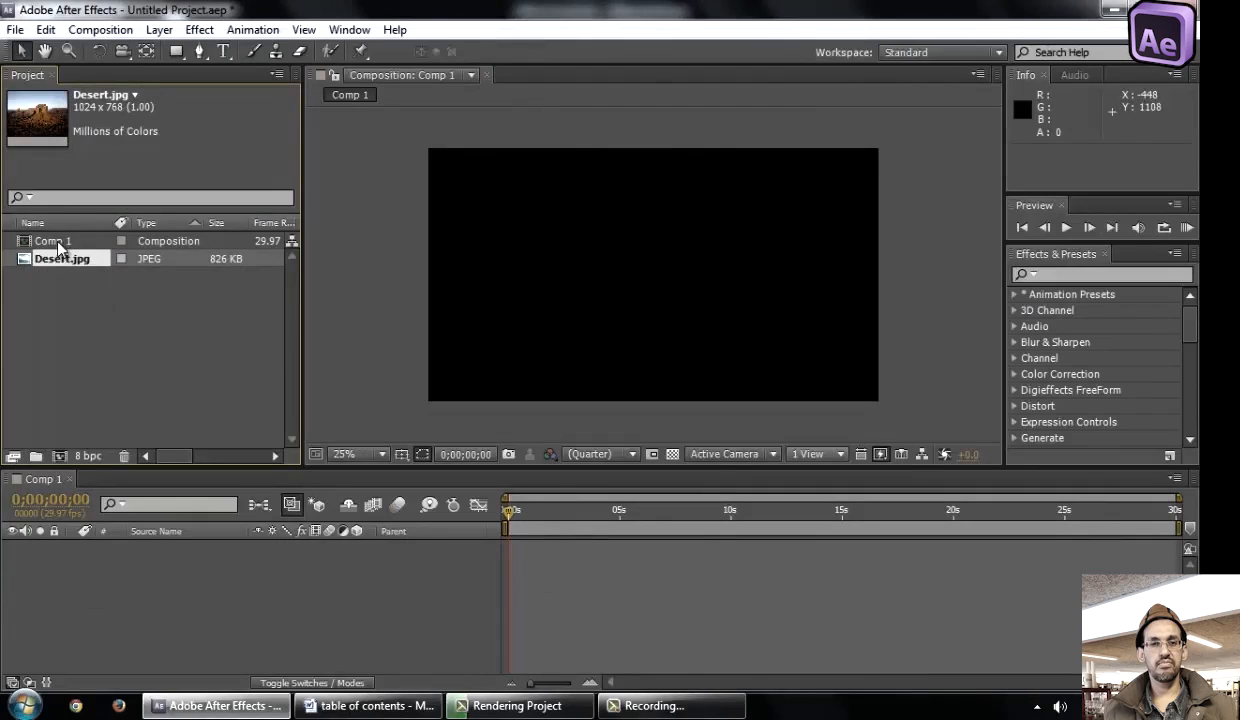
Compare the file details of Desert.jpg with the composition details of Comp 1
click(60, 243)
click(83, 296)
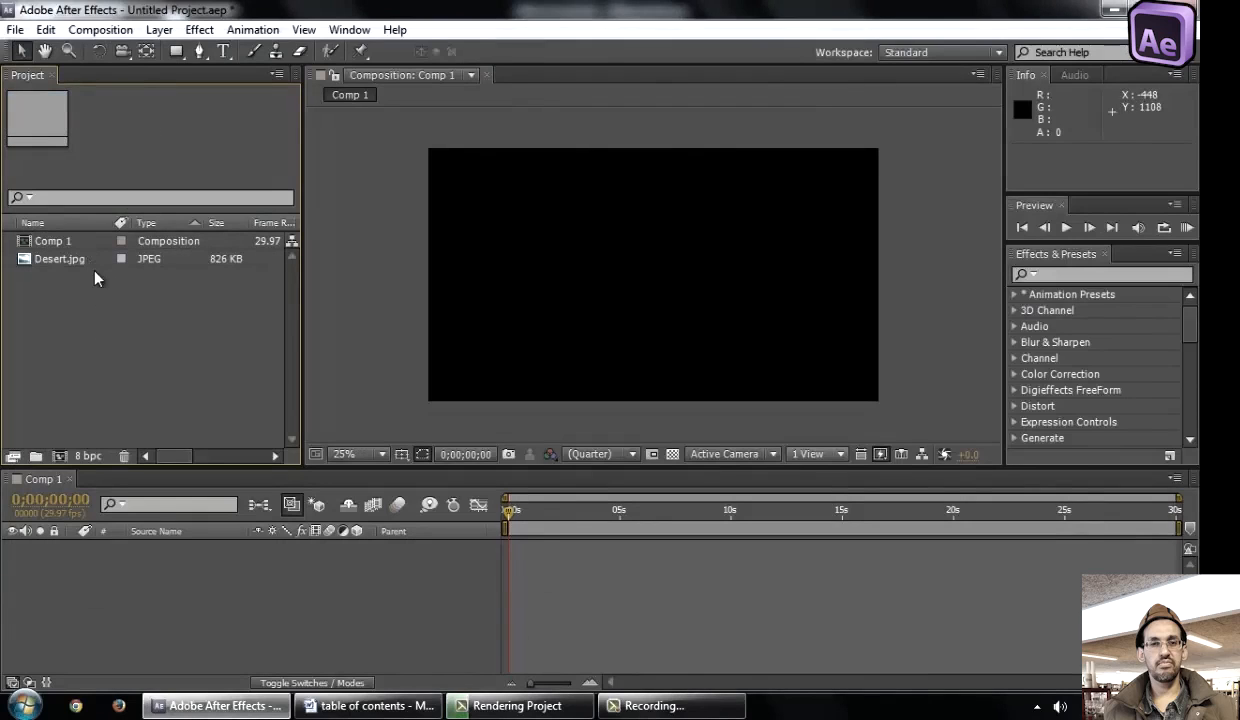
click(86, 259)
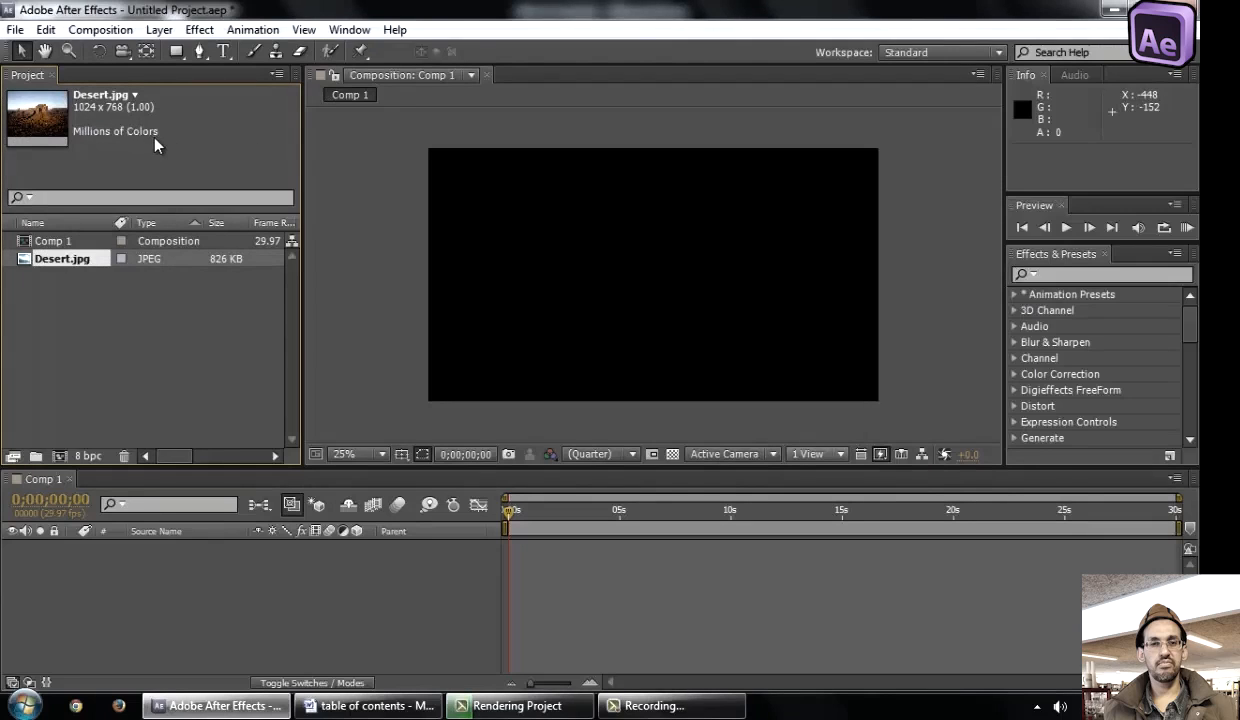
click(67, 240)
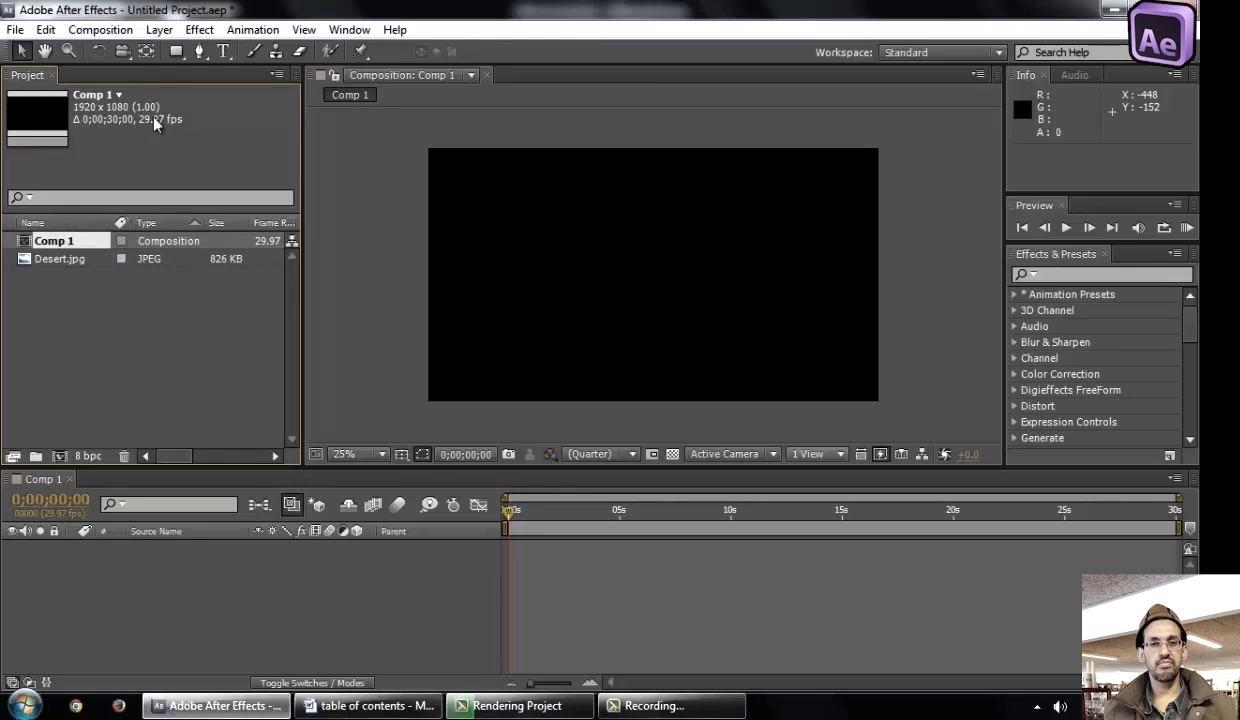
click(362, 160)
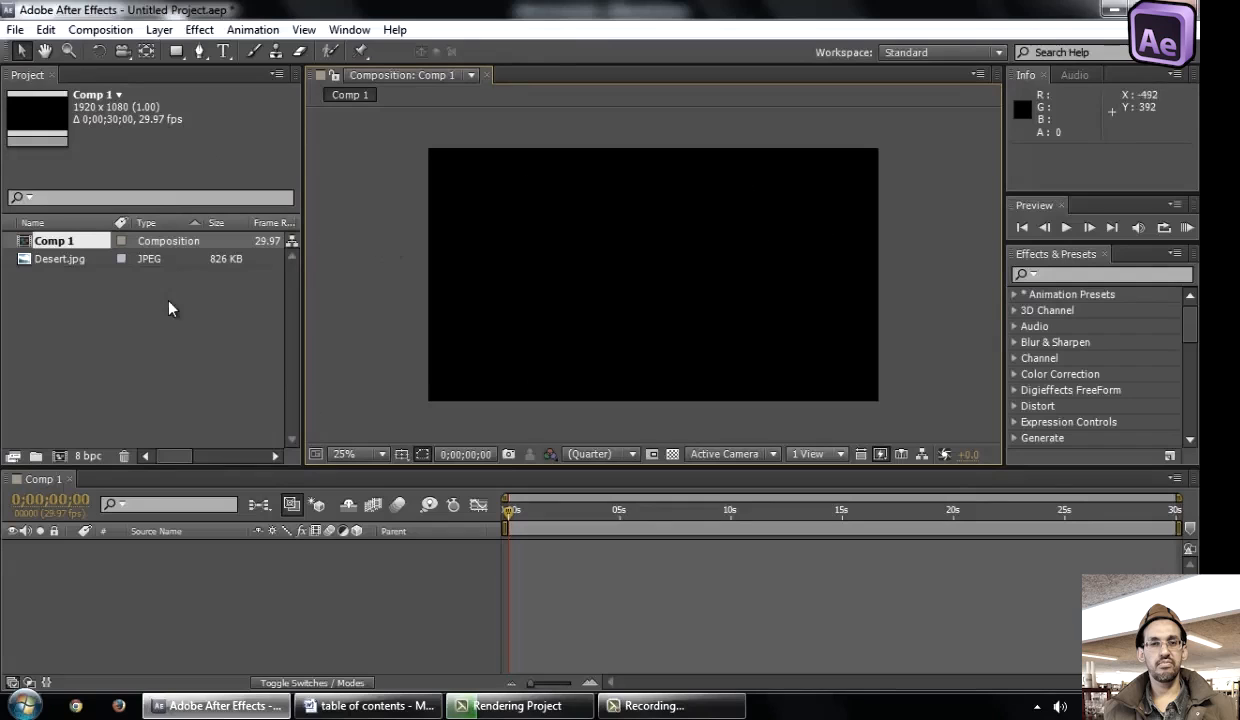
click(113, 342)
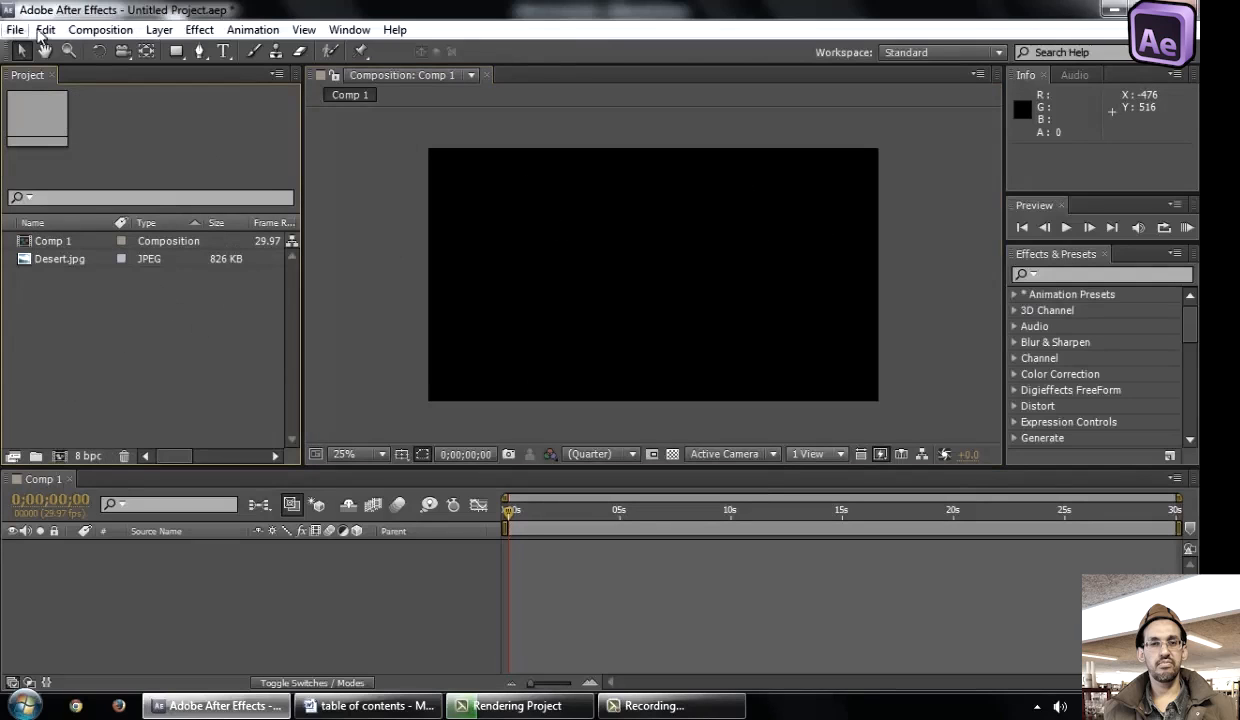
Create a composition named Comp 2 with the HDTV 1080 29.97 preset and a duration of 0;00;30;00
click(100, 29)
click(170, 55)
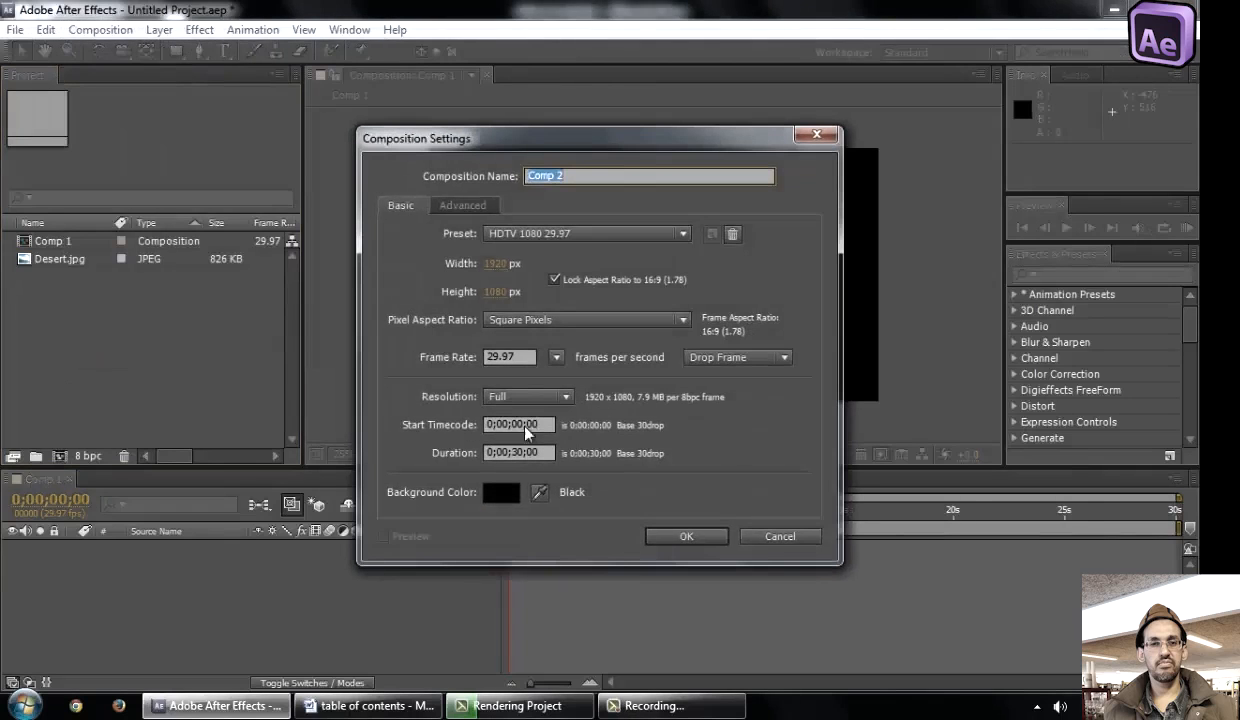
click(691, 537)
Place Desert.jpg in Comp 2 and move the image near the centre of the frame
drag(60, 276, 571, 288)
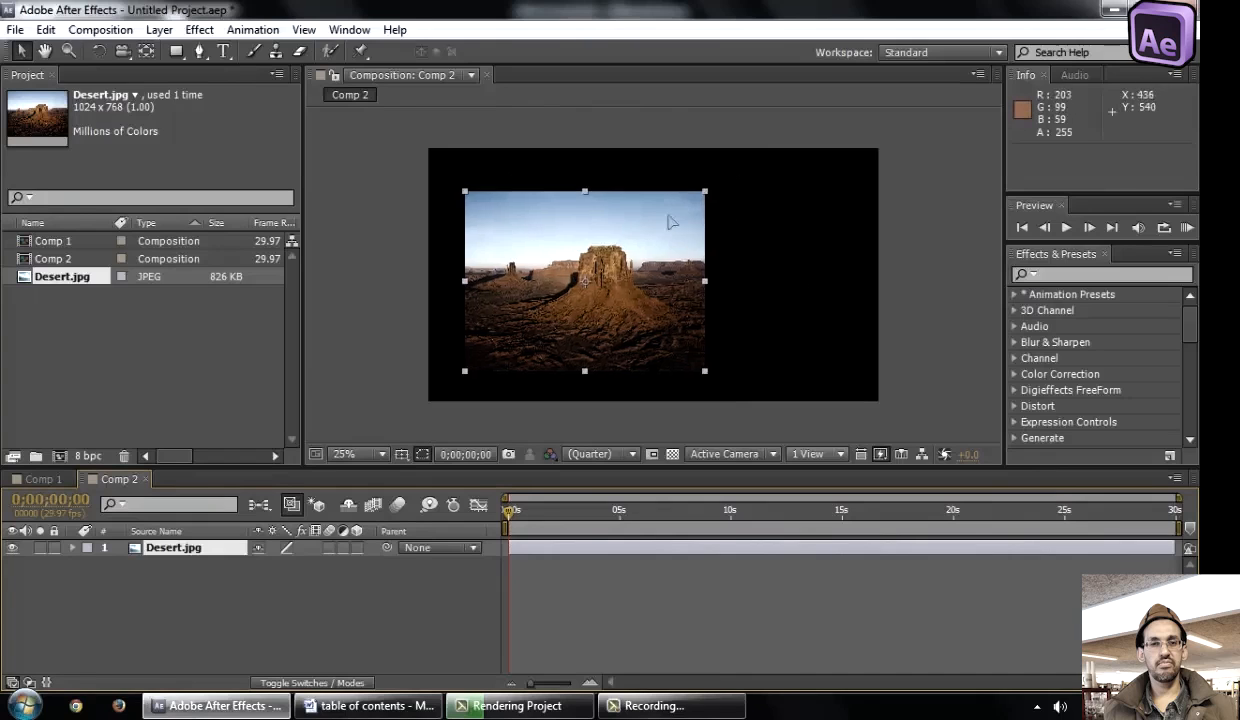
drag(670, 221, 708, 327)
drag(554, 305, 645, 252)
click(457, 600)
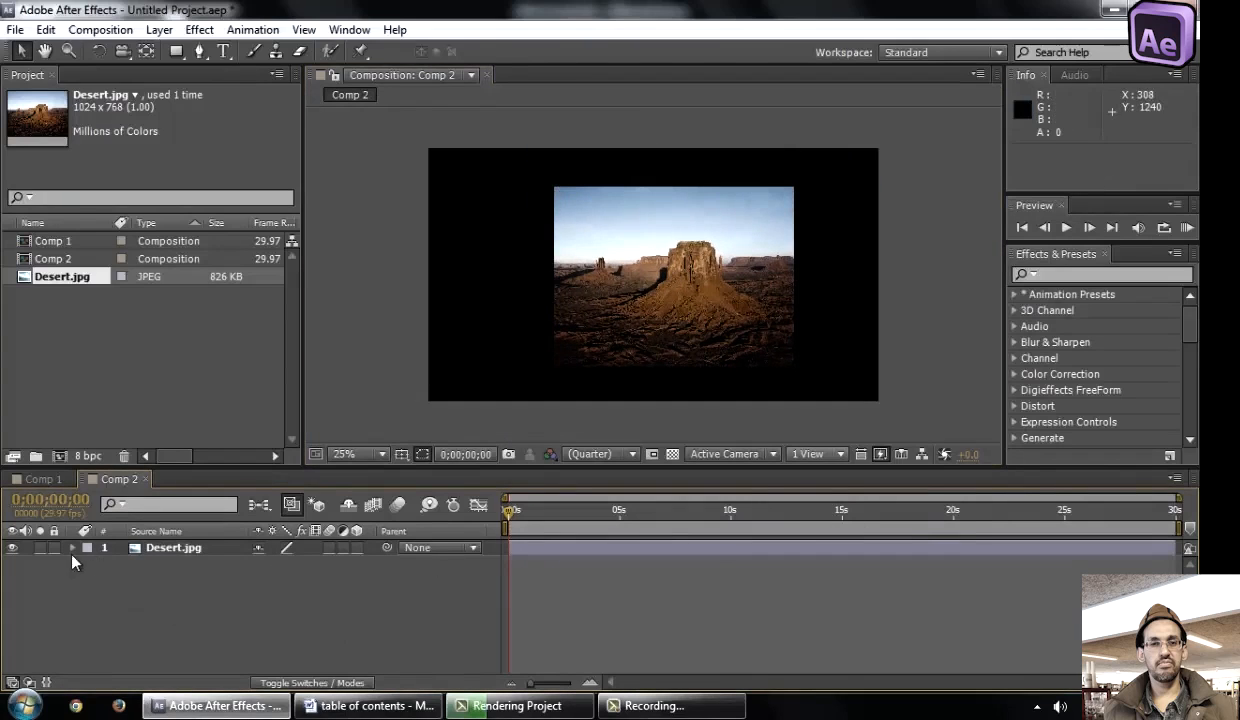
Add a dark gray solid layer of 1920 x 1080 px to Comp 2, named Dark Gray Solid 1
click(45, 294)
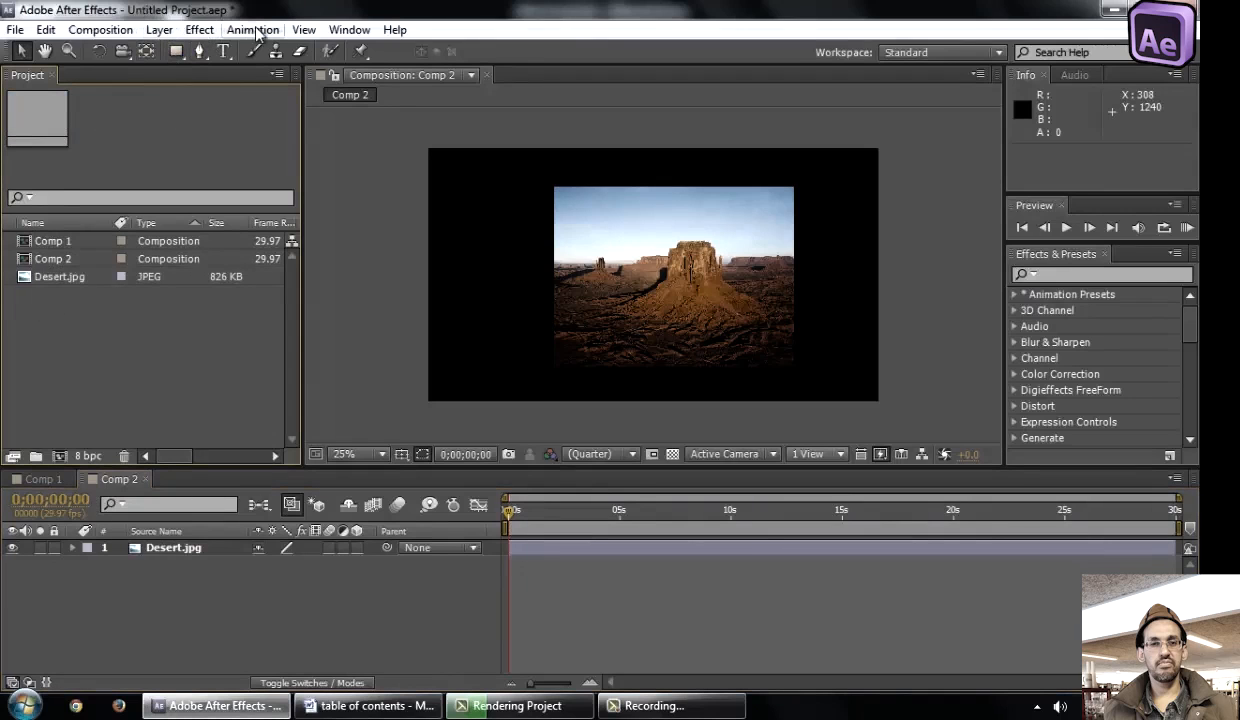
click(159, 29)
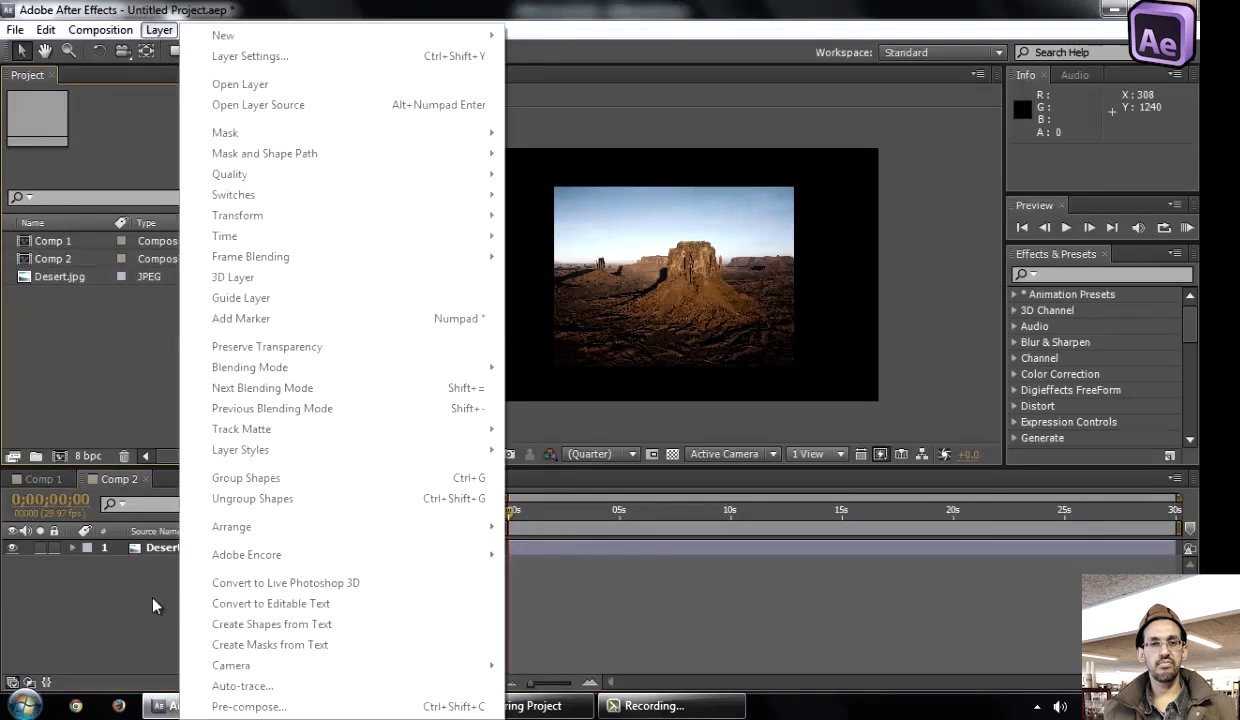
click(153, 605)
click(159, 29)
mouse_move(266, 36)
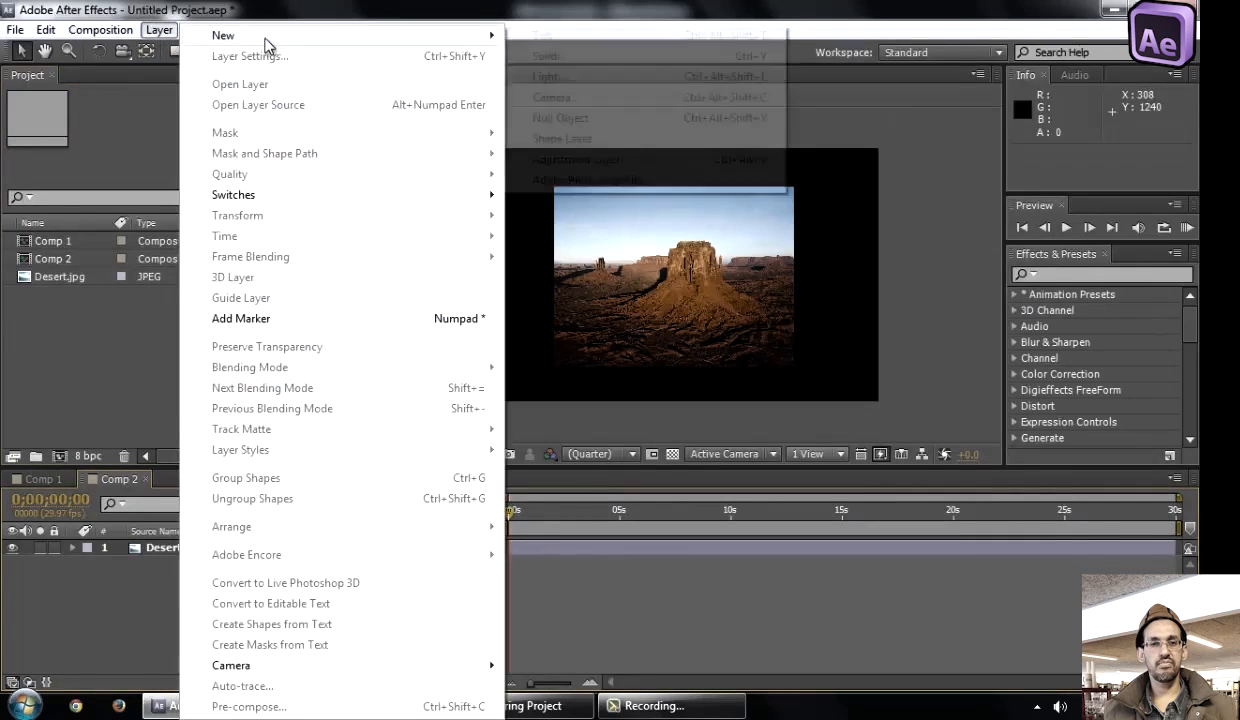
click(630, 57)
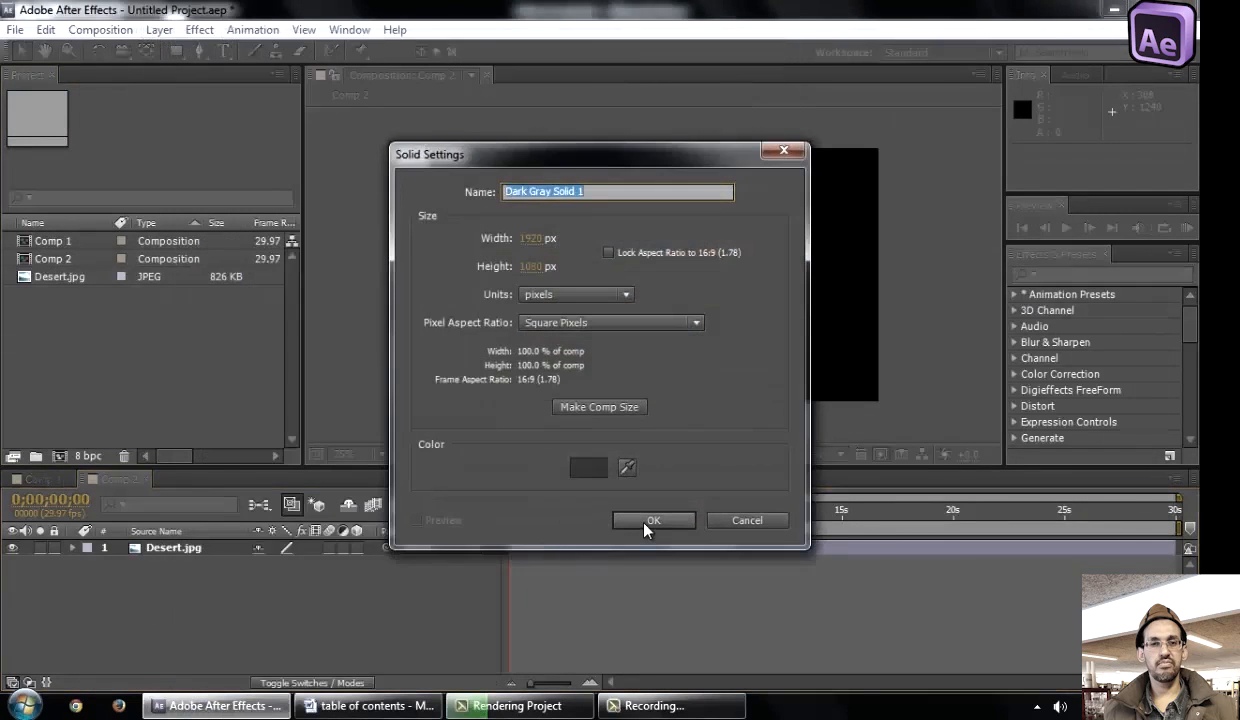
click(645, 524)
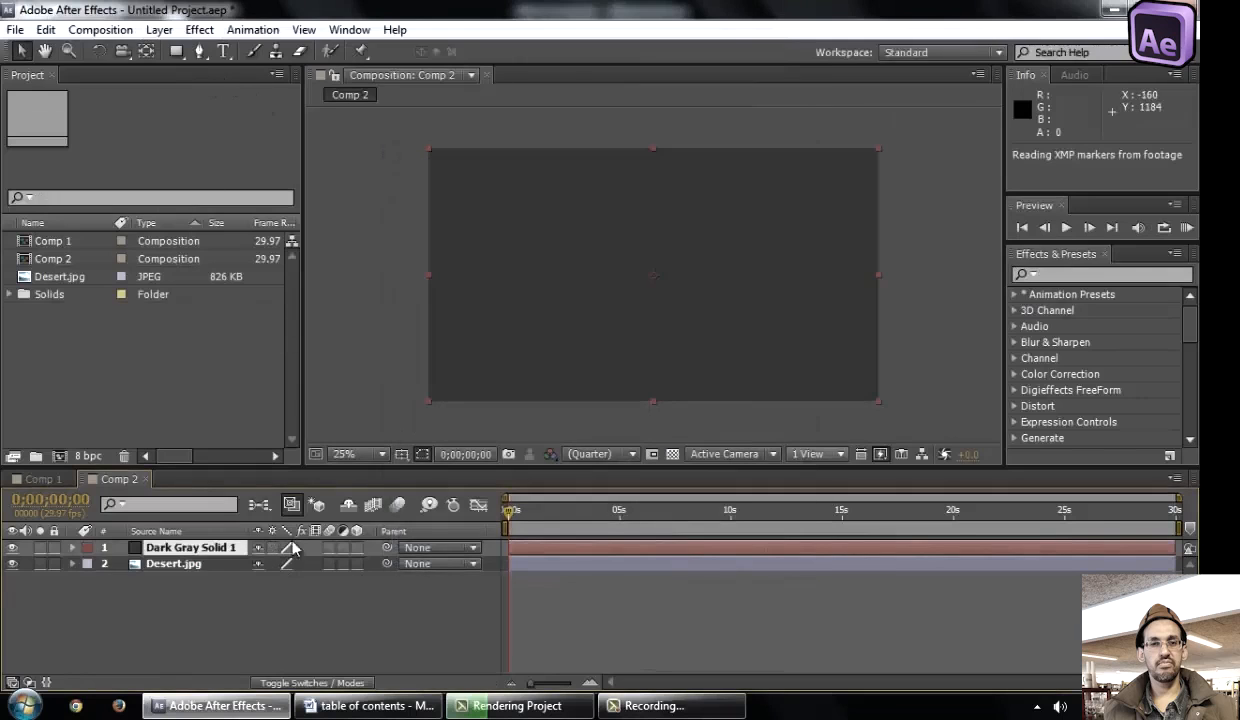
Reorder the layers so the dark gray solid lies beneath Desert.jpg
click(187, 538)
drag(189, 549, 200, 572)
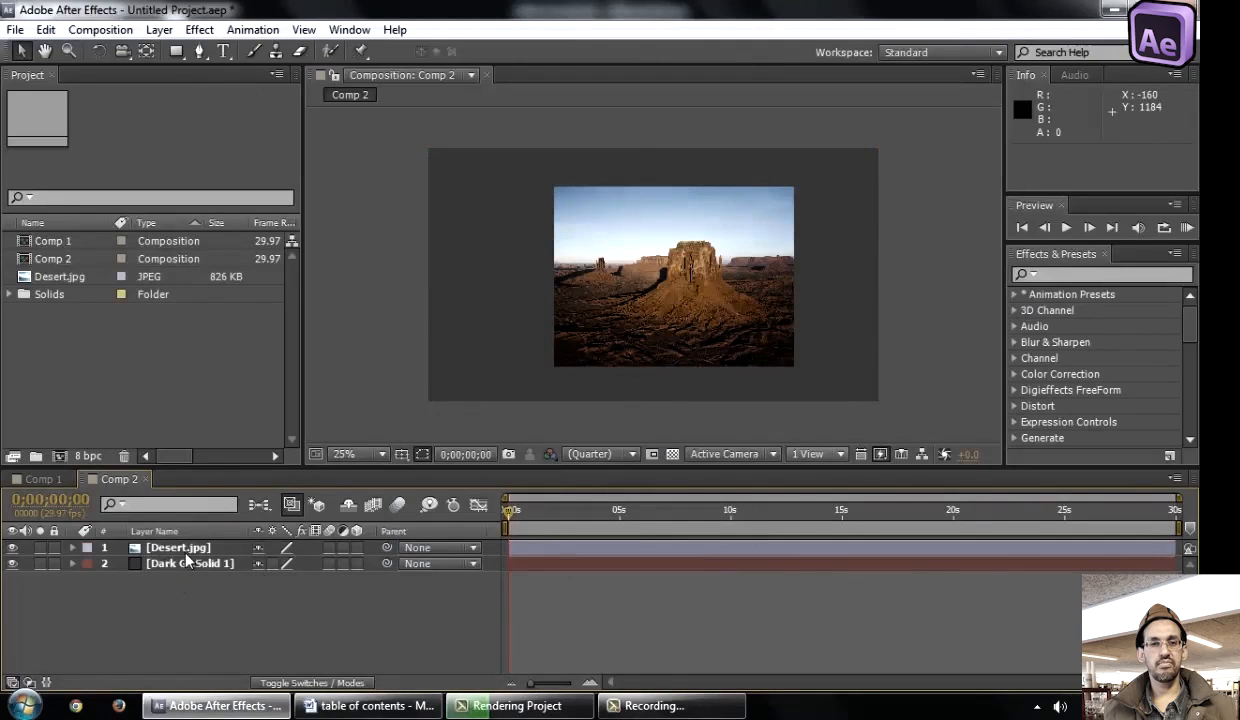
mouse_move(185, 560)
mouse_down()
mouse_move(186, 543)
mouse_move(198, 597)
mouse_move(205, 572)
mouse_up()
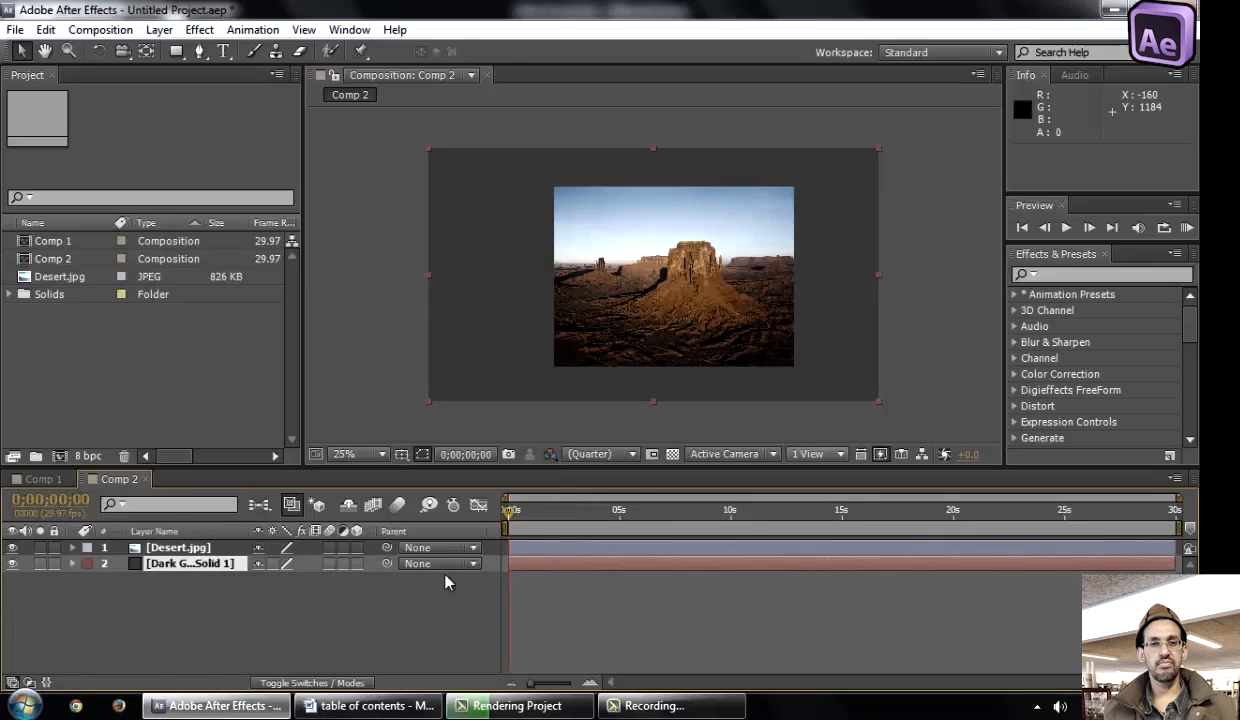
Shift the Desert.jpg layer in time to start at about 0;00;02;28 and expand its properties to show the Transform group
drag(510, 510, 180, 580)
drag(535, 558, 304, 485)
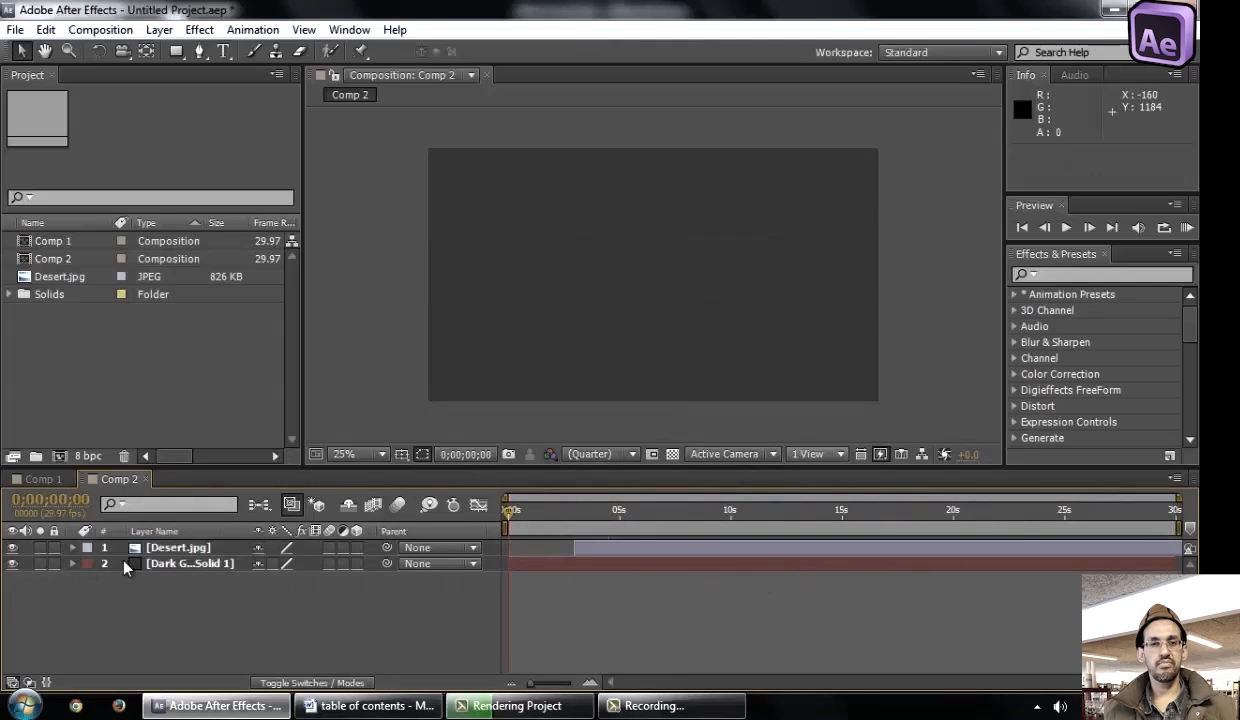
click(98, 547)
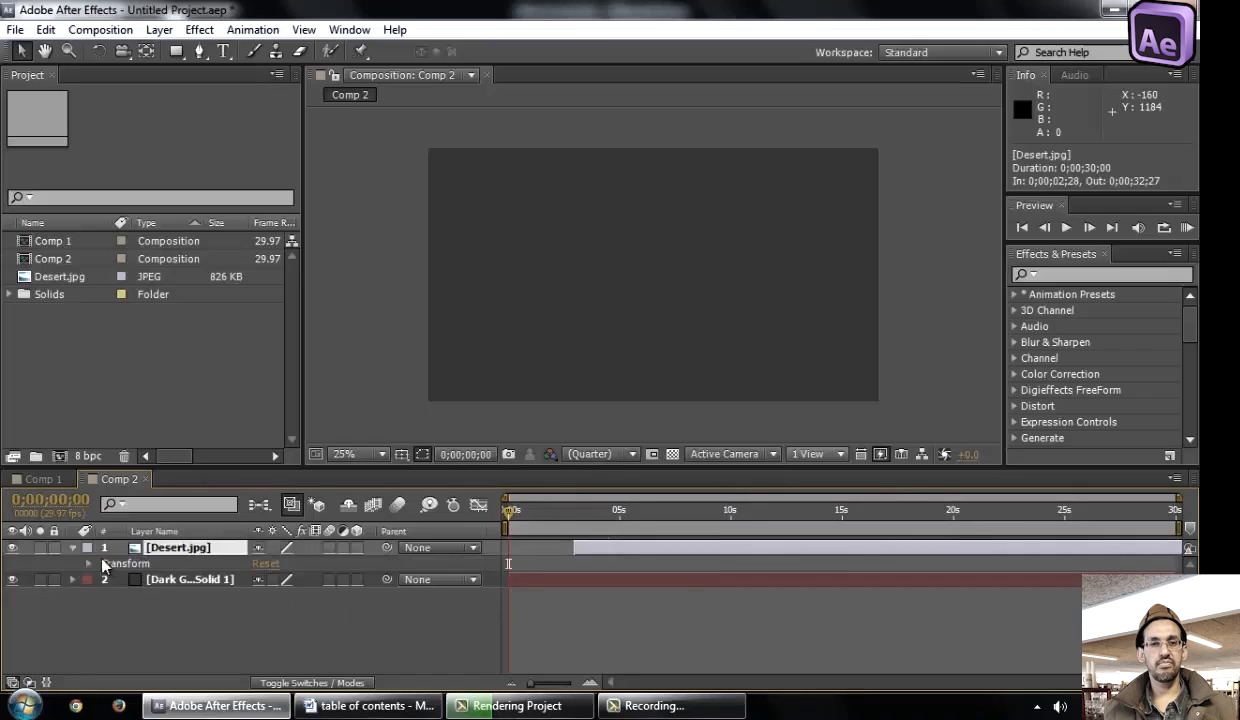
click(384, 628)
Close the Project panel and restore it to the workspace
click(1020, 139)
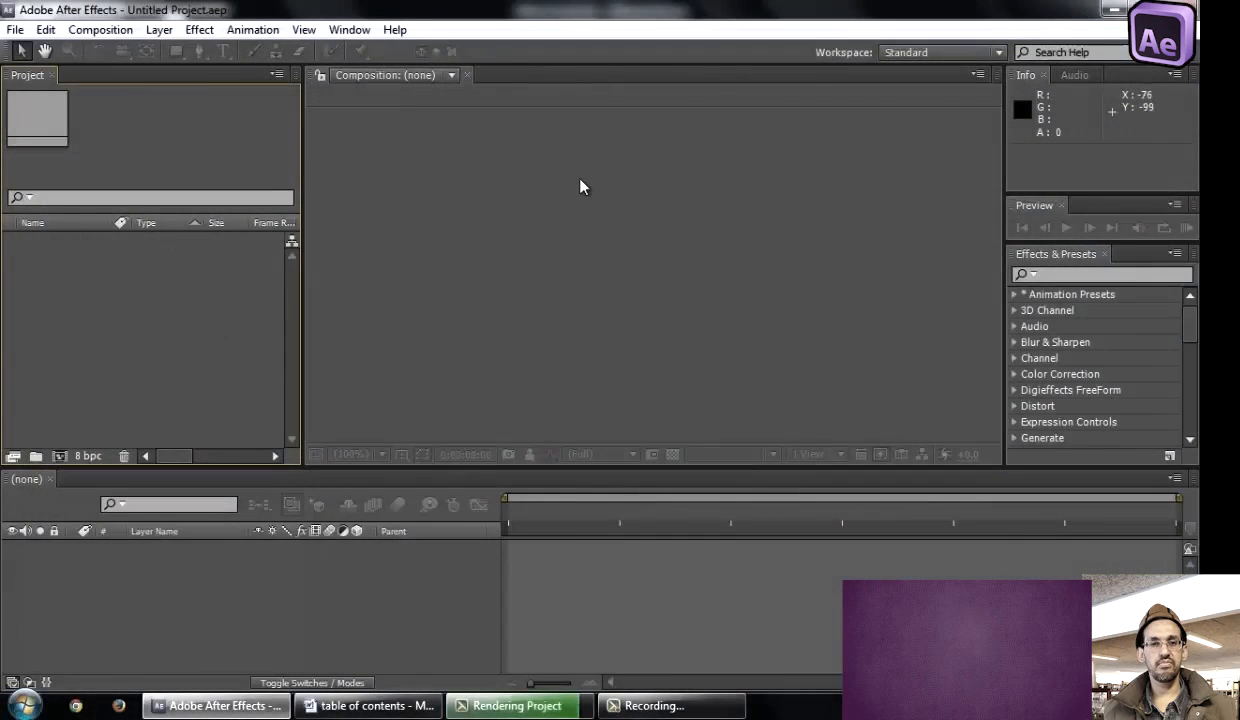
click(726, 187)
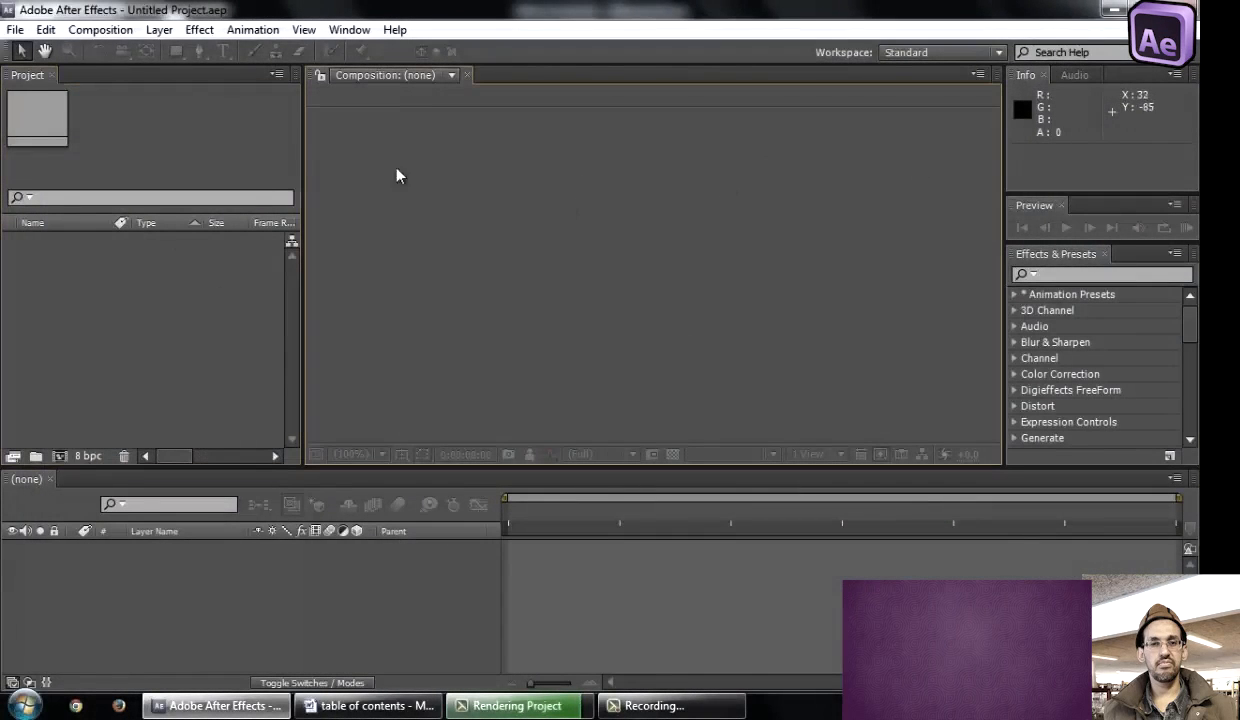
click(54, 75)
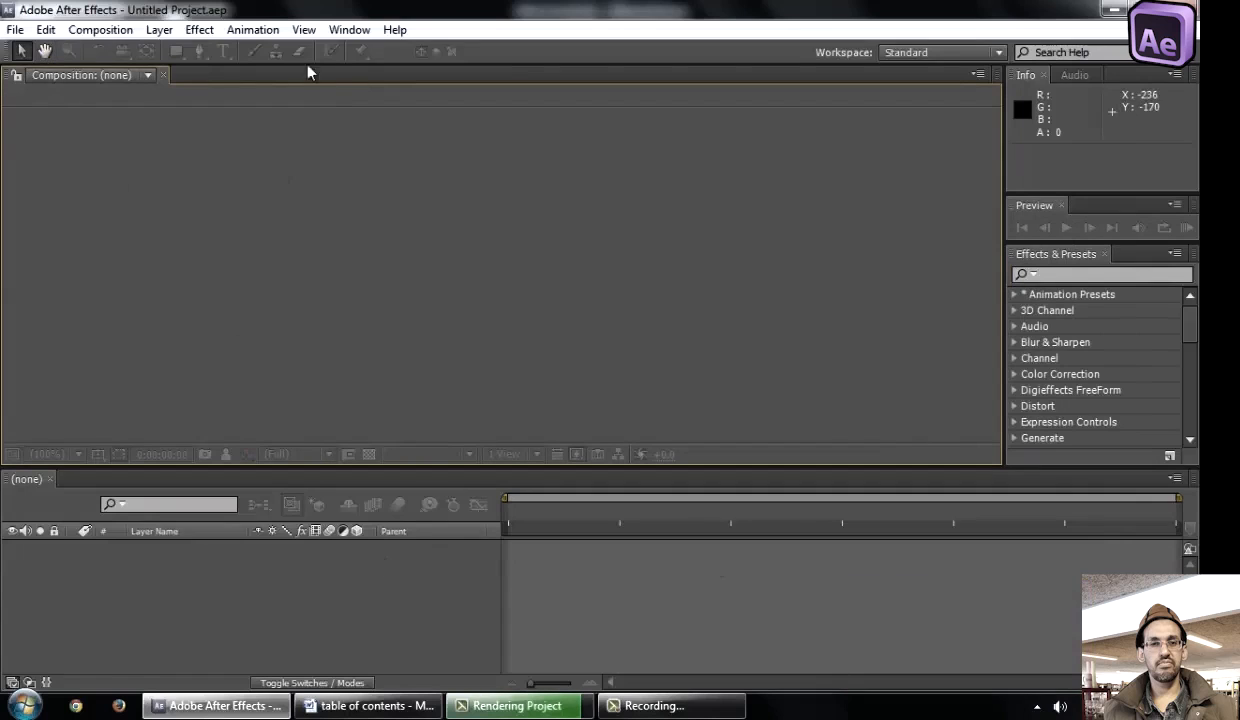
click(349, 30)
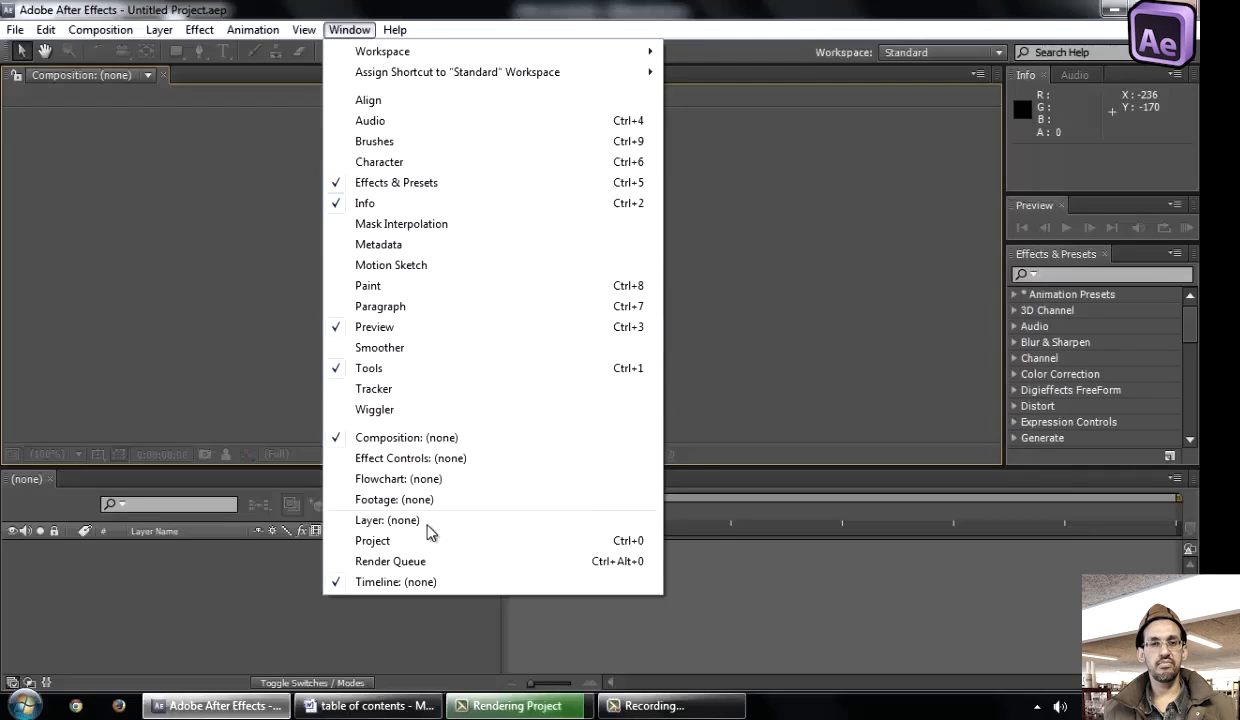
click(630, 541)
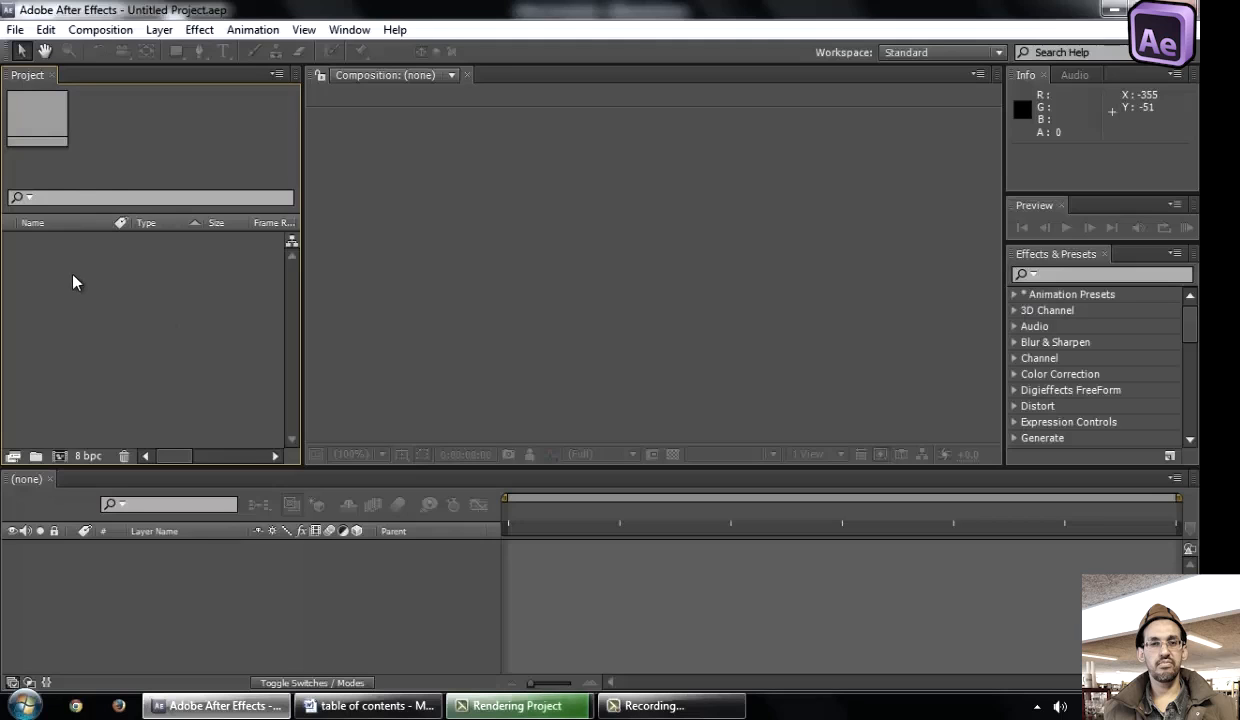
Import Jellyfish.jpg from the Sample Pictures folder into the project and clear its selection
click(15, 29)
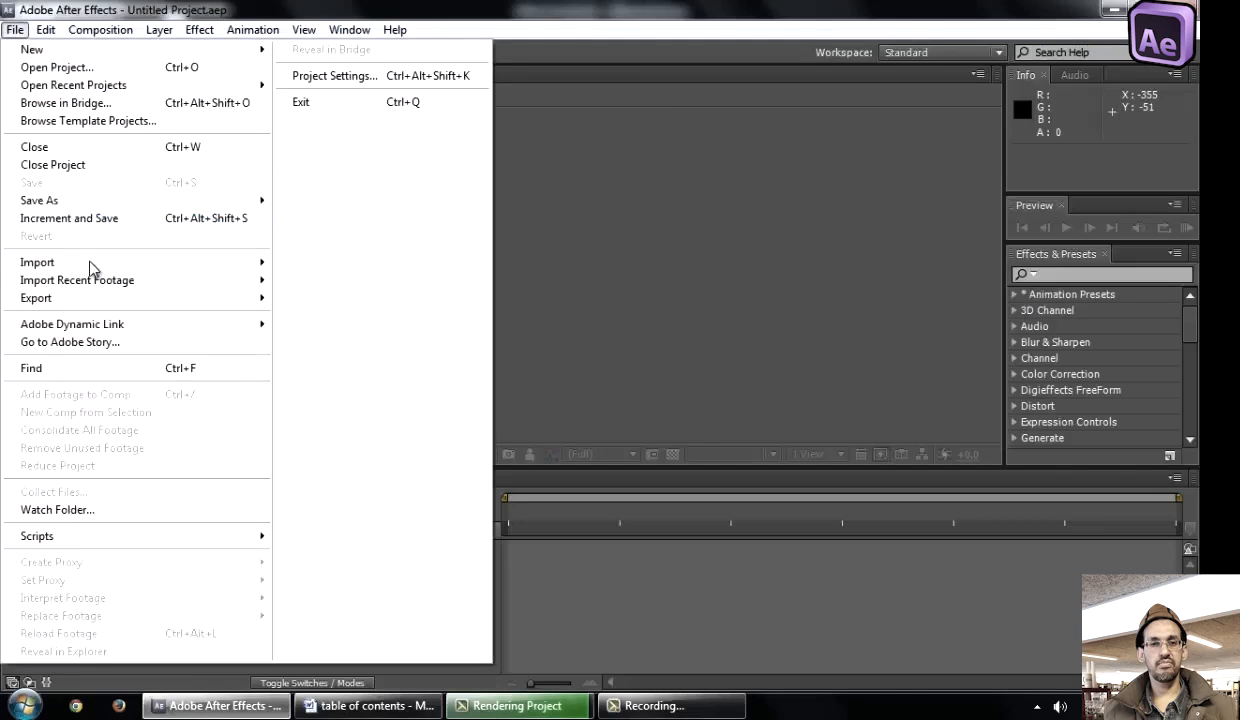
mouse_move(198, 266)
click(322, 264)
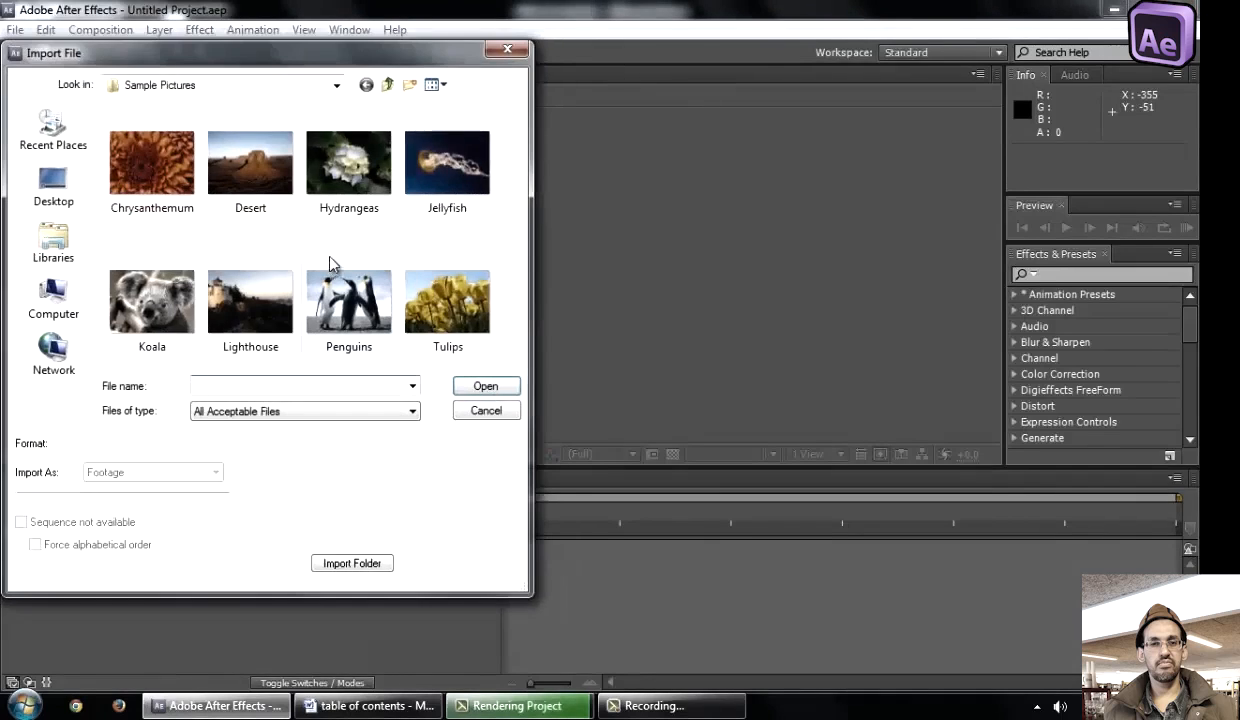
click(455, 150)
click(497, 385)
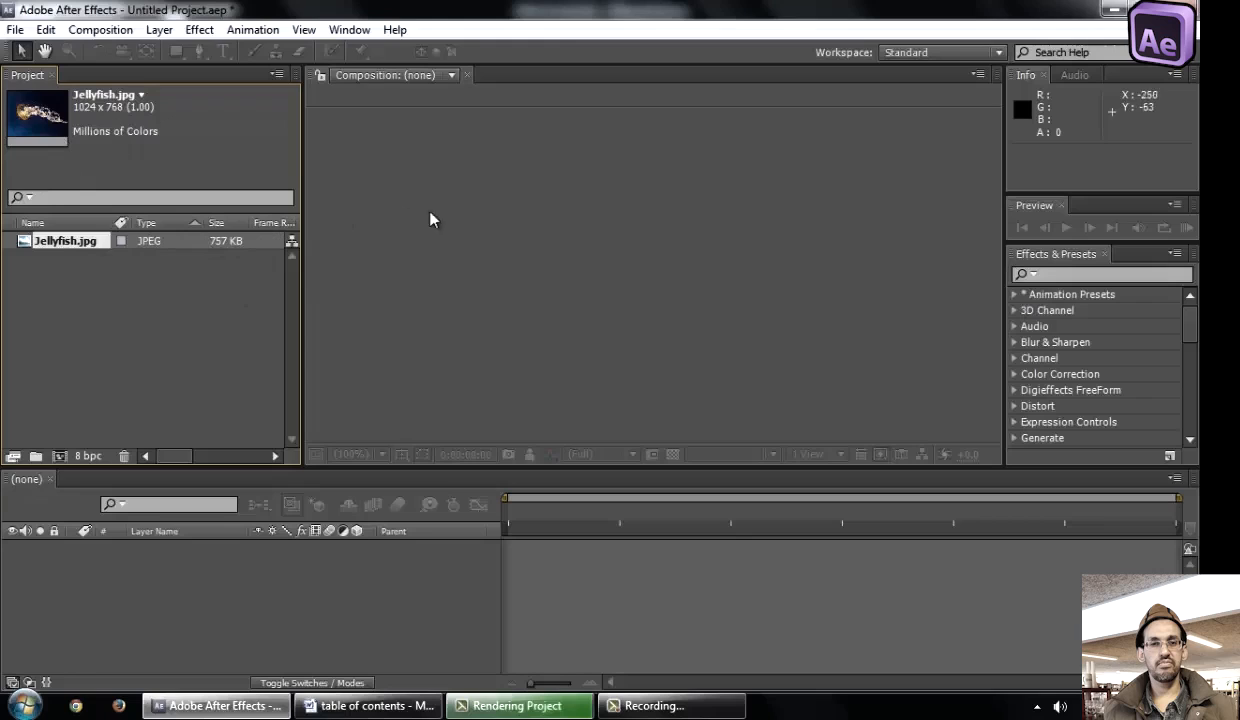
click(218, 298)
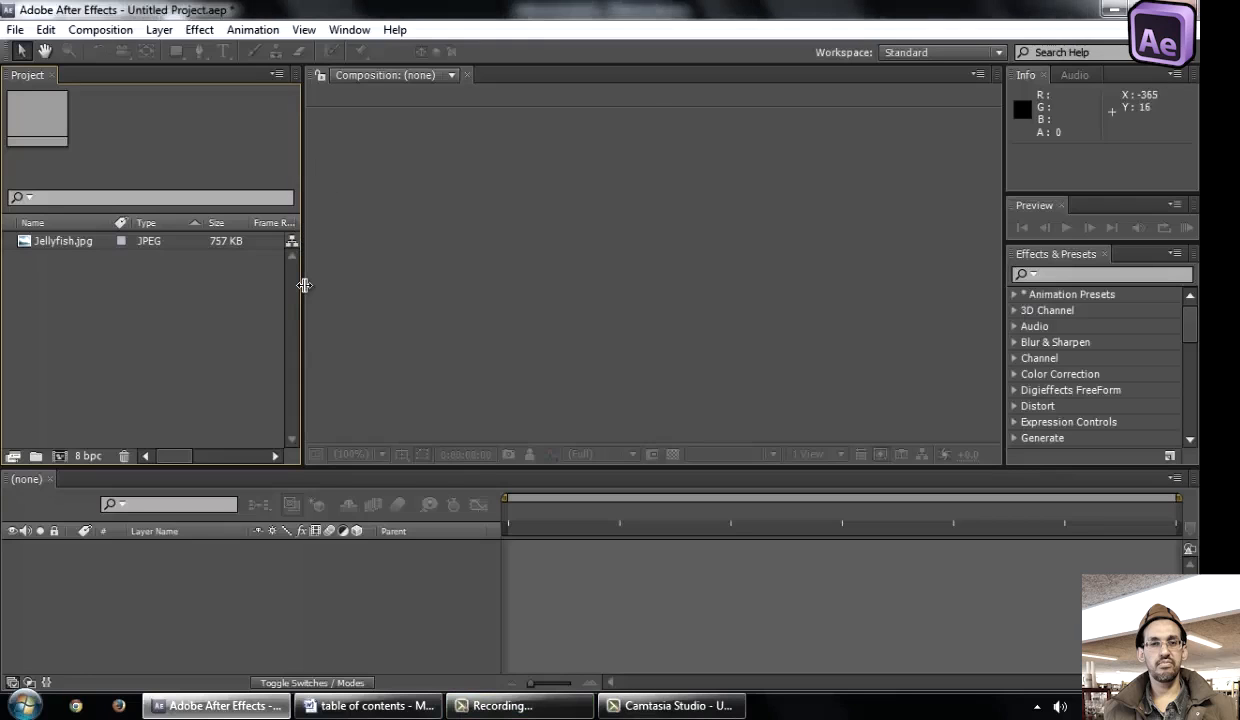
Widen the Project panel until the File Path column of Jellyfish.jpg is fully shown
drag(304, 285, 899, 320)
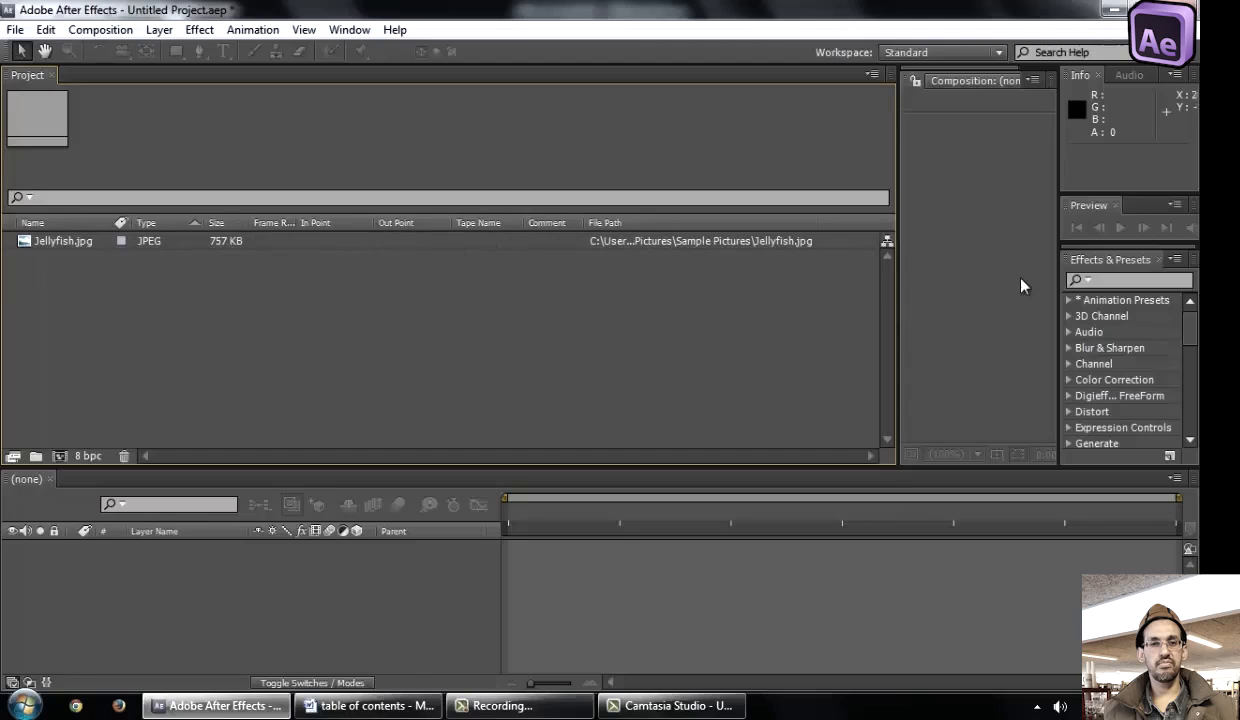
drag(899, 280, 700, 266)
right_click(523, 219)
click(517, 299)
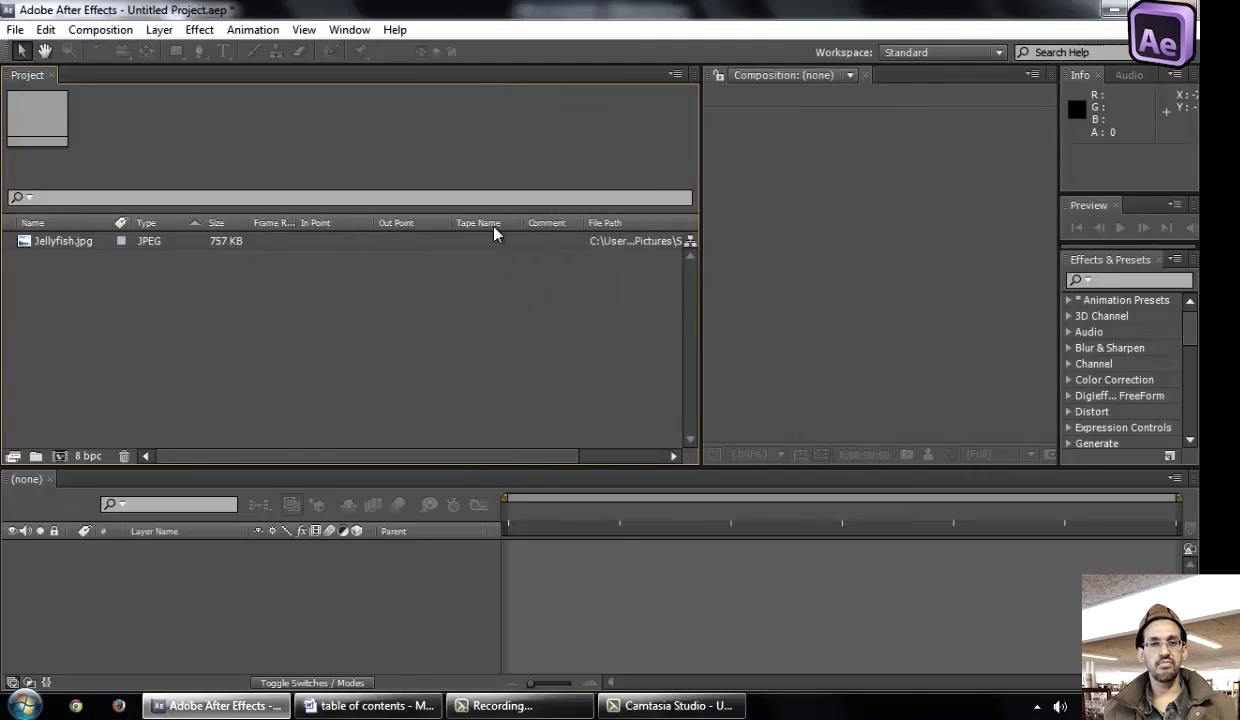
drag(698, 266, 893, 265)
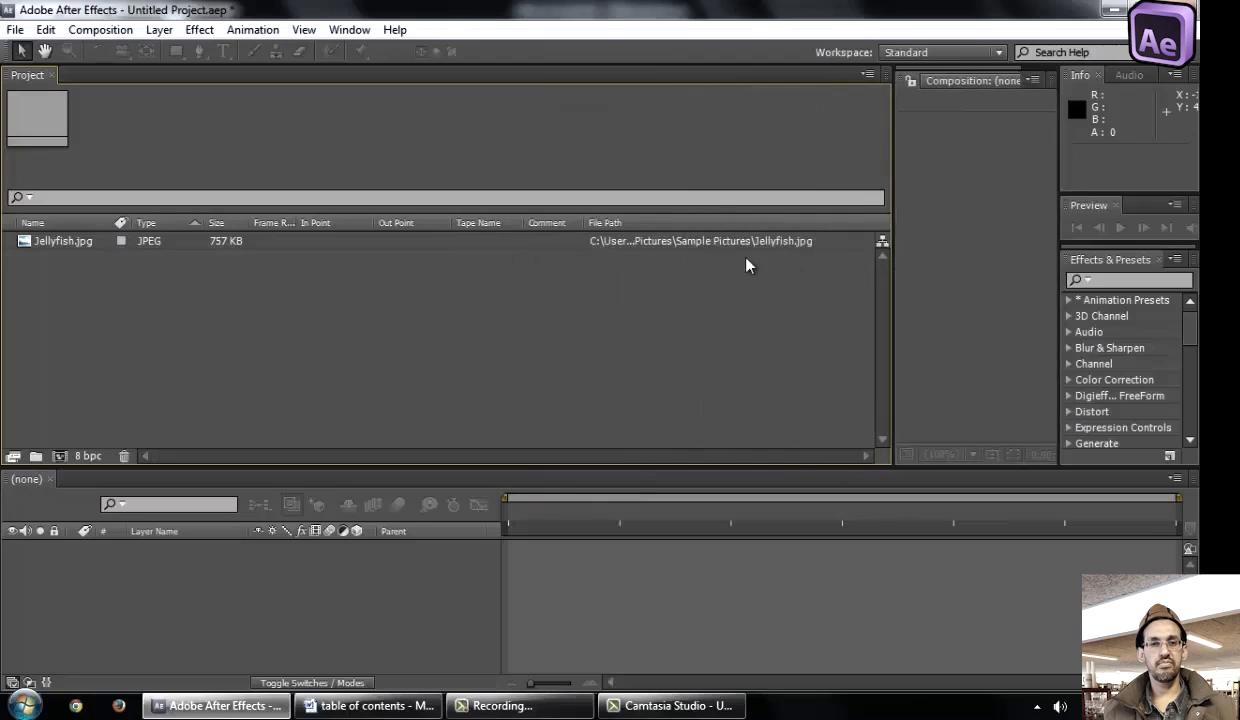
Show the Media Duration column in the Project panel
right_click(402, 215)
click(235, 243)
right_click(684, 222)
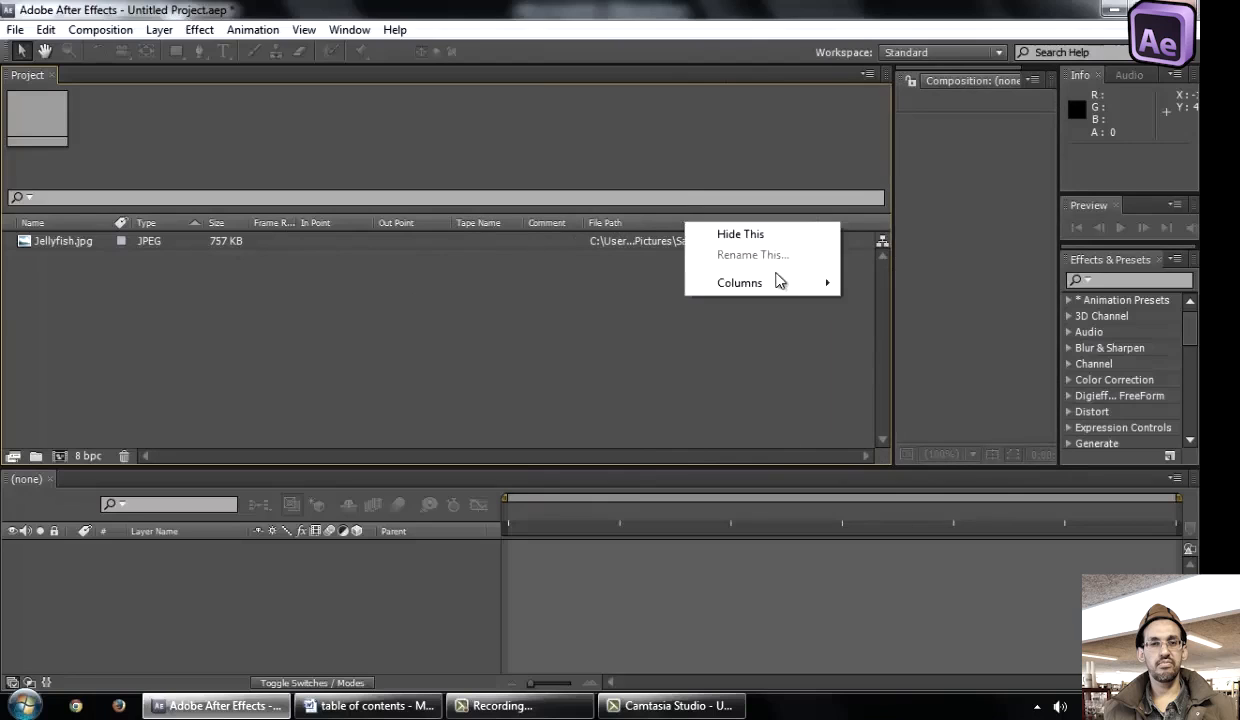
mouse_move(760, 280)
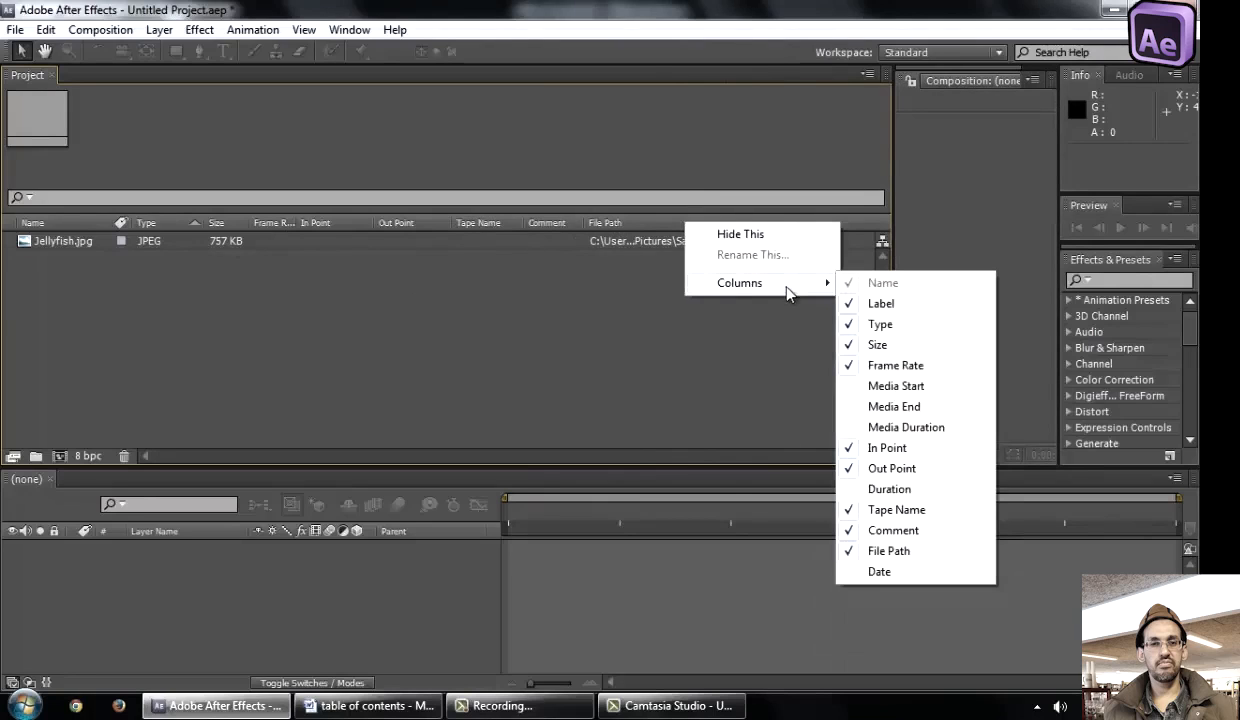
click(906, 428)
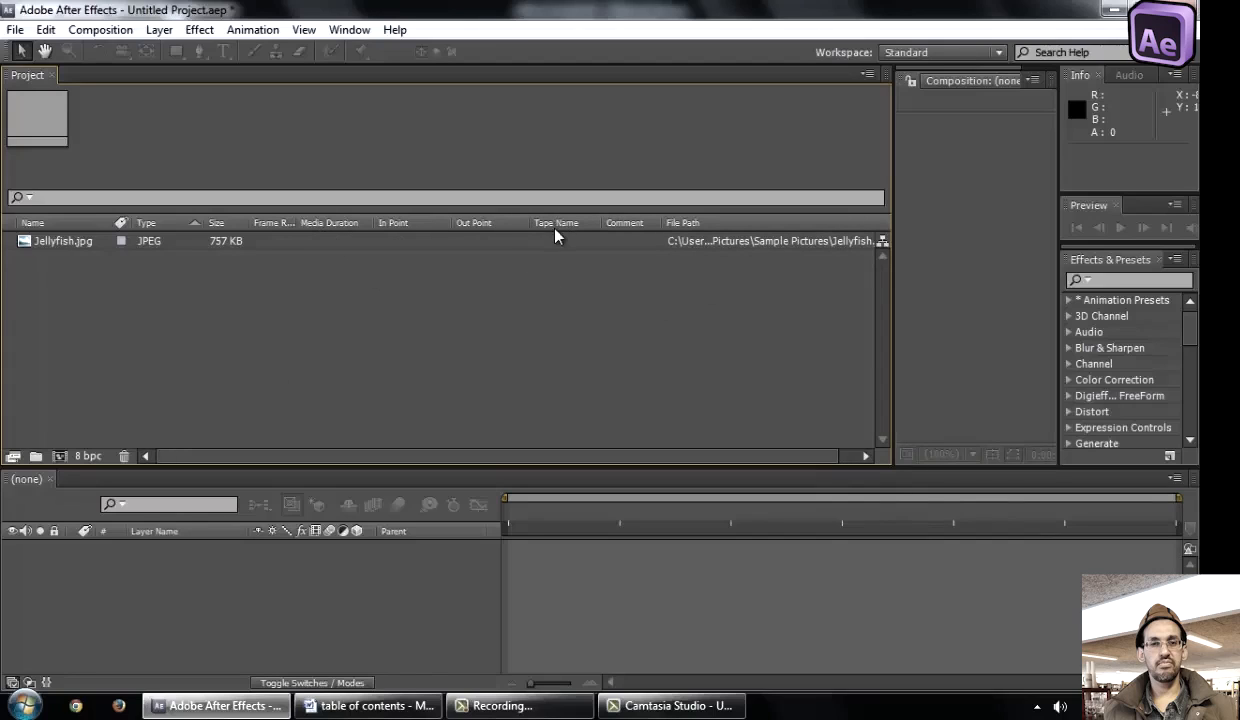
Hide the In Point, Out Point and Tape Name columns in the Project panel
right_click(405, 228)
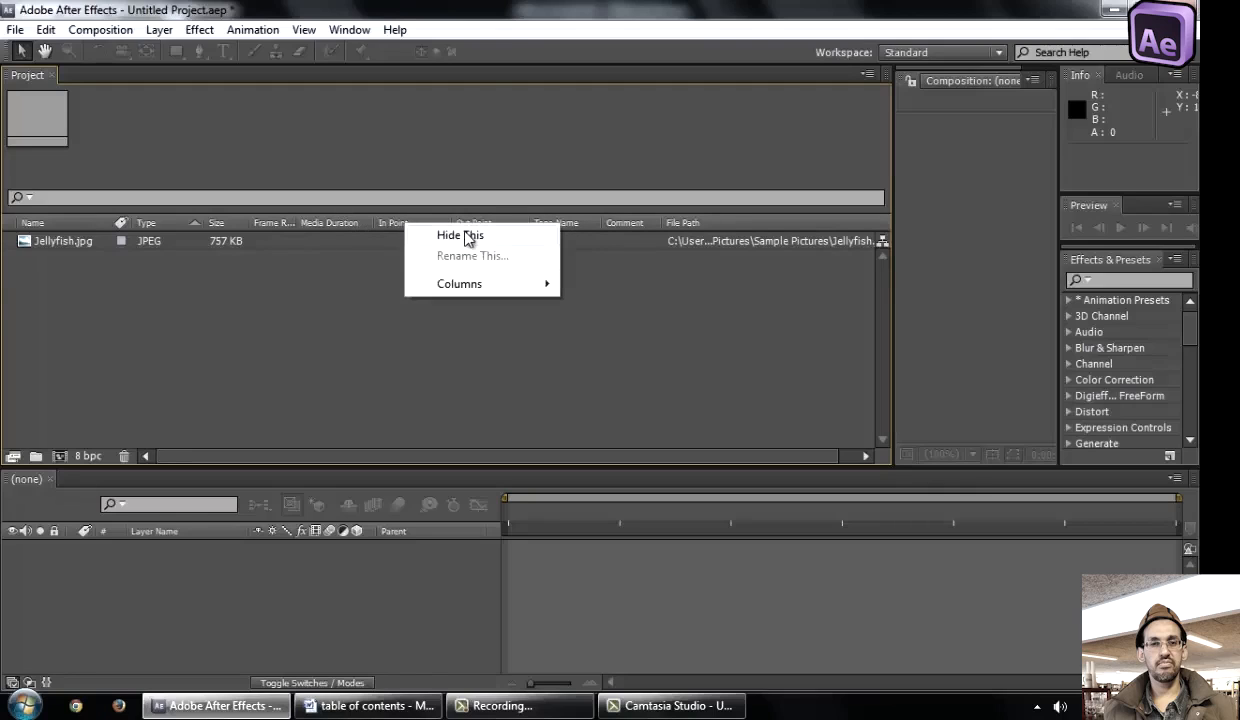
click(466, 238)
right_click(448, 226)
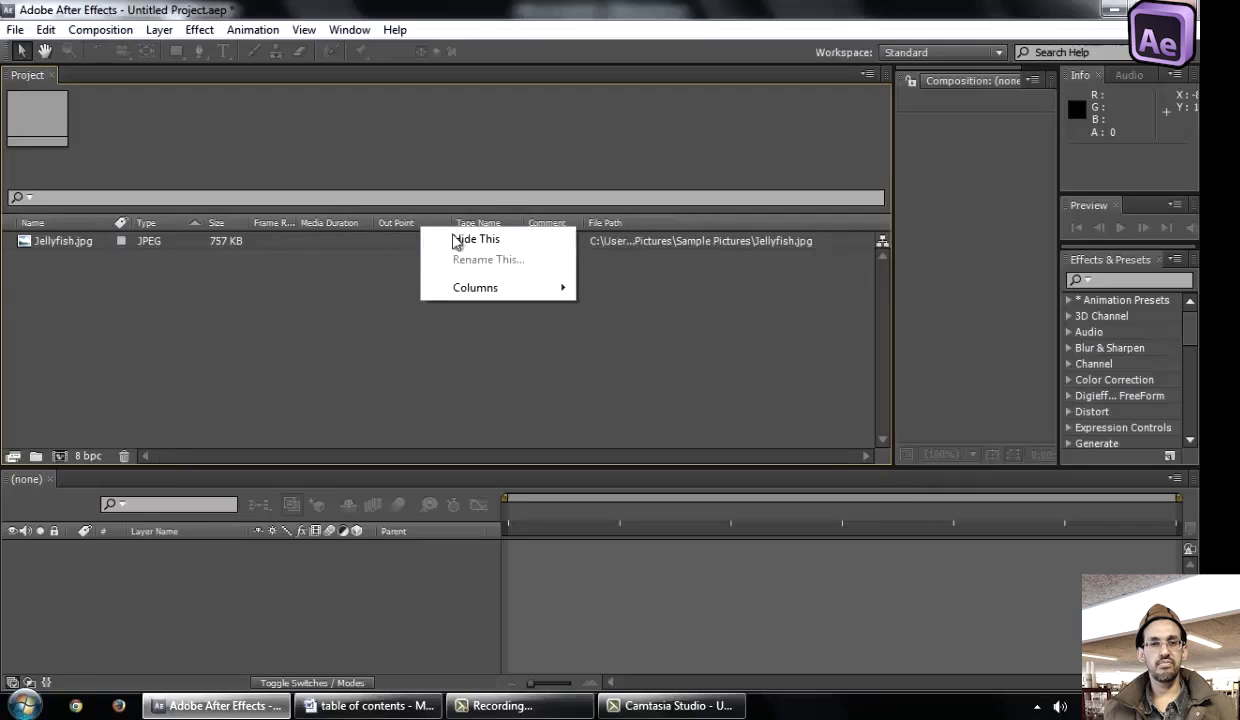
click(456, 240)
right_click(400, 216)
click(430, 235)
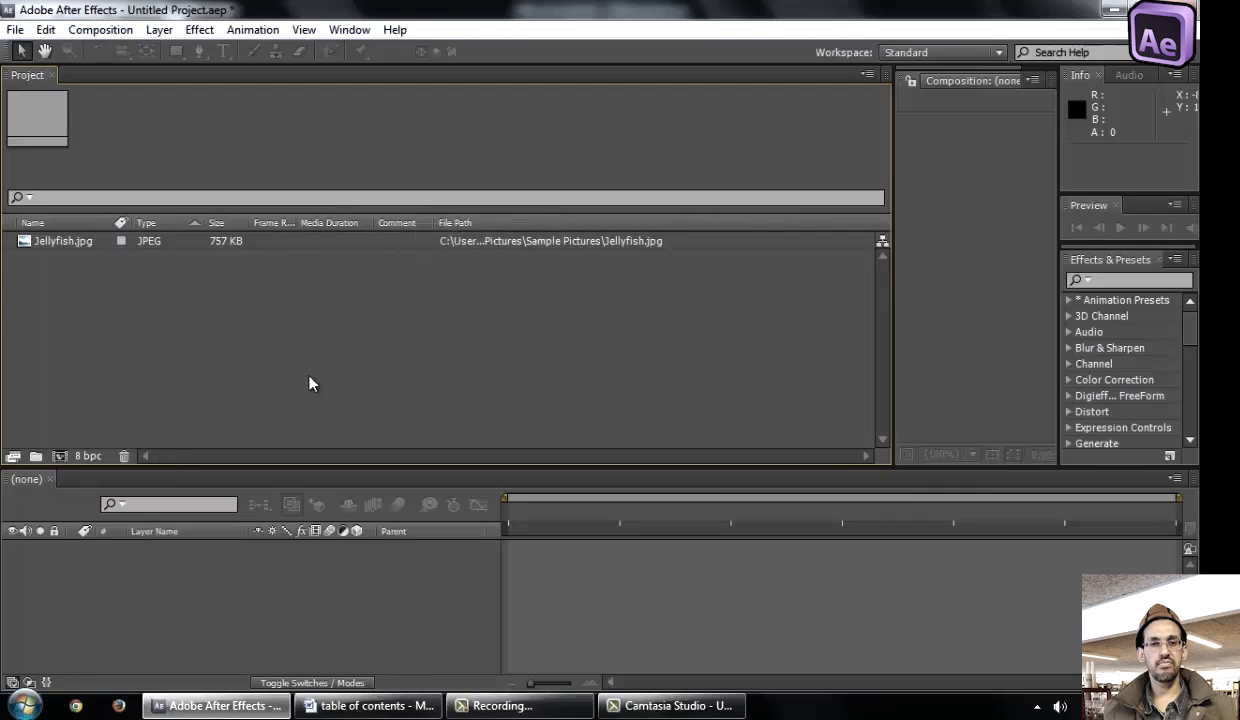
Add the Duration column to the Project panel
right_click(521, 217)
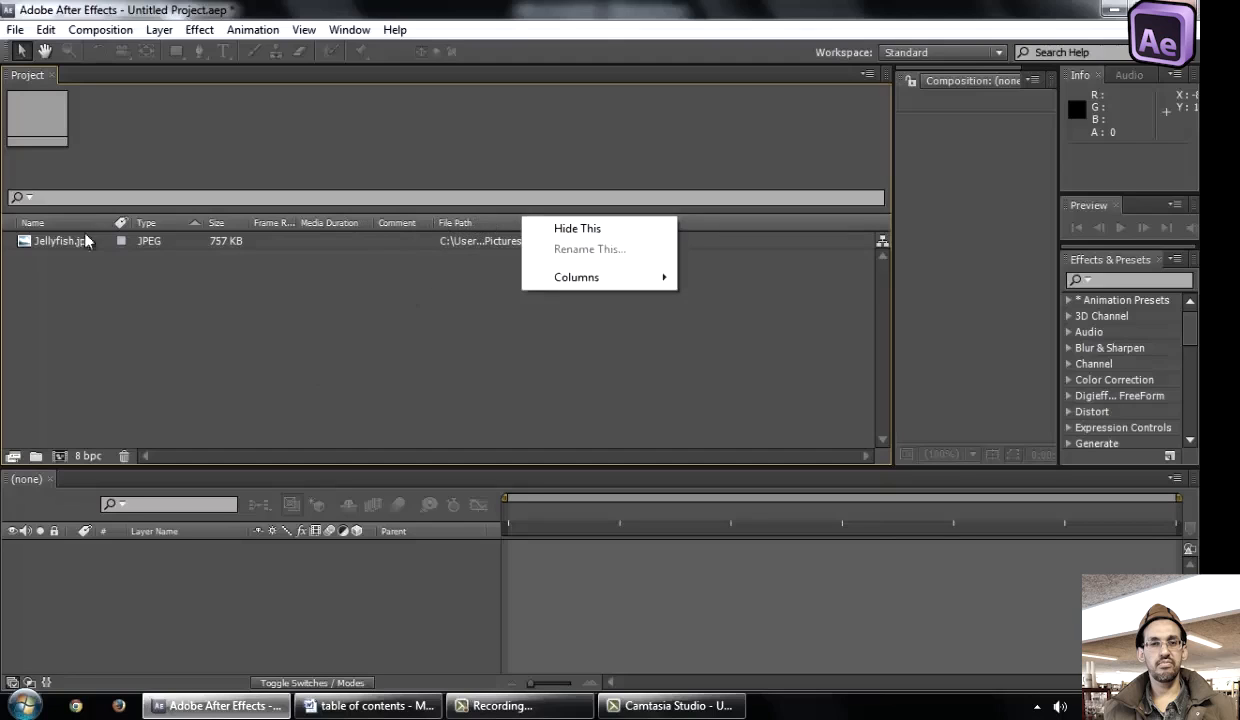
right_click(498, 217)
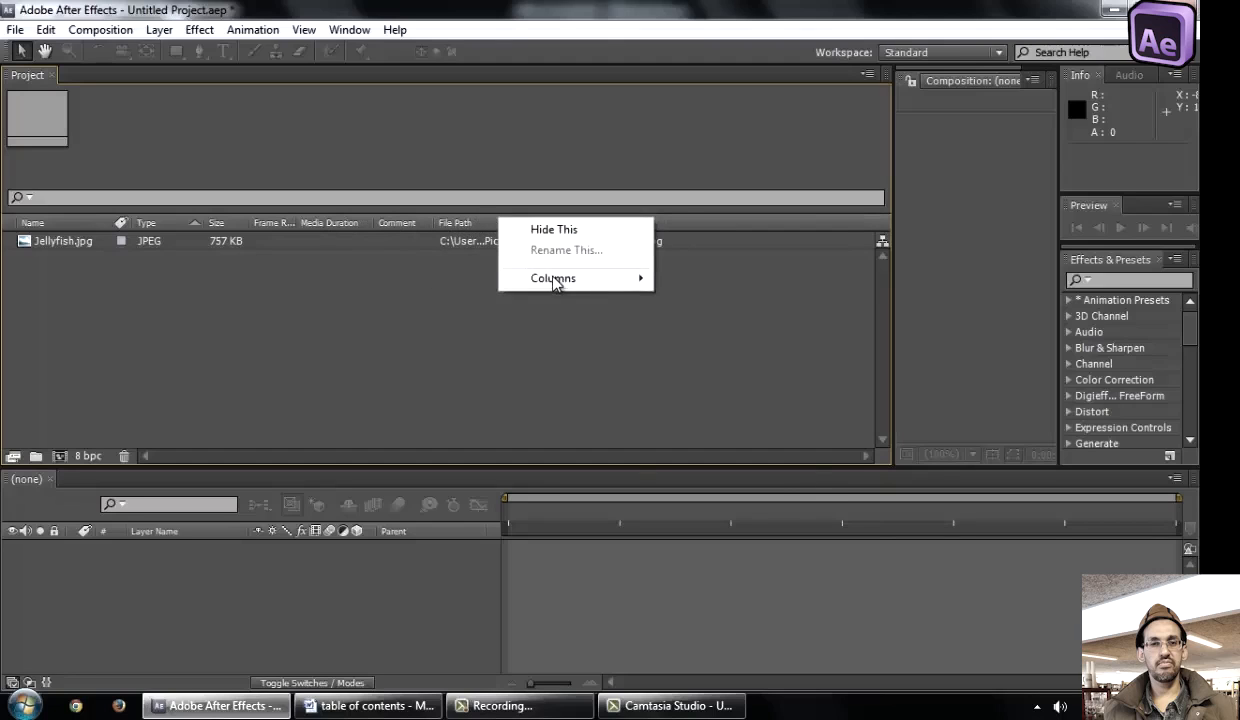
mouse_move(586, 283)
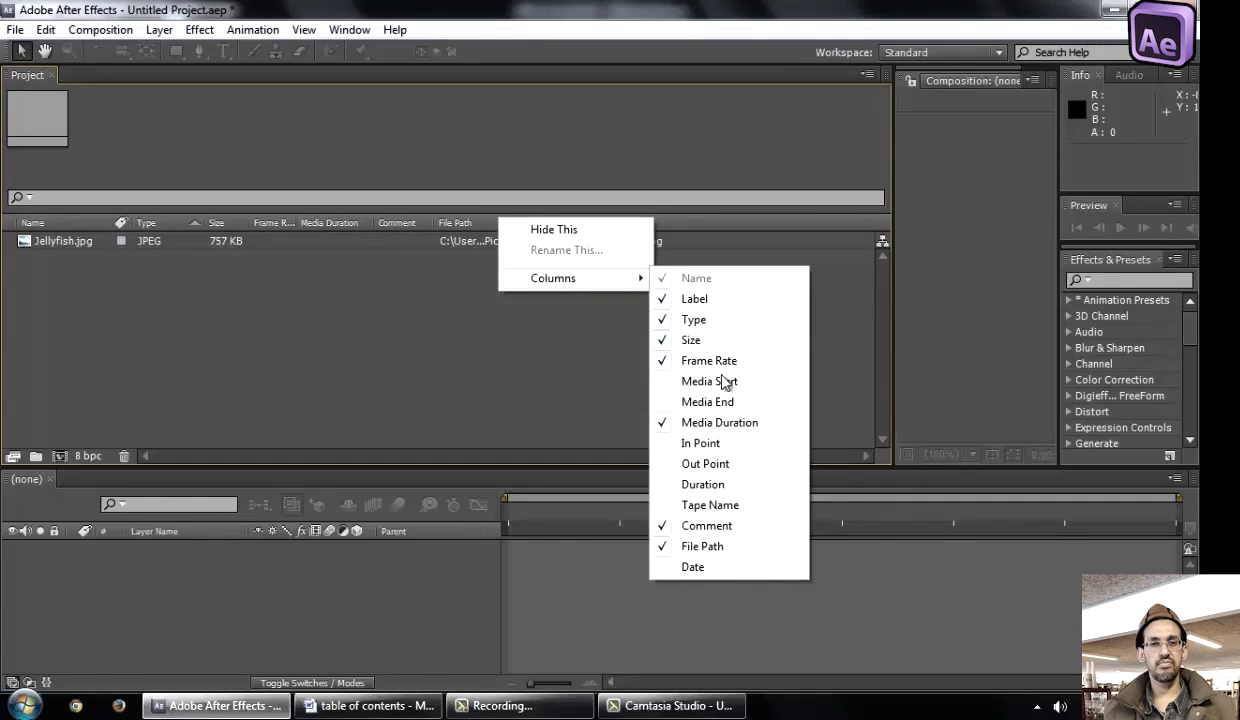
click(715, 486)
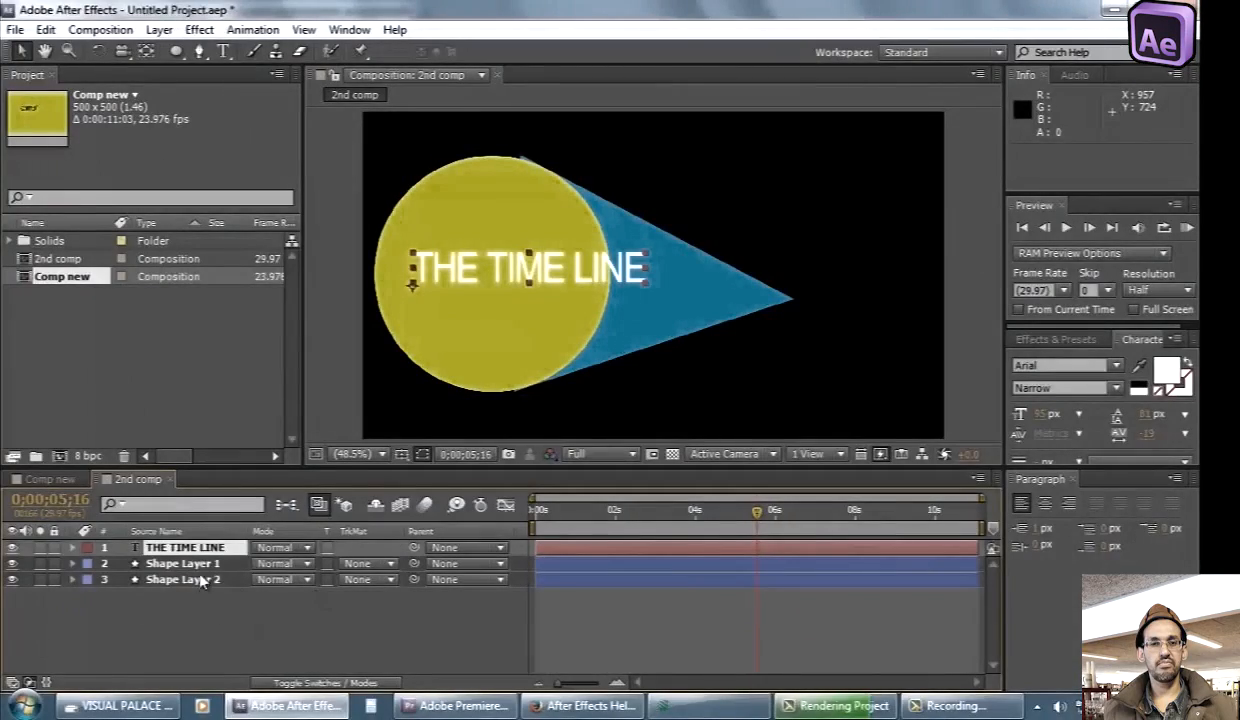
Place Shape Layer 2 above Shape Layer 1, and stagger THE TIME LINE and Shape Layer 2 to start at about 2 and 1 seconds
drag(205, 548, 219, 570)
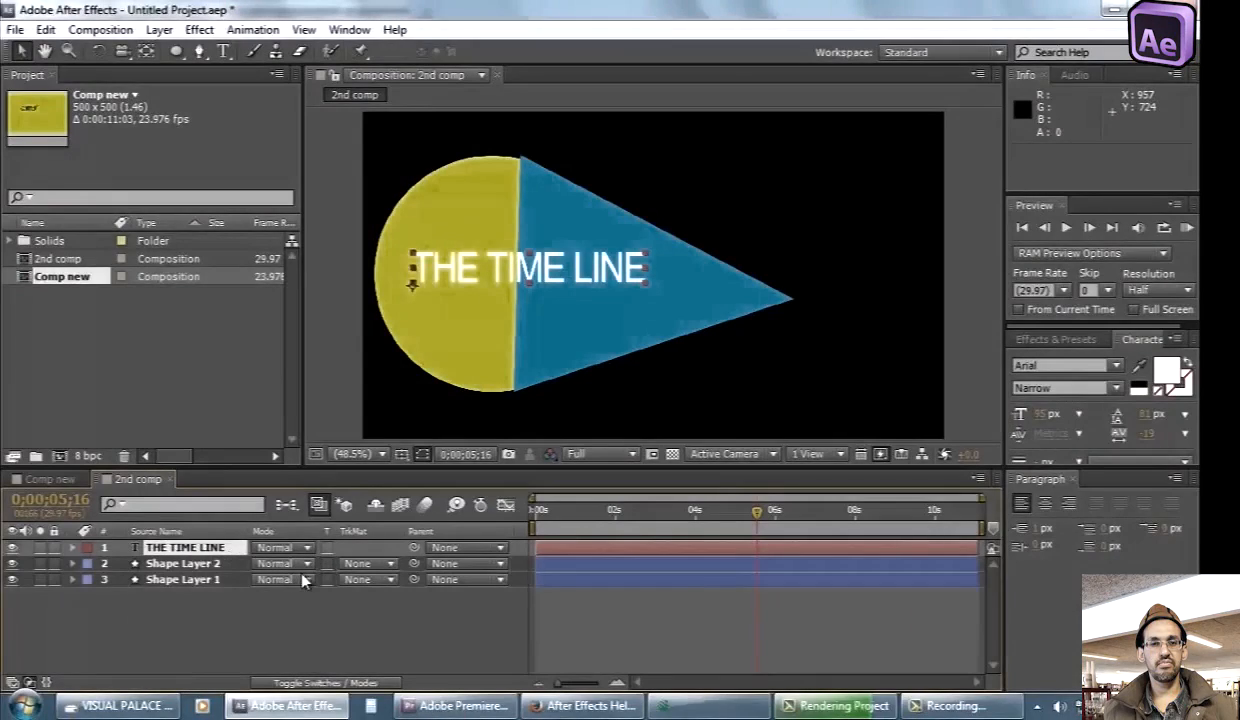
drag(590, 556, 664, 559)
drag(578, 567, 623, 567)
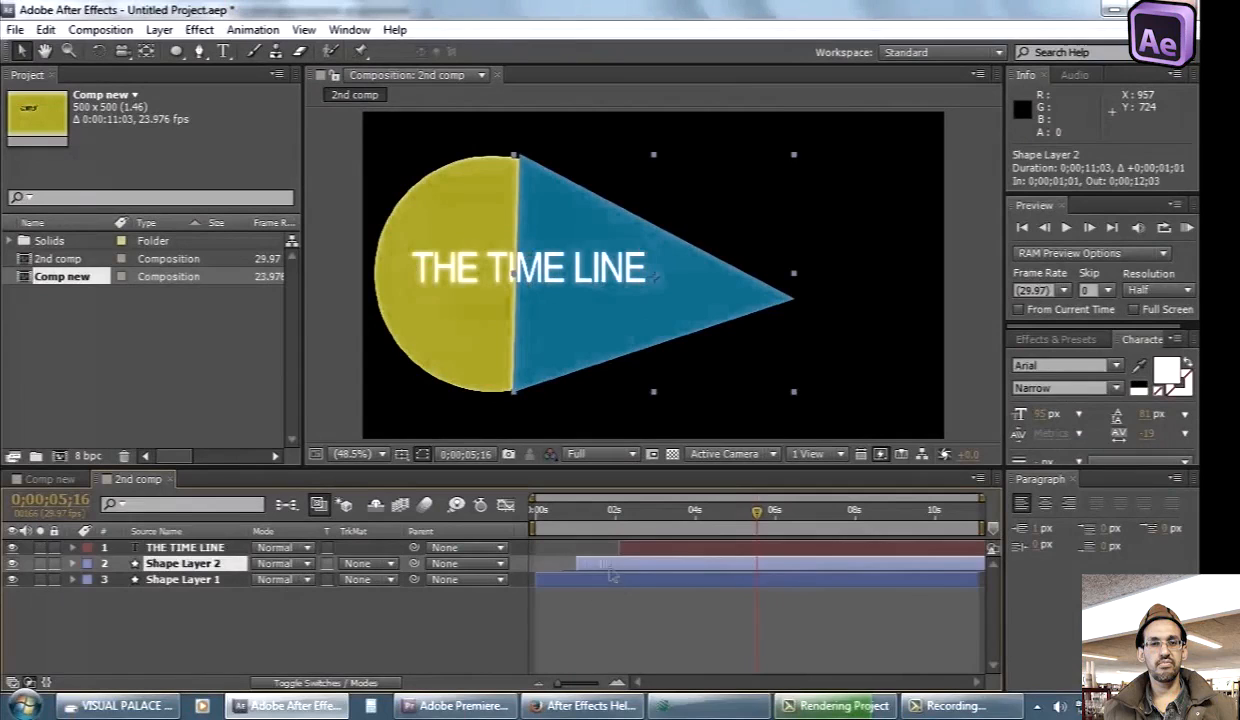
Move the current time to 0;00;00;00 and set the Position of Shape Layer 2 to 710.0, 298.0
drag(750, 525, 499, 529)
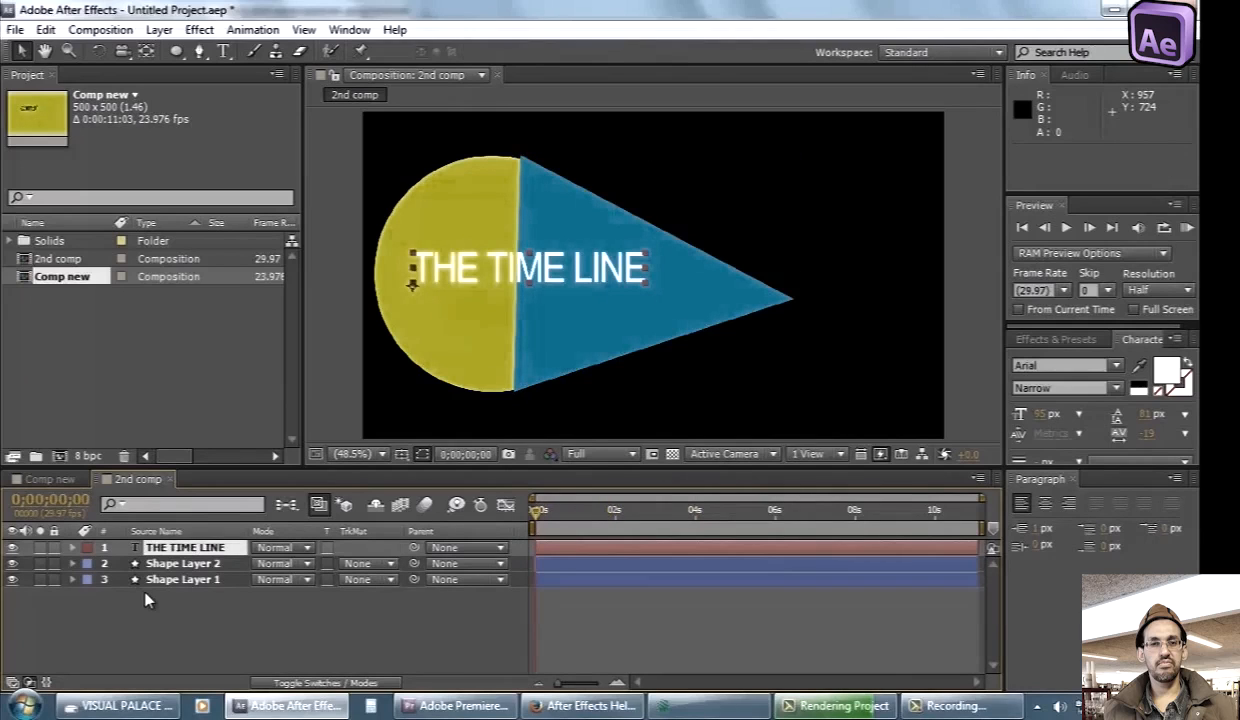
click(88, 585)
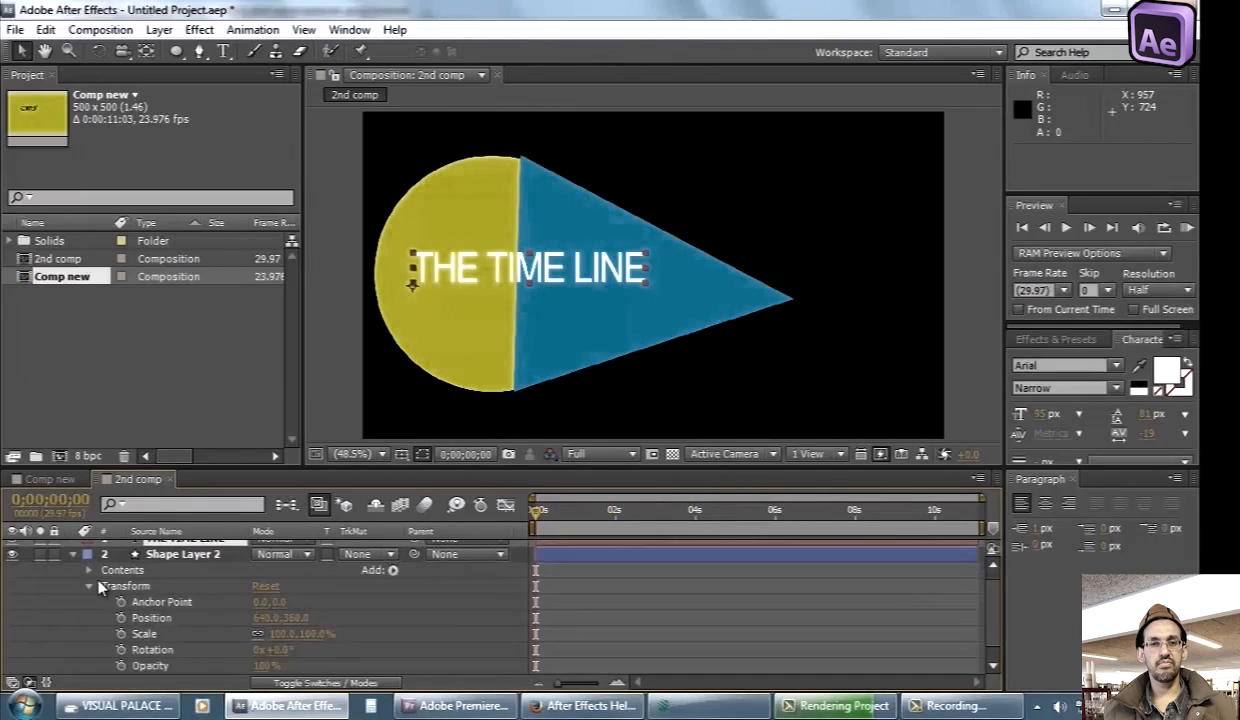
click(150, 617)
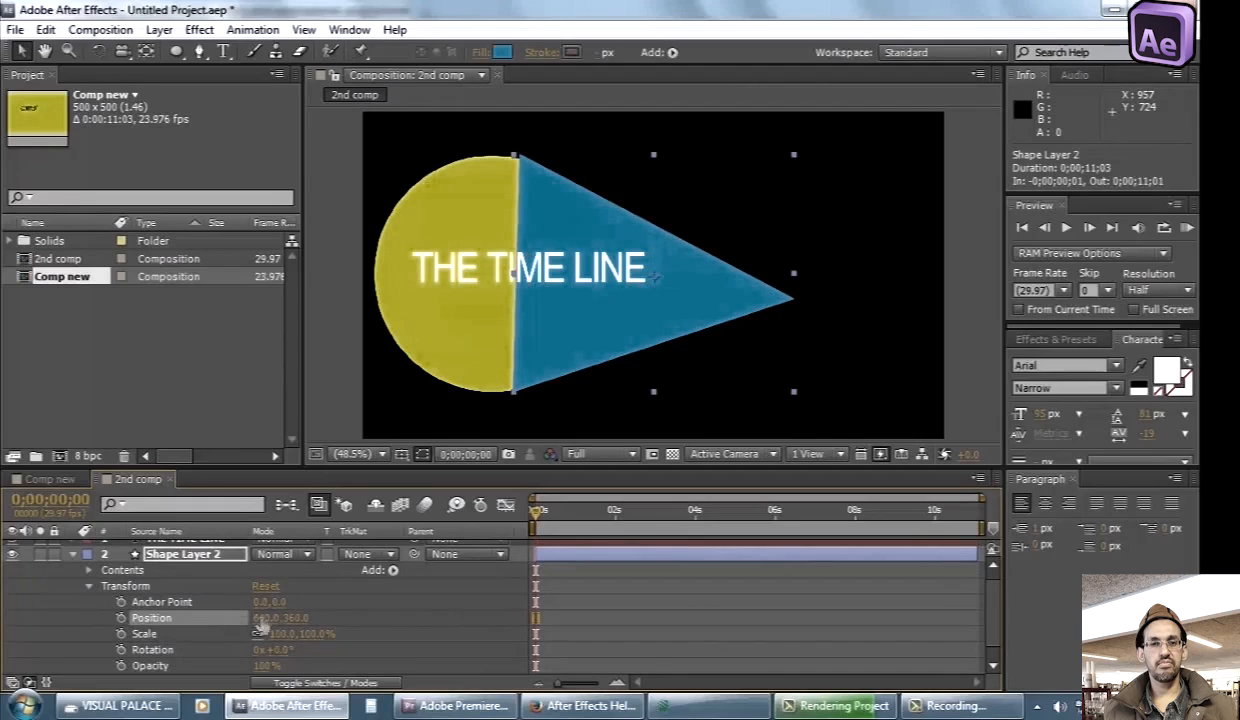
mouse_move(258, 617)
mouse_down()
mouse_move(320, 616)
mouse_move(284, 582)
mouse_move(240, 603)
mouse_up()
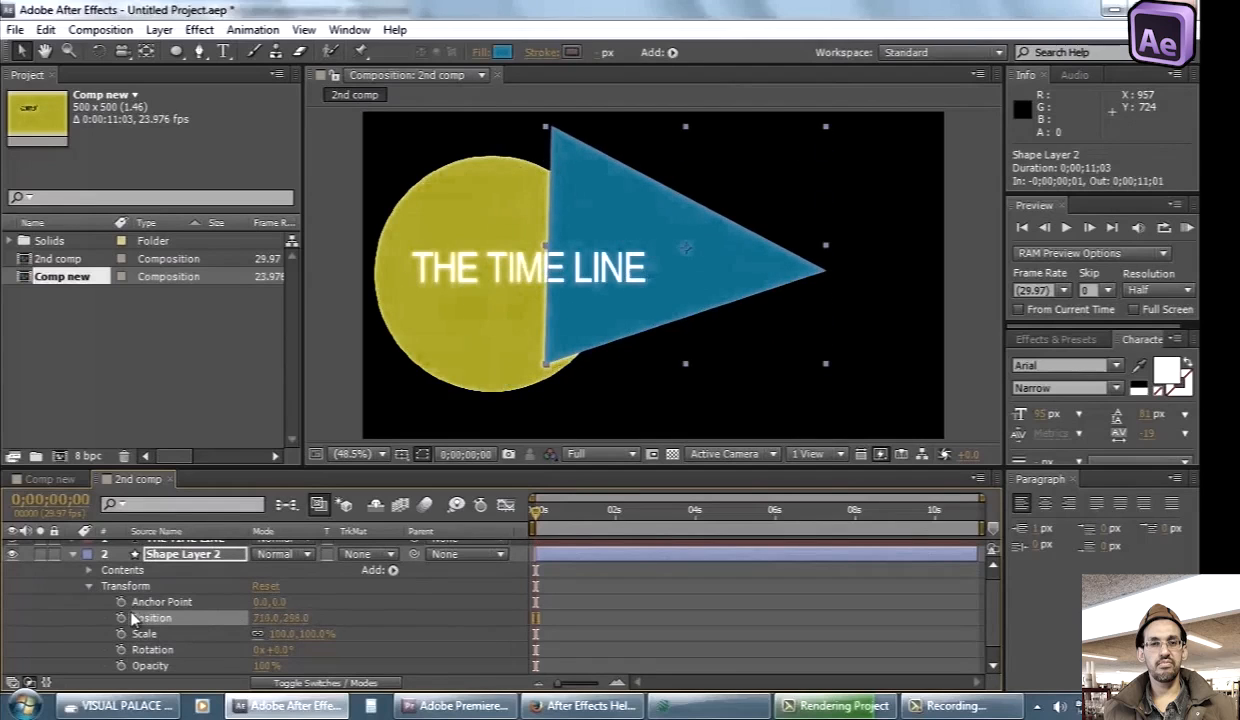
Animate Shape Layer 2's Position with a keyframe at 0;00;00;00 and a lower triangle position at about 0;00;01;16
click(121, 617)
drag(530, 515, 598, 530)
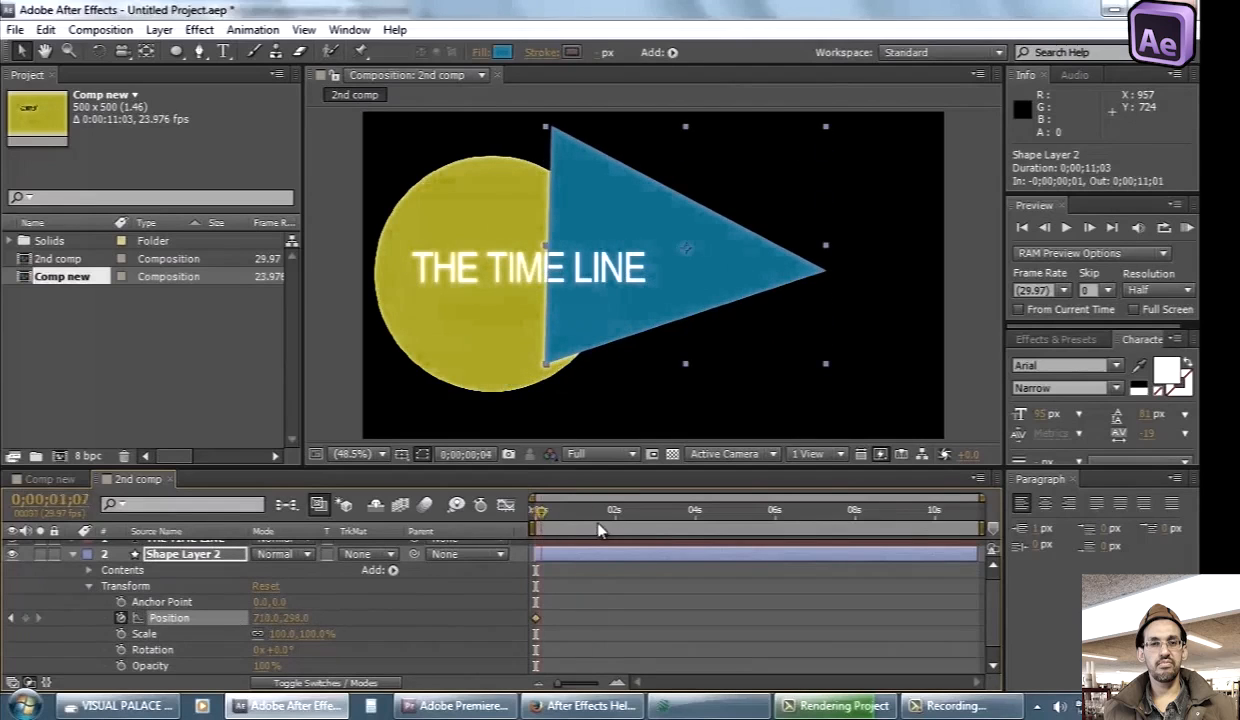
drag(684, 249, 686, 279)
Animate Shape Layer 2's Opacity from 0% at 0;00;00;00 to 100% at 0;00;01;09
drag(592, 512, 388, 556)
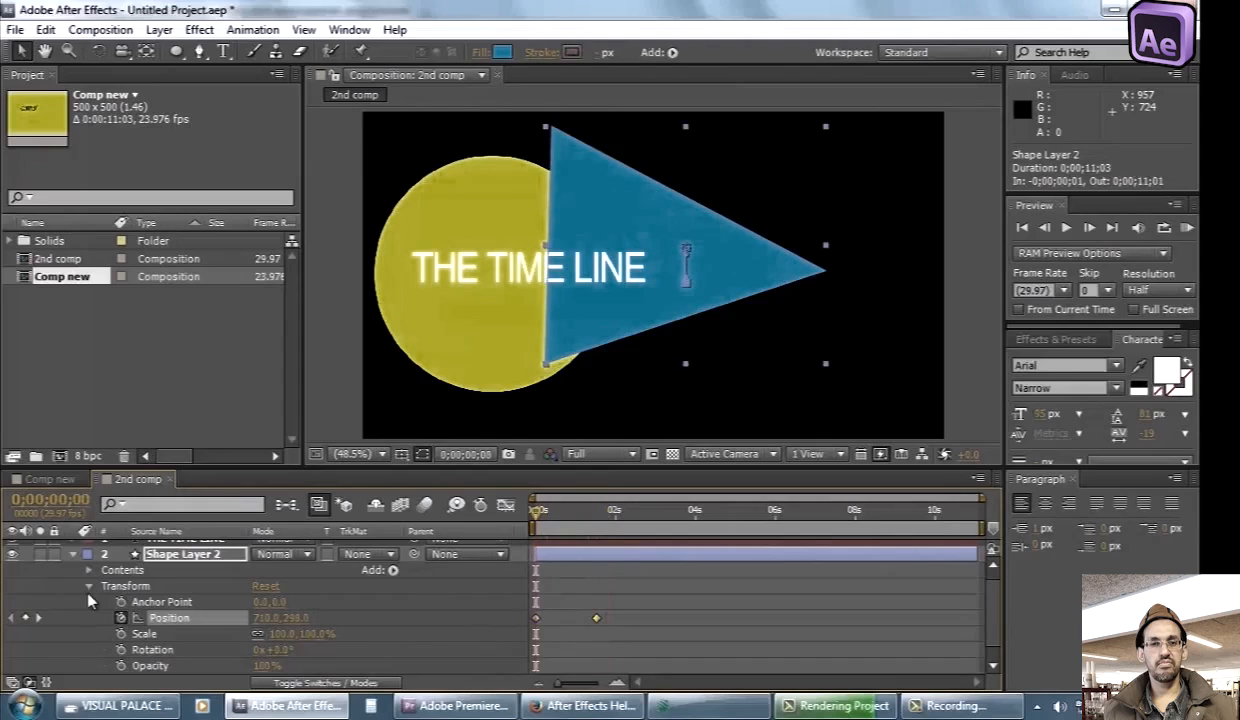
scroll(118, 588, down, 1)
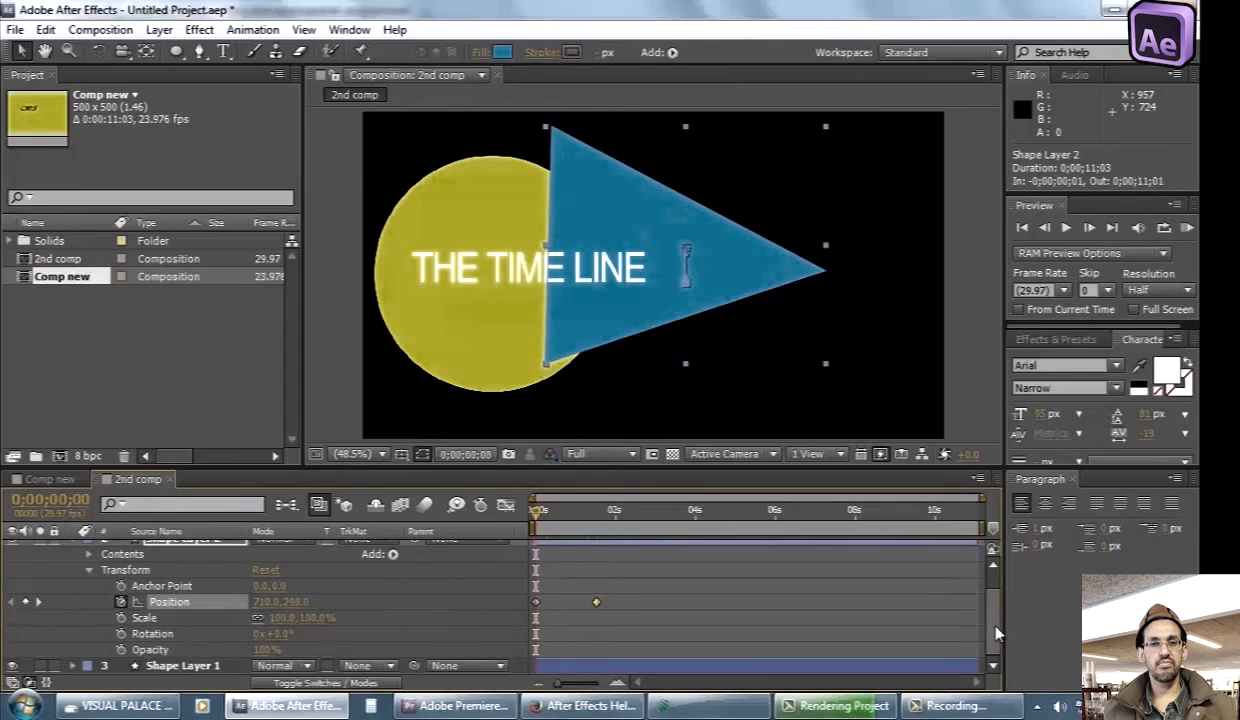
drag(265, 649, 137, 650)
click(121, 641)
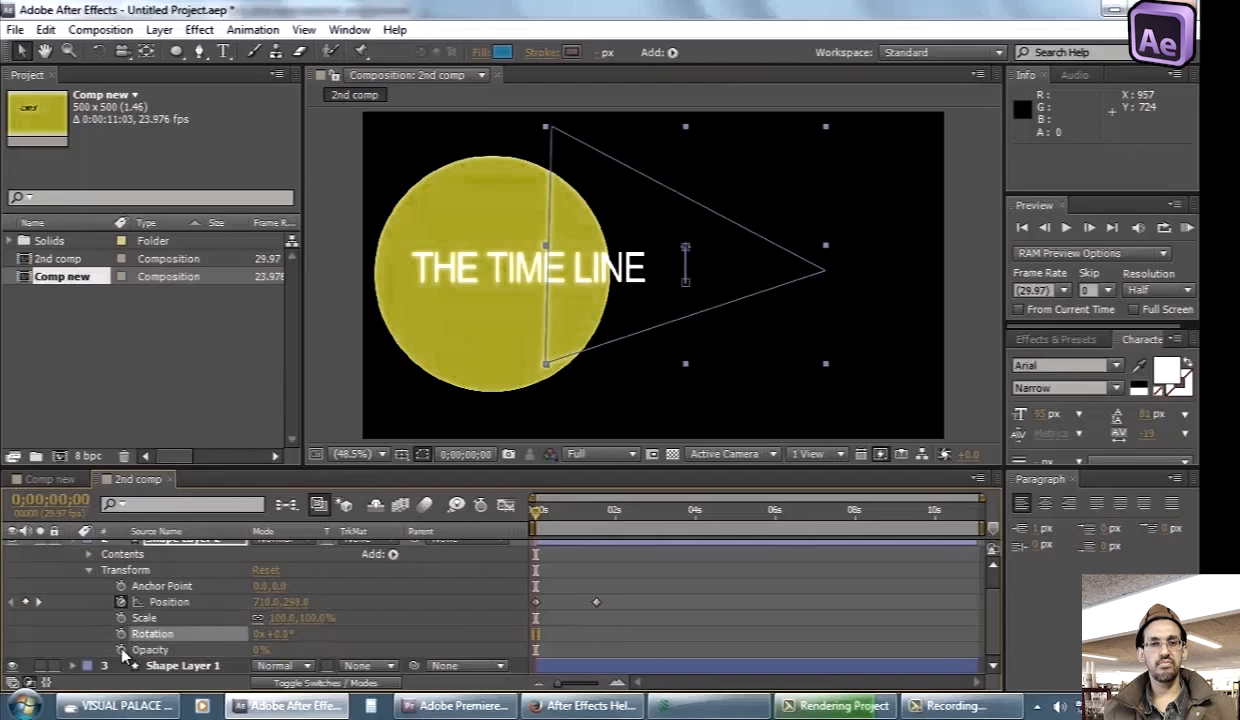
click(121, 650)
drag(536, 511, 592, 516)
drag(255, 649, 410, 657)
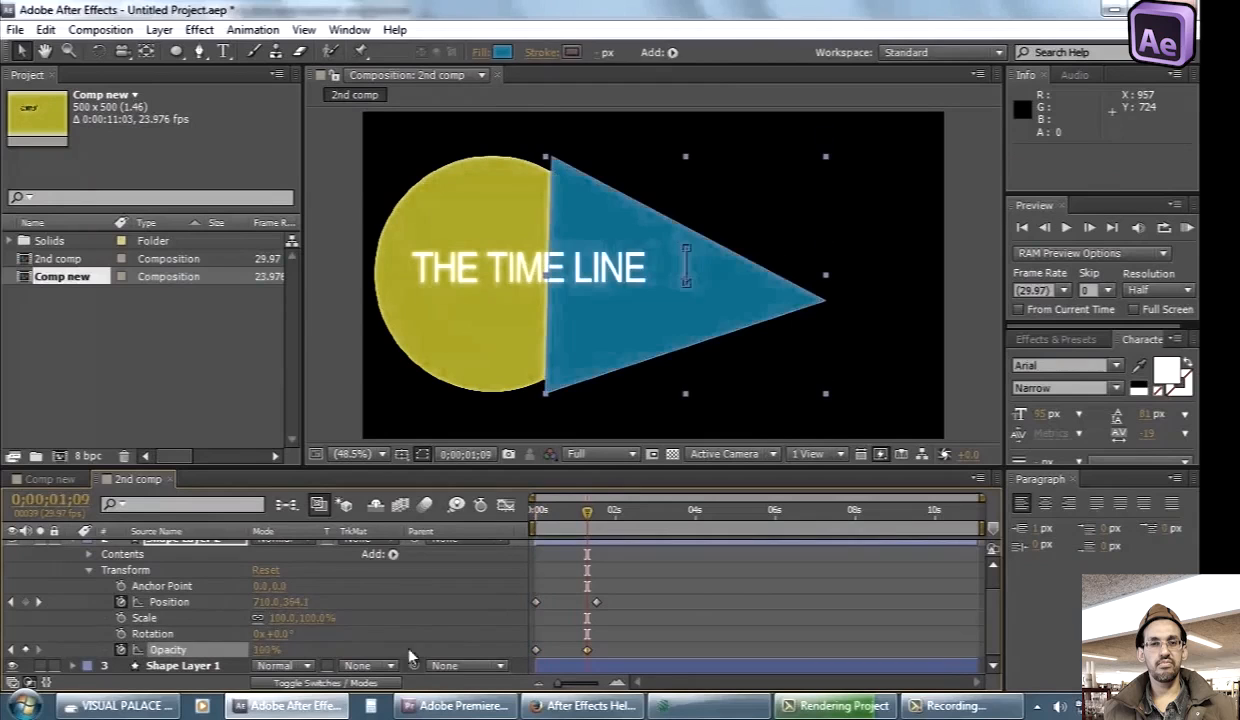
Preview the triangle's fade and movement by scrubbing the 2nd comp from the start to 0;00;01;16
drag(588, 511, 614, 513)
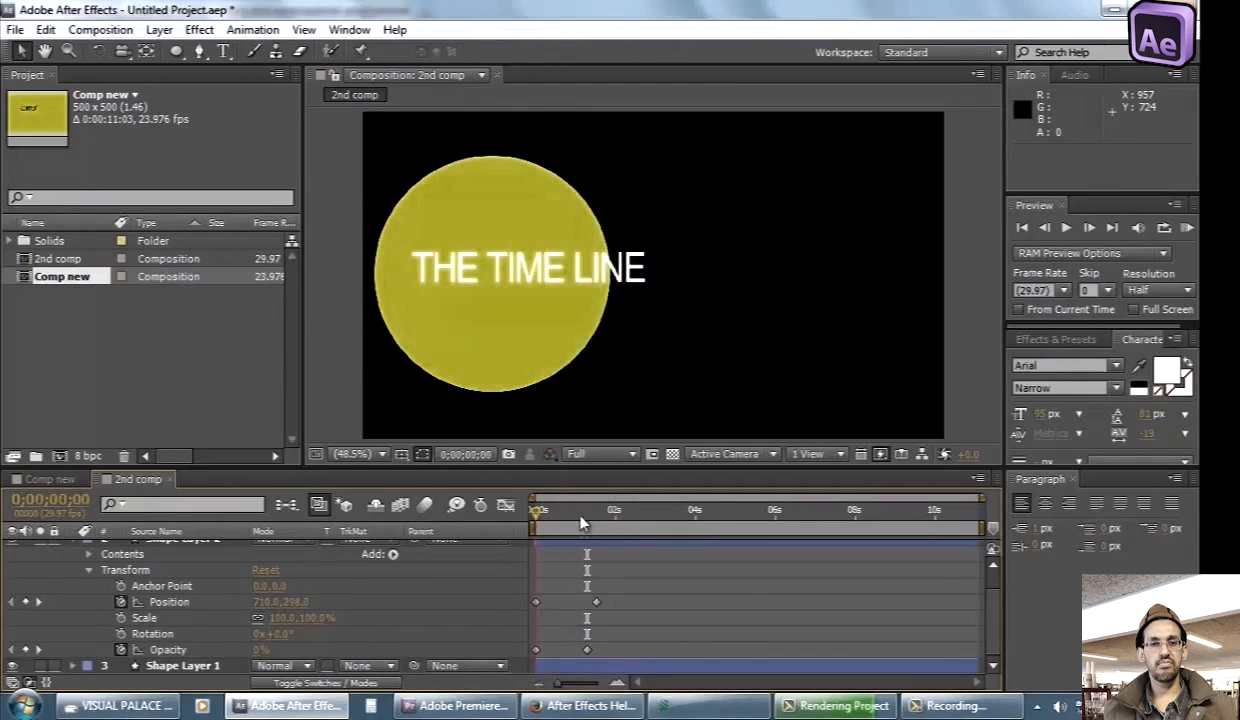
key(space)
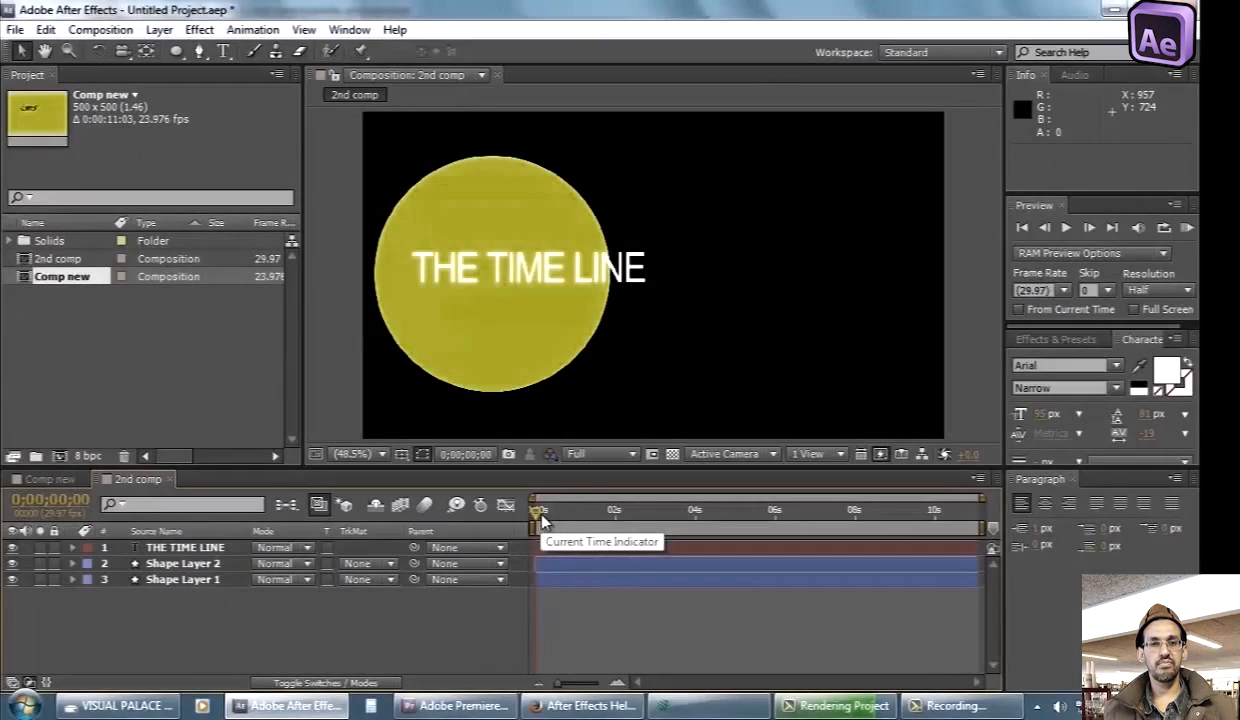
drag(541, 520, 597, 518)
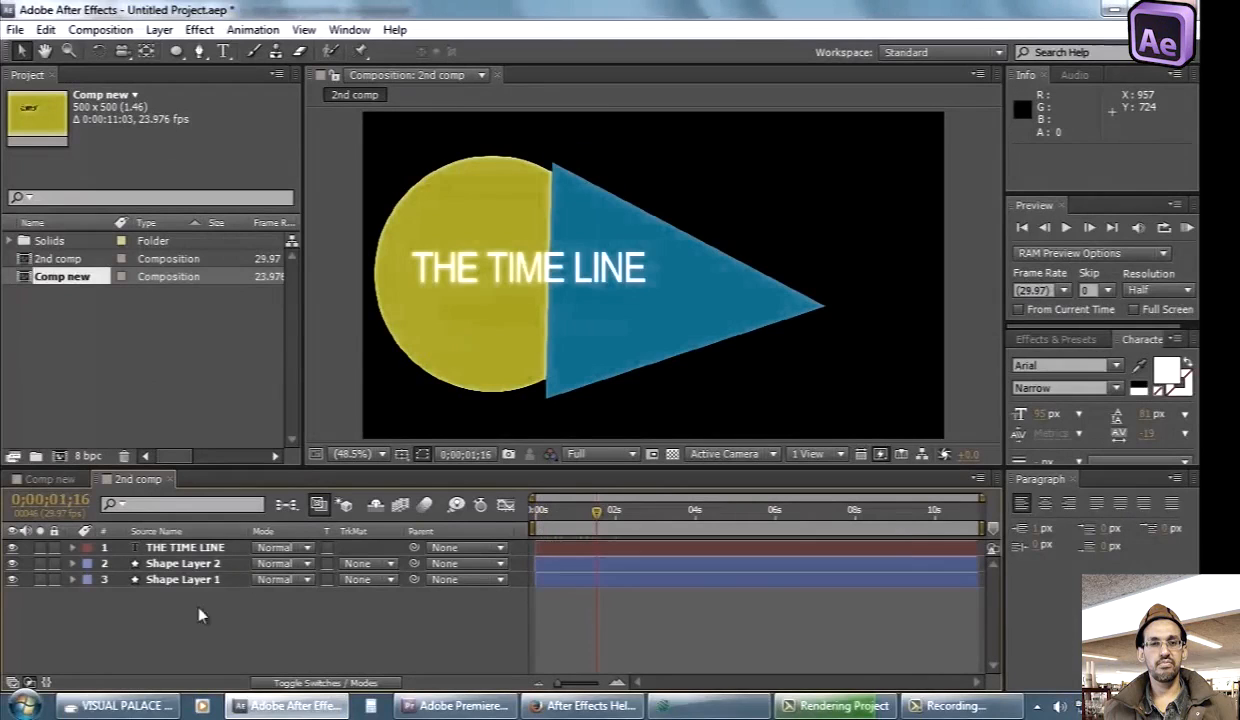
Set the blending mode of the THE TIME LINE text layer to Add
click(185, 547)
click(280, 547)
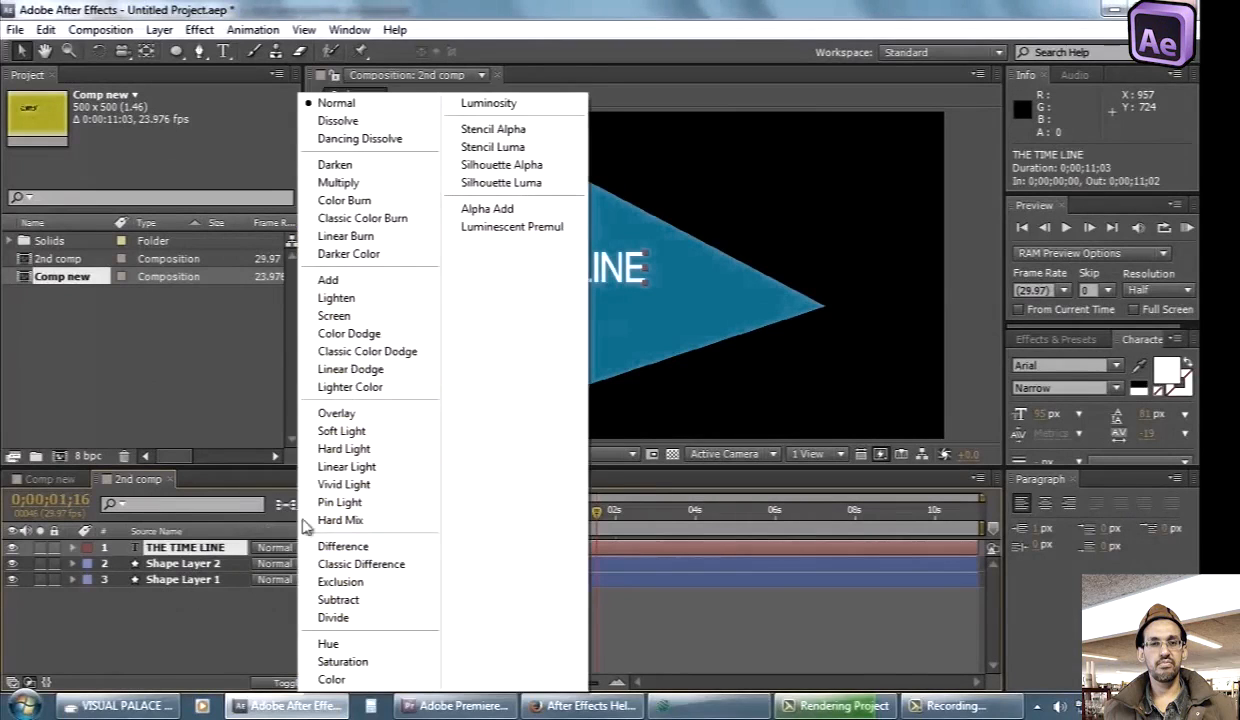
click(371, 280)
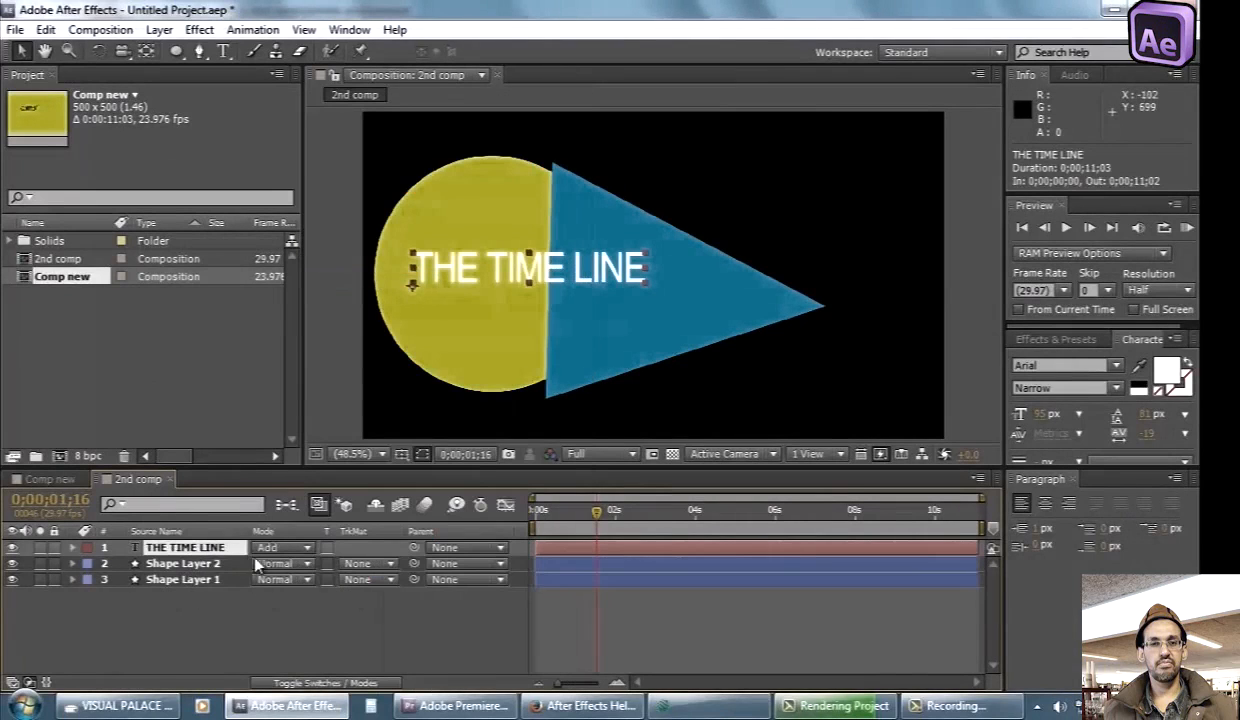
Try the Screen and Overlay blending modes on Shape Layer 2, and settle on Darken
click(185, 563)
click(280, 563)
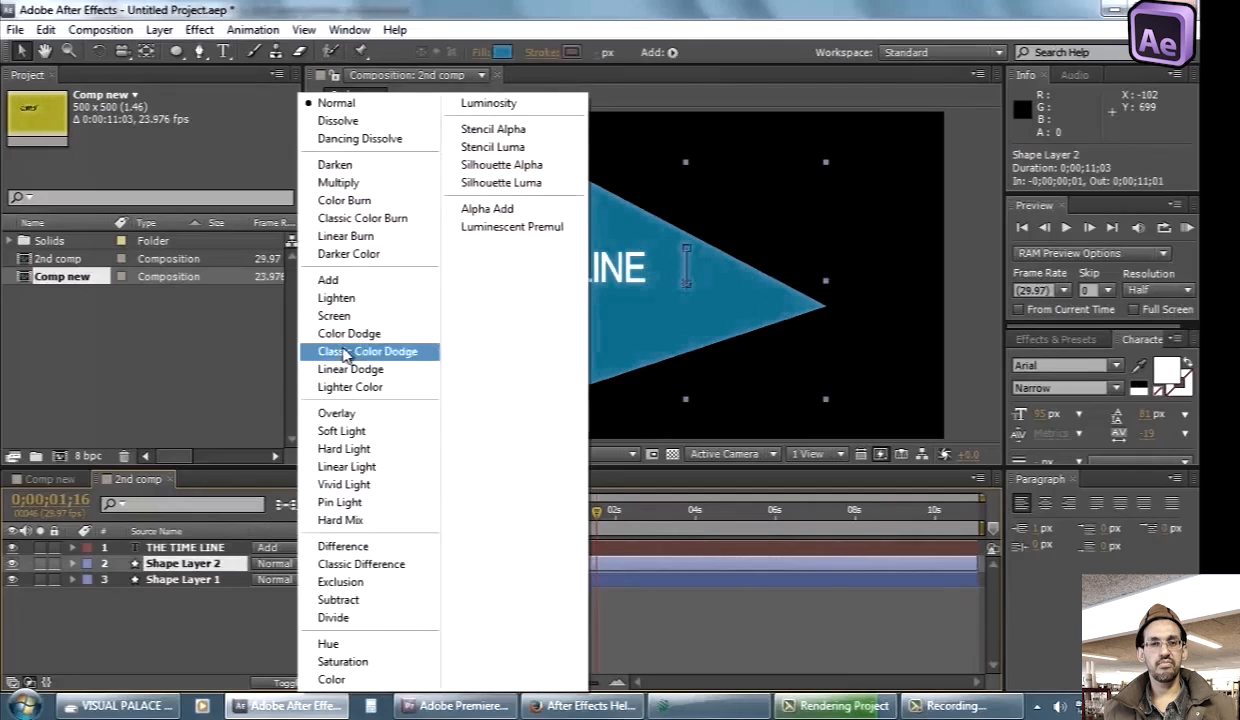
click(334, 315)
click(280, 563)
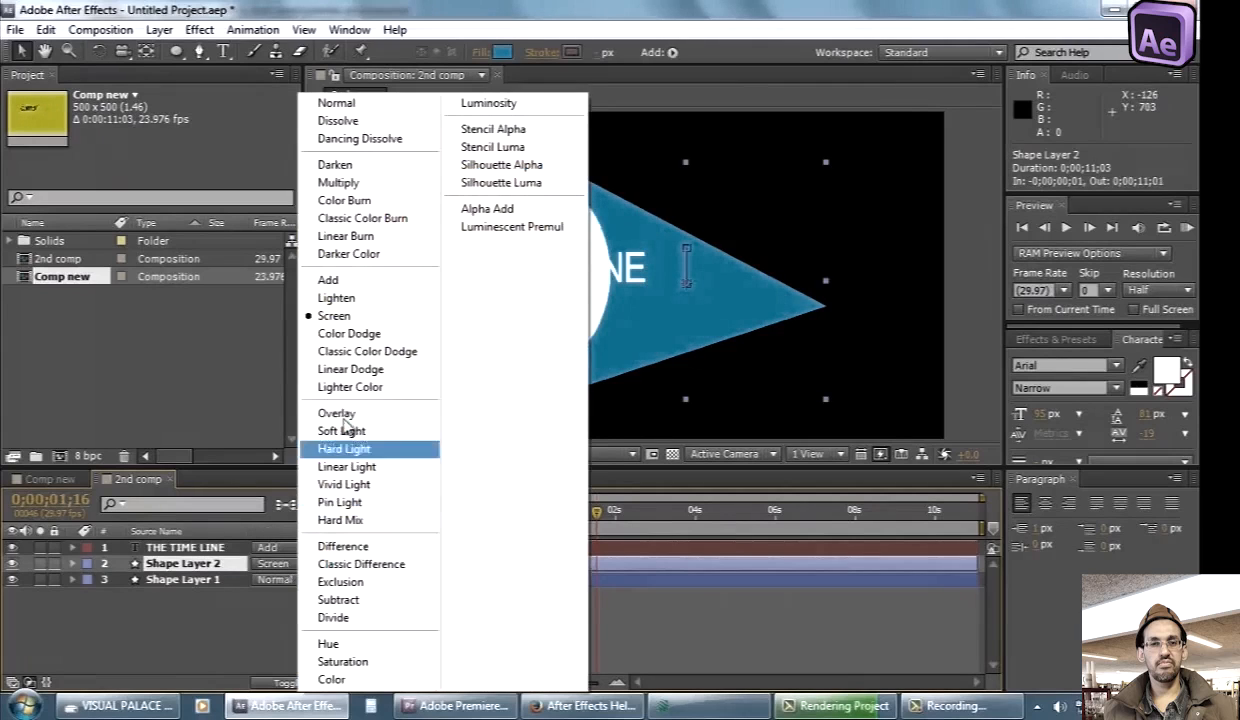
click(340, 413)
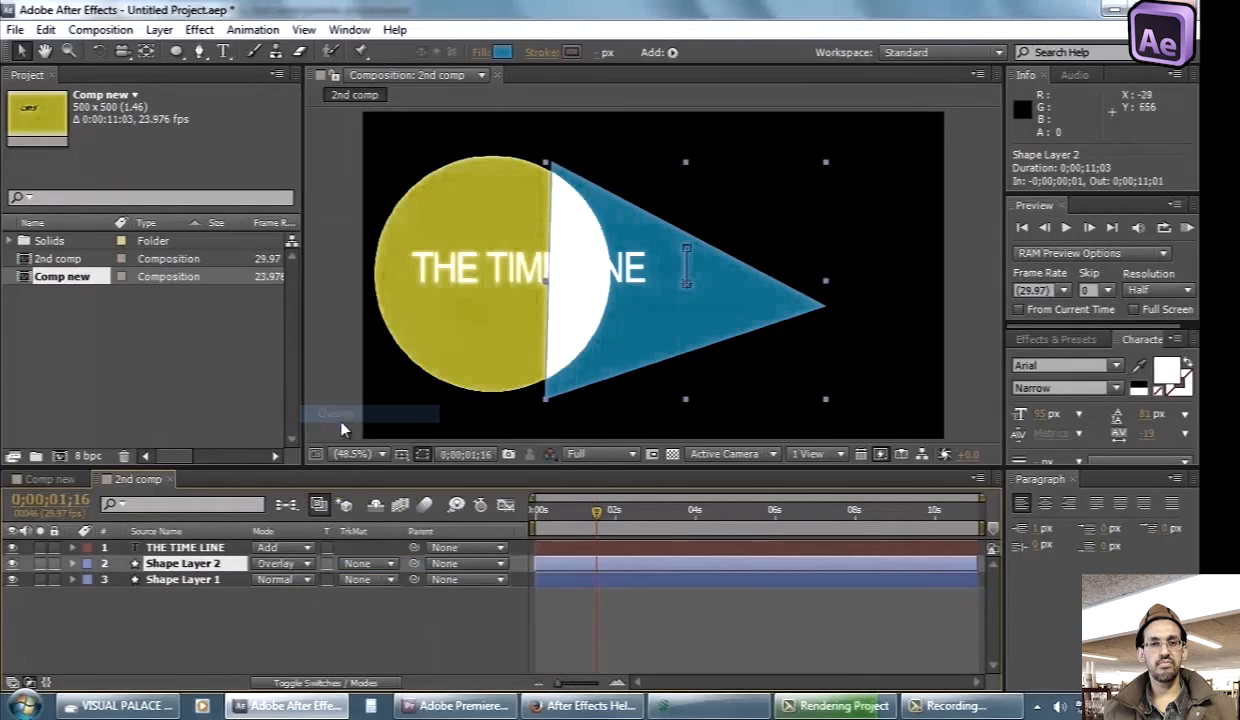
click(277, 566)
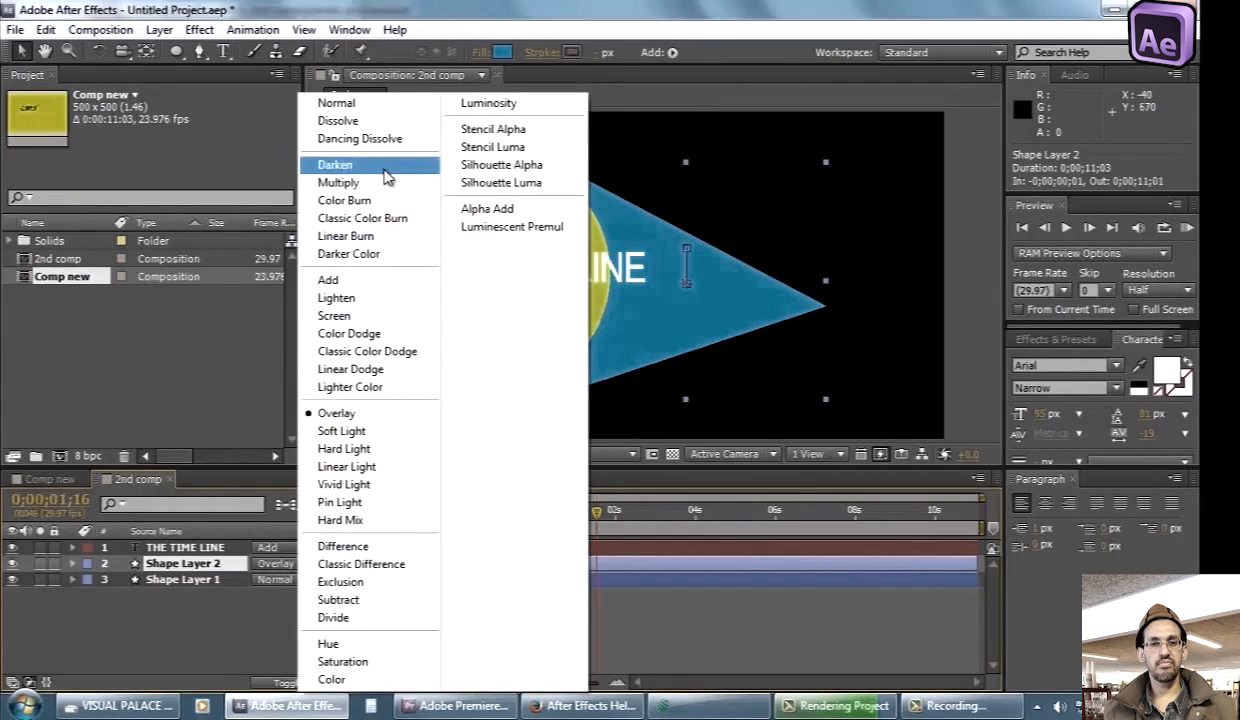
click(327, 163)
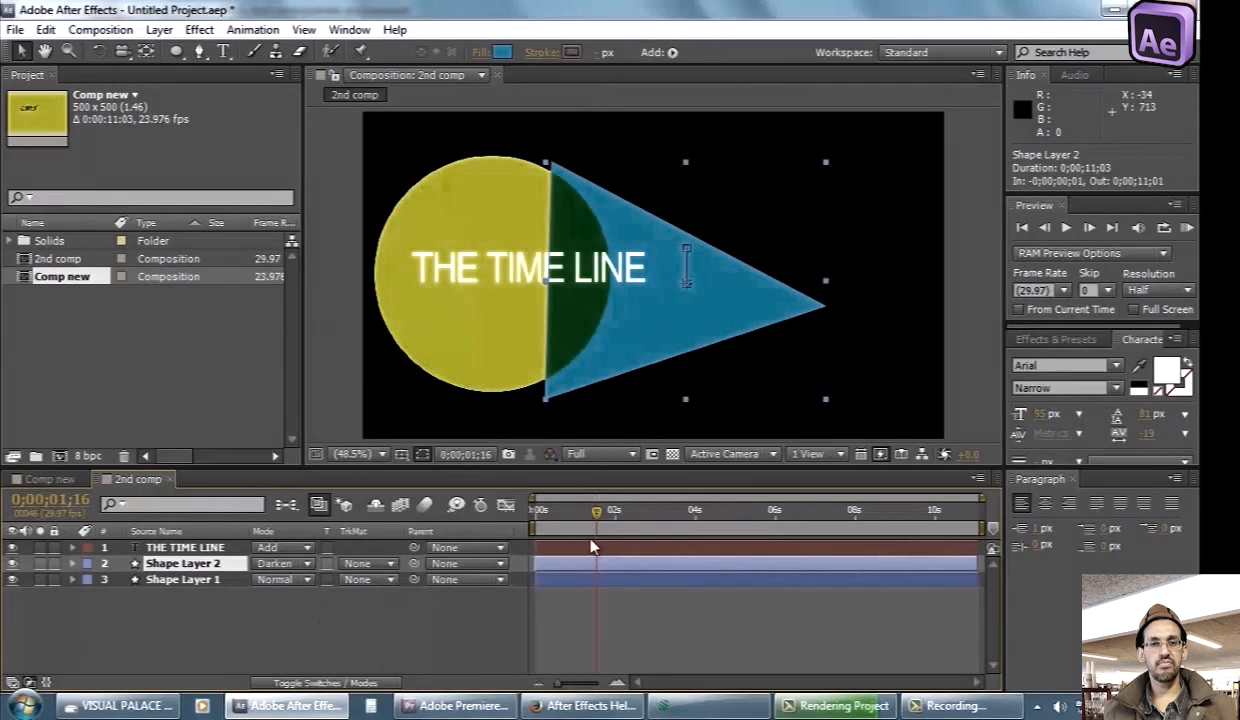
Scrub the 2nd comp forward to 0;00;01;29 and back to 0;00;01;09 to review the Darken blend
mouse_move(596, 512)
mouse_down()
mouse_move(545, 512)
mouse_move(557, 540)
mouse_move(562, 512)
mouse_move(610, 510)
mouse_move(545, 512)
mouse_move(537, 540)
mouse_move(614, 514)
mouse_up()
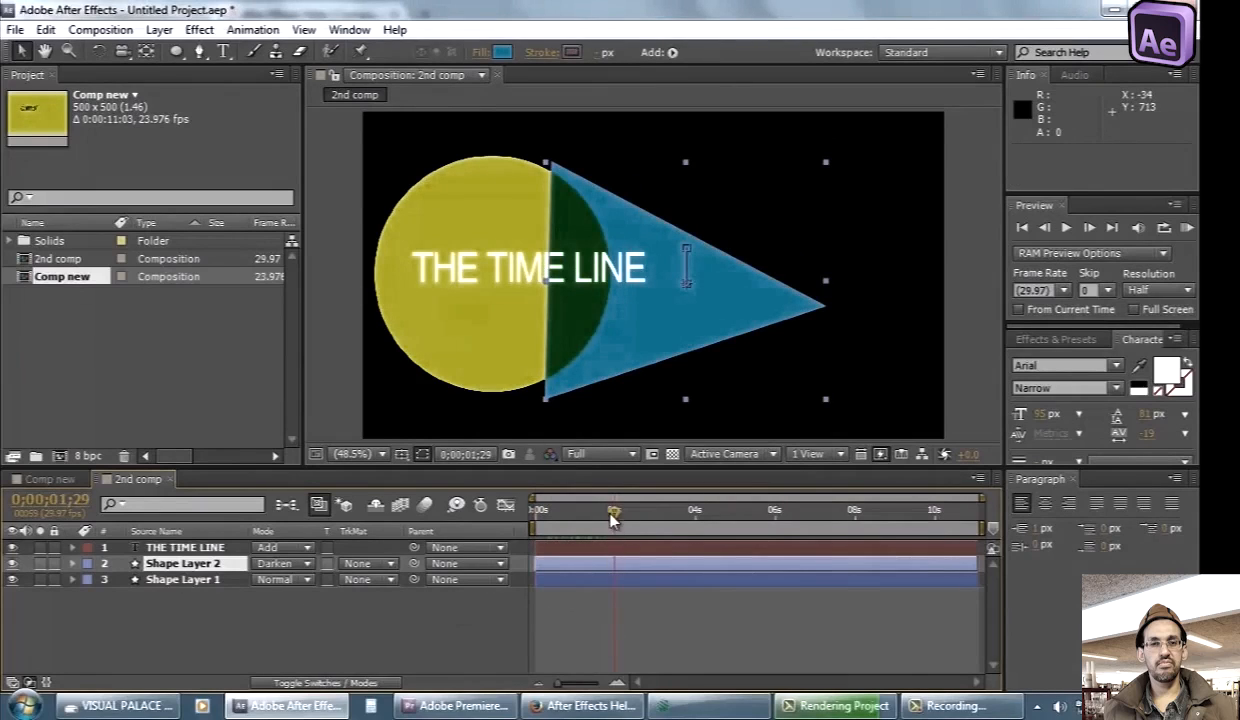
key(Page_Down)
drag(612, 512, 587, 512)
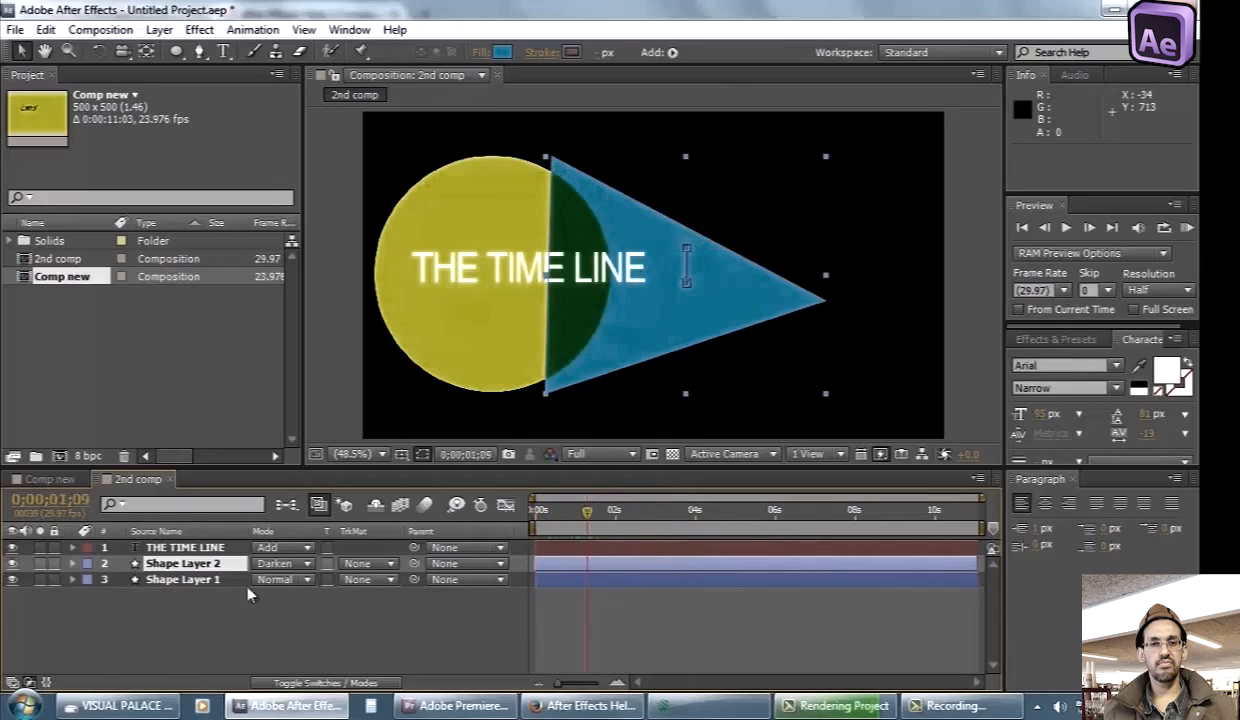
Switch the timeline's time display from timecode to frames and back to timecode
click(70, 502)
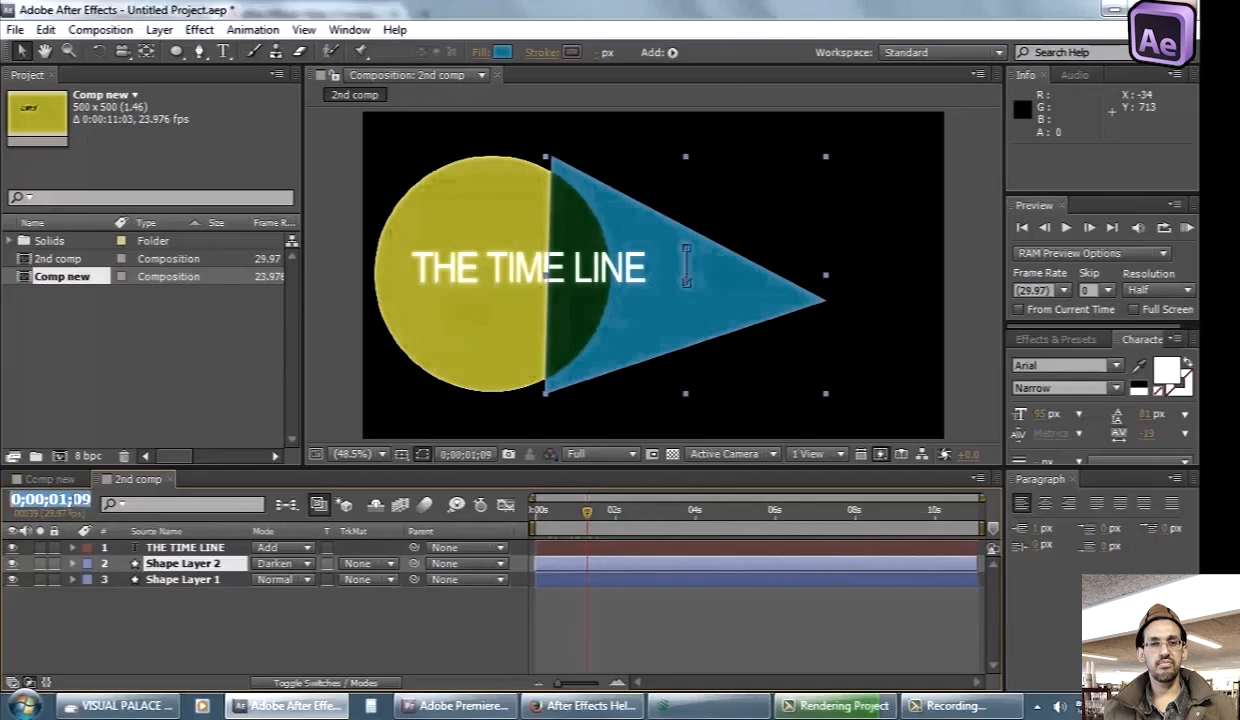
click(110, 621)
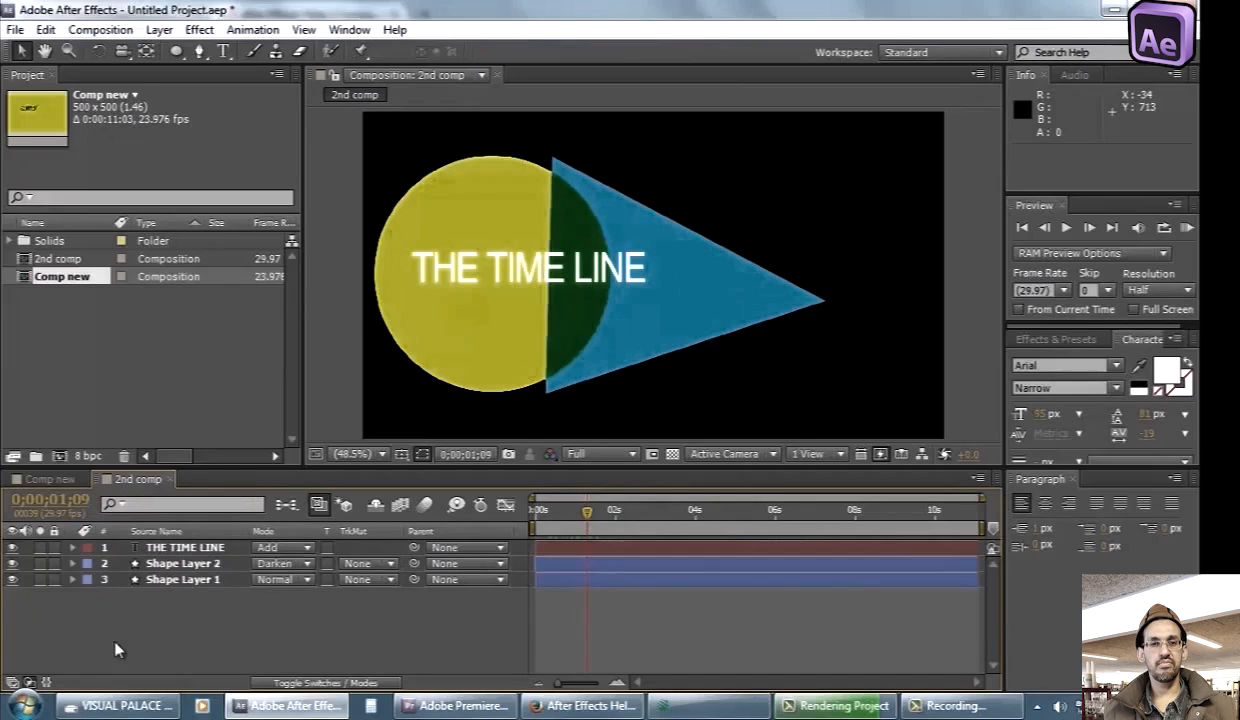
ctrl+click(63, 508)
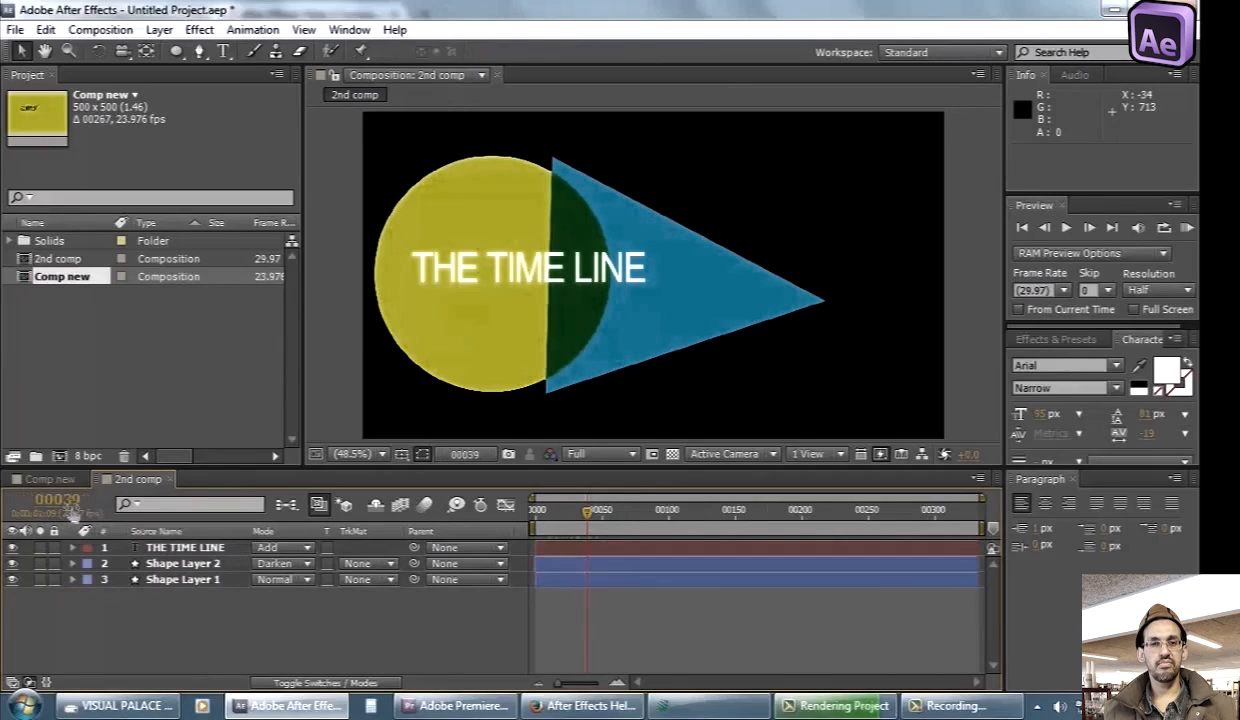
ctrl+click(65, 502)
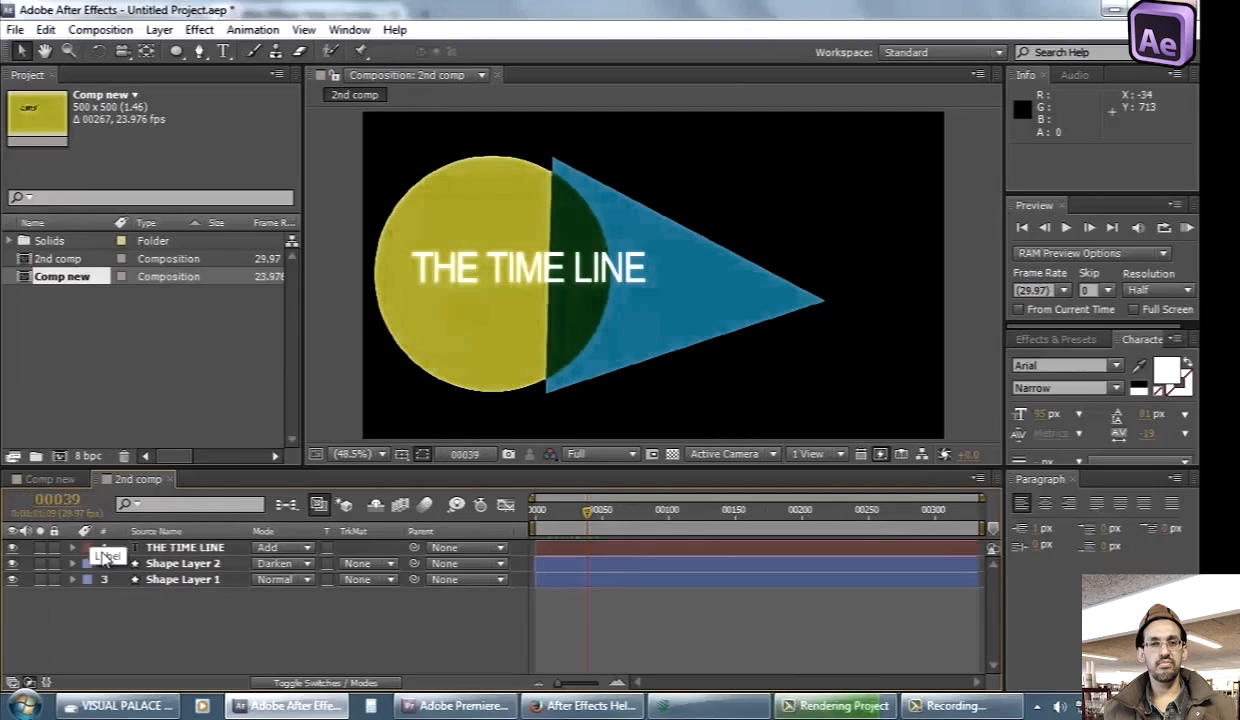
ctrl+click(63, 506)
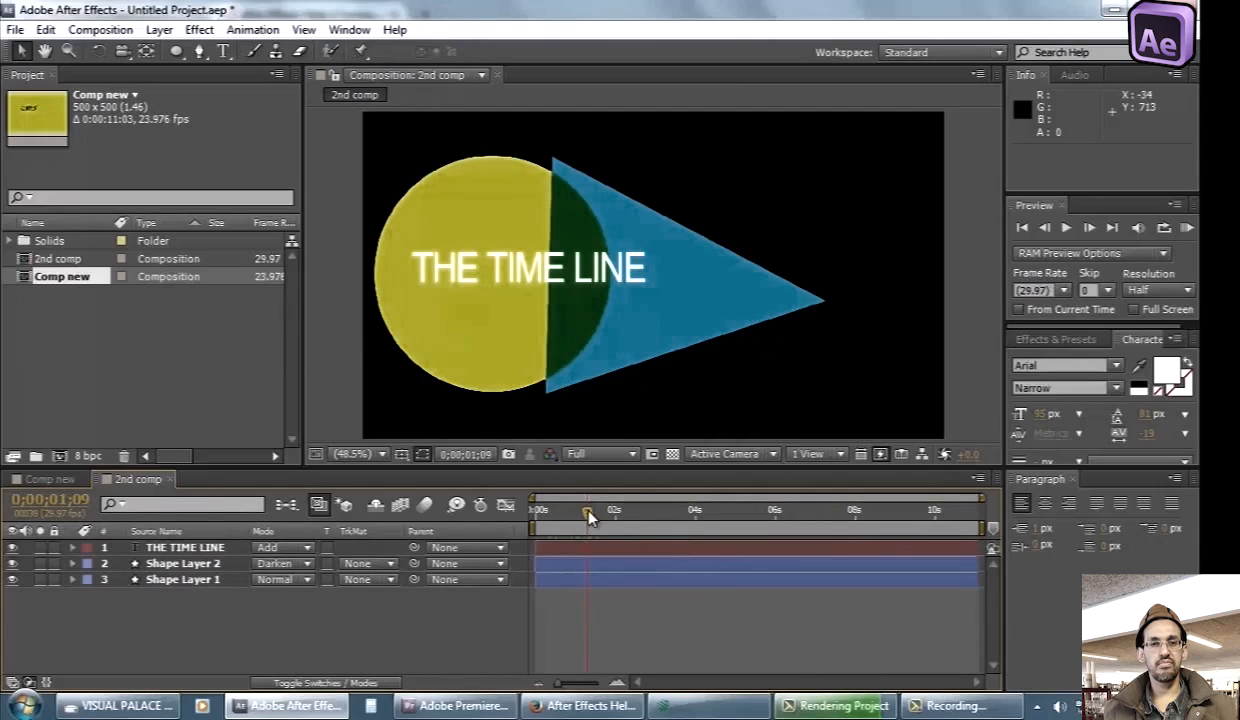
Scrub the 2nd comp from 0;00;00;08 to 0;00;00;20 to review the triangle's fade-in
click(545, 511)
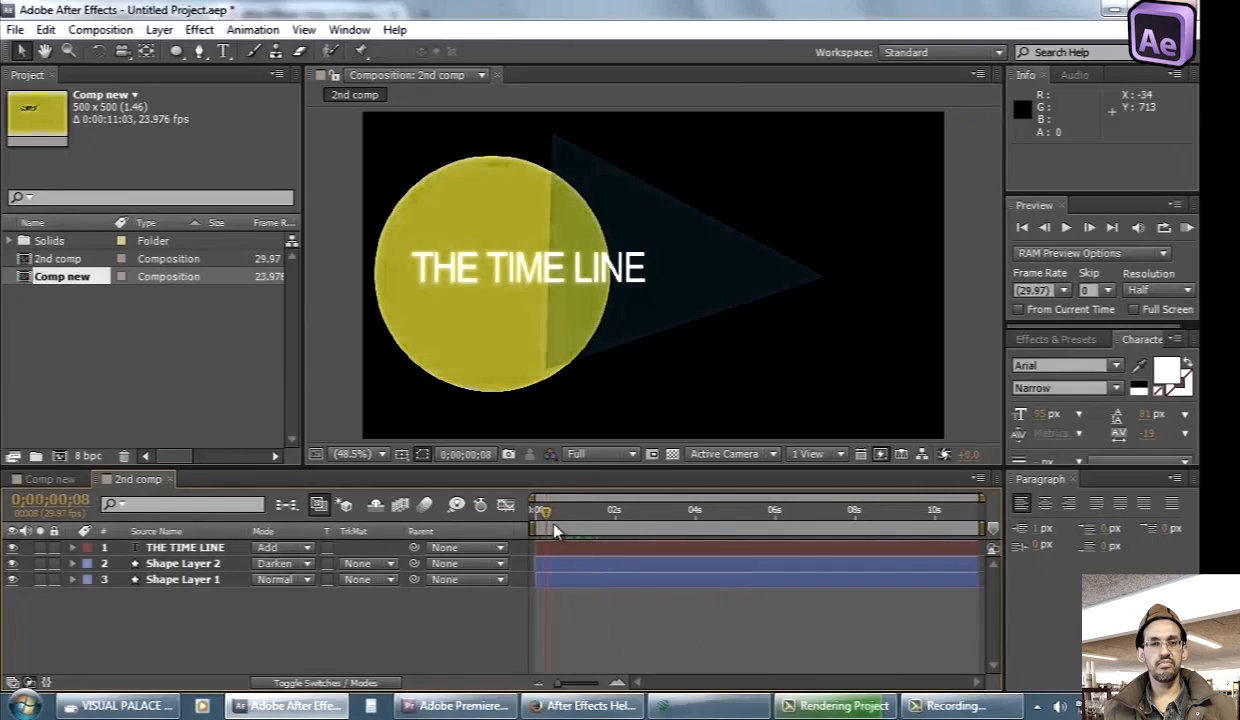
drag(545, 511, 570, 524)
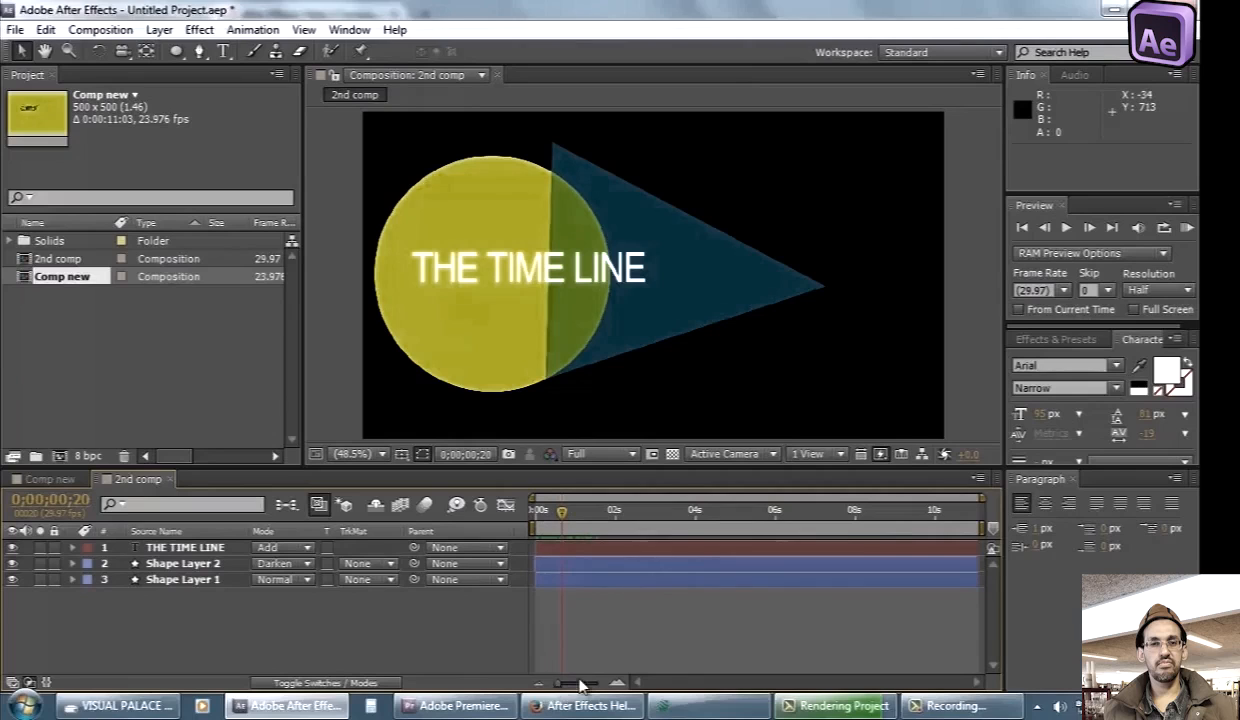
mouse_move(557, 686)
mouse_down()
mouse_move(574, 688)
mouse_move(542, 688)
mouse_move(587, 685)
mouse_move(530, 681)
mouse_move(558, 681)
mouse_up()
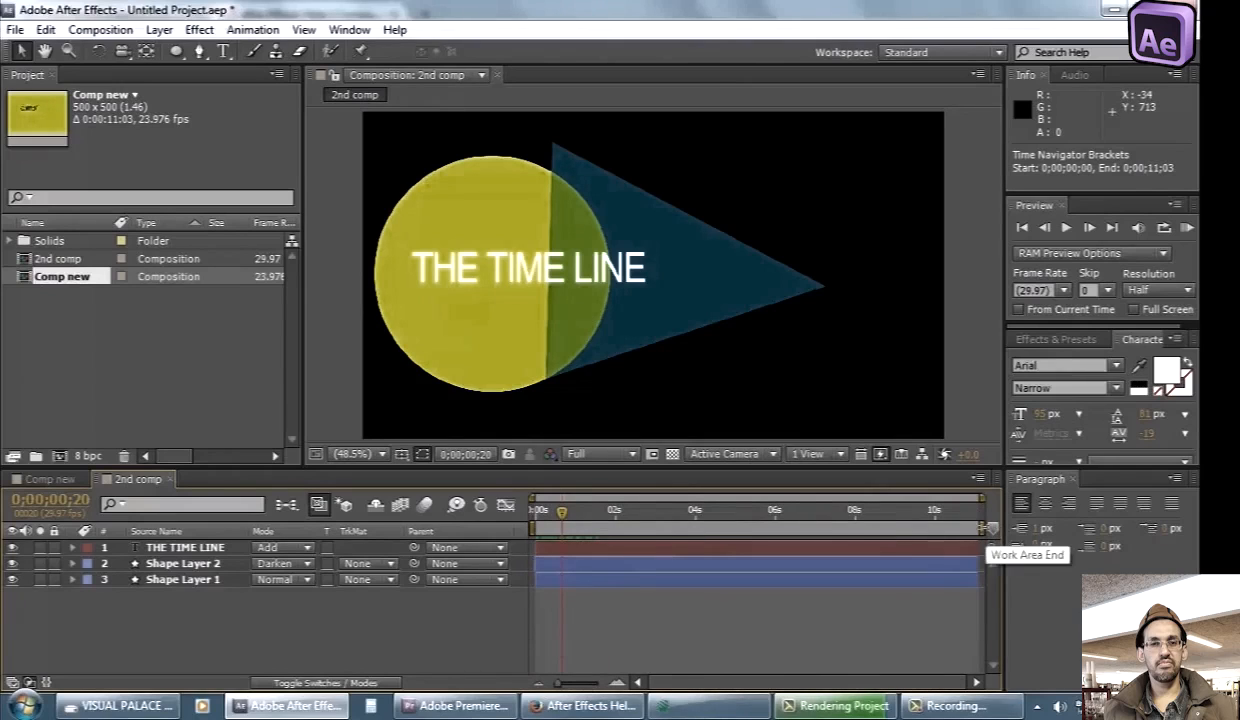
Shorten the work area to run from 0;00;00;01 to 0;00;01;23 and preview from the start of the comp
drag(985, 528, 614, 530)
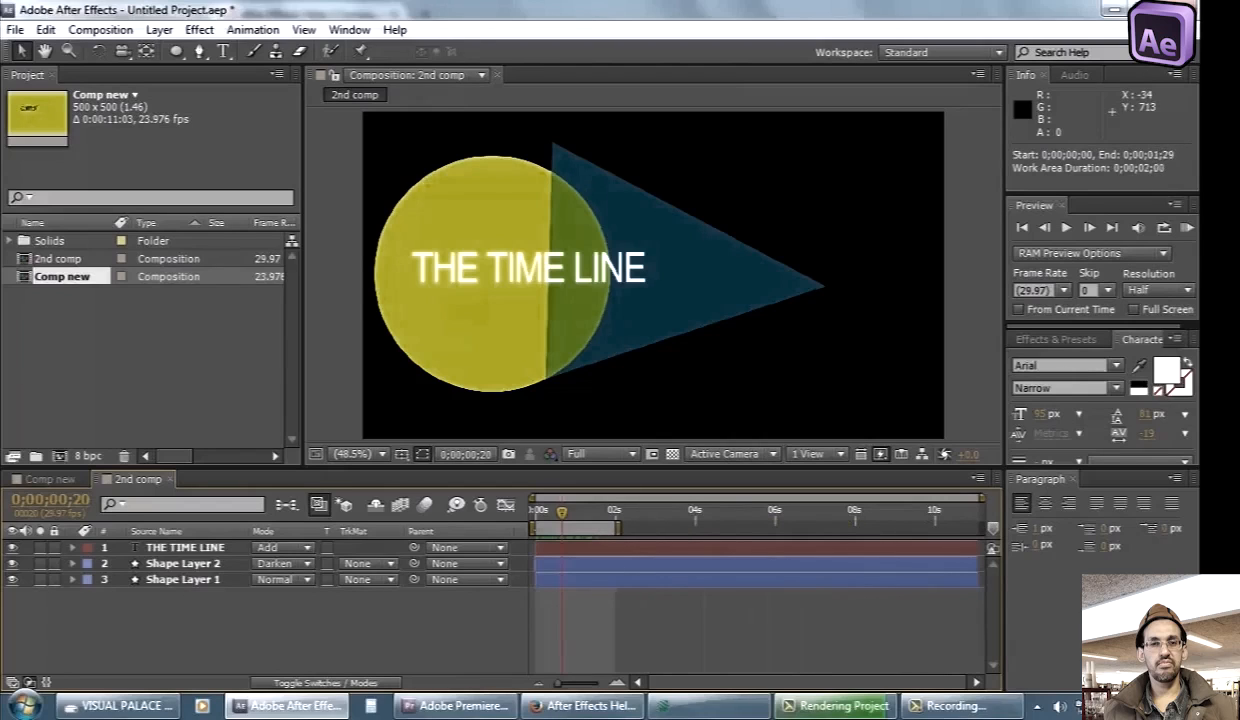
drag(522, 528, 545, 527)
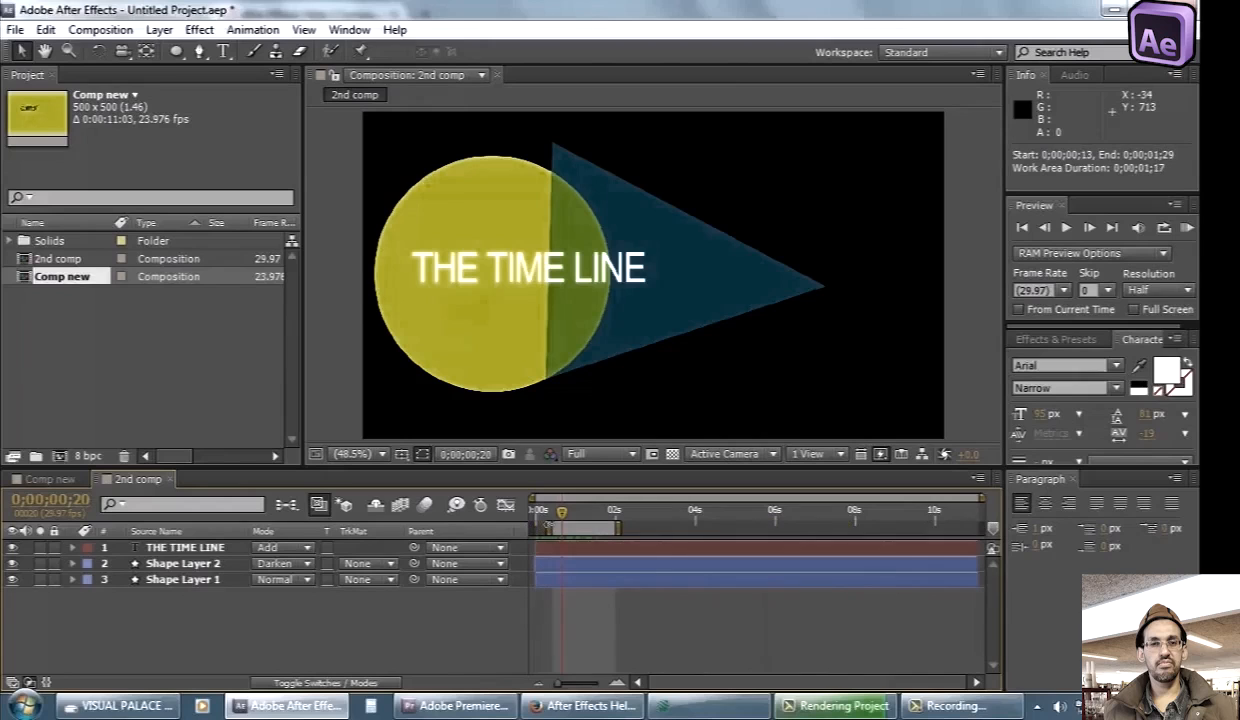
drag(622, 527, 571, 528)
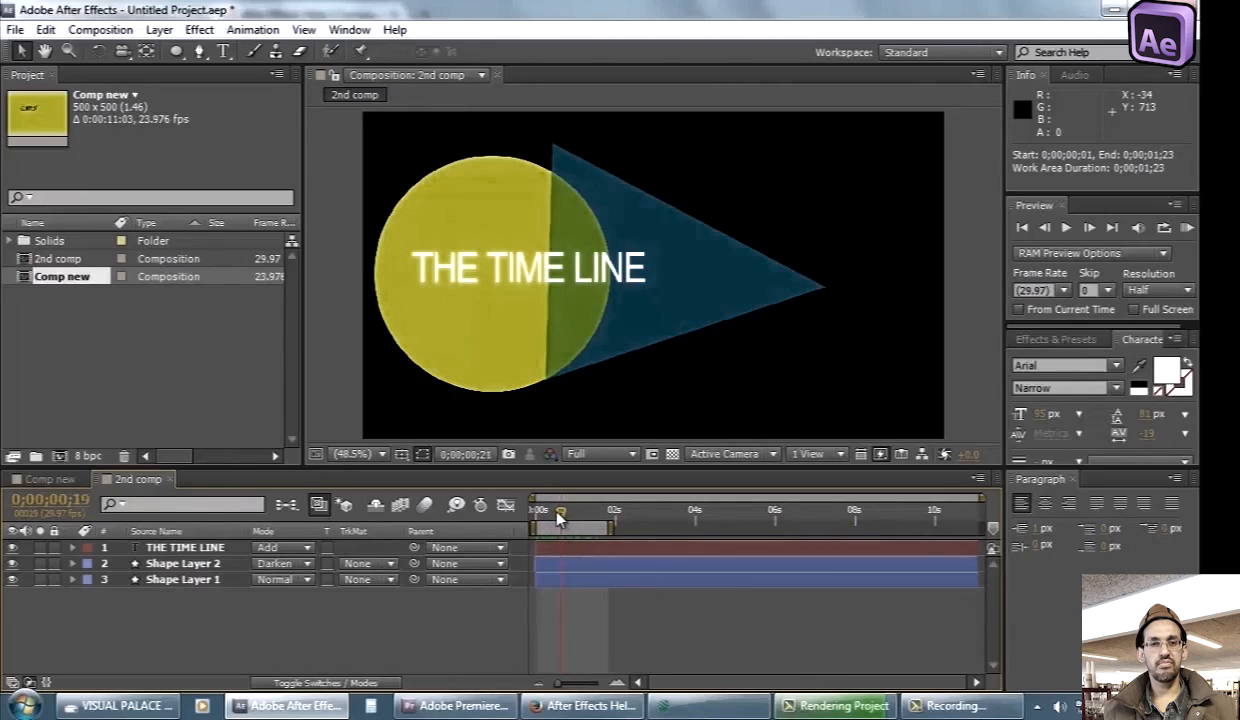
key(space)
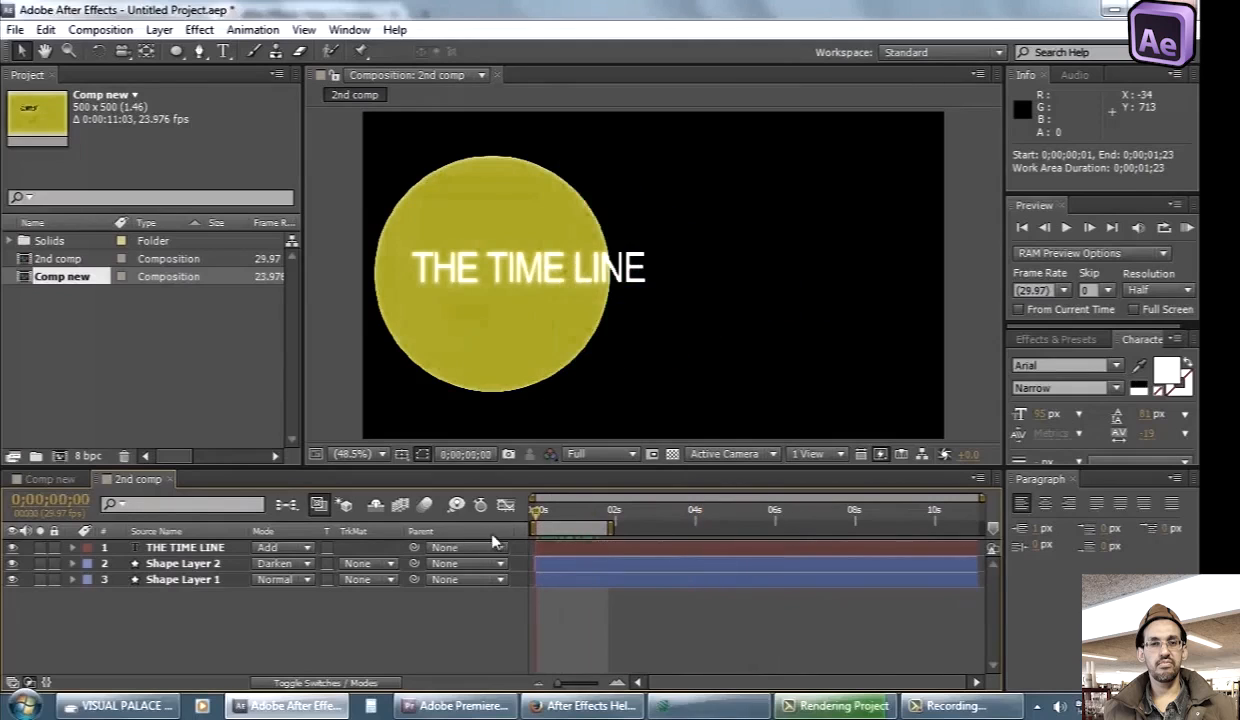
Extend the work area's end to 0;00;11;02 and play a RAM preview of the whole 2nd comp
drag(629, 527, 980, 526)
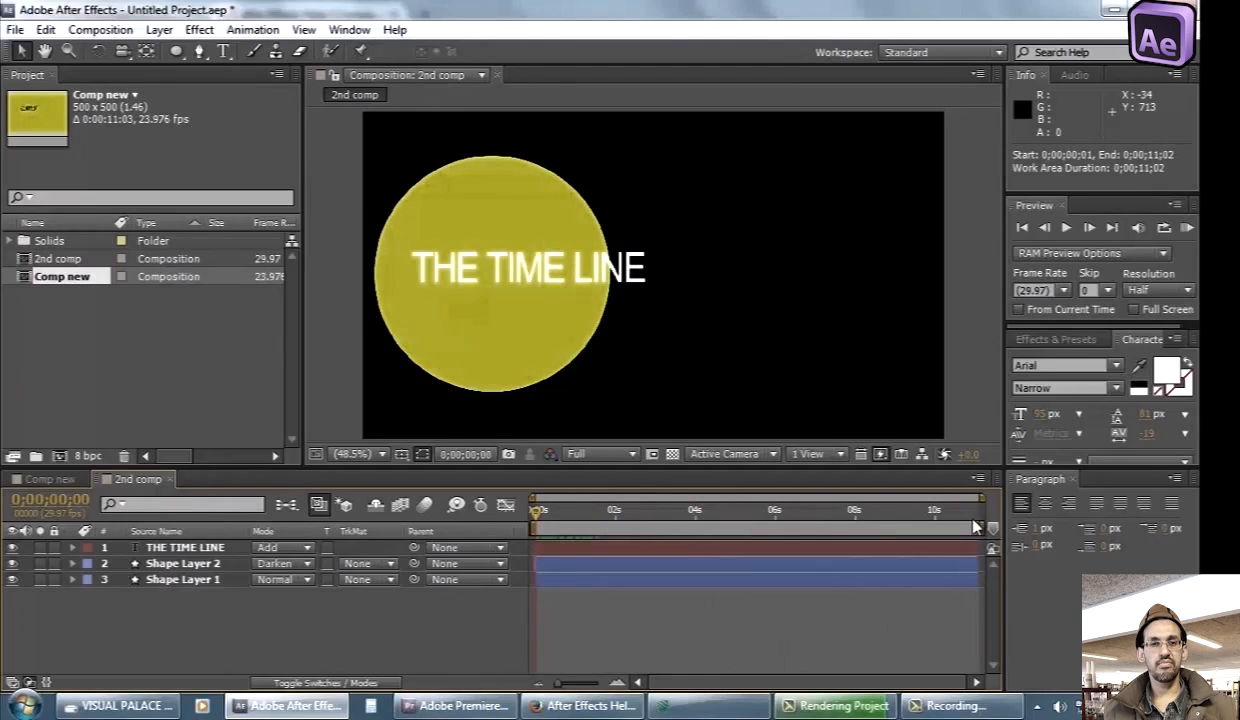
click(1187, 228)
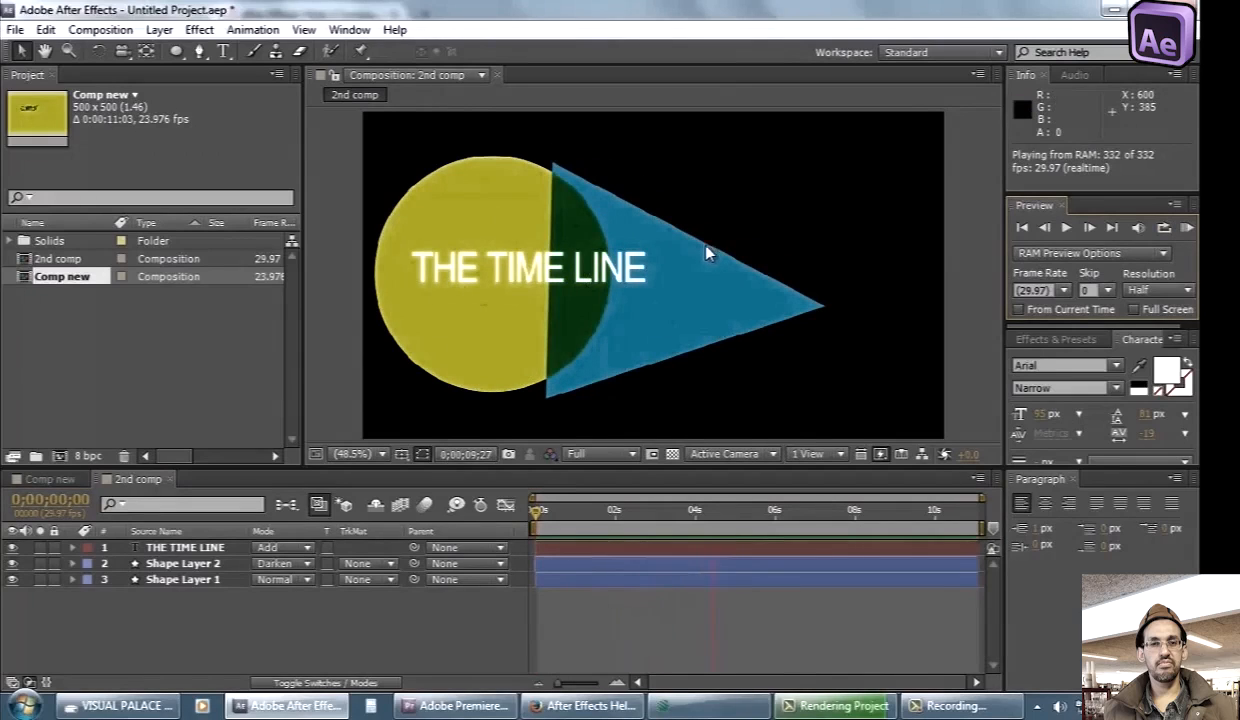
click(605, 641)
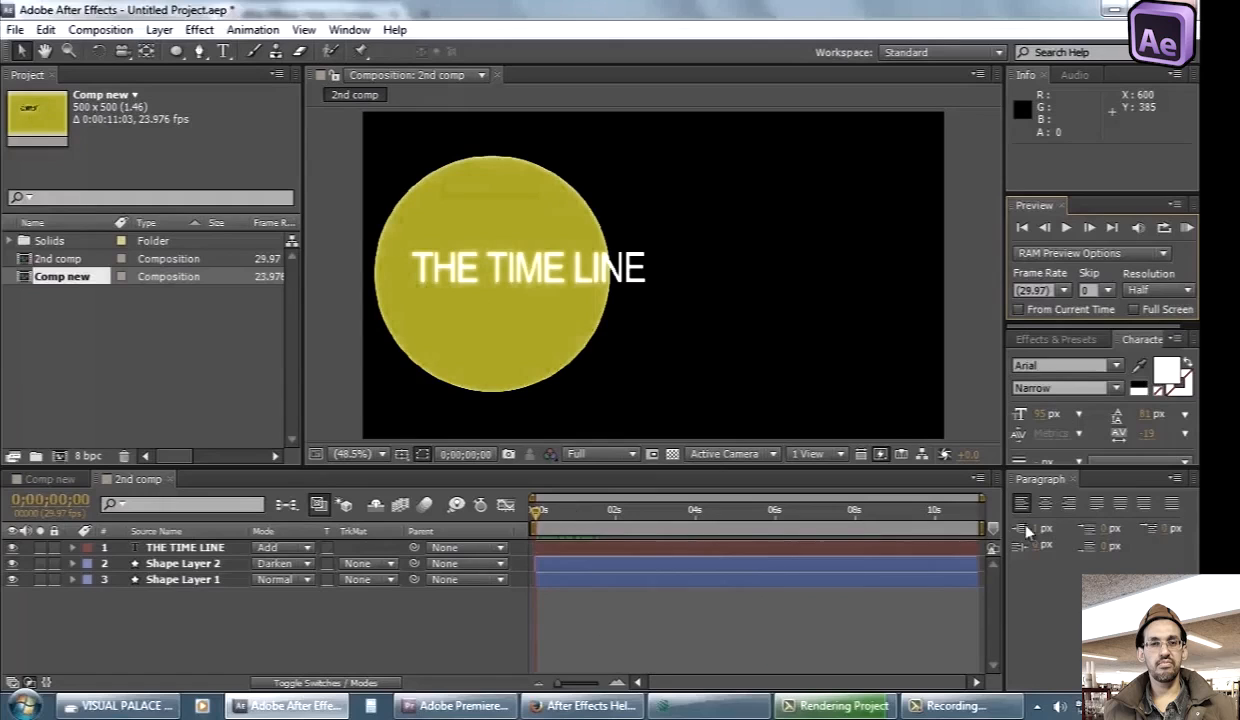
Narrow the work area to 0;00;00;08 through 0;00;01;15, move the current time to 0;00;00;07 and run a RAM preview
drag(981, 527, 540, 520)
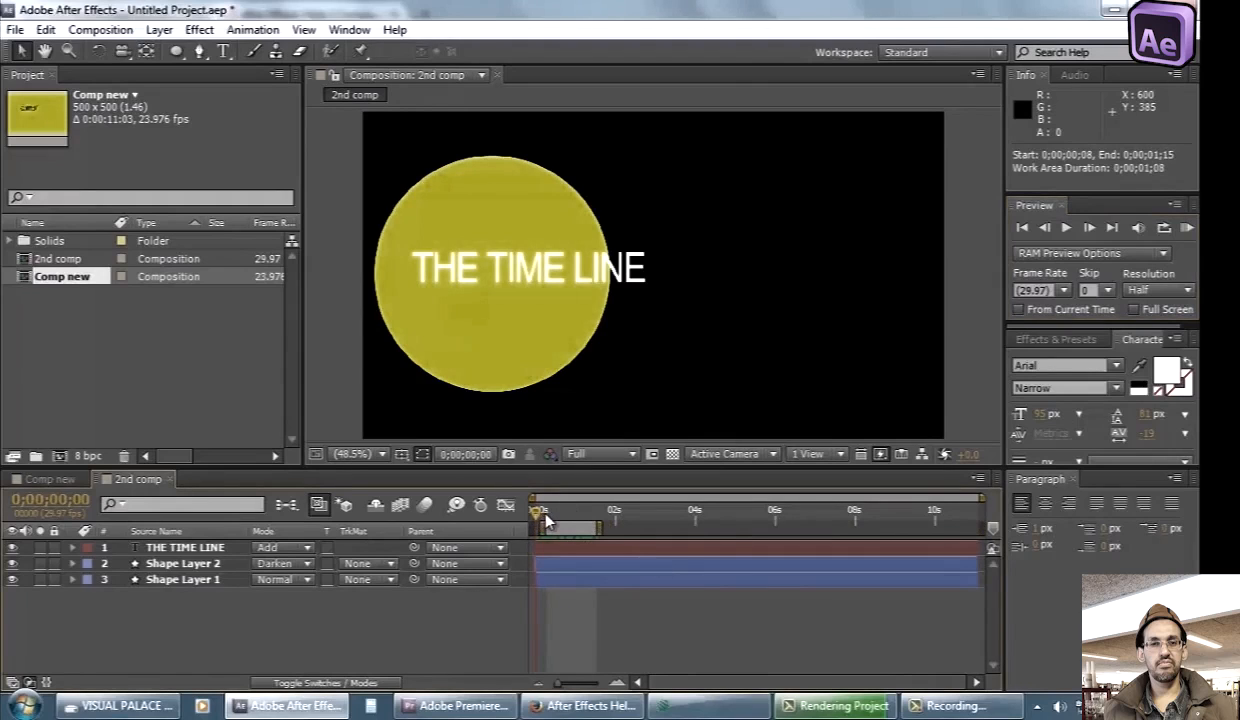
click(543, 513)
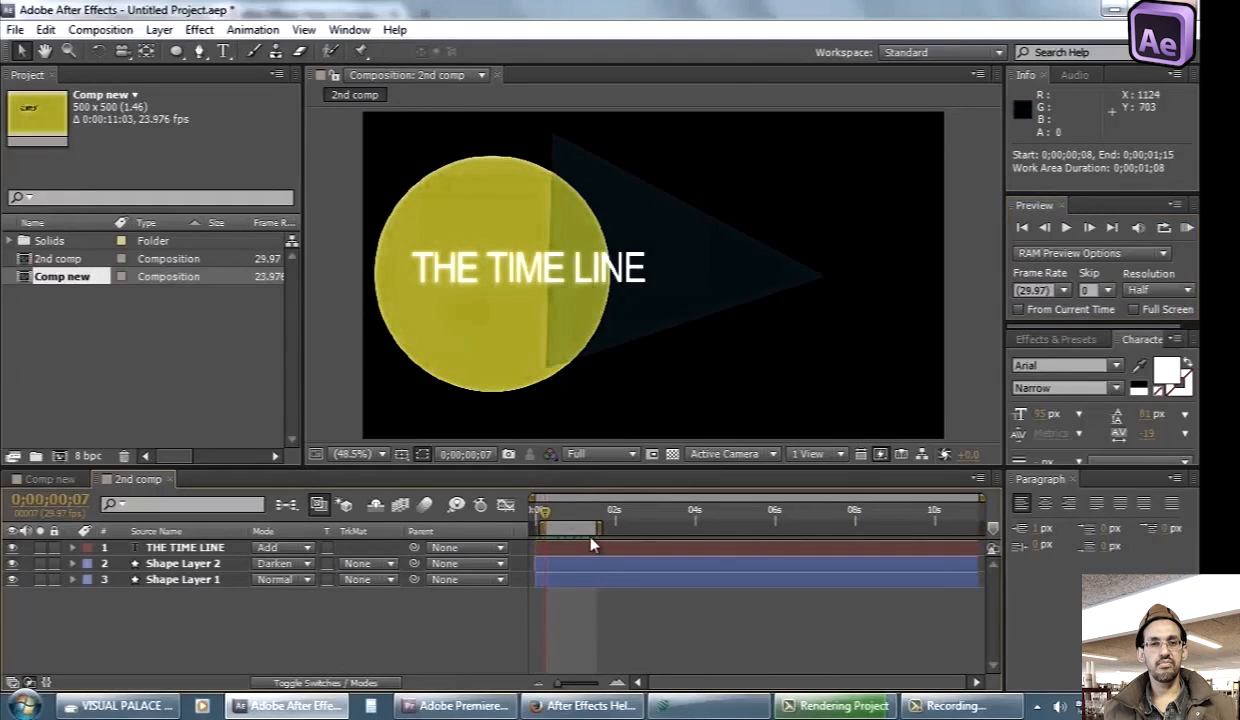
click(1186, 228)
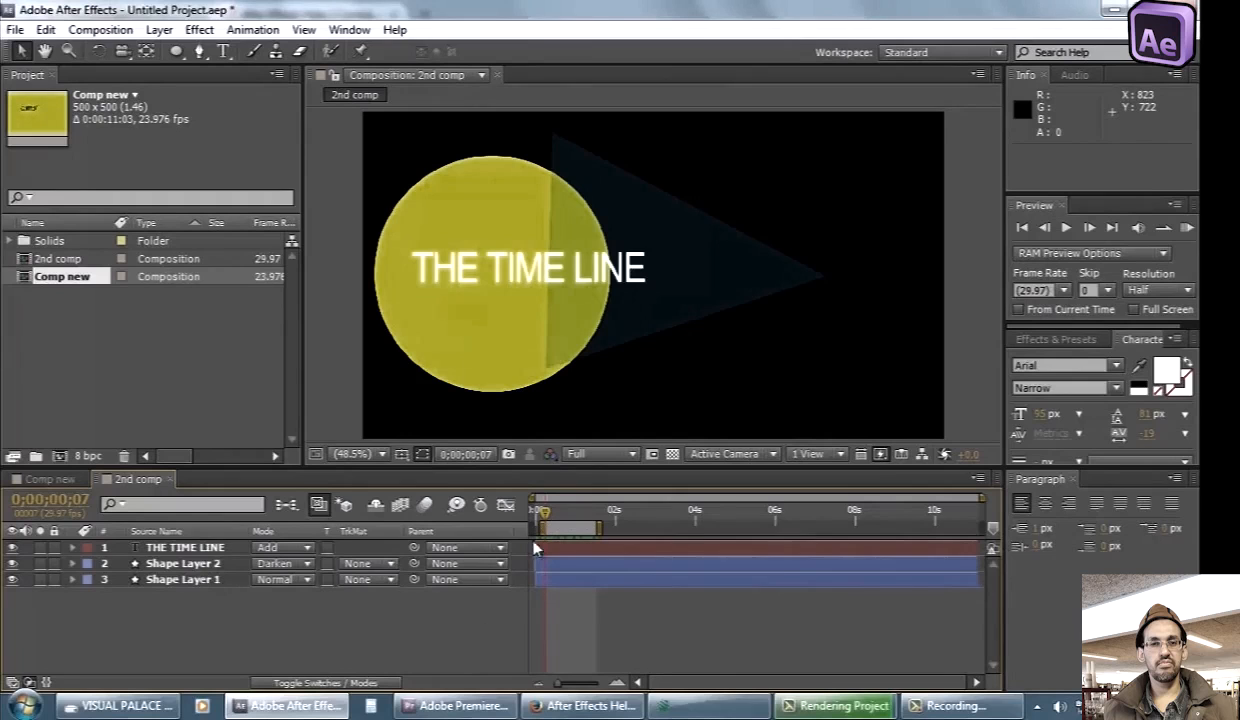
drag(535, 549, 697, 563)
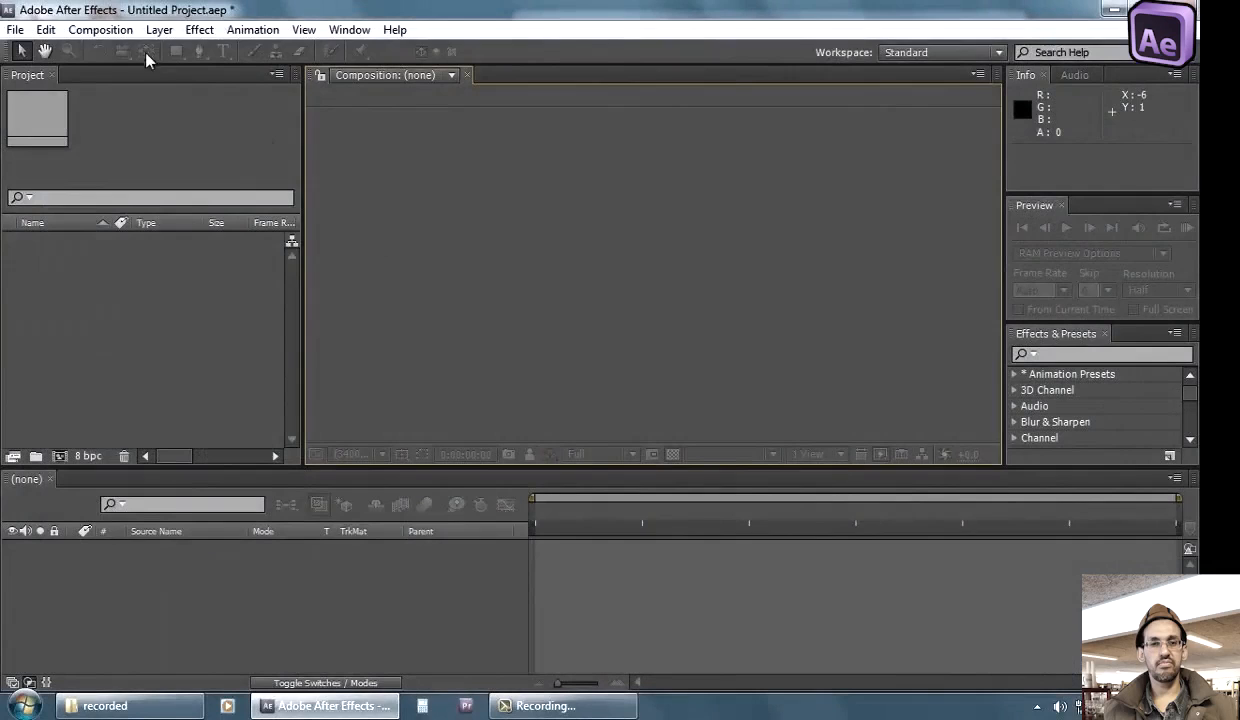
Create a composition named new composition with the HDV/HDTV 720 29.97 preset and a duration of 0;00;10;28
click(100, 29)
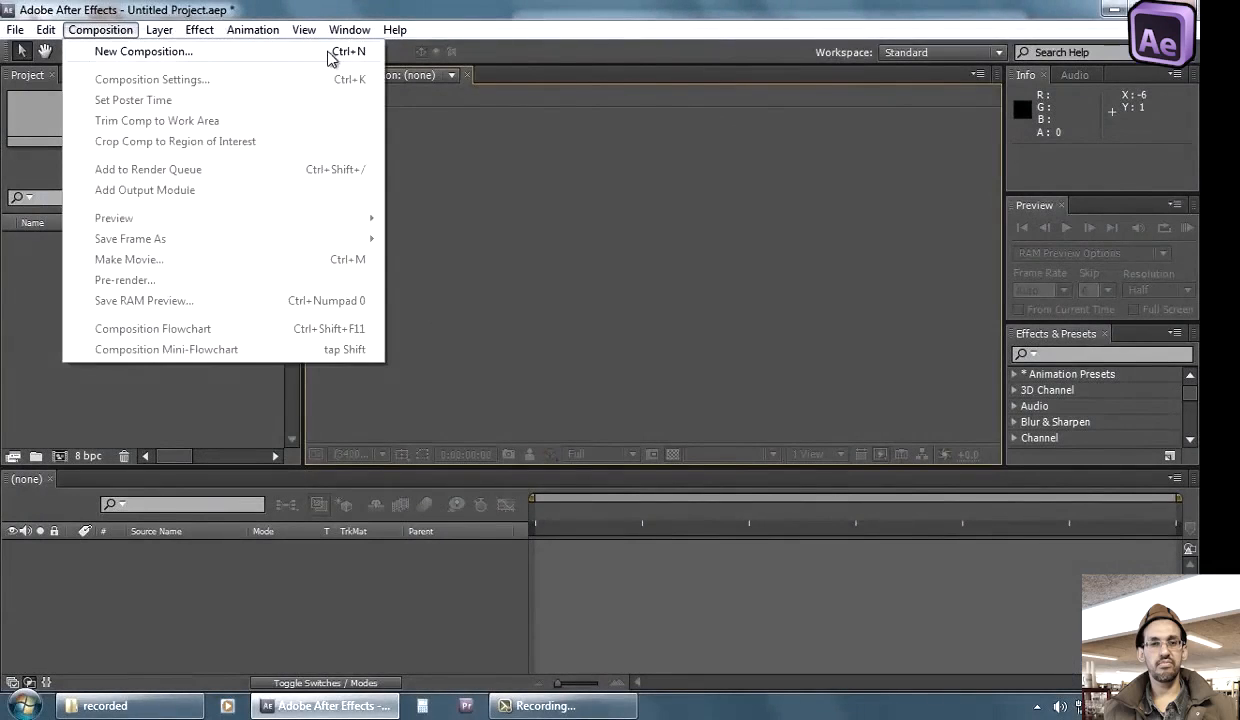
click(333, 60)
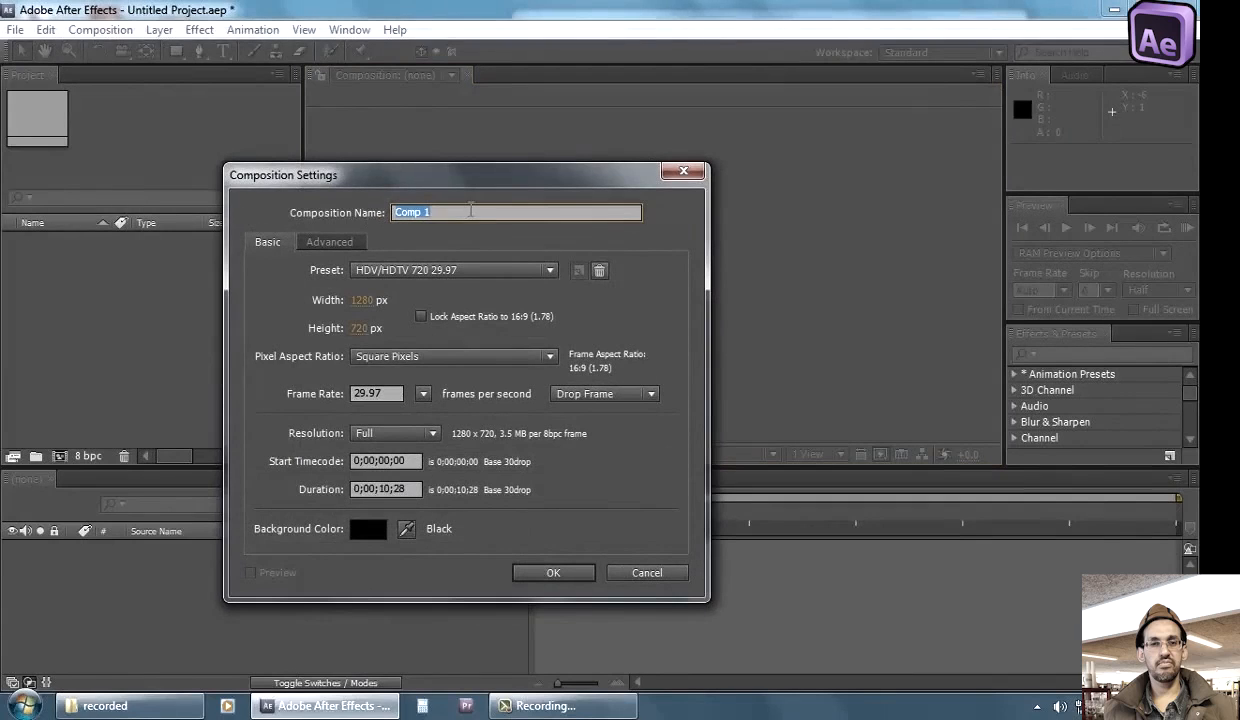
text(new c)
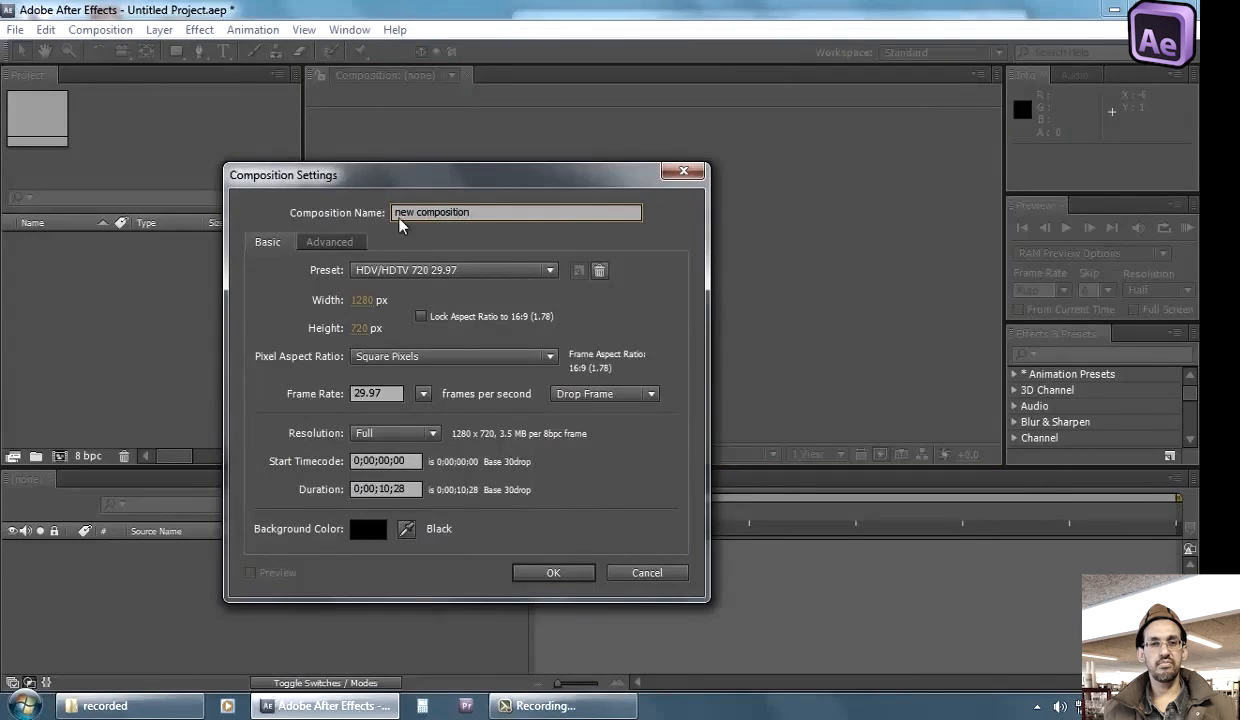
click(352, 271)
click(390, 278)
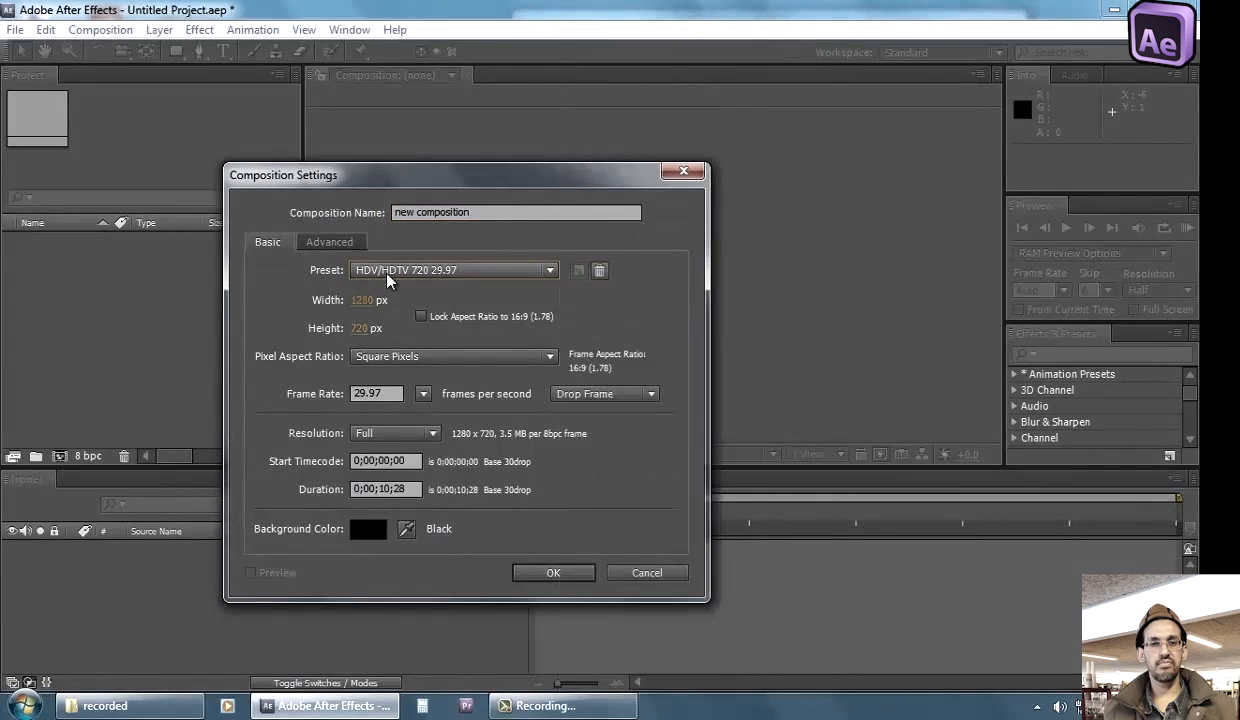
click(390, 279)
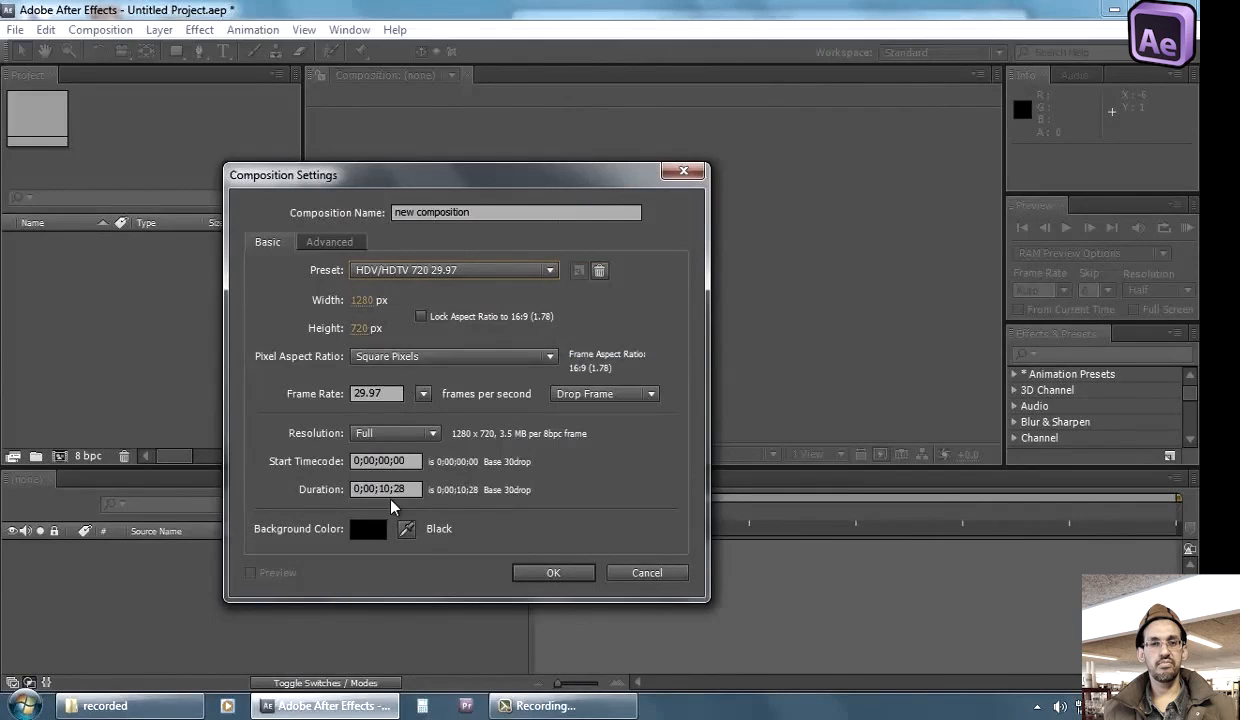
click(553, 573)
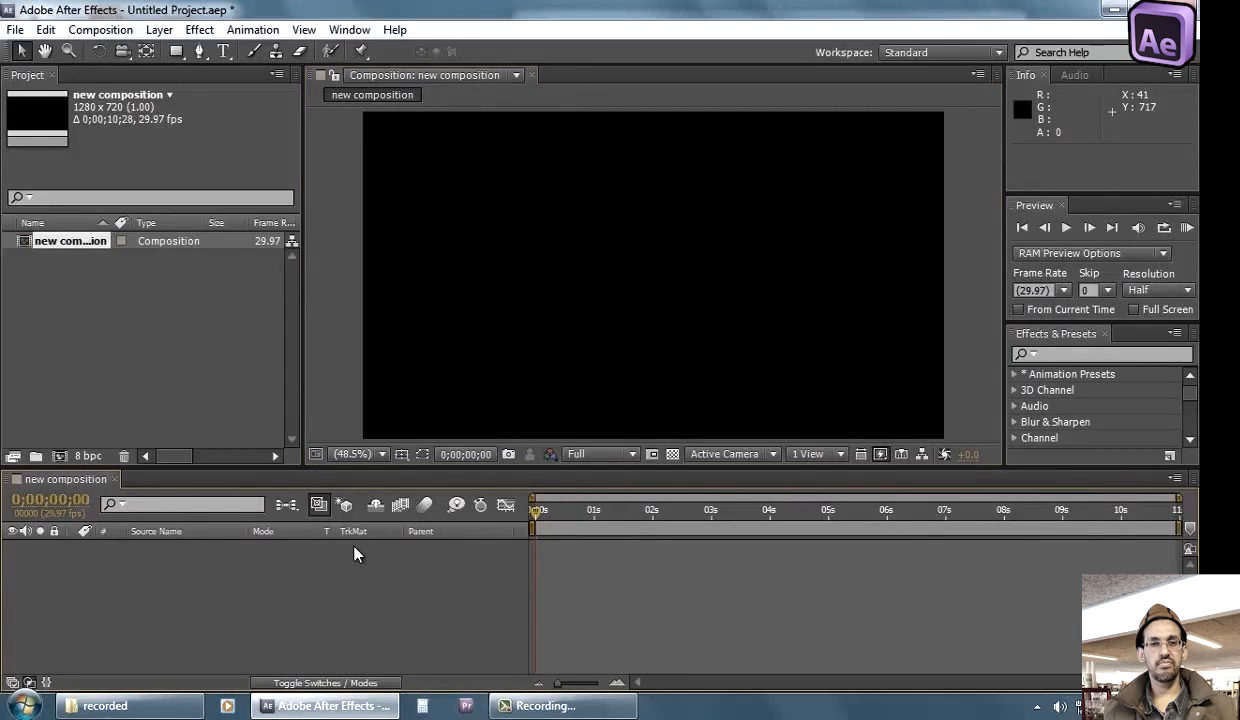
Review the settings and available presets of new composition, keeping its current preset
click(99, 32)
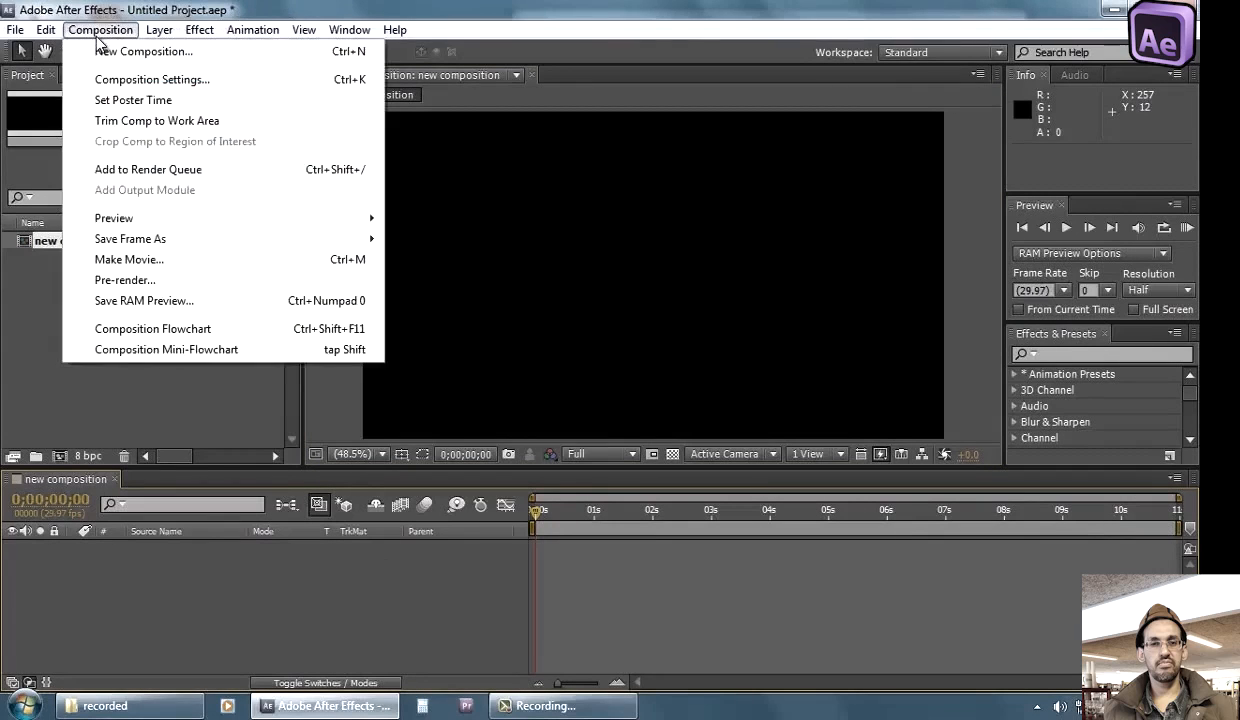
click(124, 81)
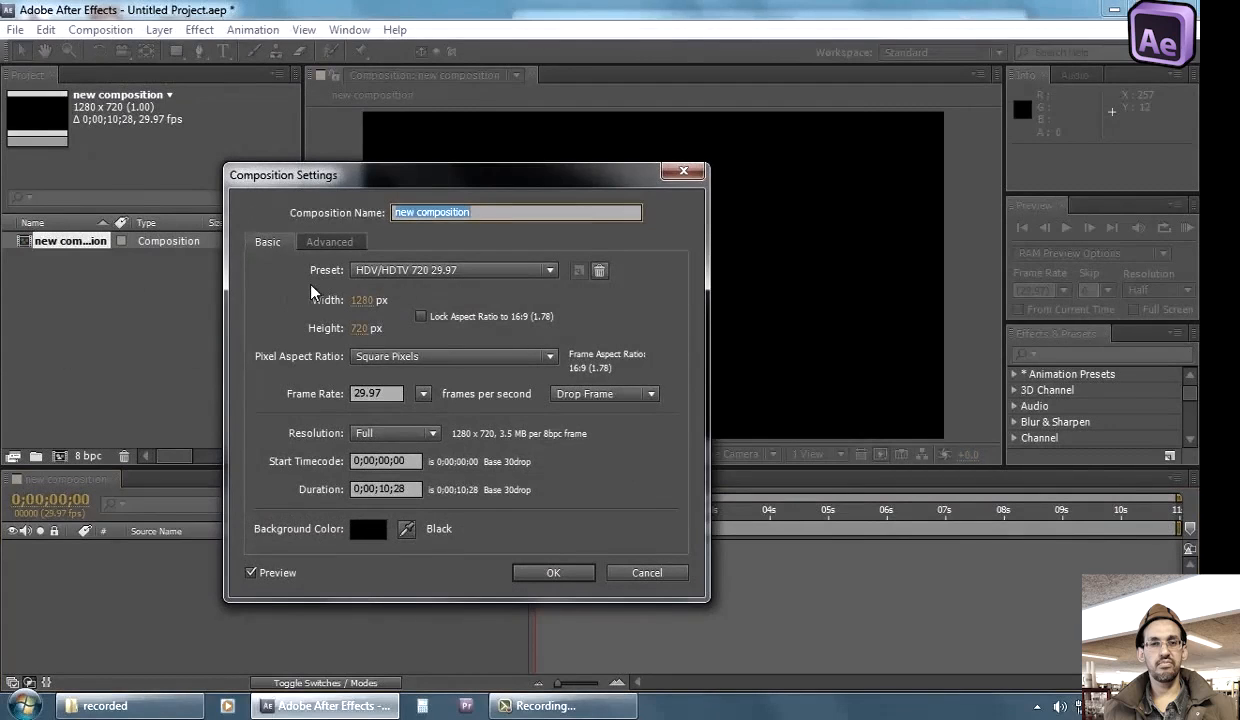
click(422, 268)
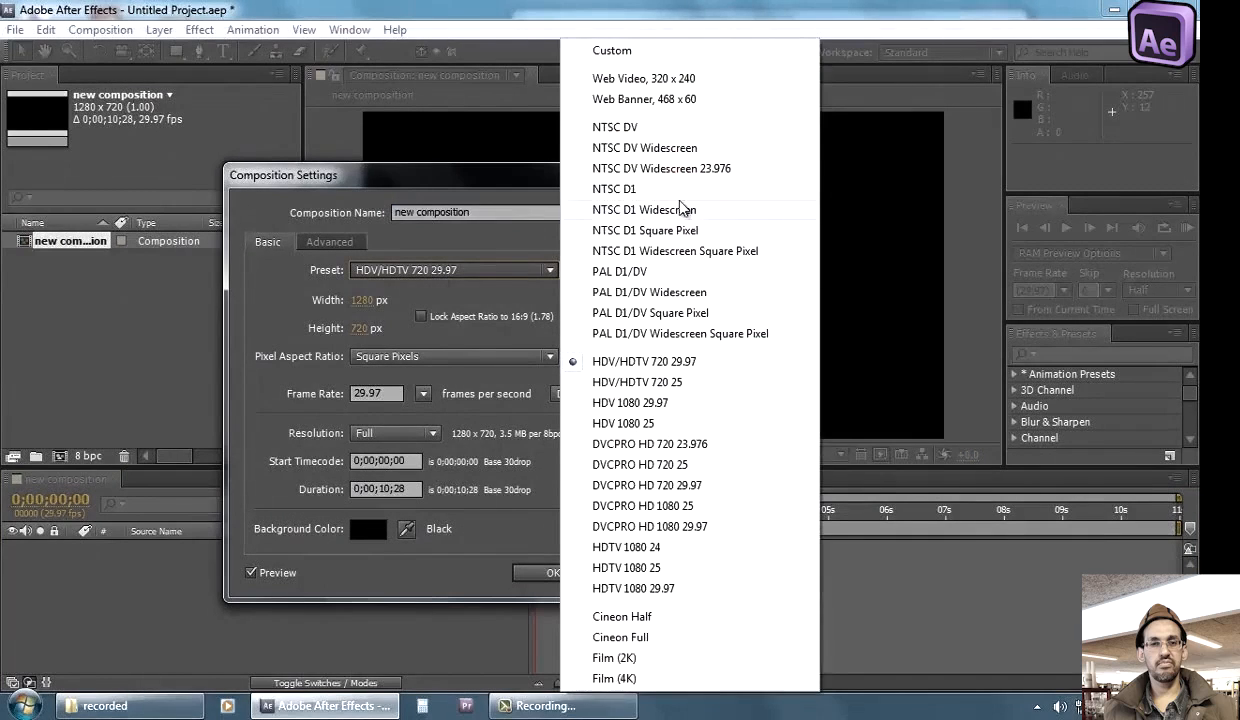
click(300, 282)
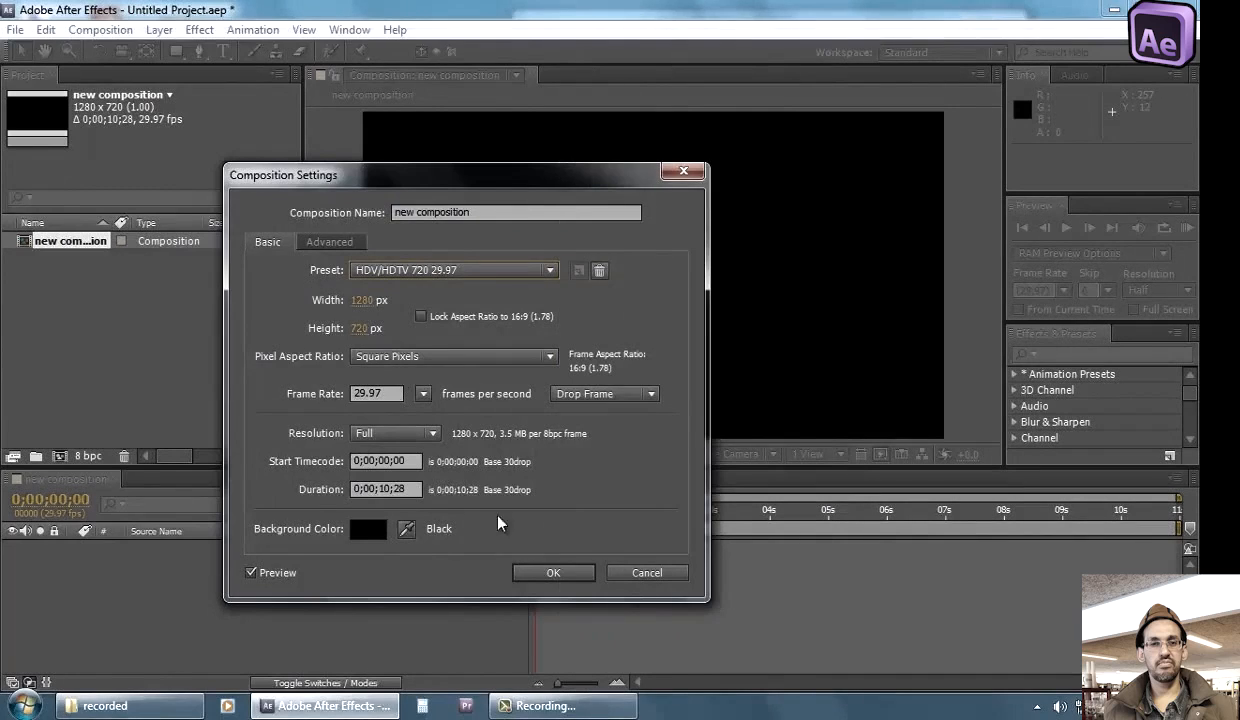
key(Return)
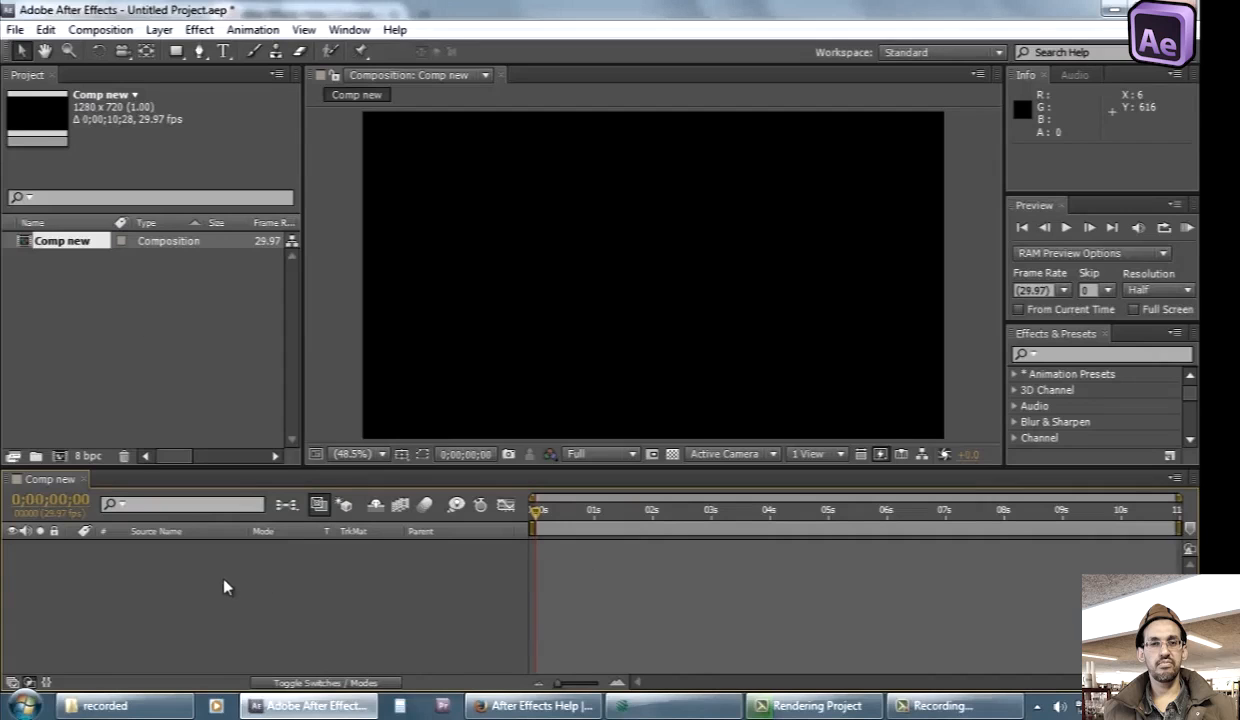
View the Composition Settings of Comp new from both the timeline and the project item, cancelling each time
right_click(184, 588)
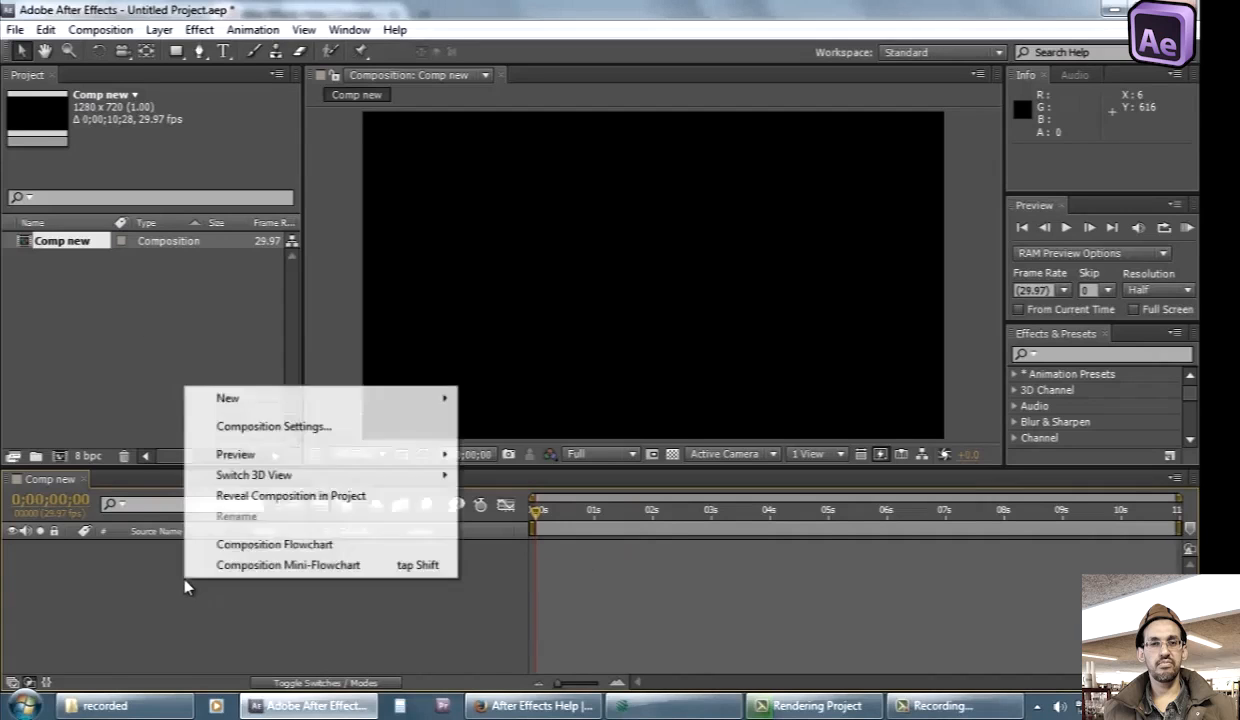
click(315, 427)
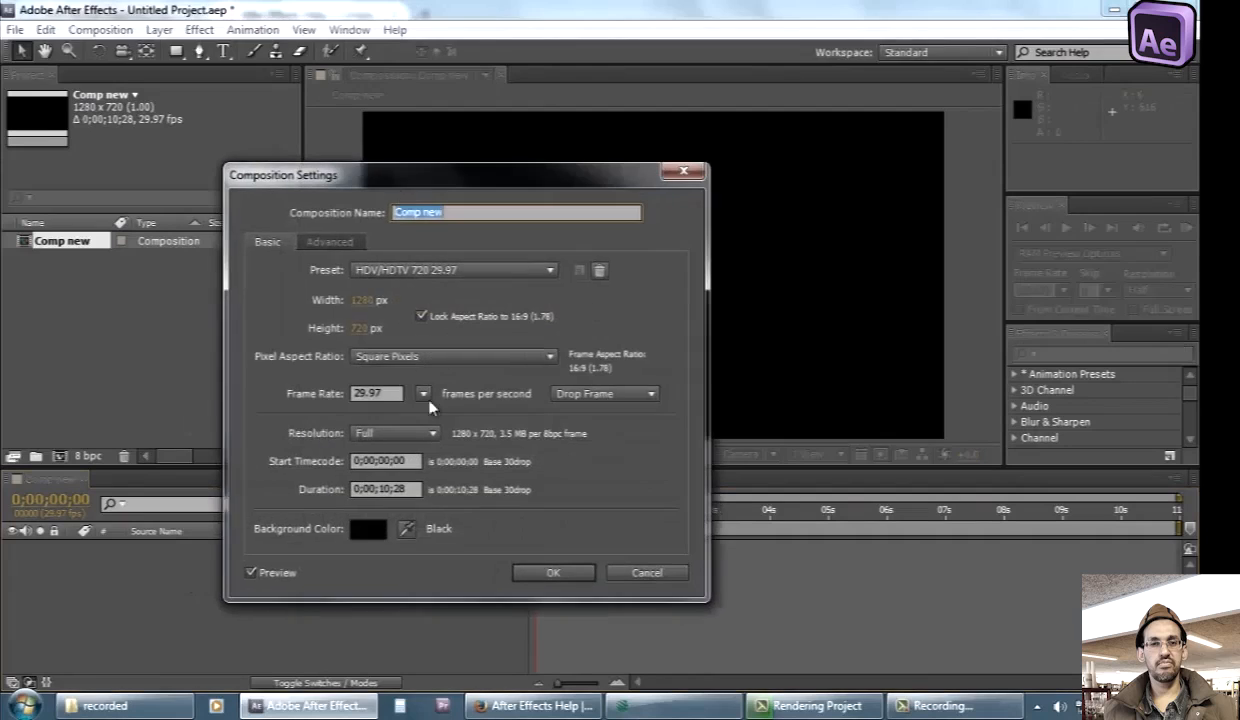
click(638, 578)
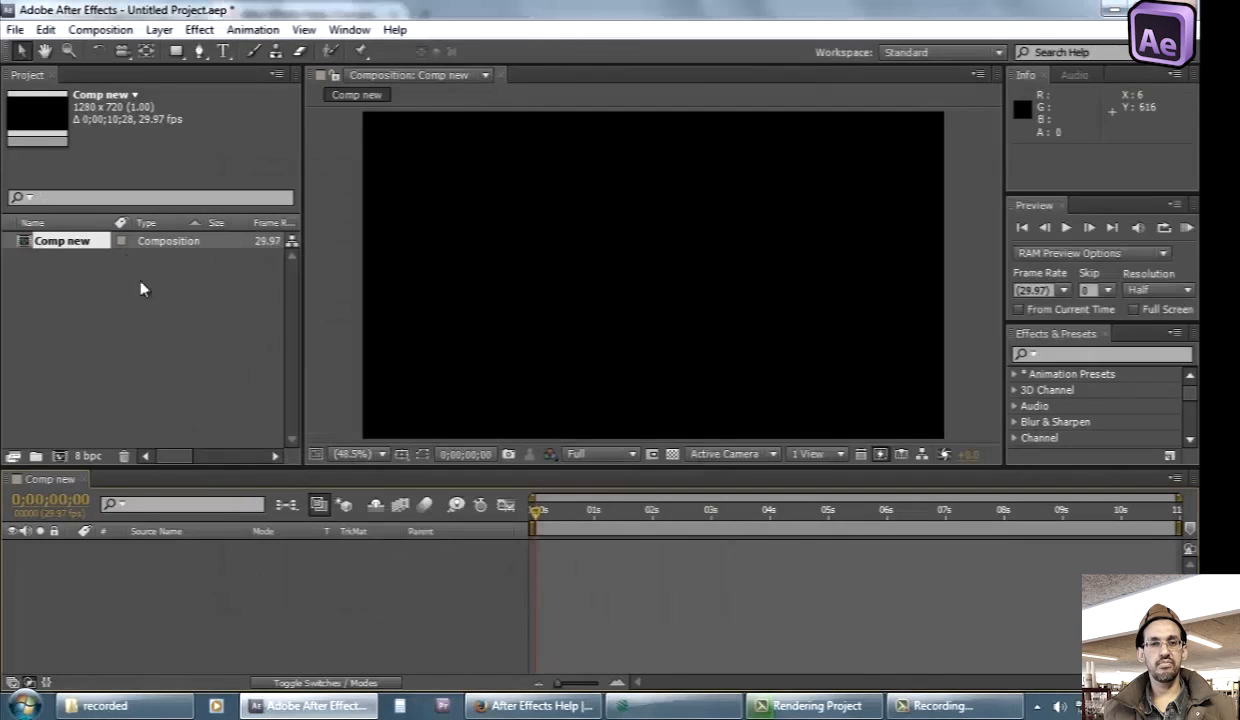
right_click(45, 244)
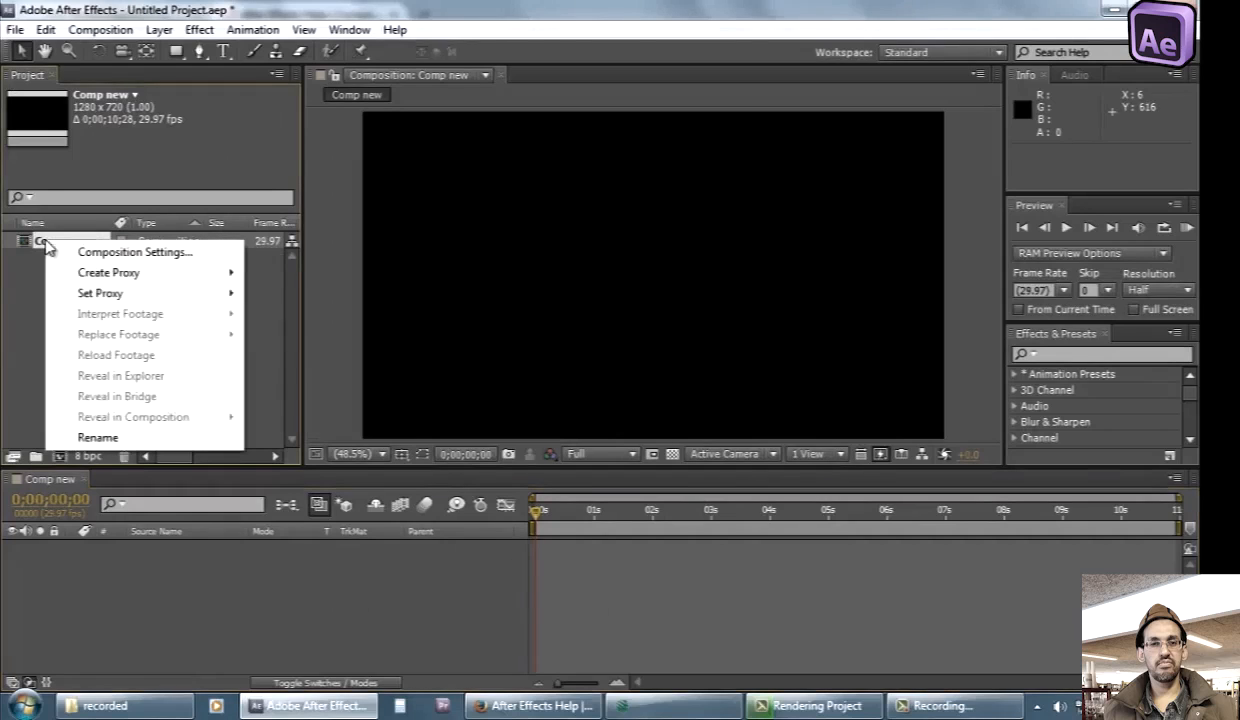
click(134, 256)
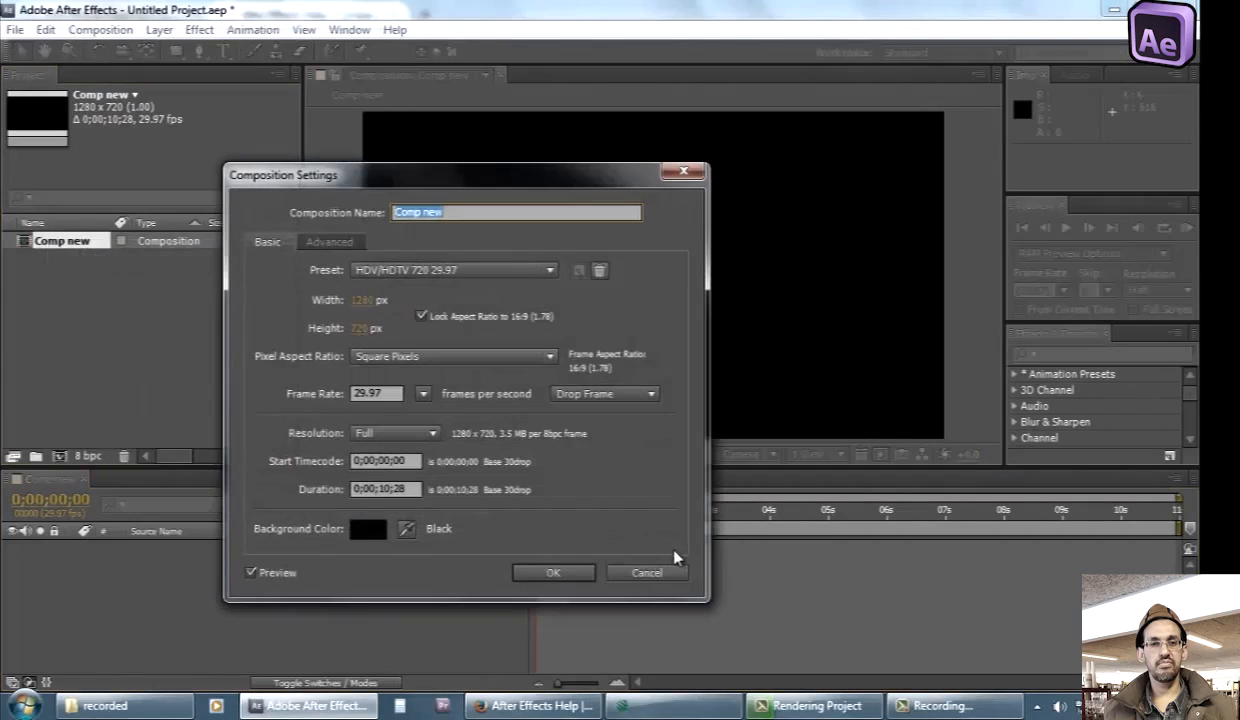
click(670, 572)
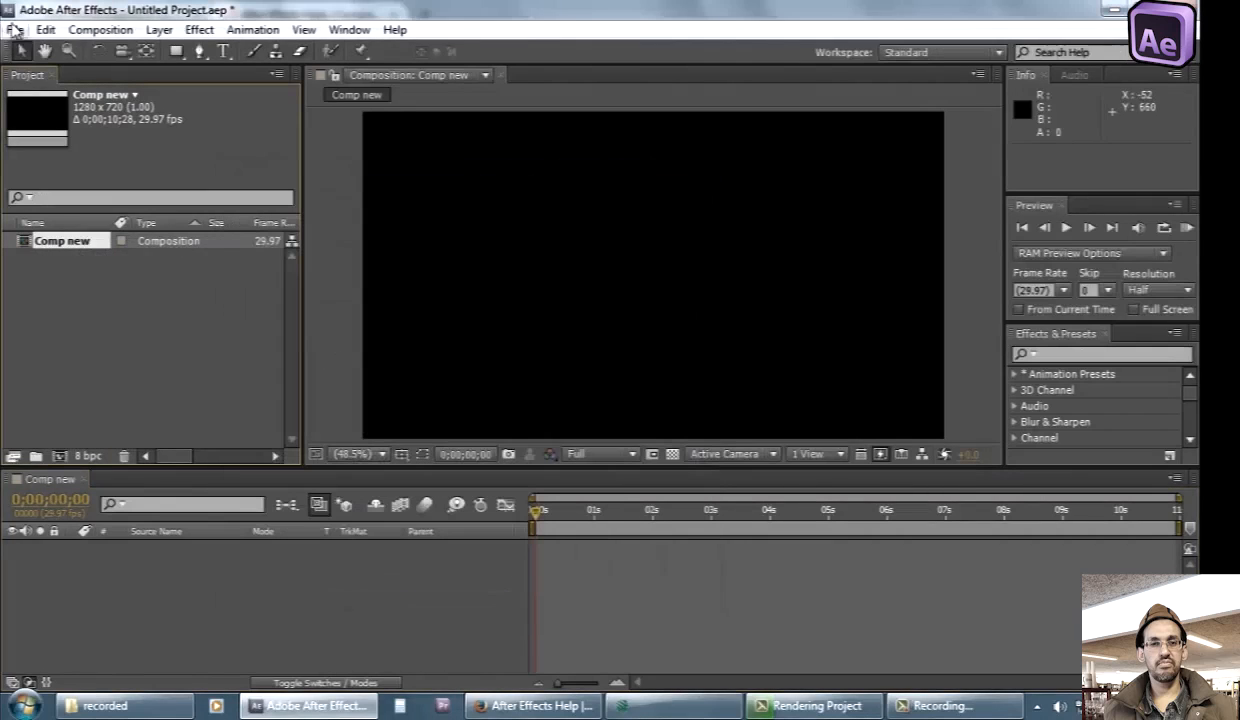
Apply the HDV/HDTV 720 25 preset in the settings of Comp new
click(100, 30)
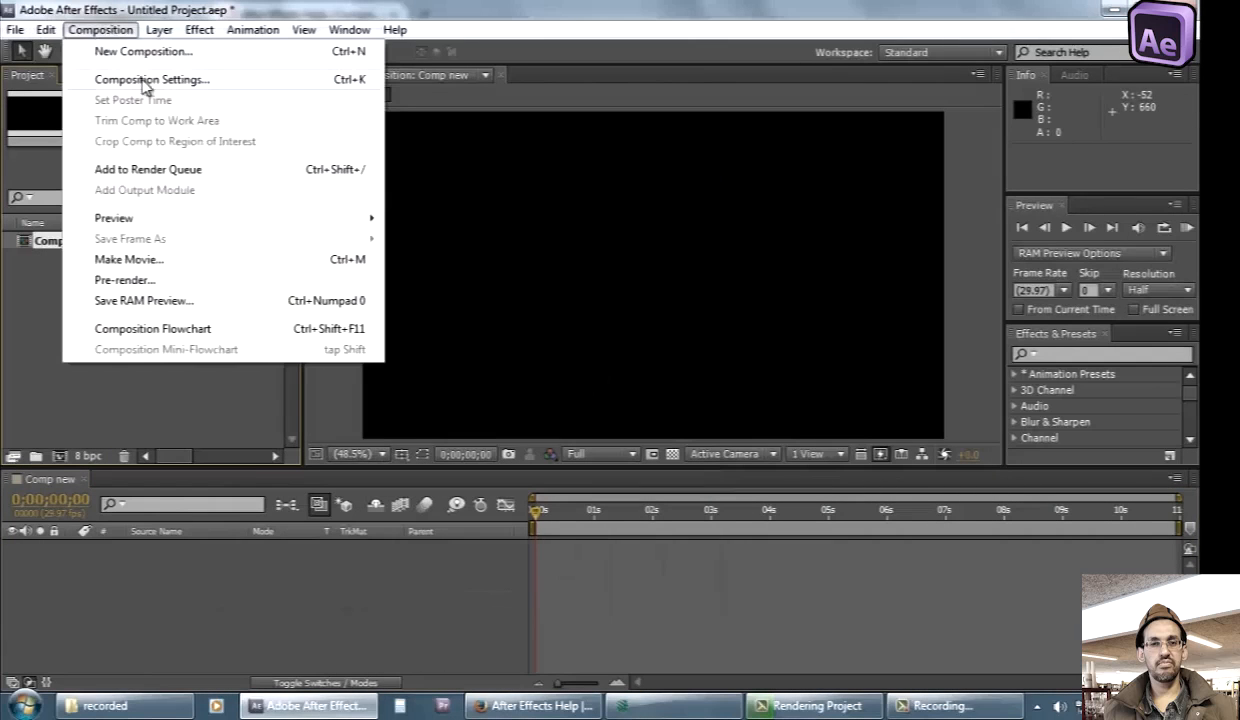
click(357, 88)
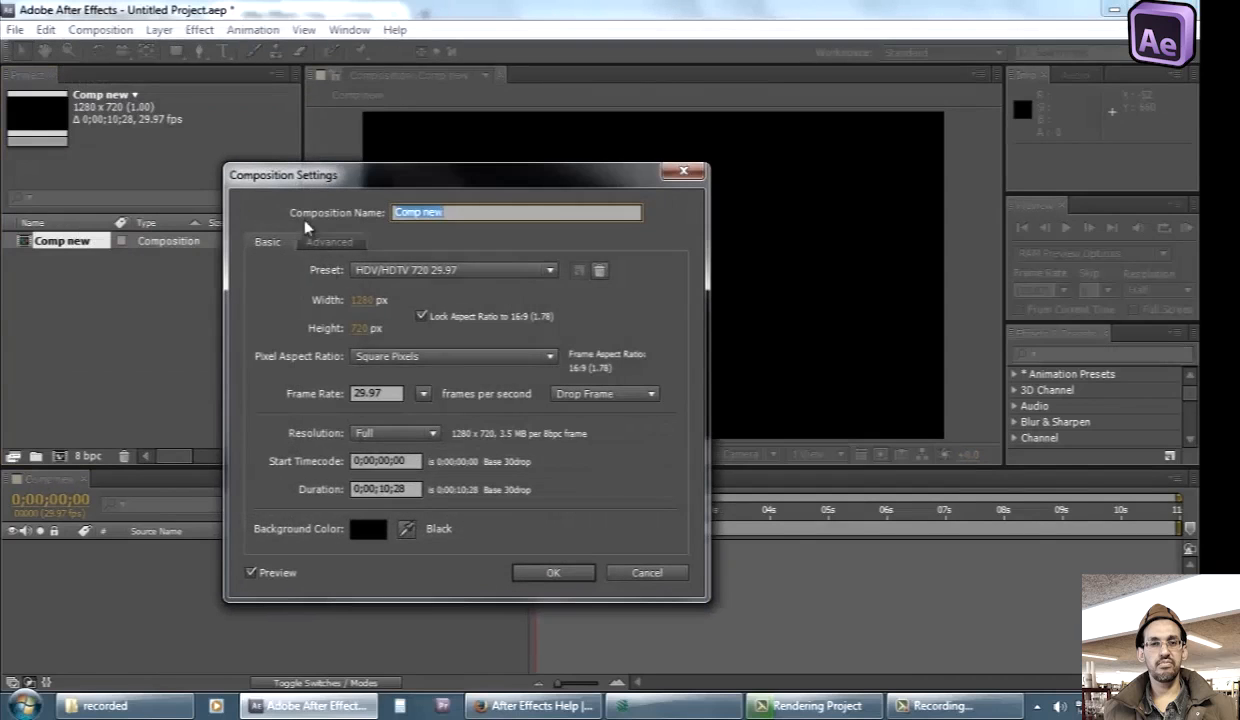
click(434, 211)
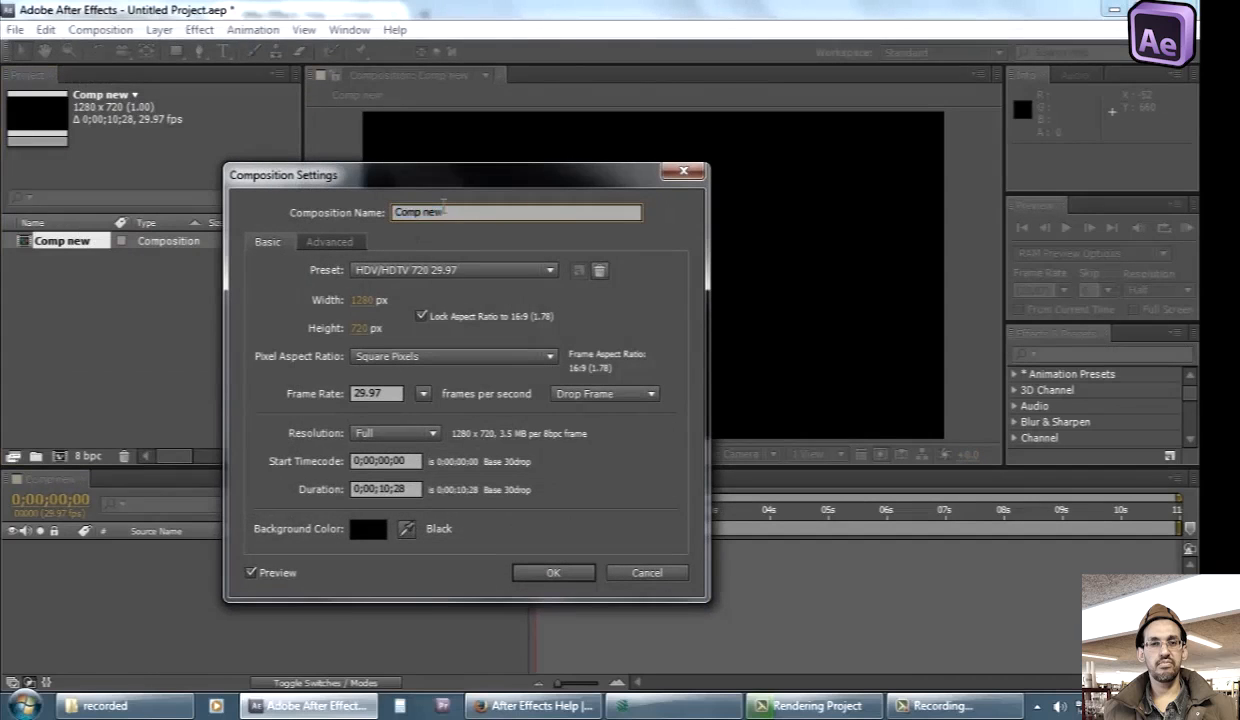
click(439, 264)
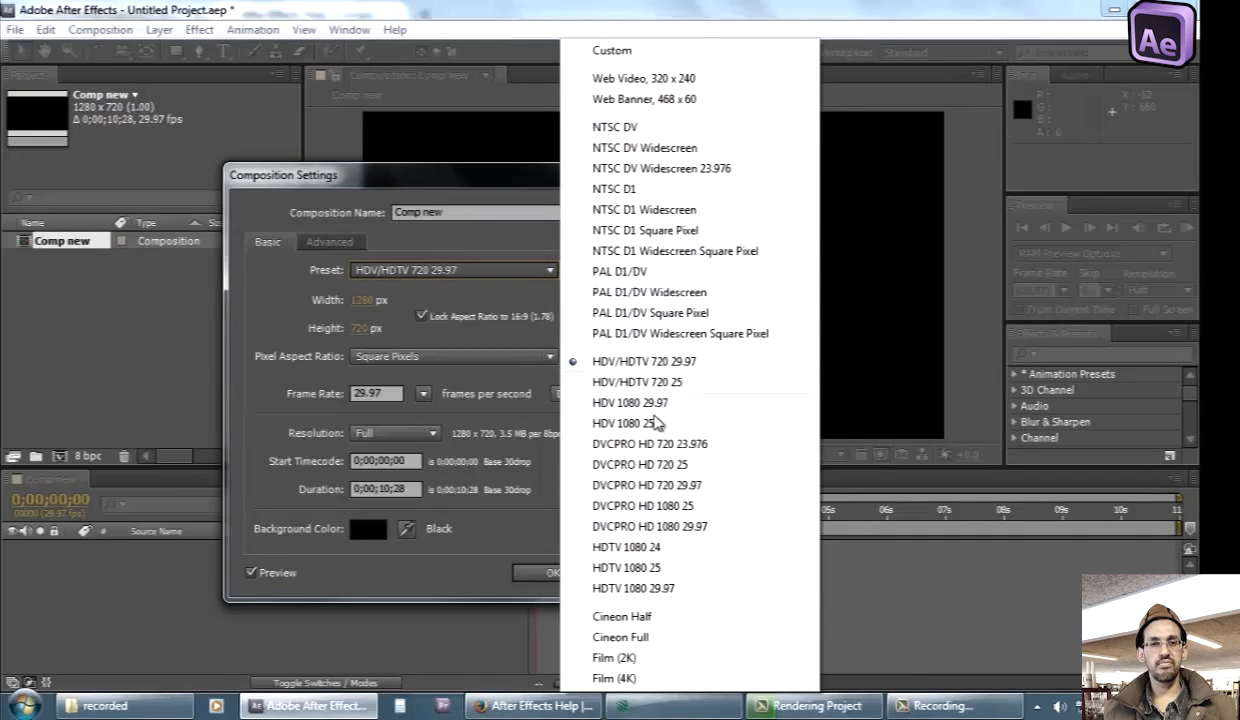
click(636, 385)
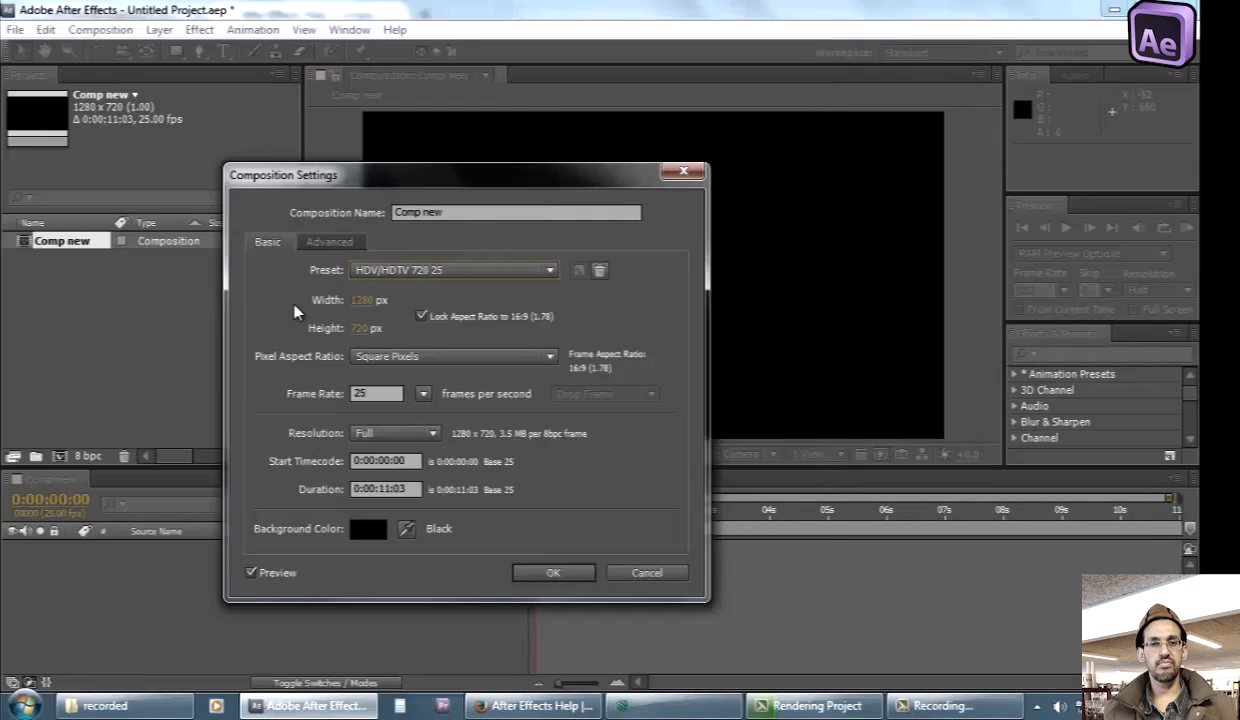
Set the composition's width to 1920 px with the aspect ratio locked to 16:9
click(362, 327)
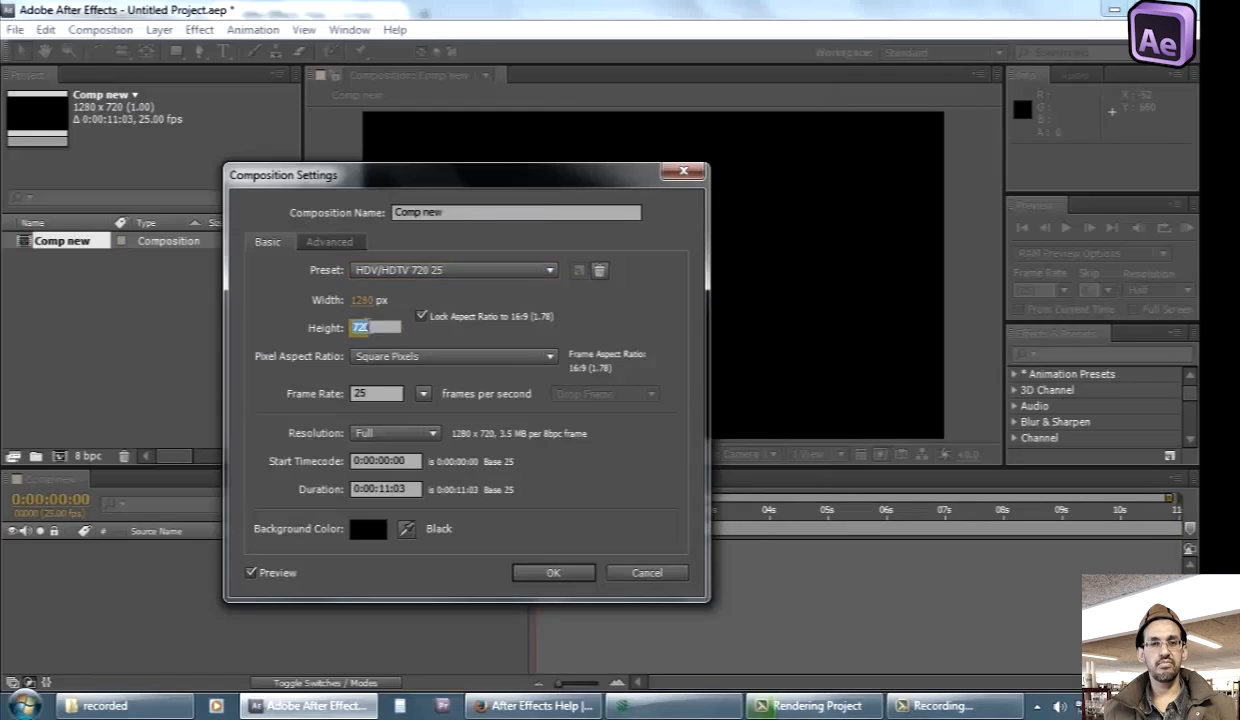
click(352, 330)
key(Return)
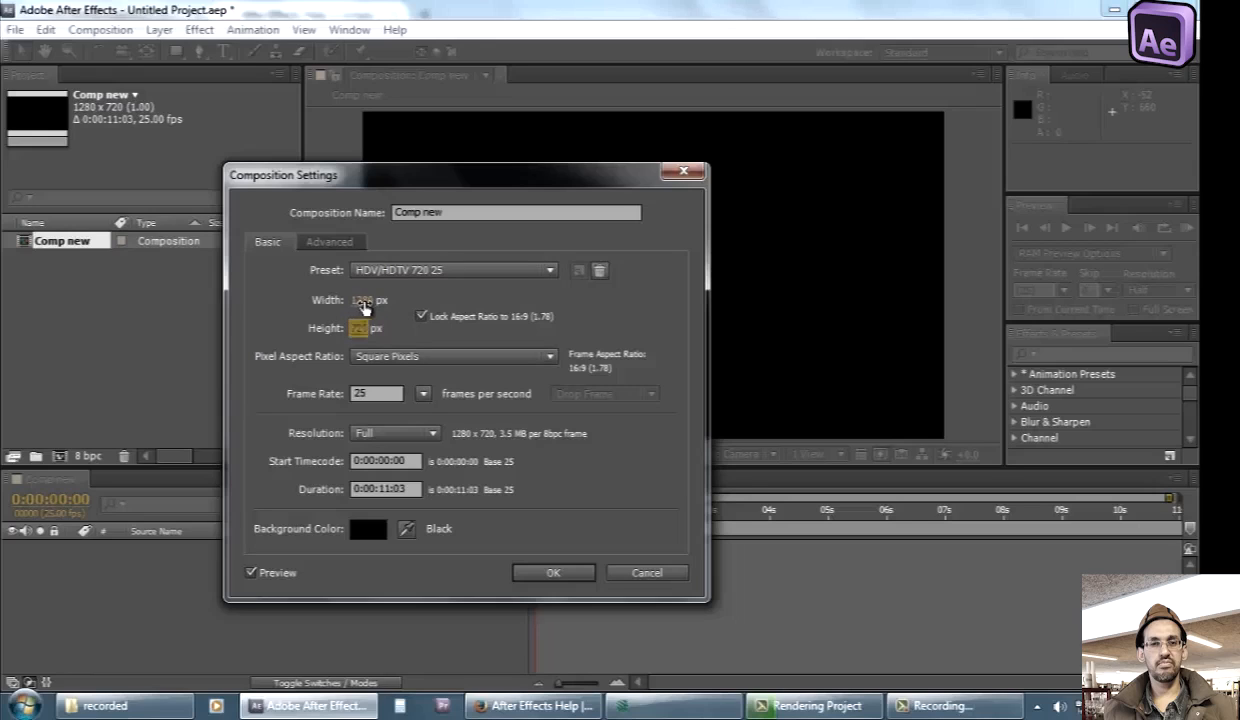
click(363, 301)
text(1920)
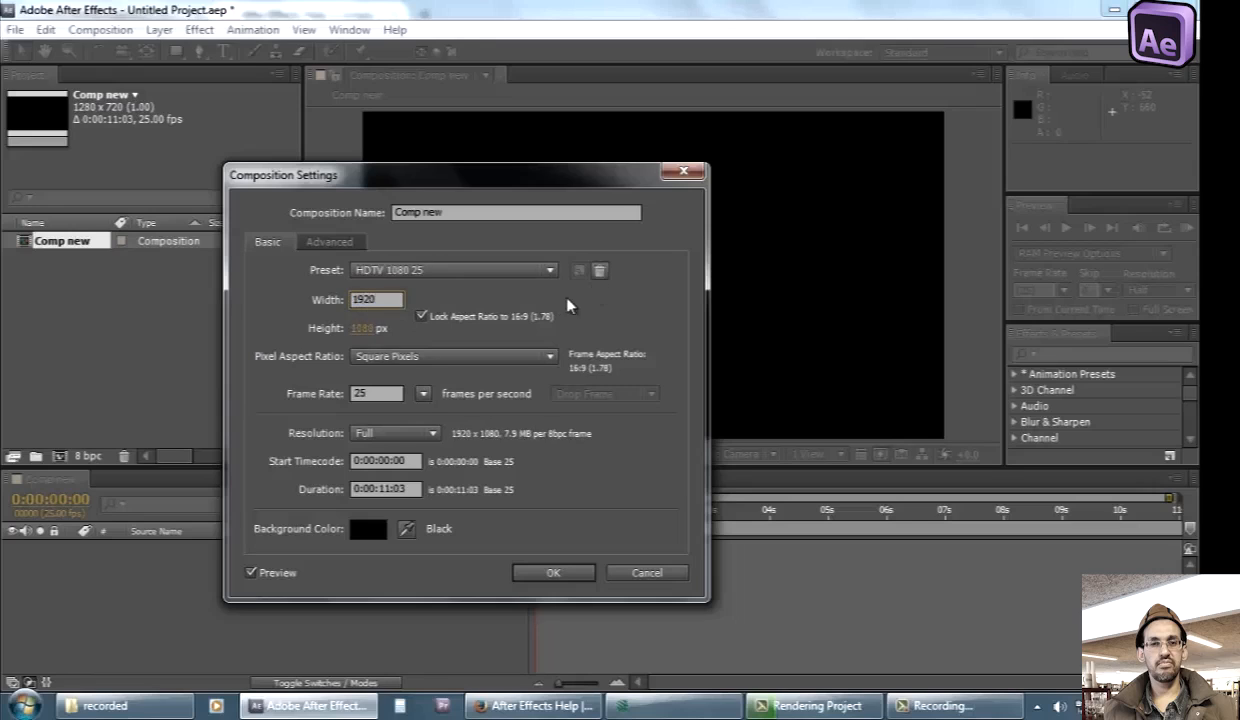
key(Return)
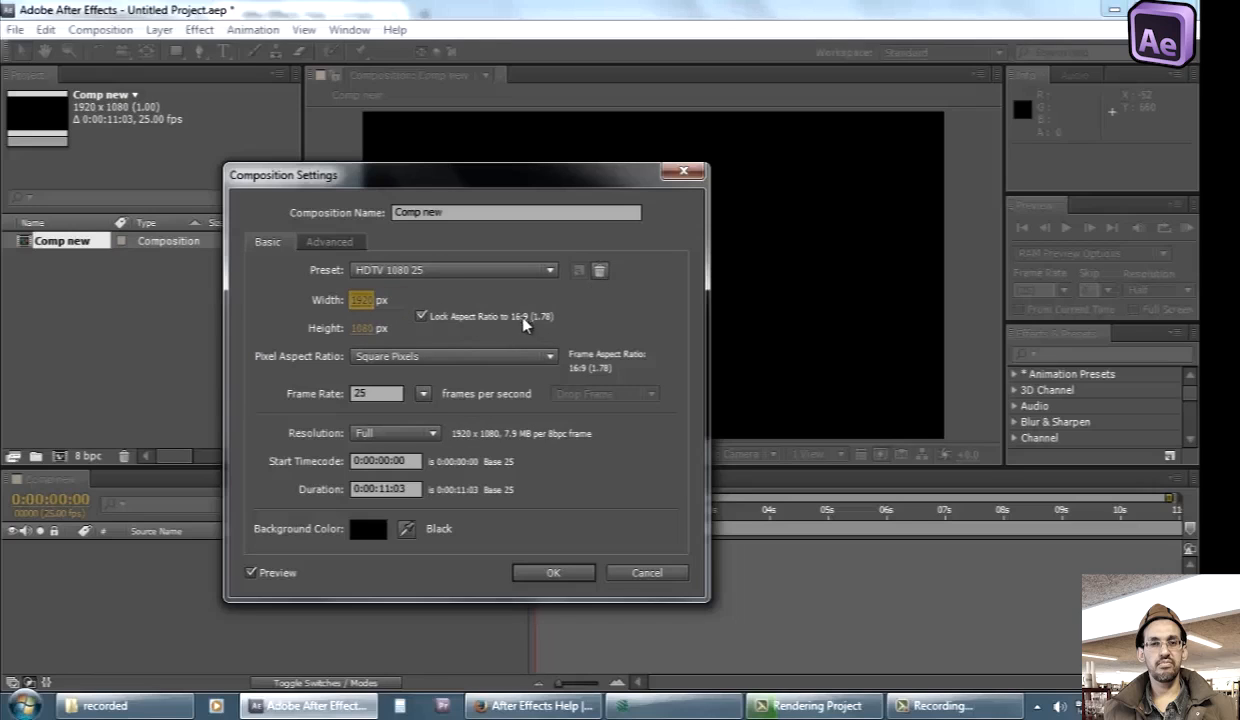
With the aspect ratio still locked, set the width to 700 px and then the height to 720 px
click(368, 299)
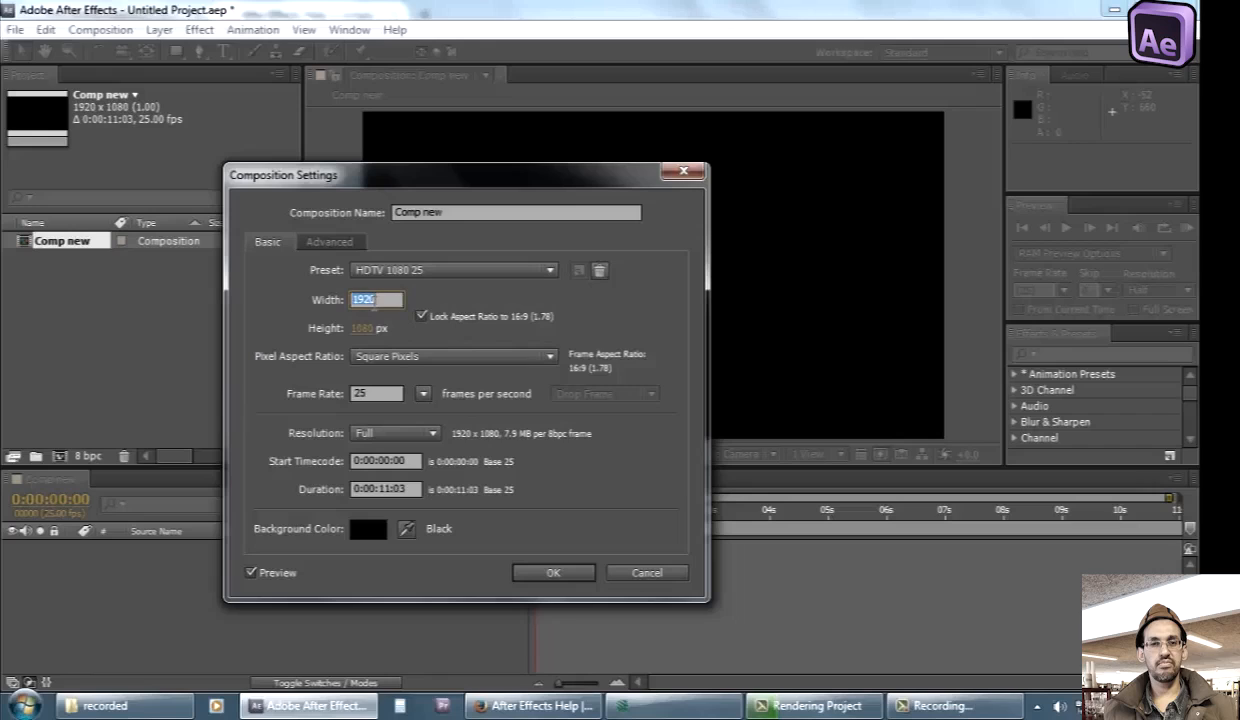
text(700)
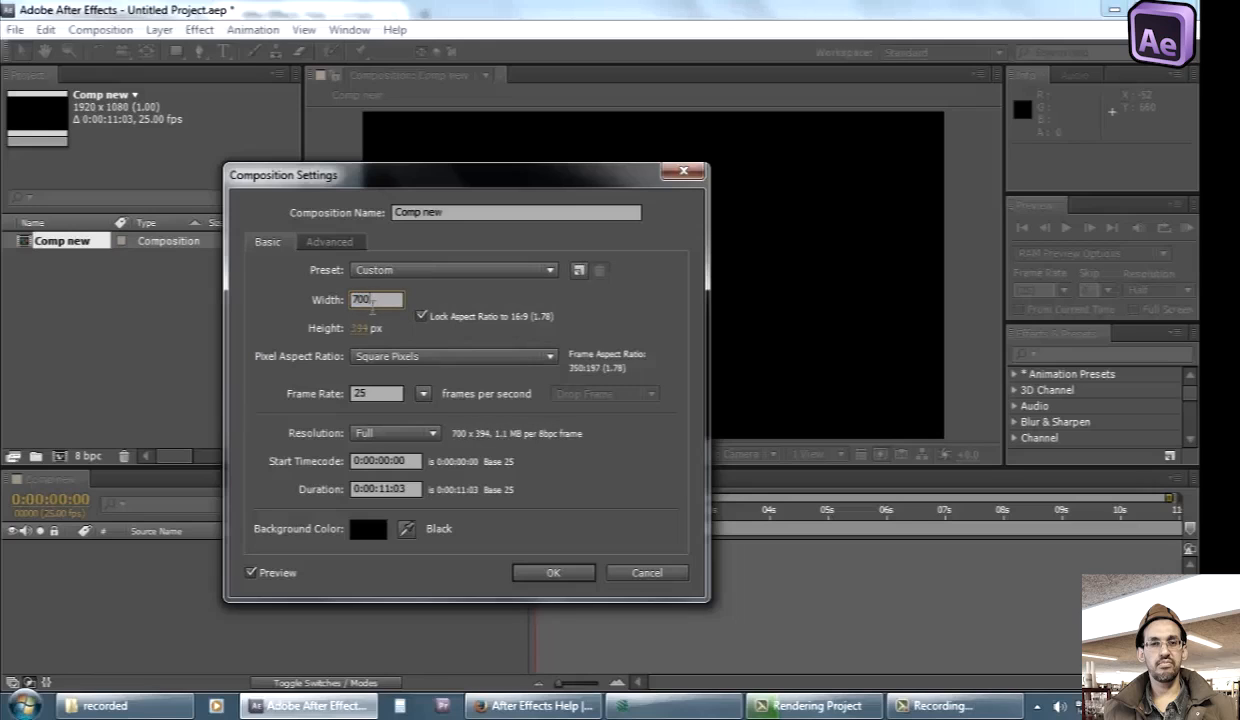
key(Return)
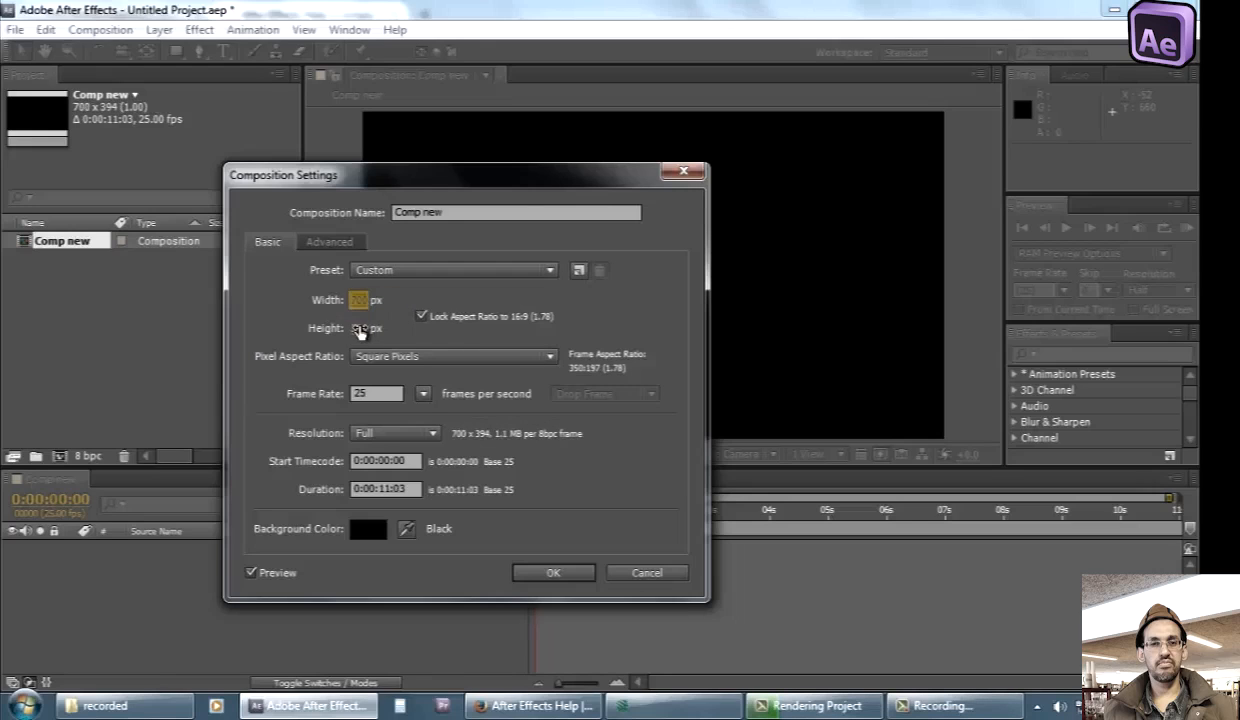
click(361, 330)
text(720)
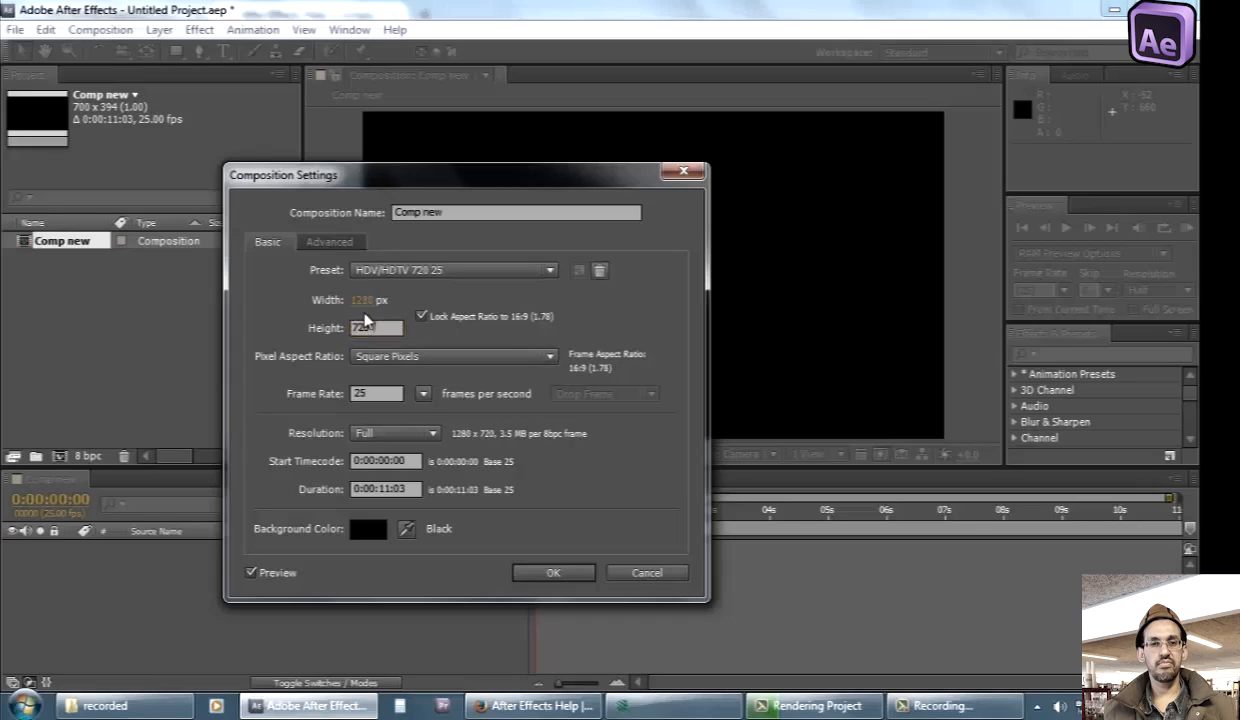
key(Return)
Unlock the aspect ratio and set the composition's size to 500 x 500 px
click(421, 317)
click(362, 300)
text(500)
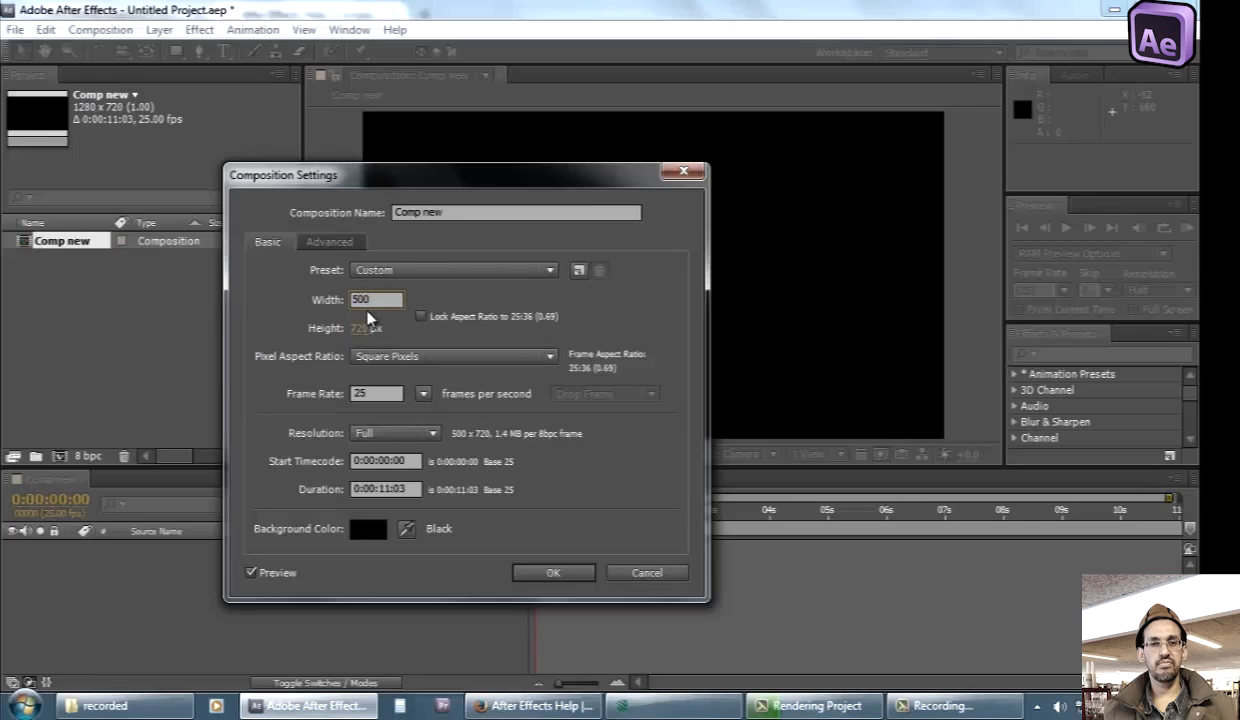
key(Tab)
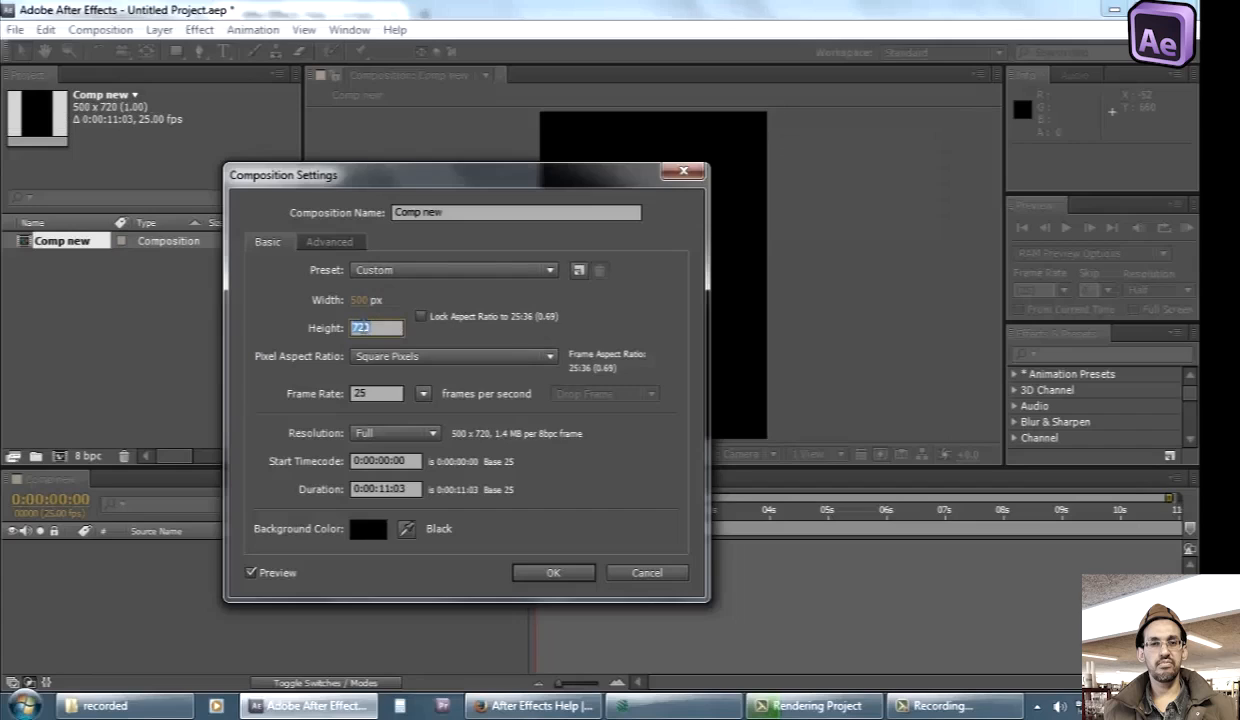
text(500)
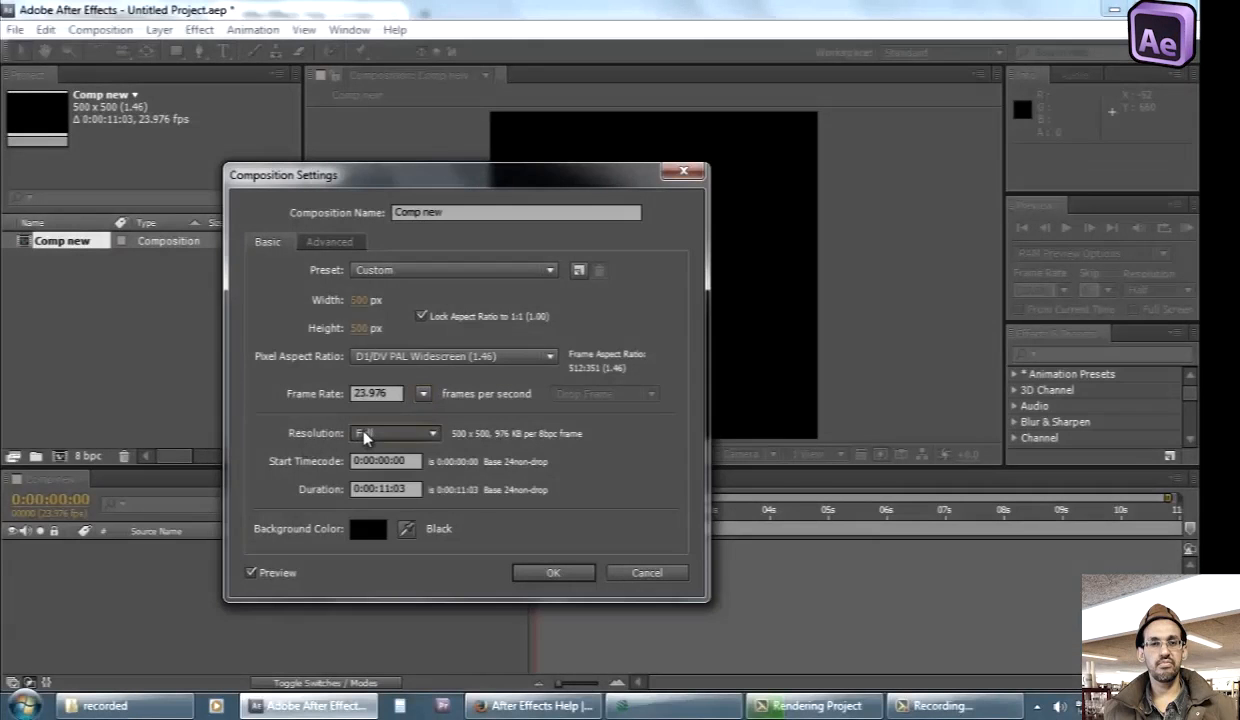
Try the Half and Third resolutions for the composition and restore the resolution to Full
click(361, 435)
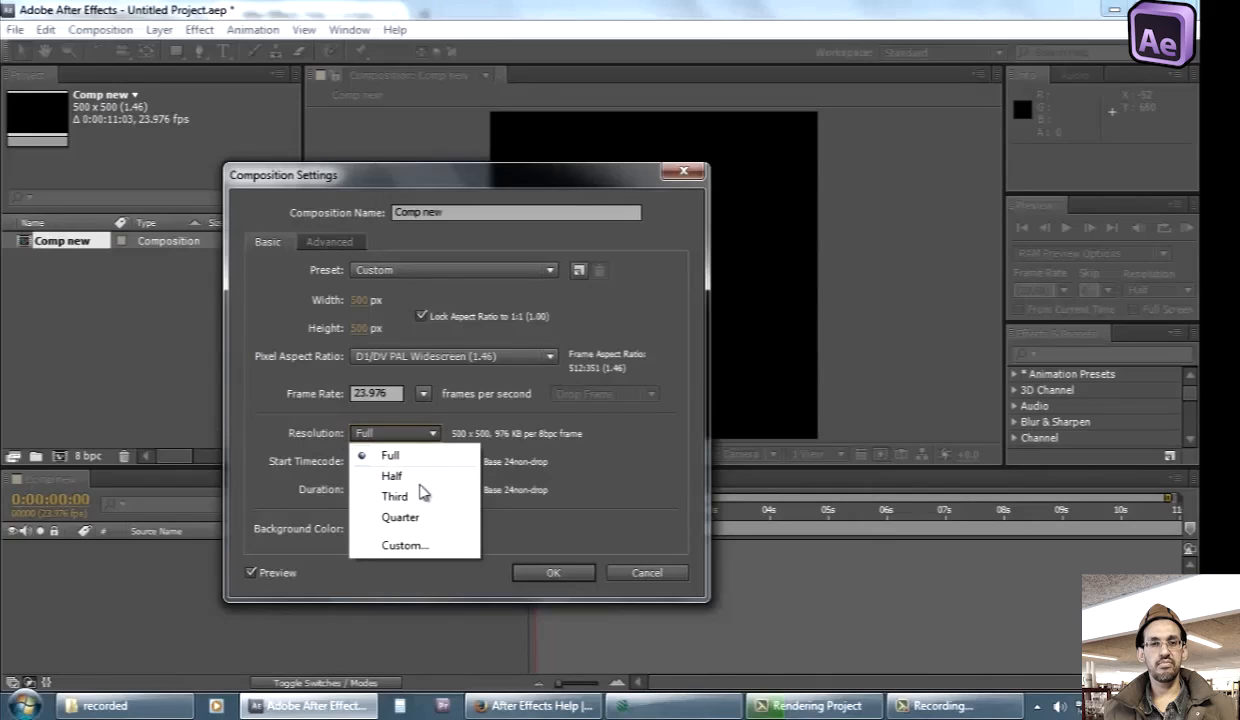
click(391, 476)
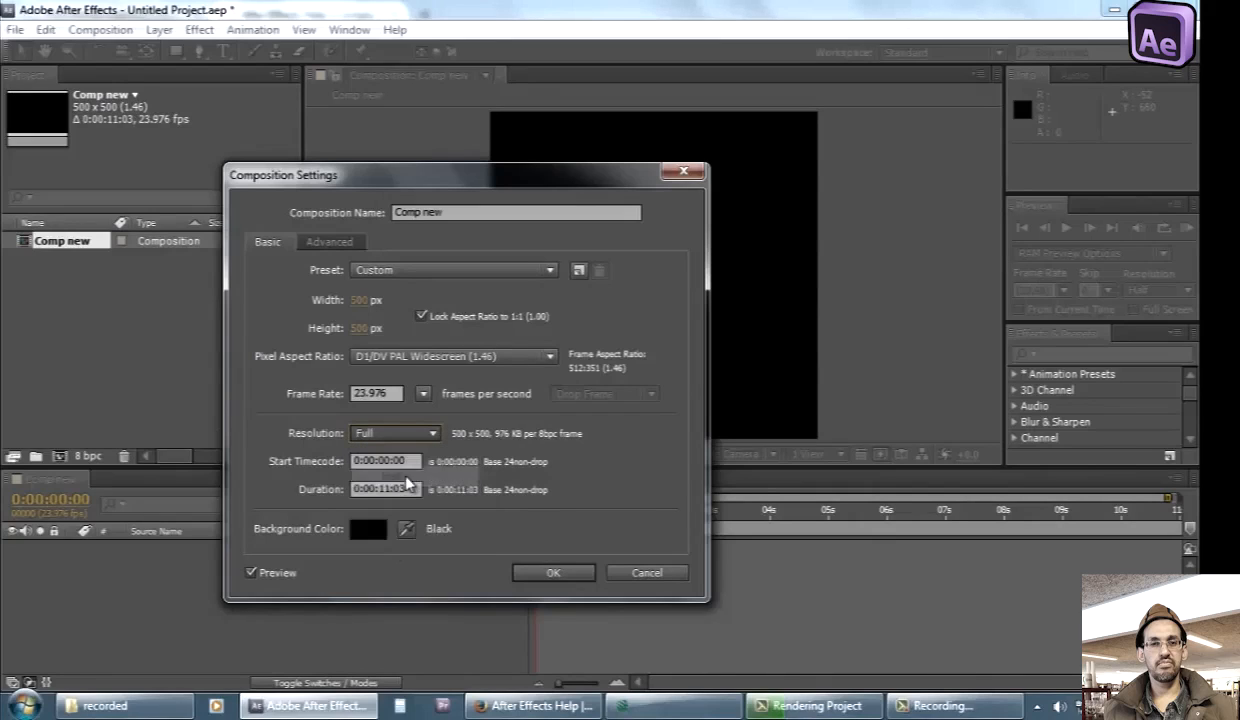
click(381, 272)
click(341, 296)
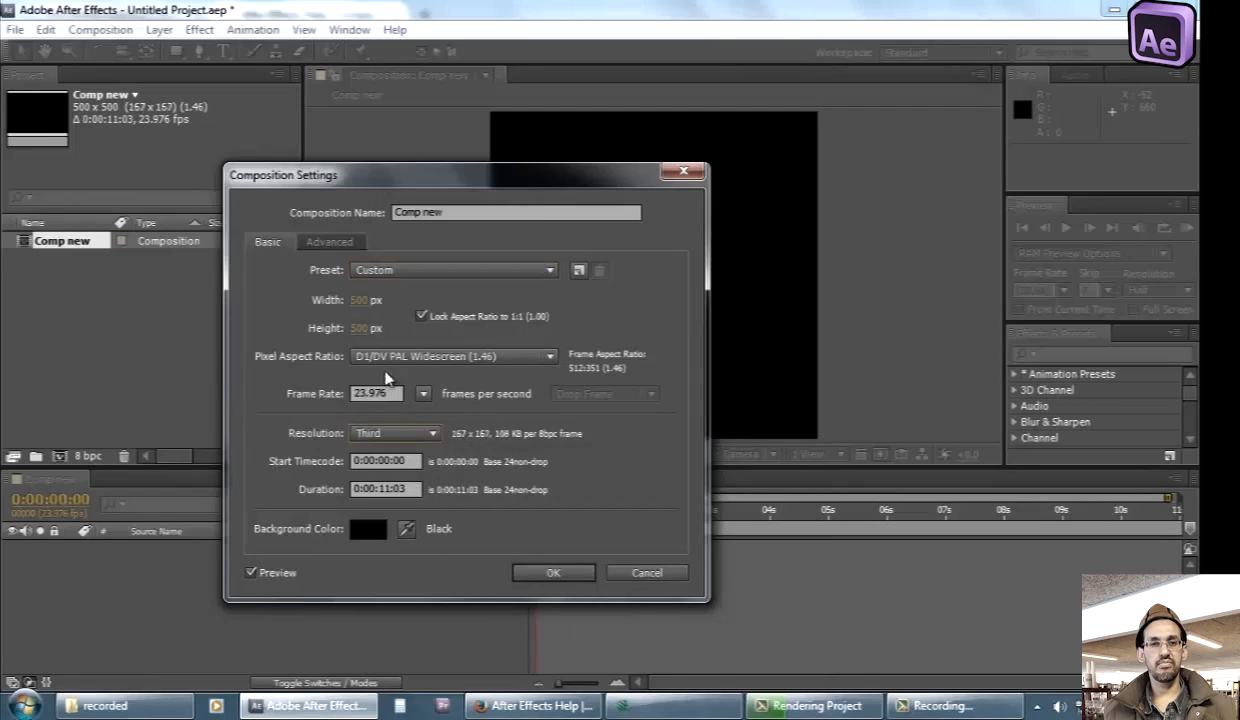
click(400, 433)
click(410, 499)
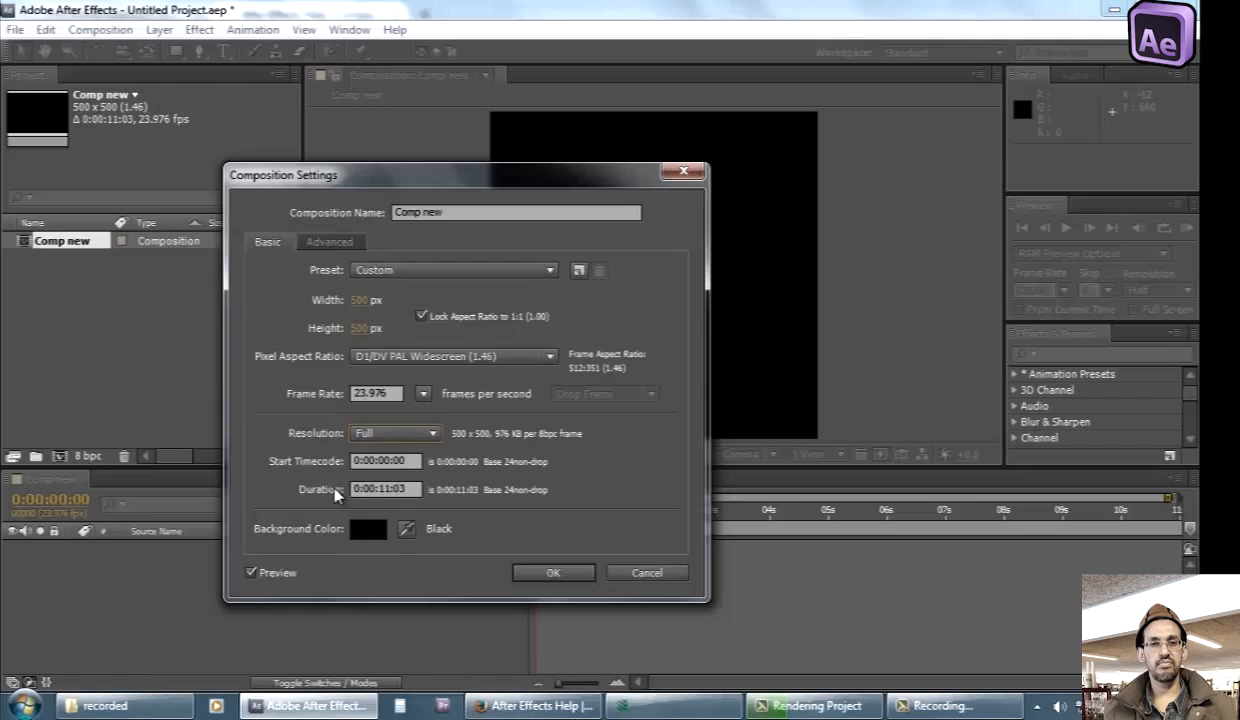
Examine the duration and background color settings of Comp new
click(411, 490)
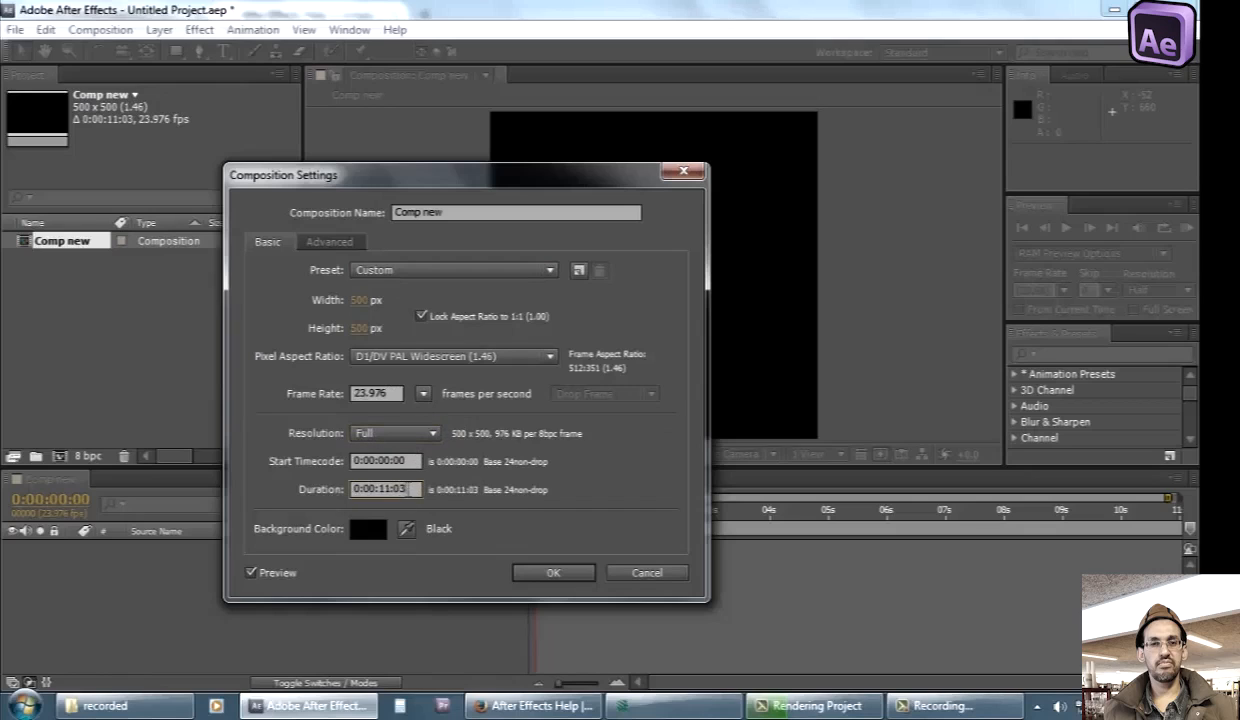
click(316, 524)
click(368, 530)
click(300, 360)
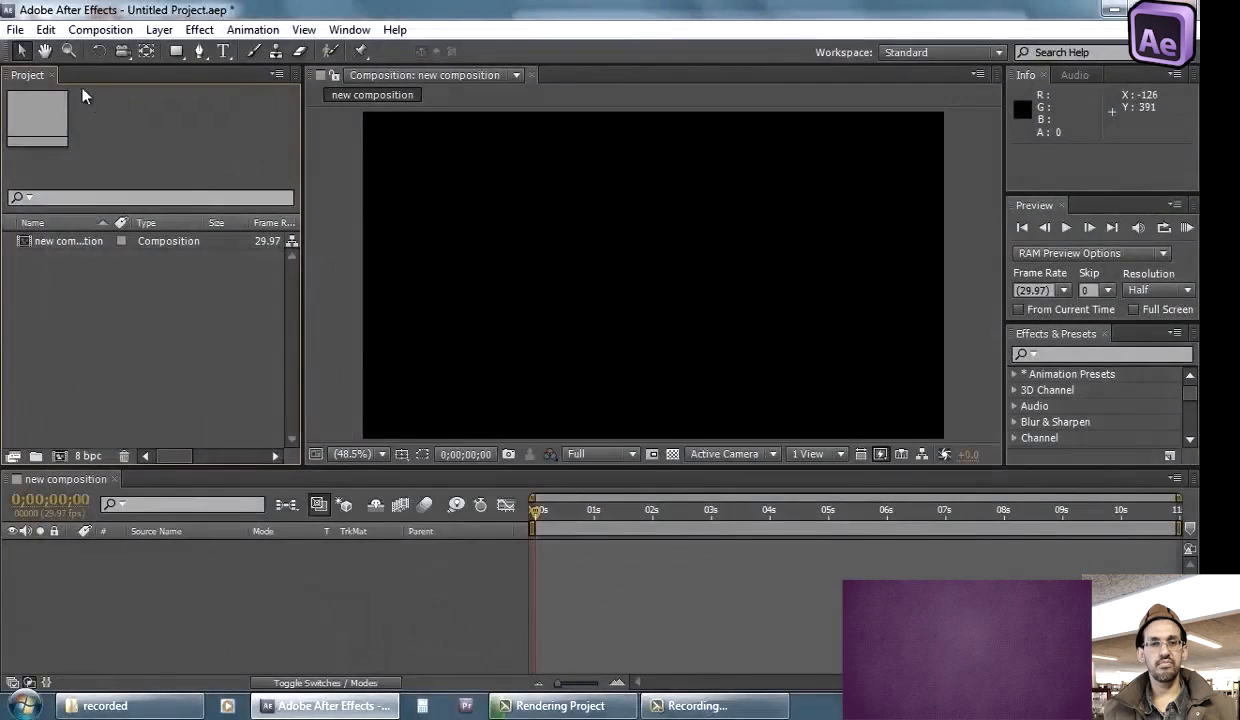
Import the Chrysanthemum picture from Sample Pictures into the project as footage
click(16, 30)
mouse_move(101, 266)
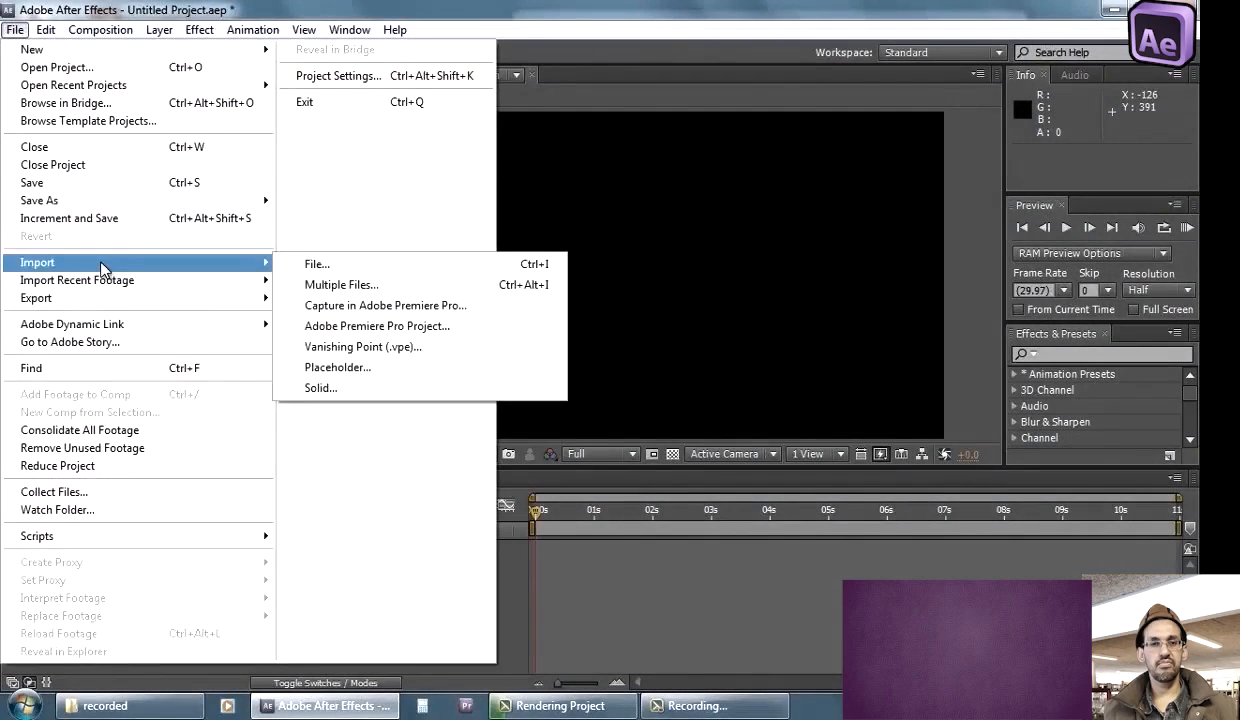
click(326, 264)
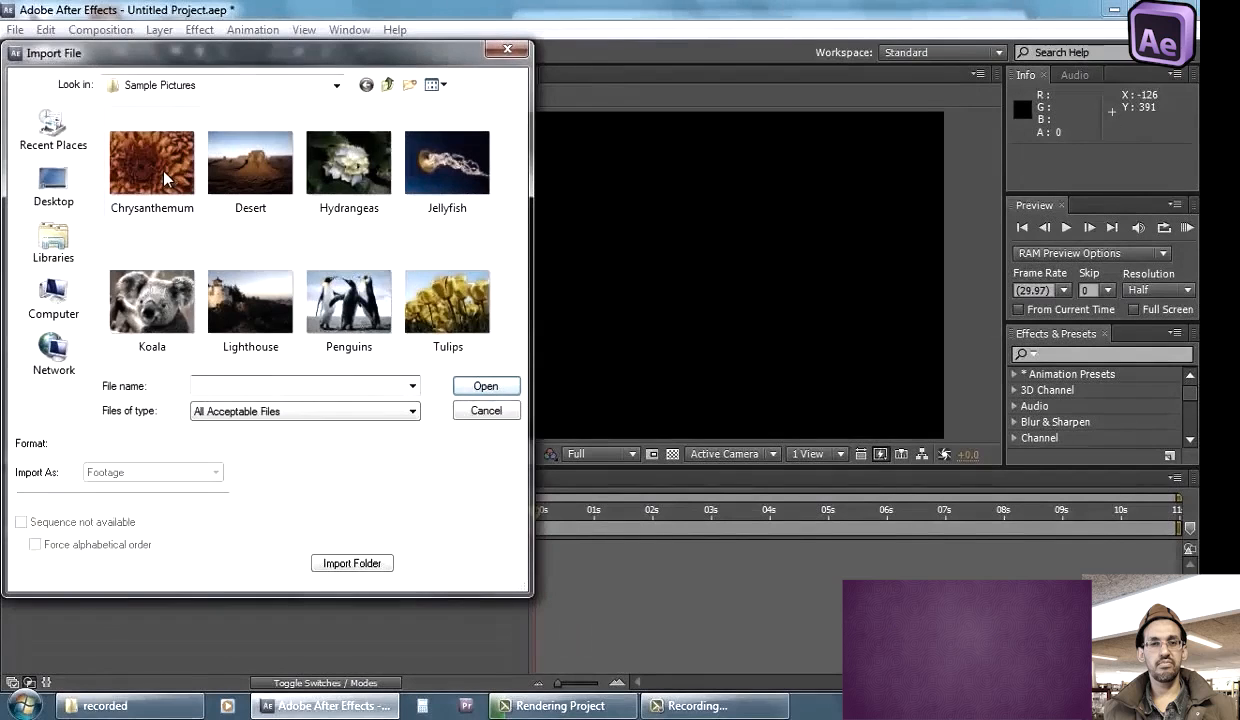
click(158, 166)
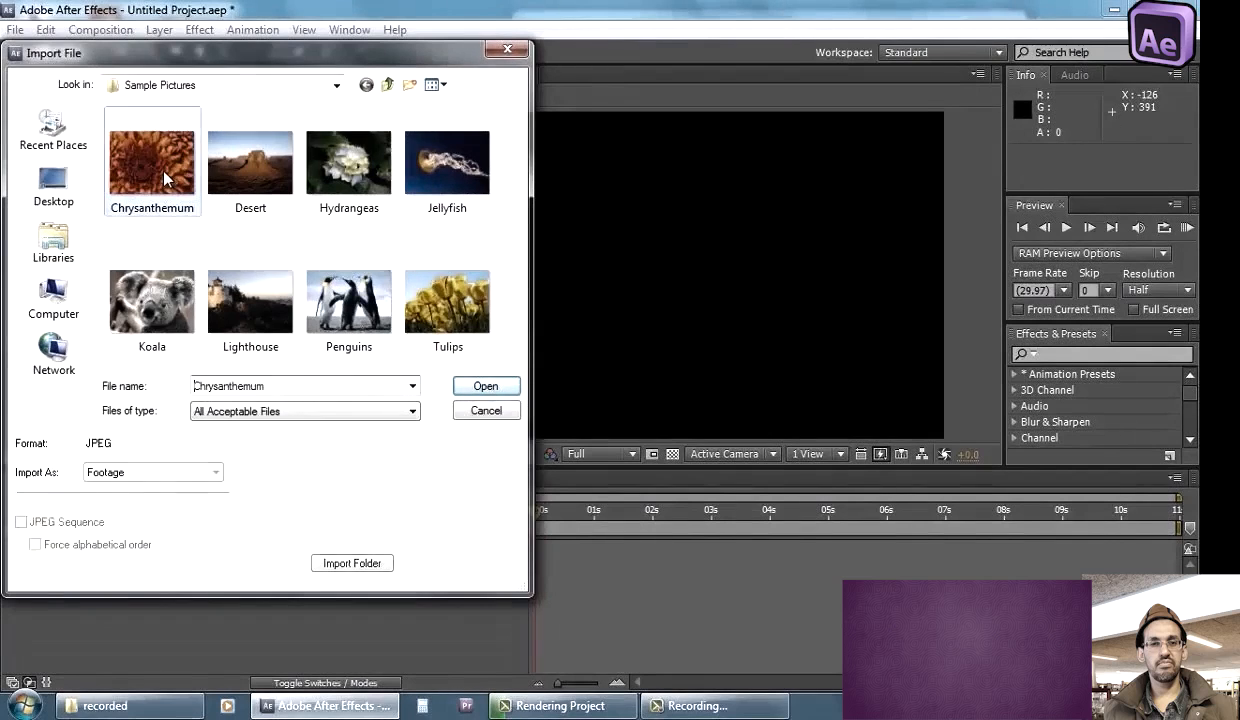
click(487, 386)
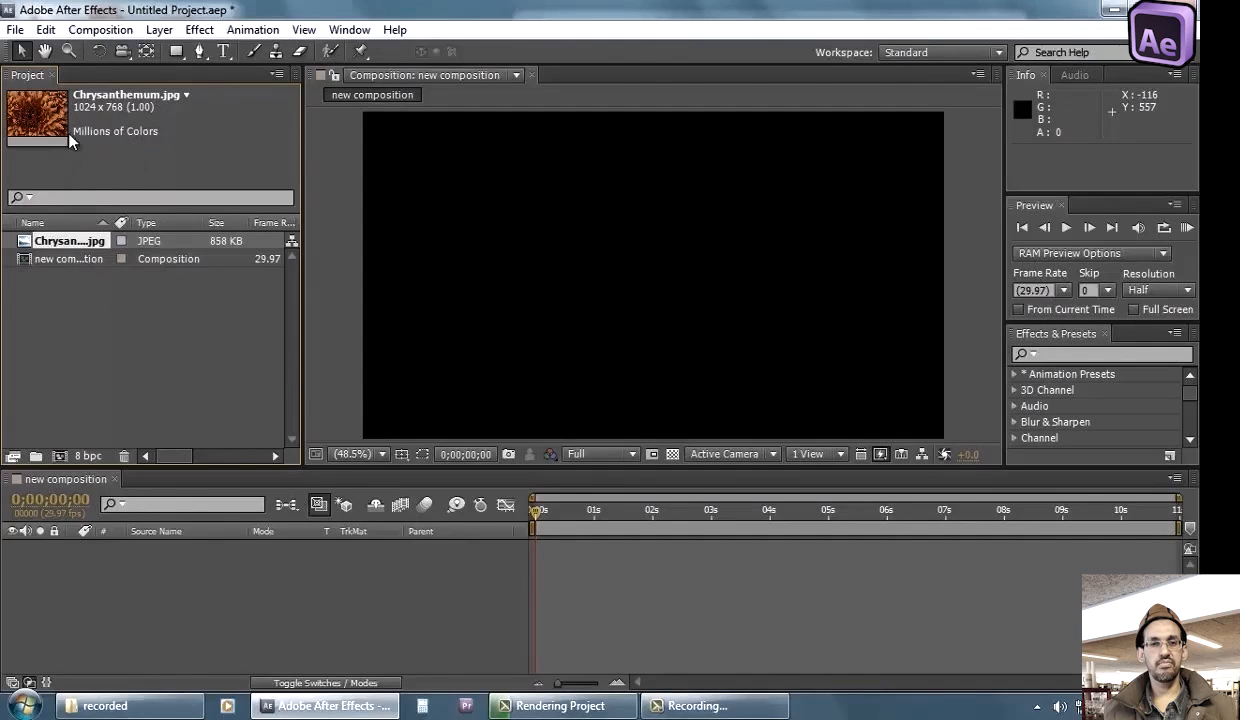
Import the Desert picture twice in one Import Multiple Files session and finish the import
click(16, 30)
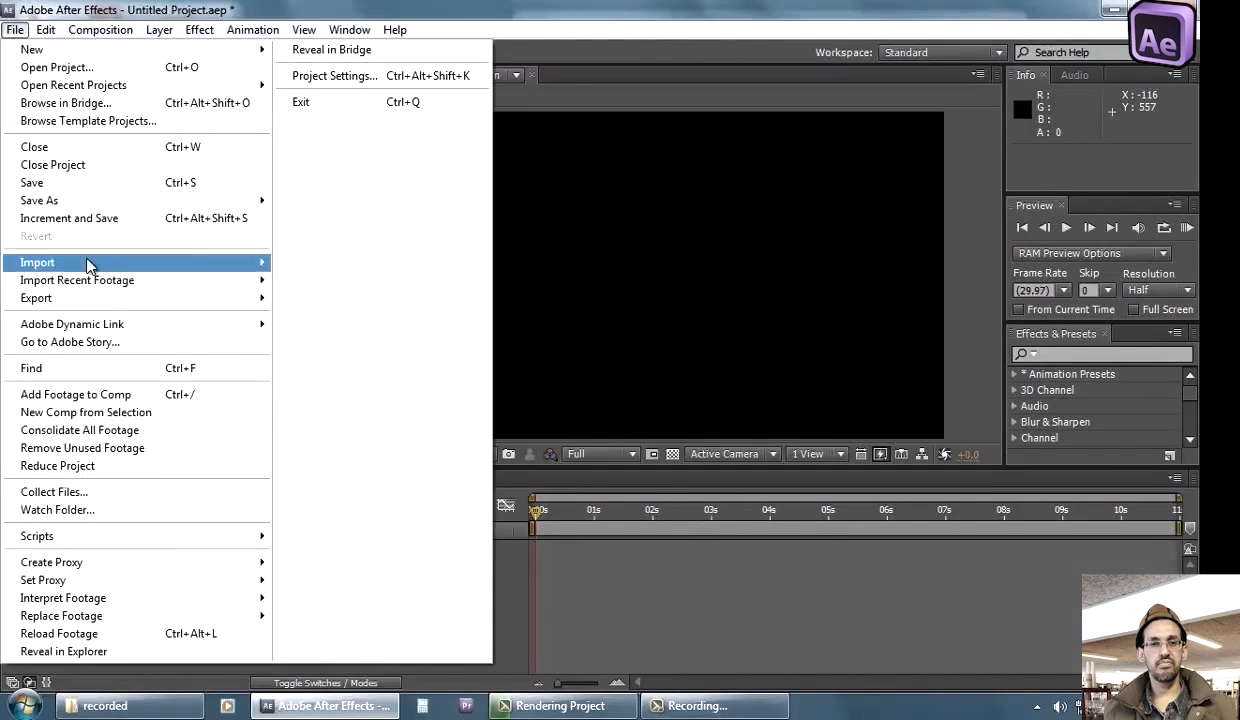
mouse_move(88, 264)
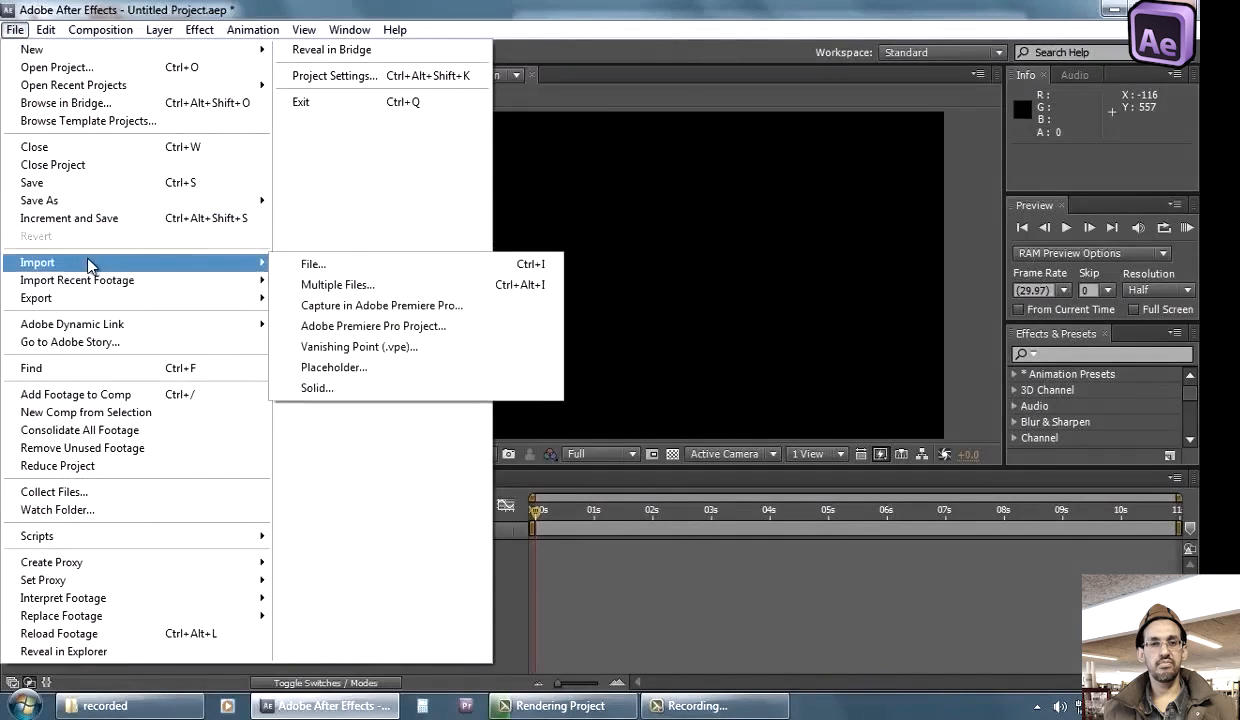
click(351, 285)
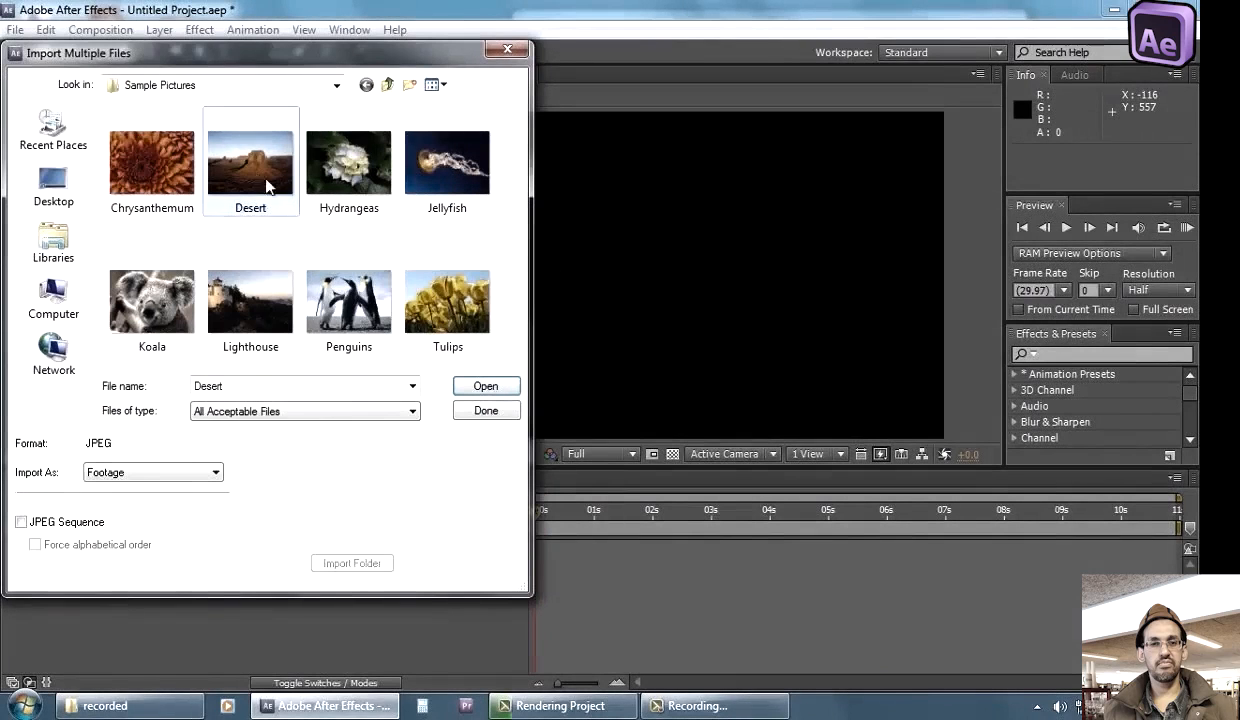
click(485, 386)
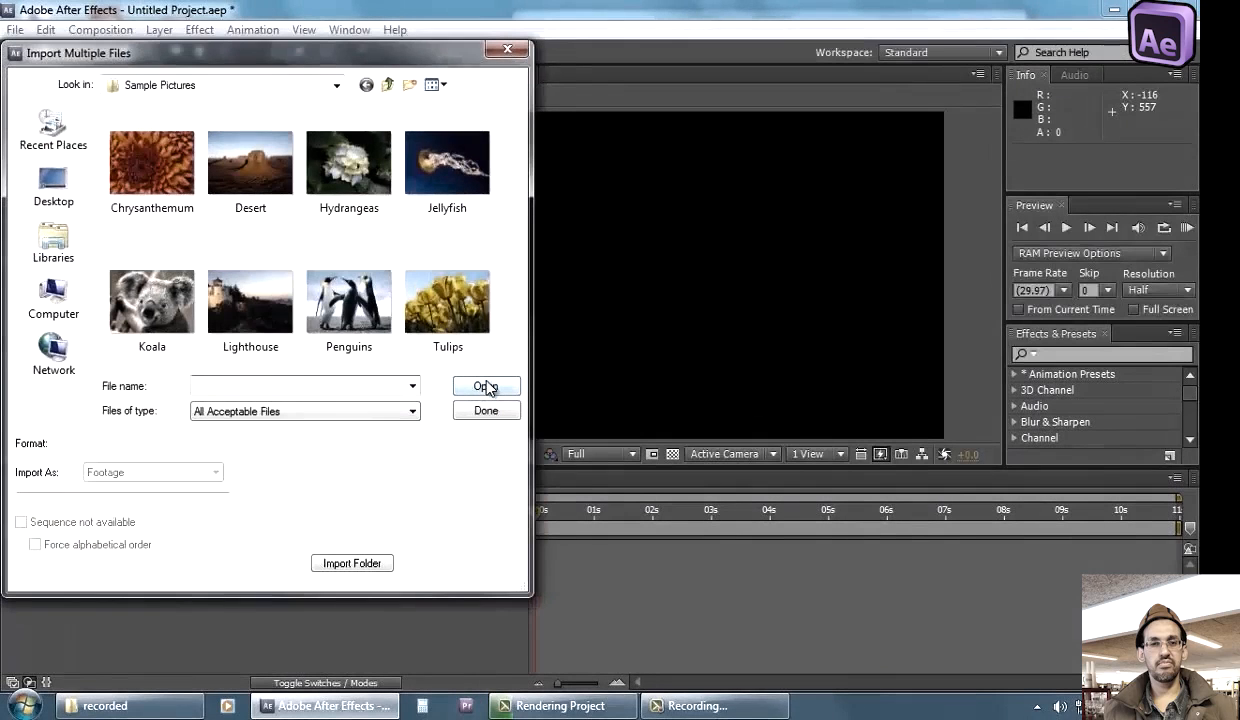
click(270, 205)
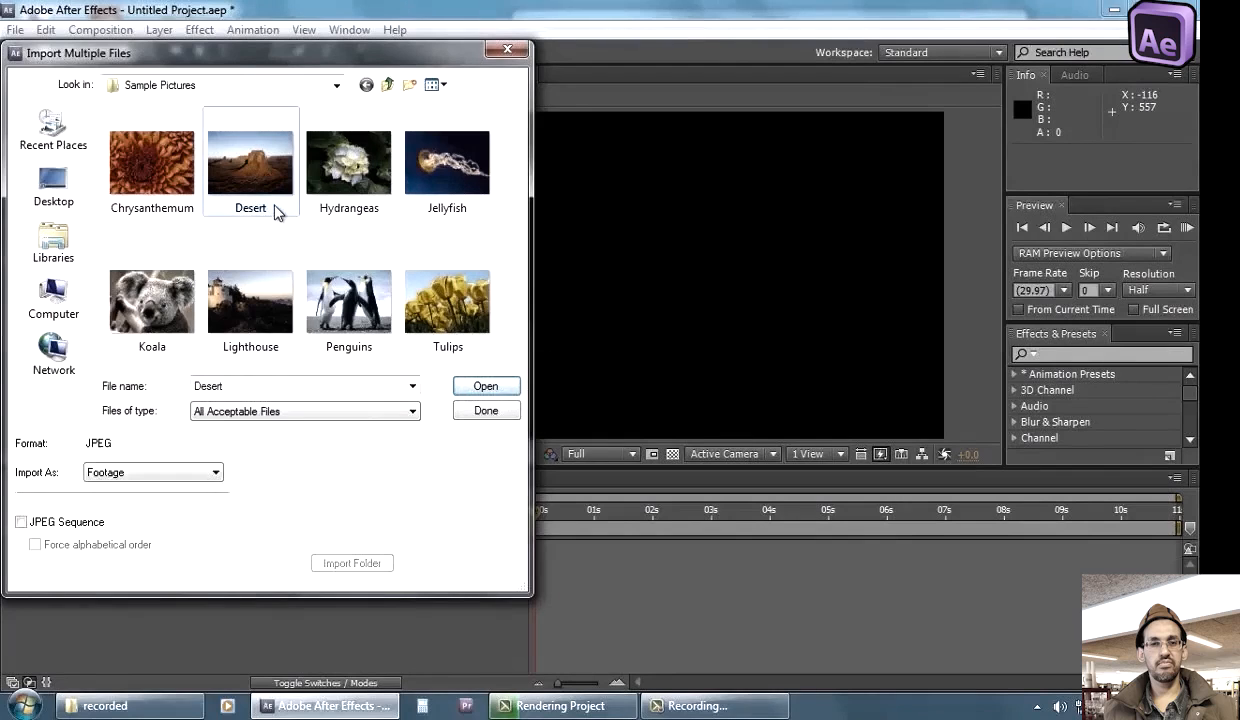
click(499, 386)
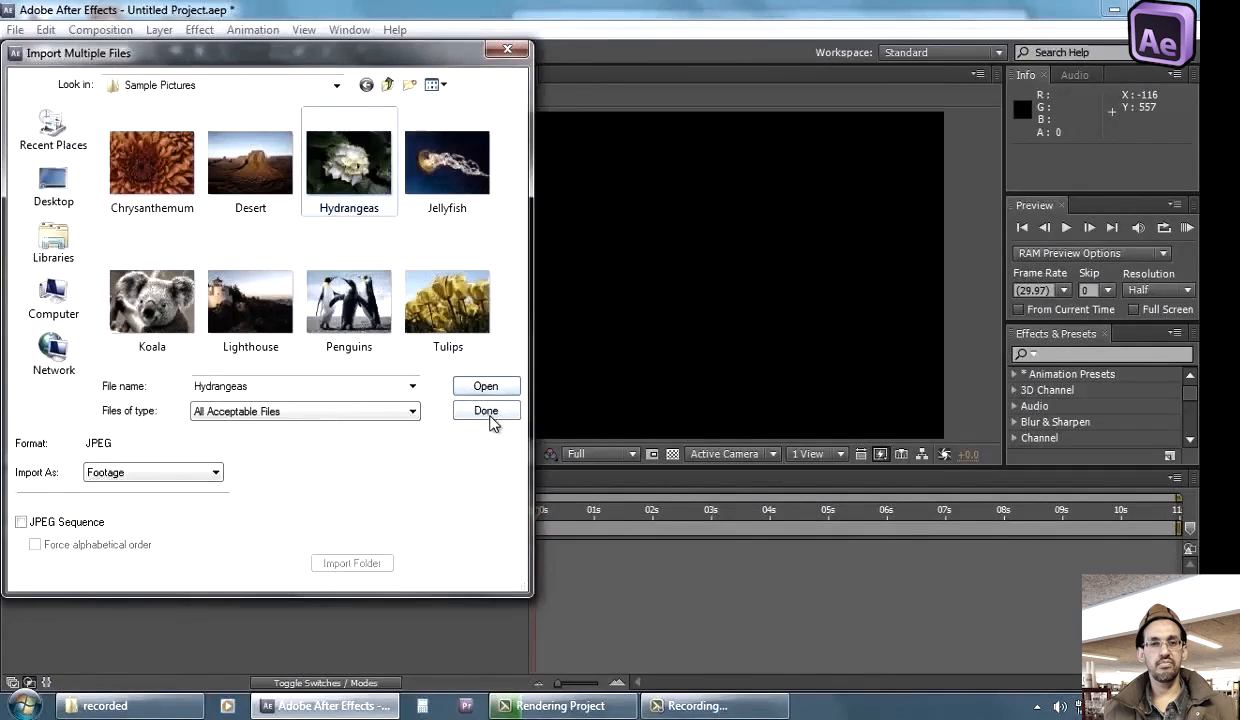
click(487, 416)
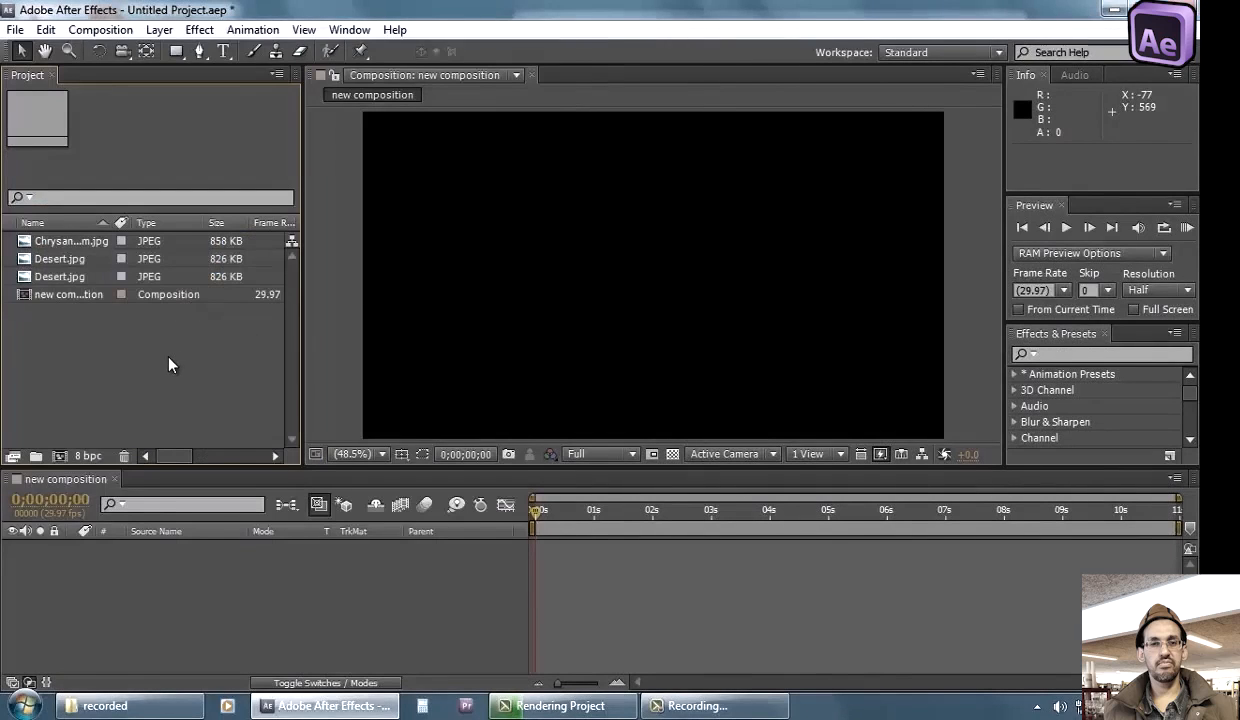
Import the Desert, Hydrangeas, Jellyfish, Lighthouse, Penguins and Tulips pictures together in a single file import
click(15, 30)
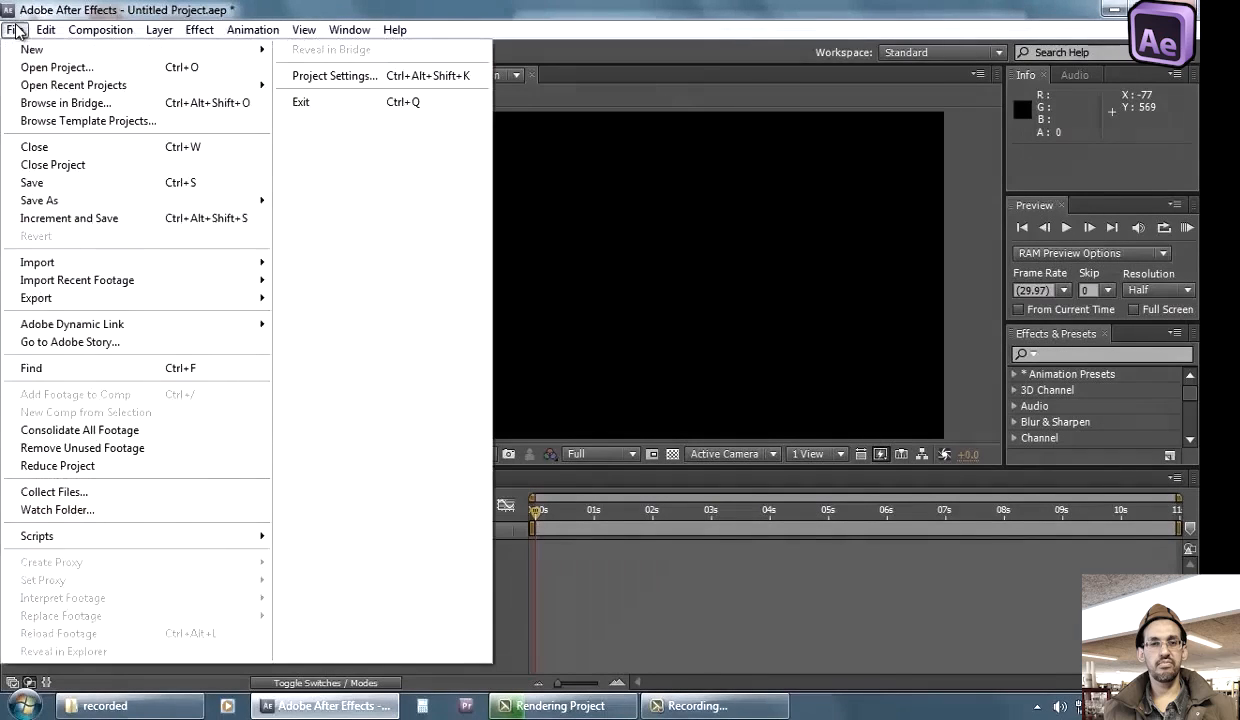
mouse_move(92, 262)
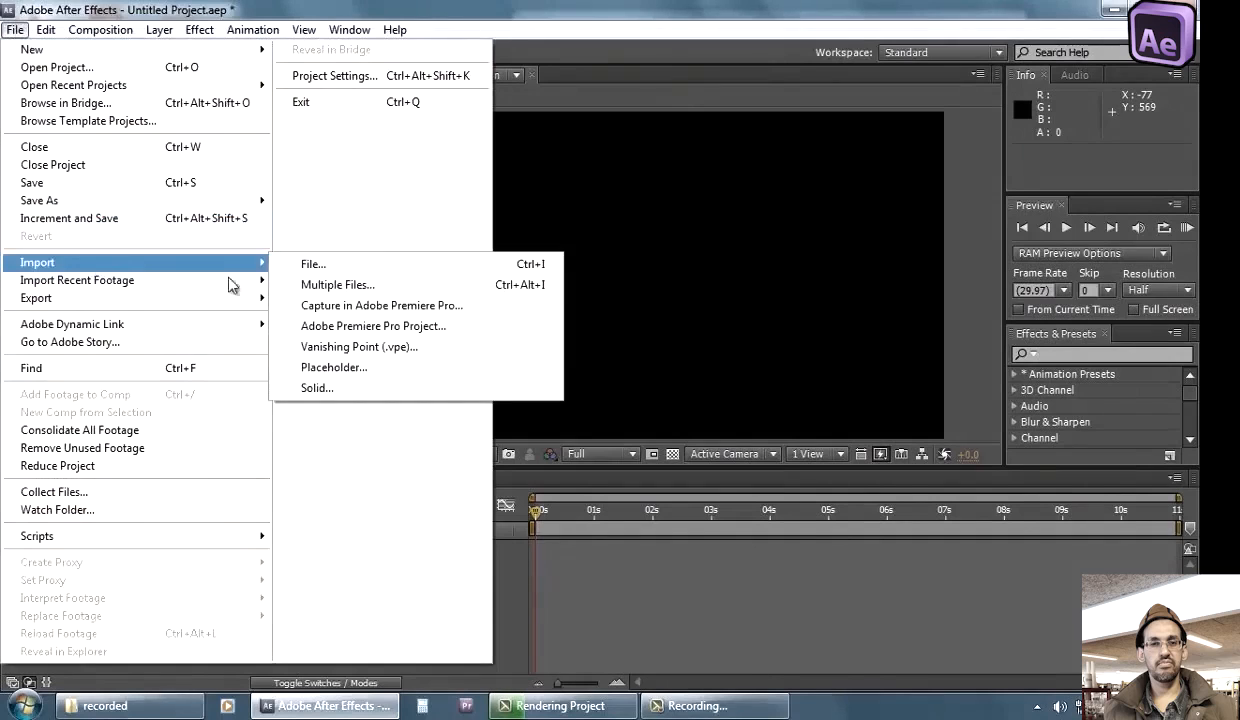
click(336, 266)
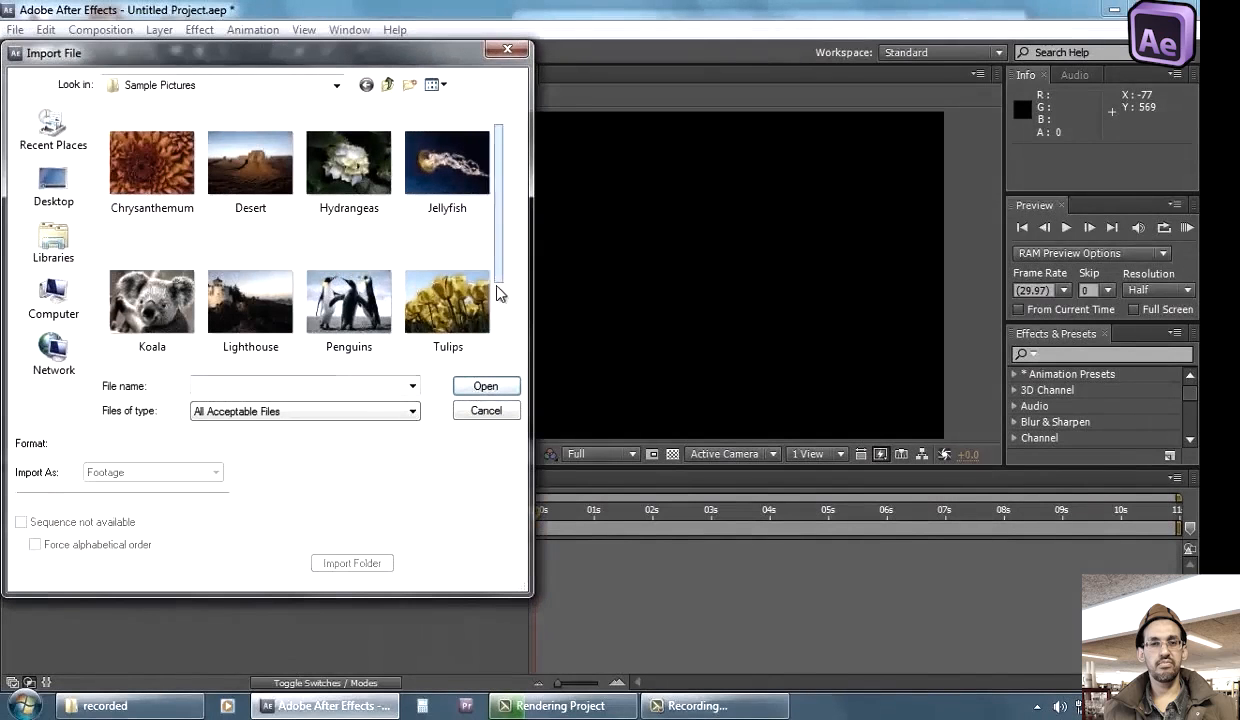
drag(502, 123, 236, 322)
click(485, 386)
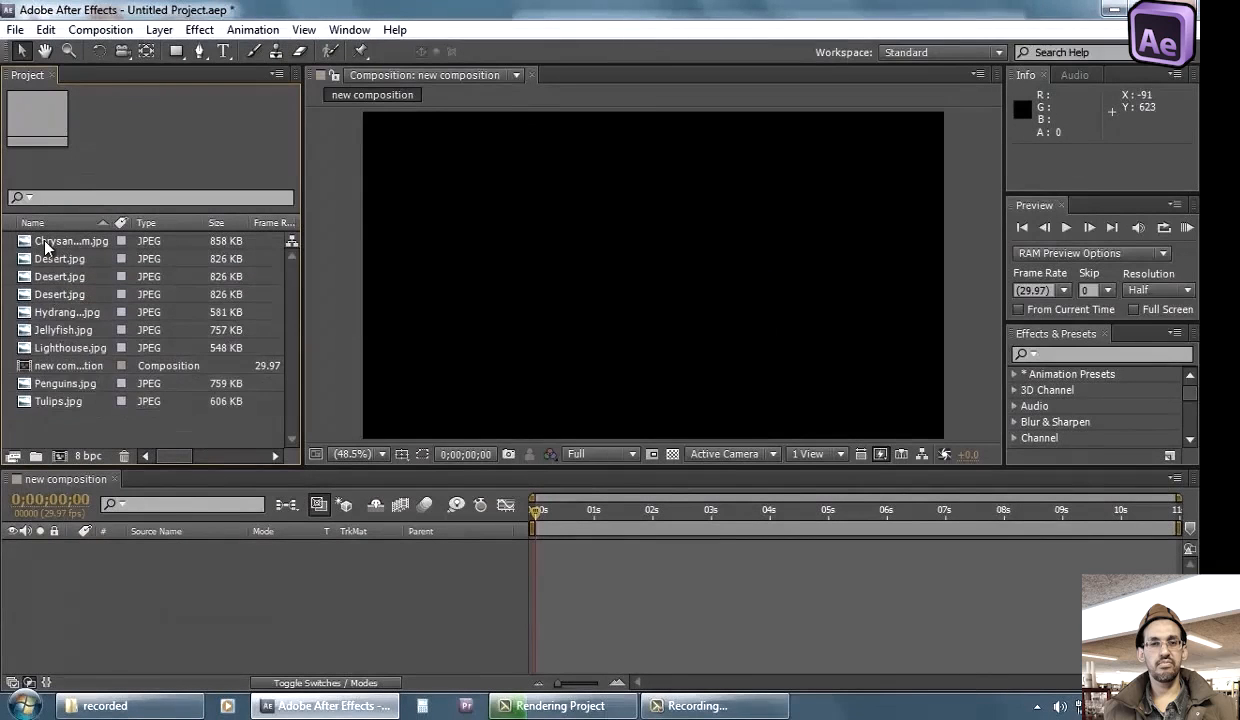
Import the Tulips picture again as a separate footage item and clear the project selection
double_click(121, 433)
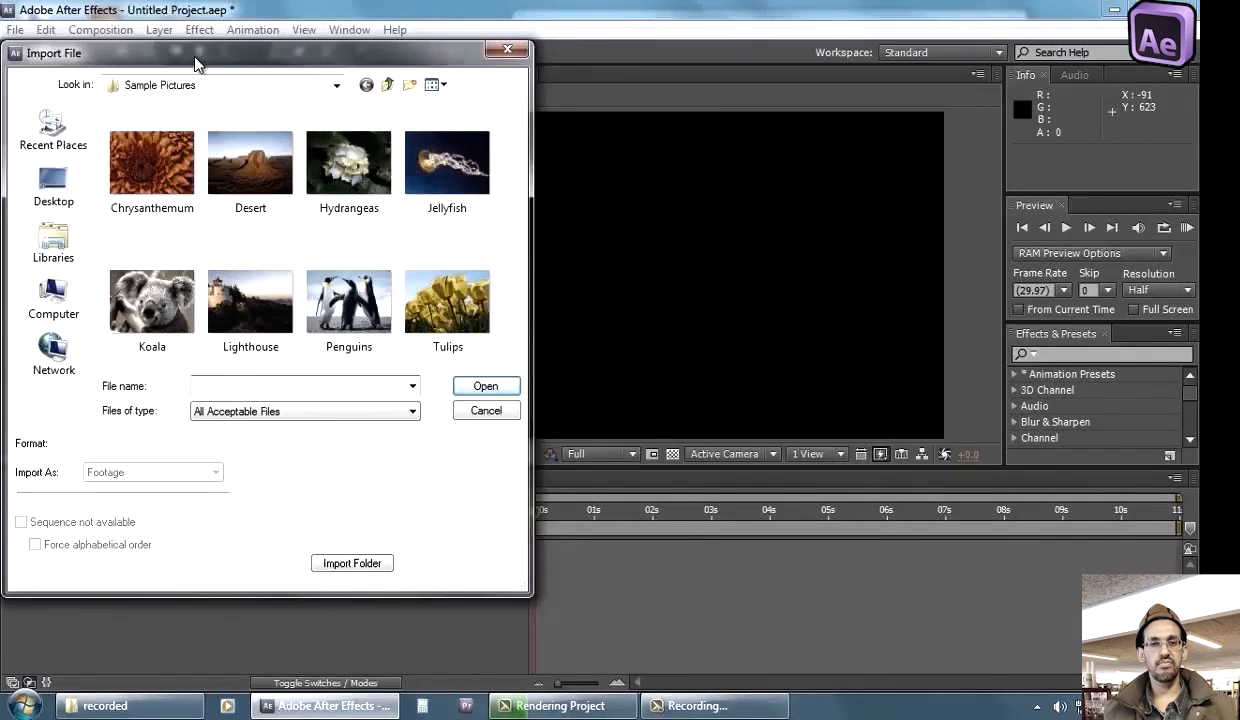
click(447, 301)
click(485, 386)
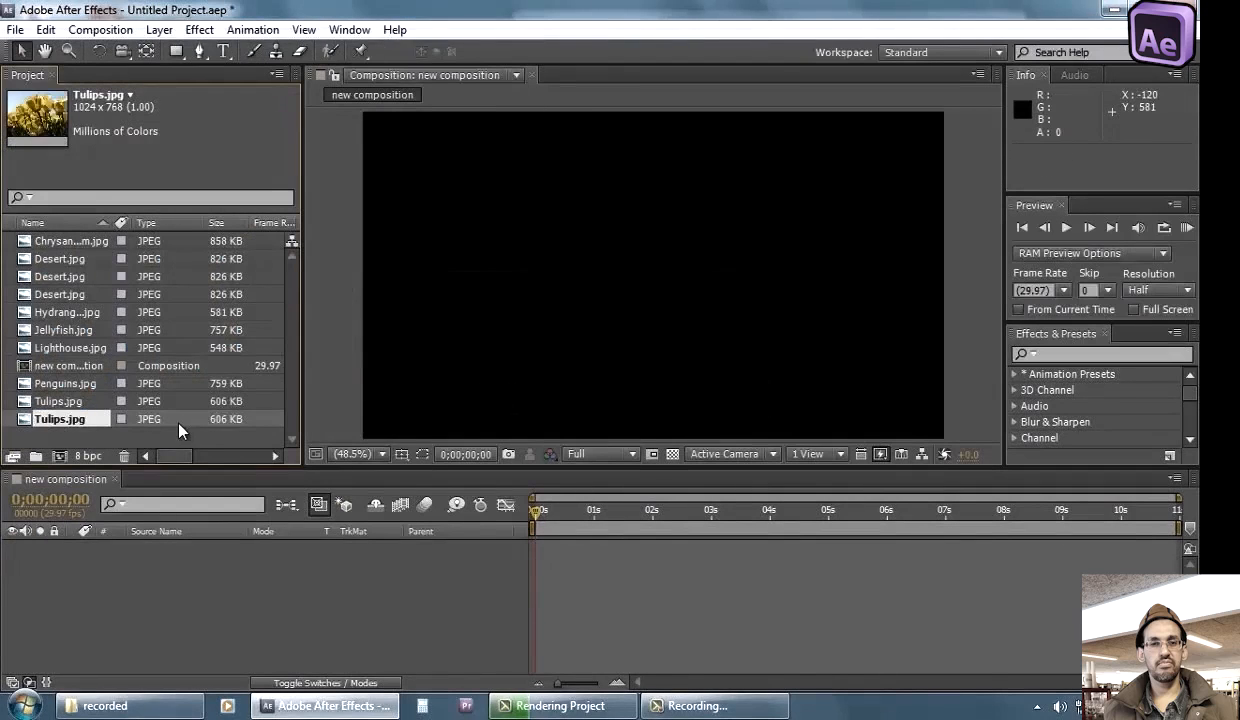
click(180, 430)
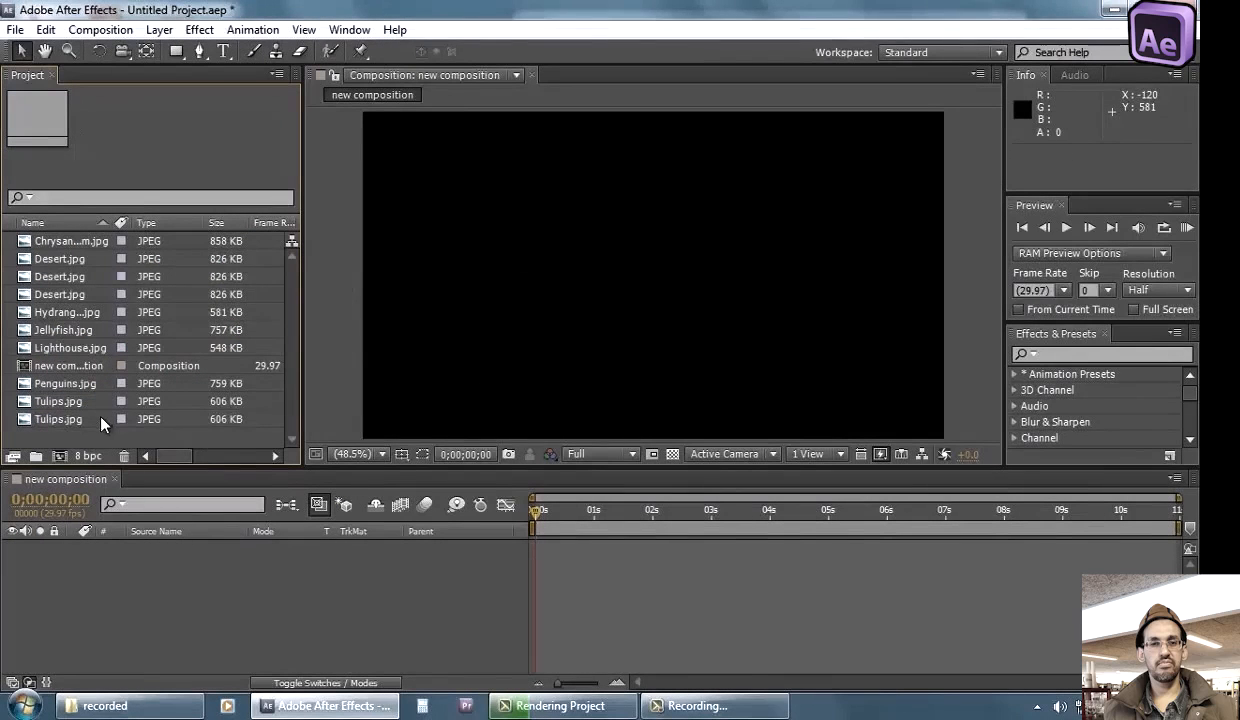
click(15, 29)
mouse_move(240, 264)
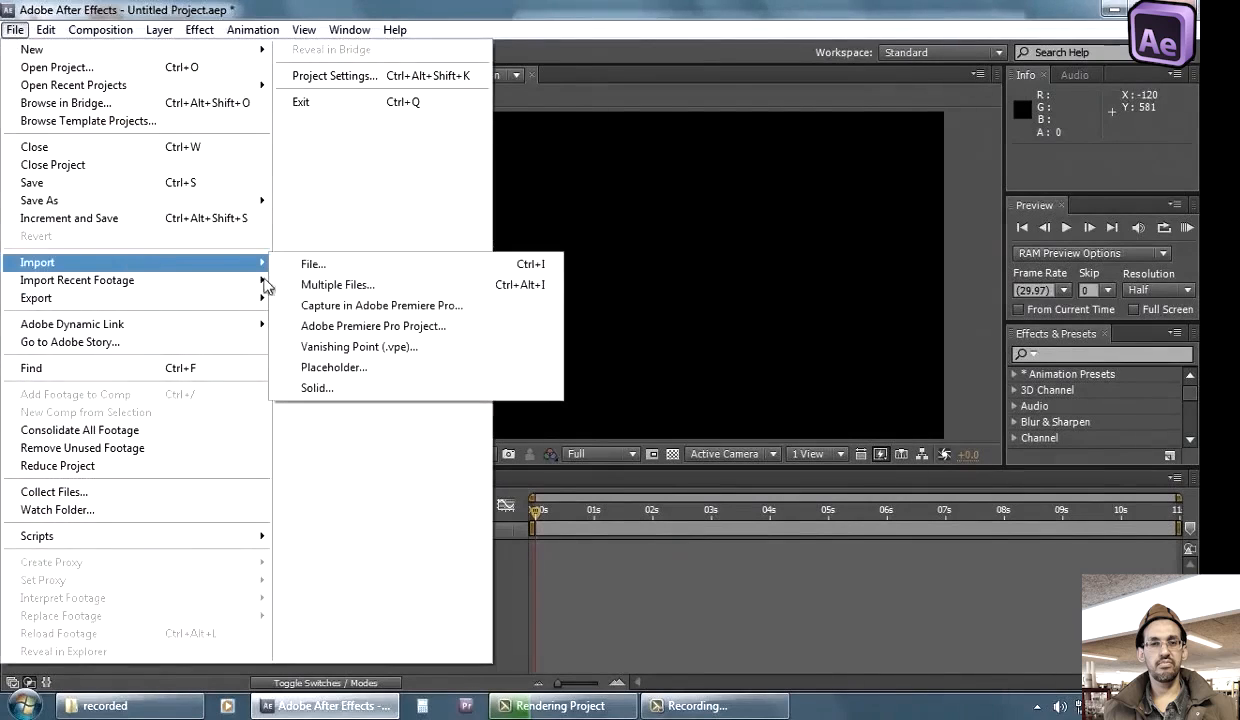
click(512, 265)
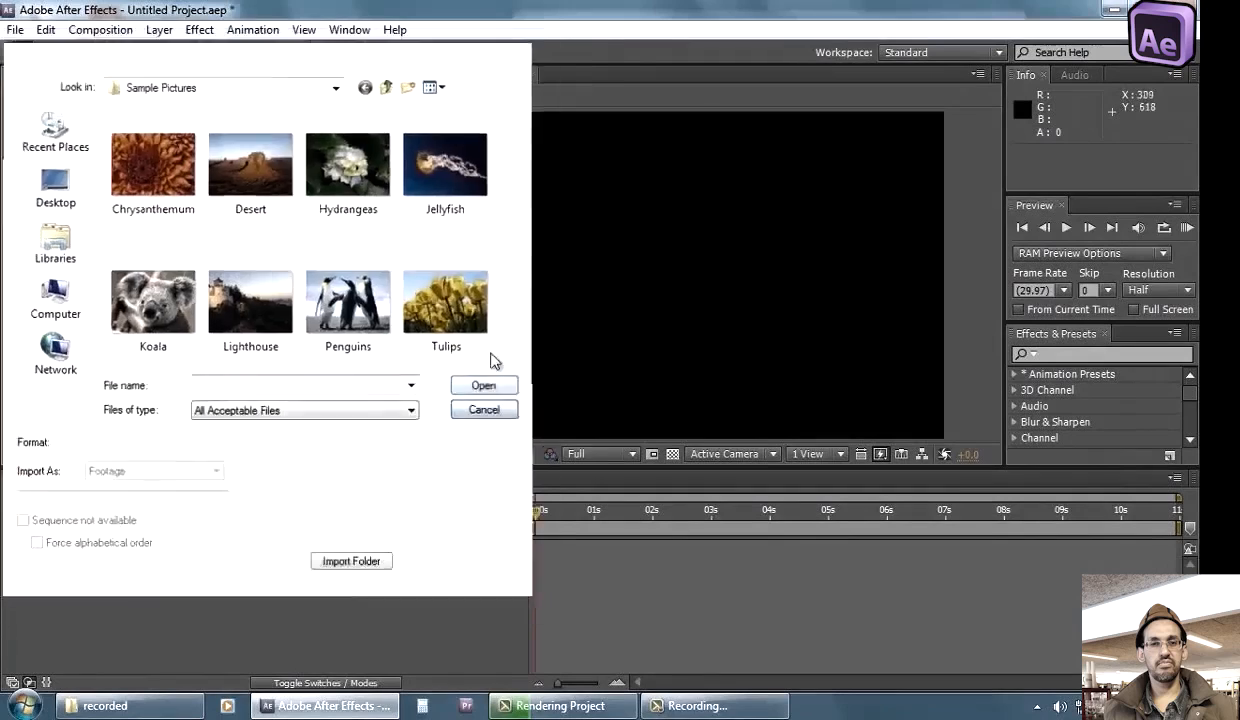
key(Escape)
Import one more copy of the Tulips picture from Sample Pictures into the project
key(ctrl+i)
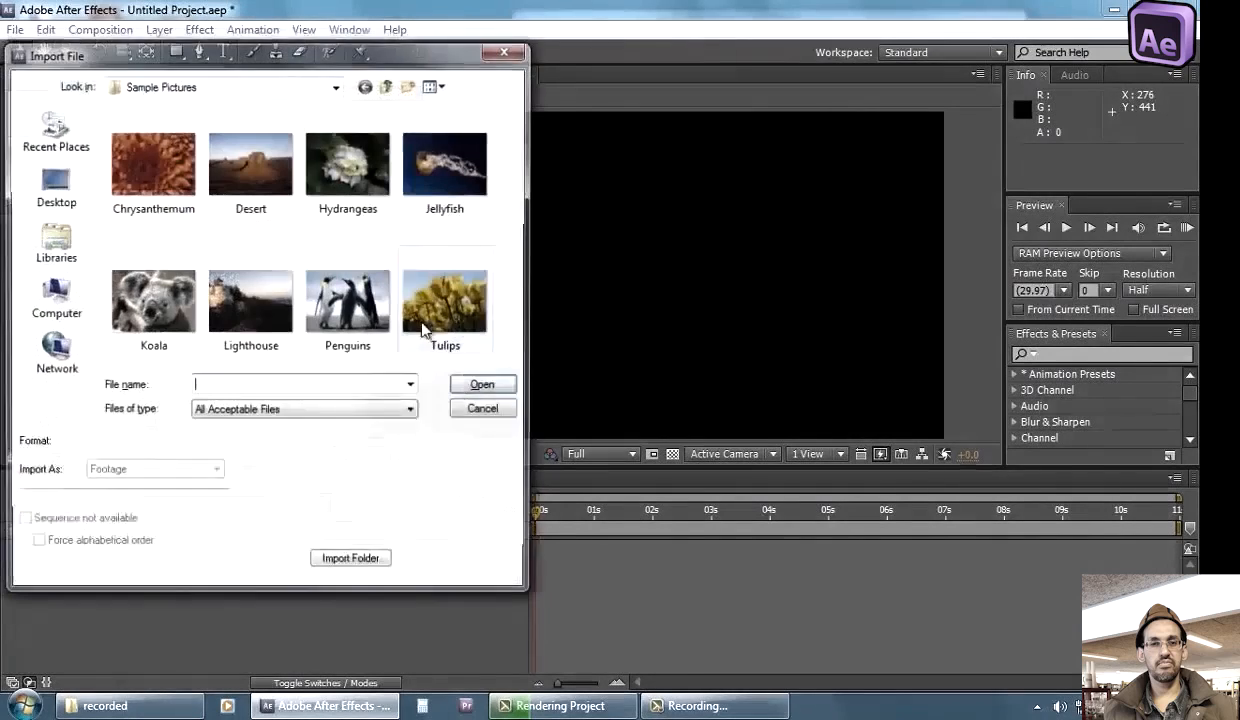
click(472, 344)
click(490, 385)
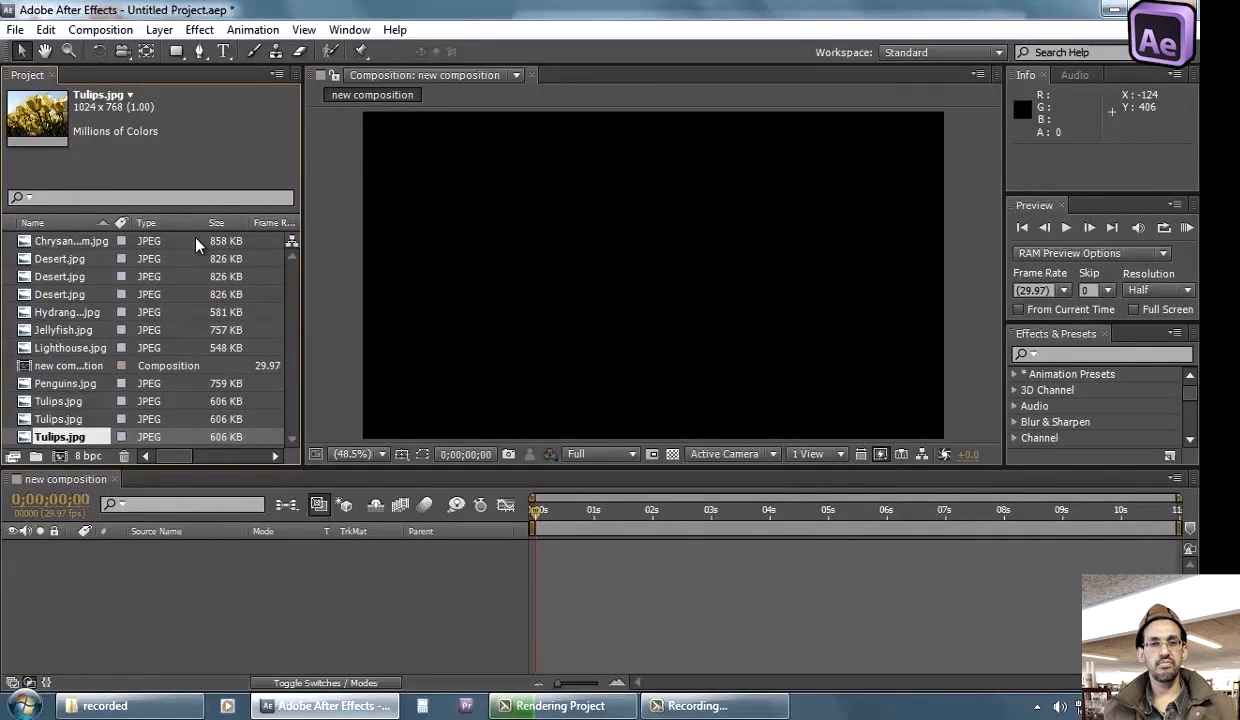
Examine the file types accepted when importing a footage file
click(15, 29)
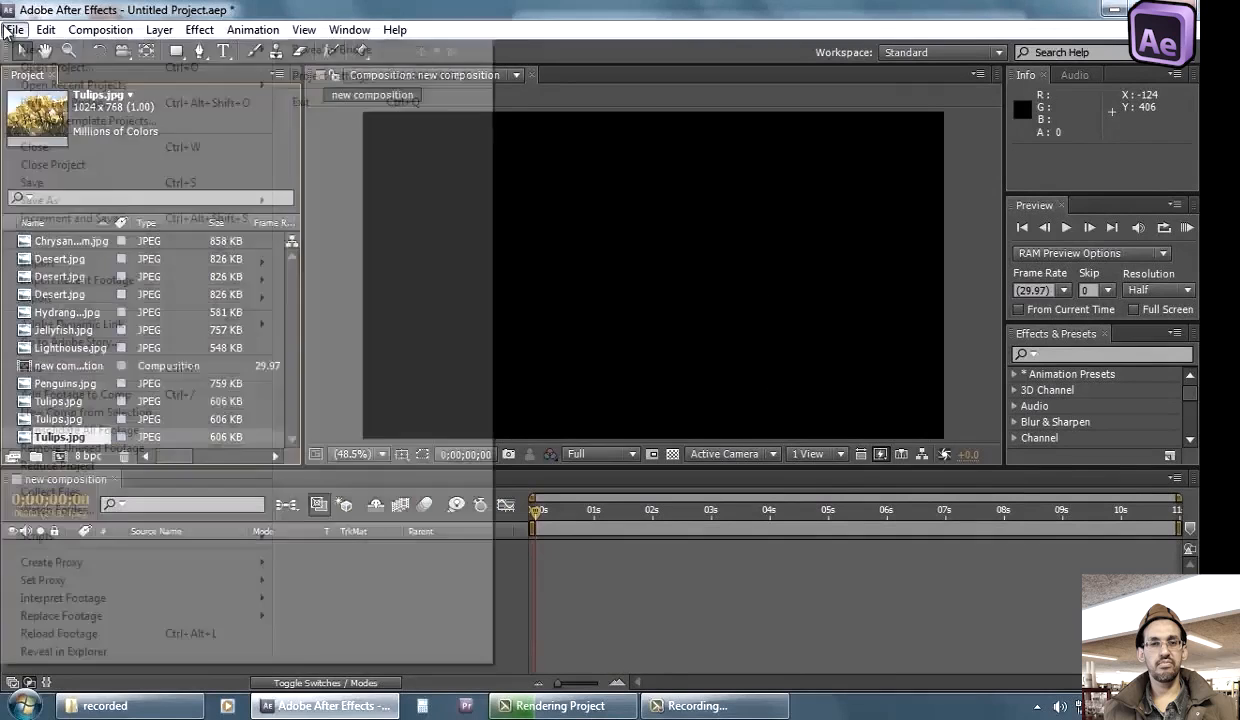
mouse_move(100, 260)
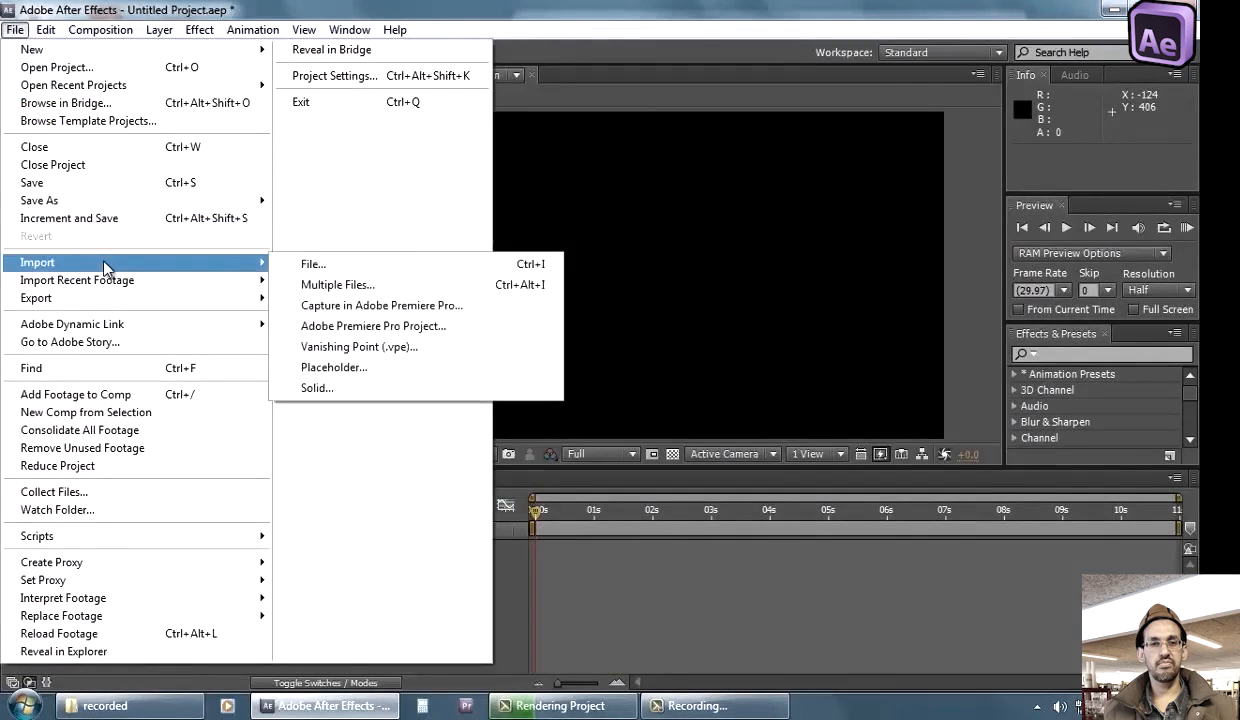
click(365, 265)
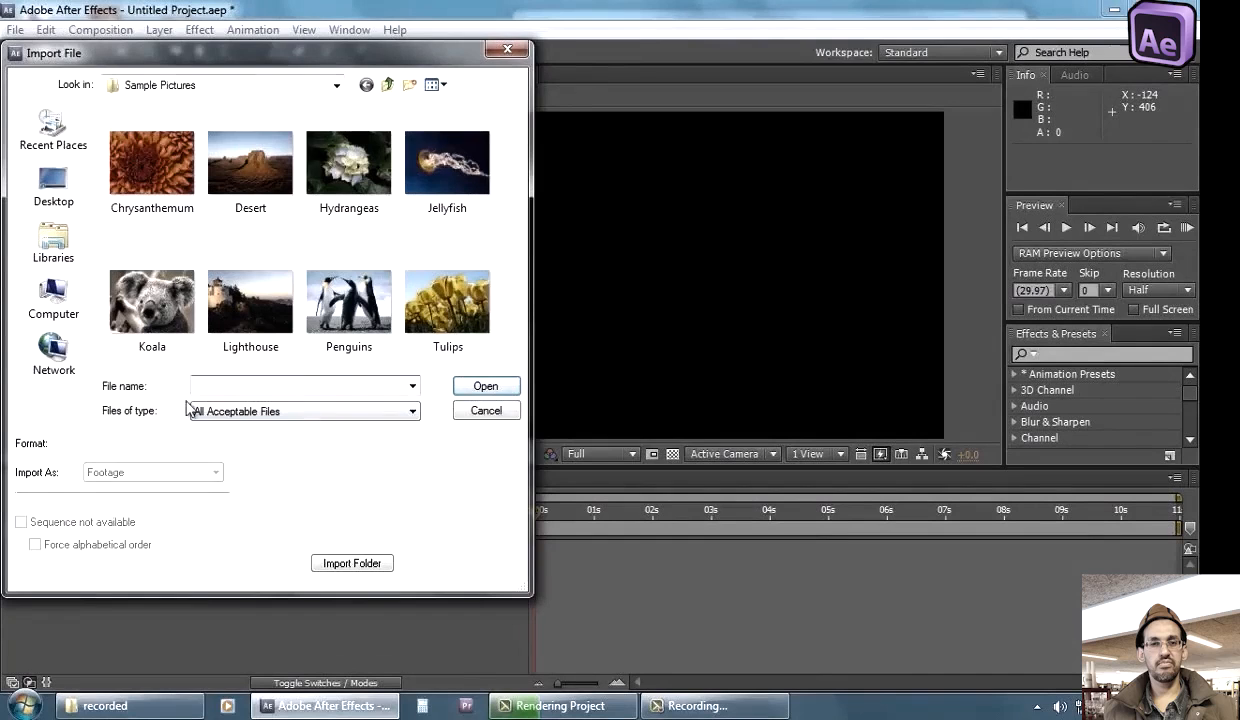
click(236, 414)
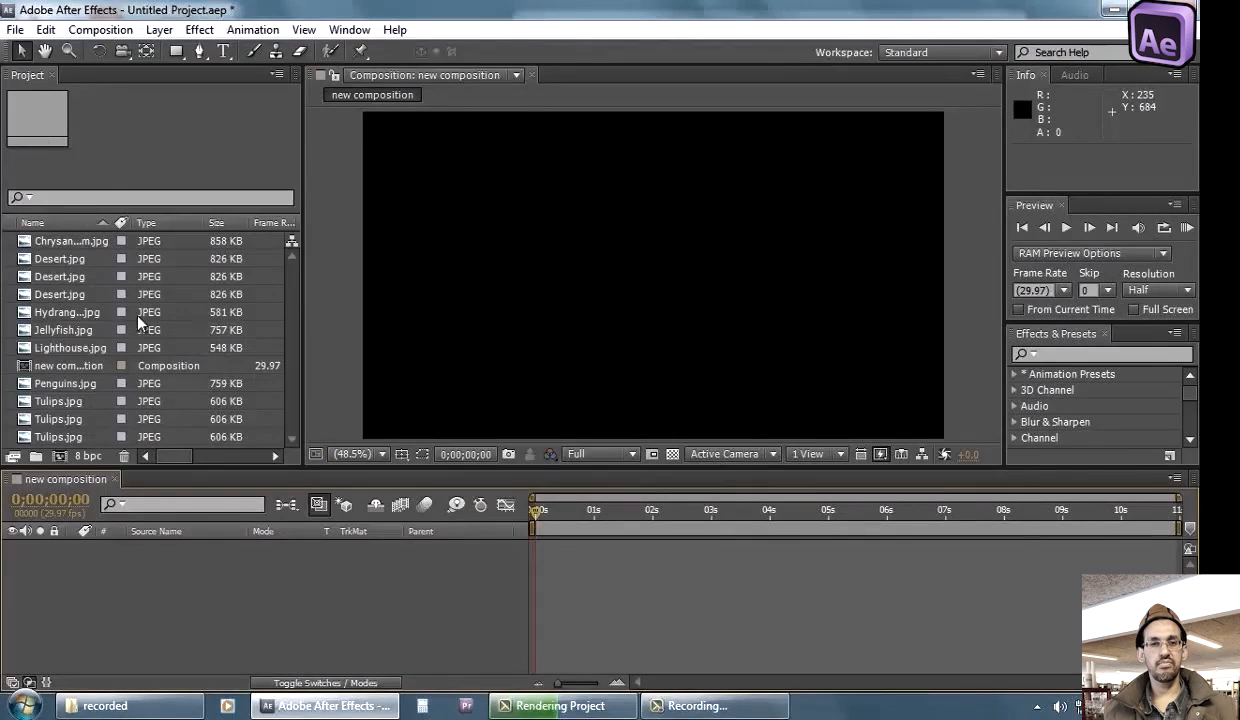
Import the entire "a movies" folder from the Desktop into the project
click(15, 29)
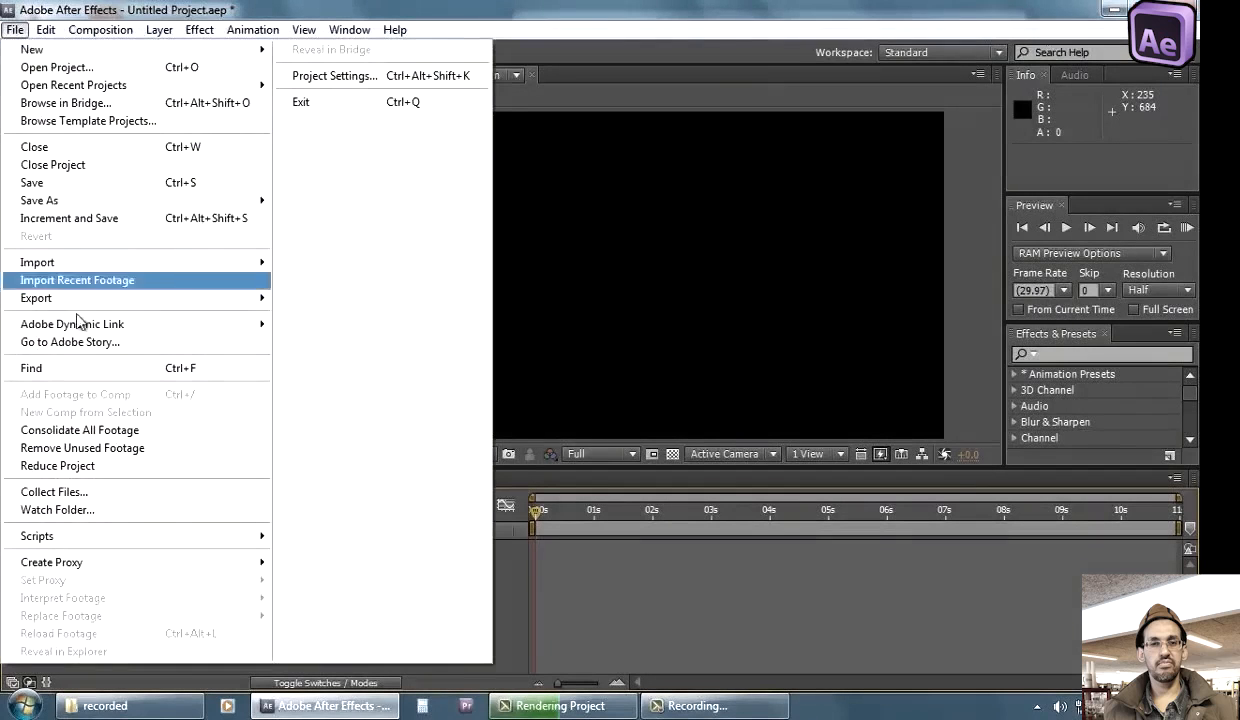
mouse_move(125, 268)
click(366, 265)
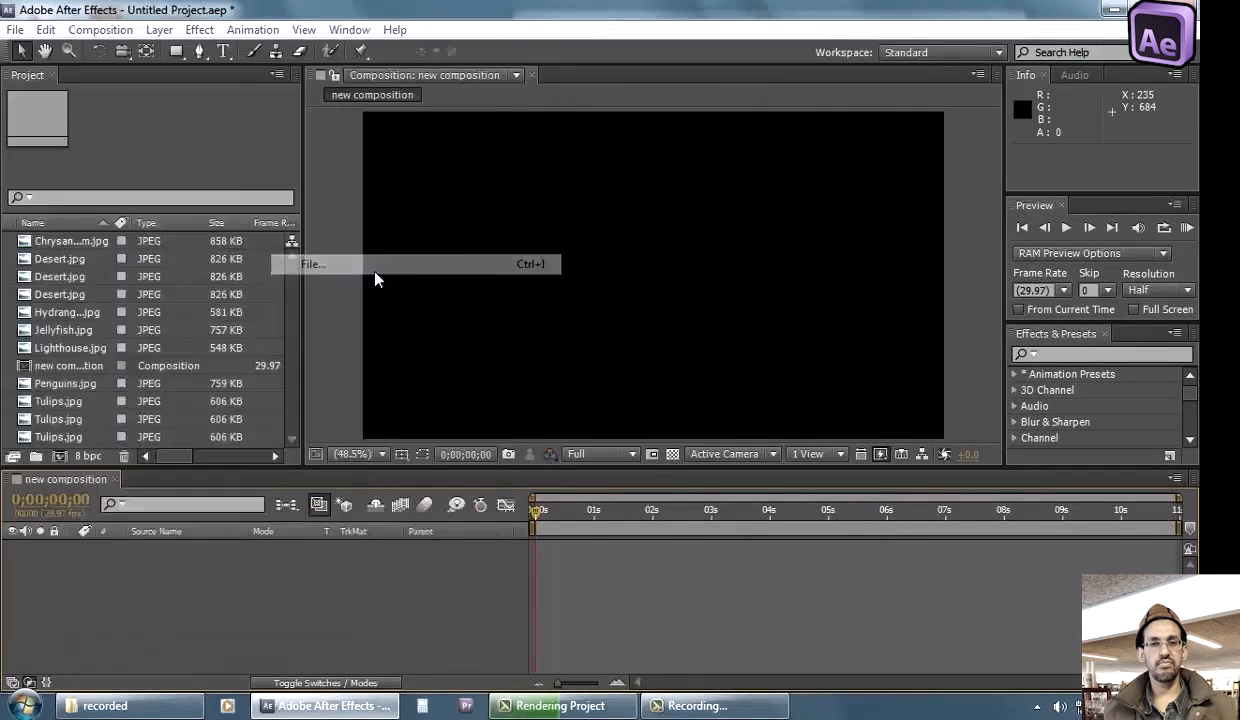
click(383, 87)
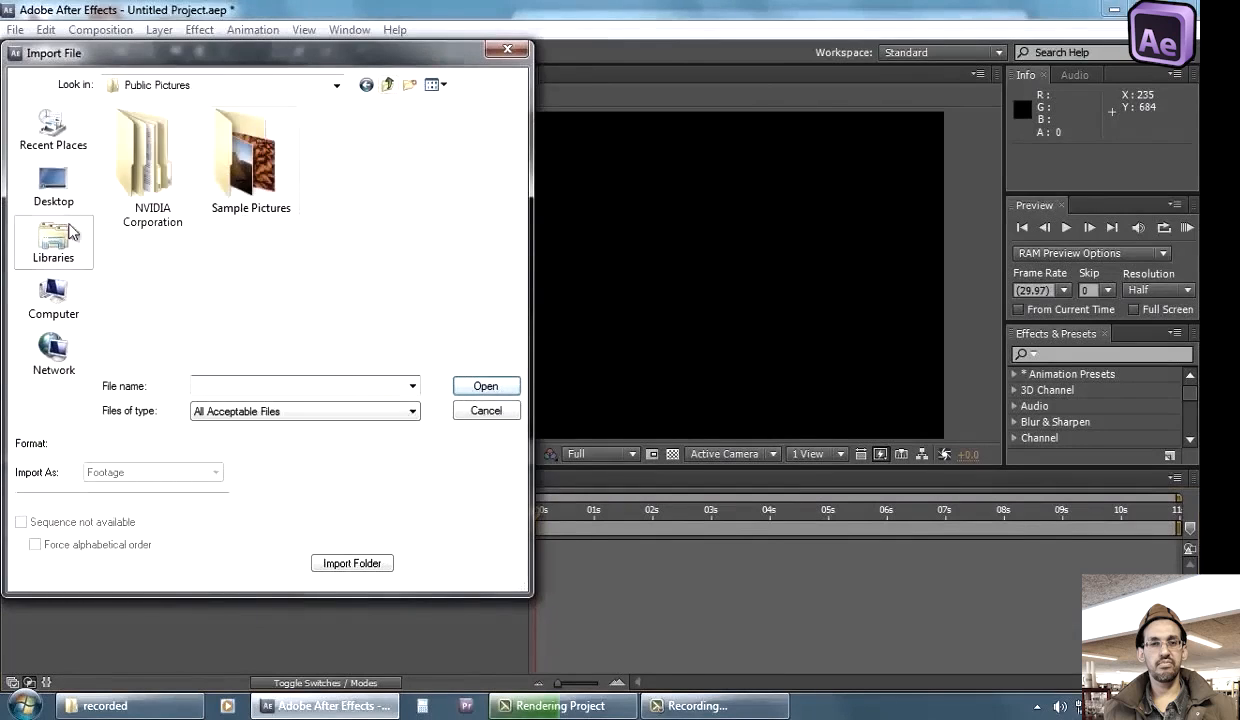
click(57, 198)
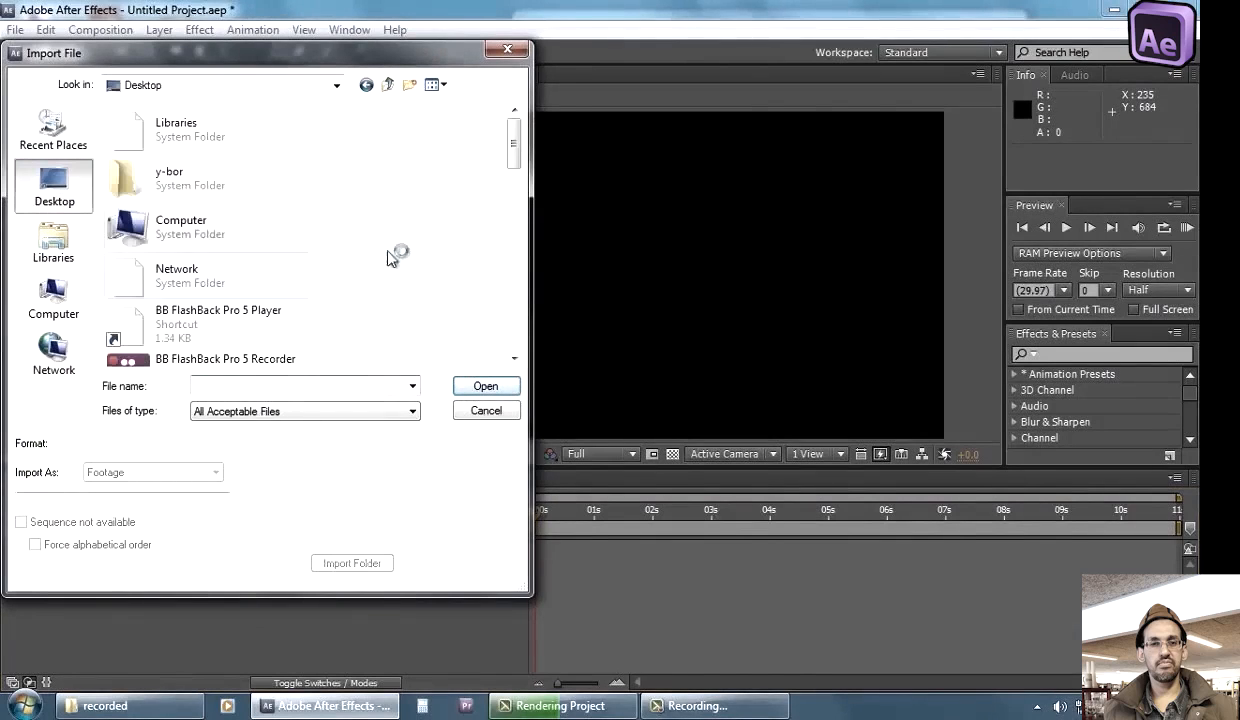
scroll(500, 167, down, 3)
scroll(495, 200, up, 3)
scroll(493, 235, down, 5)
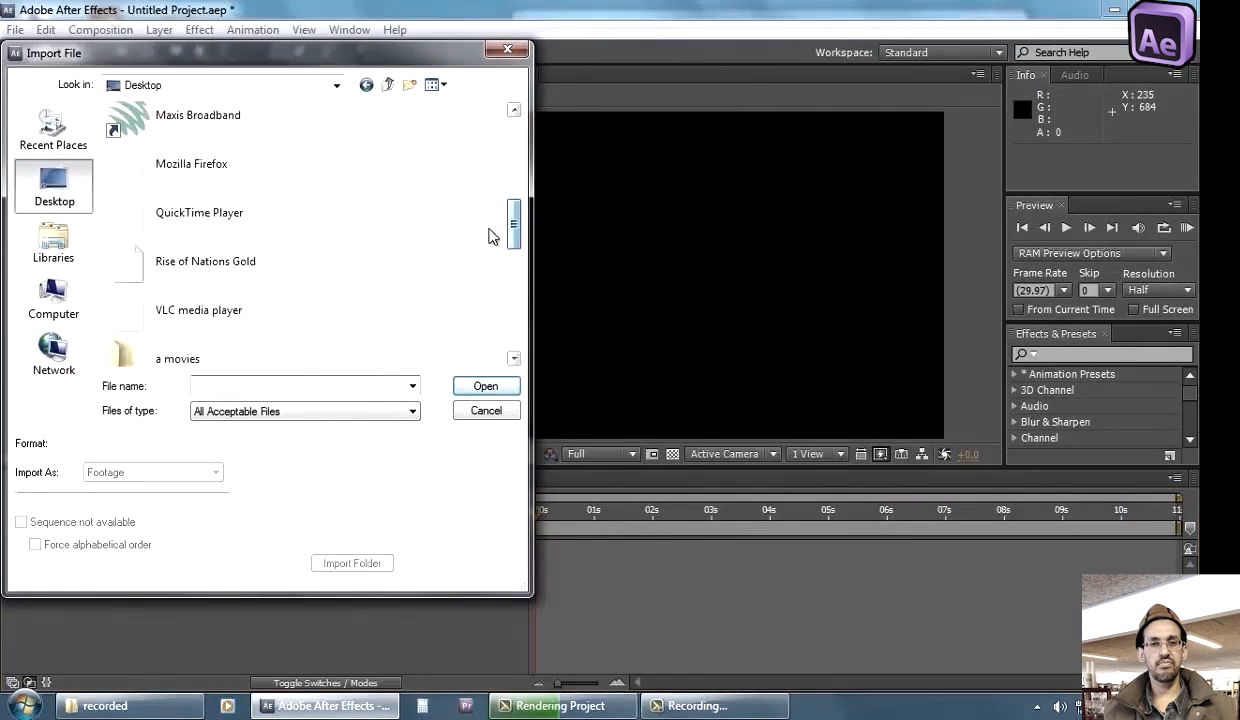
click(168, 285)
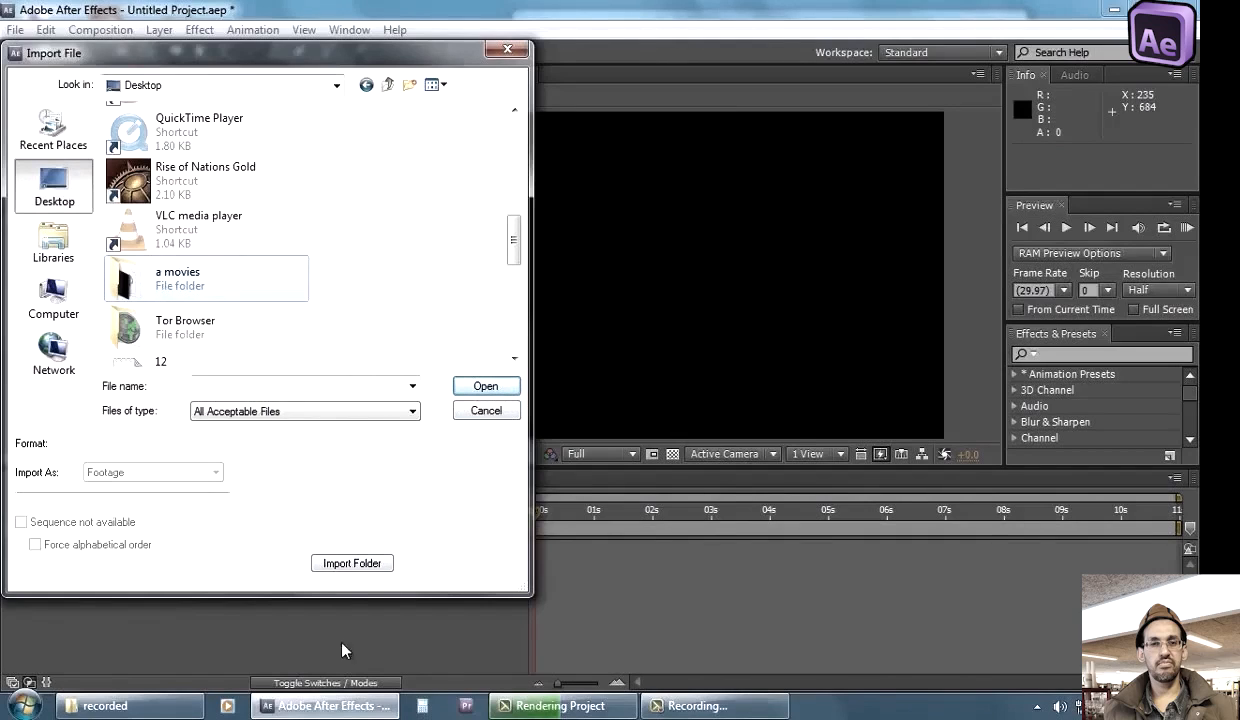
click(355, 564)
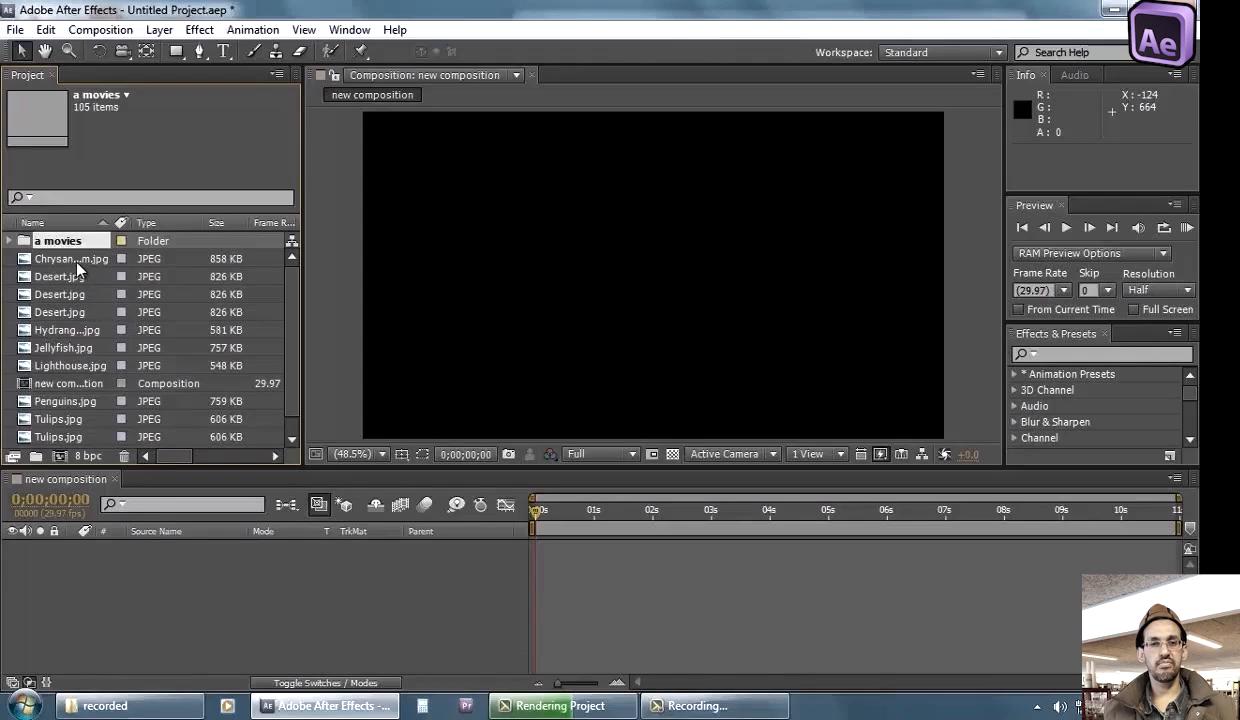
Clear the folder selection and select Chrysanthemum.jpg in the project to view its details
key(ctrl+shift+a)
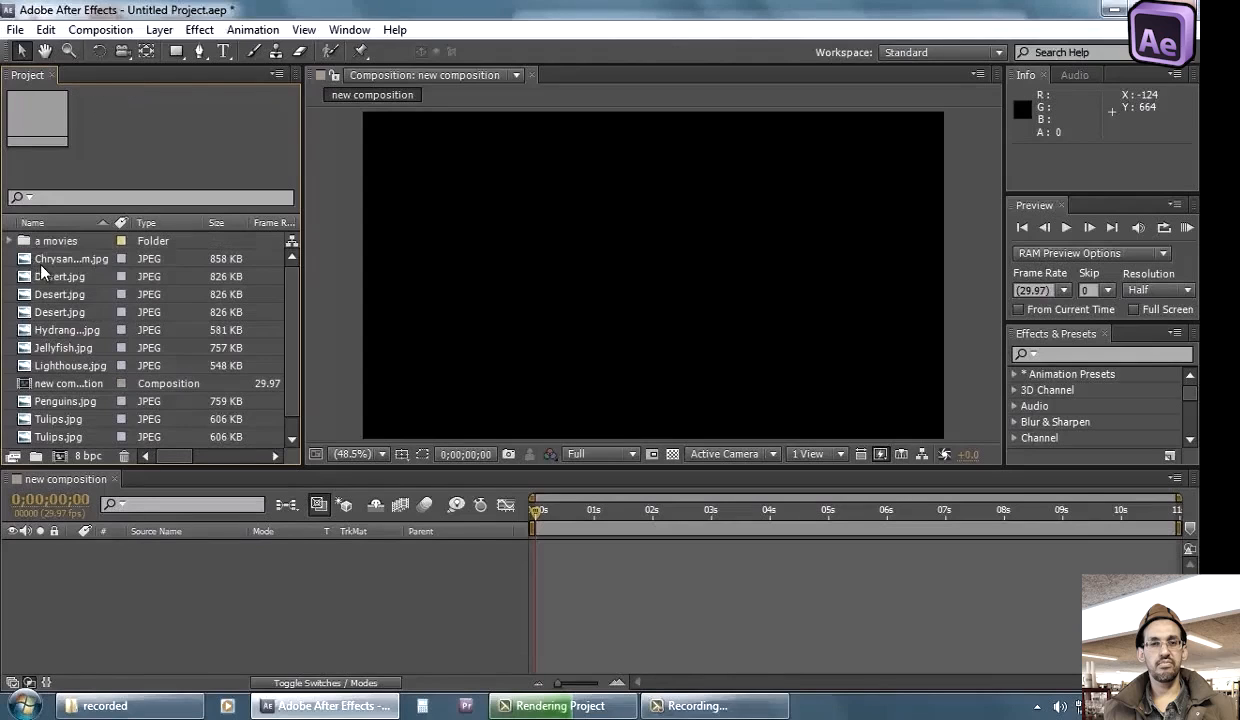
click(104, 258)
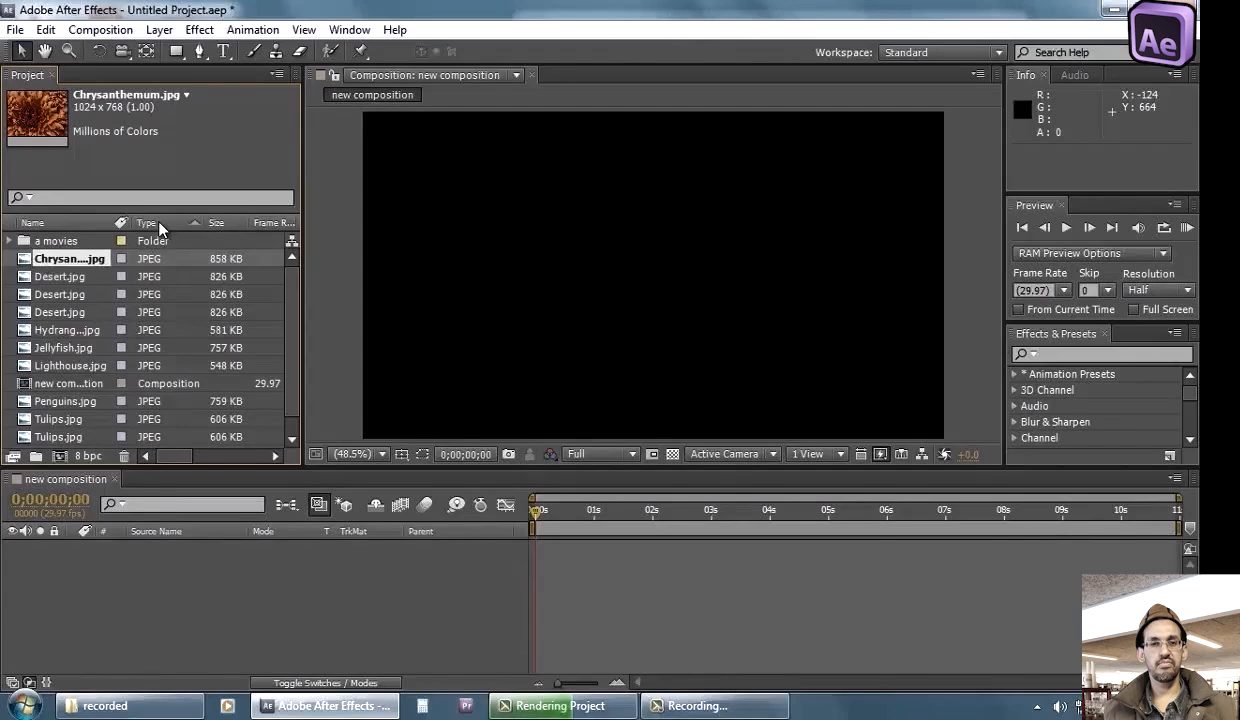
Sort the project items by type and group all the JPEG pictures in a new folder named "images"
click(157, 224)
scroll(75, 330, down, 1)
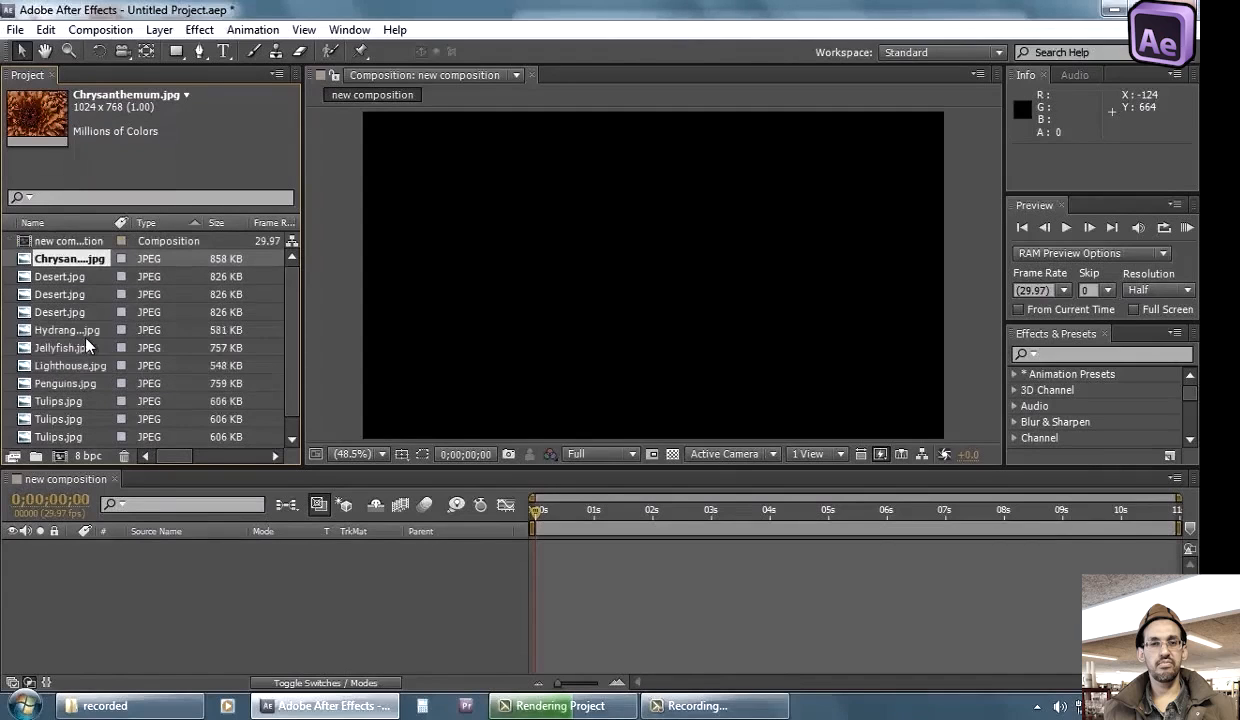
shift+click(80, 440)
drag(80, 440, 38, 463)
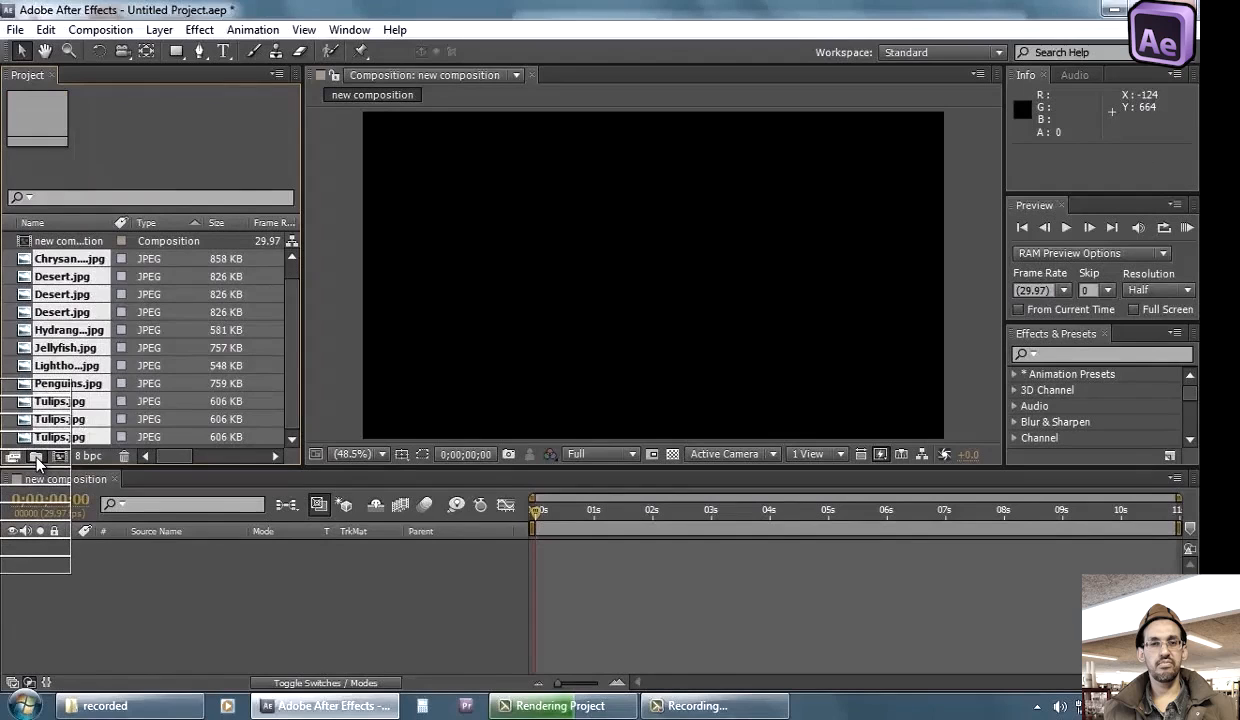
drag(37, 462, 37, 462)
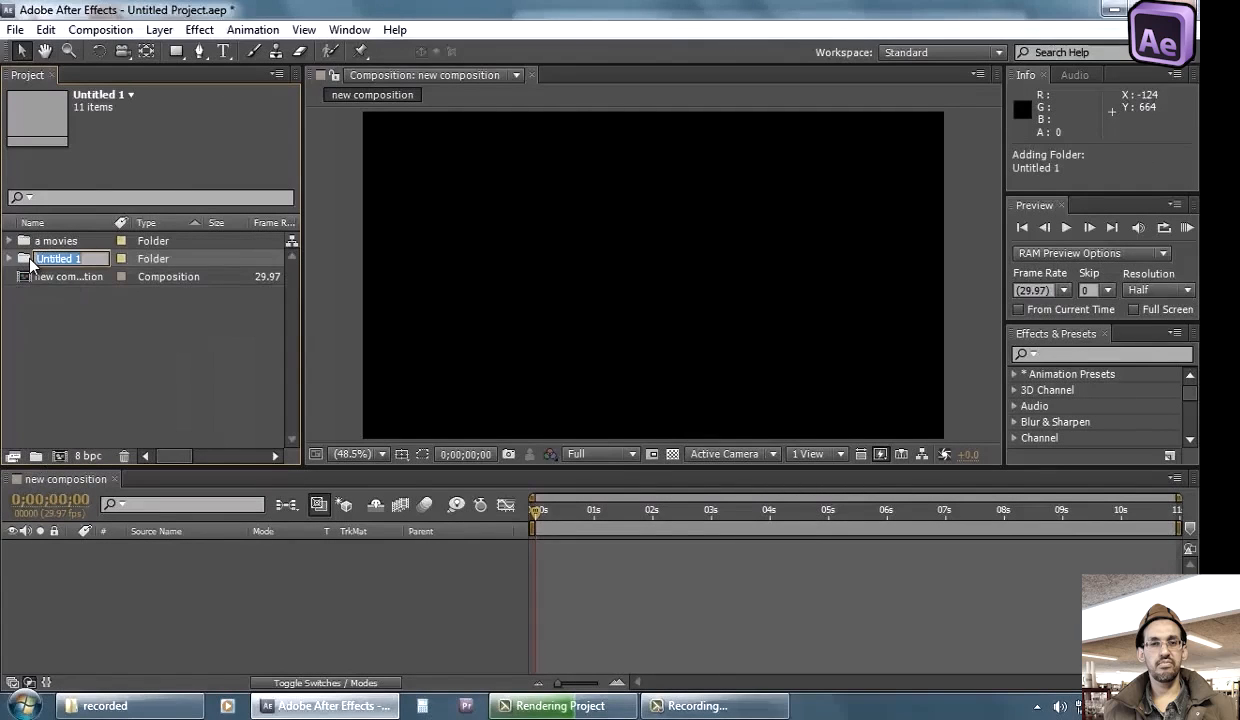
text(images)
click(64, 361)
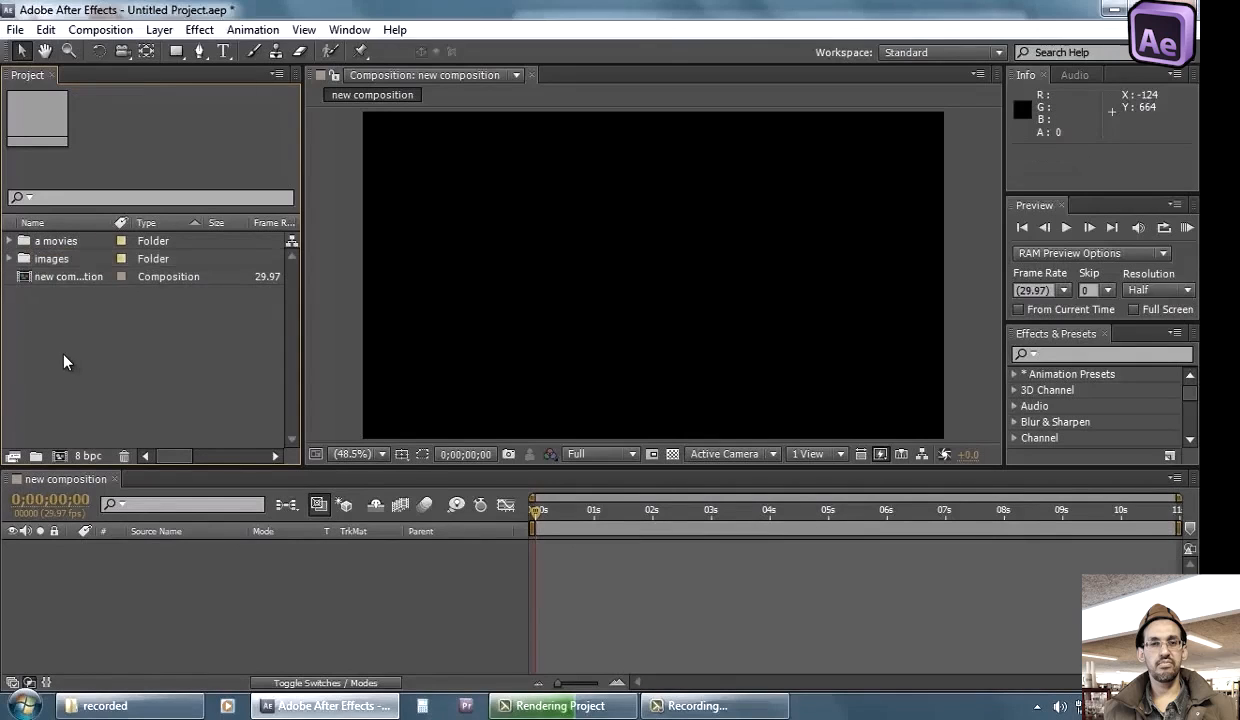
Create another composition with the default settings and group both compositions in a new folder named "composition"
click(60, 455)
click(550, 573)
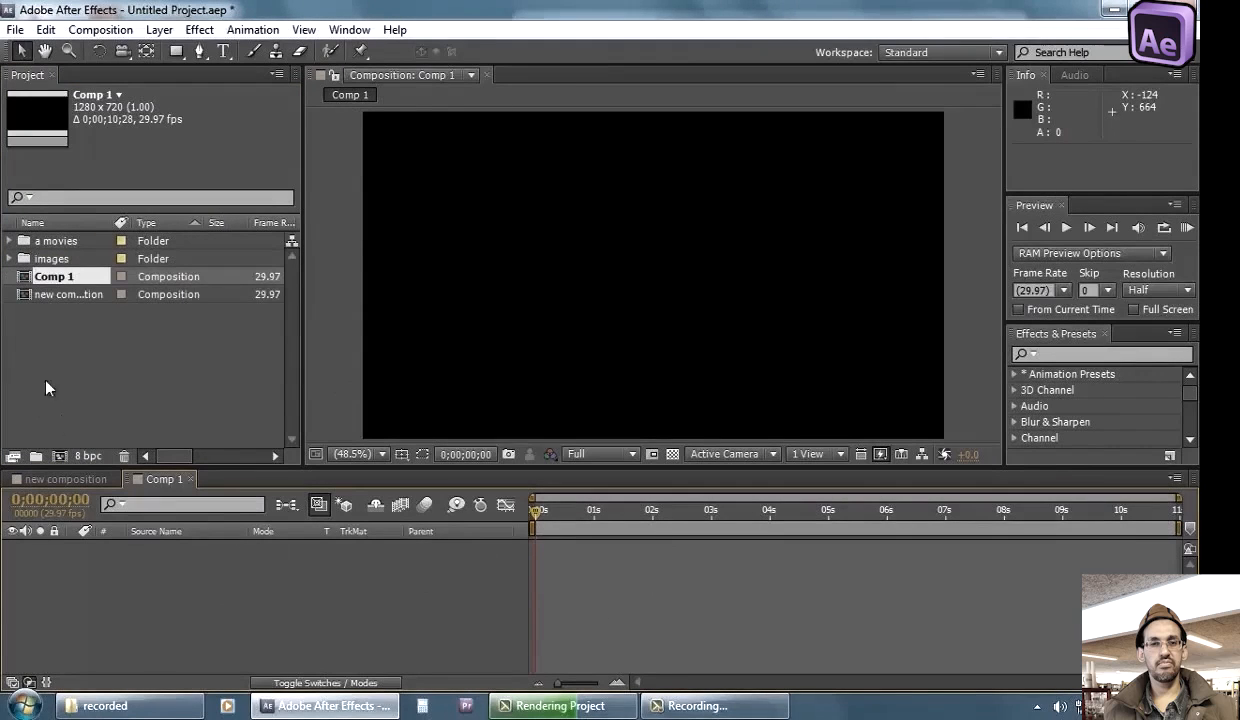
drag(60, 335, 36, 457)
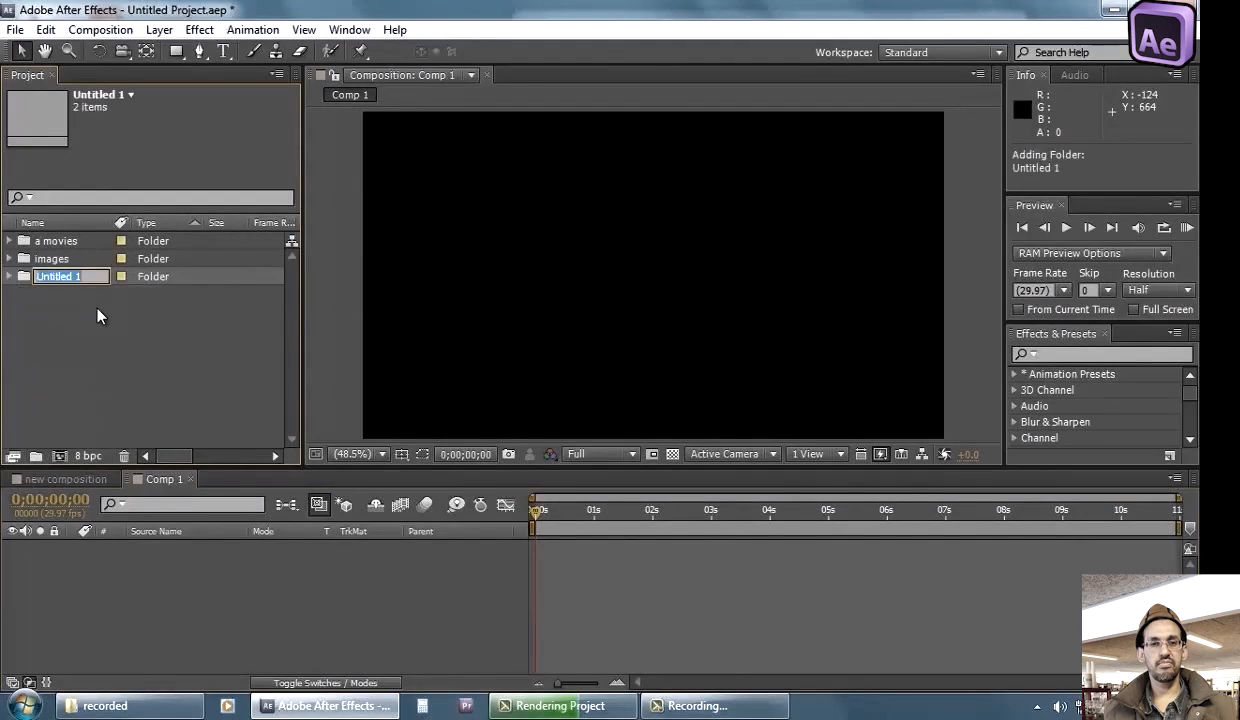
text(composition)
click(55, 395)
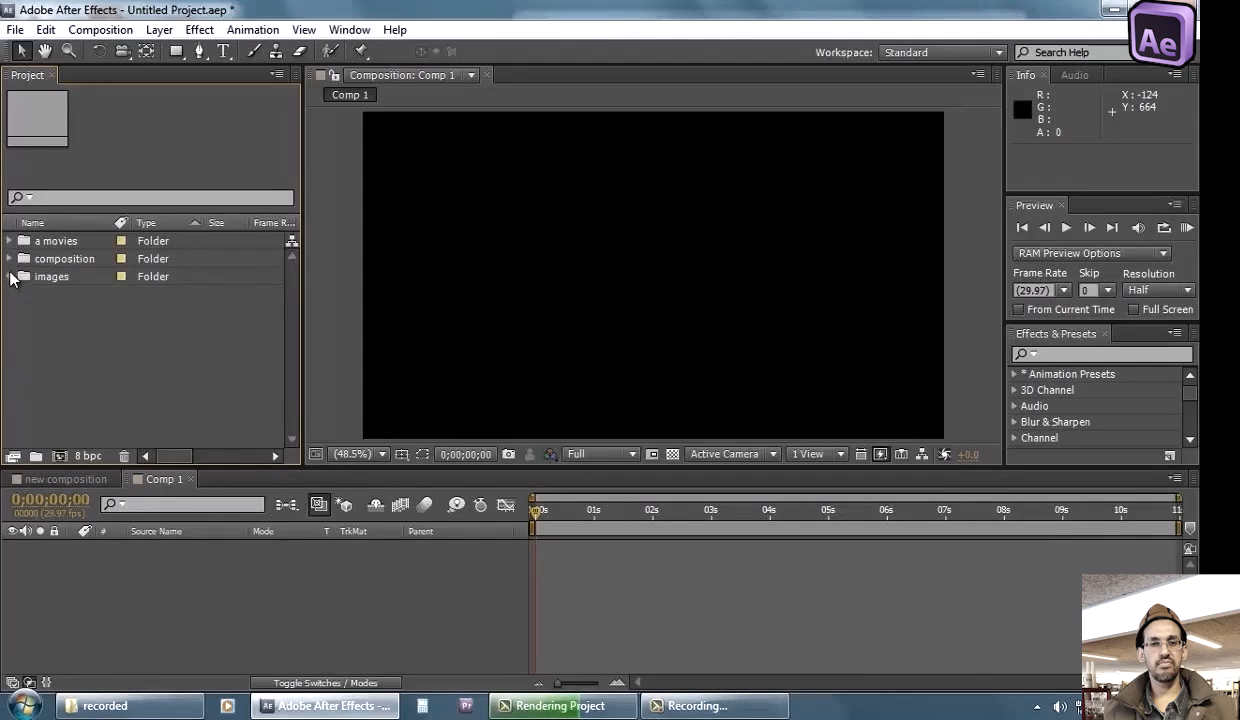
click(10, 276)
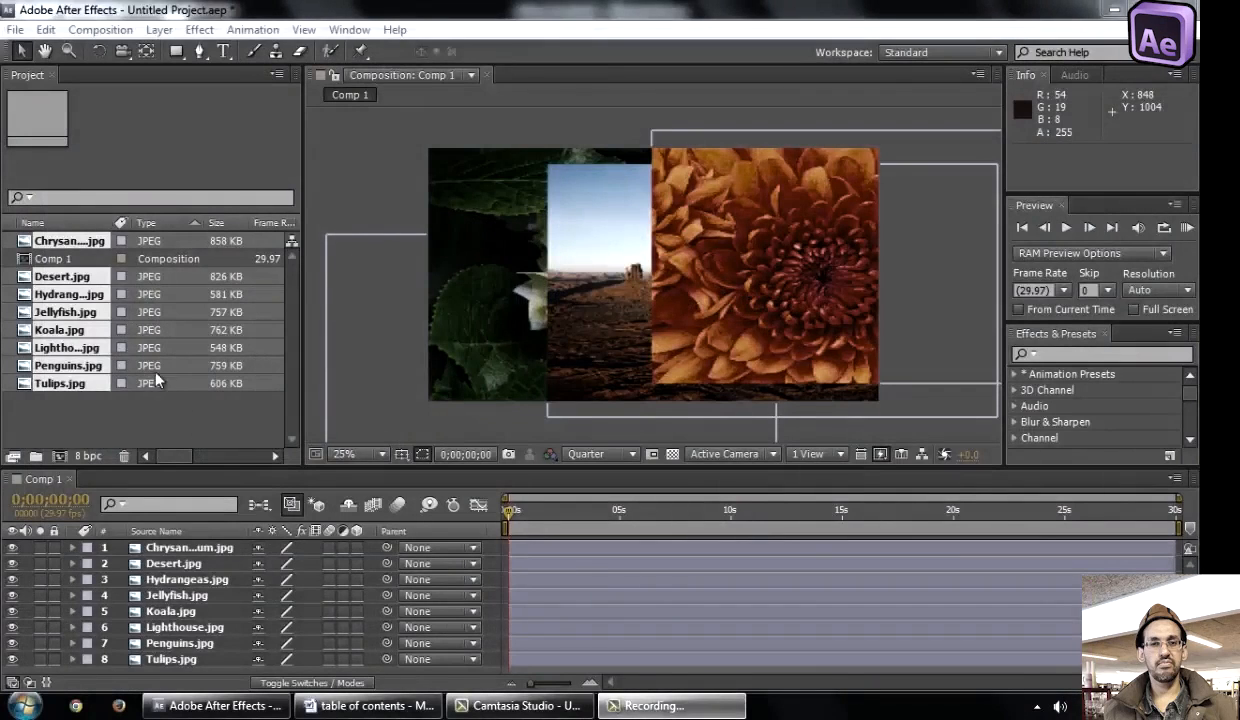
Move the Chrysanthemum layer to about 1692, 636 and the Desert layer to about 1260, 468 in Comp 1
click(172, 410)
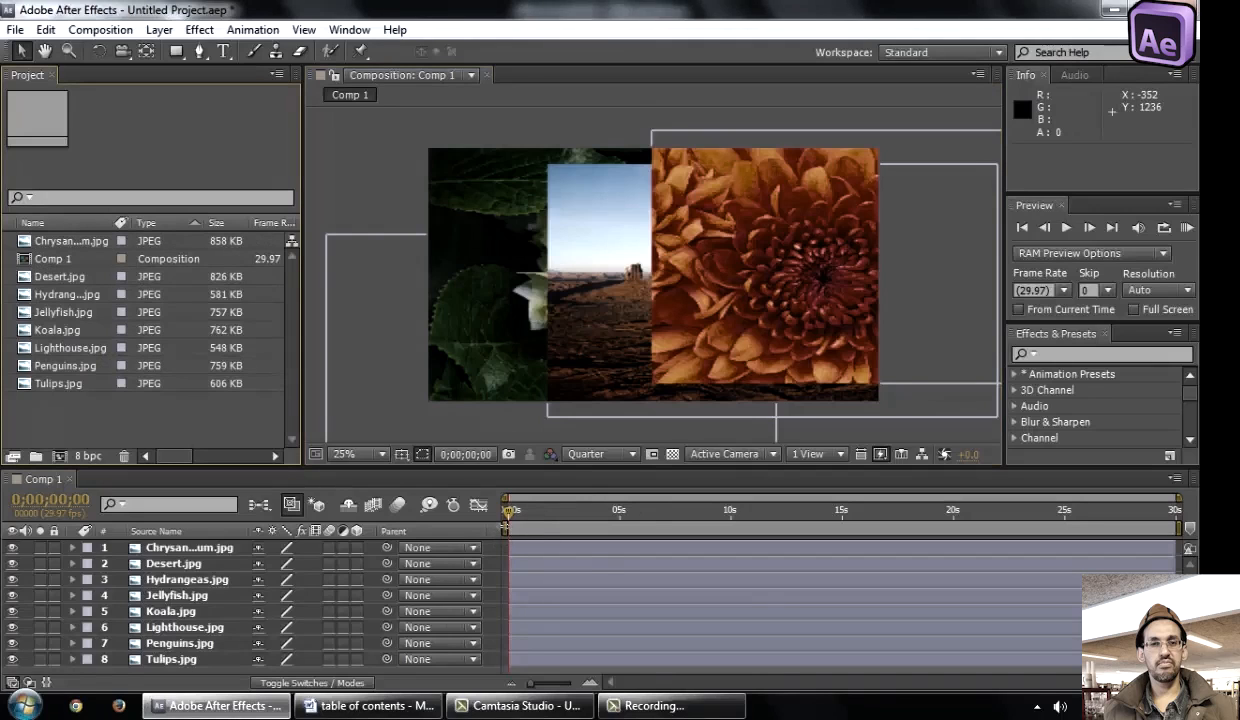
drag(742, 226, 685, 269)
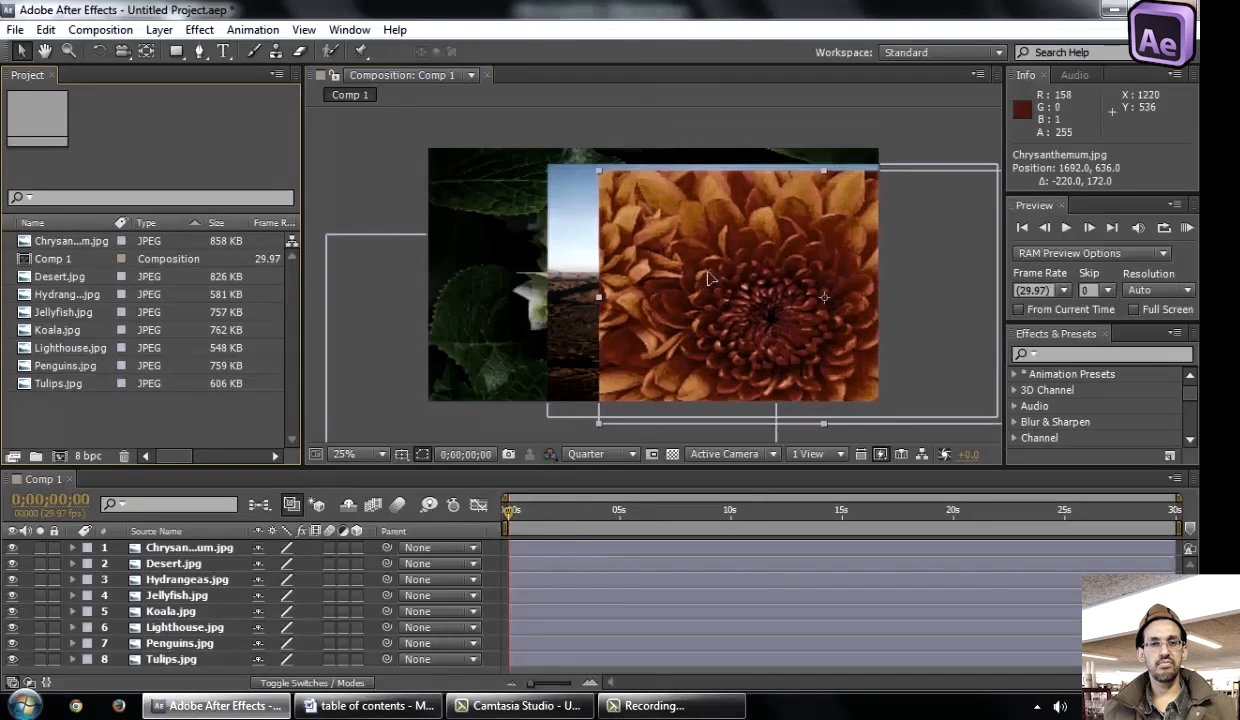
drag(559, 247, 482, 230)
drag(684, 299, 647, 337)
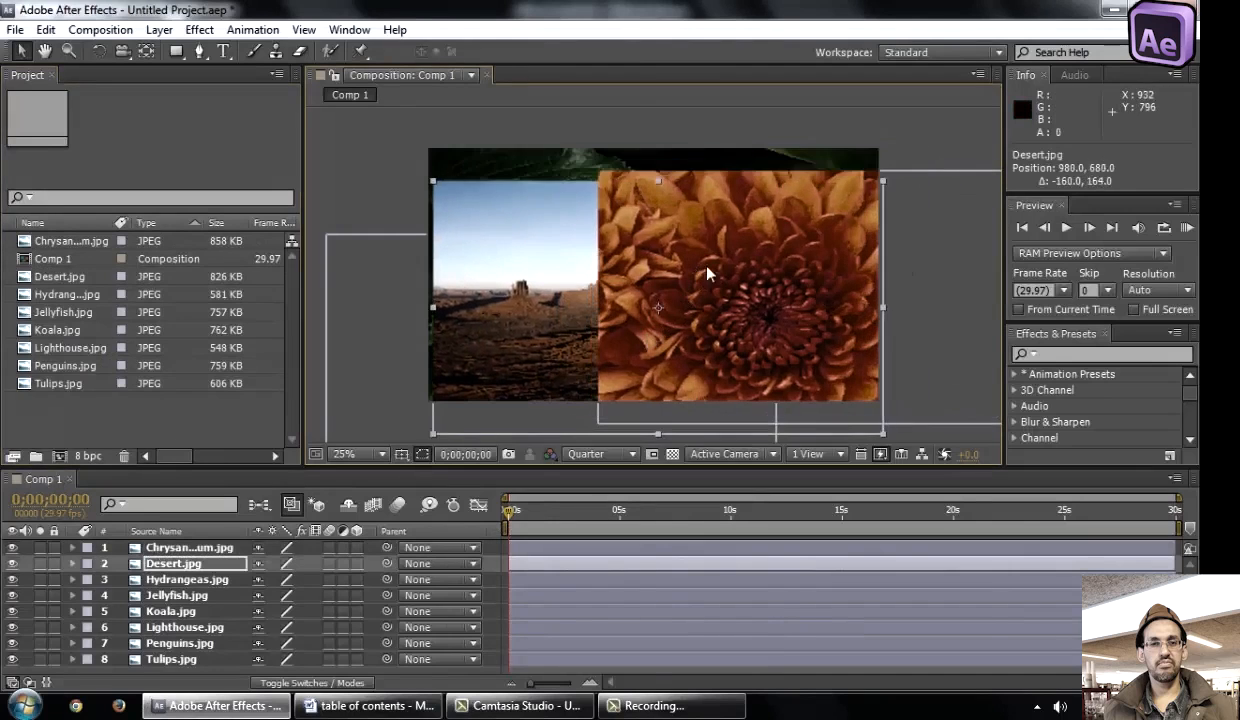
drag(722, 256, 788, 206)
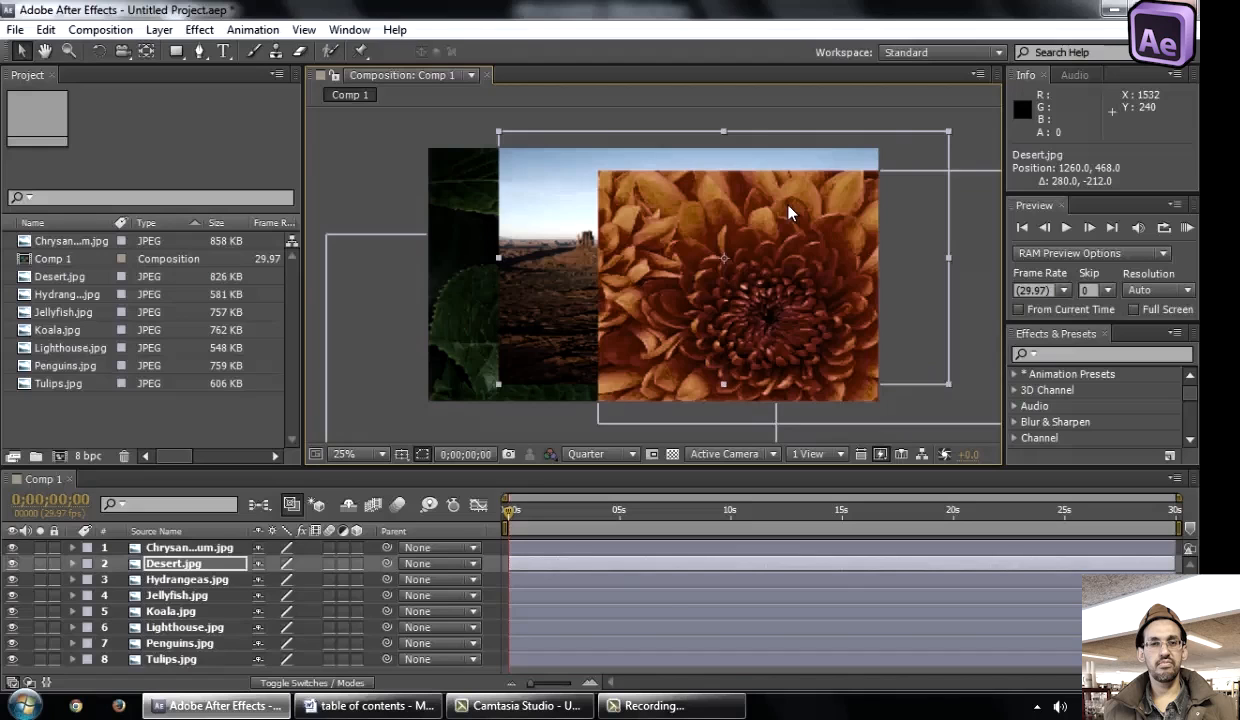
Save the project to the Desktop under the name "new project"
click(12, 29)
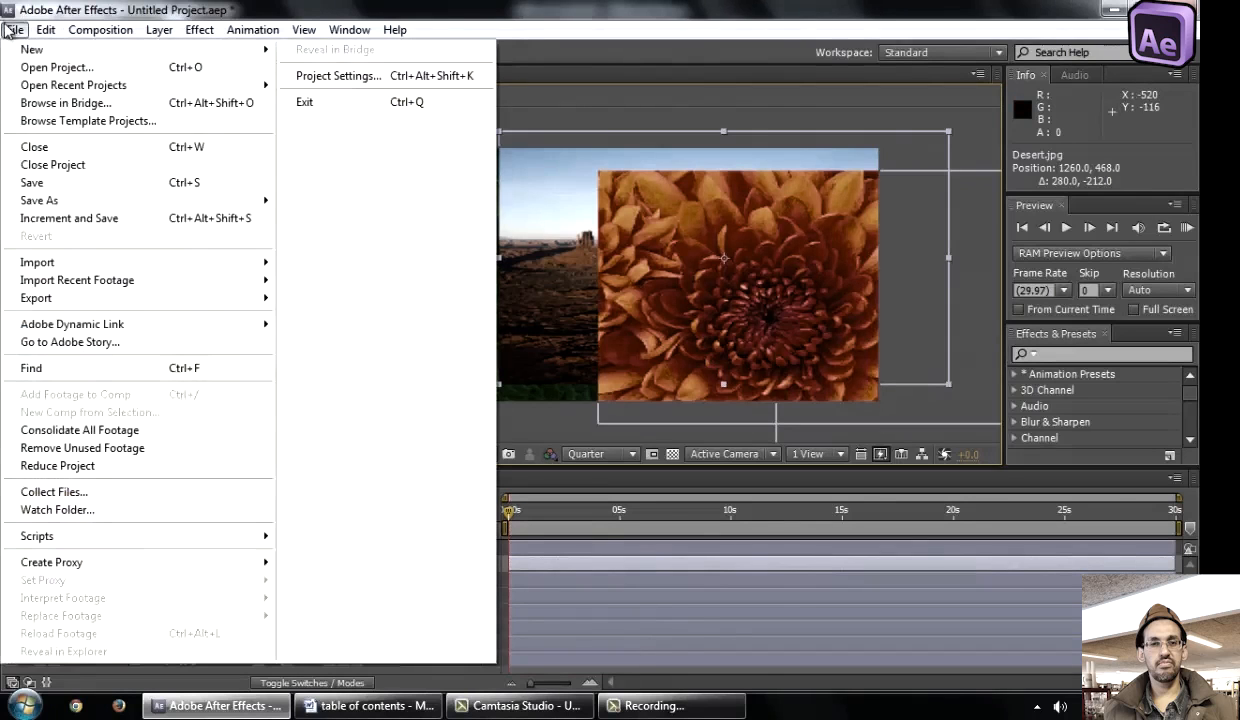
click(77, 185)
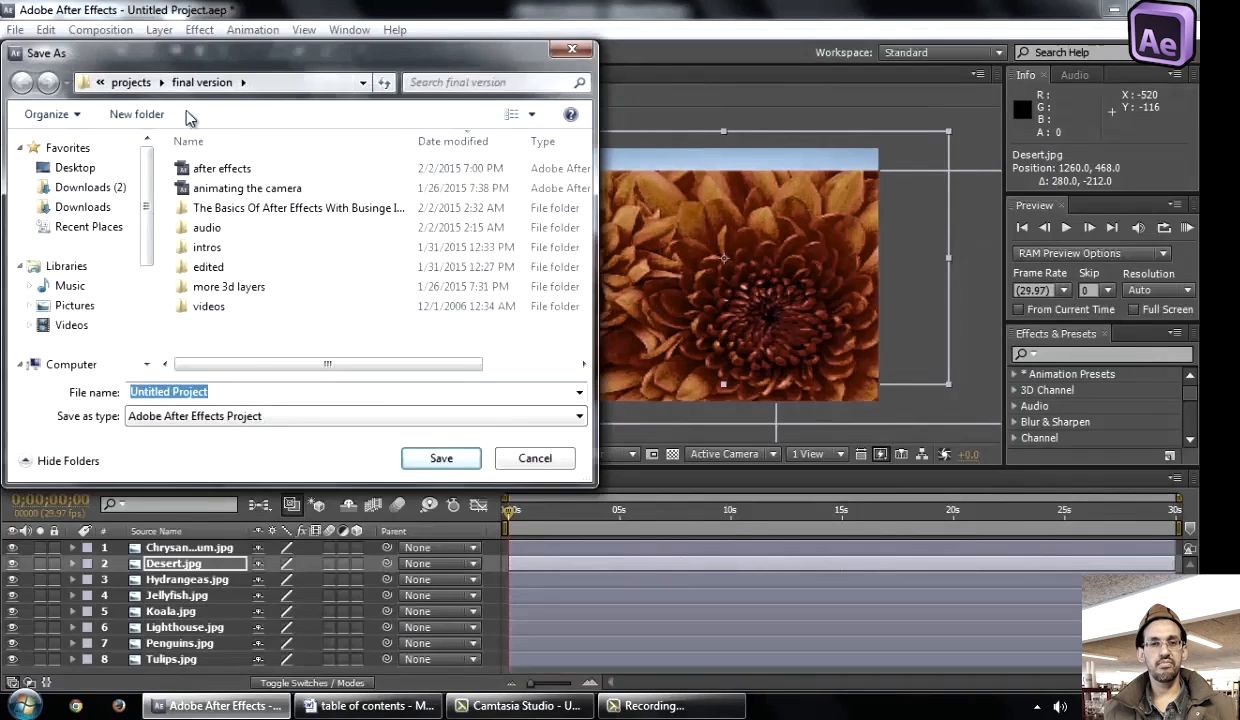
click(78, 170)
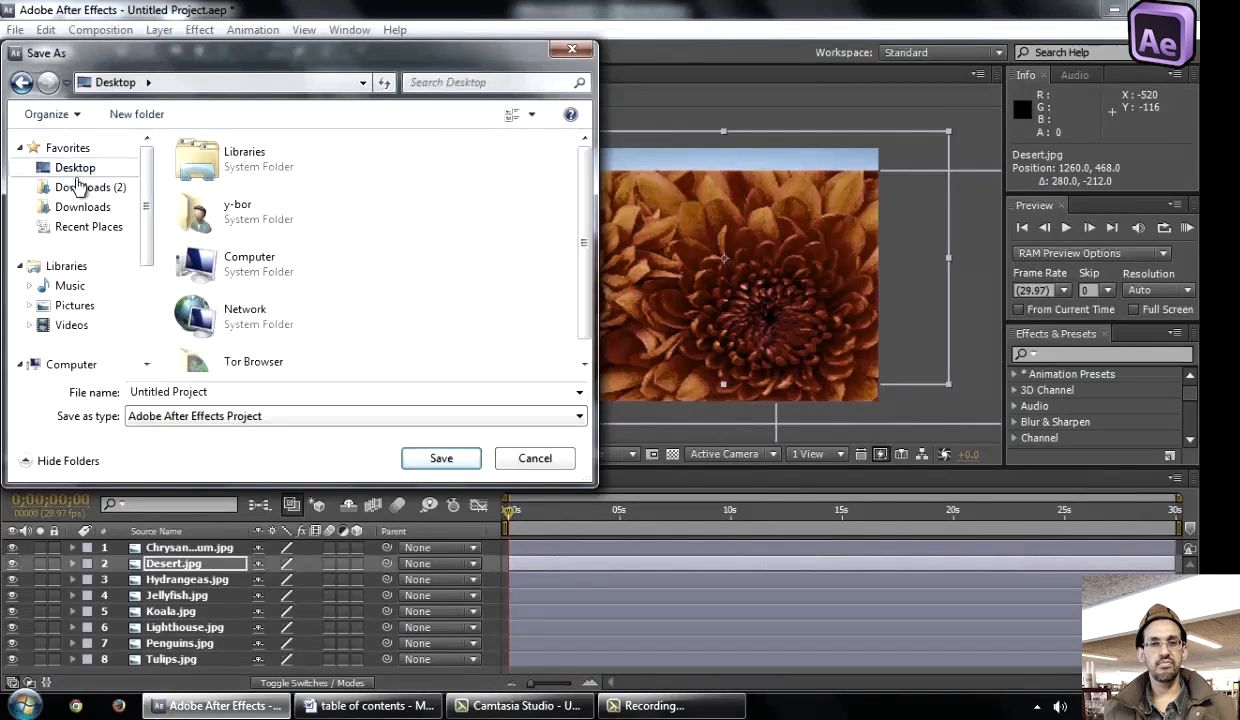
click(267, 392)
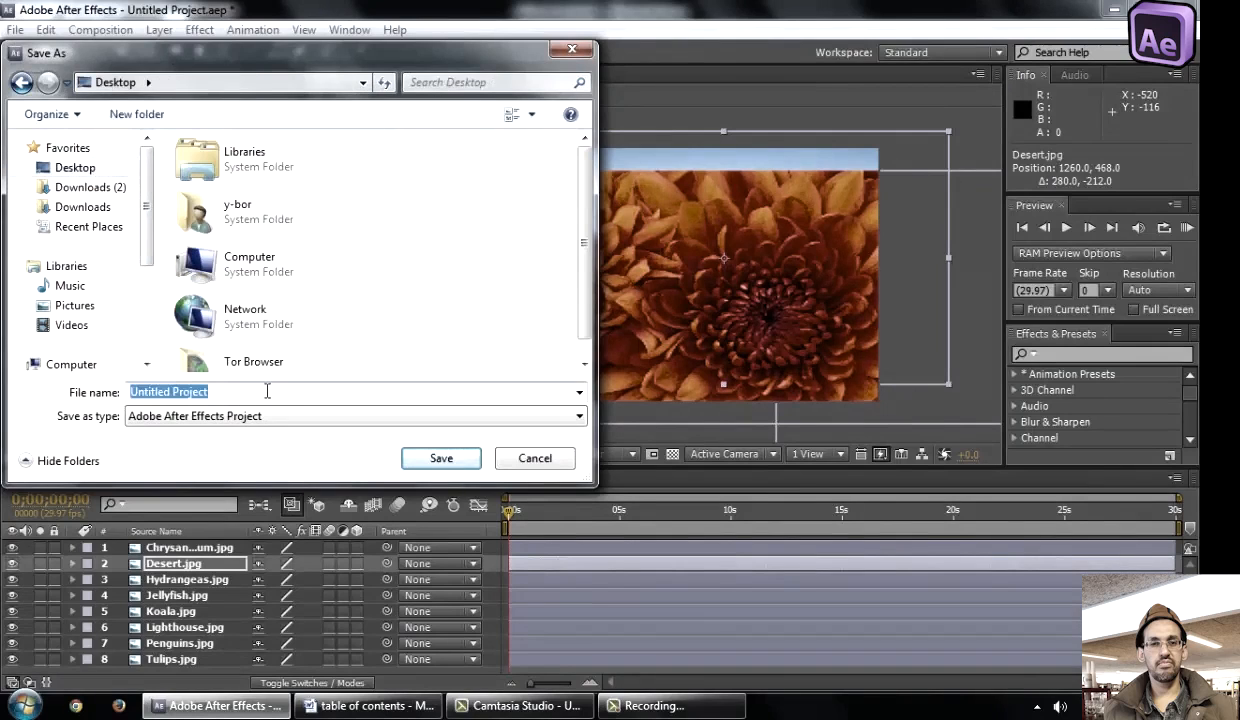
text(new )
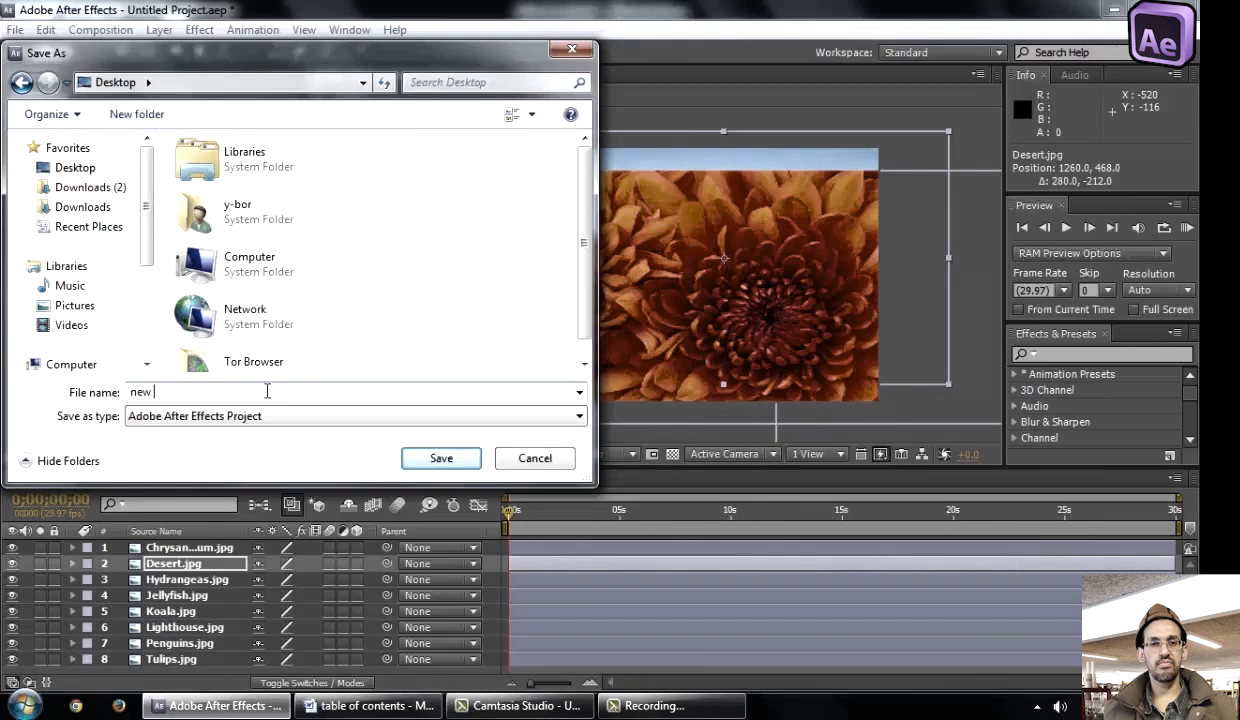
text(project)
key(Return)
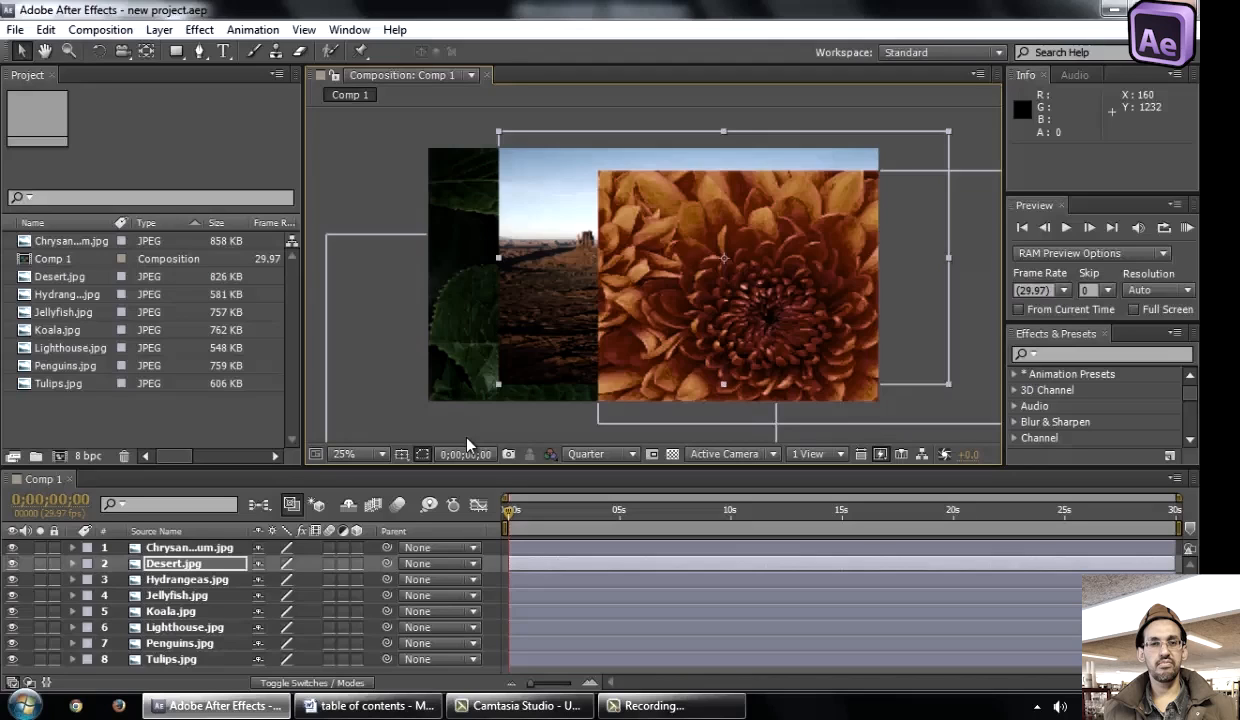
Save a copy of the project to the Desktop under the name "new project 2"
click(15, 29)
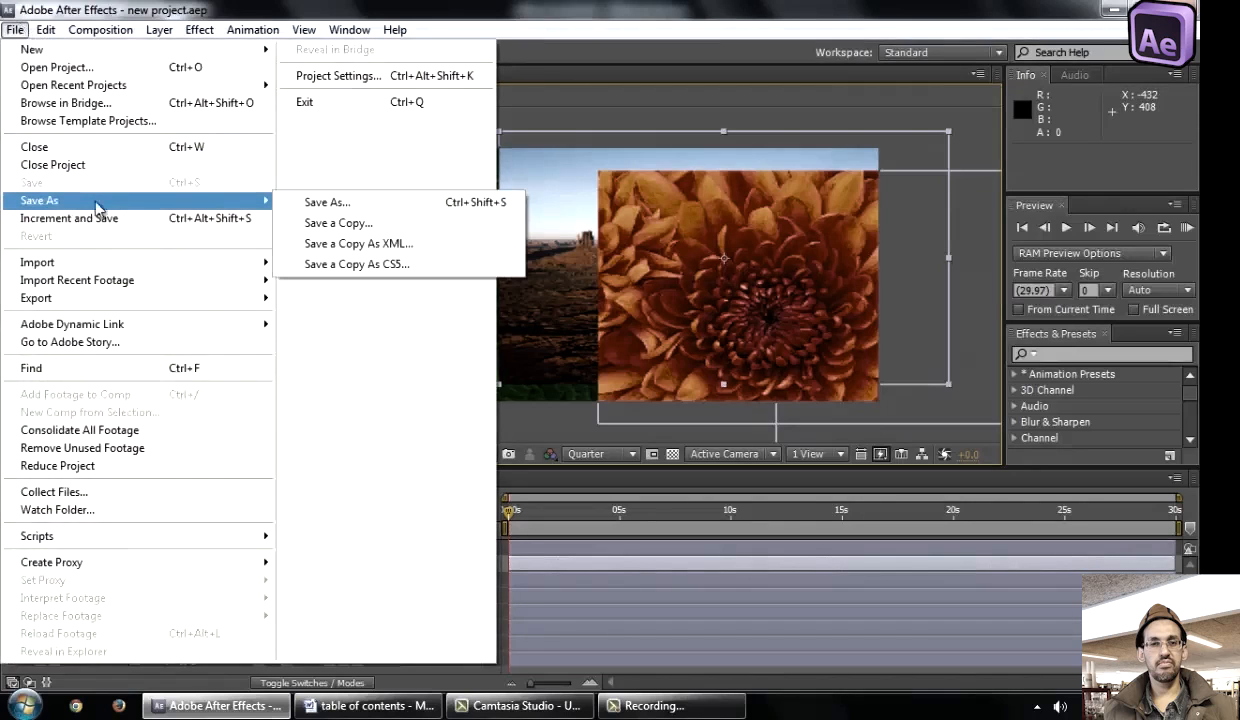
mouse_move(255, 207)
click(332, 221)
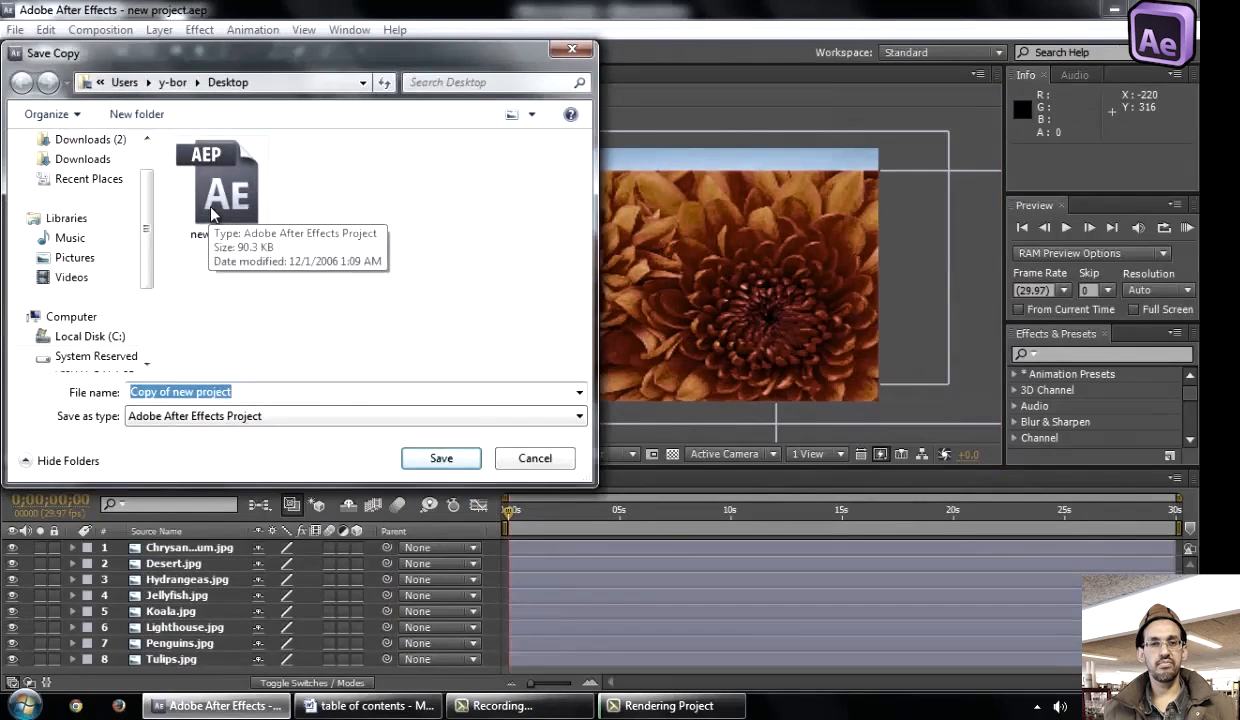
click(212, 212)
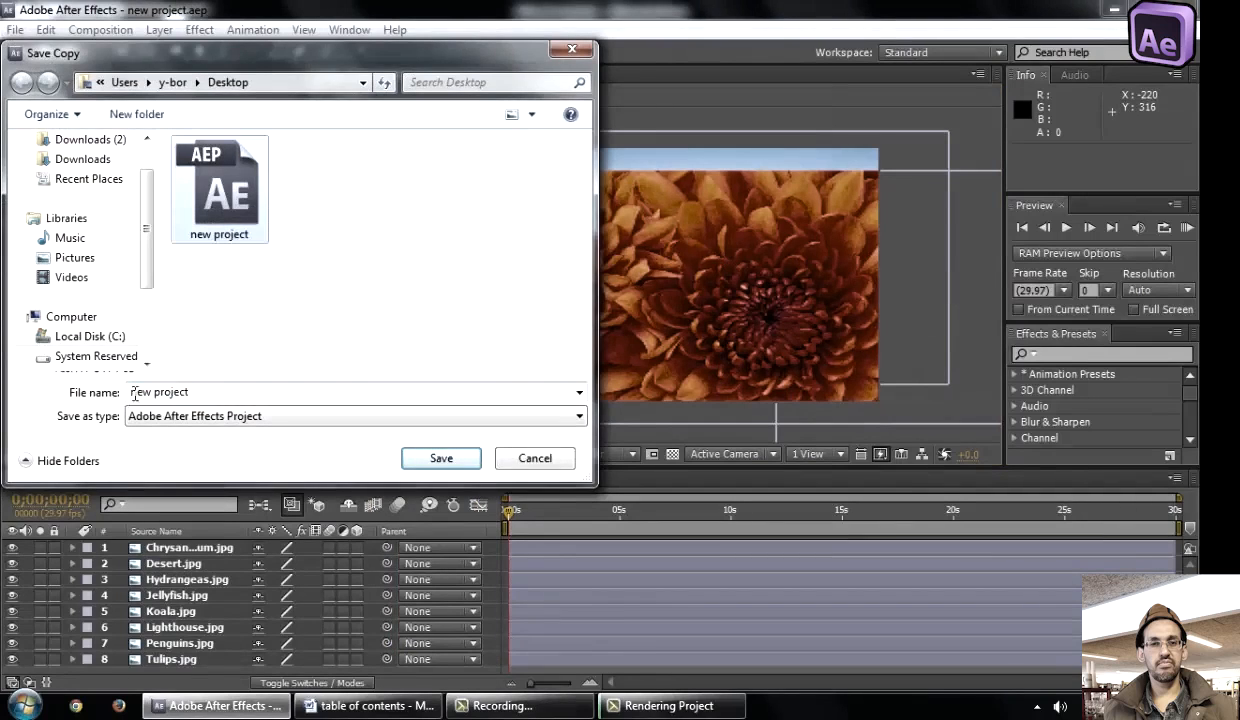
click(199, 390)
click(219, 388)
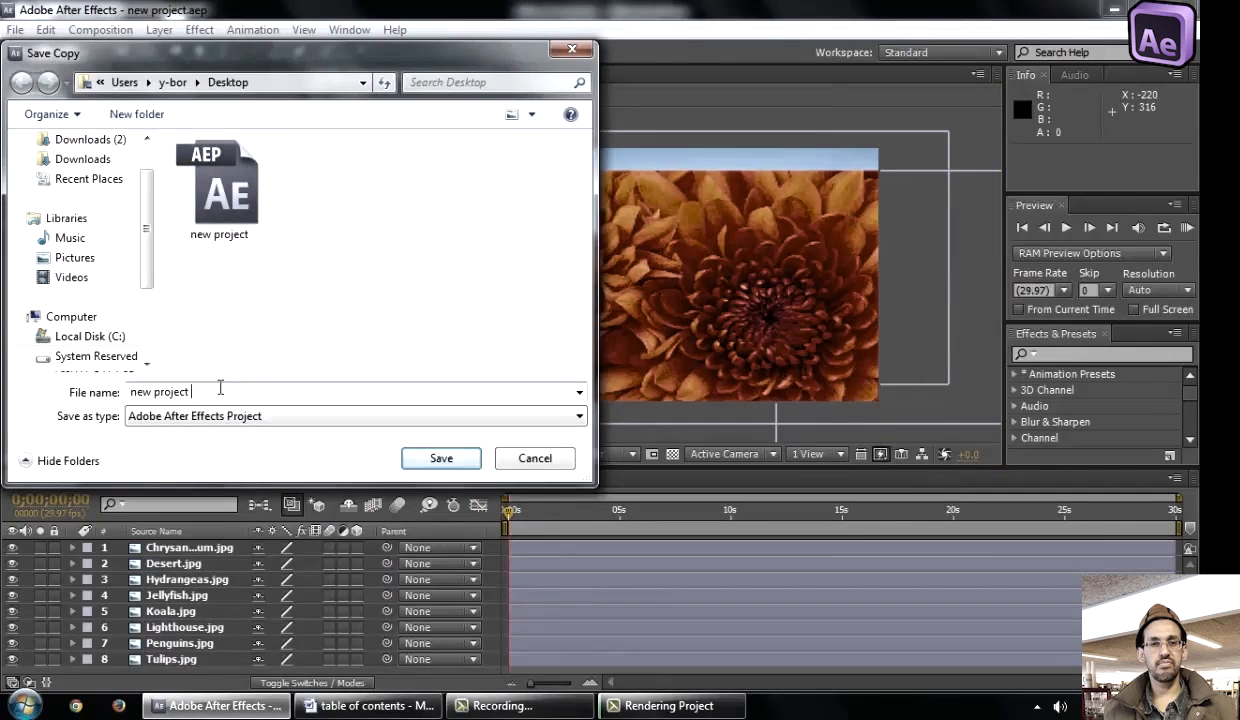
text(2)
click(441, 458)
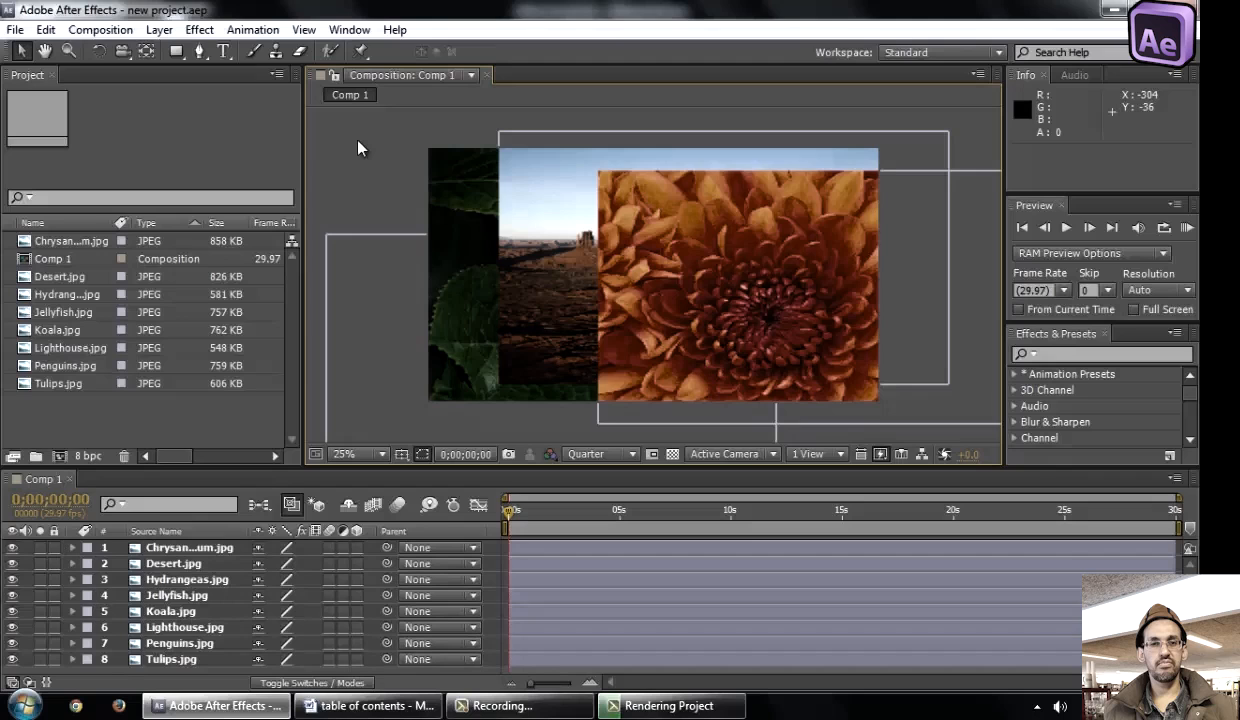
click(16, 30)
mouse_move(58, 198)
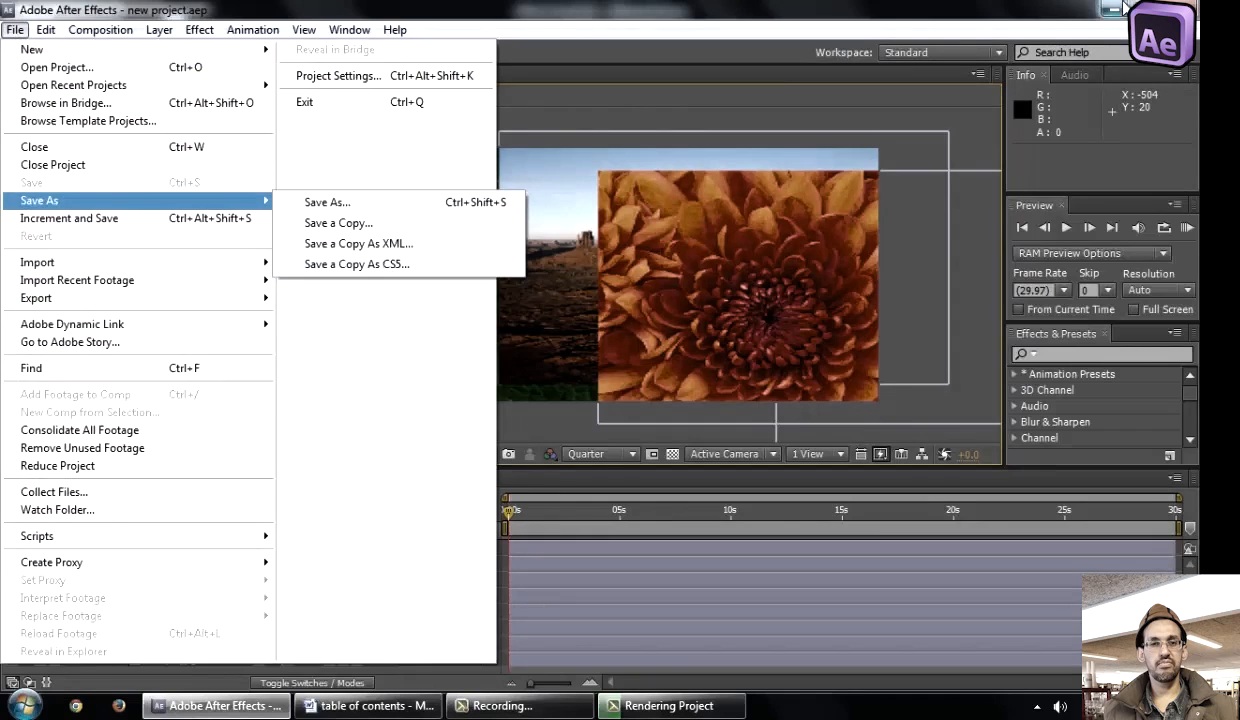
click(790, 145)
Check the installed After Effects version on the Welcome and Tip of the Day screen and close it
click(395, 29)
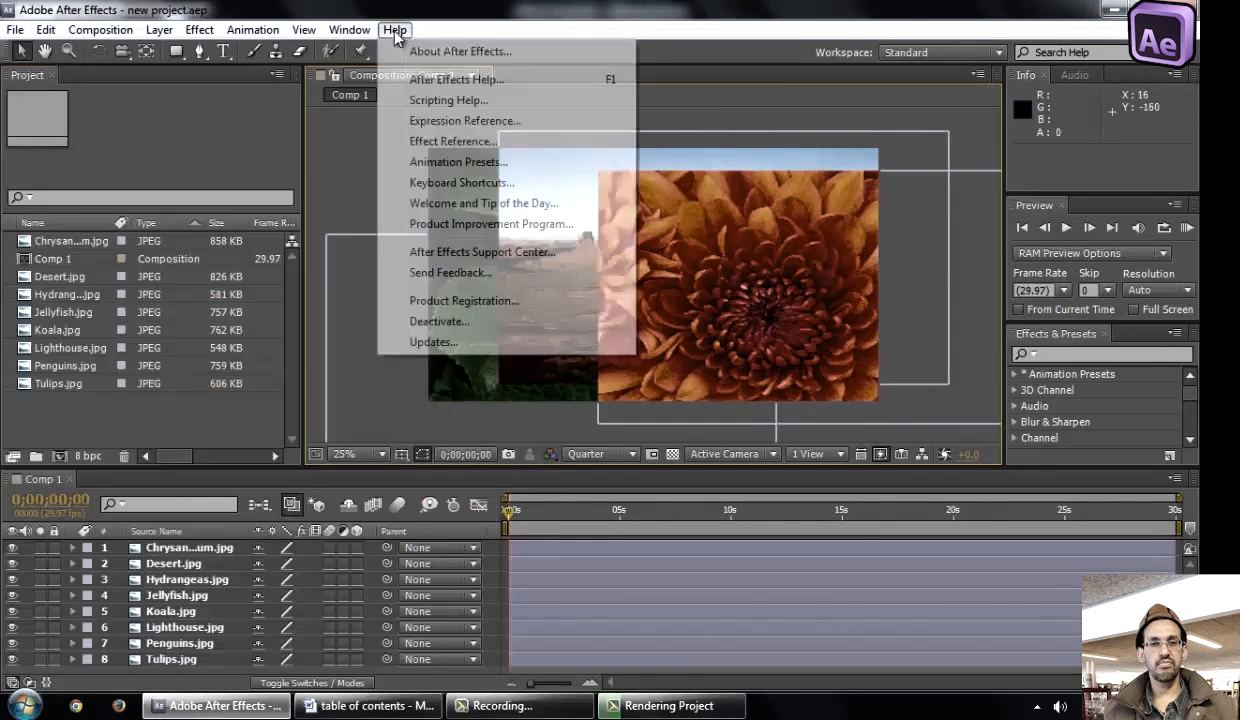
click(890, 127)
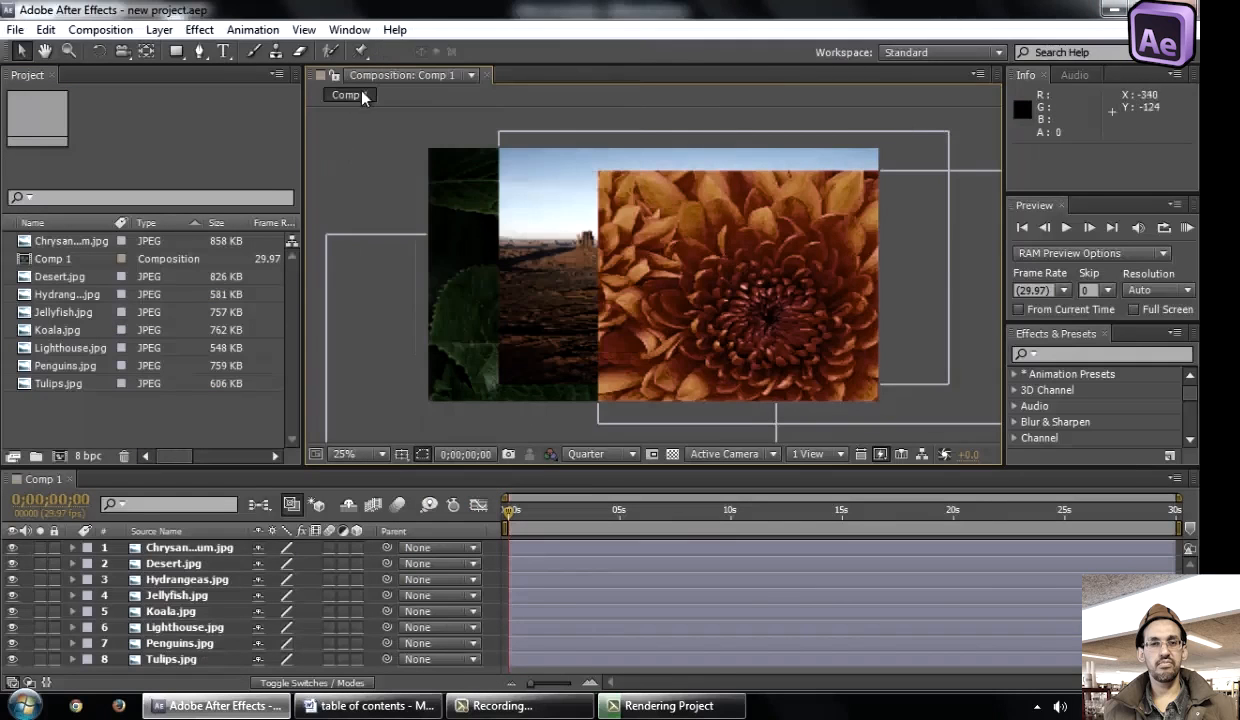
click(394, 30)
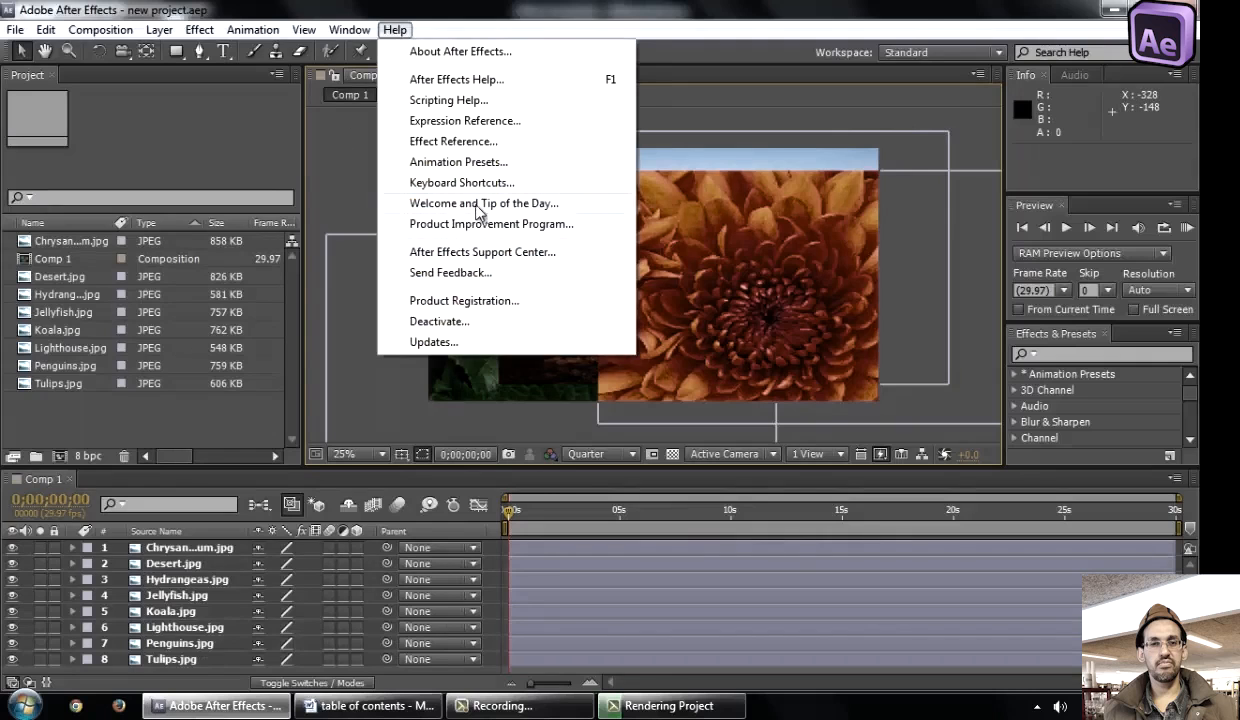
click(481, 204)
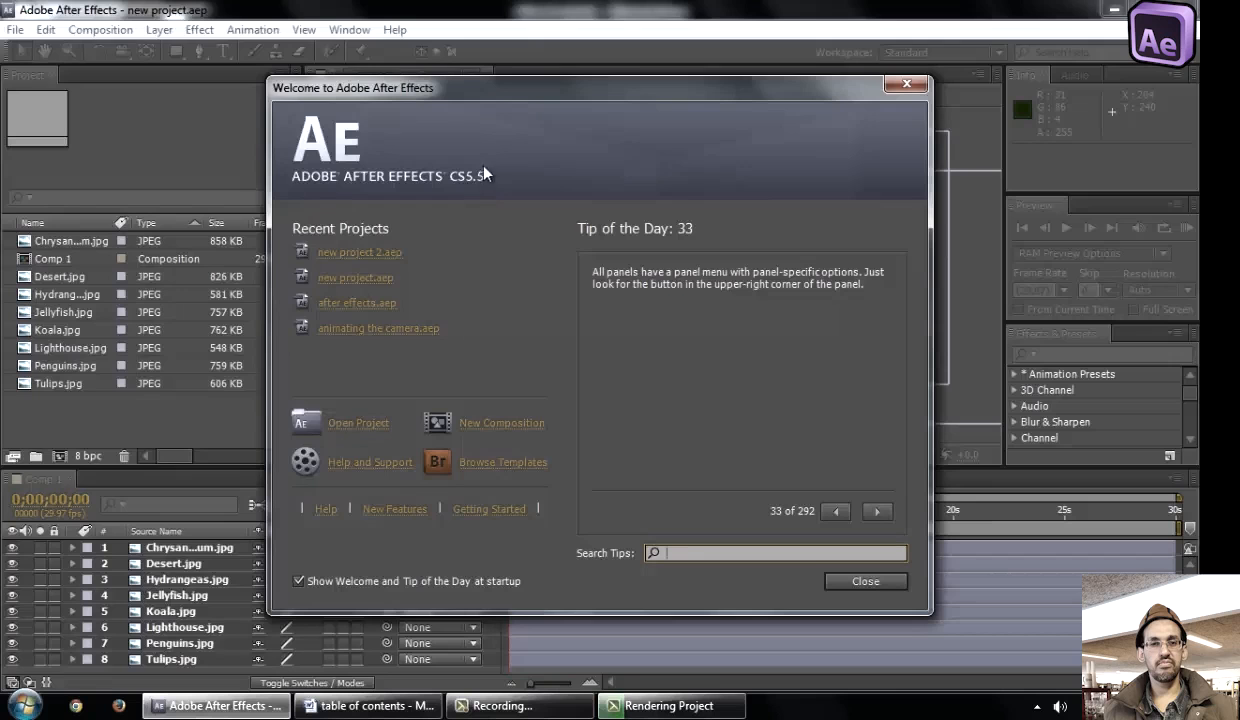
click(866, 579)
Save a CS5-compatible copy of the project to the Desktop as "Copy of new project(CS5)"
click(16, 30)
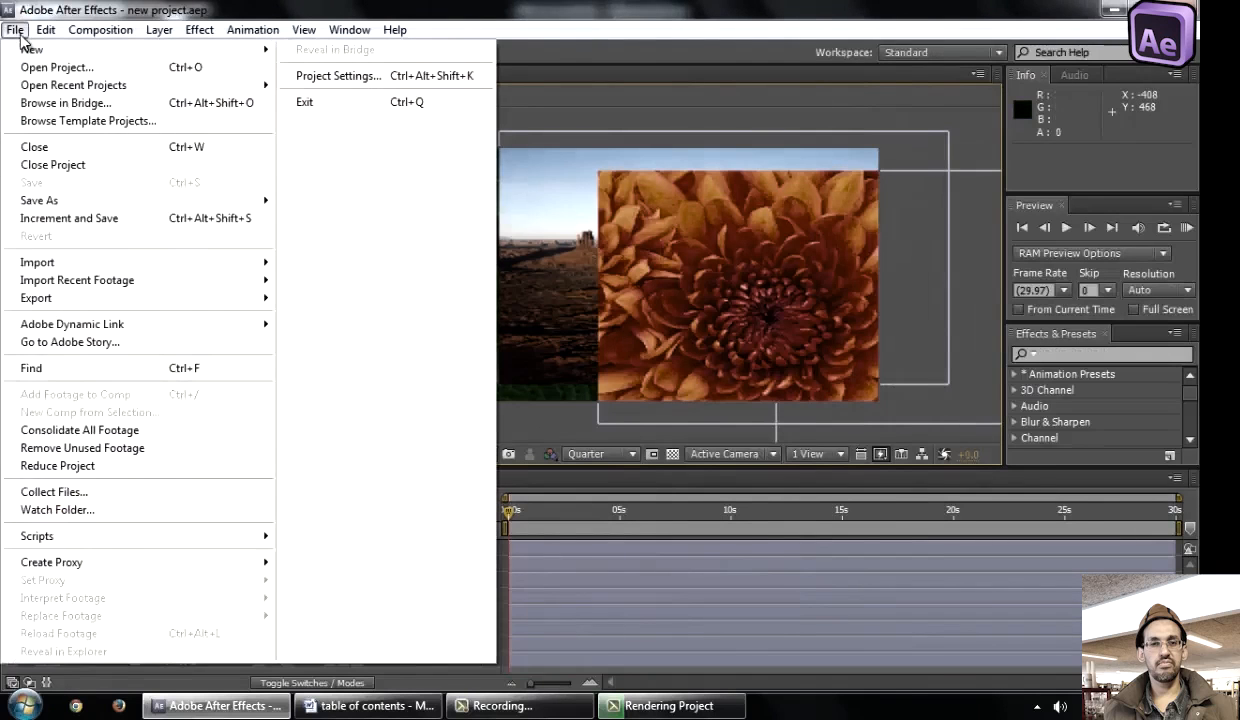
mouse_move(120, 208)
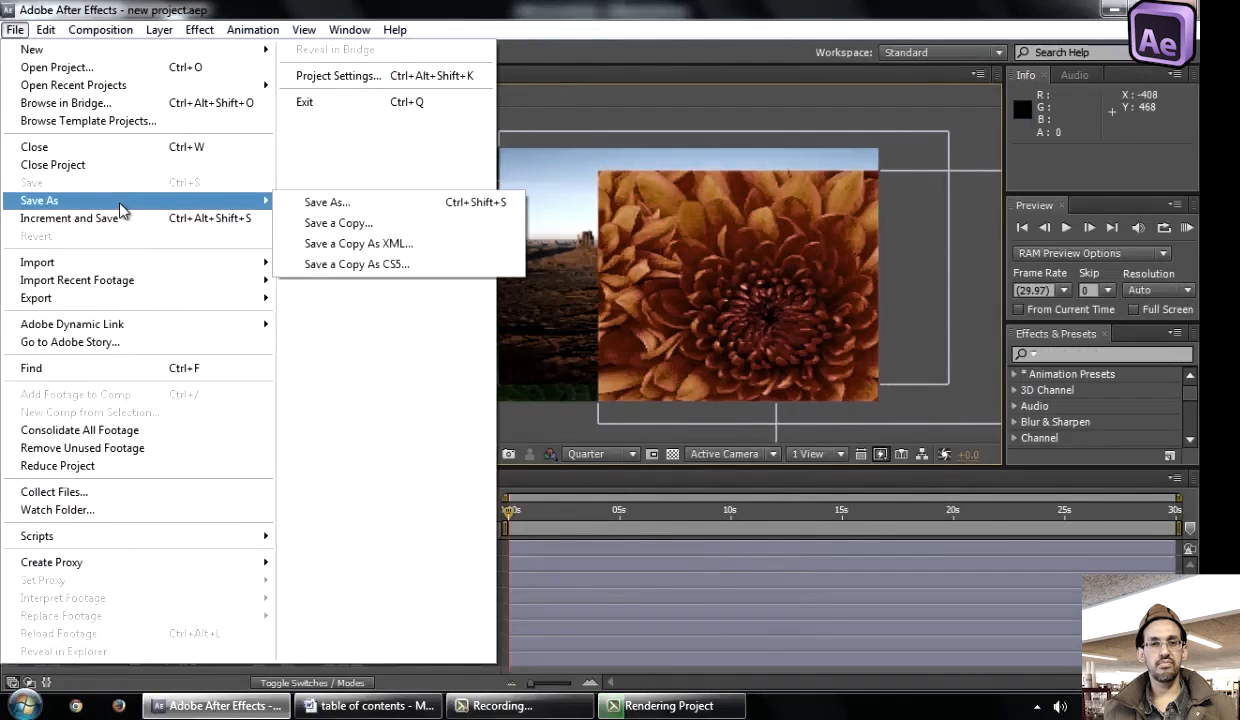
click(408, 266)
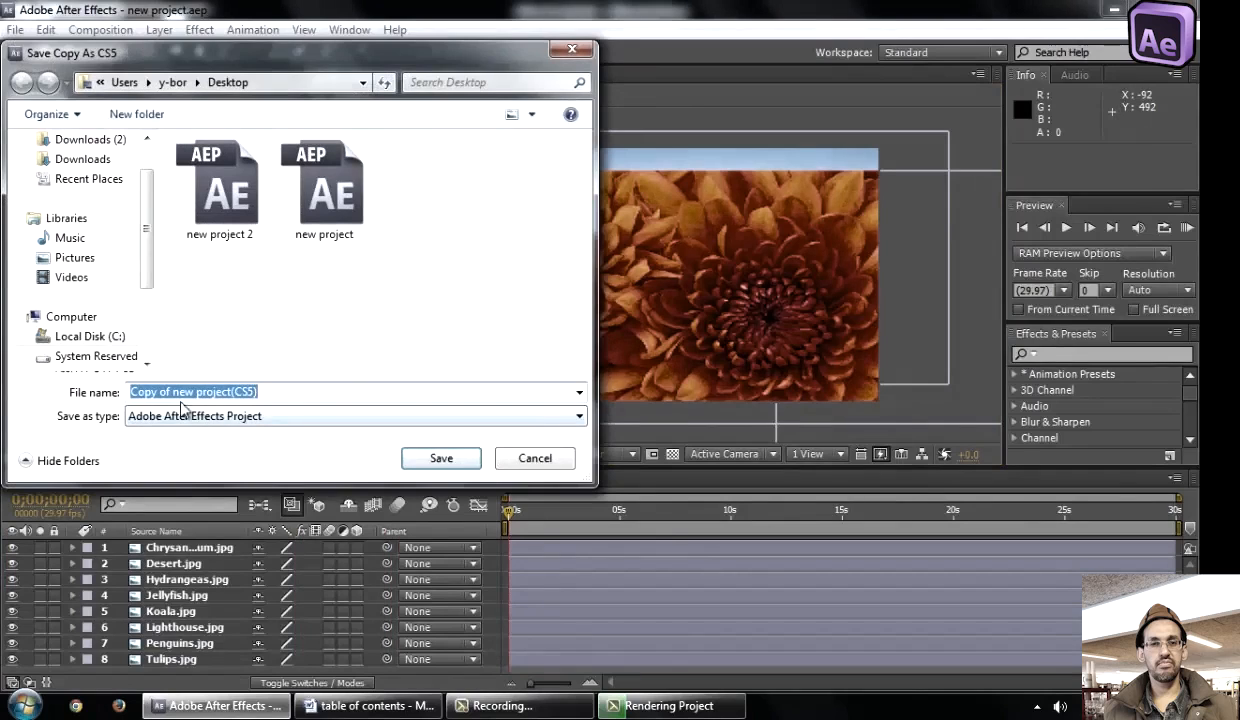
click(289, 392)
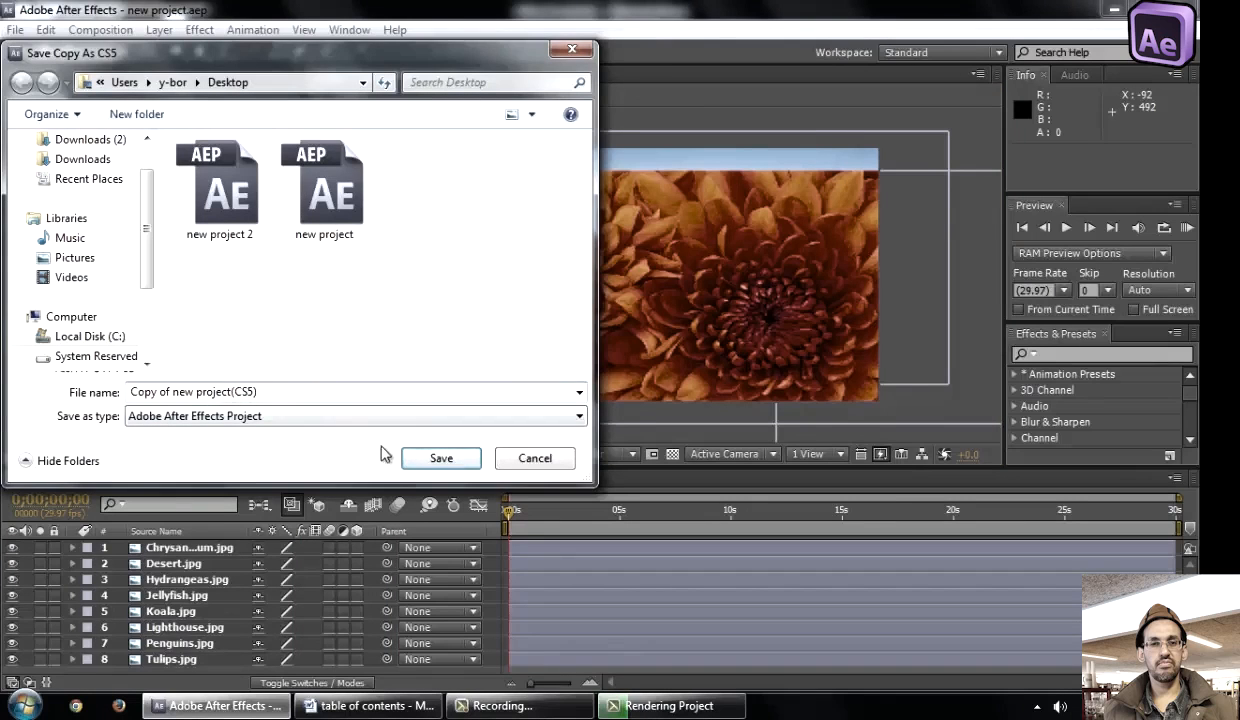
click(430, 459)
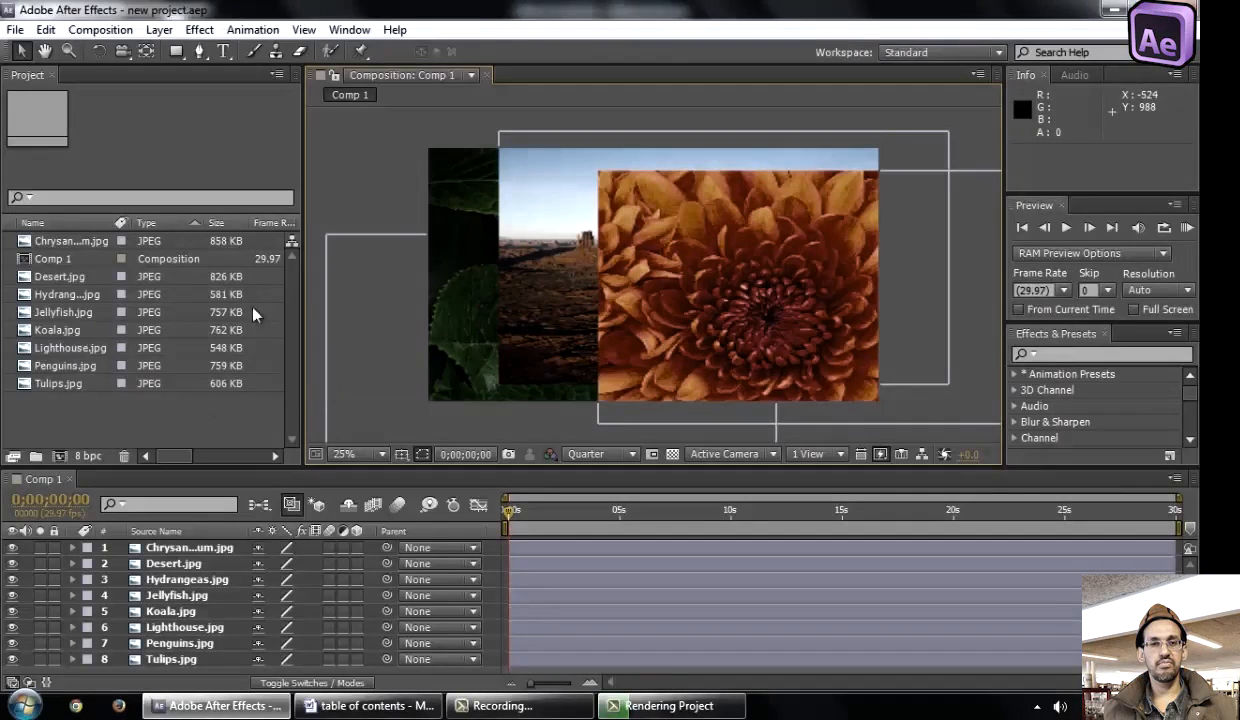
Look up the list of recently opened projects
click(15, 29)
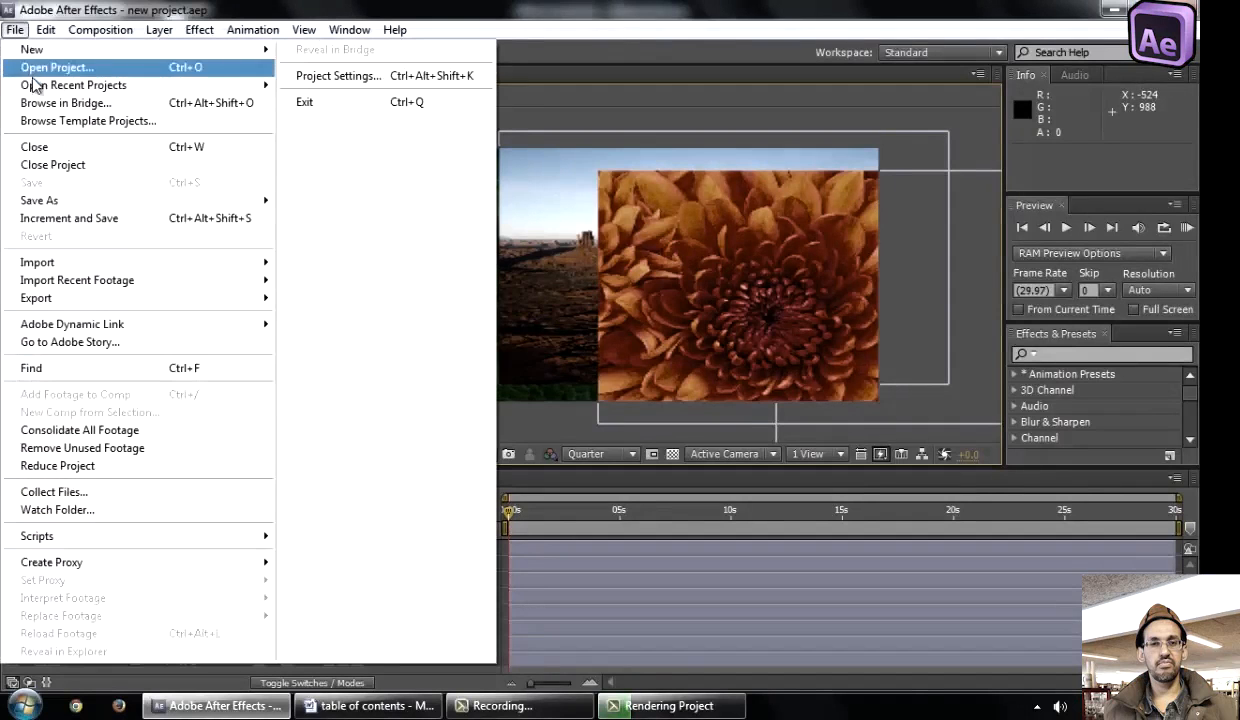
mouse_move(158, 85)
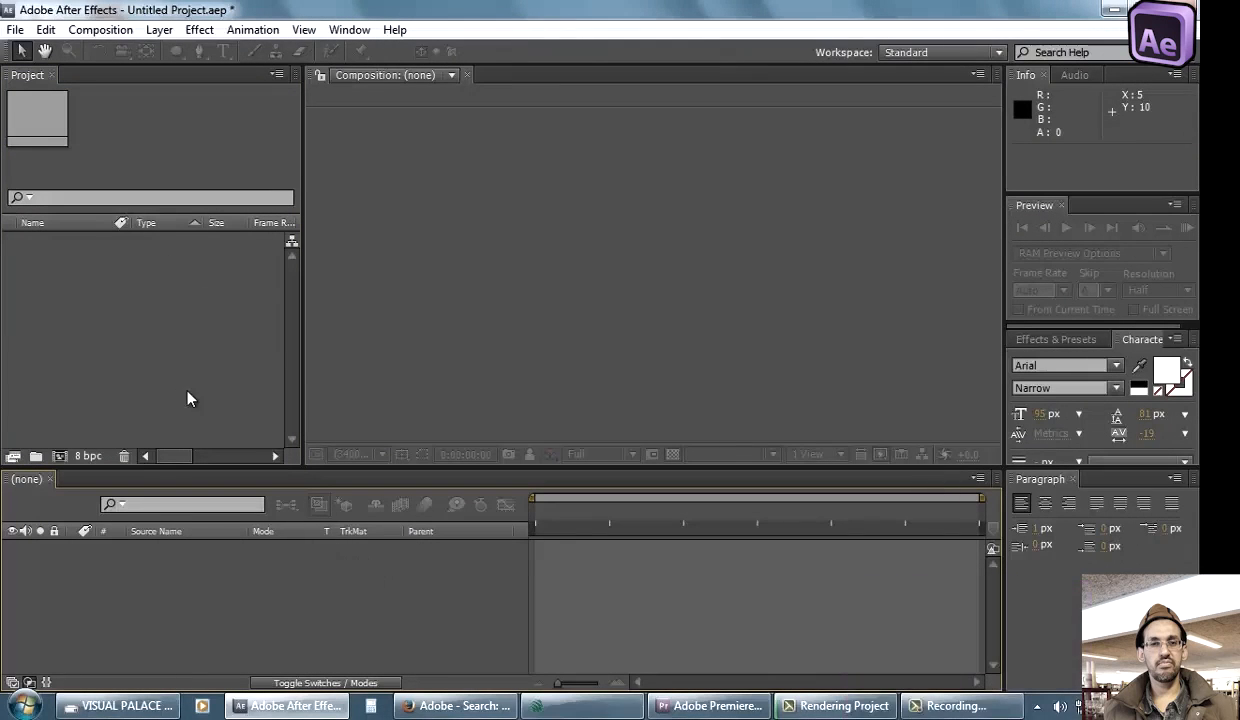
Create a new composition with the HDV/HDTV 720 29.97 preset at 1280 x 720 px
click(100, 29)
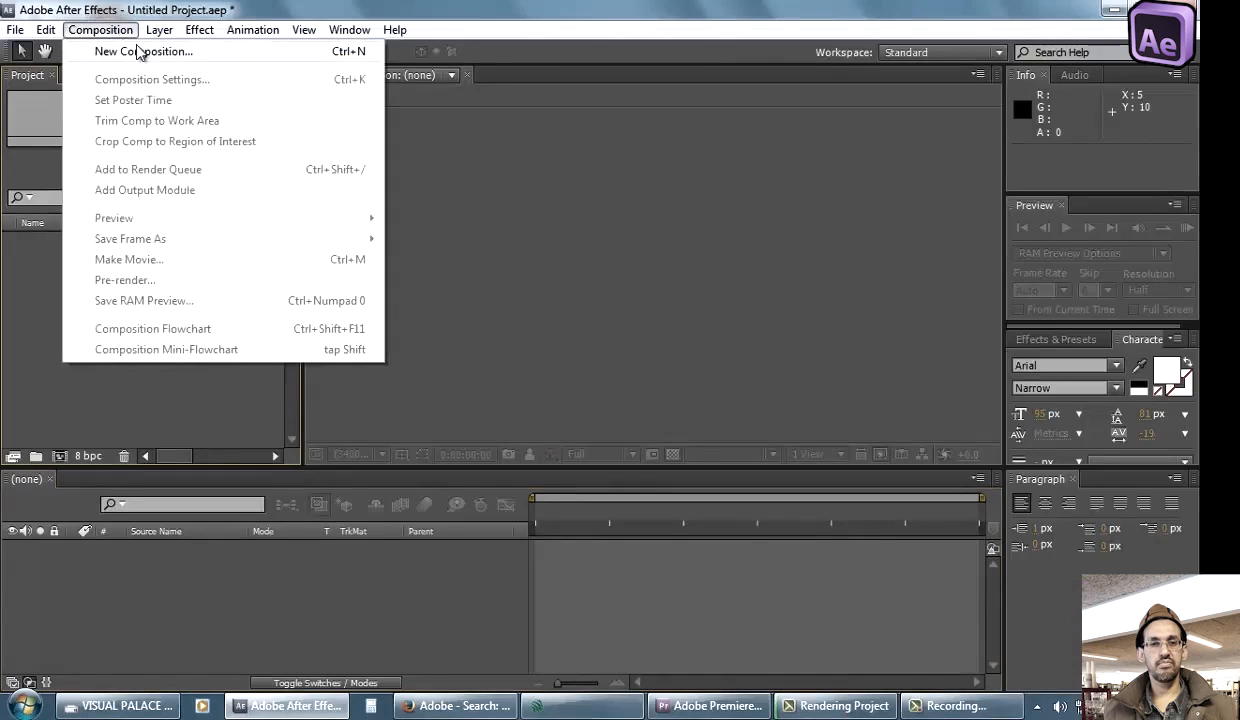
click(140, 51)
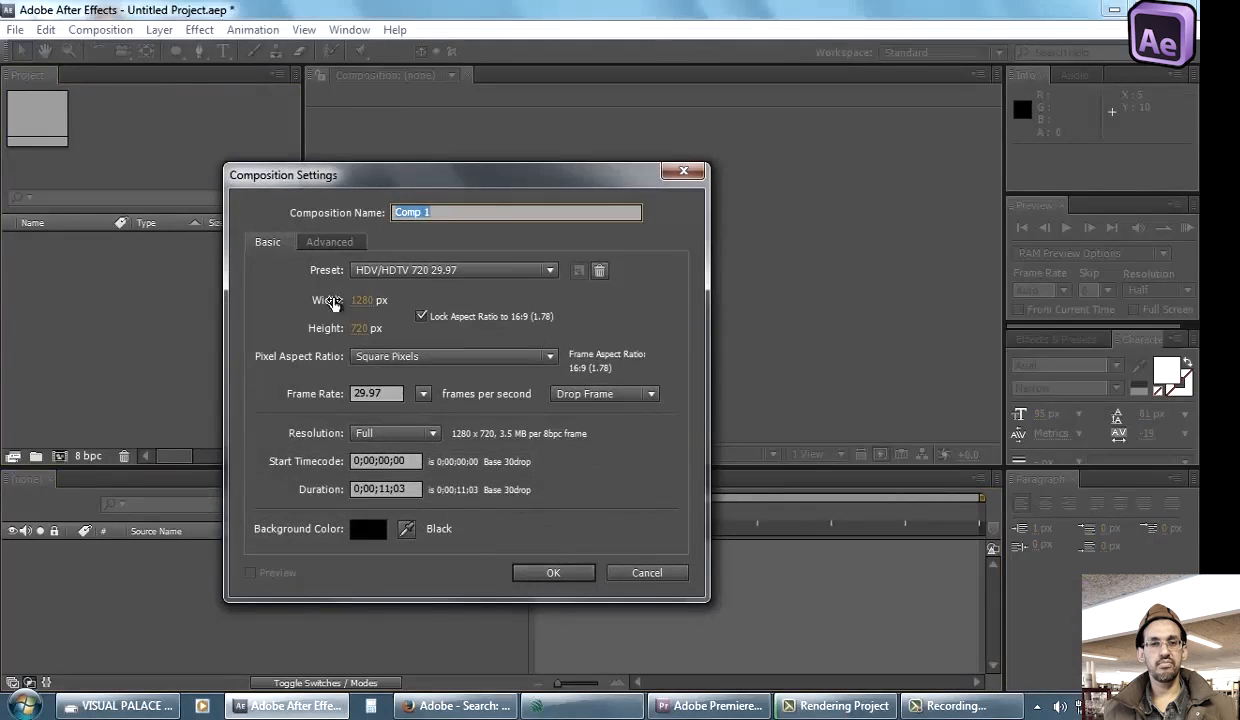
click(415, 271)
click(644, 361)
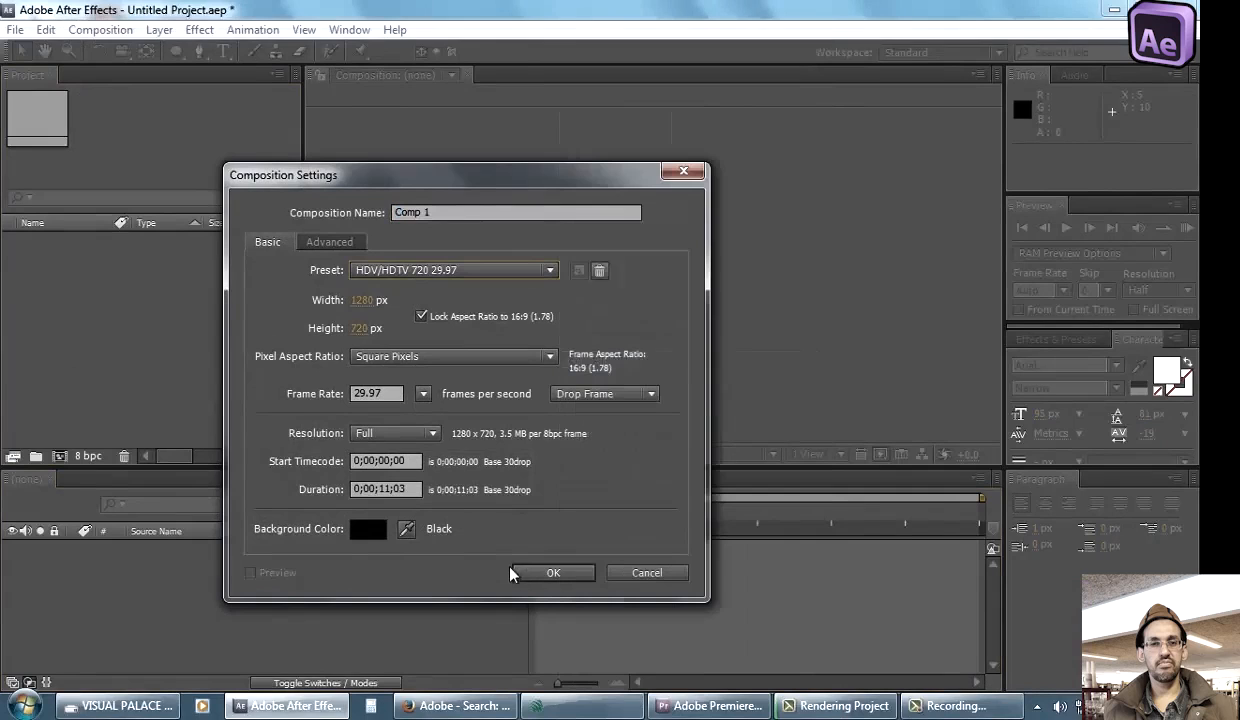
click(555, 573)
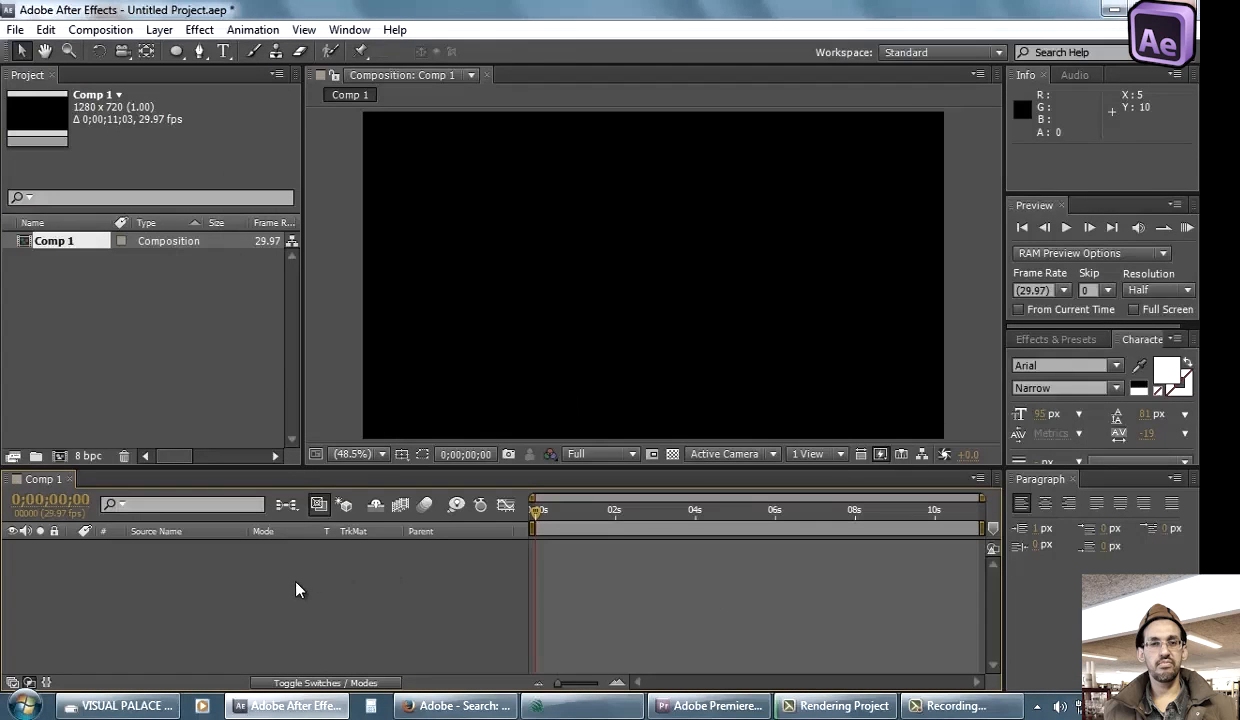
Look up which types of new layers can be added to the composition
click(159, 29)
mouse_move(467, 44)
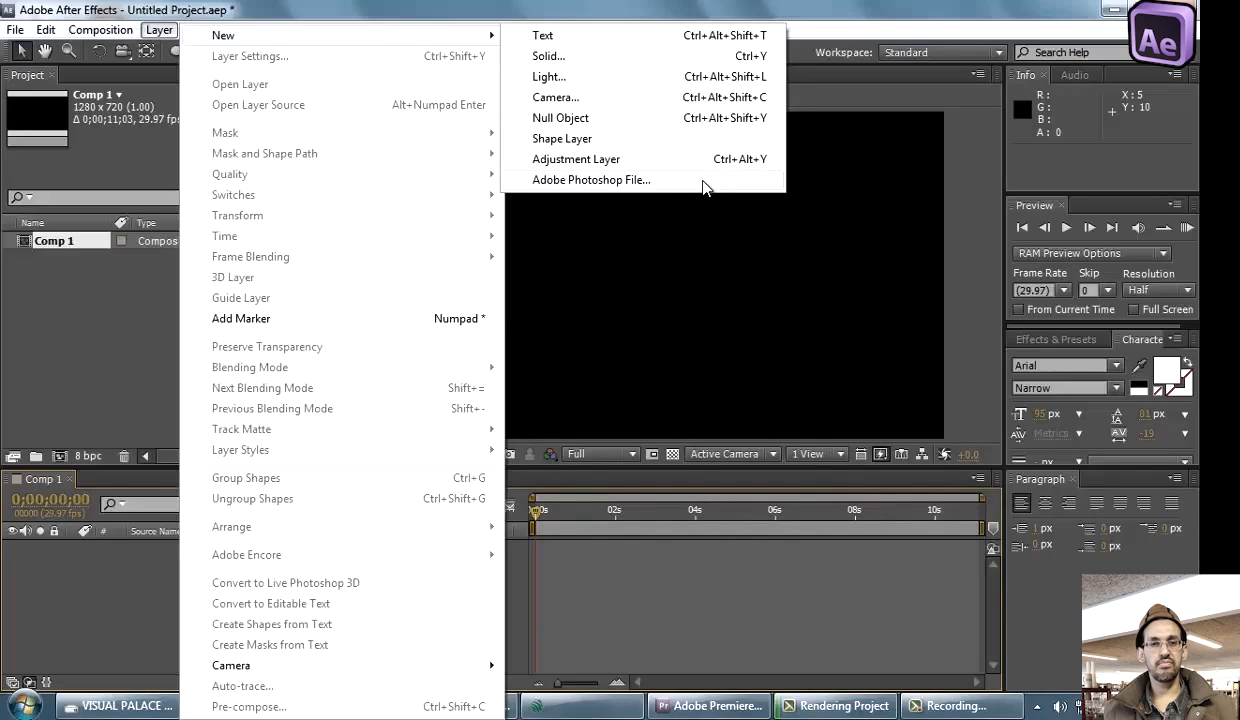
click(856, 35)
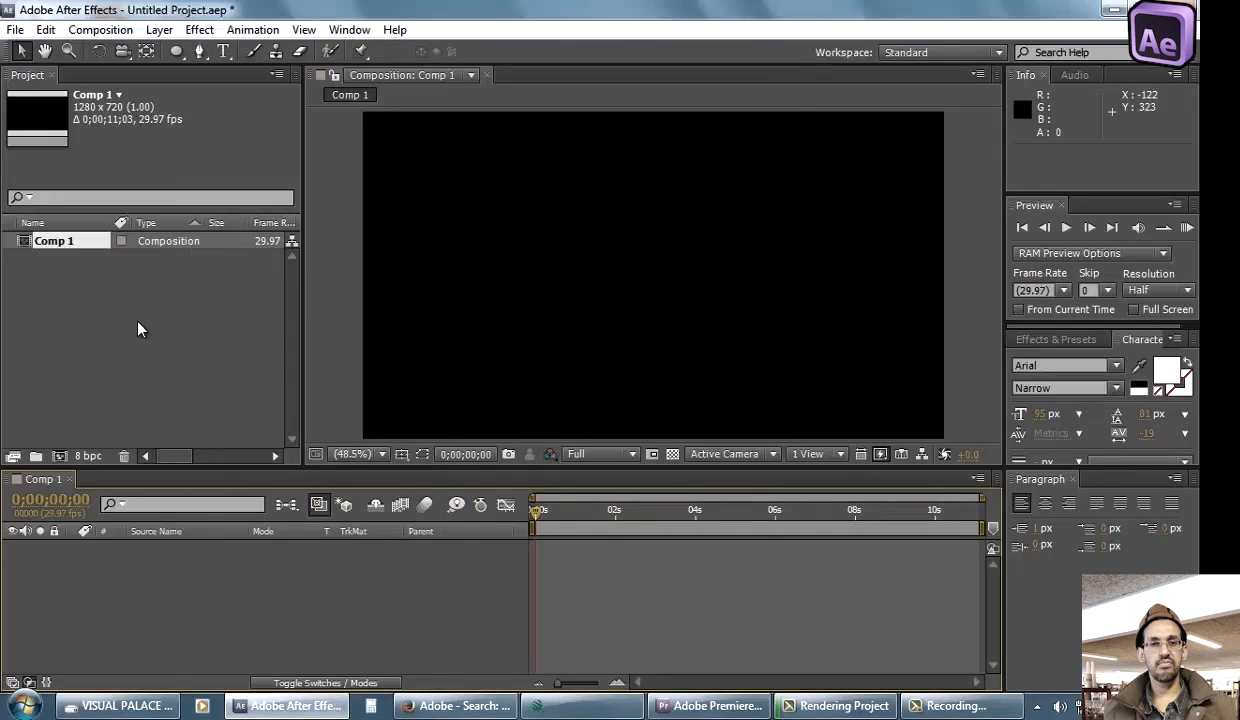
Import the video file Wildlife.wmv into the project and accept its alpha channel interpretation
click(15, 29)
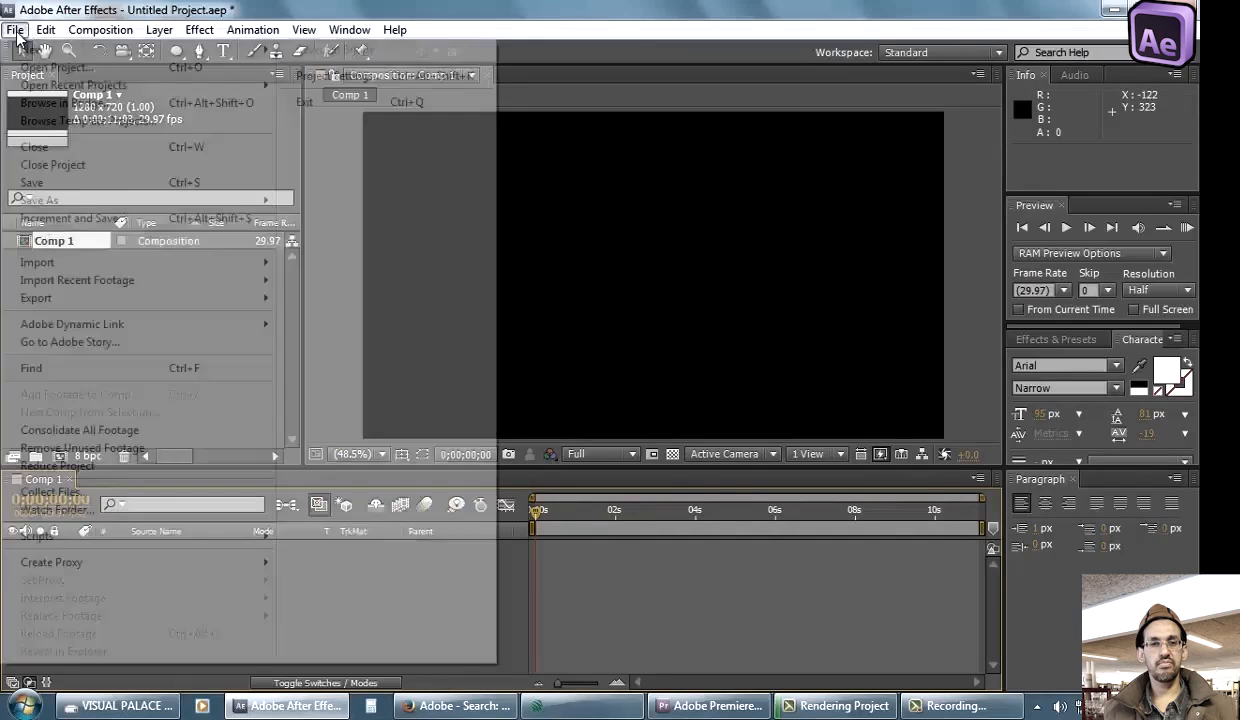
mouse_move(148, 267)
click(316, 265)
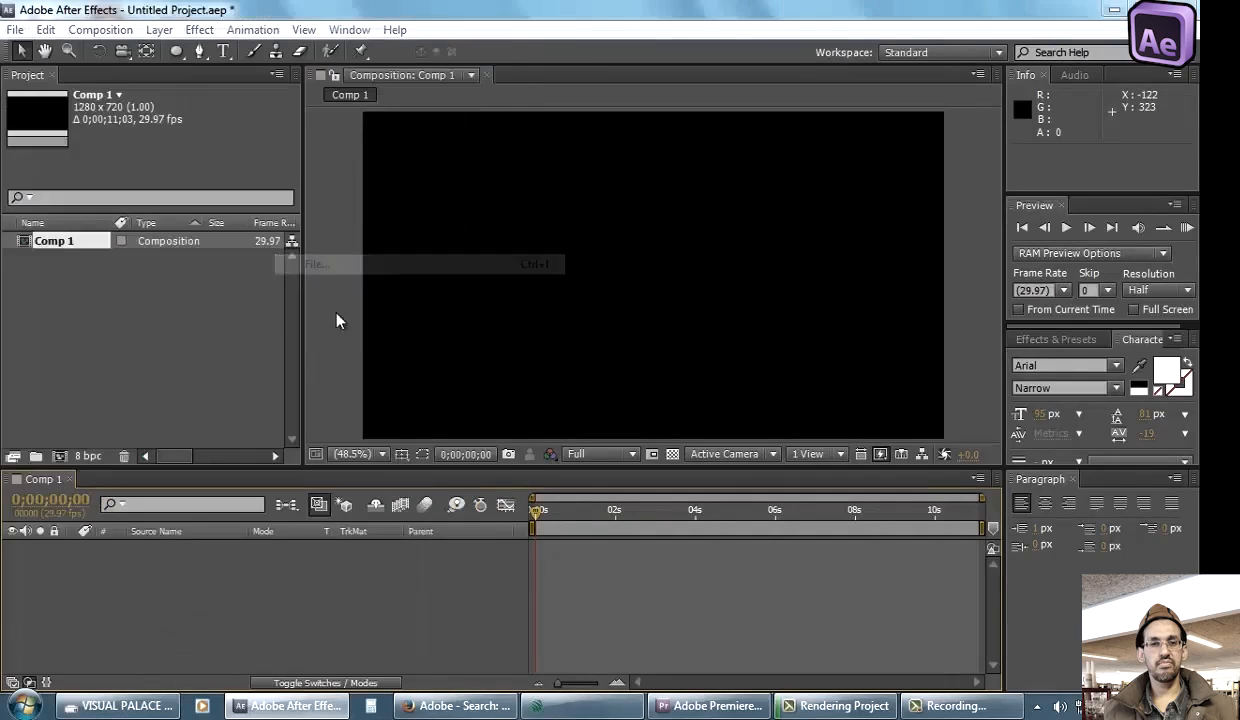
click(187, 185)
click(481, 386)
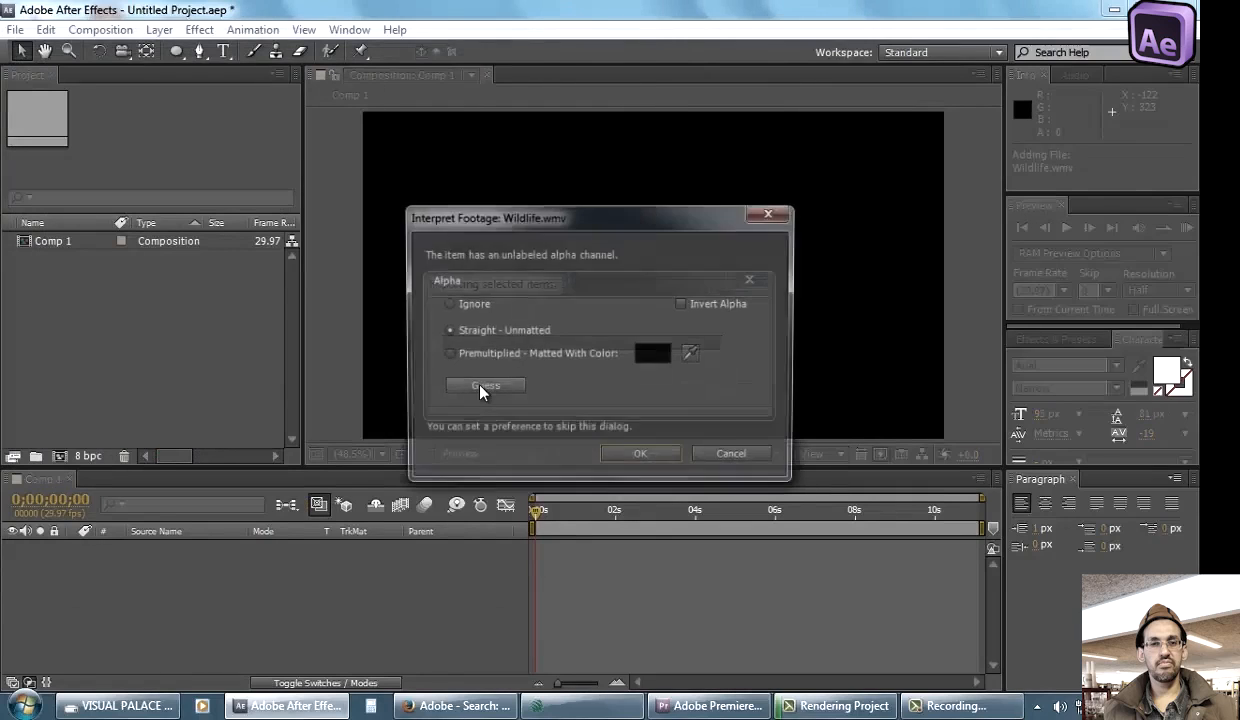
click(652, 462)
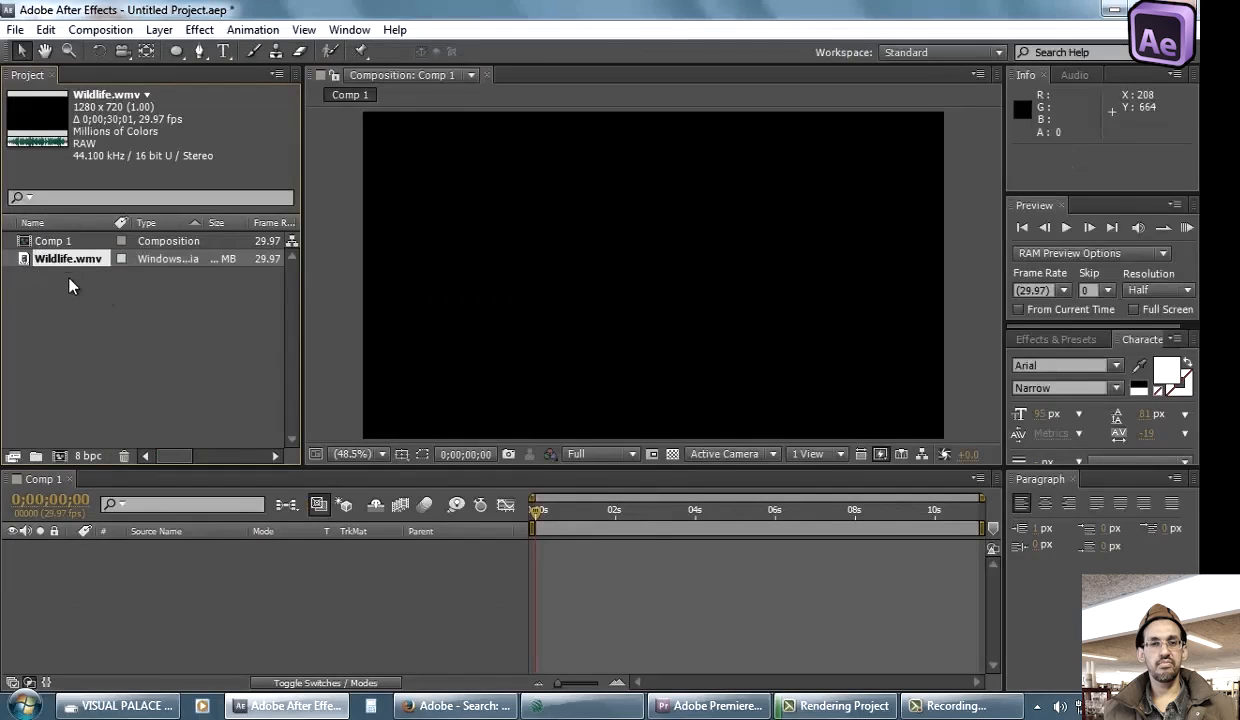
Add Wildlife.wmv as a layer in the Comp 1 timeline and scrub through its first two seconds
drag(58, 260, 247, 568)
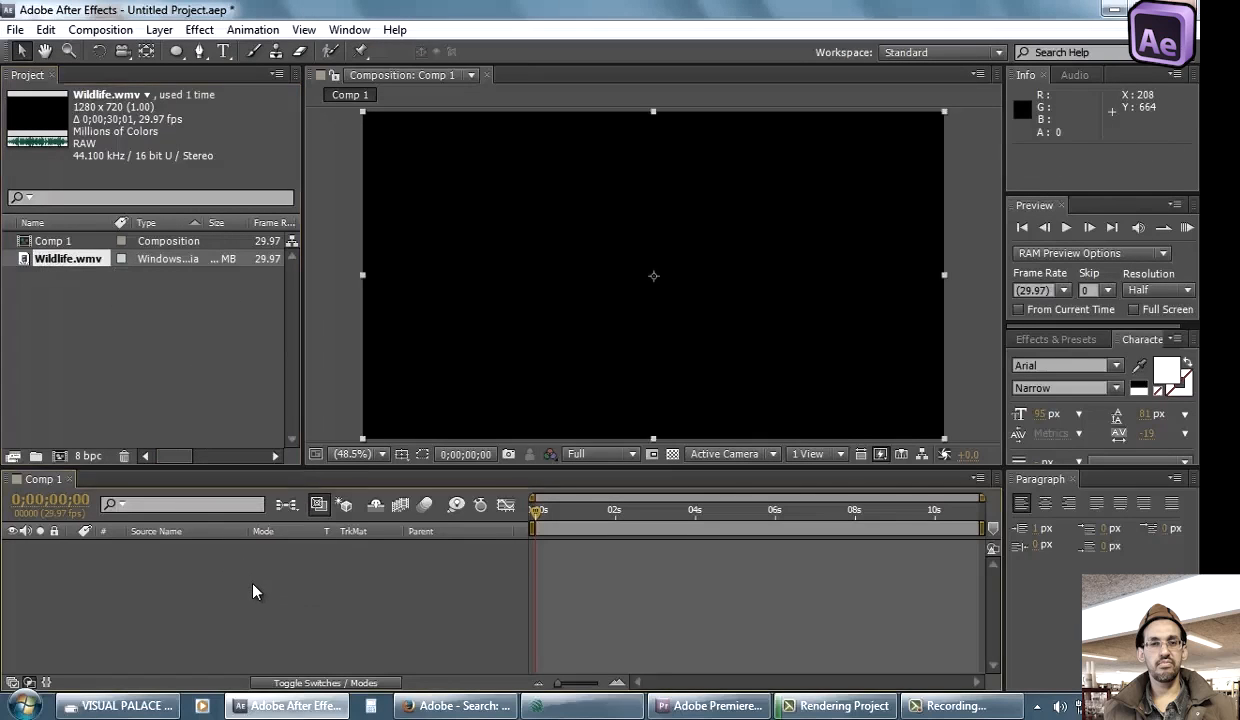
click(572, 511)
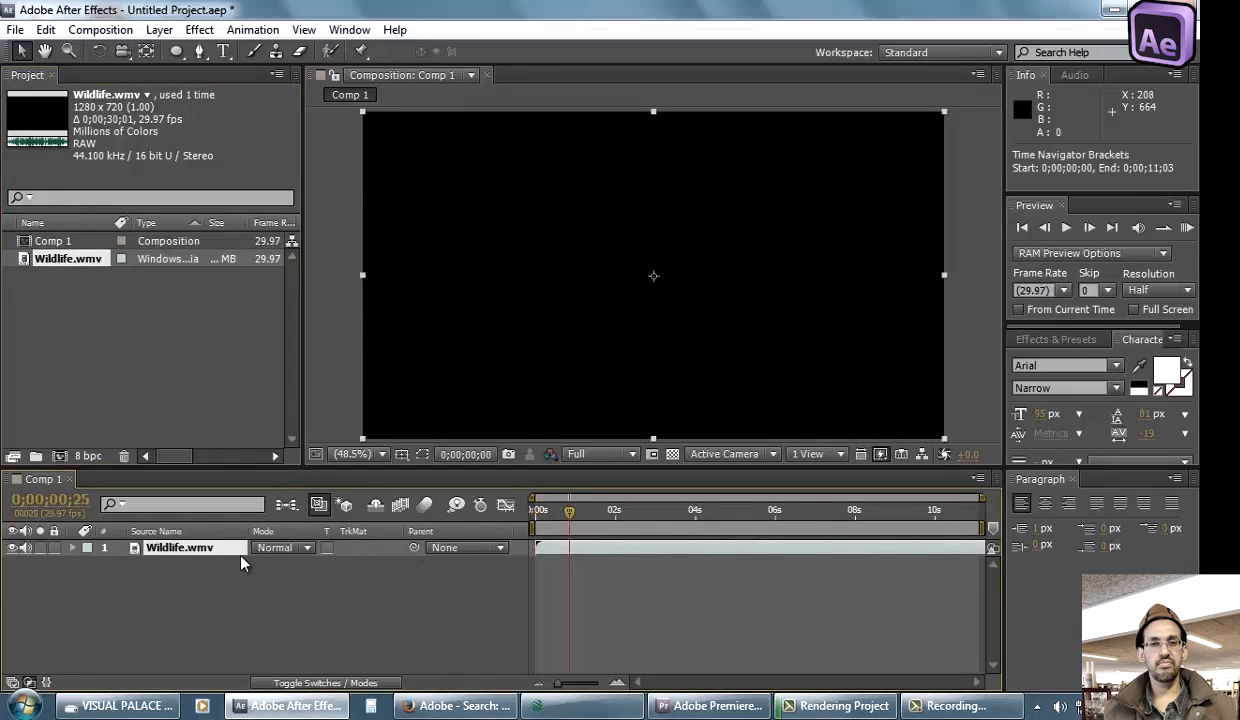
click(579, 510)
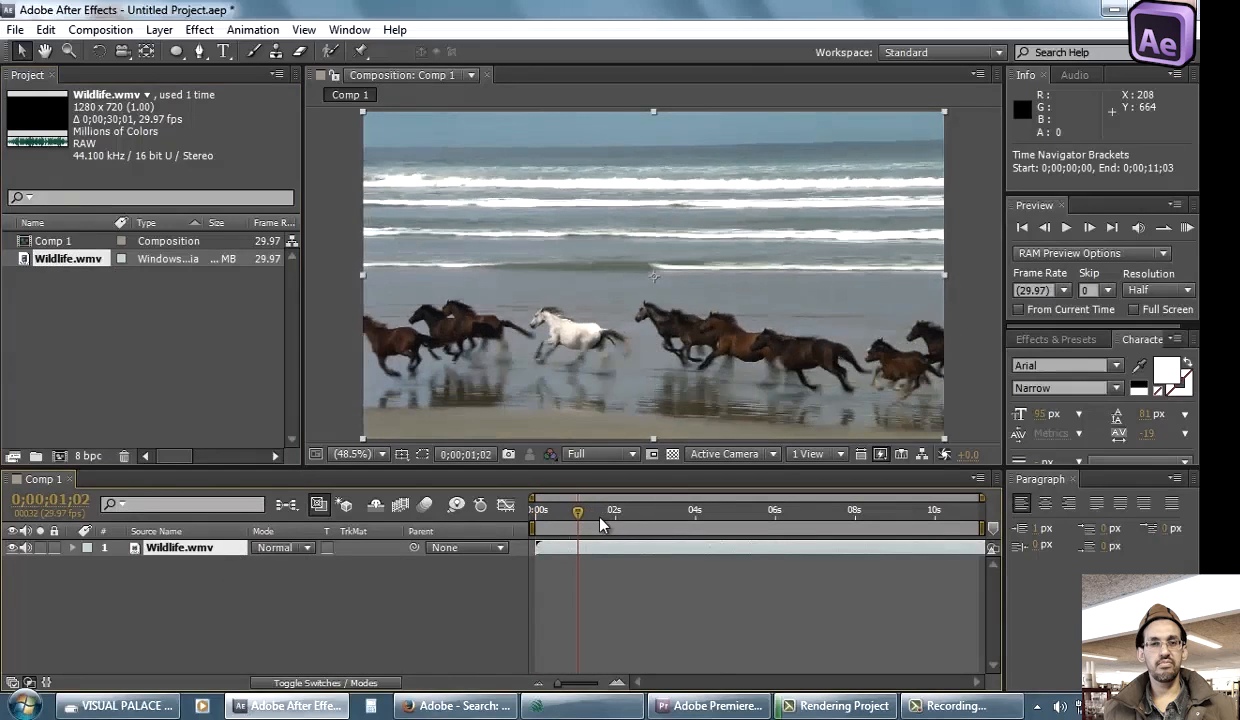
click(600, 516)
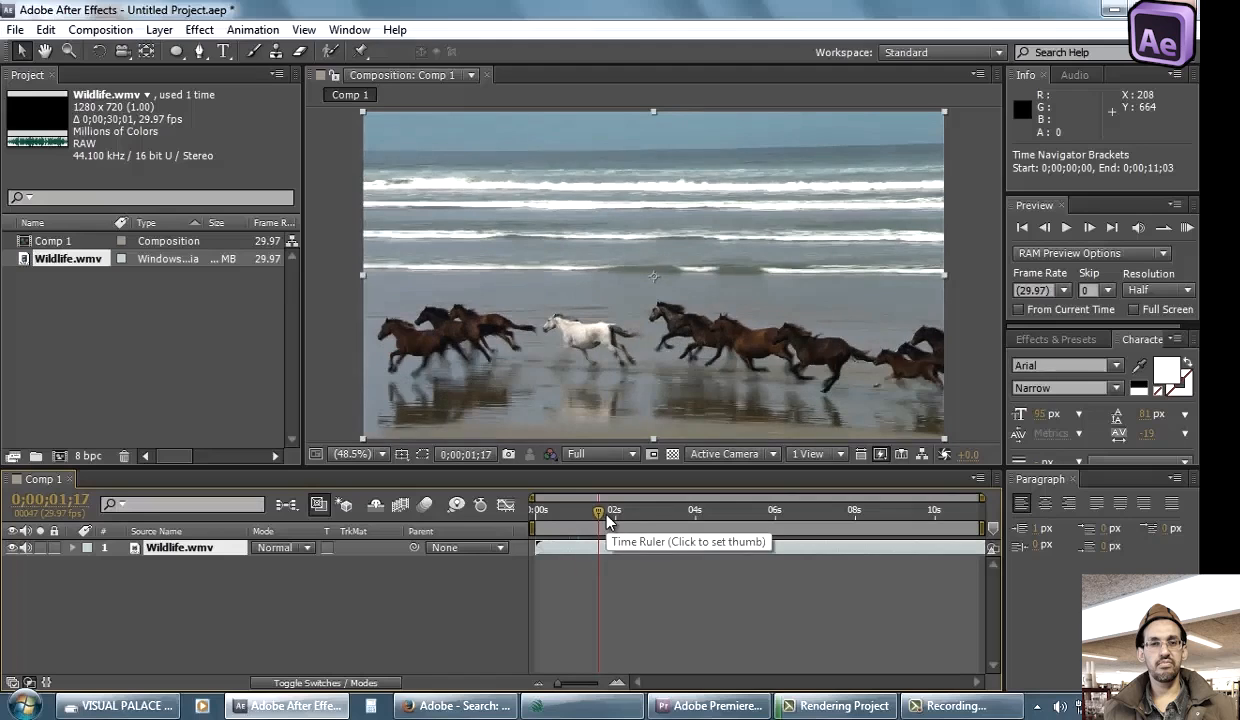
drag(606, 516, 570, 517)
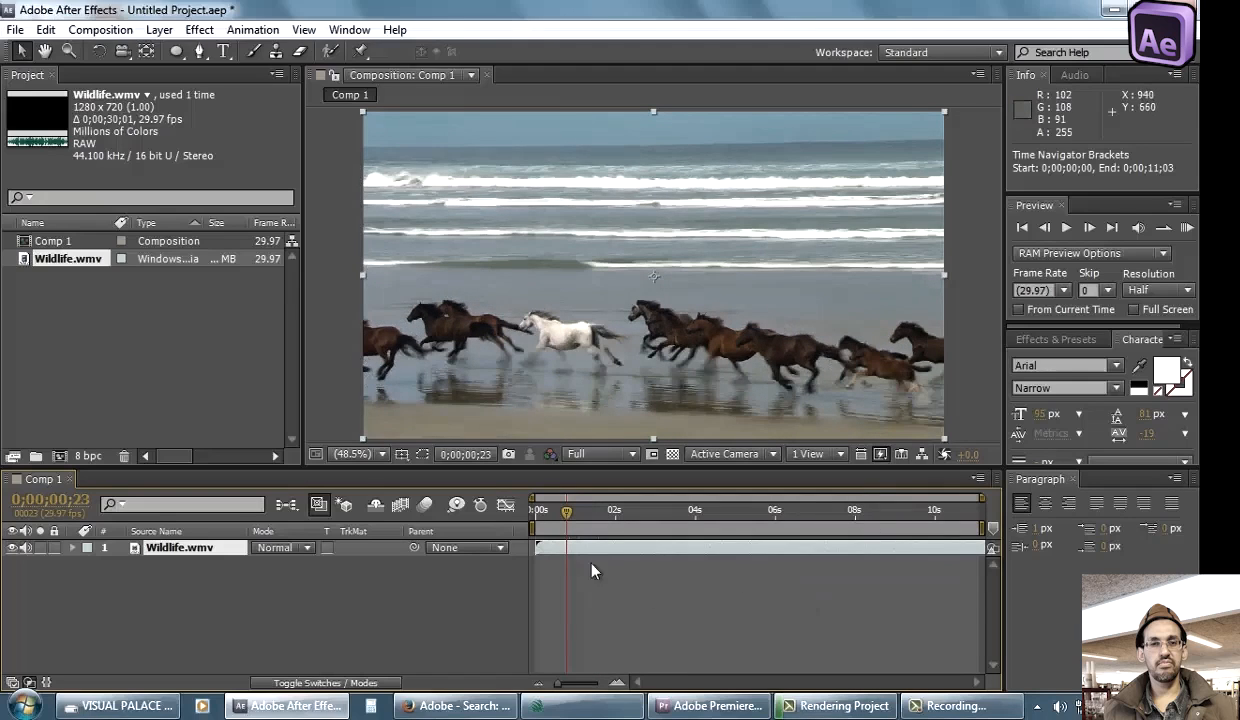
drag(570, 513, 589, 512)
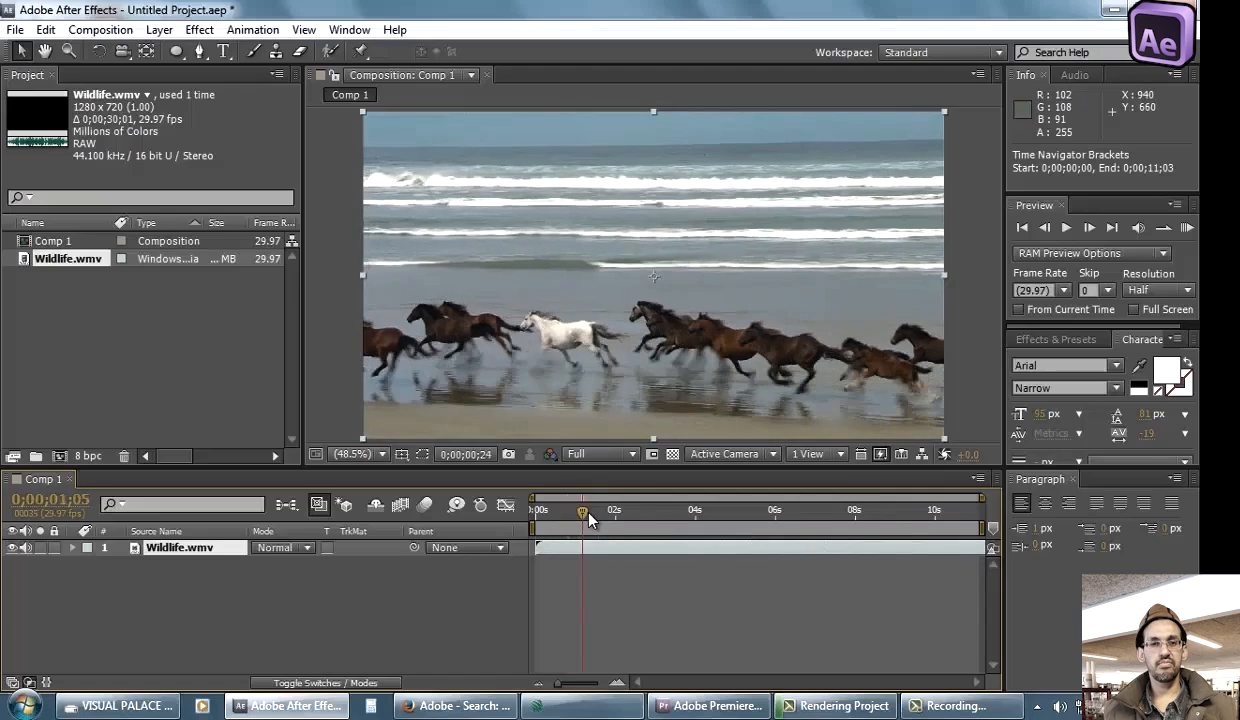
click(558, 517)
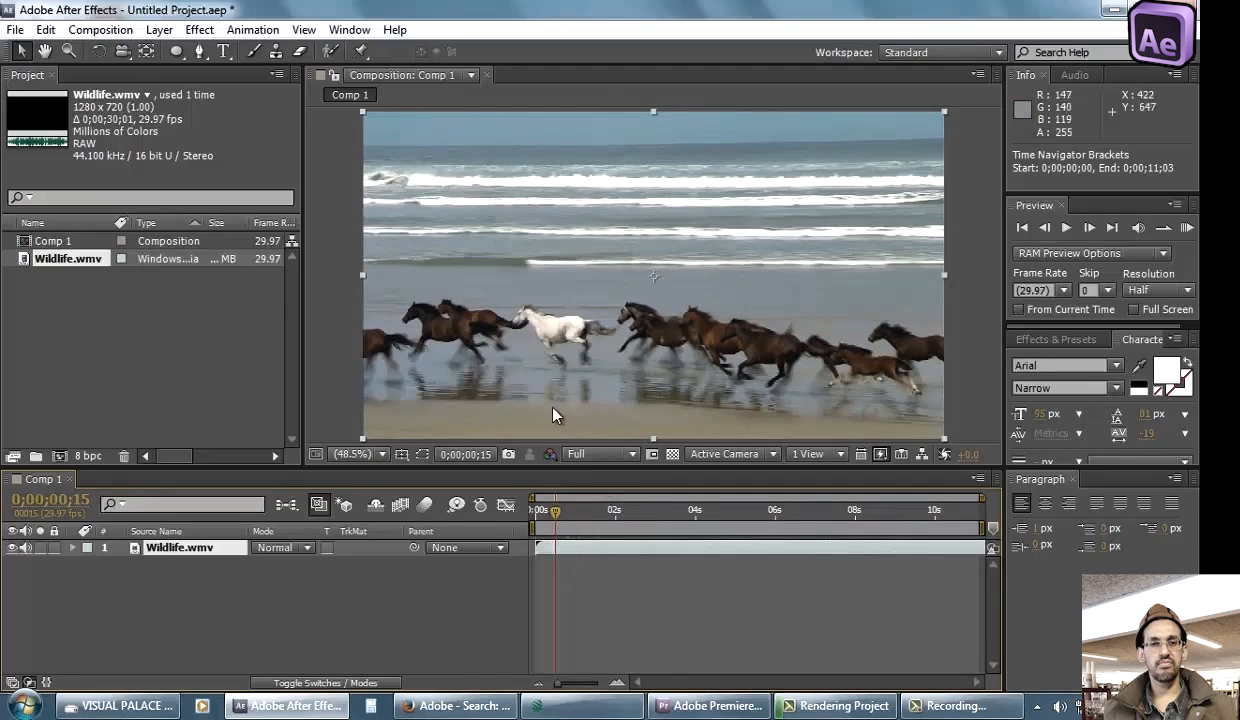
Set the composition preview resolution to Third and scrub the clip, leaving the current time at 0;00;00;14
click(594, 456)
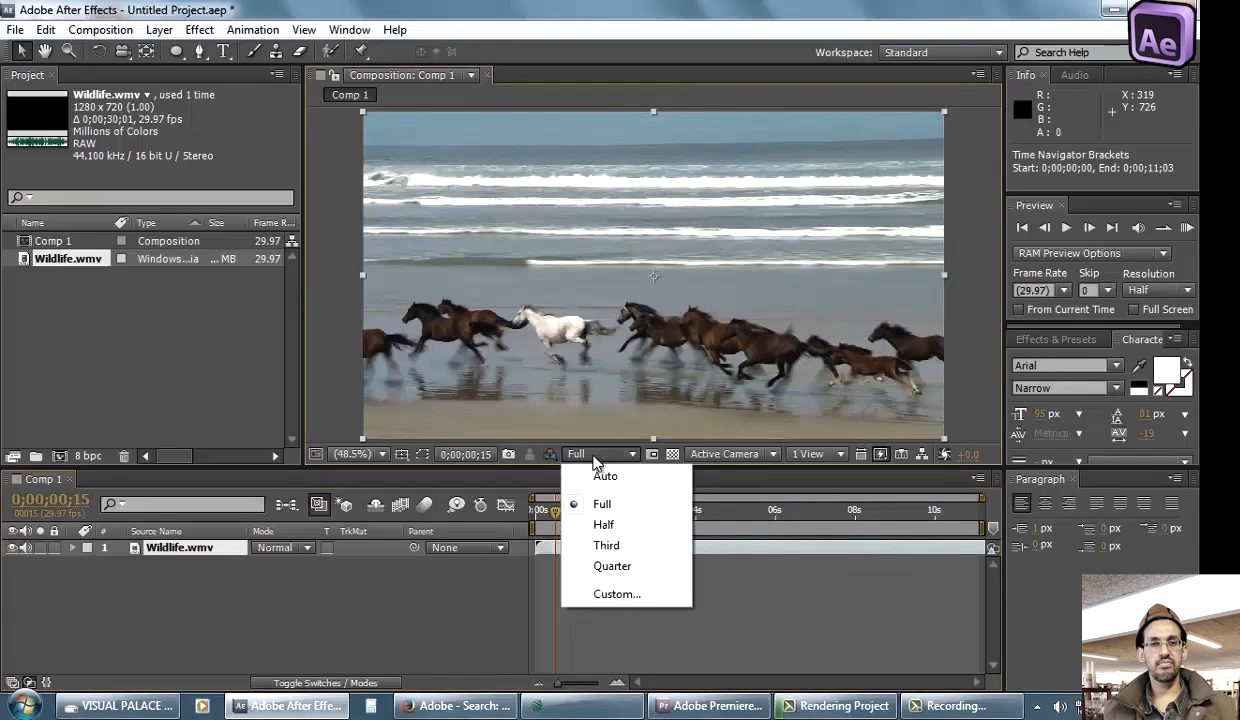
click(623, 546)
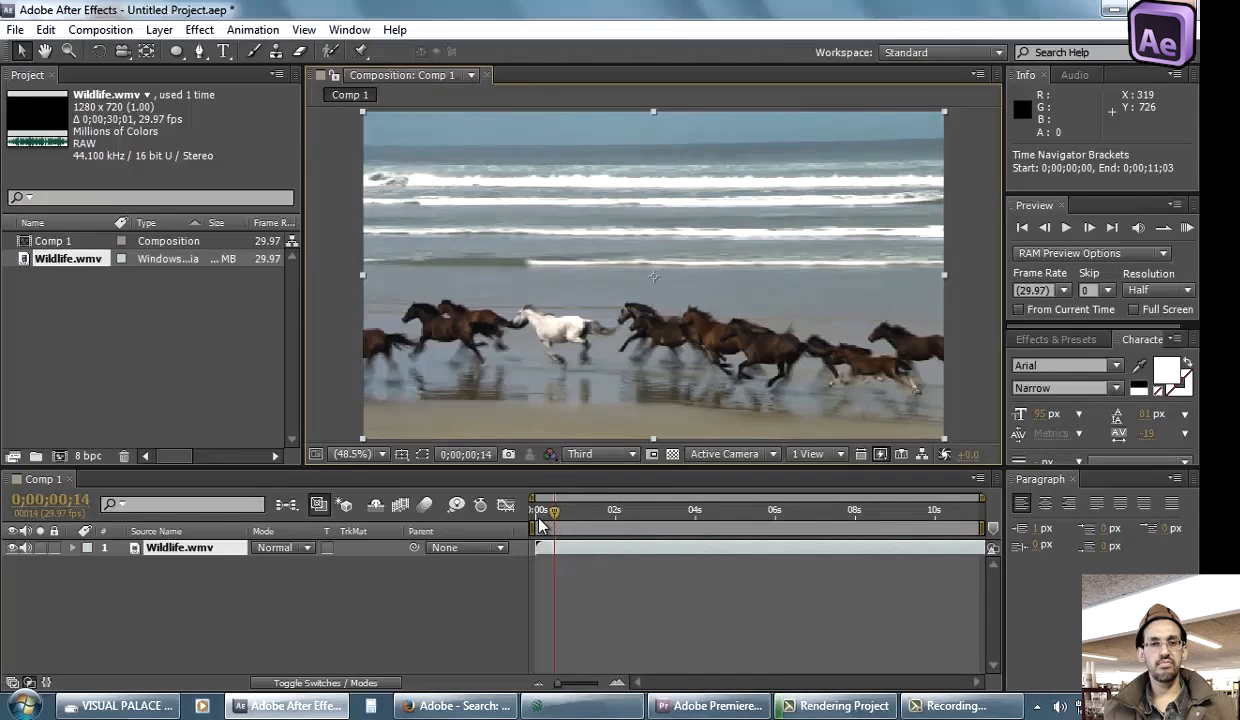
drag(527, 502, 590, 520)
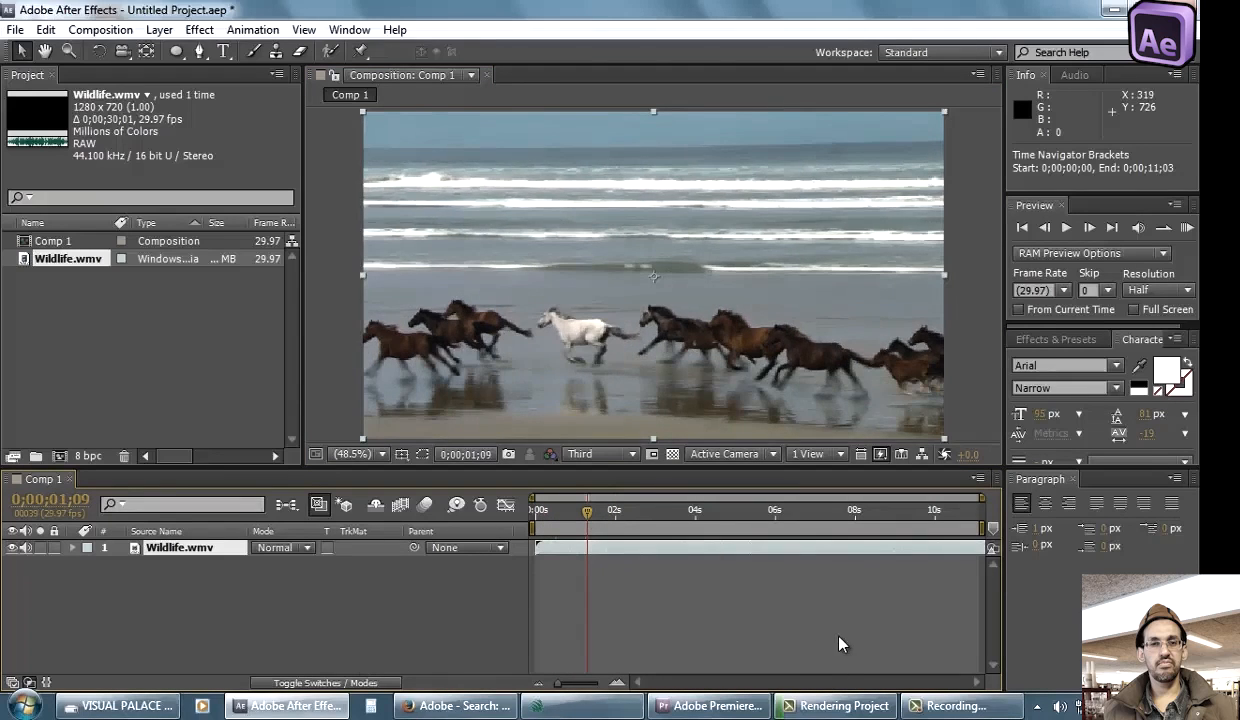
mouse_move(569, 512)
mouse_down()
mouse_move(542, 512)
mouse_move(558, 525)
mouse_up()
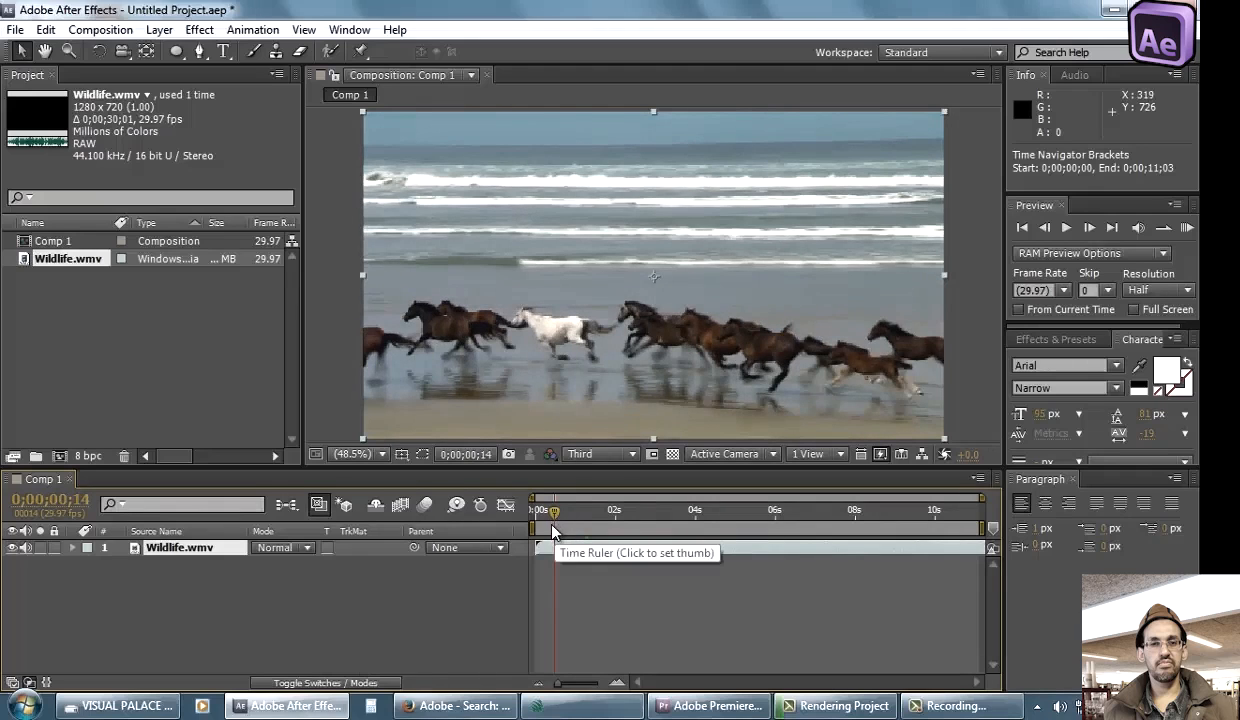
Add a new text layer reading "text" over the Wildlife video and return to the Selection tool
click(160, 30)
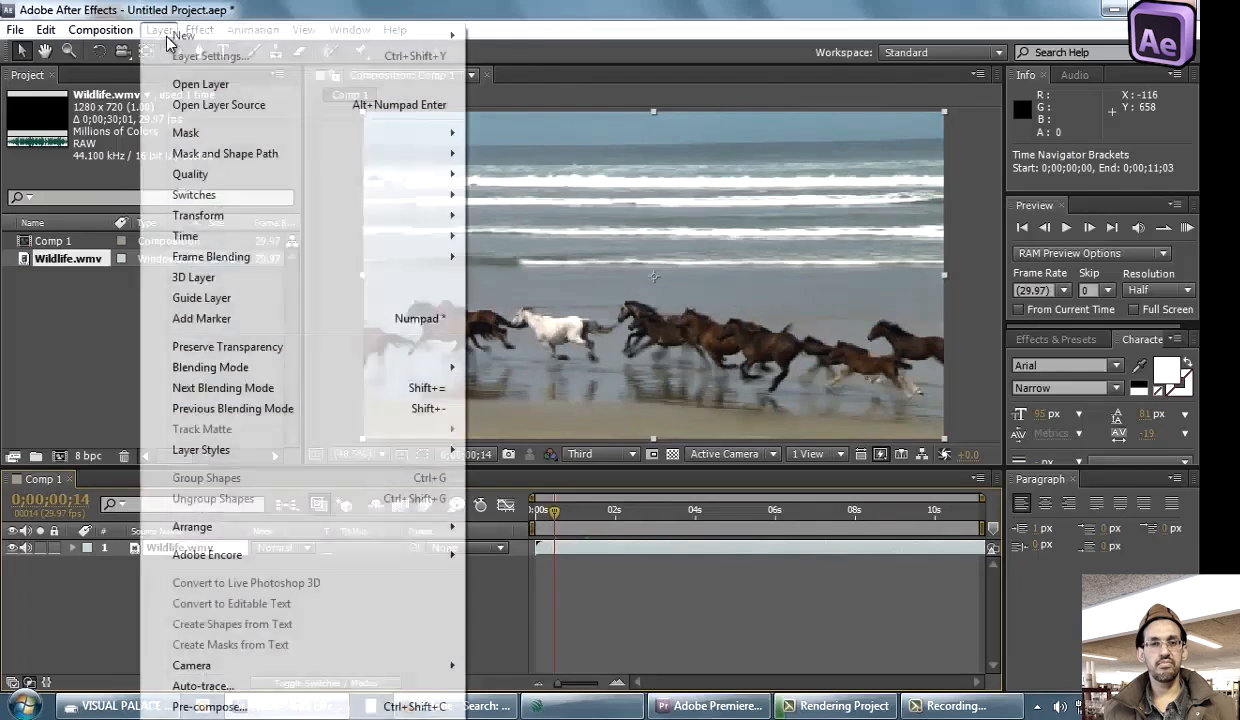
mouse_move(203, 42)
click(551, 37)
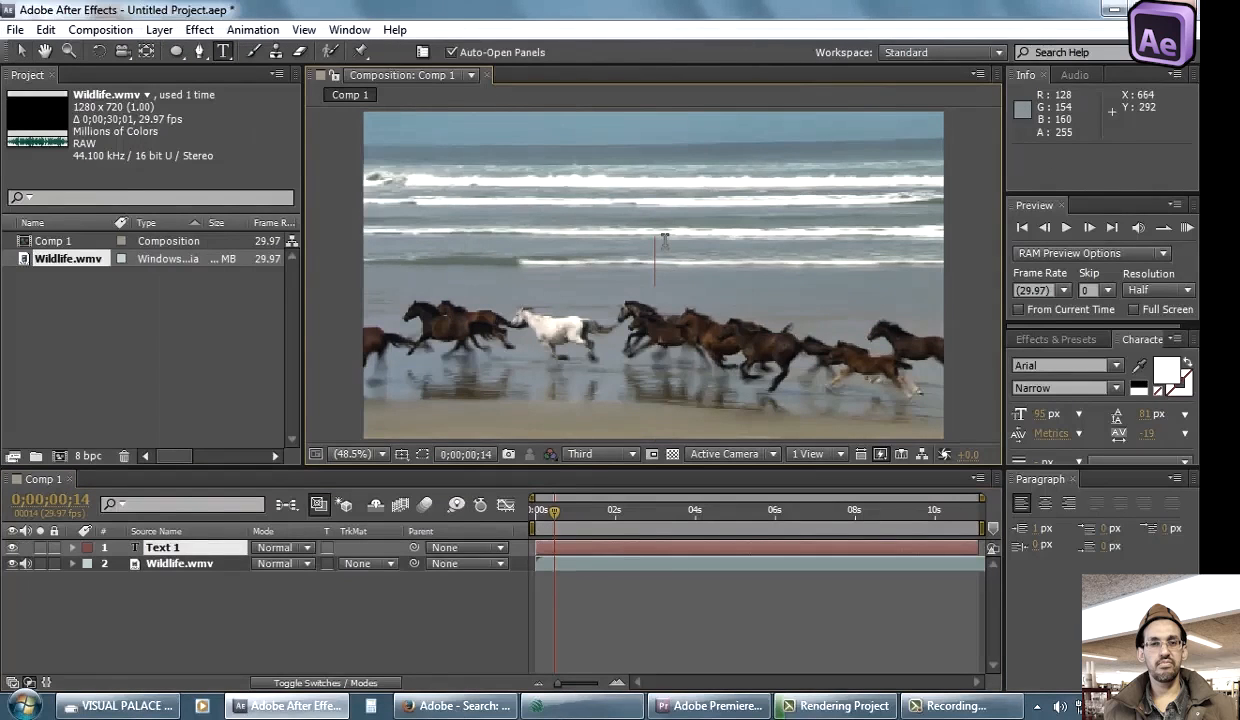
text(text)
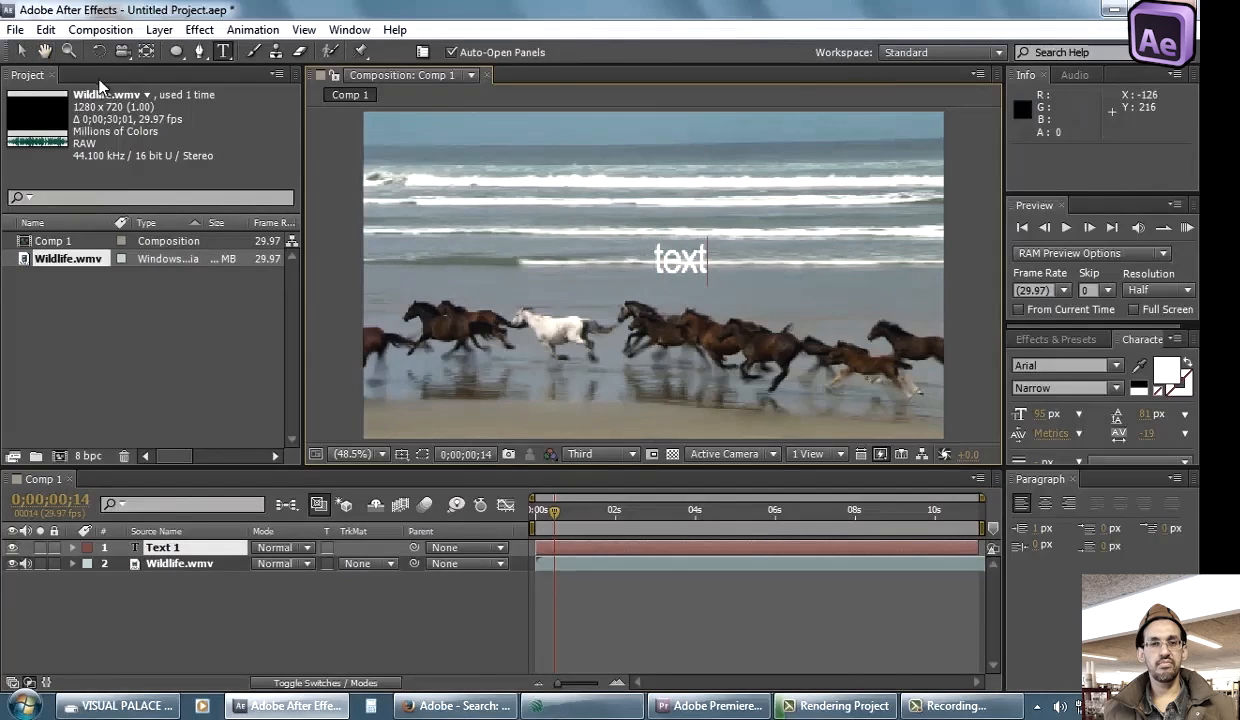
click(23, 54)
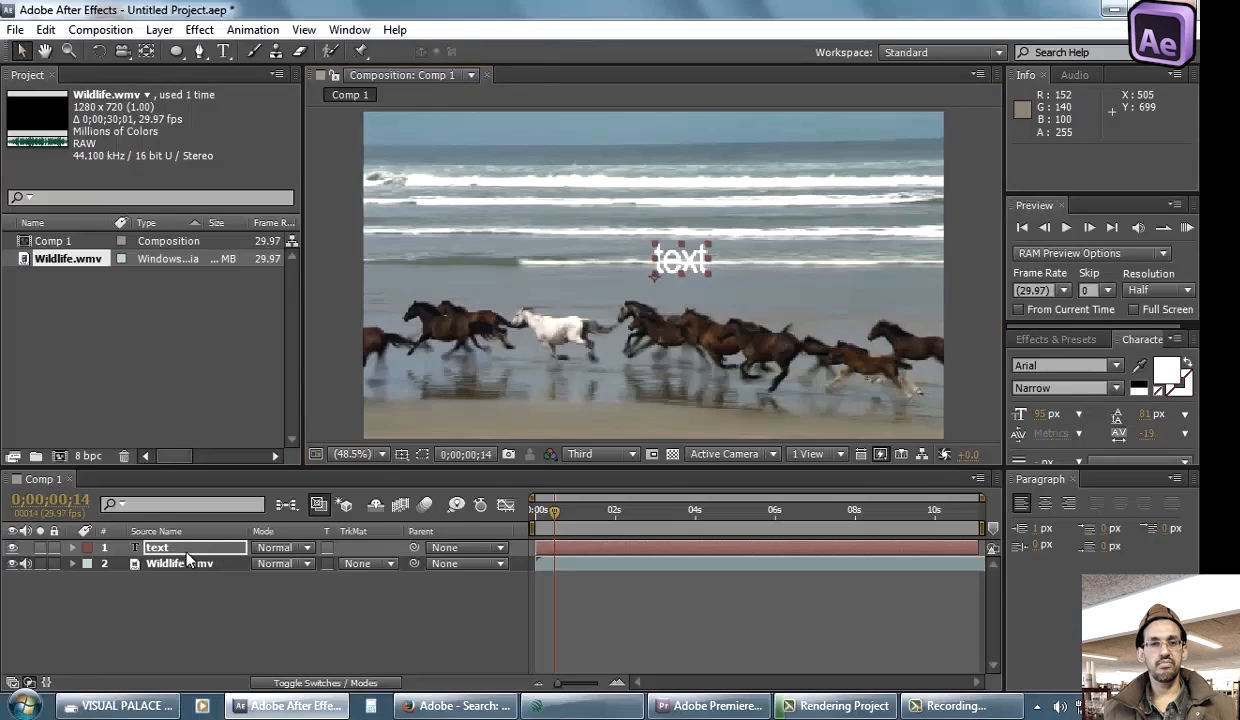
Add a new 1280 x 720 px solid layer to Comp 1 with the dark blue color 0F6A95
click(159, 29)
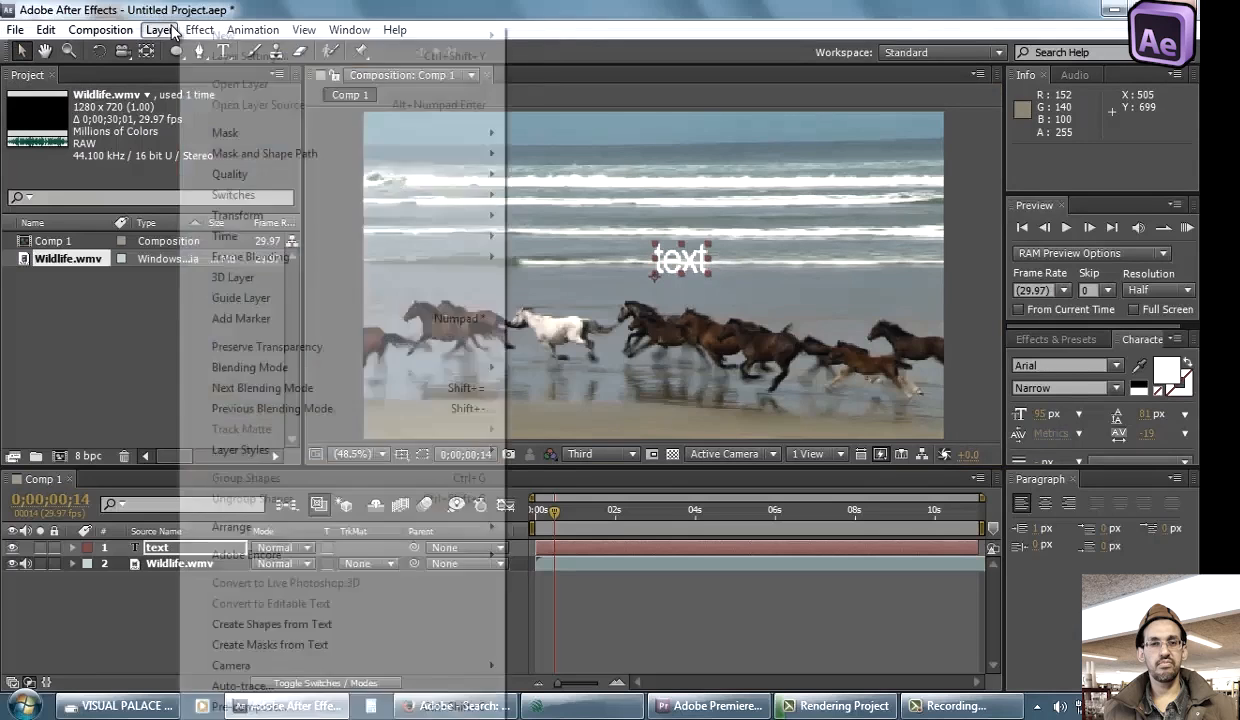
mouse_move(255, 37)
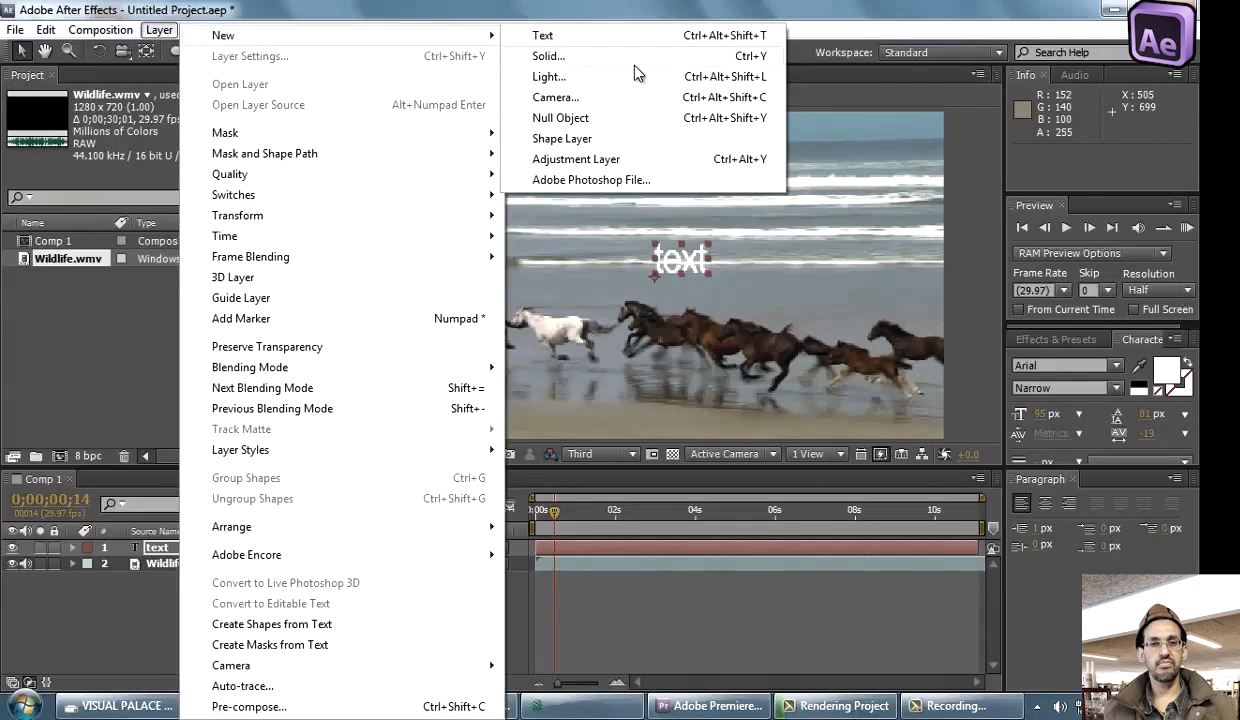
click(636, 60)
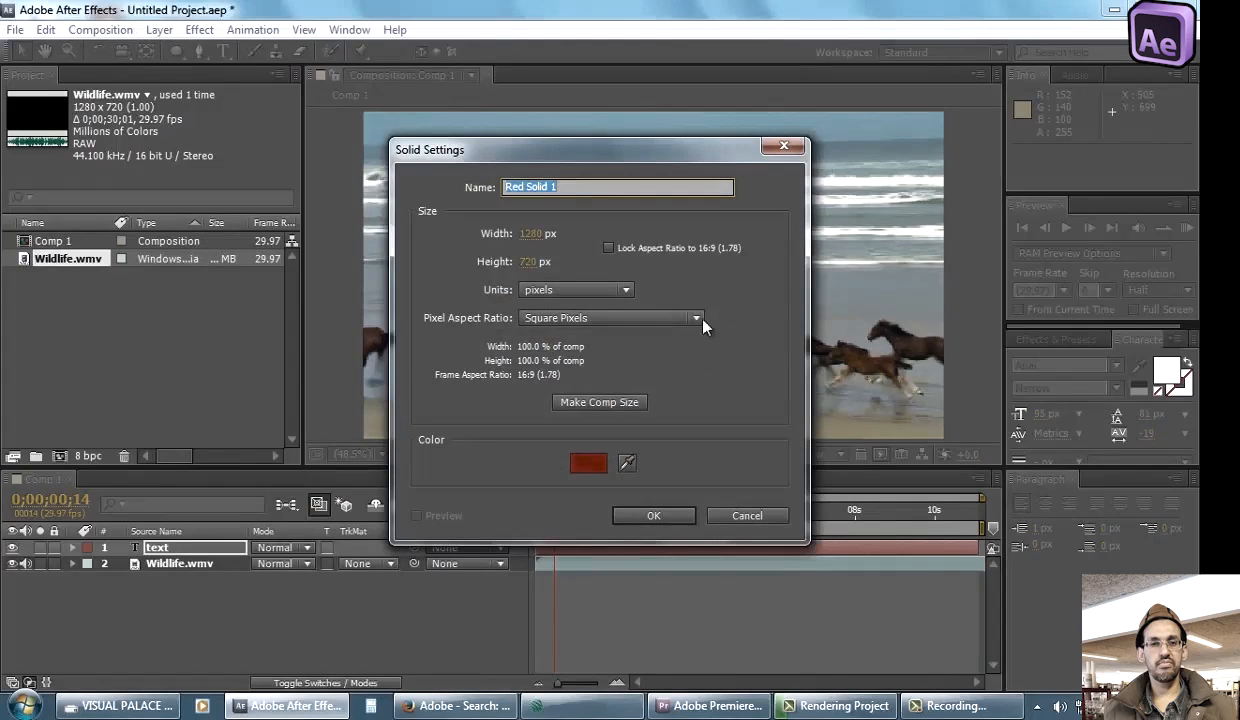
click(577, 463)
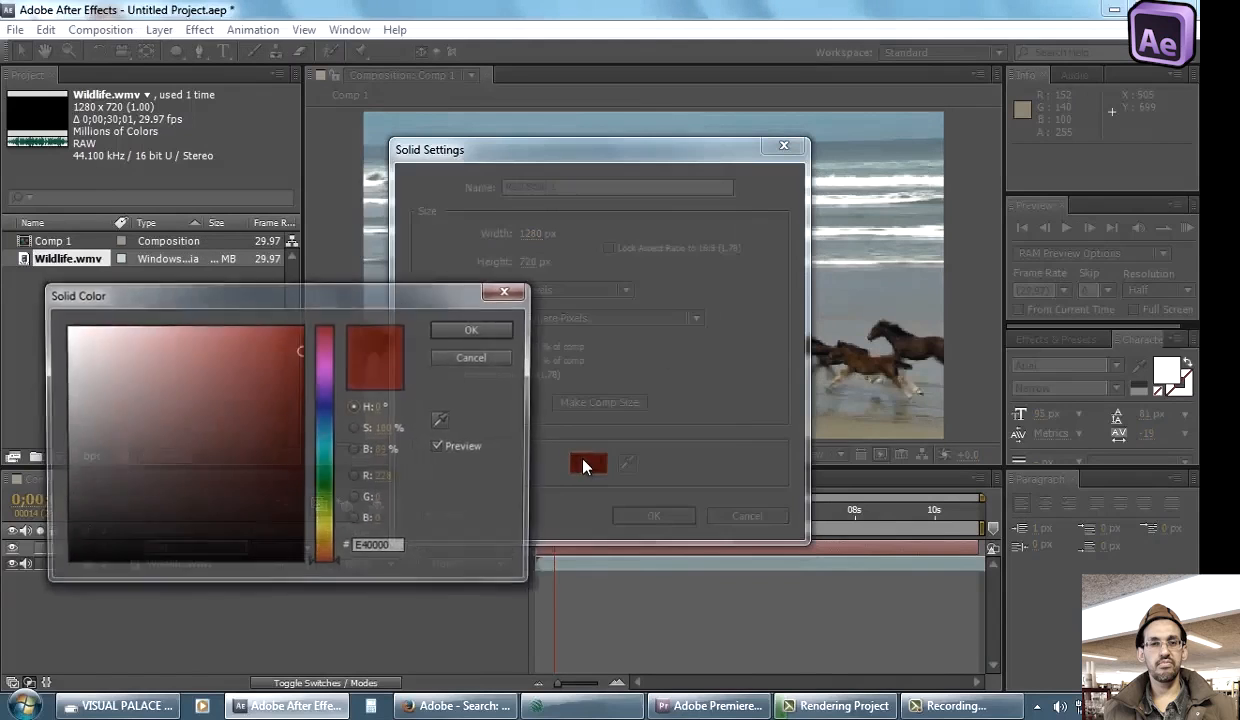
click(326, 413)
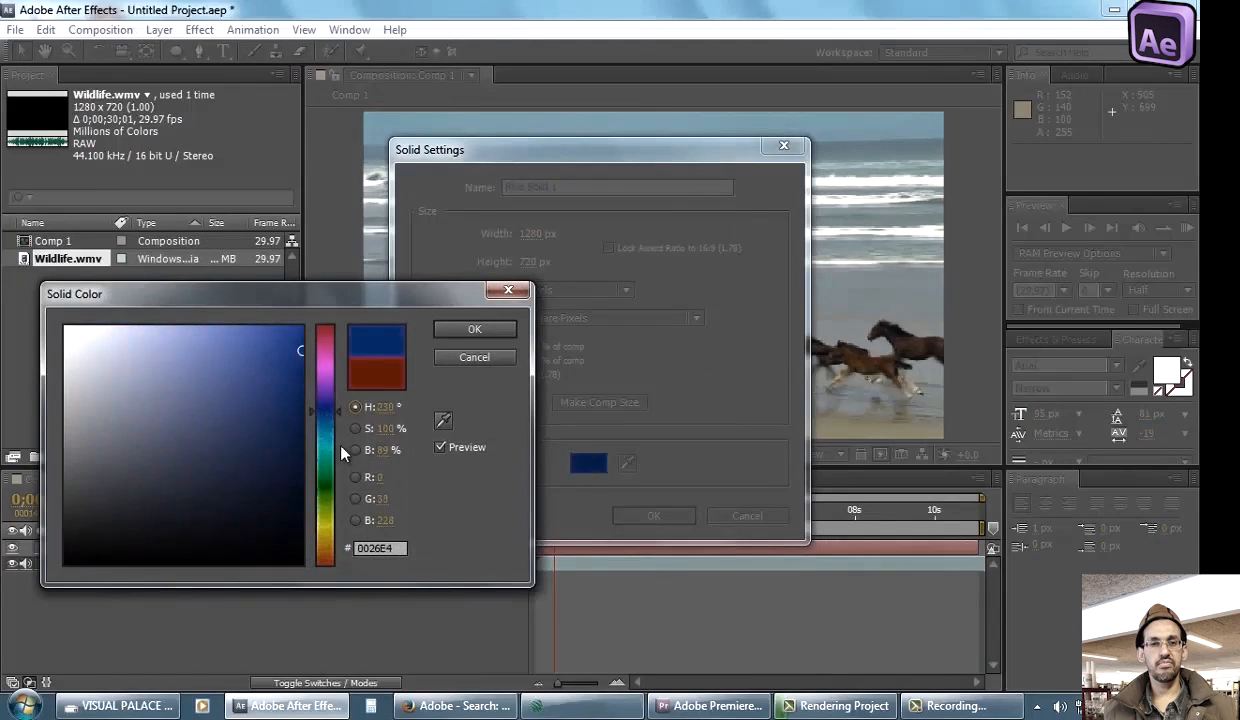
click(326, 439)
click(251, 353)
drag(324, 424, 326, 433)
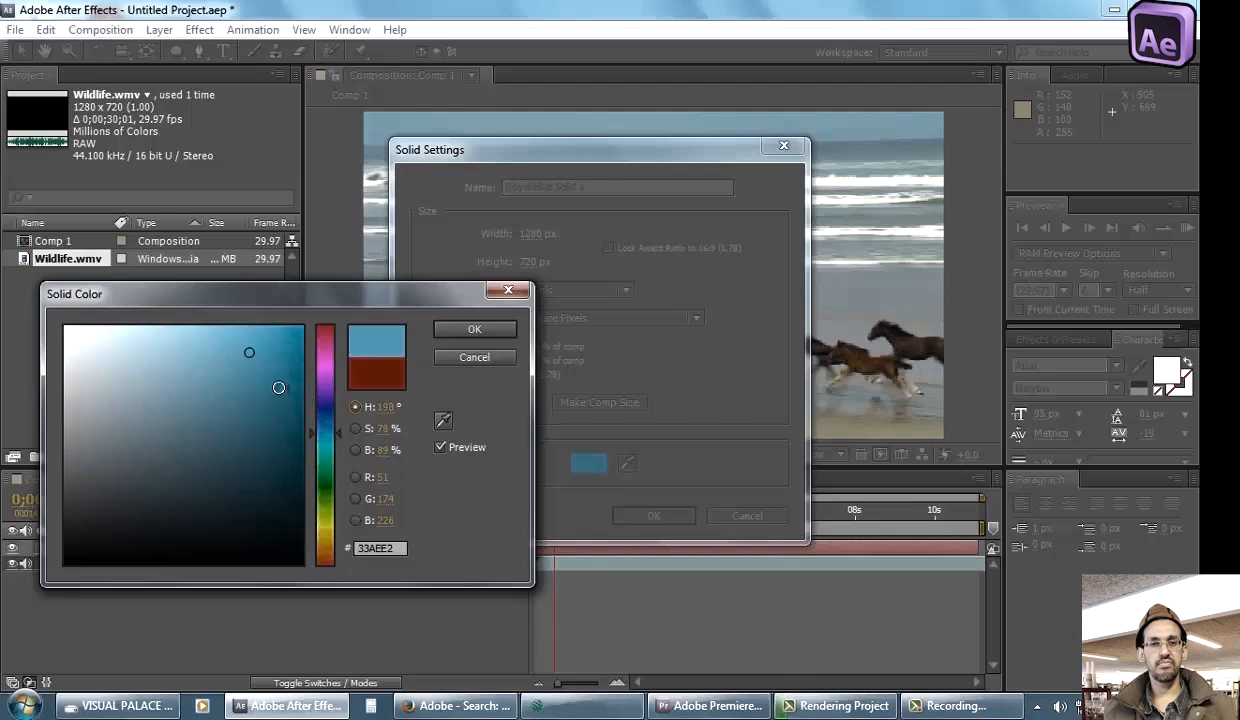
click(277, 388)
click(278, 425)
drag(333, 425, 332, 424)
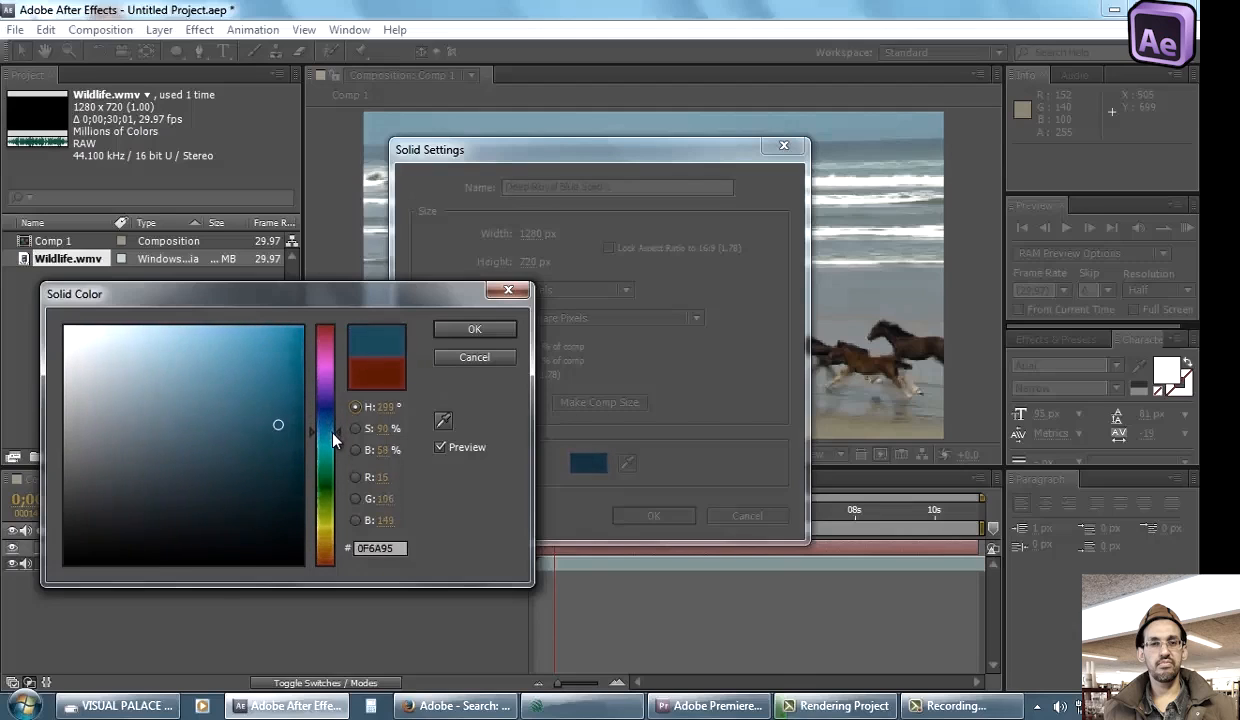
click(470, 329)
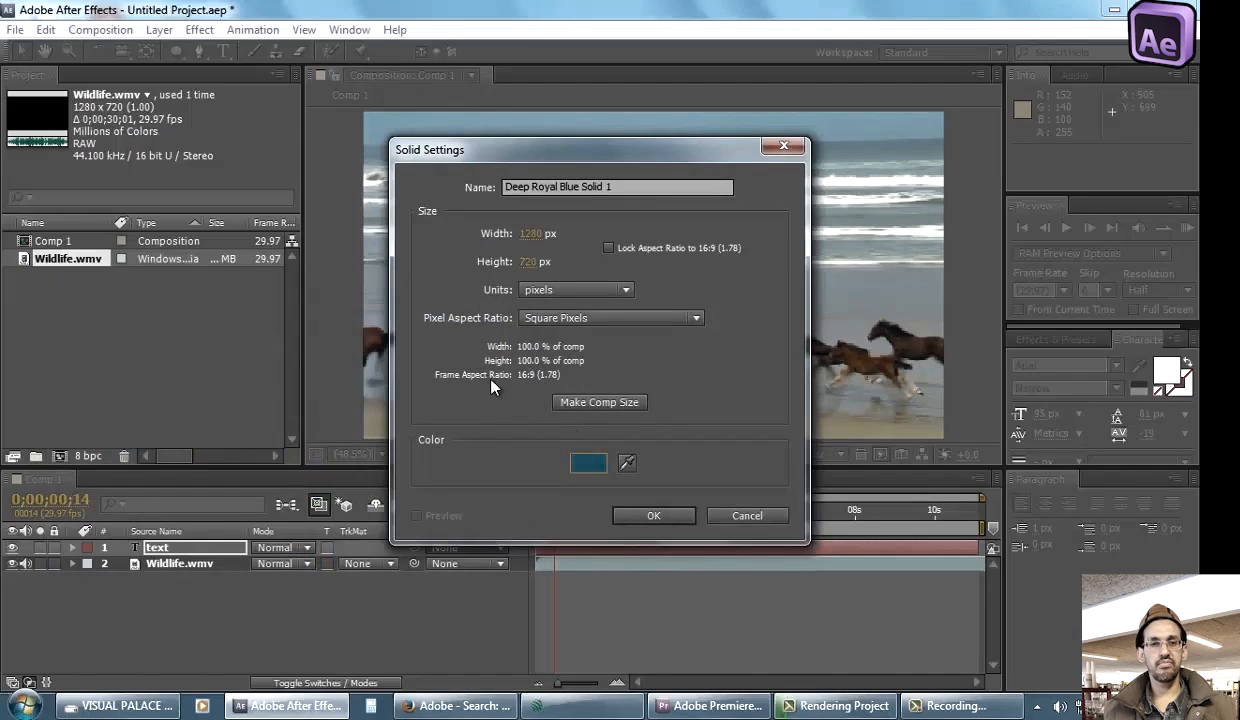
click(666, 526)
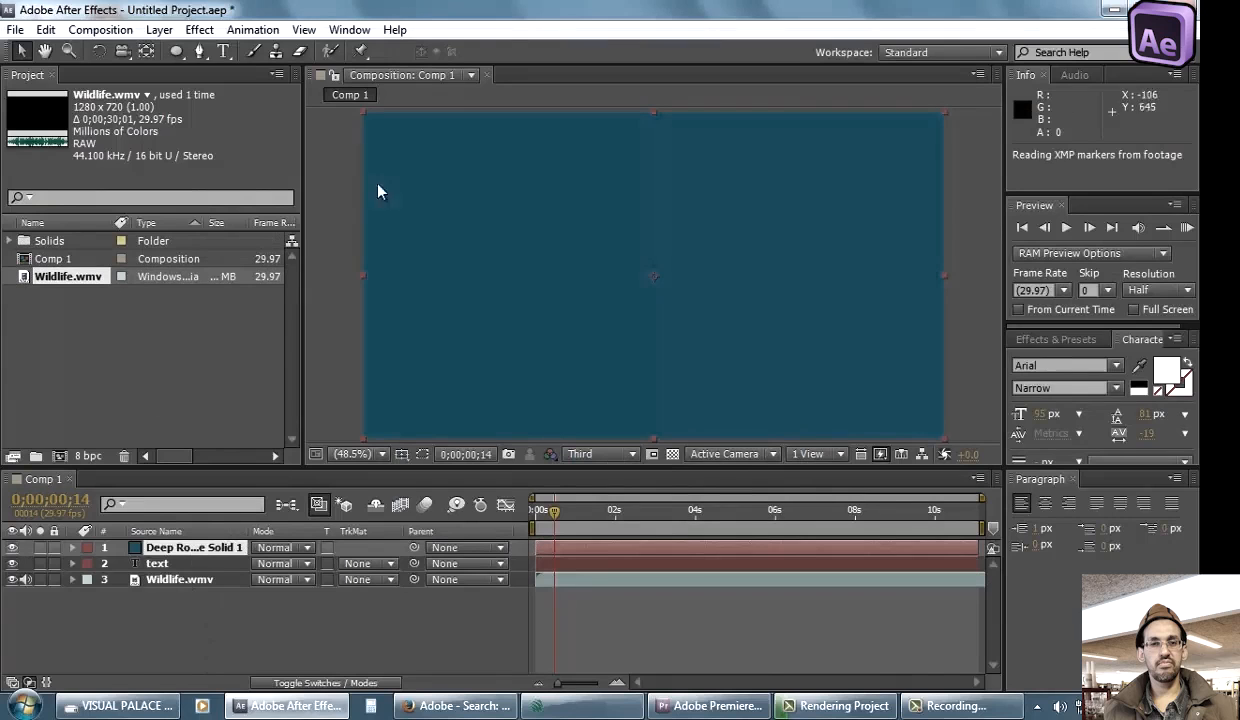
Review the solid layer's name, size and color in its Solid Settings and accept them as they are
click(157, 31)
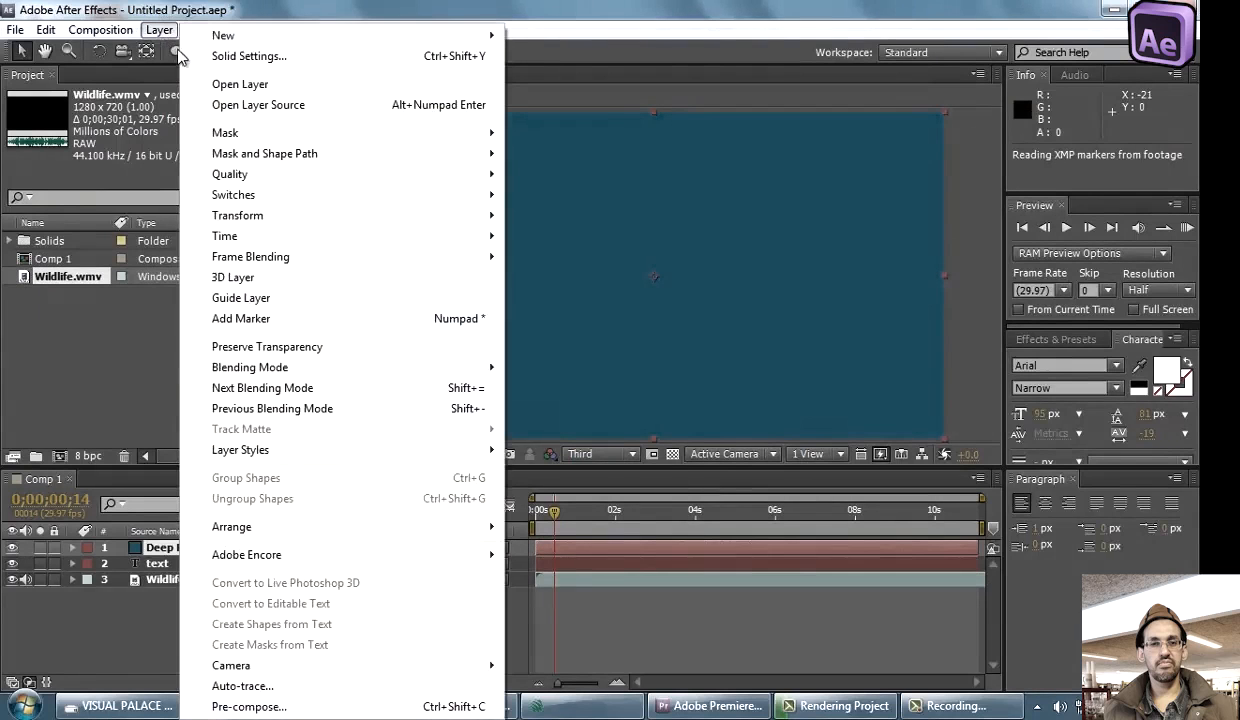
click(272, 56)
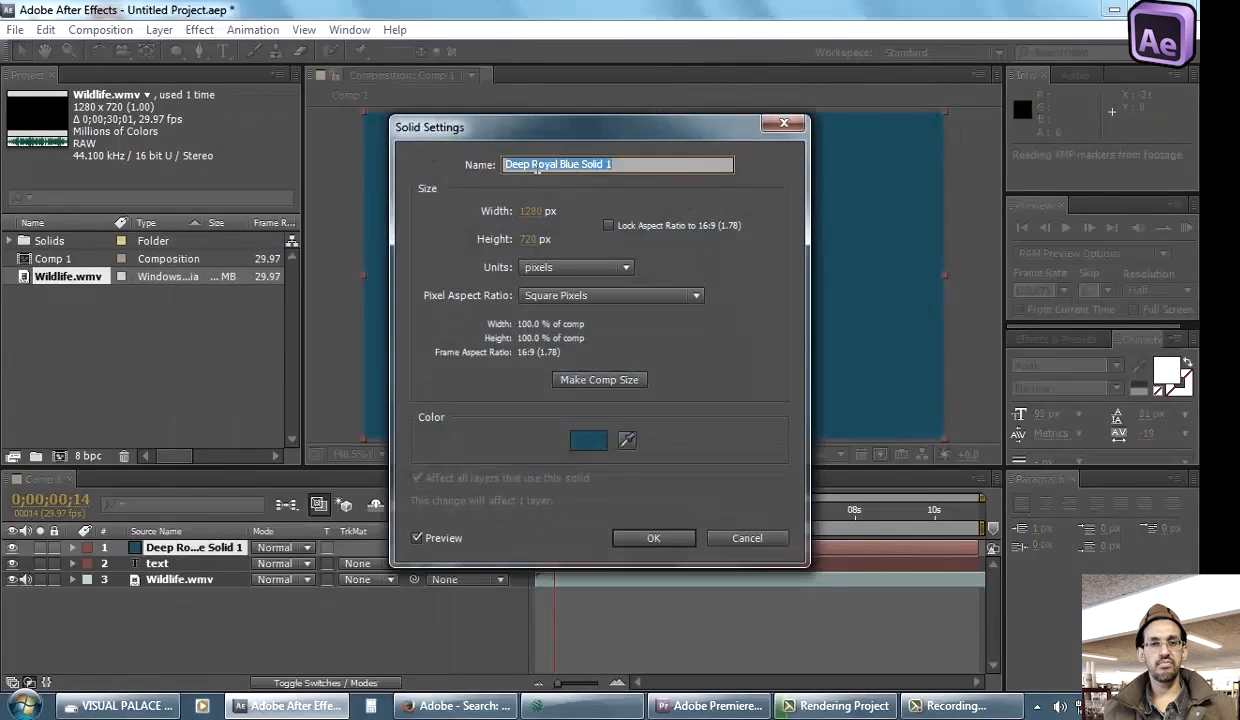
drag(494, 127, 629, 140)
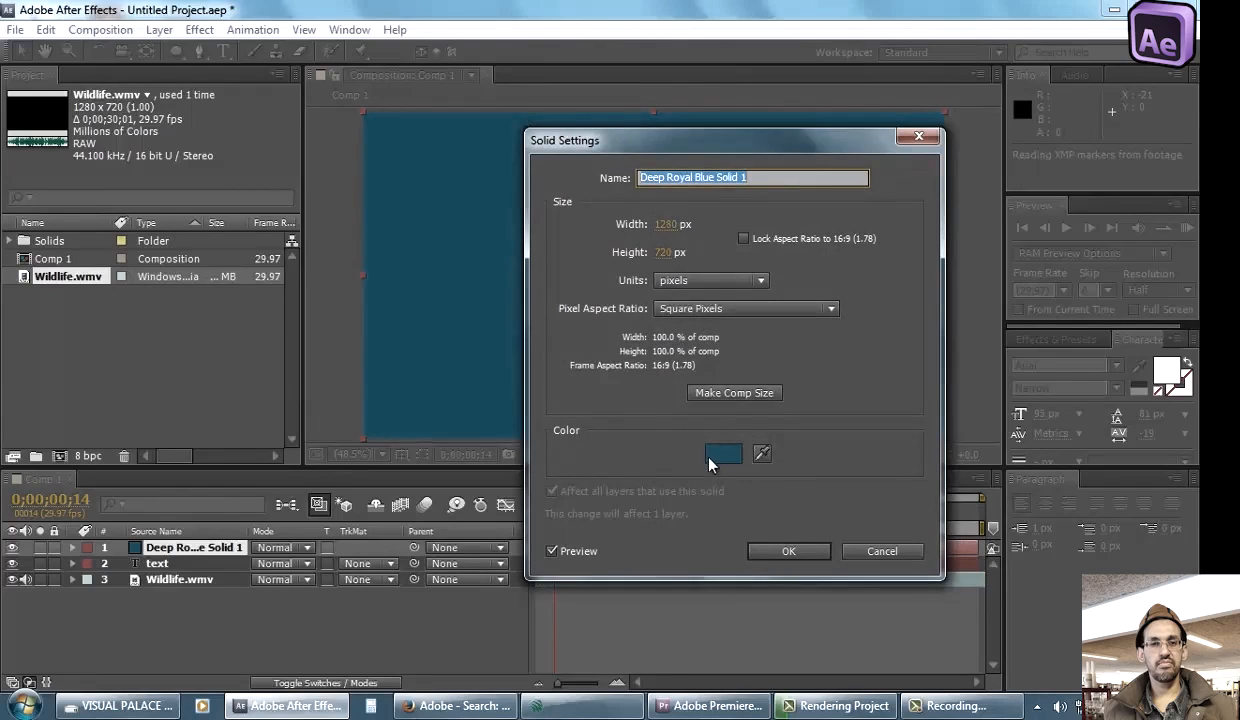
click(790, 553)
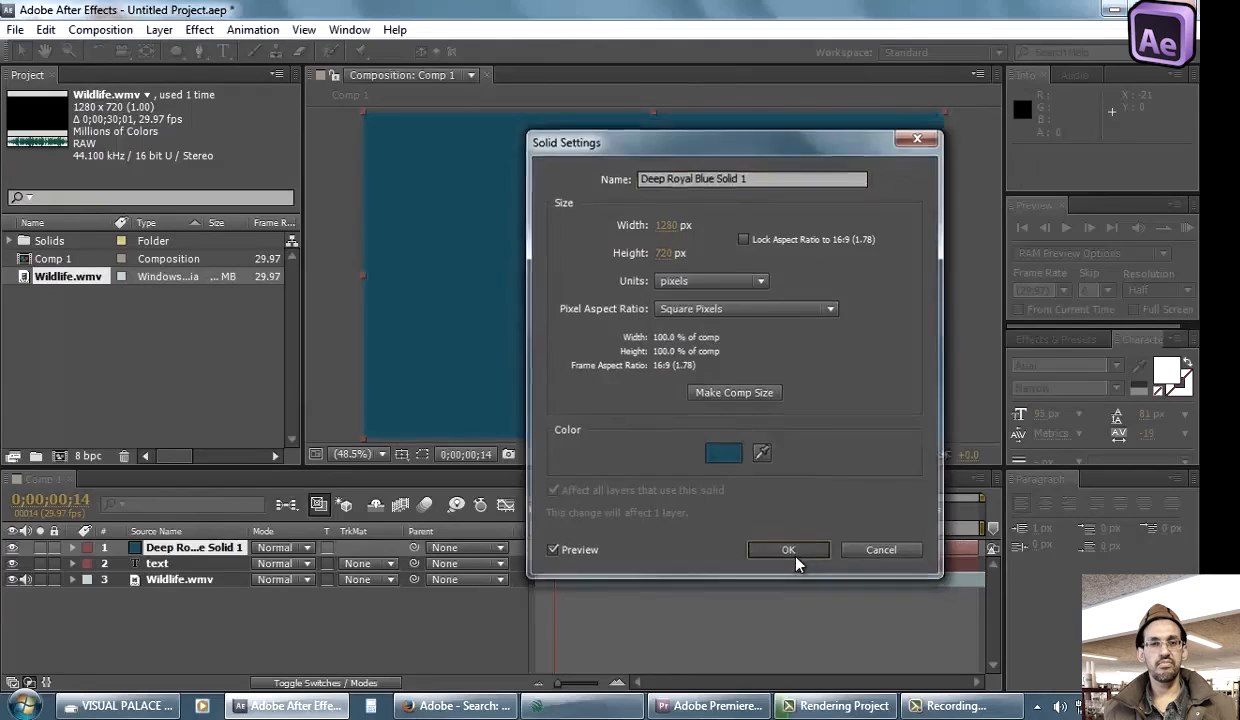
With no layer selected, draw an ellipse about 318 x 338 px on a new shape layer and change its fill to pink
click(530, 600)
key(q)
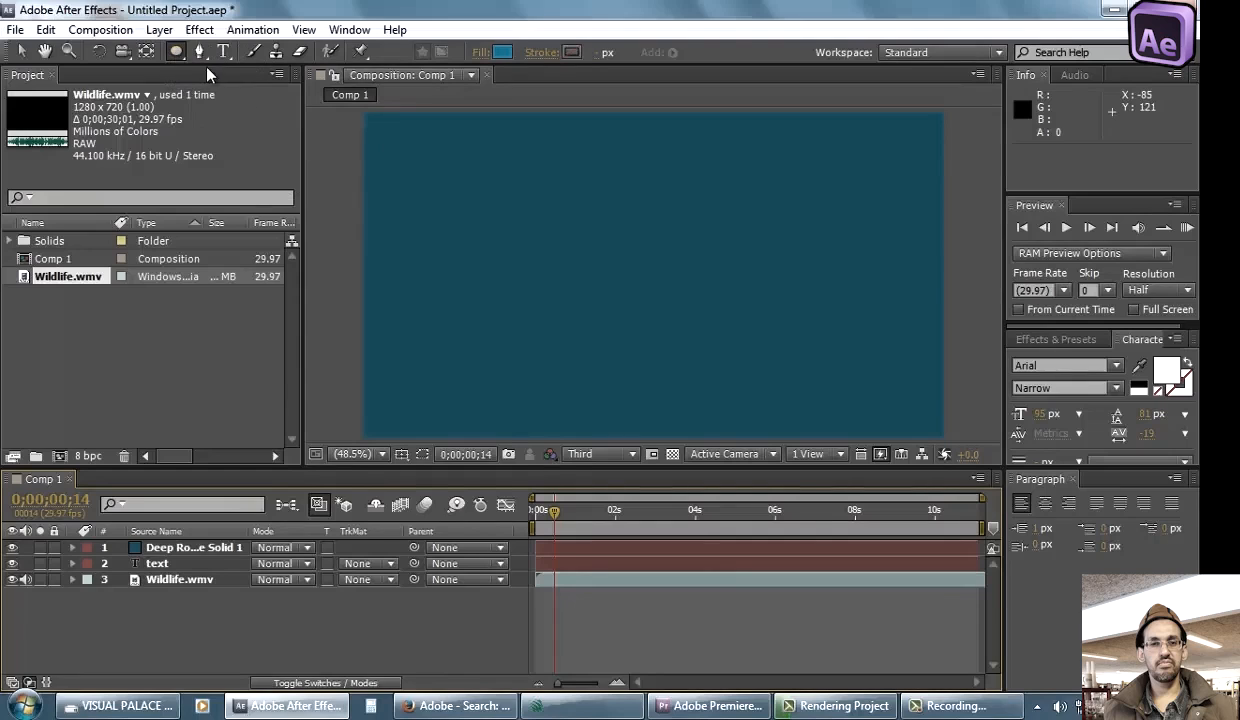
click(464, 175)
drag(464, 175, 609, 328)
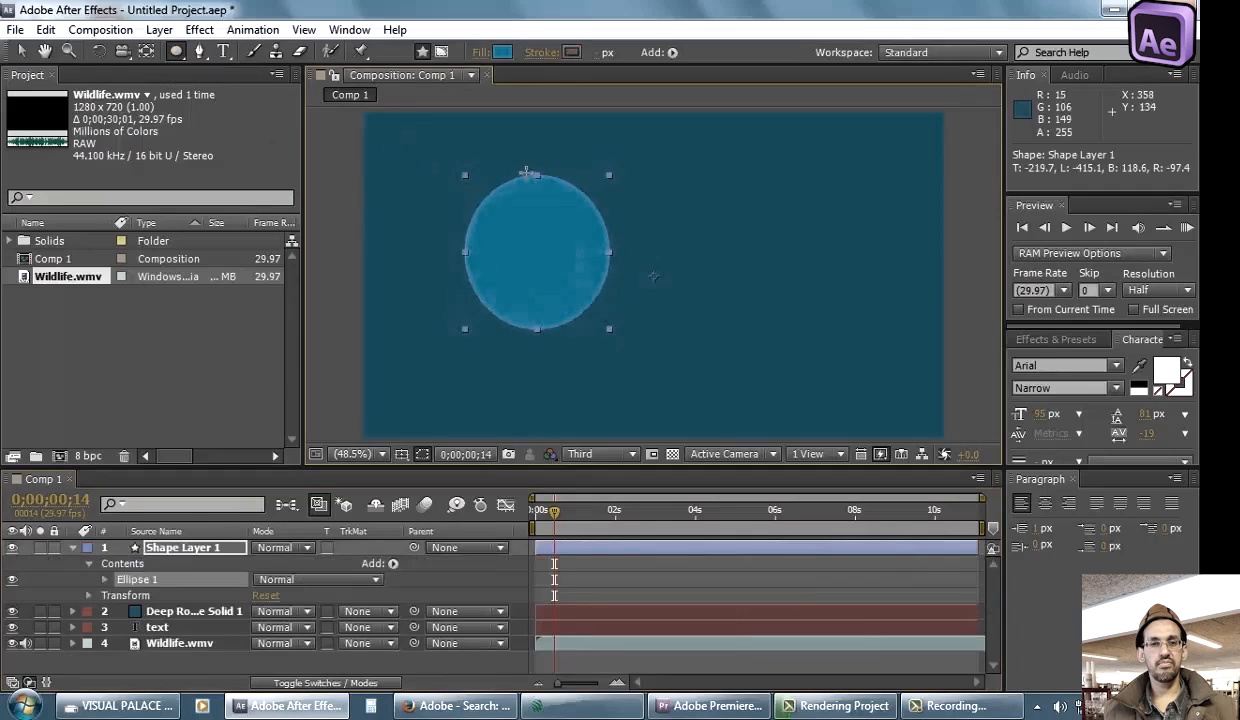
click(502, 52)
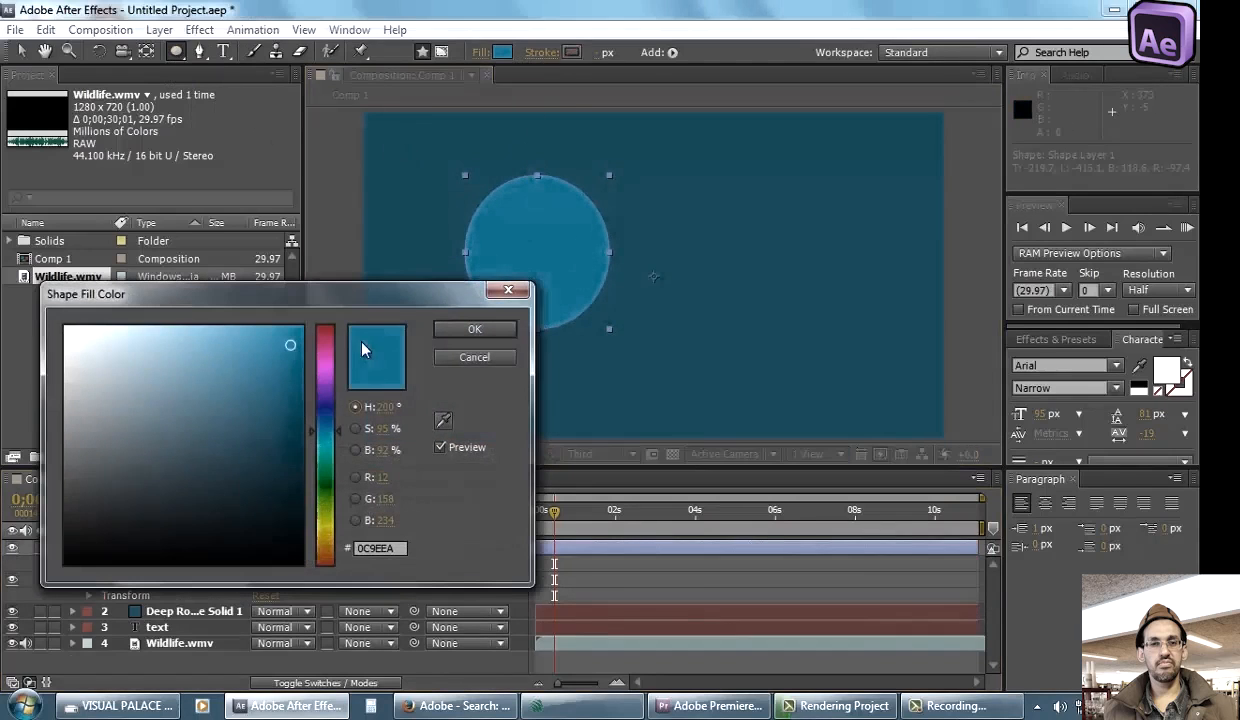
click(312, 352)
click(472, 332)
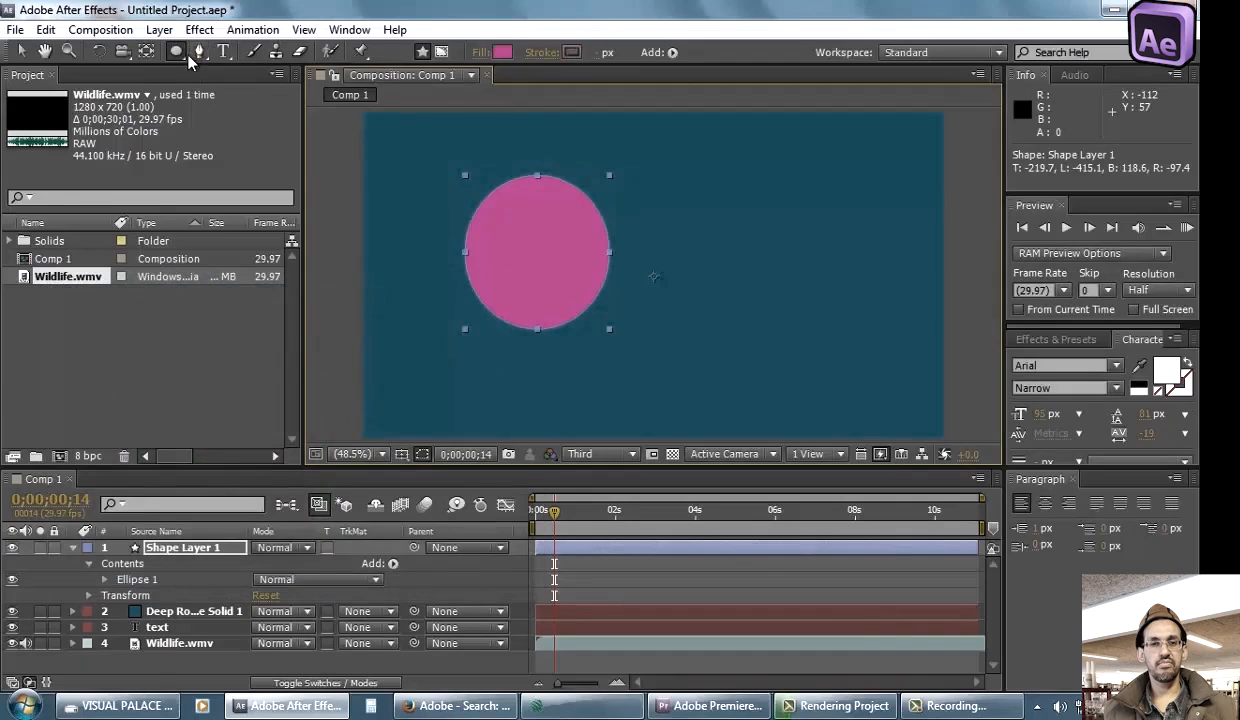
Draw a large pink star up and to the right of the circle, within the same shape layer
click(193, 62)
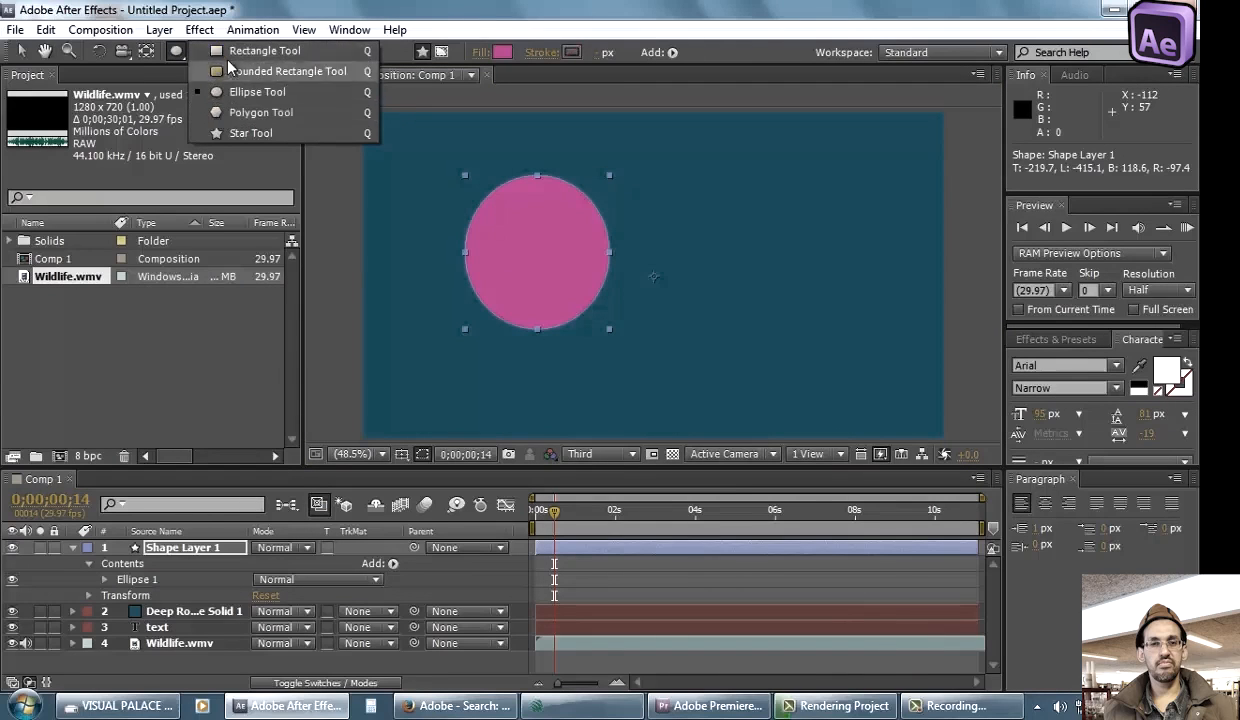
click(235, 132)
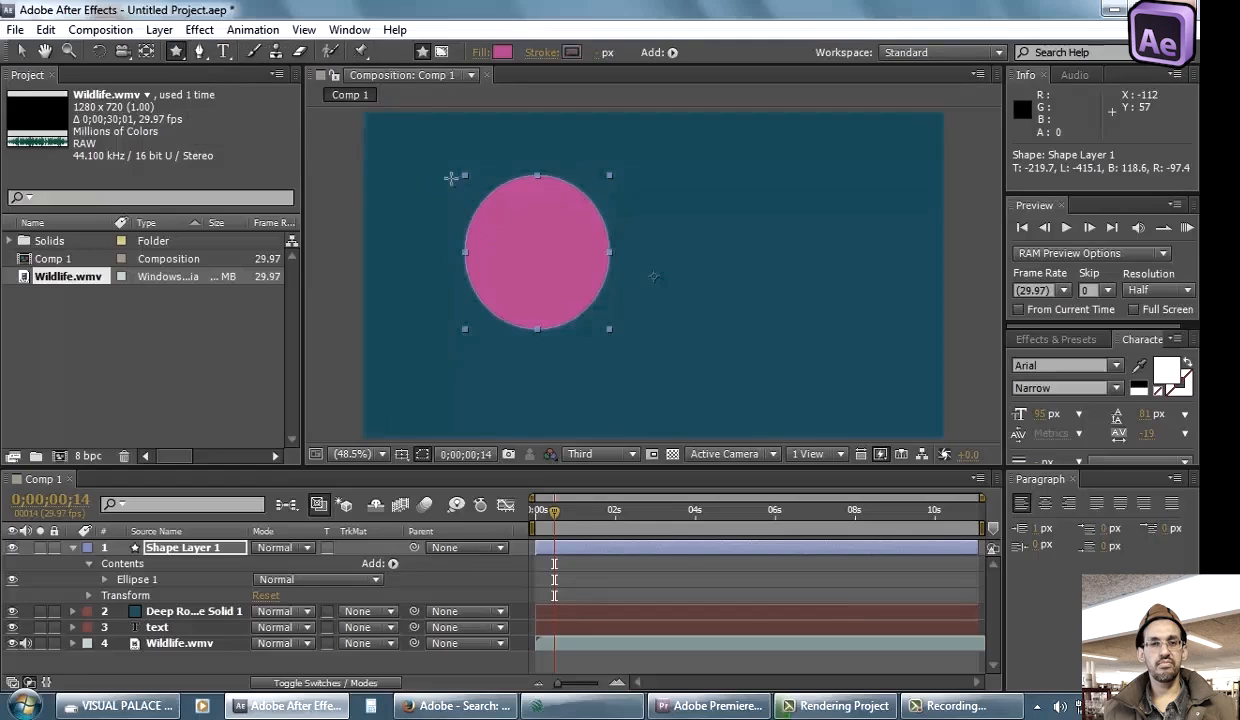
drag(728, 188, 727, 152)
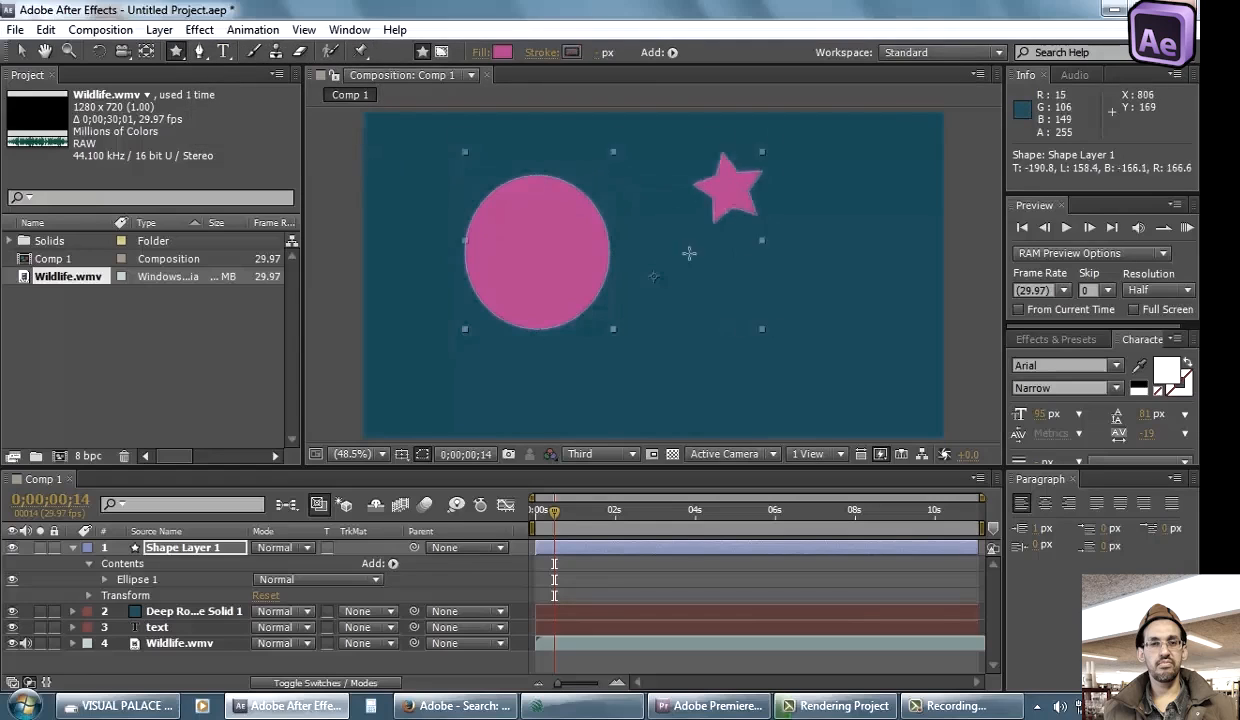
drag(689, 253, 670, 263)
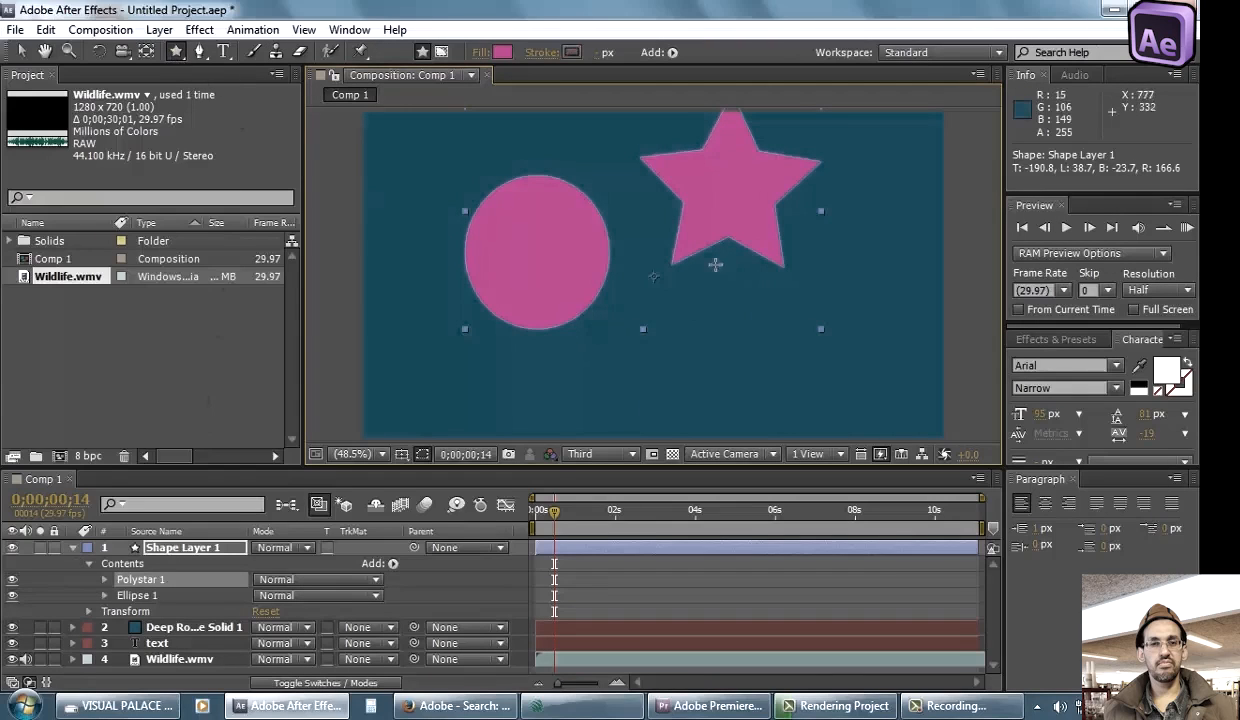
Add a small pentagon below the star to Shape Layer 1 and set its fill color to purple 600CEA
click(203, 557)
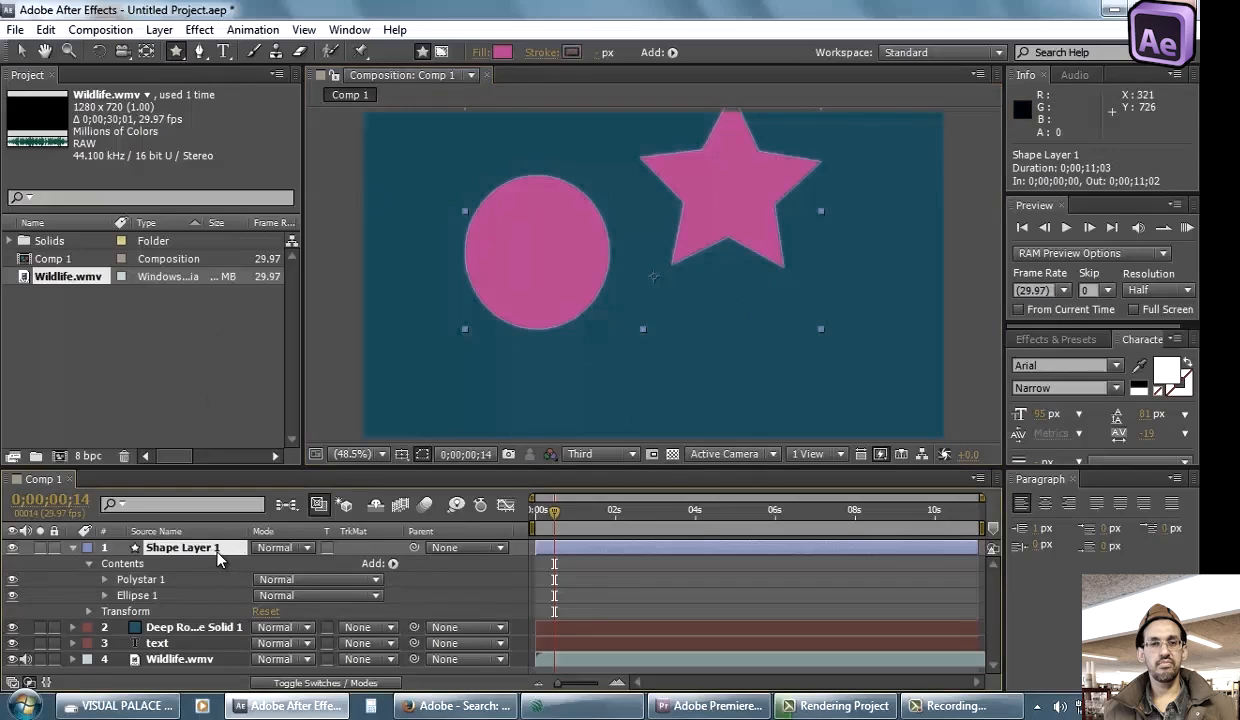
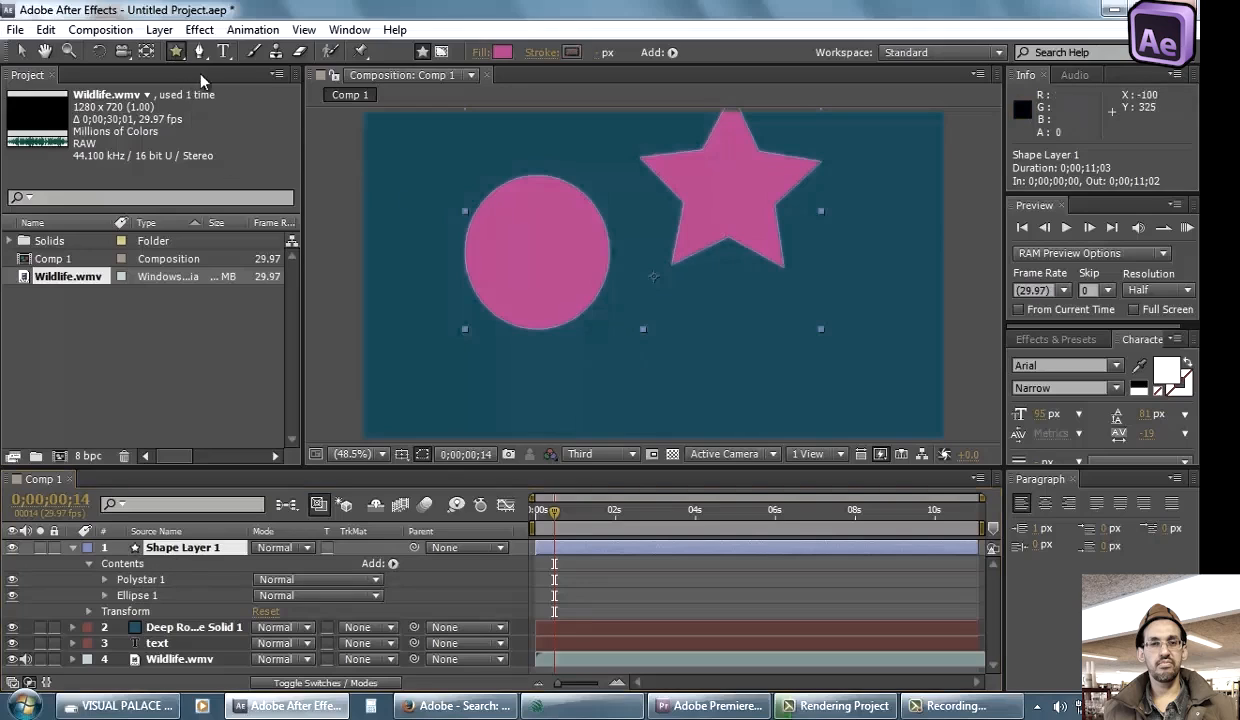
drag(176, 51, 257, 116)
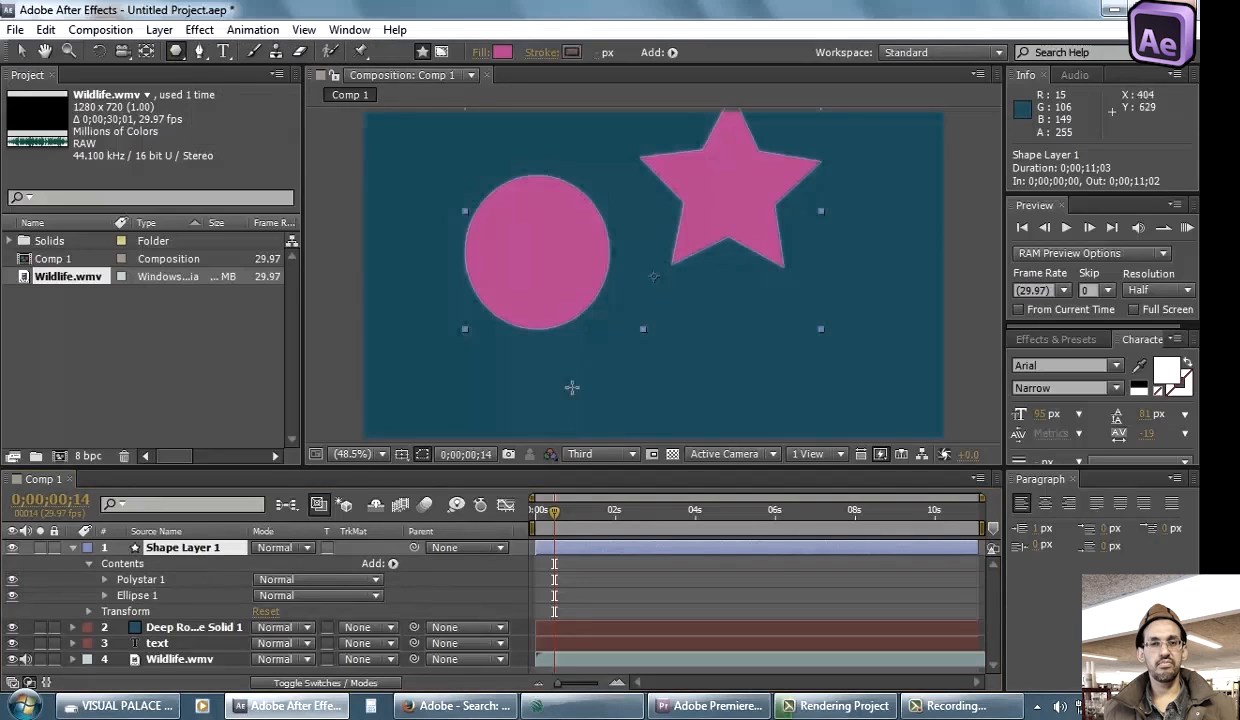
drag(677, 374, 680, 338)
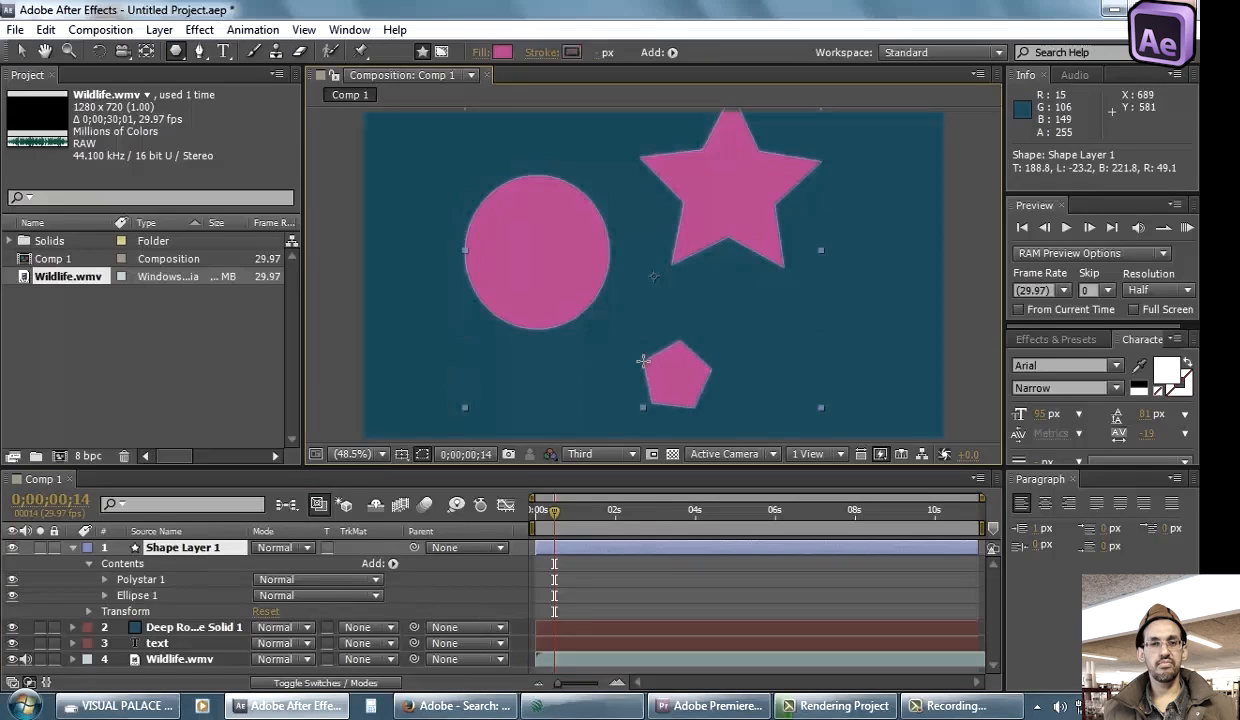
click(502, 52)
click(325, 392)
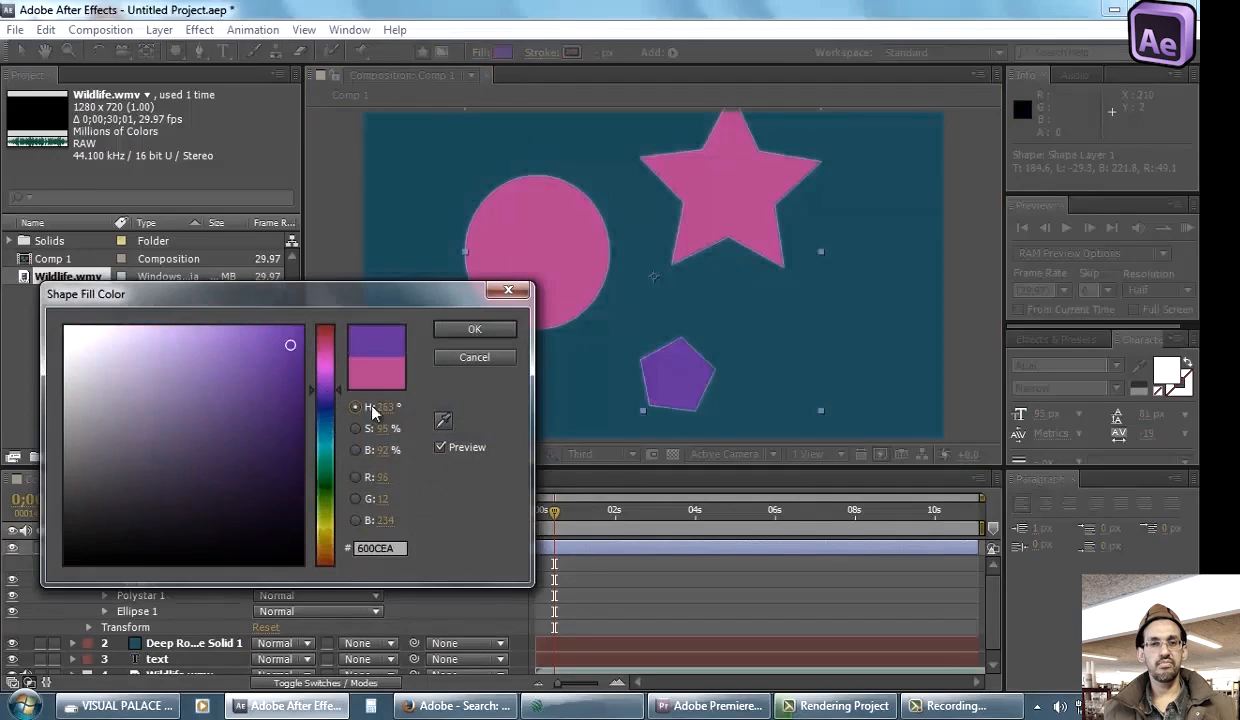
click(474, 329)
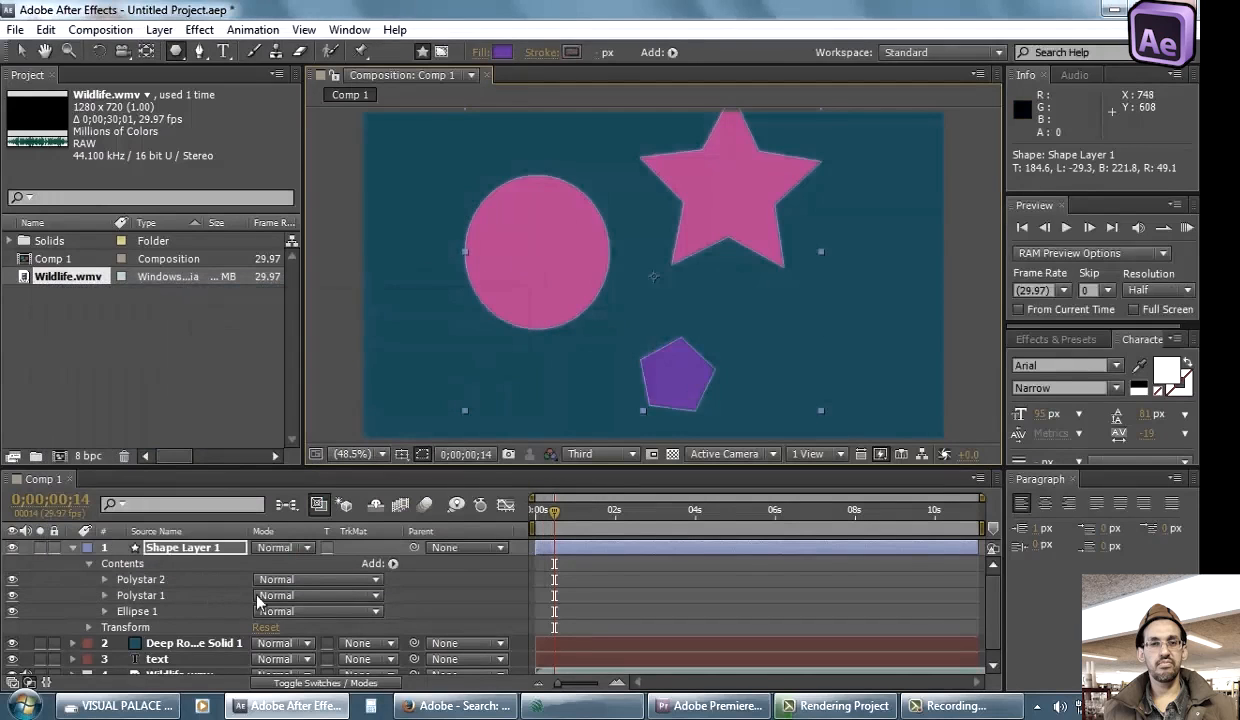
Examine Shape Layer 1's contents by selecting its ellipse, star and pentagon groups in turn, and collapse the layer
click(145, 565)
click(145, 613)
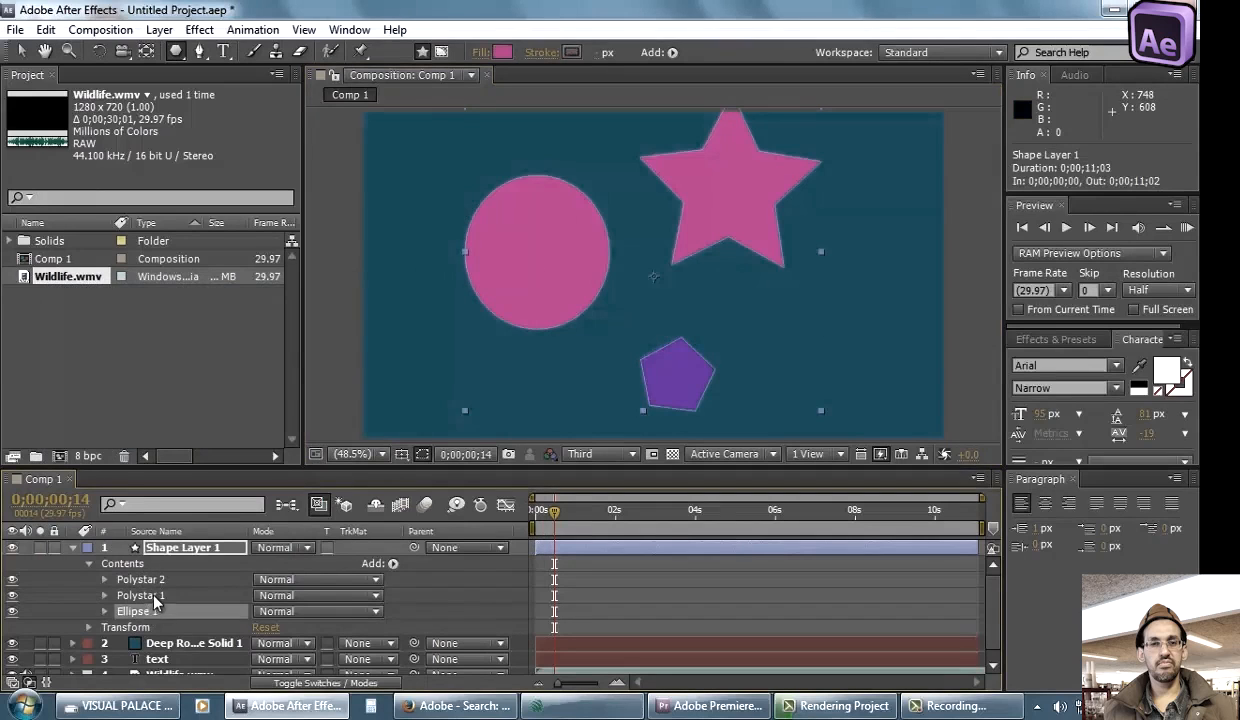
click(155, 580)
click(152, 611)
click(160, 580)
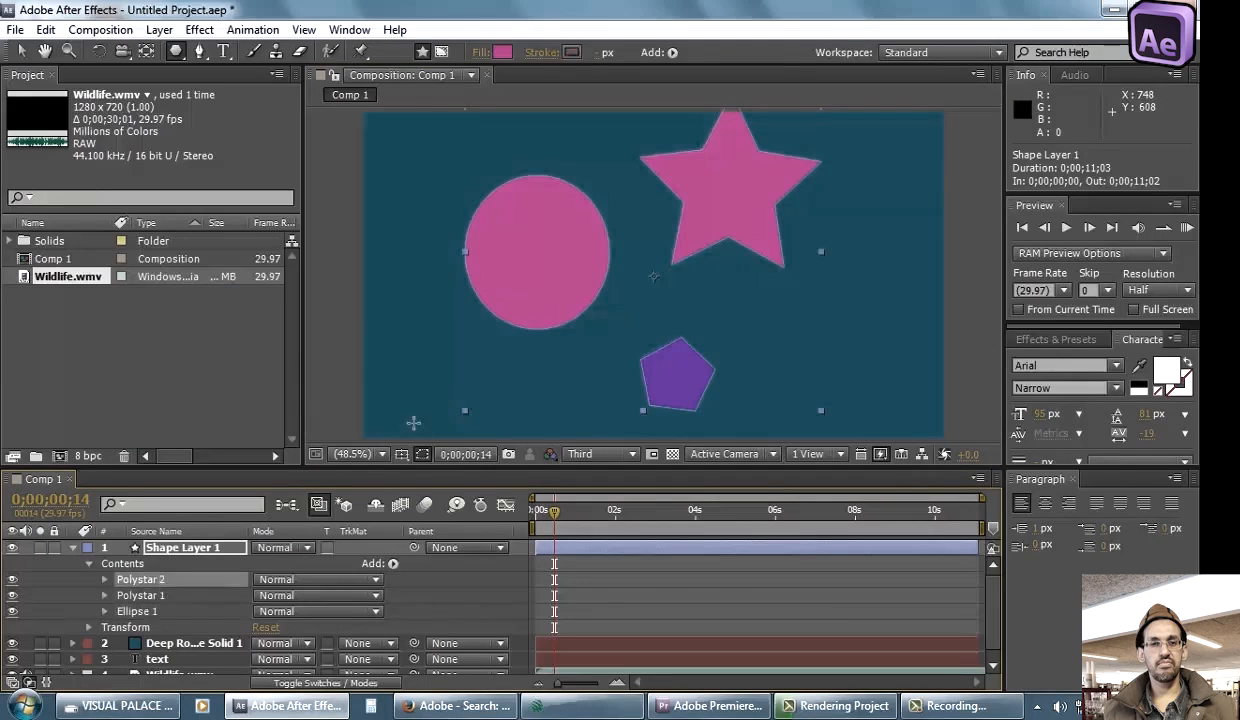
click(148, 612)
click(160, 595)
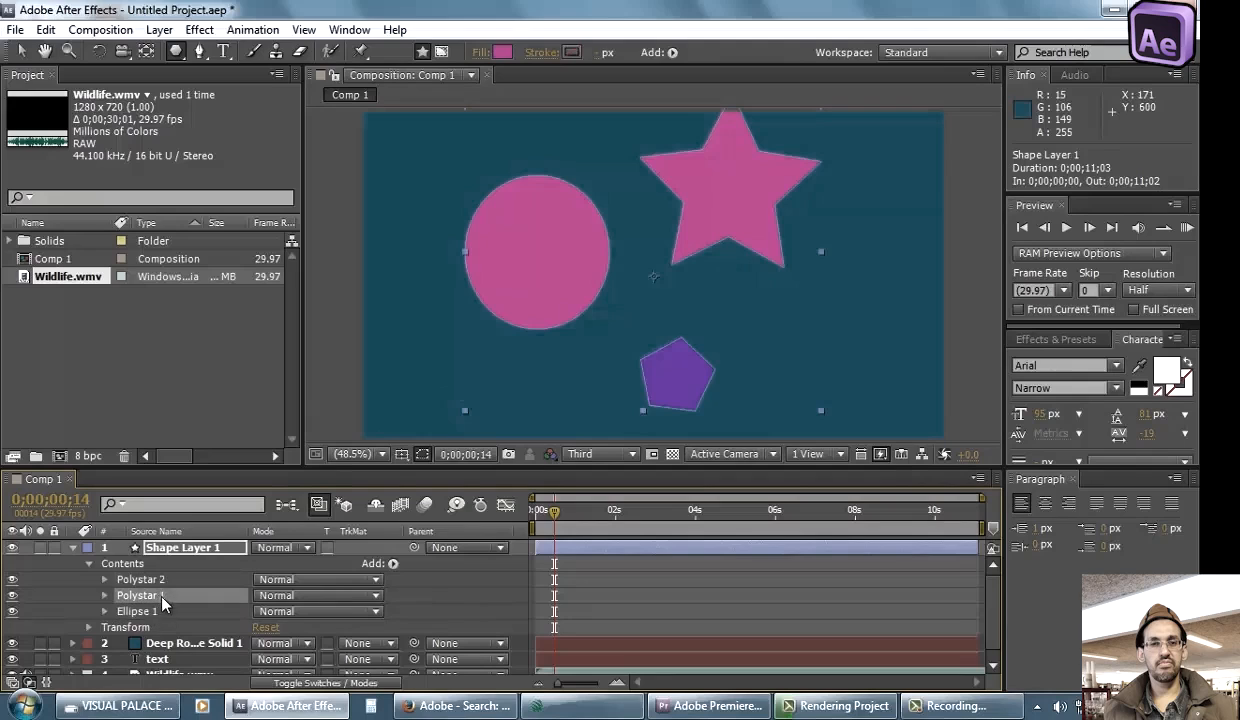
click(162, 580)
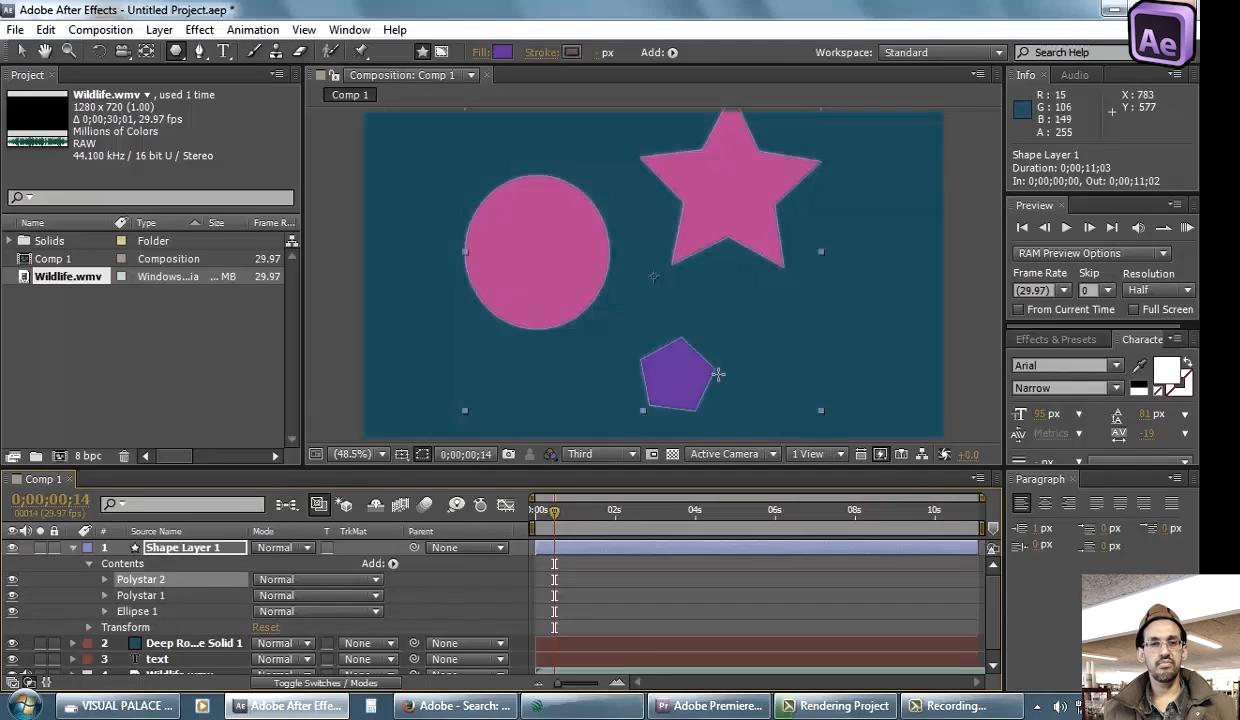
click(73, 548)
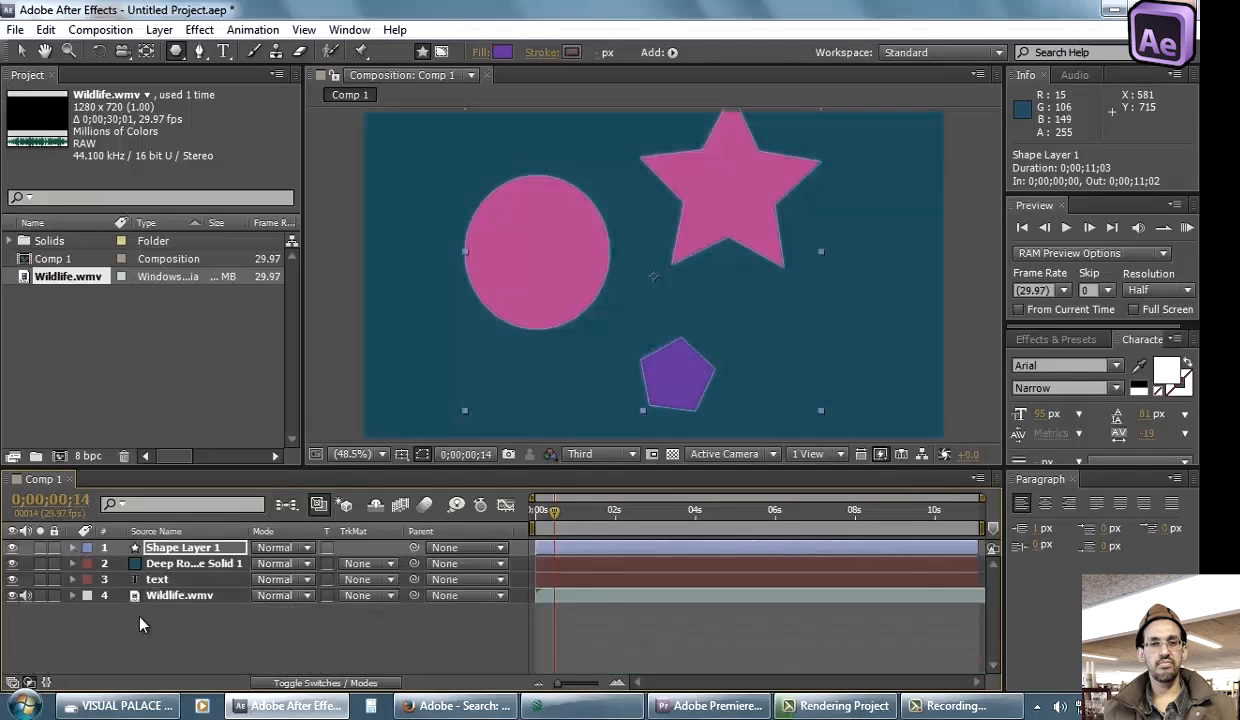
Try drawing a rounded rectangle beside the pentagon on a separate shape layer, and undo it
click(207, 648)
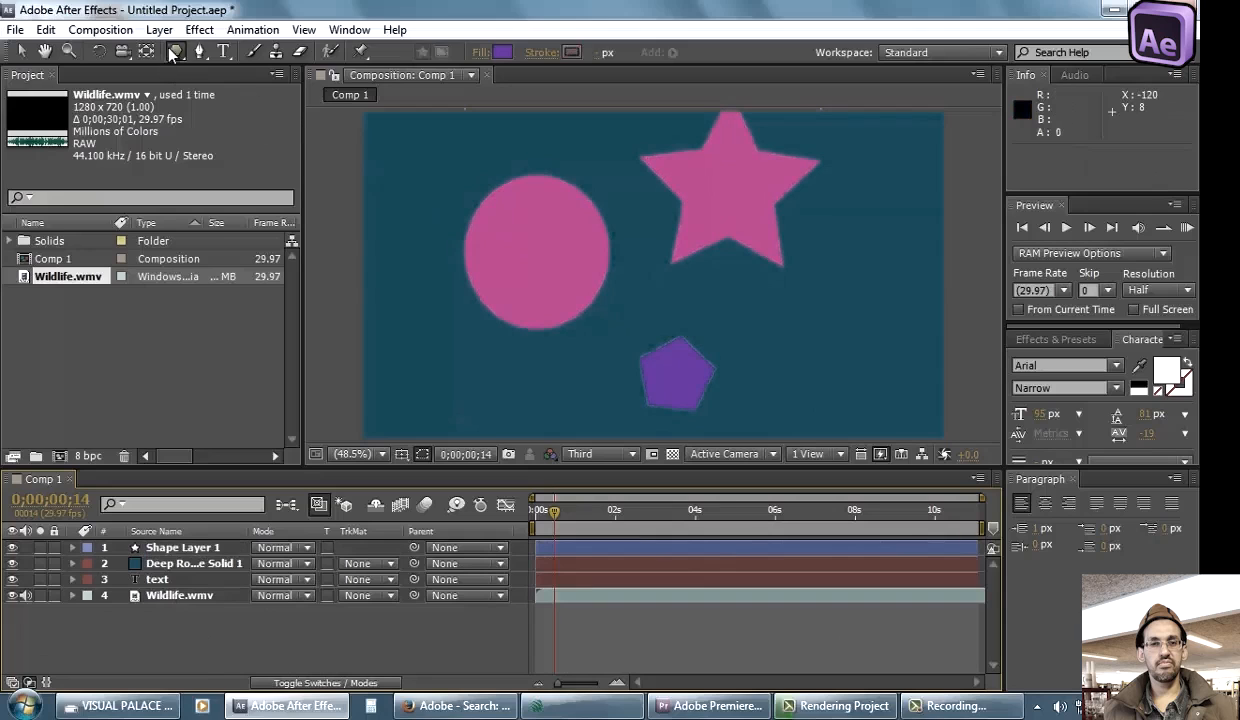
drag(174, 52, 272, 70)
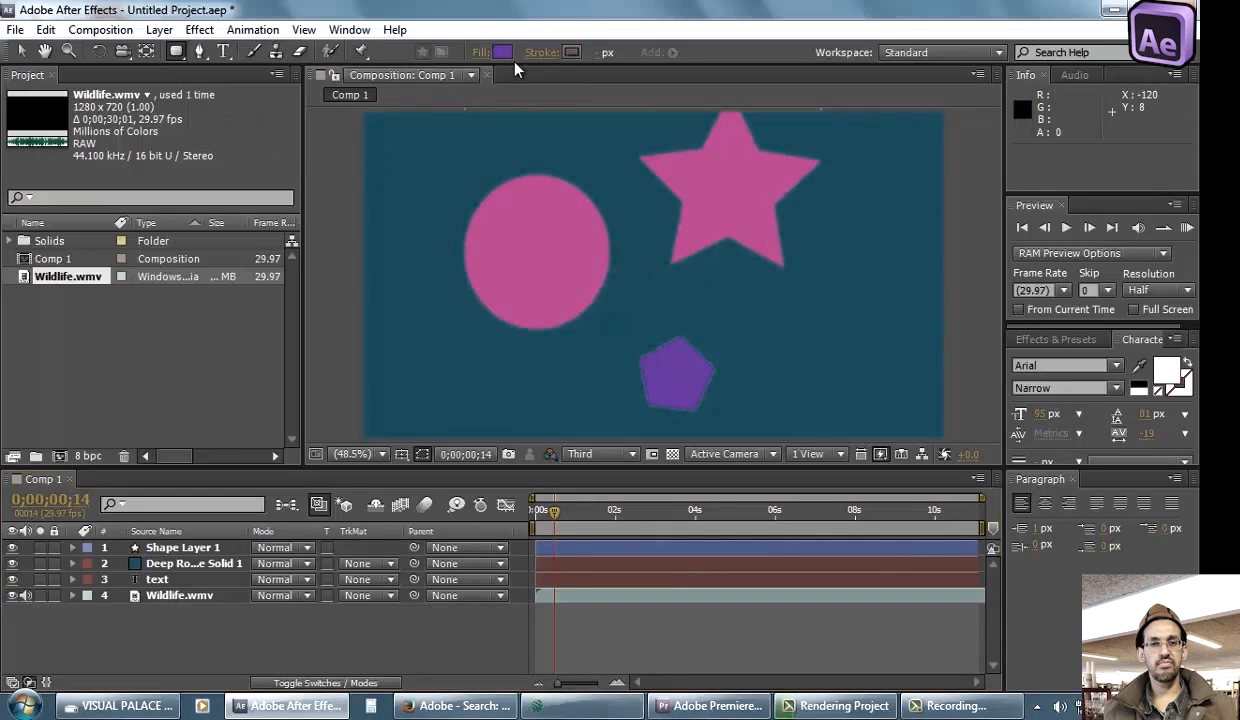
click(502, 52)
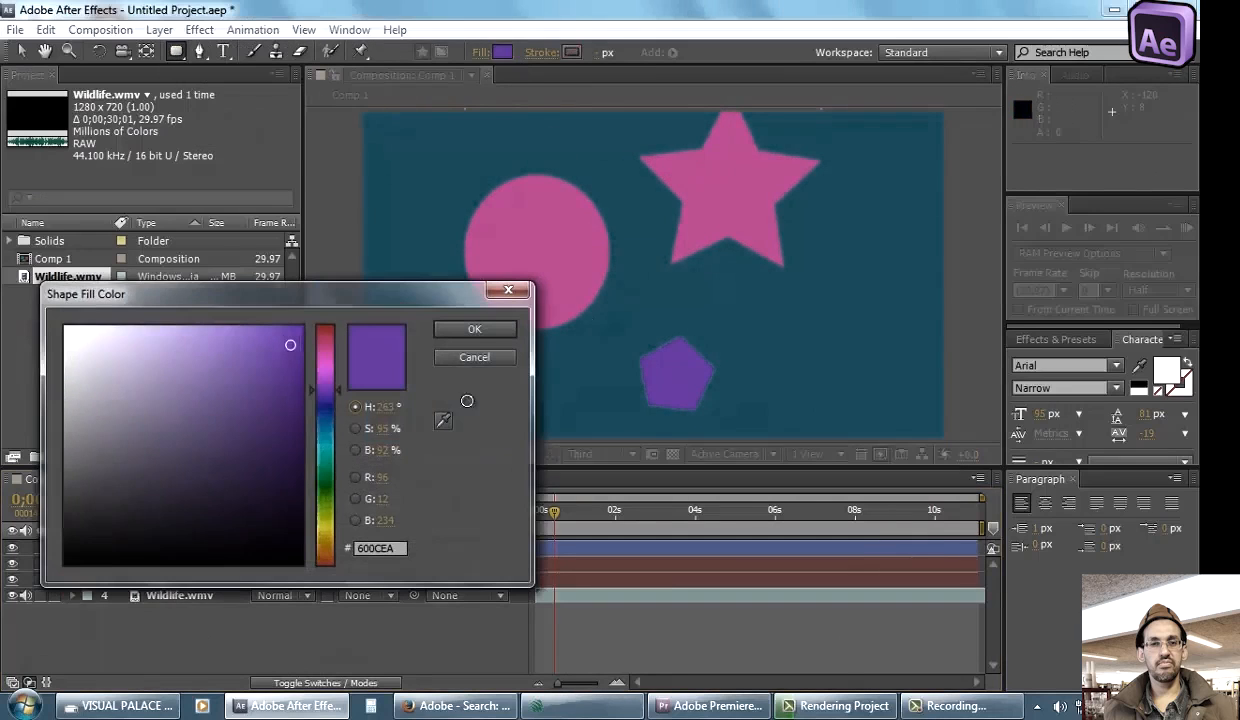
click(330, 533)
click(470, 329)
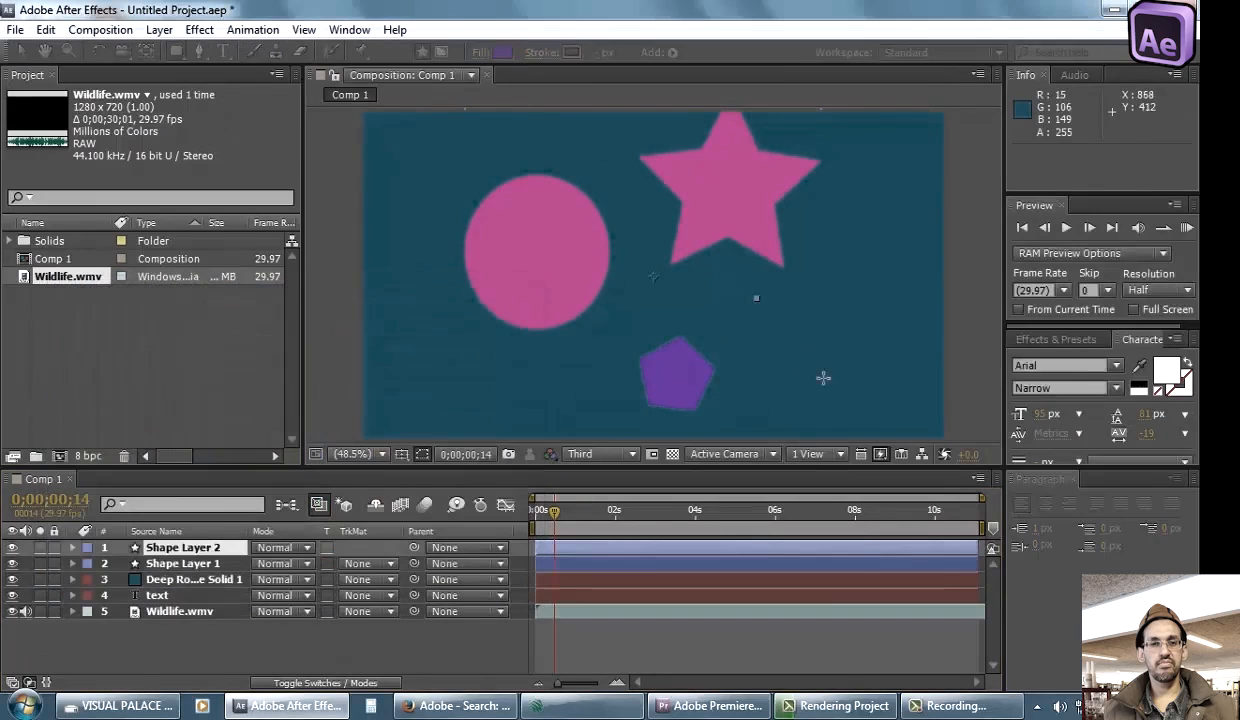
drag(823, 378, 869, 396)
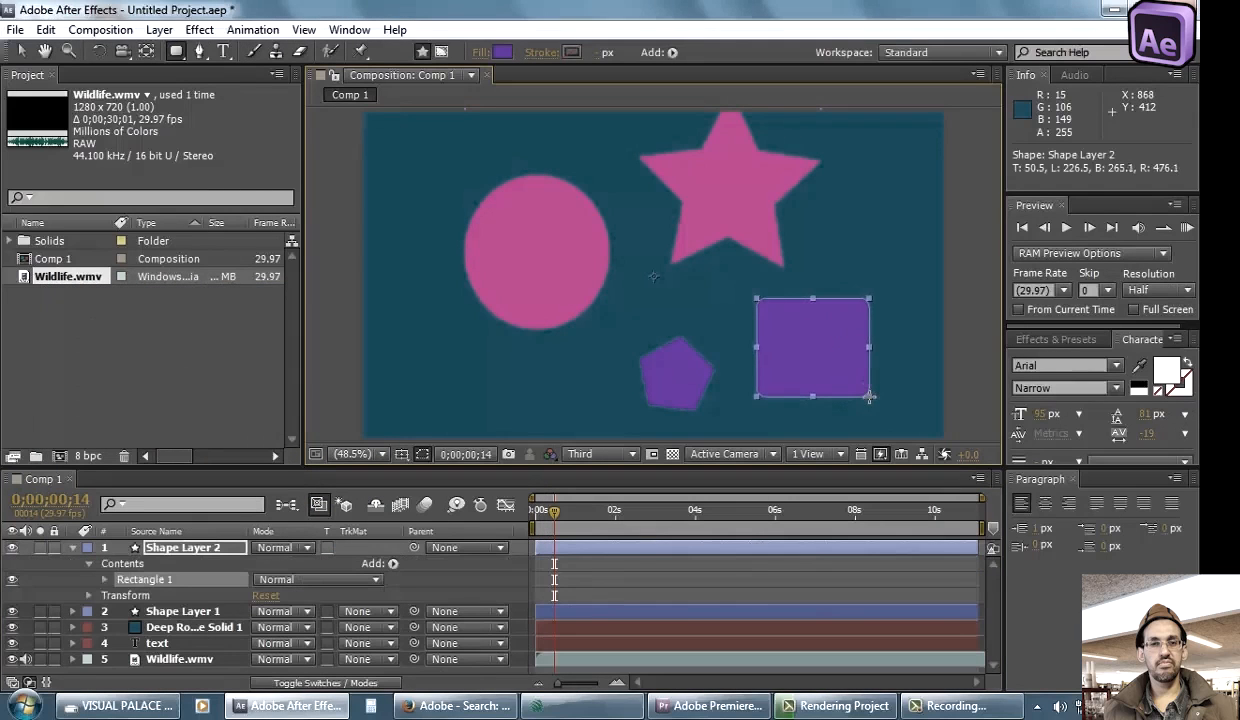
key(ctrl+z)
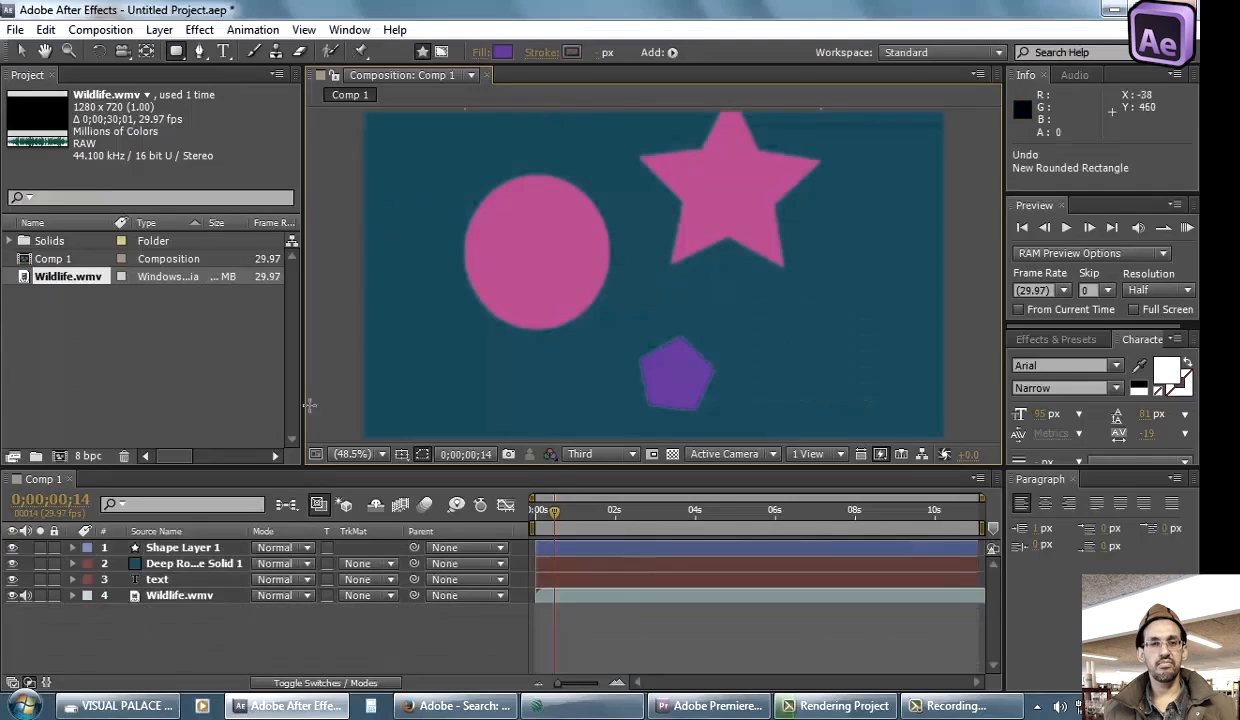
Draw a yellow rounded rectangle on a new shape layer and add a yellow ellipse about 347 x 279 px overlapping the pink circle
click(169, 54)
drag(763, 286, 909, 405)
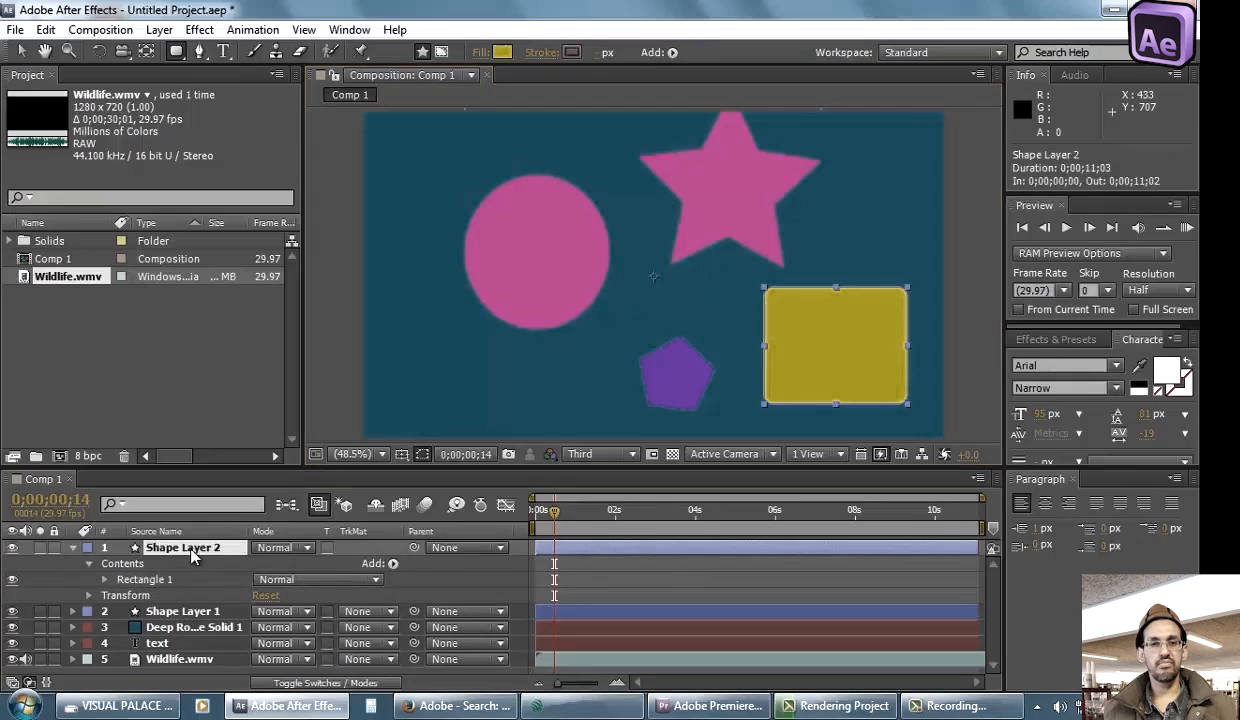
drag(177, 51, 218, 91)
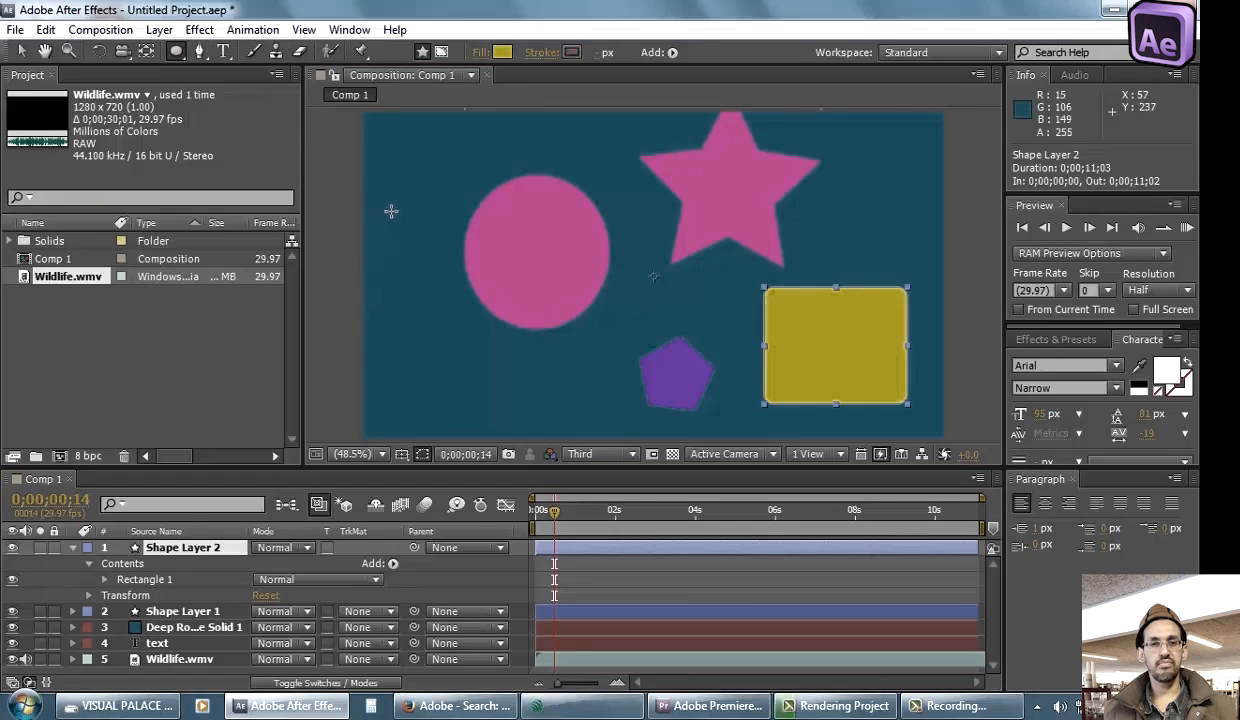
mouse_move(390, 211)
mouse_down()
mouse_move(450, 294)
mouse_move(548, 338)
mouse_up()
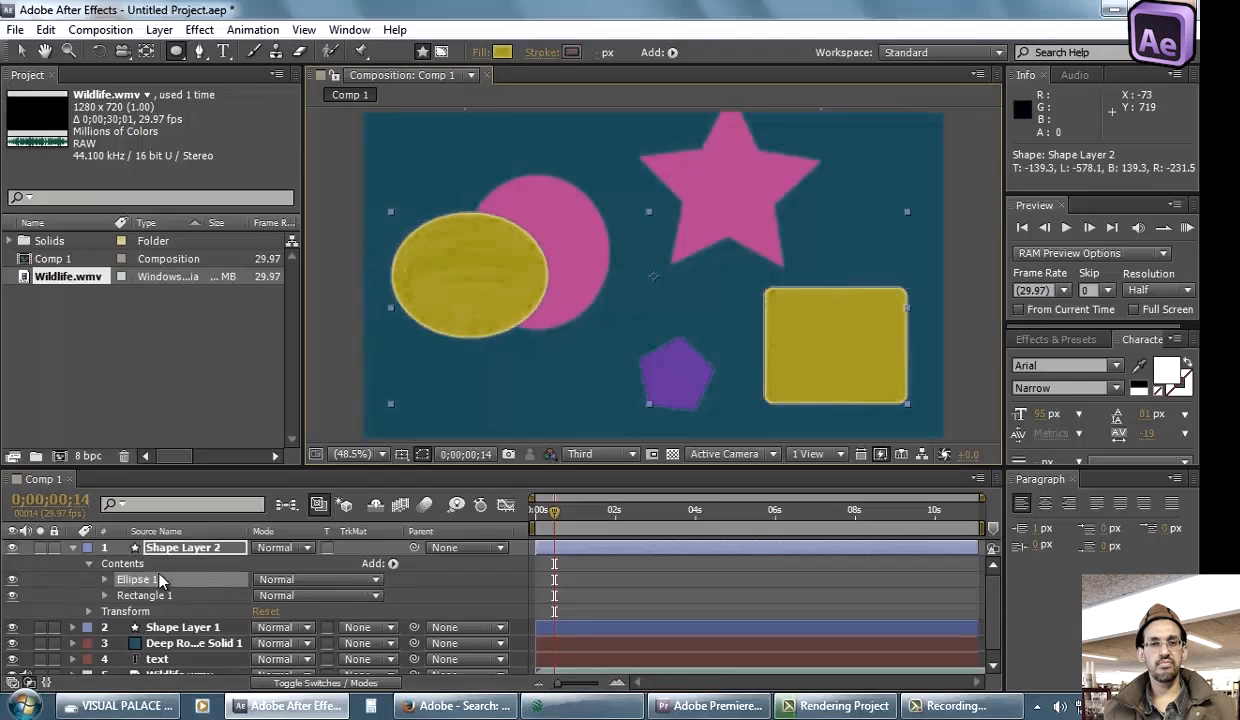
Examine Shape Layer 2's contents by selecting its ellipse and rectangle groups alternately
click(135, 580)
click(148, 597)
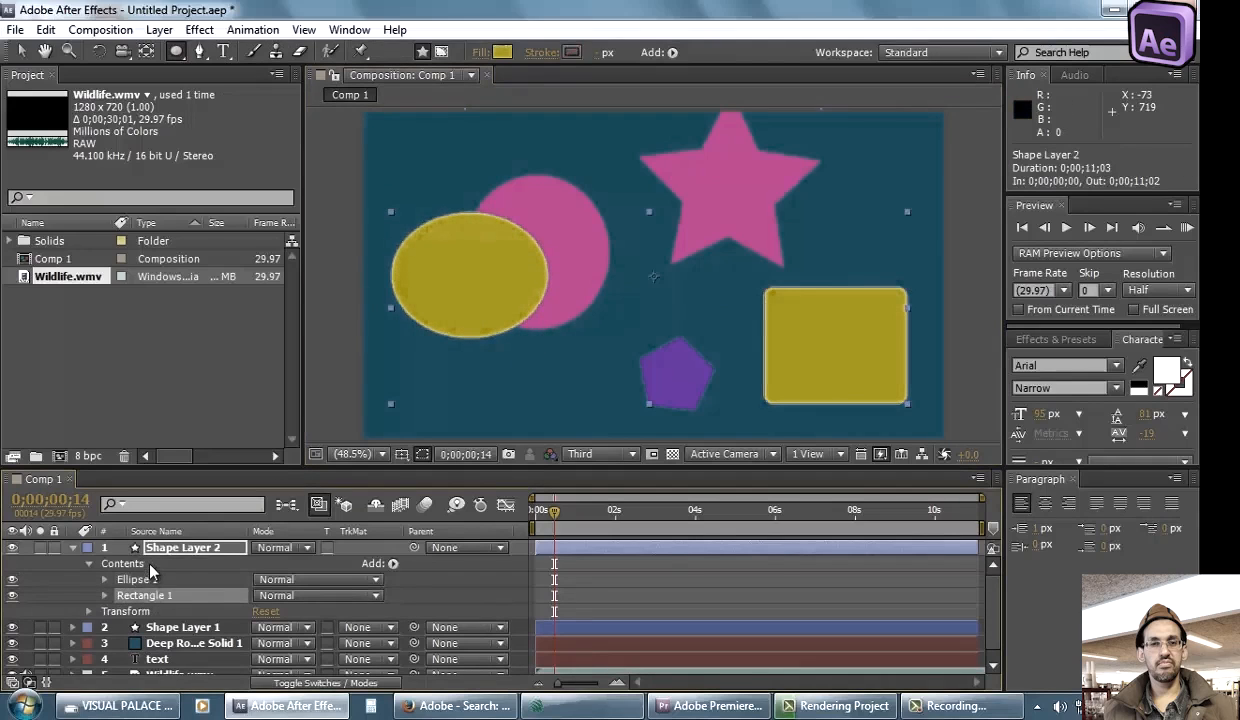
click(157, 580)
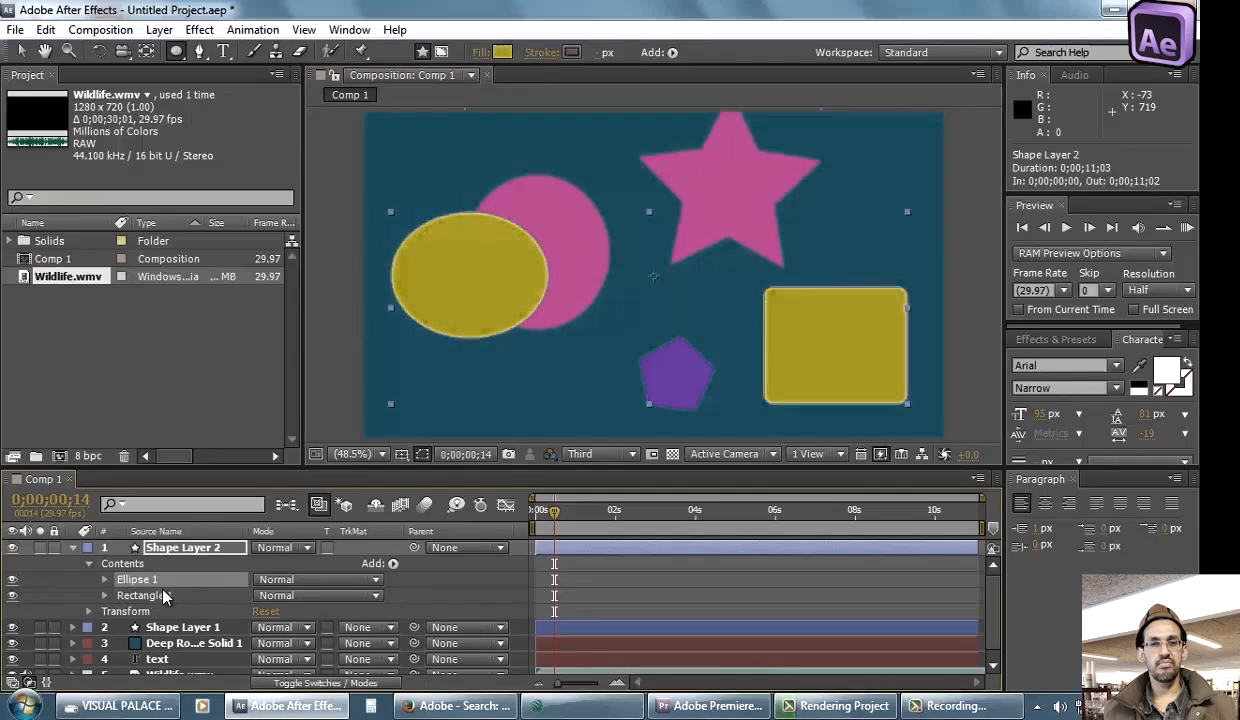
click(165, 597)
click(162, 582)
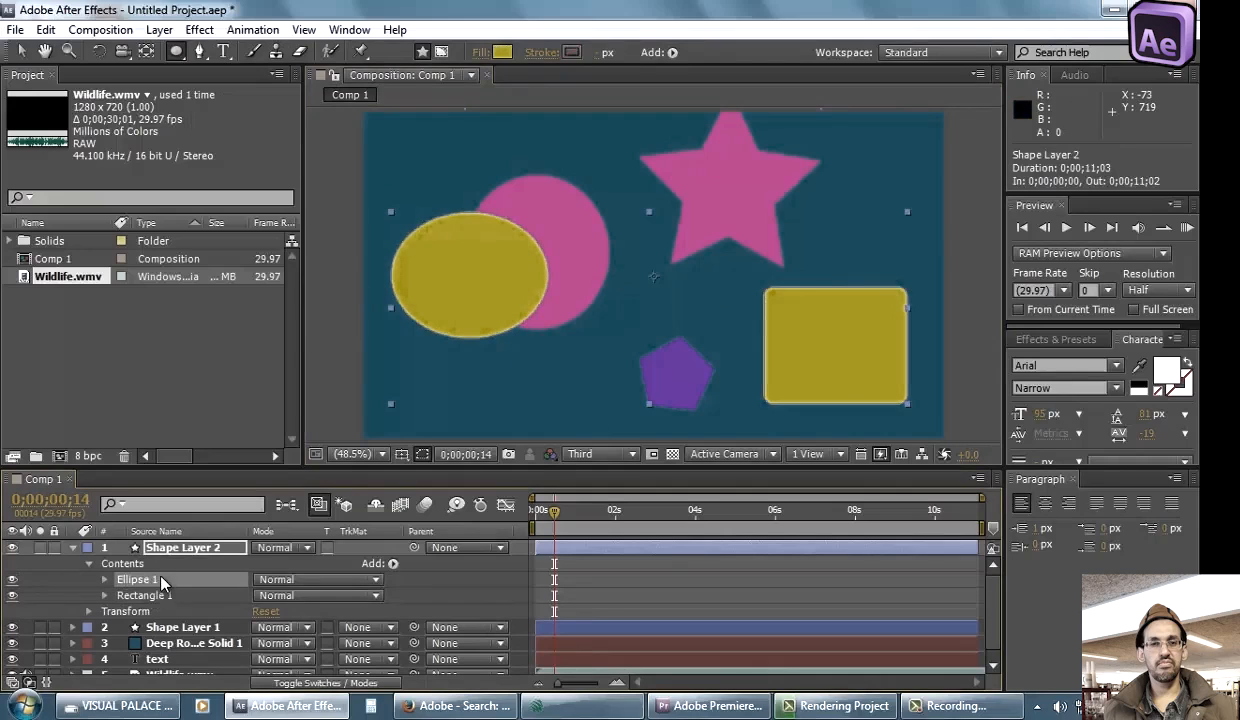
Draw a large yellow ellipse about 475 x 489 px on Shape Layer 2, covering the pink circle, and collapse the layer
click(73, 548)
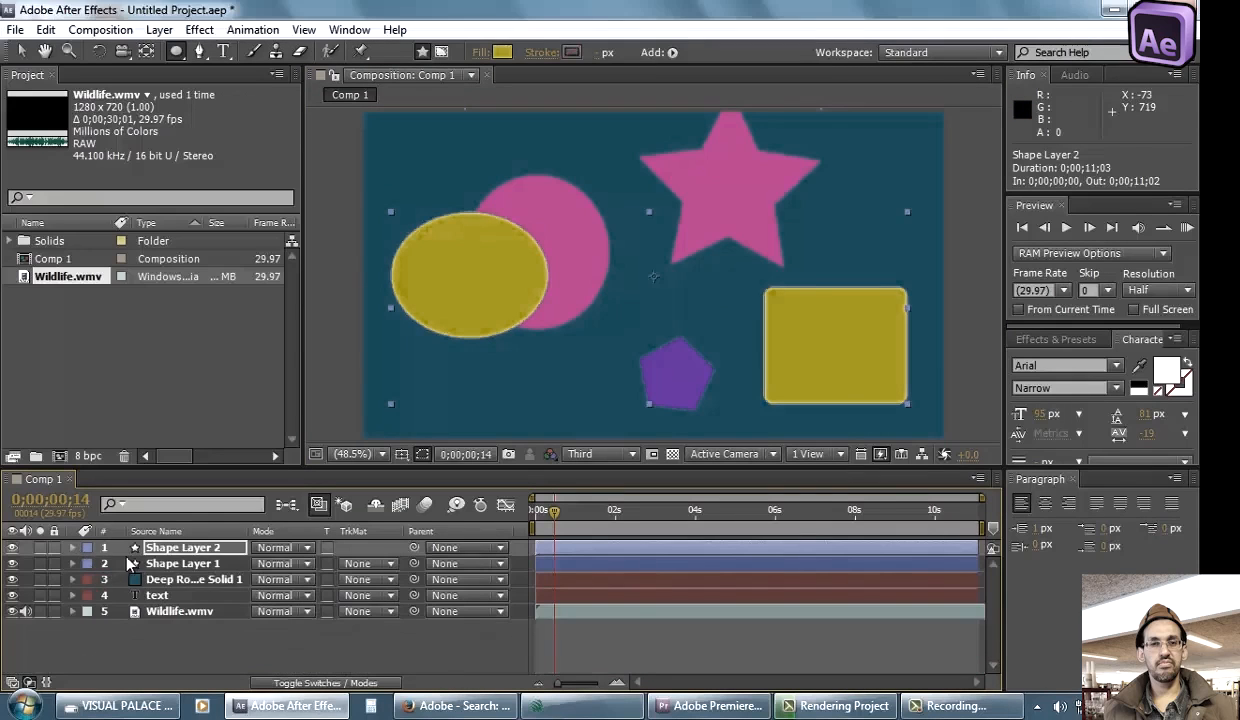
drag(458, 155, 677, 384)
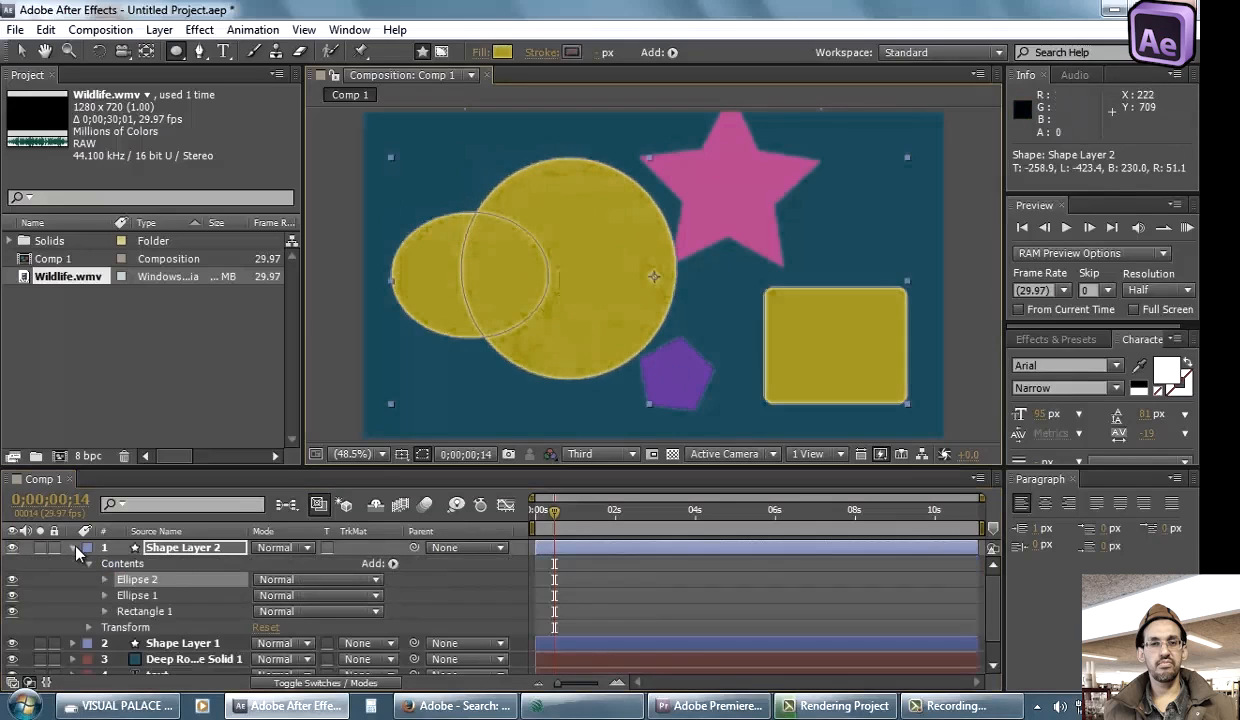
click(74, 548)
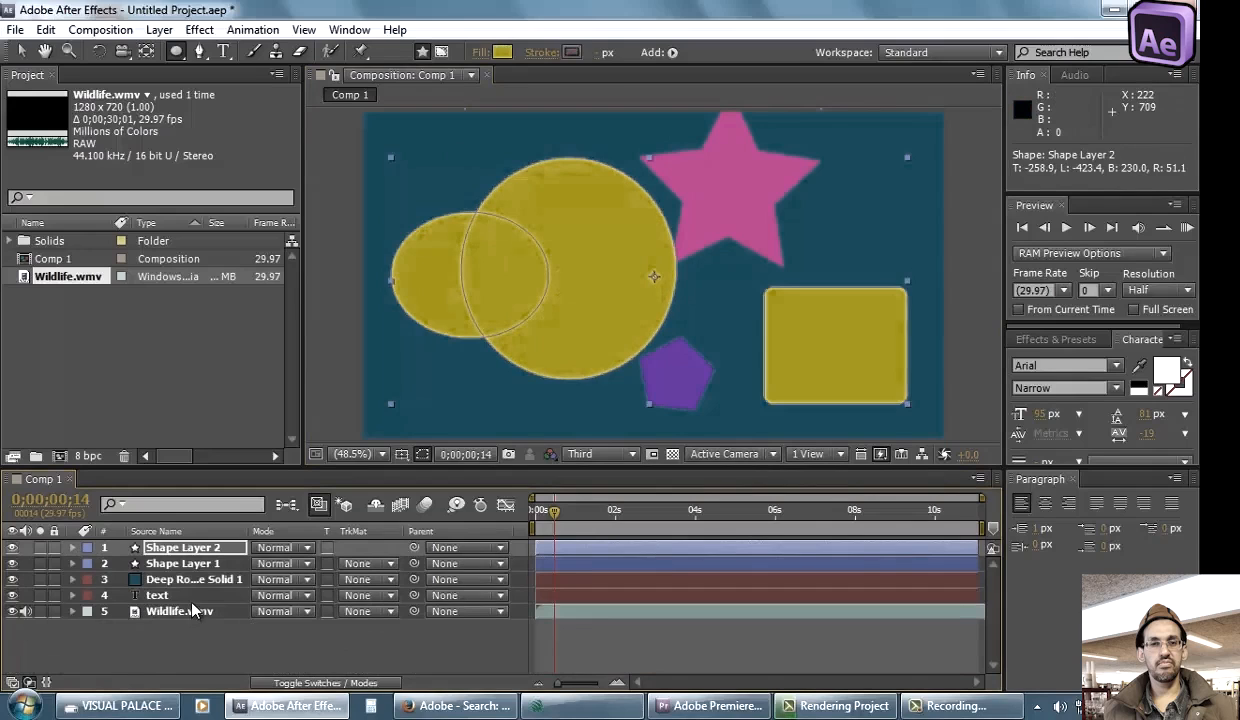
Move the text layer to the top of the layer stack and set its font size to 273 px
click(177, 598)
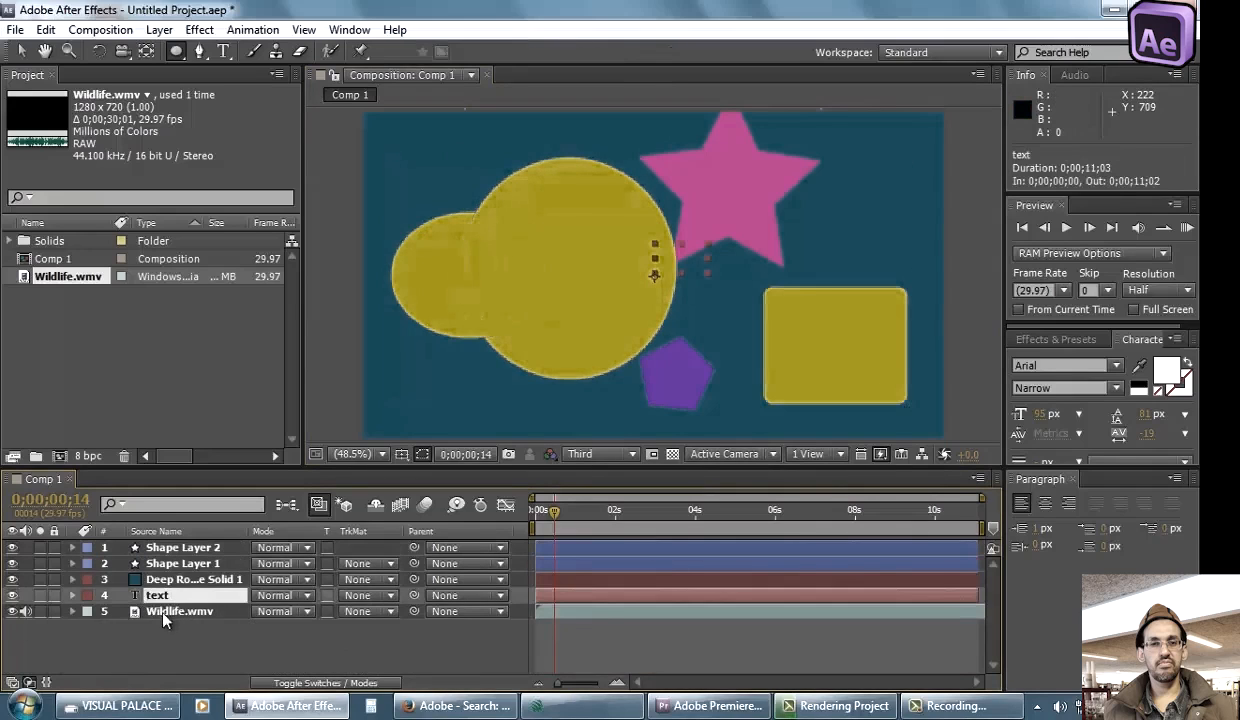
drag(203, 600, 150, 540)
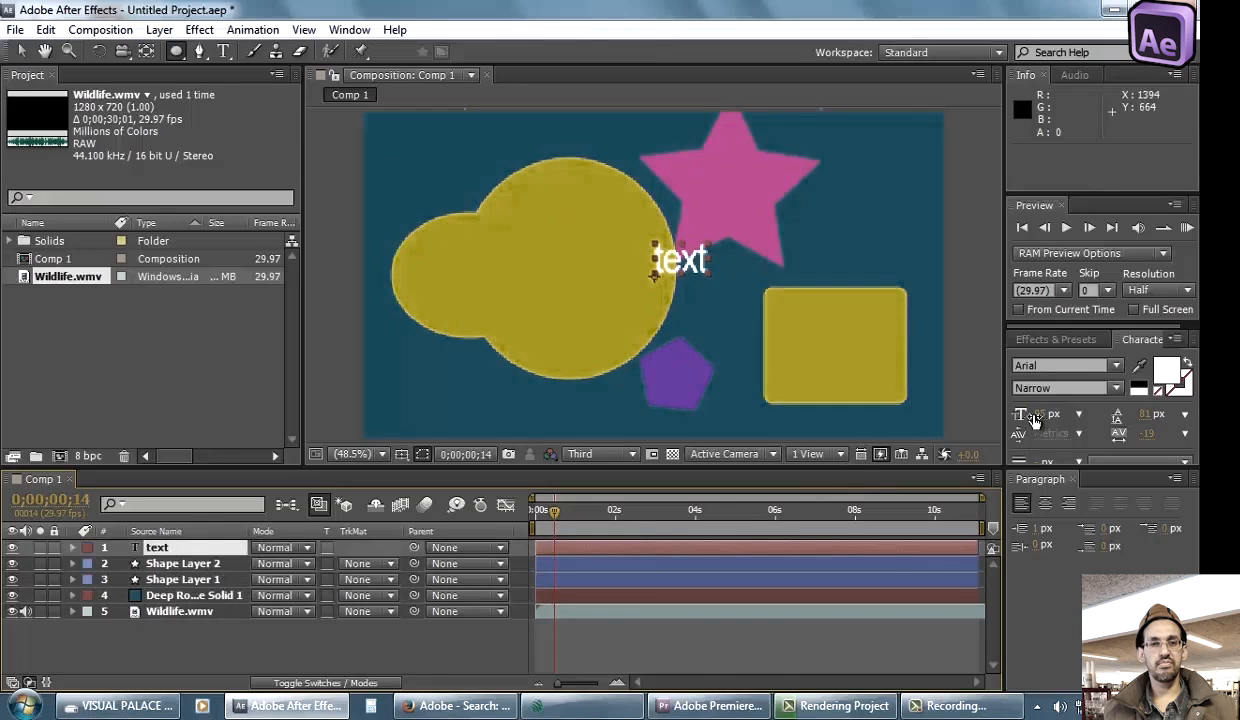
drag(1035, 420, 203, 125)
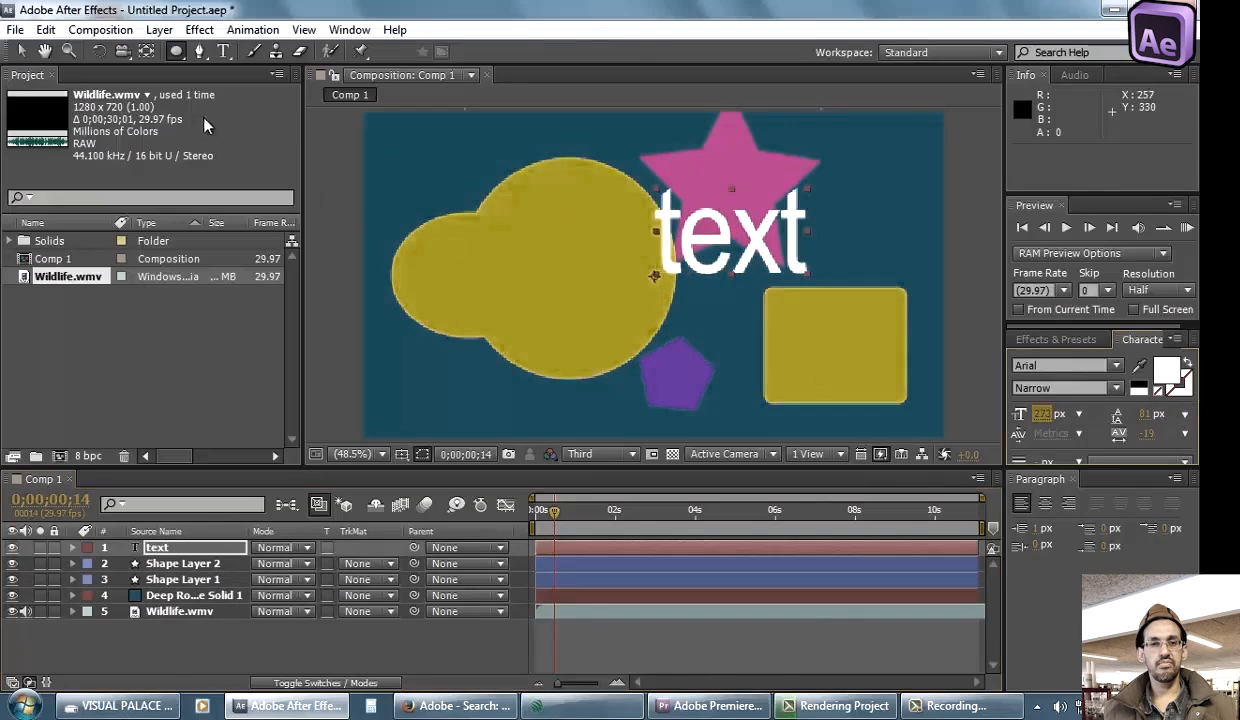
Reposition the text so that it straddles the edge of the large yellow ellipse
click(22, 51)
drag(703, 222, 602, 259)
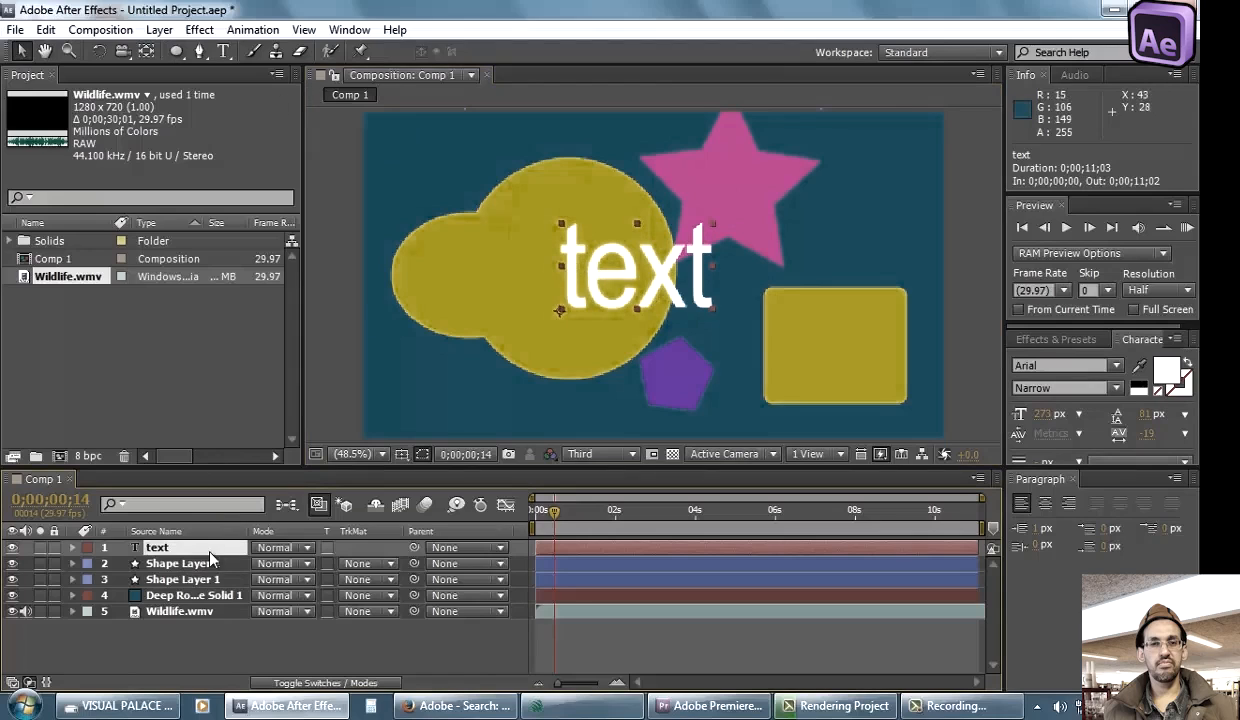
Draw an elliptical mask about 406 x 398 px on the text layer so that it cuts through the last letters, and collapse the layer
click(177, 55)
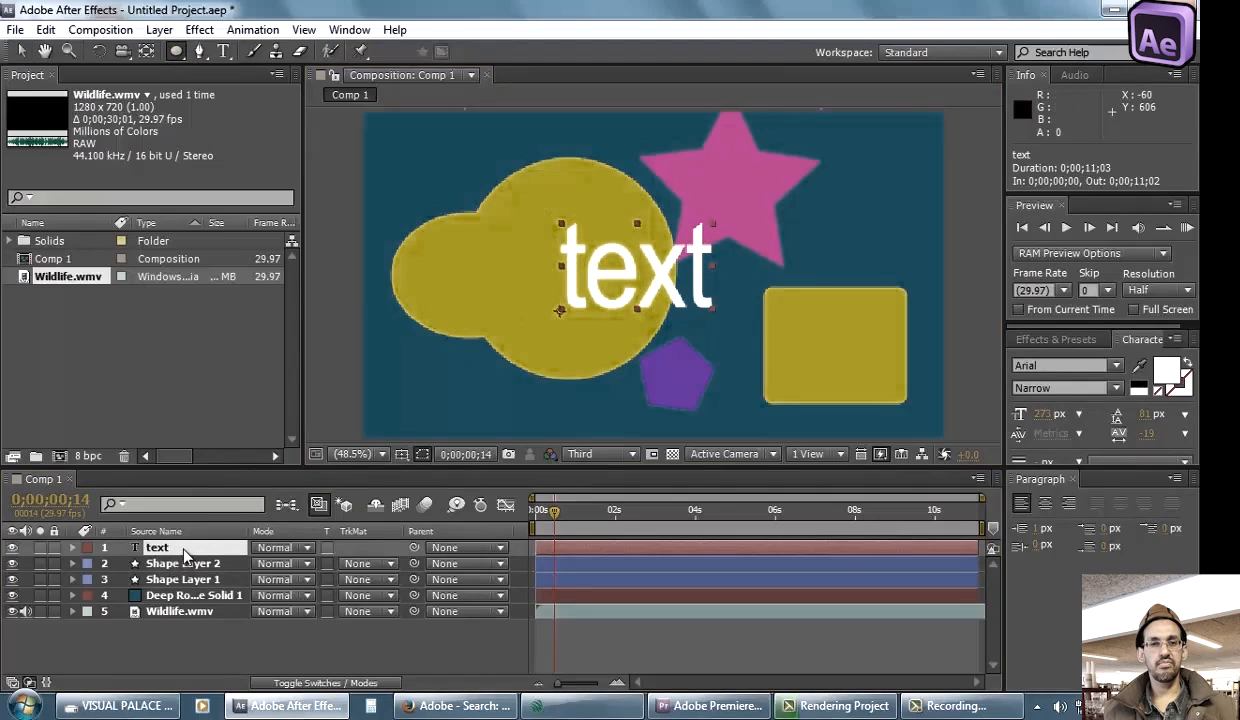
drag(474, 184, 663, 363)
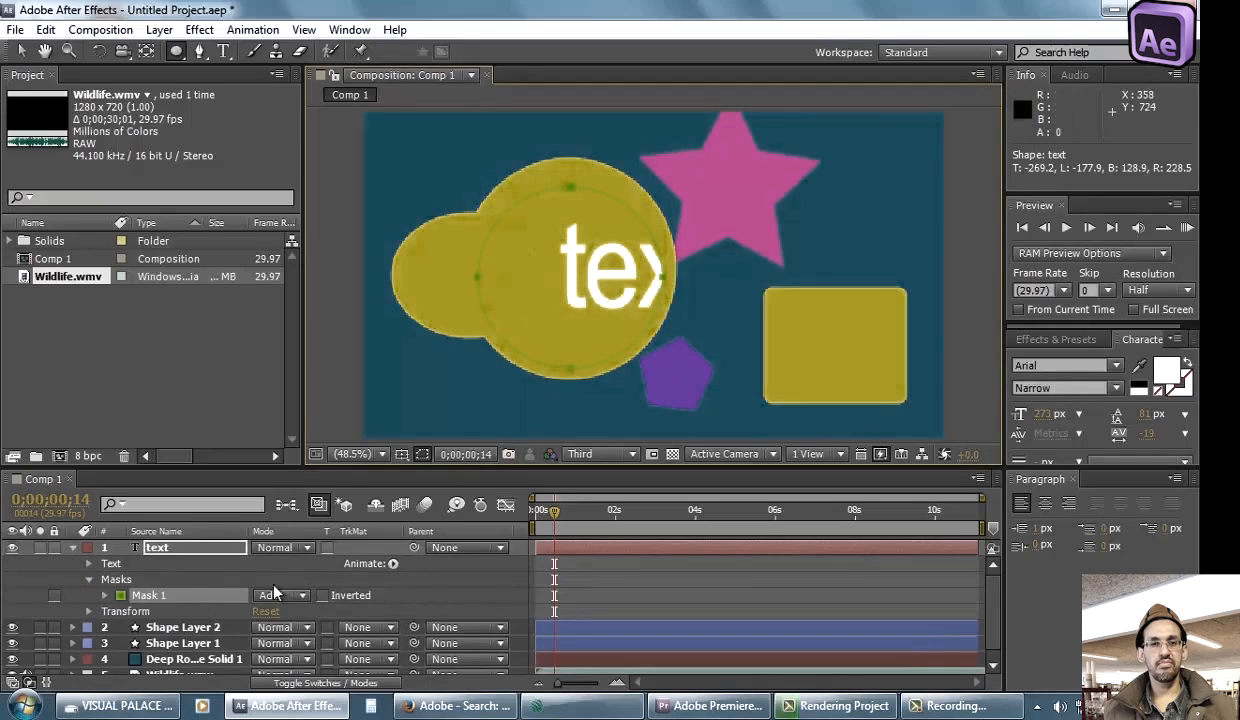
key(ctrl+`)
click(234, 632)
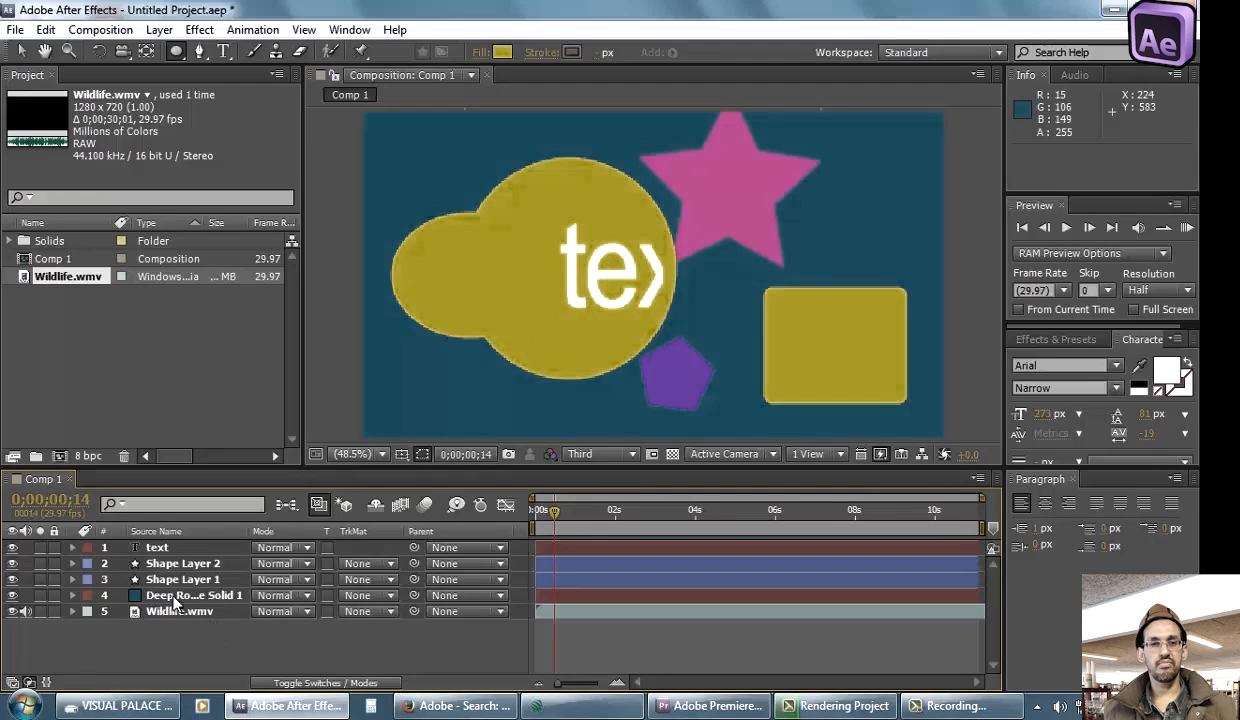
Delete the elliptical mask from the text layer and collapse its properties
click(177, 549)
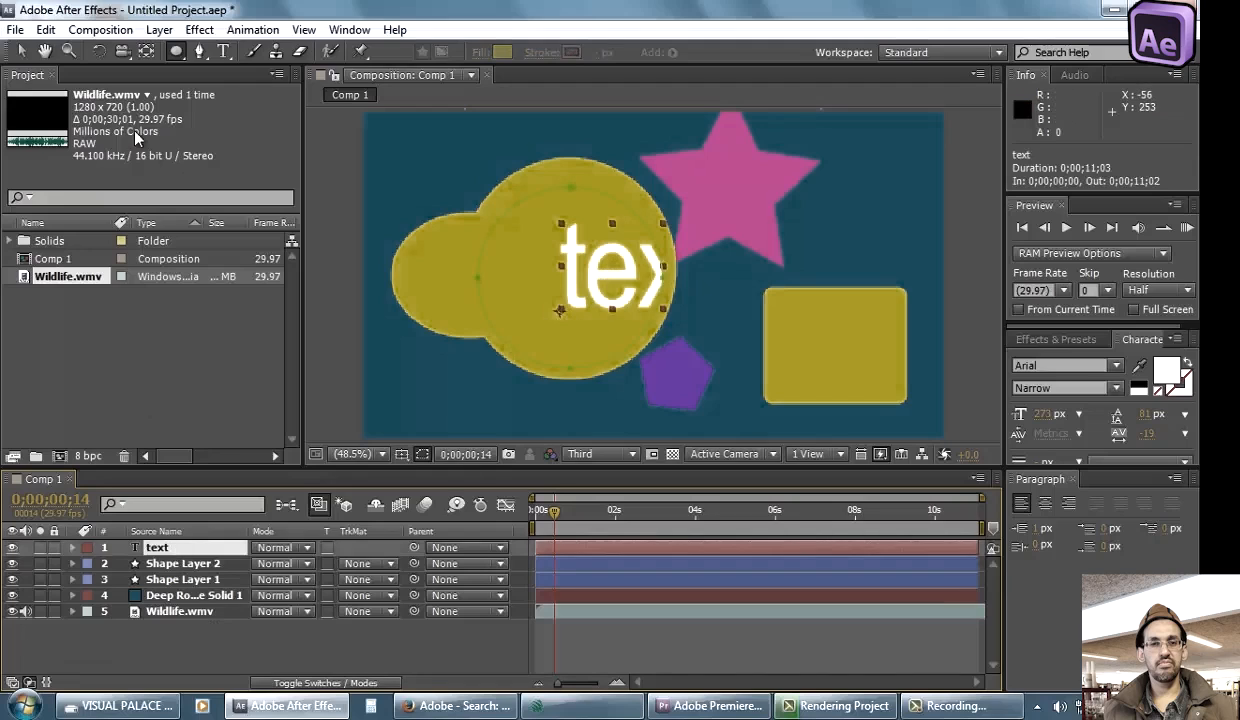
click(21, 51)
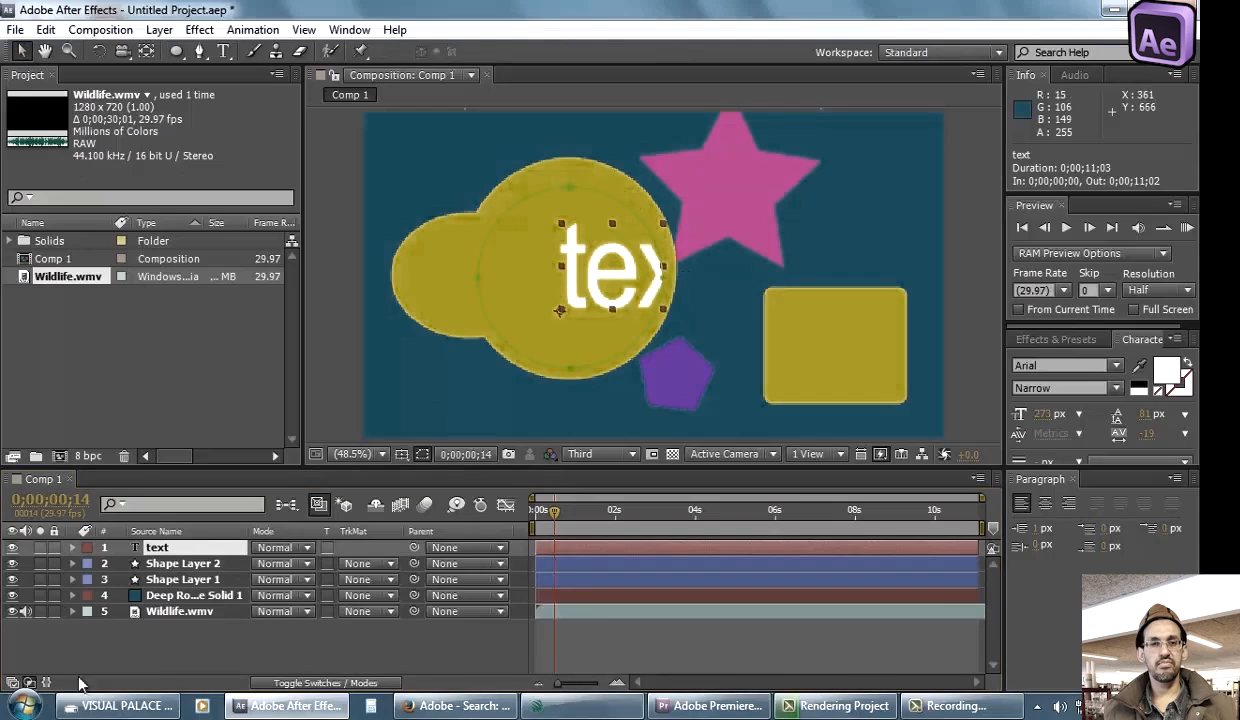
click(72, 547)
click(116, 580)
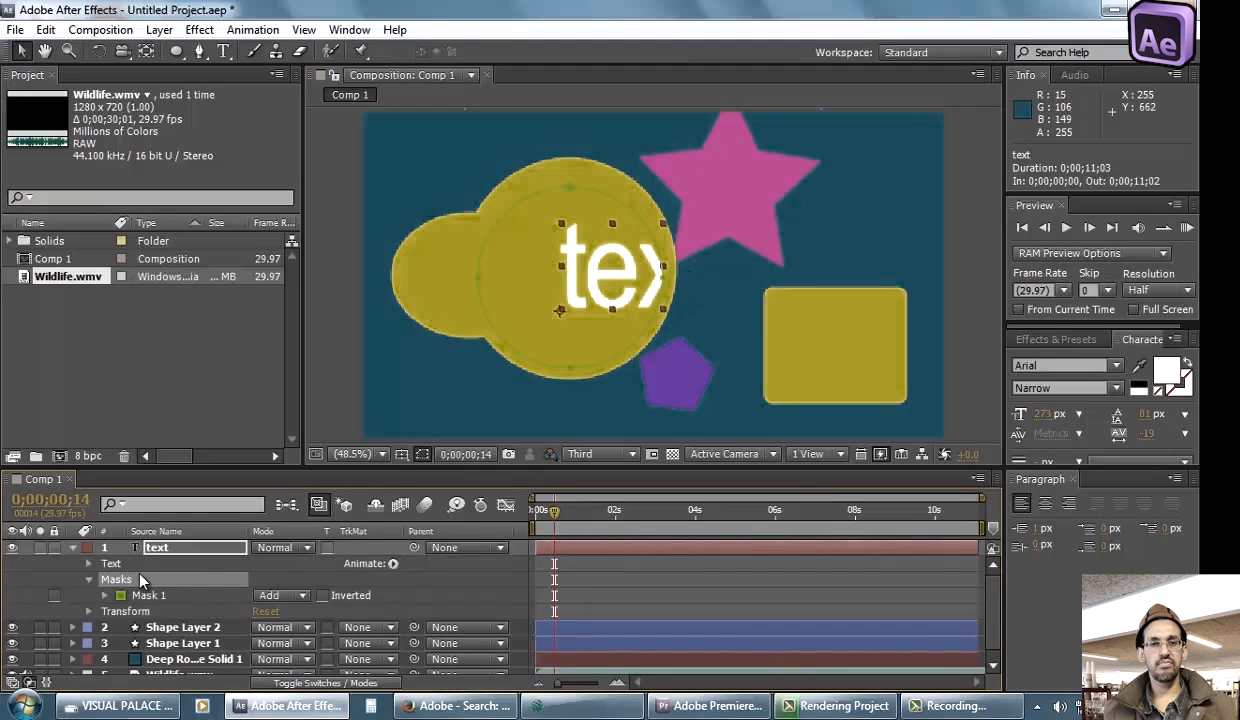
key(Delete)
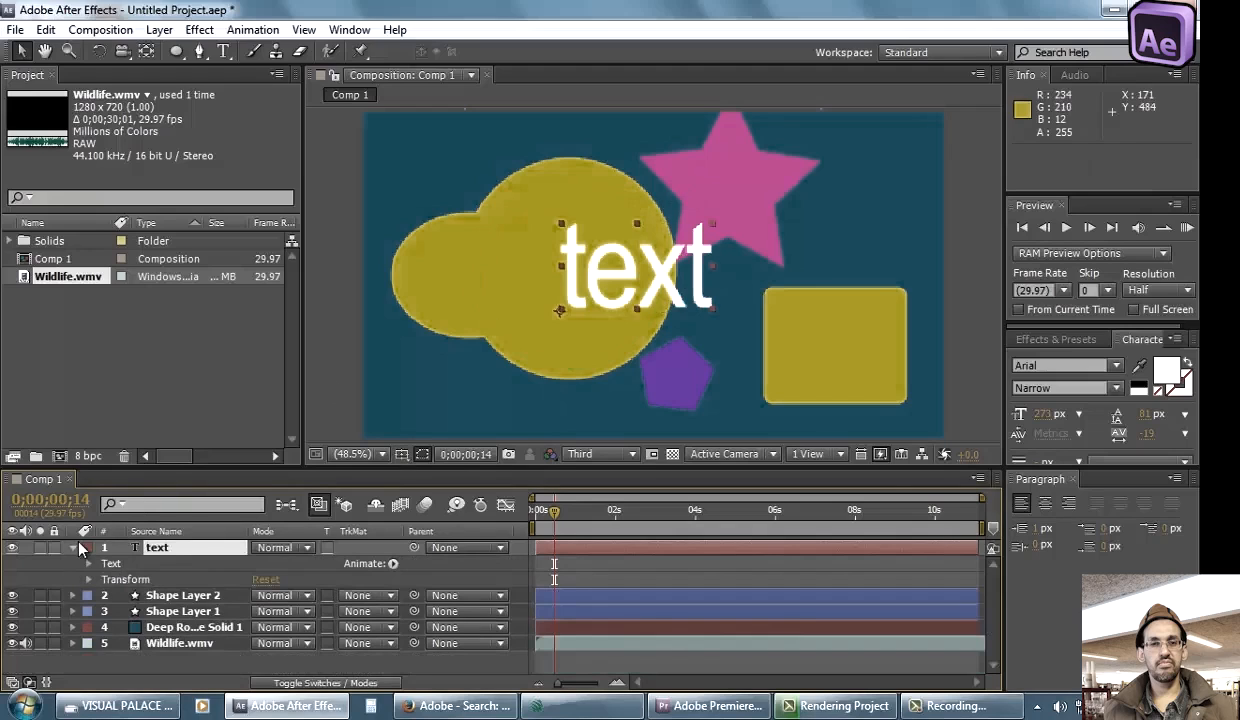
click(73, 548)
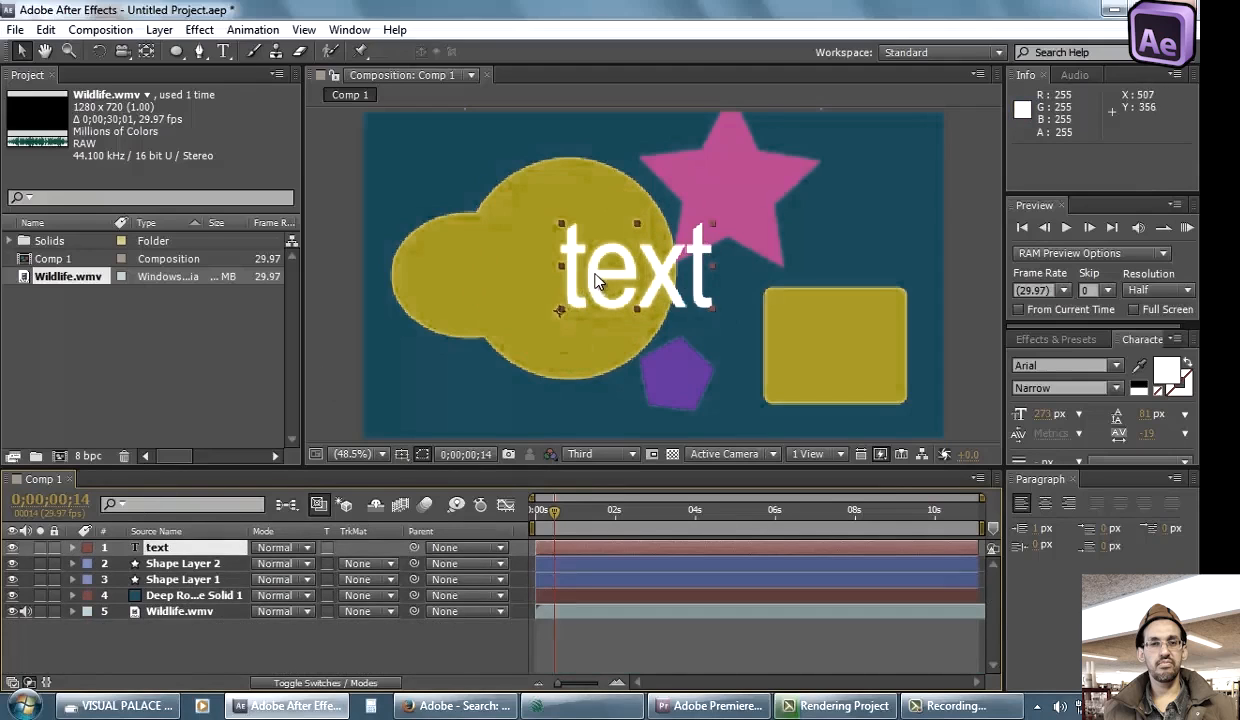
Move the text up to position 510.0, 353.8 and toggle Shape Layer 2 off and on to check which shapes it contains
drag(581, 289, 617, 251)
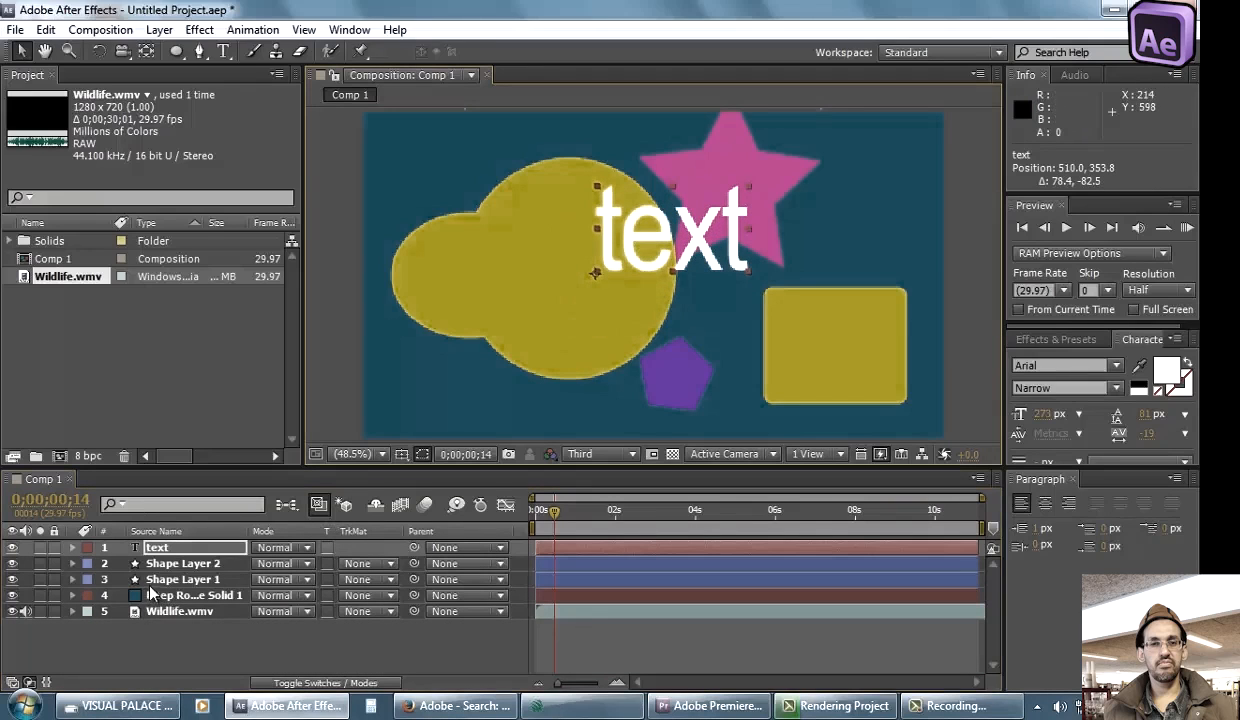
click(199, 568)
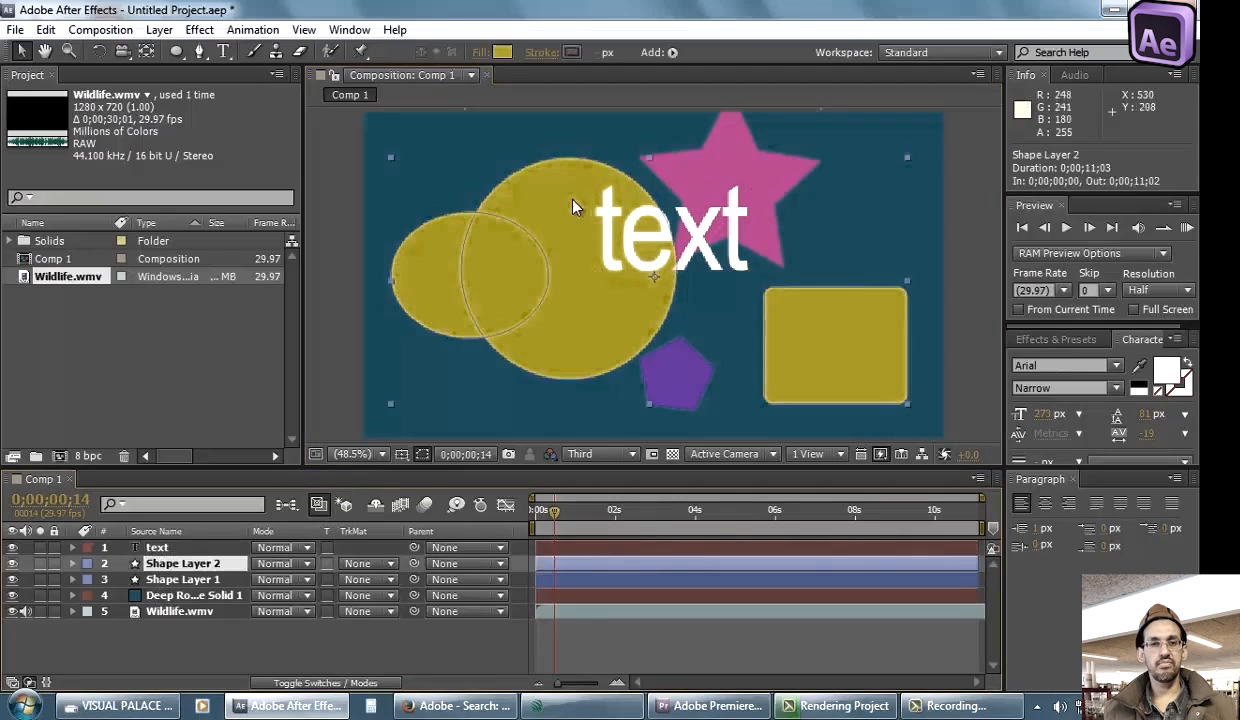
click(13, 565)
click(13, 565)
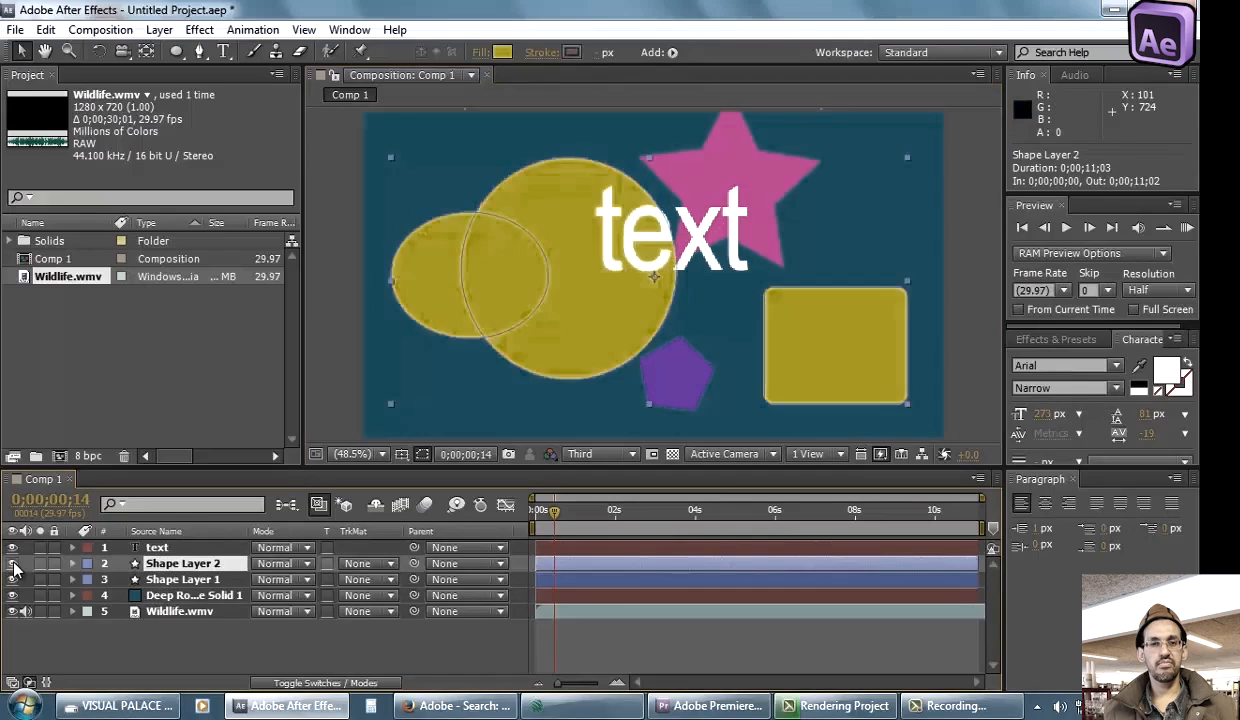
click(13, 565)
click(13, 565)
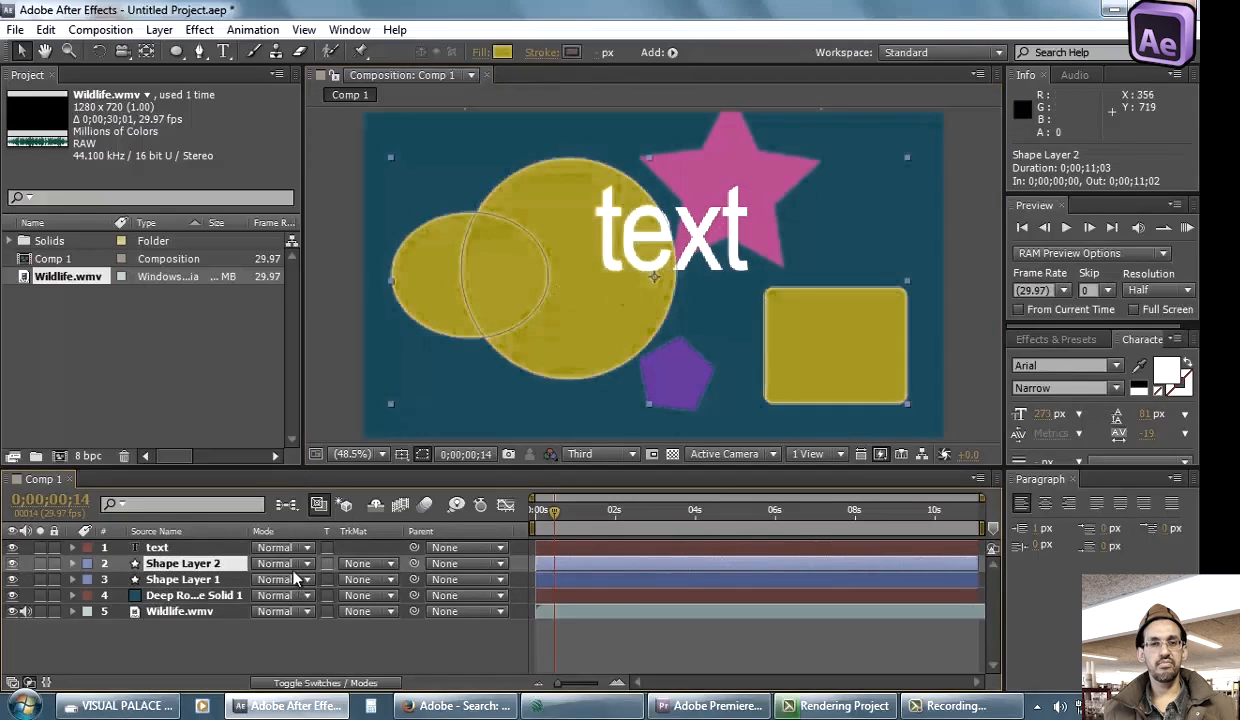
Place Shape Layer 2 above the text layer and shift the text slightly to position 524.5, 357.9
mouse_move(185, 568)
mouse_down()
mouse_move(190, 596)
mouse_move(199, 557)
mouse_move(158, 576)
mouse_move(168, 563)
mouse_up()
click(163, 549)
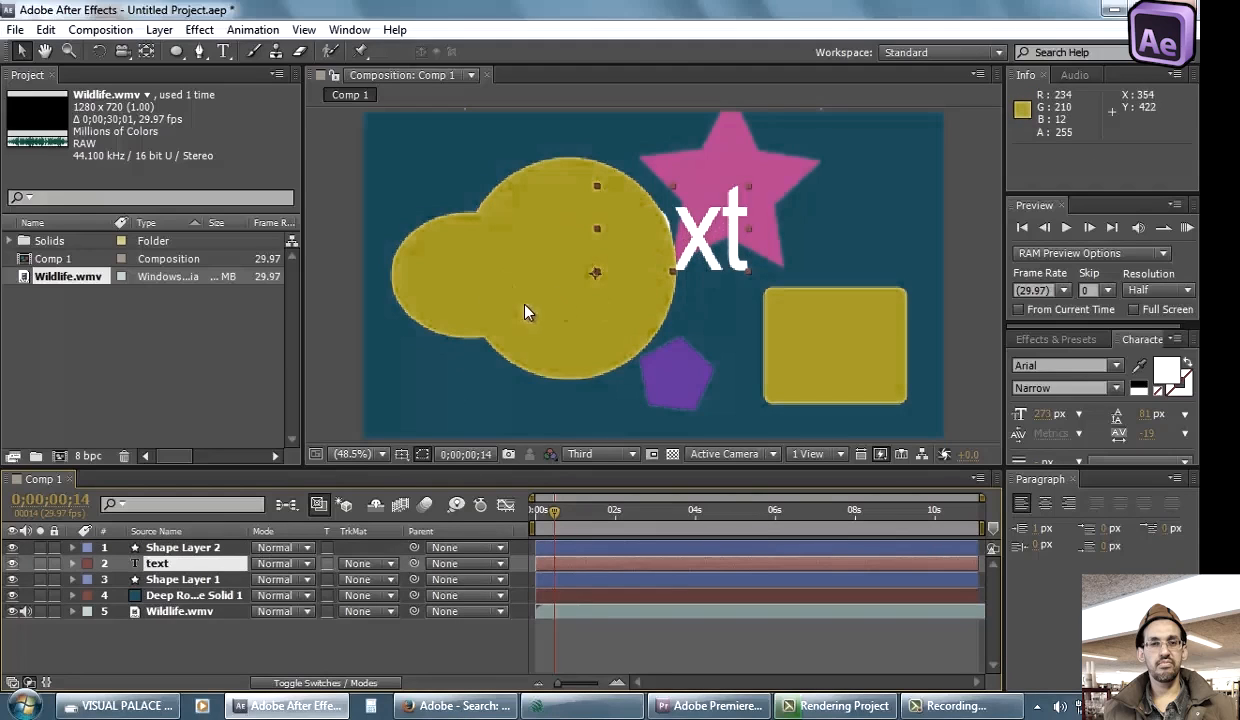
click(224, 580)
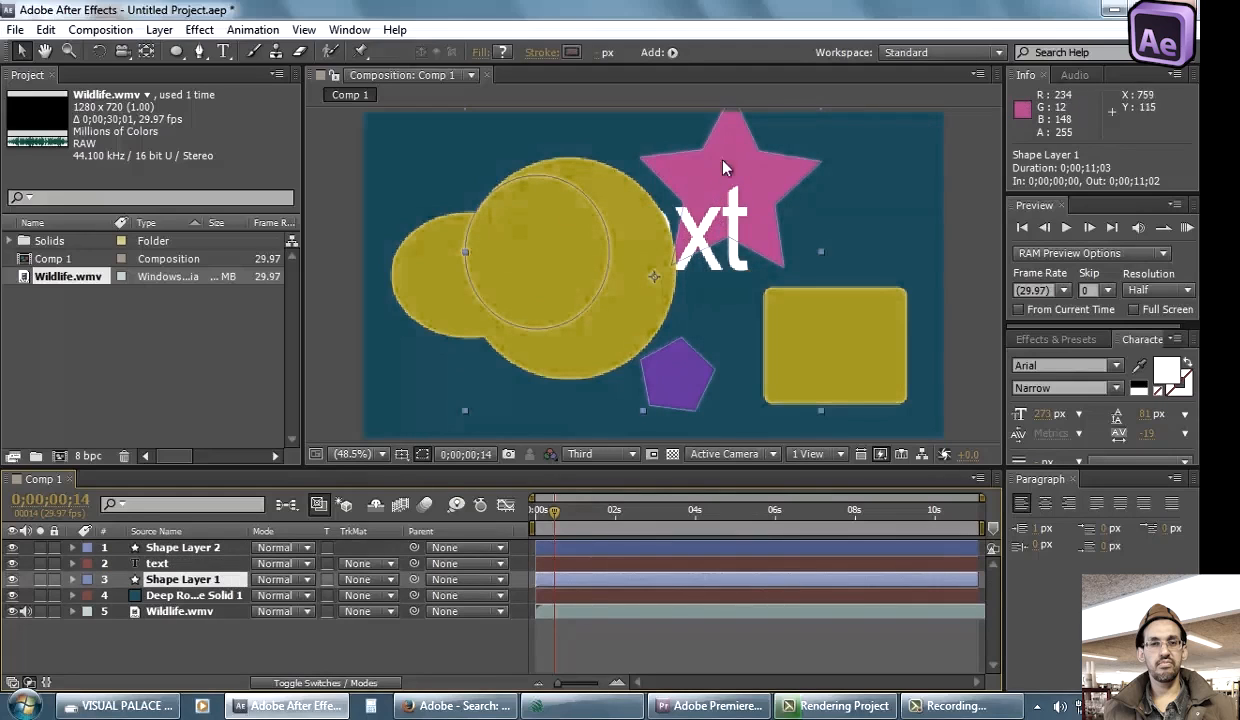
key(ctrl+Up)
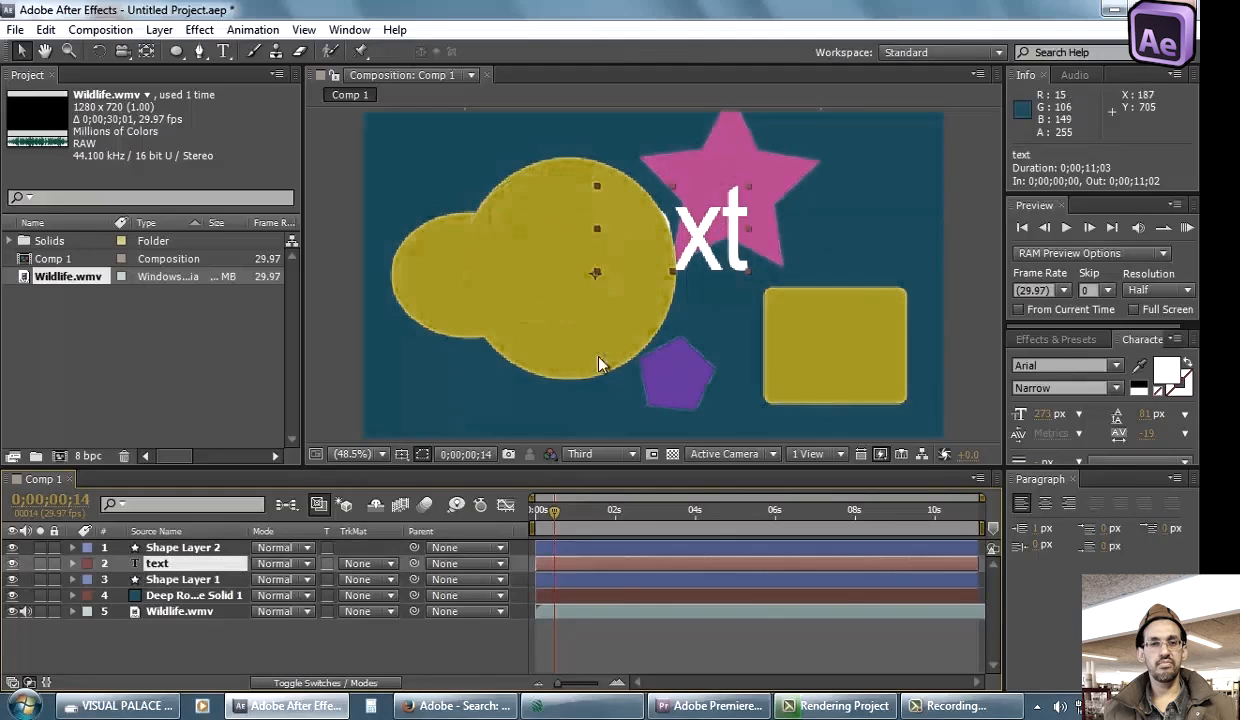
drag(783, 207, 755, 192)
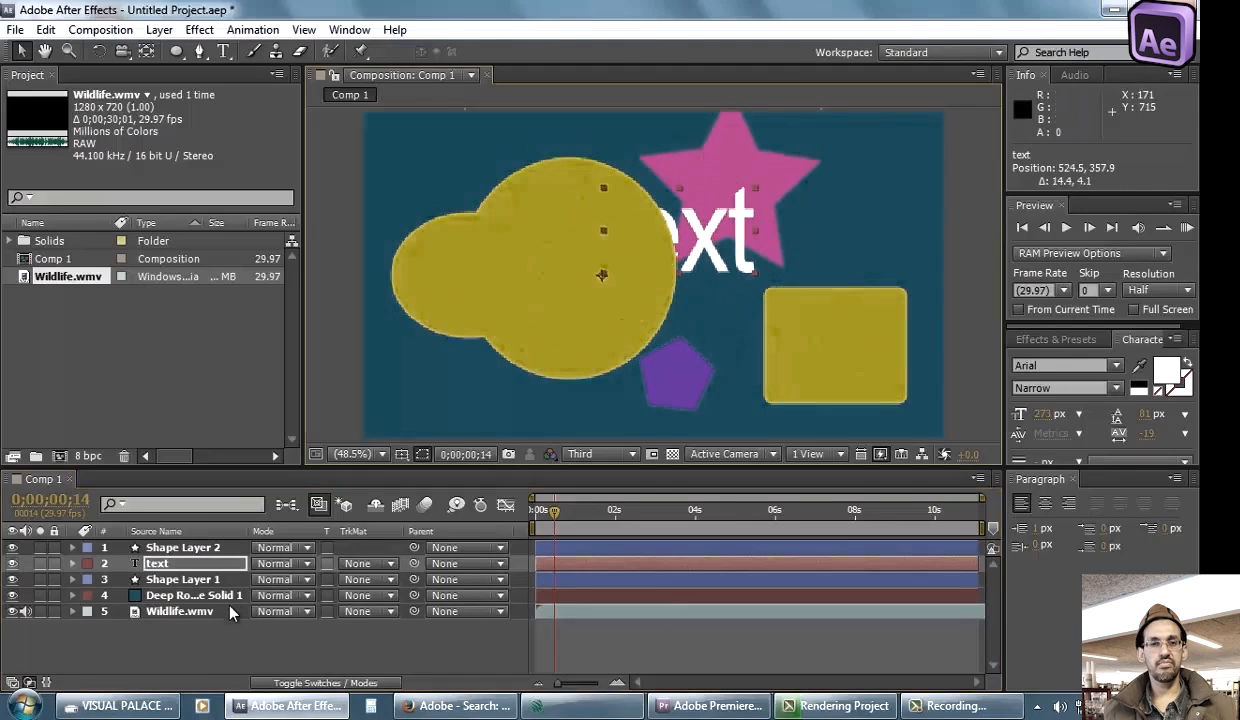
Move Shape Layer 1 above the text layer, and place the Deep Royal Blue Solid 1 layer directly above the text as well
click(207, 580)
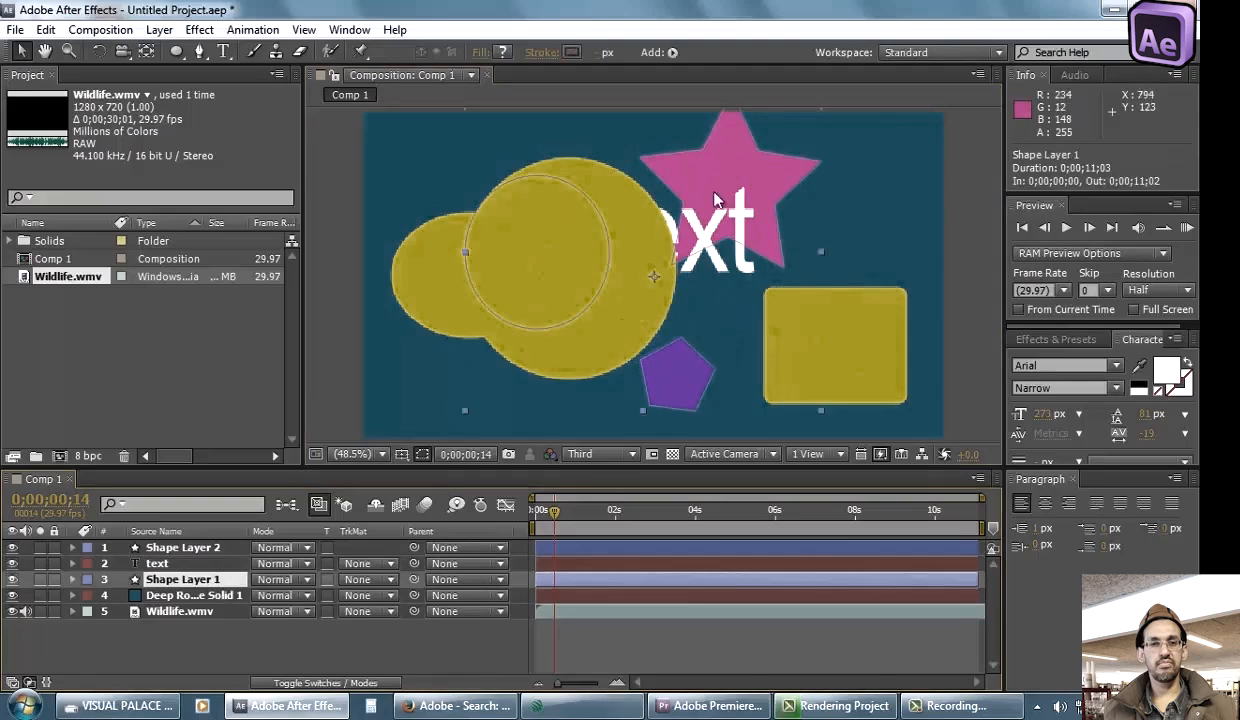
drag(178, 578, 177, 541)
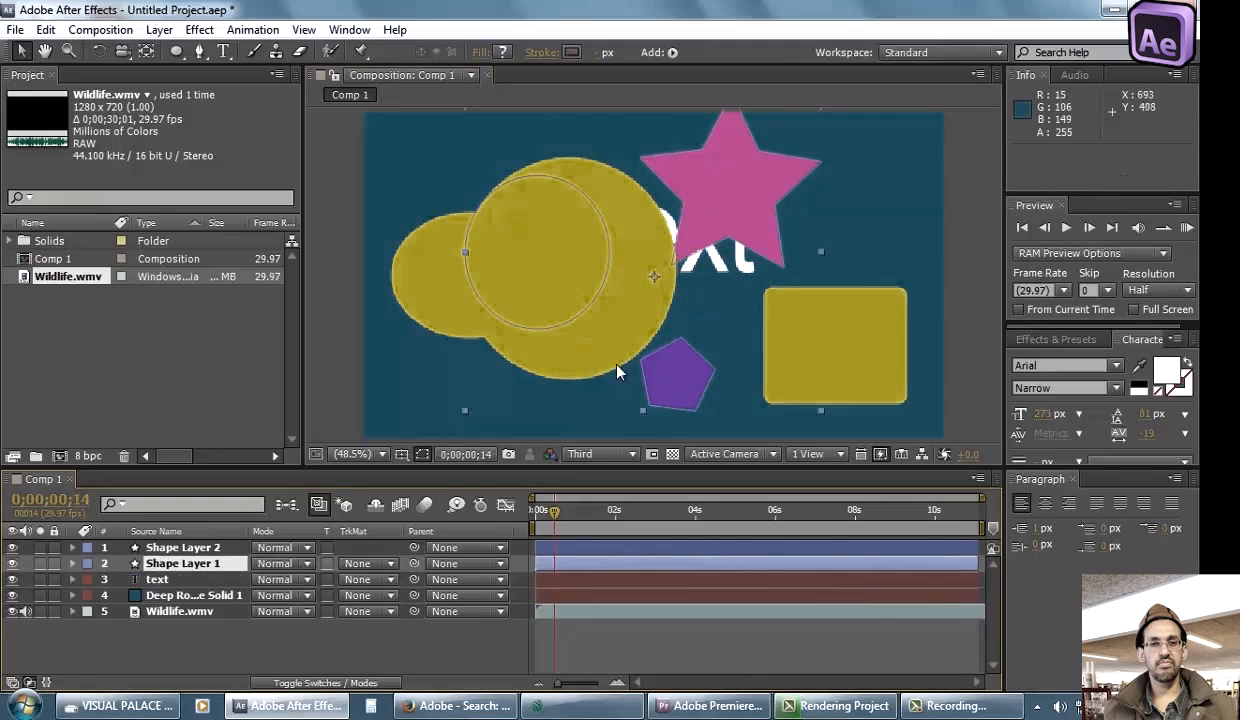
click(201, 580)
click(188, 596)
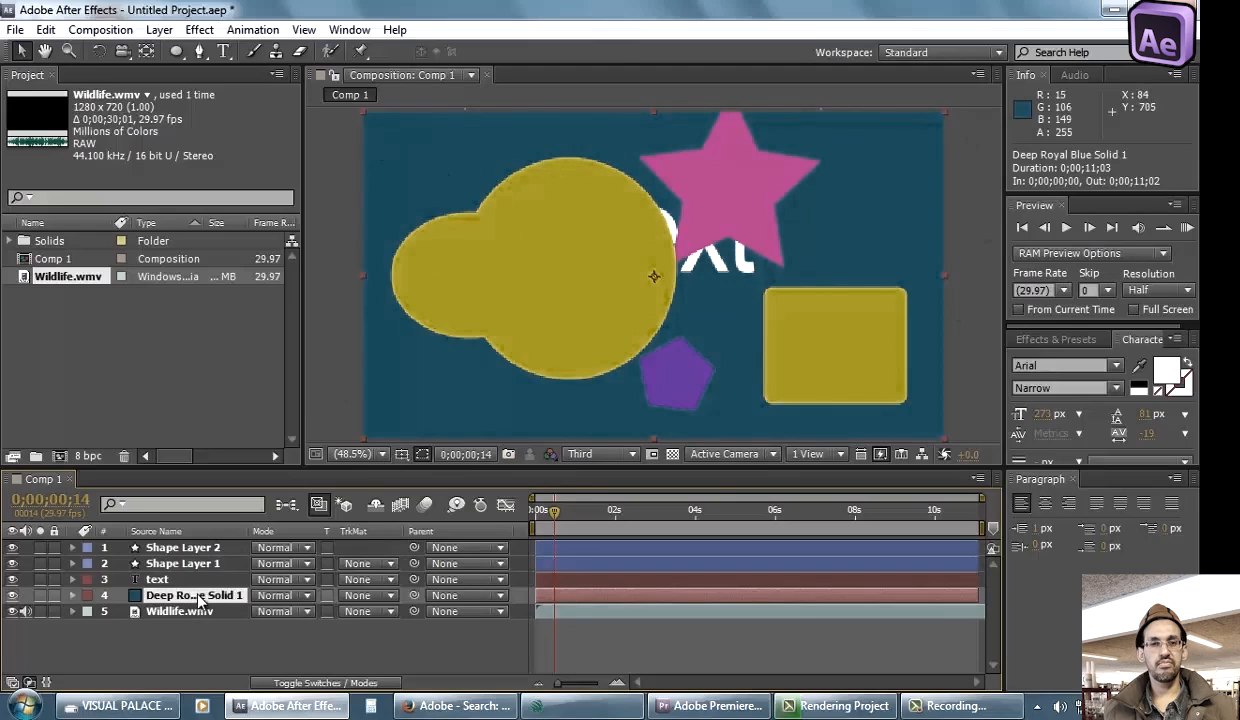
drag(200, 597, 205, 574)
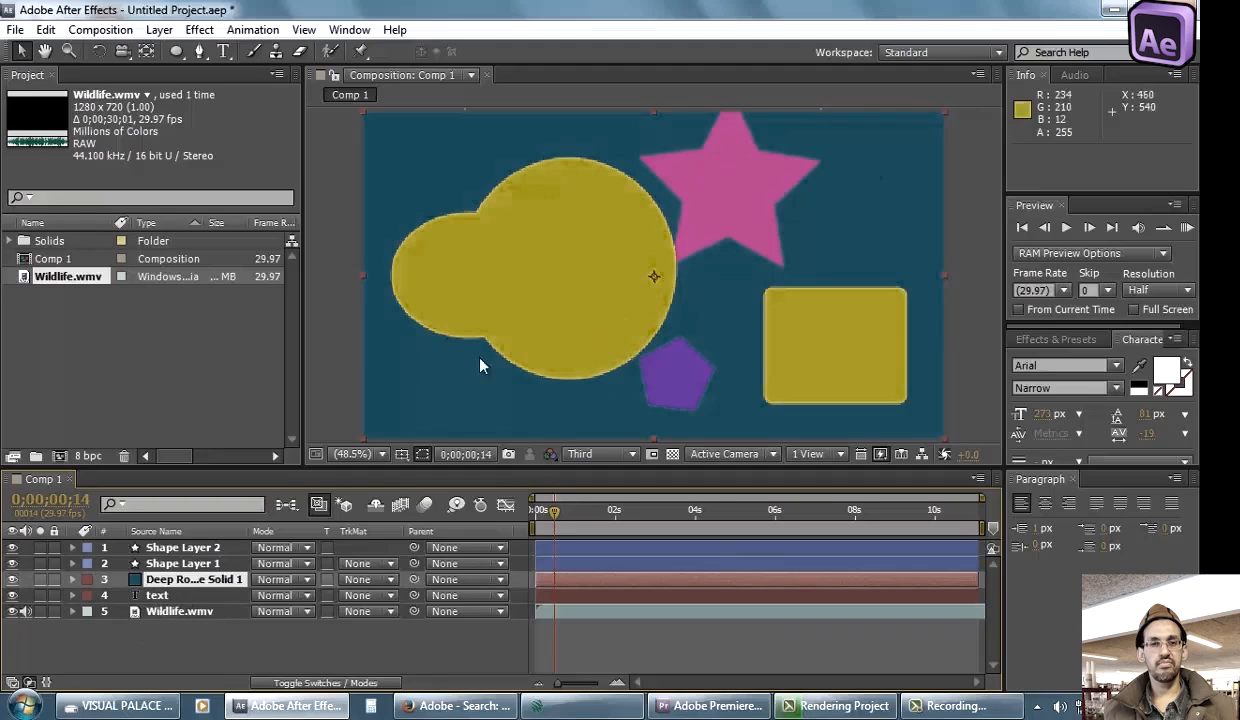
Move the Wildlife.wmv layer to the top of the stack, and reposition it directly below Shape Layer 1
click(181, 614)
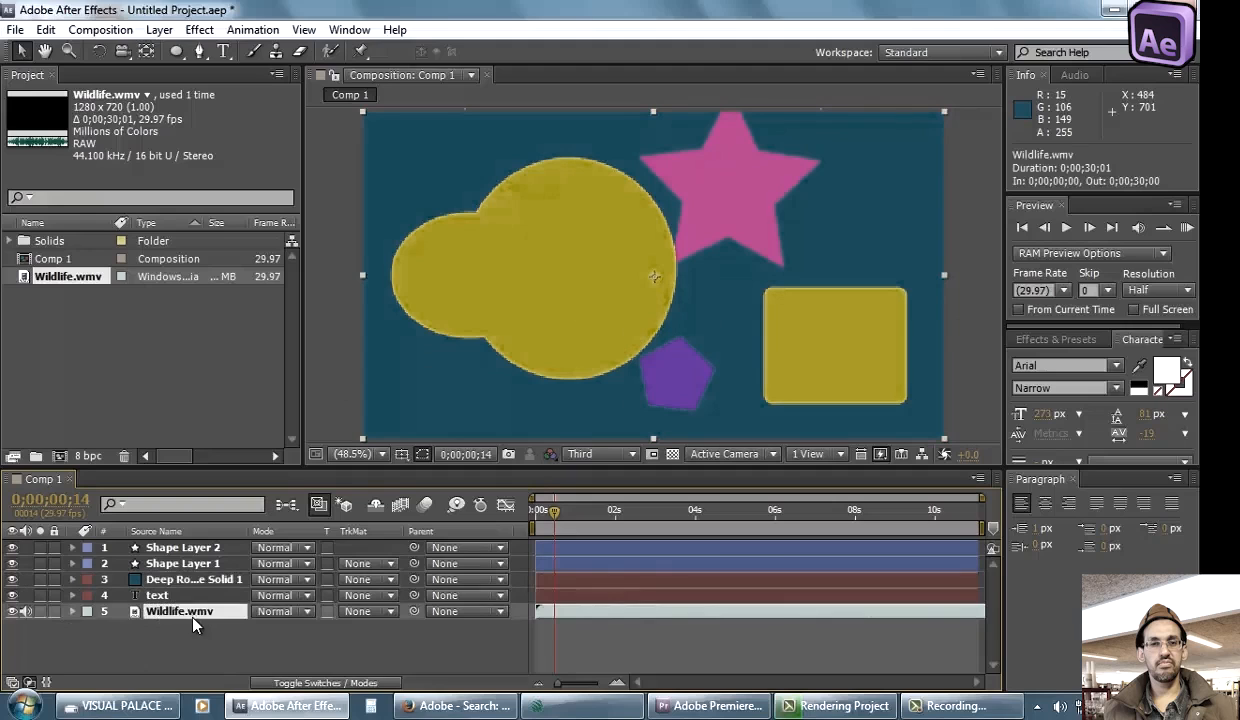
drag(196, 615, 199, 543)
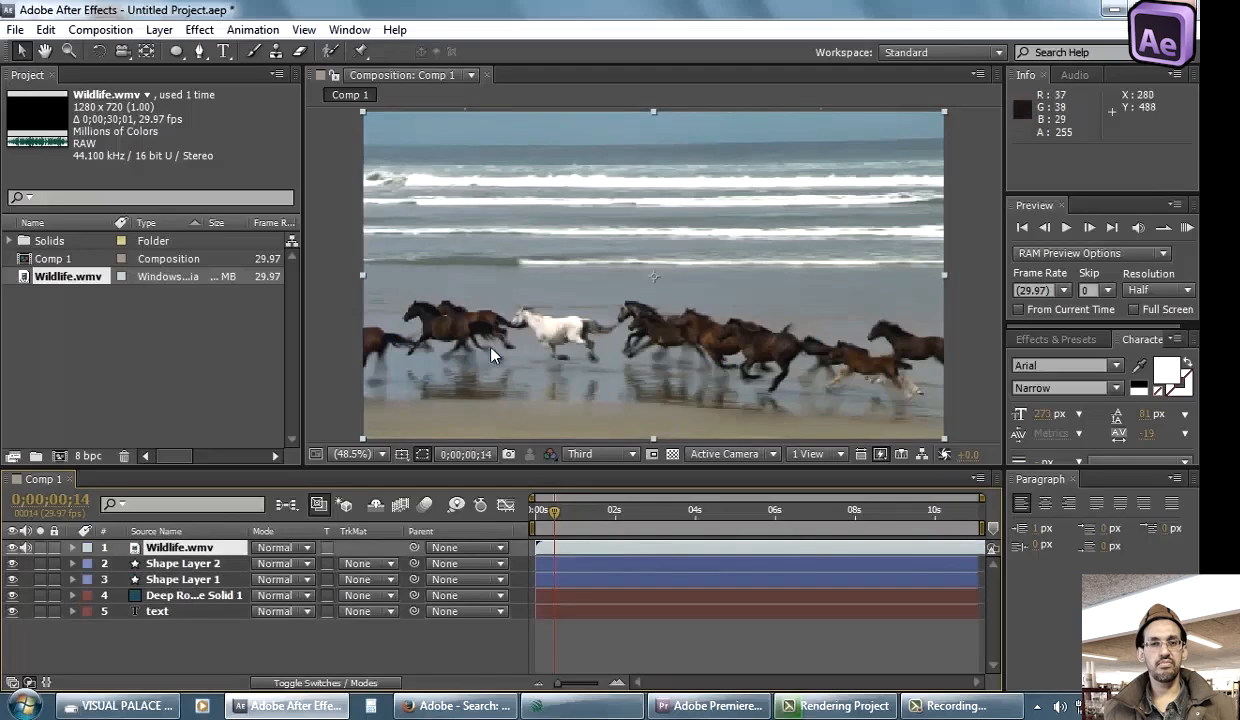
drag(202, 551, 207, 580)
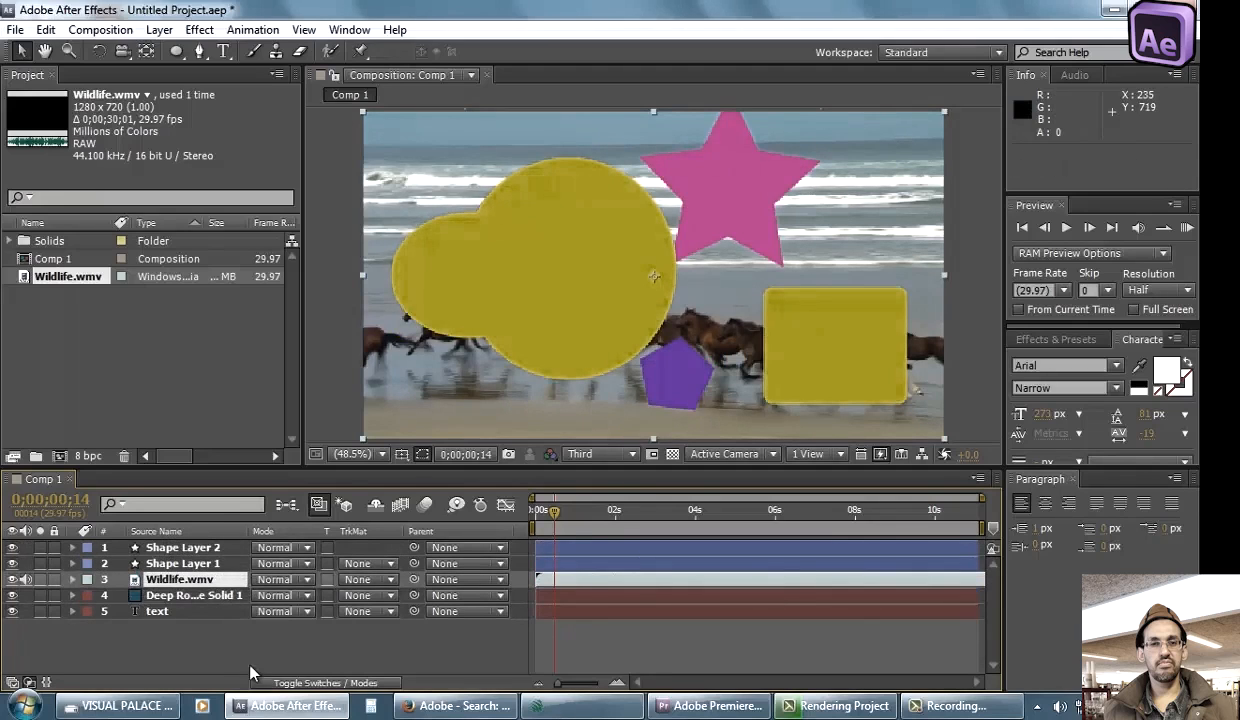
Scrub to 0;00;04;26 to preview the footage behind the shapes, and return the Wildlife.wmv layer to the bottom of the stack
drag(598, 512, 730, 510)
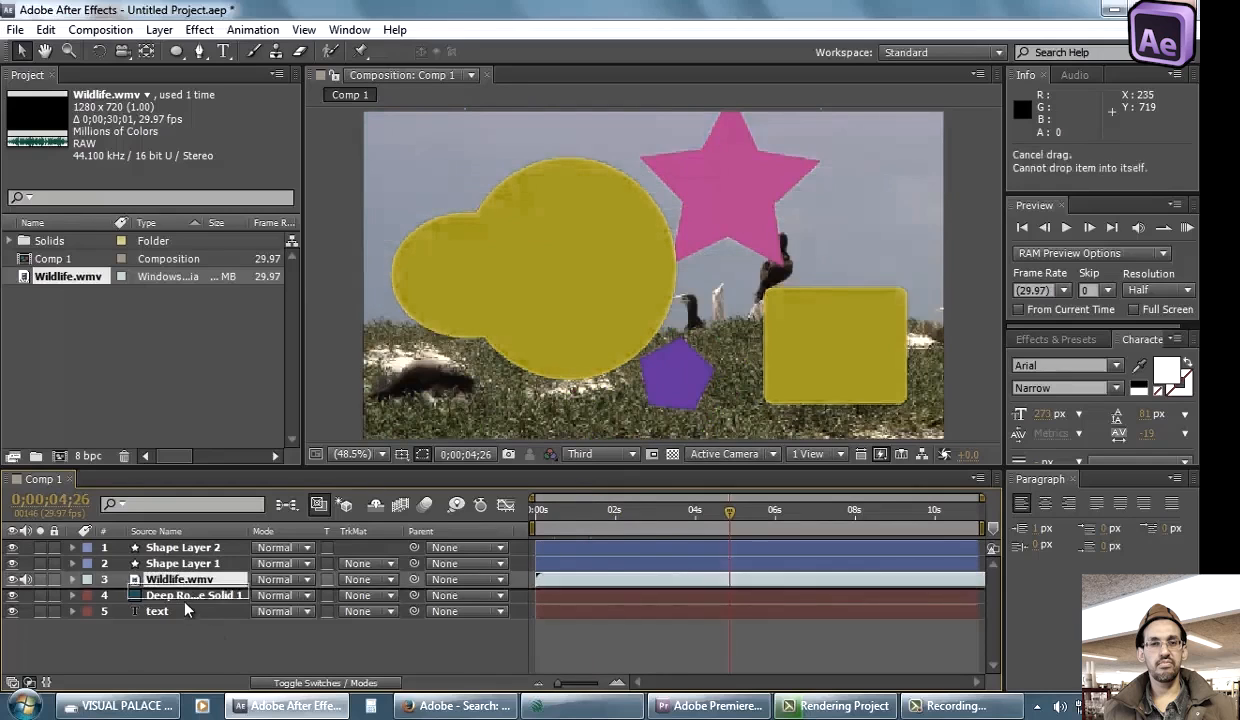
drag(190, 618, 191, 613)
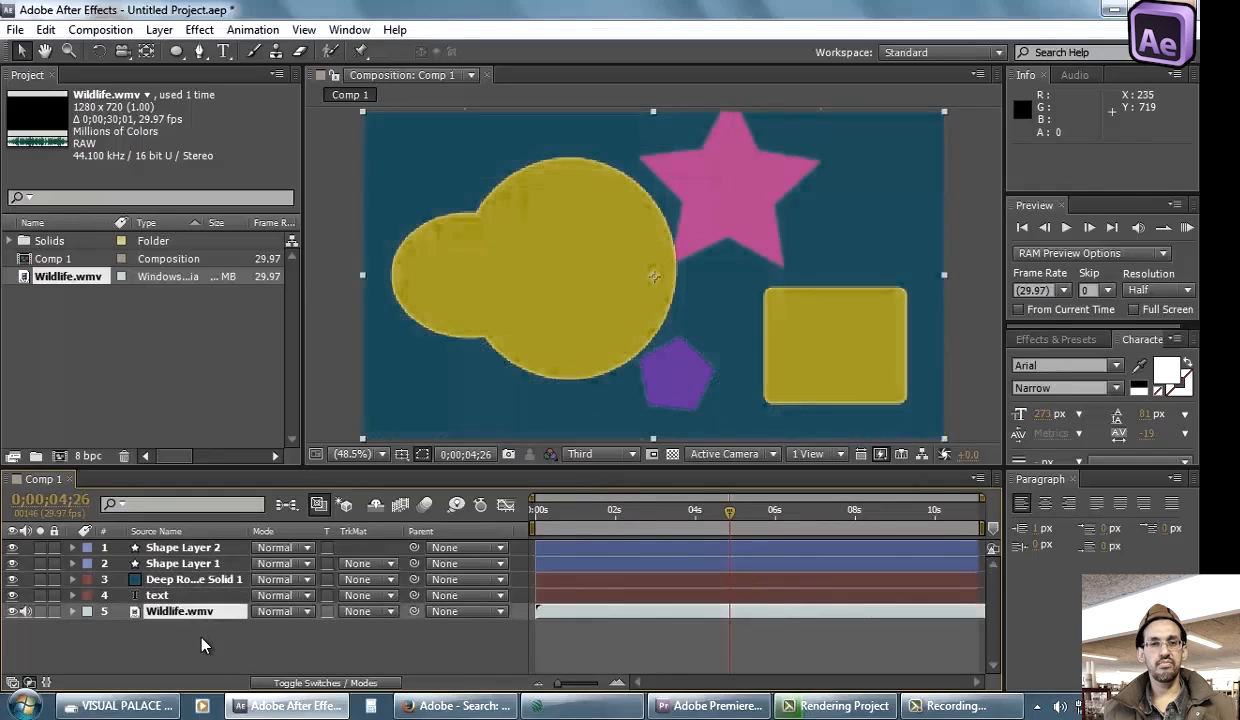
click(201, 638)
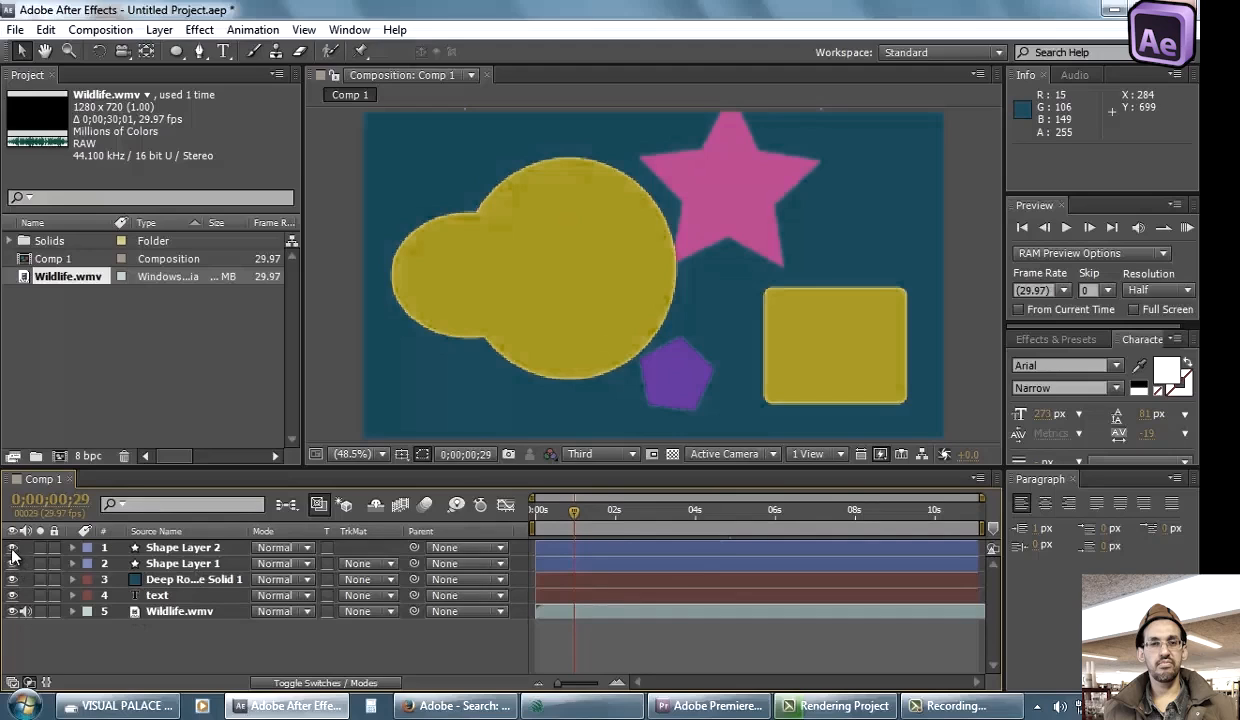
Toggle the visibility of Shape Layer 2 and leave the layer hidden
click(148, 546)
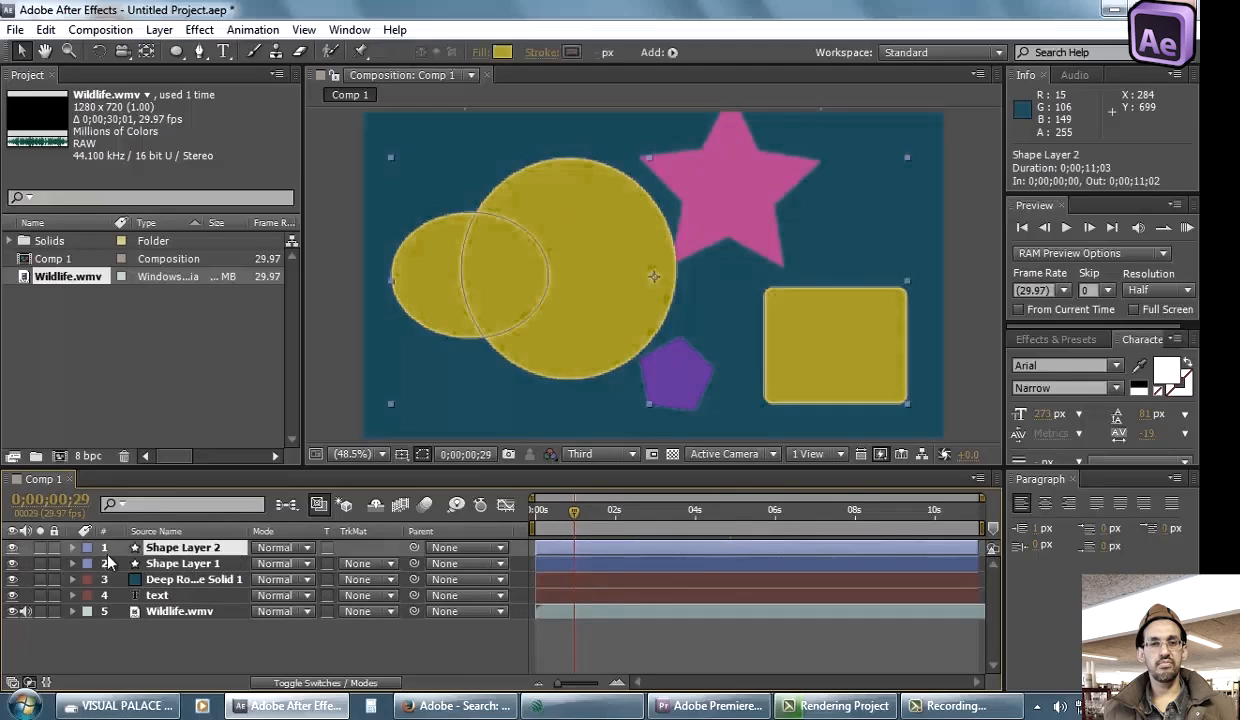
click(12, 548)
click(12, 548)
click(12, 548)
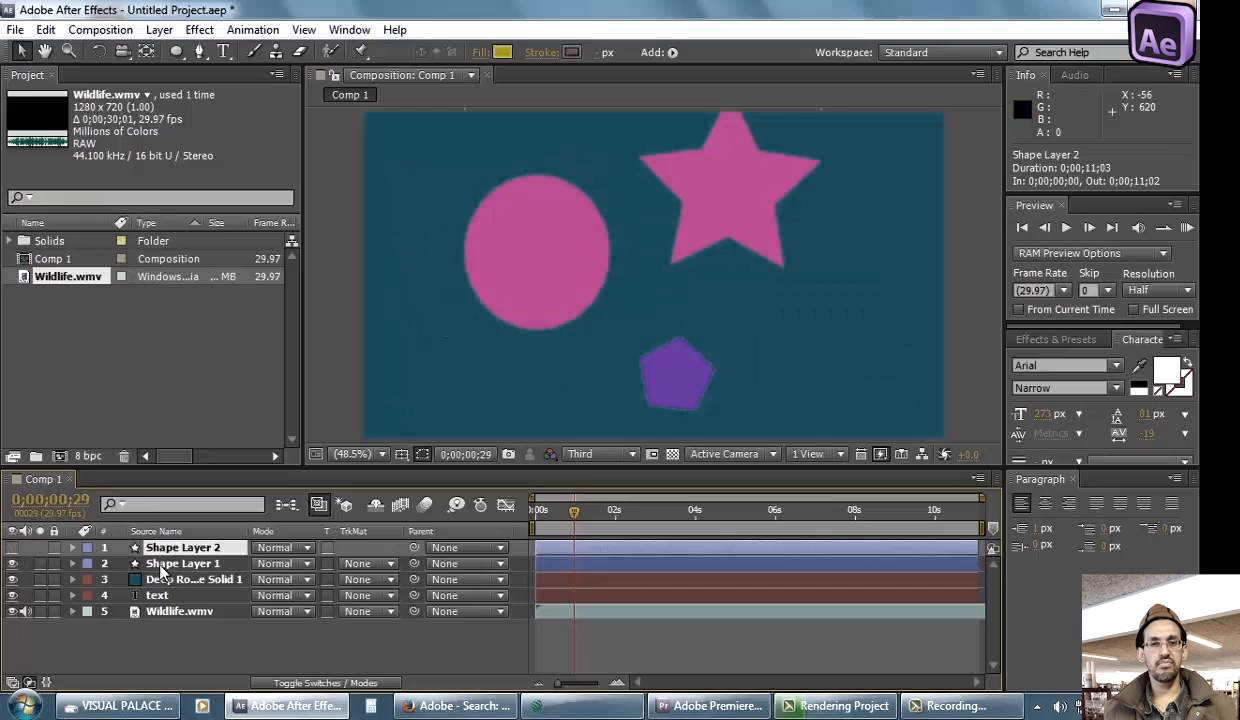
Hide Shape Layer 1, and toggle the visibility of the Deep Royal Blue Solid 1 layer several times, leaving it hidden
click(160, 566)
click(12, 564)
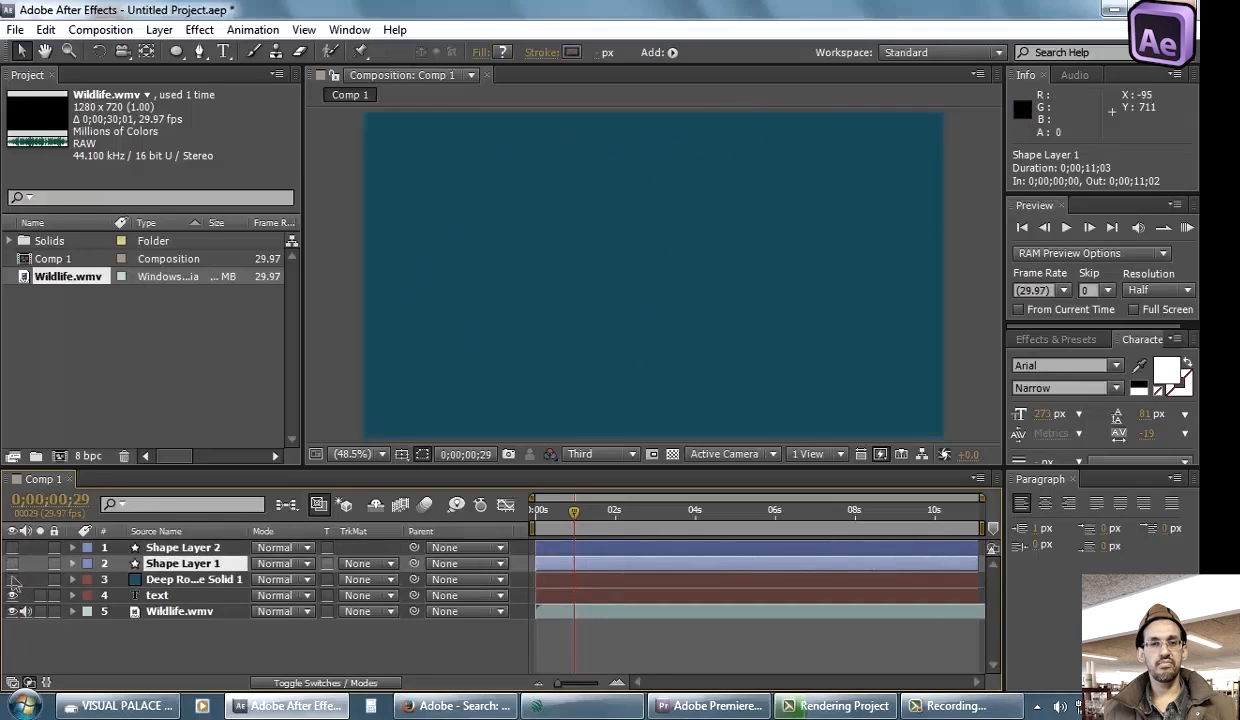
click(12, 580)
click(12, 580)
click(12, 580)
click(12, 580)
click(12, 580)
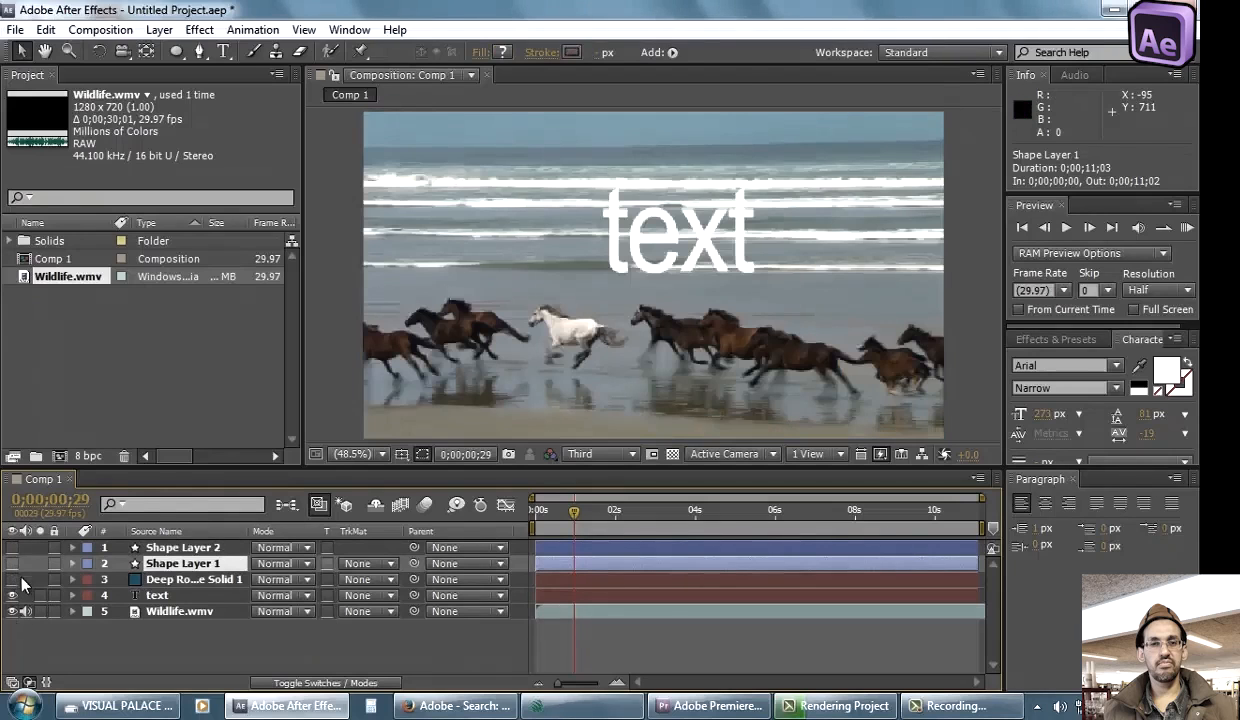
Make Shape Layer 1 and Shape Layer 2 visible again, and lock both layers
click(12, 564)
click(12, 548)
click(108, 645)
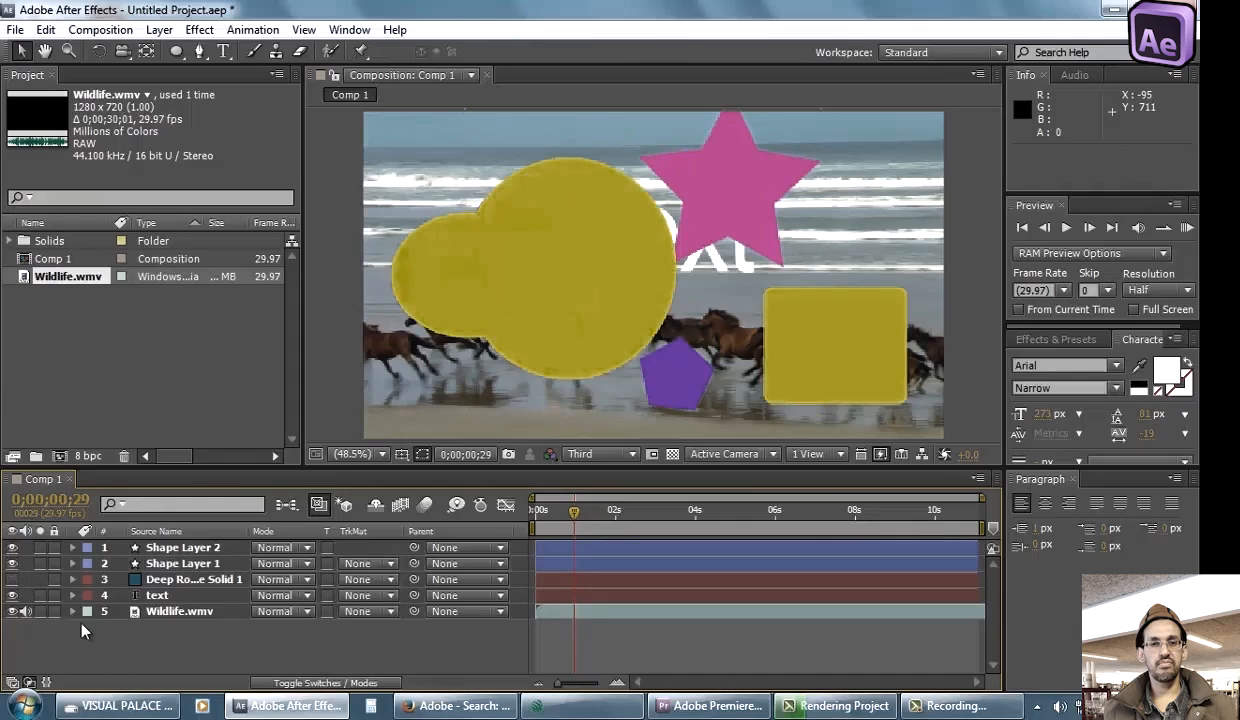
drag(54, 563, 54, 548)
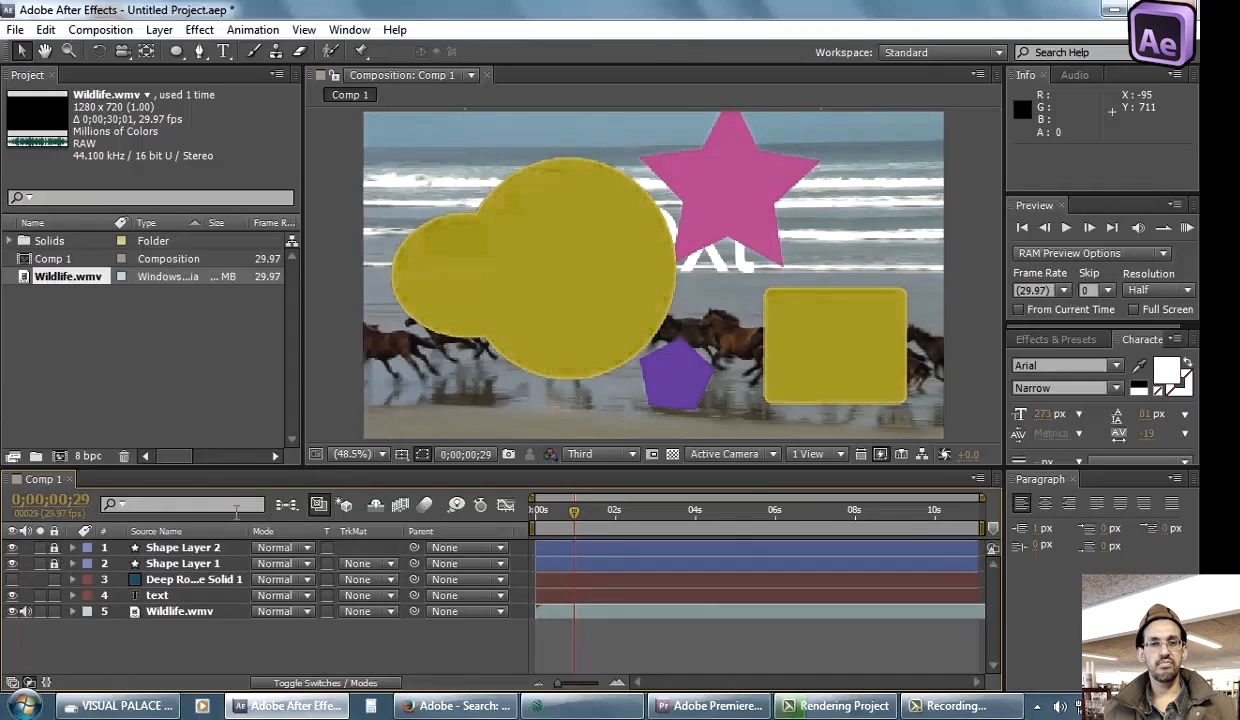
Try to move the locked yellow shape twice in the composition, undoing each move, and try to move the locked pink star
drag(511, 309, 636, 273)
key(ctrl+z)
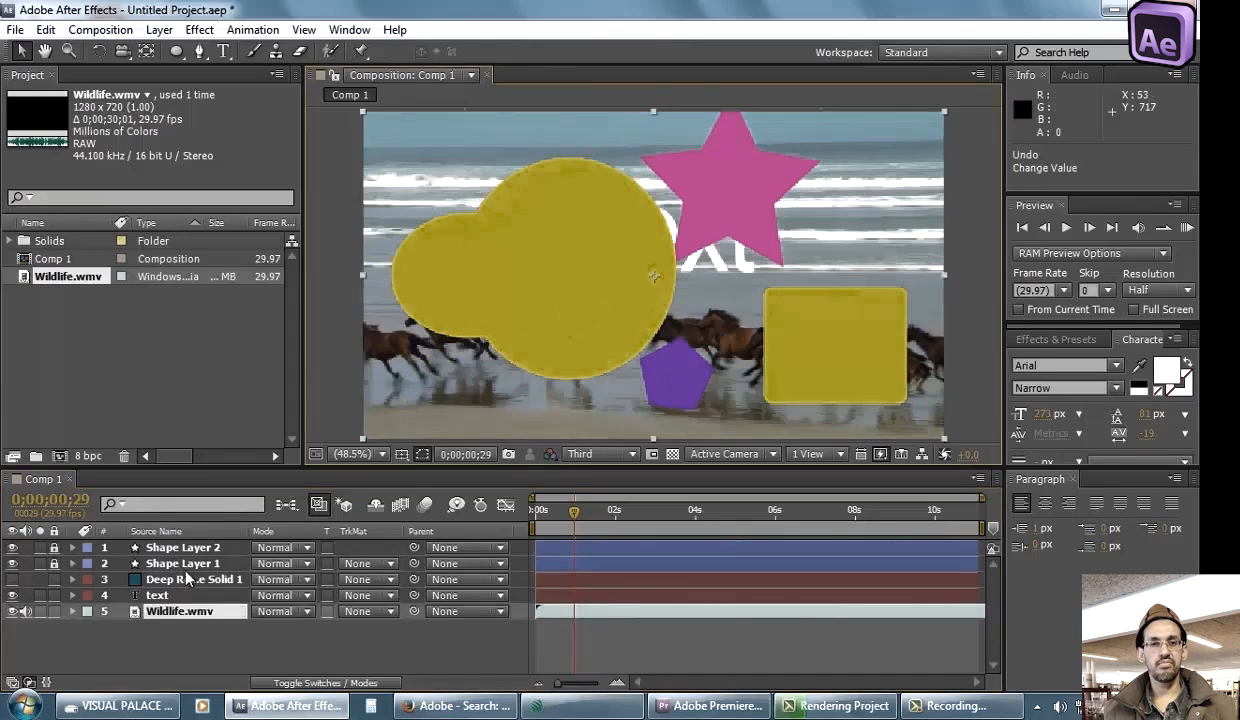
drag(587, 332, 757, 327)
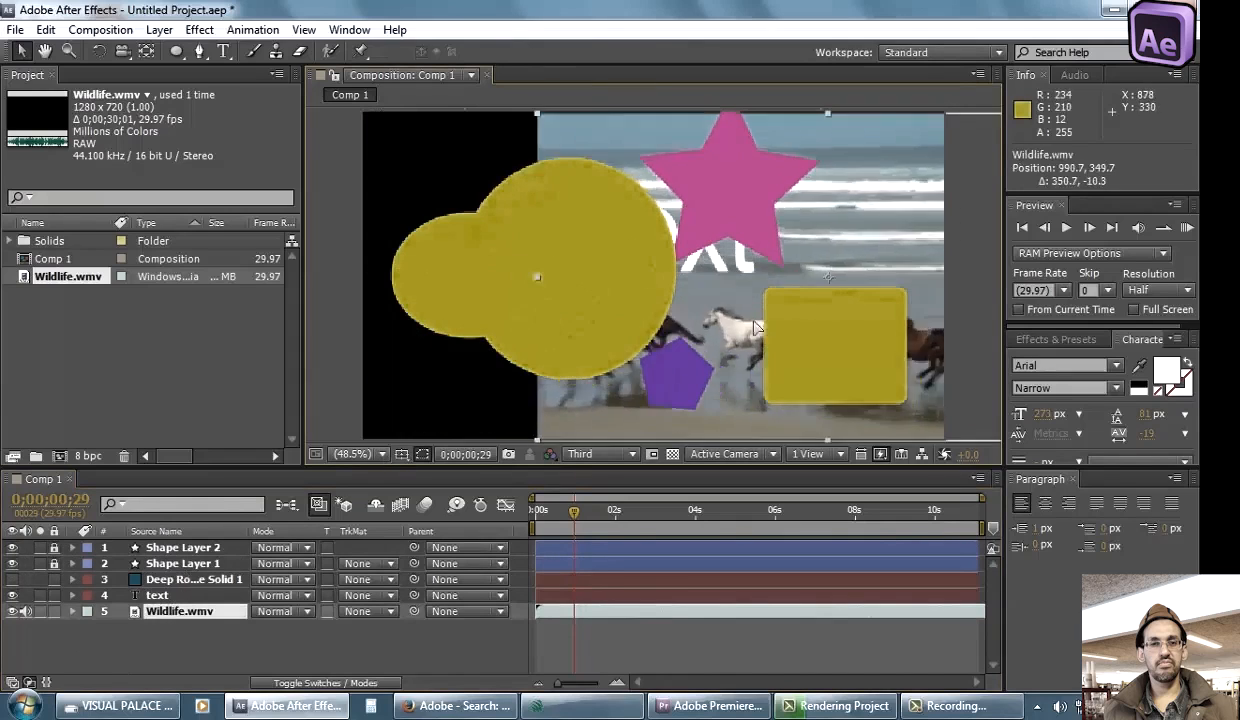
key(ctrl+z)
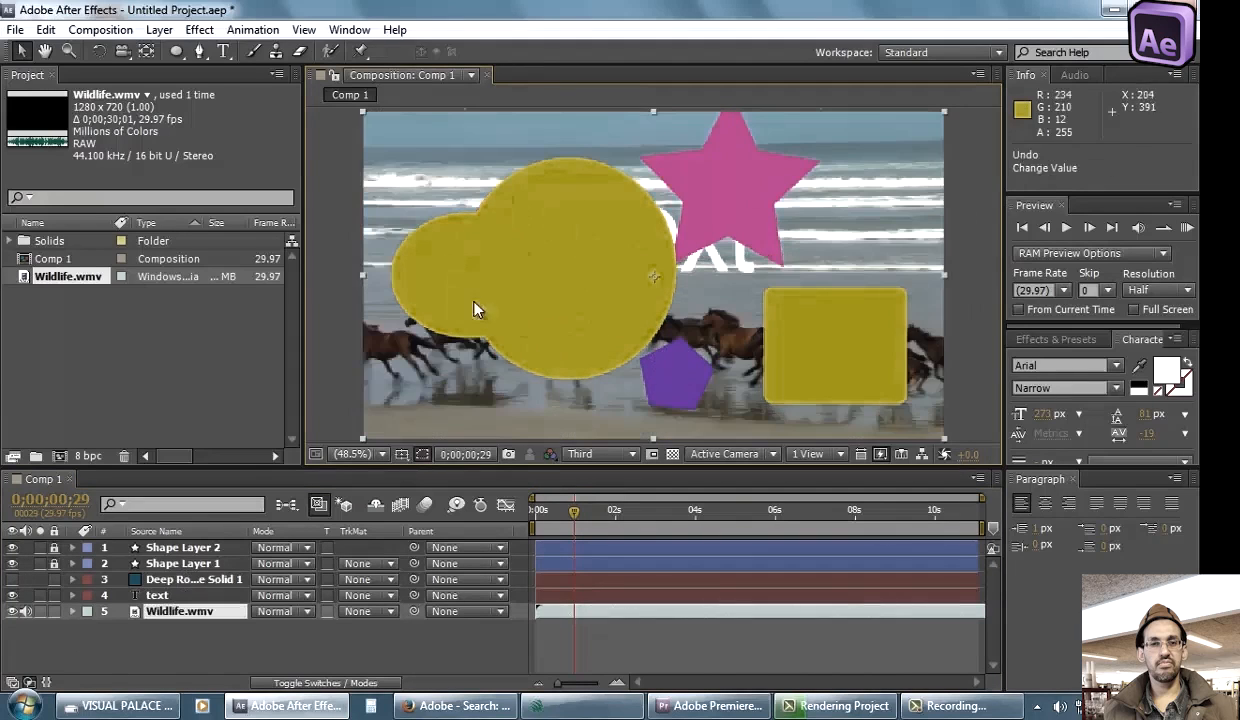
drag(726, 177, 708, 276)
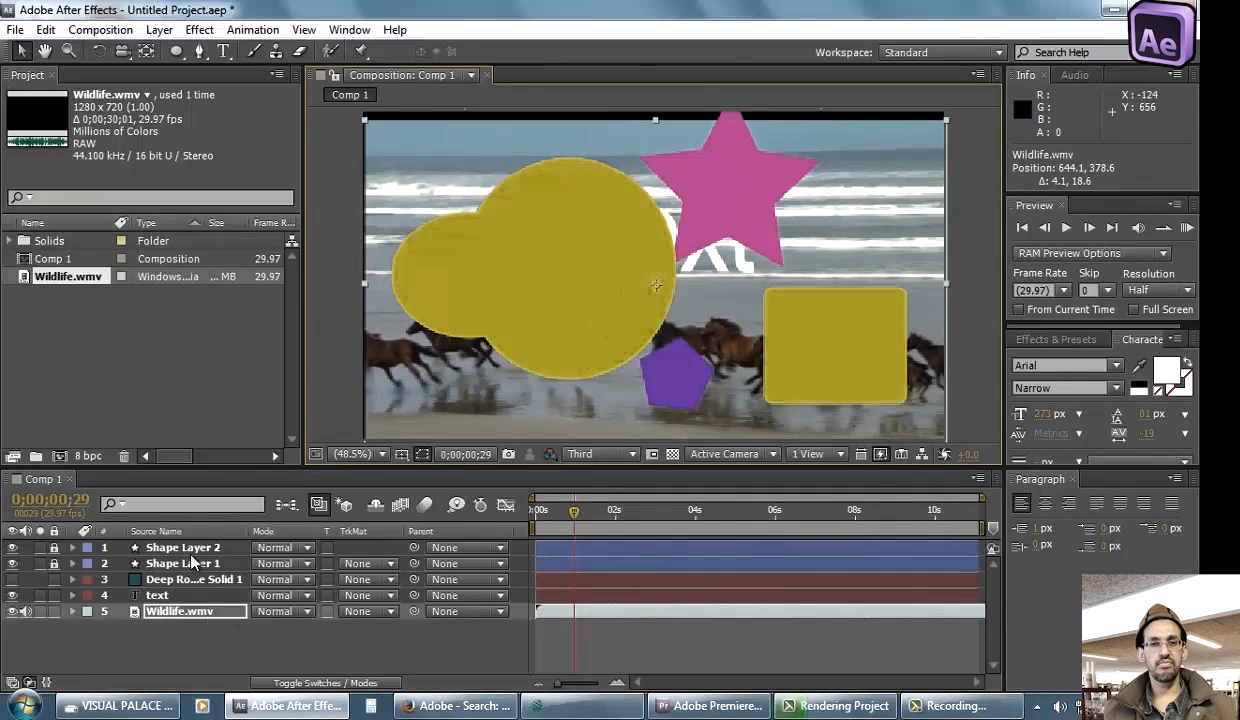
Unlock Shape Layer 1 and Shape Layer 2
click(191, 547)
click(172, 562)
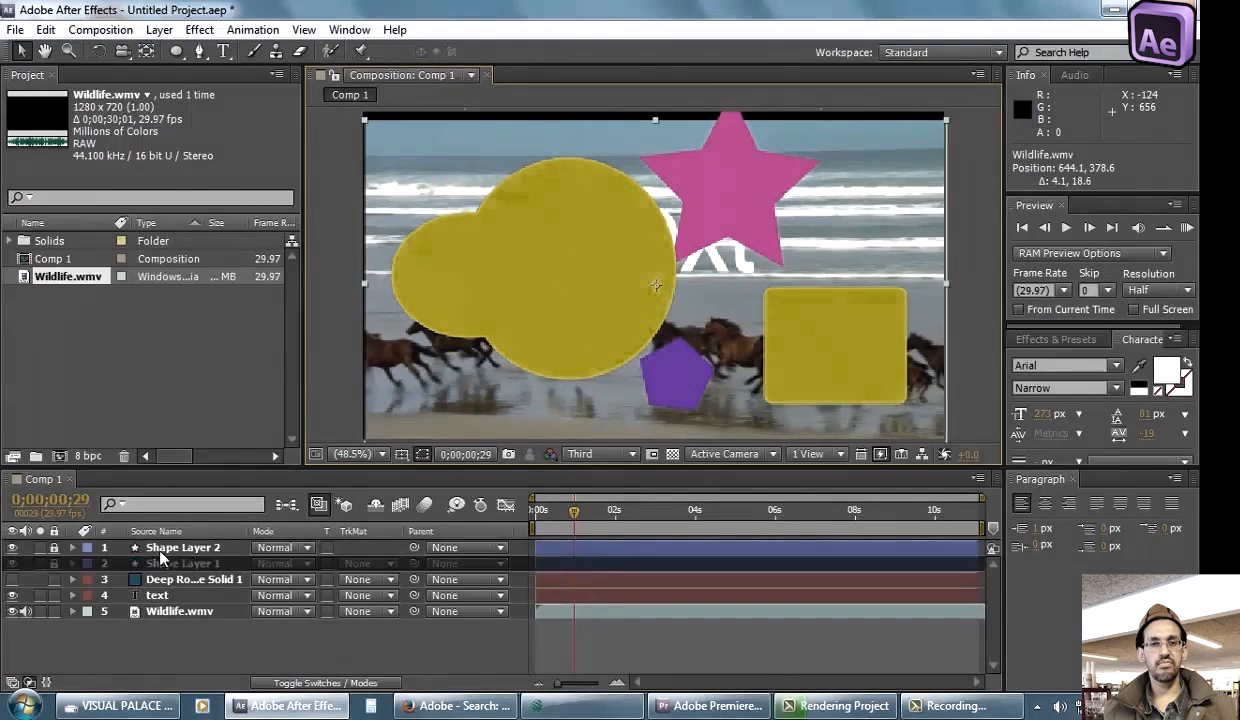
drag(54, 563, 53, 547)
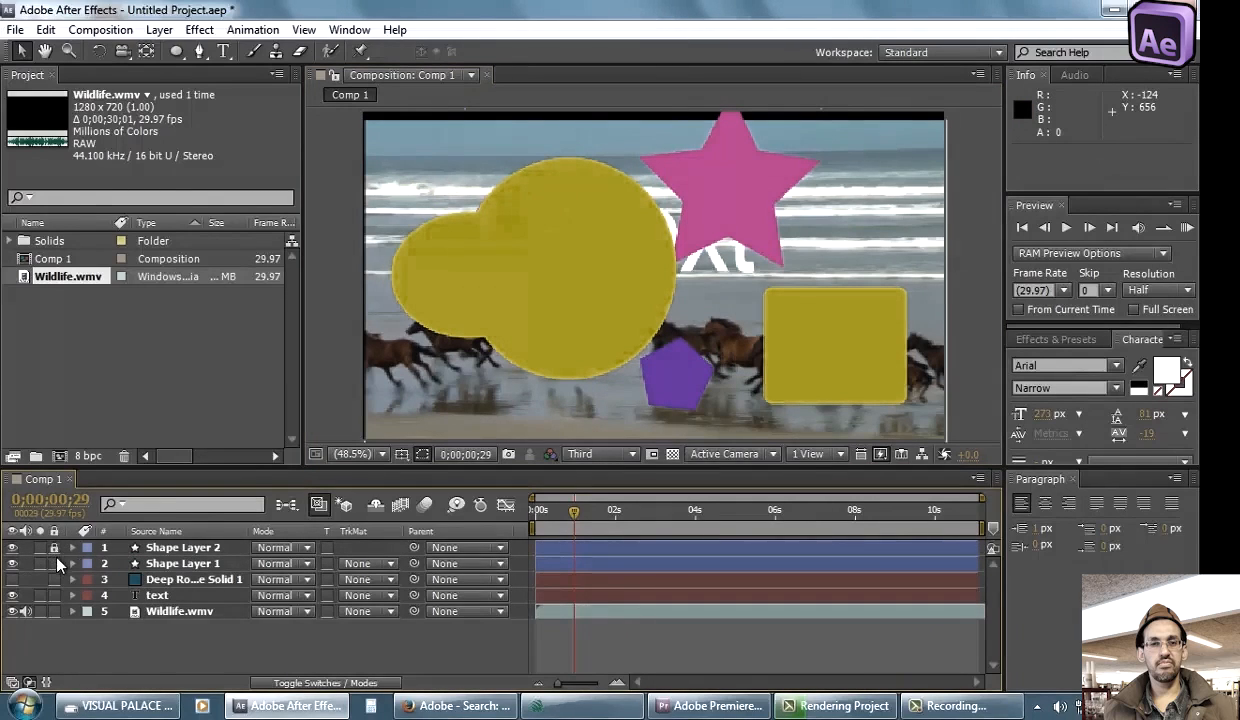
click(55, 562)
Move Shape Layer 2 with the yellow shapes slightly up and to the right, to position about 681, 331
drag(477, 330, 487, 317)
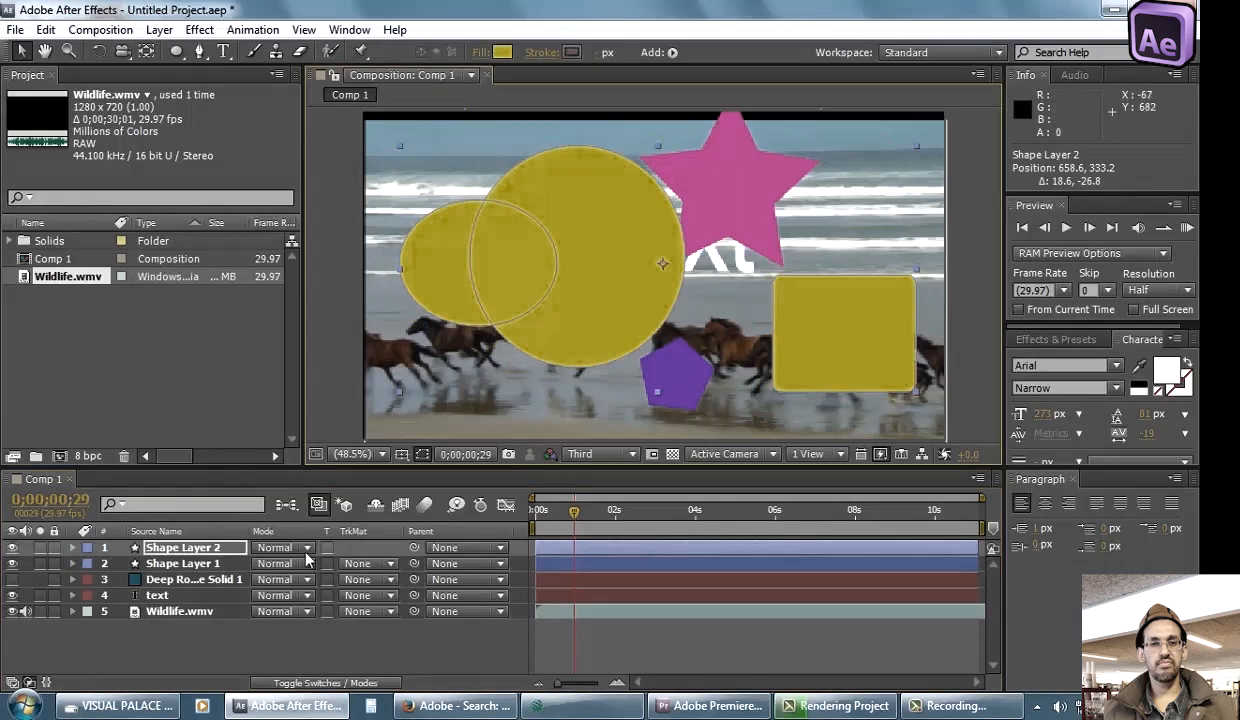
click(458, 637)
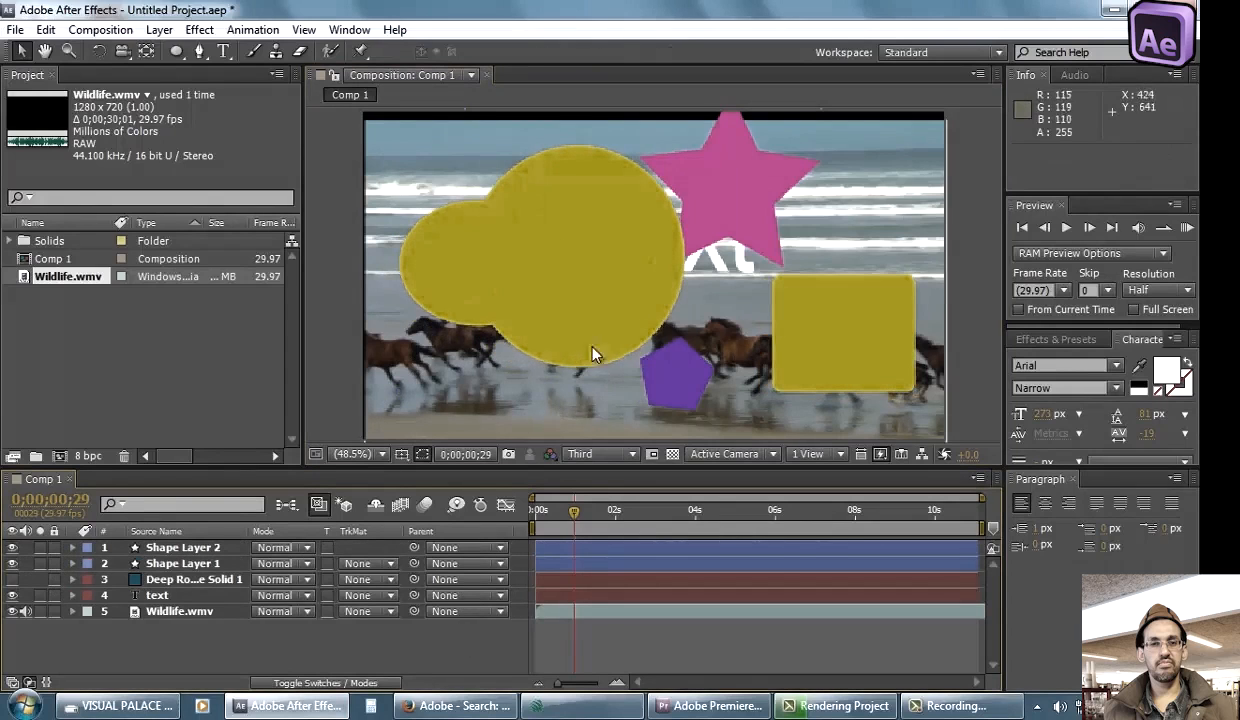
drag(578, 234, 589, 233)
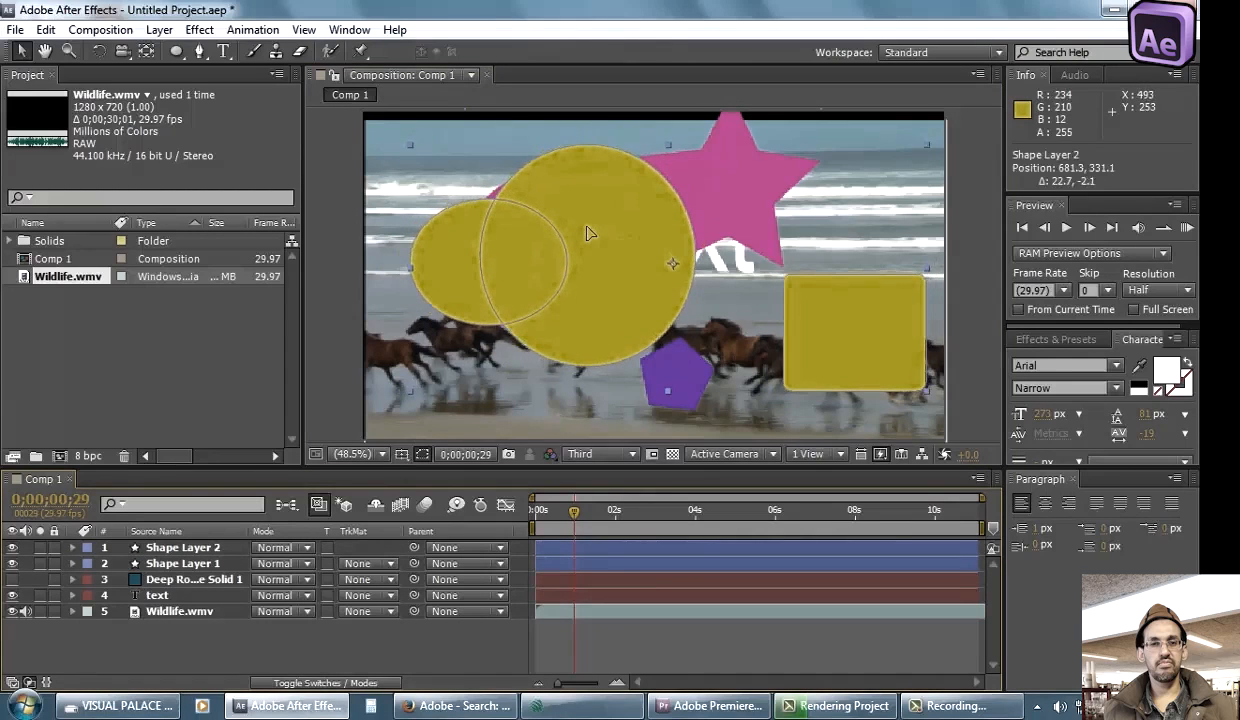
Hide all five layers of the composition and make them all visible again, including the solid layer
click(183, 547)
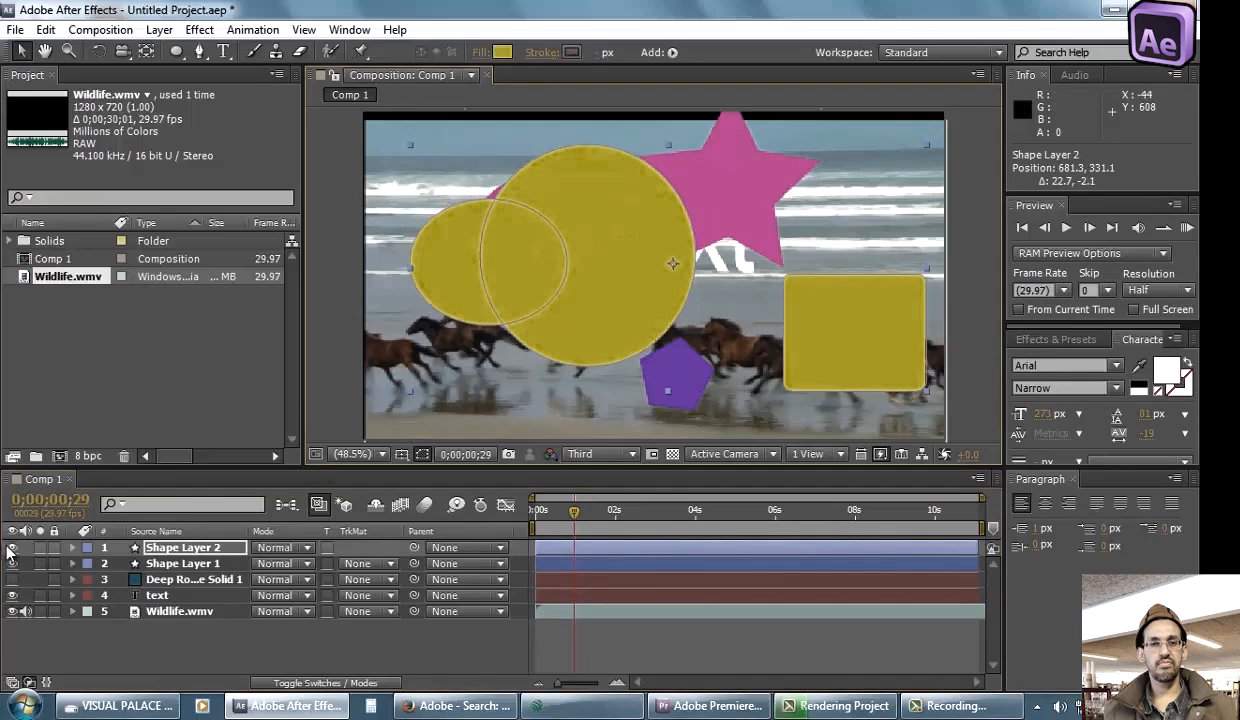
drag(11, 548, 11, 611)
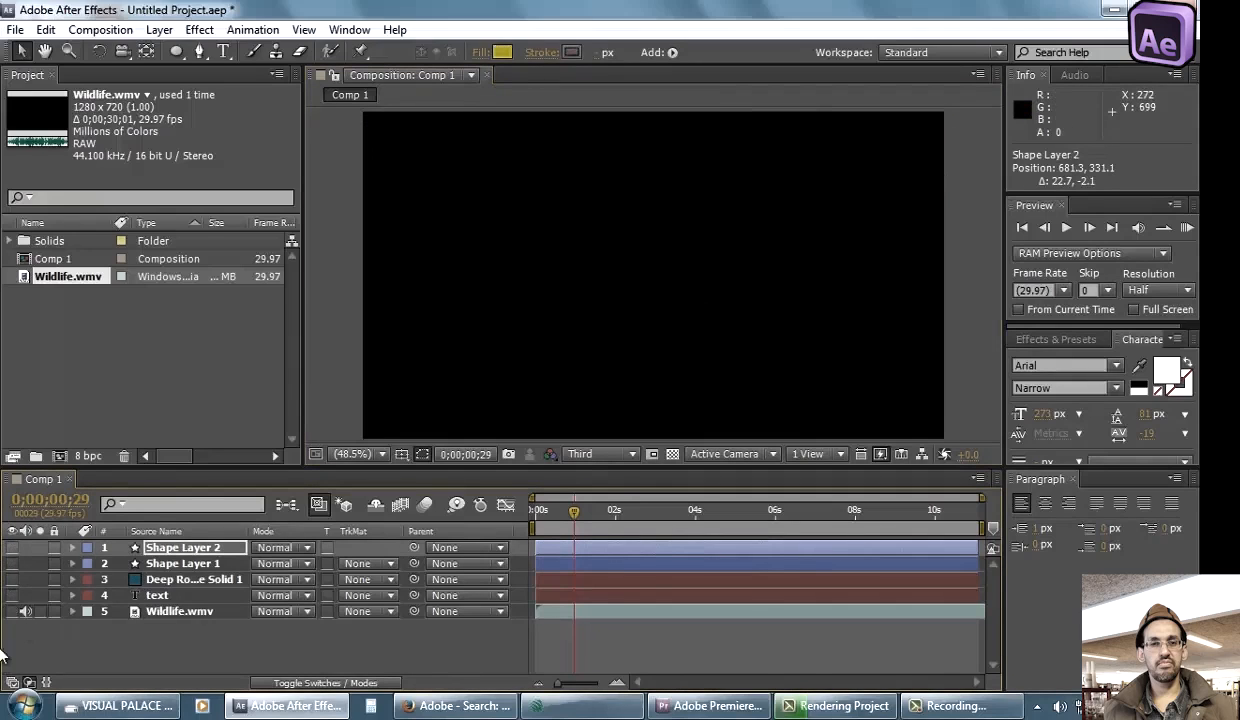
drag(12, 548, 12, 611)
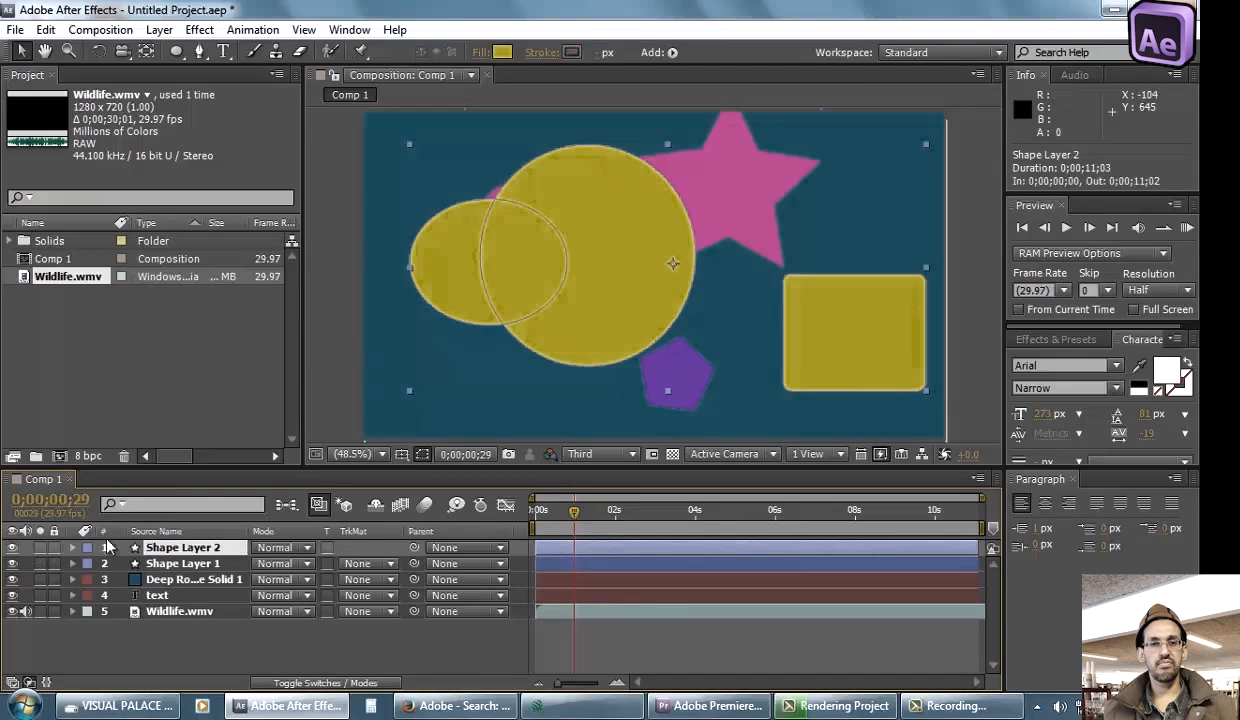
Solo Shape Layer 2 to view its yellow shapes alone, and turn its solo off again
click(40, 548)
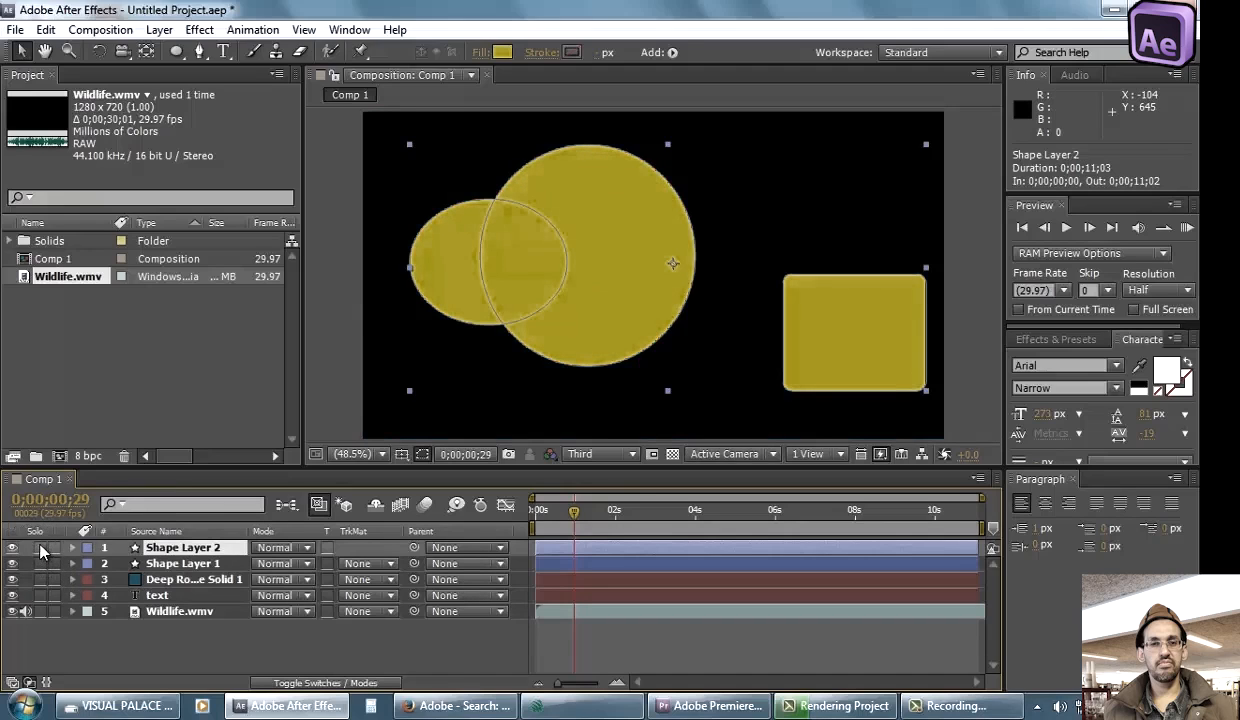
click(40, 548)
click(40, 548)
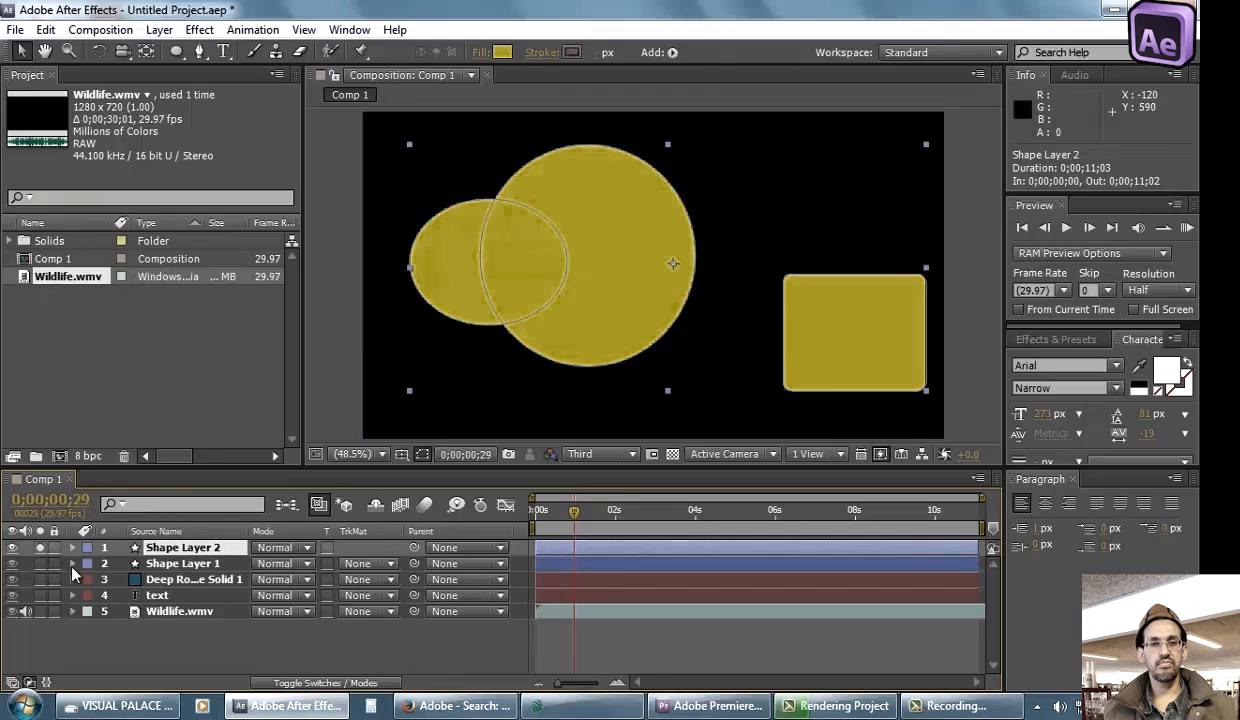
click(40, 548)
click(40, 548)
click(40, 548)
Solo Shape Layer 1 and the solid layer one after the other, turning each solo off again
click(40, 563)
click(40, 563)
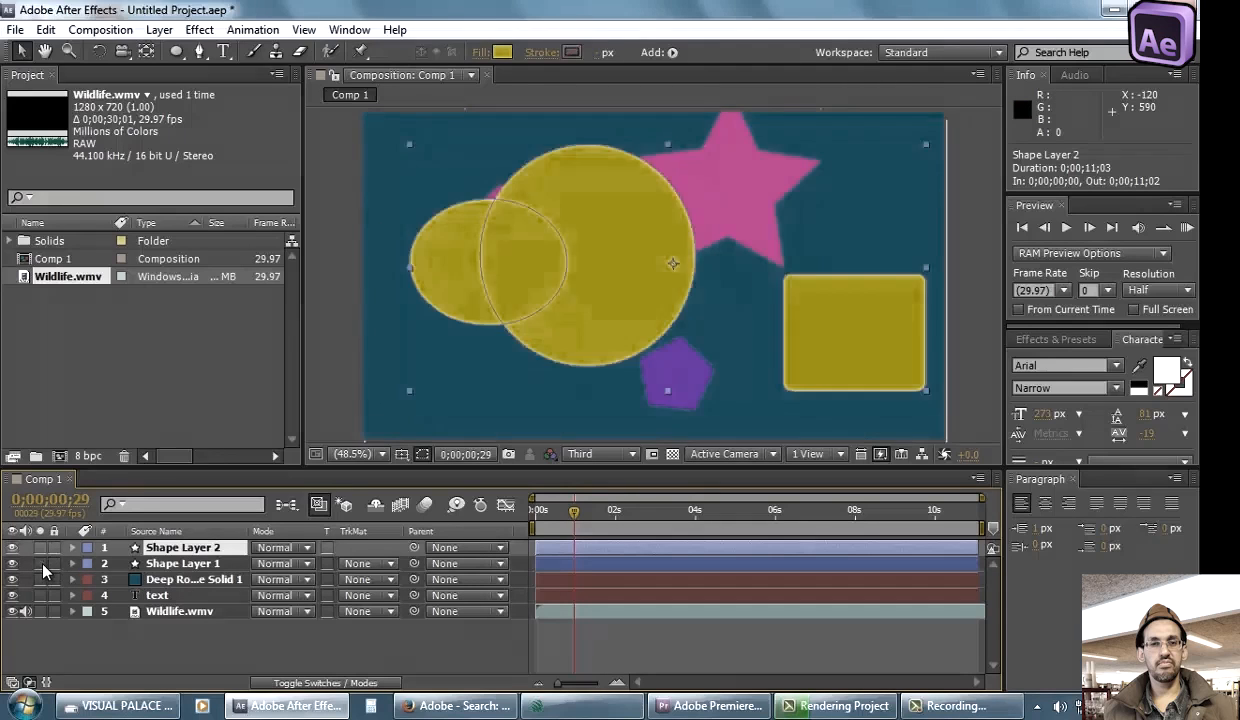
click(40, 563)
click(40, 563)
click(40, 579)
click(40, 579)
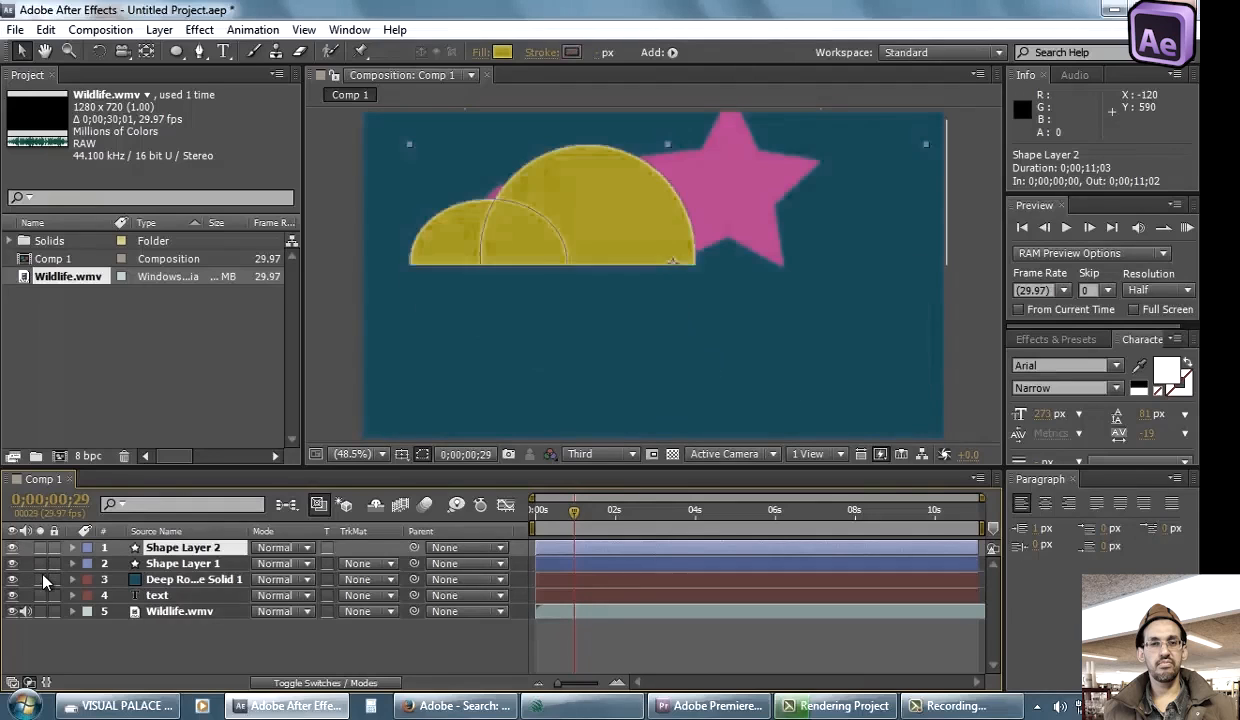
click(40, 579)
click(40, 579)
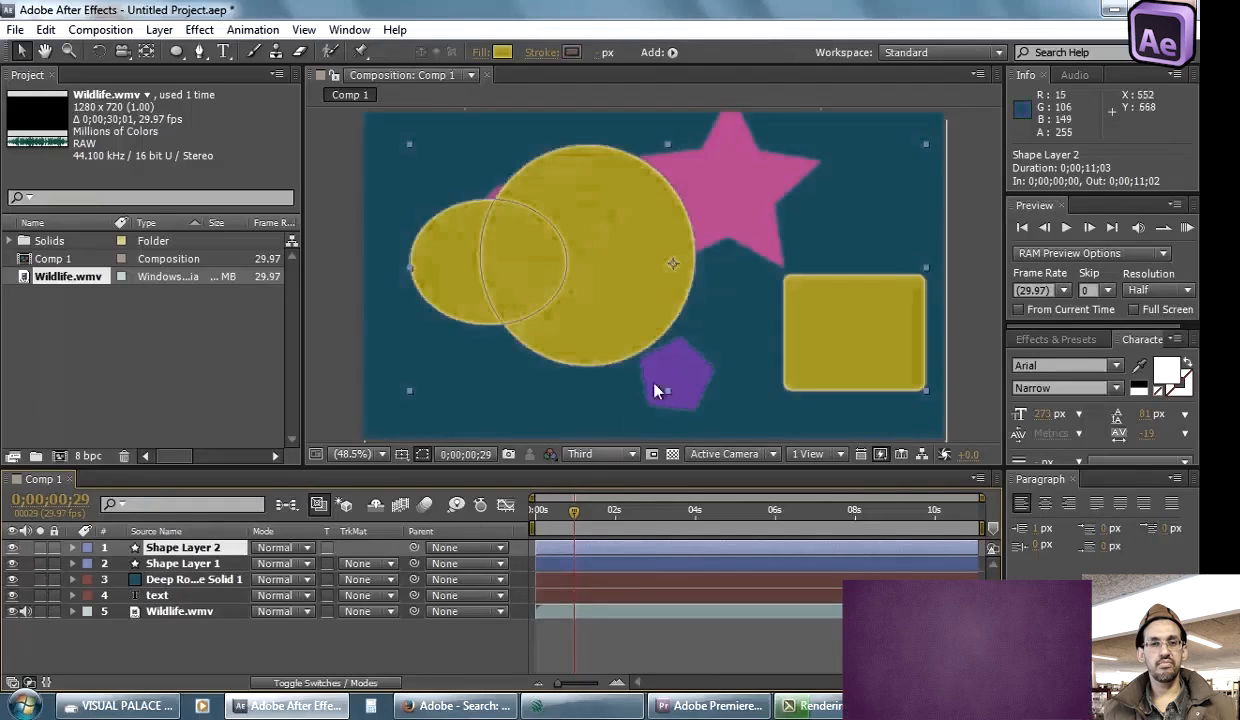
Solo the text layer to view it alone, and turn its solo off again
click(34, 595)
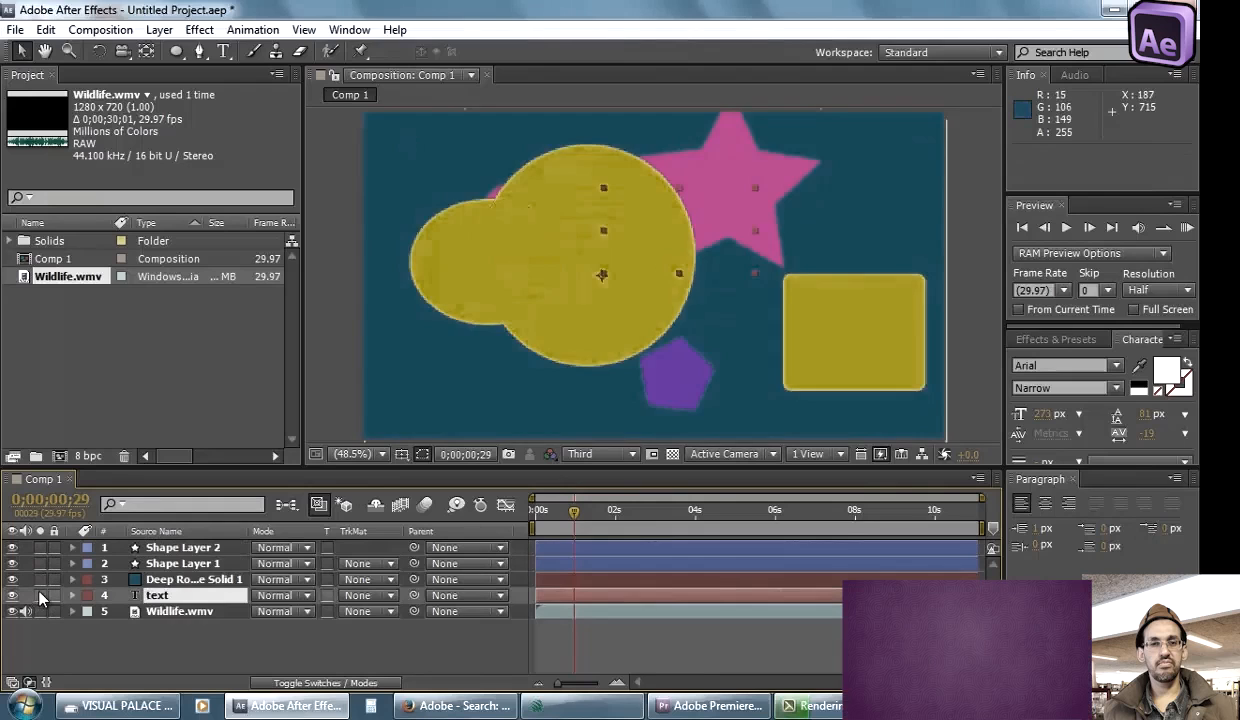
click(40, 595)
click(40, 595)
click(40, 595)
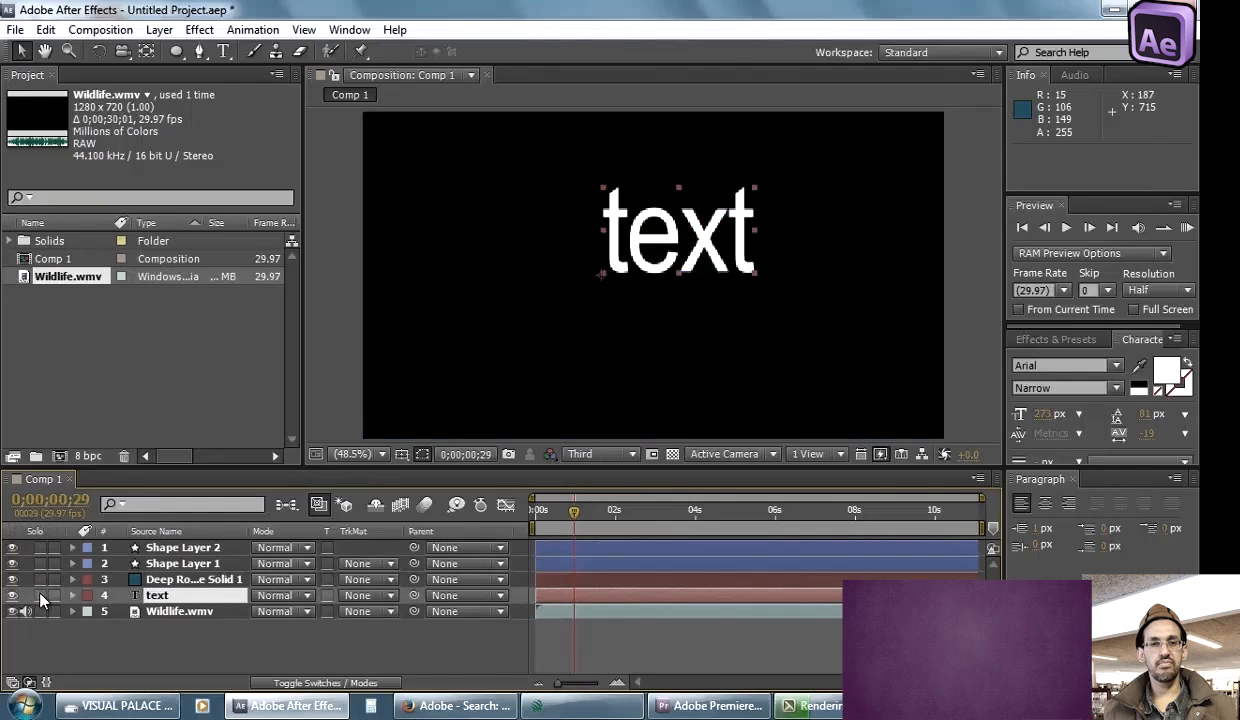
click(40, 595)
click(40, 595)
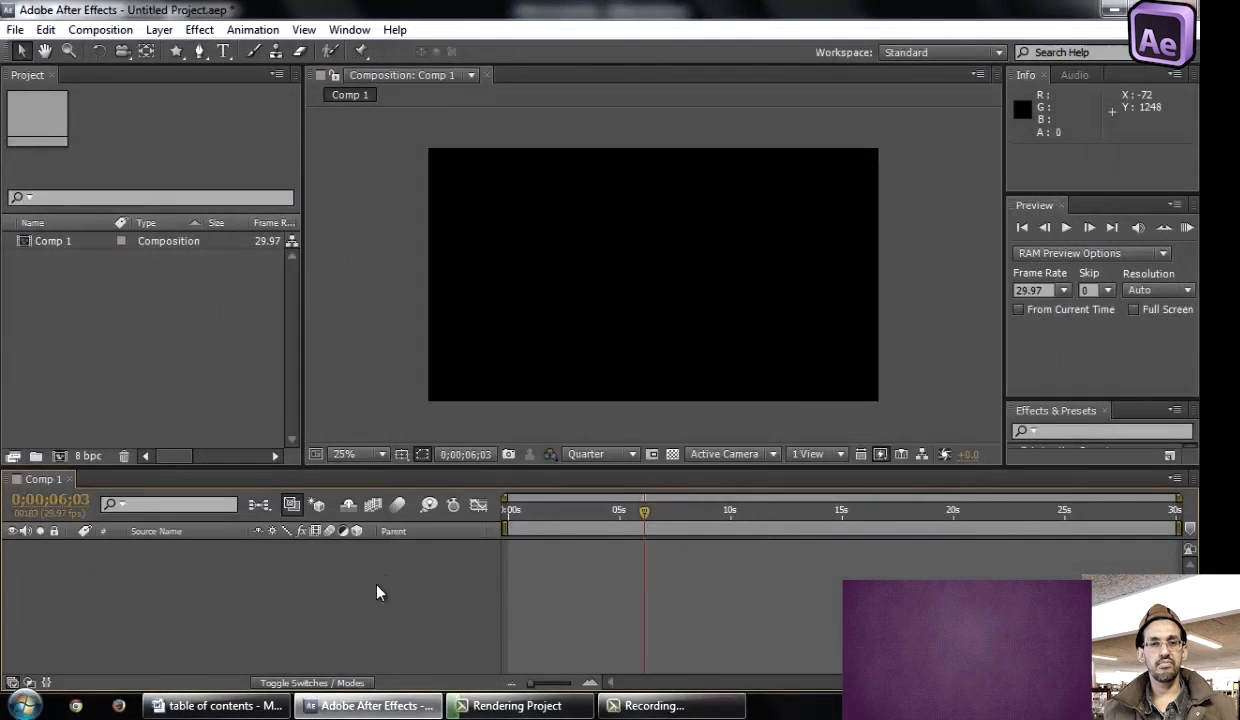
Create a new empty shape layer in Comp 1 and expand it to its Contents and Transform groups
click(159, 29)
mouse_move(226, 40)
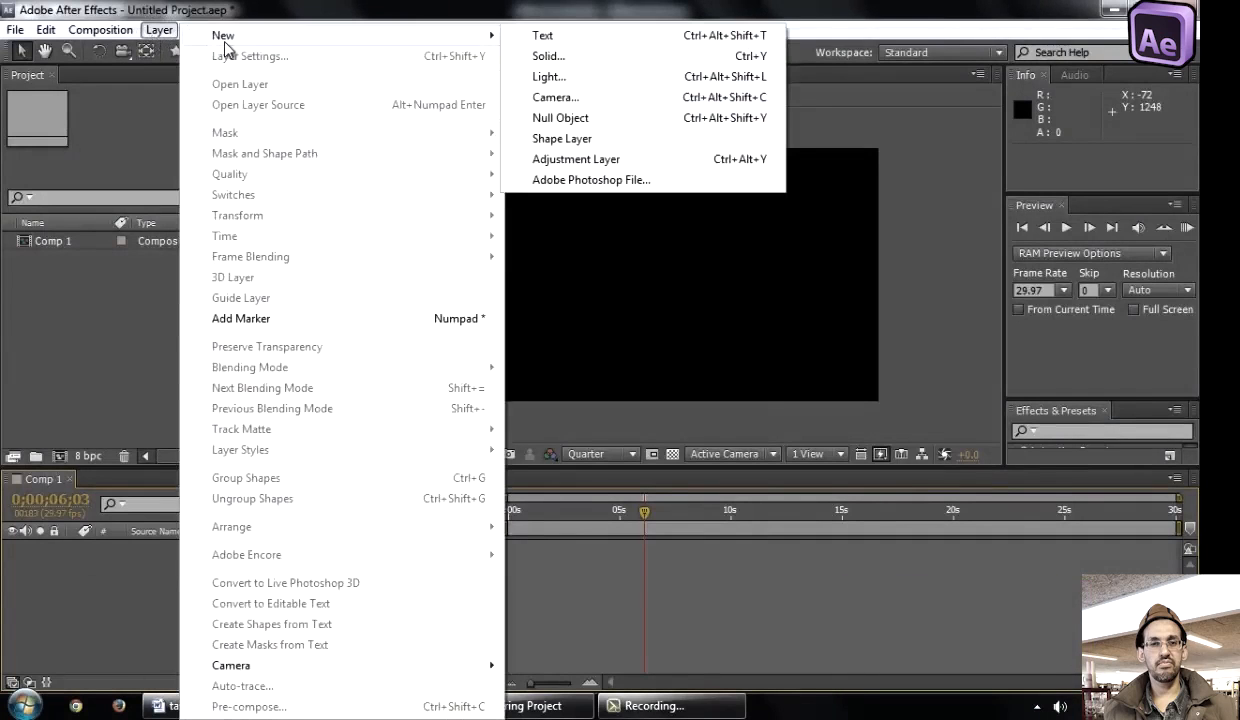
click(740, 138)
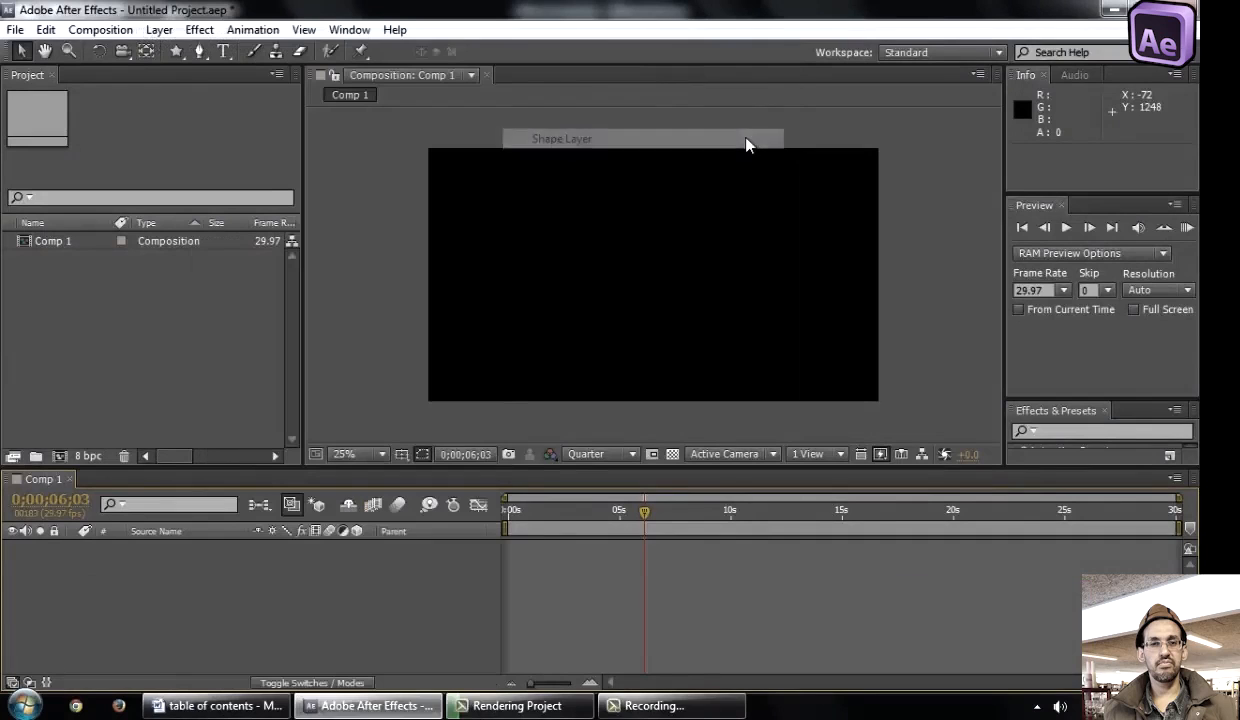
key(q)
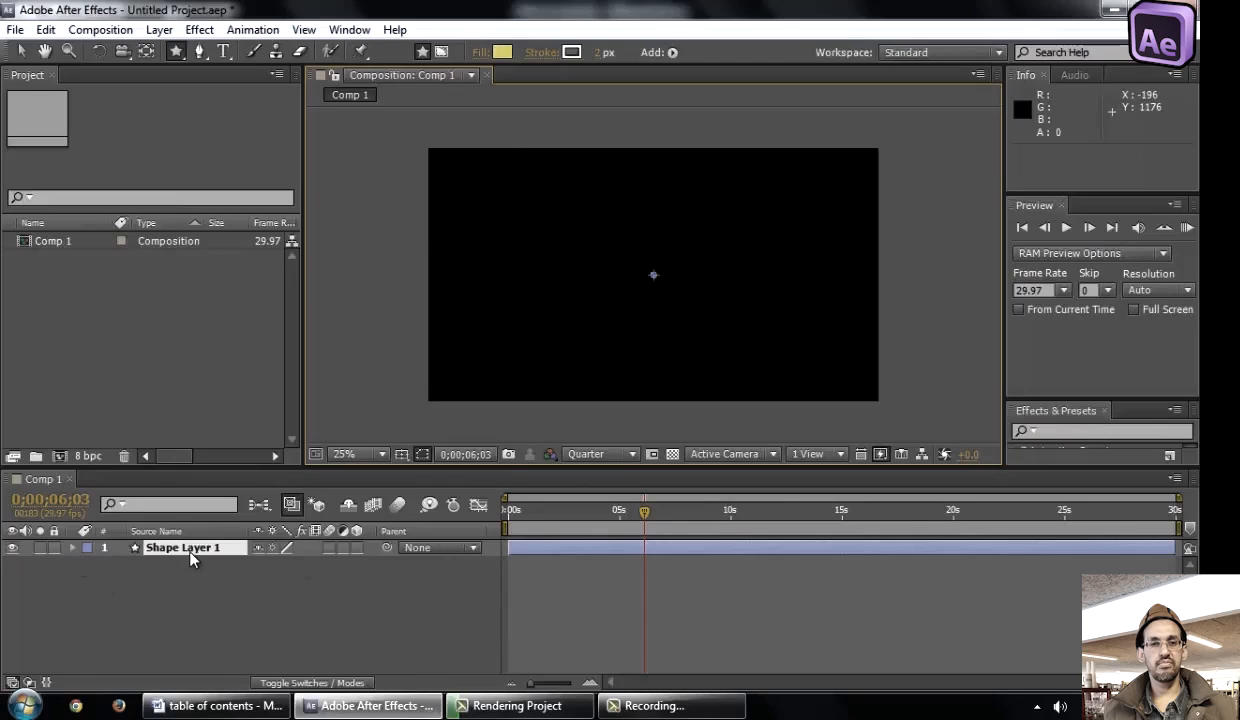
click(72, 549)
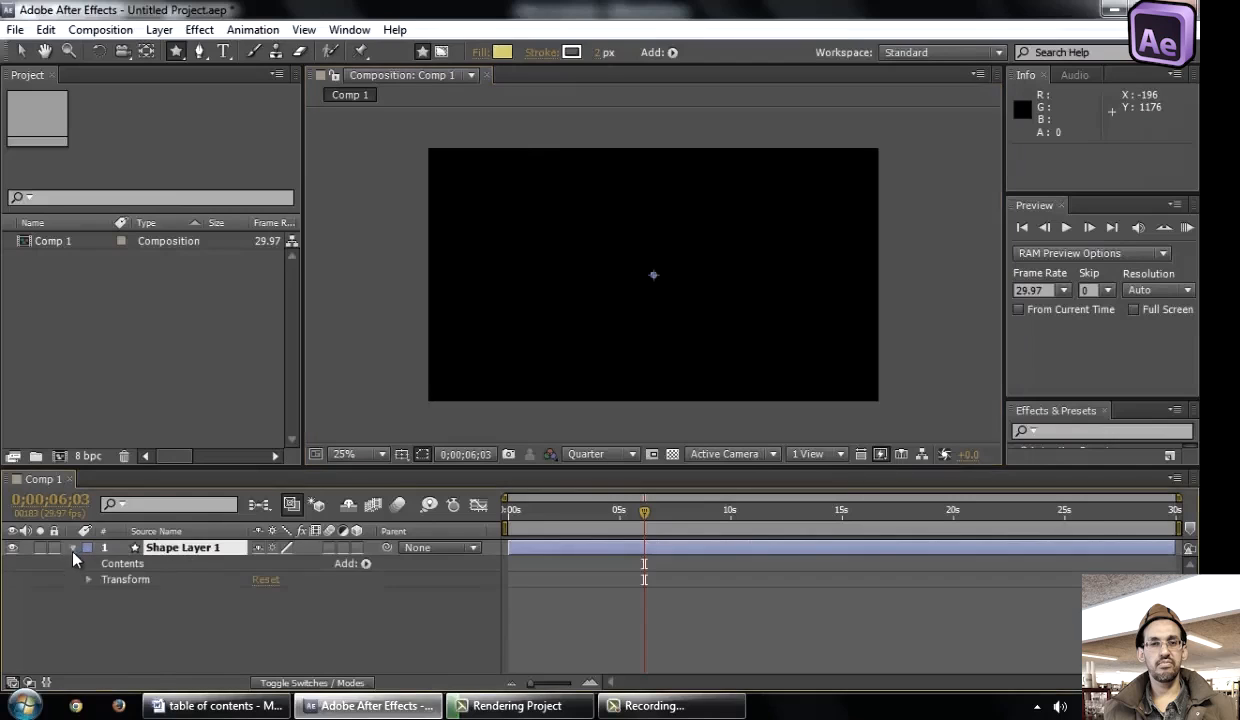
click(154, 577)
click(162, 565)
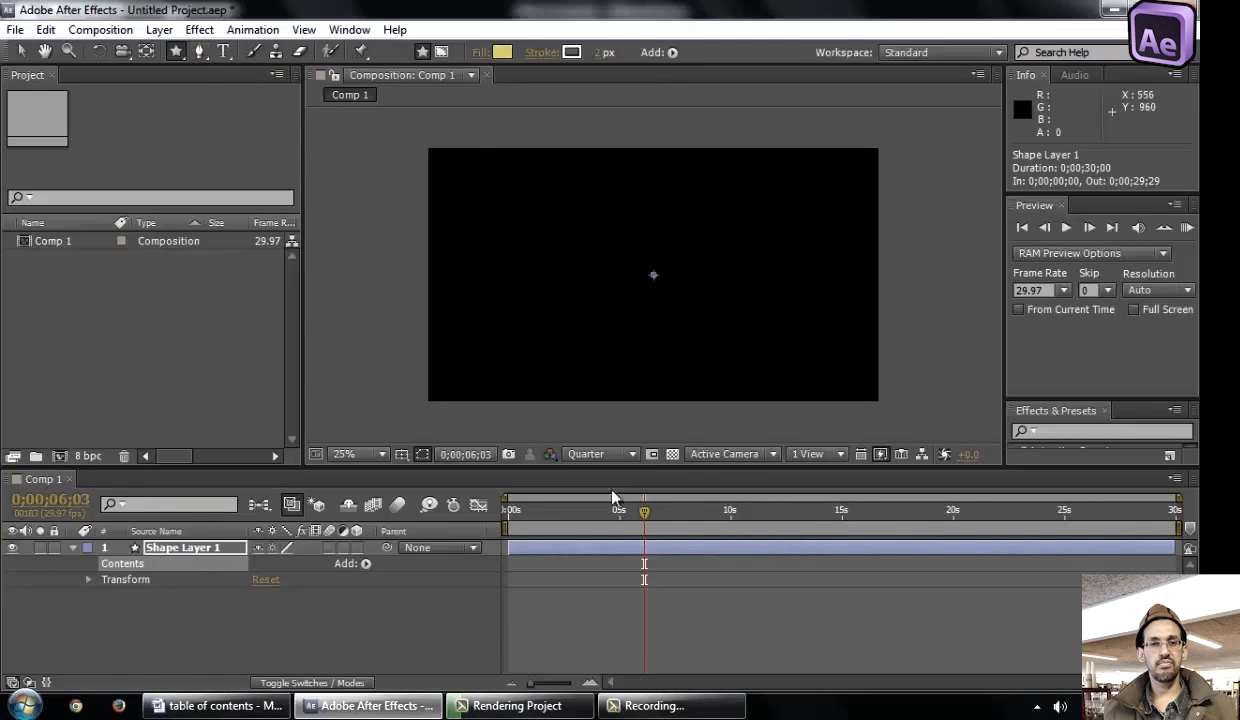
Draw a slightly tilted five-pointed star in the upper middle of the composition and select its polystar in the layer's contents
click(173, 54)
mouse_move(617, 208)
mouse_down()
mouse_move(672, 281)
mouse_move(688, 268)
mouse_up()
click(116, 566)
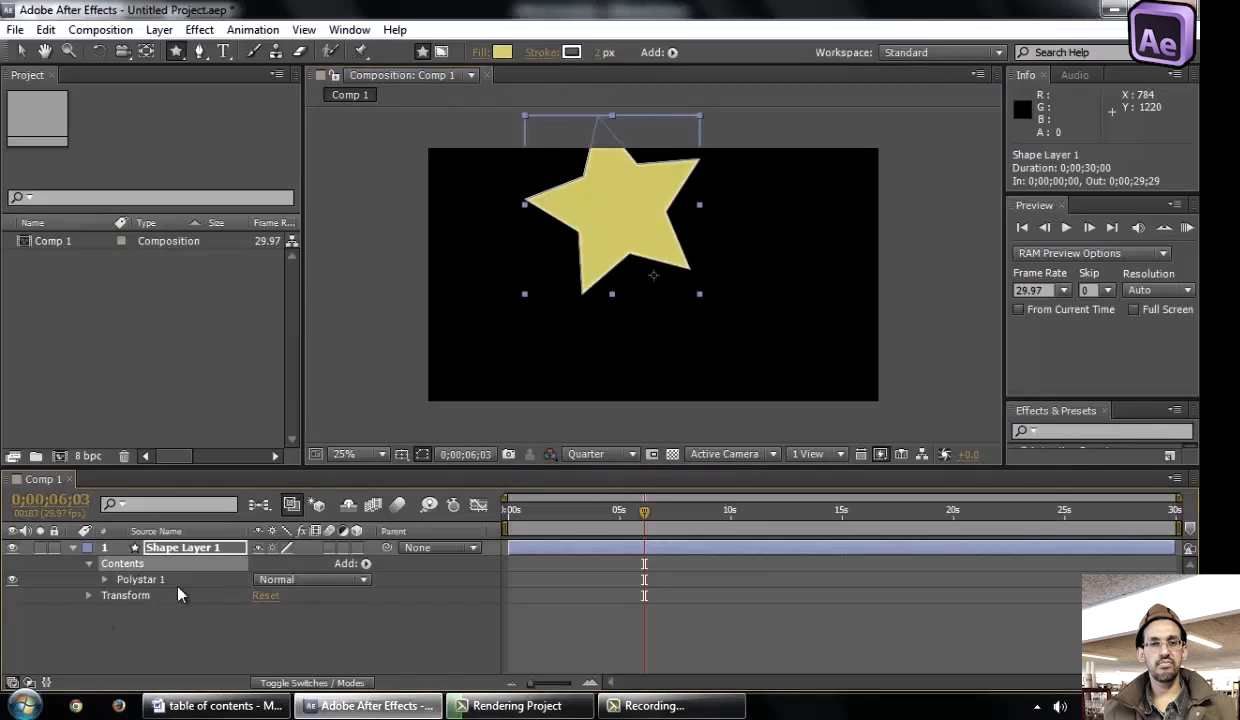
click(150, 584)
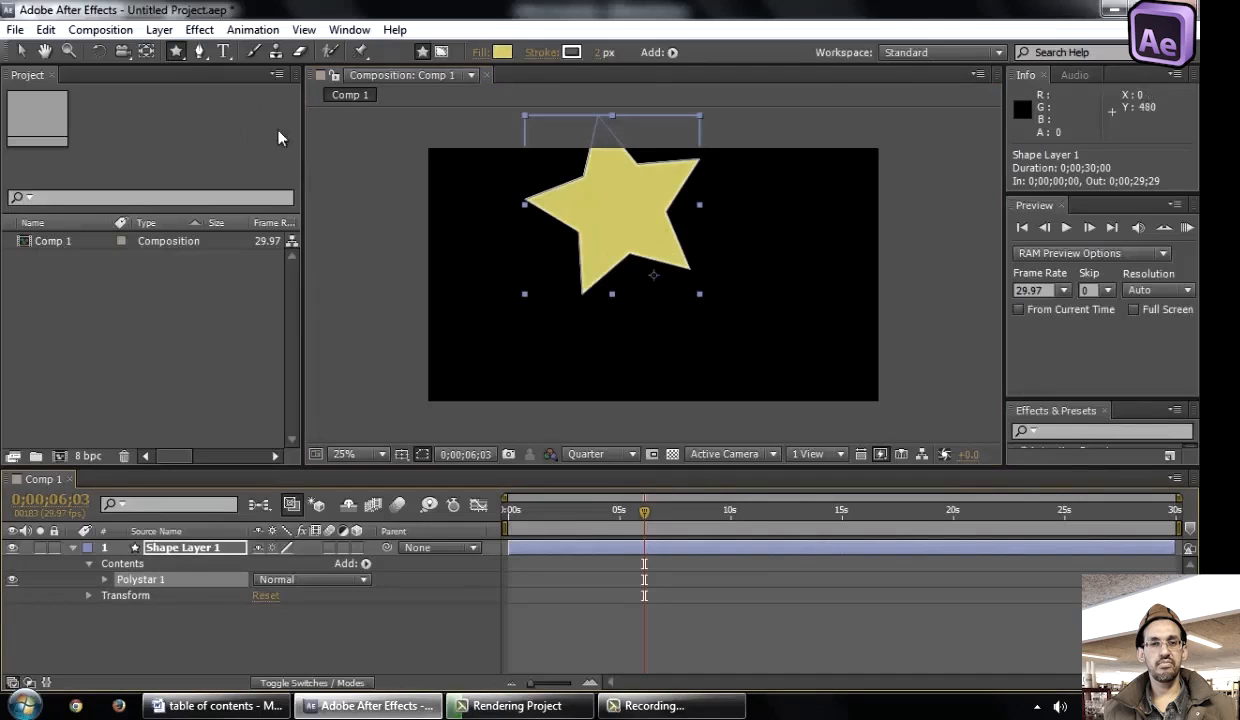
Draw a pentagon beside the star on the same shape layer with the Polygon tool
key(q)
key(q)
key(q)
key(q)
drag(768, 225, 796, 285)
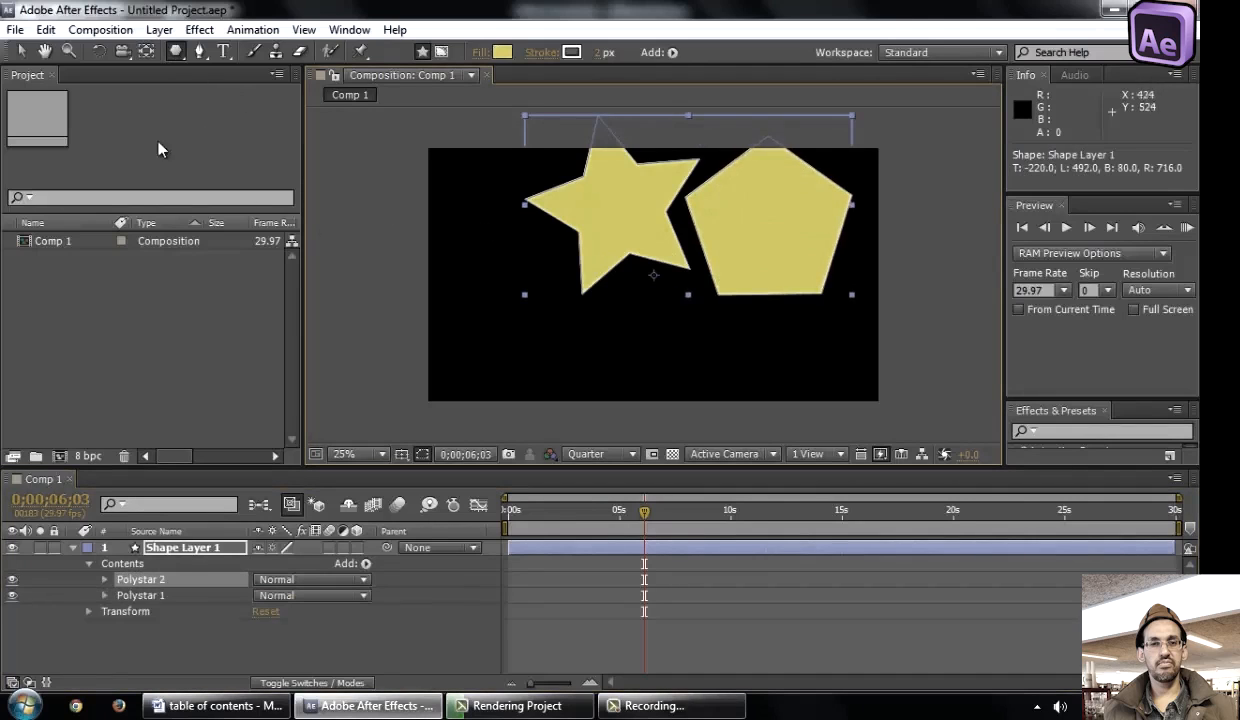
Switch to the Ellipse tool and choose a different shape fill colour in place of the yellow
drag(175, 51, 254, 96)
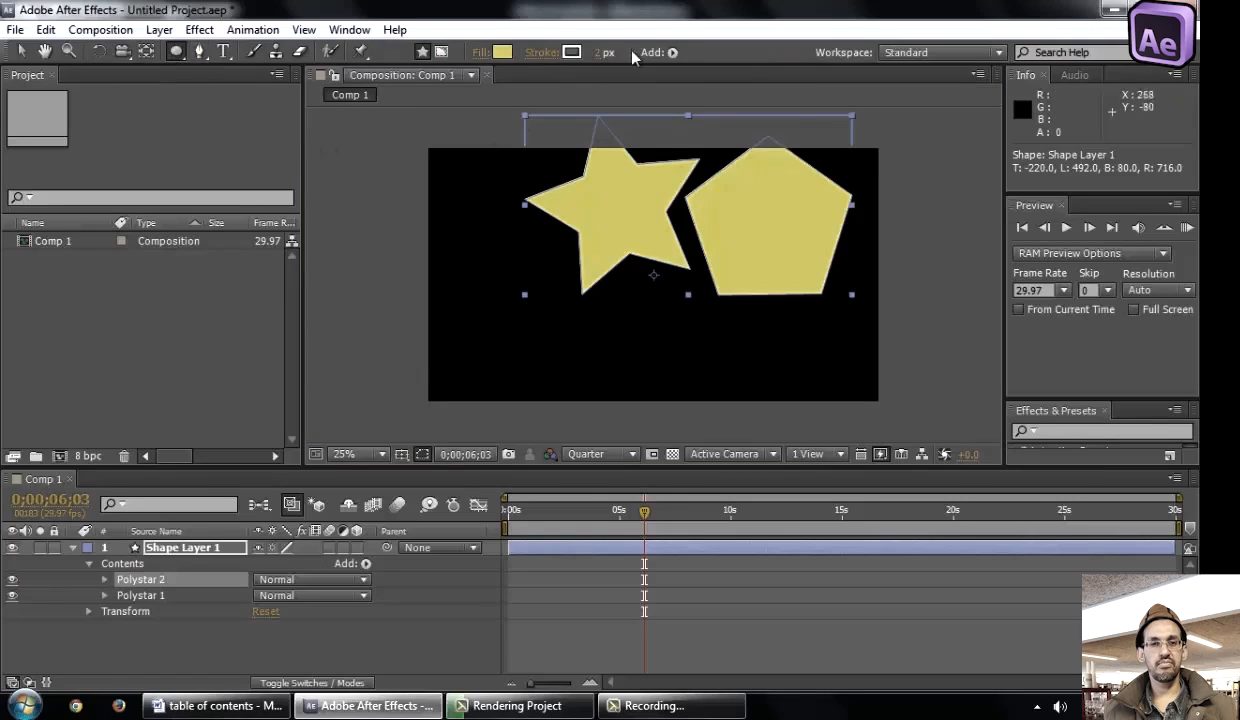
click(503, 53)
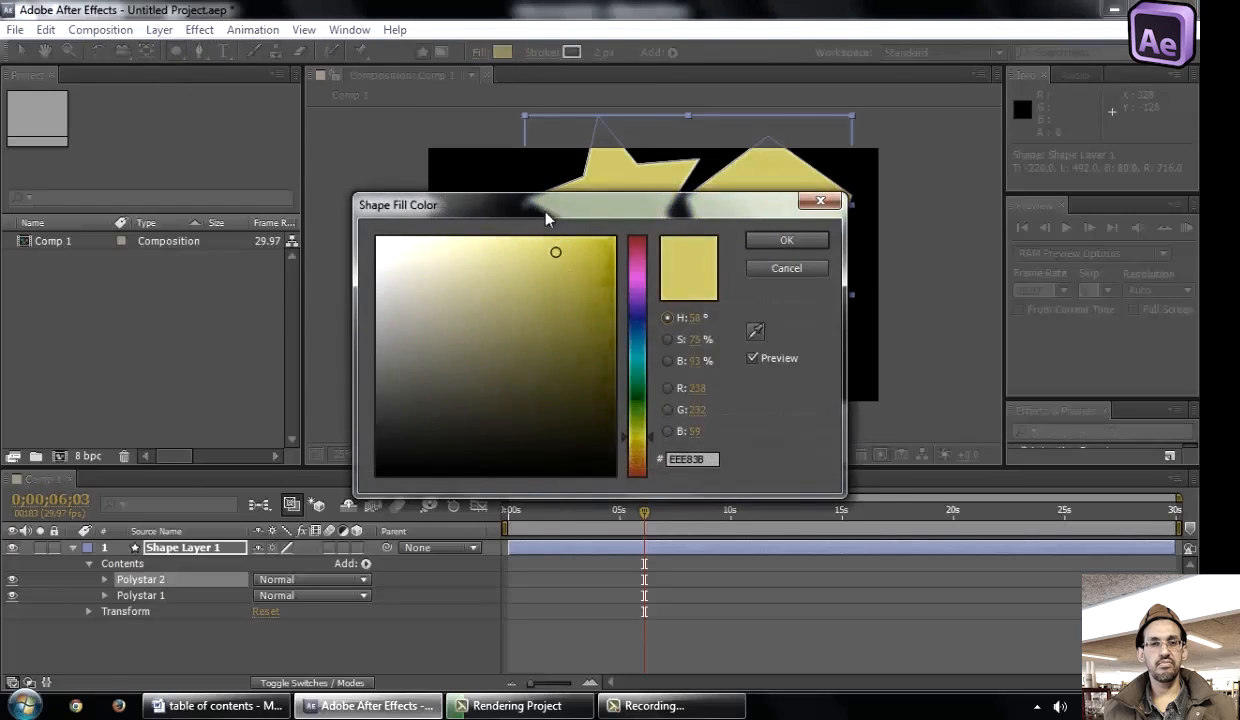
click(631, 362)
drag(560, 285, 628, 232)
click(788, 243)
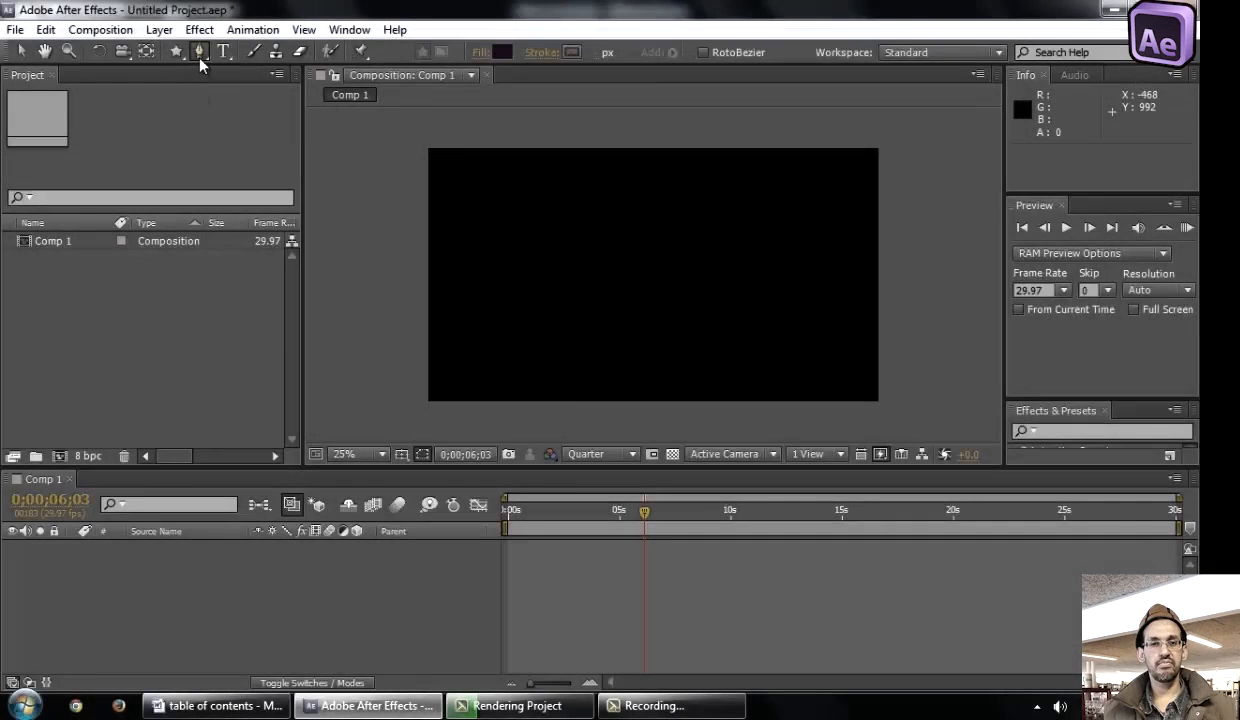
Draw a closed six-point shape with the Pen tool, with a curved first point at its lower edge and straight corners elsewhere
click(199, 55)
drag(711, 370, 762, 370)
click(483, 297)
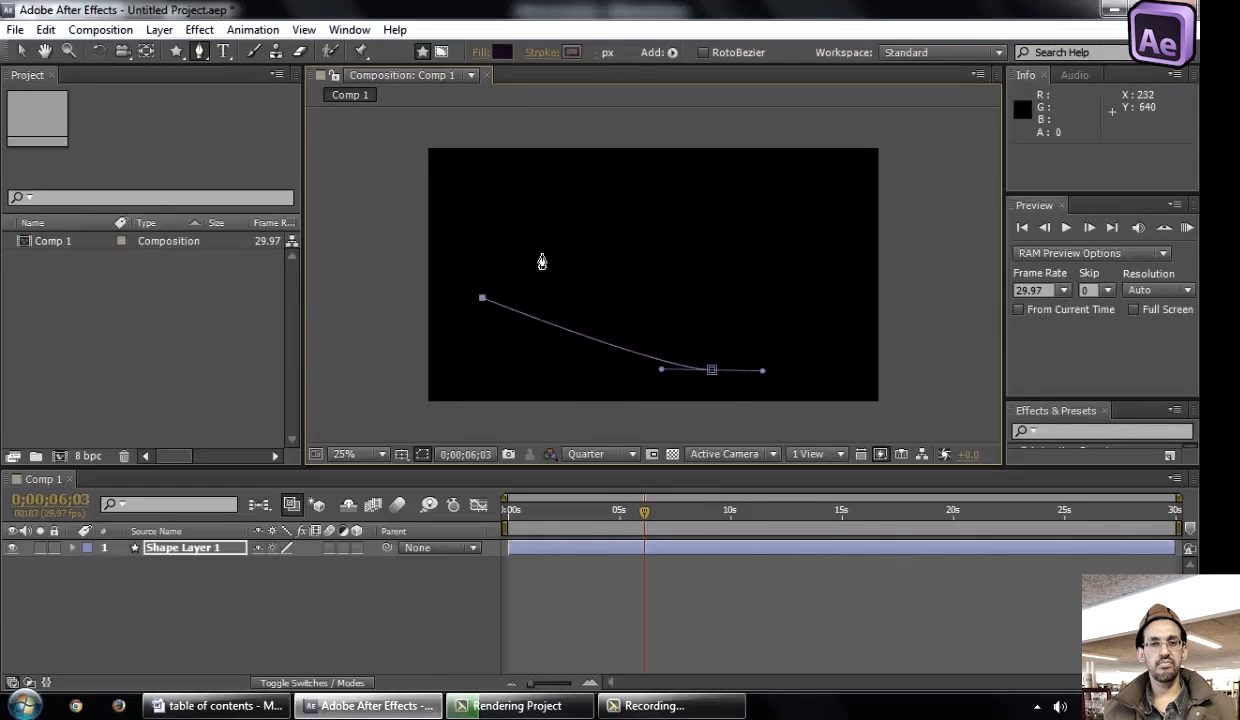
click(611, 207)
click(796, 212)
click(836, 304)
click(802, 354)
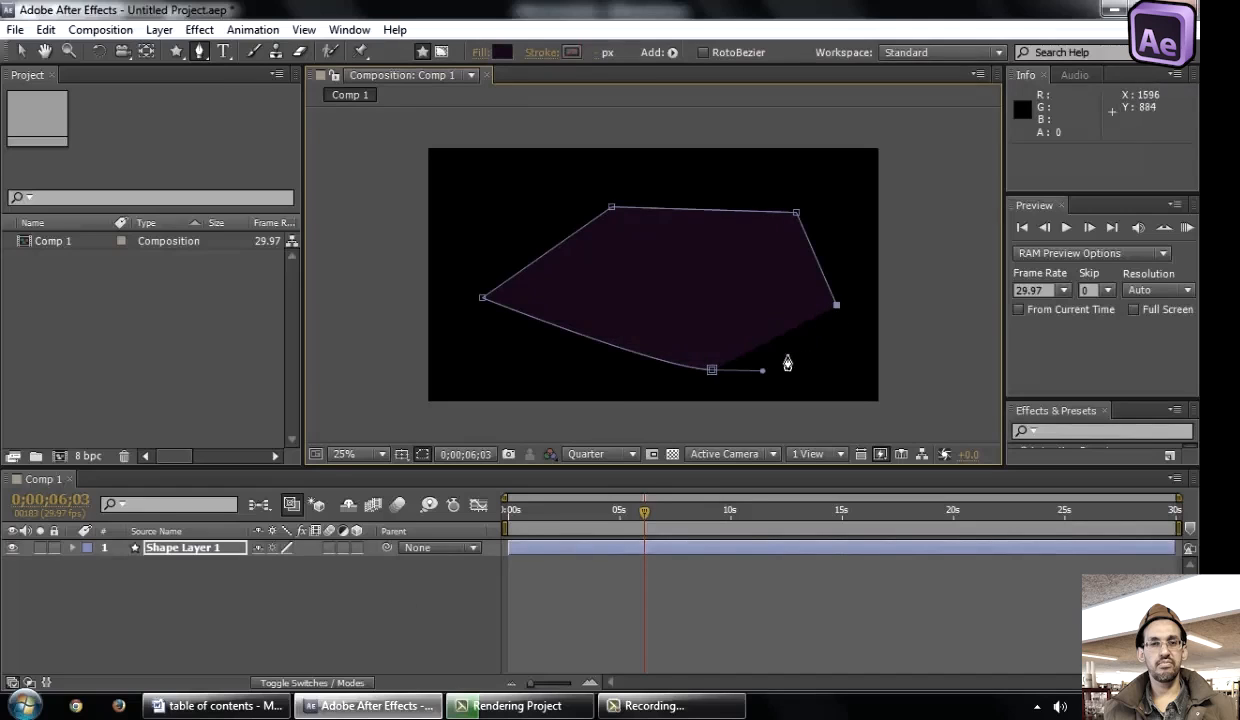
click(711, 370)
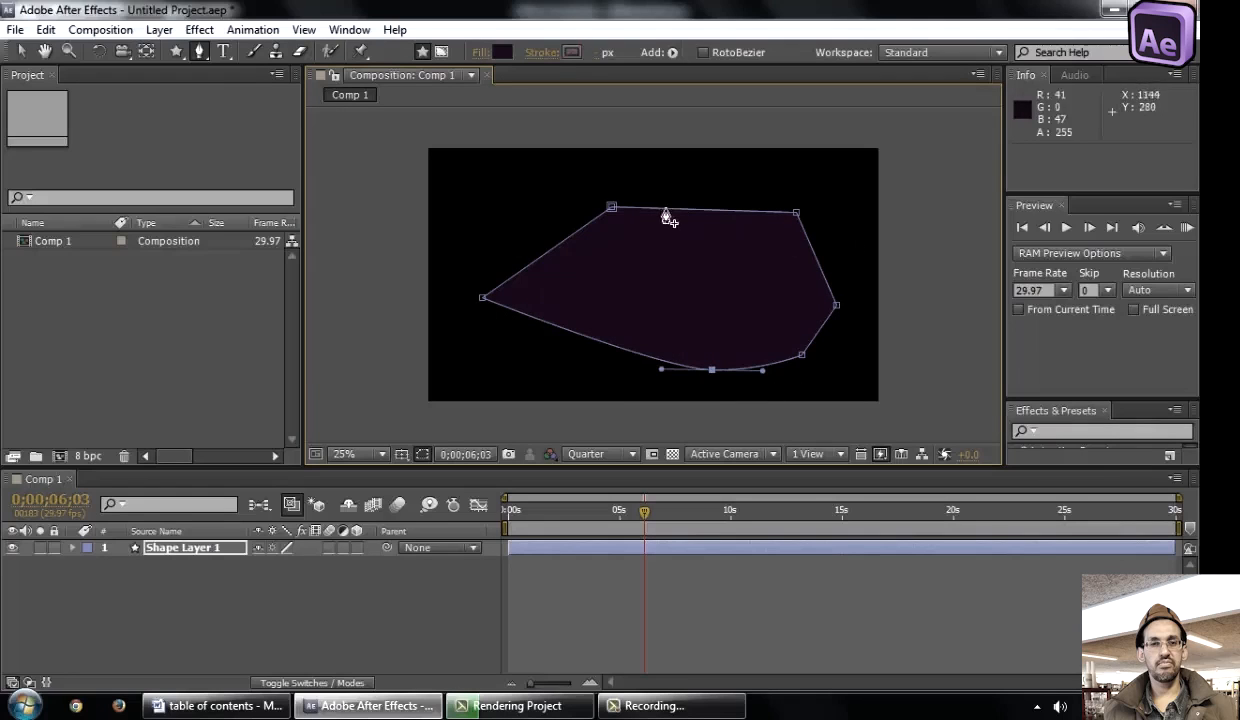
Delete the path's leftmost and rightmost points and add new points on its upper, right and left edges
click(484, 301)
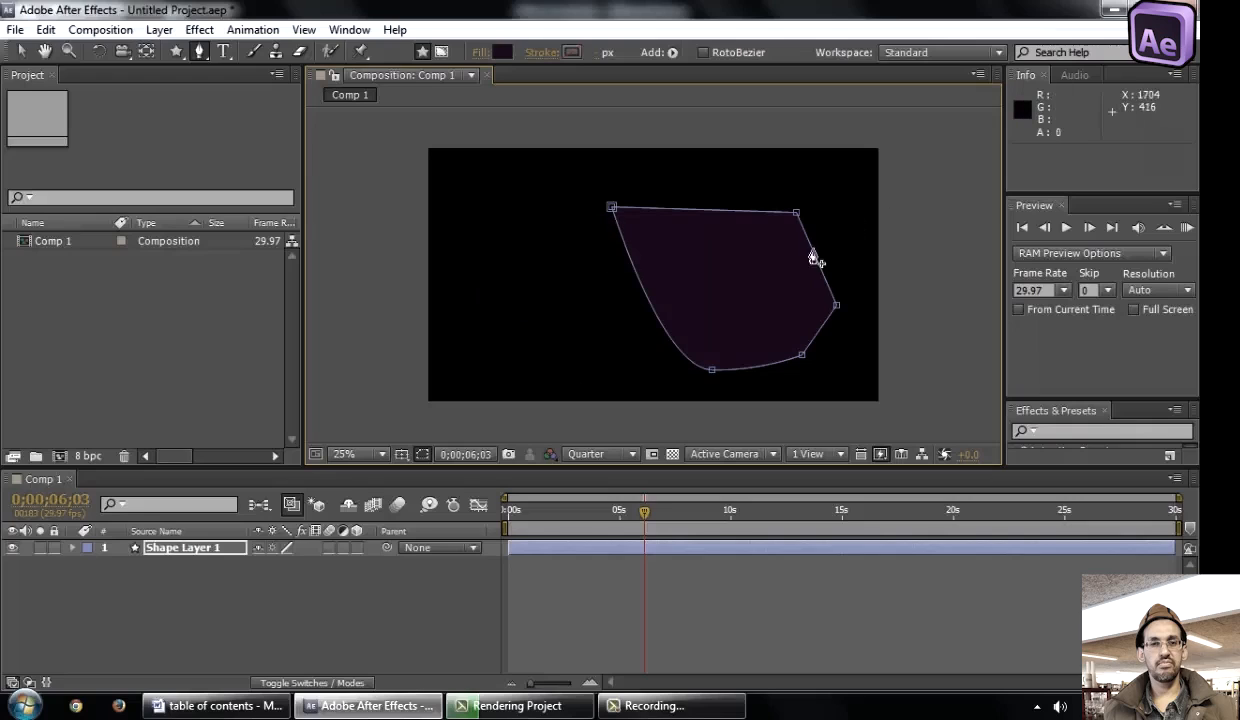
click(838, 310)
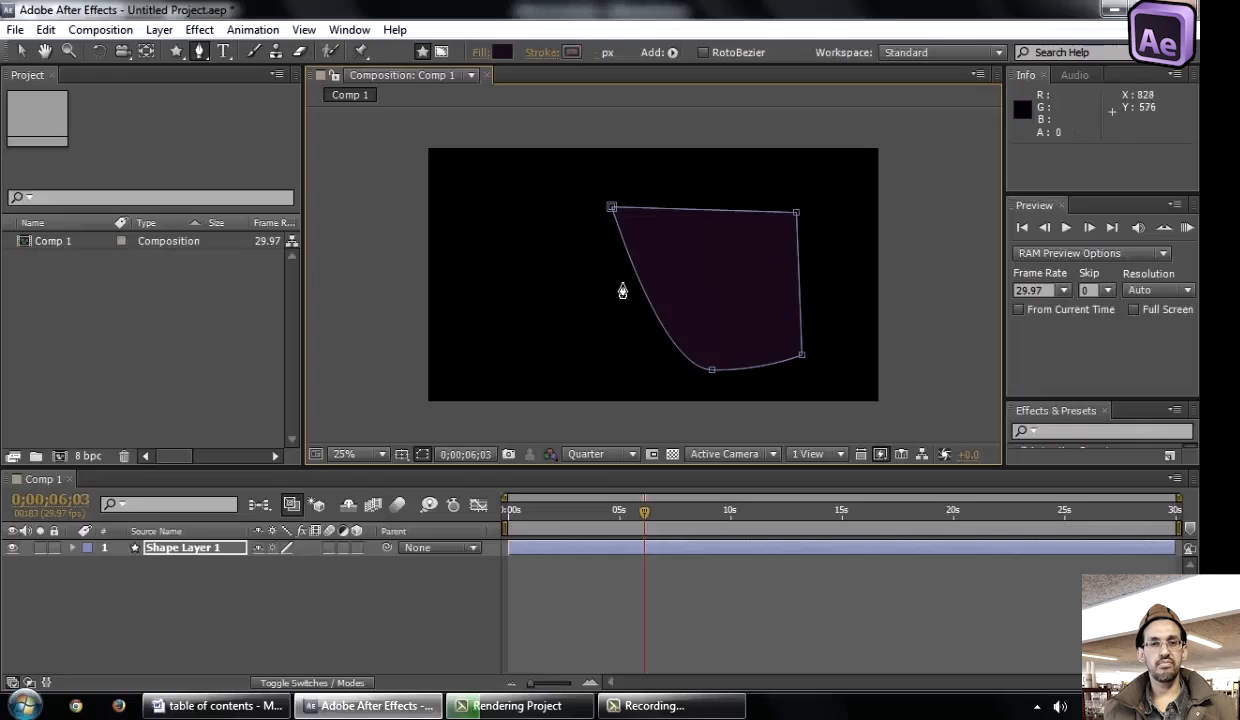
click(704, 212)
click(800, 302)
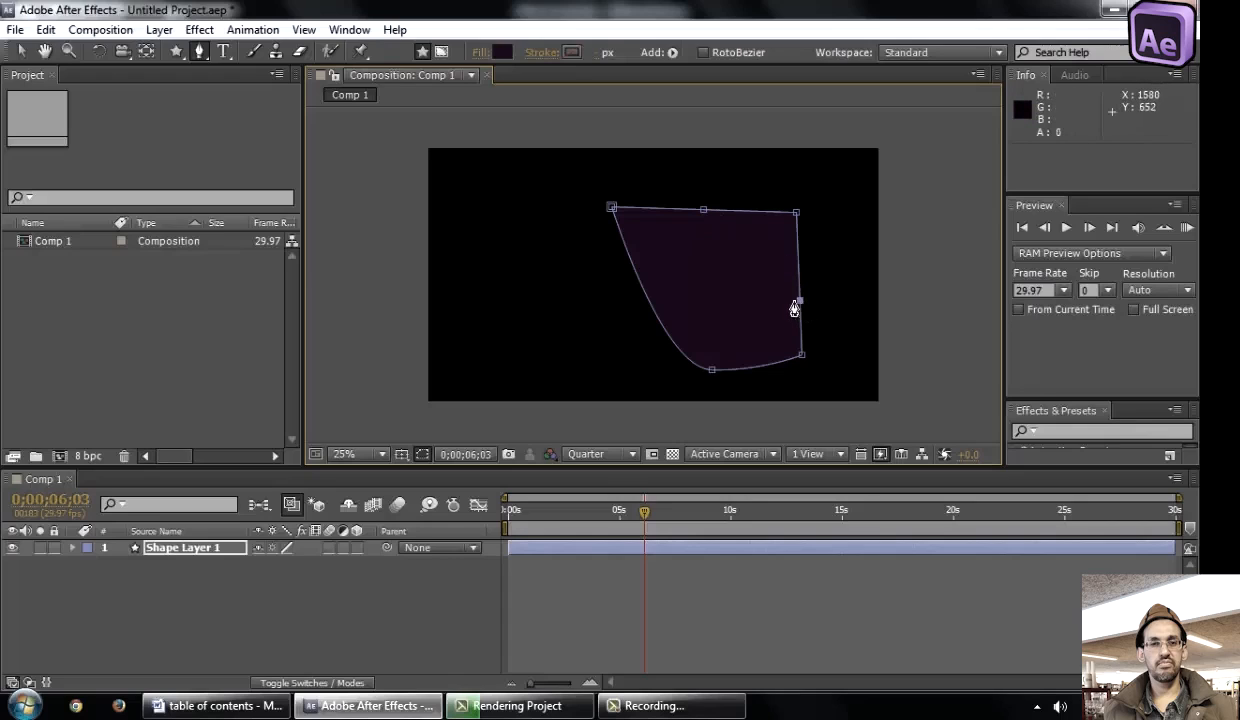
click(650, 306)
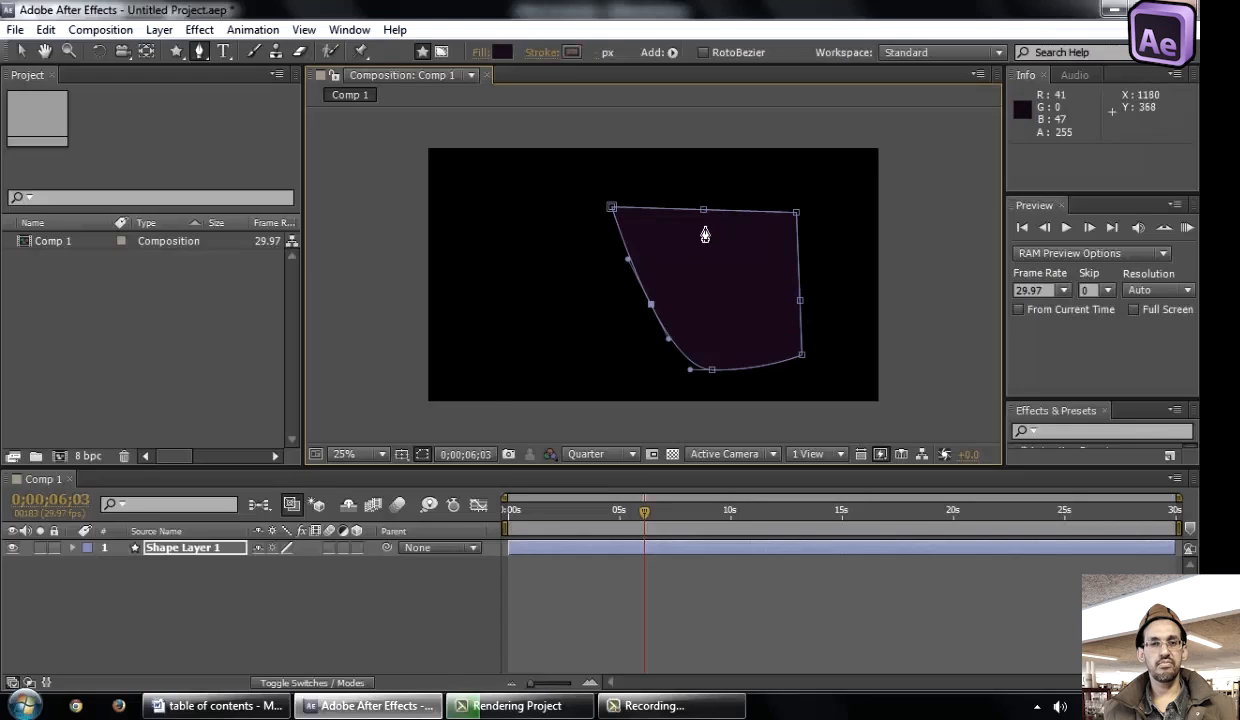
click(20, 50)
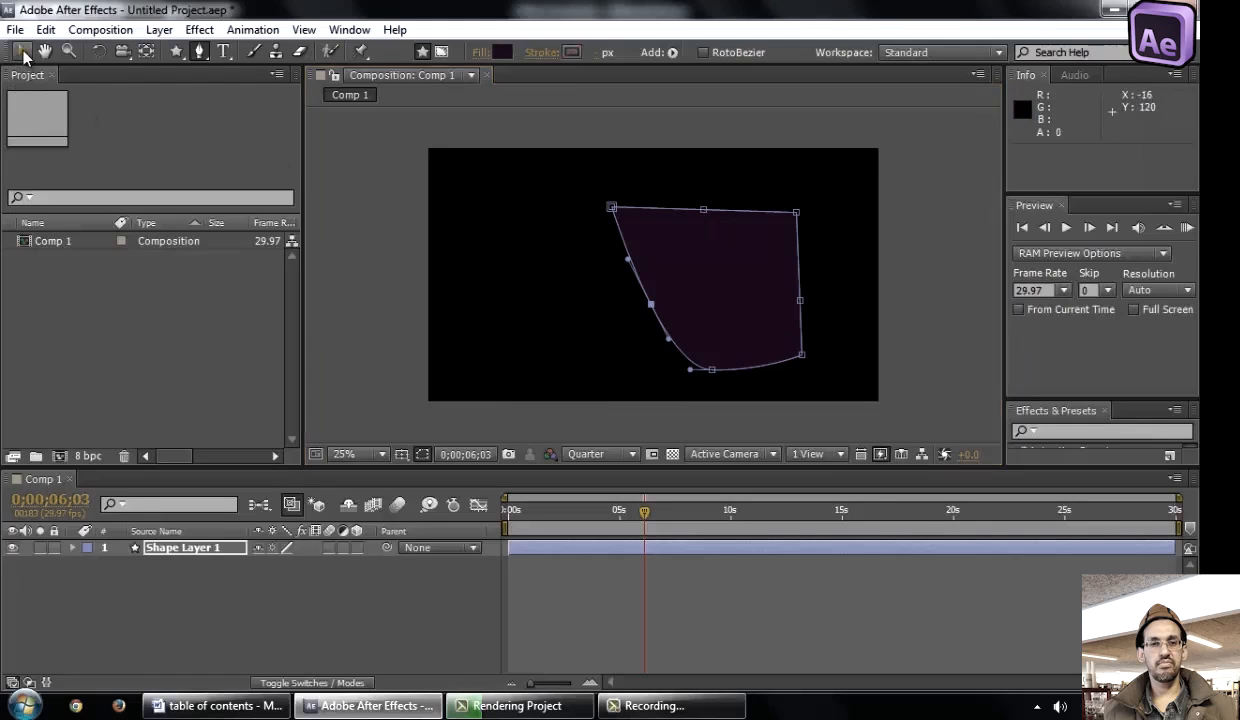
Reshape the Pen-drawn path by moving its added upper, right and left edge points outward
click(703, 213)
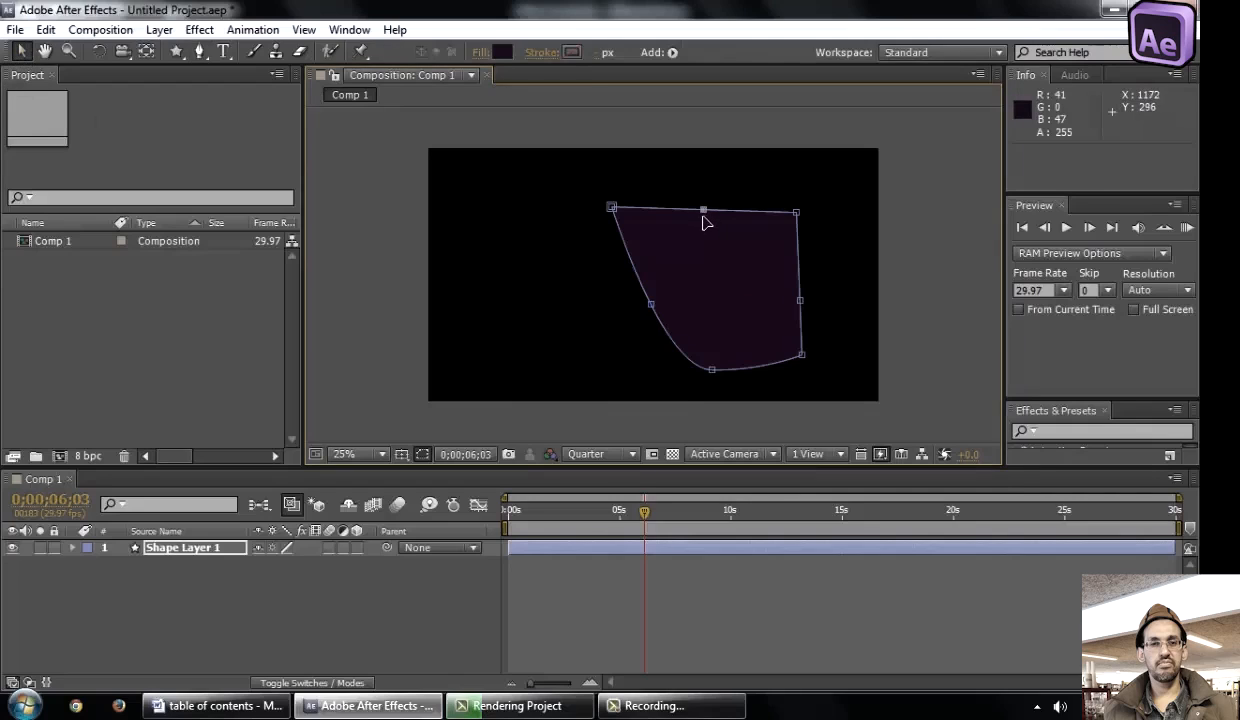
drag(705, 216, 710, 182)
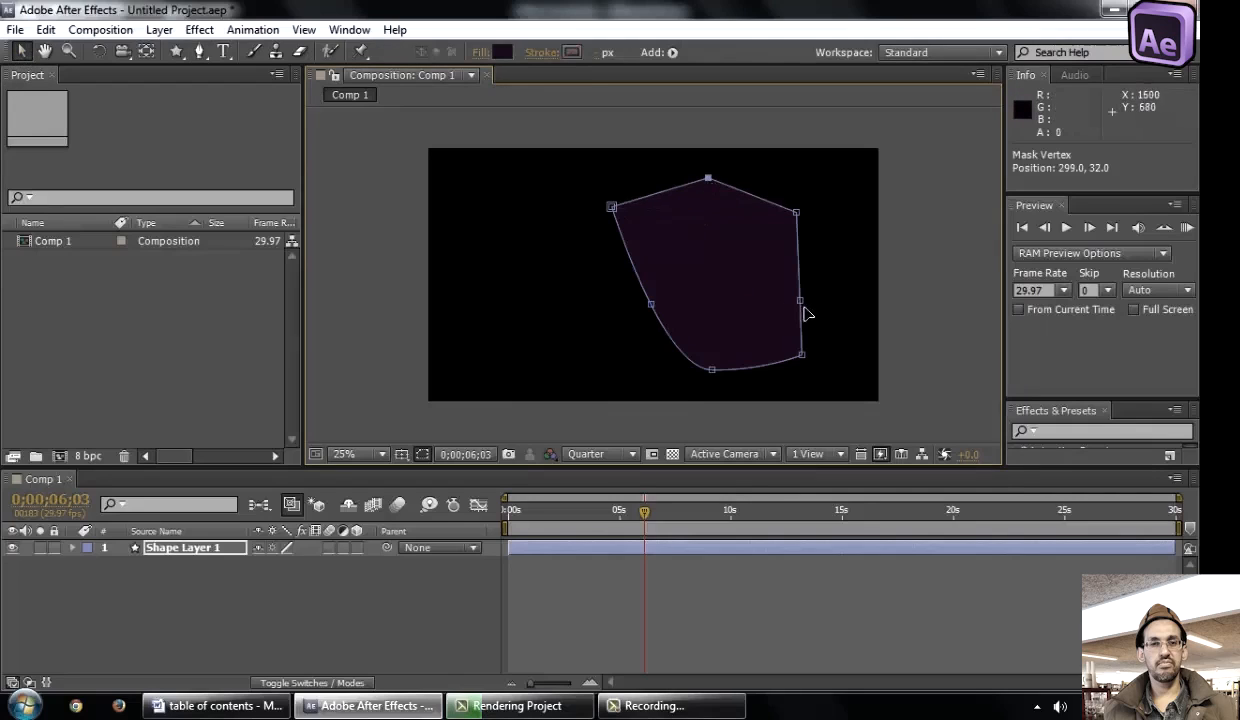
drag(800, 291, 840, 296)
drag(626, 324, 614, 326)
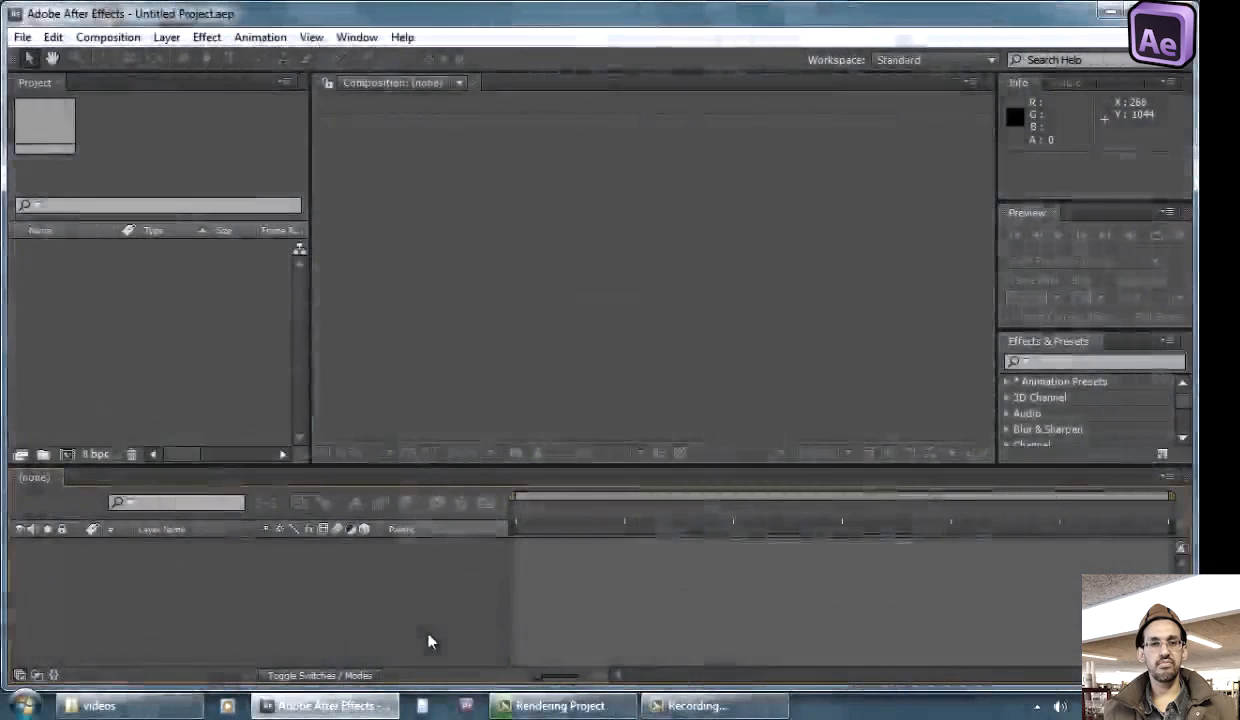
Create a new composition using the HDV/HDTV 720 25 preset
click(118, 39)
click(139, 62)
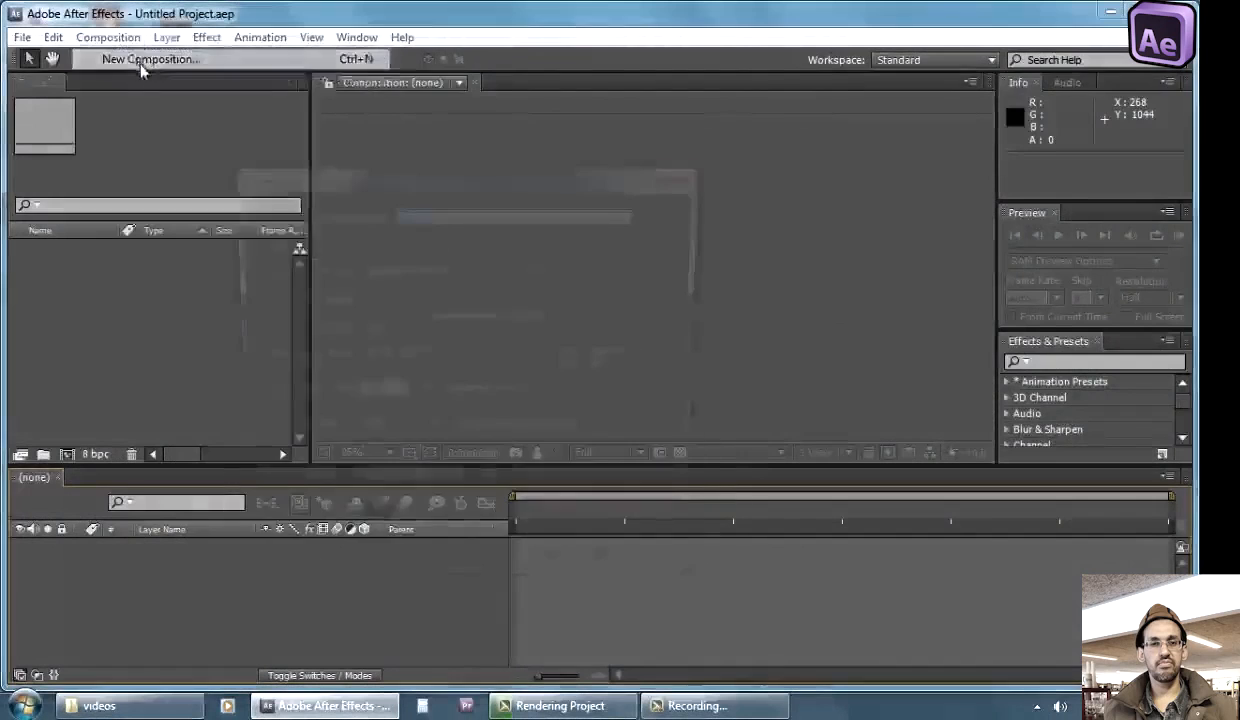
click(430, 279)
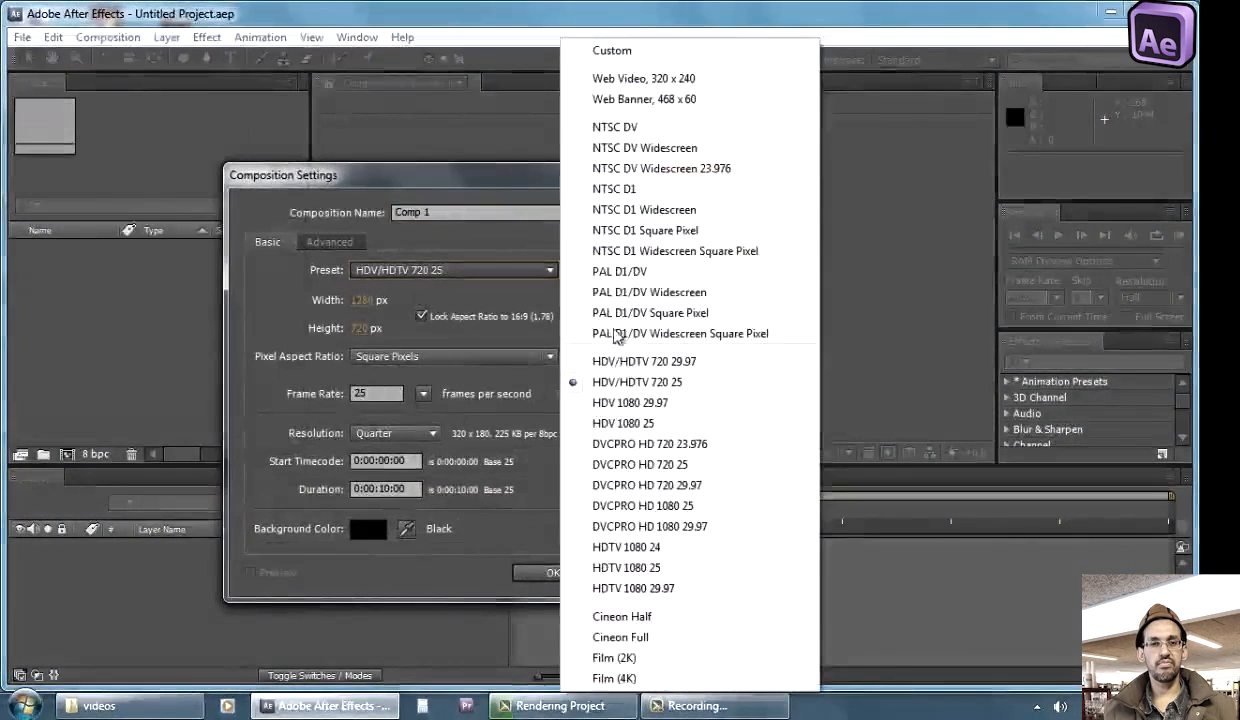
click(590, 378)
click(555, 573)
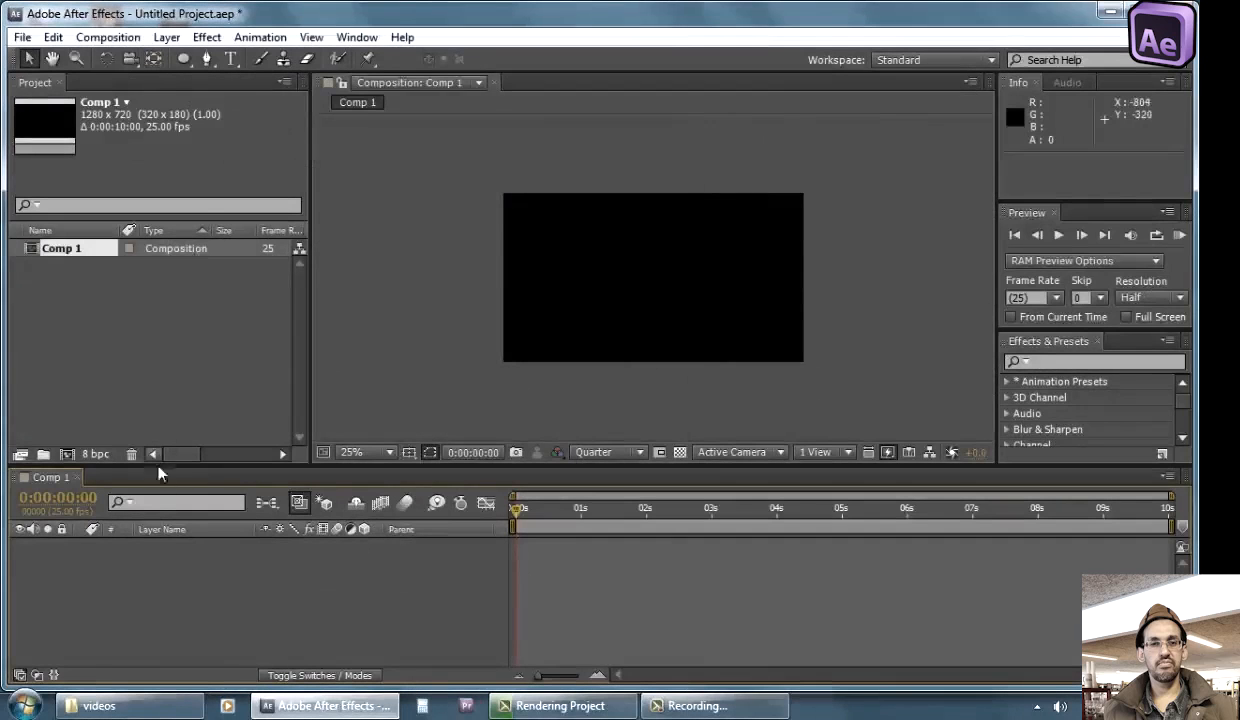
click(170, 38)
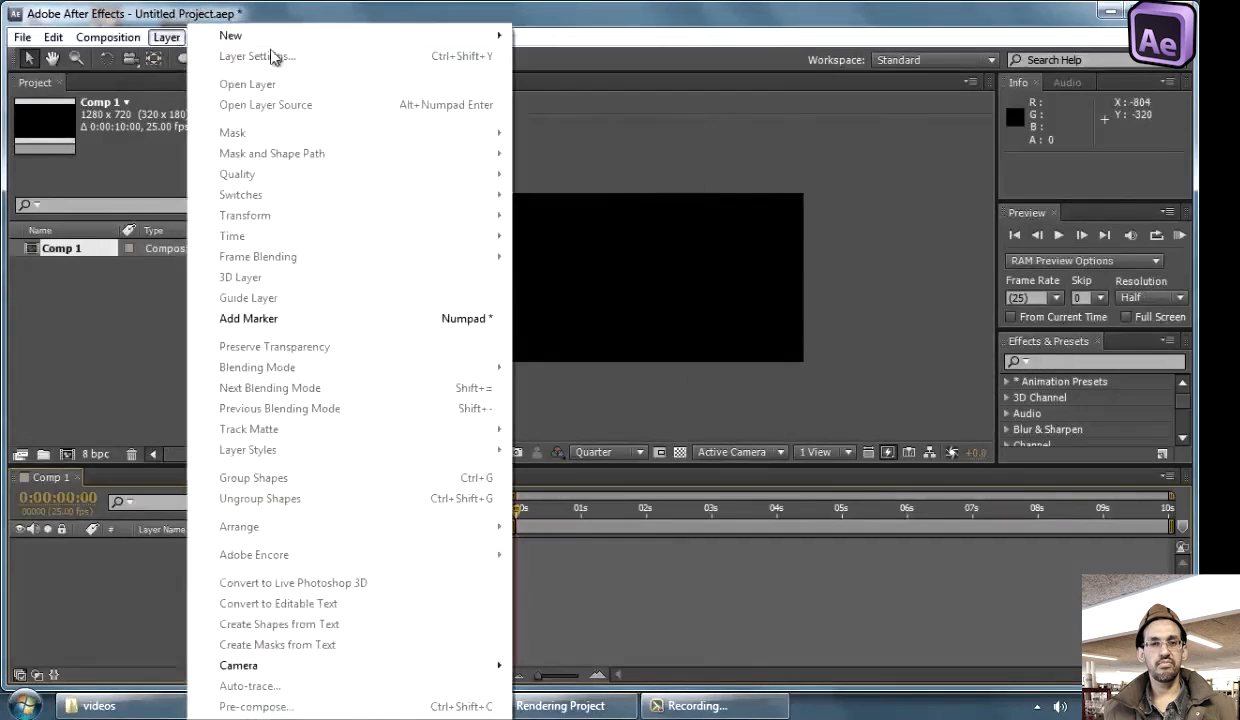
mouse_move(285, 43)
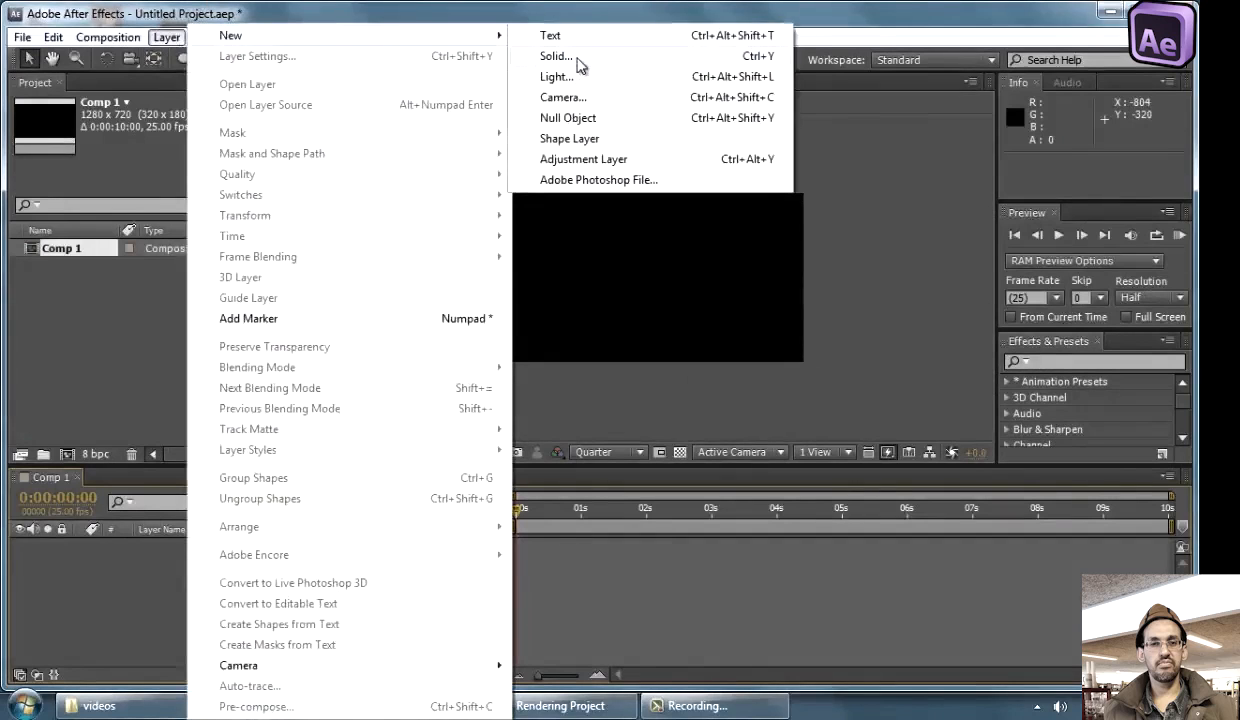
click(810, 38)
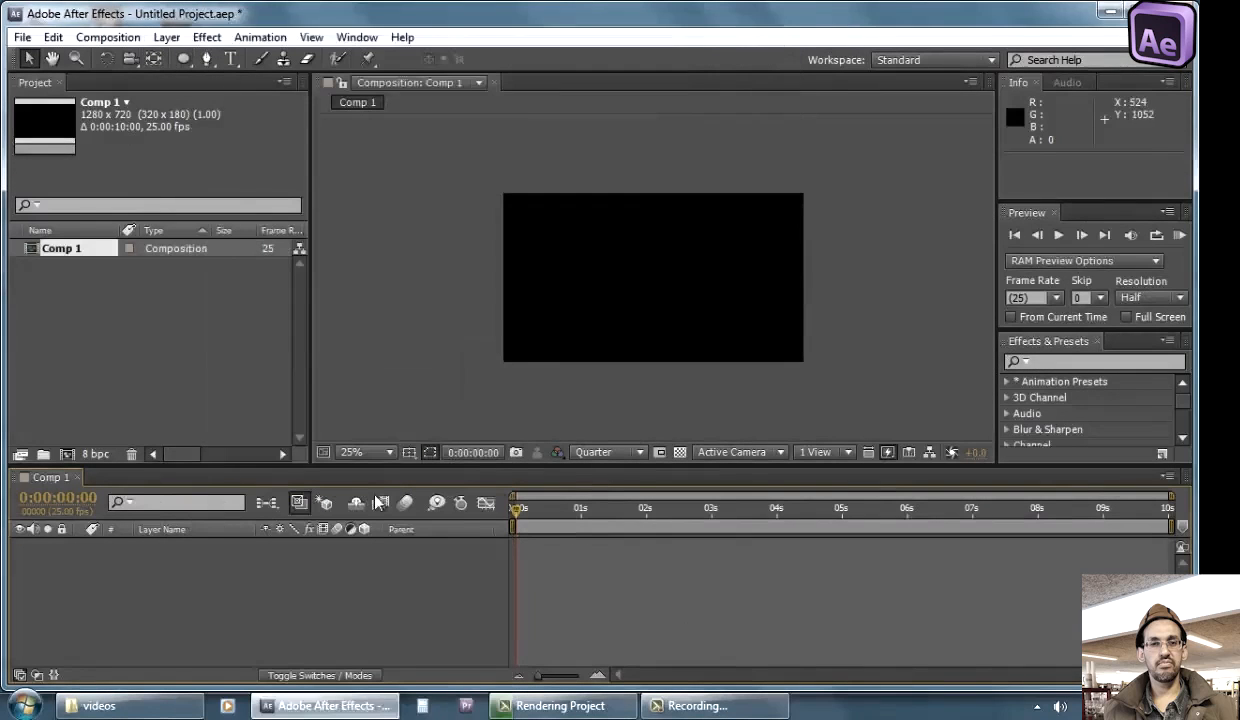
Draw a blue star with the Star tool on a new shape layer and move it to the middle of the composition
mouse_move(183, 58)
mouse_down()
mouse_move(240, 100)
mouse_move(251, 155)
mouse_move(258, 142)
mouse_up()
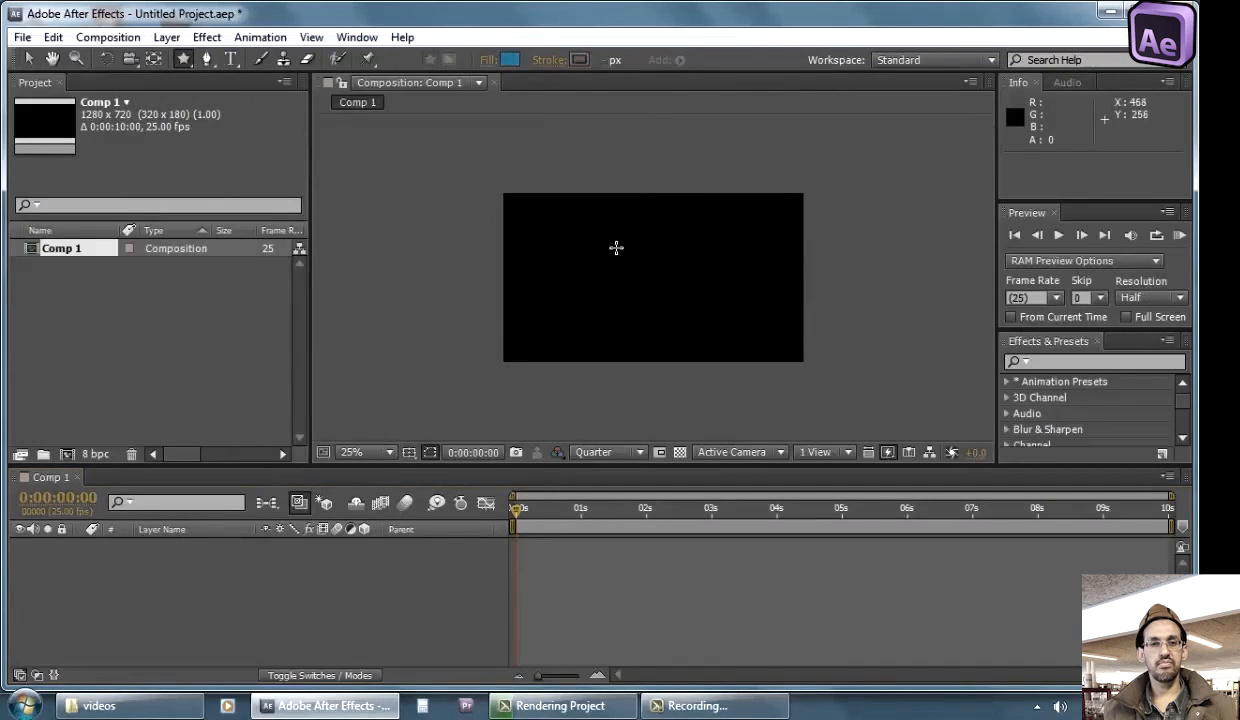
drag(633, 232, 673, 285)
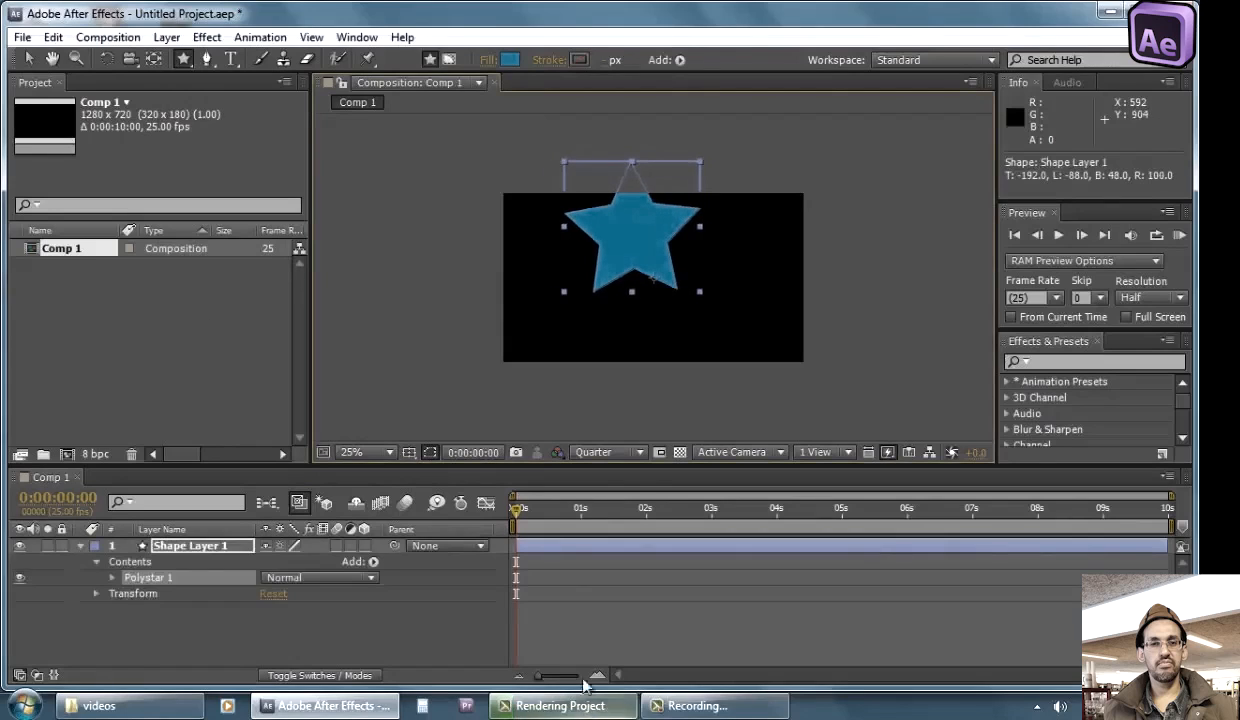
click(29, 59)
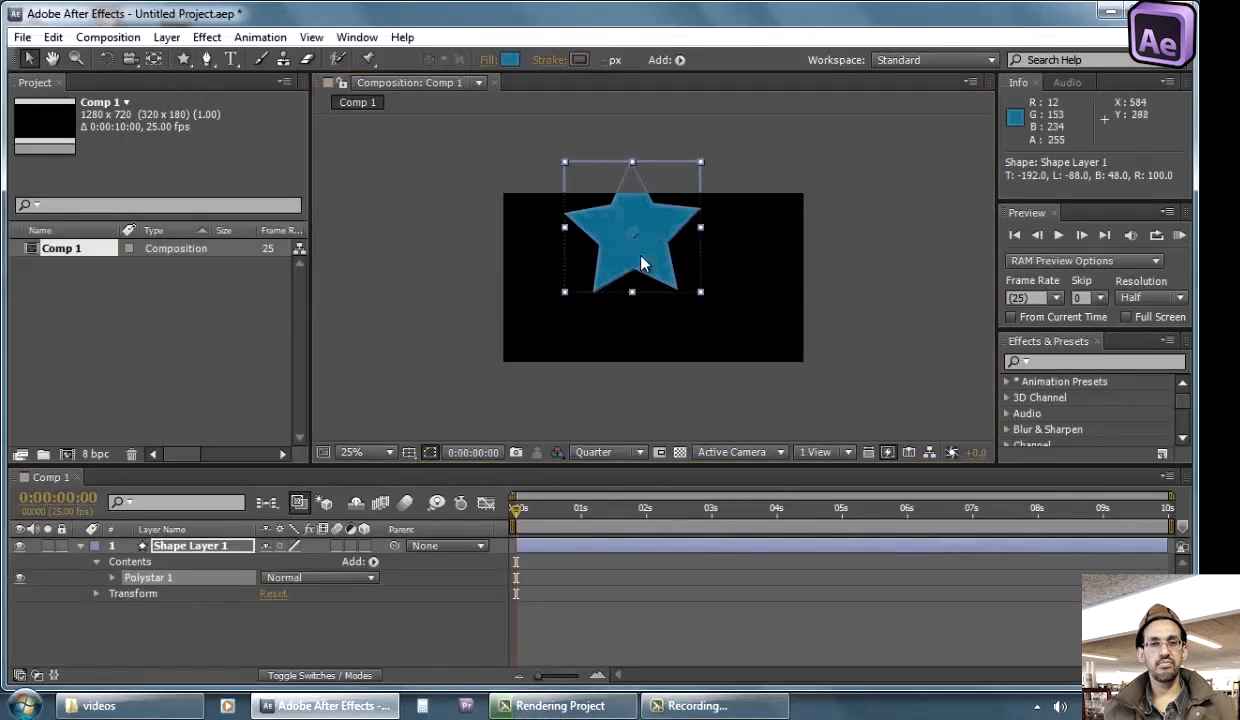
drag(600, 237, 627, 280)
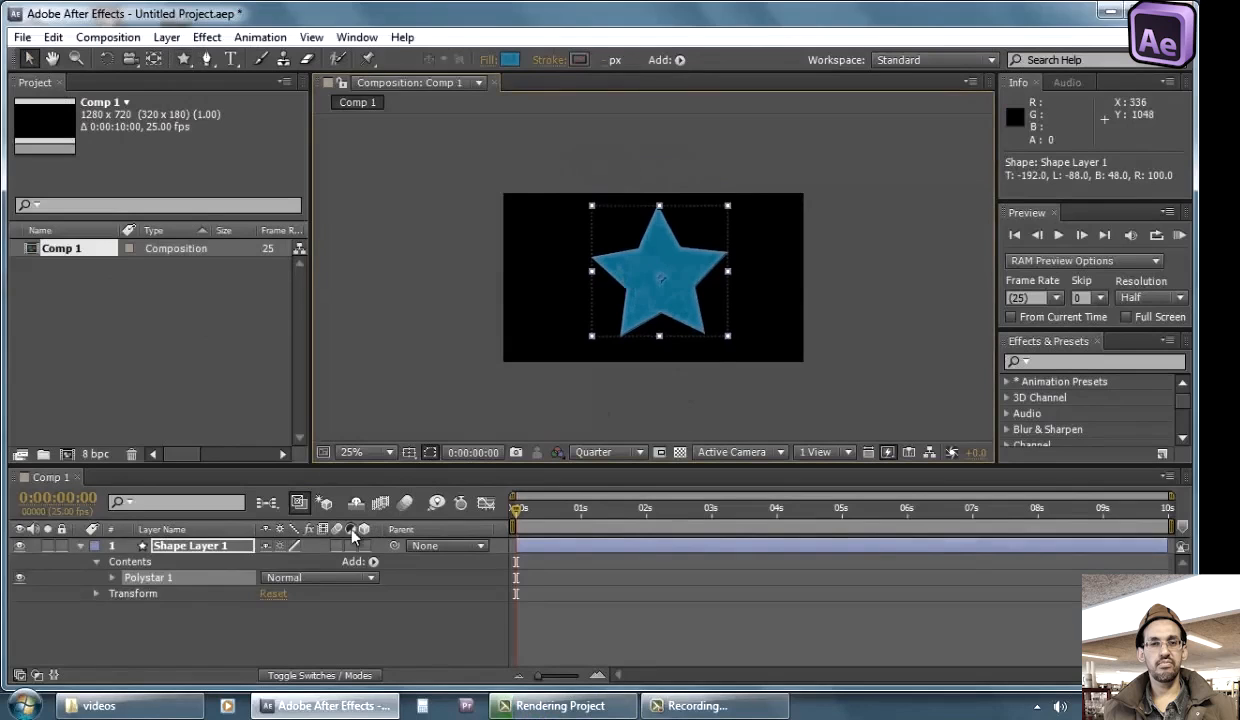
Examine the star's shape layer properties, looking at its Contents and Transform groups
click(277, 636)
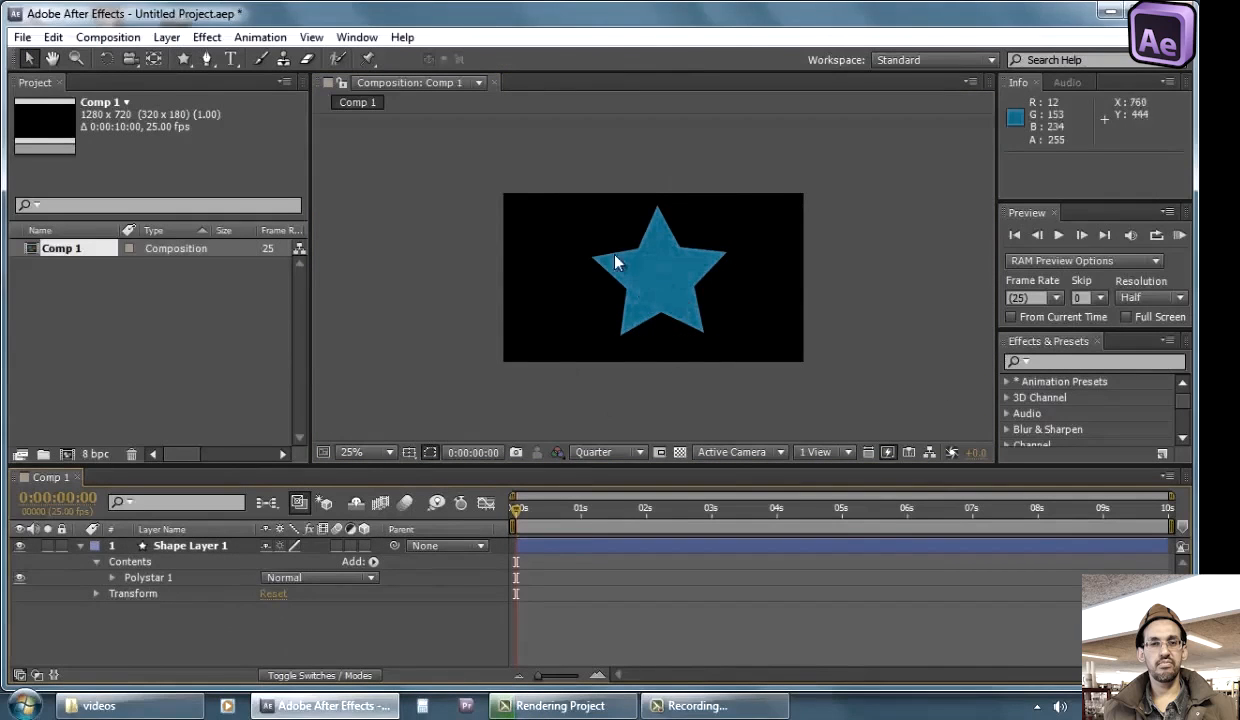
click(645, 550)
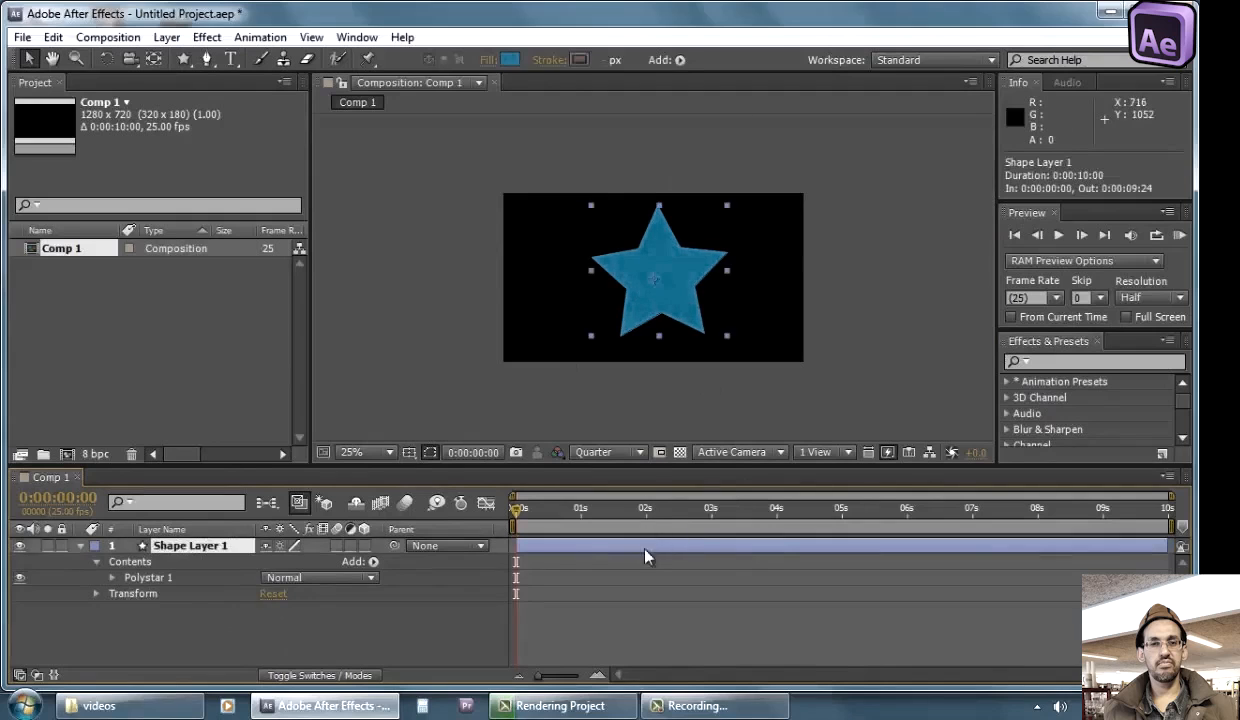
click(80, 545)
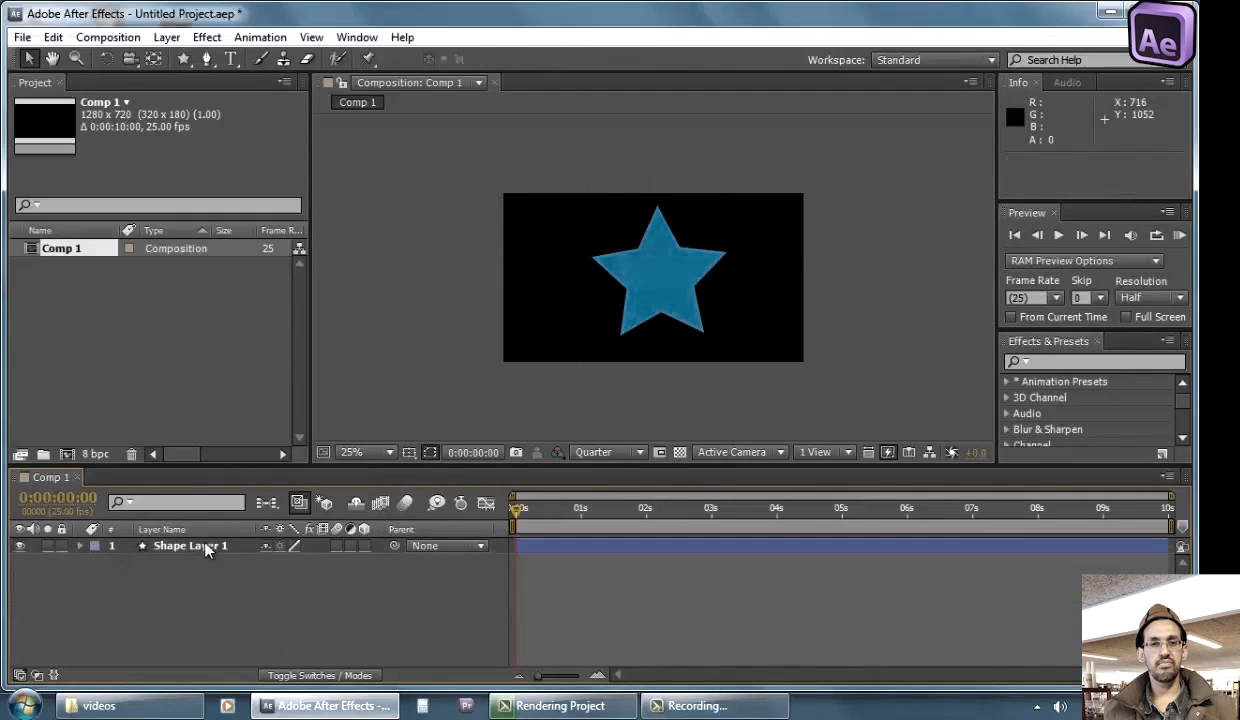
click(80, 545)
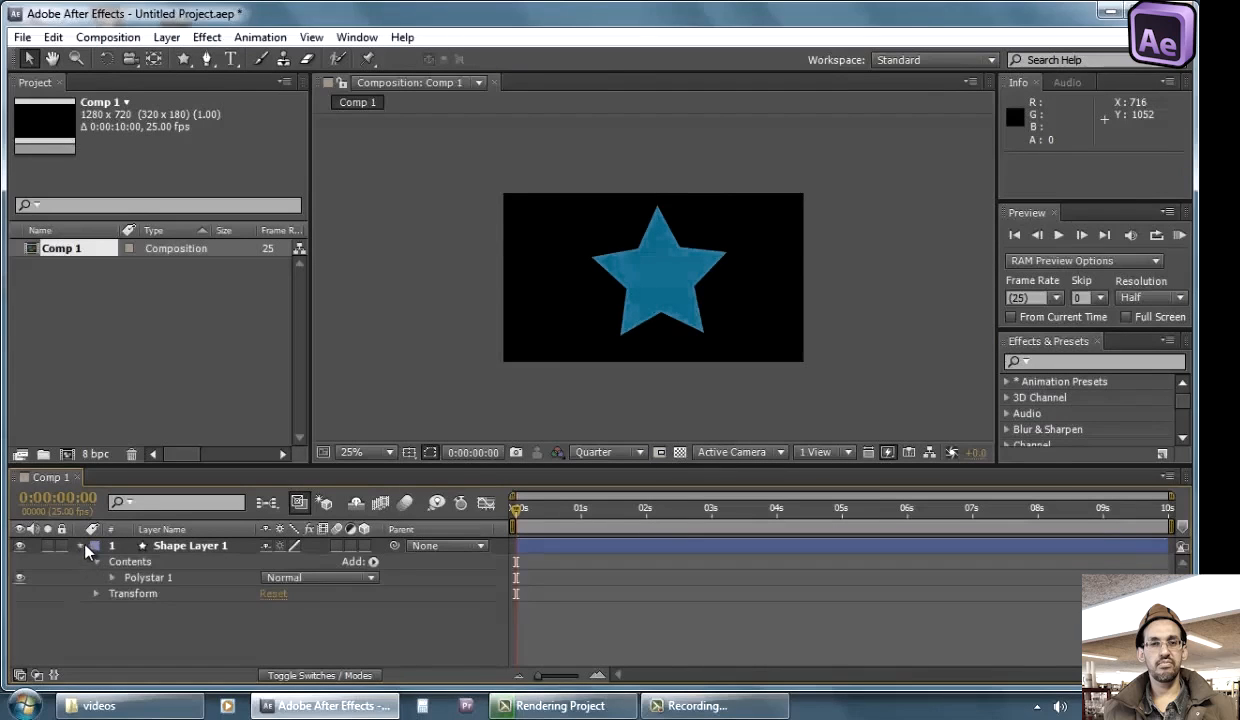
click(123, 561)
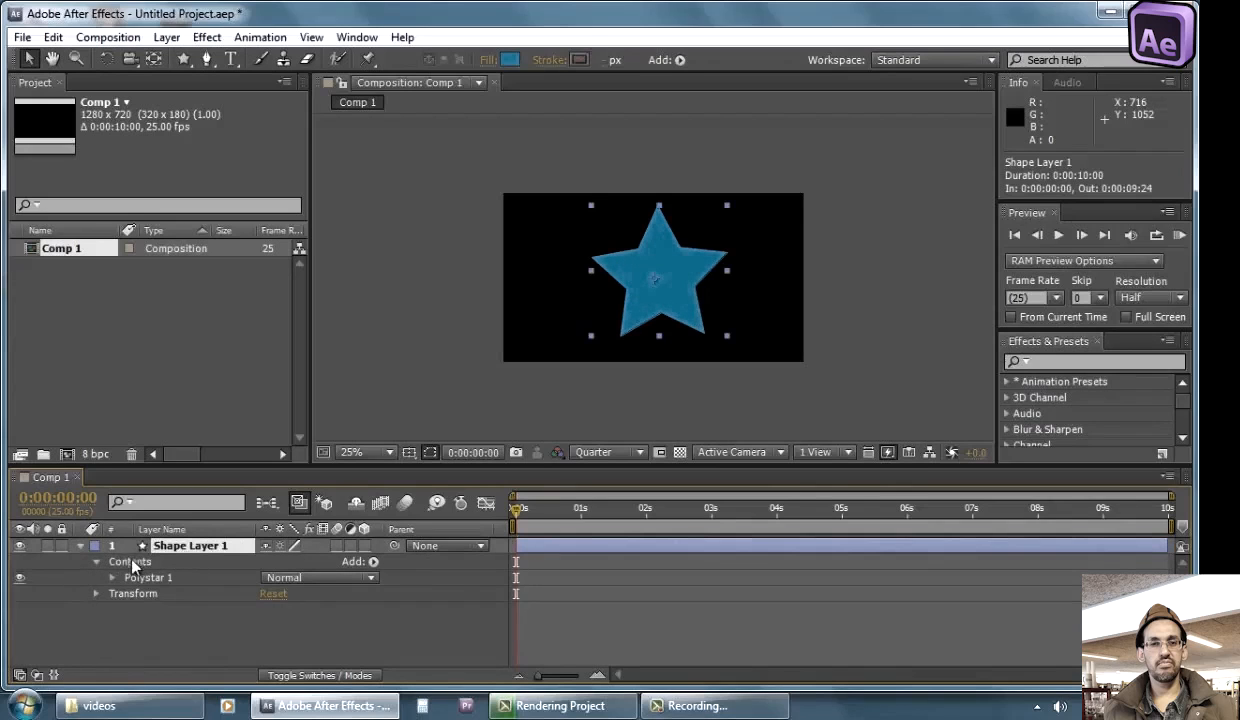
click(97, 562)
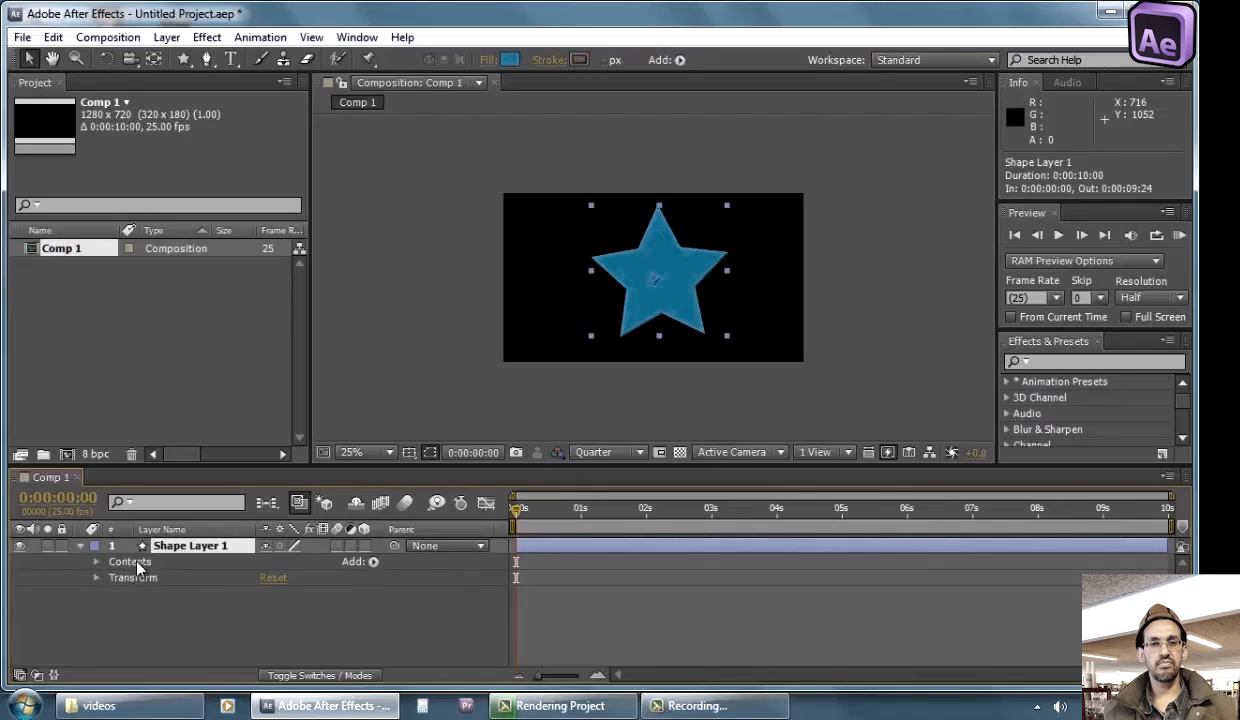
click(137, 564)
click(146, 580)
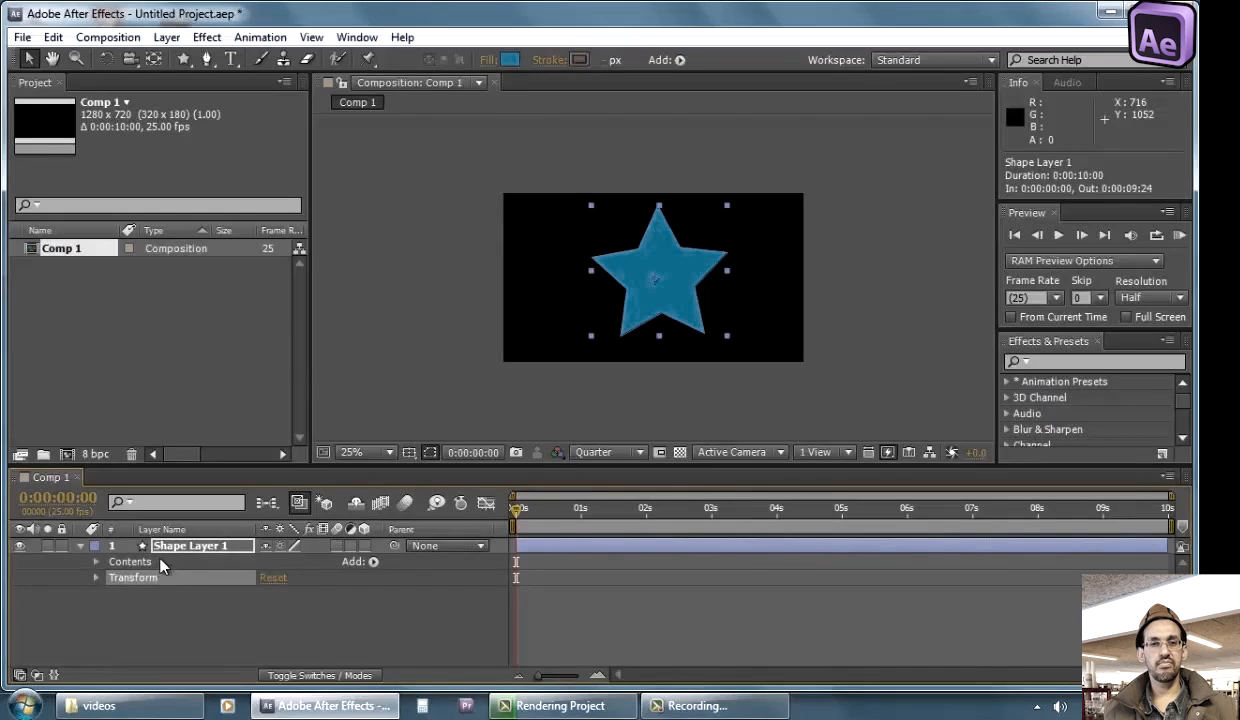
Add a text layer reading "text" beside the star in the composition
click(230, 59)
click(537, 258)
text(text)
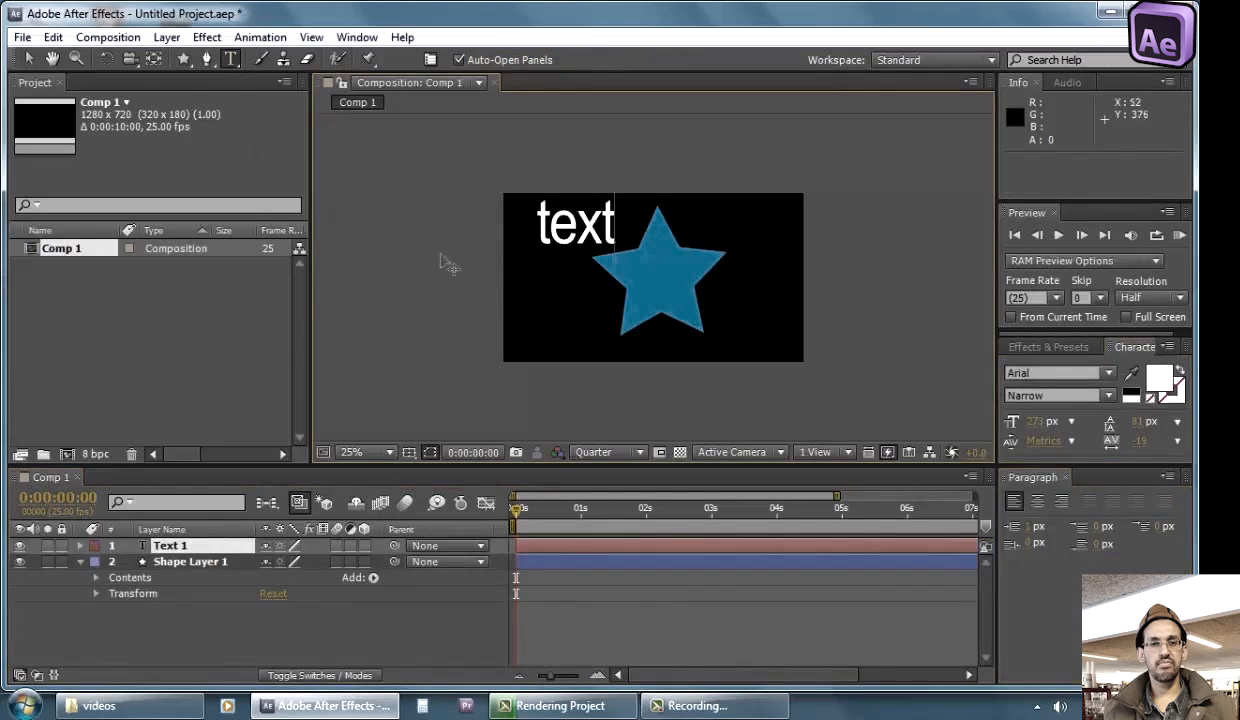
click(28, 59)
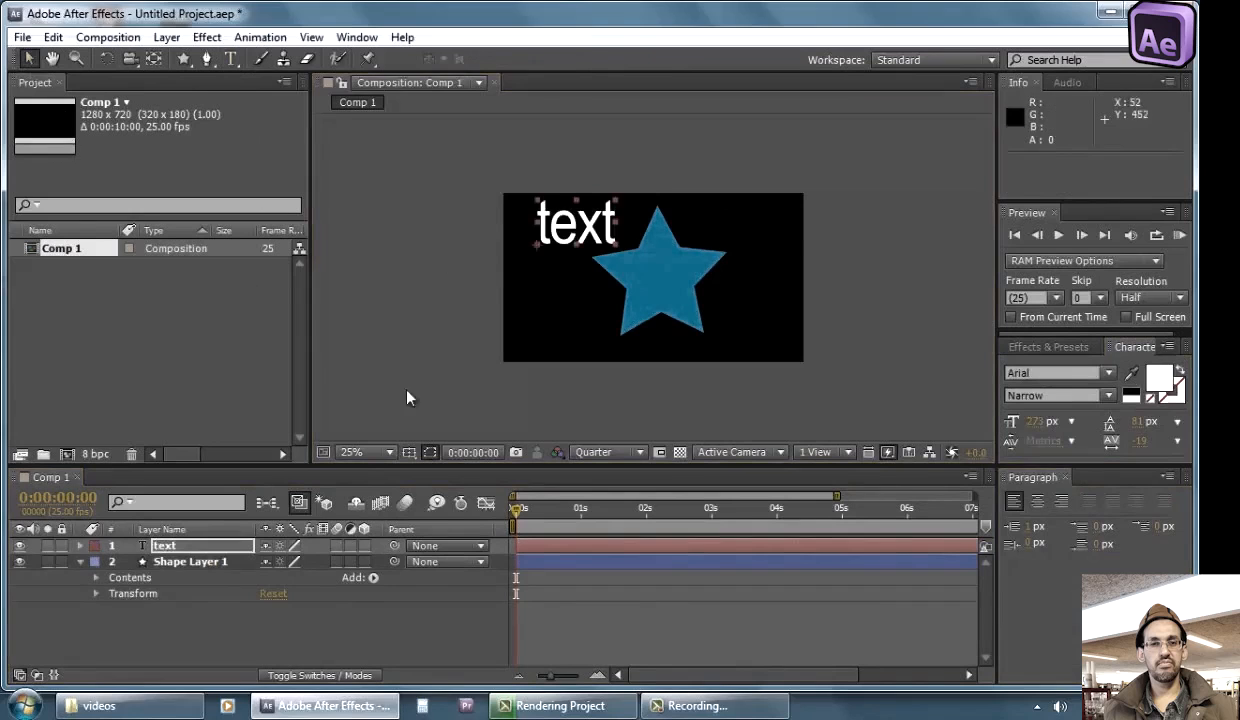
Expand the text layer and look at its Text and Transform property groups
click(81, 545)
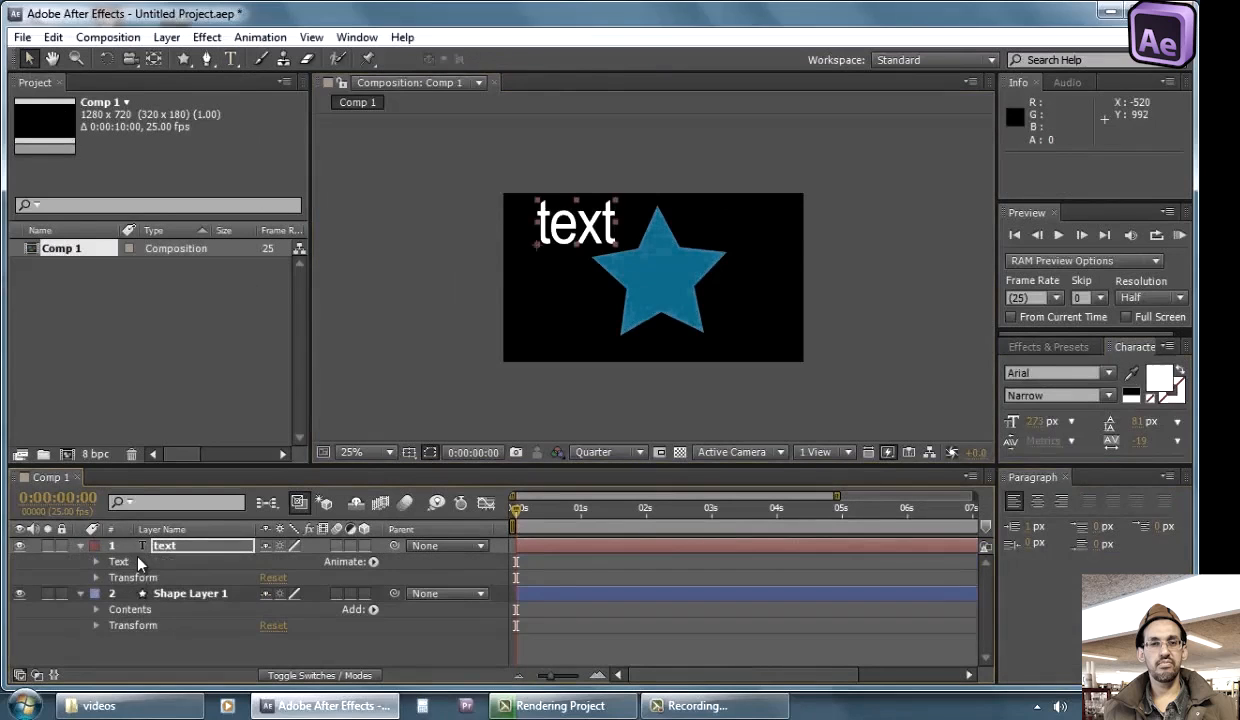
click(140, 578)
click(118, 561)
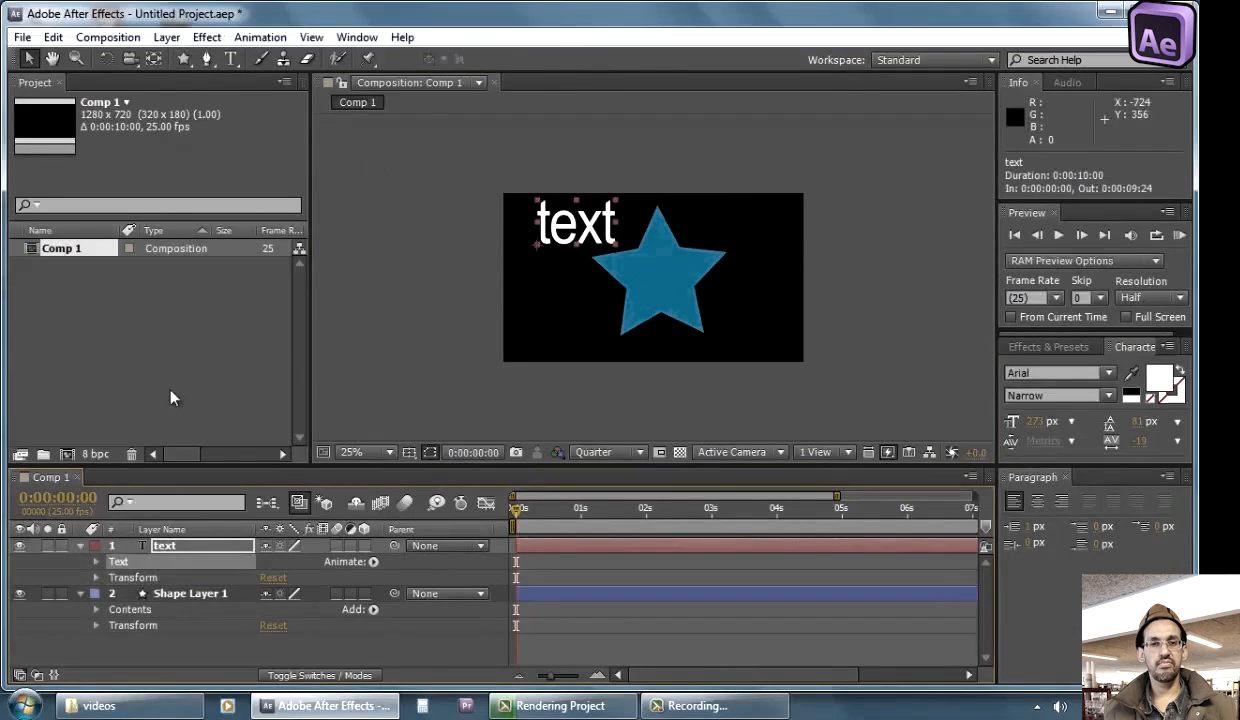
click(138, 578)
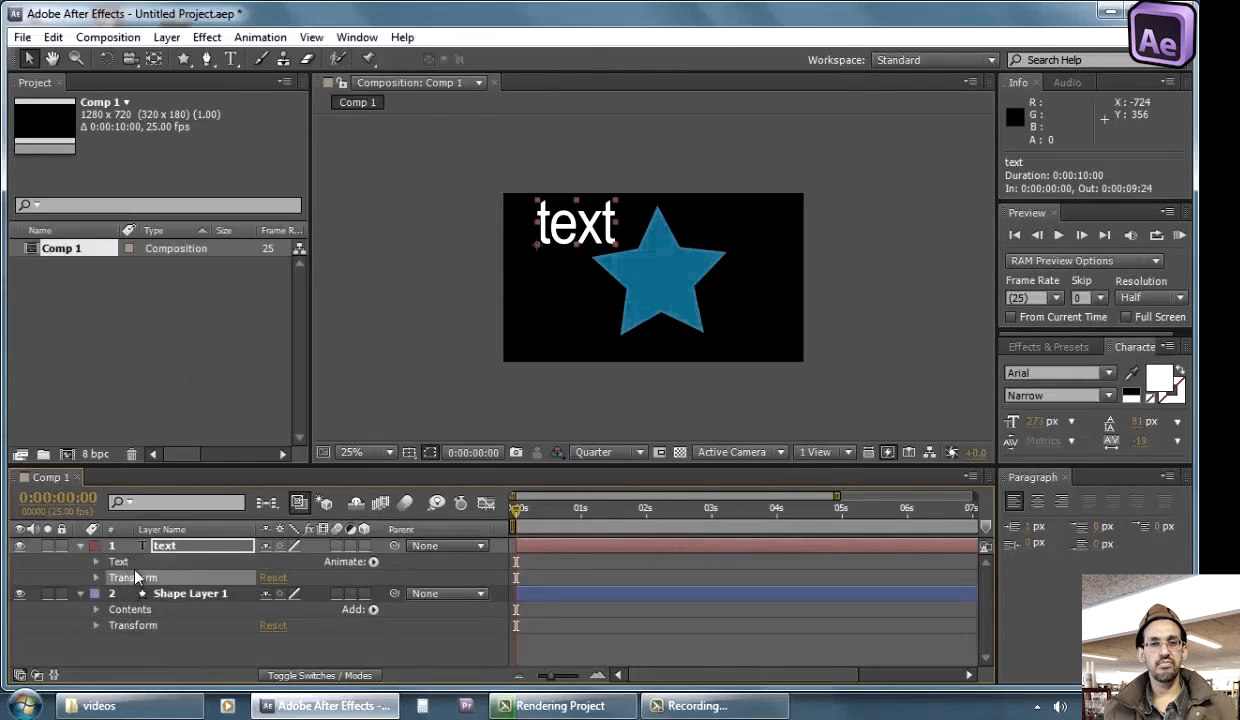
click(120, 561)
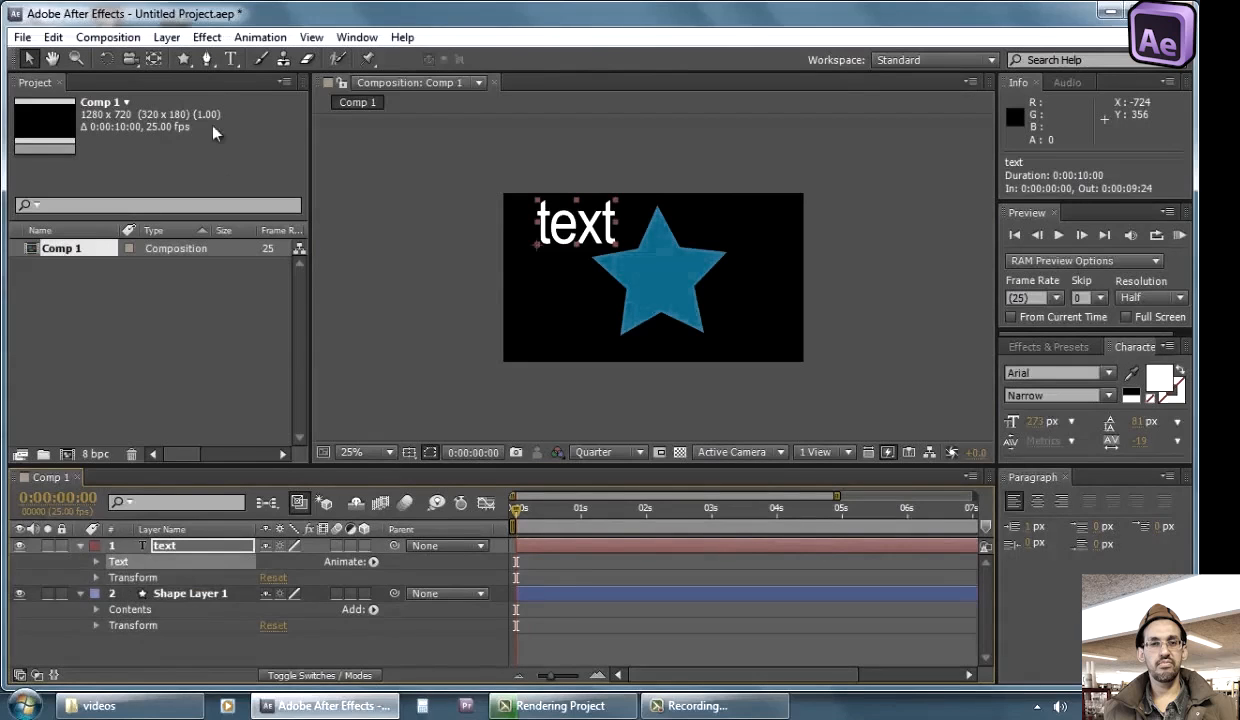
Add an adjustment layer above the text layer and expand it to its Transform group
click(172, 38)
mouse_move(194, 35)
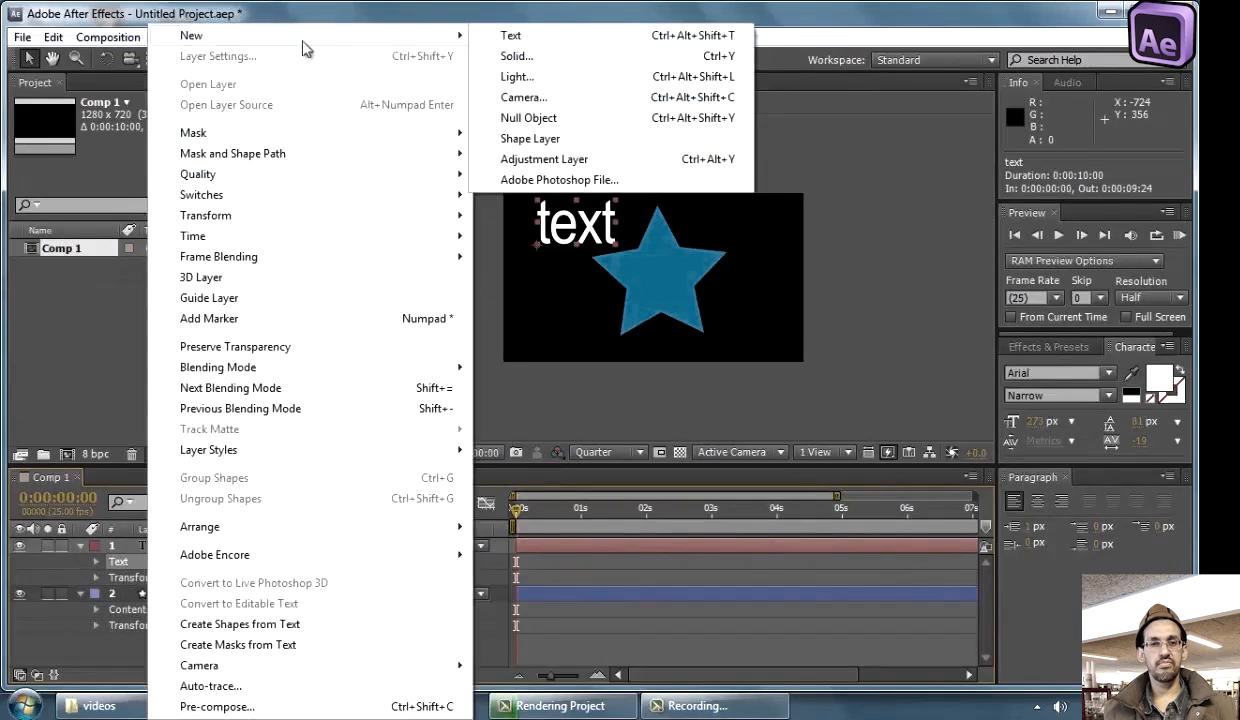
click(543, 159)
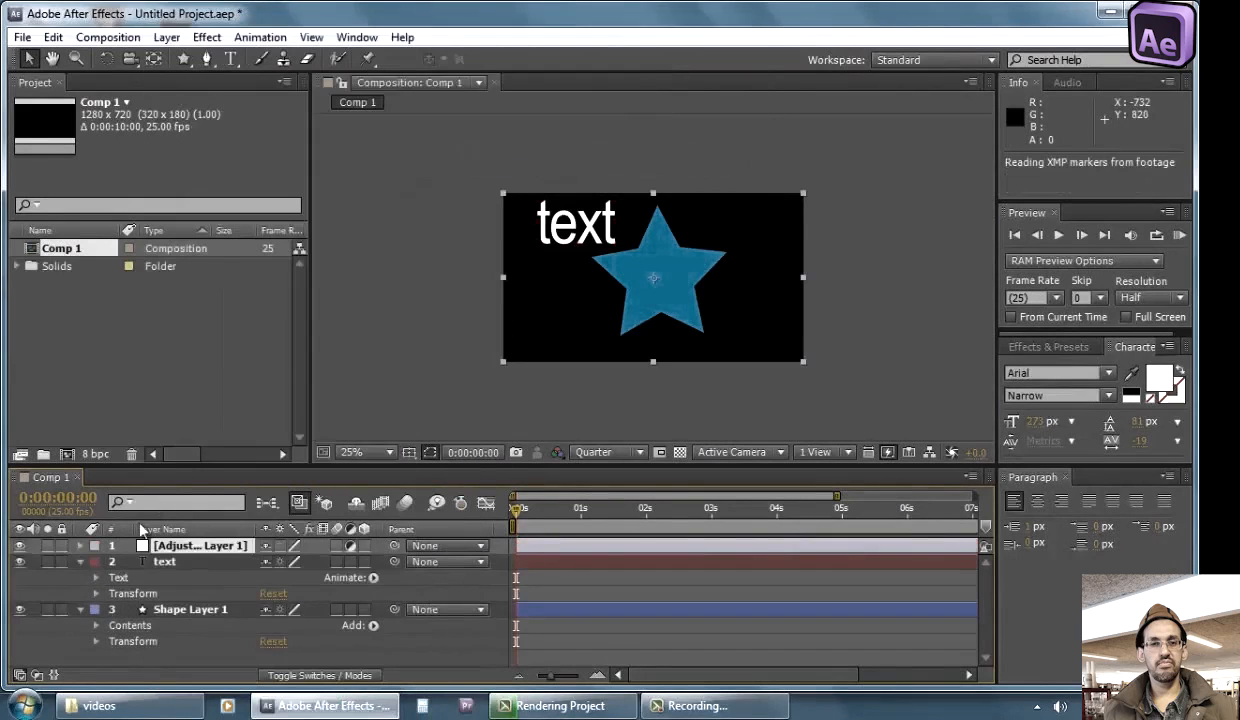
click(80, 546)
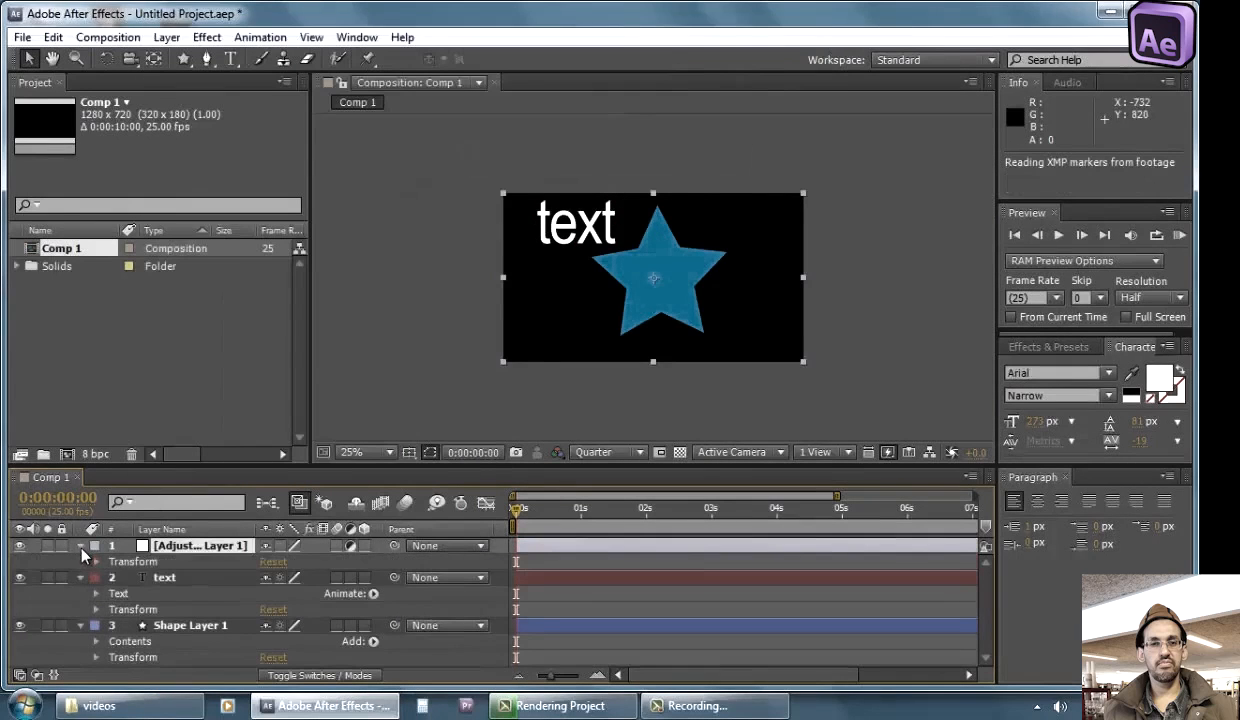
click(147, 563)
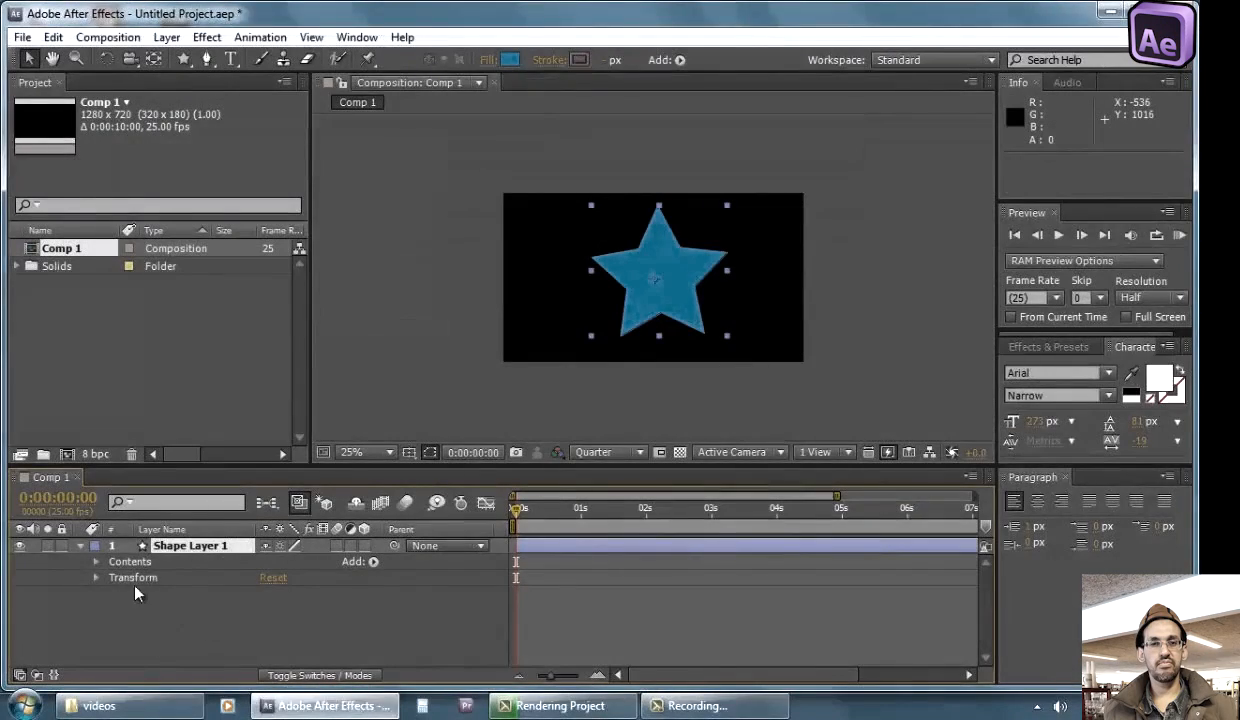
Examine the shape layer's Transform properties from Anchor Point to Opacity, and the star's Polystar Path settings under Contents
click(103, 579)
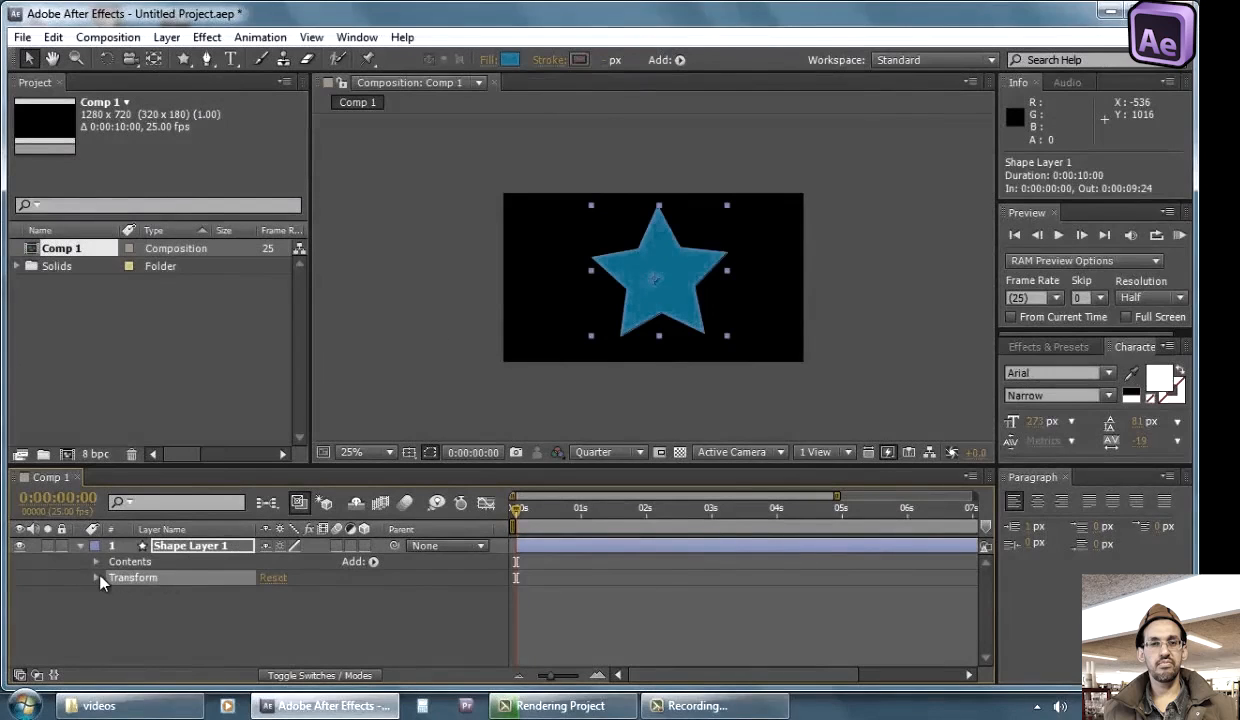
click(97, 579)
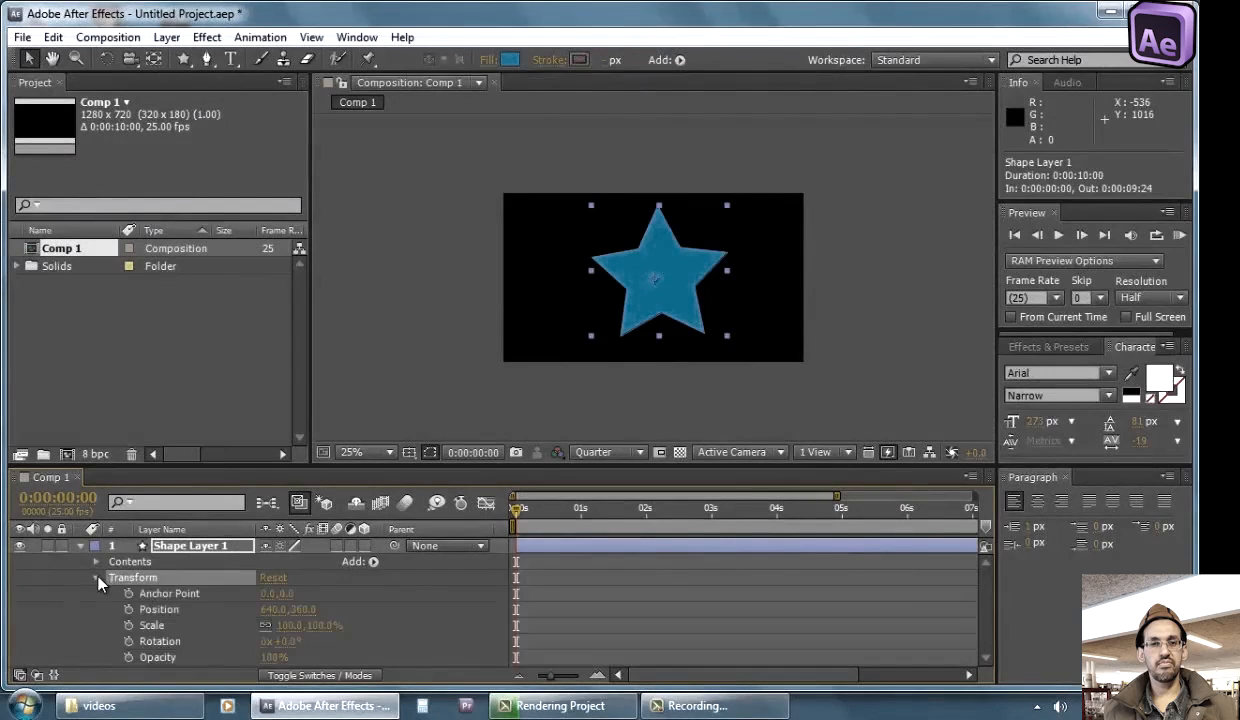
click(171, 597)
click(170, 611)
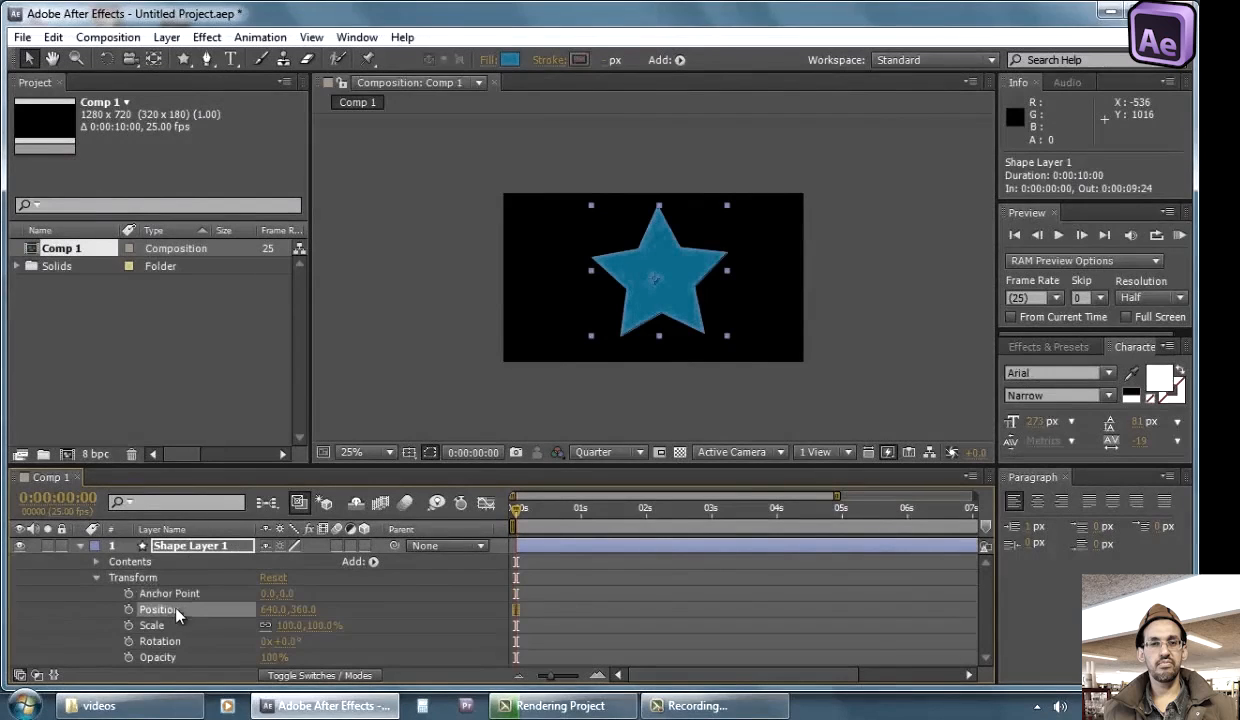
click(168, 627)
click(168, 641)
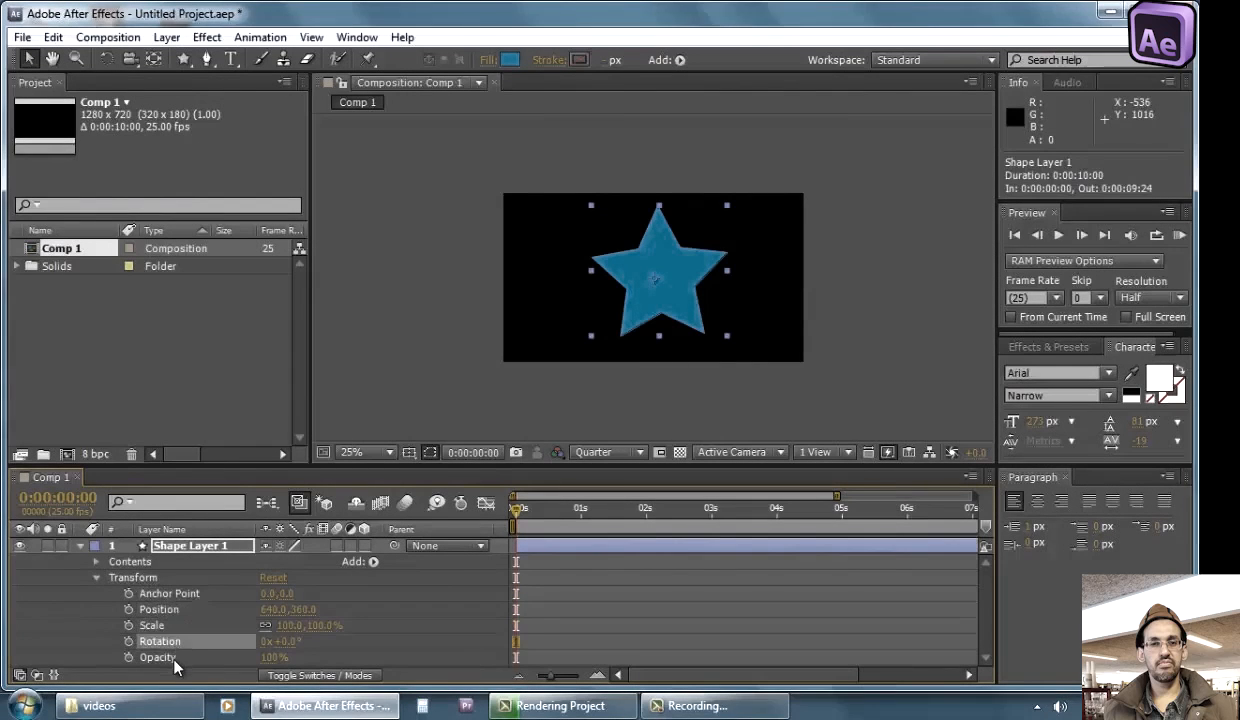
click(173, 658)
drag(396, 568, 169, 640)
drag(397, 586, 158, 665)
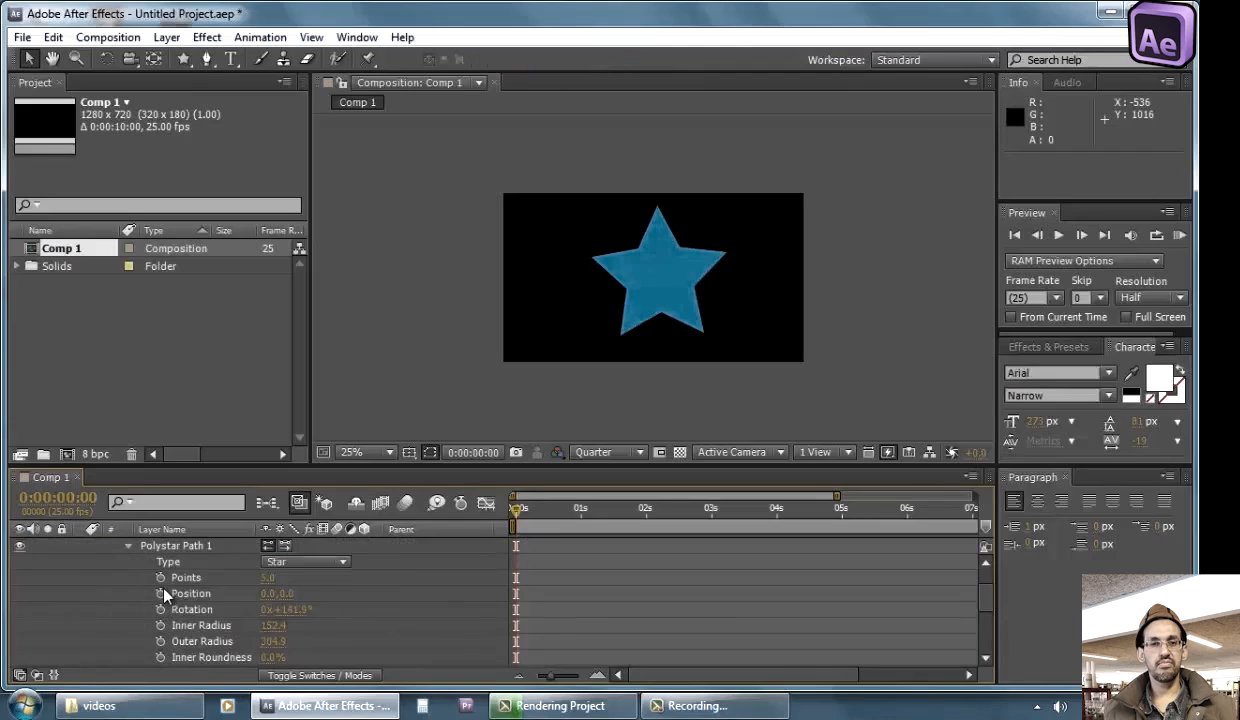
Turn on keyframing for the star's Points property at 0:00:00:00 and point out its keyframe in the timeline
click(160, 577)
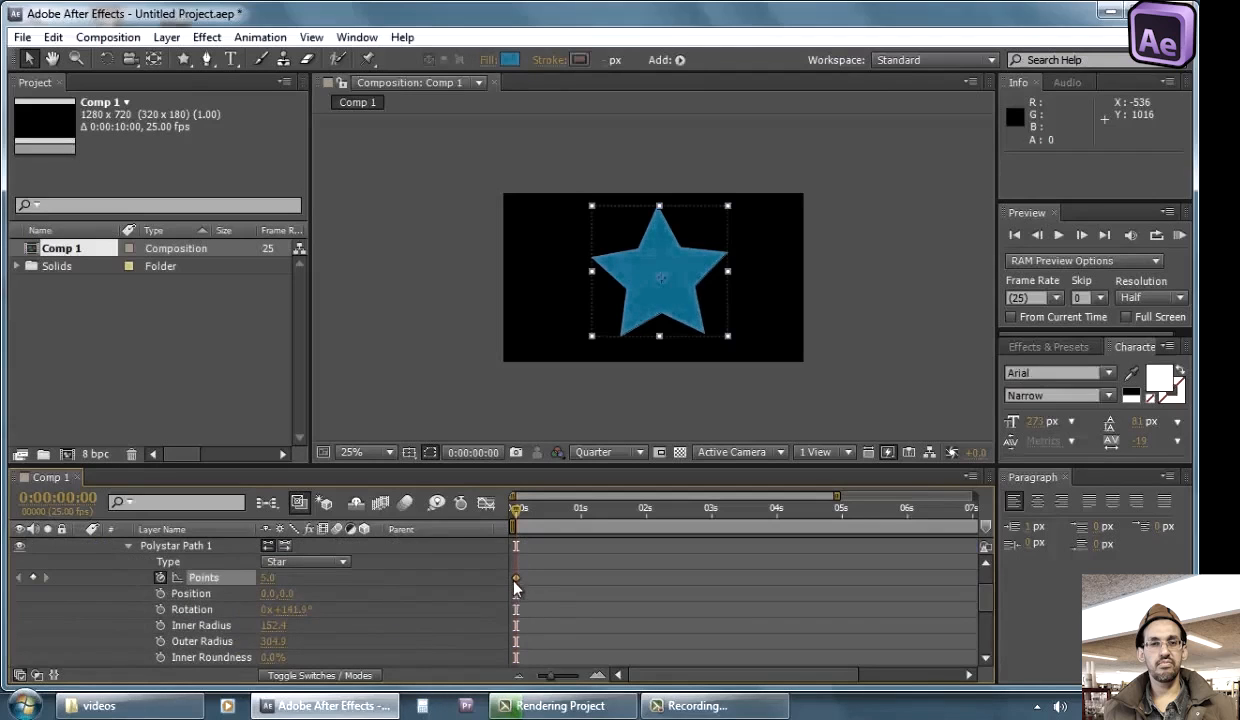
drag(540, 578, 508, 590)
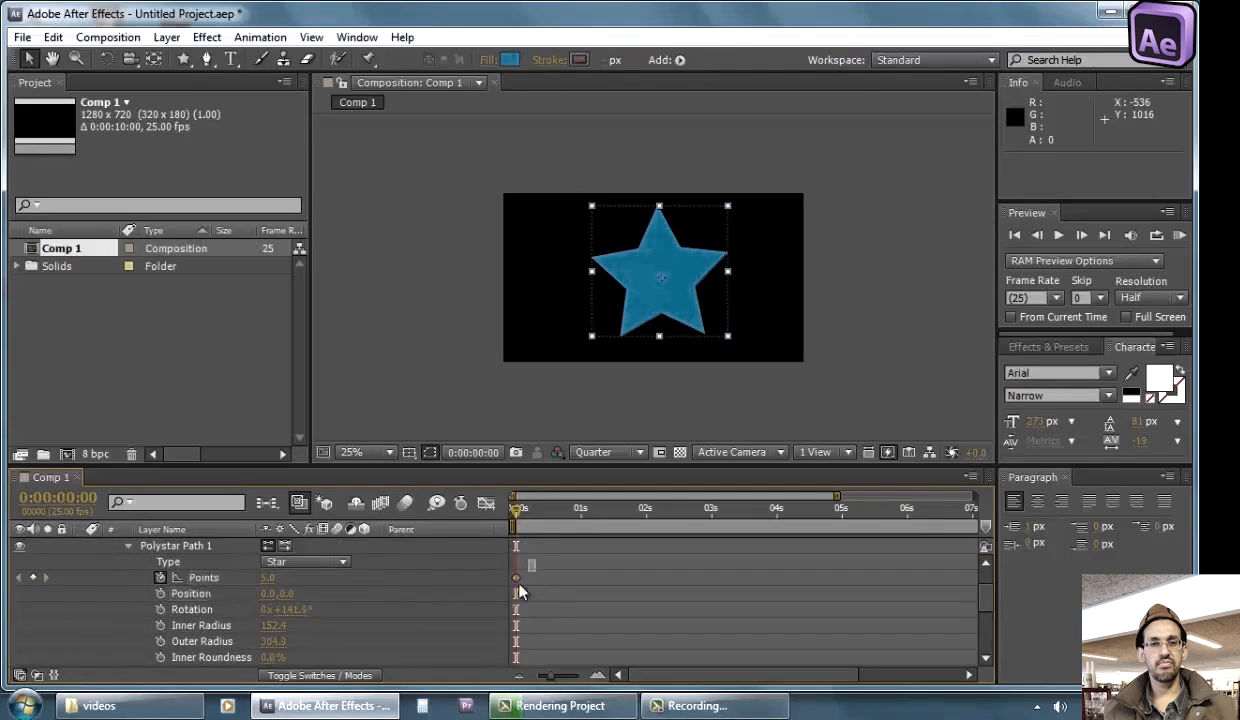
click(225, 548)
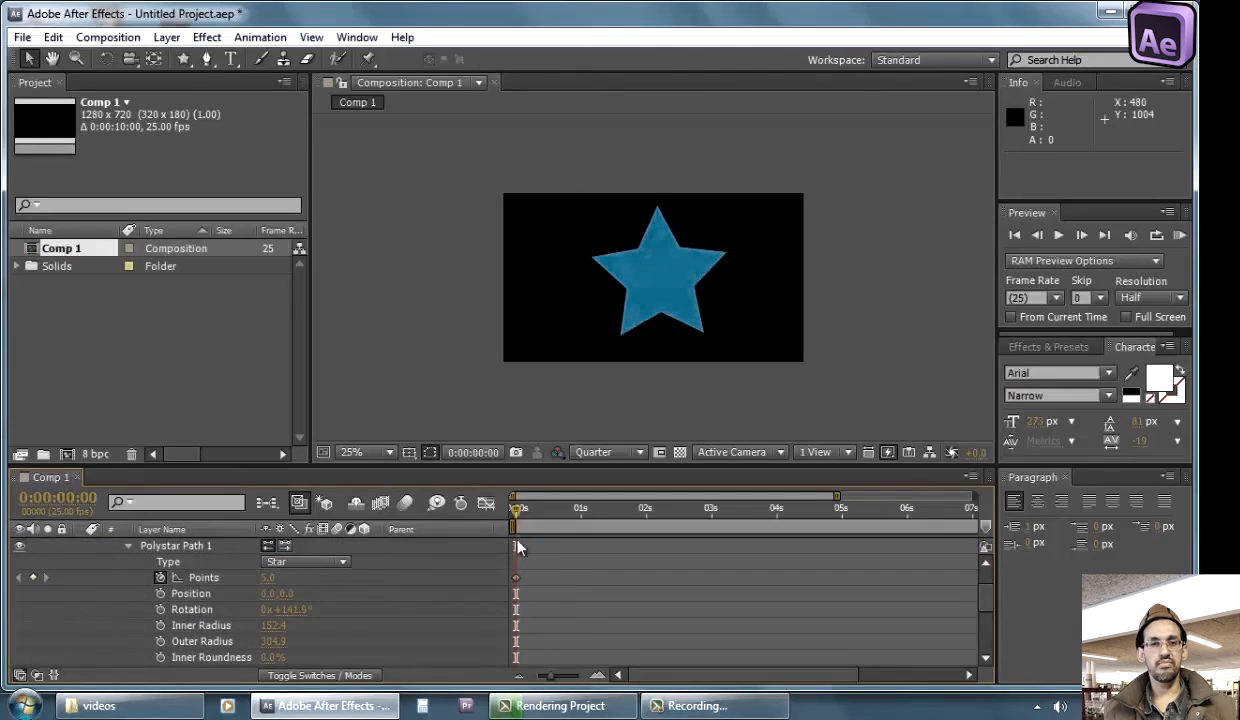
Go through the shape layer's Transform properties, highlighting Position, Scale and Rotation one by one
click(150, 578)
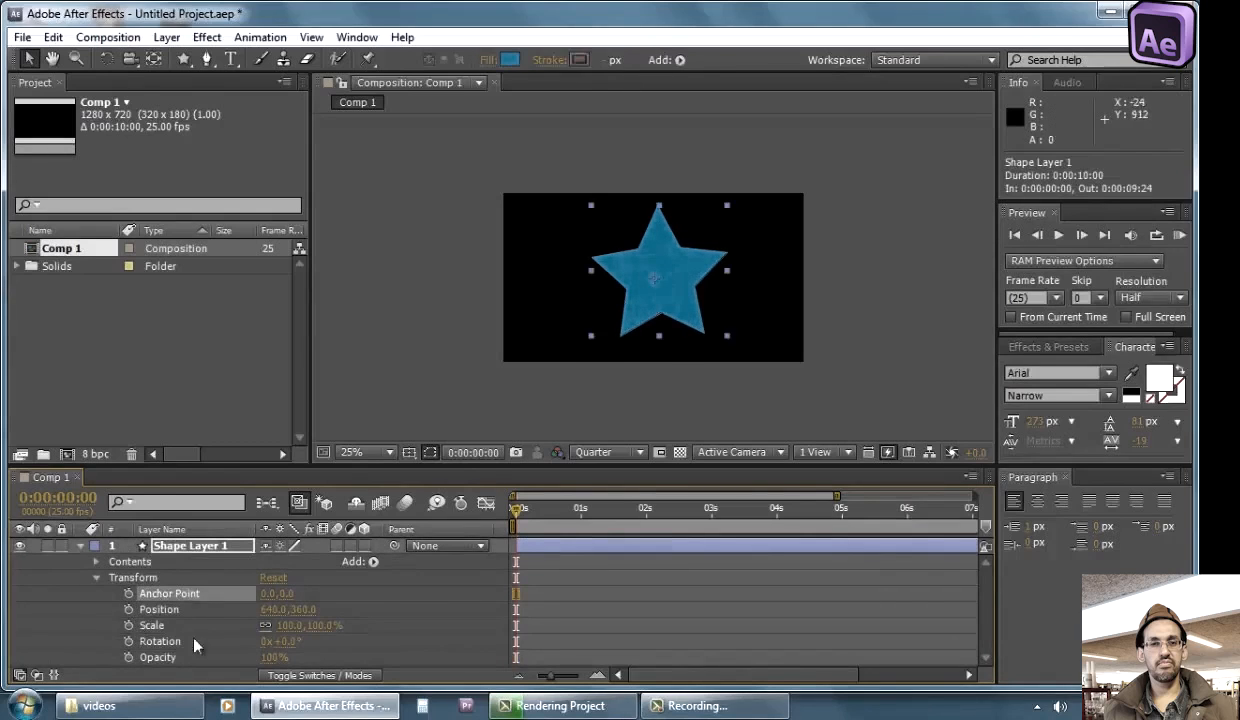
click(159, 609)
ctrl+click(152, 625)
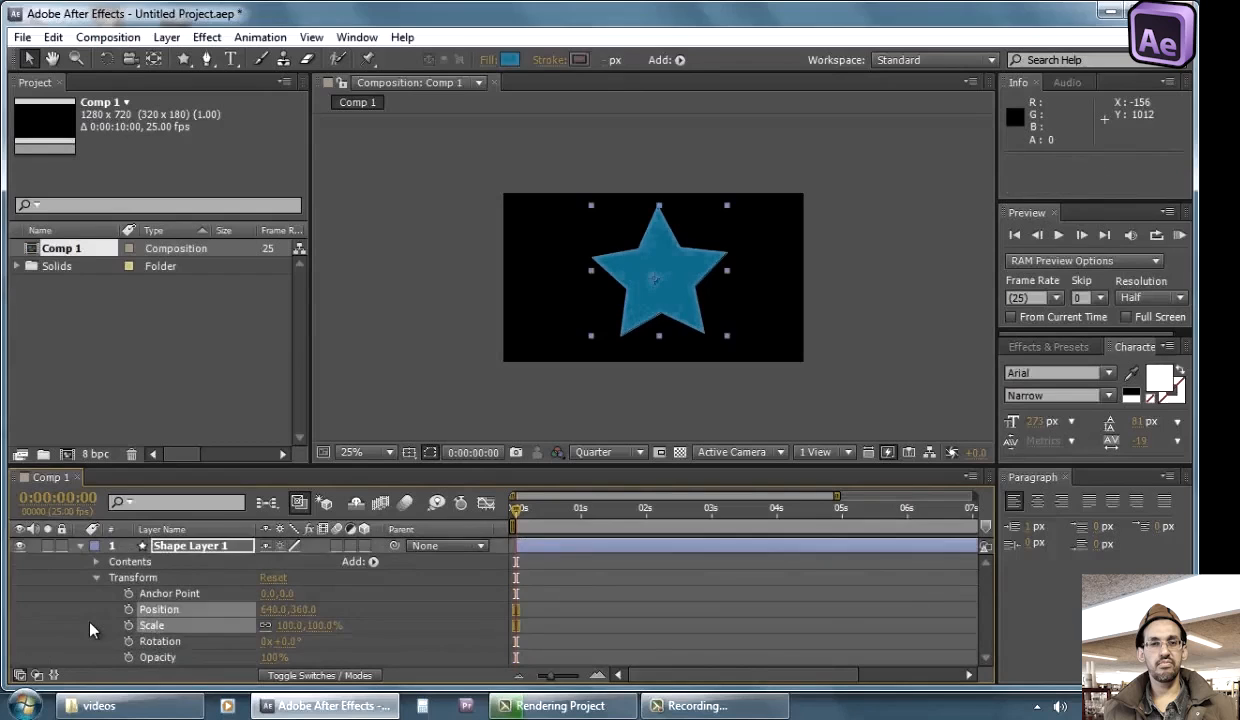
click(88, 626)
click(180, 640)
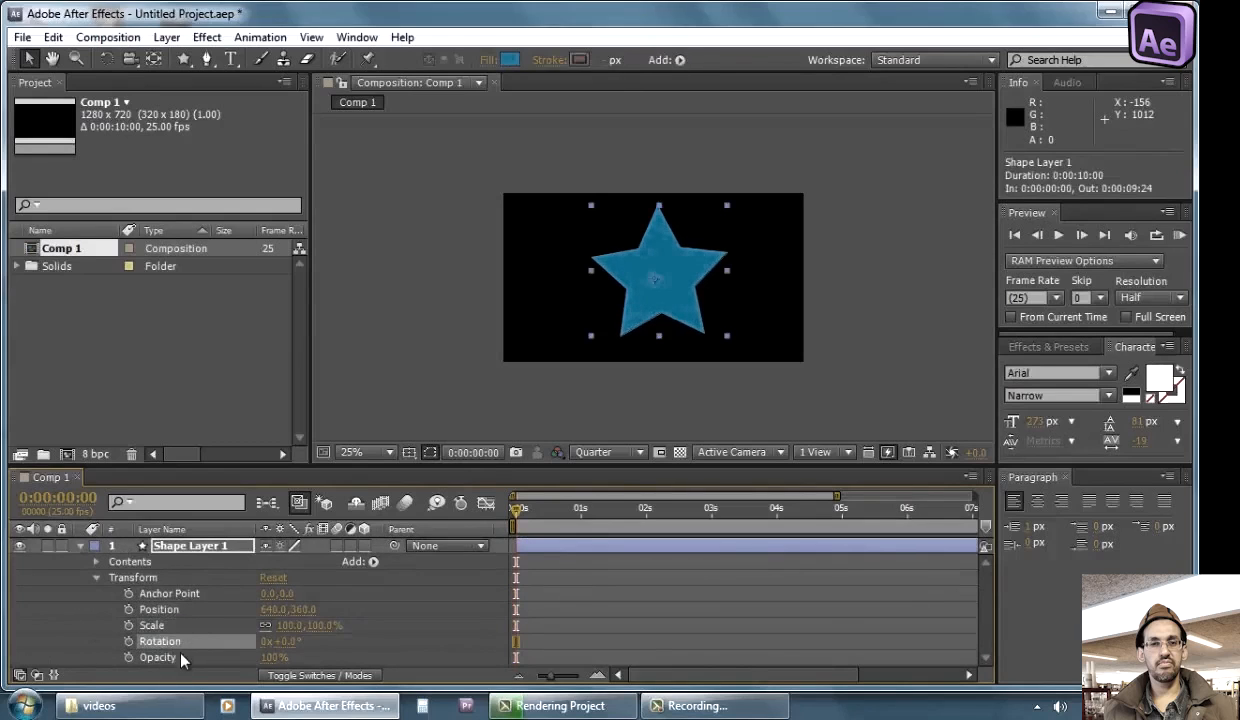
click(200, 626)
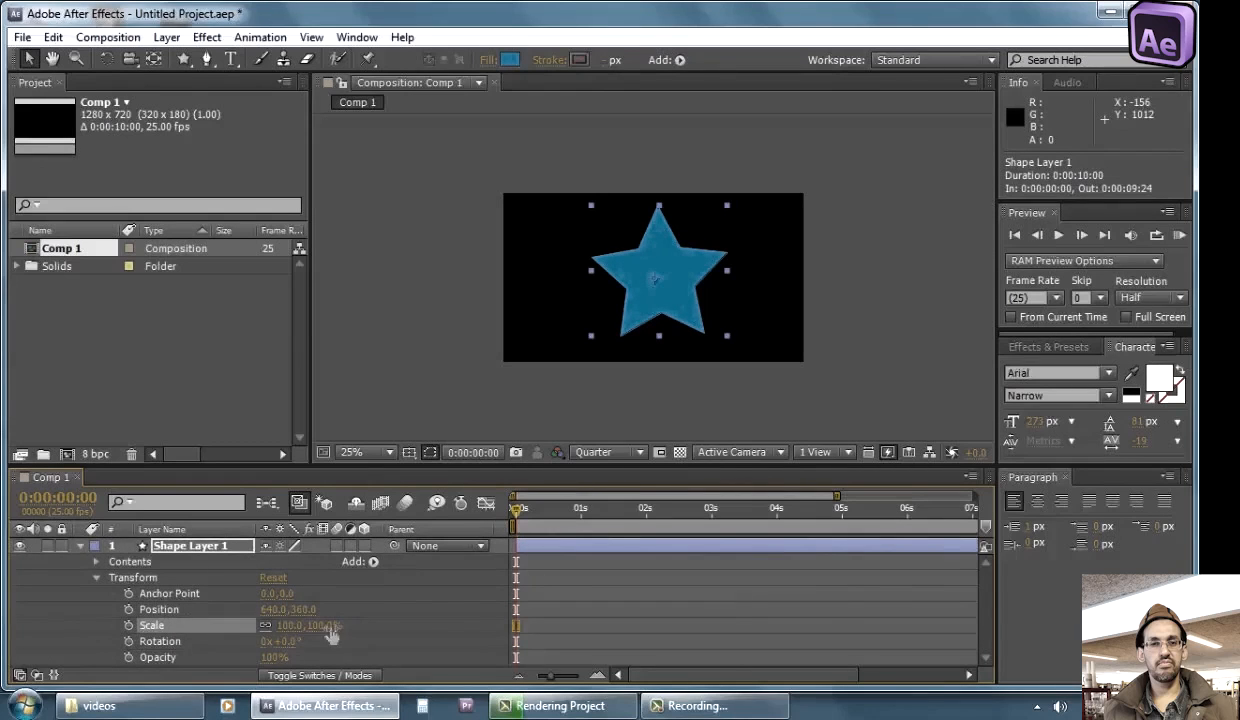
Shift the star's anchor point horizontally to 261 and scale the star up to 180% around it
mouse_move(332, 633)
mouse_down()
mouse_move(470, 632)
mouse_move(298, 626)
mouse_move(352, 625)
mouse_move(330, 625)
mouse_up()
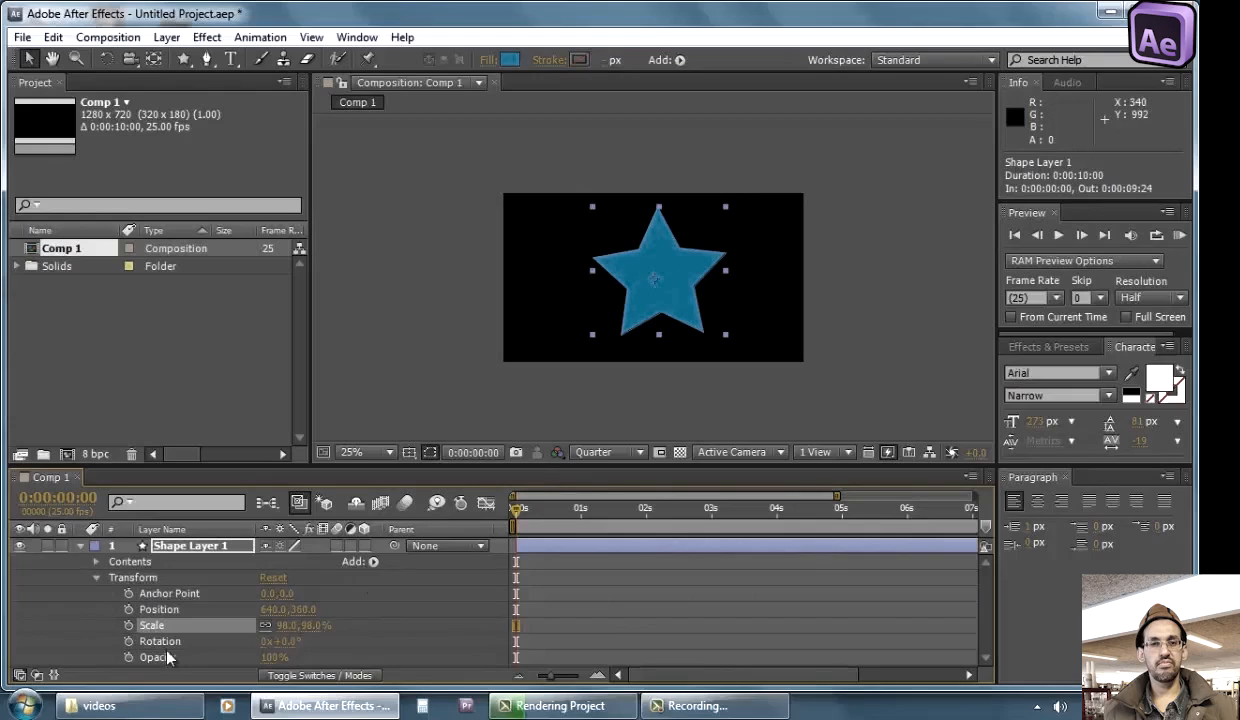
click(185, 594)
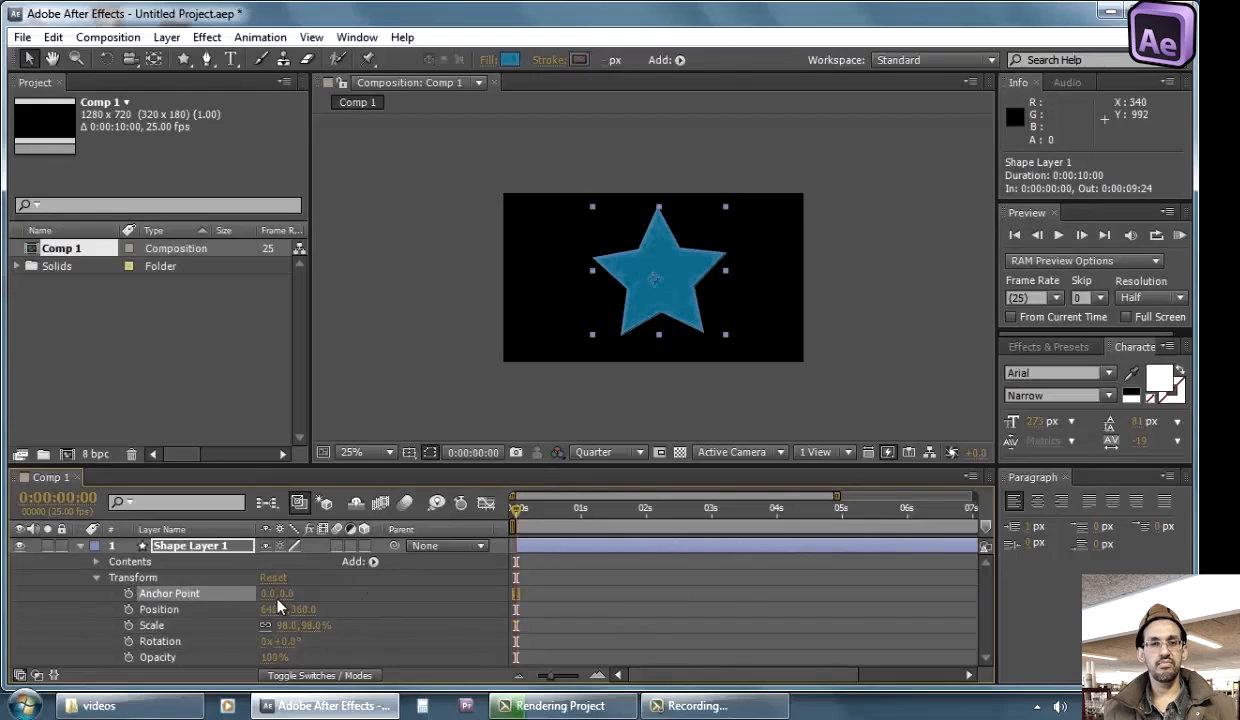
drag(272, 598, 474, 580)
drag(287, 625, 338, 658)
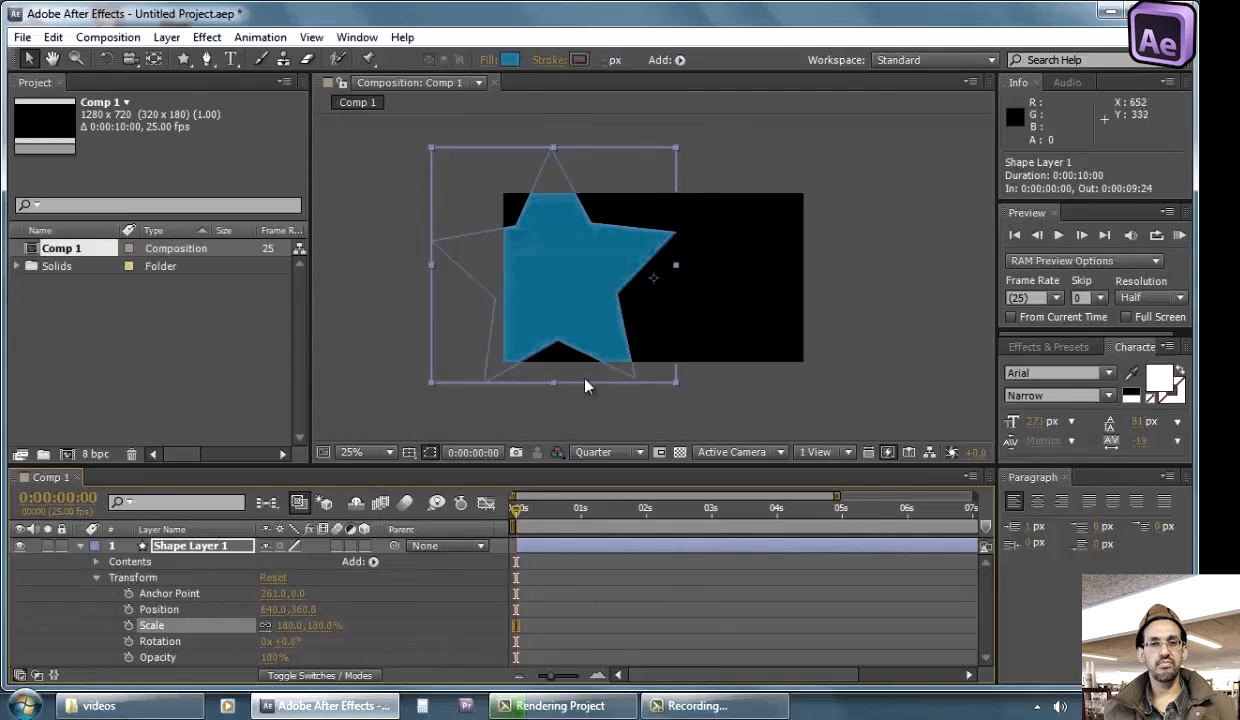
Set the star's scale to 102% and rotate it to 24° around the offset anchor point
click(330, 625)
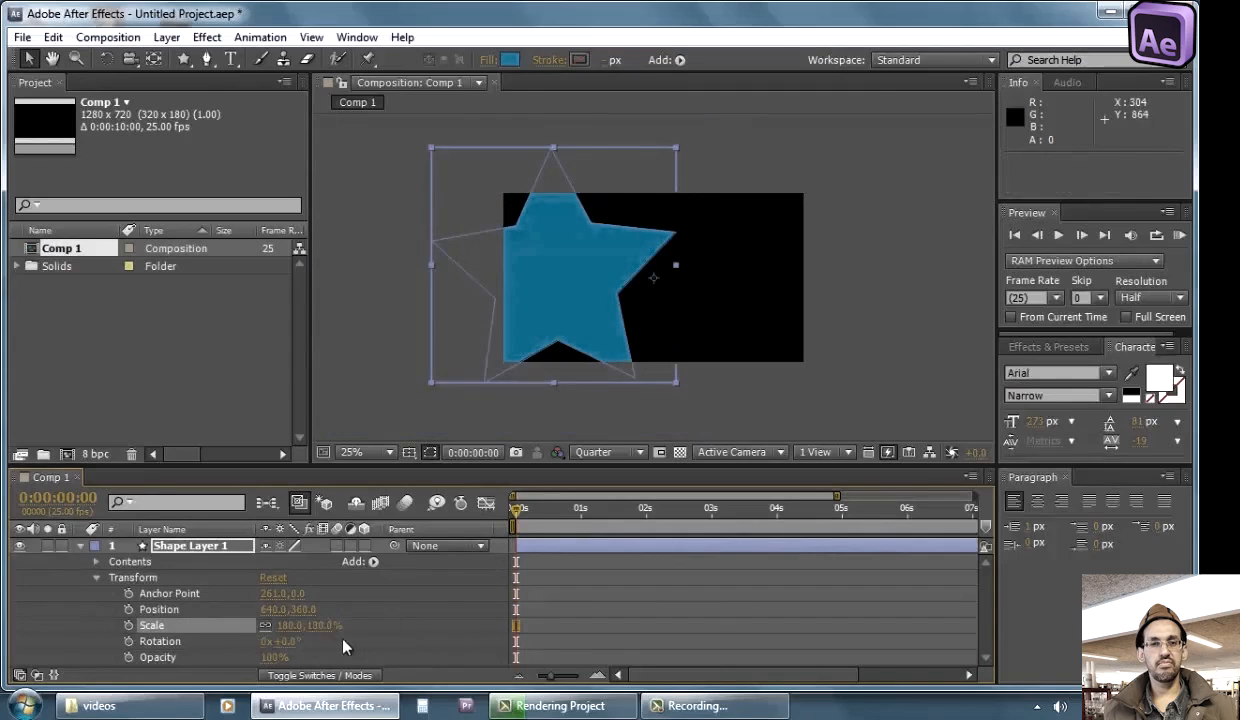
text(120)
key(Return)
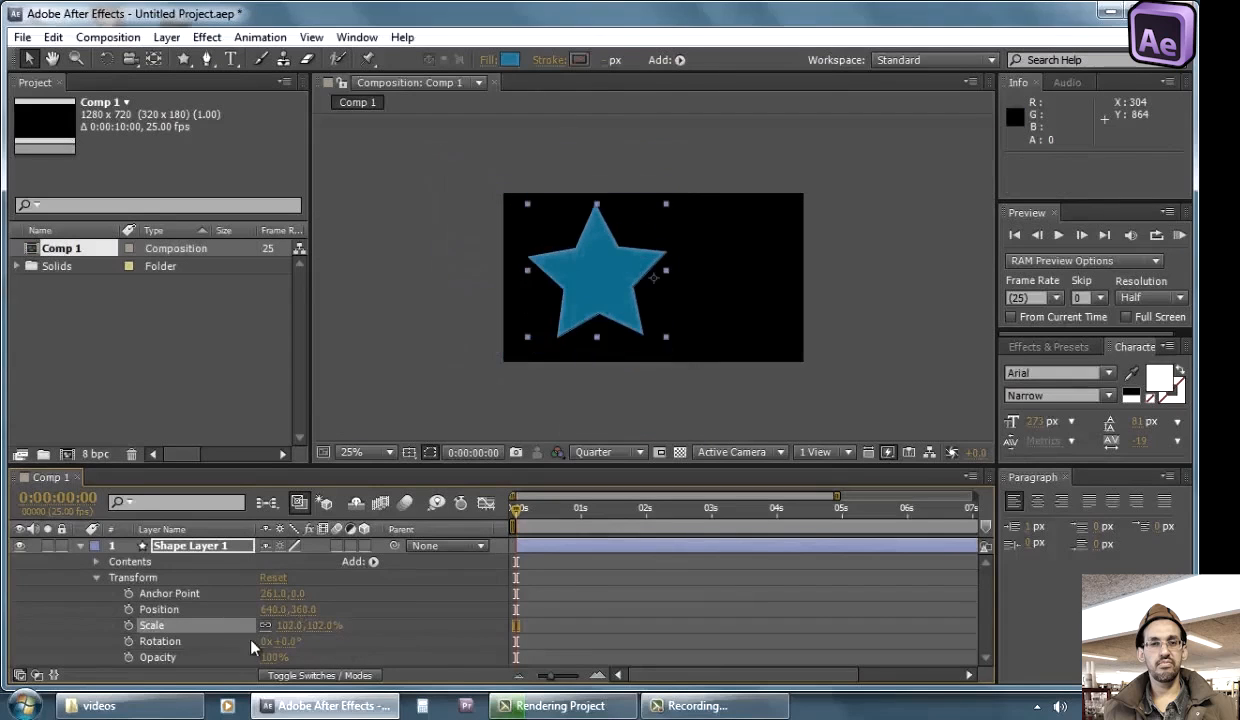
click(157, 641)
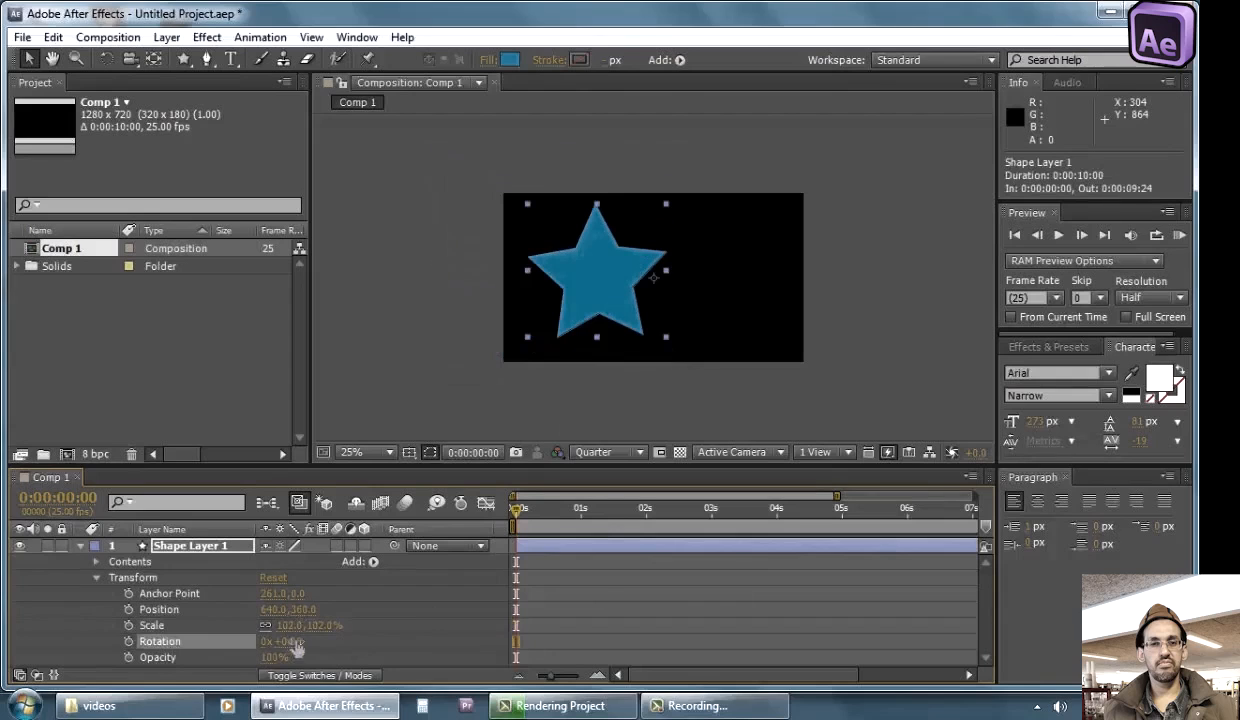
drag(290, 641, 306, 620)
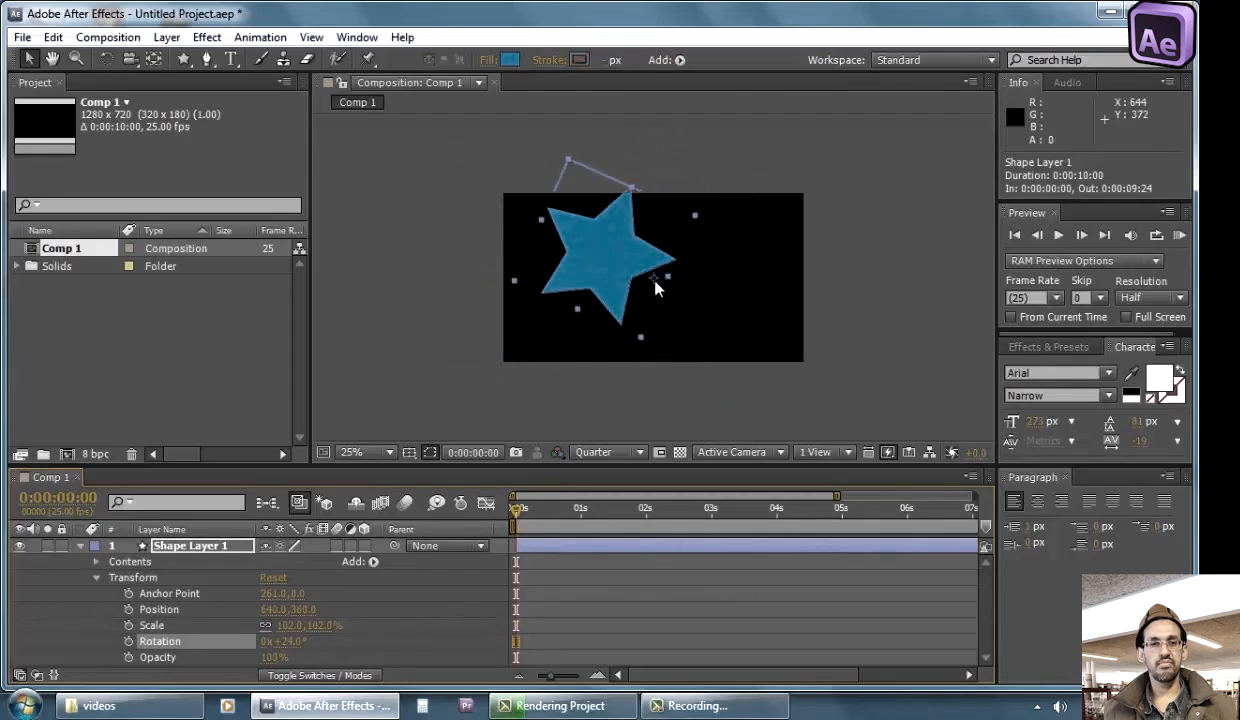
Try another anchor point offset, and reset all Transform properties of the shape layer to their defaults
drag(280, 593, 345, 593)
click(273, 577)
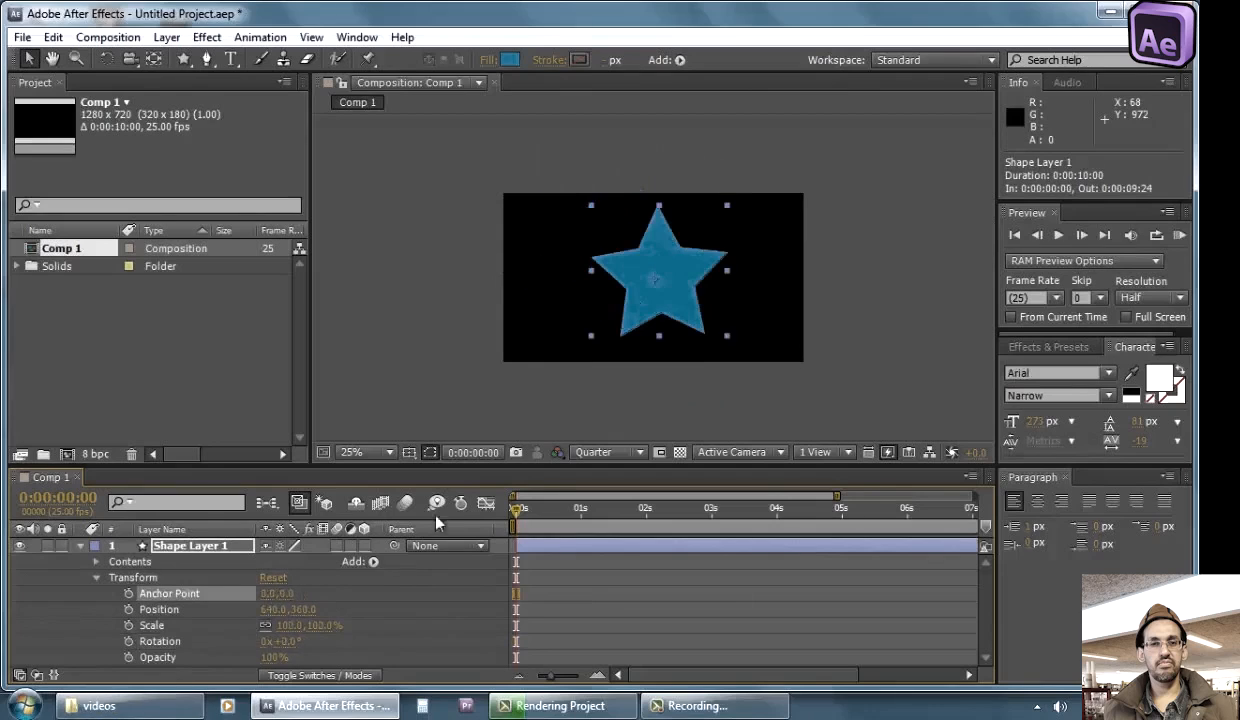
Rotate the star to -10° and move its anchor point below the star with the Pan Behind tool
drag(280, 641, 340, 572)
drag(264, 592, 292, 577)
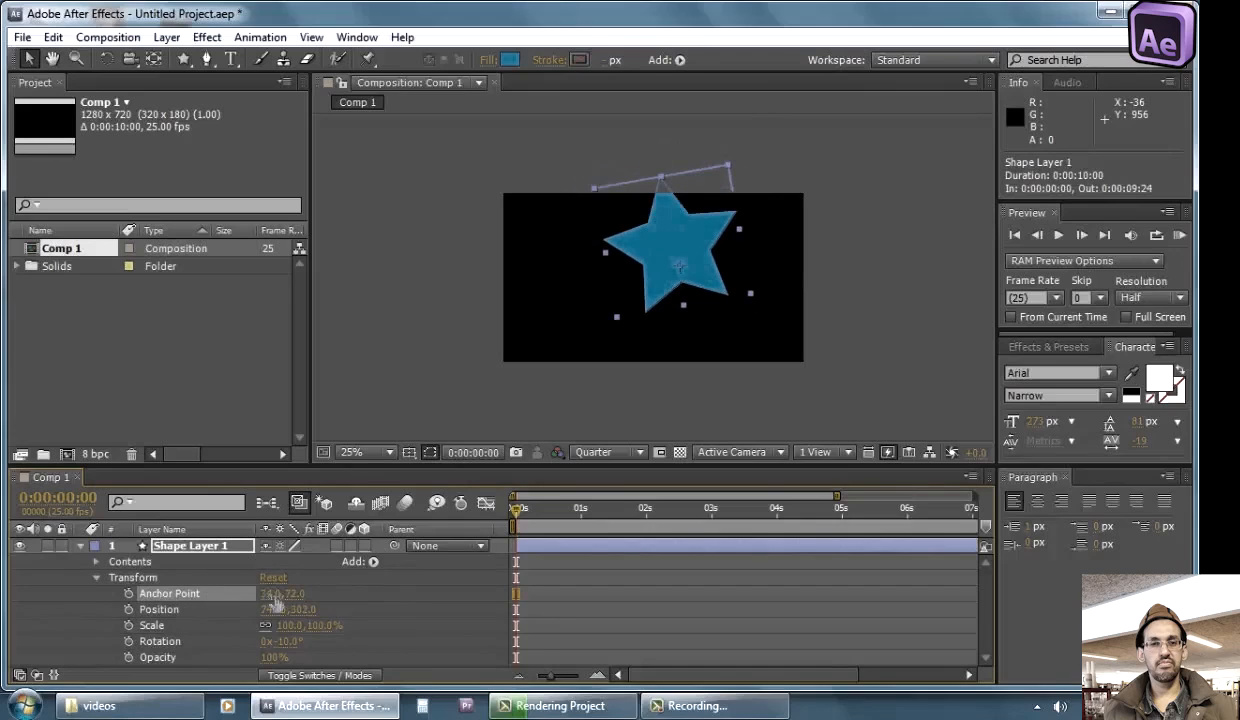
click(154, 60)
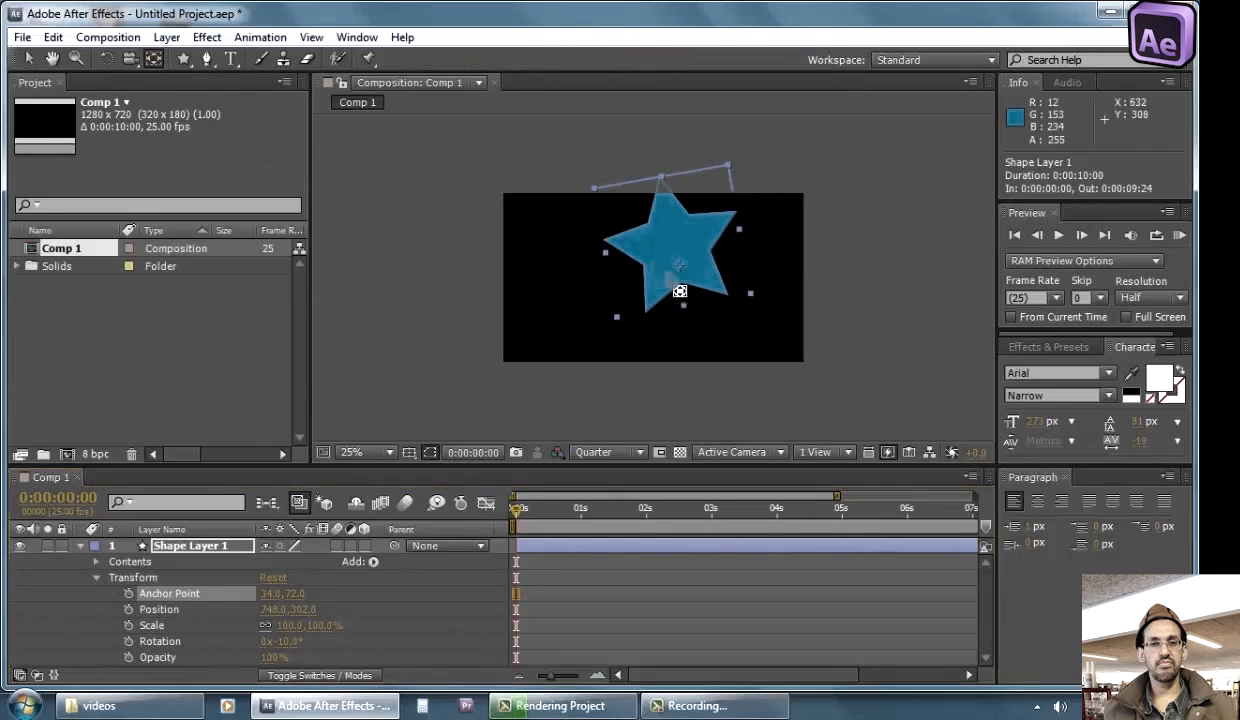
drag(690, 286, 697, 350)
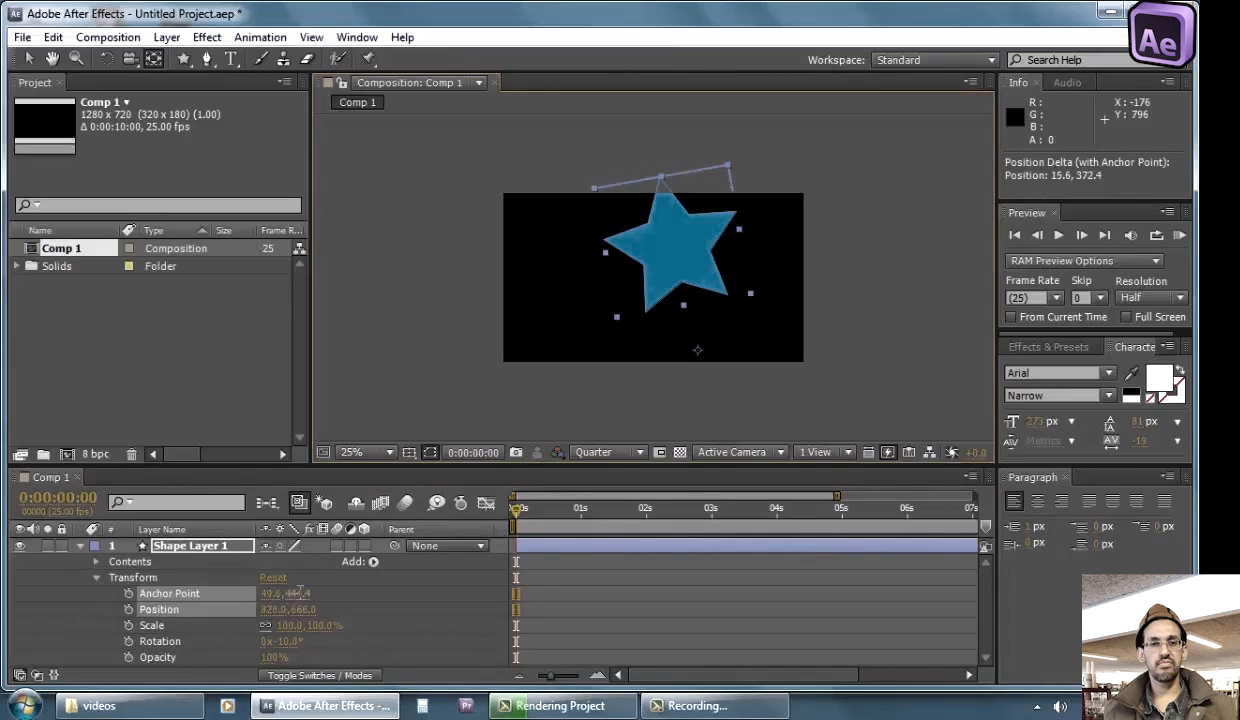
Set the star's vertical position to 663 and rotate it to 14° around the anchor point below it
click(300, 609)
text(249)
key(Return)
drag(499, 591, 418, 590)
drag(297, 641, 385, 641)
drag(318, 594, 320, 590)
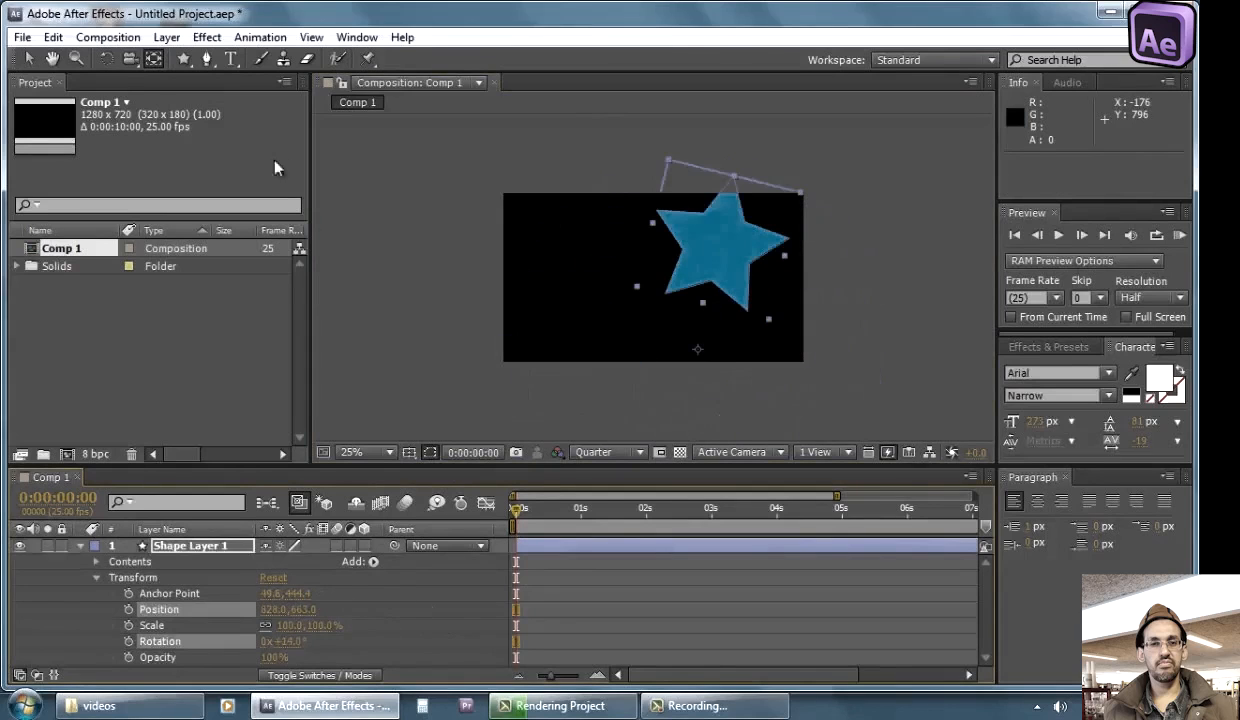
Move the anchor point back to the star's center with the Pan Behind tool and restore the layer's default transform values
drag(698, 349, 718, 247)
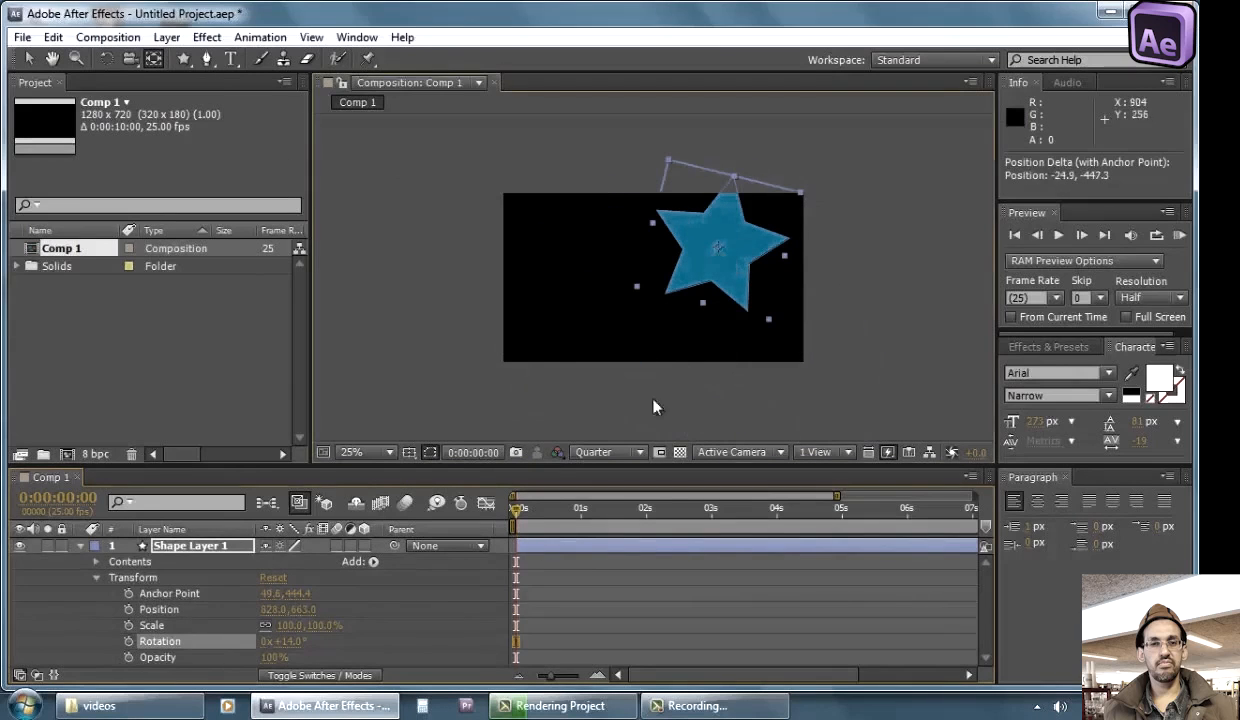
drag(320, 625, 267, 564)
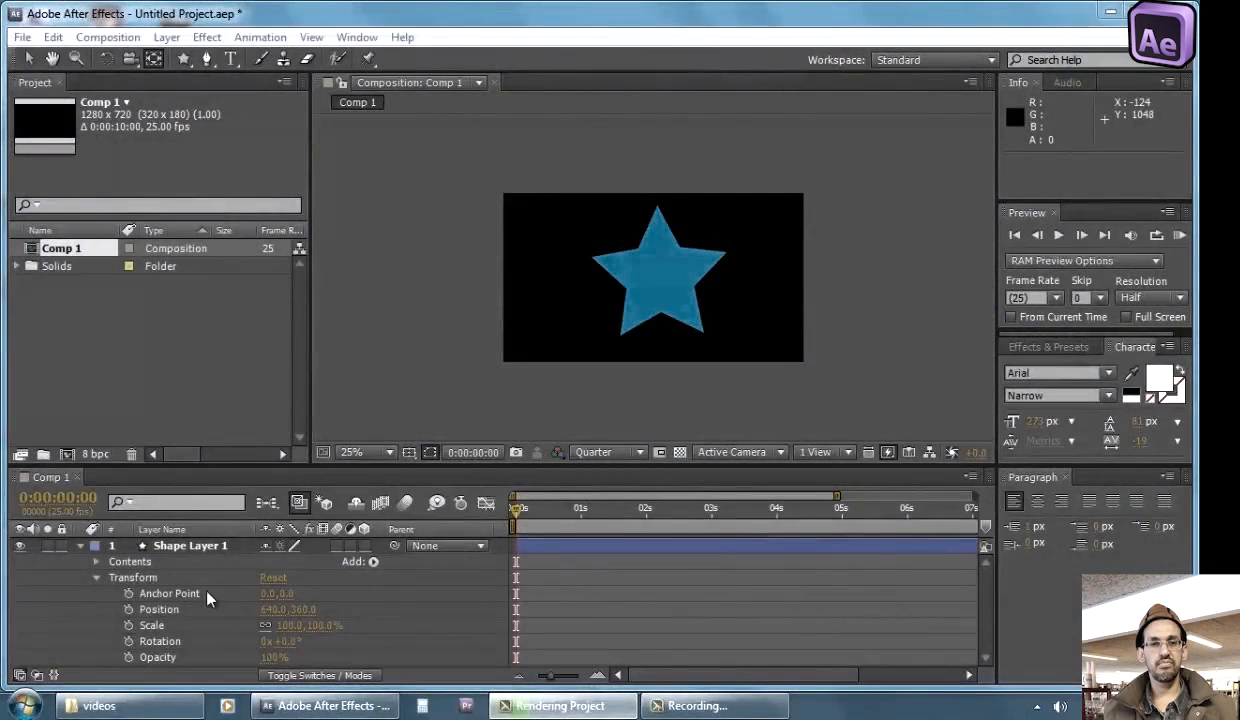
Turn on Position keyframing for the shape layer at 0:00:00:00 and select the Position keyframe in the timeline
click(150, 609)
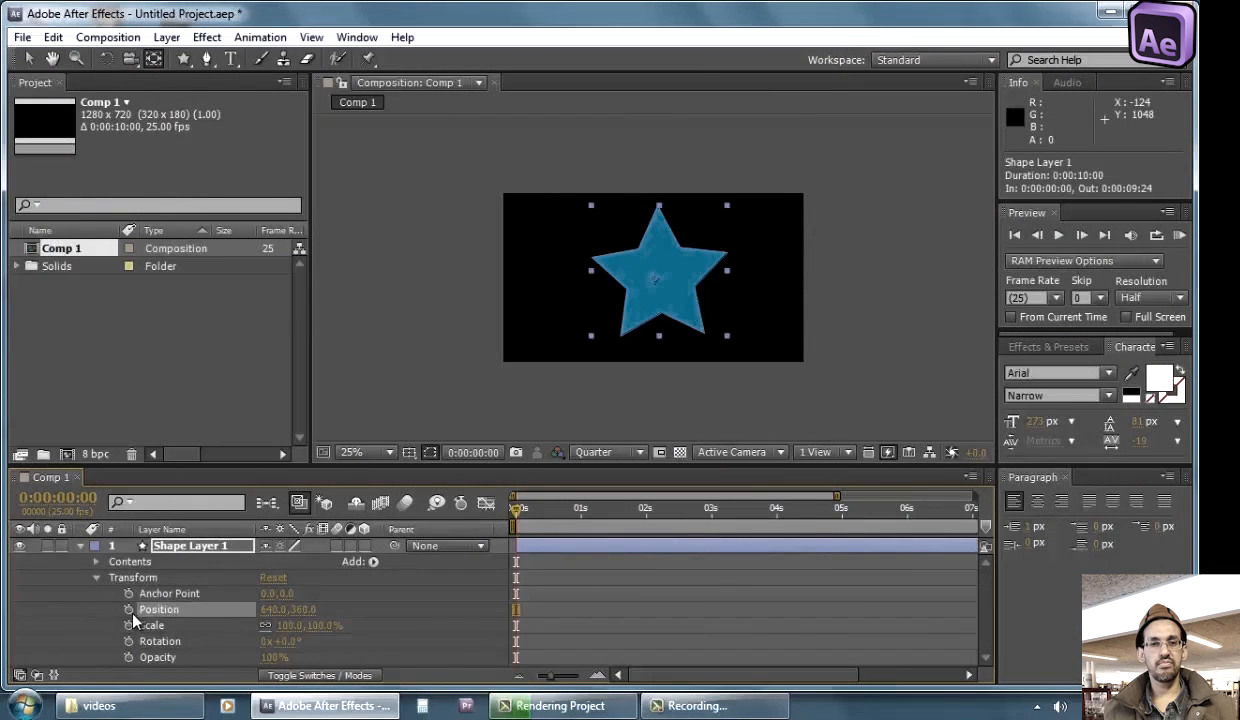
click(128, 609)
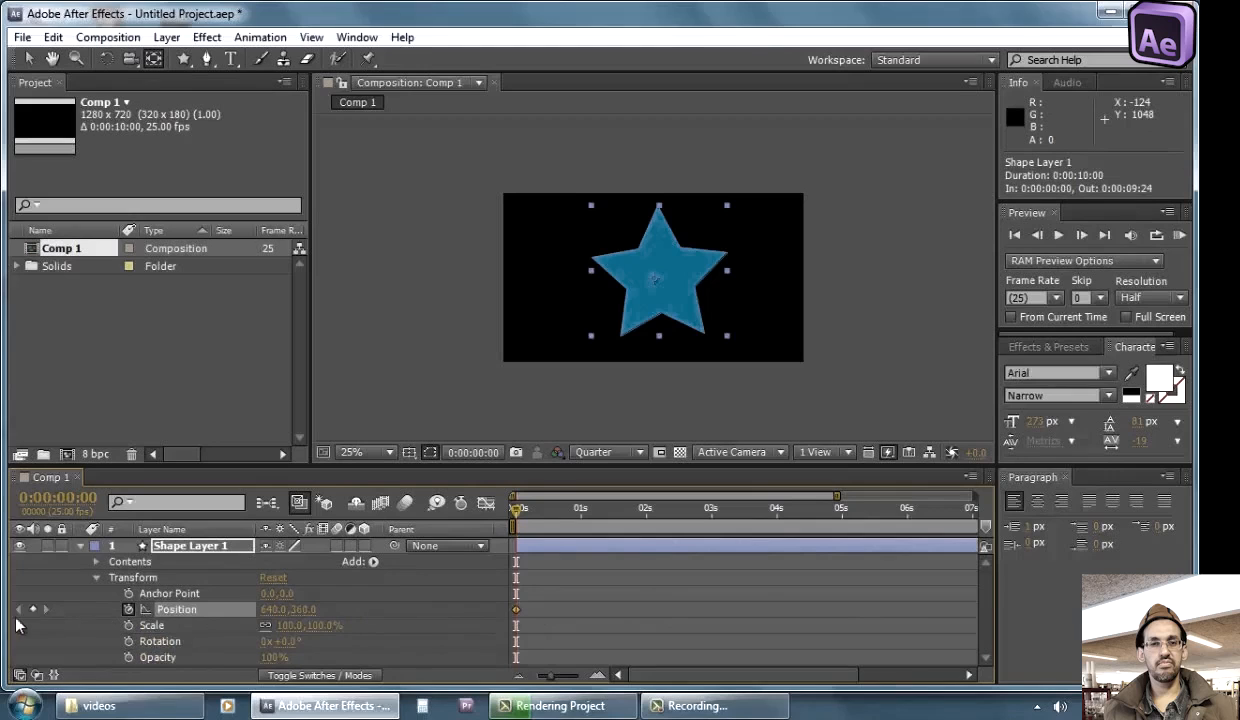
click(549, 604)
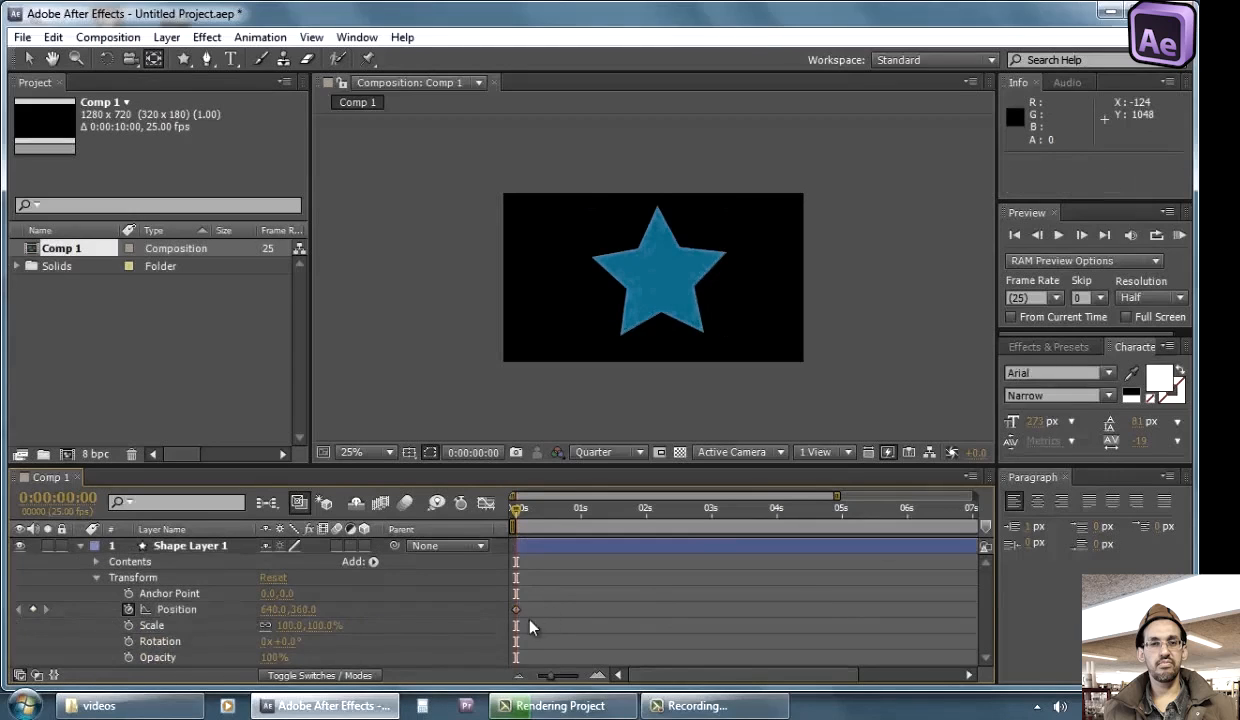
click(518, 610)
mouse_move(541, 594)
mouse_down()
mouse_move(494, 633)
mouse_move(522, 621)
mouse_move(523, 598)
mouse_up()
click(400, 648)
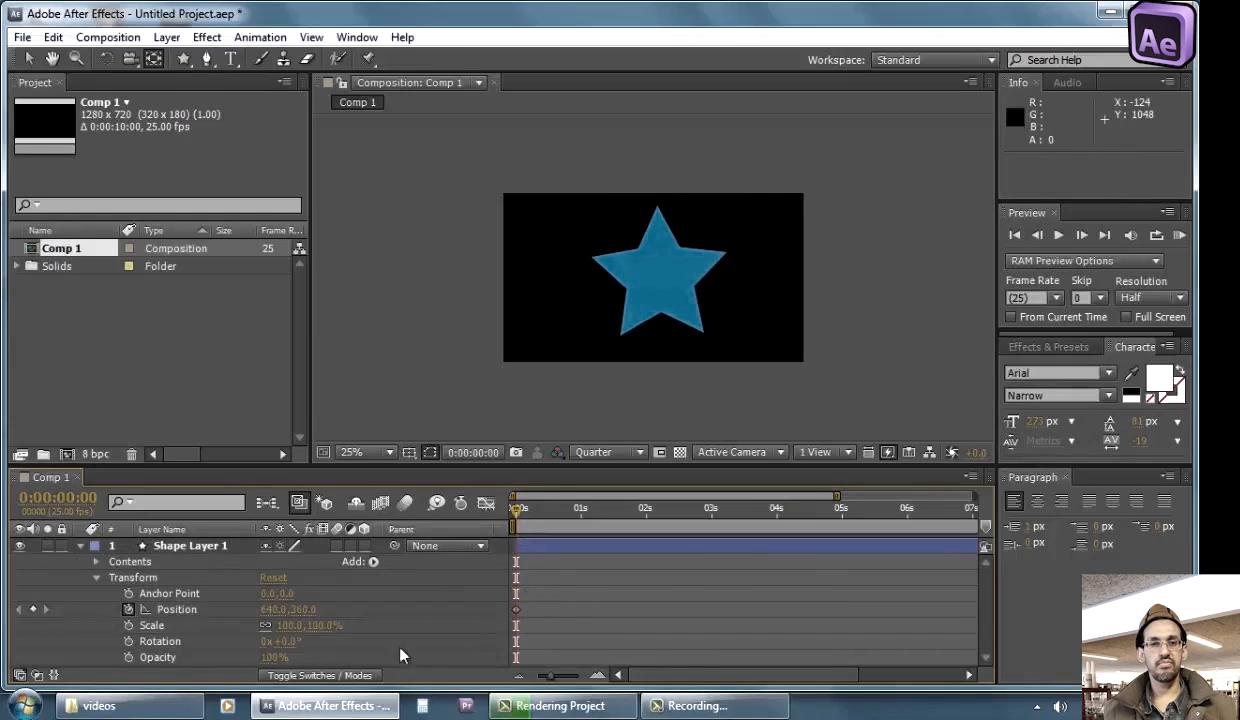
click(205, 615)
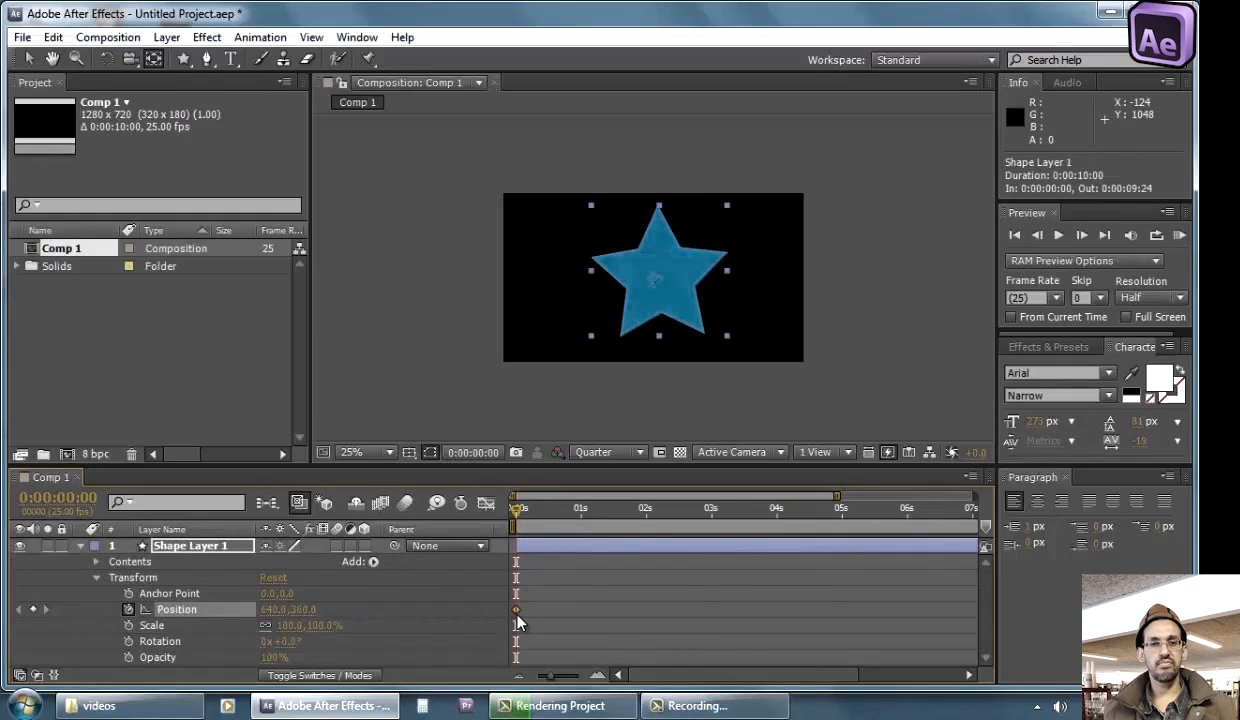
key(v)
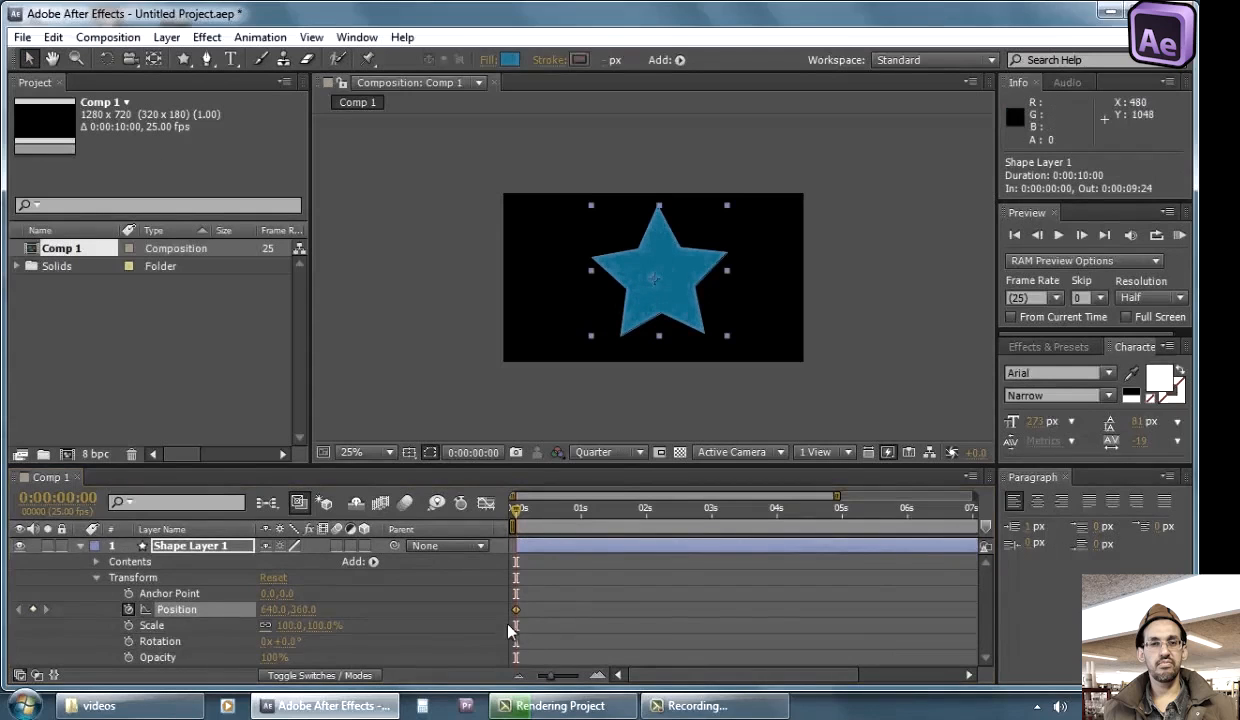
drag(528, 630, 507, 611)
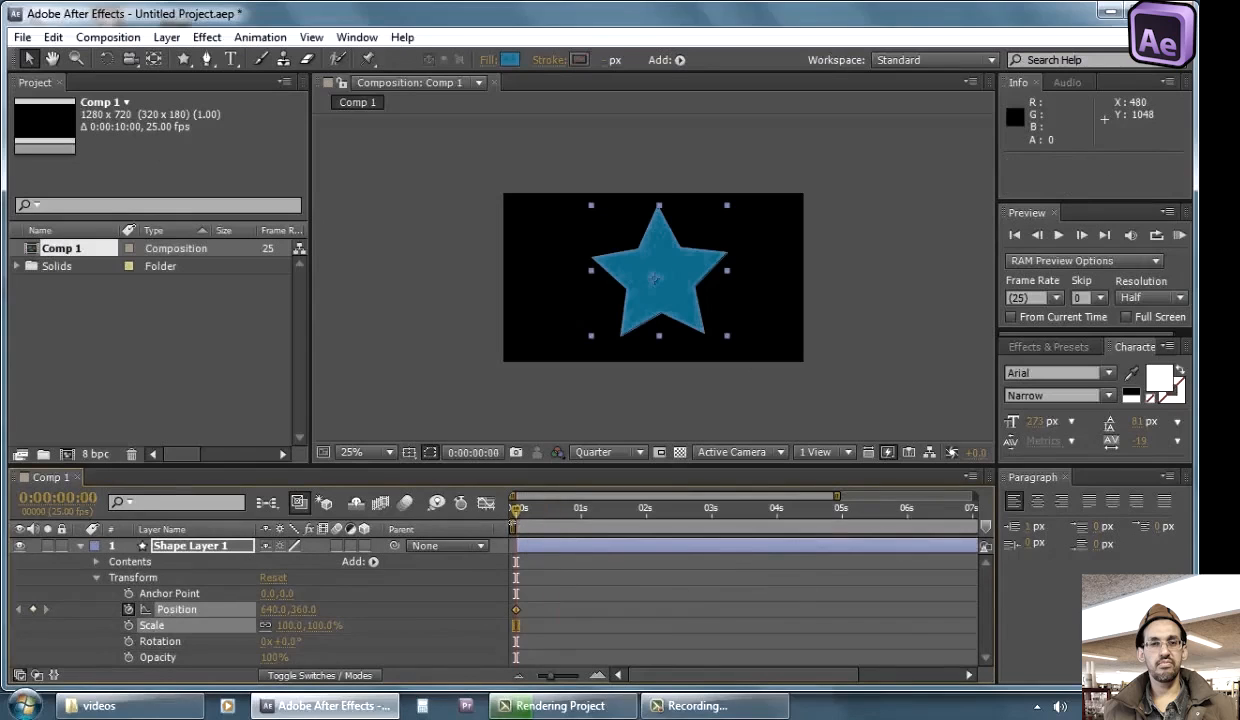
Move the current time to 0:00:00:12, add a Position keyframe there, and remove it again
key(Page_Down)
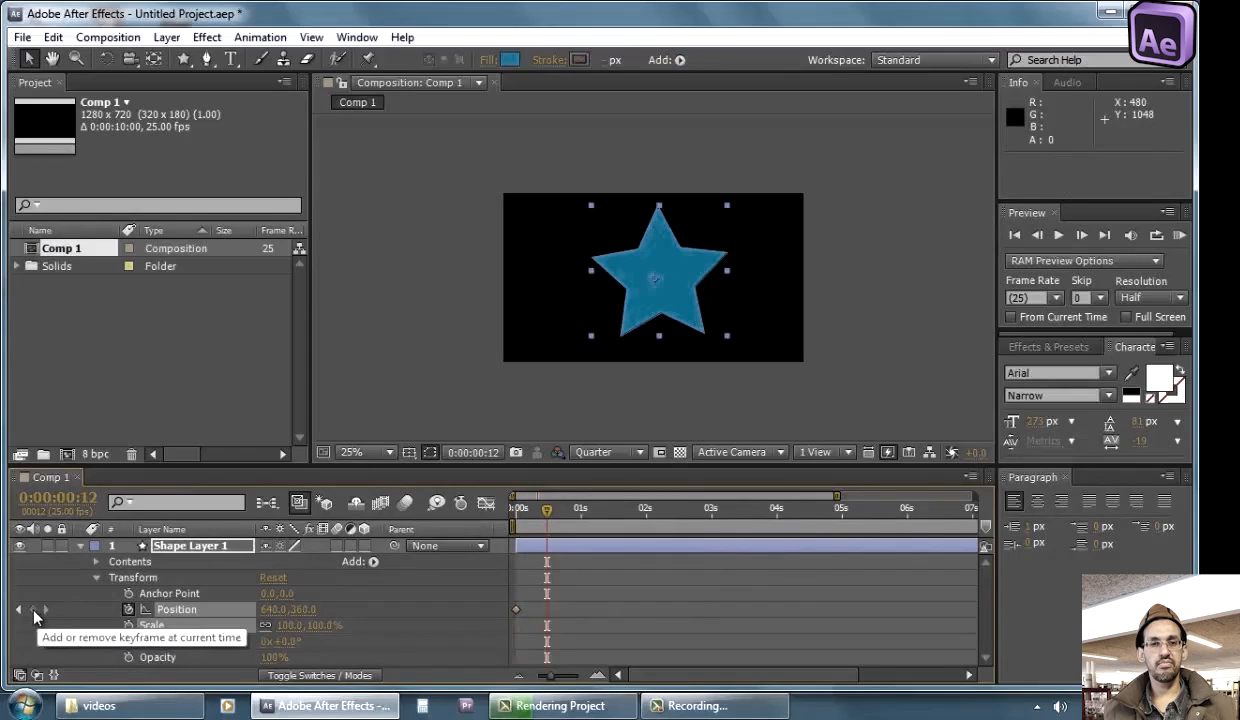
click(33, 610)
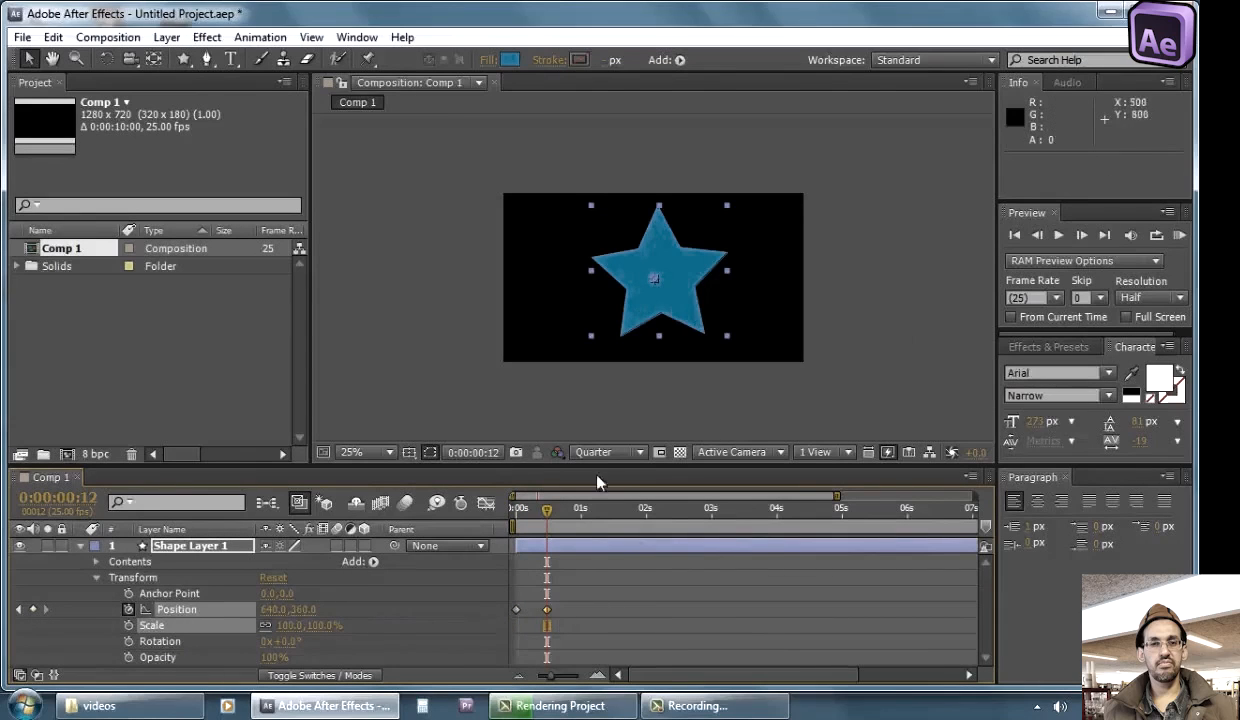
click(34, 609)
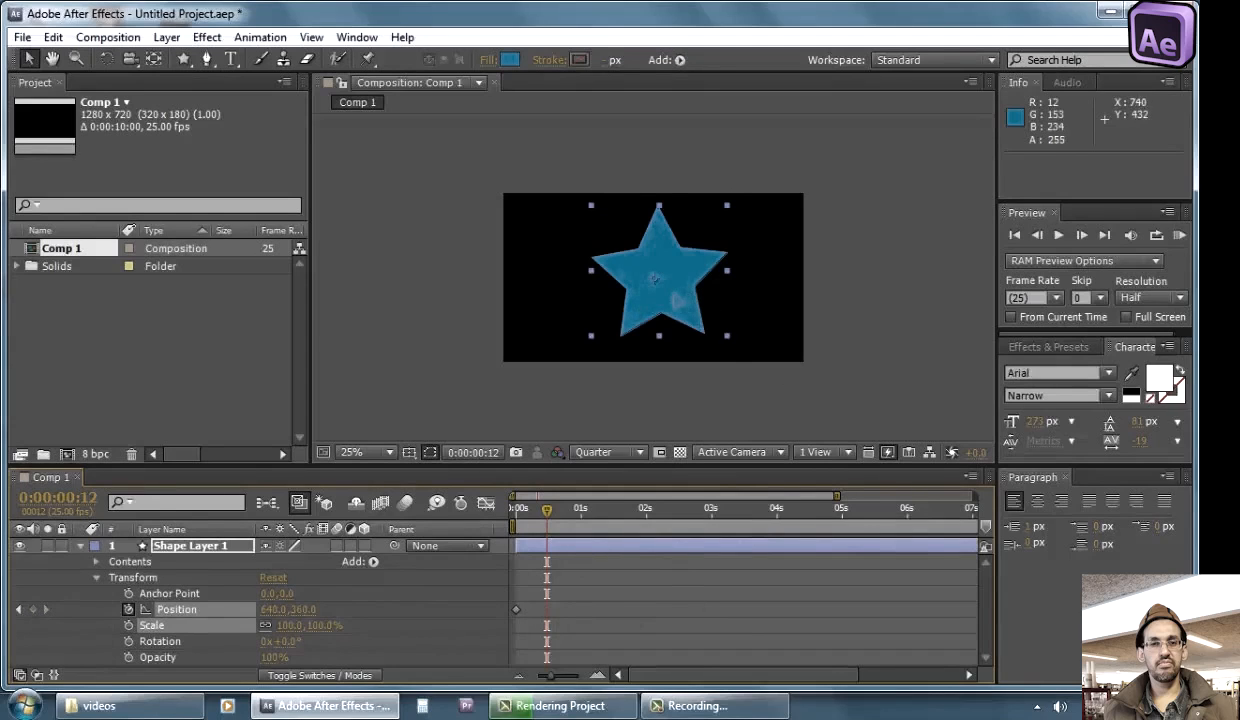
Keyframe the star's Position at 0:00:00:12 by moving it toward the composition's upper-left corner, to 216, 216
drag(654, 278, 568, 249)
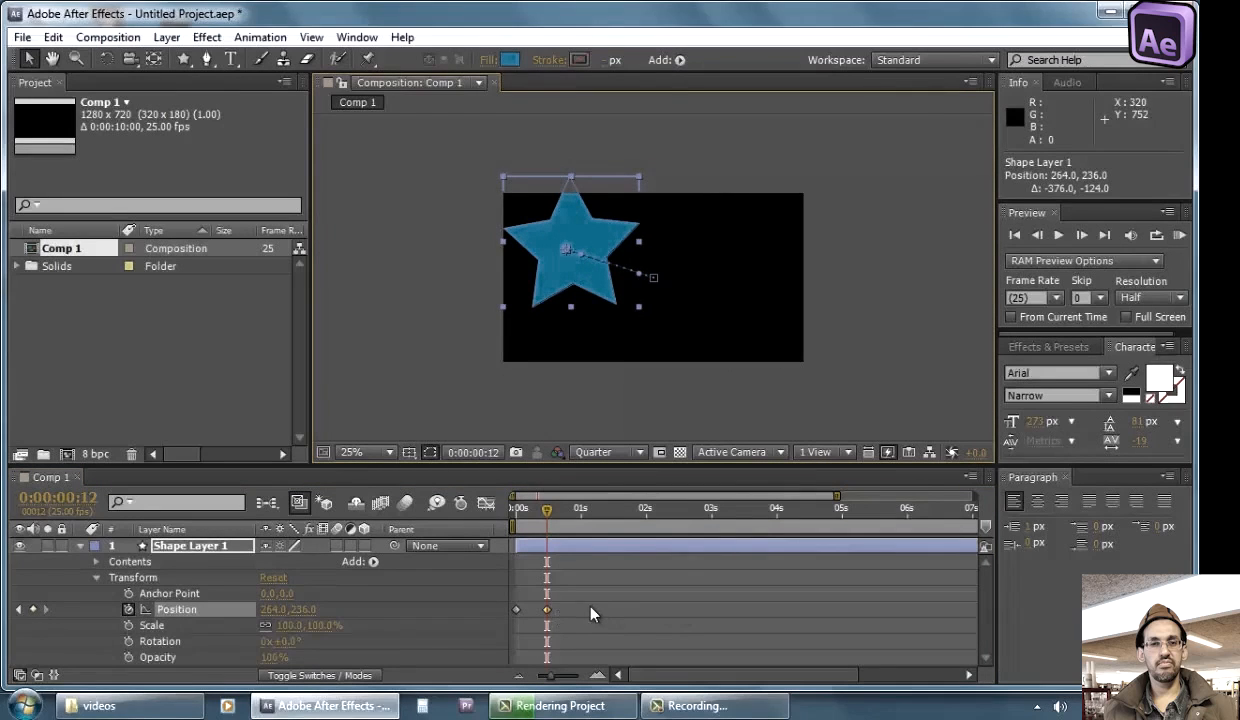
click(518, 625)
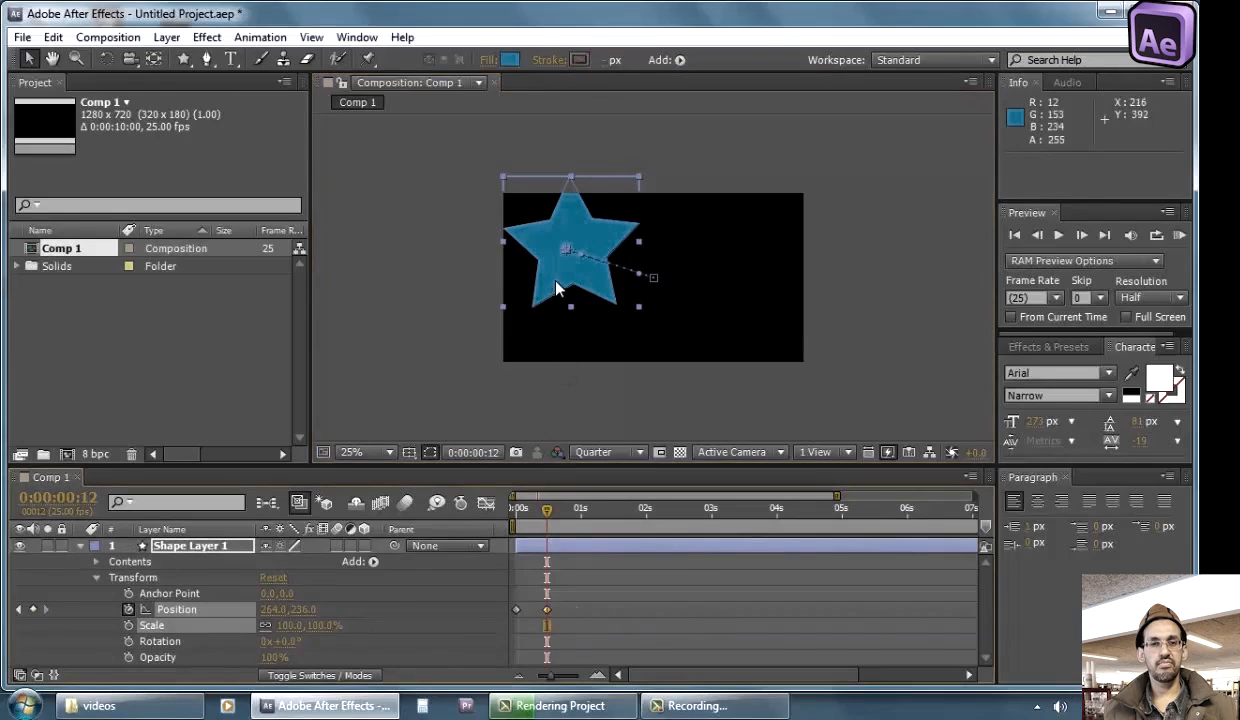
key(ctrl+z)
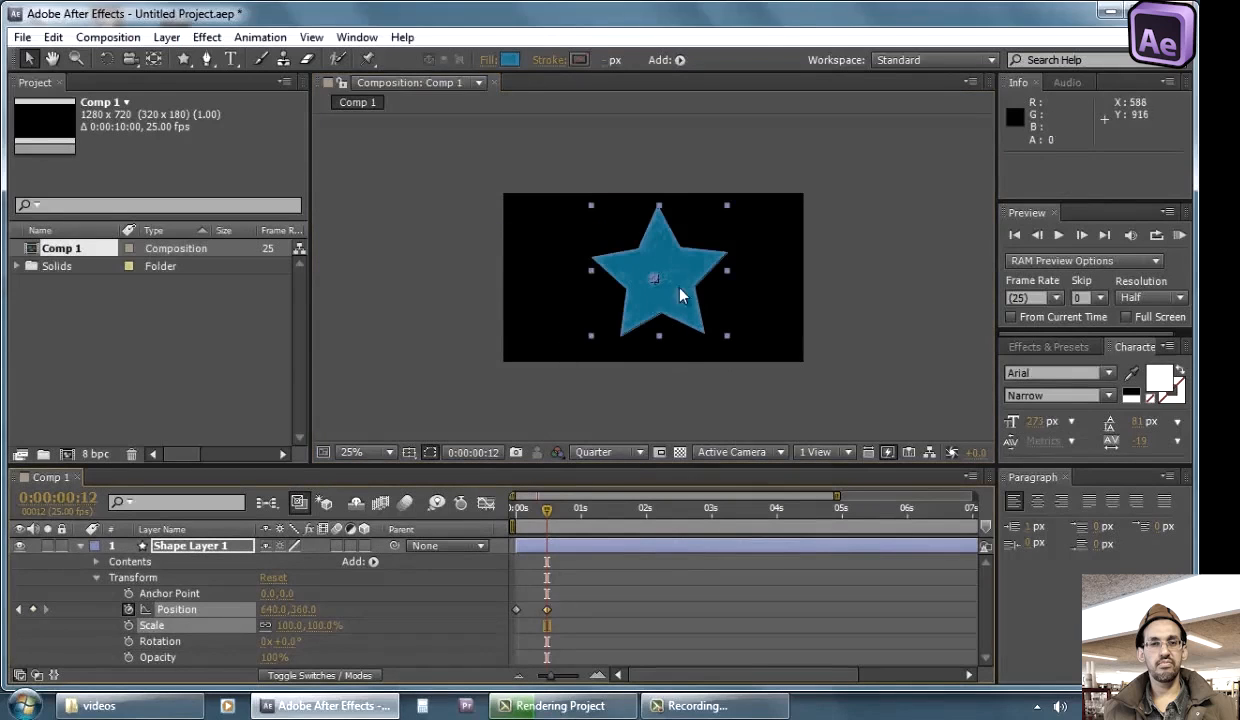
drag(680, 295, 579, 249)
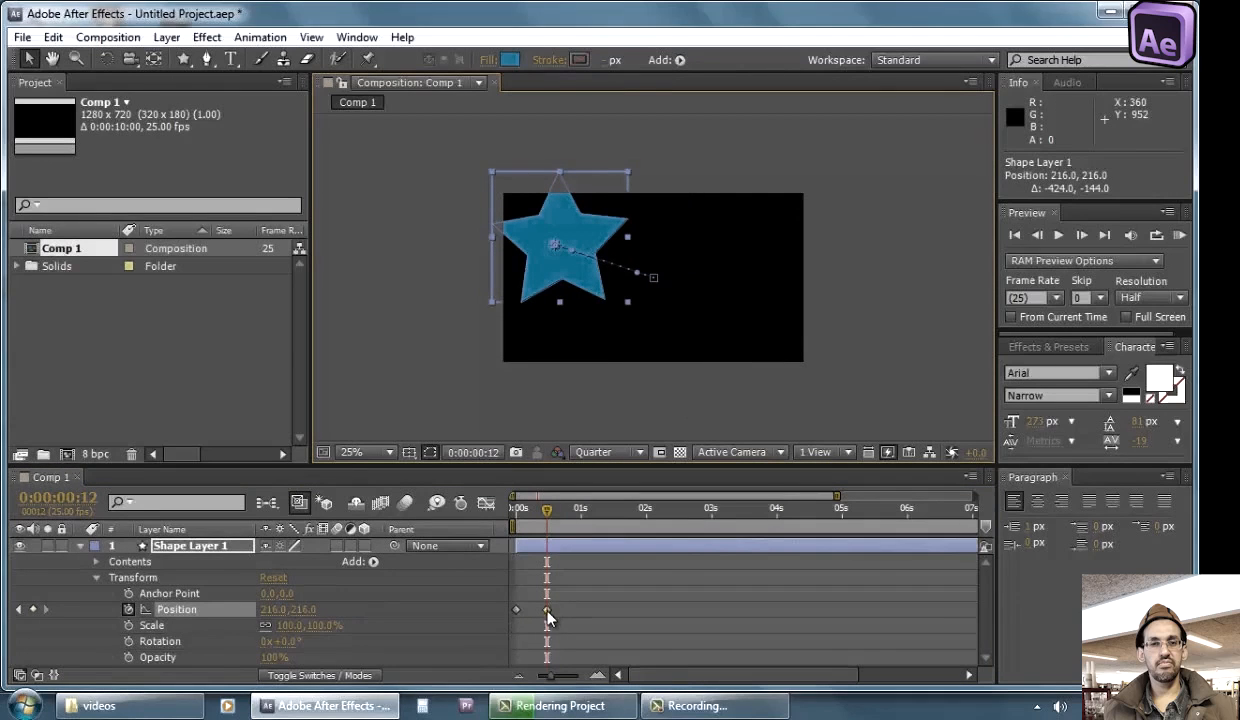
Keyframe the star's Position at 0:00:01:03 by moving it toward the composition's upper right, to 816, 140
click(546, 609)
drag(558, 518, 595, 515)
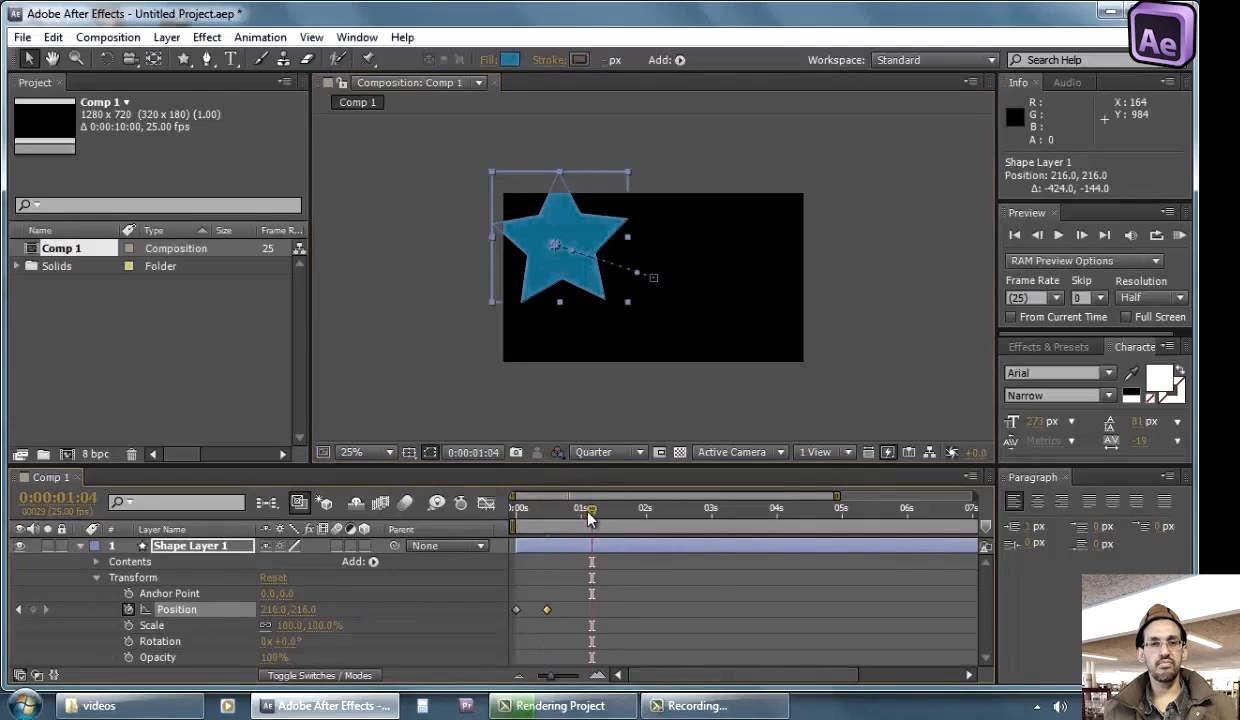
click(588, 518)
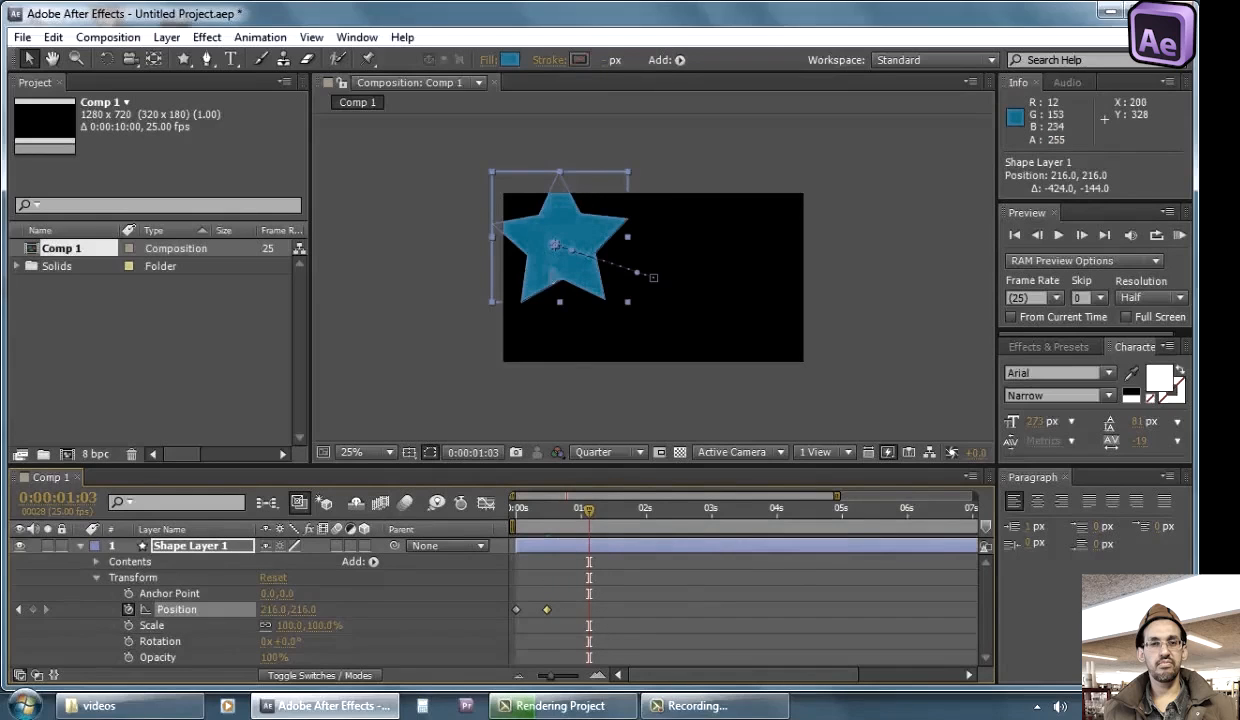
drag(544, 276, 695, 259)
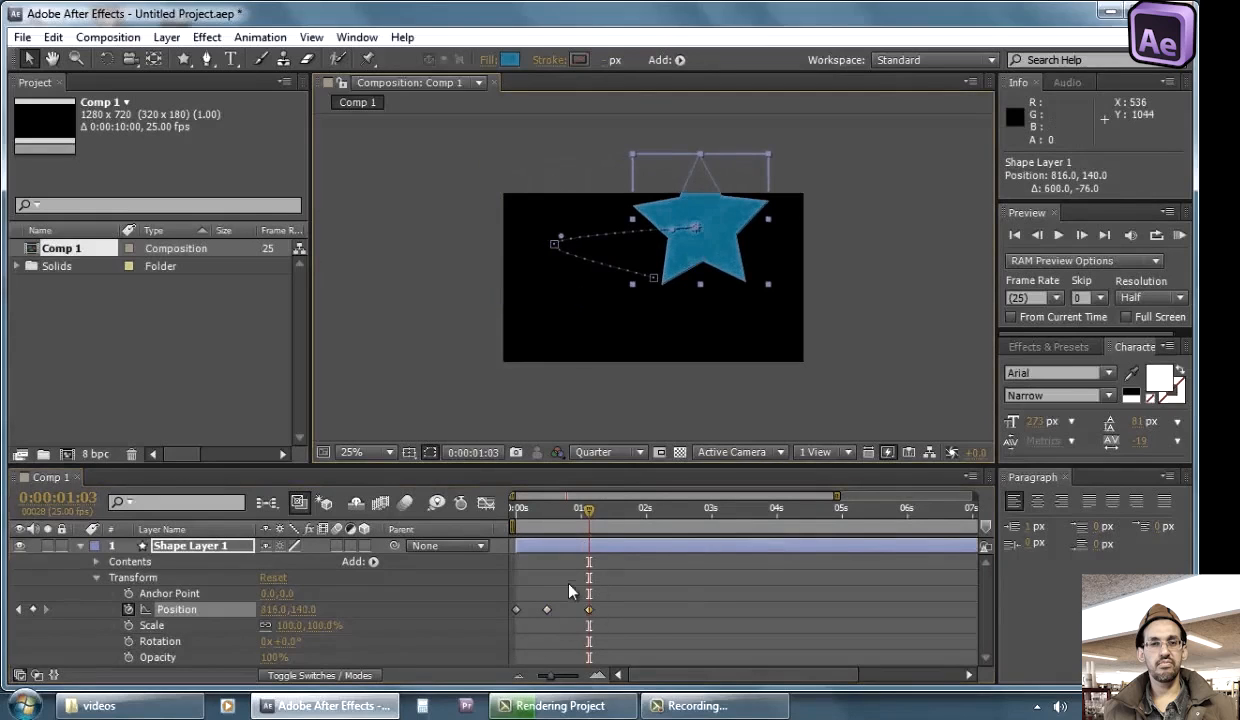
click(583, 636)
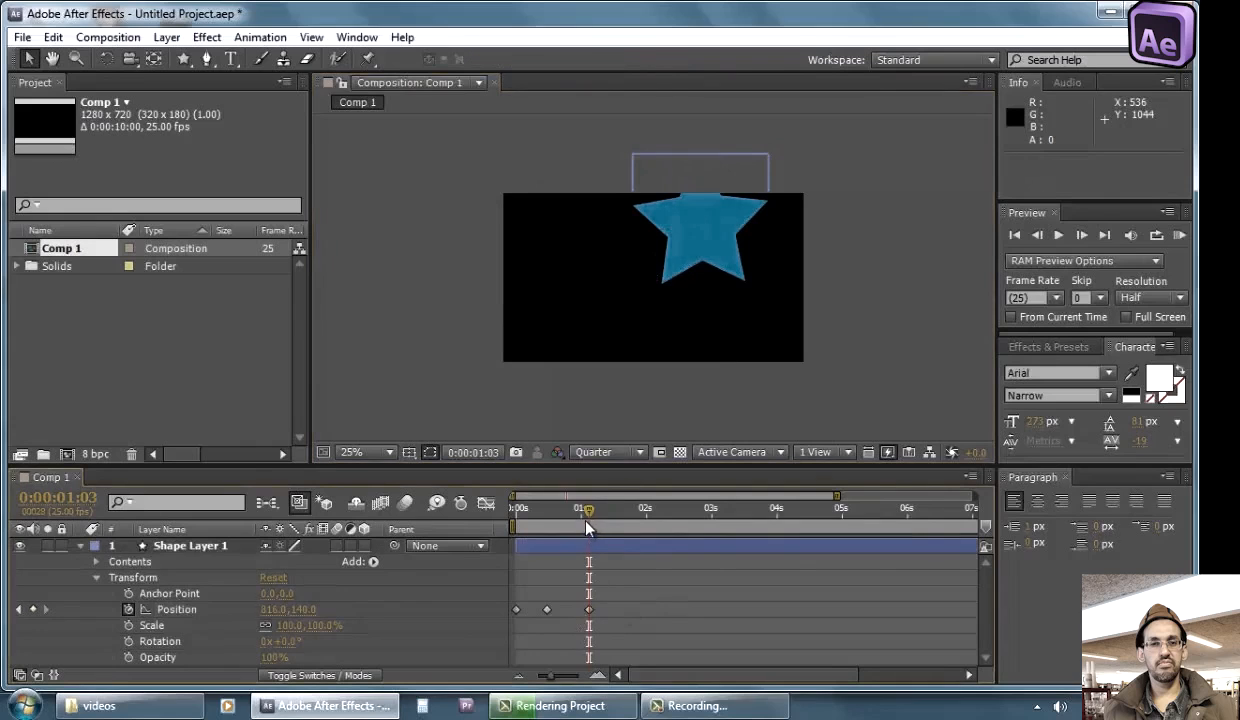
Move the current time to 0:00:01:02, select individual Position keyframes, and jump to the next Position keyframe
mouse_move(587, 528)
mouse_down()
mouse_move(549, 531)
mouse_move(585, 530)
mouse_up()
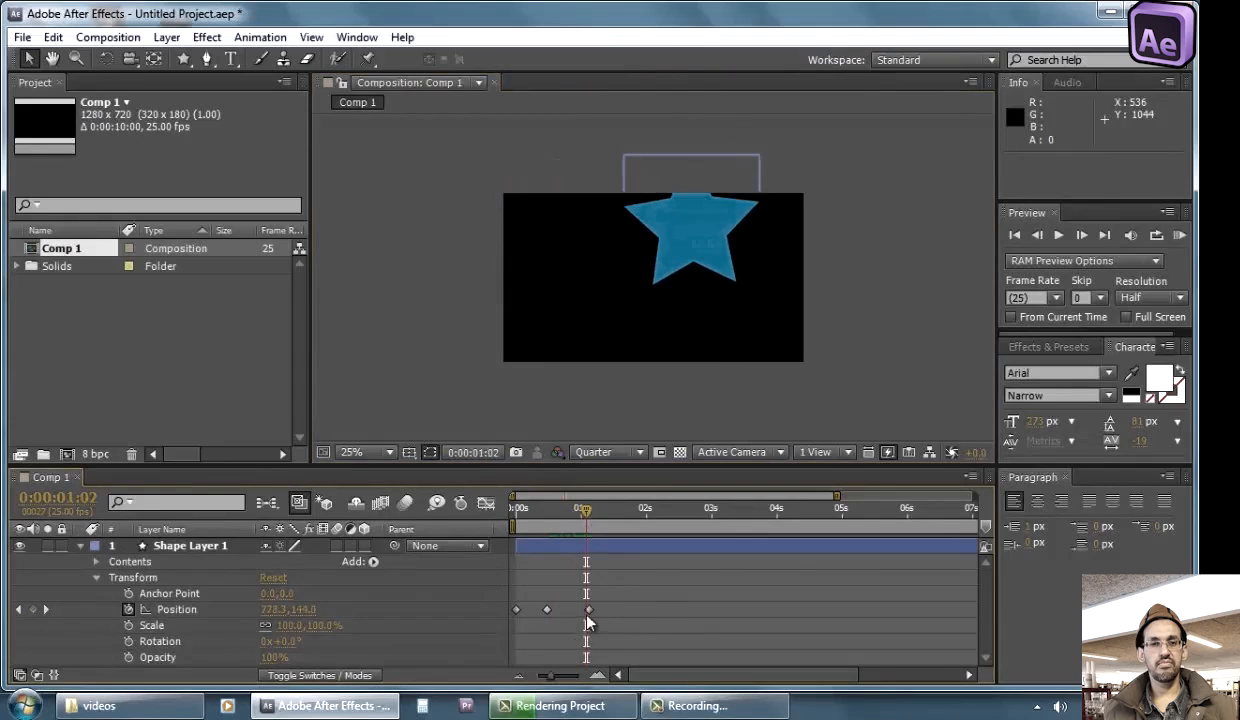
click(547, 609)
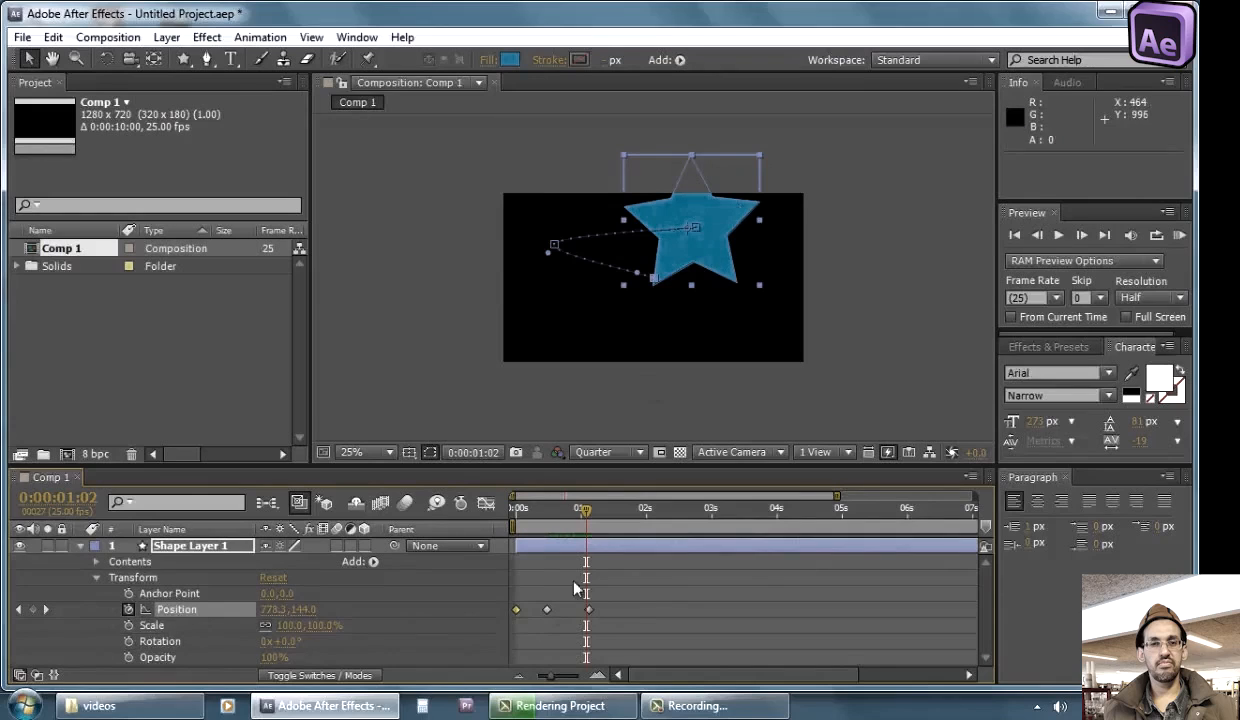
drag(575, 588, 590, 632)
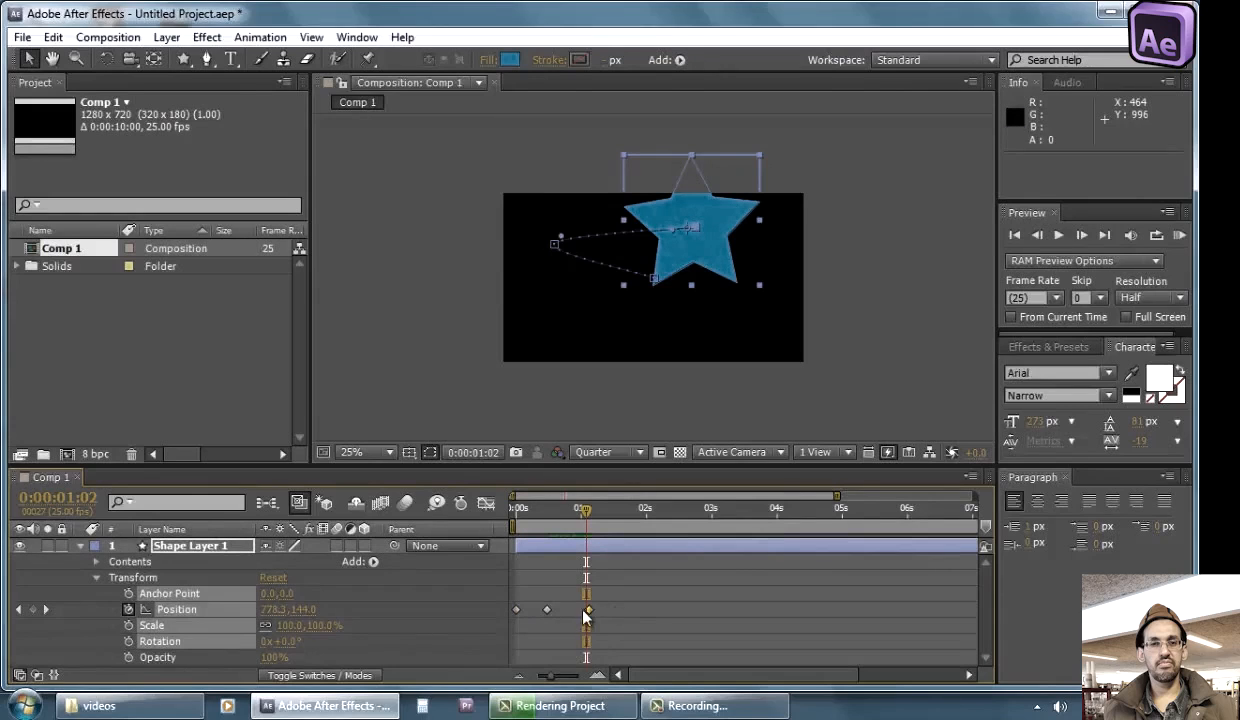
click(432, 631)
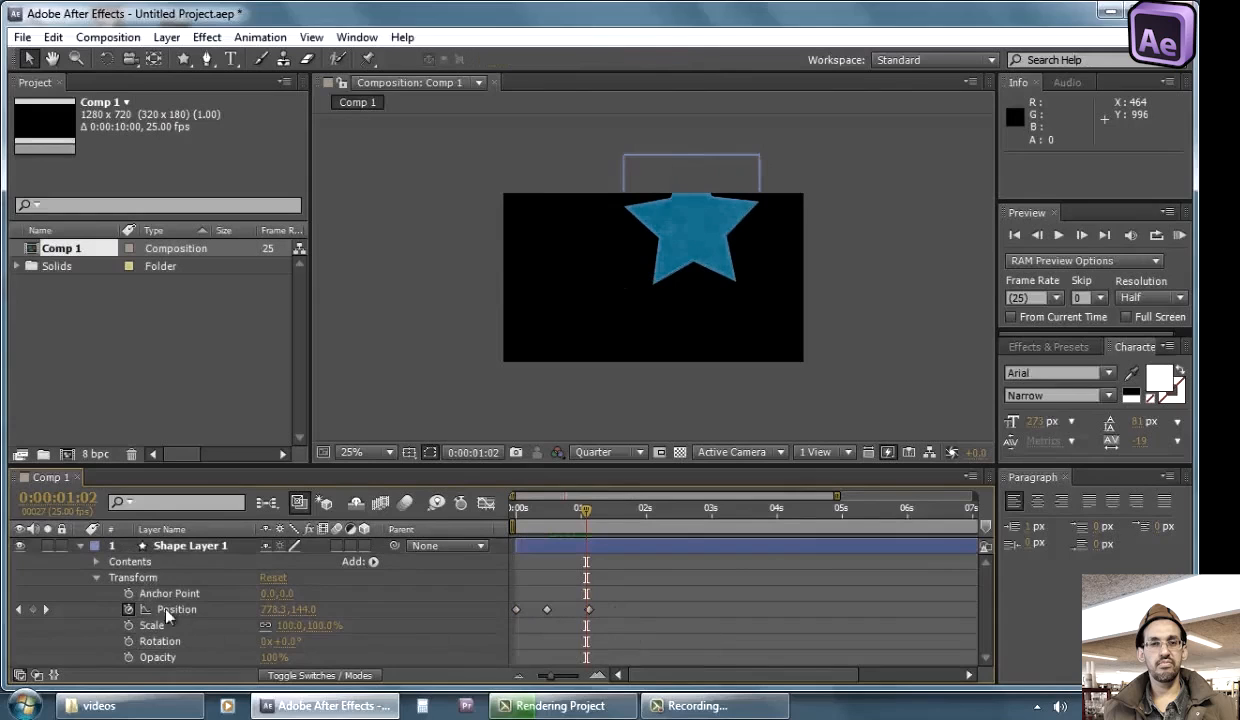
click(46, 609)
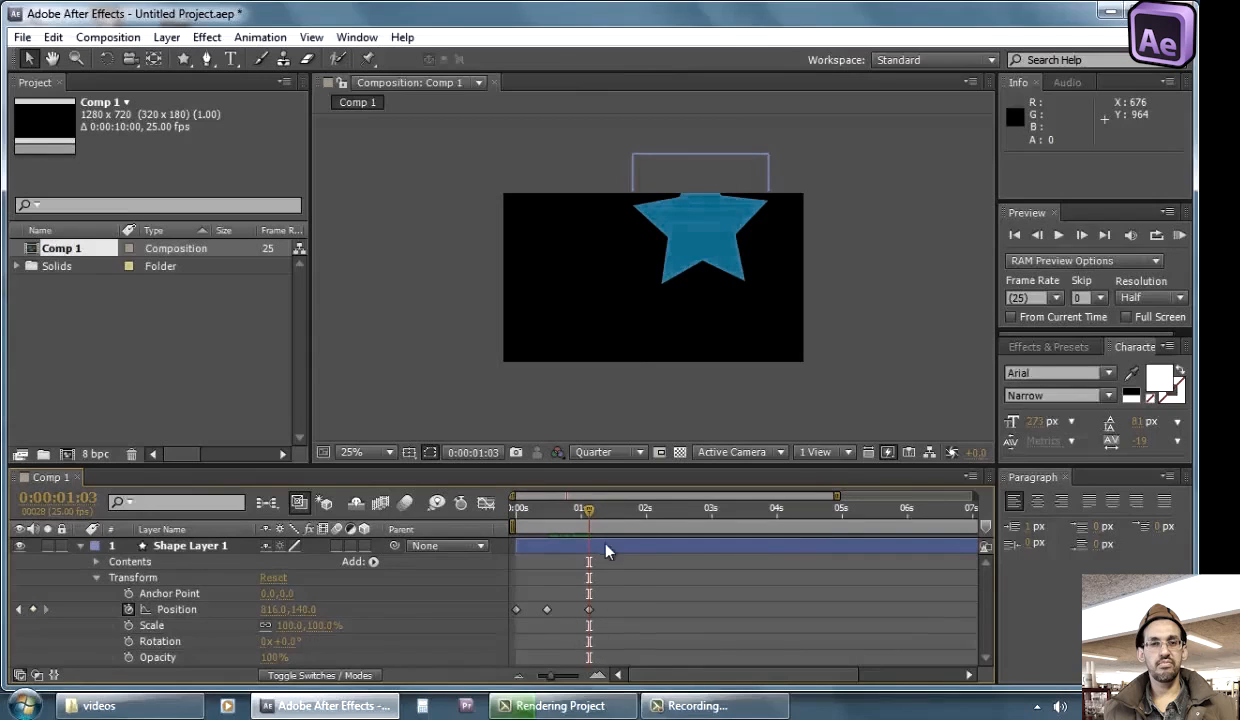
Select the shape layer and open its Position X and Y values for editing at the third keyframe
click(222, 546)
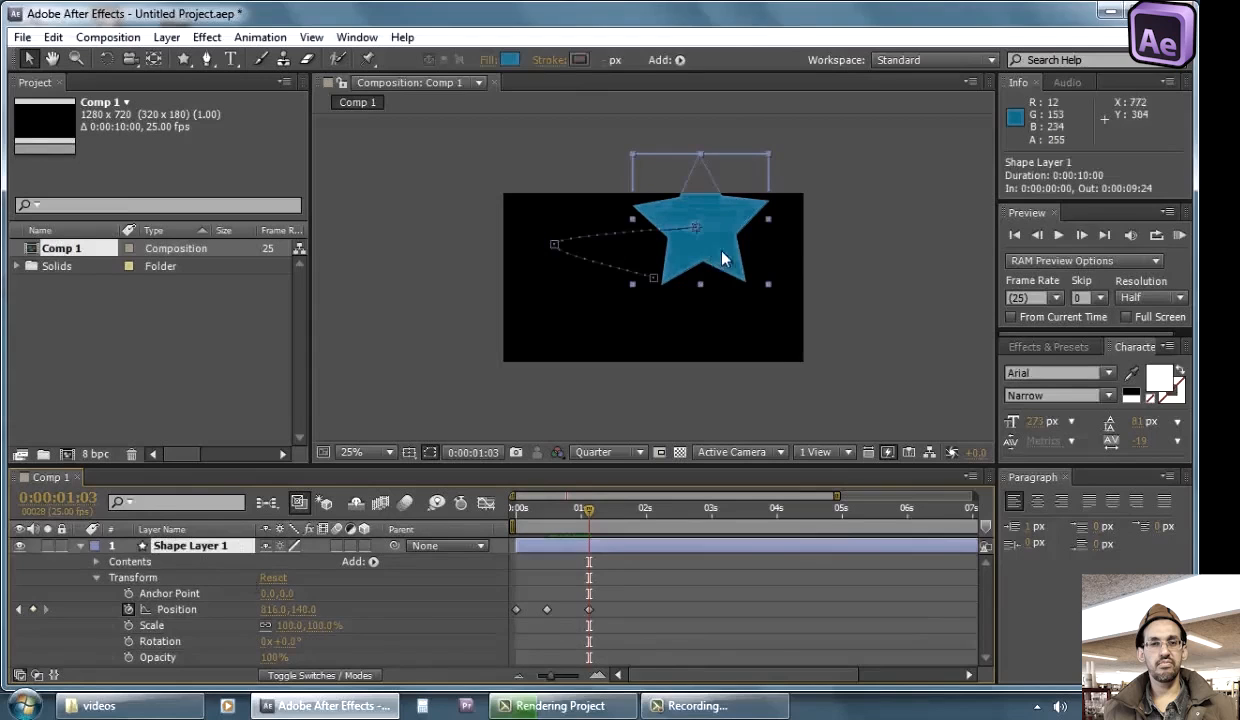
click(273, 609)
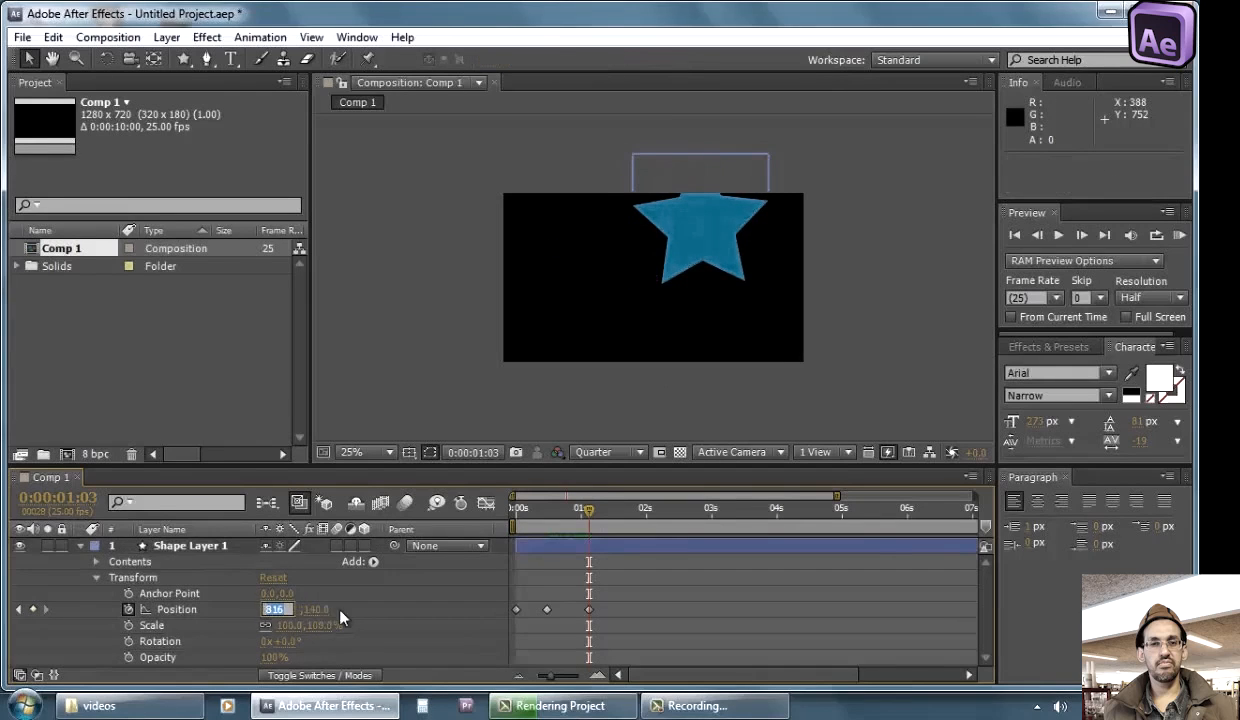
key(Tab)
key(shift+Tab)
Return to the Position keyframe at 0:00:00:12 and select all of the shape layer's Position keyframes
drag(585, 517, 547, 516)
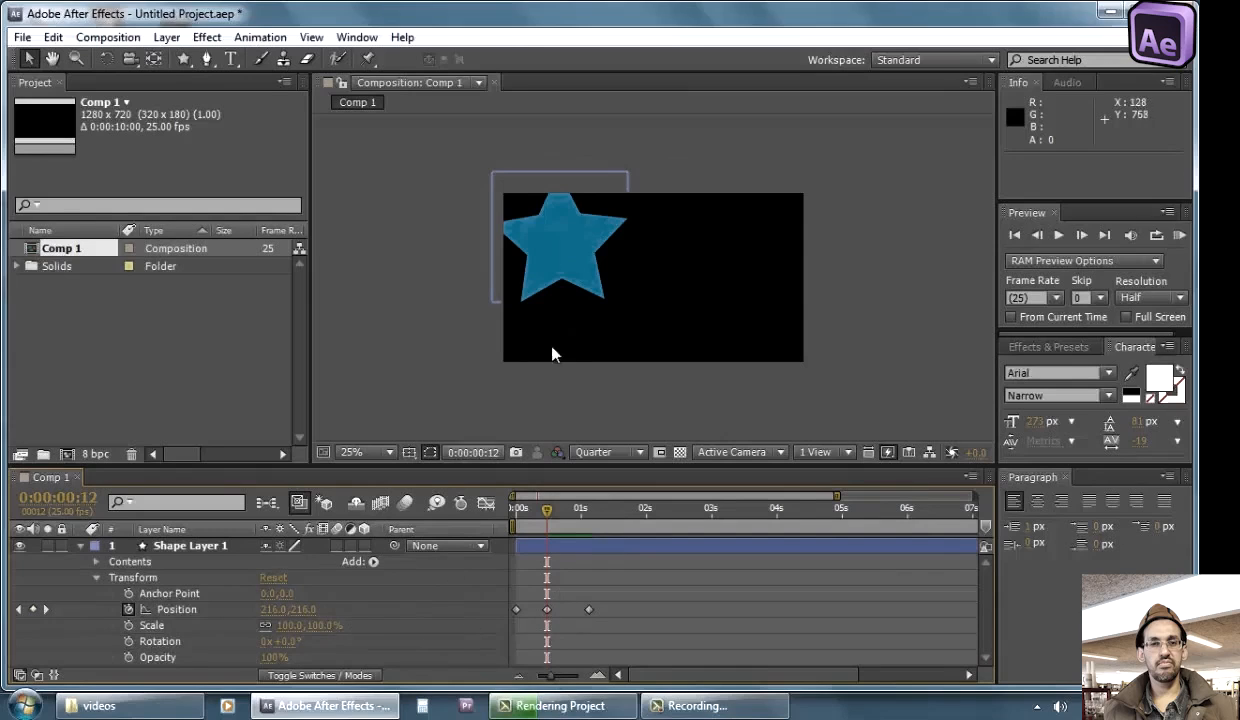
click(194, 542)
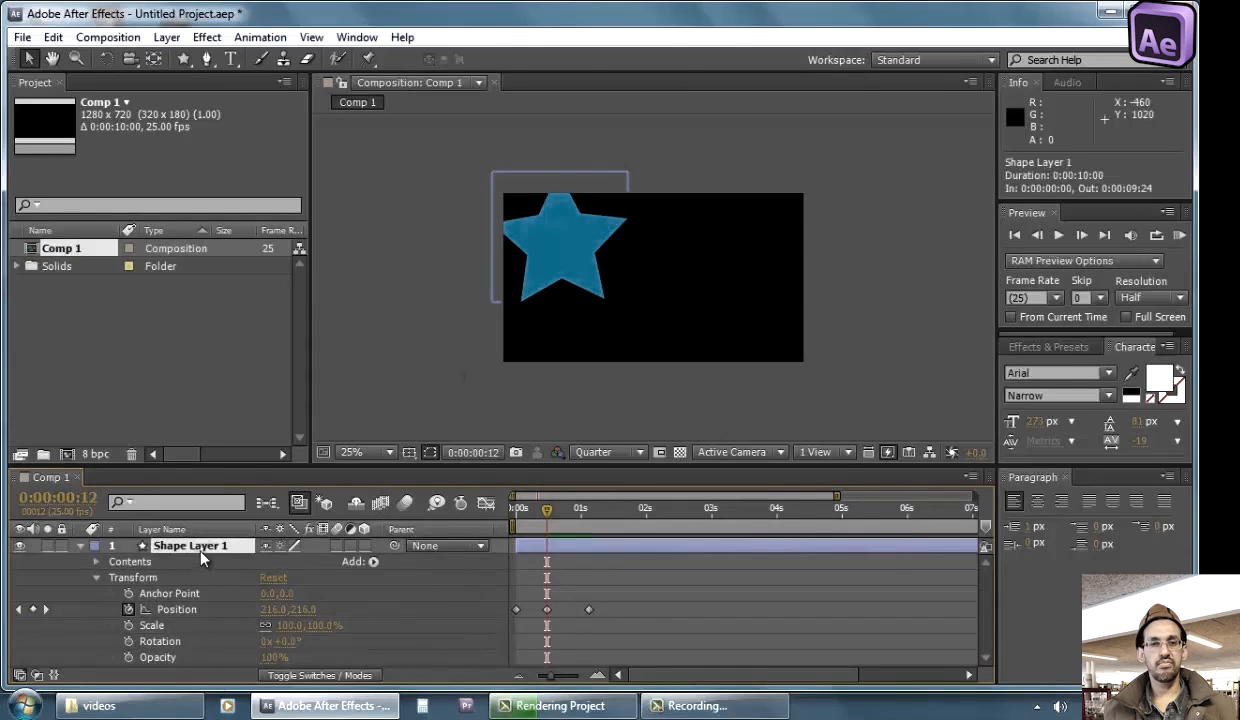
click(176, 610)
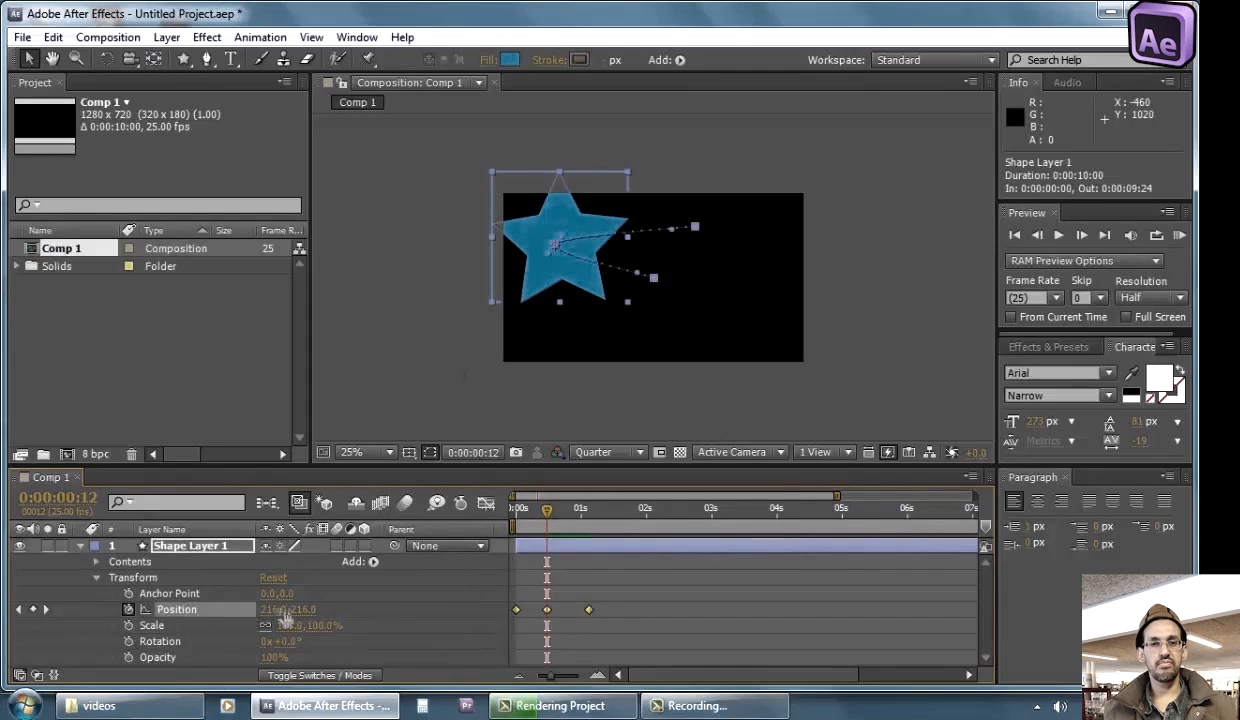
click(397, 599)
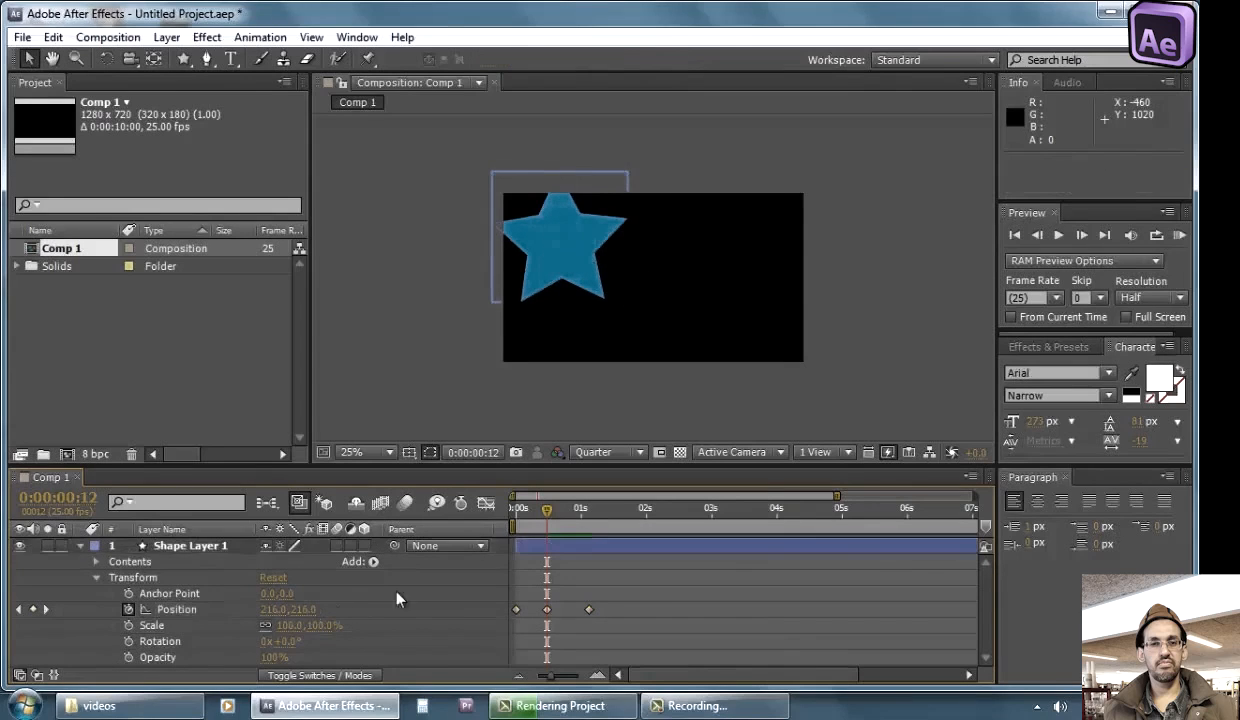
Keyframe the star's Position at 0:00:01:16 by moving it toward the composition's lower right, to 1064, 444
drag(535, 525, 612, 528)
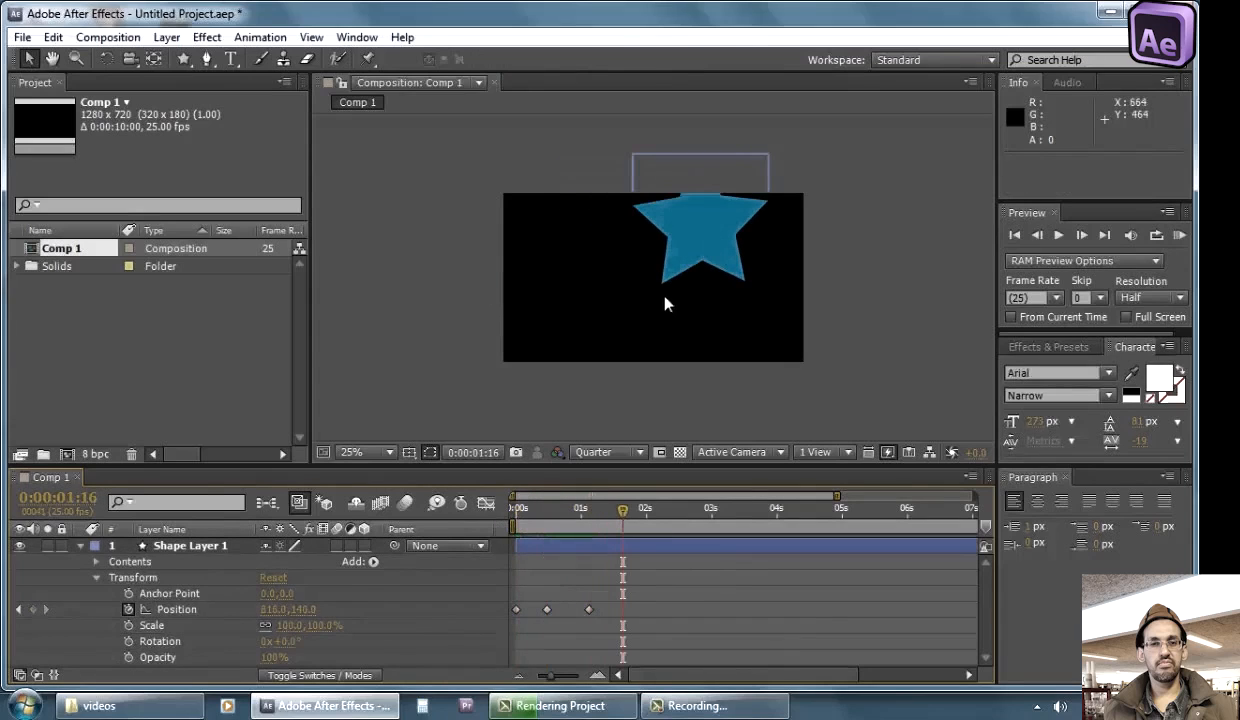
click(172, 542)
drag(698, 268, 791, 357)
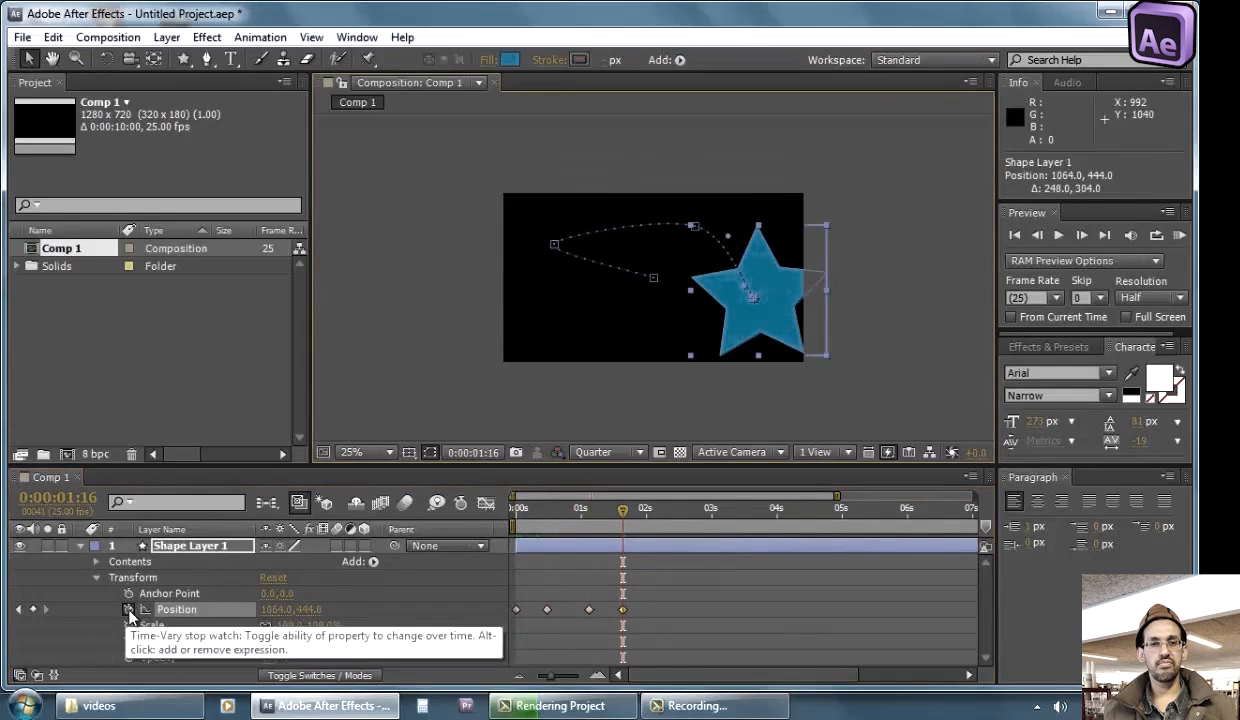
Add three more Position keyframes between about 0:00:02:08 and 0:00:03:20, moving the star across the bottom and up toward the upper left
click(663, 512)
click(668, 524)
drag(709, 338, 598, 243)
click(722, 512)
click(763, 509)
click(721, 565)
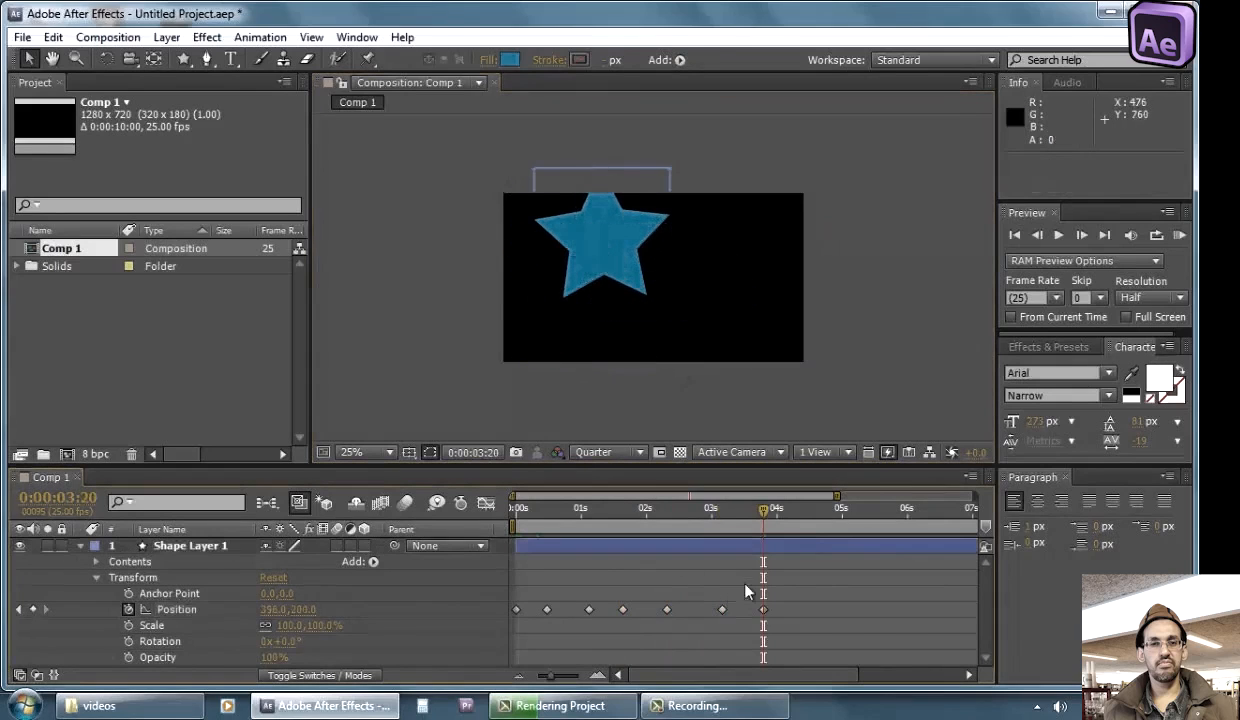
RAM preview the animation from the start, shorten the work area to just past the last Position keyframe, and preview it again
drag(756, 516, 410, 520)
click(1170, 238)
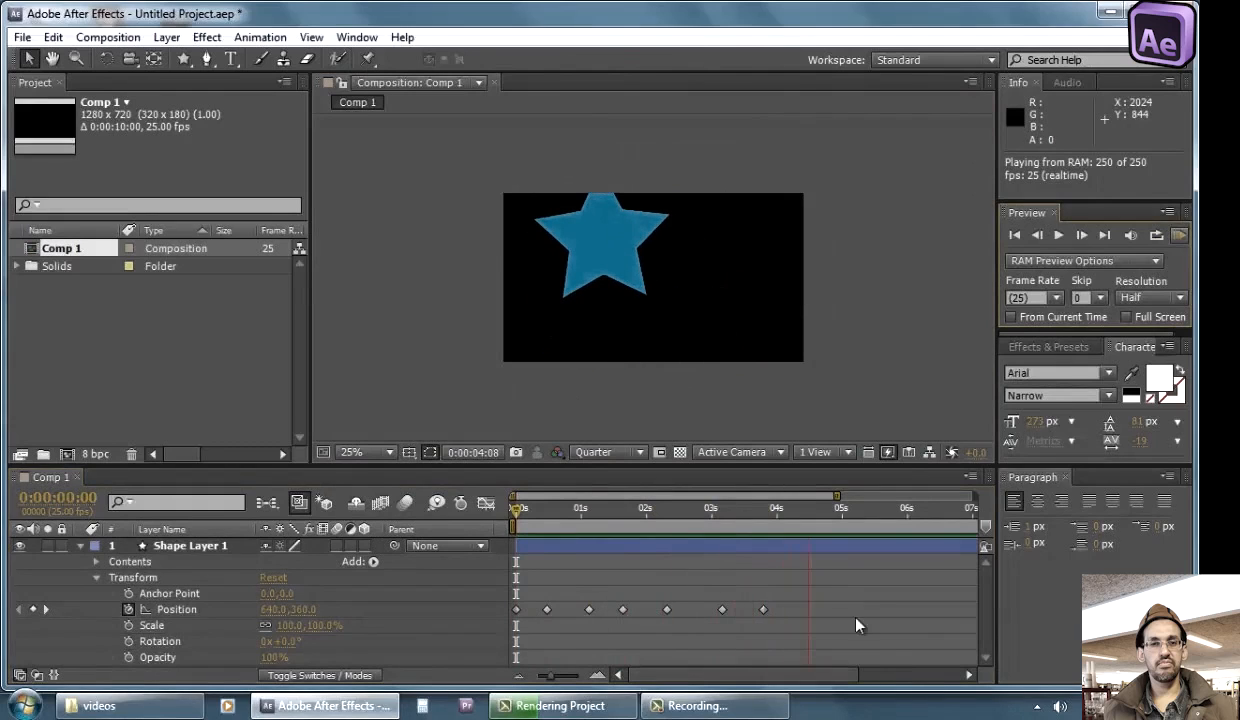
drag(553, 675, 535, 676)
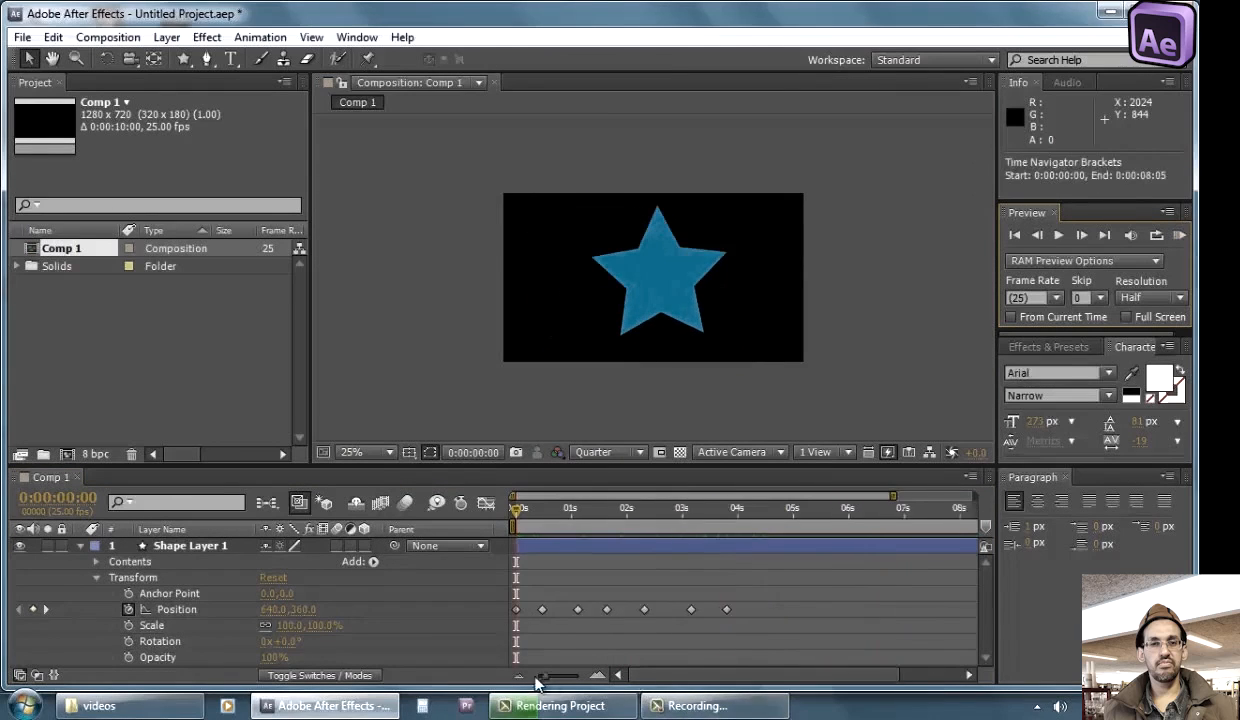
drag(972, 530, 703, 527)
click(1179, 237)
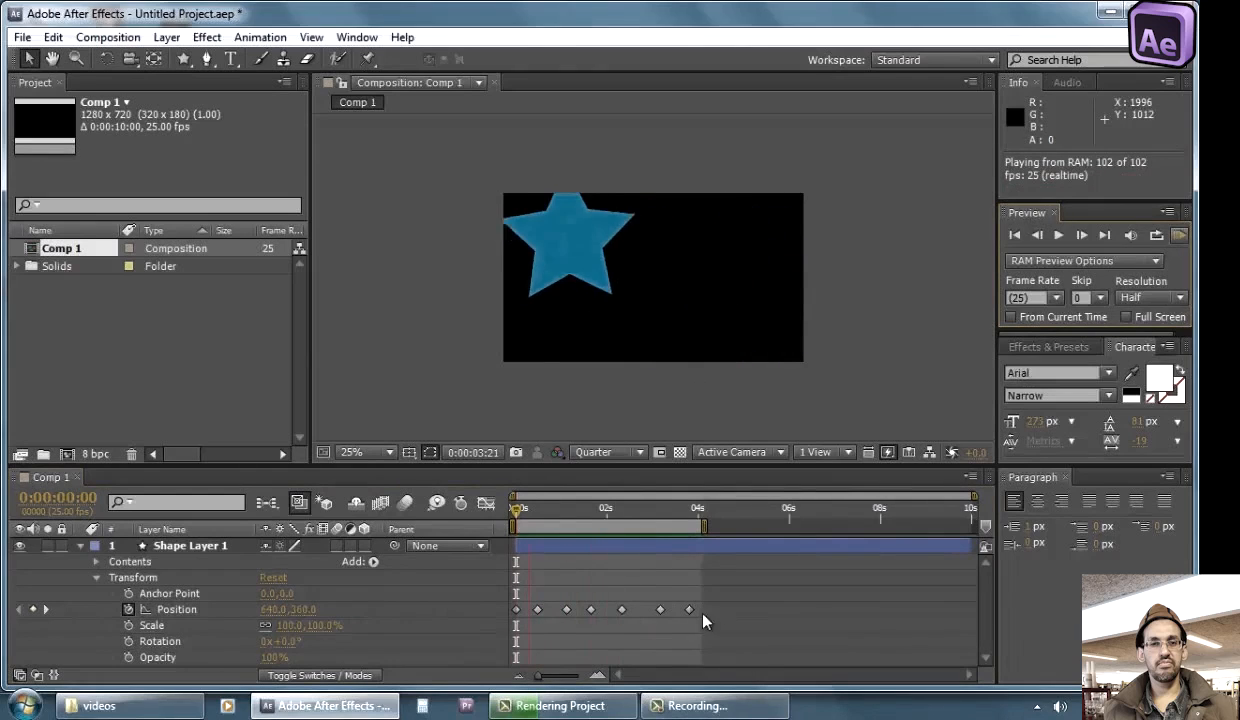
Move the Position keyframes closer together, placing the last one at 0:00:01:23, and RAM preview the faster motion
drag(733, 592, 532, 611)
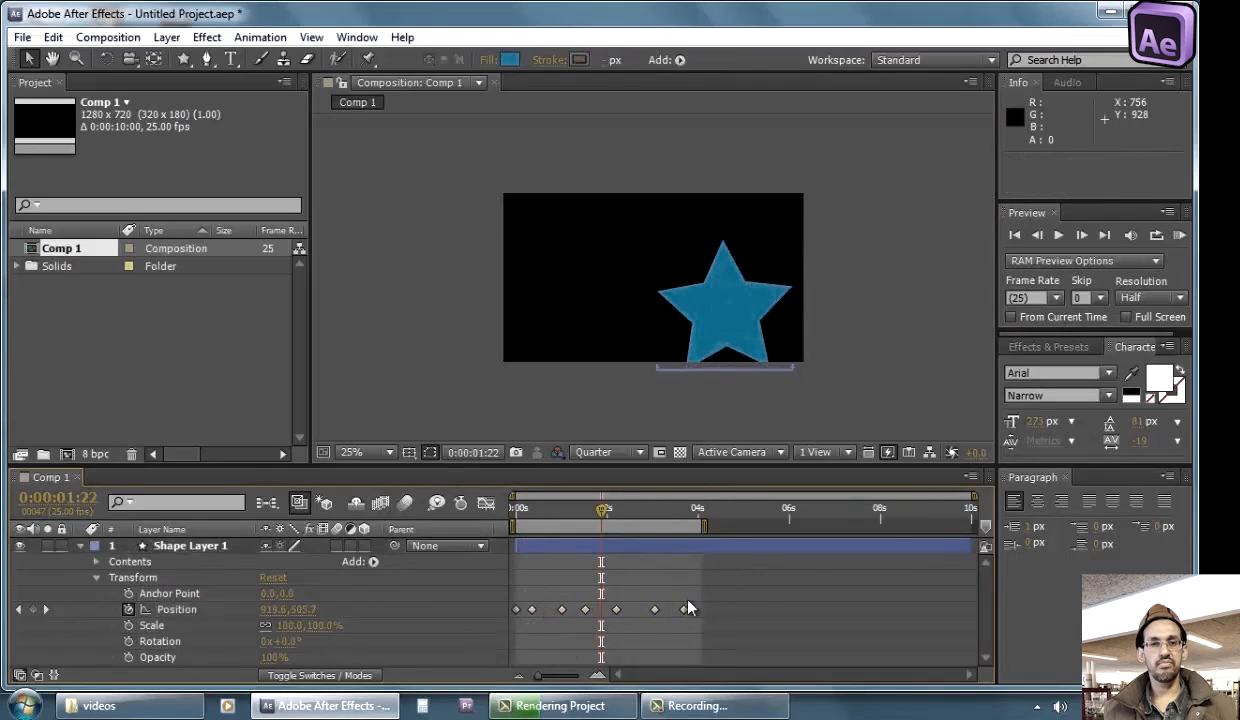
drag(692, 598, 560, 612)
click(785, 578)
drag(700, 576, 630, 624)
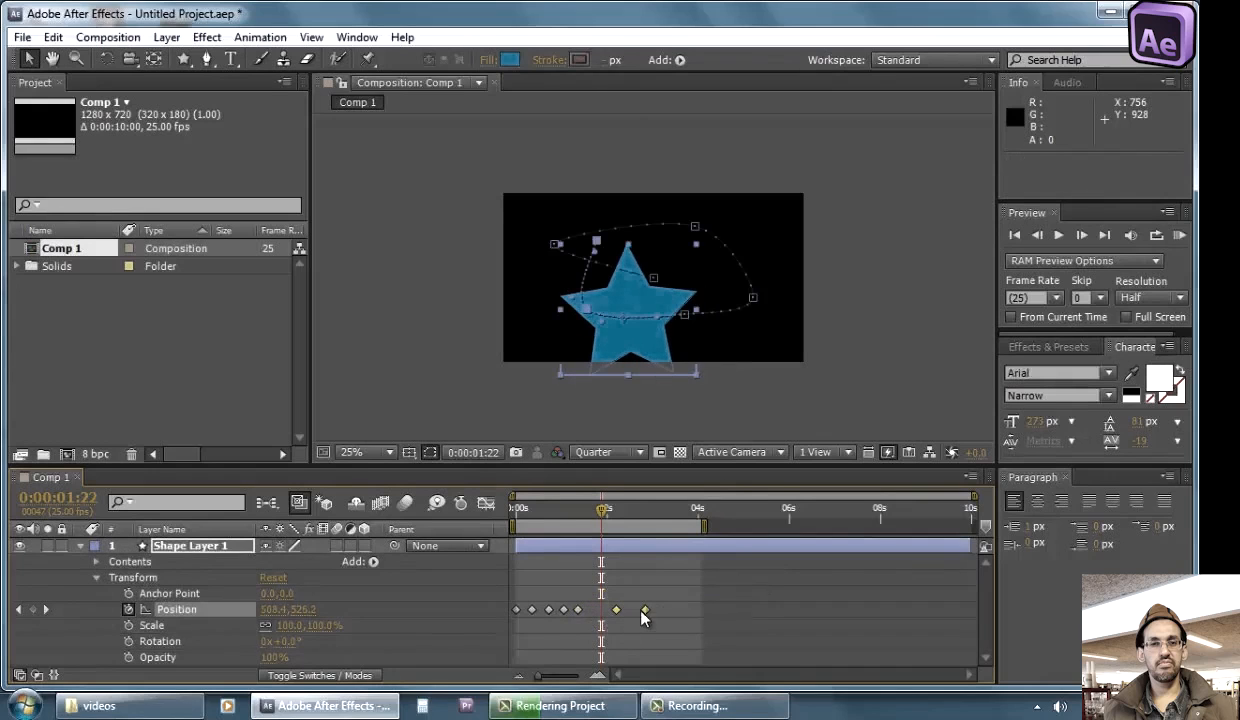
click(643, 618)
drag(650, 578, 620, 615)
click(703, 577)
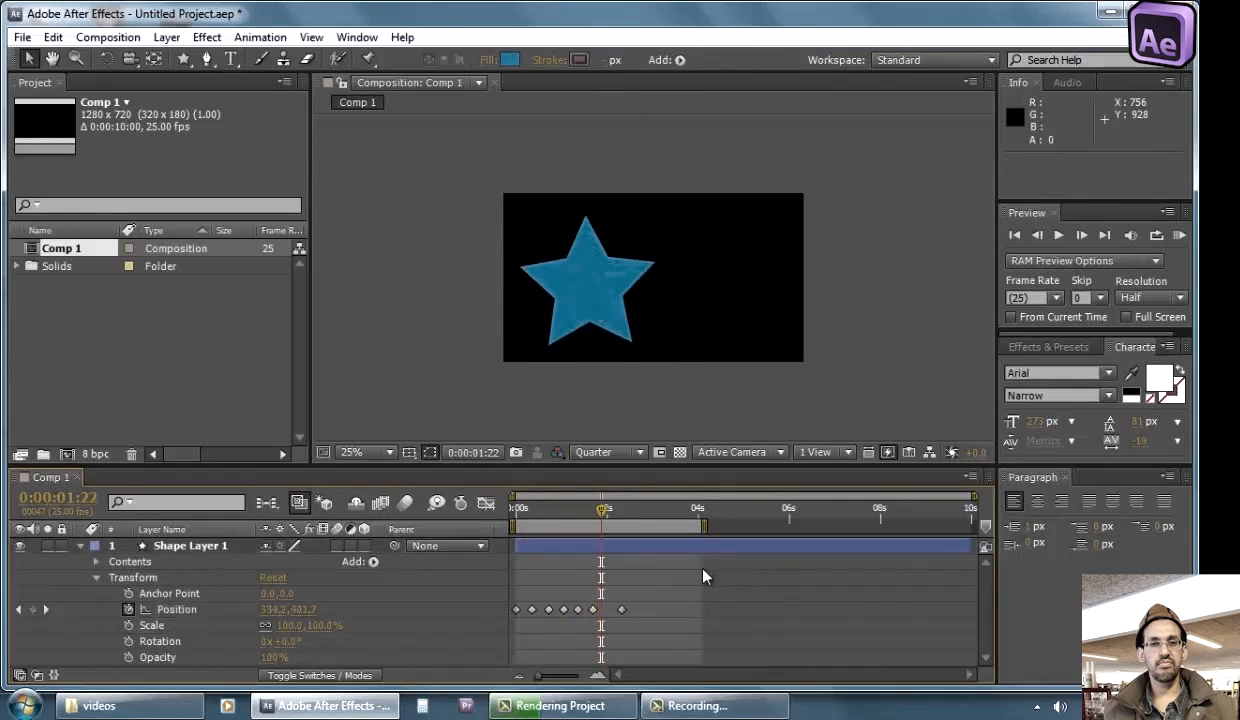
drag(703, 577, 615, 622)
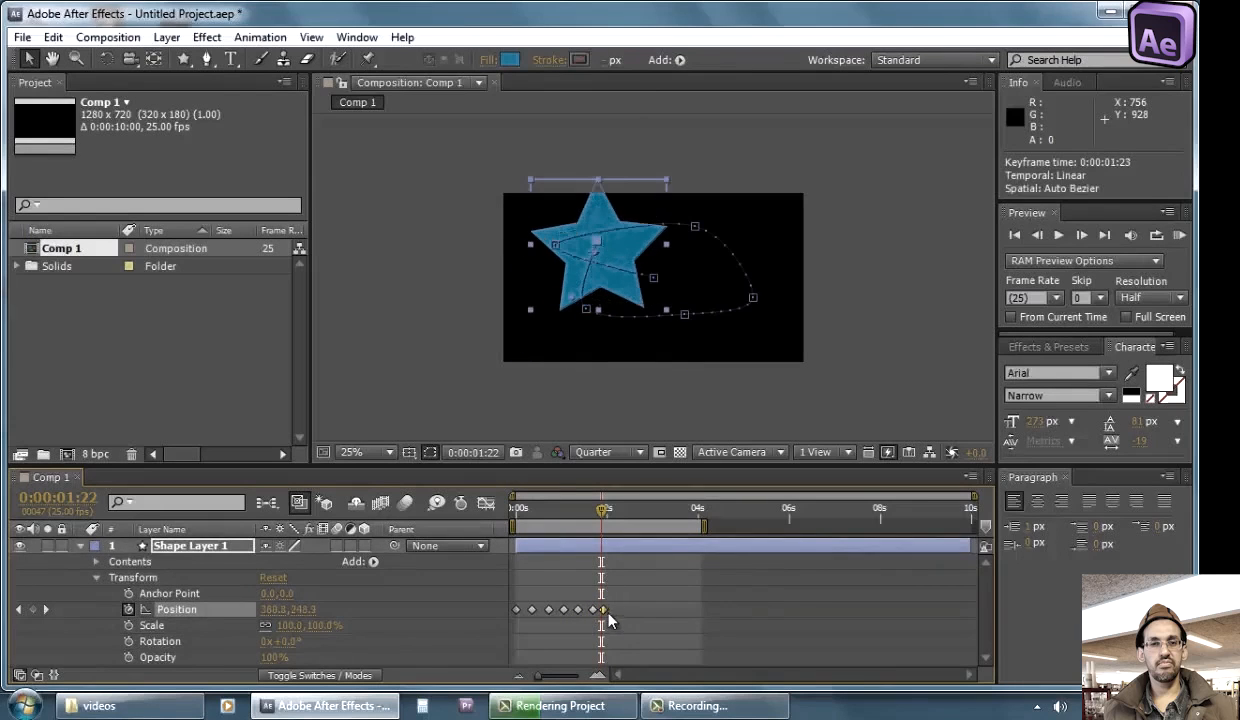
click(612, 620)
click(1180, 235)
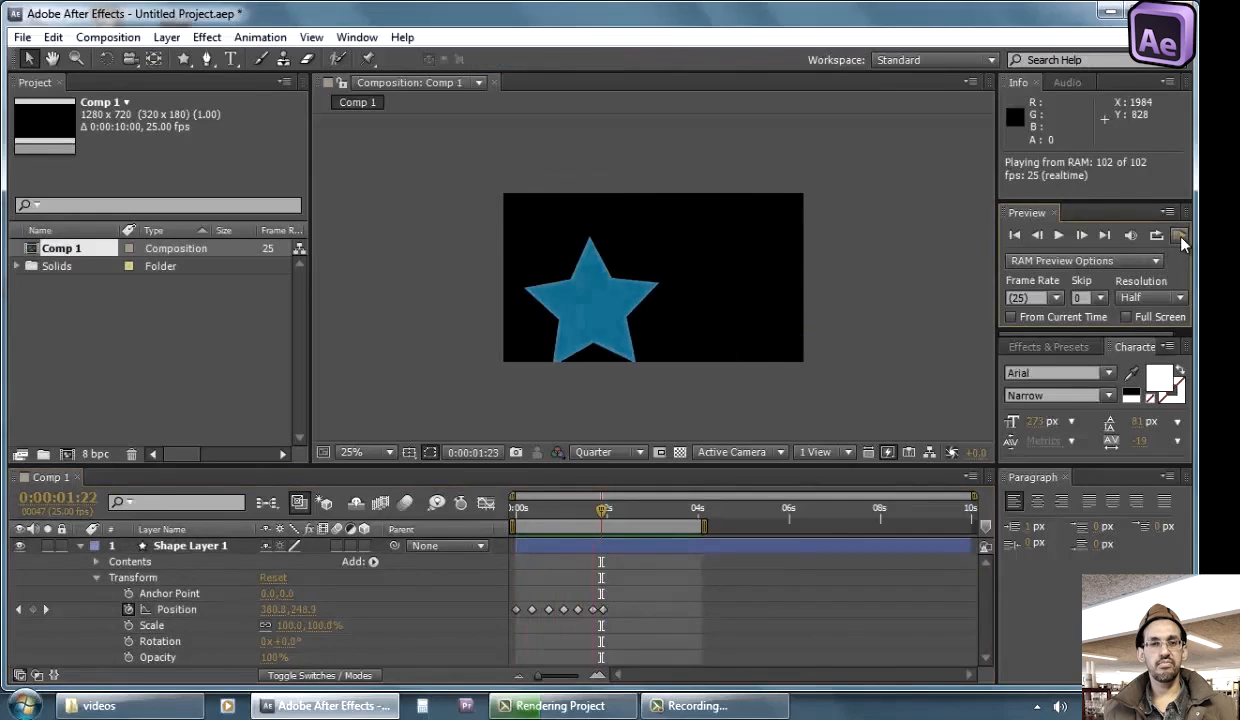
key(space)
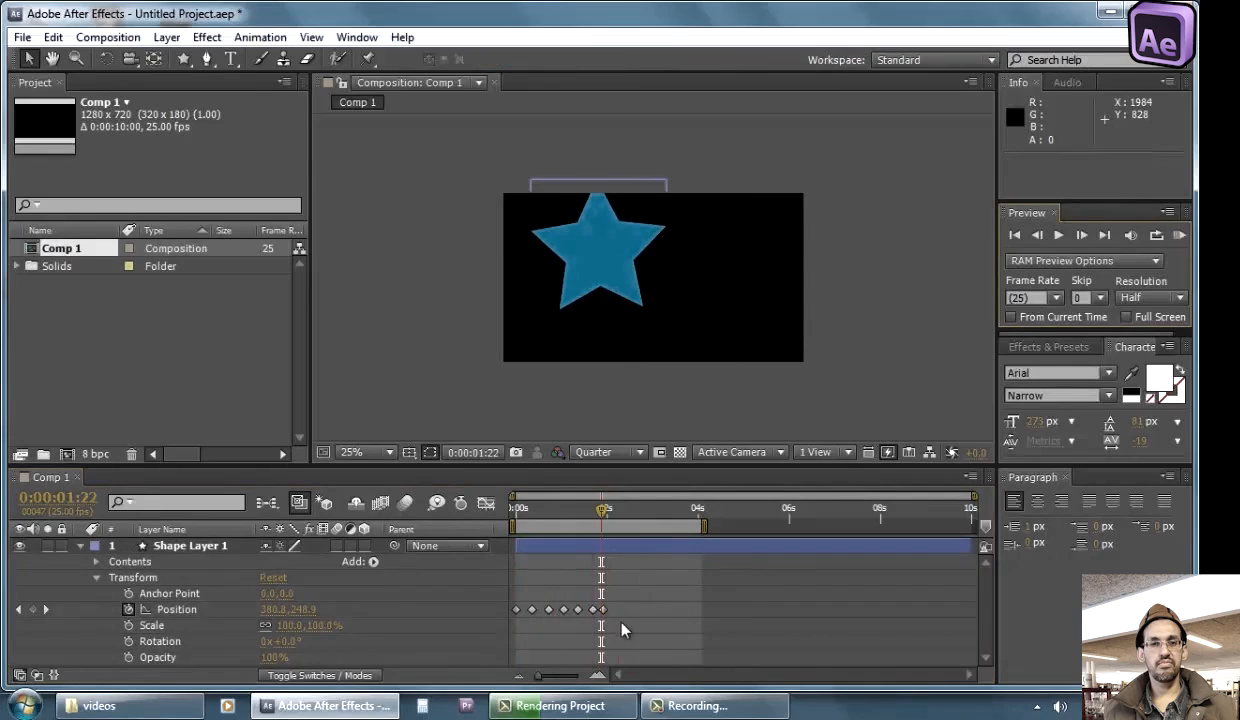
Spread the Position keyframes farther apart in the timeline, placing the last one just past 6 seconds
drag(602, 609, 687, 609)
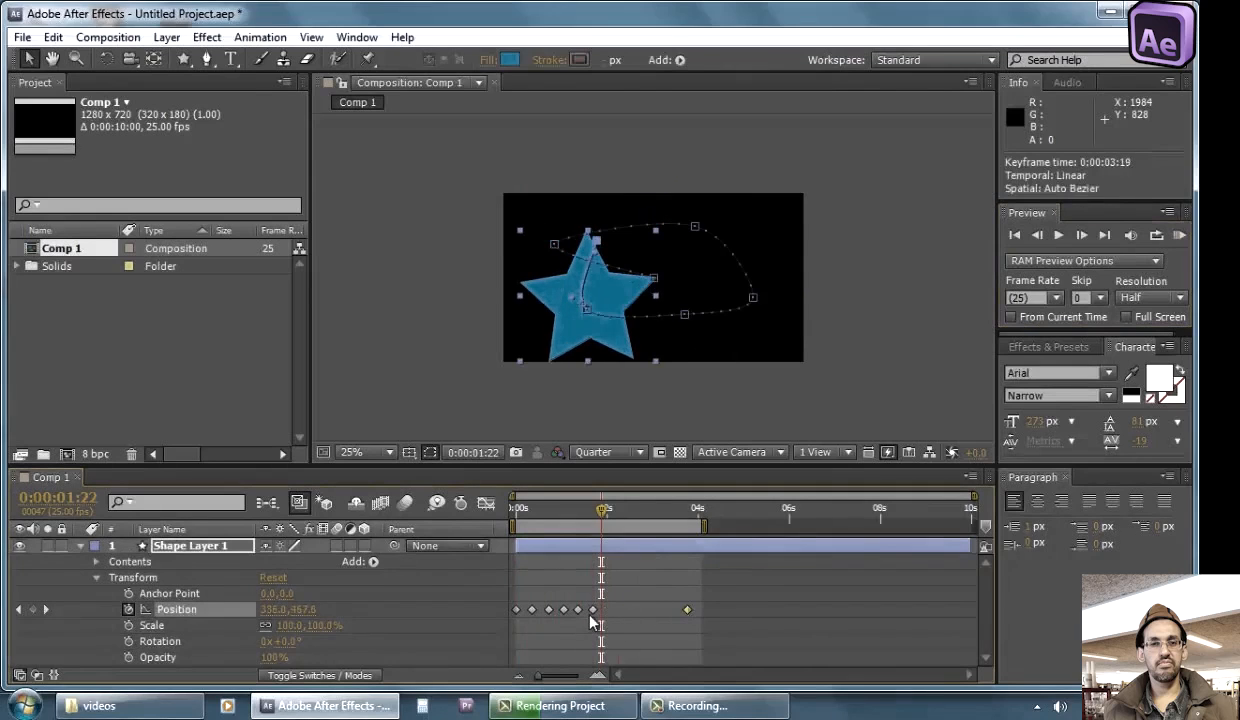
drag(593, 609, 647, 609)
drag(722, 560, 612, 614)
mouse_move(687, 609)
mouse_down()
mouse_move(797, 612)
mouse_move(707, 610)
mouse_up()
click(783, 618)
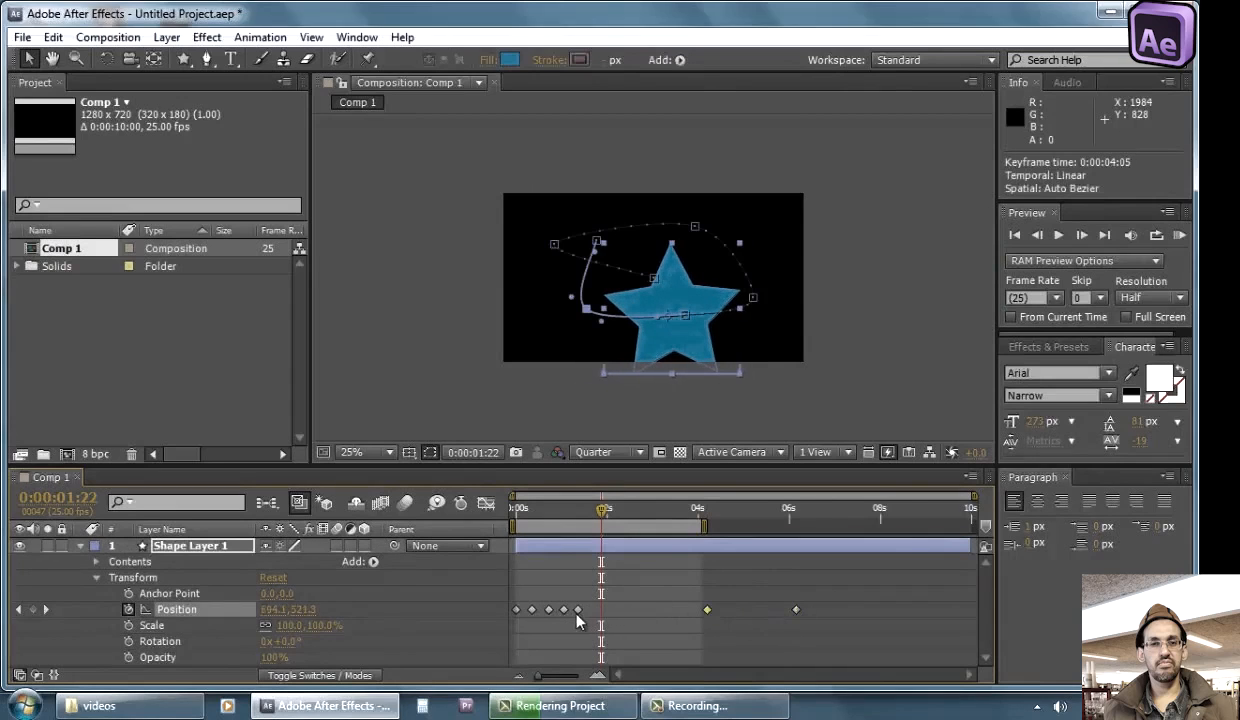
drag(578, 609, 656, 609)
mouse_move(563, 610)
mouse_down()
mouse_move(599, 610)
mouse_move(545, 610)
mouse_move(576, 610)
mouse_up()
click(587, 618)
click(584, 626)
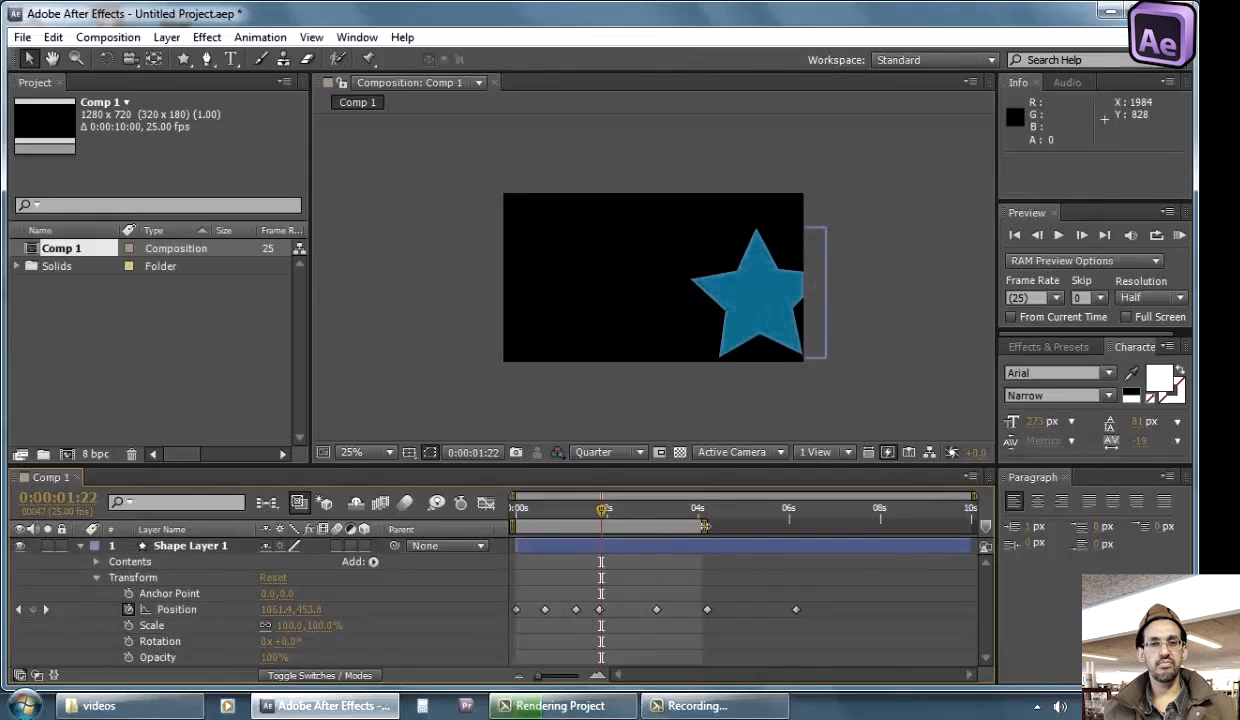
Extend the work area to about 7 seconds, RAM preview the slower motion, and return to the first frame
drag(704, 526, 840, 526)
click(1180, 235)
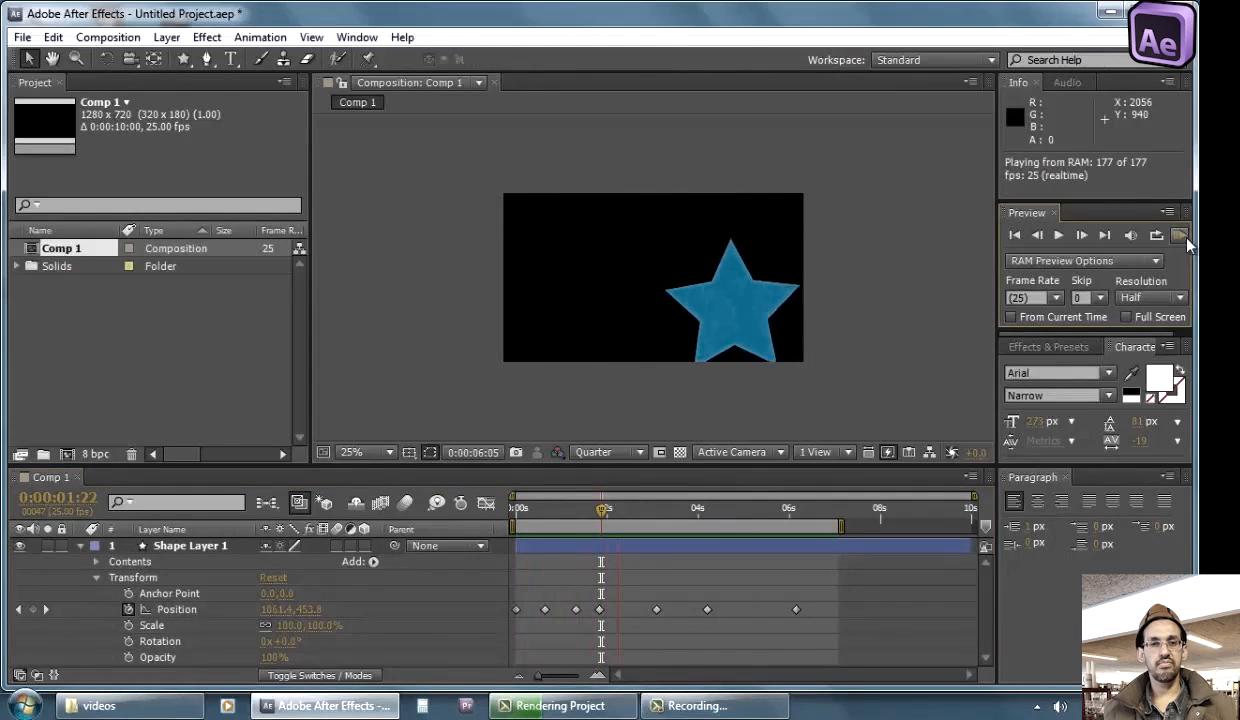
key(space)
key(Home)
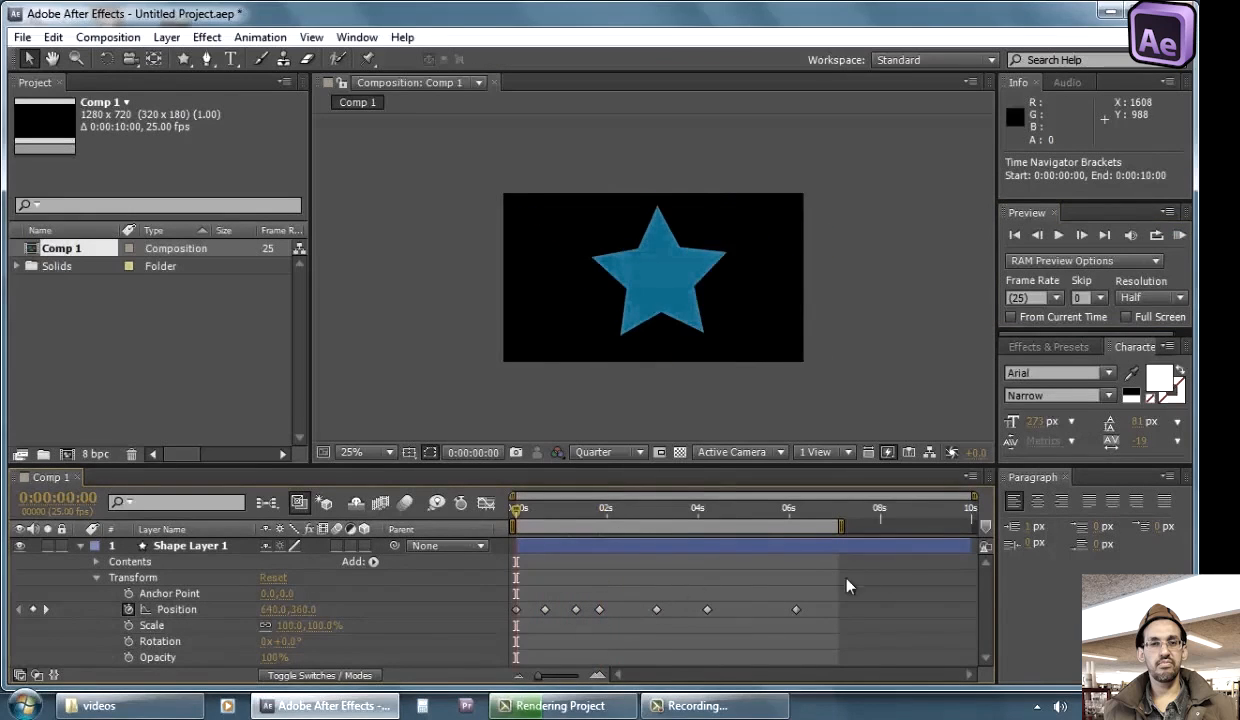
Select all Position keyframes and scale their spacing proportionally until the last one sits at about 1 second
drag(861, 573, 512, 641)
drag(828, 594, 490, 645)
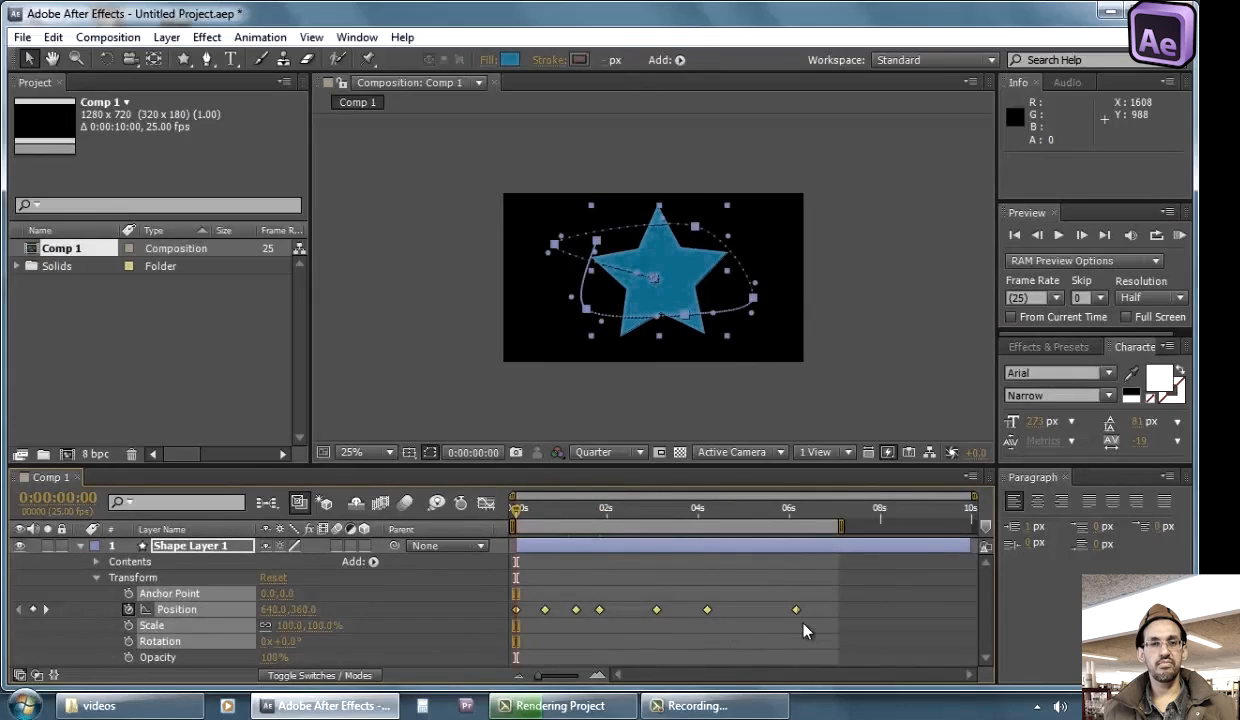
drag(797, 611, 585, 618)
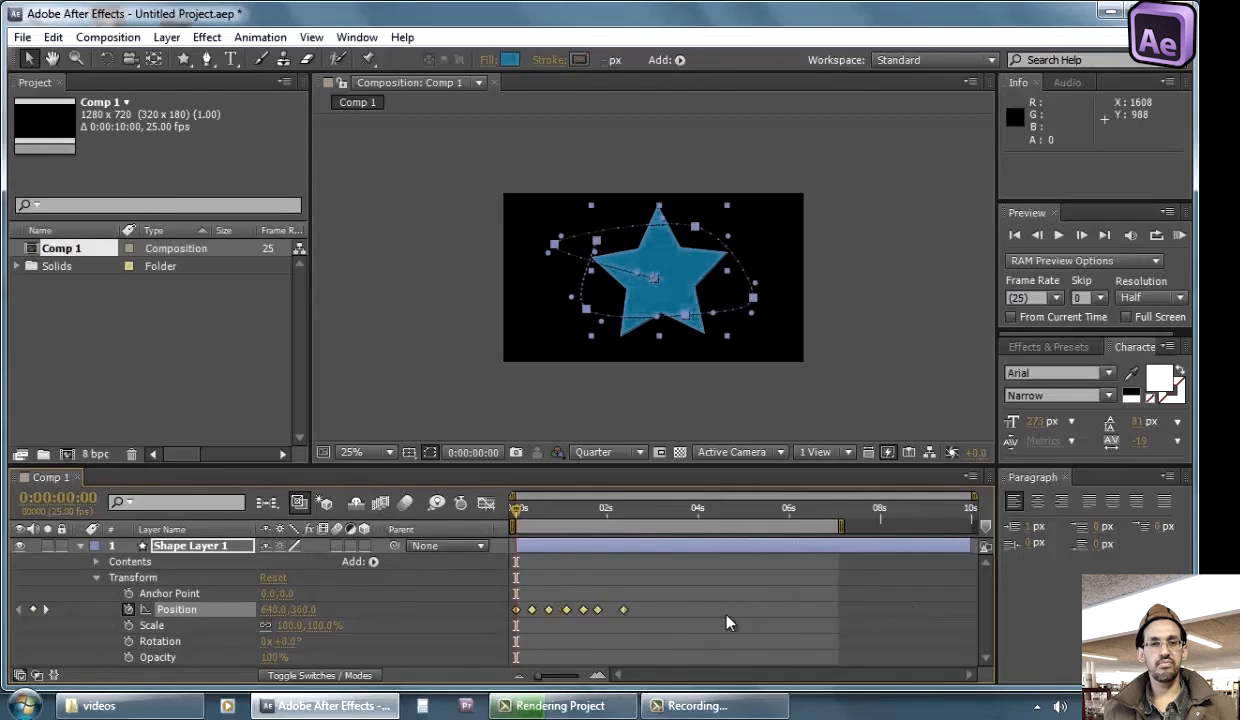
drag(727, 618, 917, 620)
mouse_move(765, 620)
mouse_down()
mouse_move(530, 620)
mouse_move(855, 620)
mouse_move(760, 620)
mouse_up()
drag(968, 622, 570, 612)
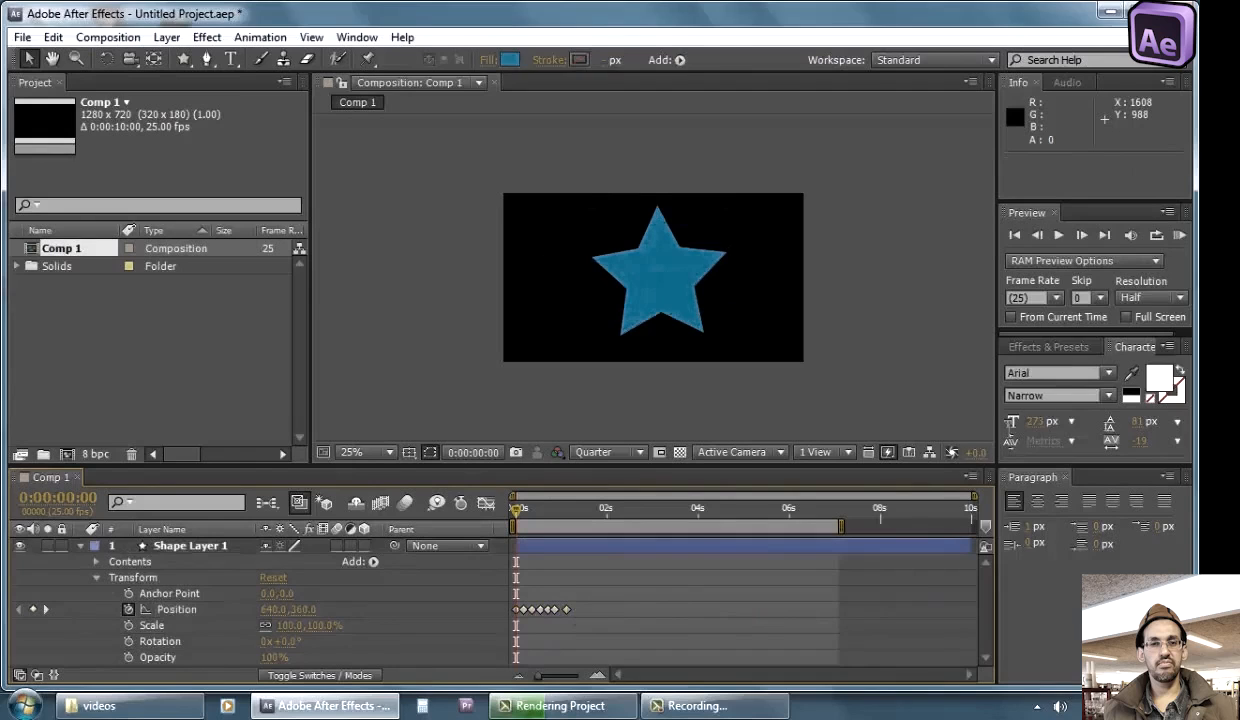
RAM preview the fast motion, stretch all Position keyframes proportionally until the last sits at about 7 seconds, and preview again
click(1179, 236)
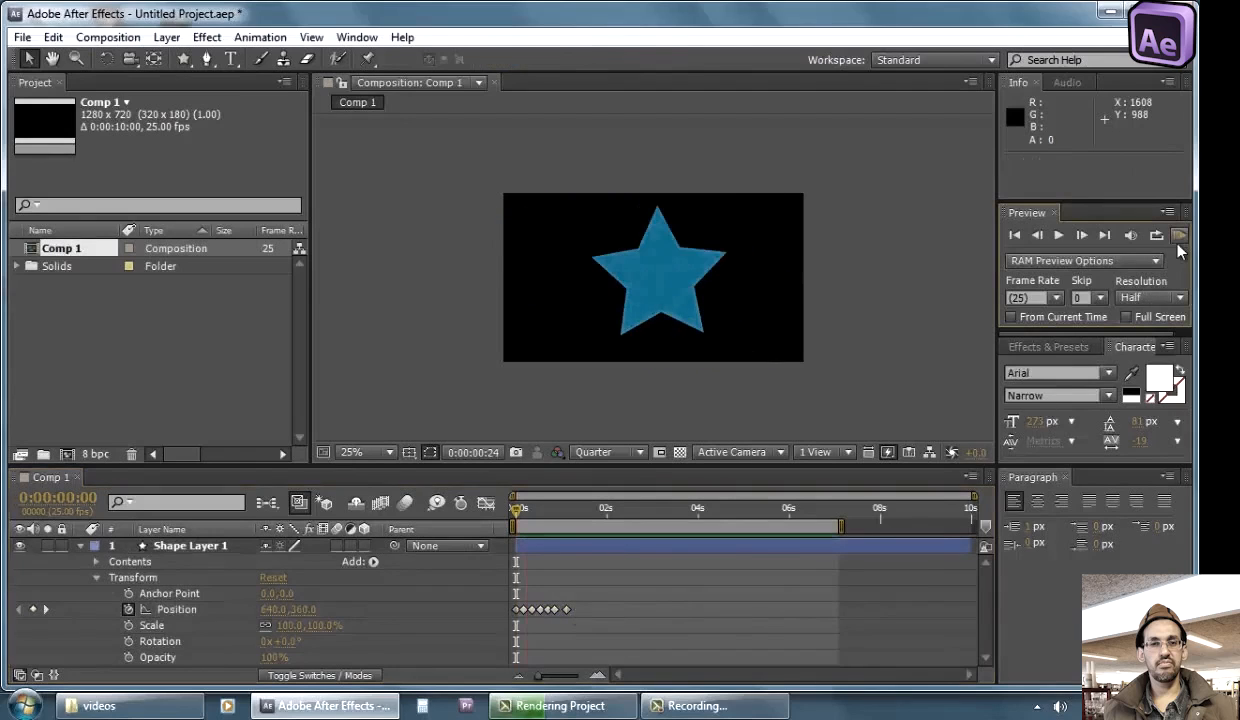
drag(700, 598, 498, 655)
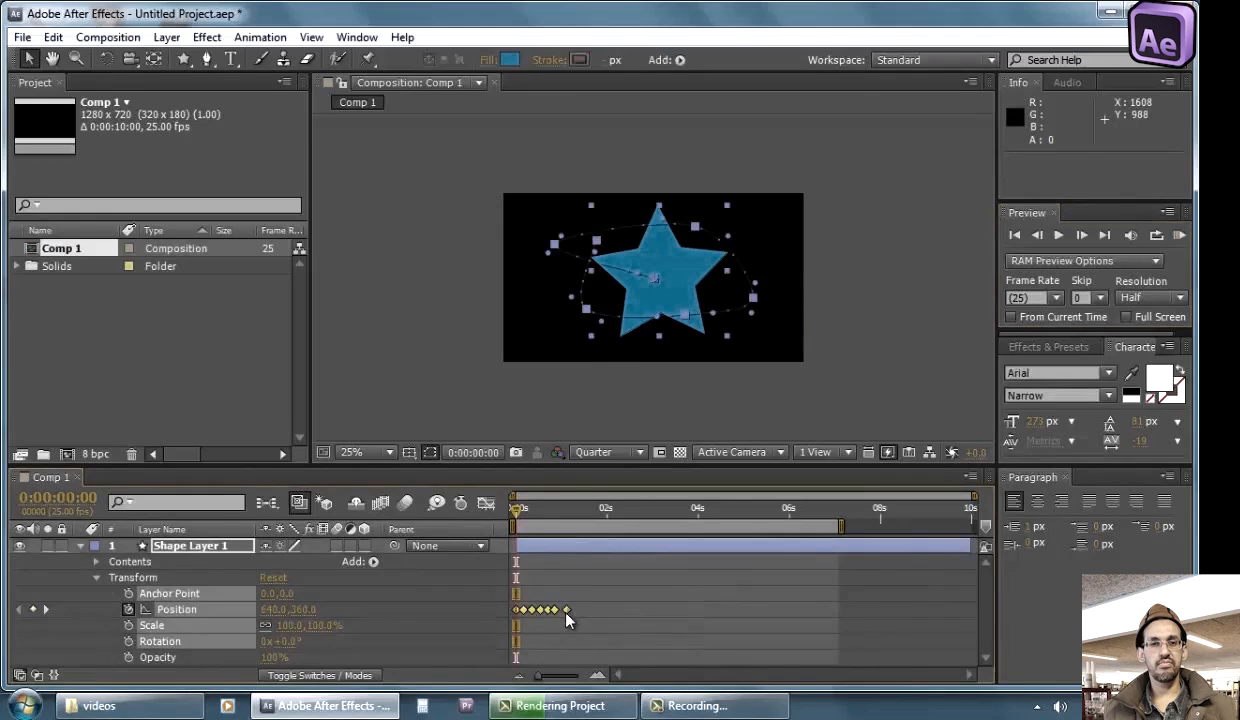
mouse_move(567, 620)
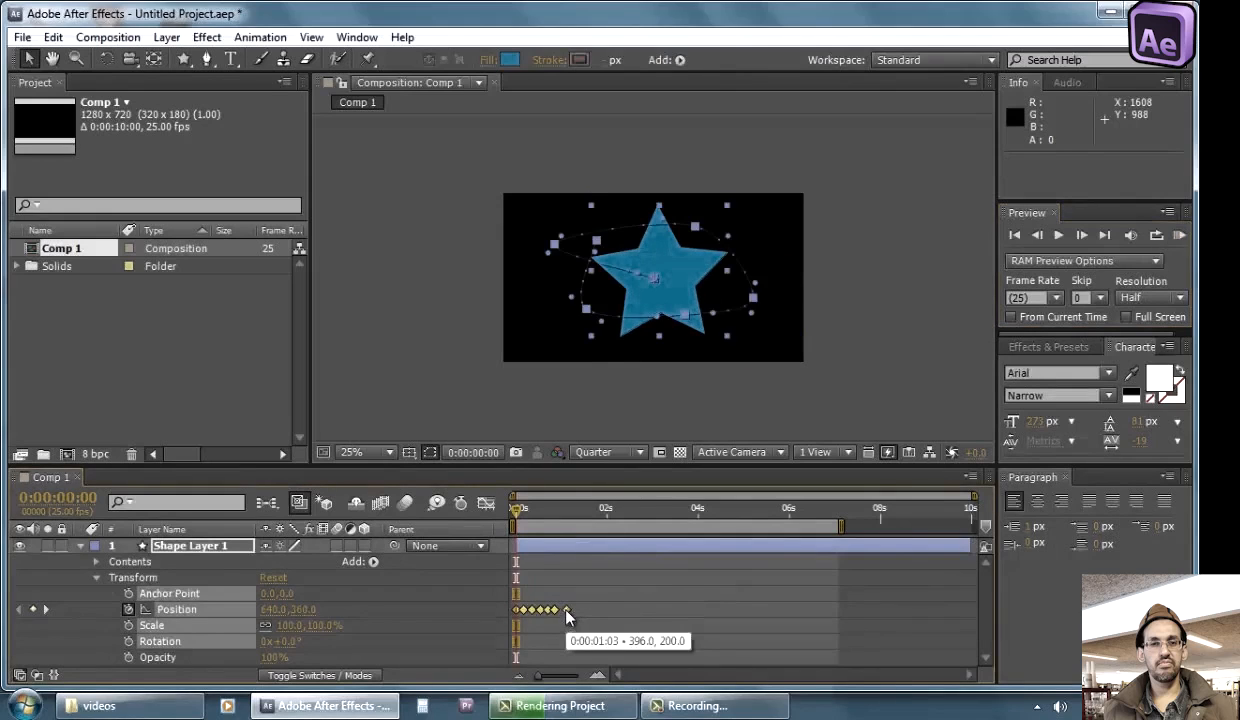
drag(565, 612, 840, 600)
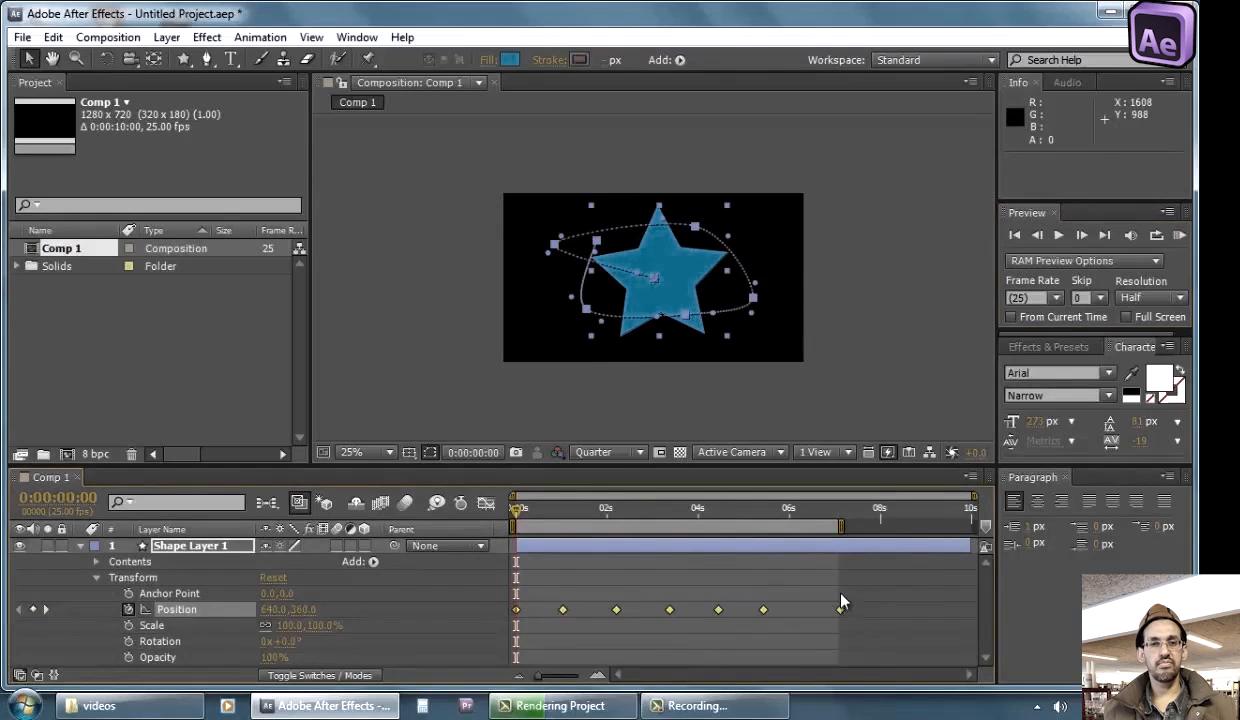
click(1179, 236)
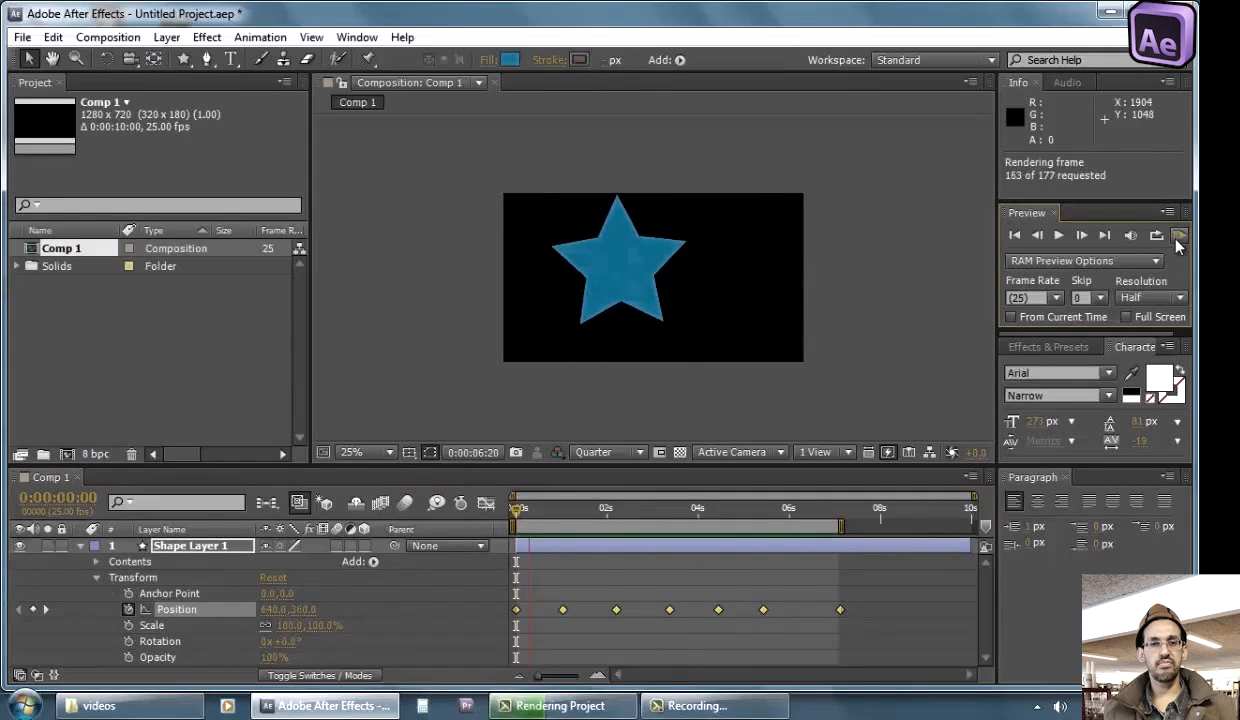
click(1178, 238)
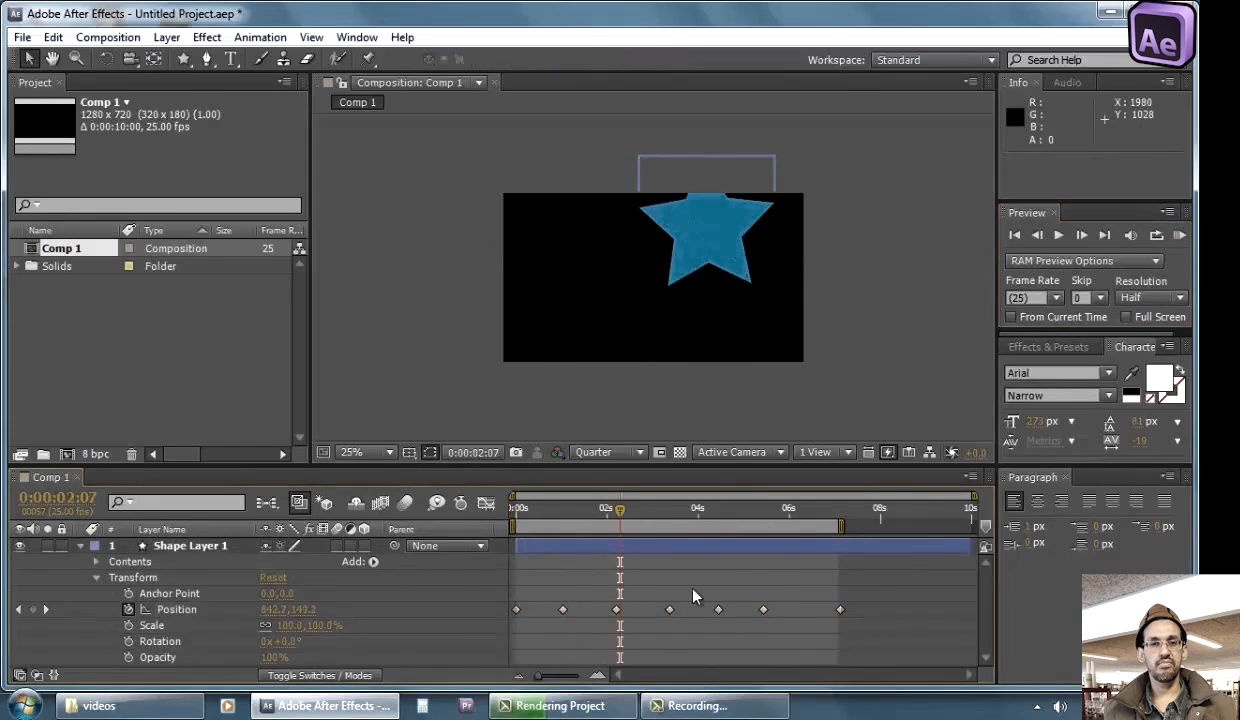
Compress the spacing of the last four Position keyframes proportionally so the last one sits just past 4 seconds, and RAM preview the motion
drag(829, 559, 638, 629)
drag(880, 578, 670, 633)
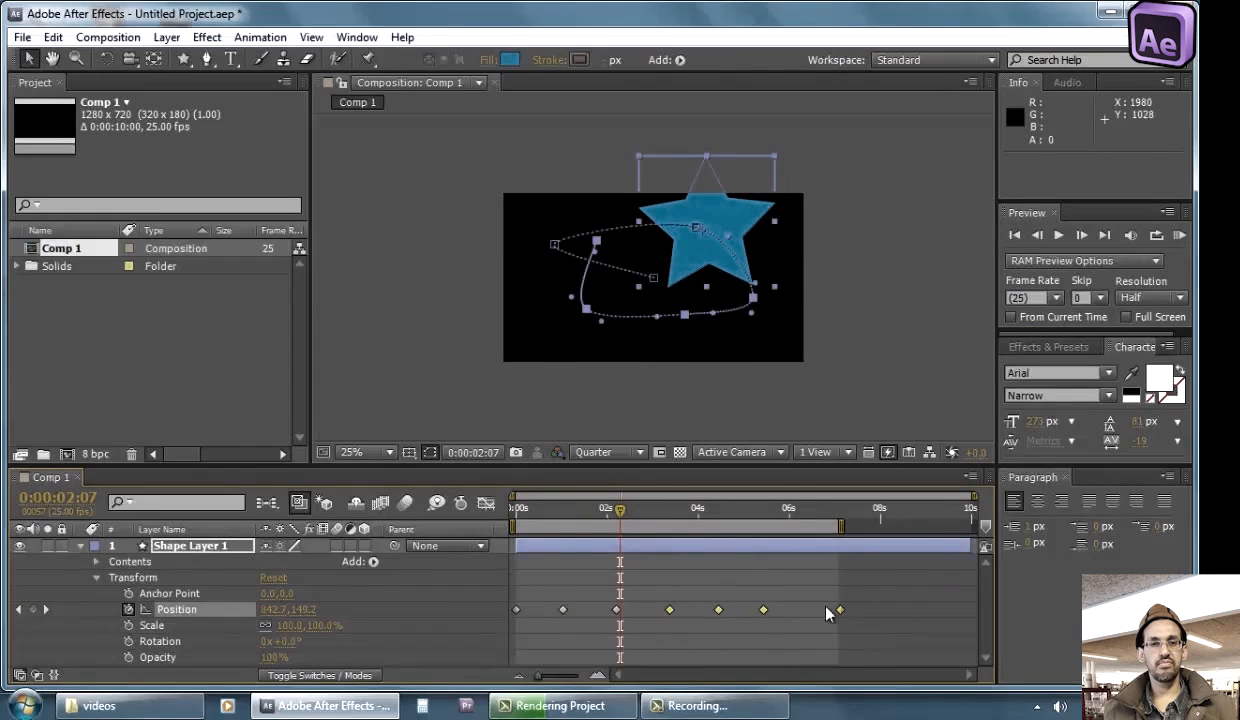
drag(841, 617, 743, 617)
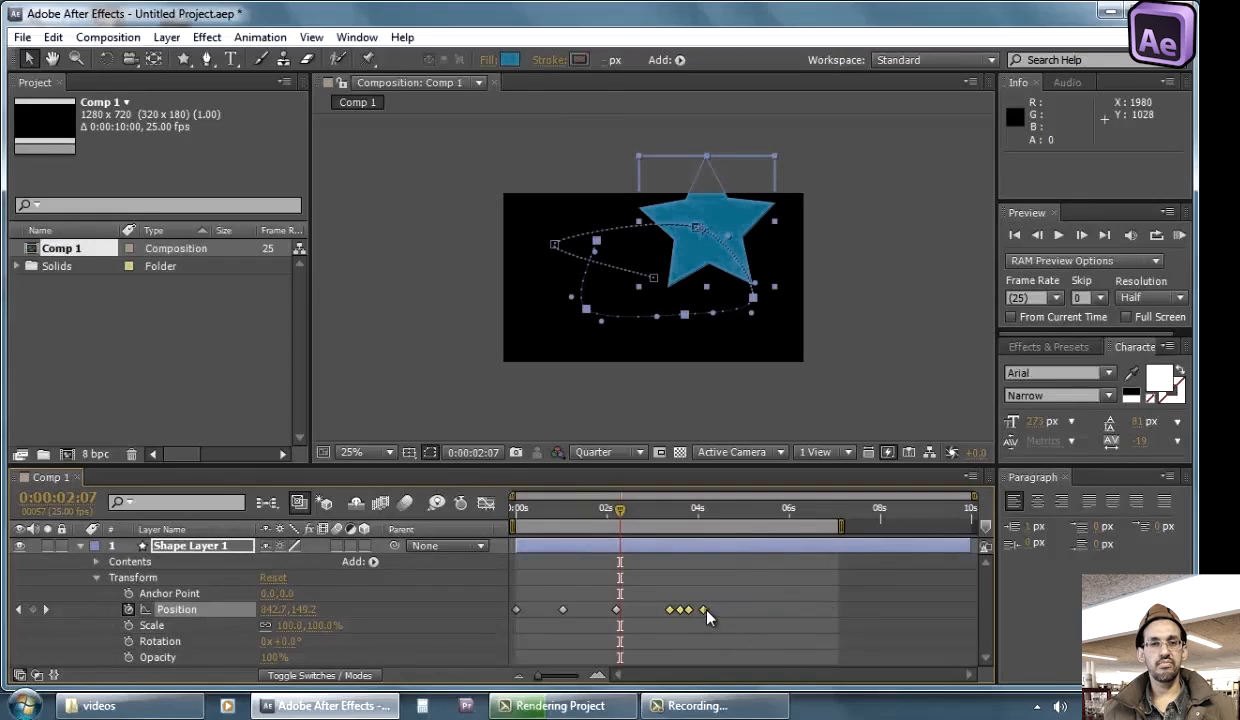
click(1179, 235)
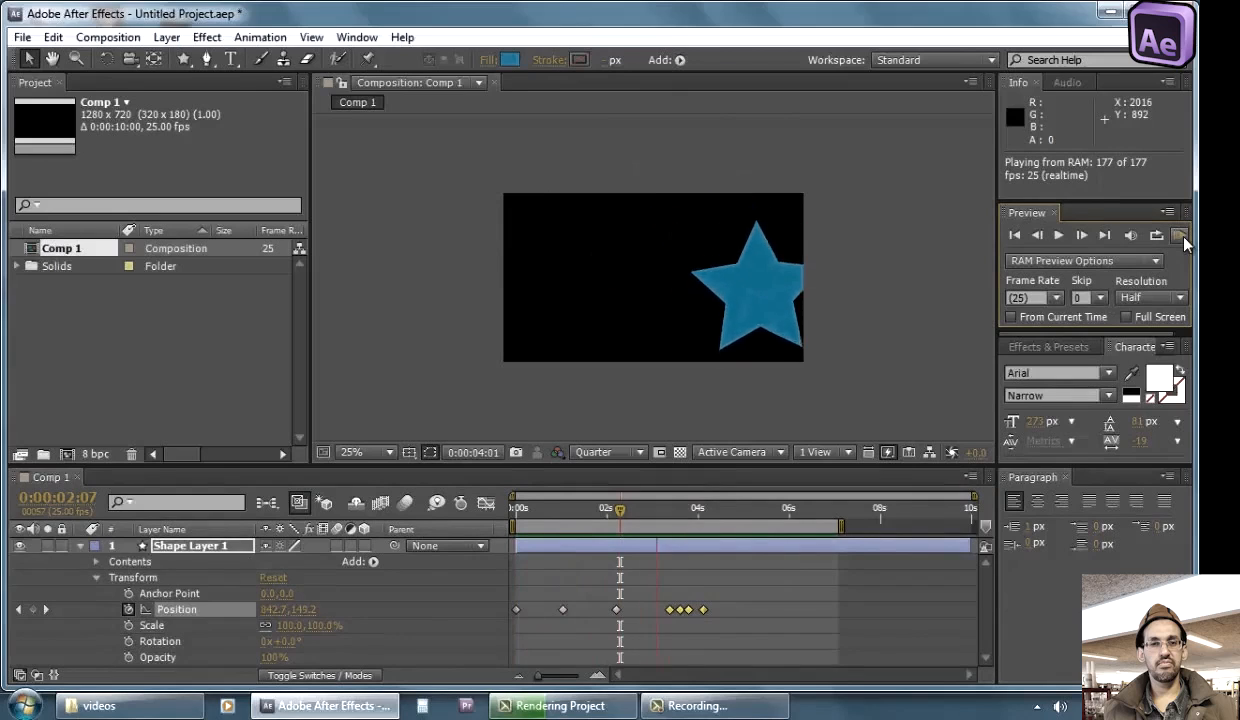
click(1181, 240)
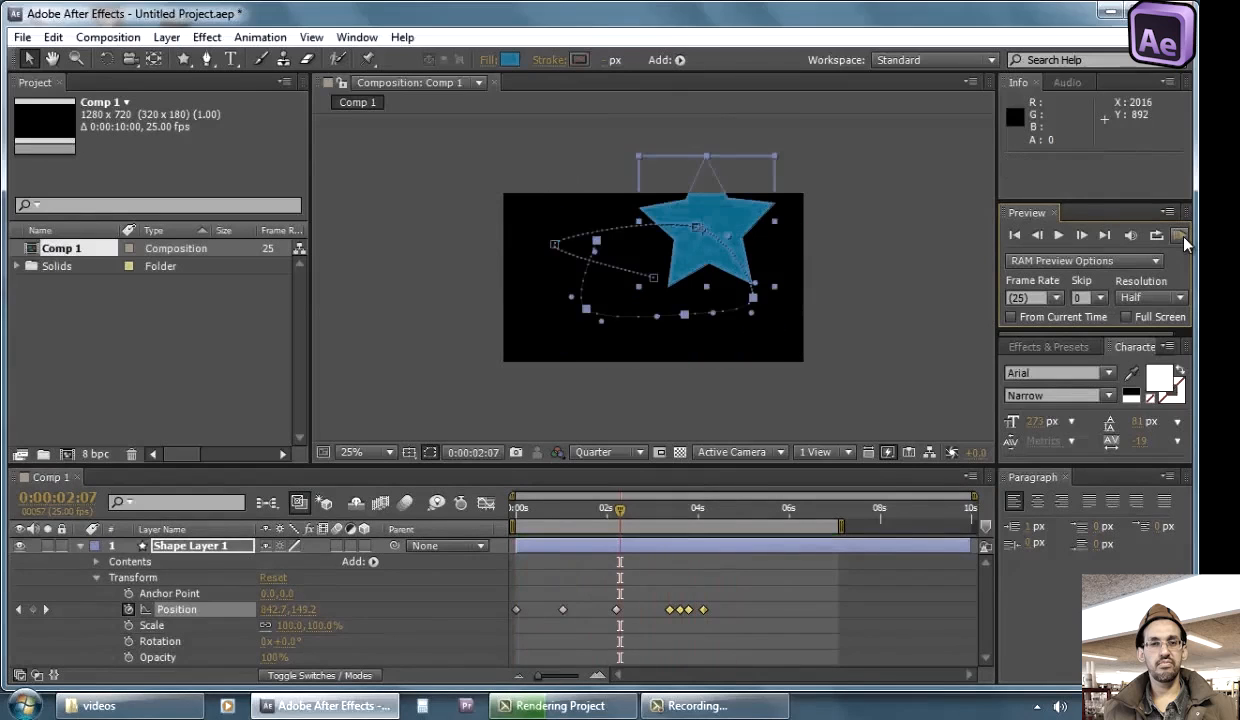
key(F2)
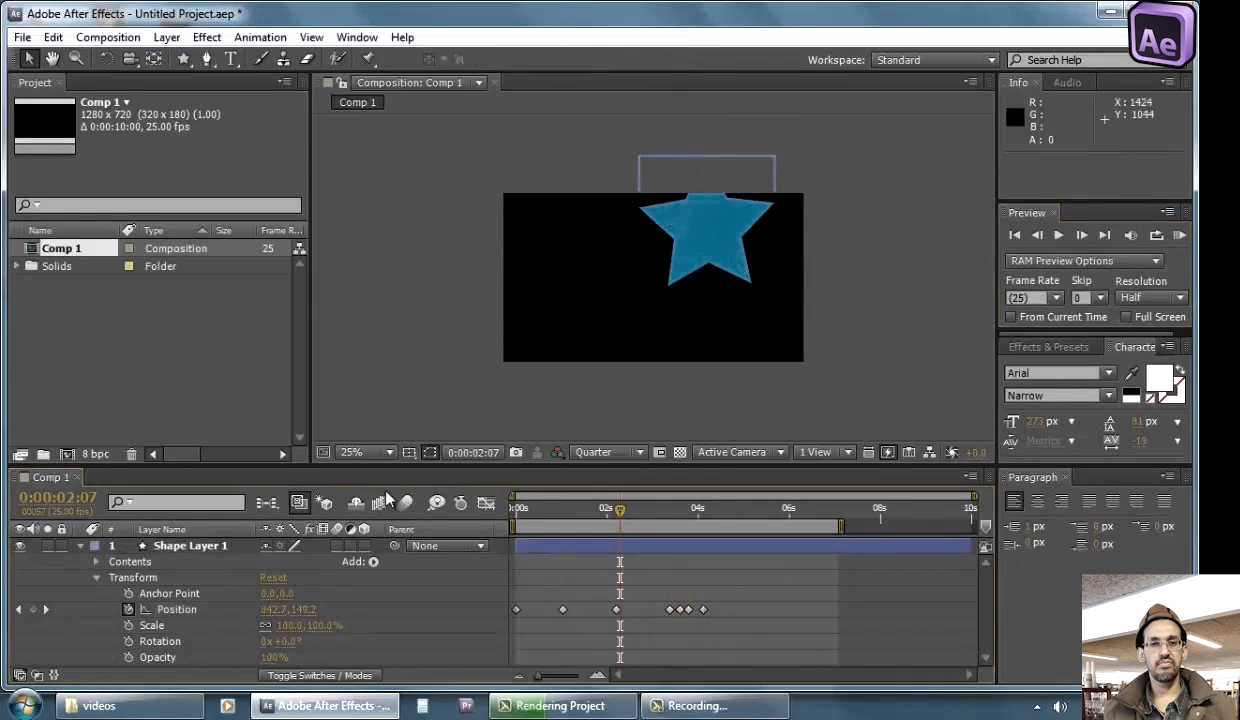
Start the Scale animation on the first frame, and add Scale keyframes at 0:00:00:14 and, with 80%, at 0:00:01:17
click(128, 625)
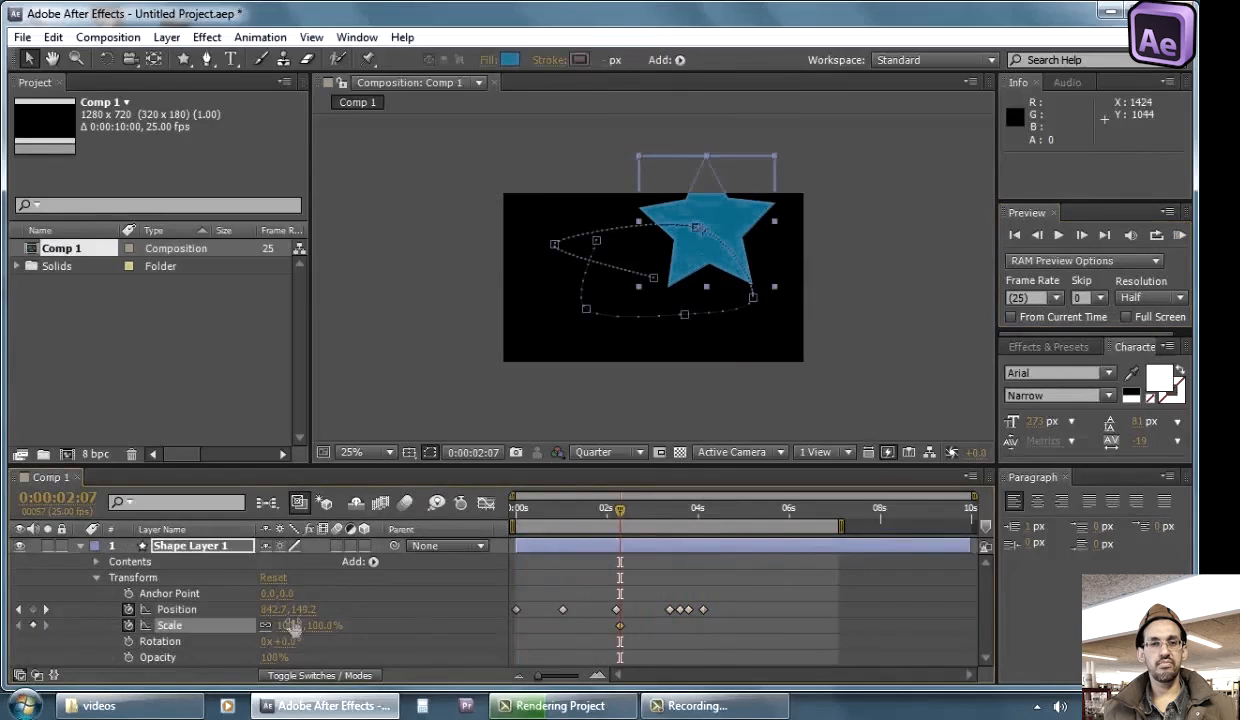
drag(545, 511, 461, 502)
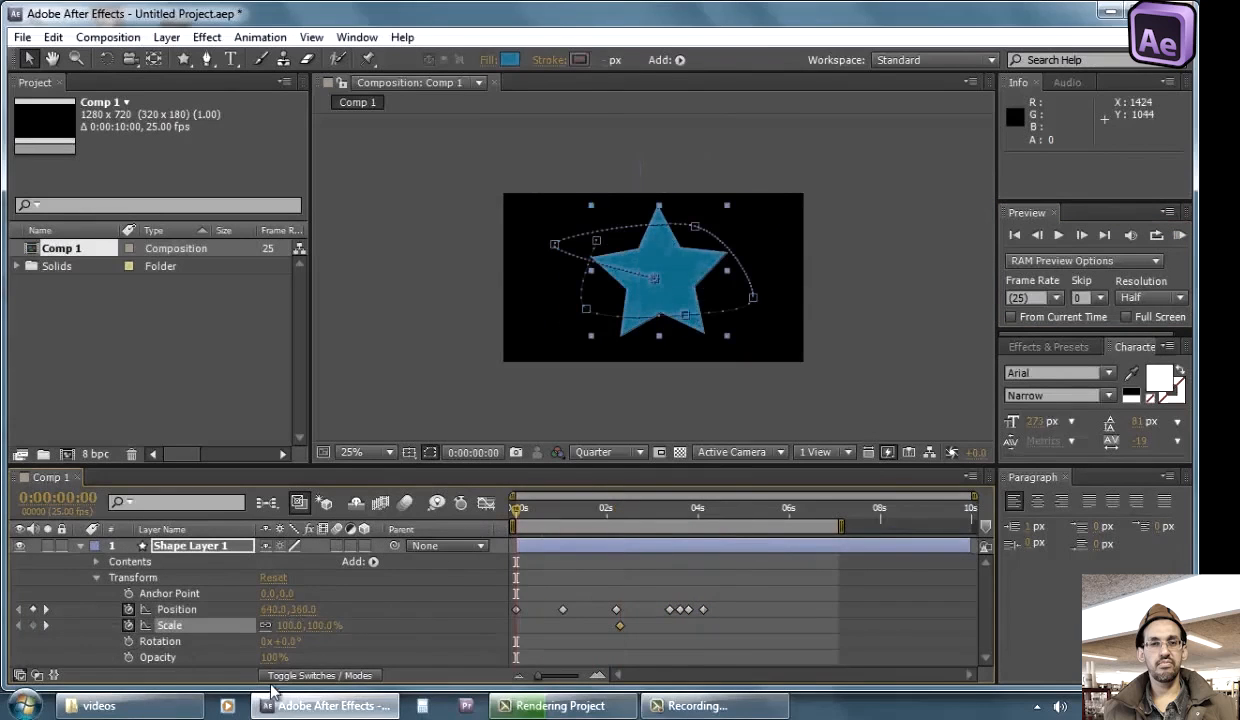
click(128, 625)
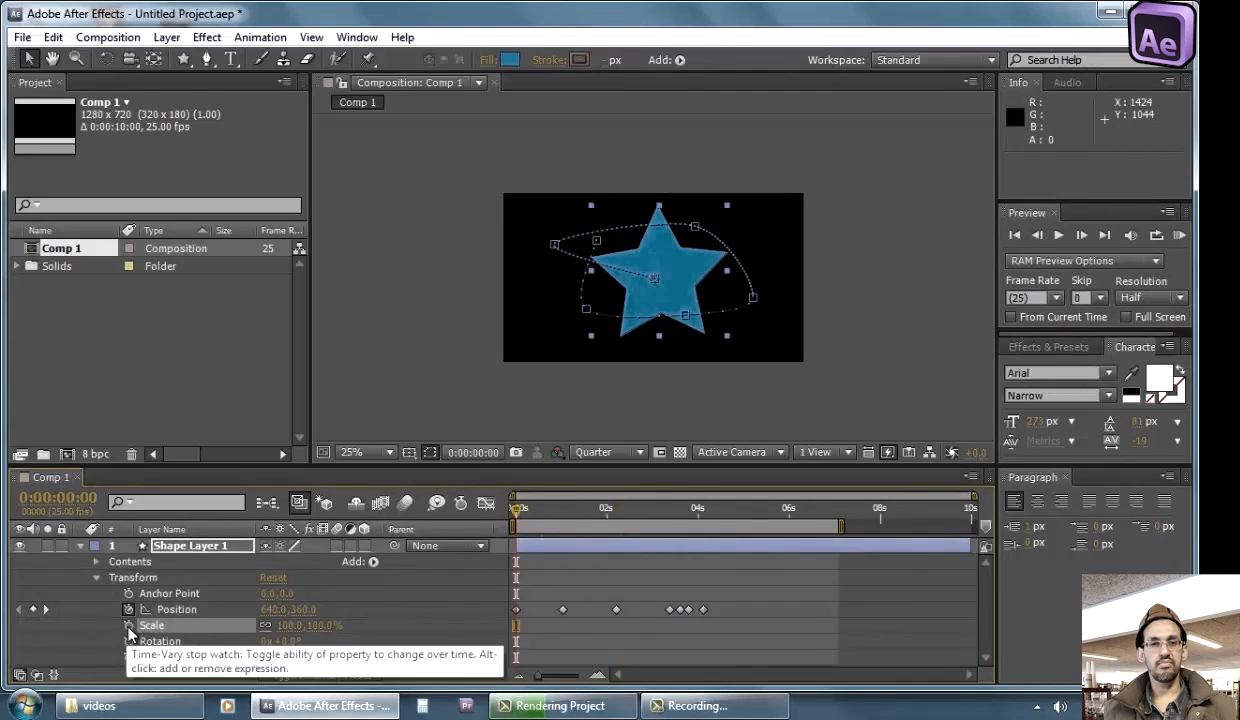
click(128, 625)
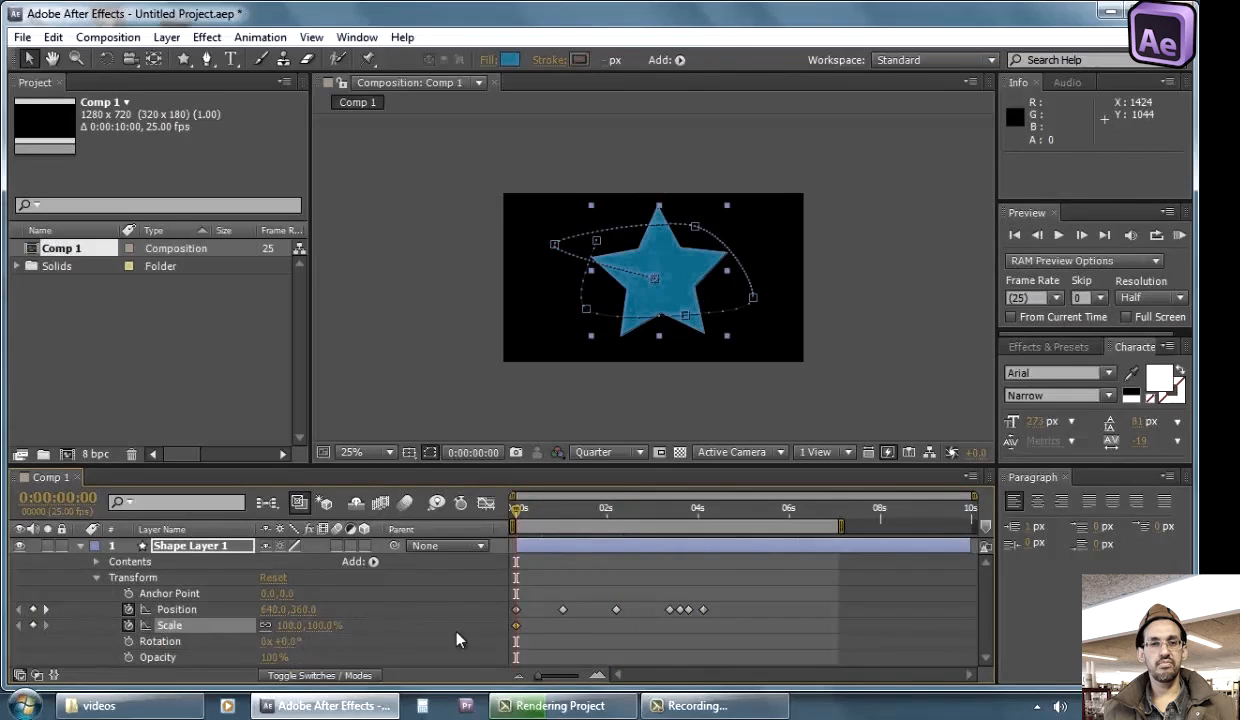
click(541, 508)
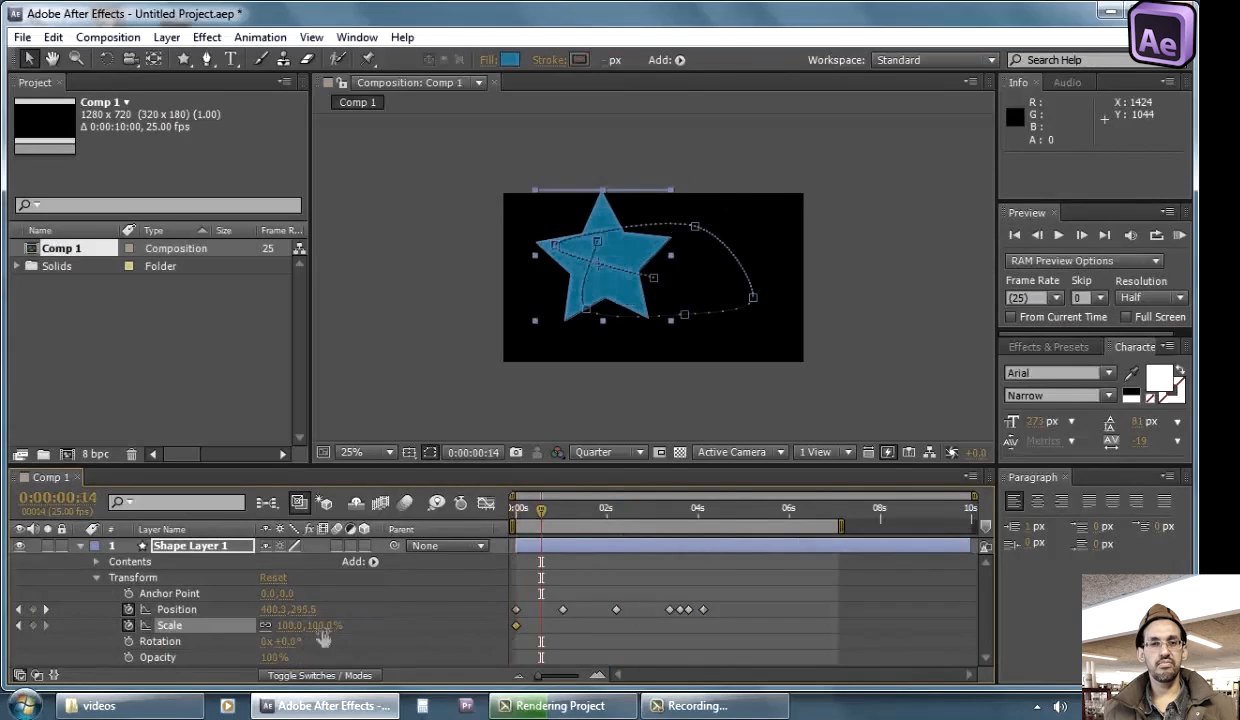
drag(318, 636, 185, 641)
click(593, 508)
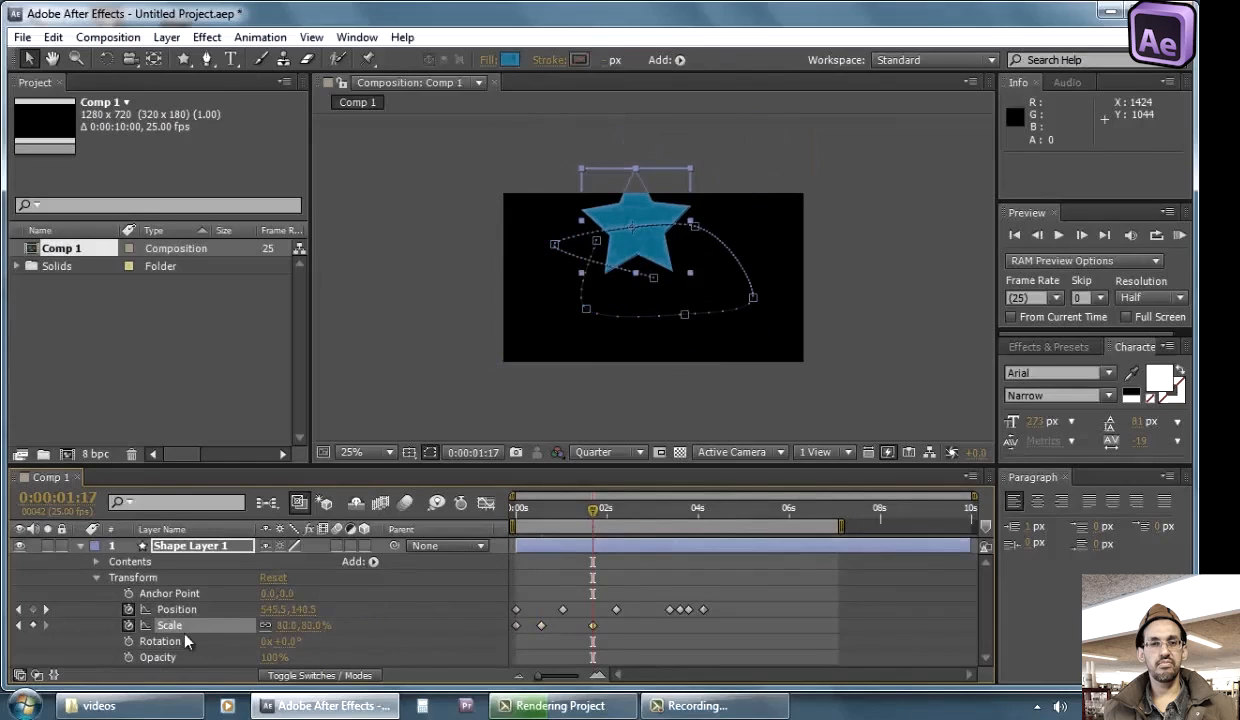
Add Scale keyframes at 0:00:02:16, about 3.5 seconds (78%), 0:00:04:15 (180%) and 0:00:05:19 (26%)
click(636, 508)
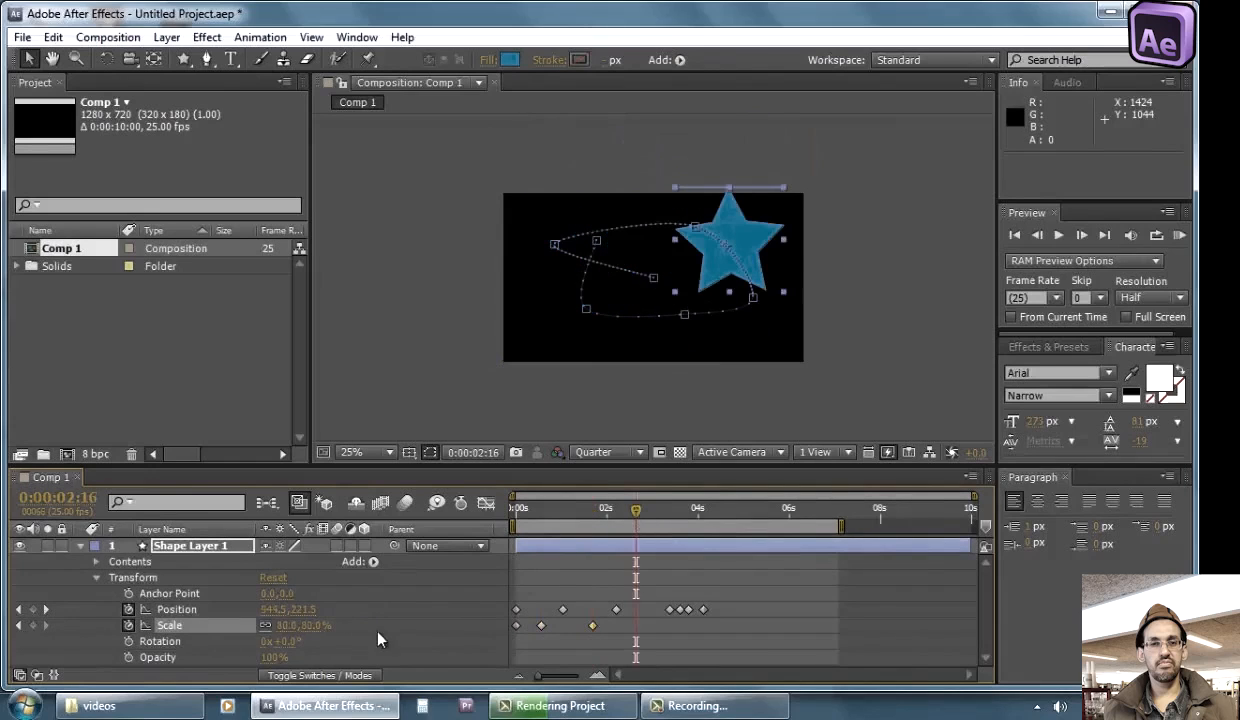
drag(316, 636, 290, 626)
click(676, 508)
click(726, 505)
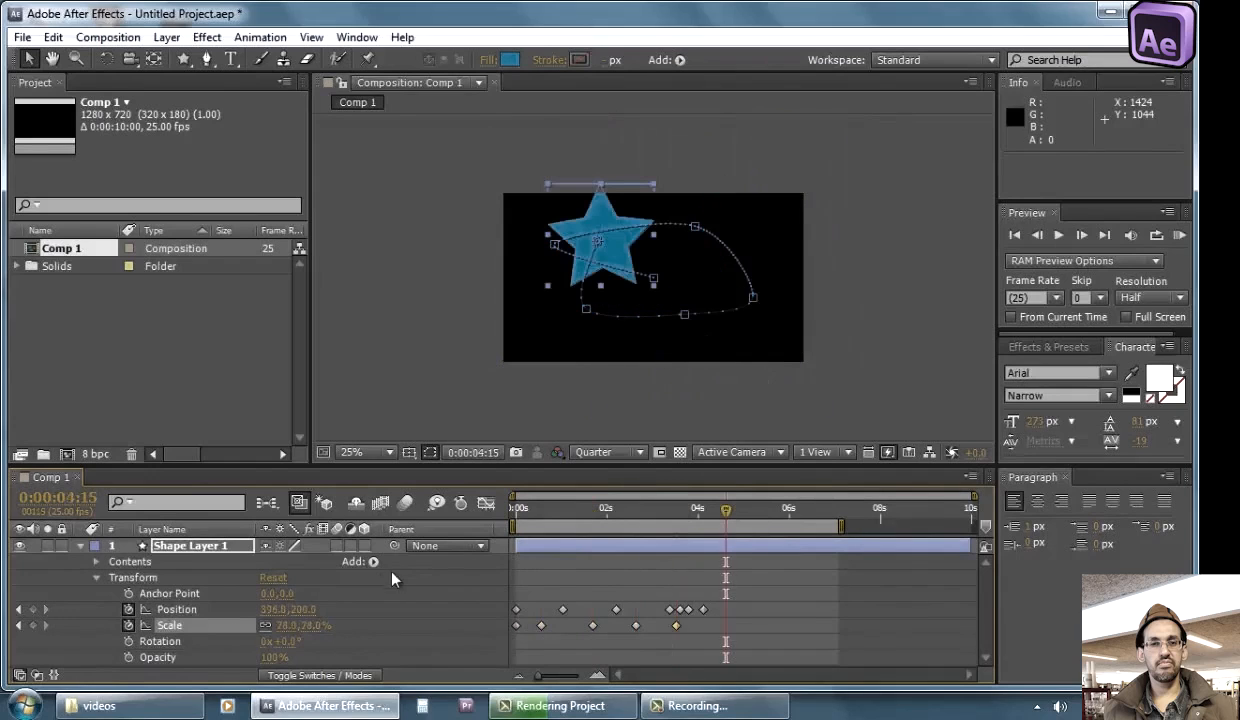
drag(316, 625, 660, 560)
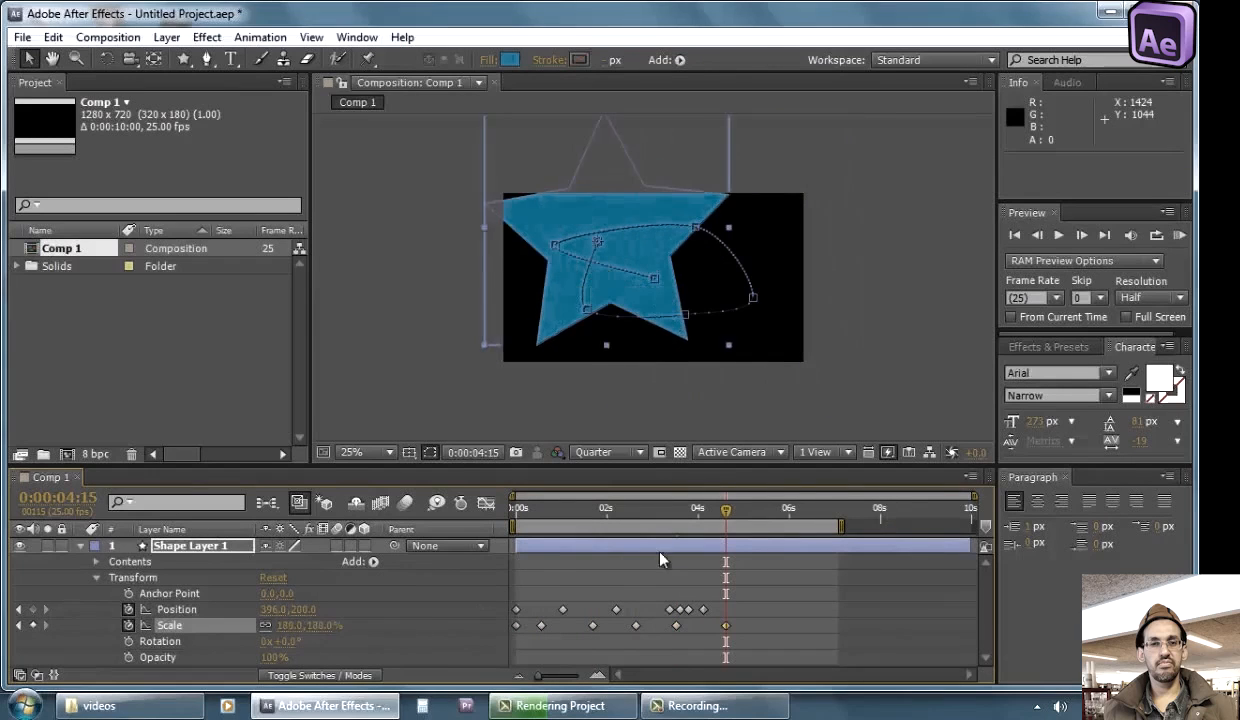
click(781, 508)
drag(322, 625, 182, 618)
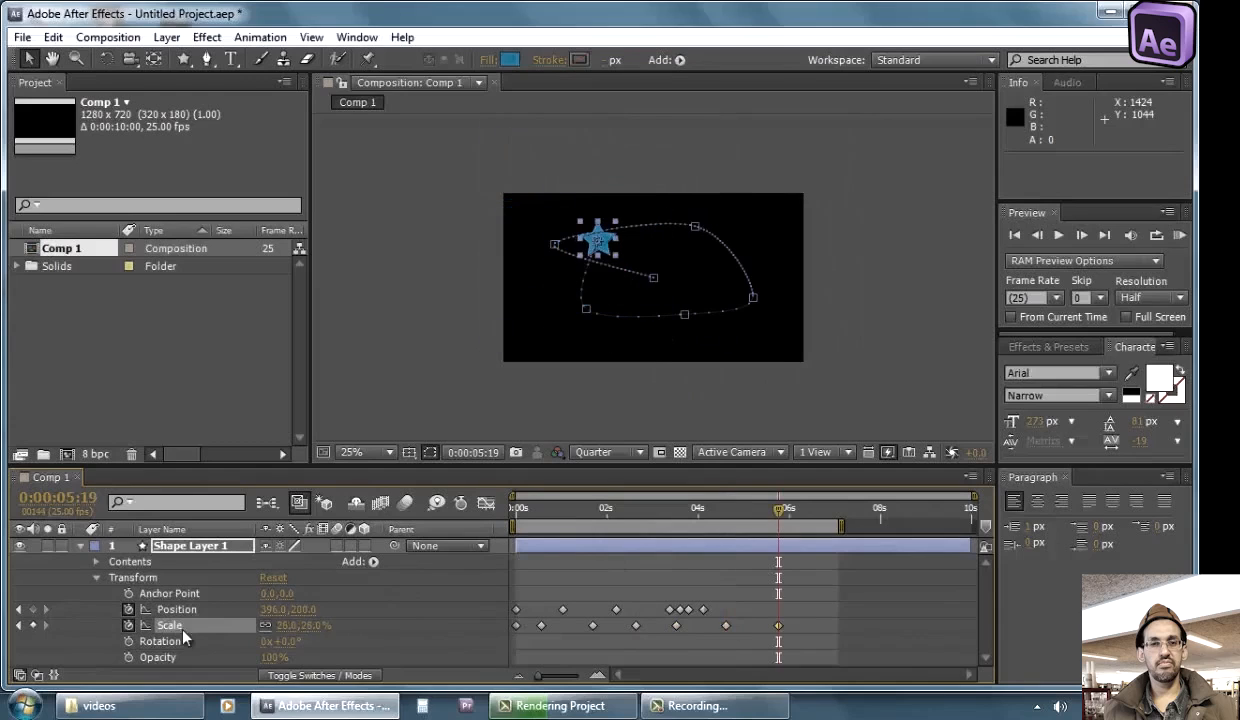
Start the Rotation animation on the first frame, and add Rotation keyframes of 98° at about half a second and 26° at 0:00:01:12
click(515, 508)
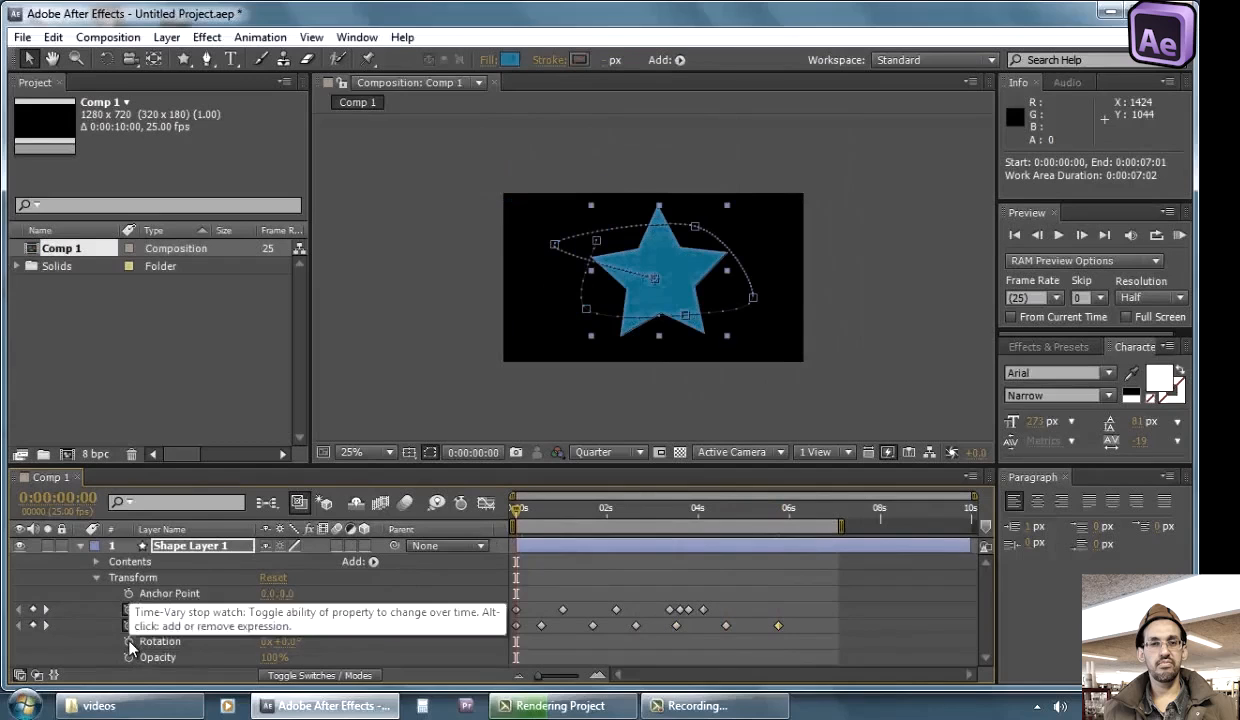
click(128, 641)
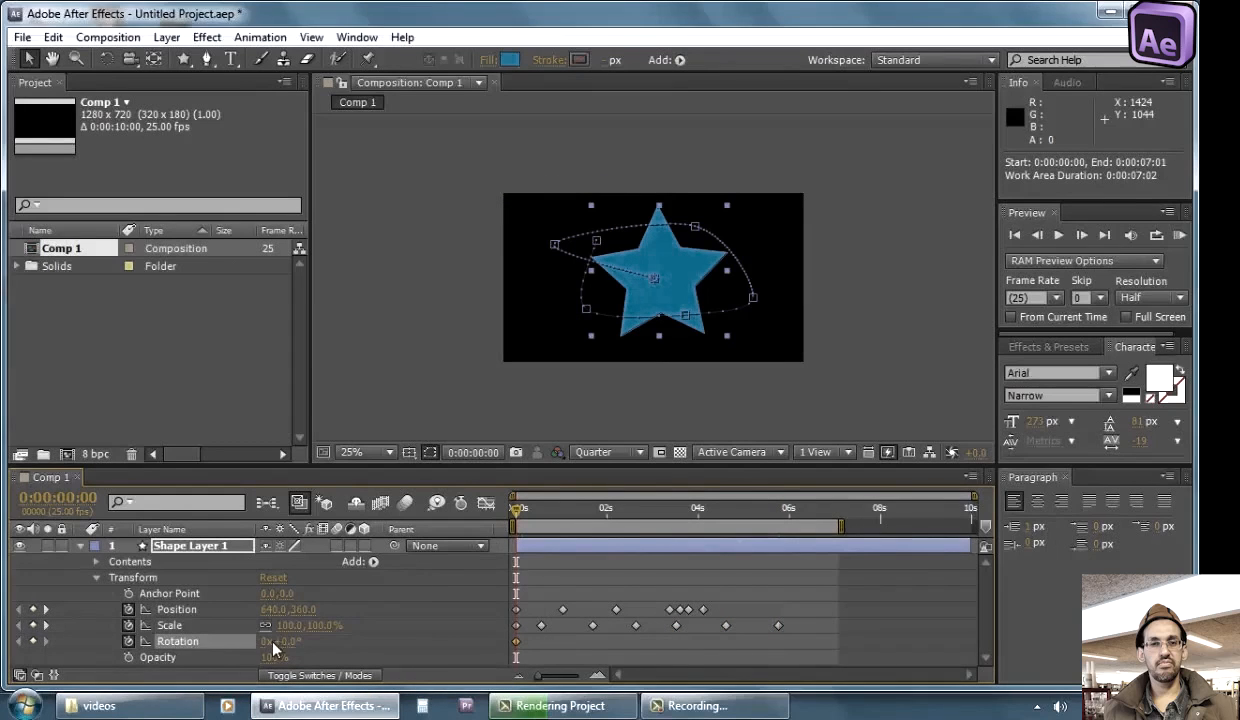
click(537, 518)
drag(282, 641, 530, 553)
click(584, 516)
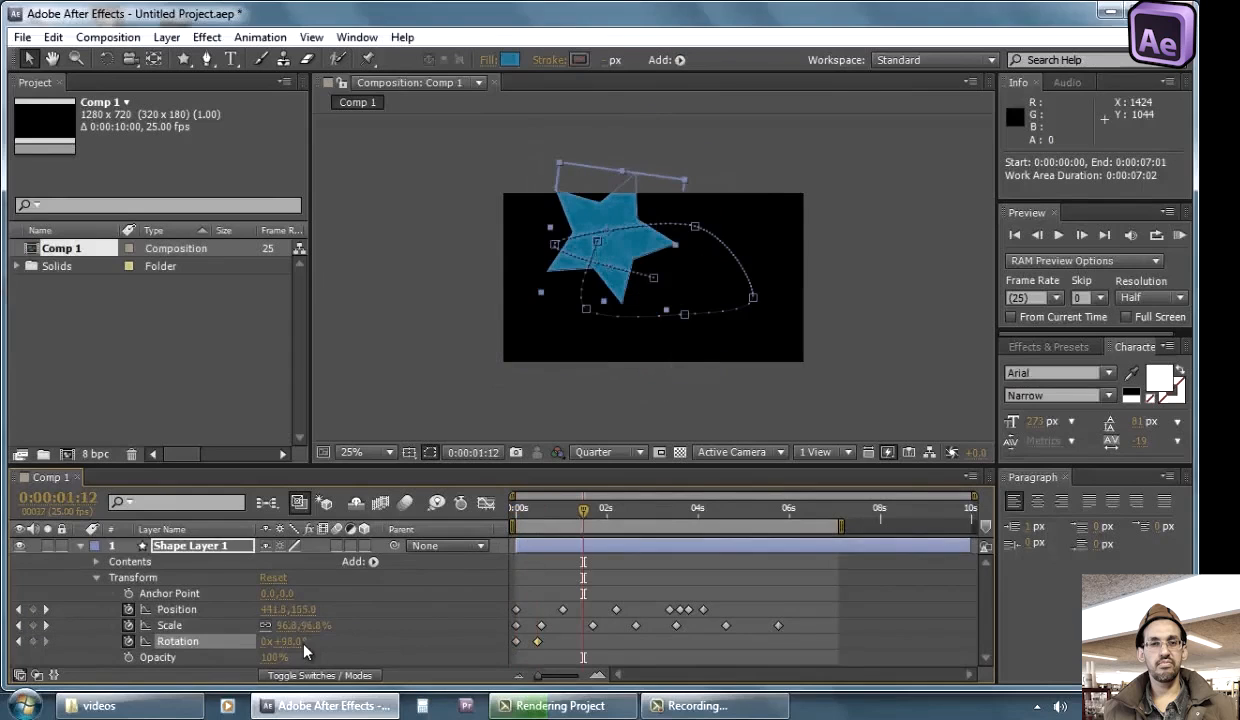
drag(283, 641, 200, 641)
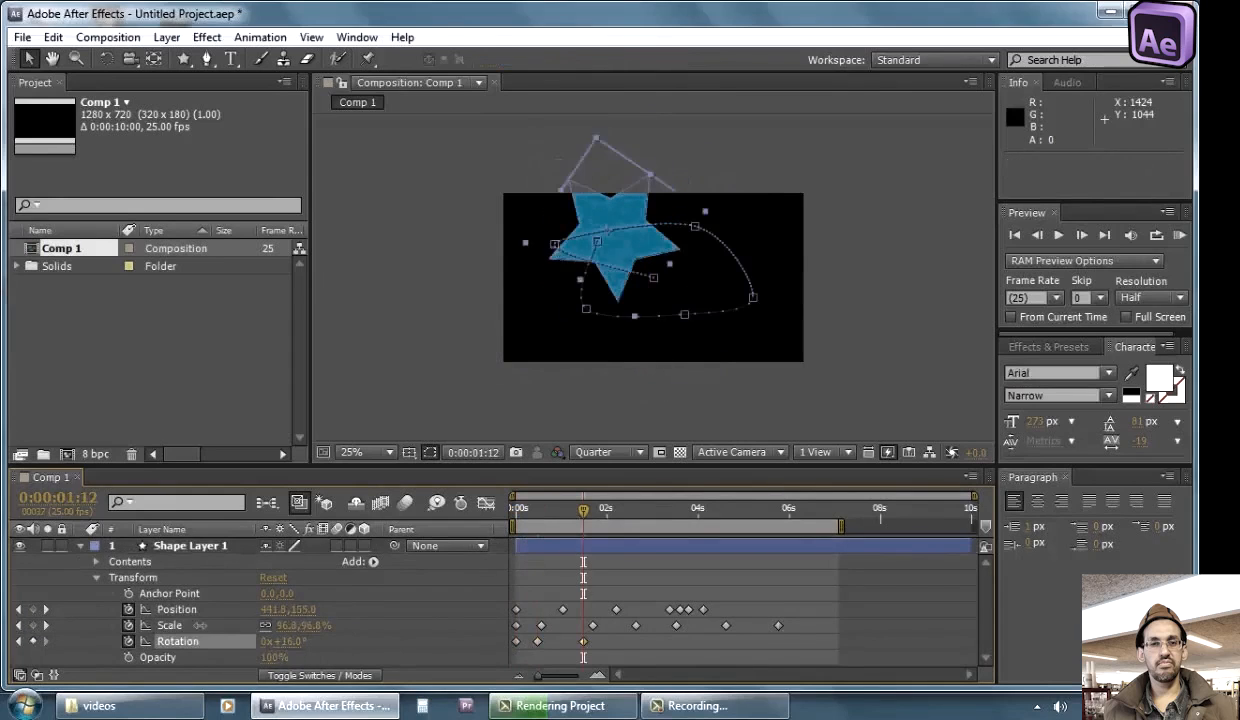
Add Rotation keyframes at 0:00:02:20 (108°), 0:00:04:00 (324°), 0:00:05:01 and 0:00:06:08 (294°)
click(643, 508)
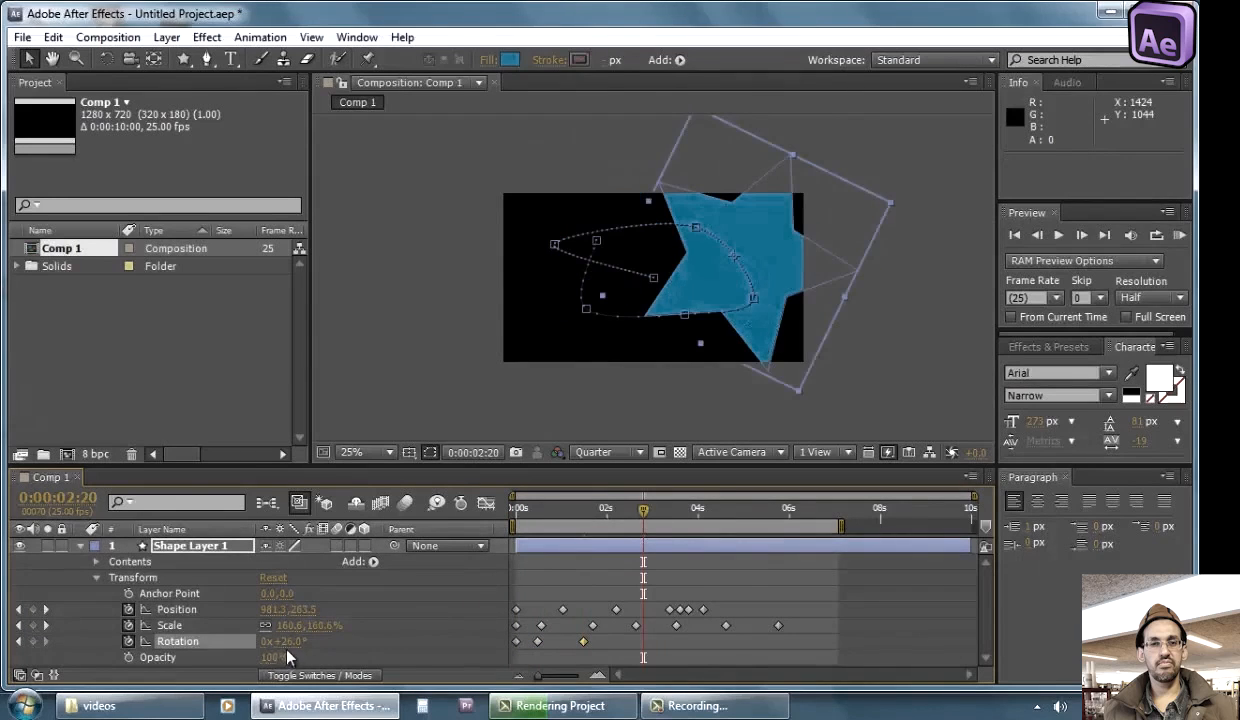
drag(283, 641, 662, 534)
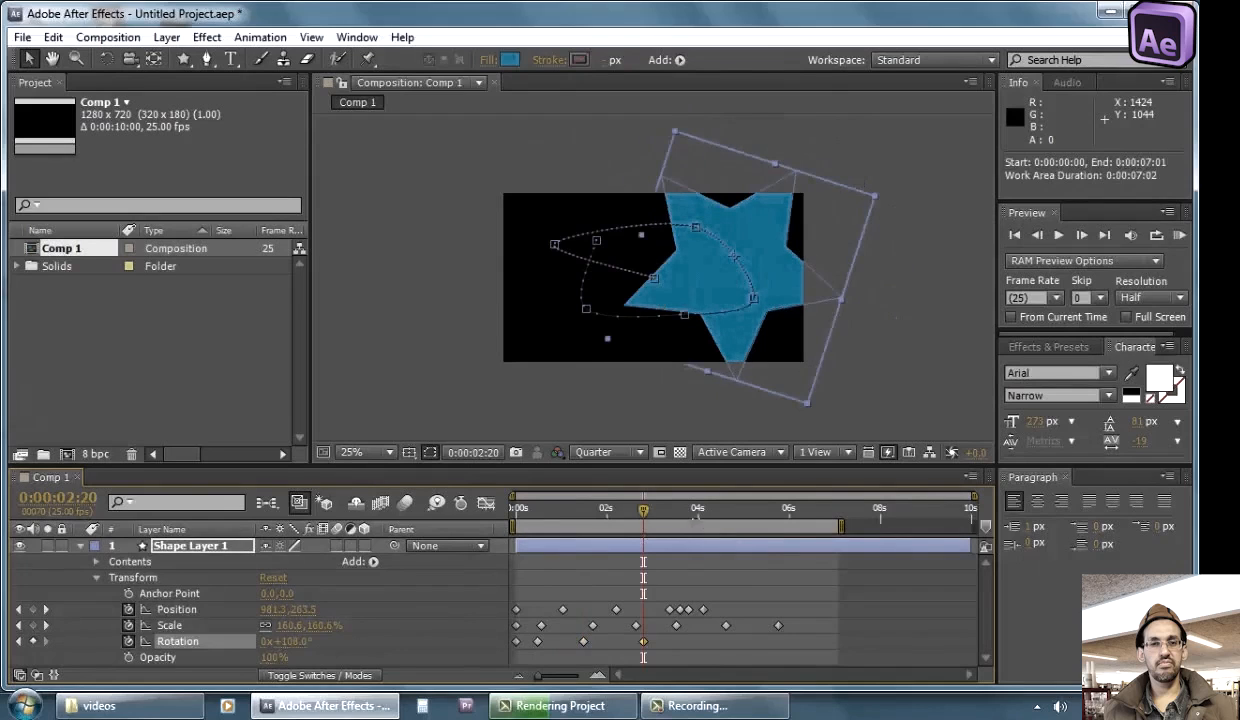
click(698, 510)
drag(290, 641, 686, 524)
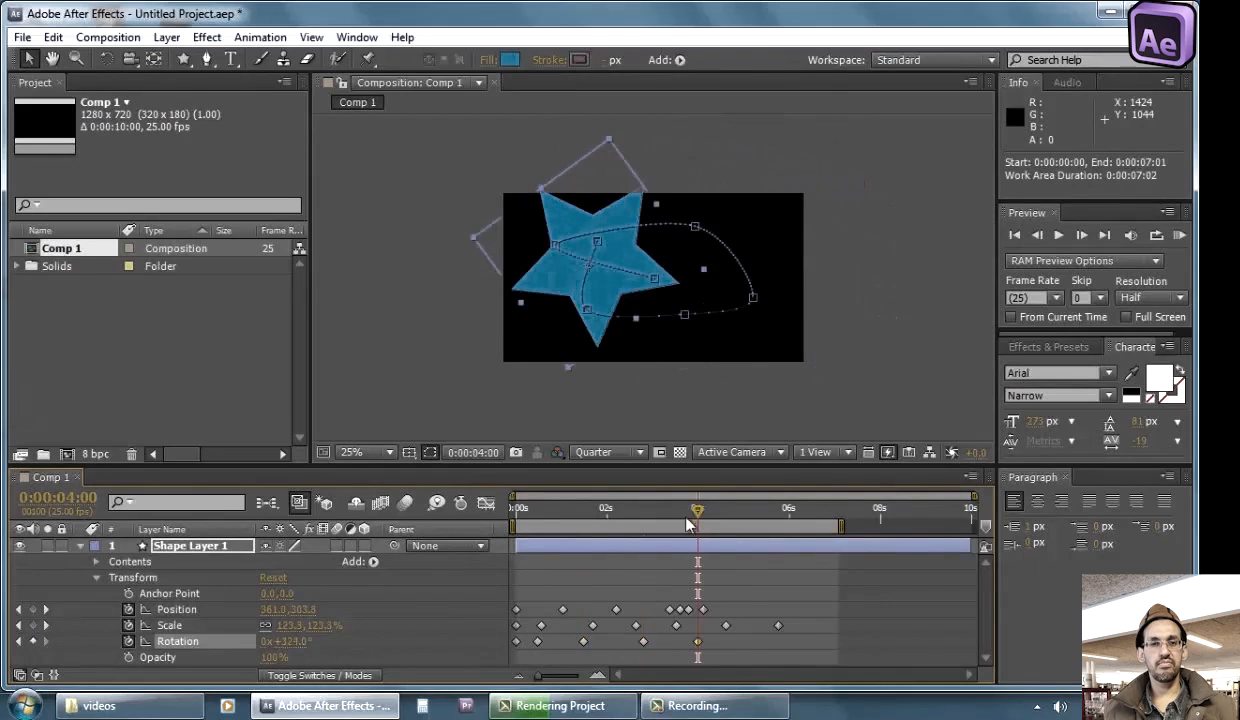
click(745, 512)
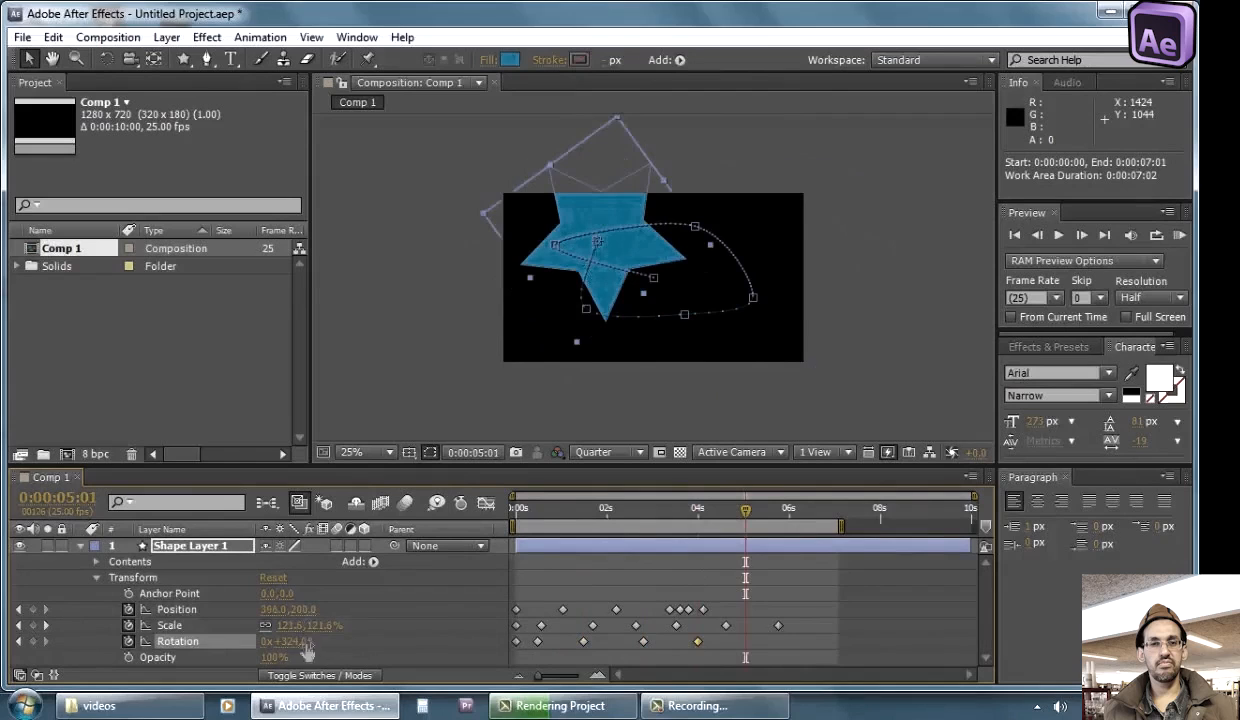
drag(308, 651, 195, 648)
click(803, 512)
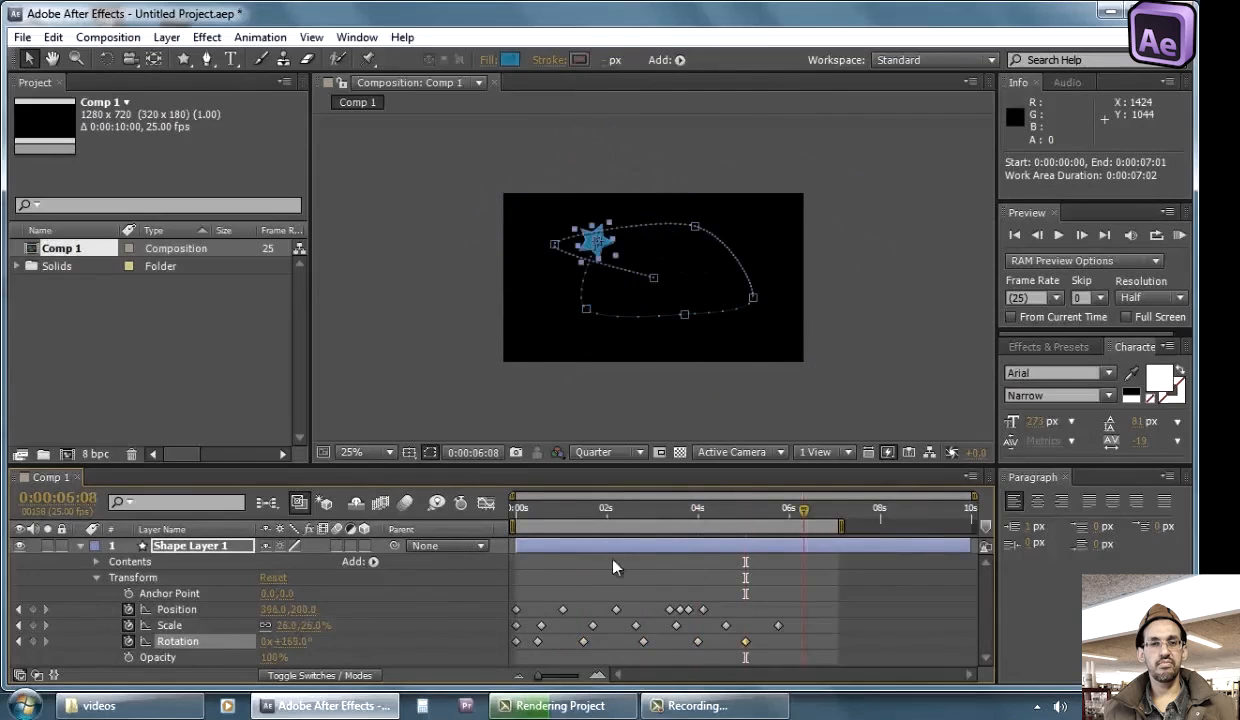
drag(290, 641, 762, 582)
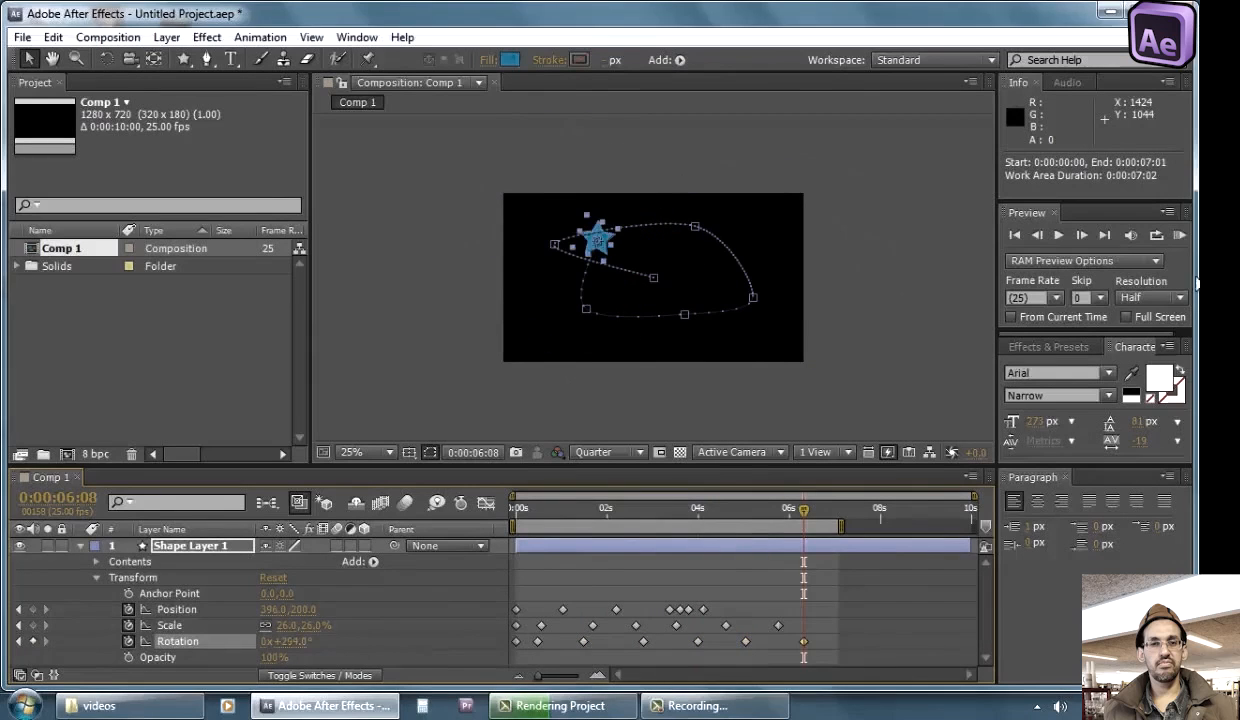
RAM preview the combined animation with ping-pong looping, and again with the loop option set to play once
click(972, 378)
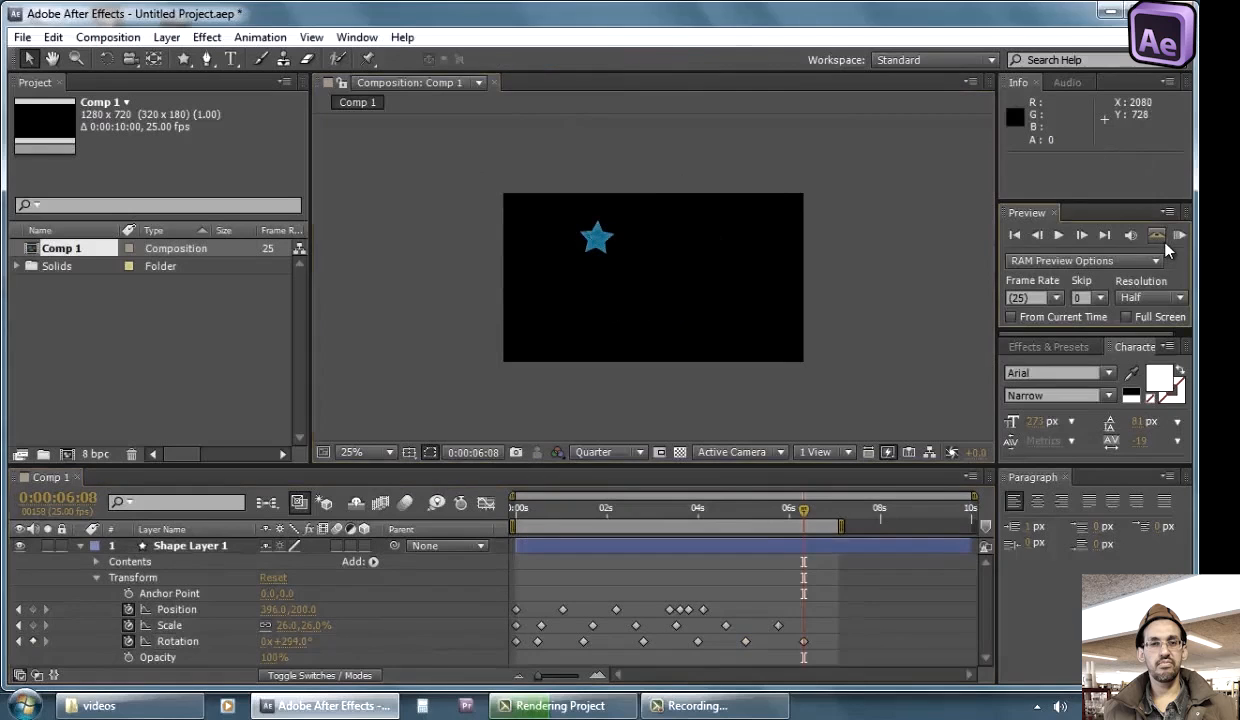
click(1178, 236)
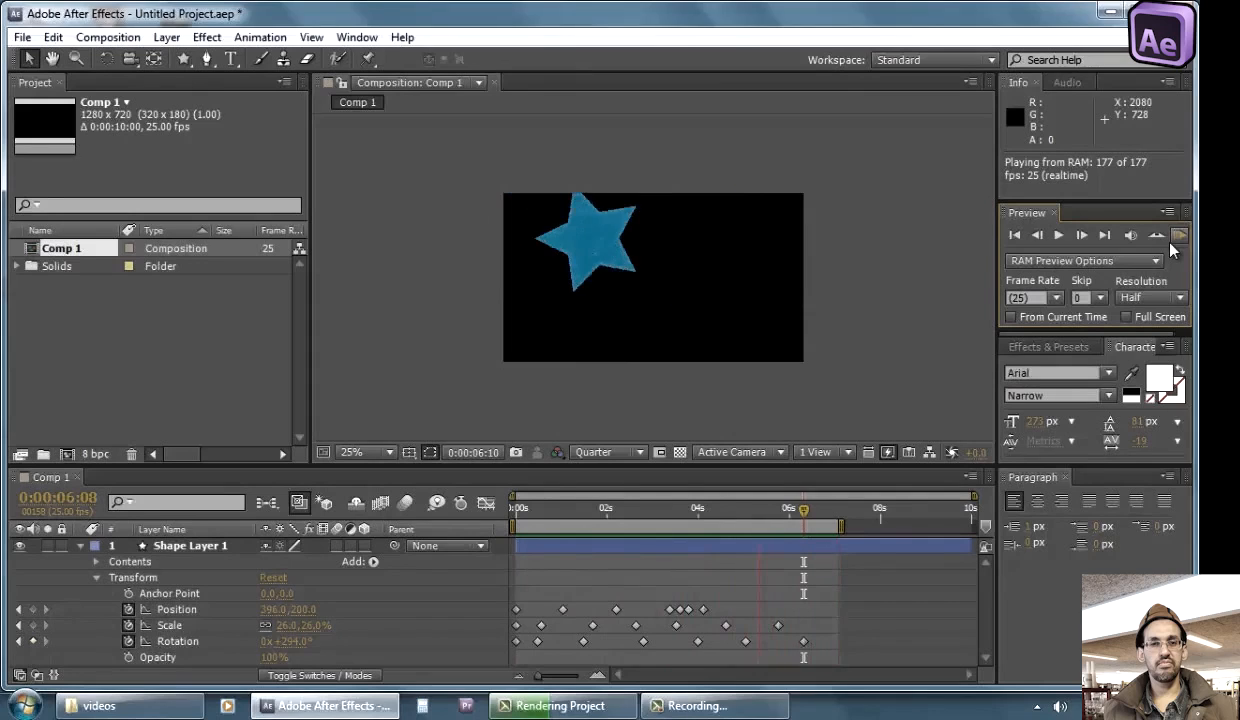
click(1169, 243)
click(1188, 241)
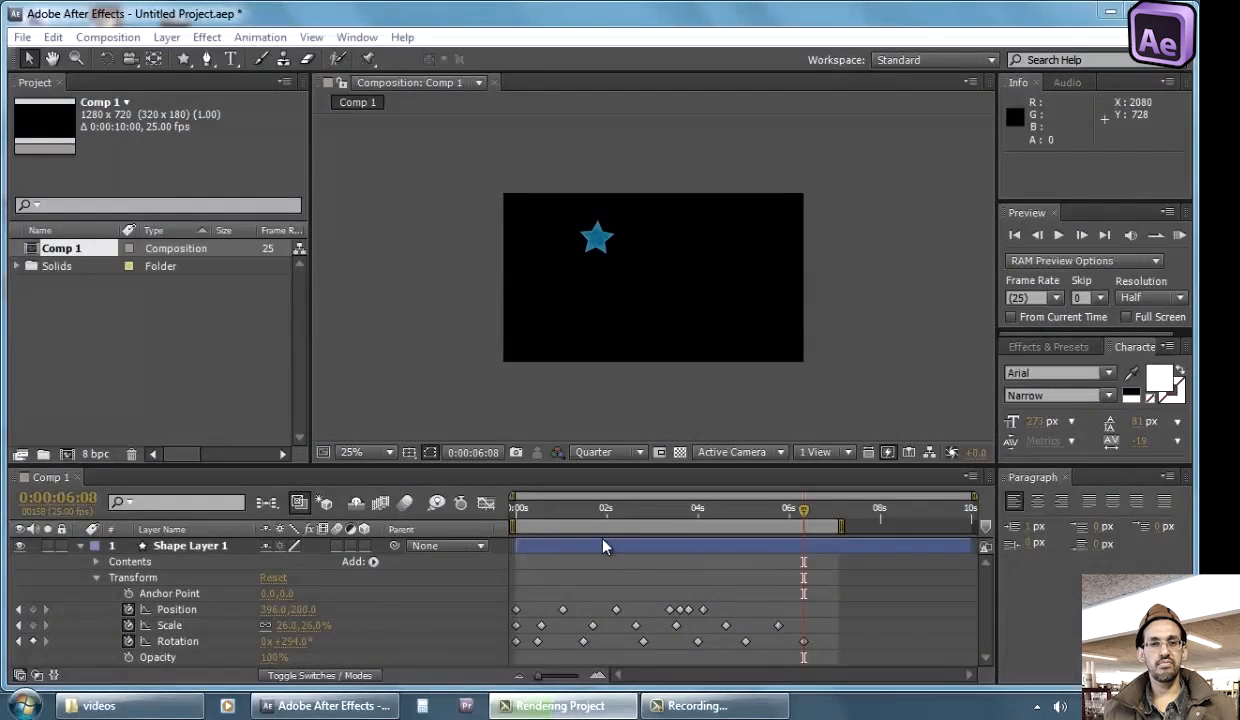
Turn on automatic keyframing of modified properties for the composition
click(461, 505)
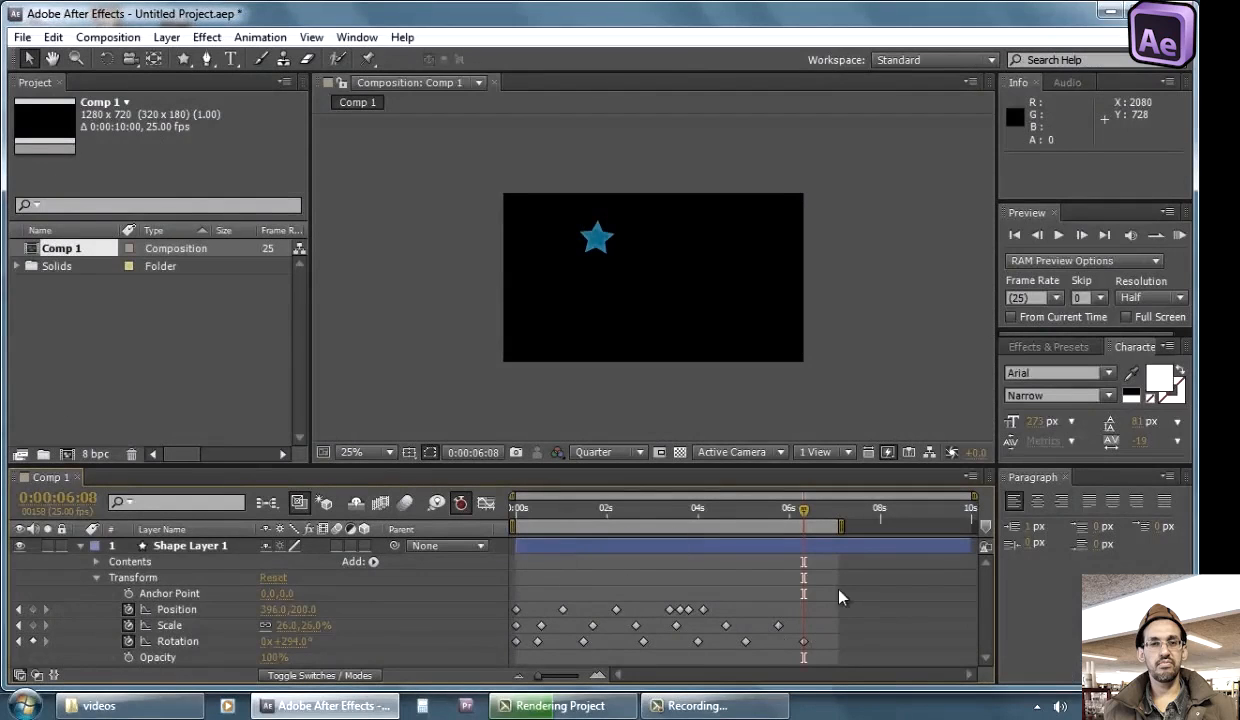
Remove all Position, Scale and Rotation keyframes from the star layer
click(128, 609)
click(128, 609)
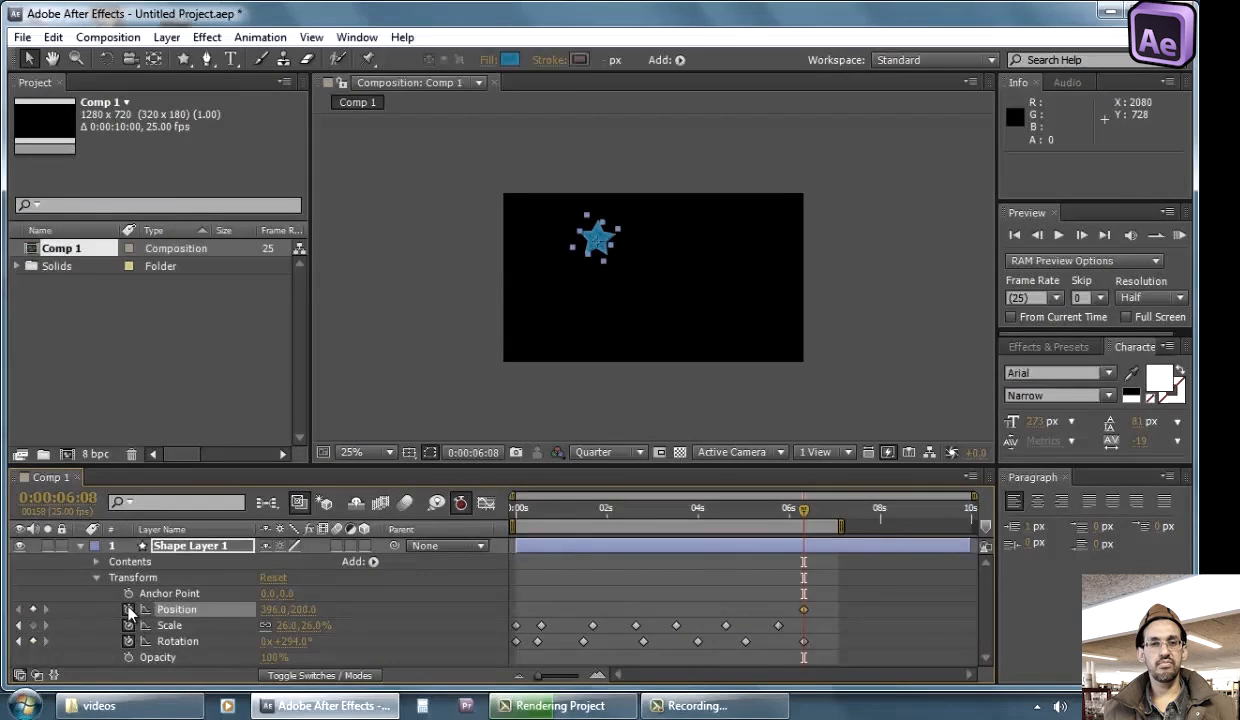
click(128, 609)
click(128, 625)
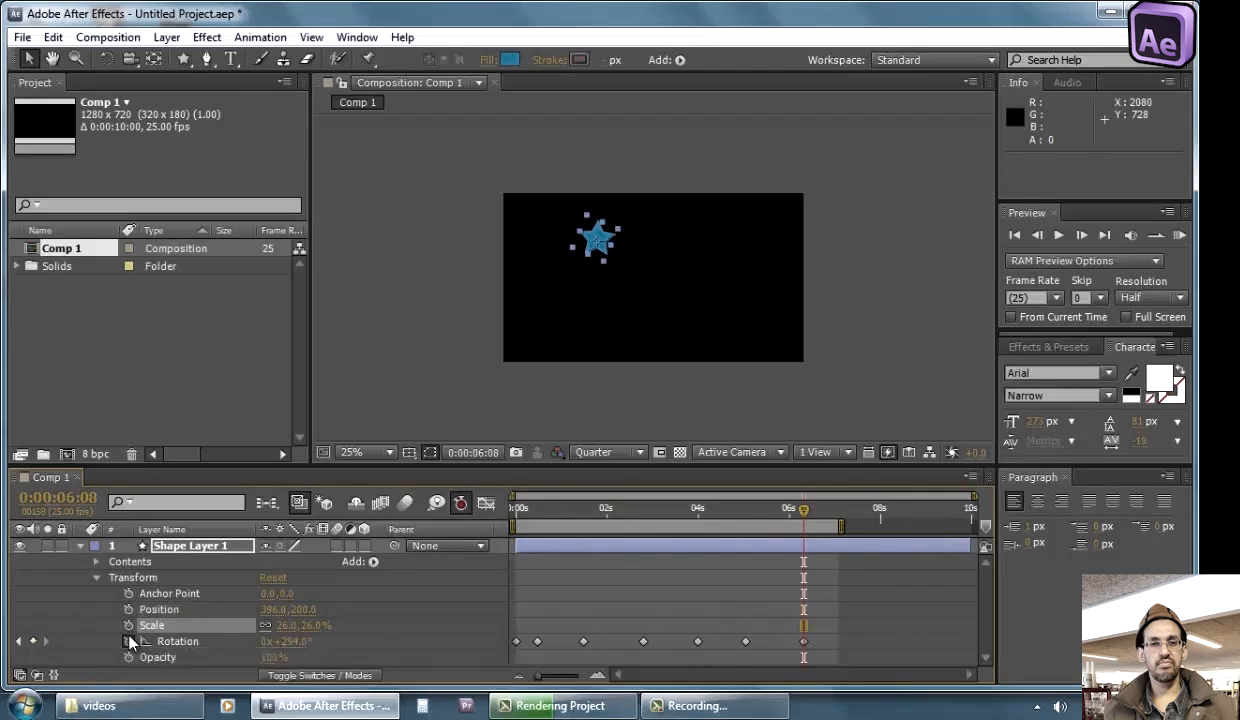
click(128, 641)
click(630, 623)
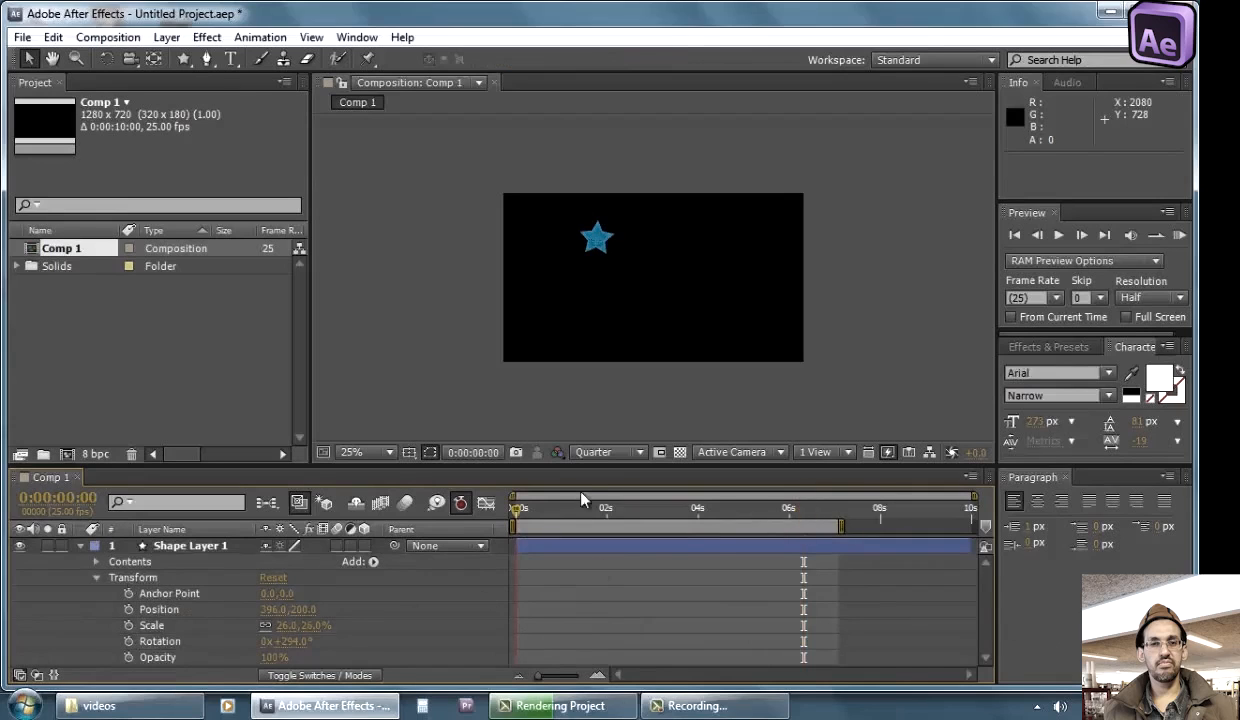
On the first frame, move the star layer's anchor point away from the star to about 704, 320 with the Pan Behind tool
key(Home)
click(461, 505)
click(193, 545)
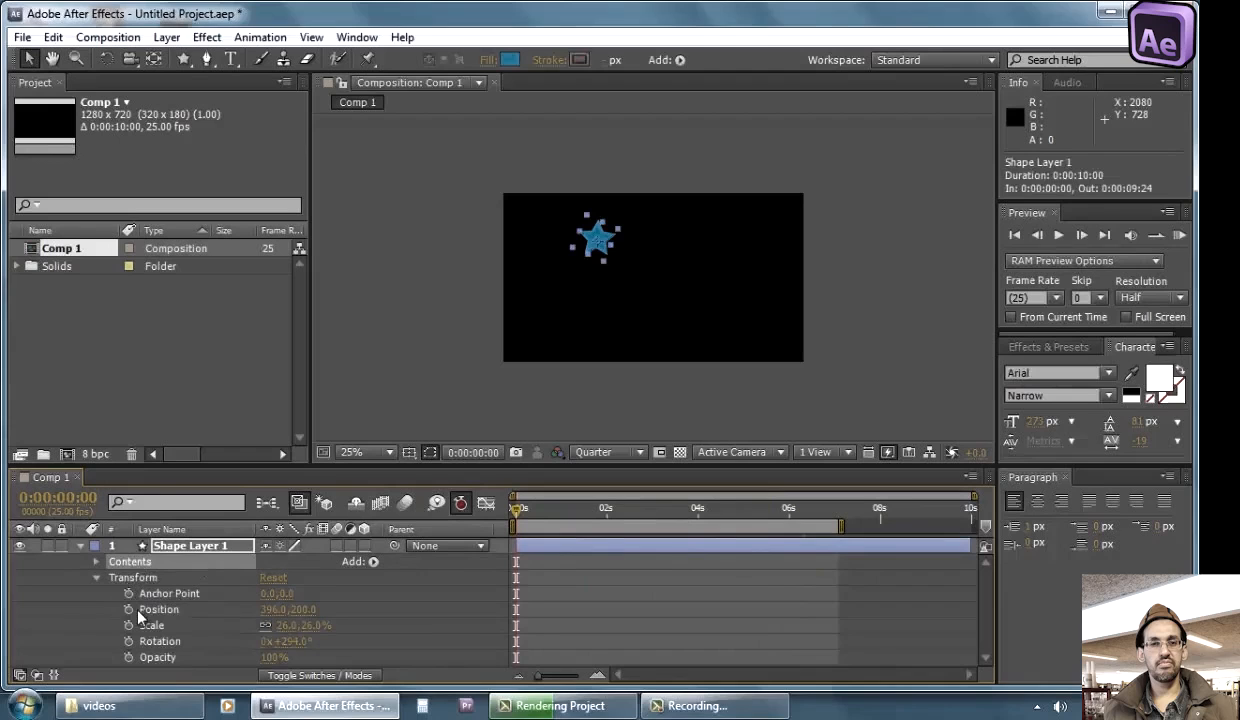
click(200, 578)
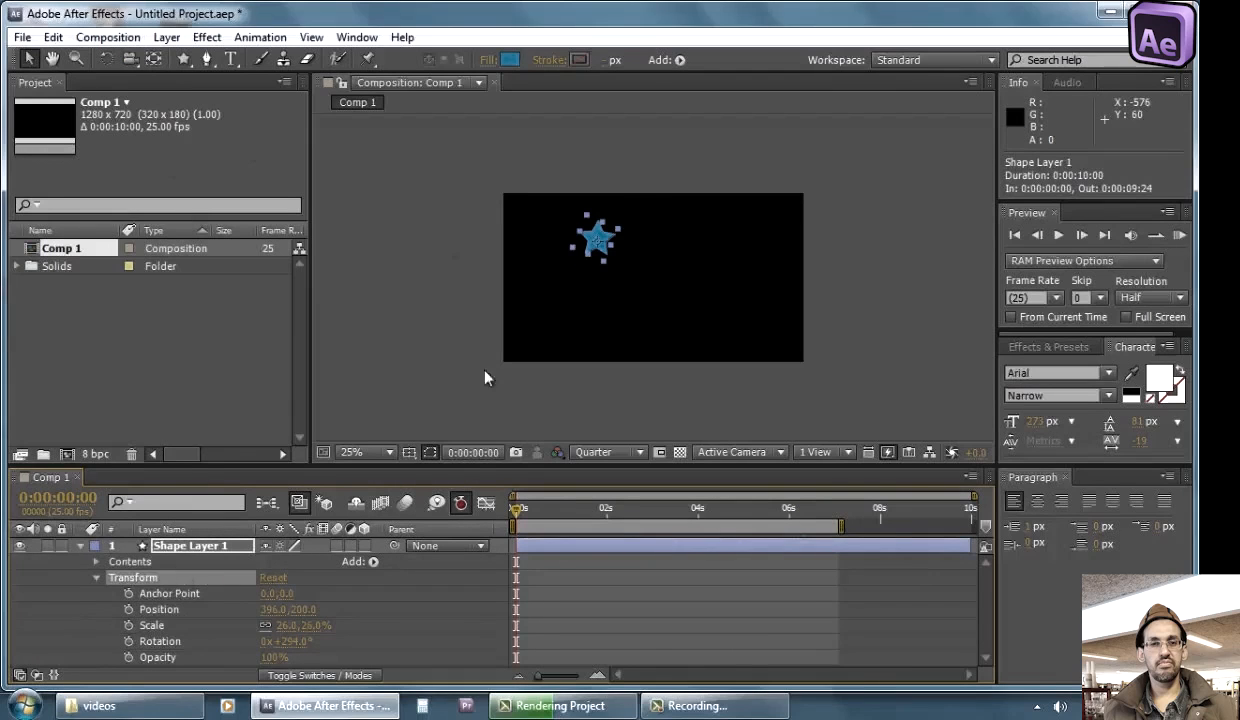
click(153, 59)
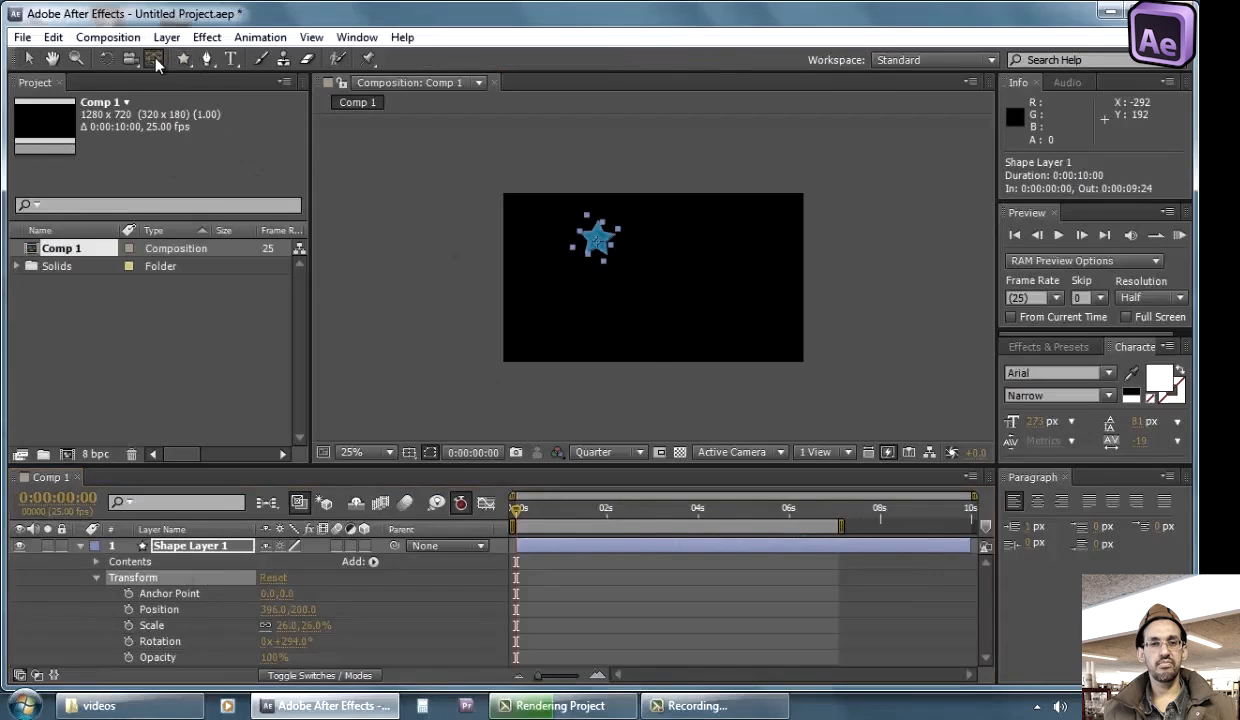
drag(597, 241, 668, 268)
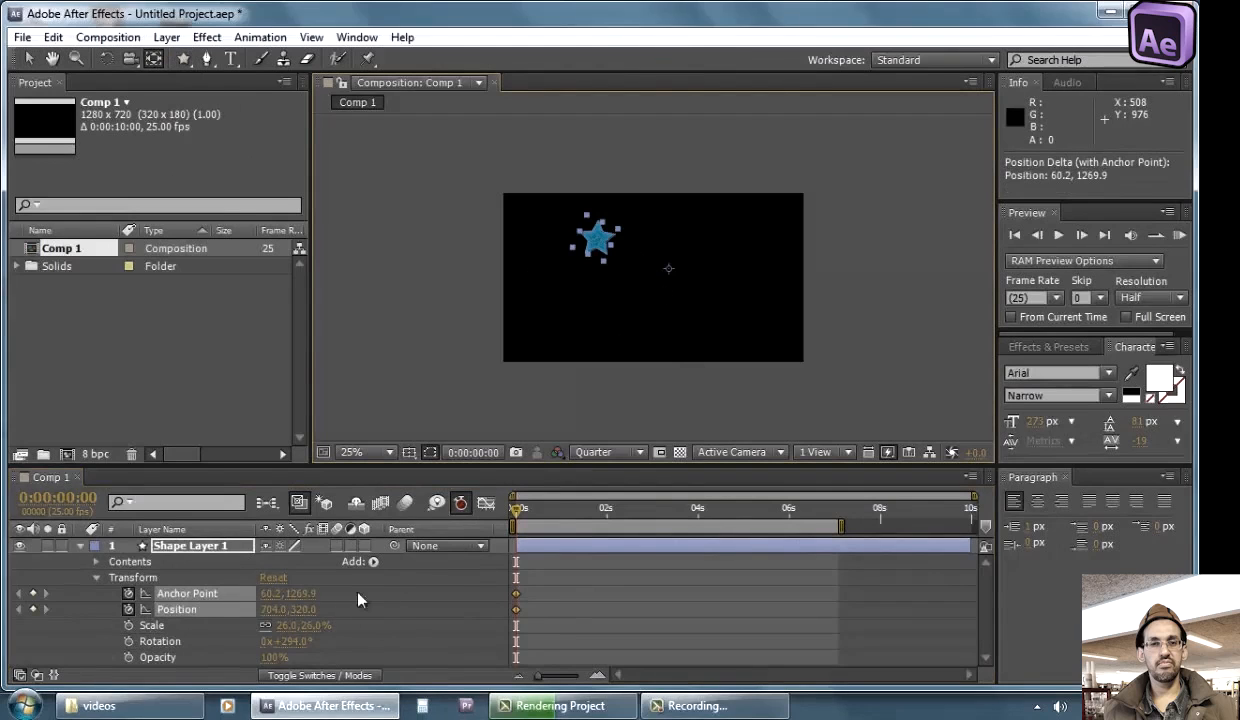
Shrink the star on the first frame to a Scale of about 6.9 by 13%, using the Selection tool
click(368, 625)
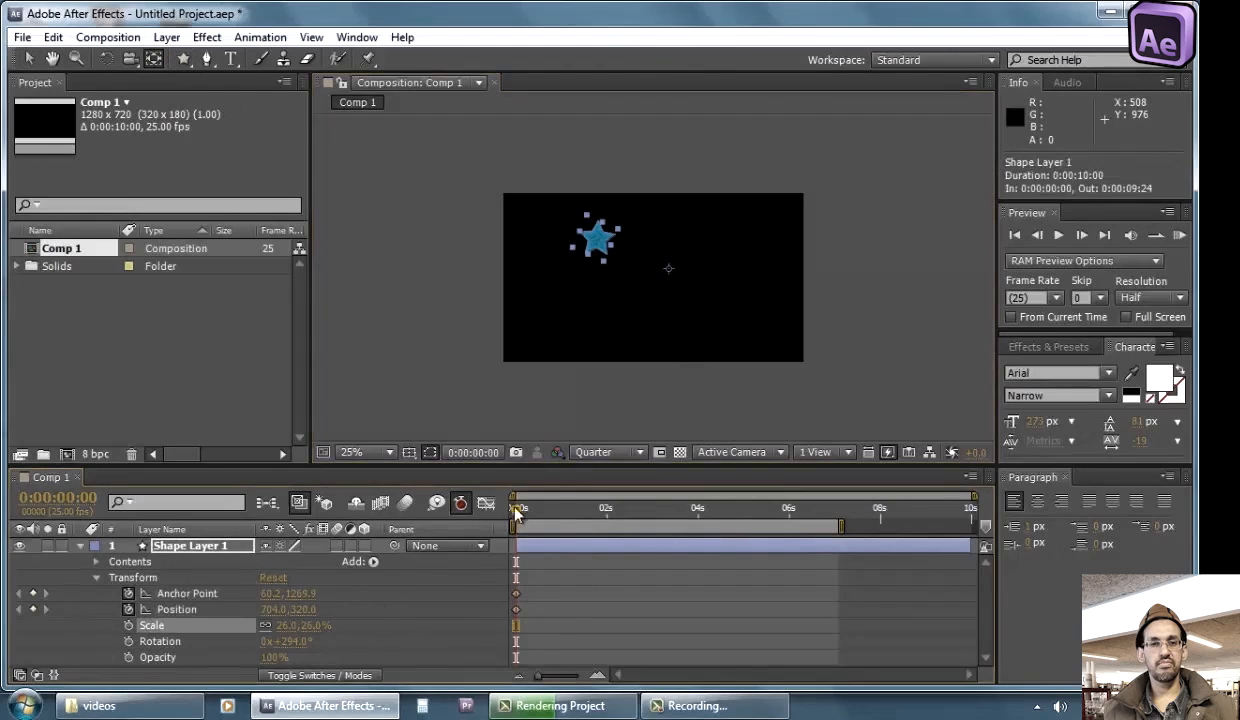
click(129, 626)
click(129, 626)
click(200, 656)
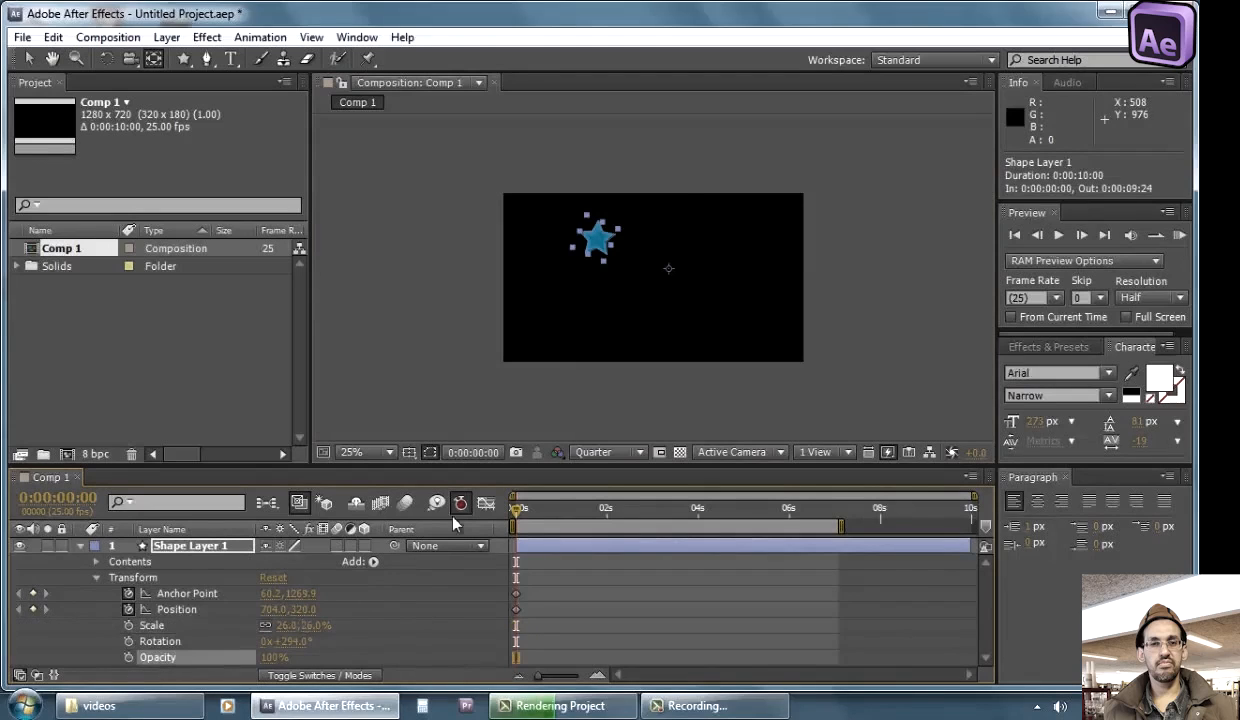
click(29, 58)
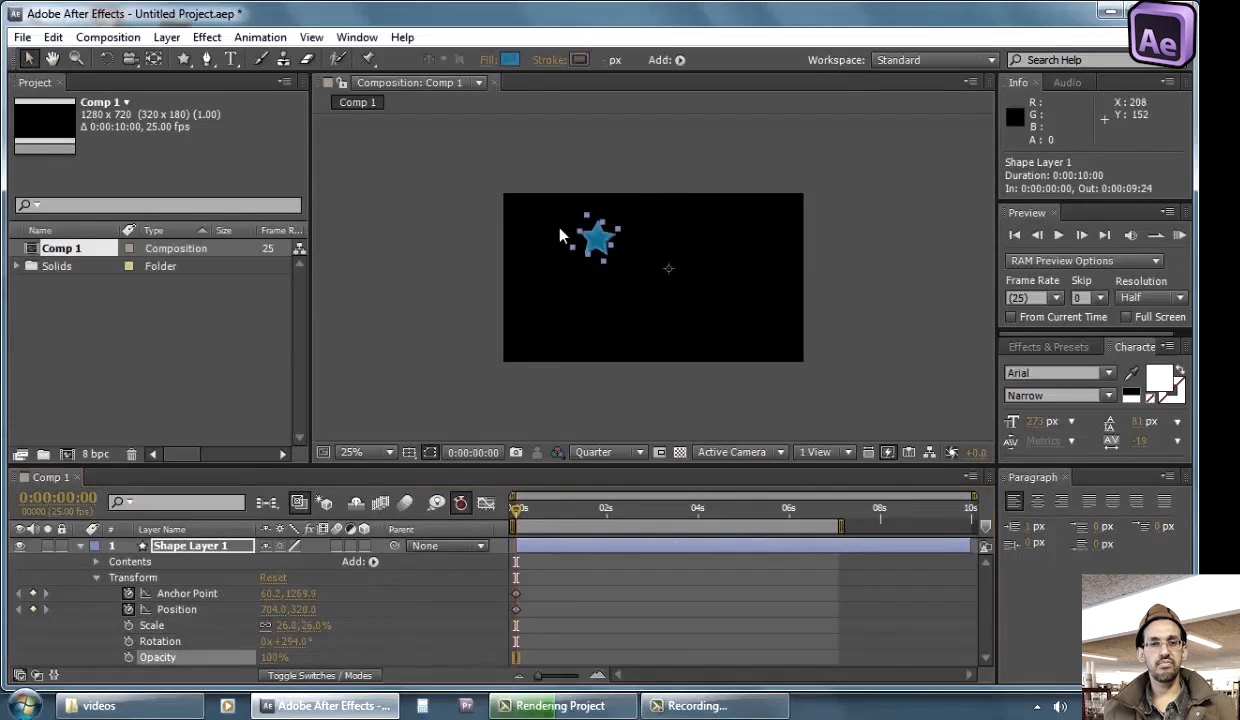
drag(588, 216, 627, 245)
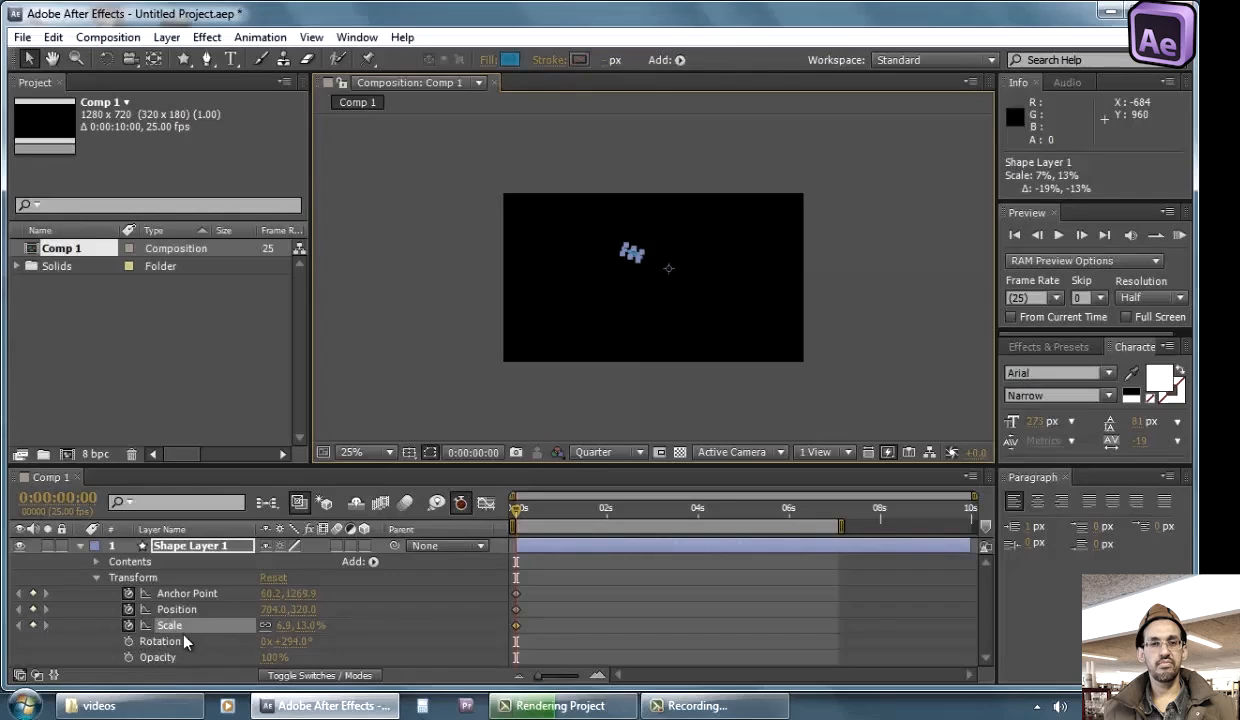
Set the star's Rotation to 1x+195° at 0:00:01:02 and to 2x+358° at 0:00:02:22
drag(518, 505, 547, 508)
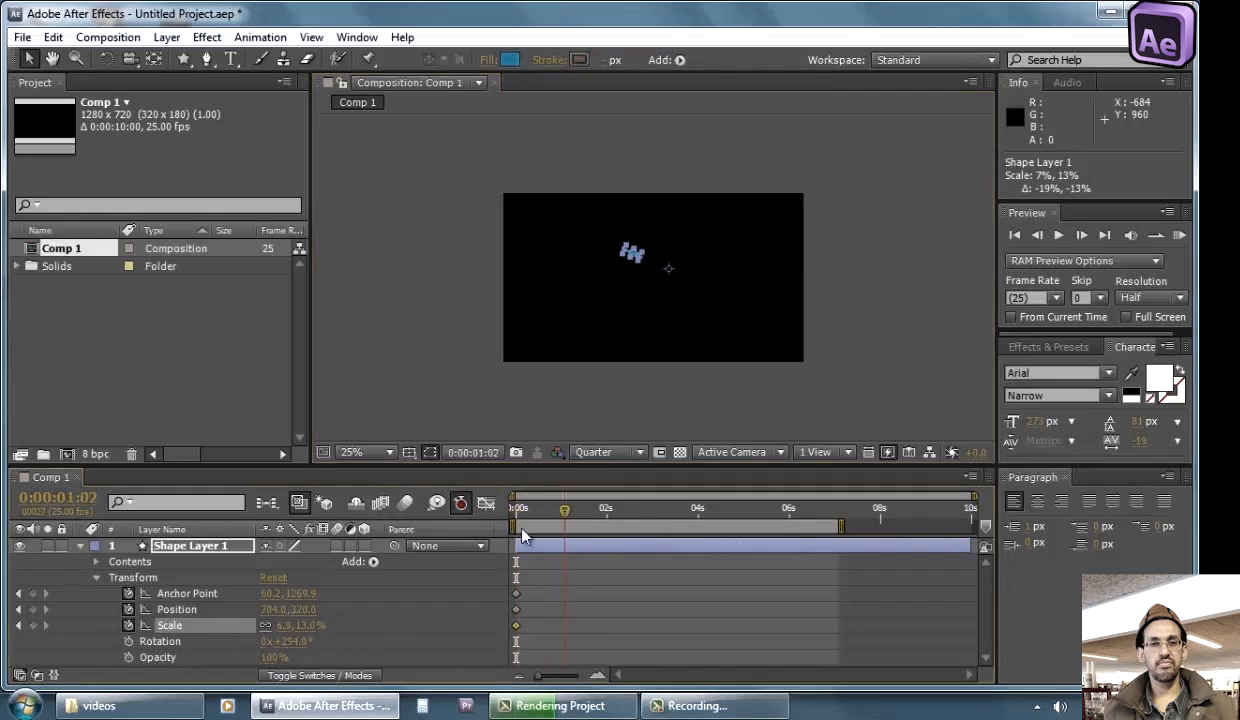
click(565, 512)
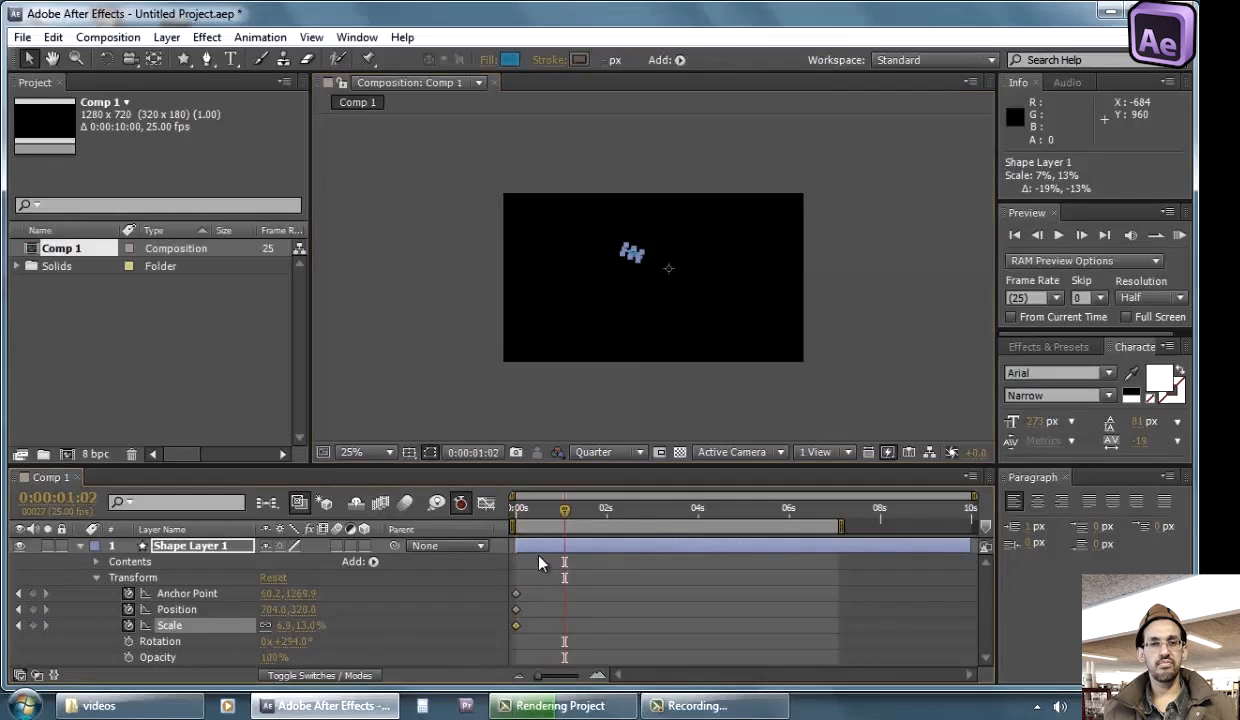
click(403, 615)
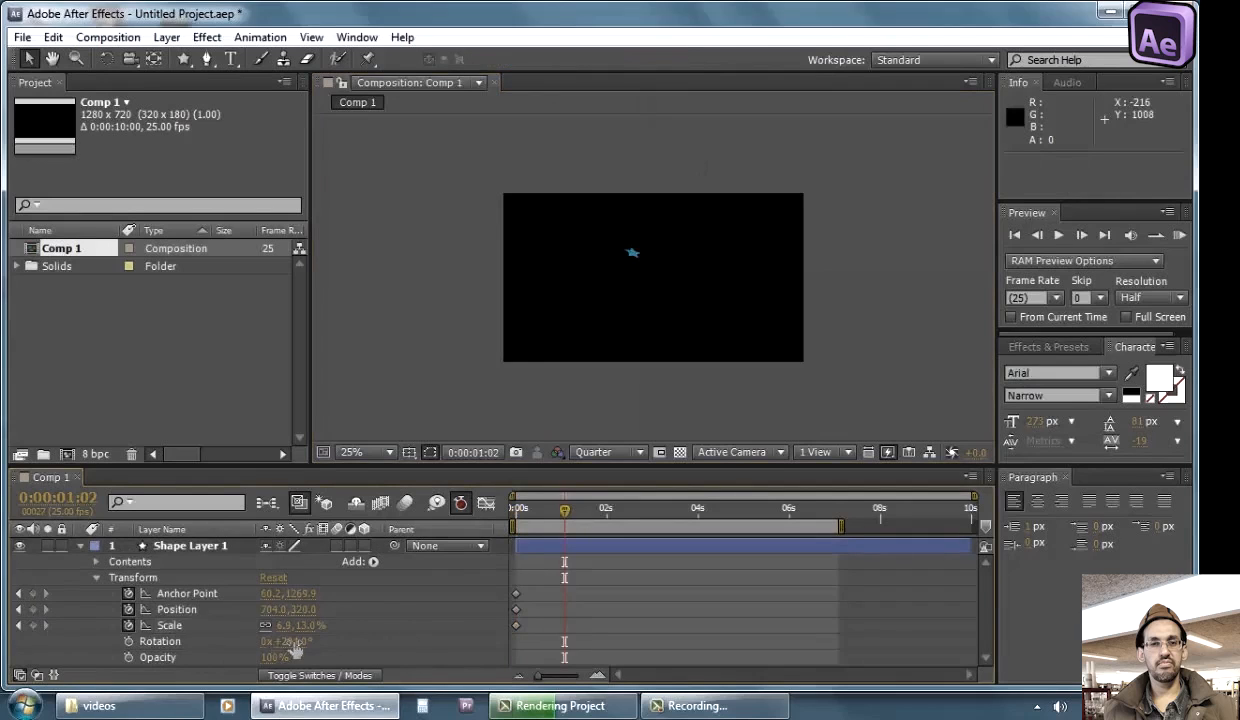
drag(293, 645, 418, 678)
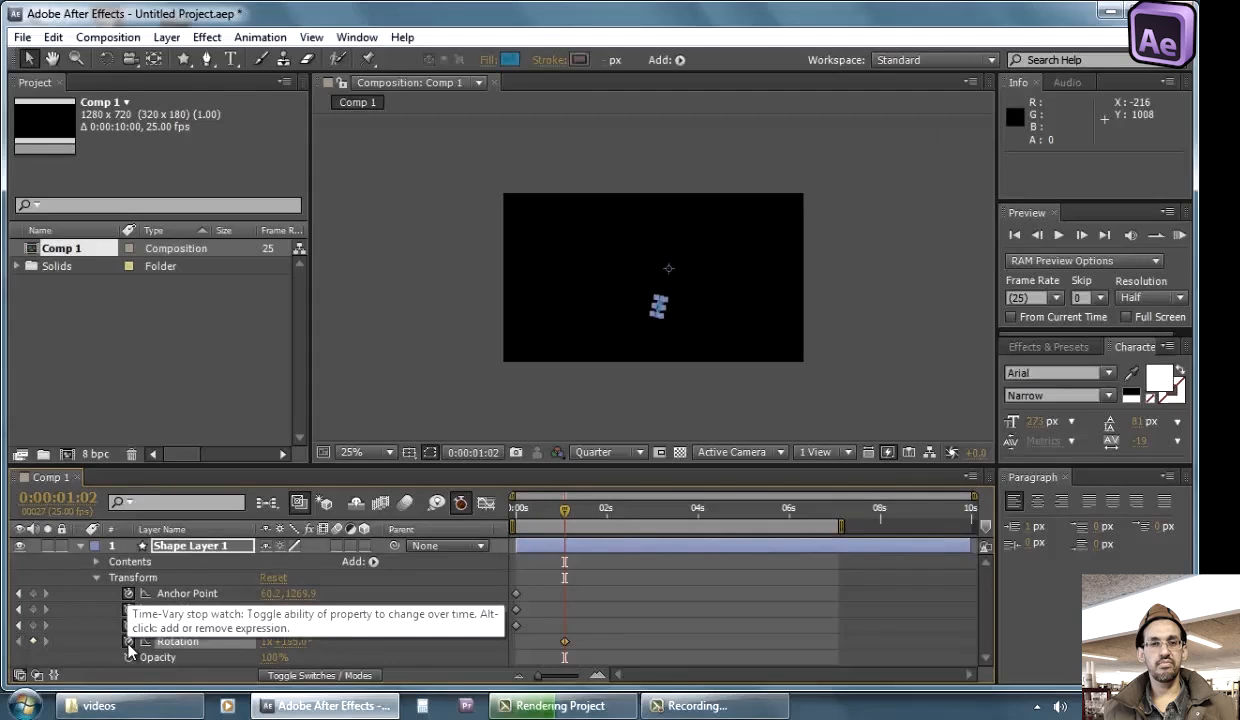
click(541, 508)
drag(581, 512, 647, 512)
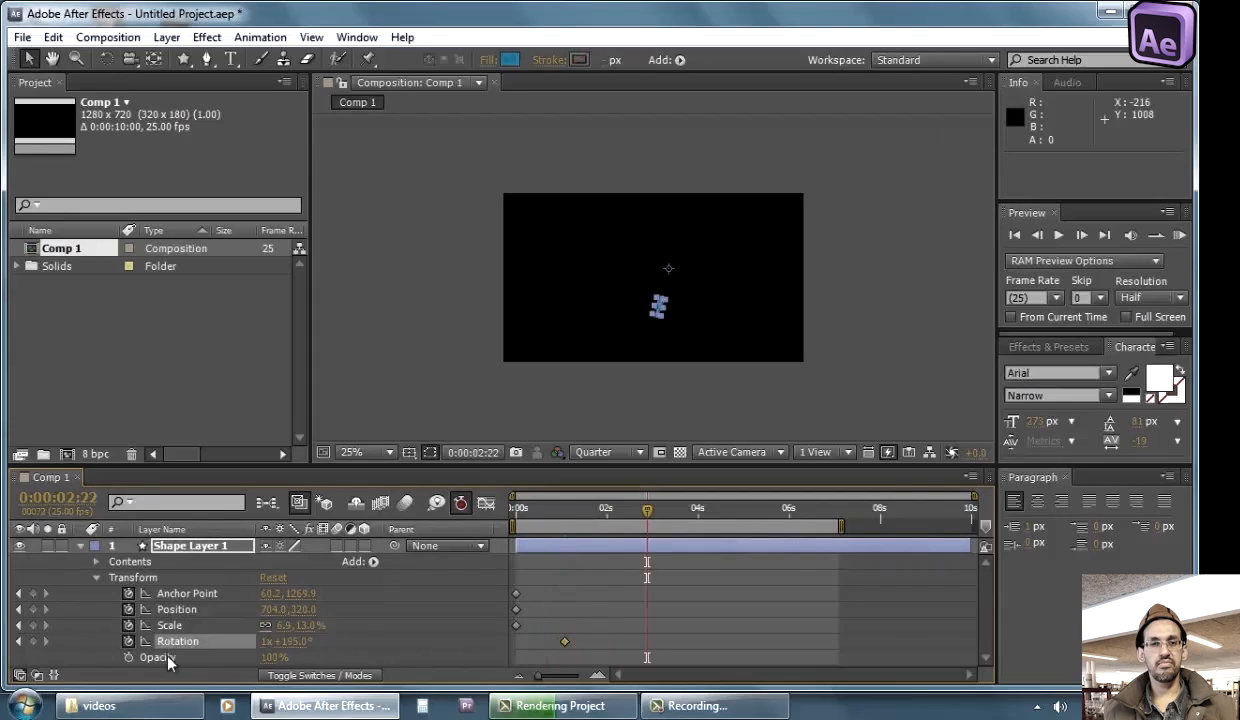
drag(293, 650, 707, 571)
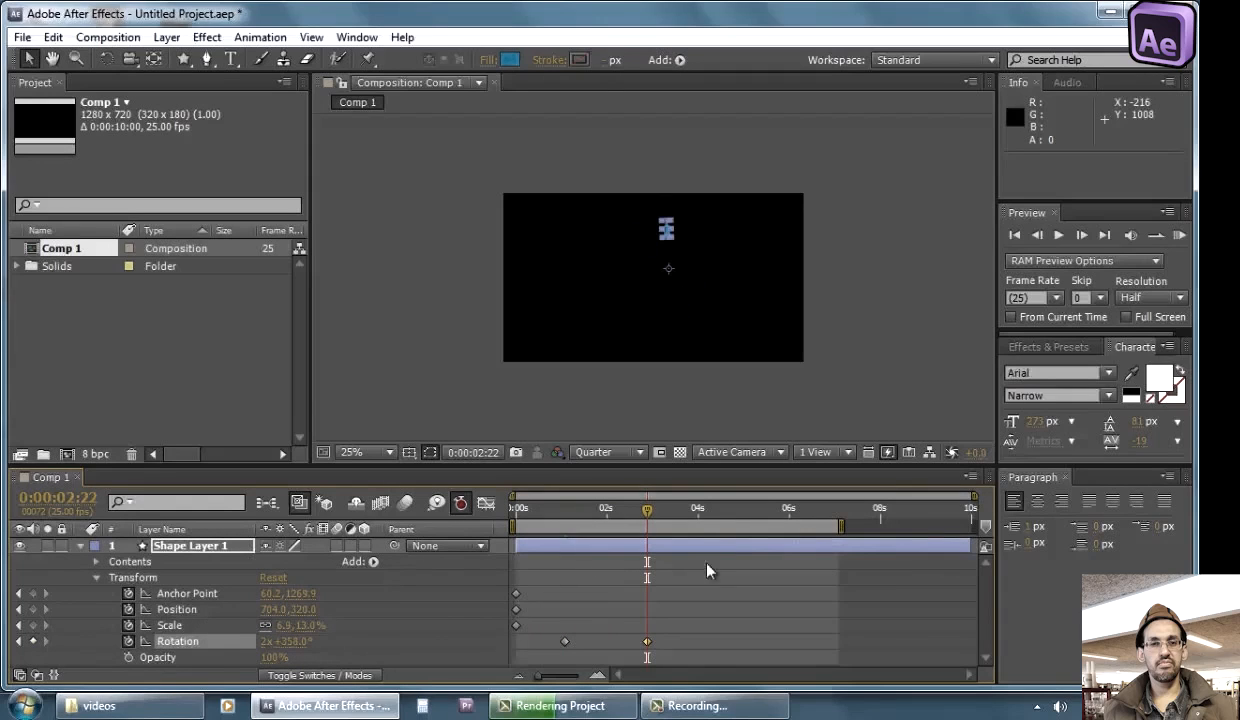
Add Opacity keyframes of 84% at 0:00:02:22 and 100% at 0:00:01:22 to the star layer
click(128, 657)
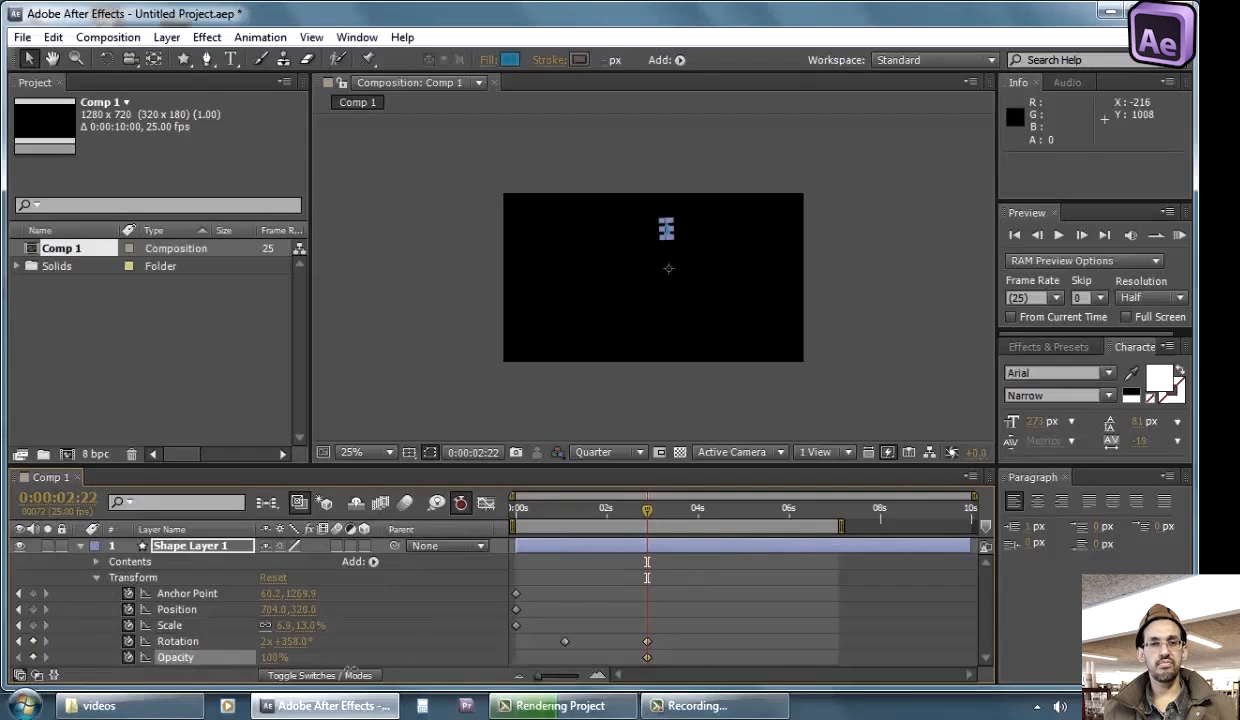
drag(272, 657, 218, 675)
click(298, 676)
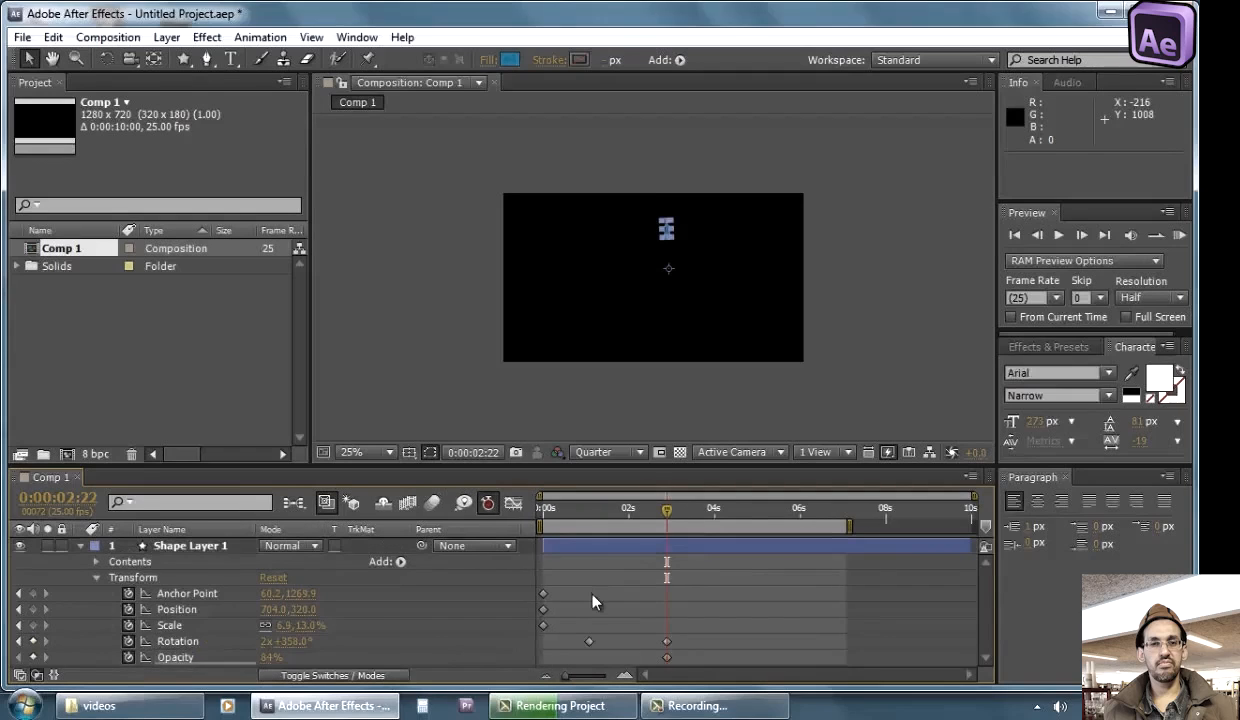
click(580, 590)
drag(652, 515, 624, 511)
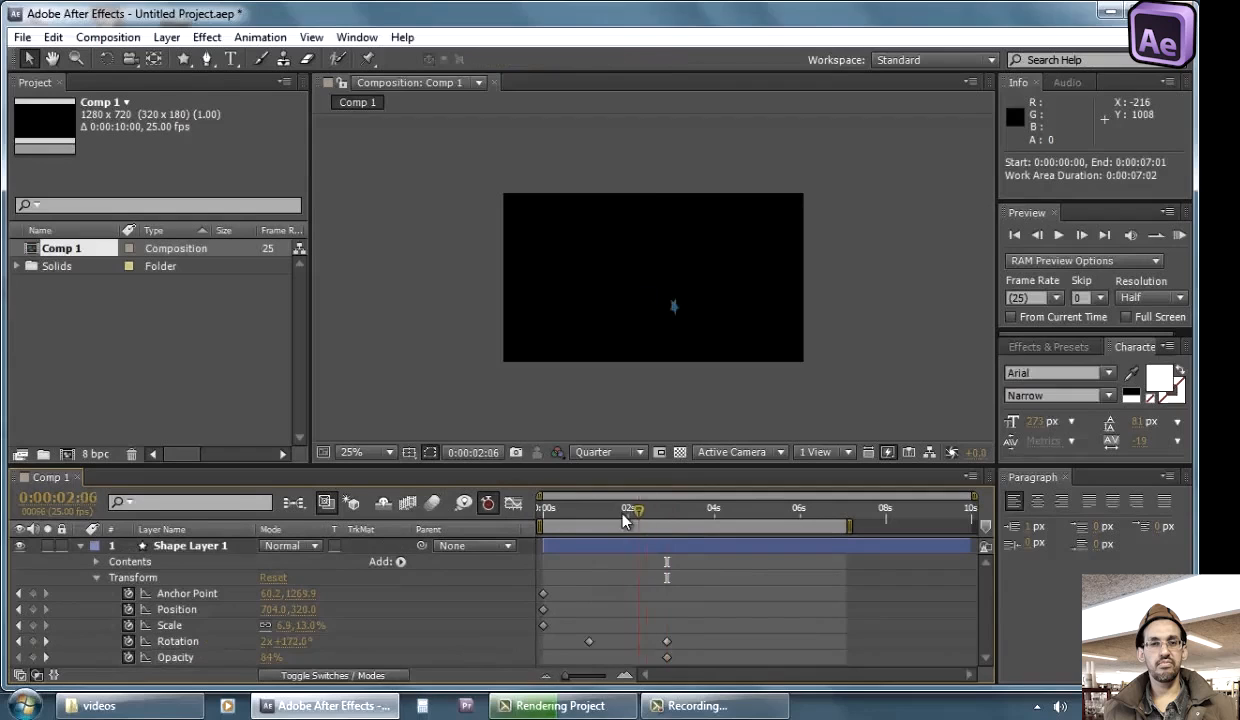
drag(272, 657, 305, 658)
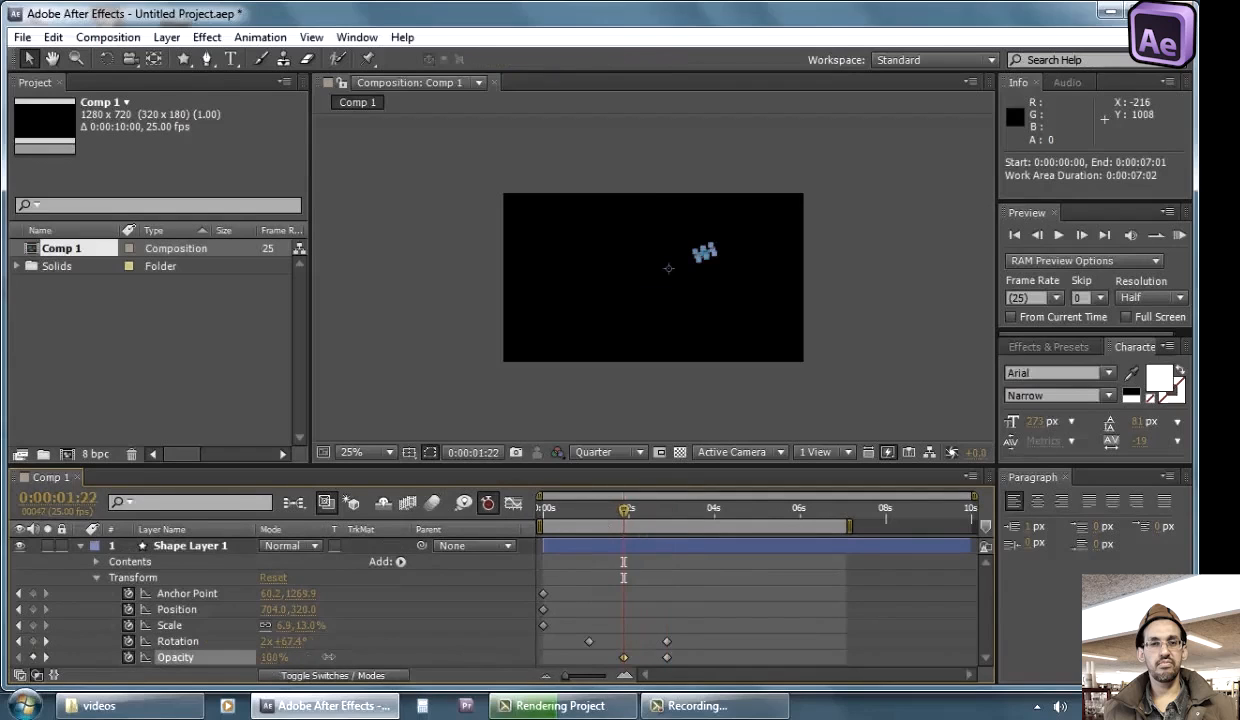
click(548, 620)
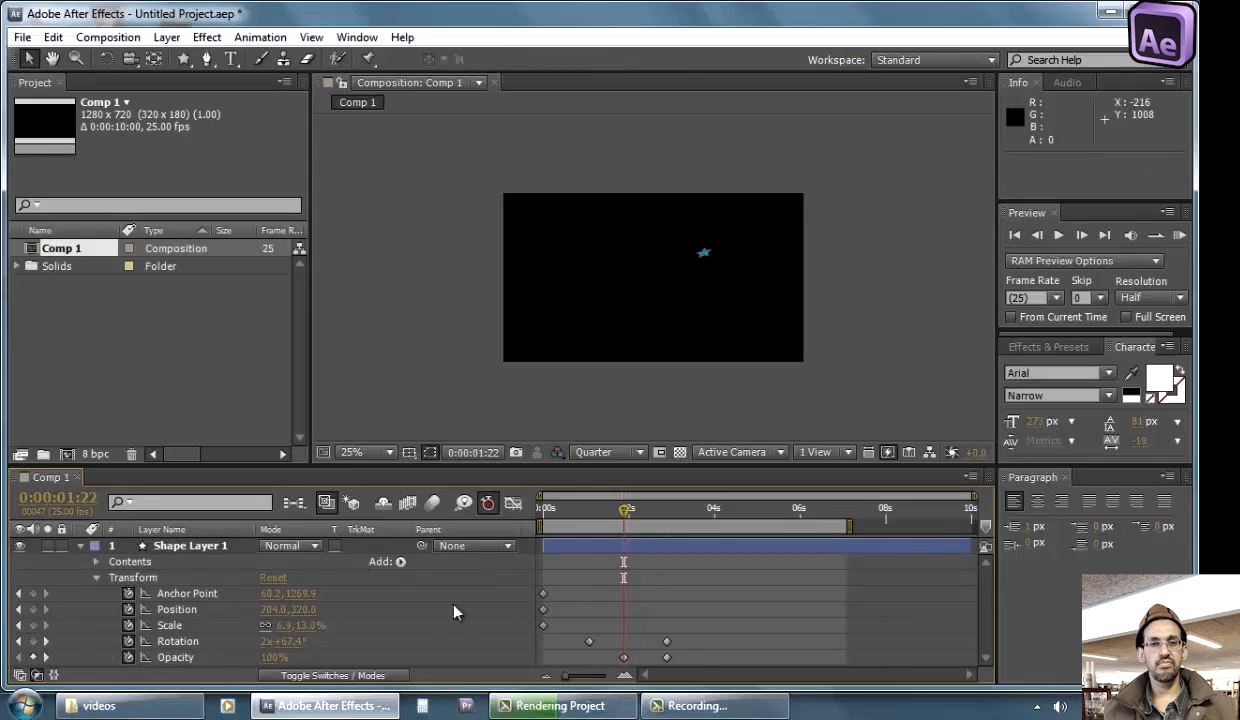
drag(732, 563, 500, 640)
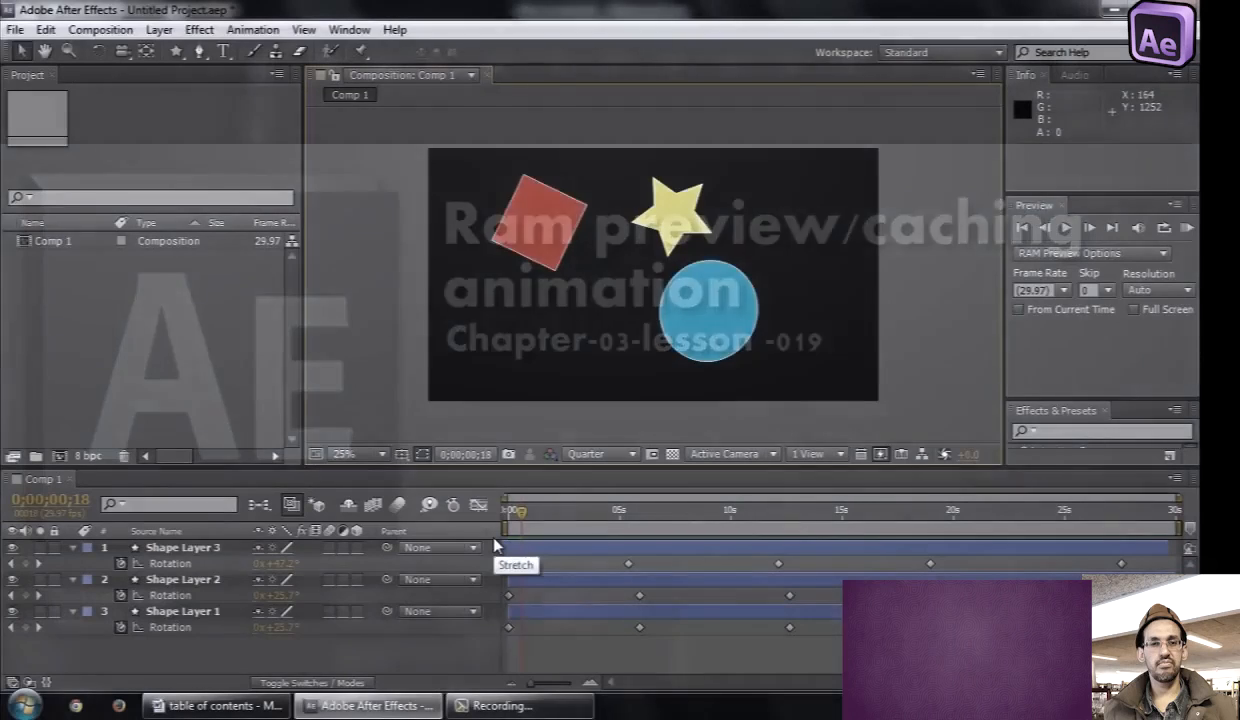
RAM preview the animation of the three rotating shapes from the first frame
key(Home)
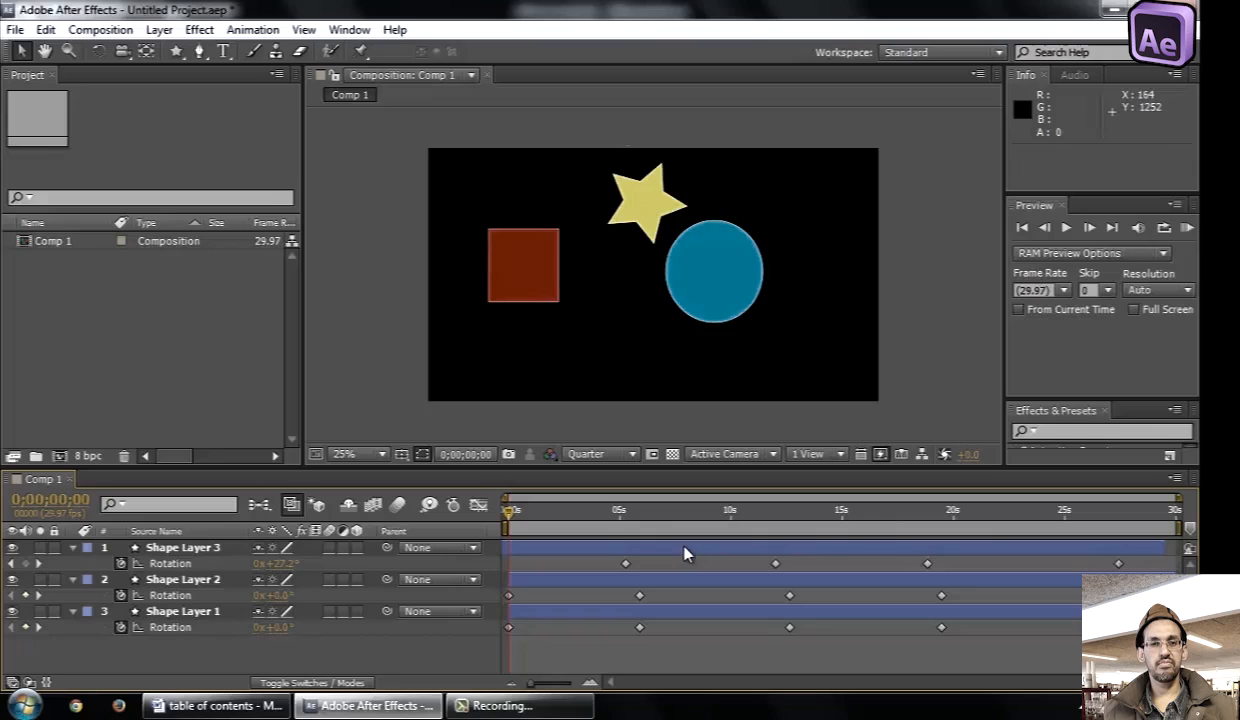
key(KP_0)
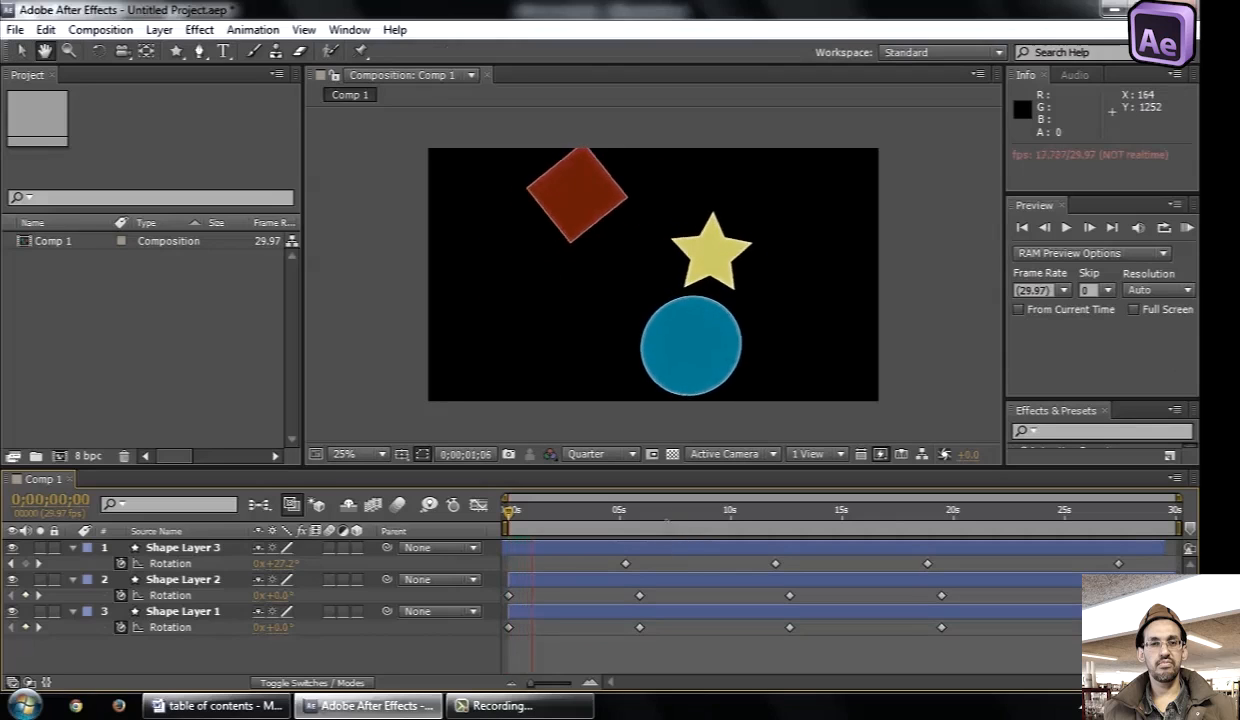
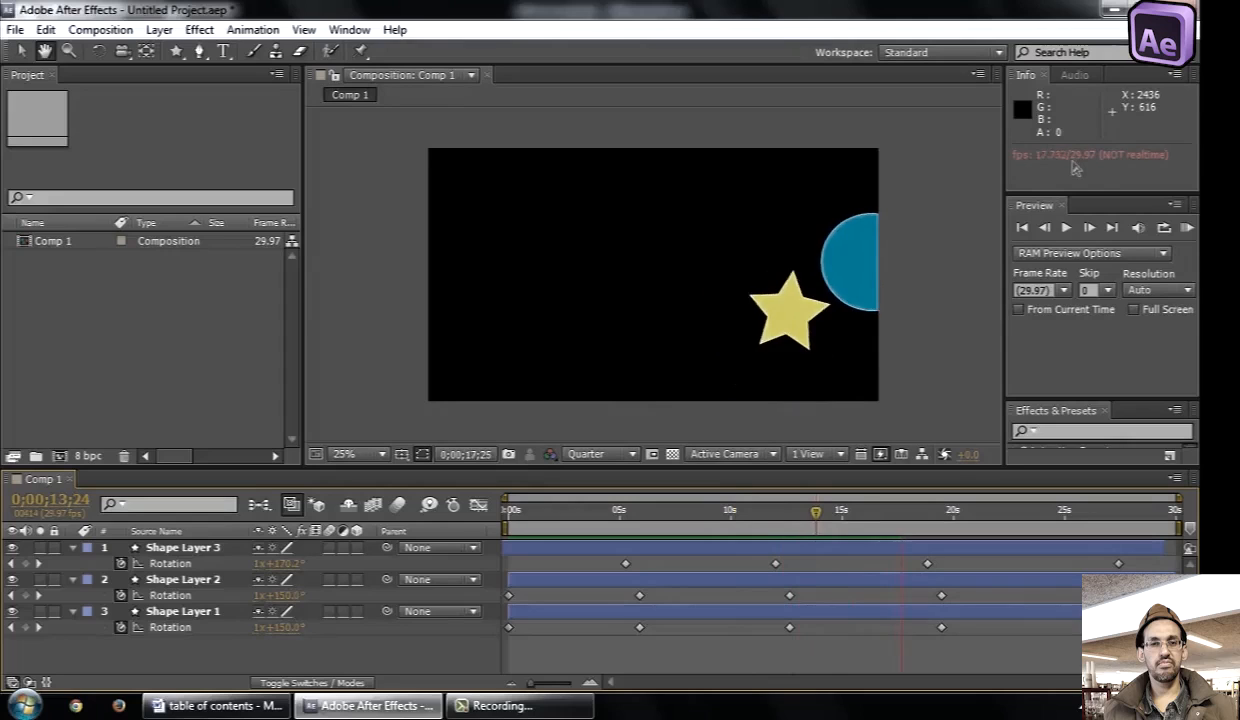
click(95, 690)
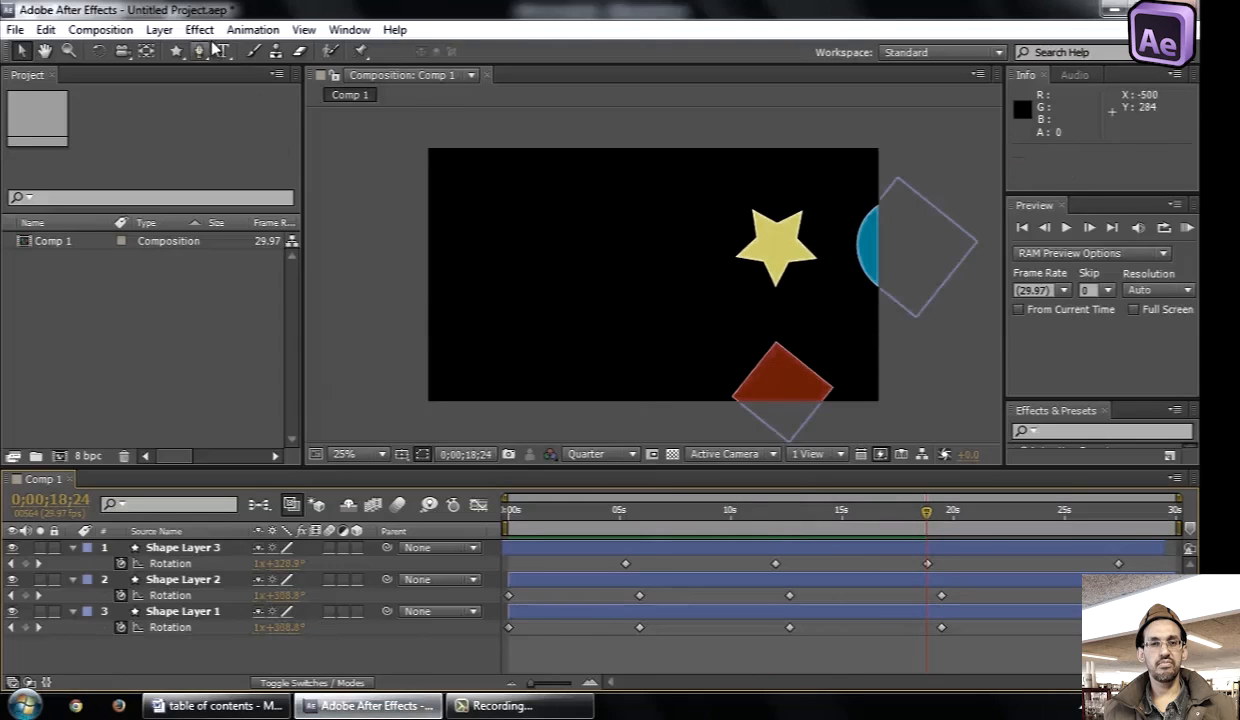
Review the composition settings of Comp 1, including preset, frame rate and duration, and RAM preview the animation again
click(108, 31)
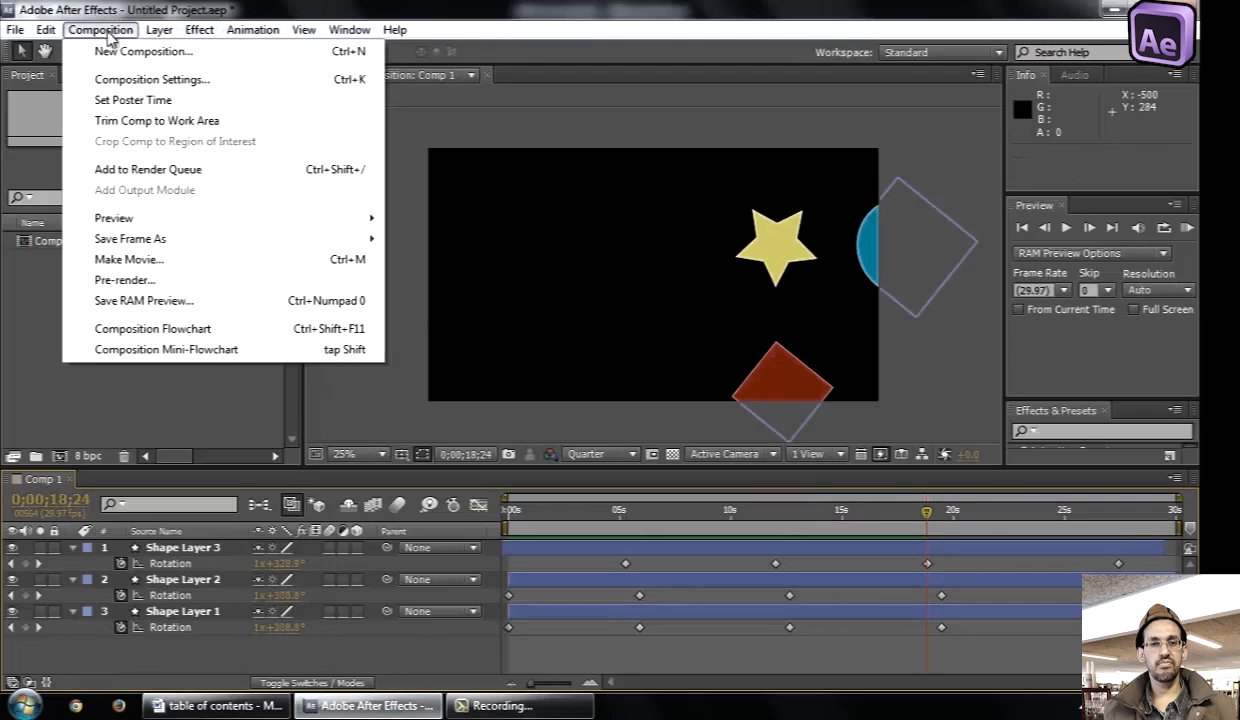
click(130, 79)
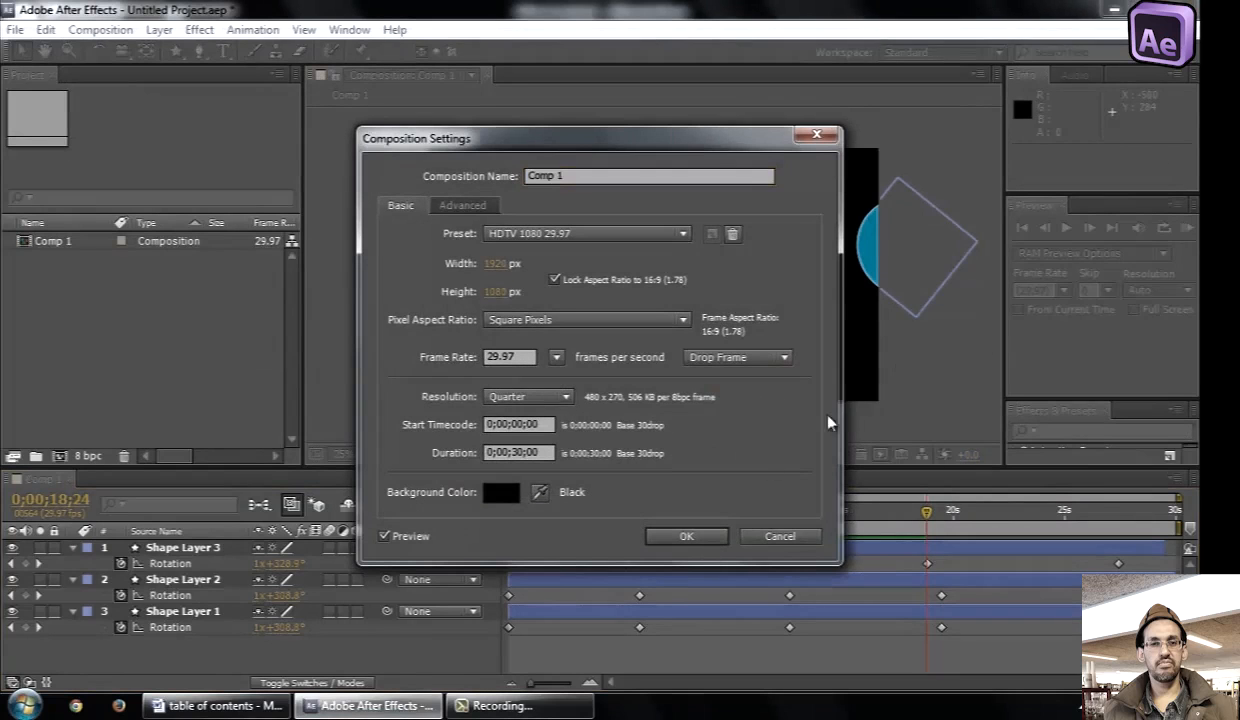
click(700, 538)
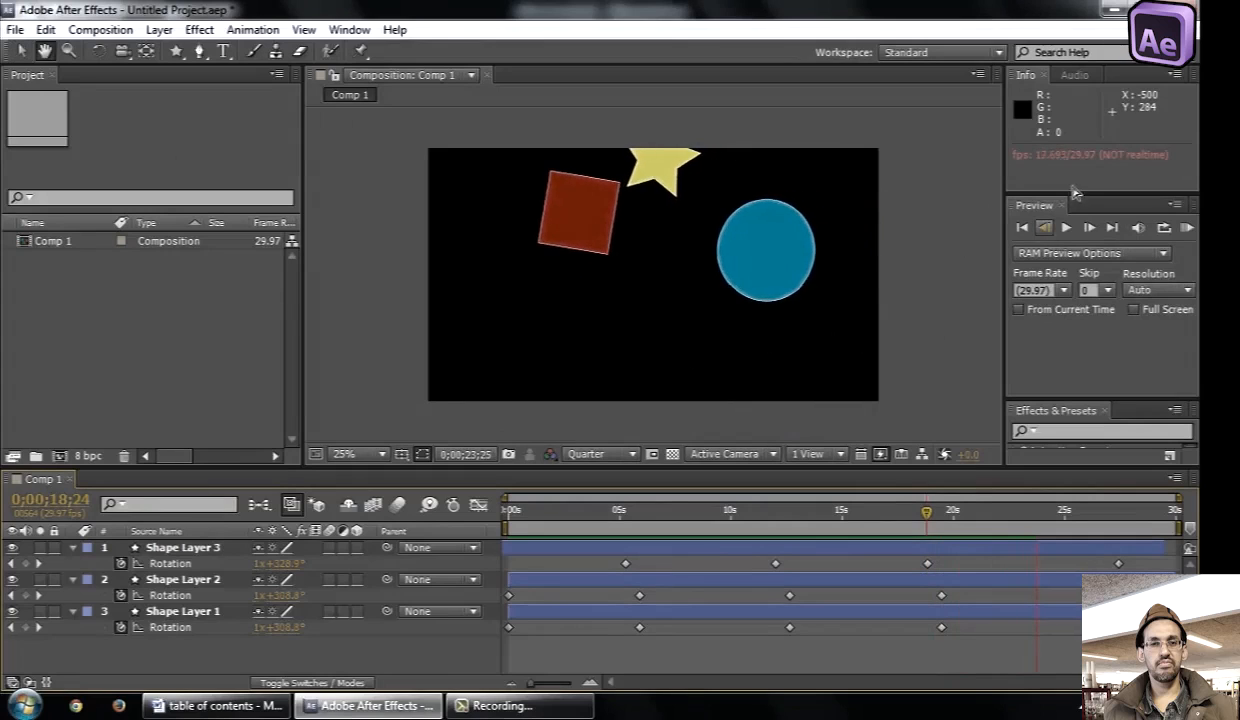
key(space)
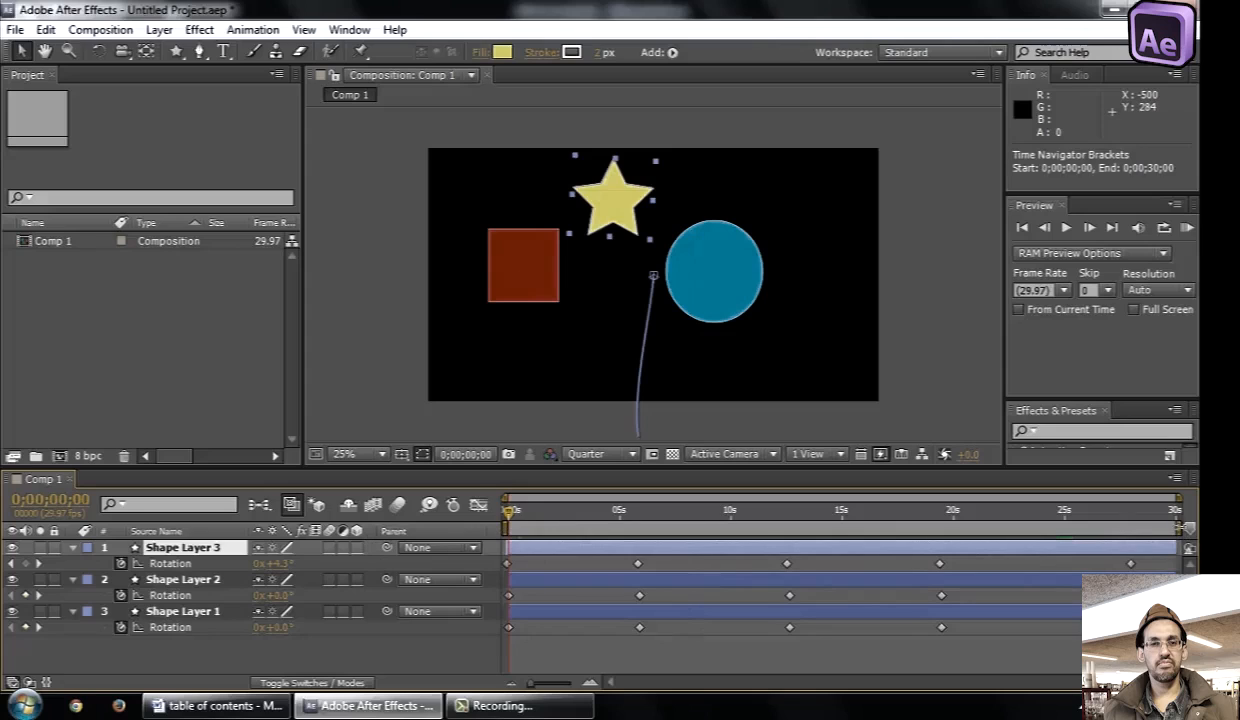
Shorten and shift the preview work area to span 0;00;05;12 to 0;00;17;12, and reset it to the full composition
drag(1177, 527, 943, 527)
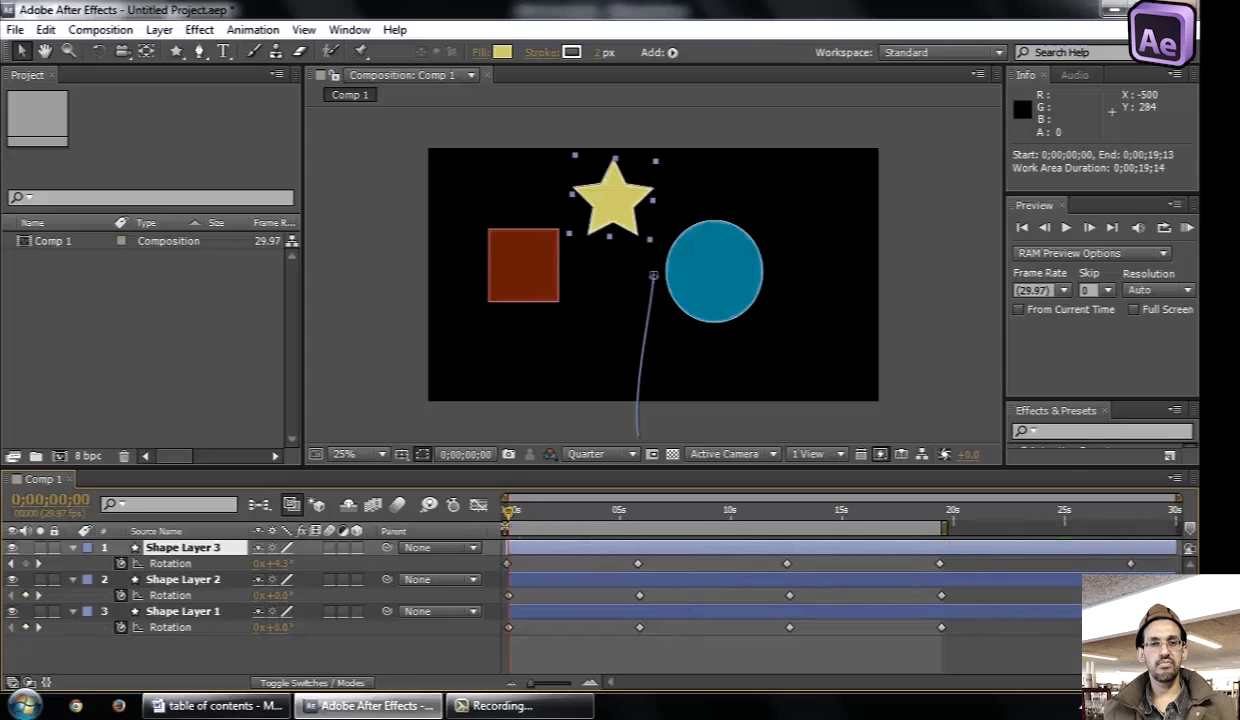
drag(817, 527, 905, 527)
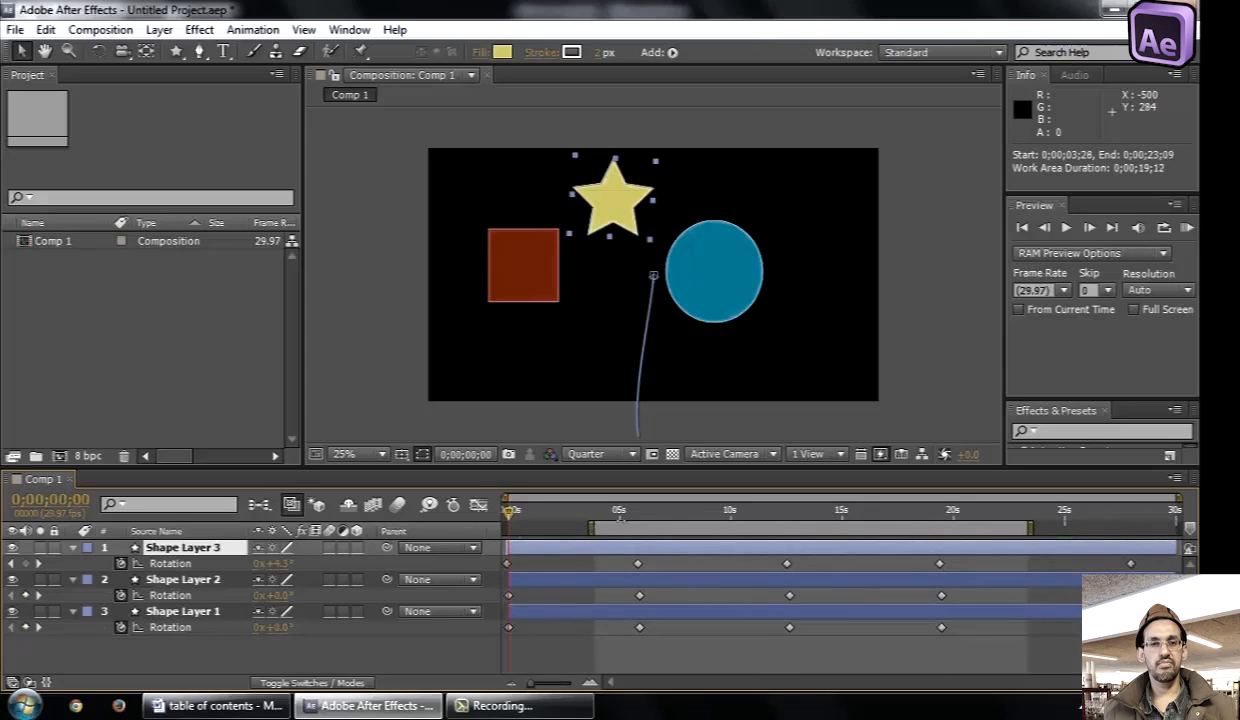
drag(590, 527, 801, 527)
drag(1030, 527, 898, 527)
drag(800, 527, 599, 527)
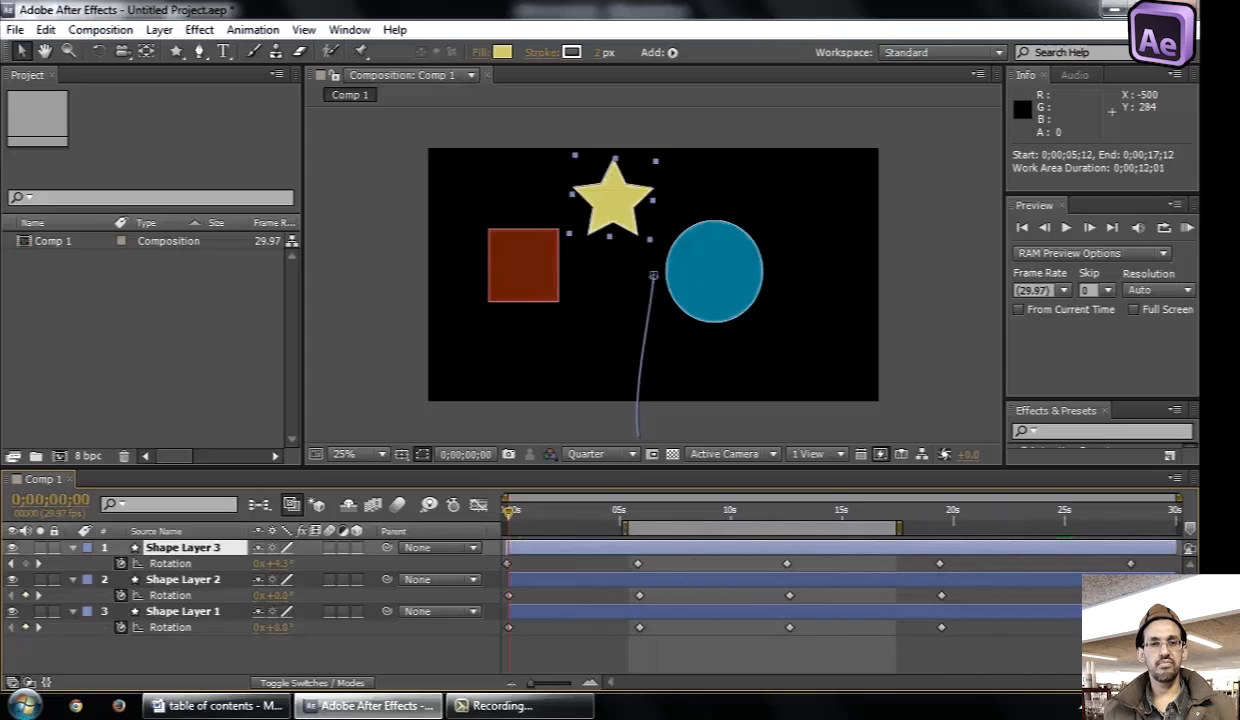
double_click(752, 530)
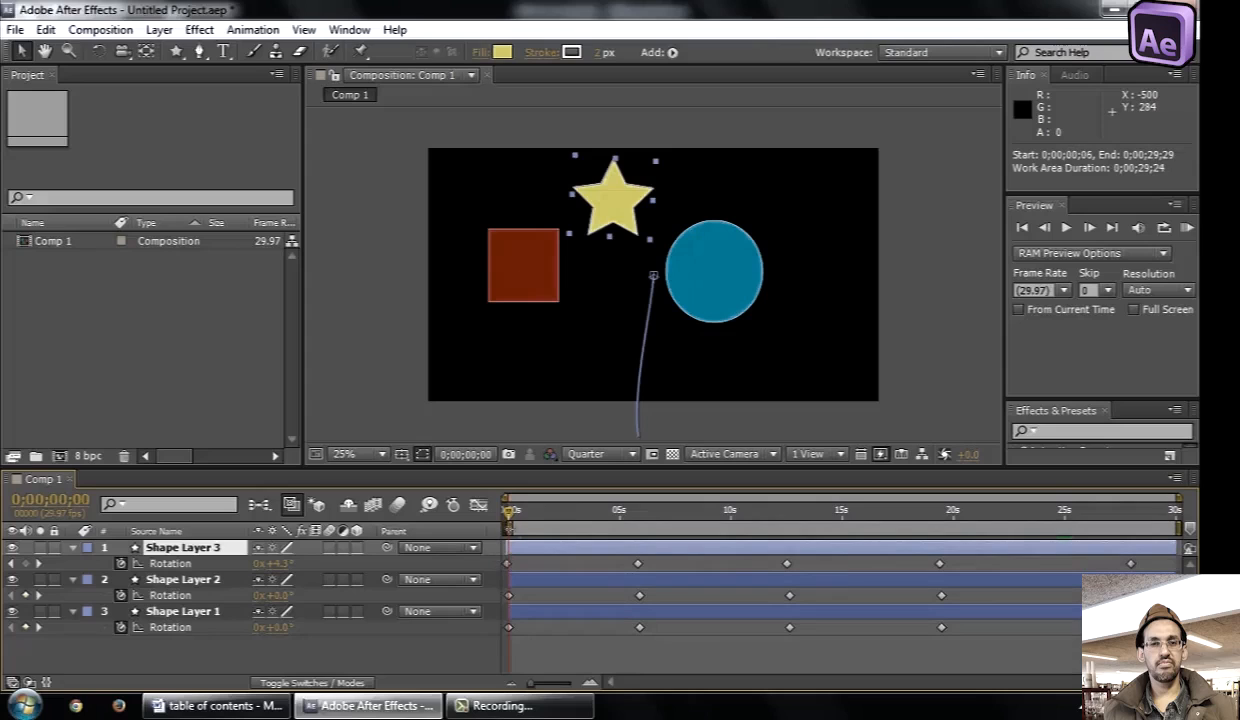
Set the work area to span 0;00;00;00 to 0;00;09;22 and check that the Preview panel is enabled
drag(490, 507, 470, 512)
drag(1179, 527, 729, 527)
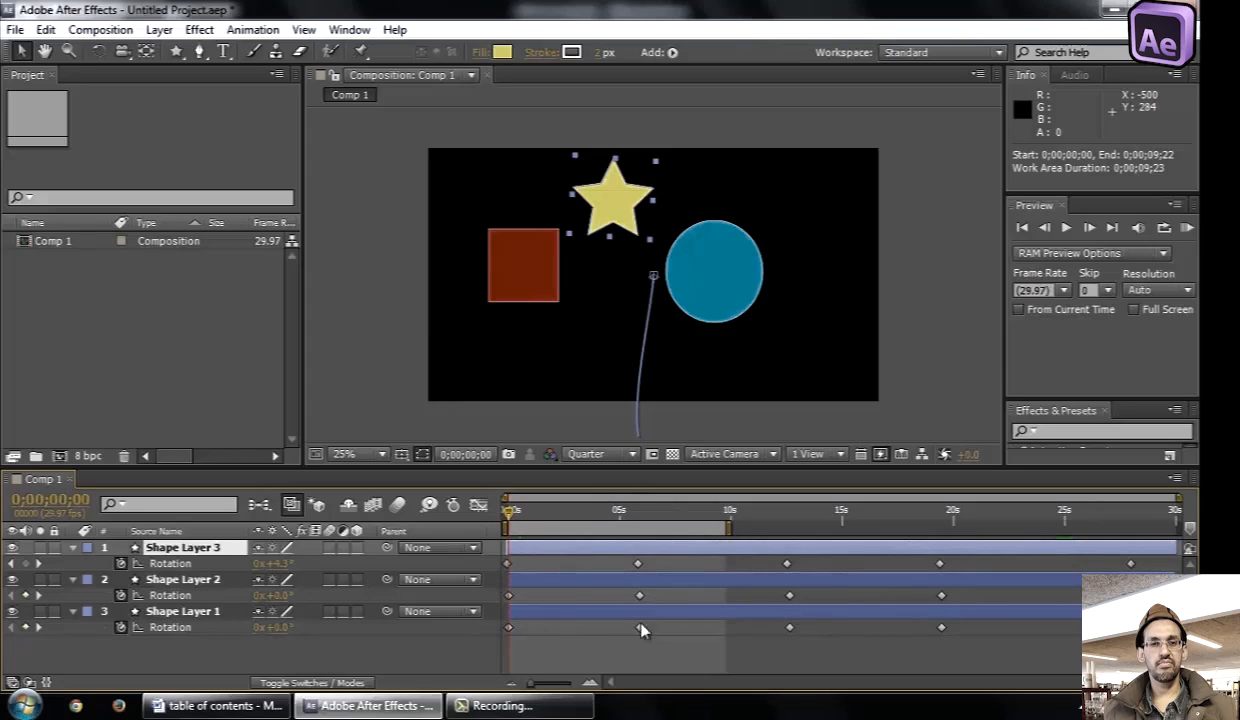
click(1022, 214)
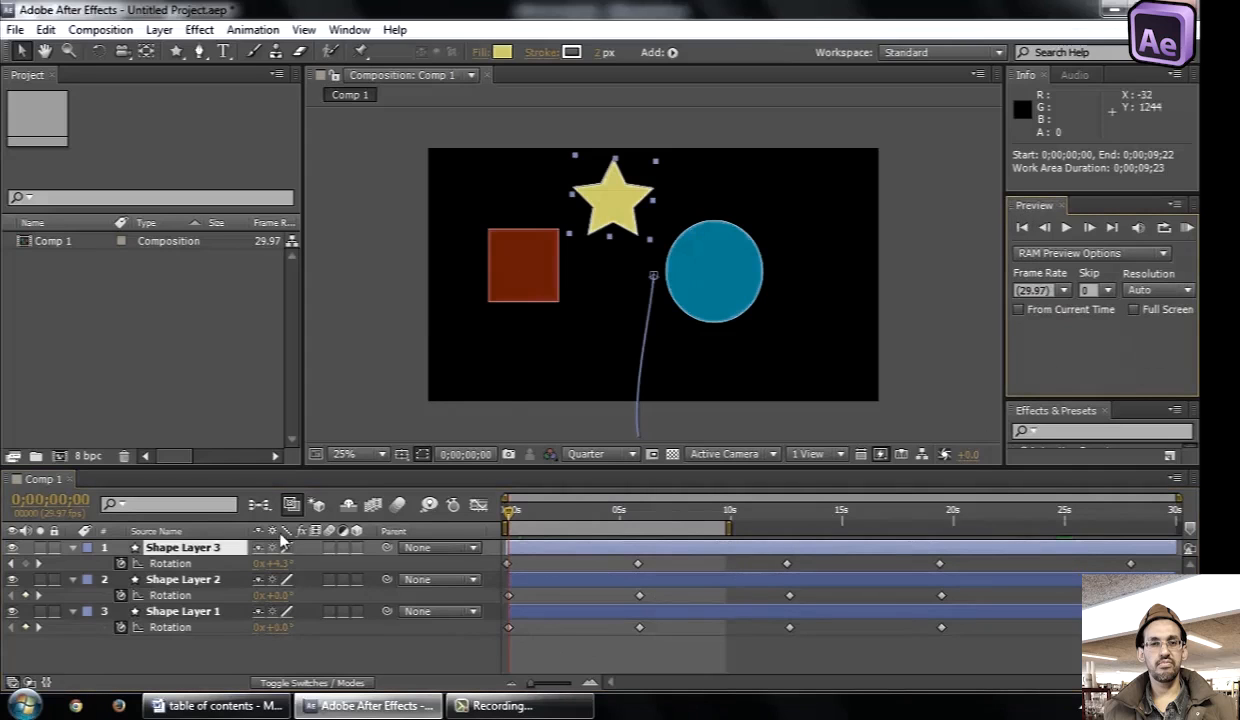
click(349, 30)
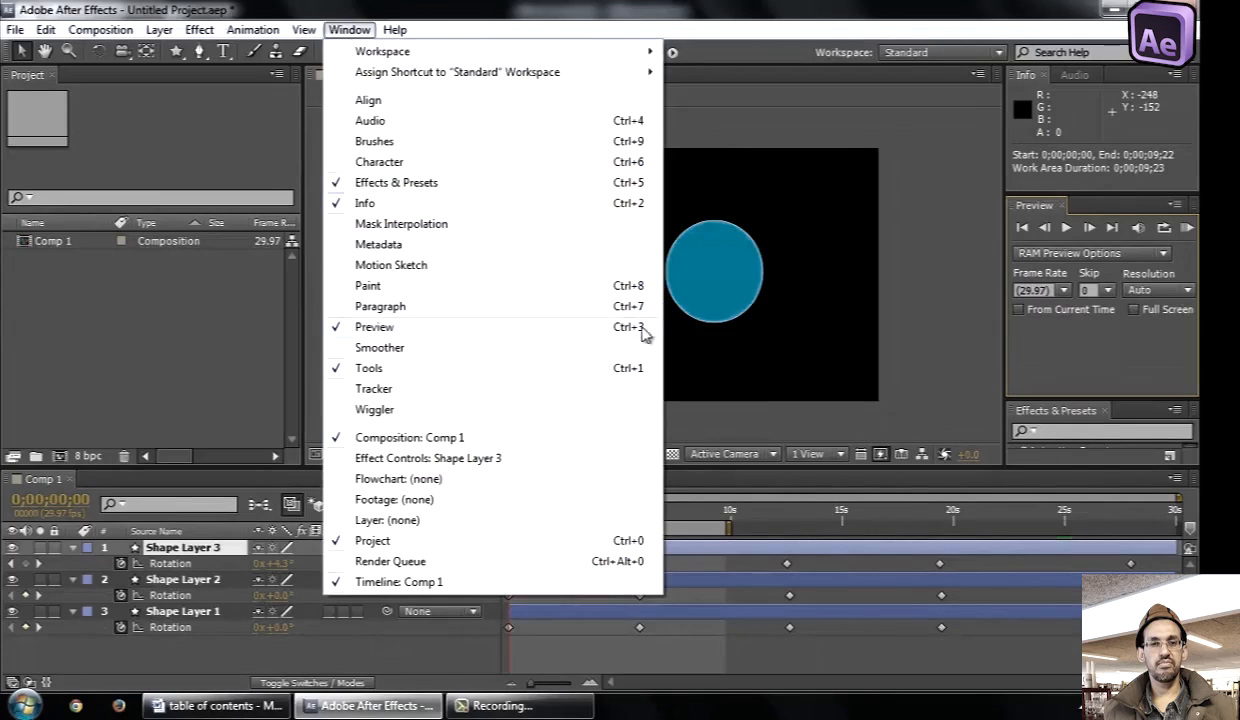
key(Escape)
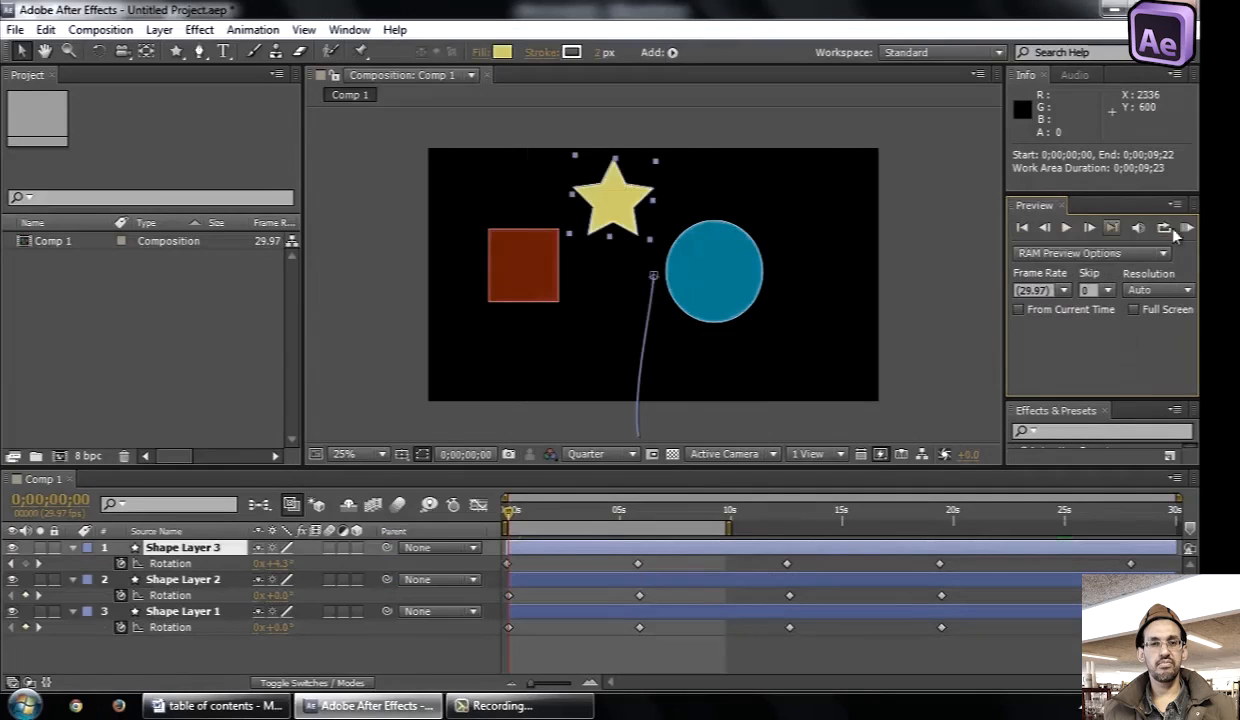
Move the current time to 0;00;02;11 and step backward frame by frame to 0;00;02;02
click(1048, 229)
click(563, 520)
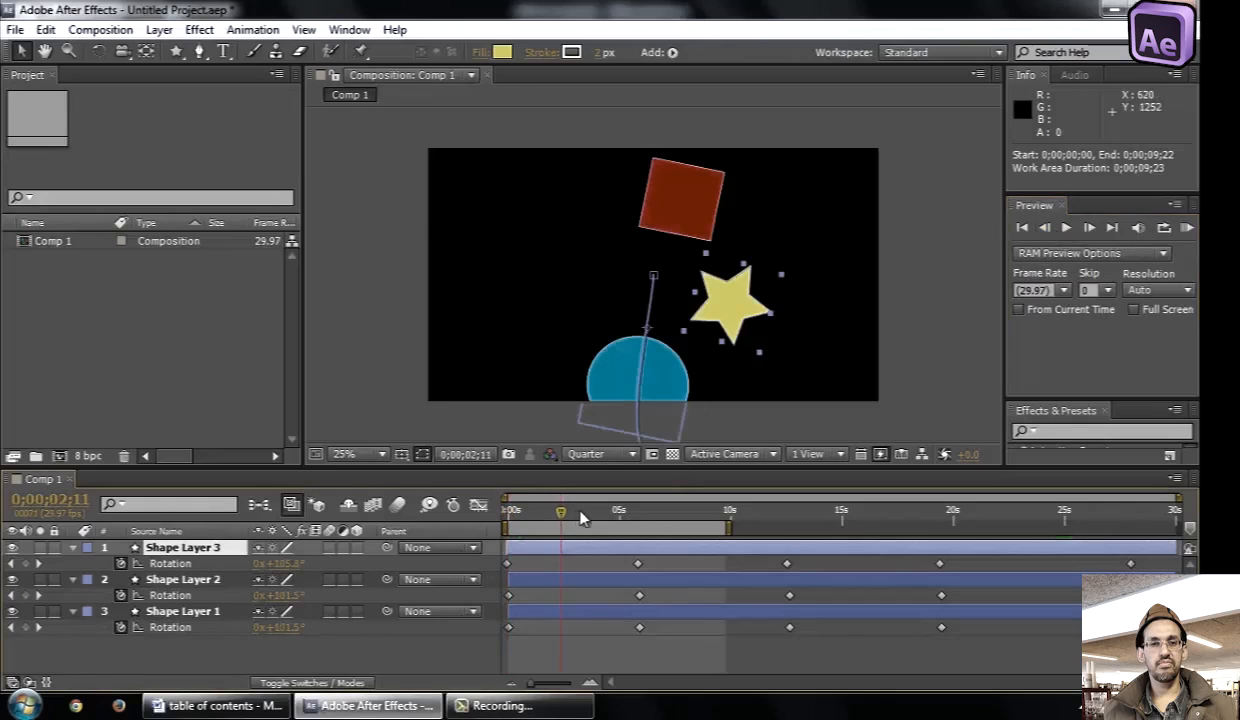
click(1045, 233)
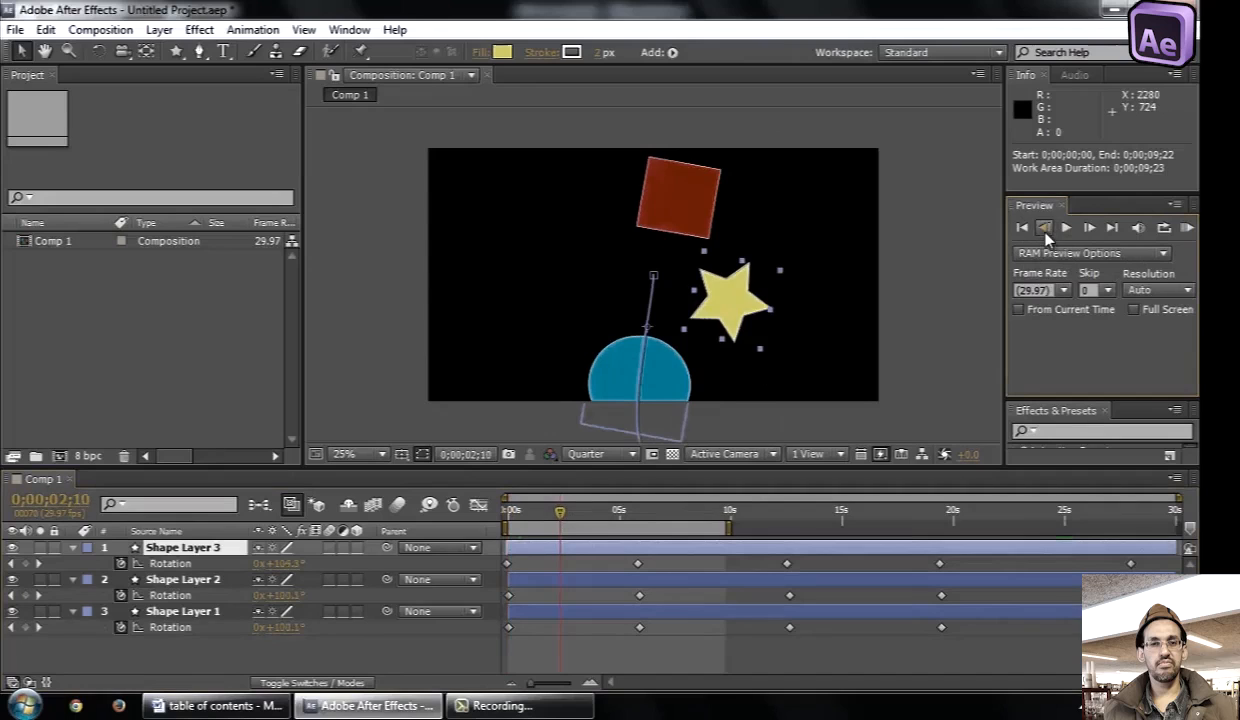
click(1045, 228)
click(1045, 228)
click(1045, 228)
click(1045, 228)
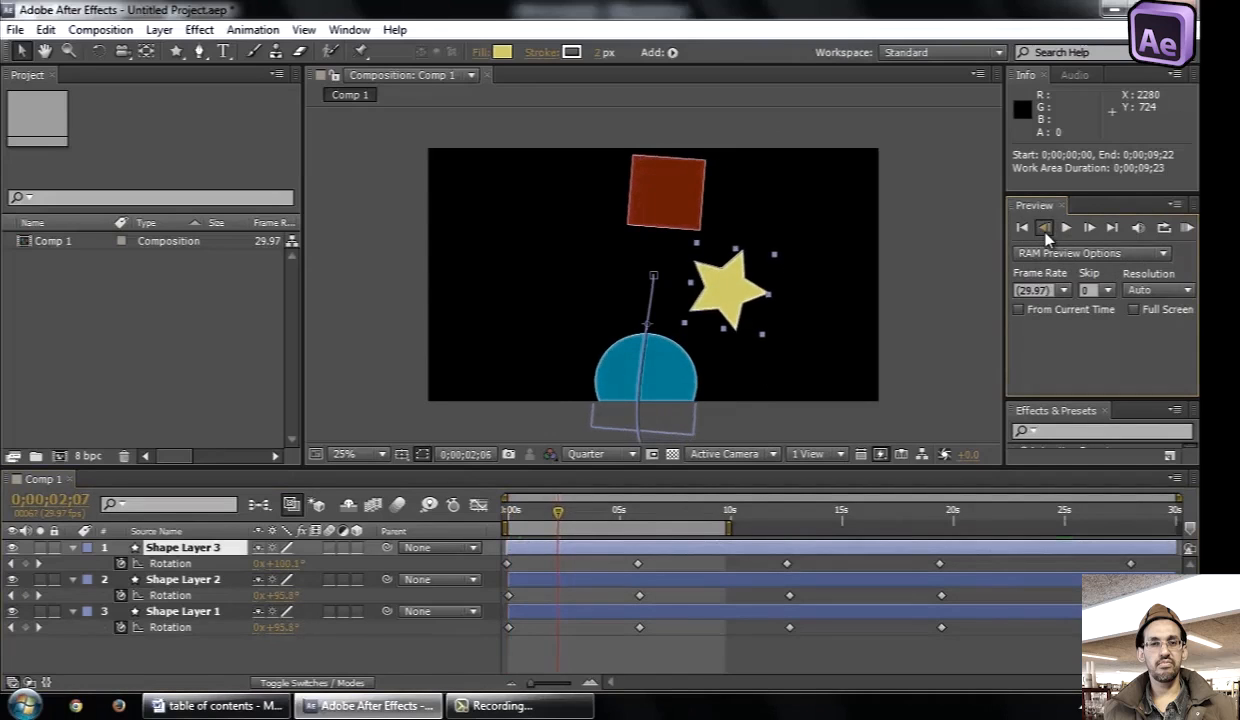
click(1045, 228)
click(1045, 228)
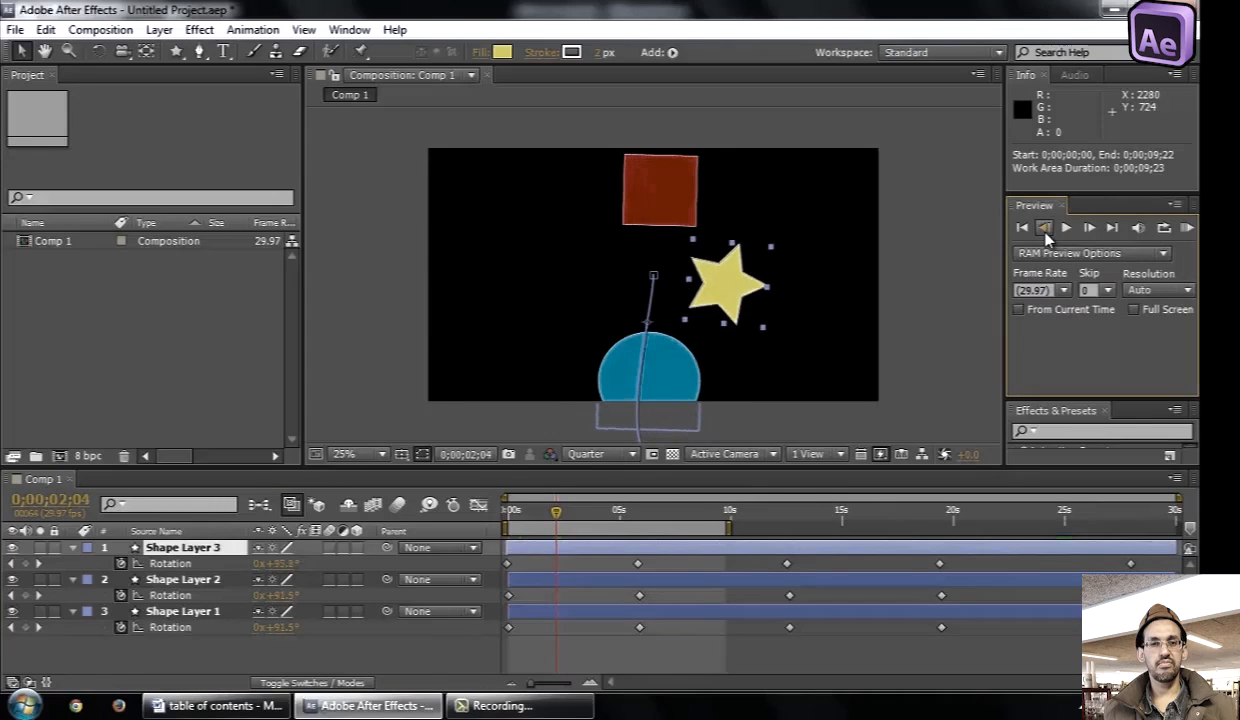
click(1045, 228)
click(1045, 228)
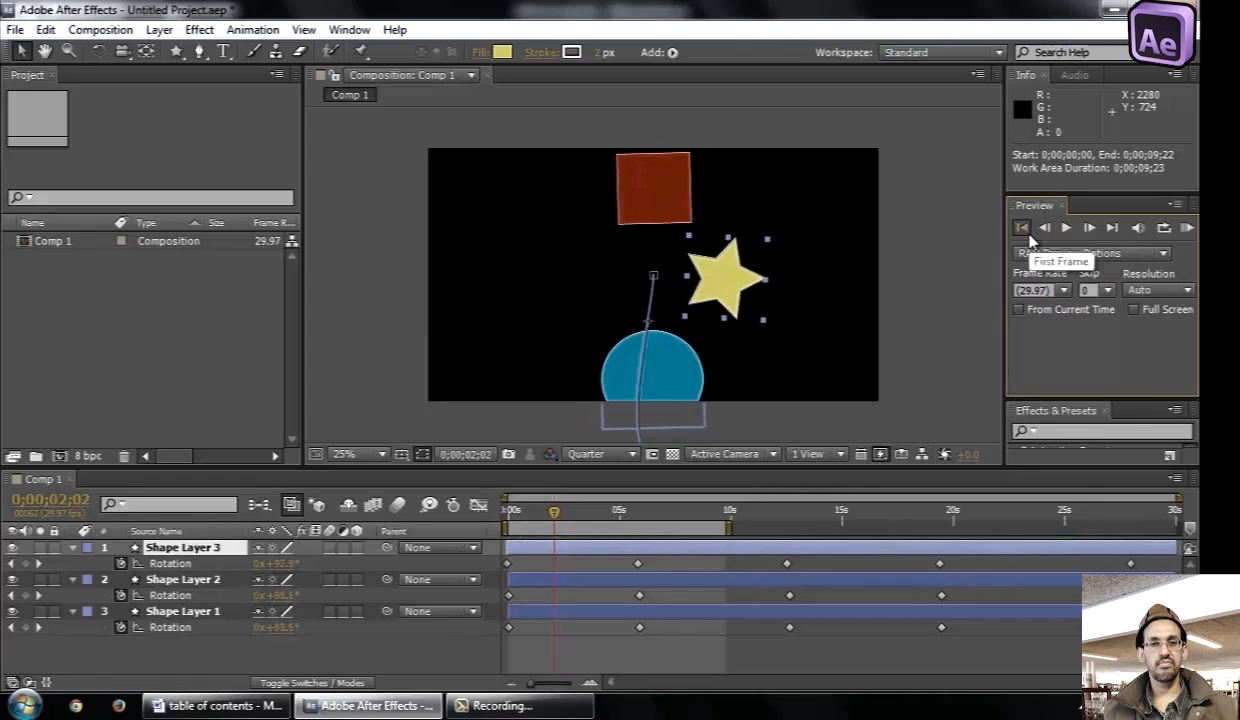
Play the animation briefly from the first frame, step forward to 0;00;00;17, and jump to the last frame
click(1027, 233)
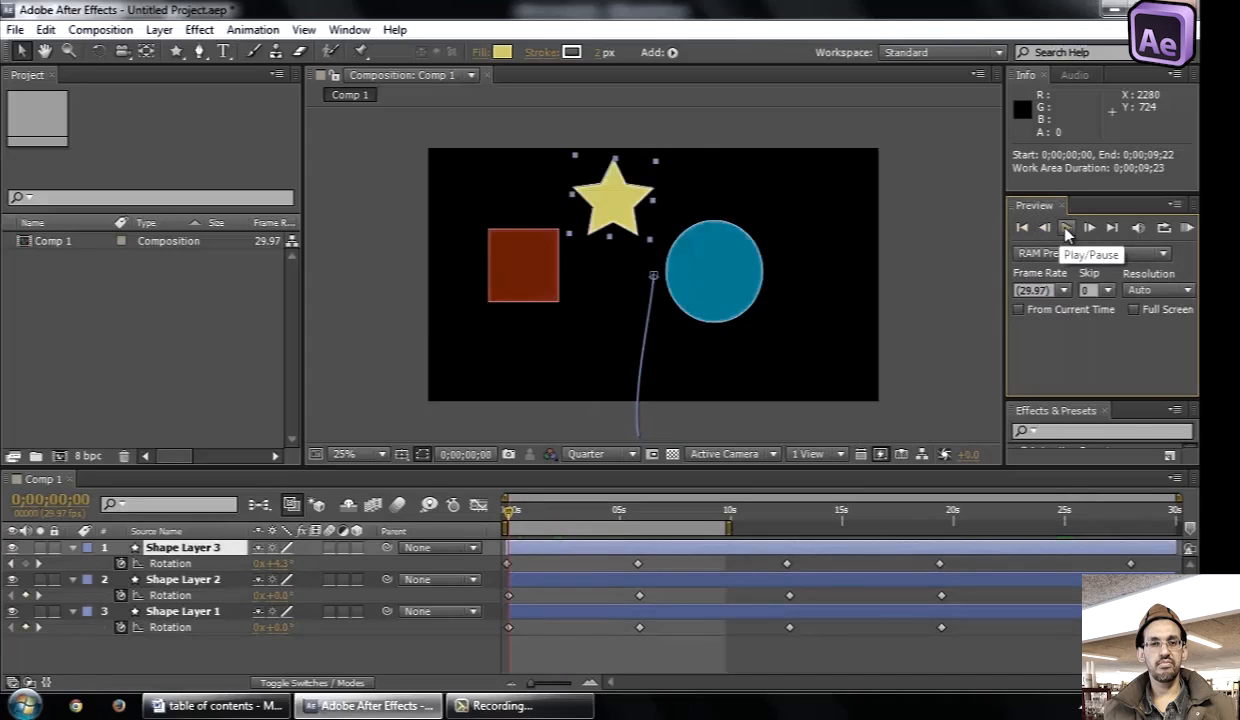
click(1066, 228)
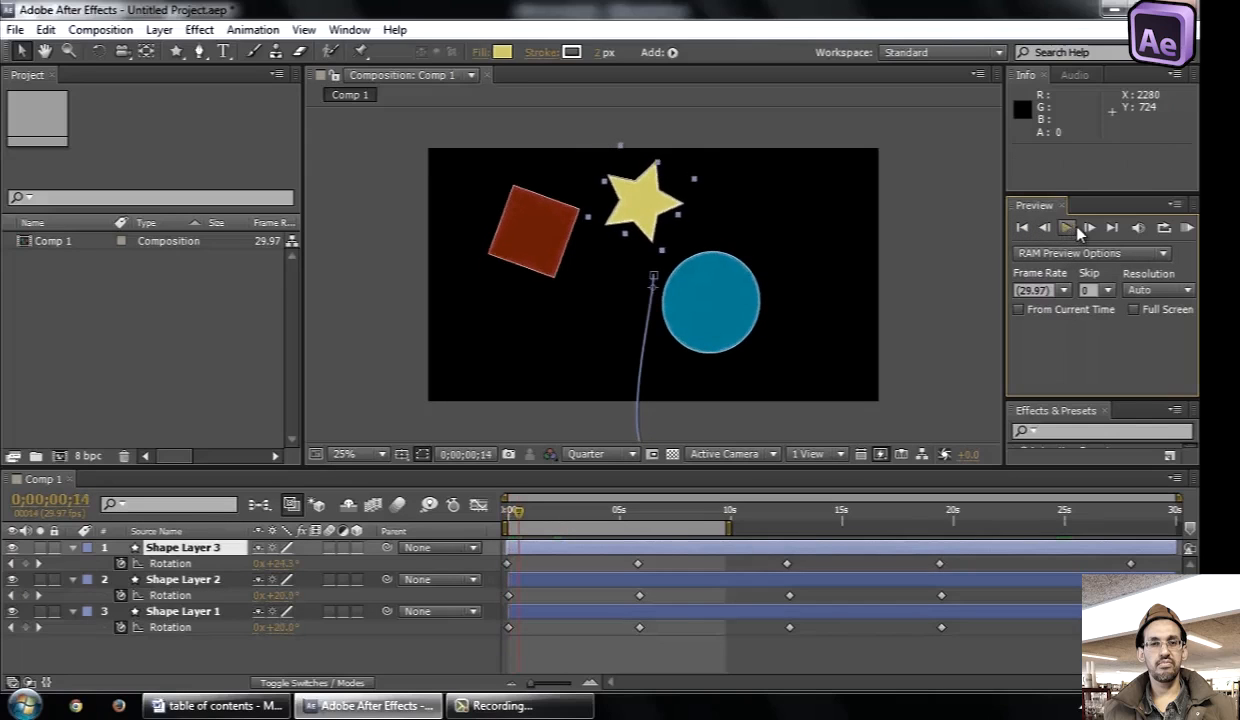
click(1088, 230)
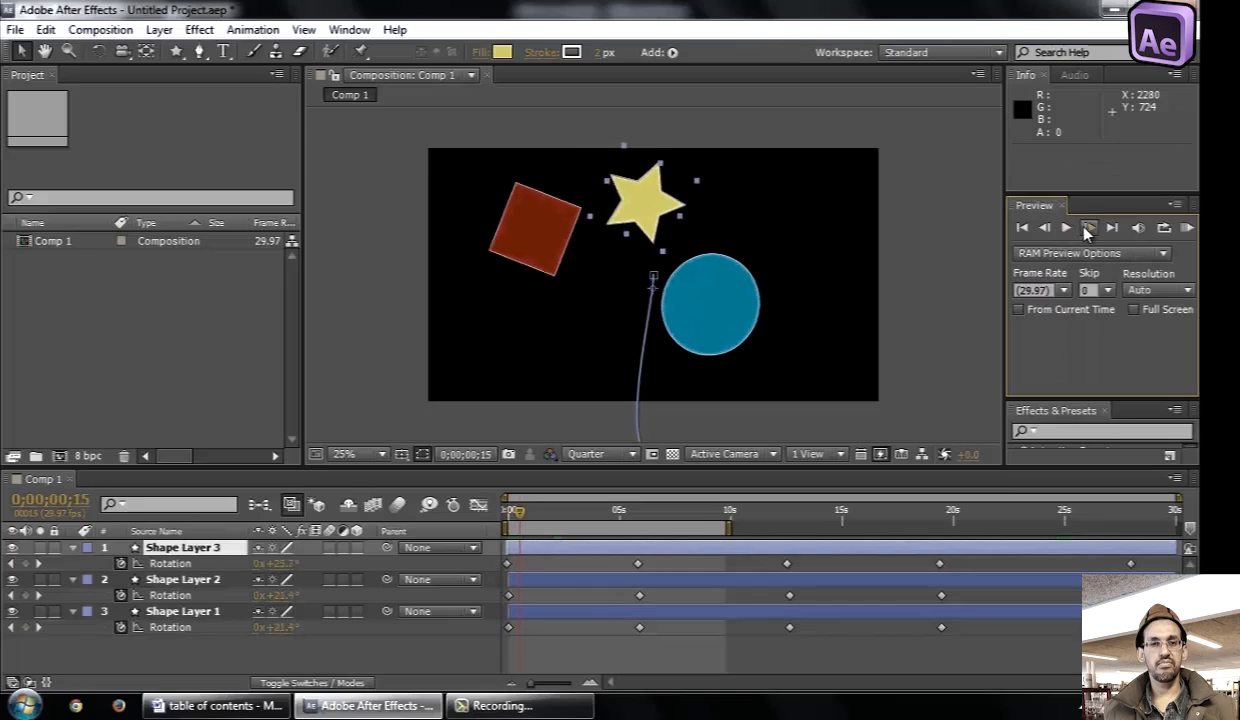
click(1088, 230)
click(1090, 230)
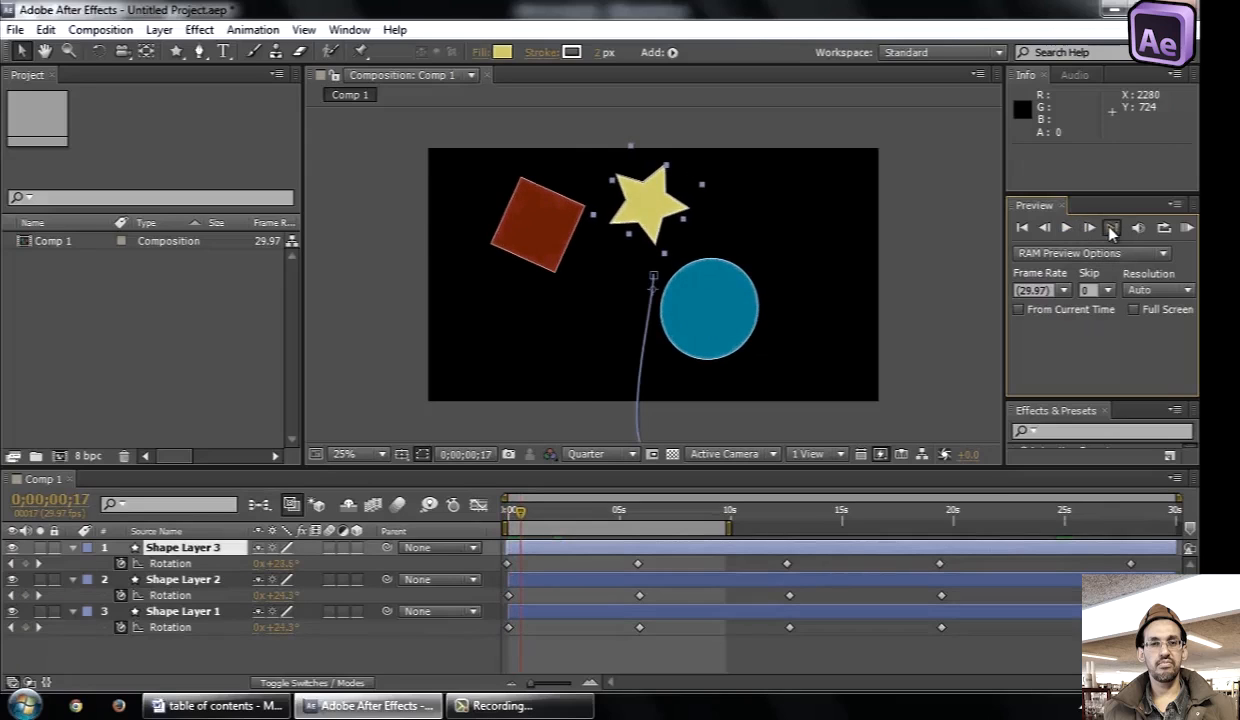
click(1110, 229)
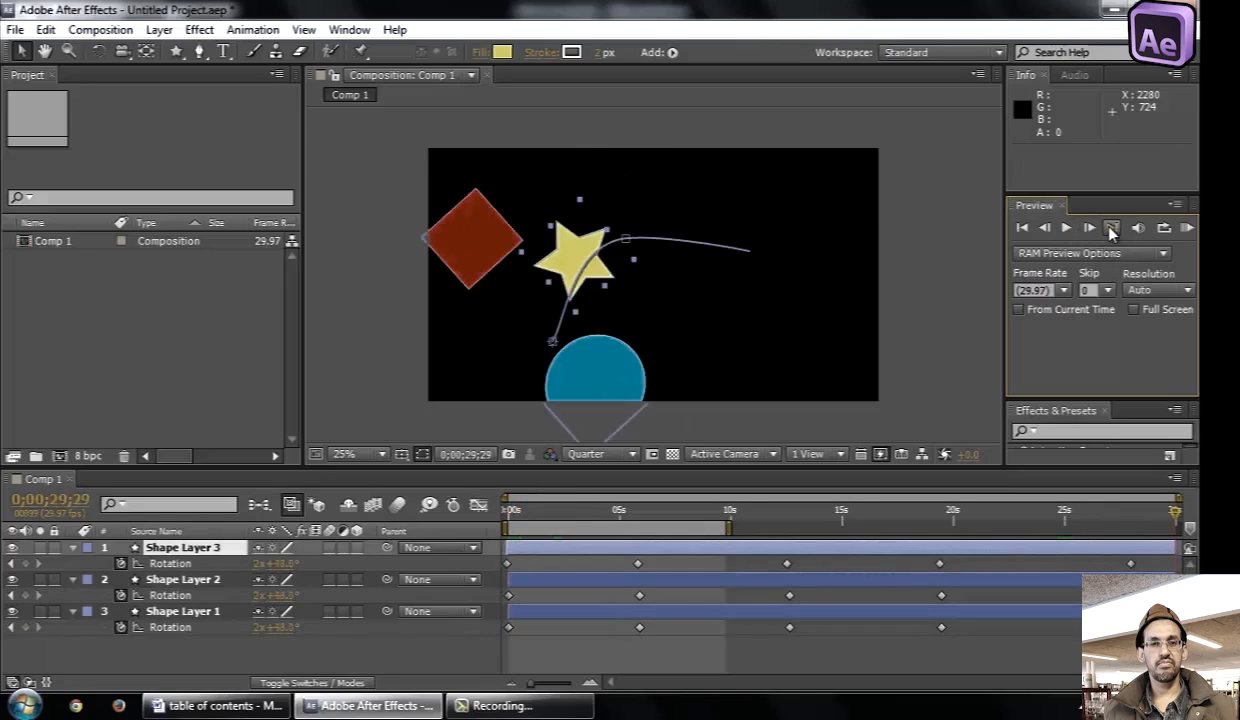
Move the current time to 0;00;06;03 and RAM preview the work area at the composition's frame rate
click(645, 513)
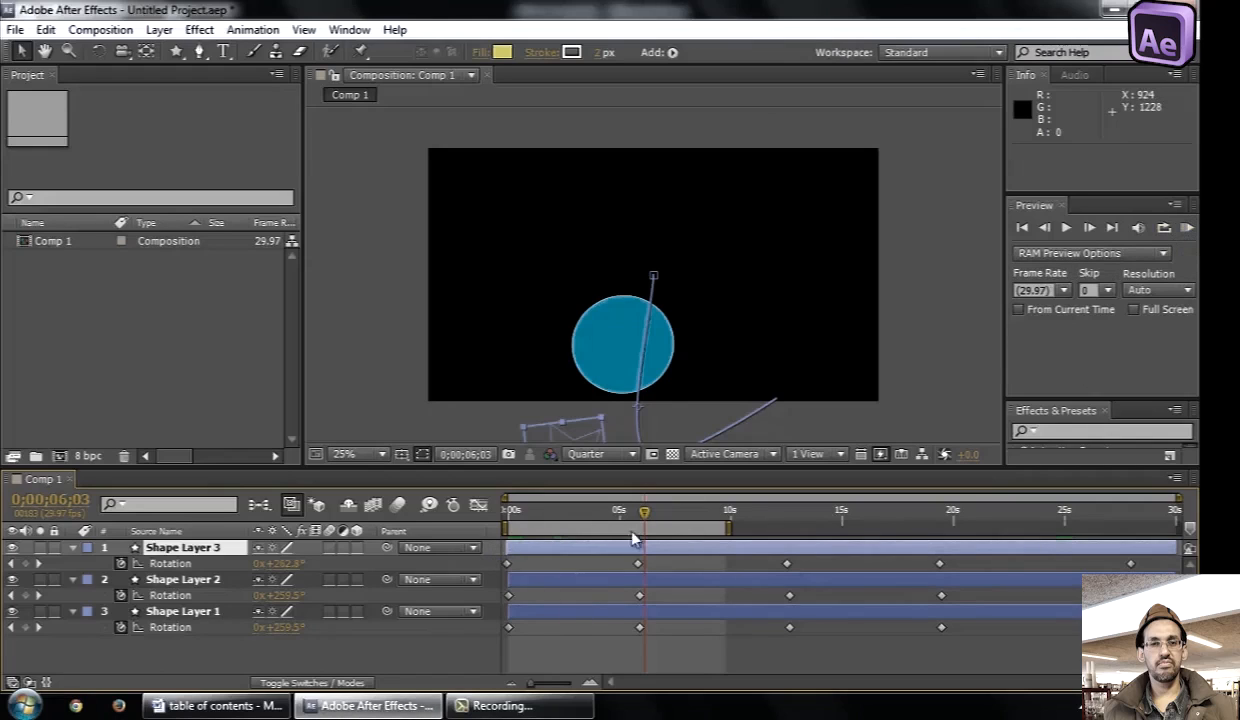
click(1188, 229)
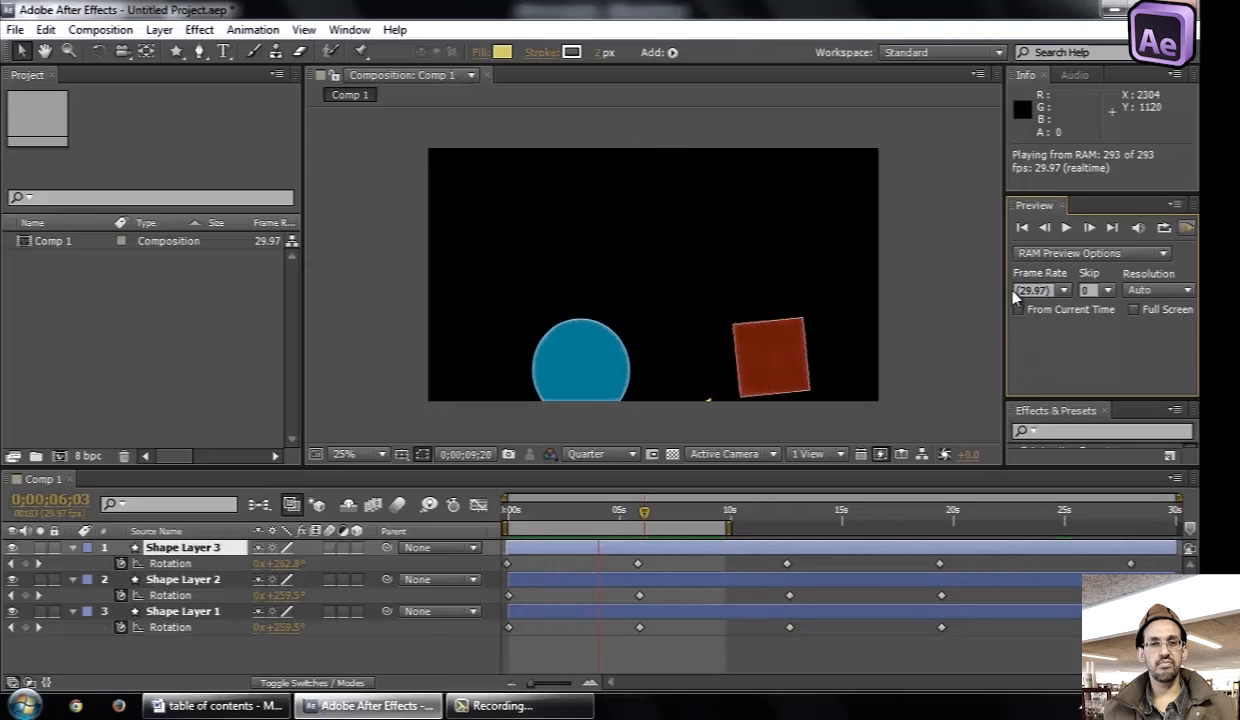
key(space)
Set the RAM preview frame rate to 15 and play the RAM preview at that rate
click(1062, 290)
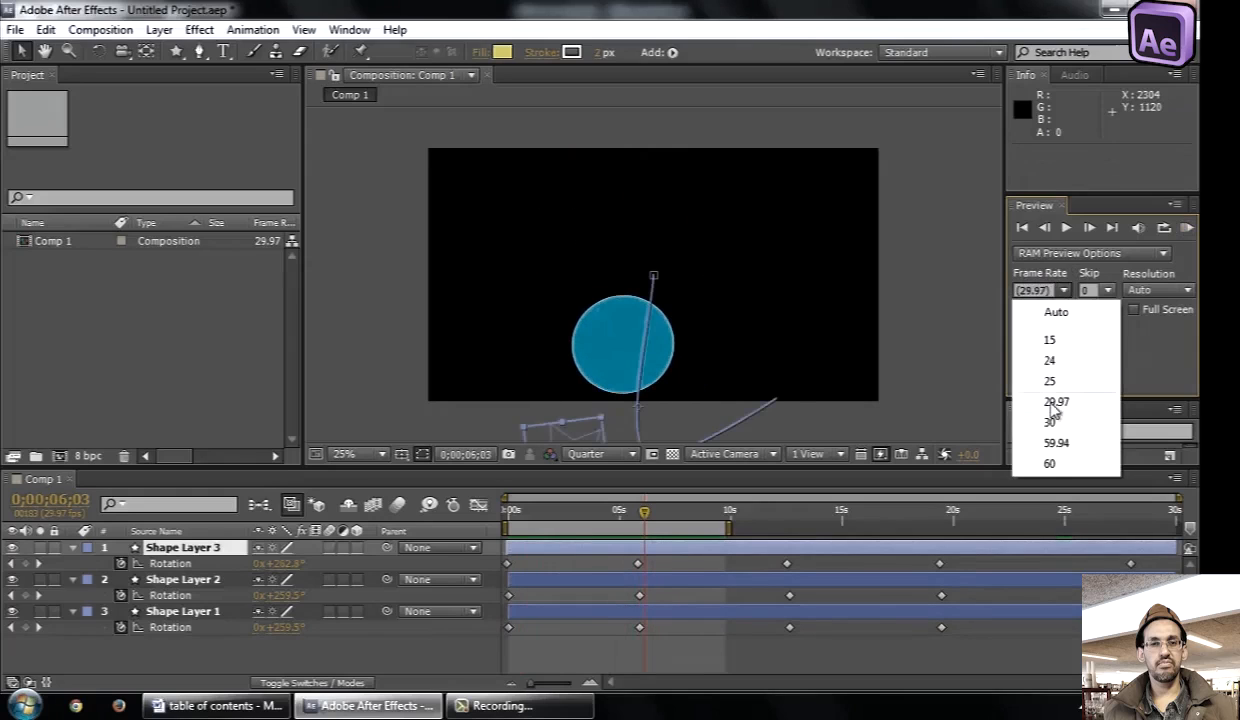
click(1032, 338)
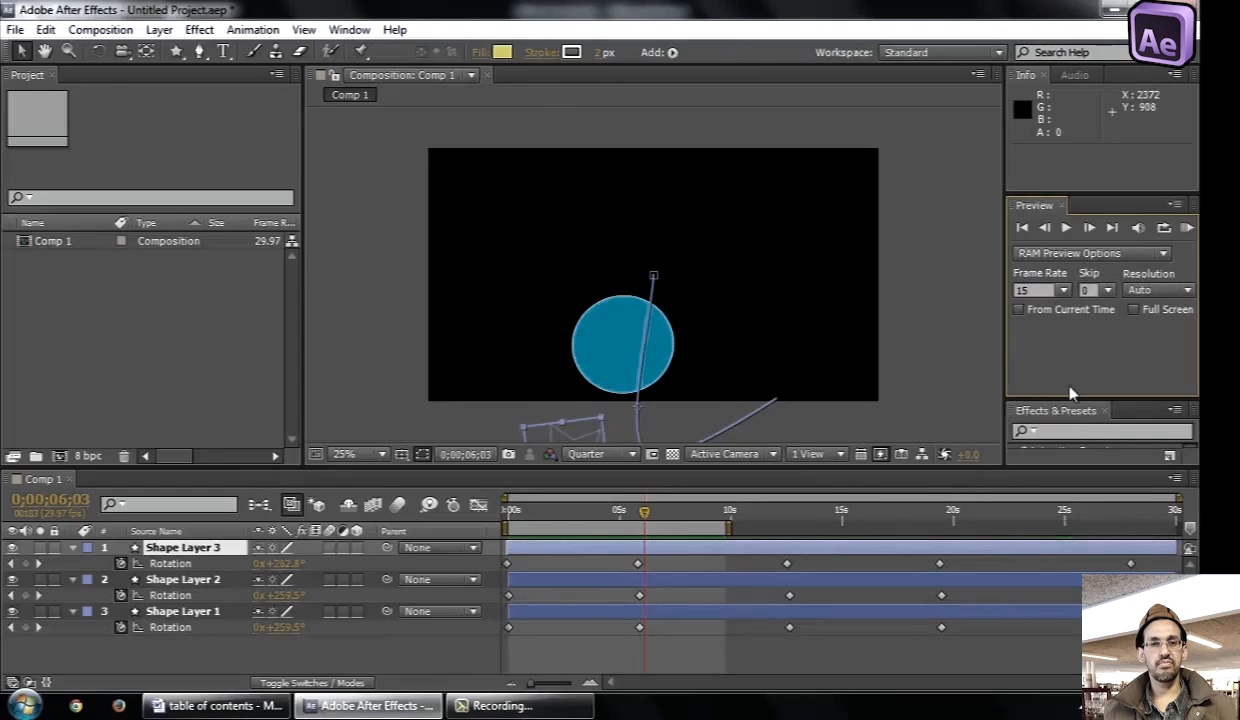
click(1184, 236)
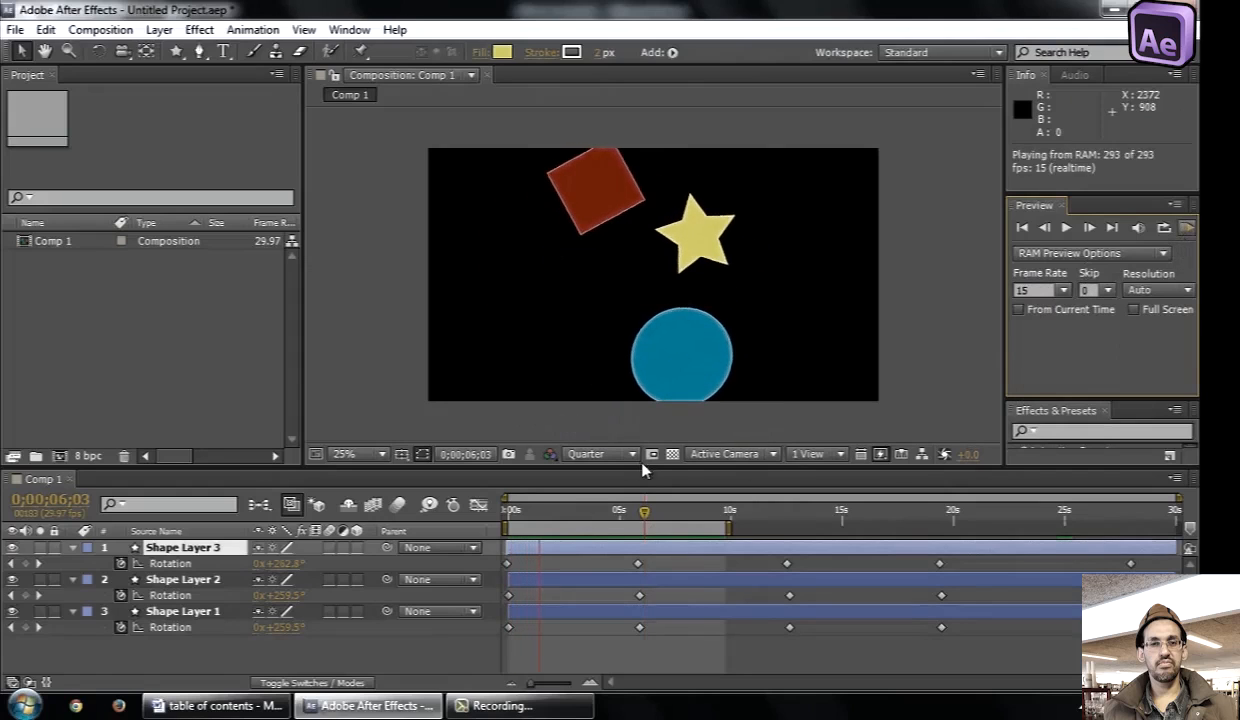
key(space)
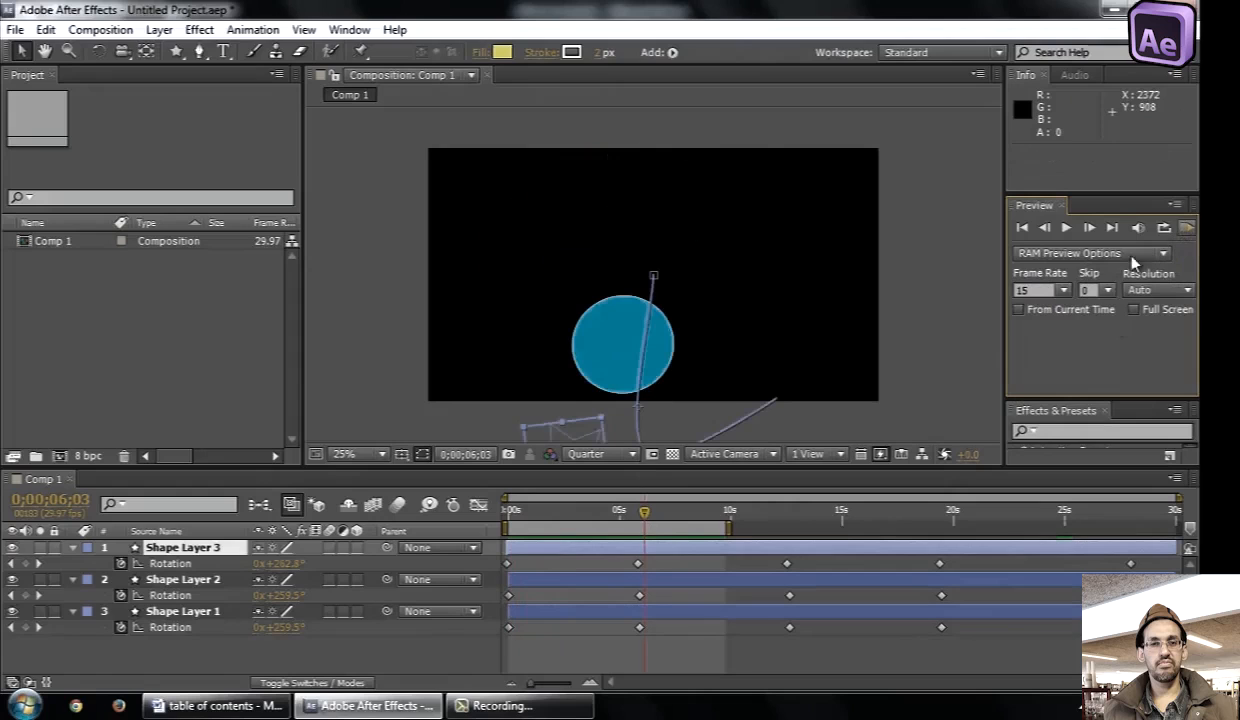
Set the RAM preview frame rate to 60 and play the RAM preview at that rate
click(1050, 290)
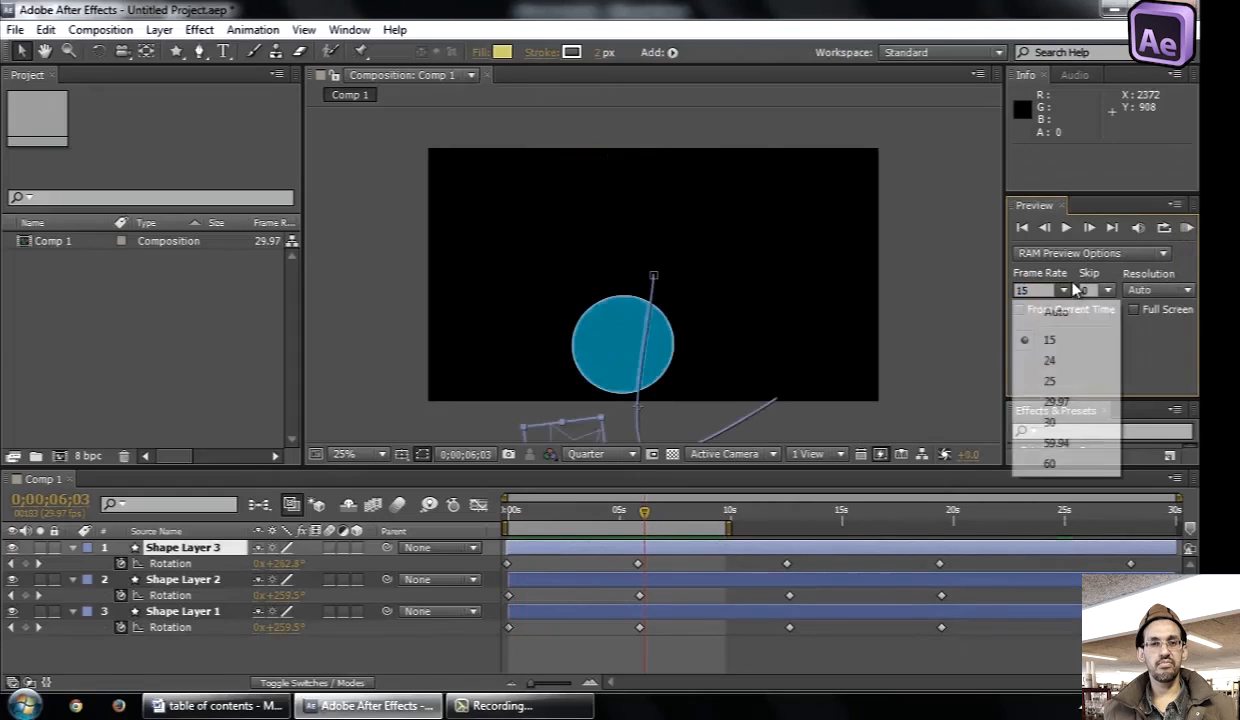
click(1030, 452)
click(1186, 228)
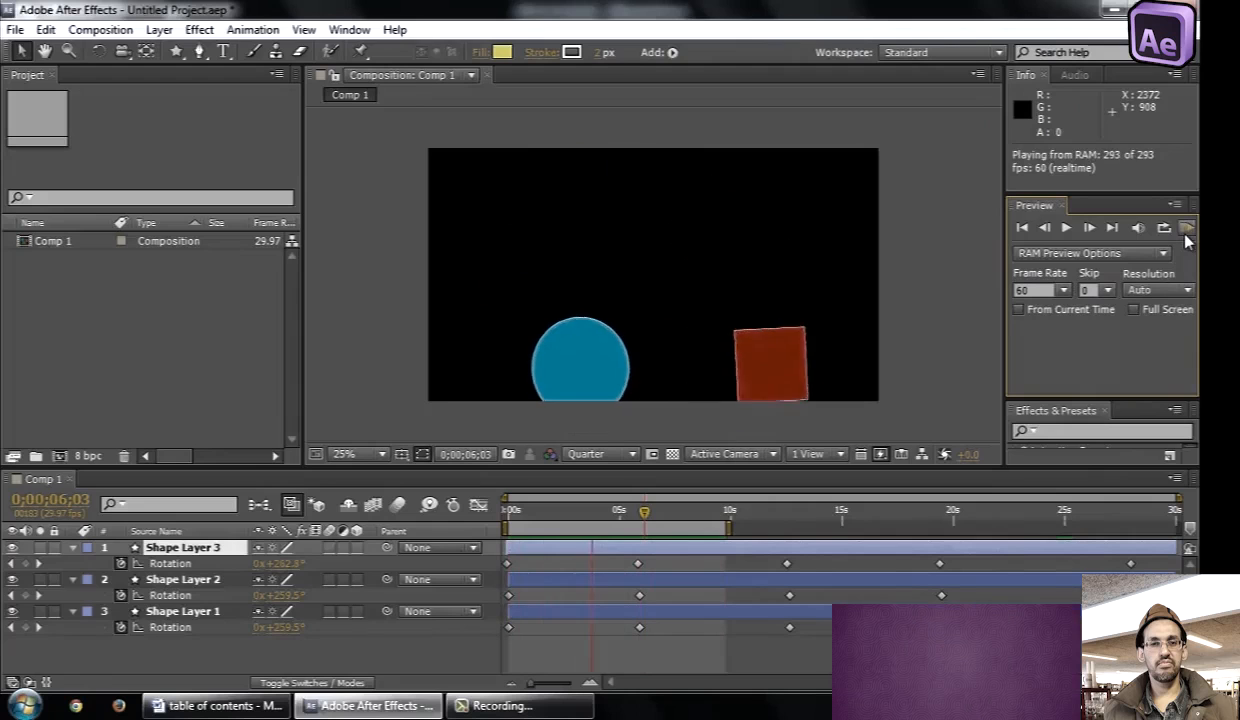
click(1185, 233)
click(1062, 290)
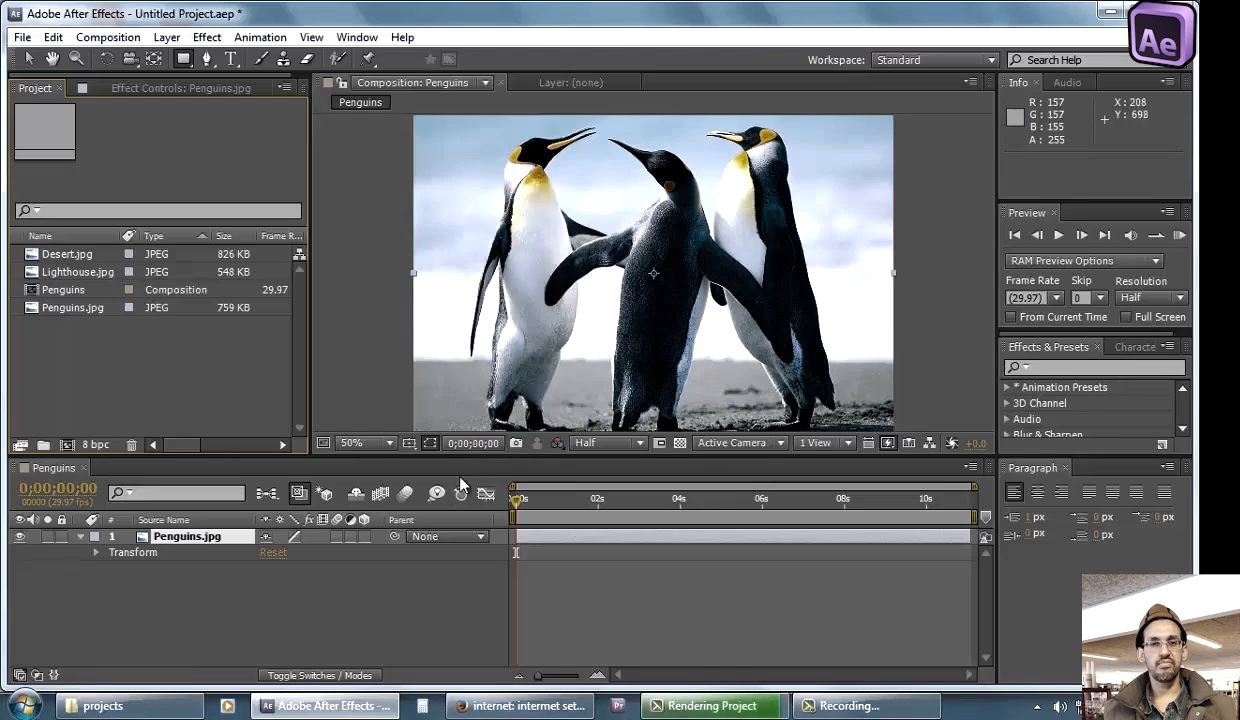
With no layer selected, draw a yellow rectangle about 576 by 468 px and a star as separate shape layers over the penguins
click(204, 560)
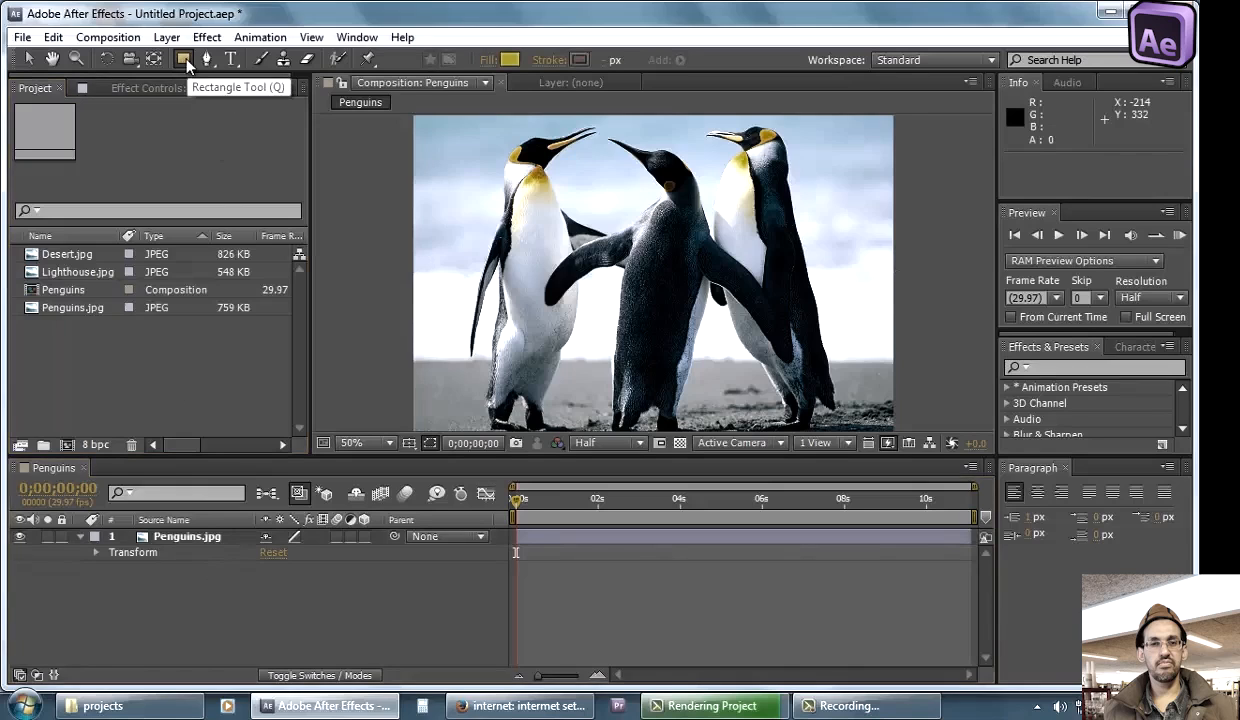
drag(524, 160, 797, 382)
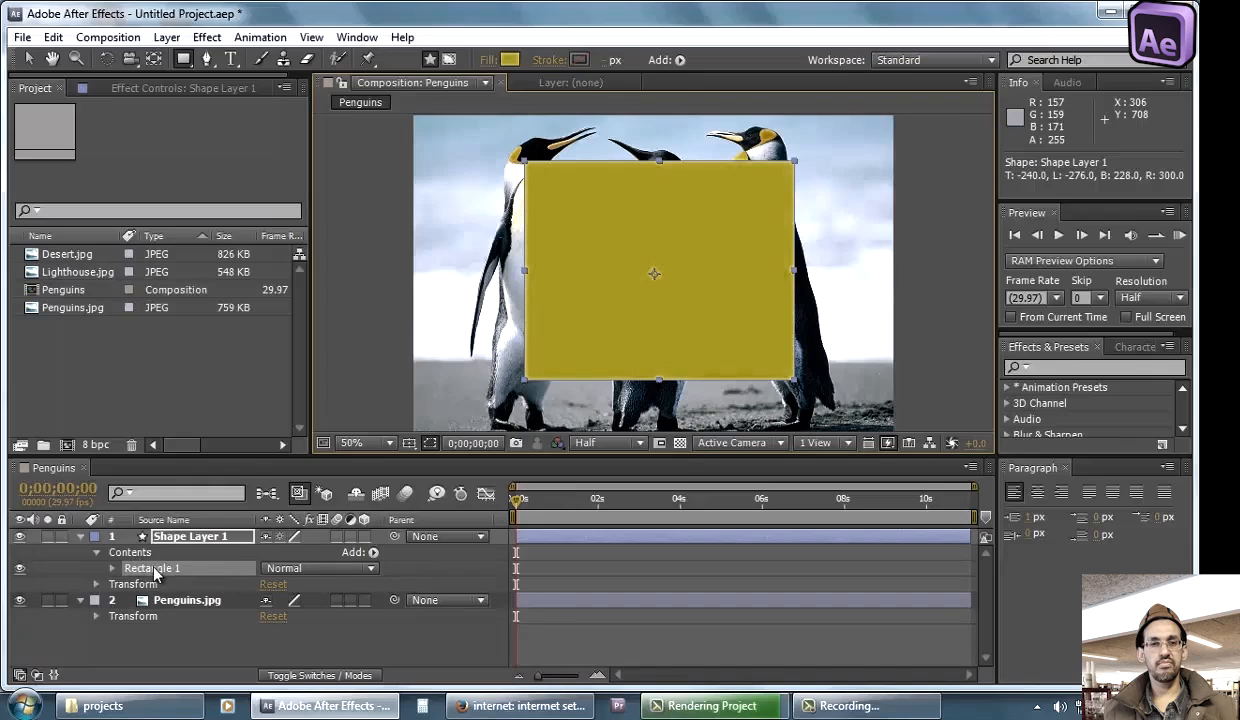
click(183, 59)
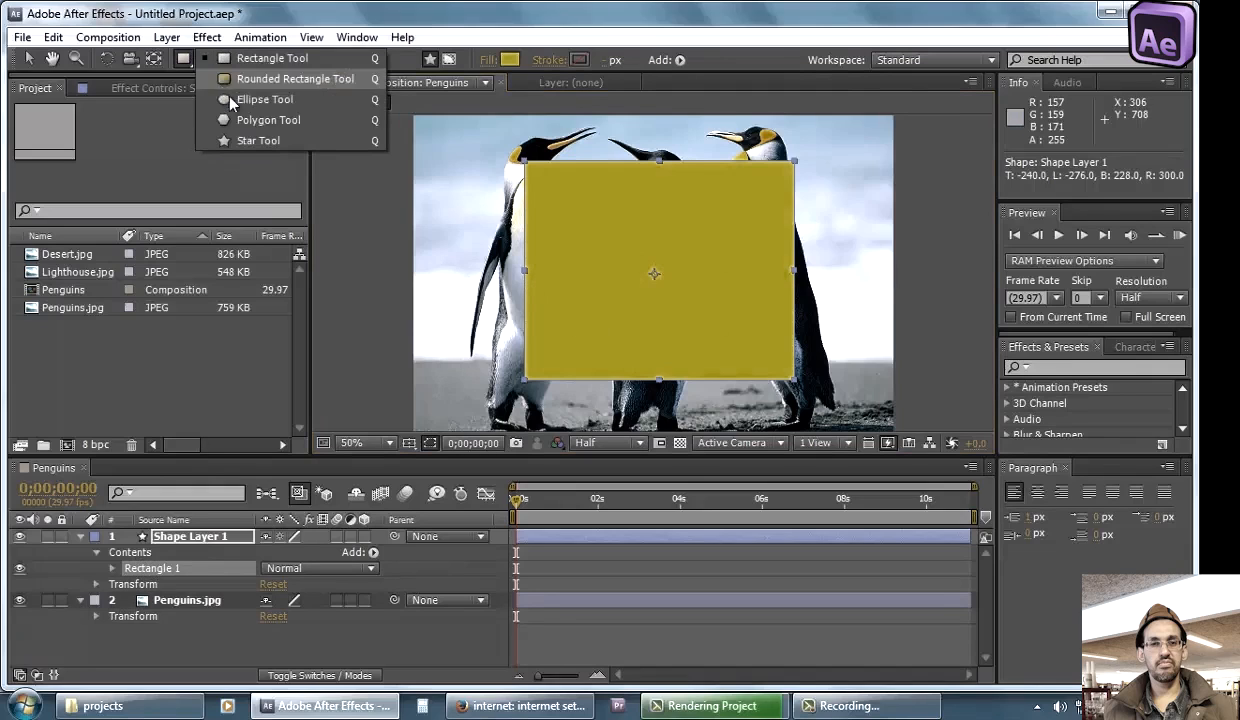
click(258, 141)
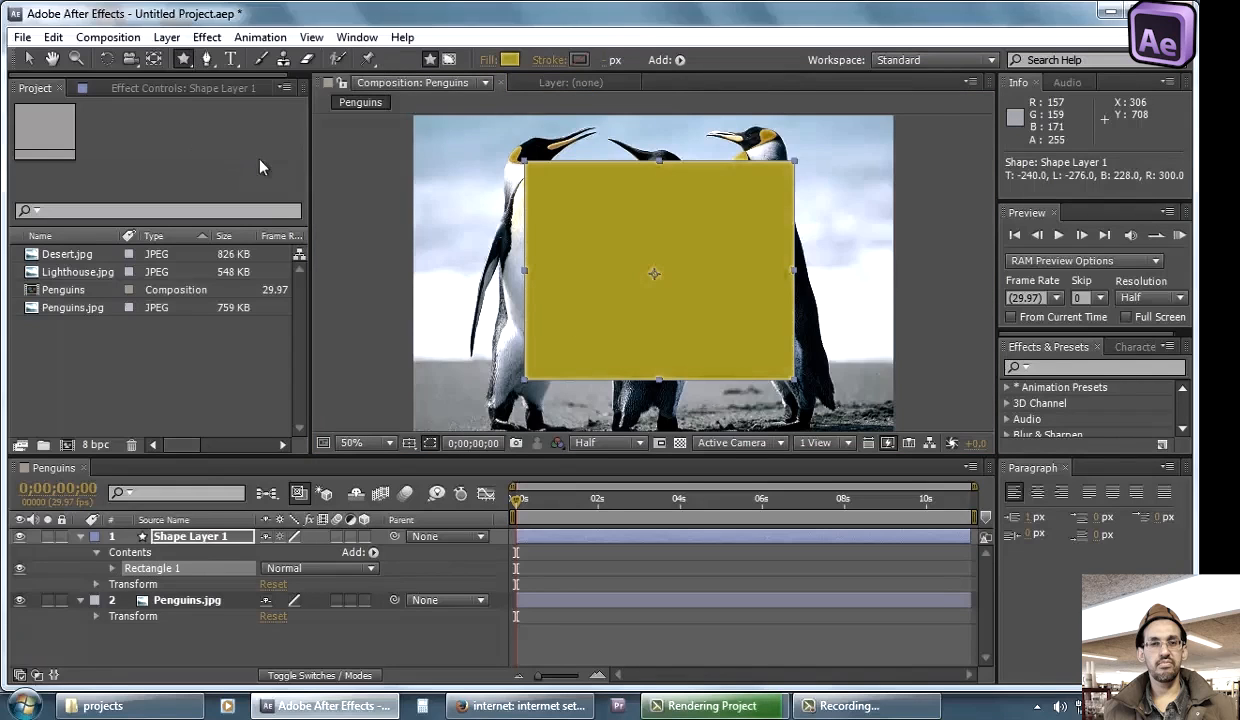
click(278, 653)
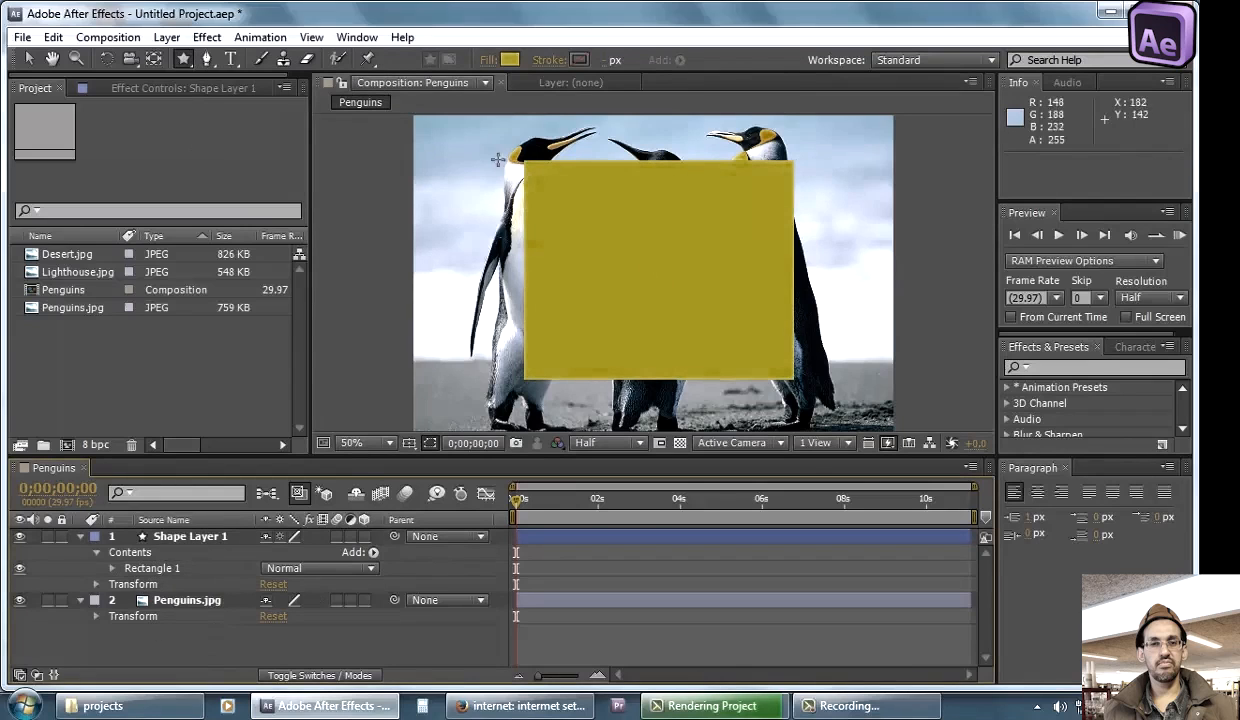
drag(458, 176, 500, 255)
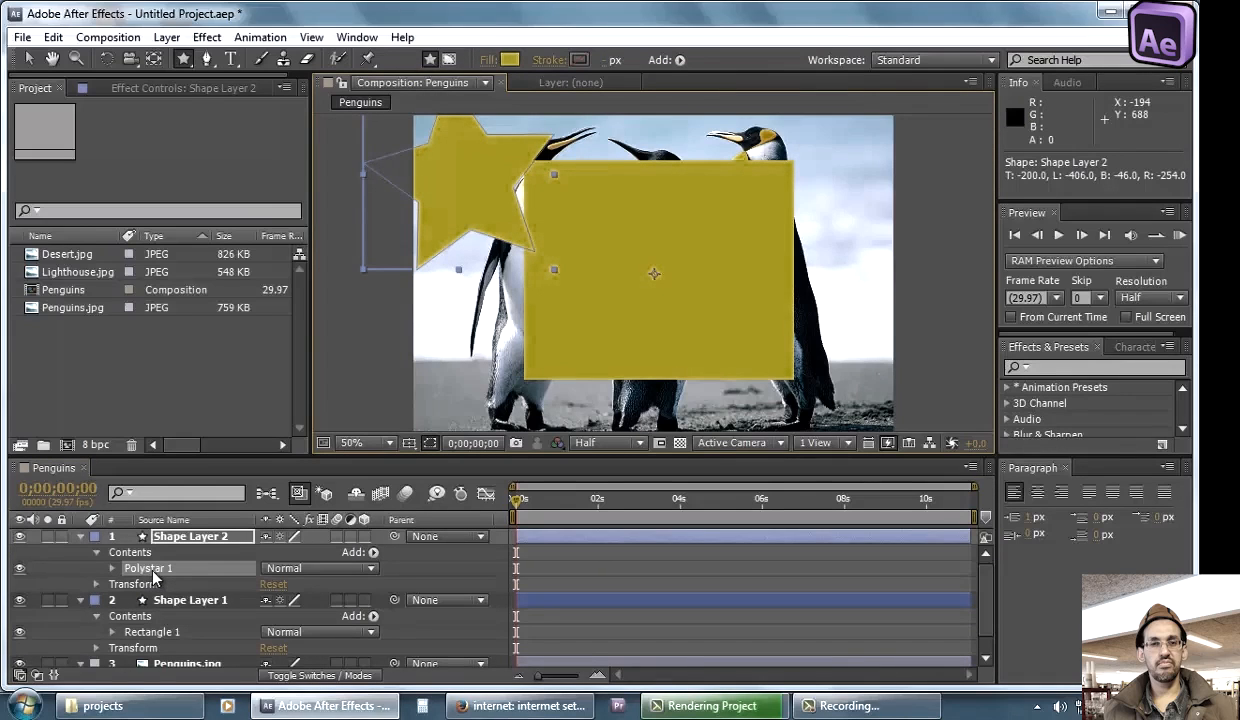
Delete the star and rectangle shape layers from the Penguins composition
key(Delete)
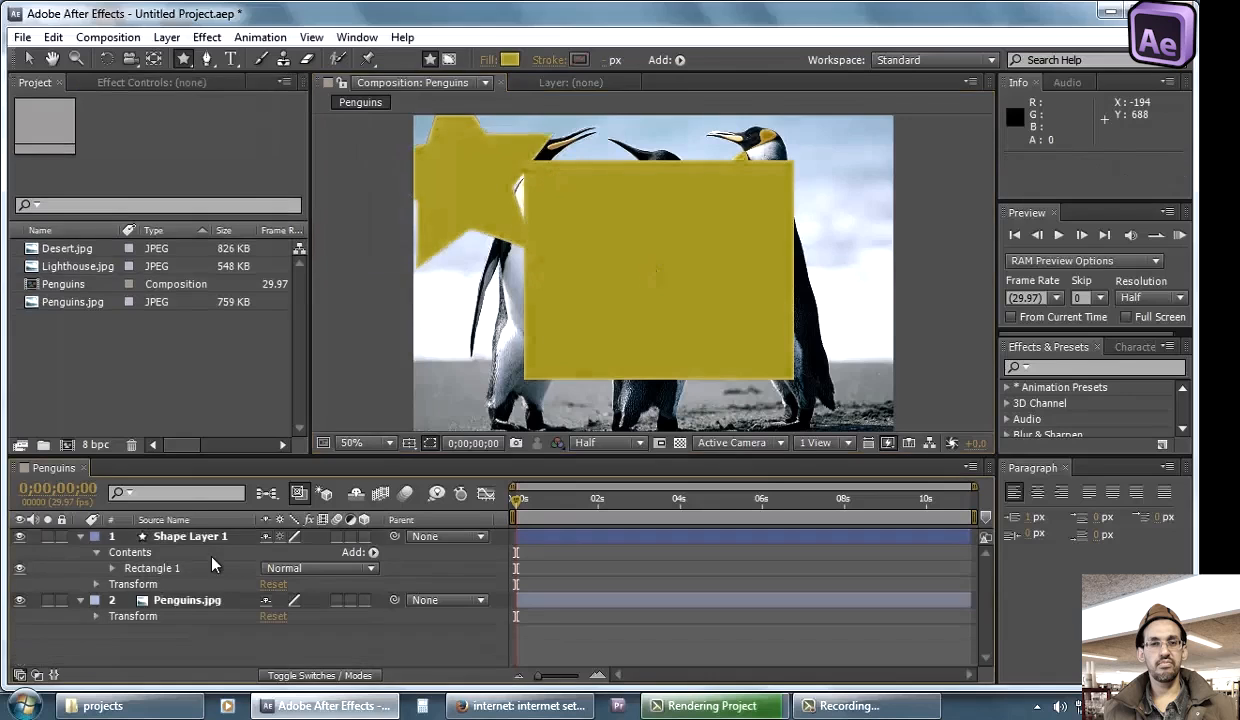
key(Delete)
click(190, 537)
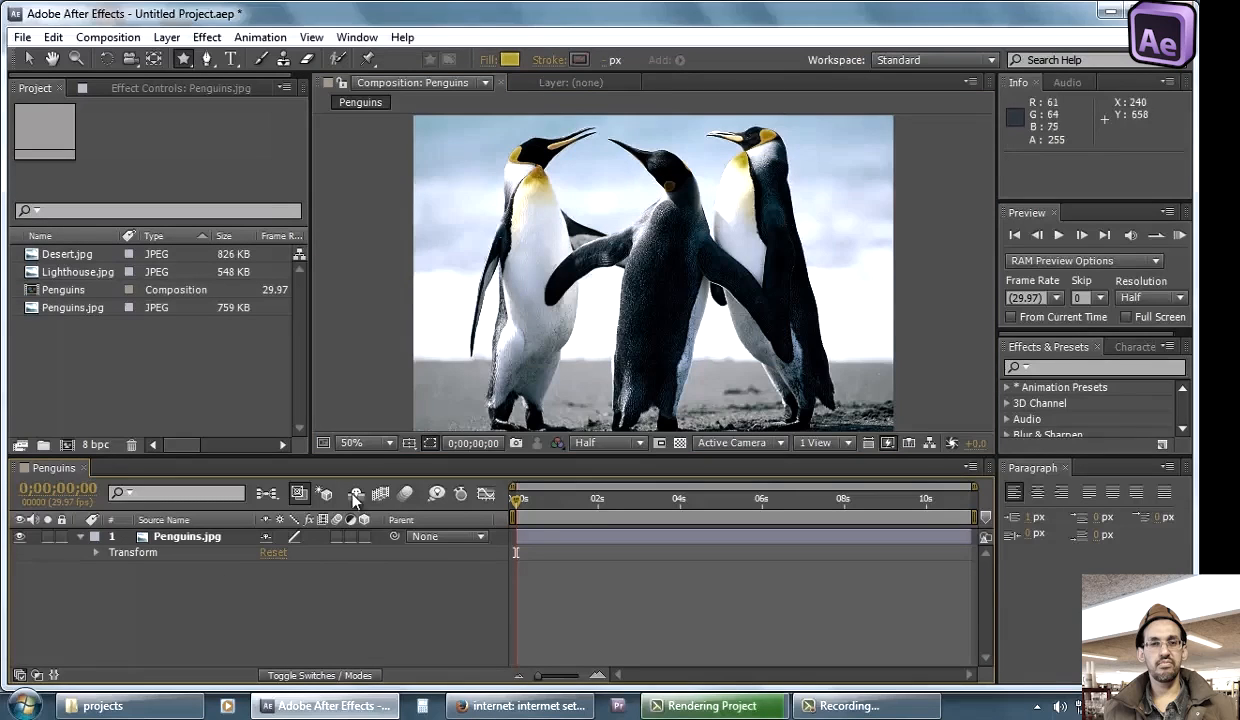
Draw a rectangular mask about 634 by 516 px on the Penguins.jpg layer around the middle of the image
click(188, 539)
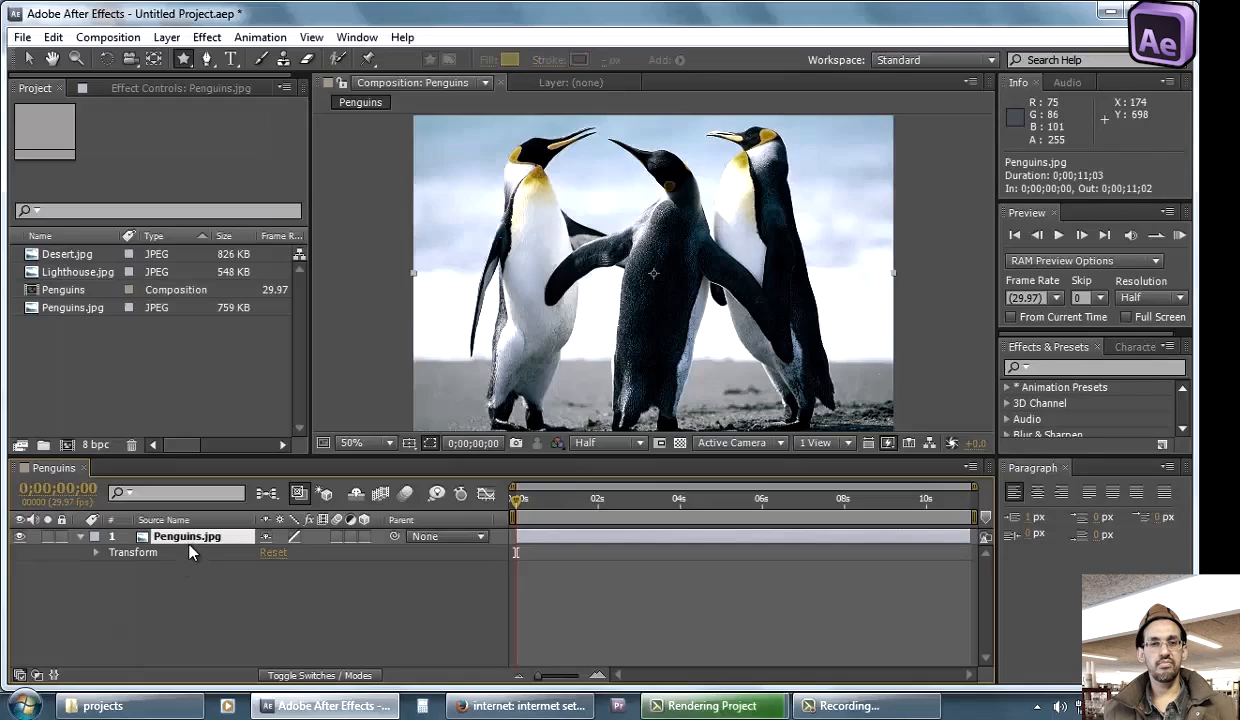
click(183, 62)
click(271, 64)
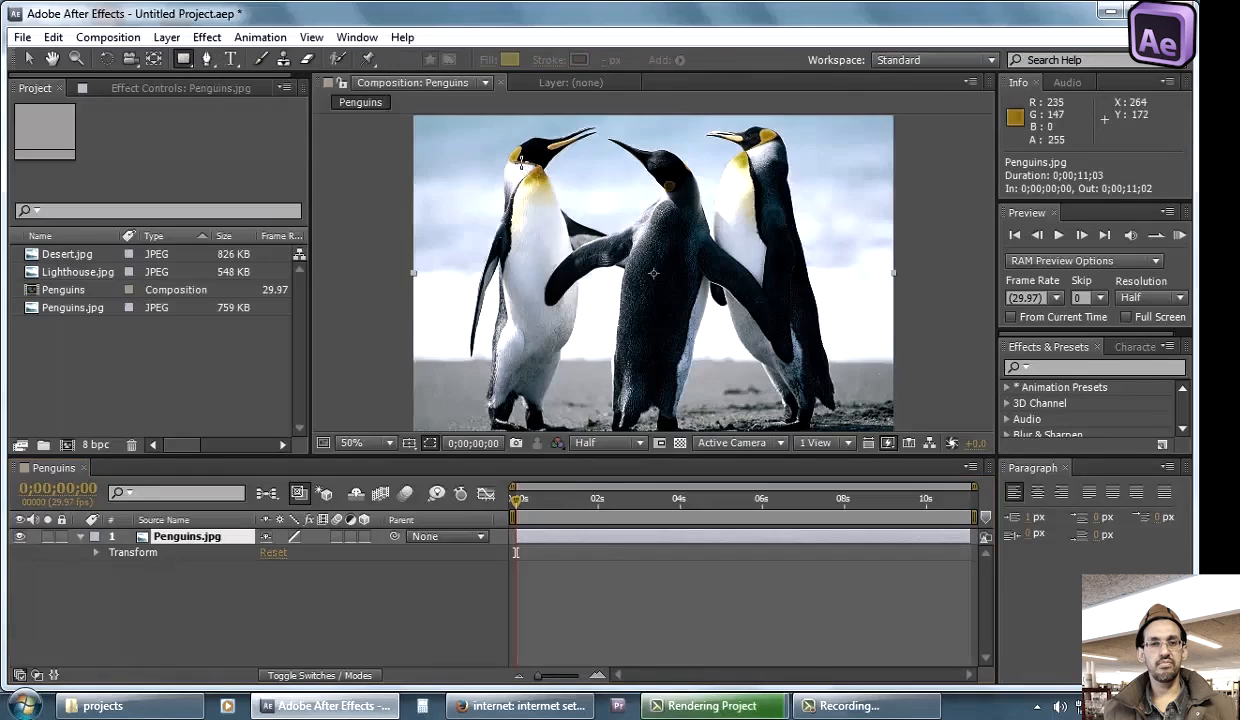
drag(497, 143, 794, 383)
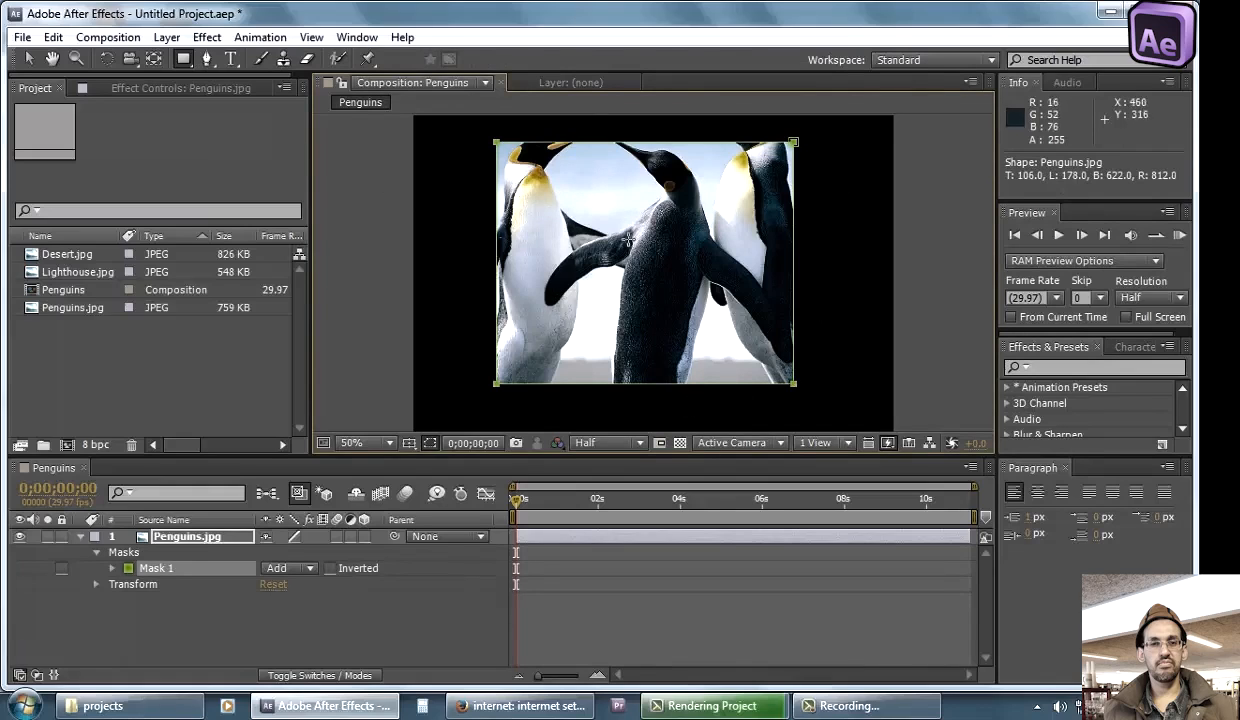
click(202, 538)
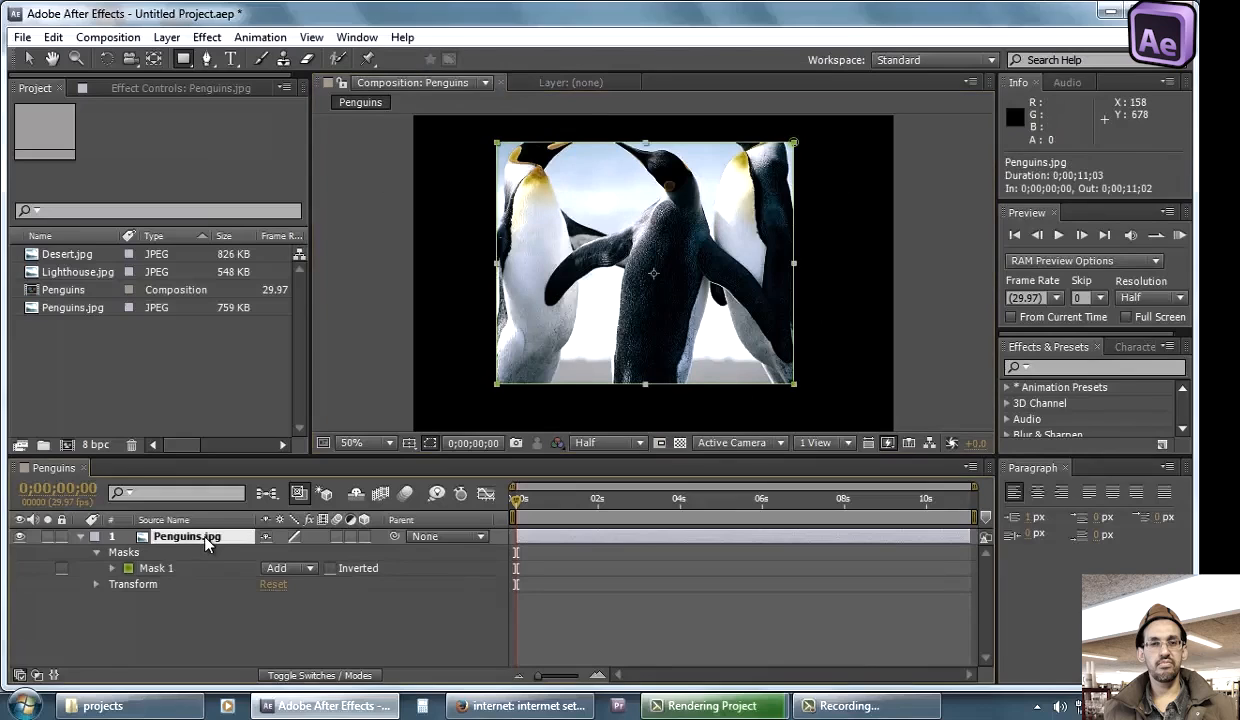
Expand the Mask 1 properties on the Penguins.jpg layer and set the mask's mode to Subtract
click(136, 558)
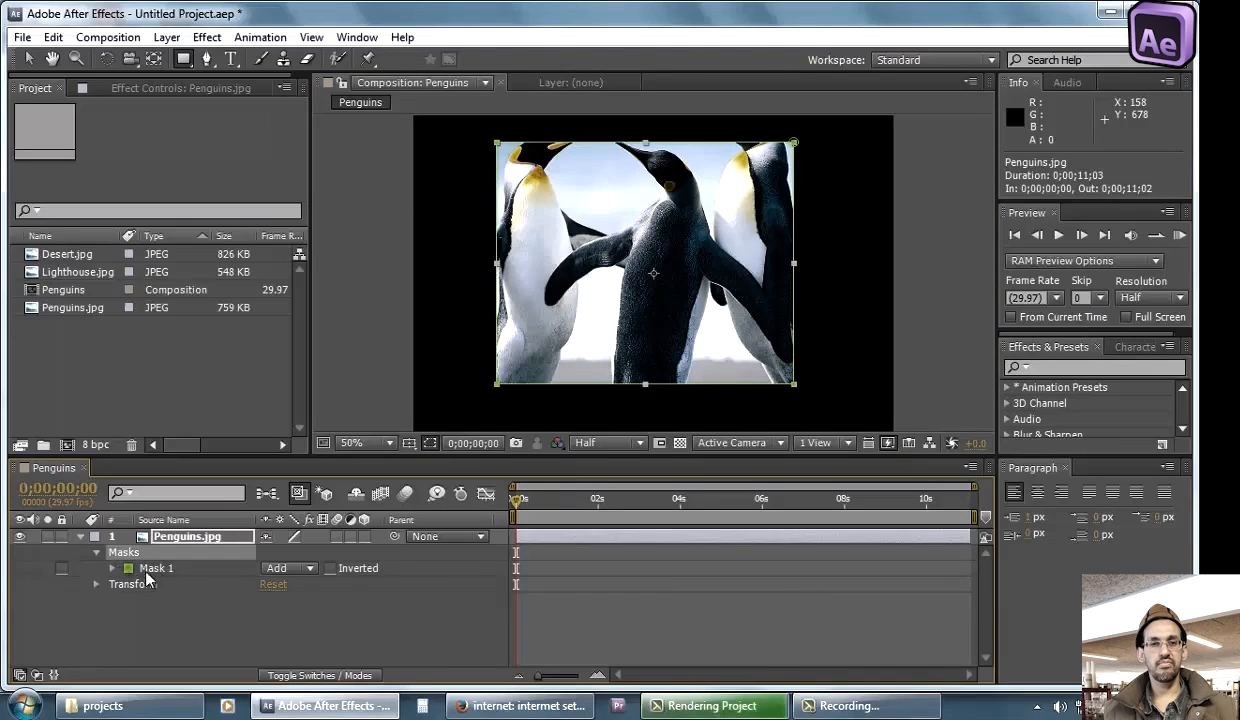
click(160, 568)
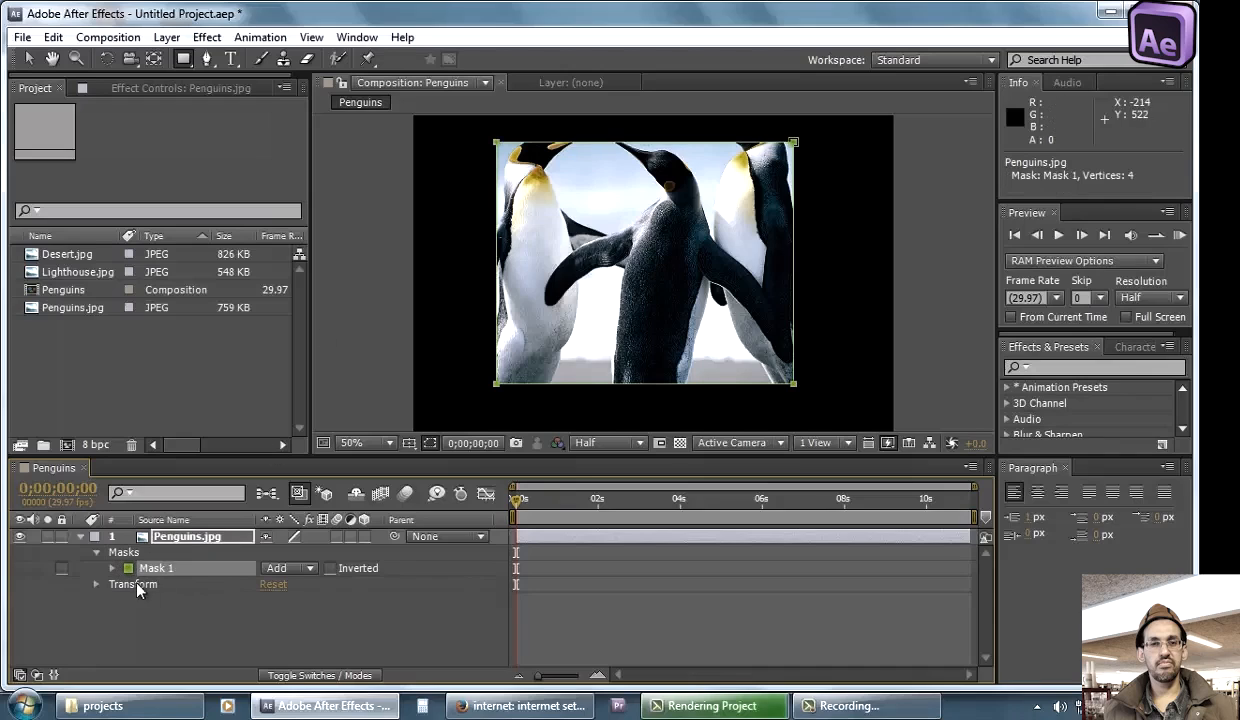
click(112, 568)
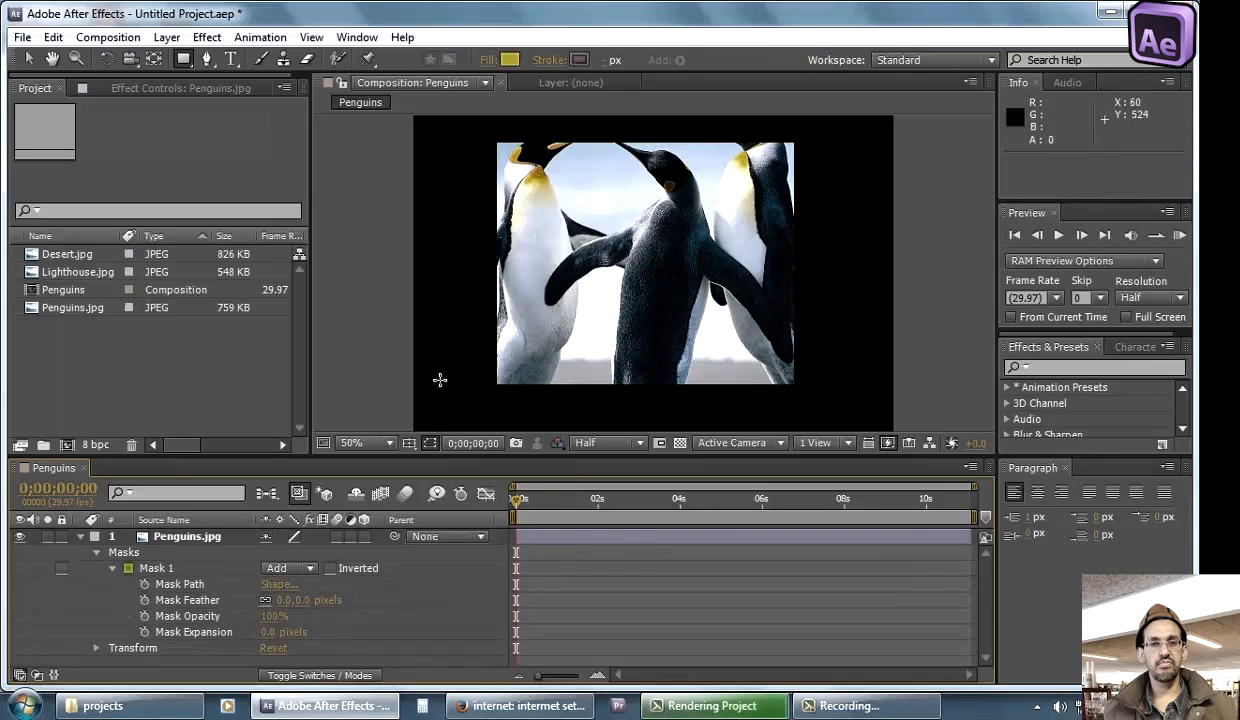
click(282, 566)
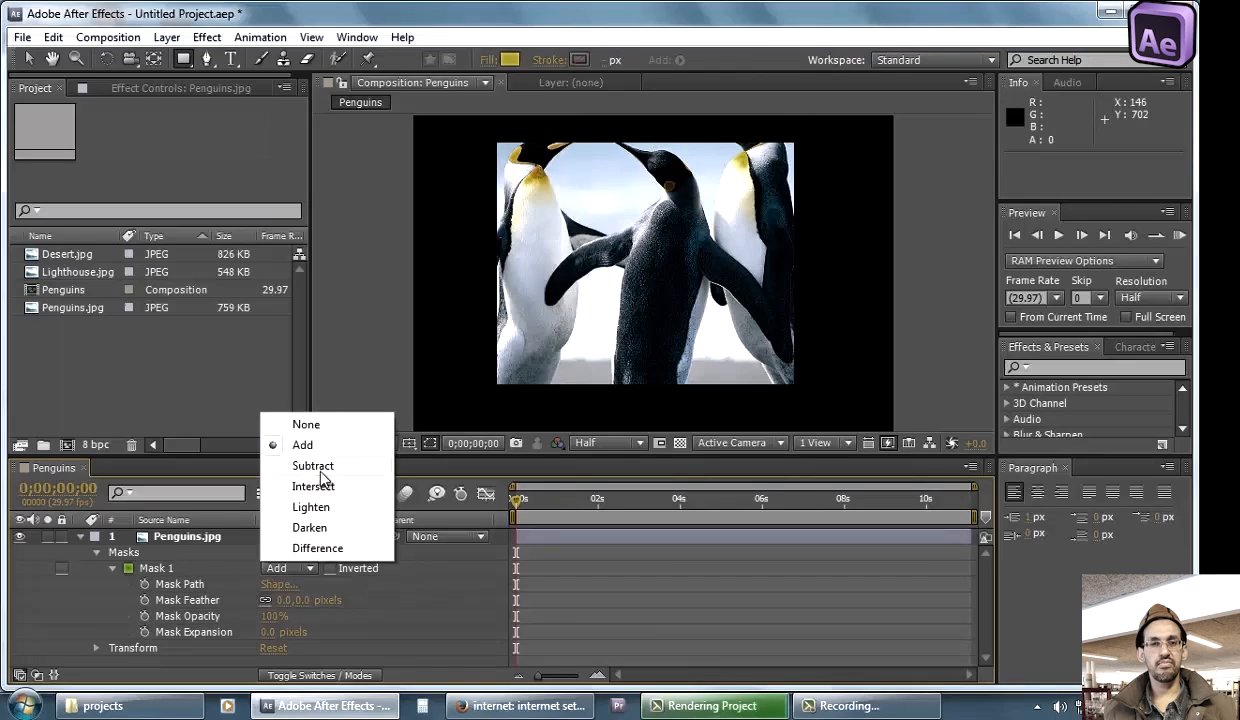
click(316, 465)
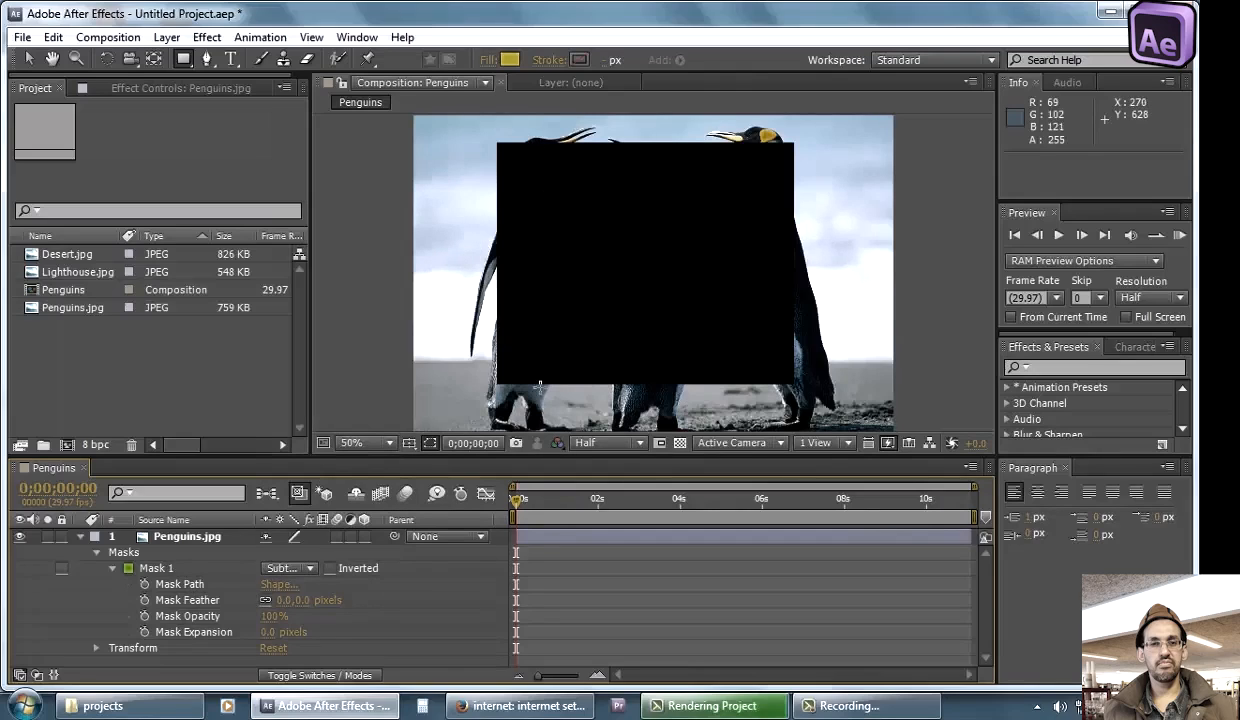
Draw an elliptical mask about 312 by 356 px on the Penguins.jpg layer, overlapping the upper-right corner of the rectangular mask
click(222, 541)
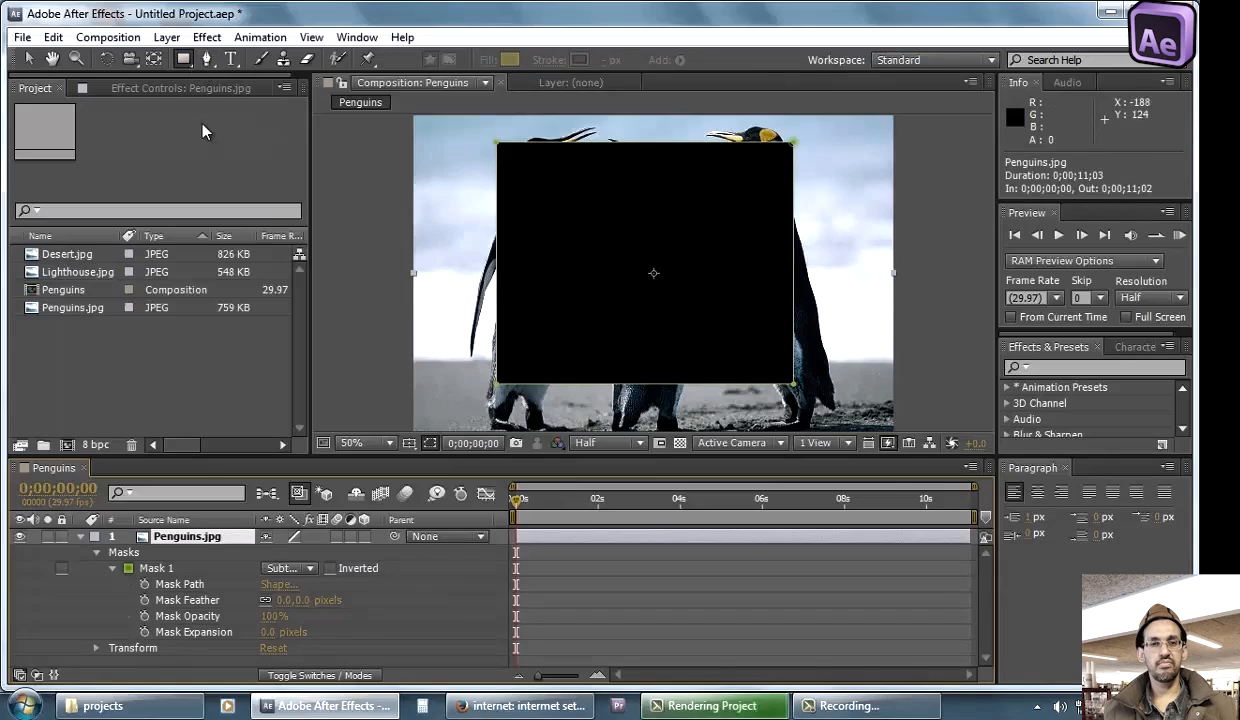
click(183, 59)
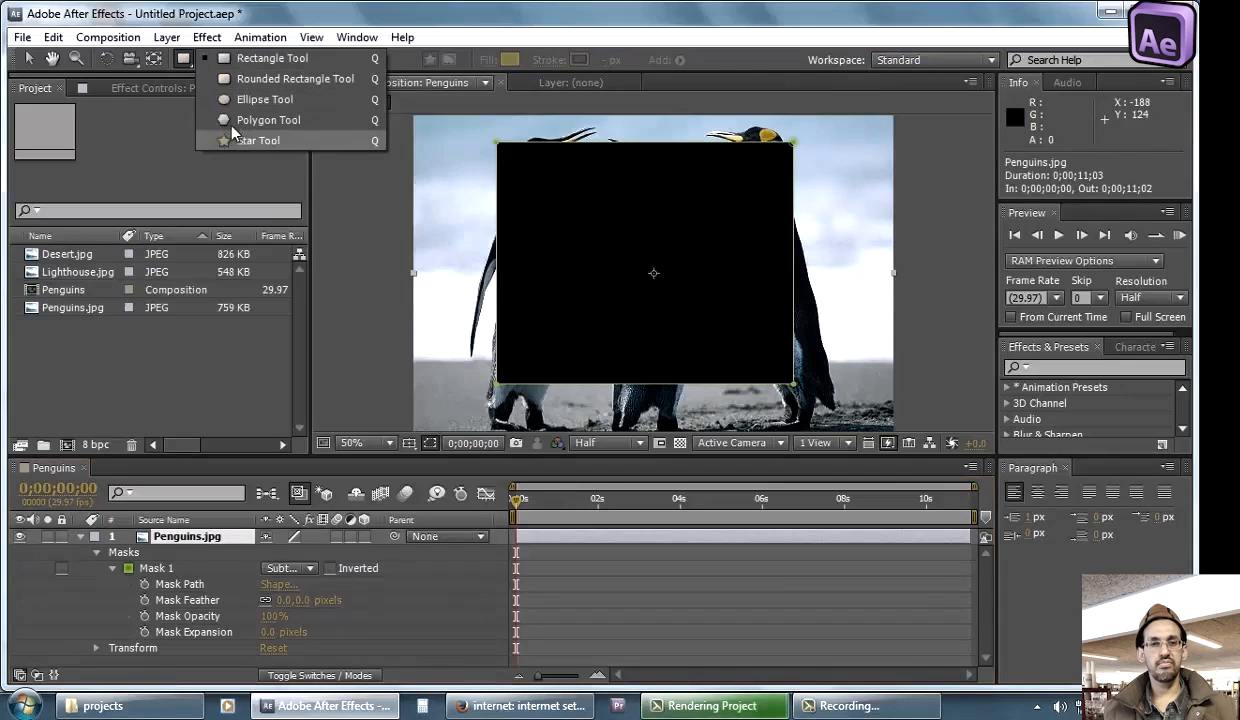
click(248, 99)
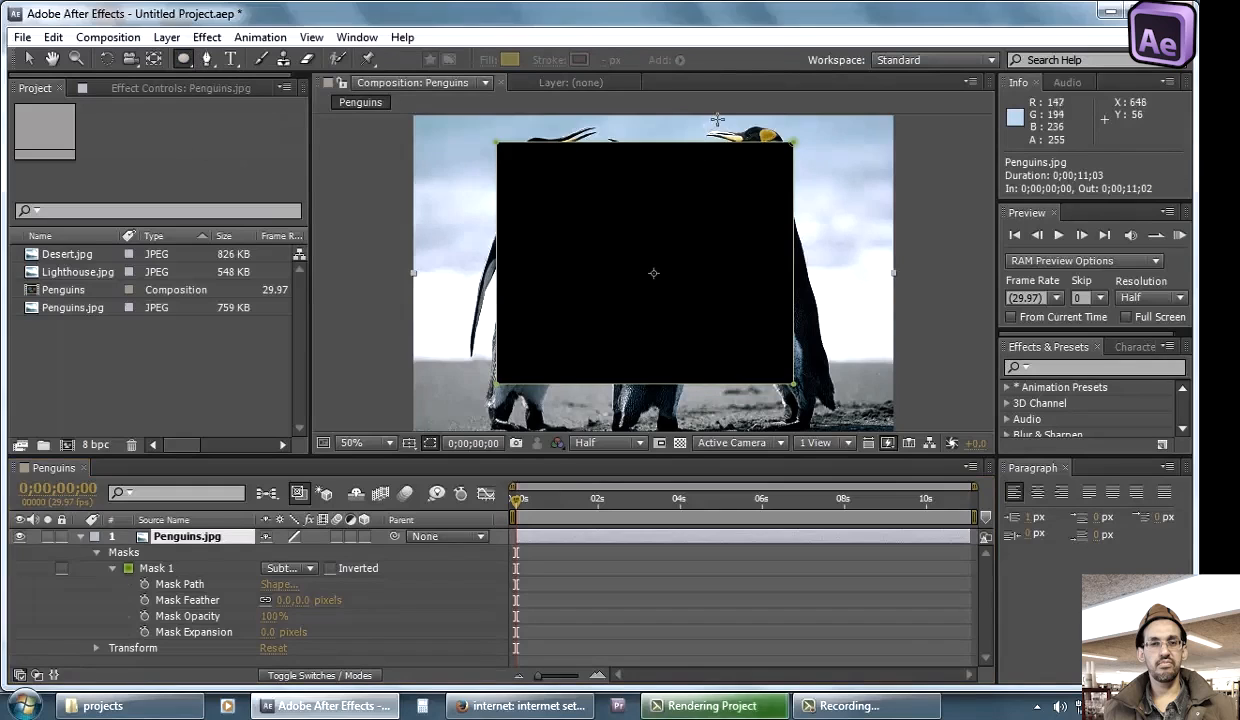
drag(717, 119, 864, 286)
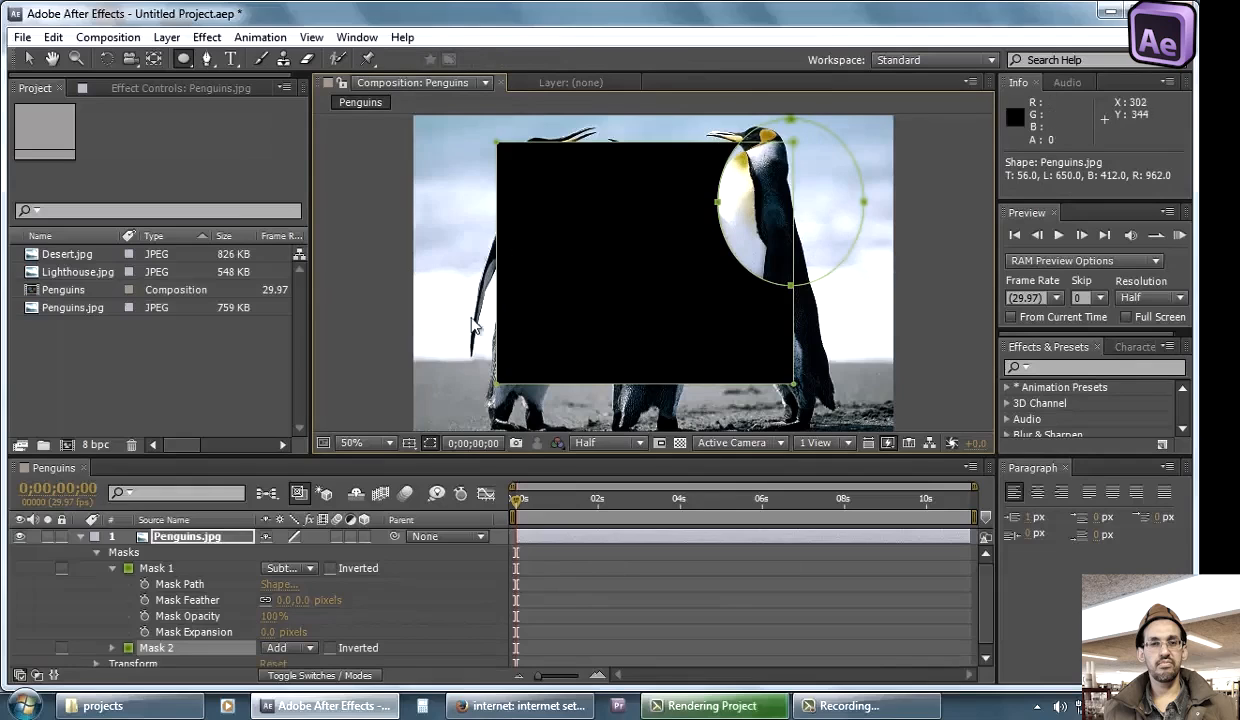
Set the elliptical Mask 2 to Subtract and the rectangular Mask 1 to Add
click(168, 573)
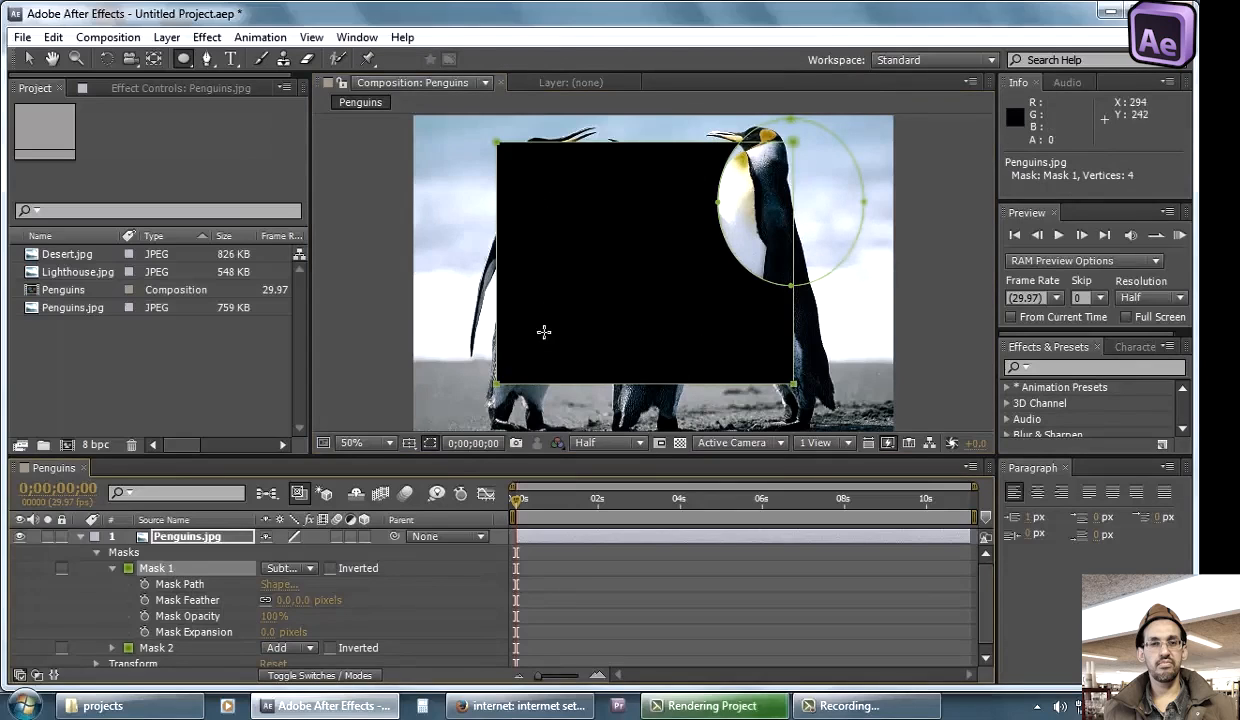
click(158, 648)
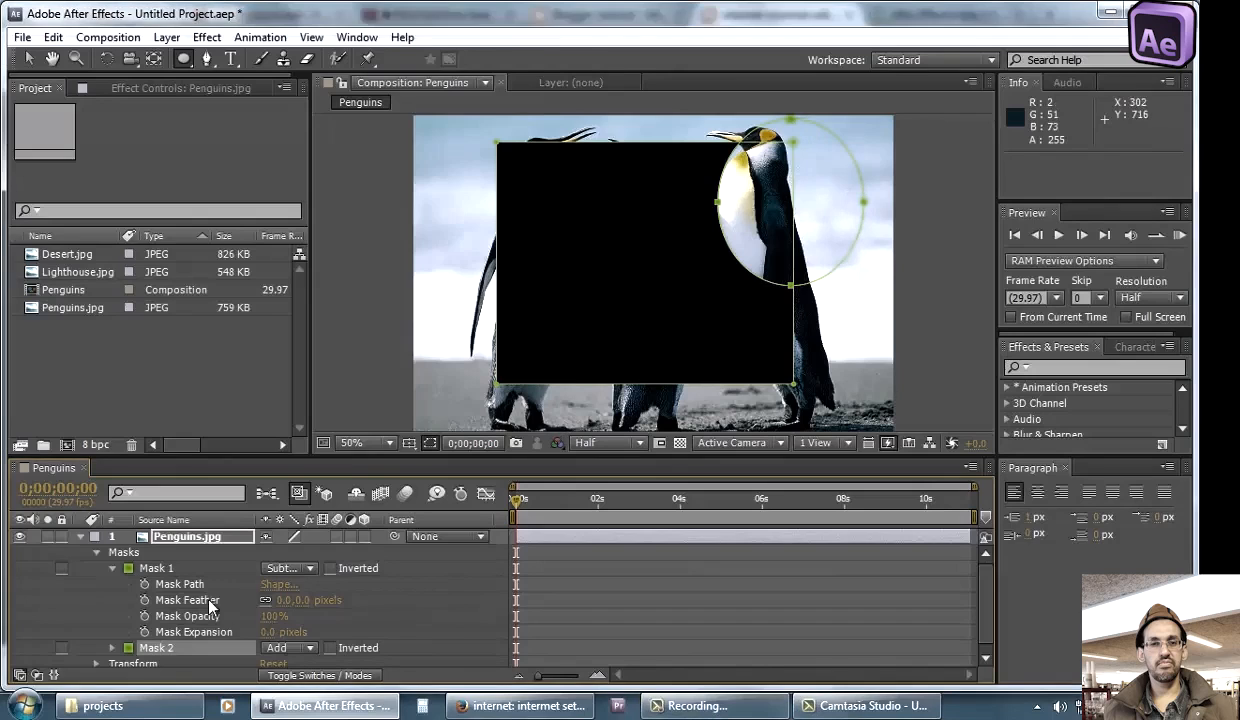
click(274, 650)
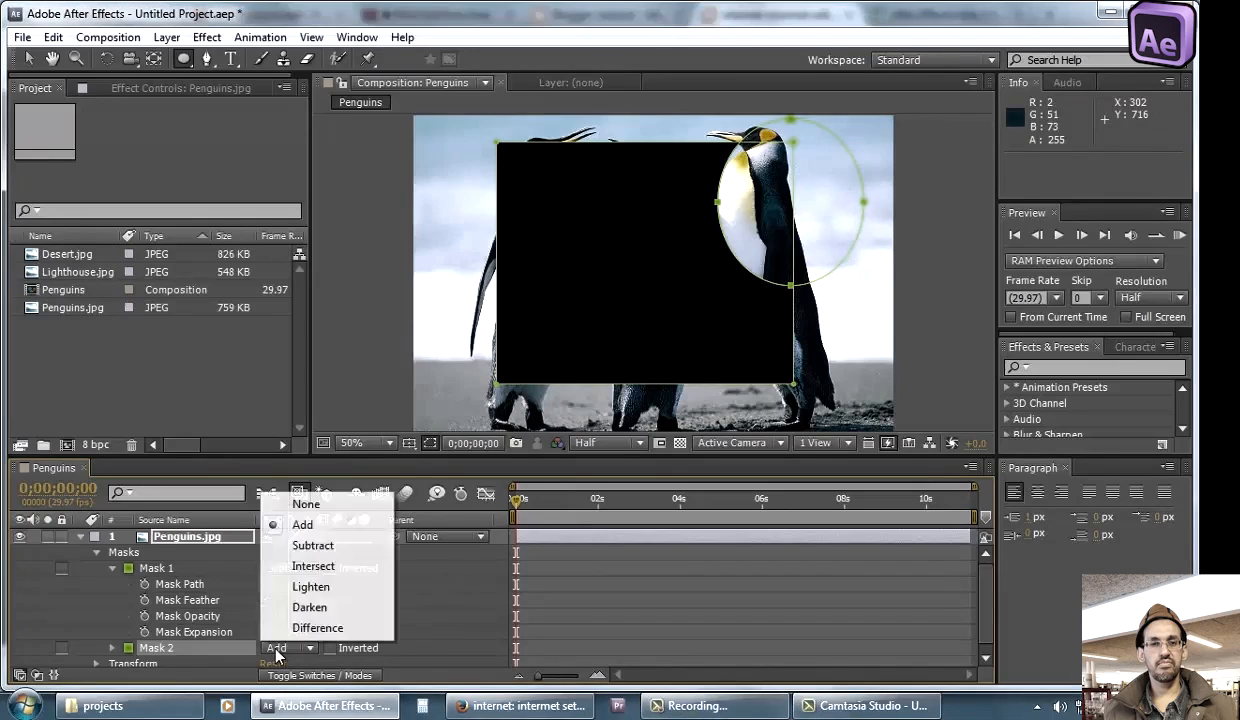
click(313, 545)
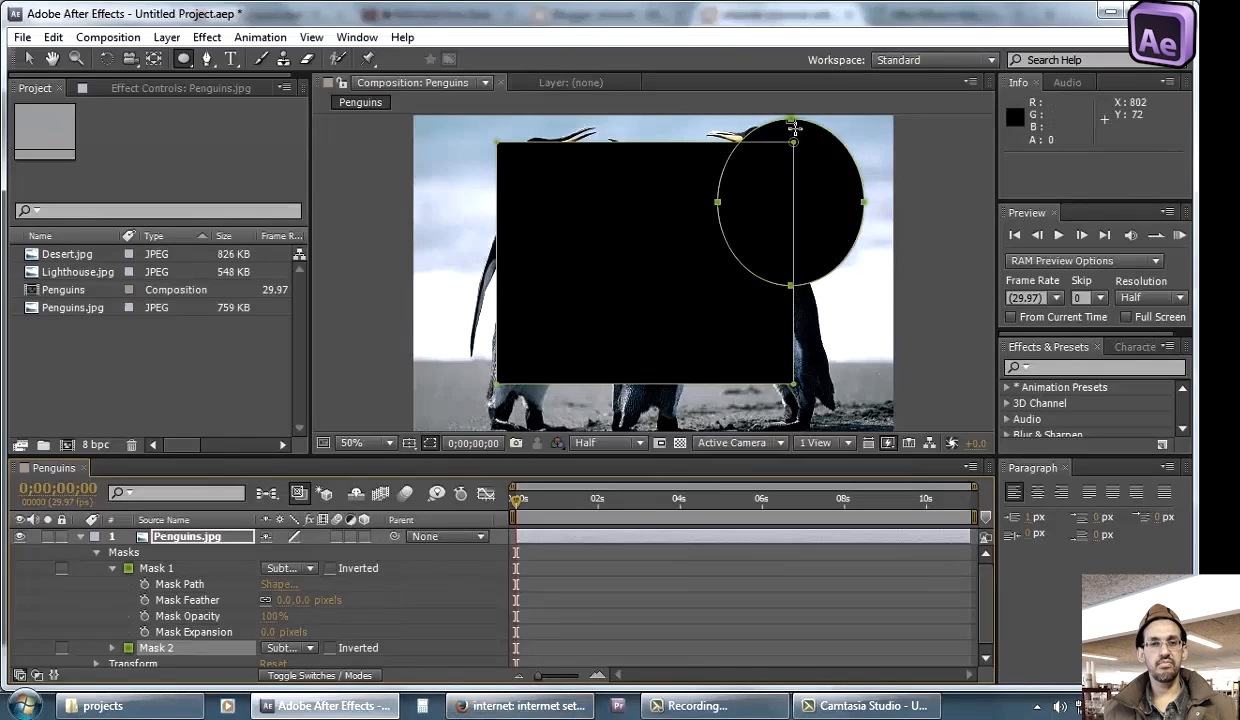
click(295, 573)
click(331, 446)
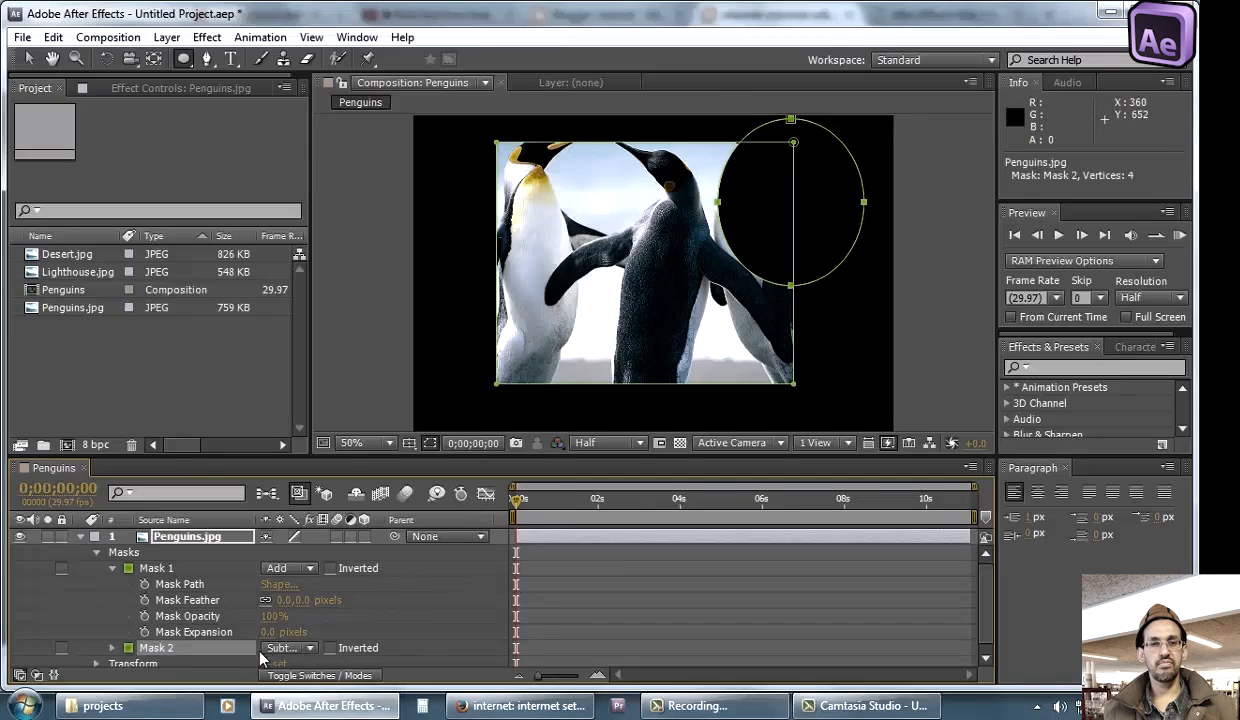
Set the mode of the elliptical Mask 2 to Intersect
click(308, 648)
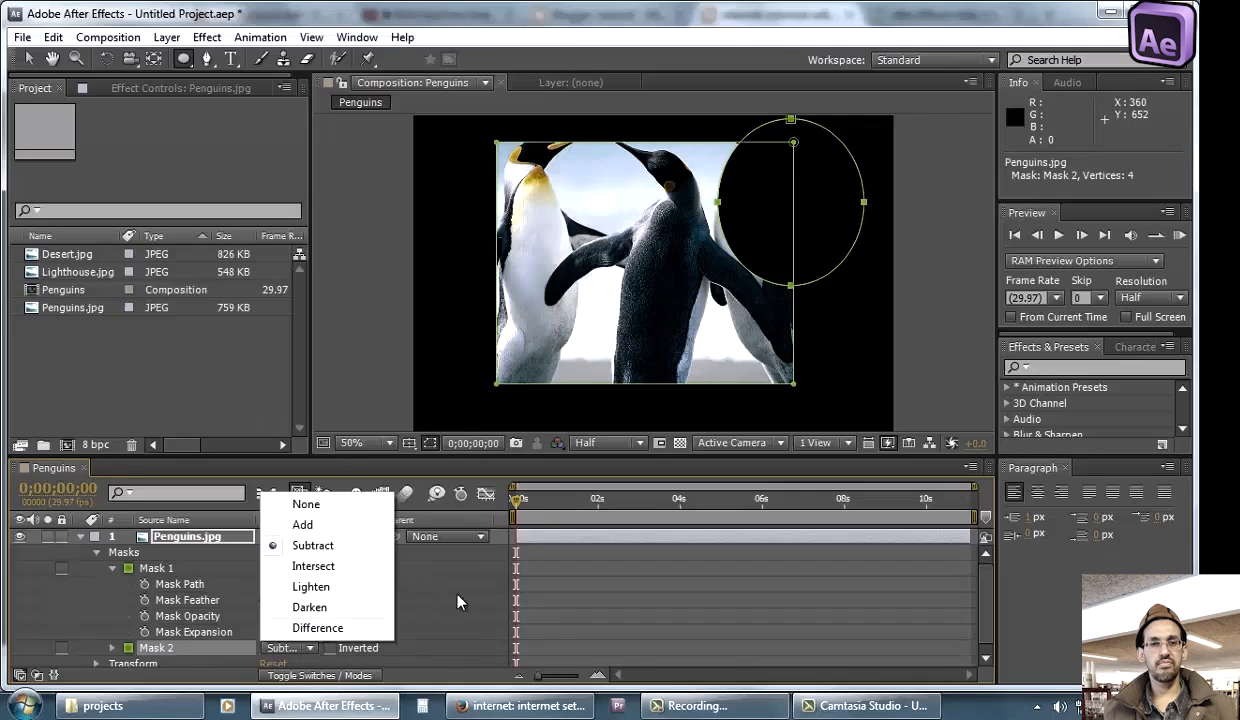
click(208, 634)
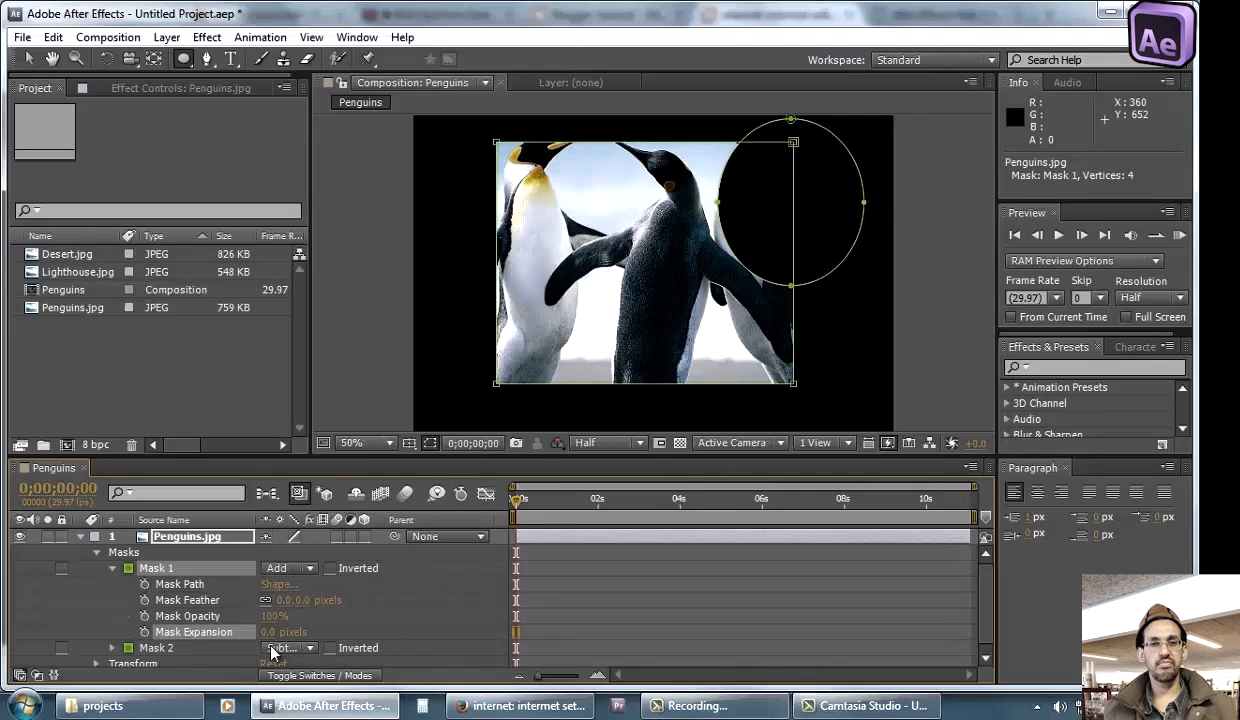
click(278, 647)
click(333, 566)
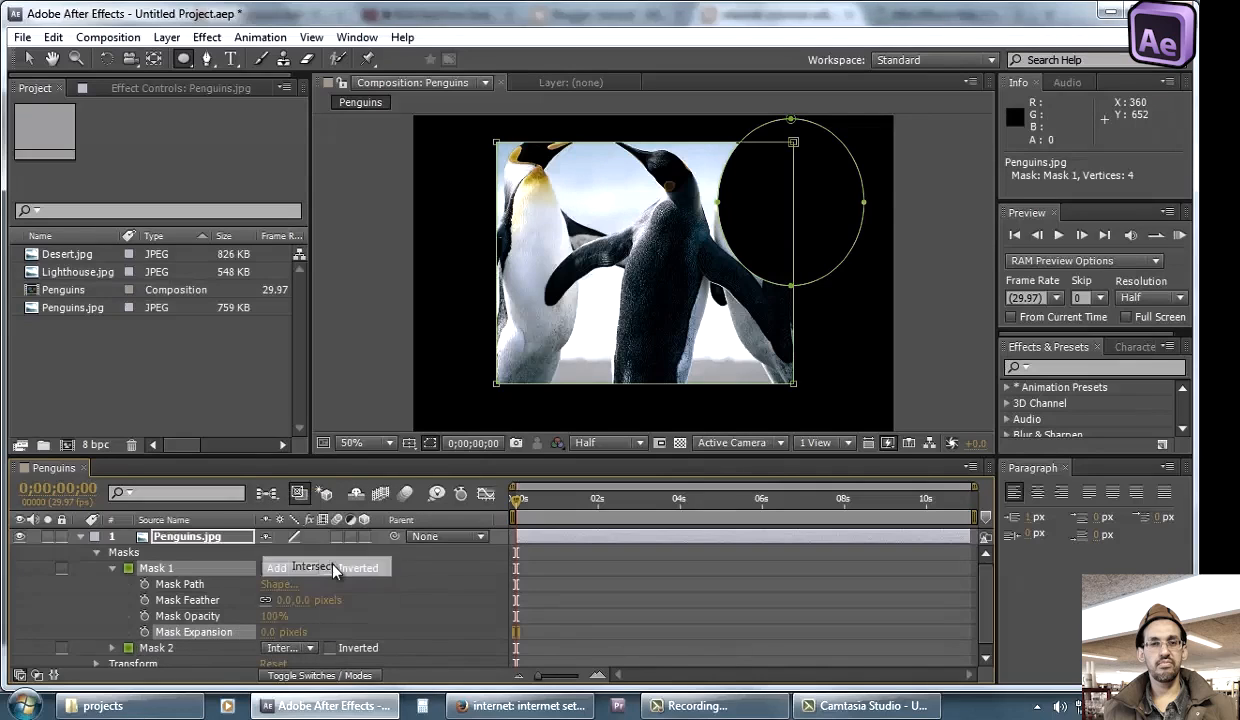
Reshape the elliptical mask with the Selection tool, moving its top, left and bottom points to stretch it over more of the rectangle
click(30, 58)
click(790, 120)
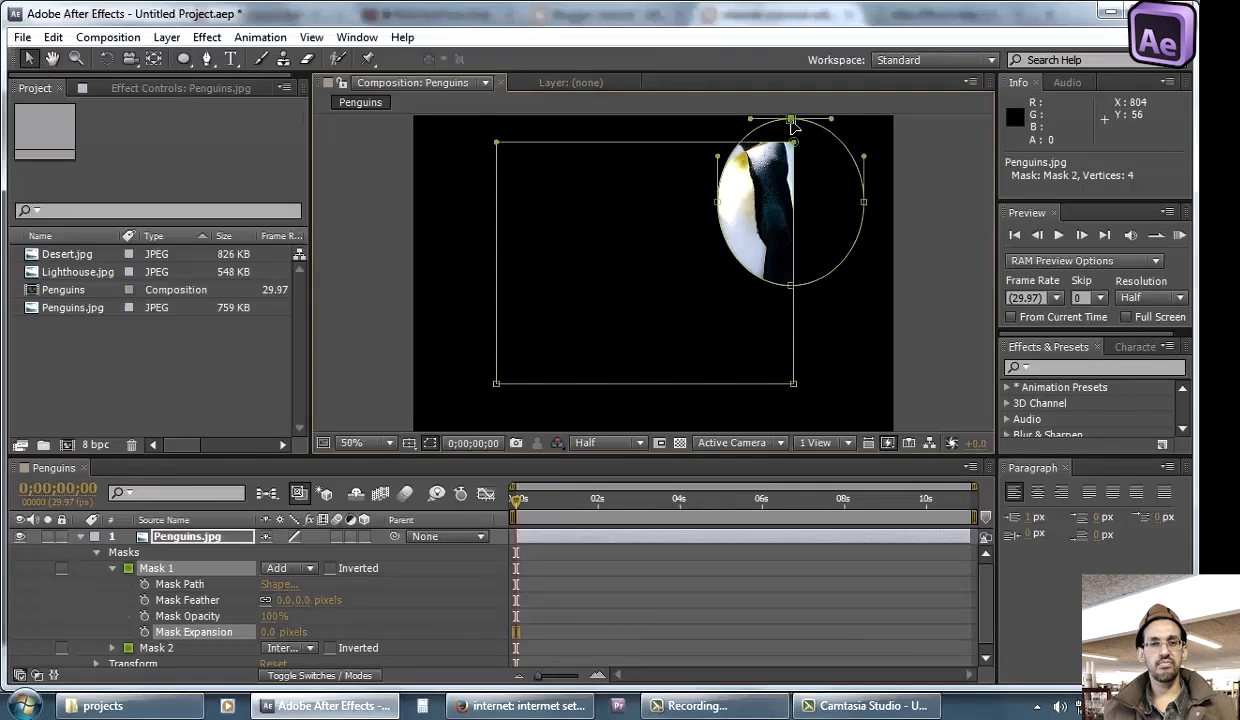
drag(790, 120, 824, 135)
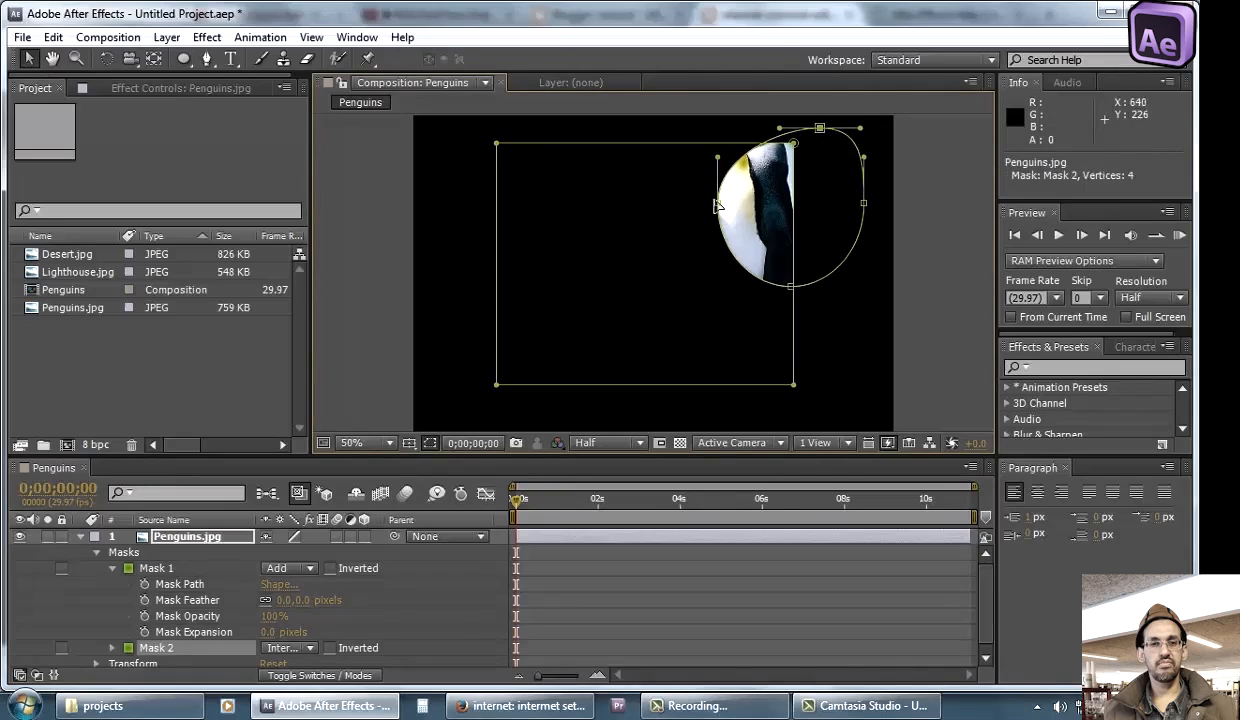
drag(704, 203, 655, 206)
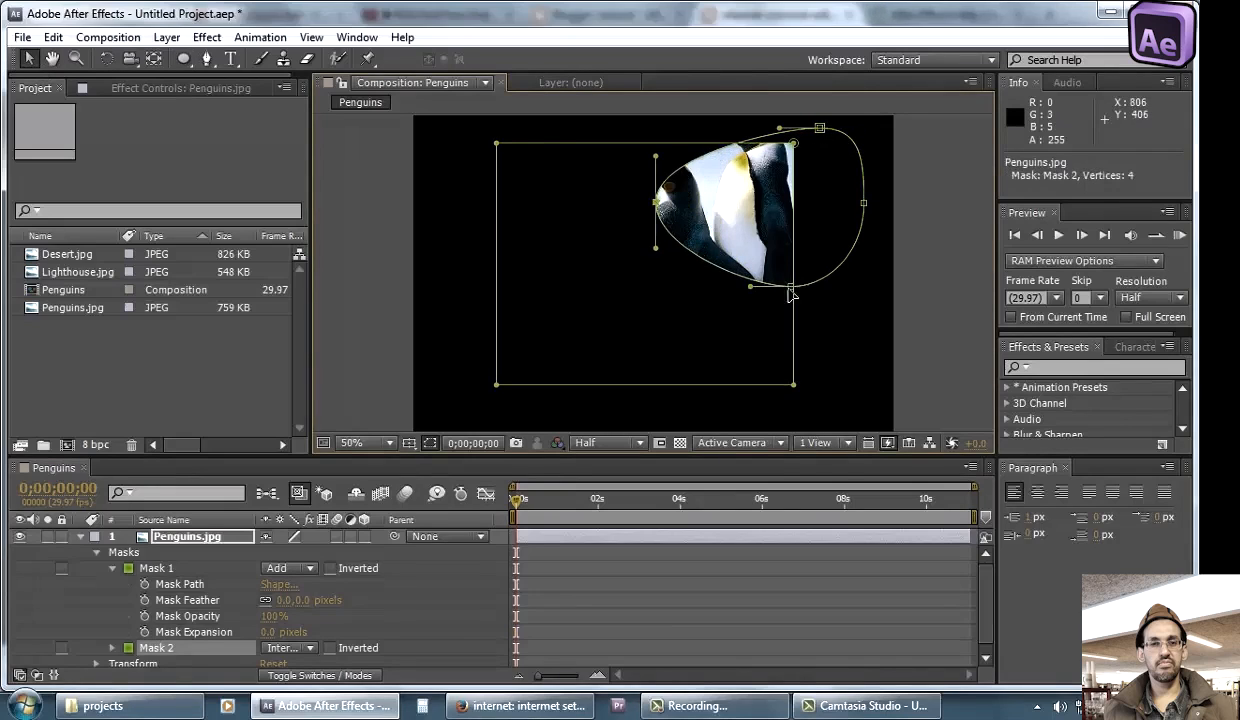
drag(790, 287, 798, 397)
drag(655, 248, 645, 372)
click(632, 580)
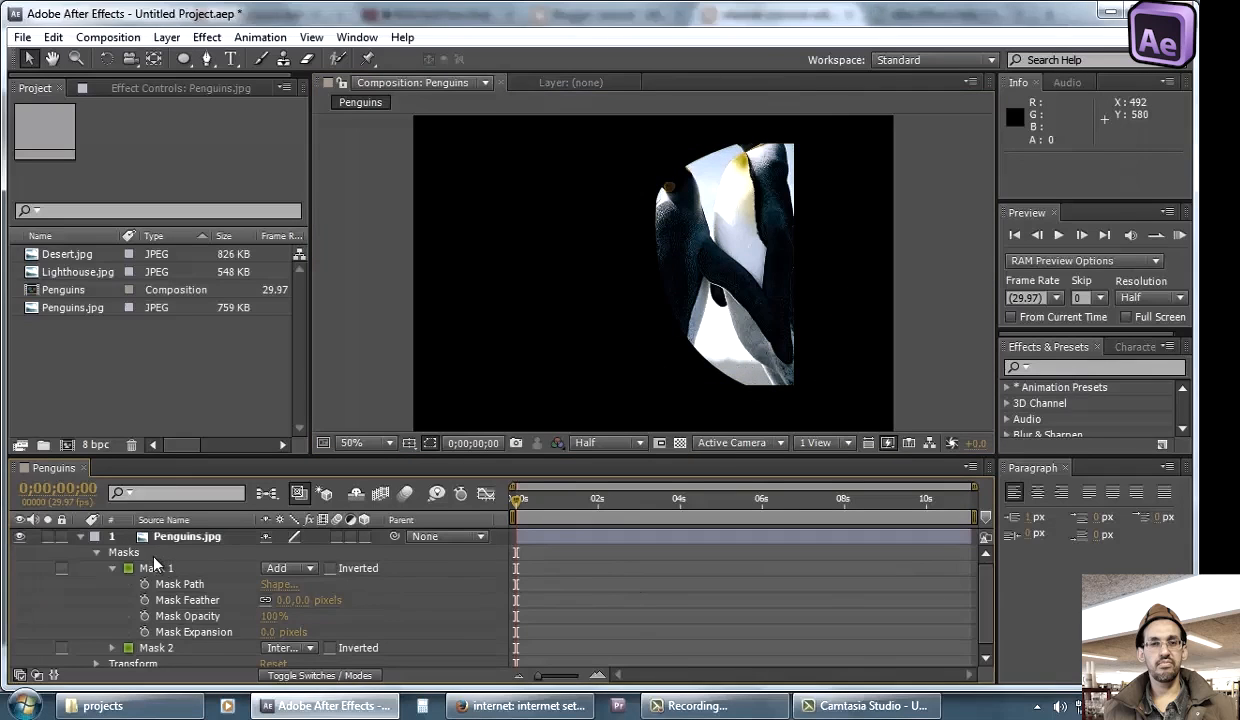
Delete Mask 2 from the Penguins.jpg layer
click(158, 648)
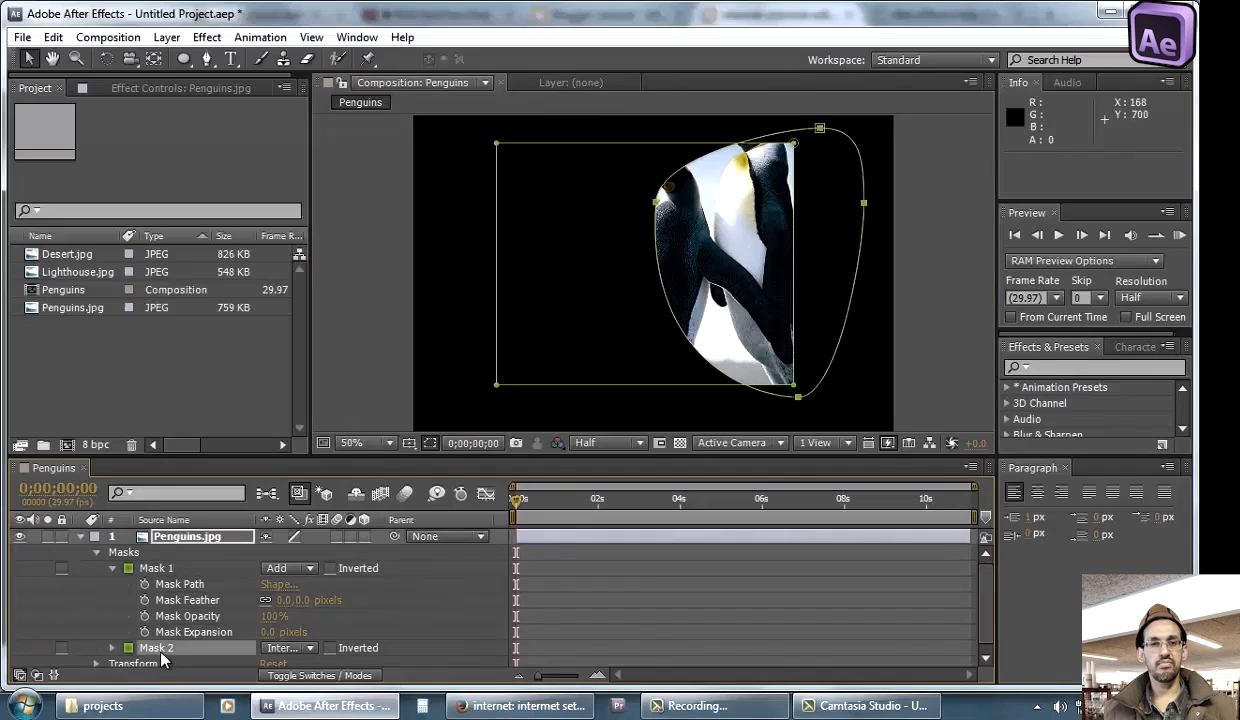
key(Delete)
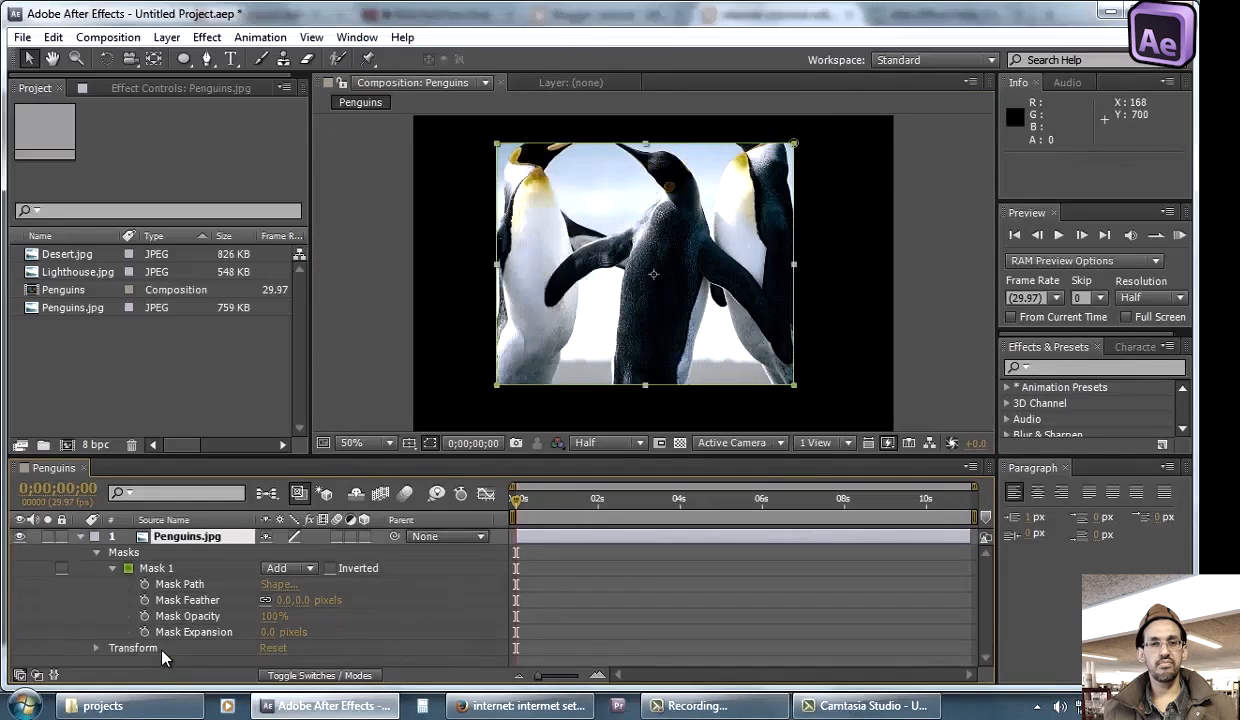
click(167, 572)
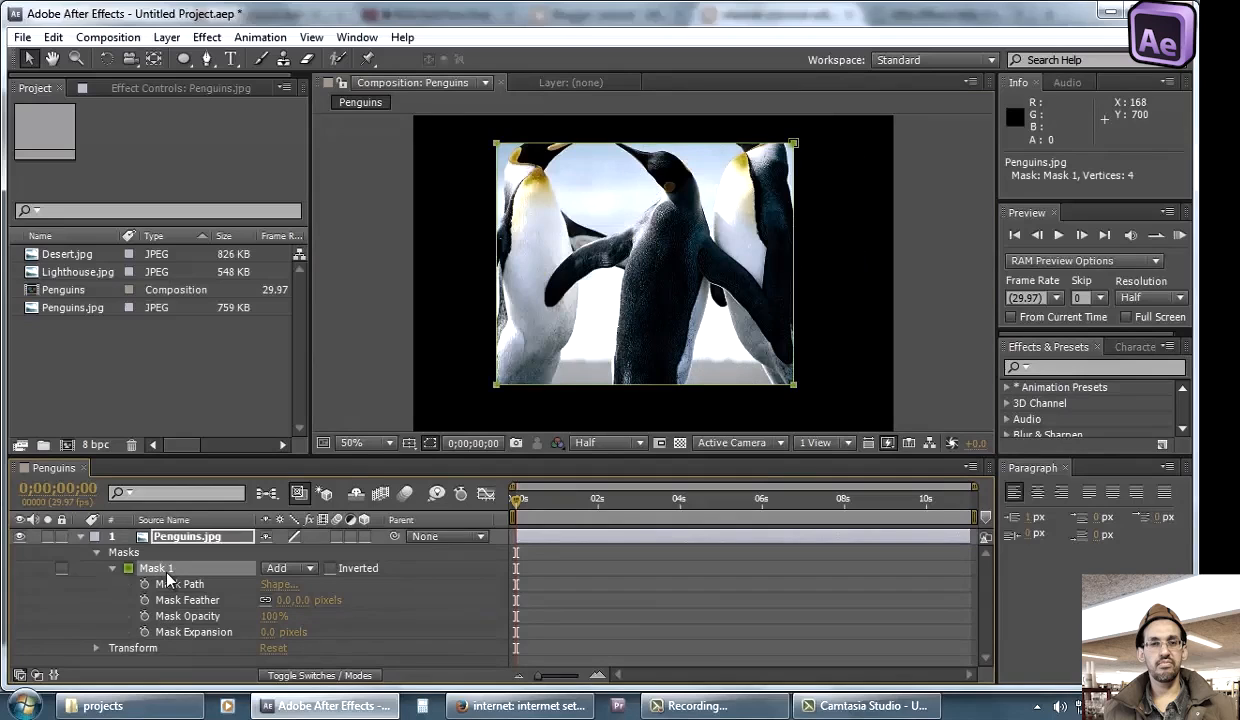
click(393, 613)
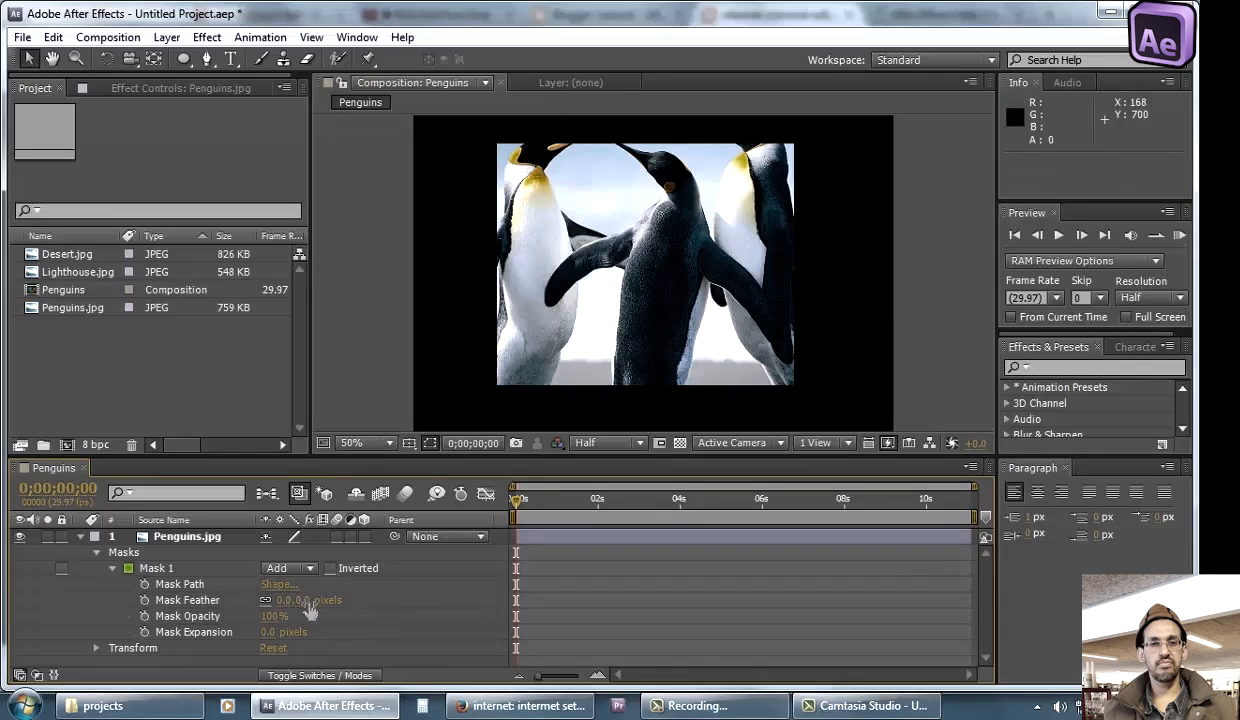
Set Mask 1's feather to 115 pixels and its expansion to 21 pixels
drag(305, 603, 256, 606)
click(268, 615)
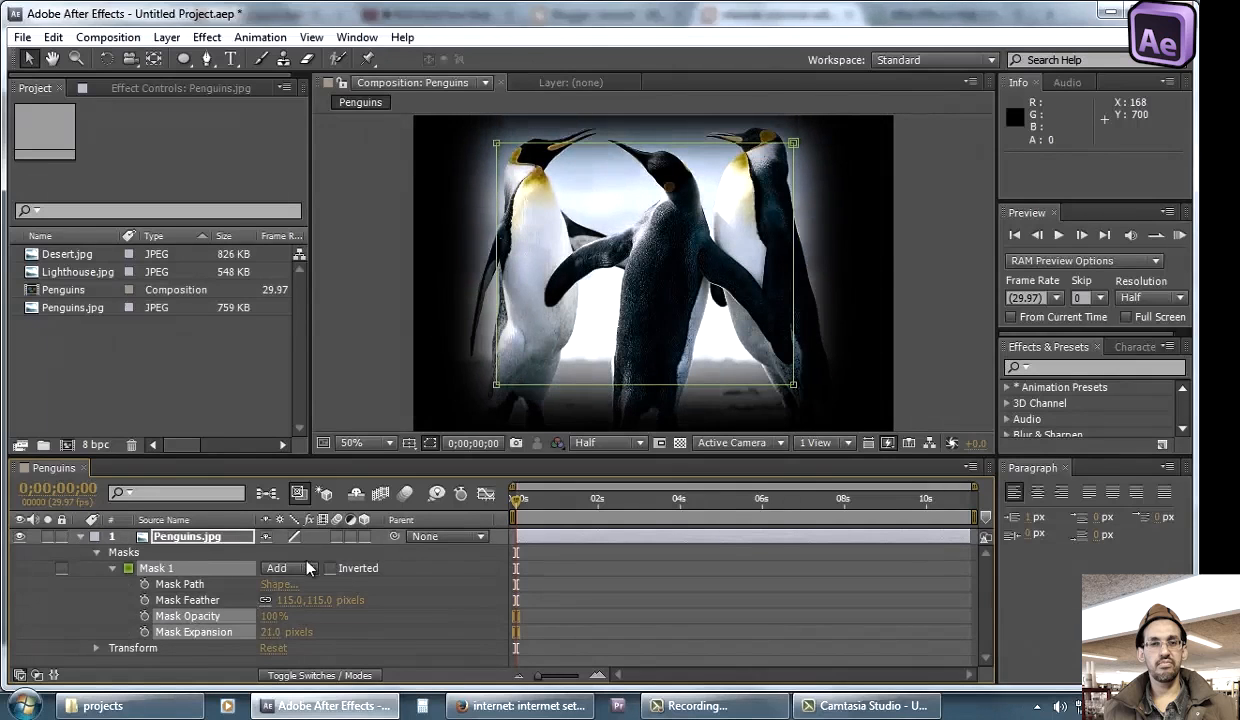
click(186, 572)
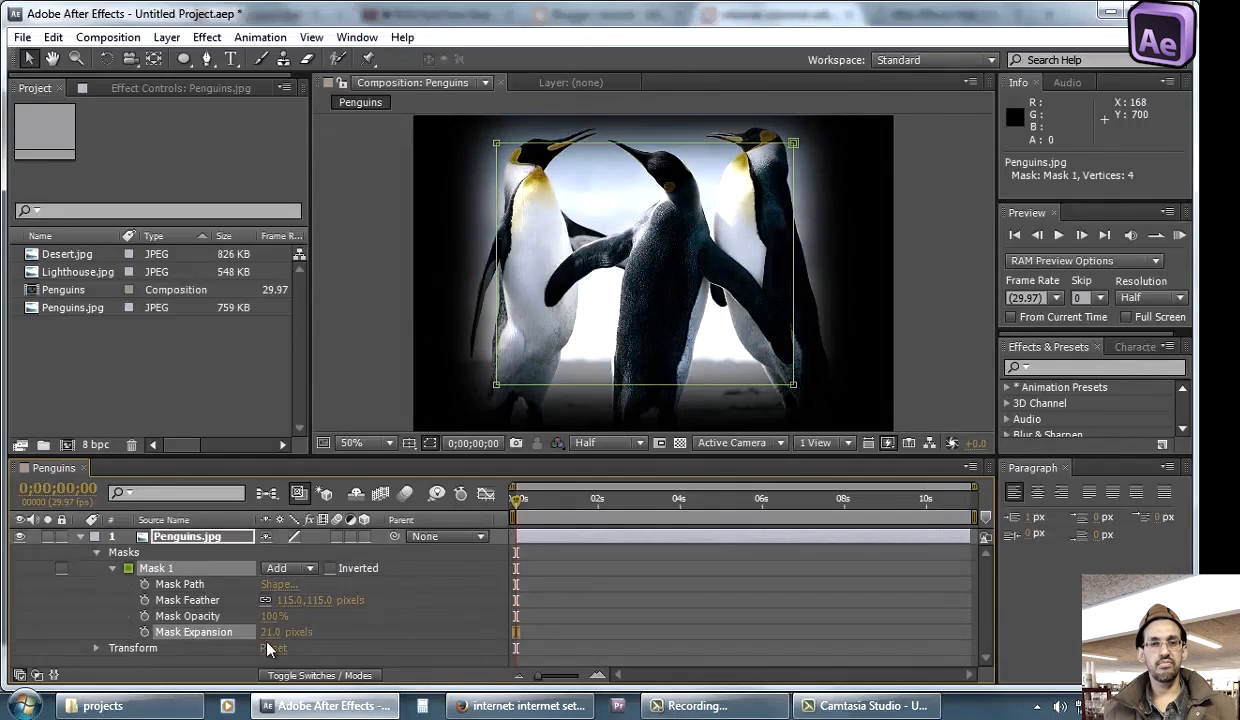
Delete the whole Masks group from the Penguins.jpg layer
click(141, 556)
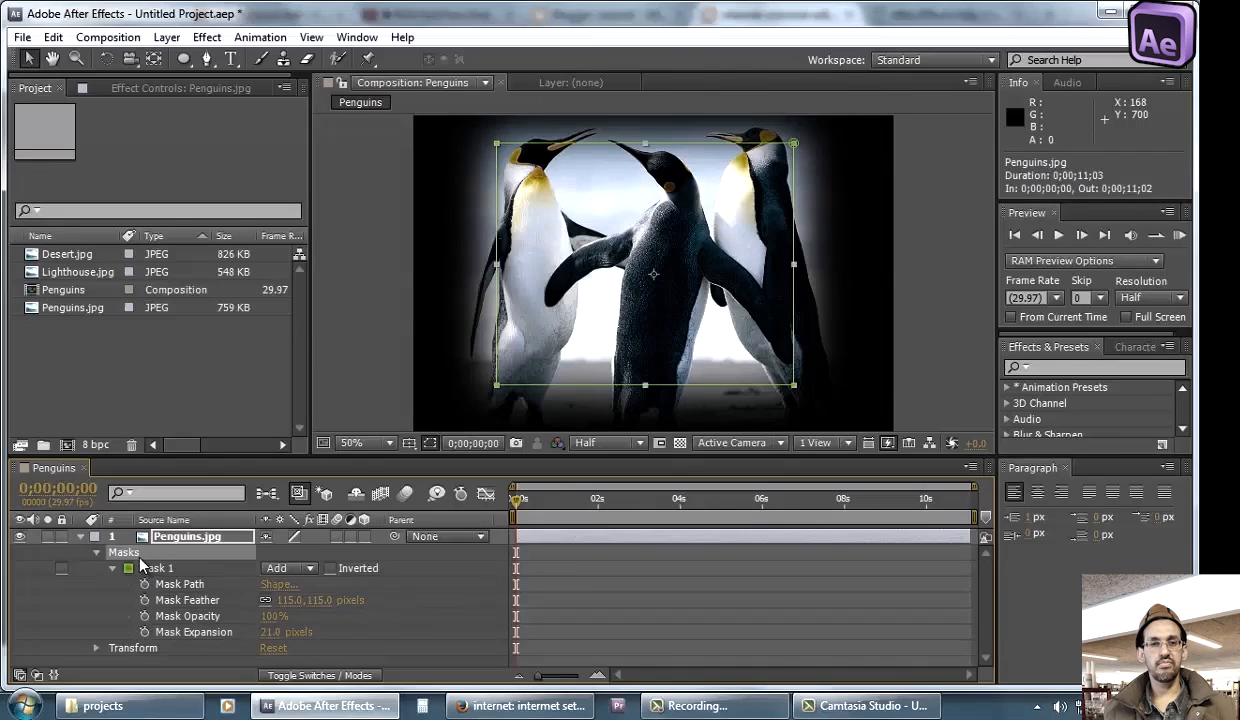
key(Delete)
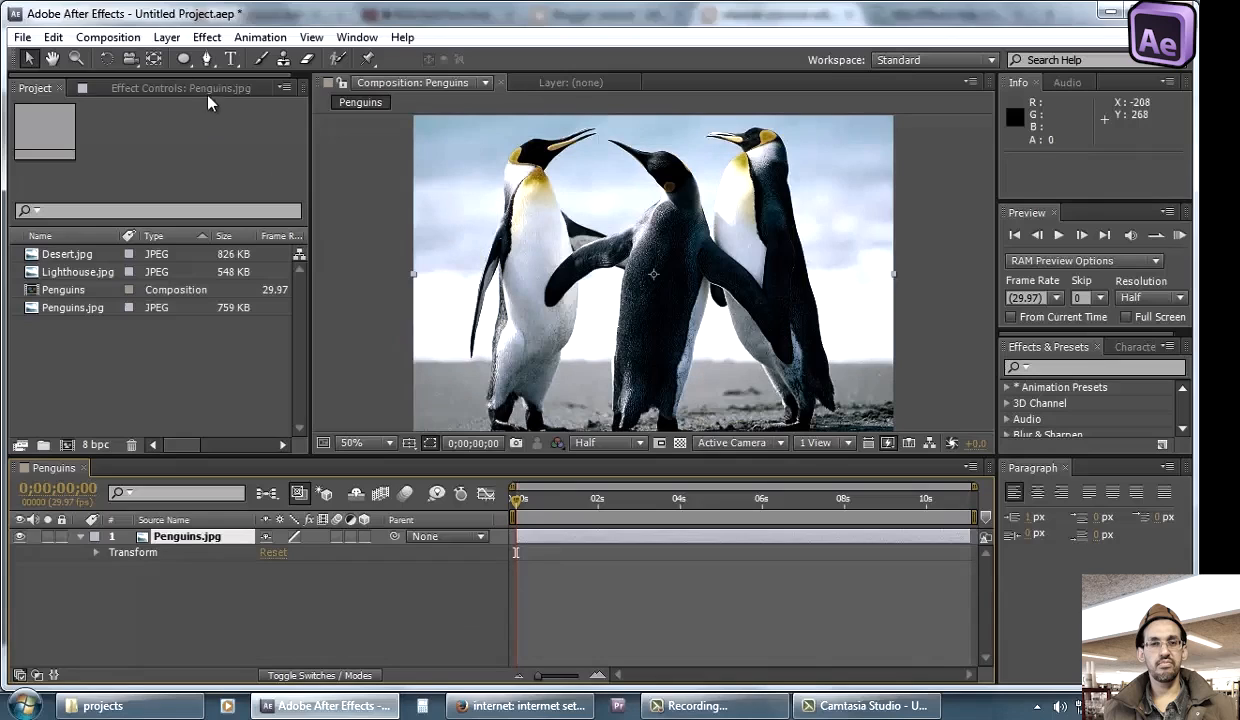
Start a Pen tool mask on the Penguins.jpg layer at the middle penguin's left foot and trace up the left edge of its body
drag(184, 63, 200, 585)
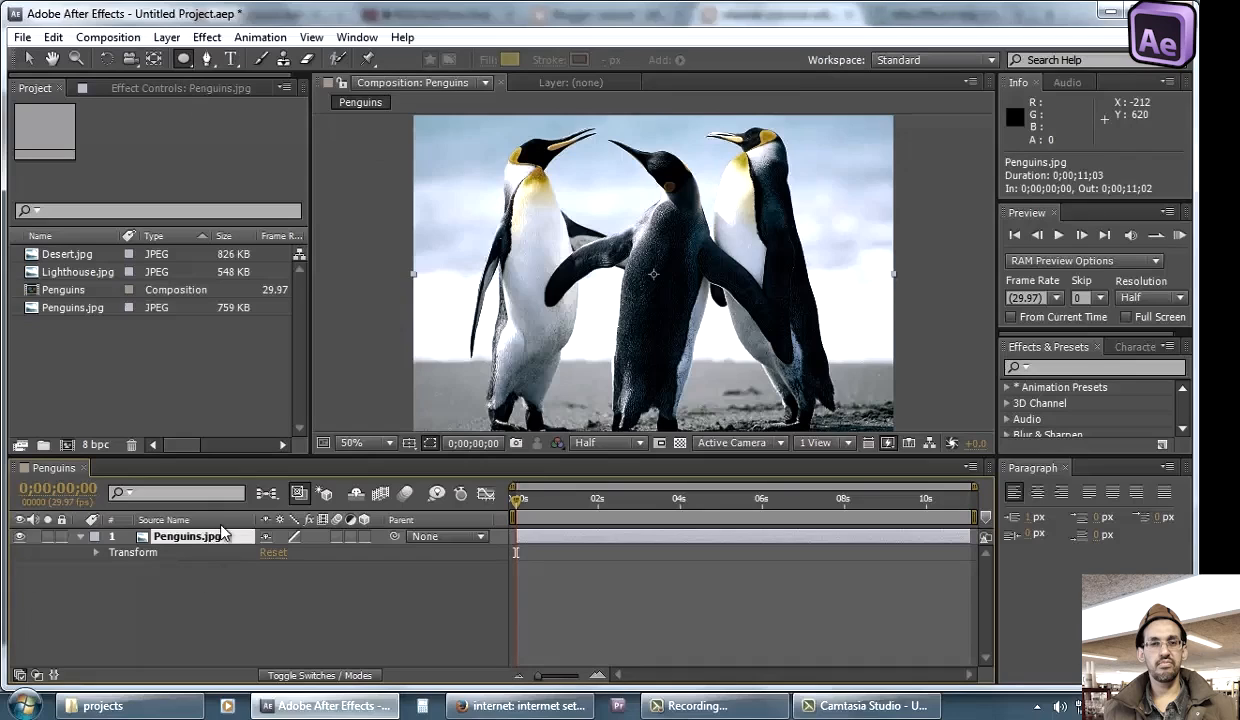
click(205, 58)
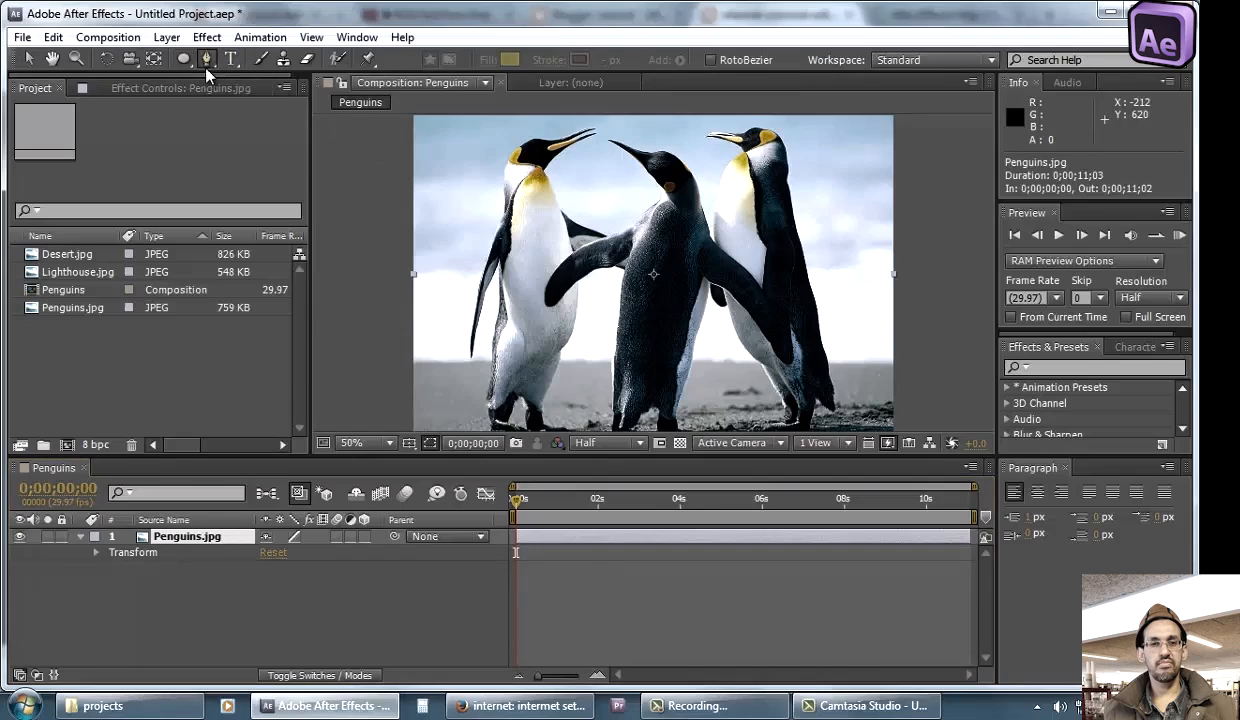
click(609, 420)
click(617, 330)
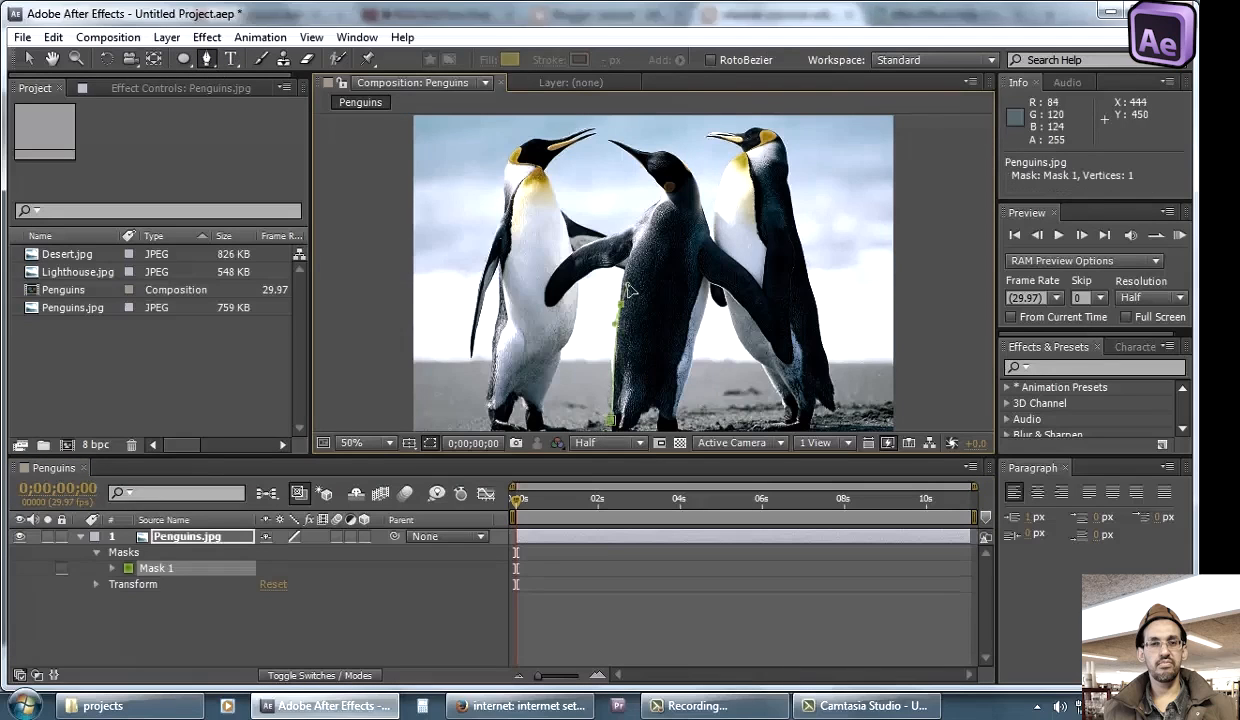
click(619, 274)
Continue the mask path around the middle penguin's left flipper, along its underside to the tip and back along its upper edge
click(589, 278)
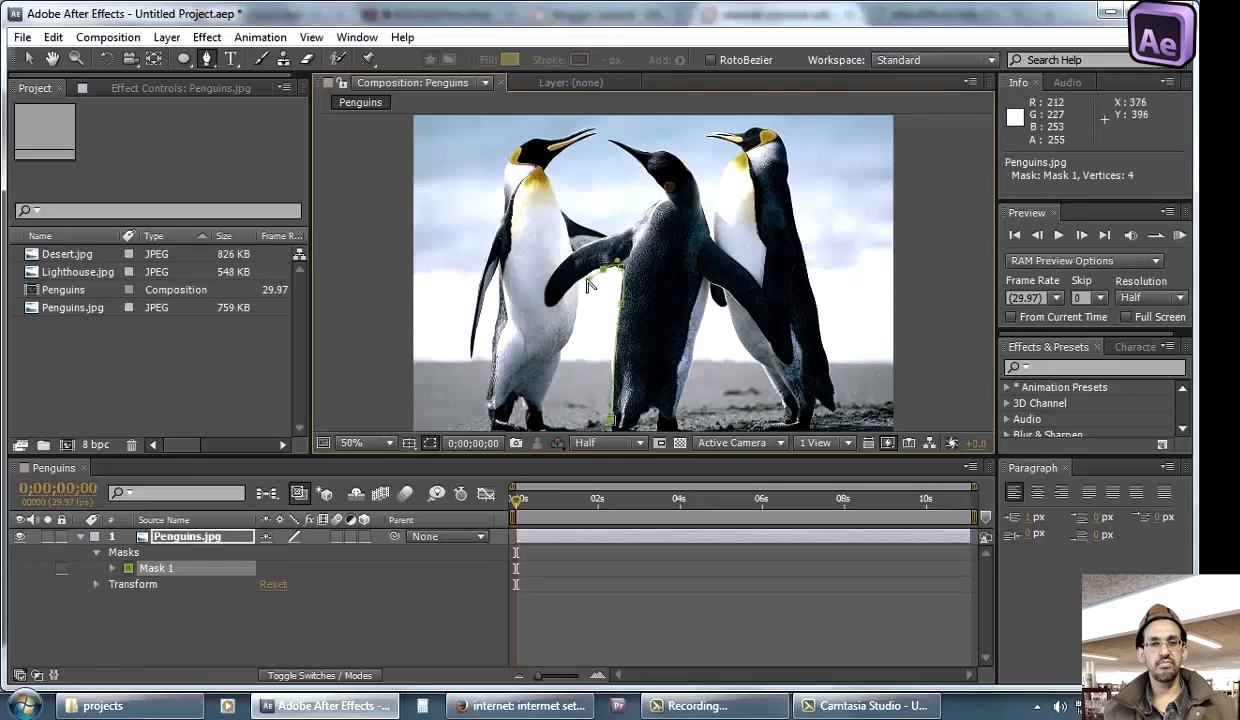
click(566, 294)
click(546, 302)
click(552, 262)
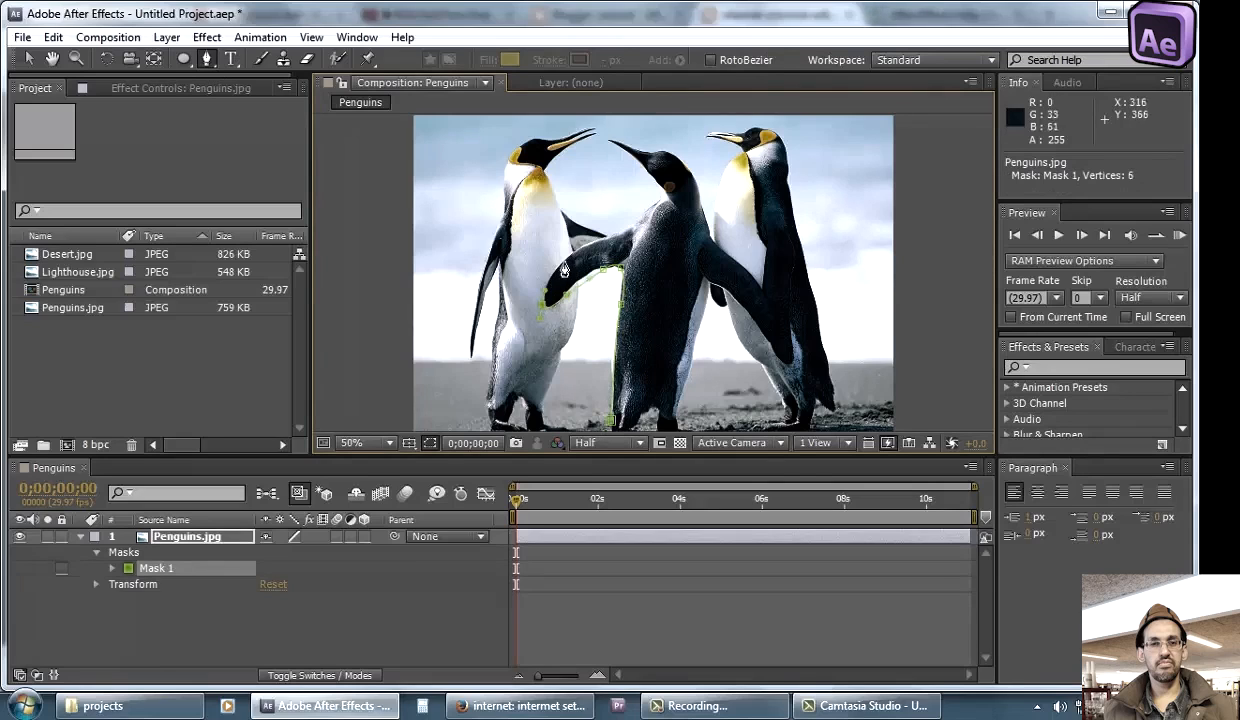
click(615, 243)
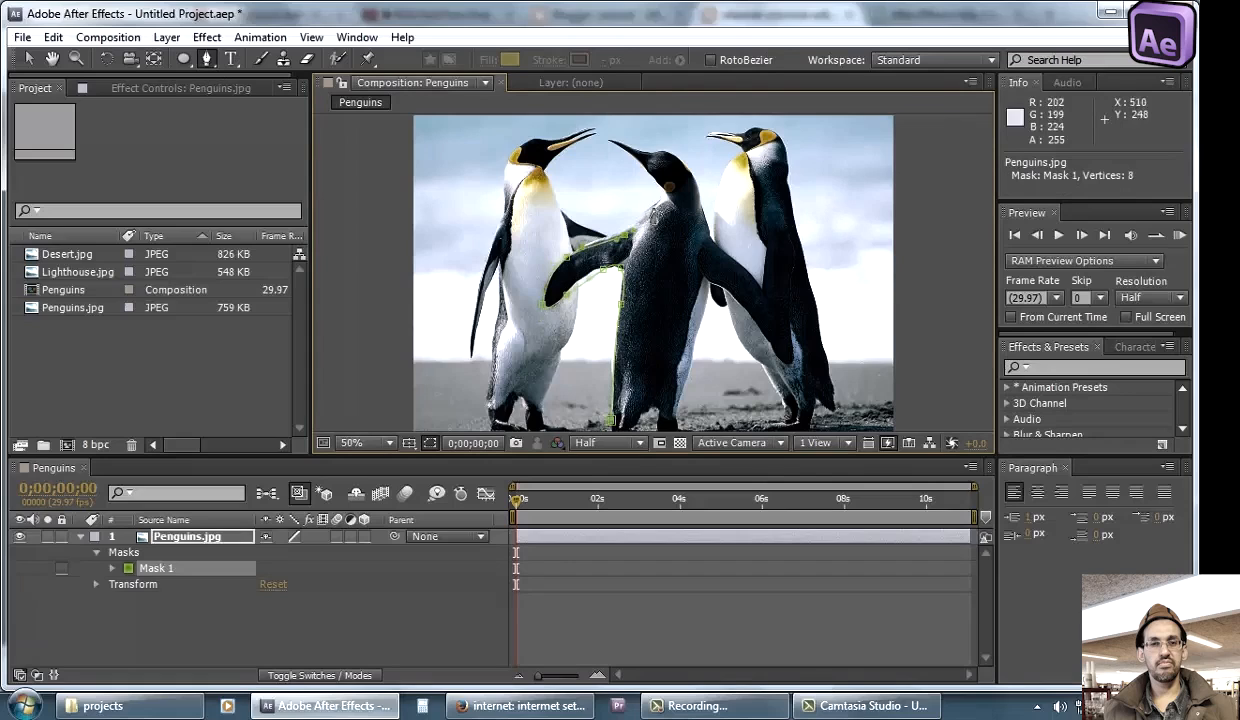
Trace the mask path from the middle penguin's throat around its beak and over the top of its head
click(658, 188)
click(636, 165)
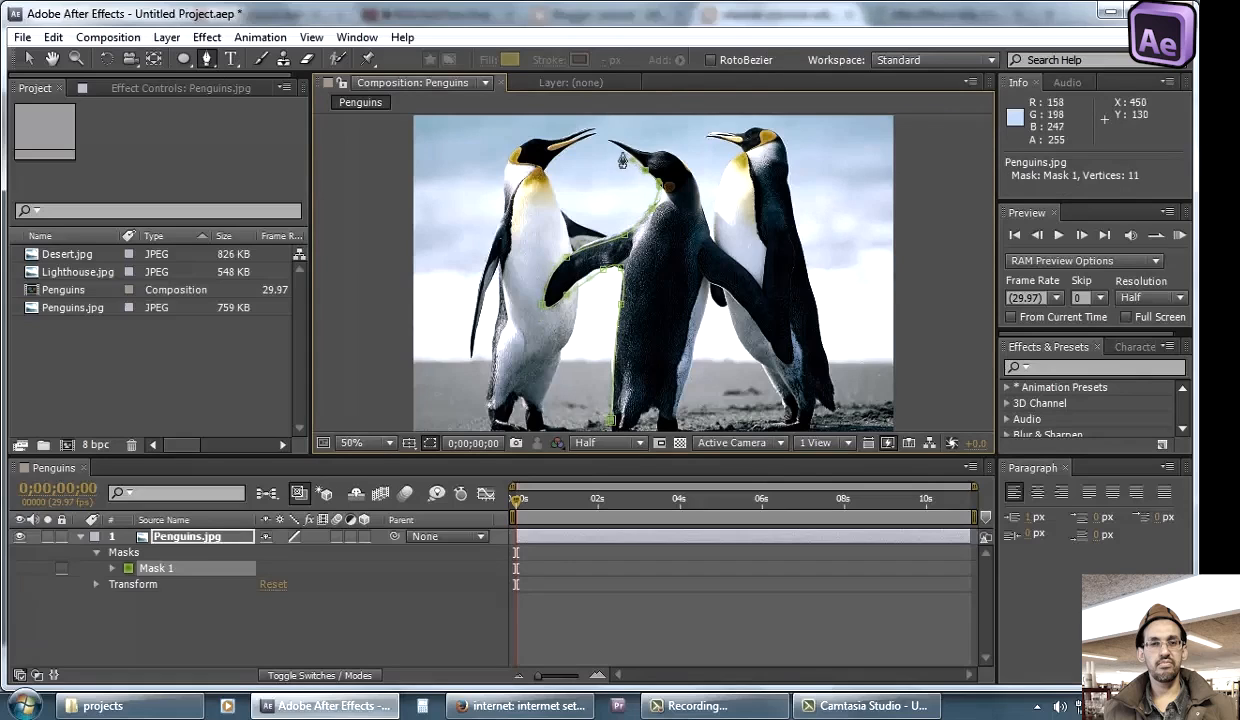
click(607, 150)
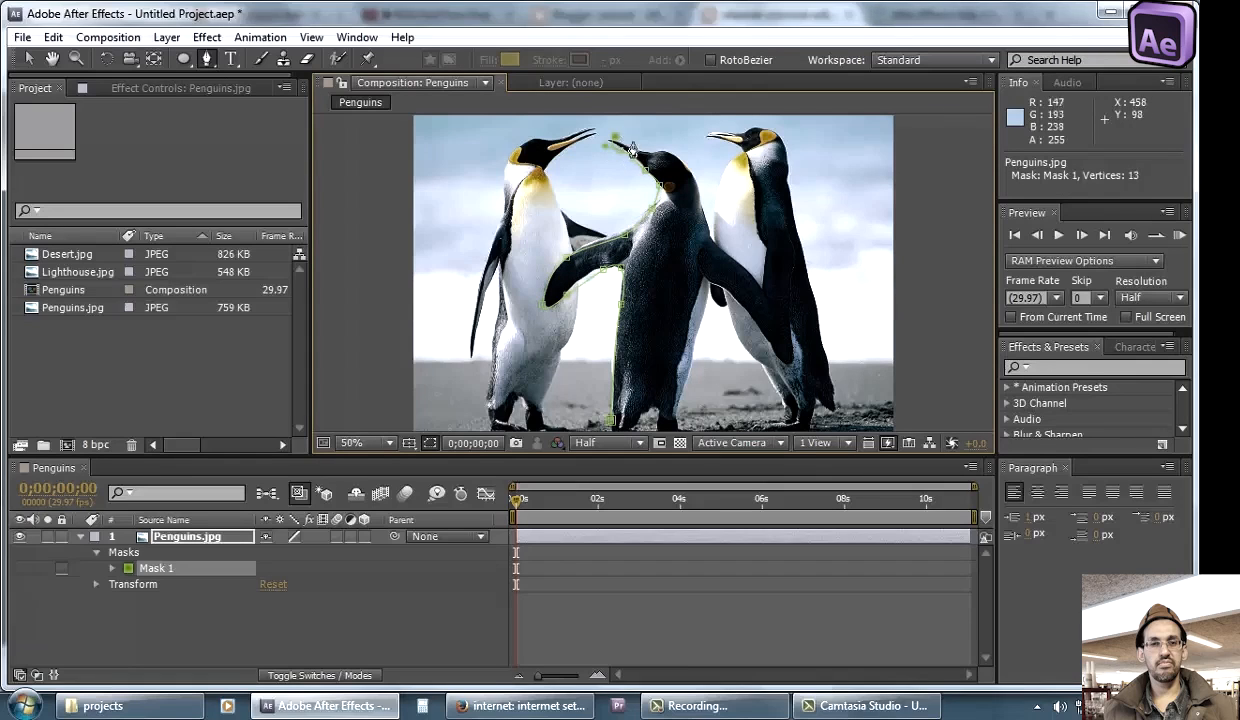
click(644, 153)
click(681, 161)
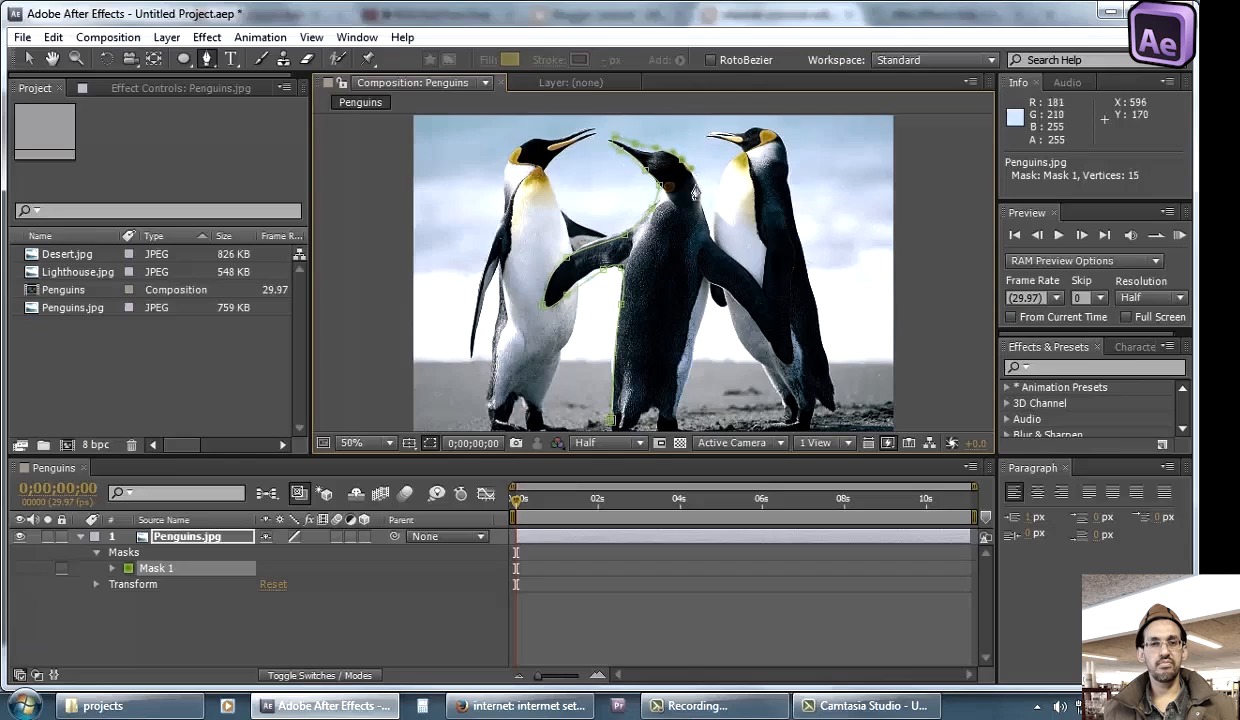
Extend the mask path down the back of the middle penguin's neck and along the right flipper's outer edge to its tip
click(703, 212)
click(711, 238)
click(744, 262)
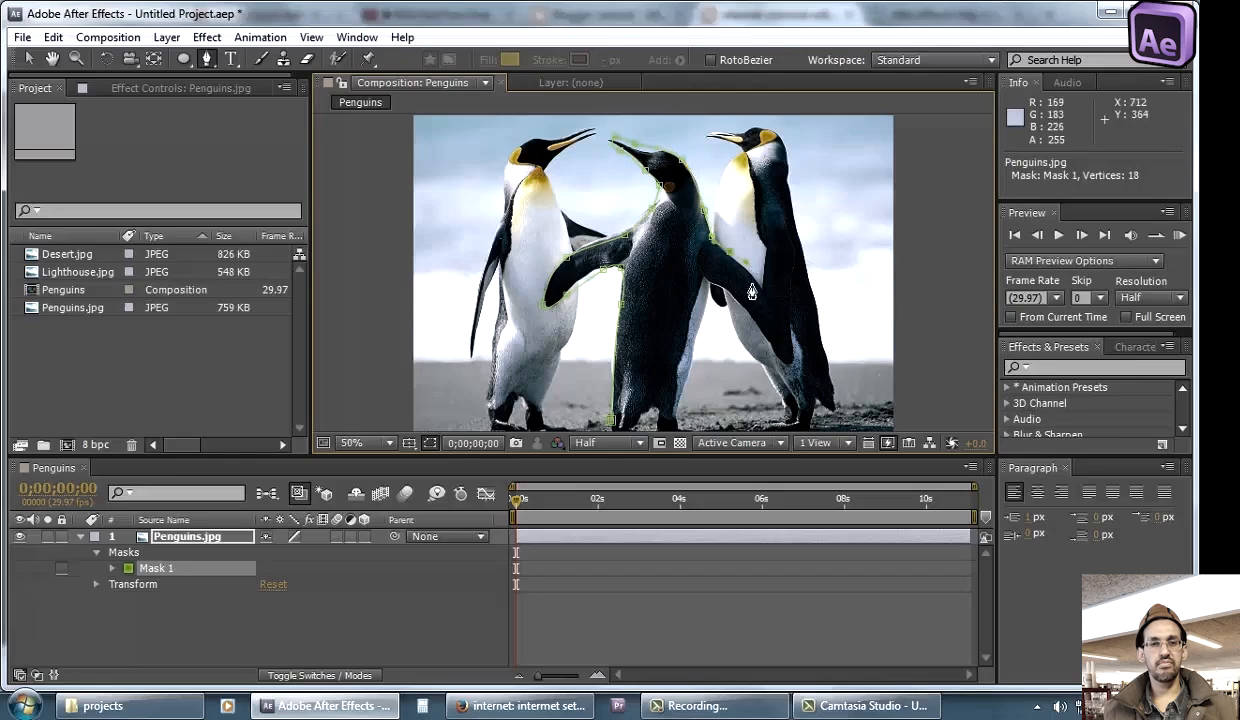
click(773, 313)
click(779, 338)
click(763, 332)
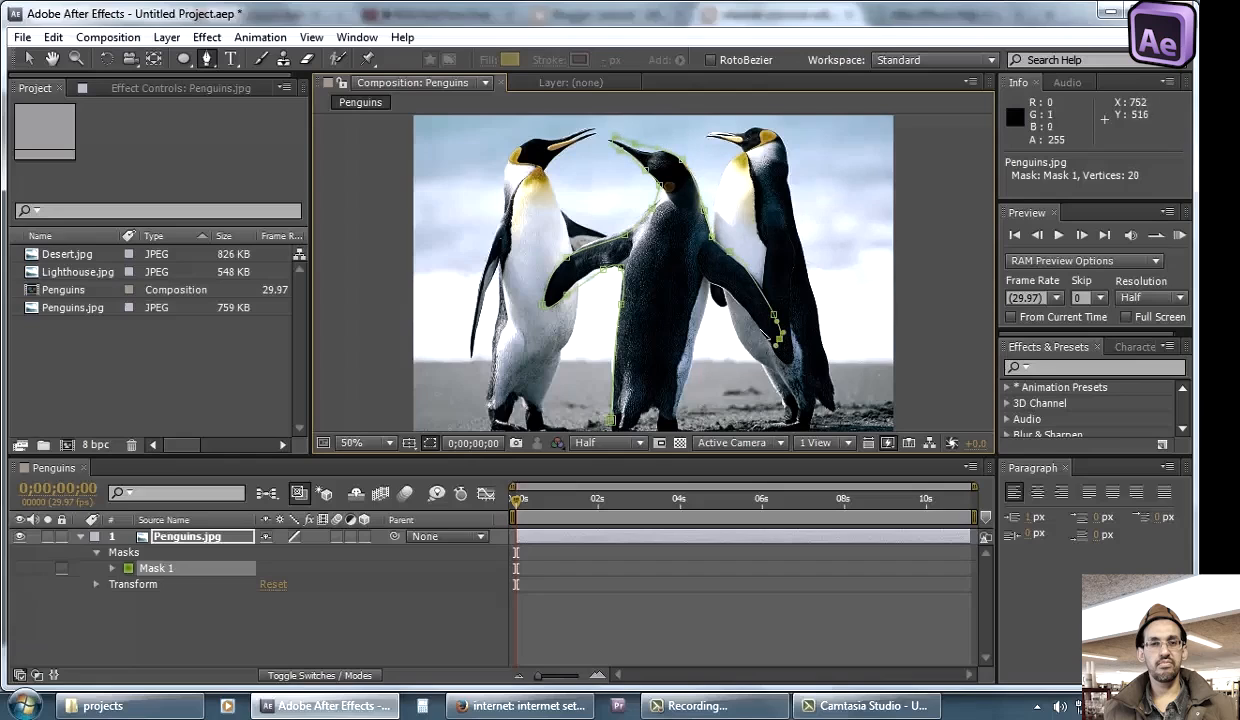
Trace the mask path back under the right flipper and down the right edge of the middle penguin's body
click(729, 290)
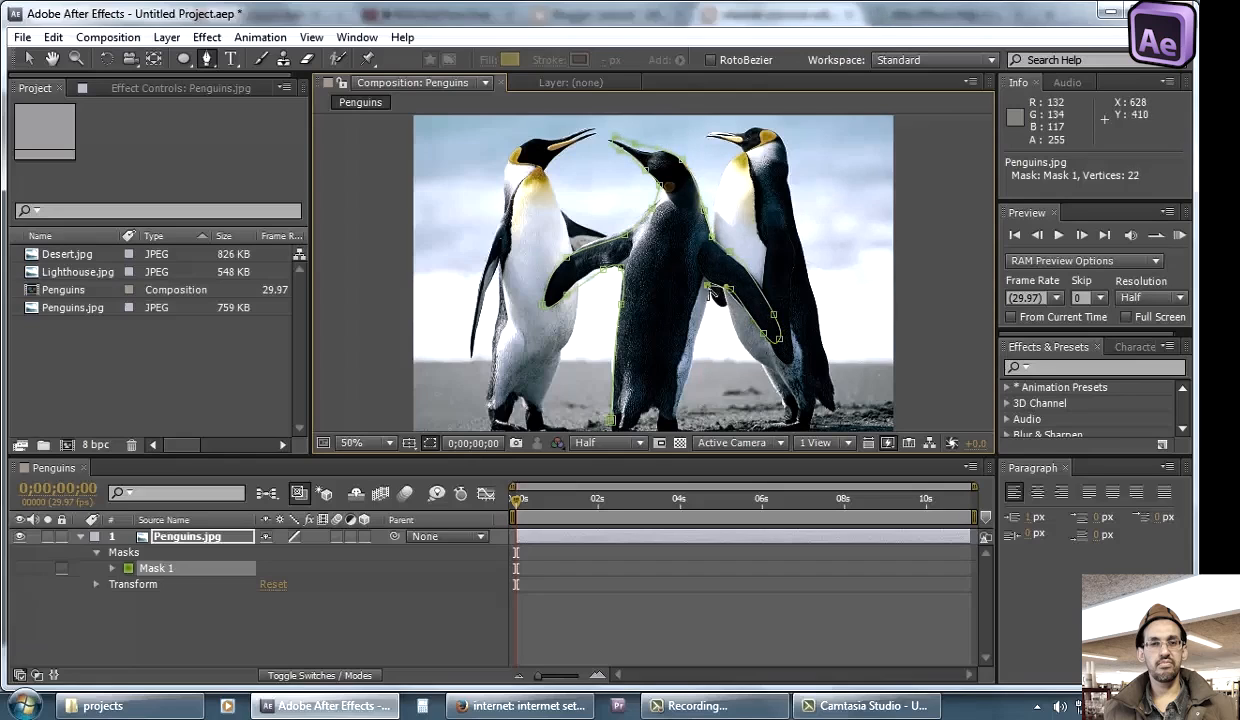
click(708, 289)
click(699, 321)
click(691, 353)
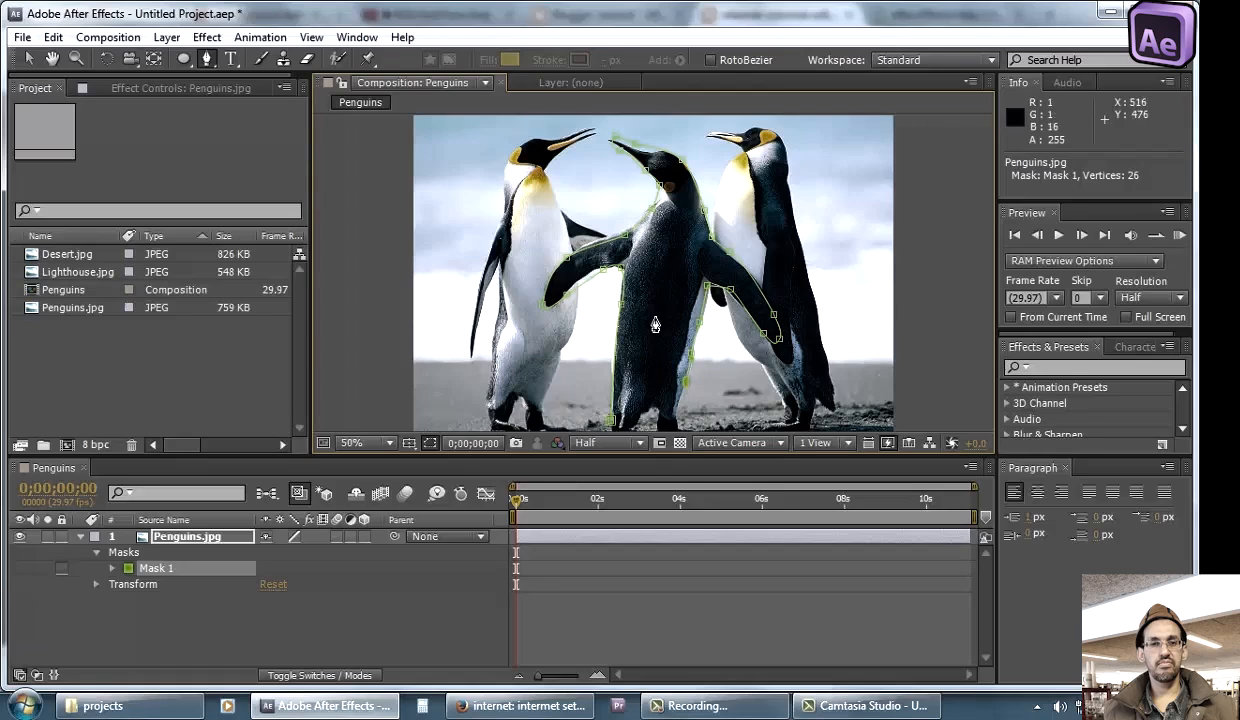
Trace the mask path around both of the middle penguin's feet and close it at its starting point
scroll(655, 325, up, 6)
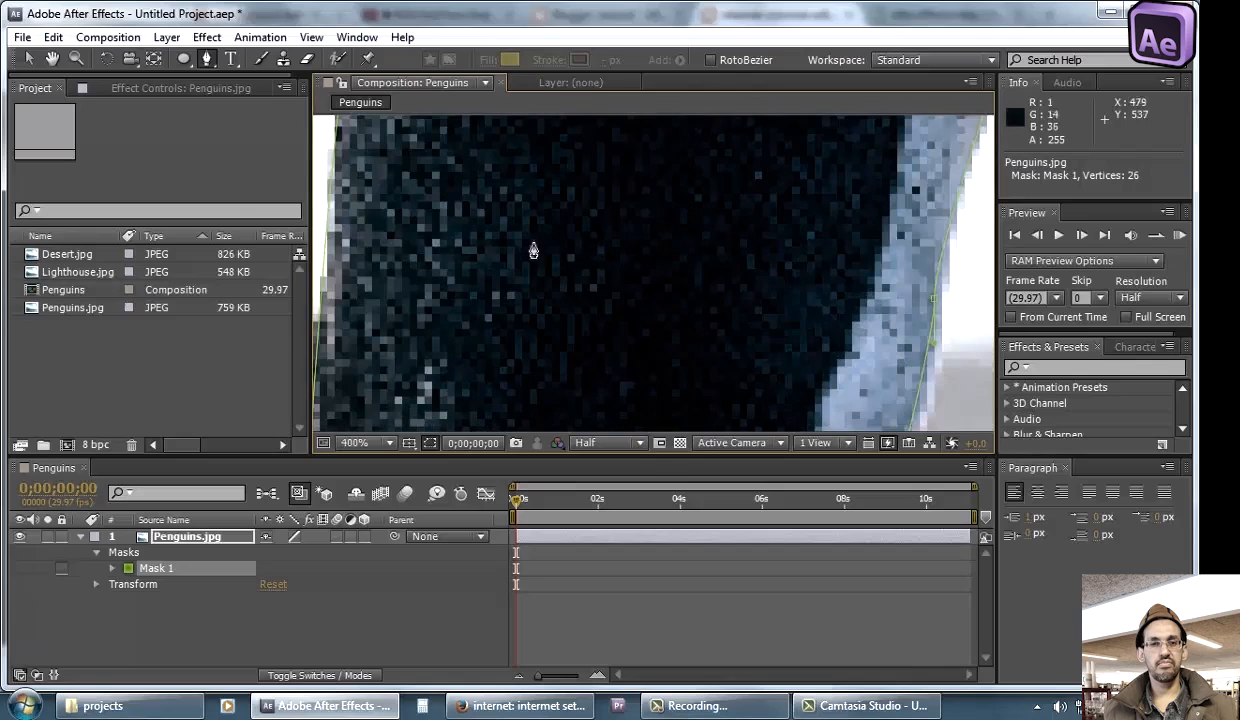
scroll(673, 296, up, 1)
scroll(675, 300, down, 8)
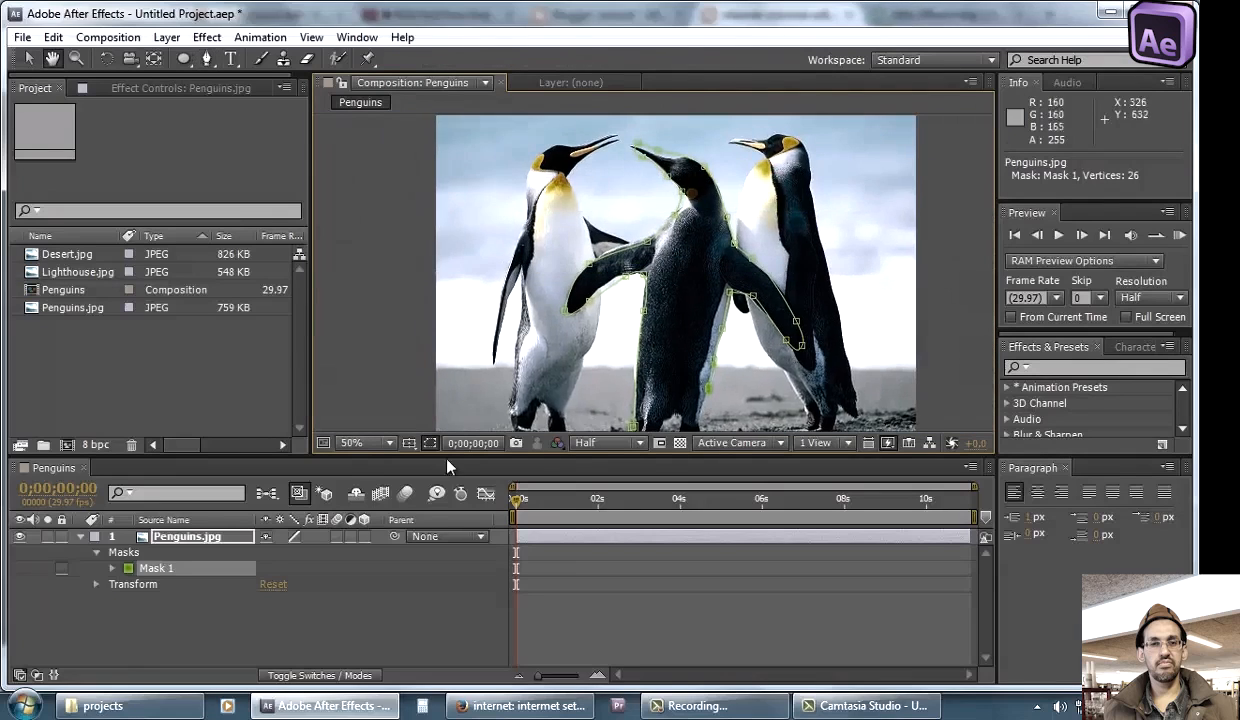
click(358, 443)
click(392, 127)
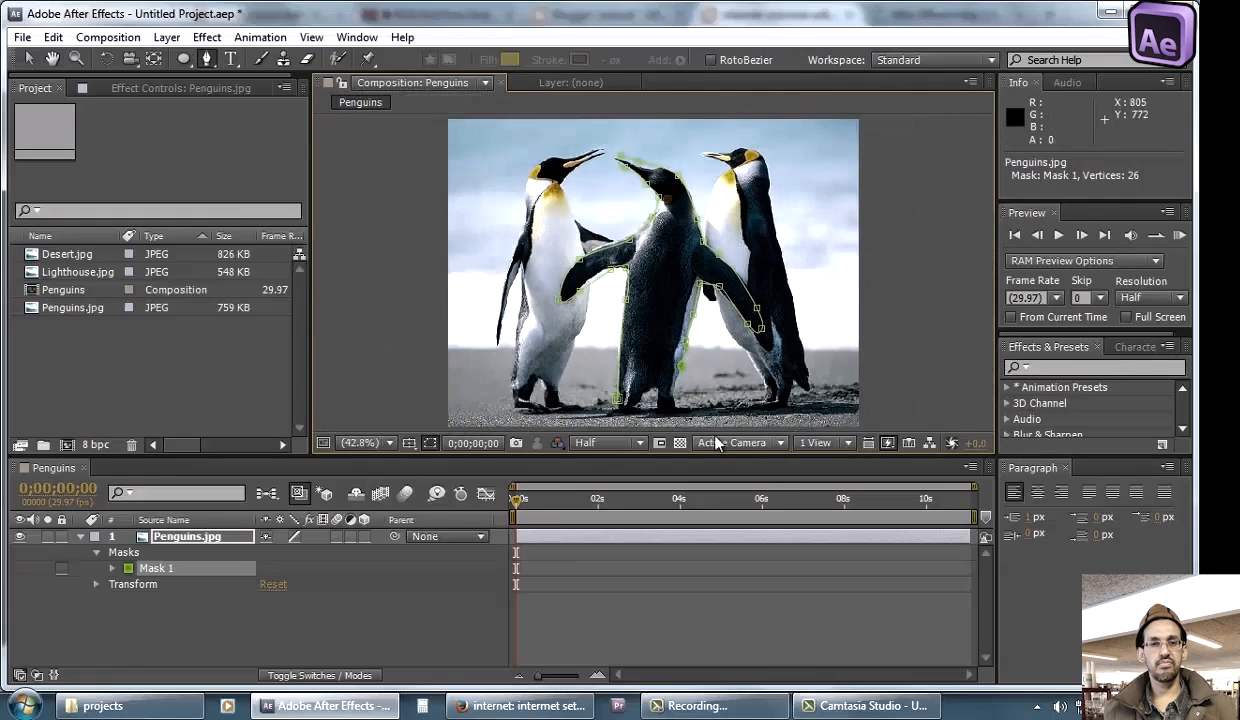
click(665, 396)
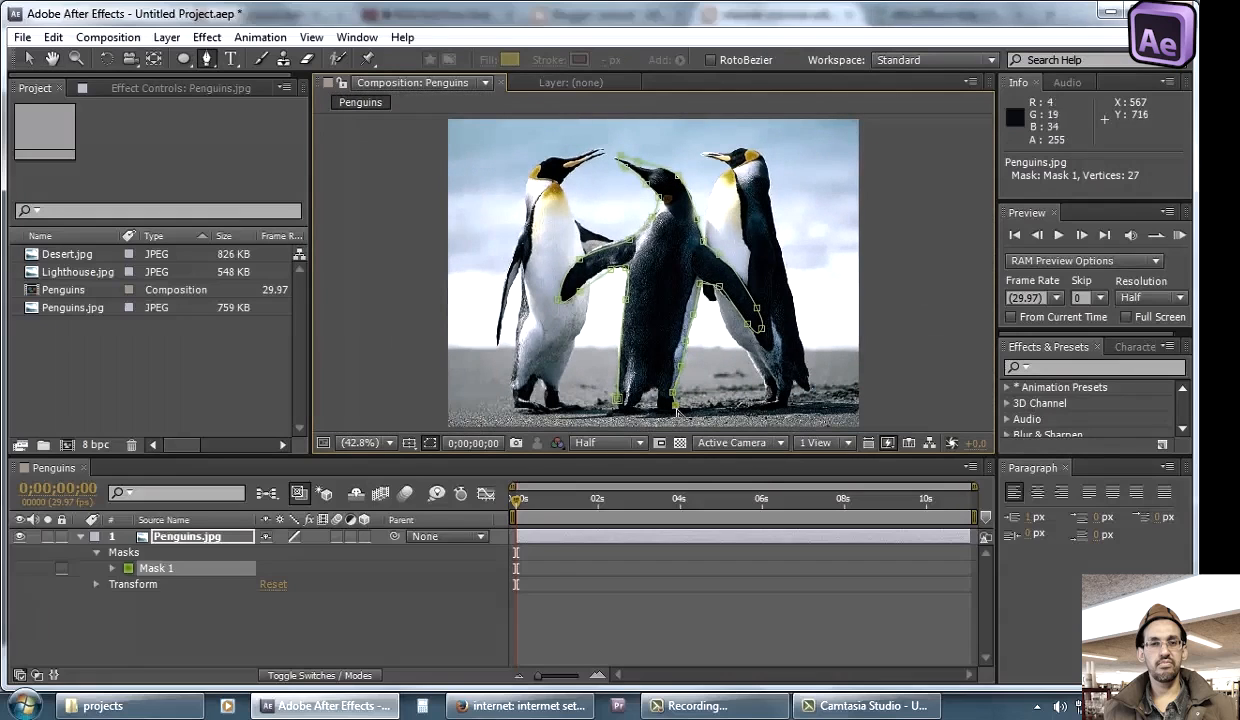
click(642, 410)
click(659, 405)
click(645, 390)
click(634, 384)
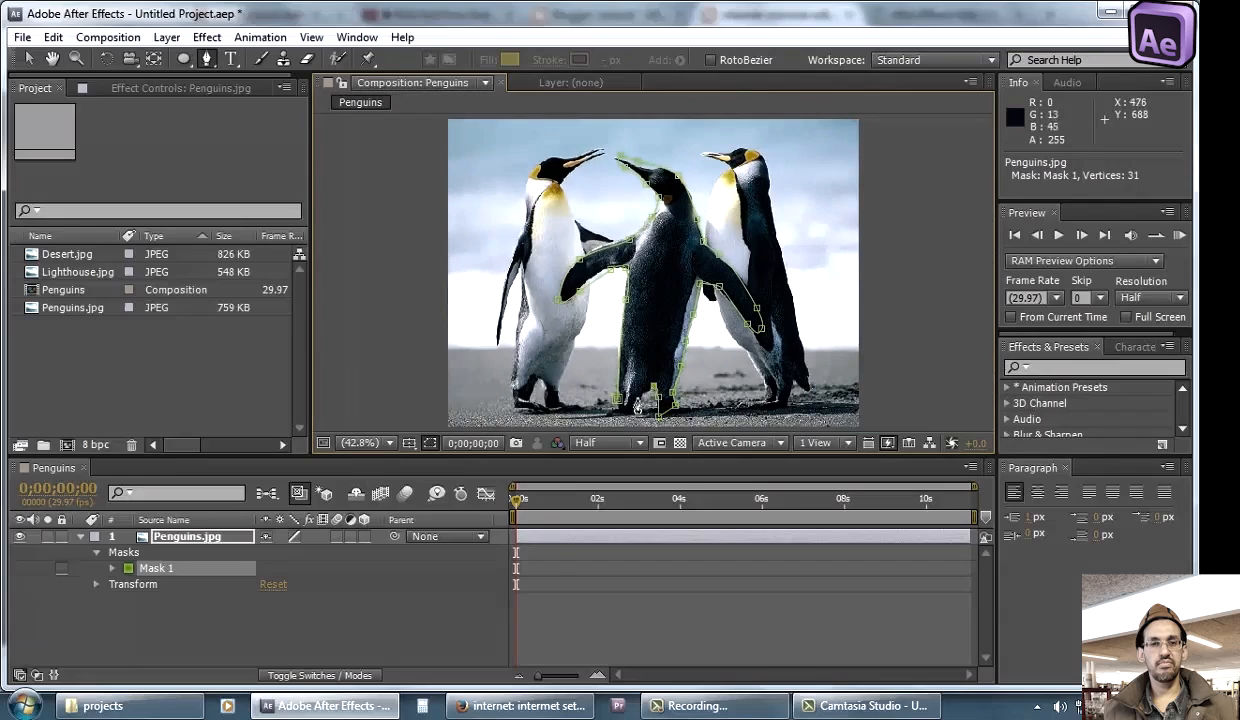
click(622, 393)
click(610, 406)
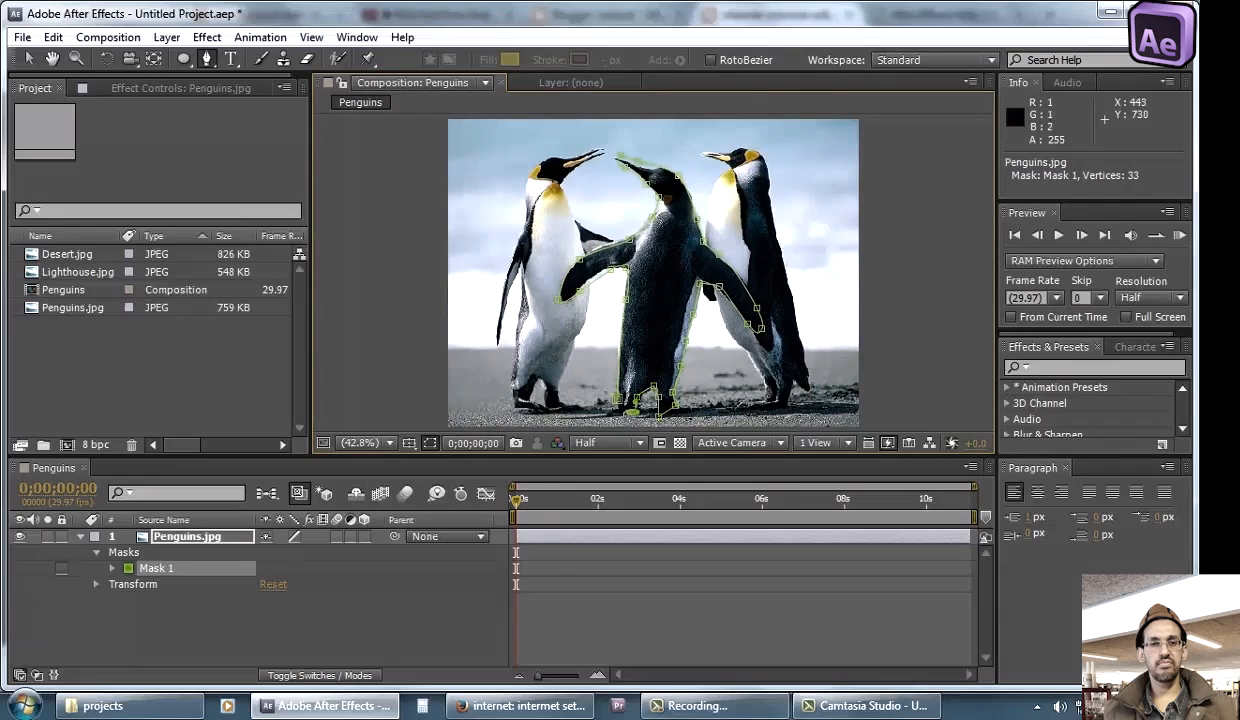
click(617, 399)
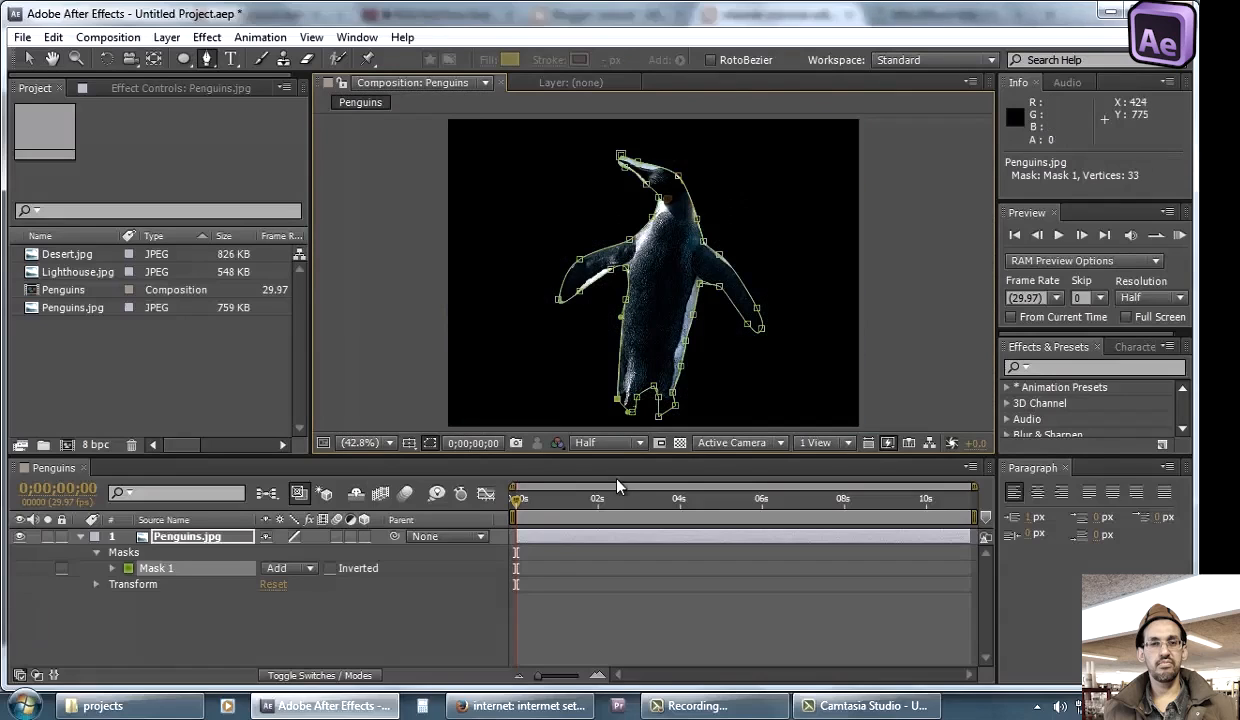
Try Mask 1 in Subtract mode, and return it to Add
click(575, 612)
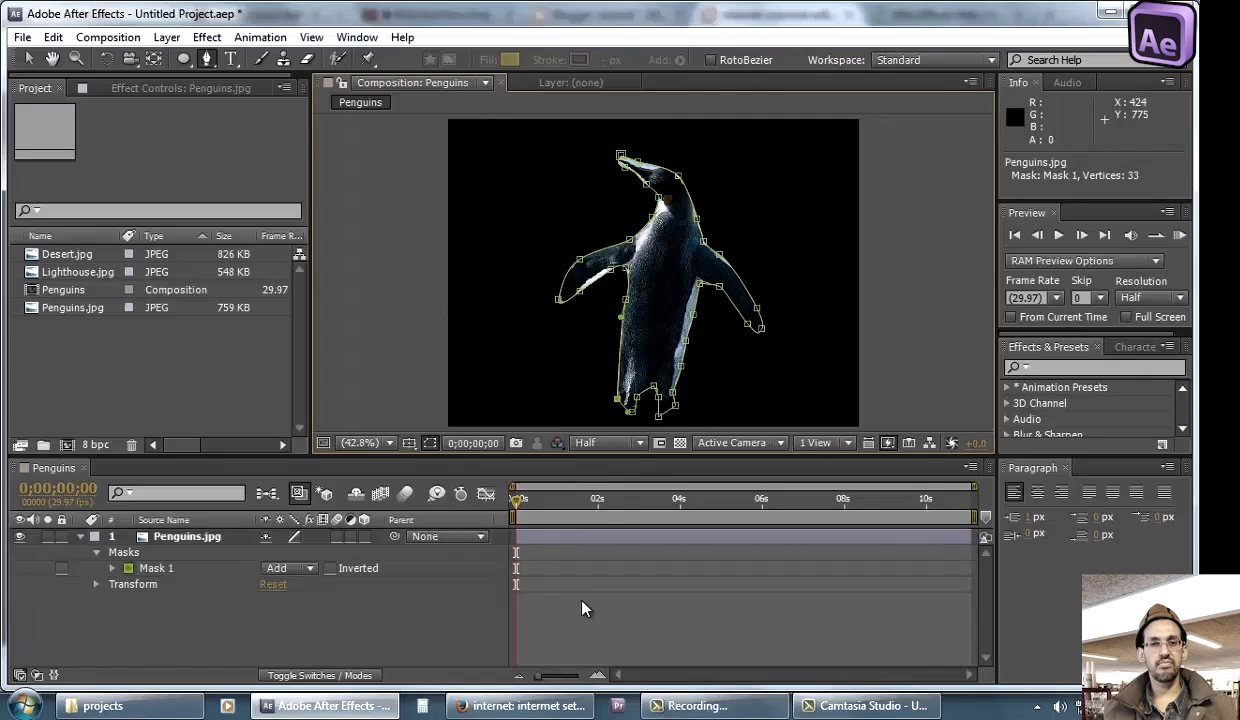
click(283, 569)
click(316, 474)
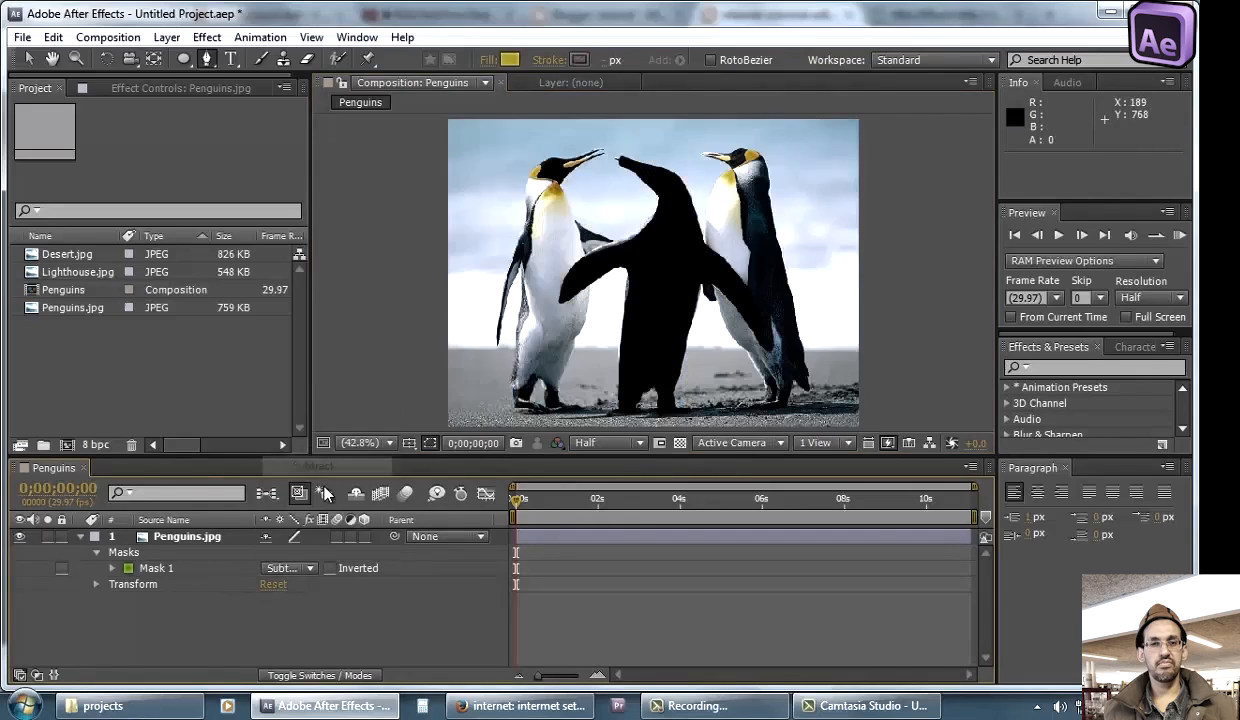
click(283, 568)
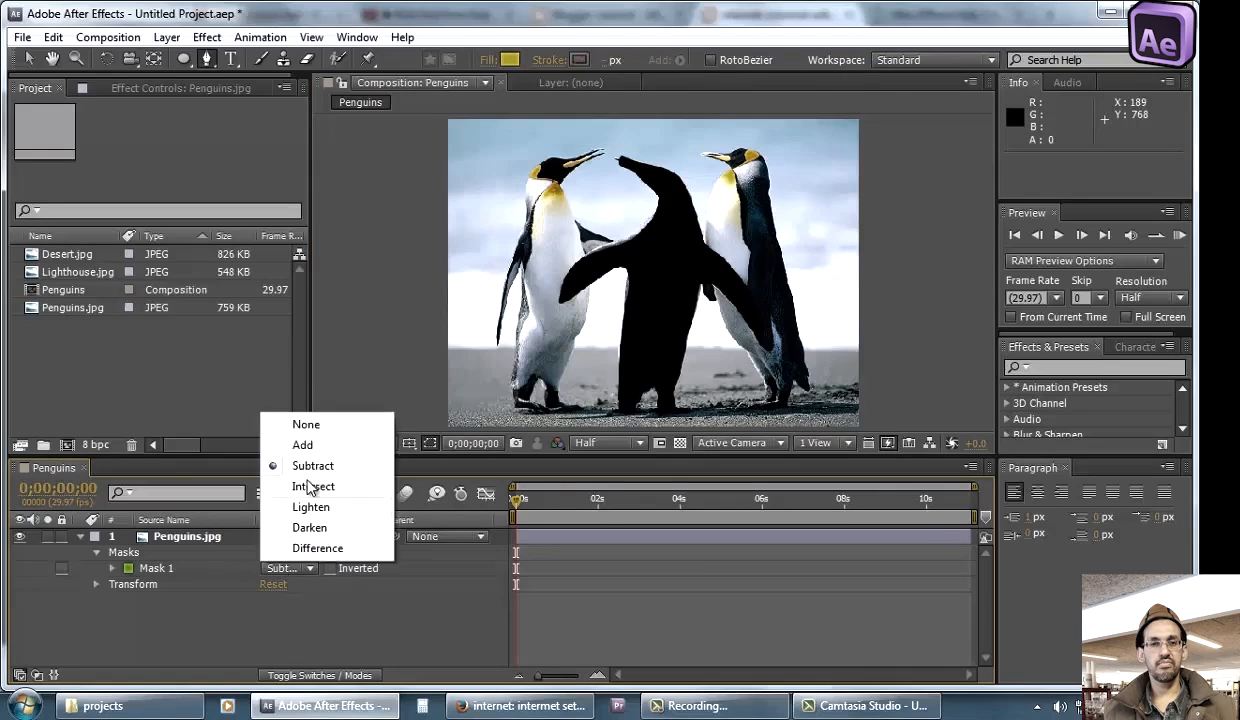
click(304, 445)
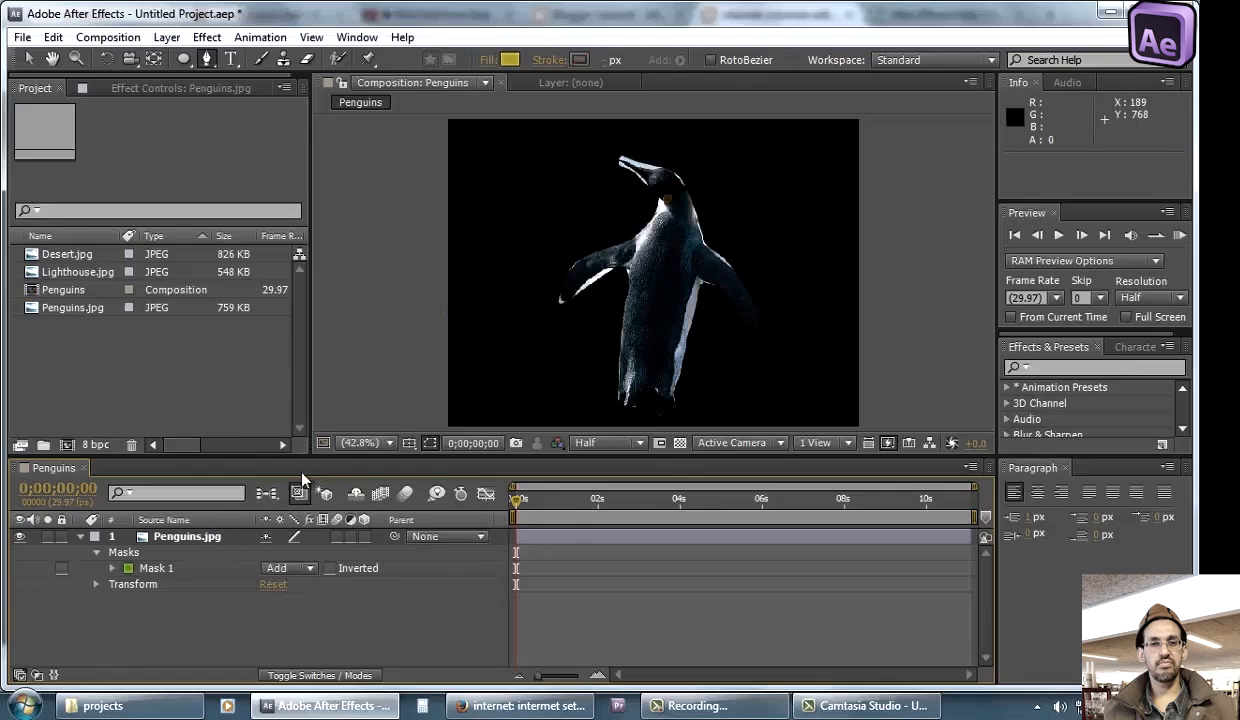
Turn on the transparency grid in the Penguins composition view
click(680, 444)
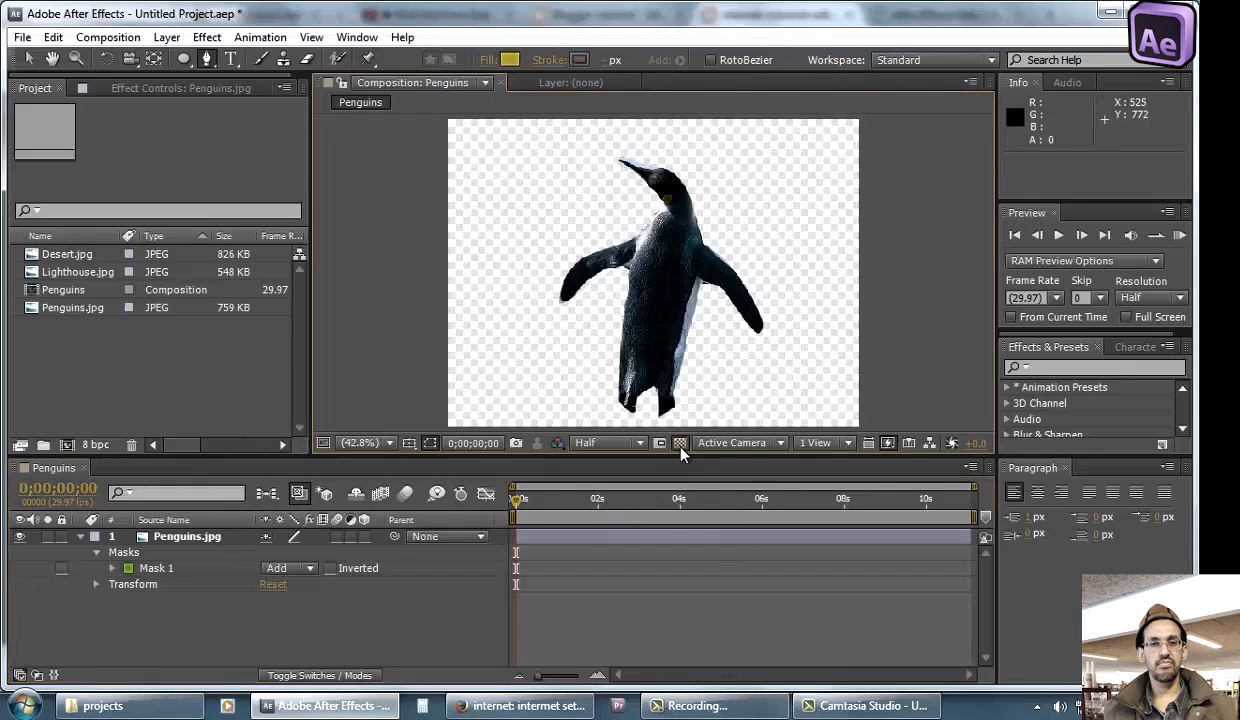
click(680, 444)
click(680, 445)
Move the masked penguin layer slightly up and to the right, to about position 561, 361
click(128, 536)
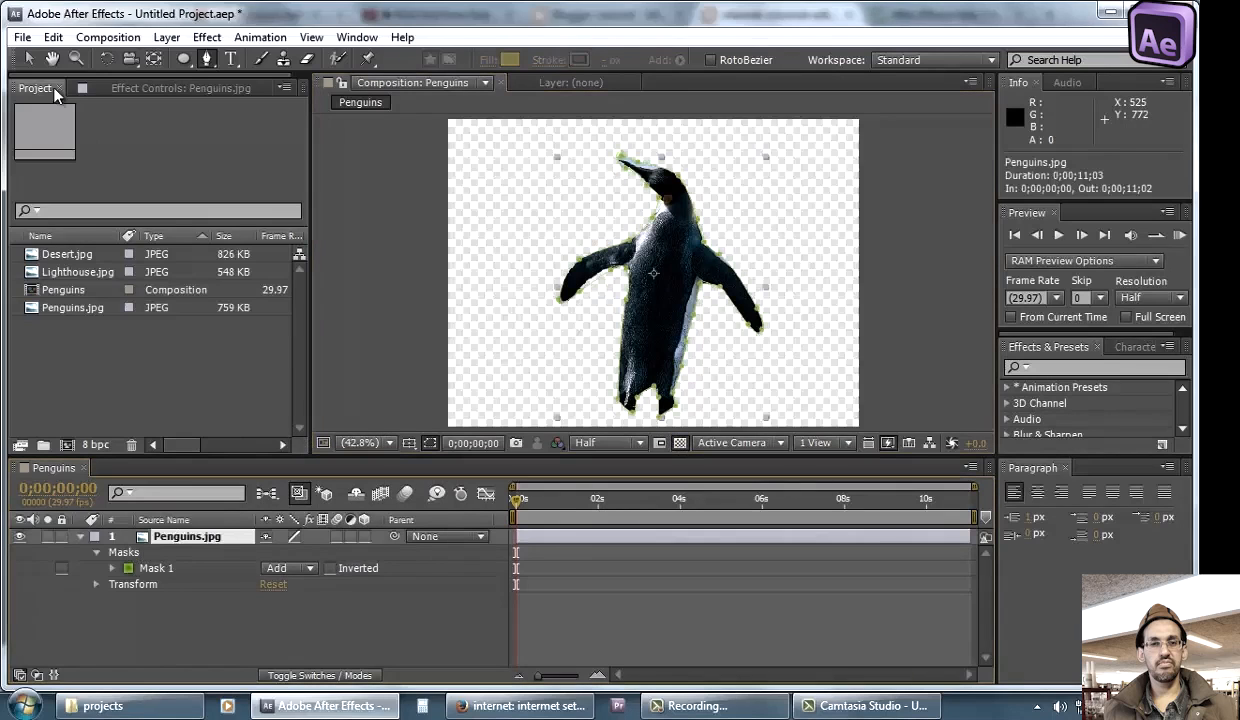
key(v)
drag(635, 305, 675, 312)
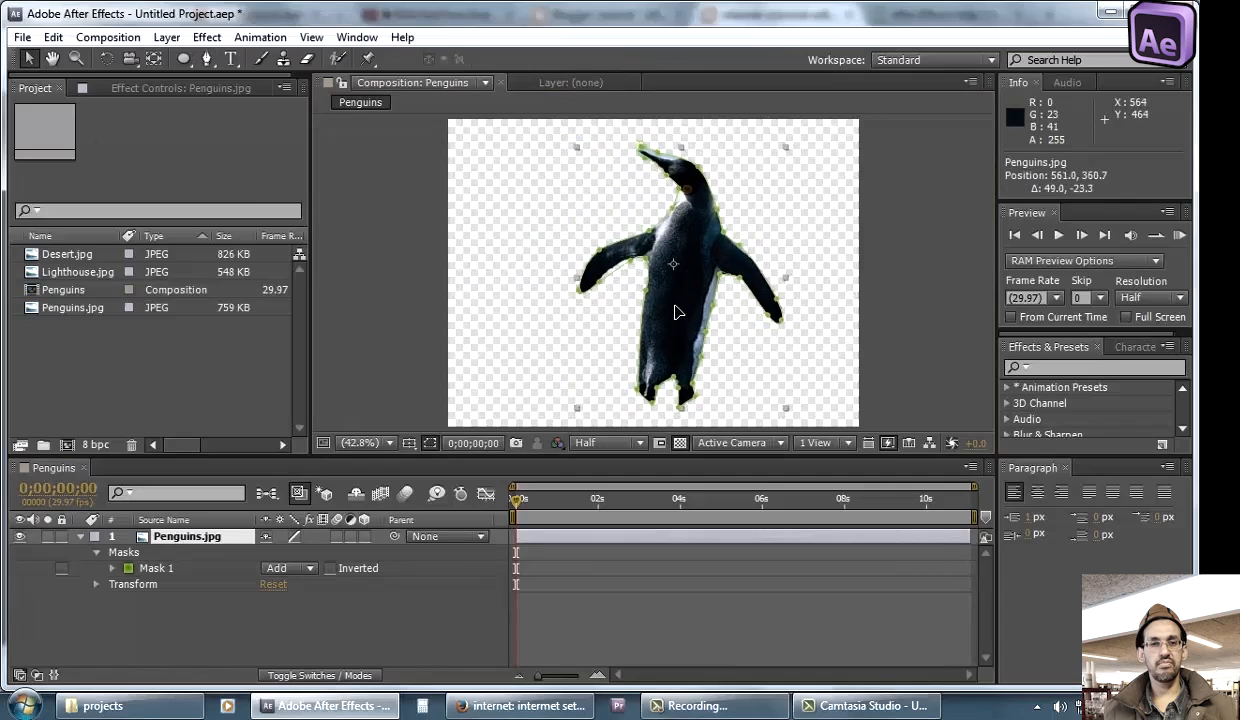
click(600, 640)
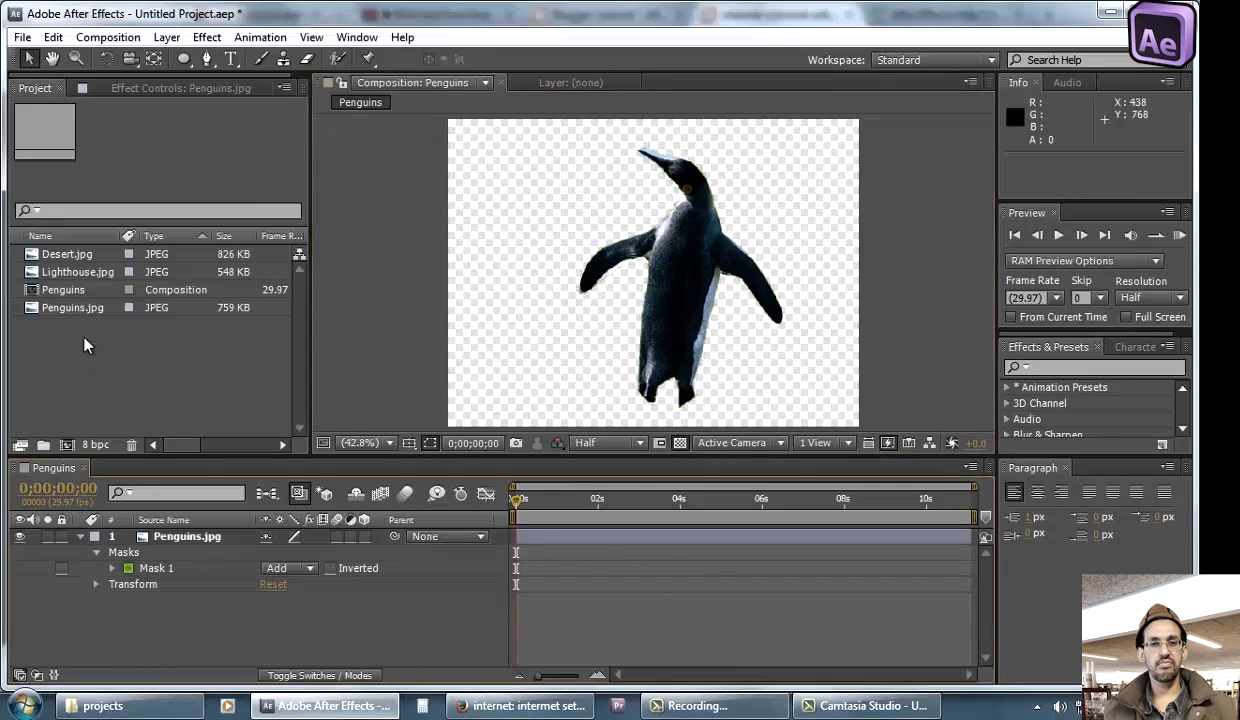
Add Lighthouse.jpg to the composition beneath the Penguins.jpg layer and shift it about 2 pixels left
click(77, 272)
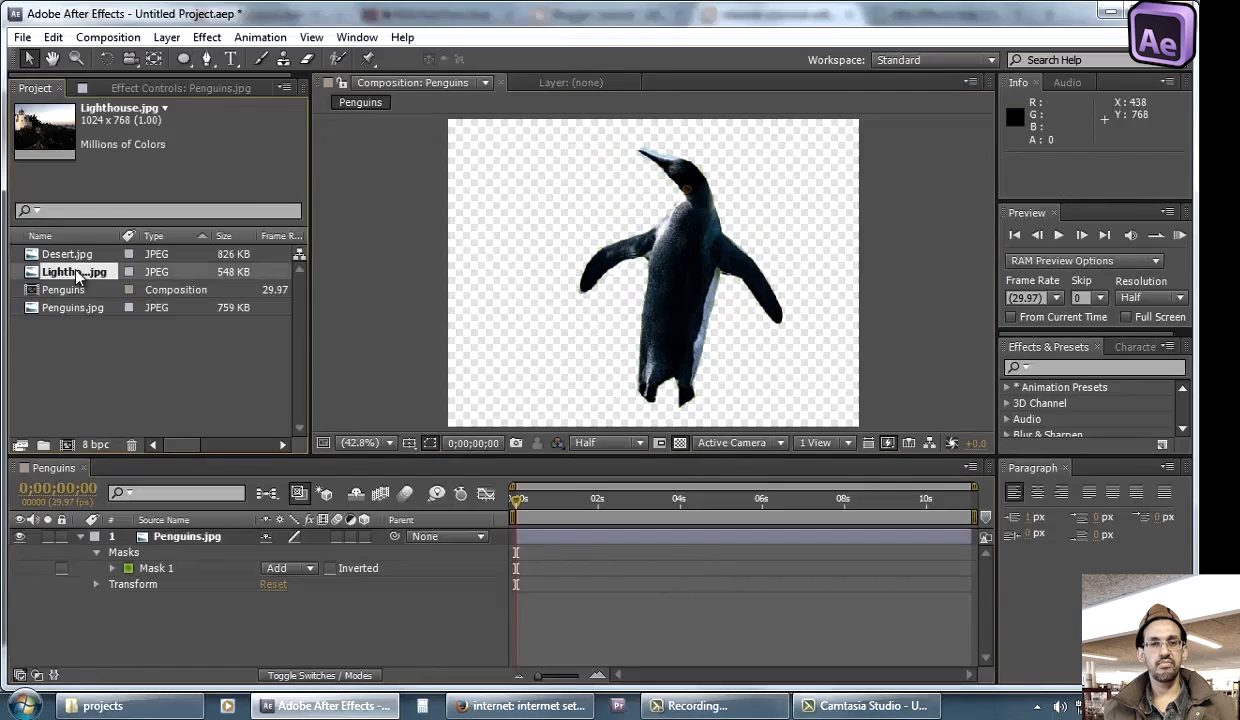
drag(76, 274, 195, 594)
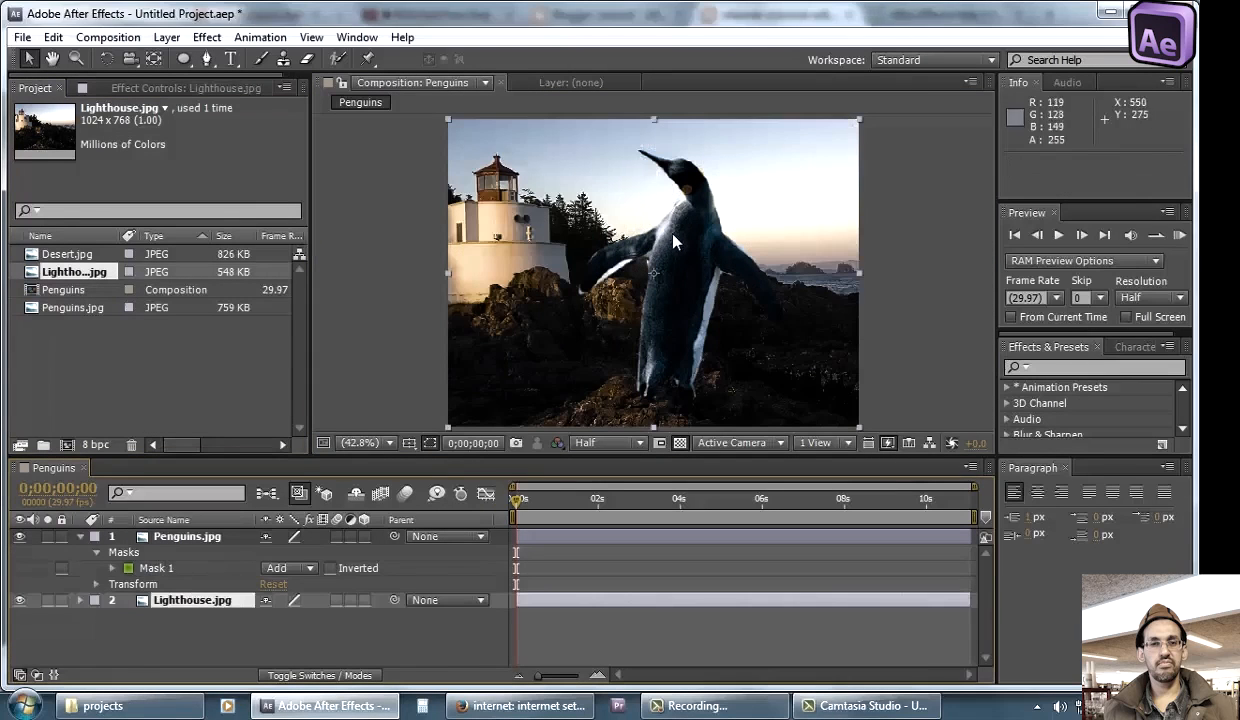
drag(645, 236, 678, 246)
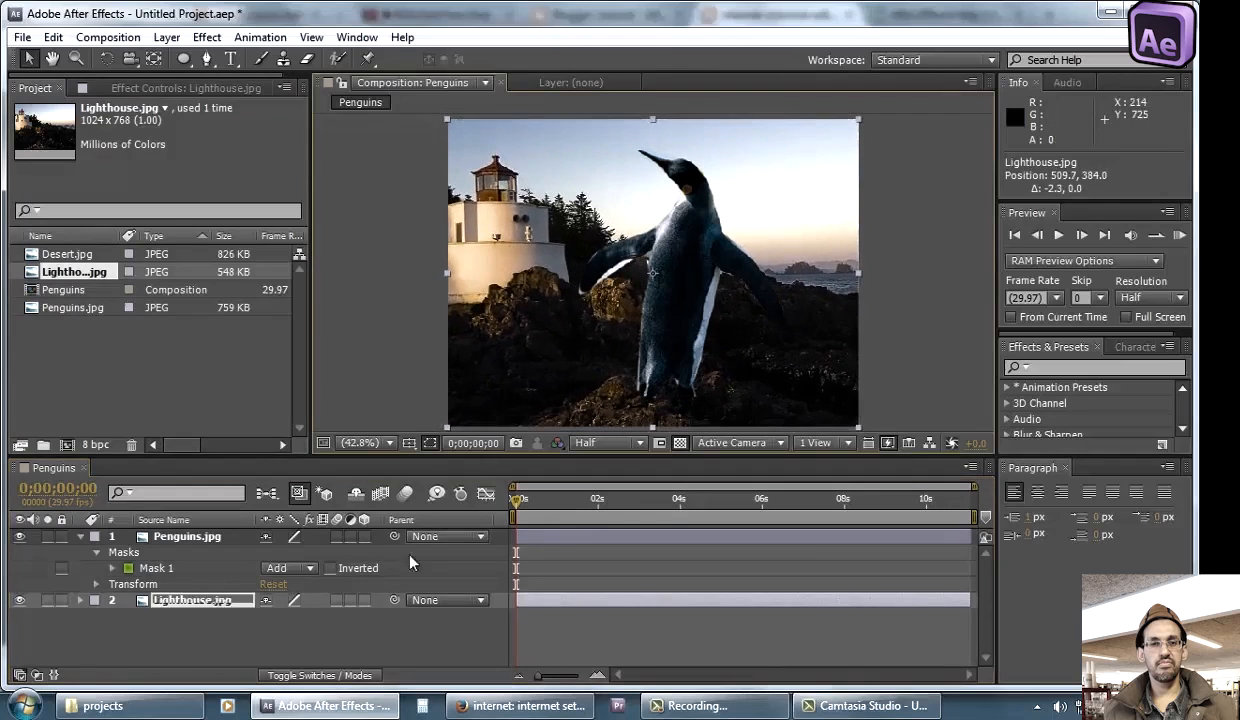
click(356, 636)
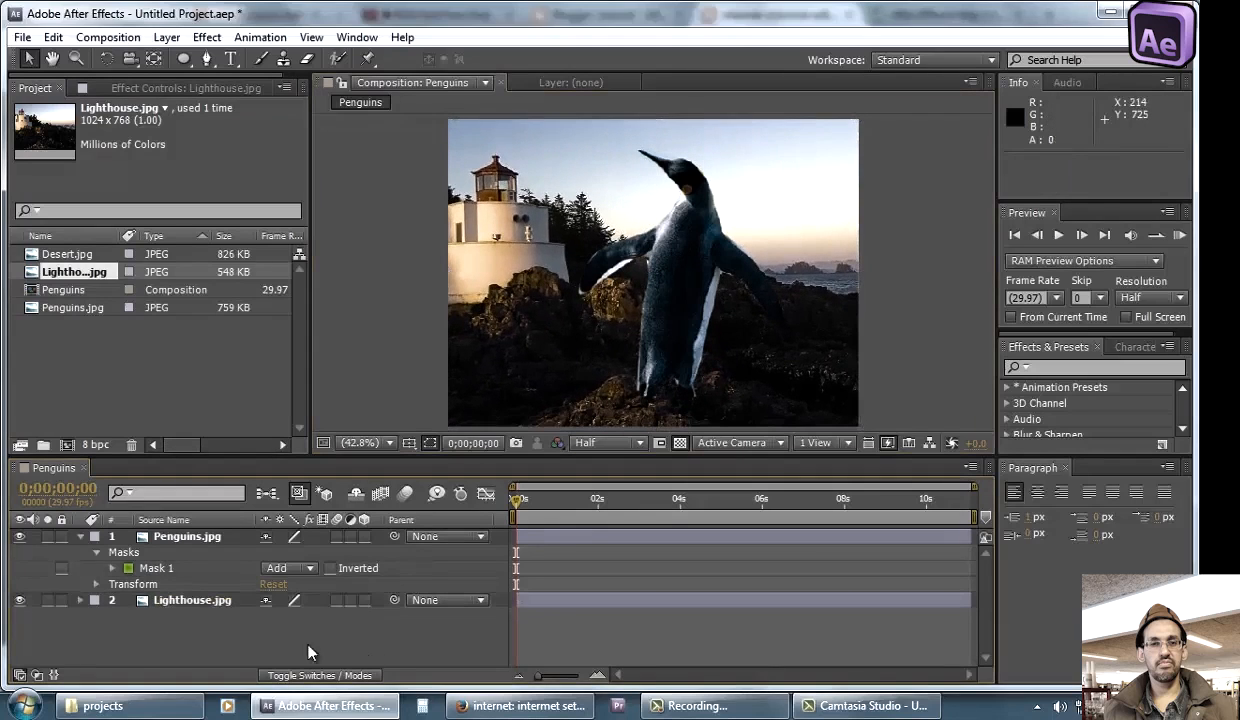
Expand Mask 1's properties on the Penguins.jpg layer and set its feather to 10 pixels
click(113, 568)
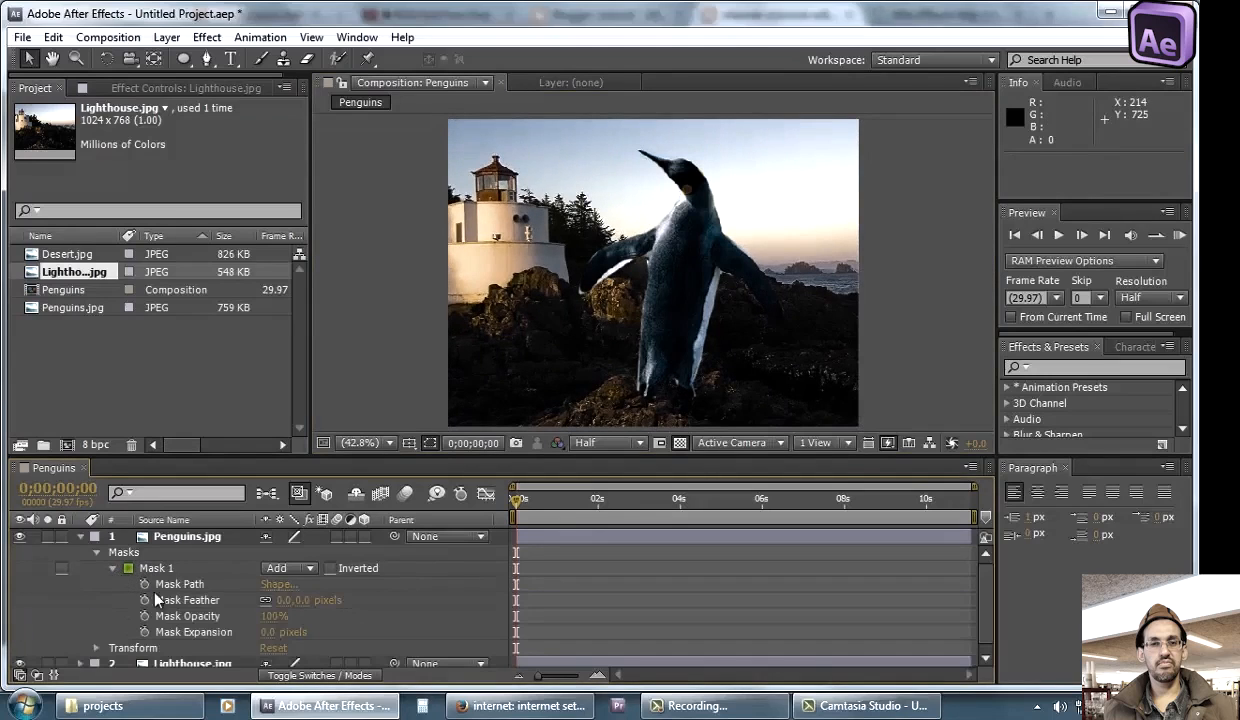
drag(301, 600, 332, 600)
click(398, 573)
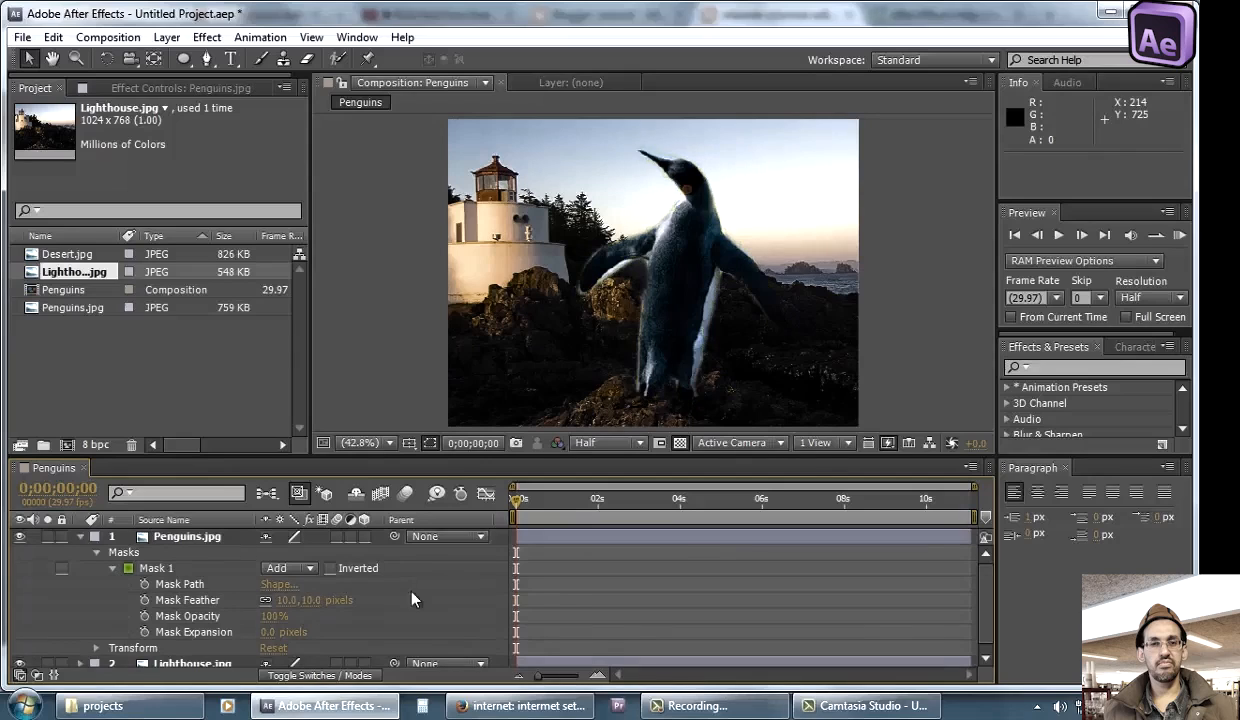
Reduce Mask 1's feather to 2 pixels after trying 5 pixels, and collapse the Penguins.jpg layer's properties
click(311, 600)
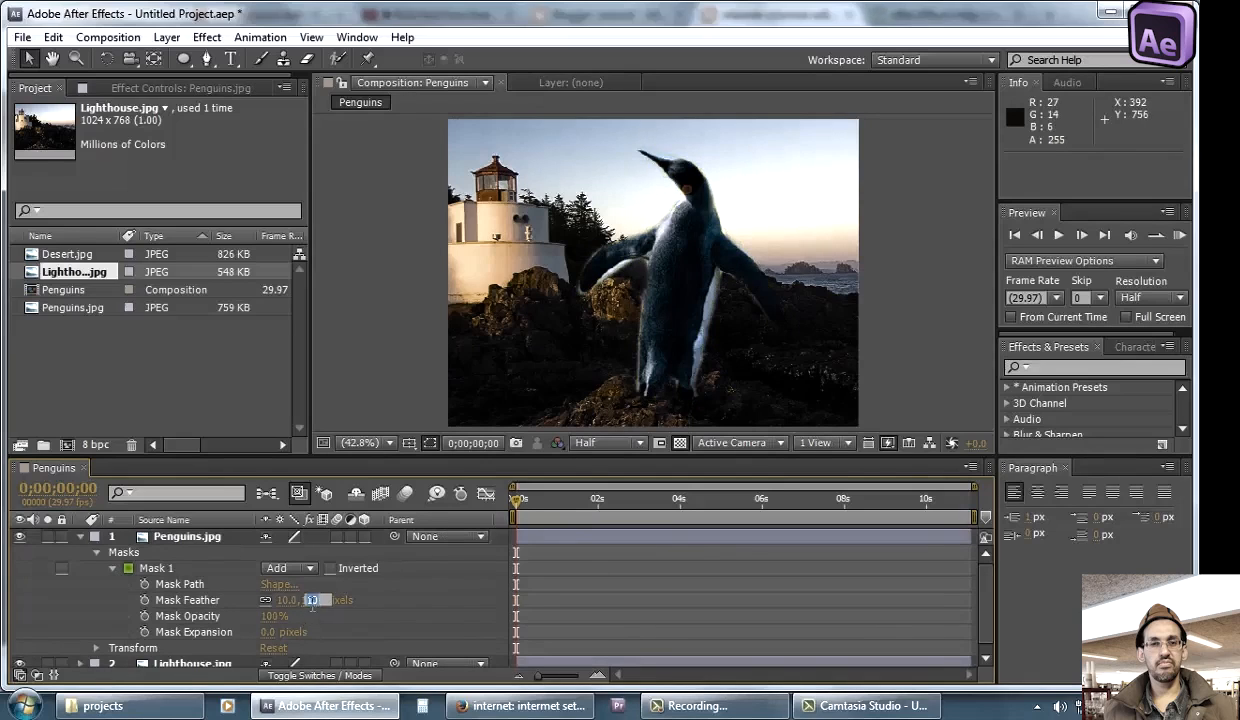
key(Return)
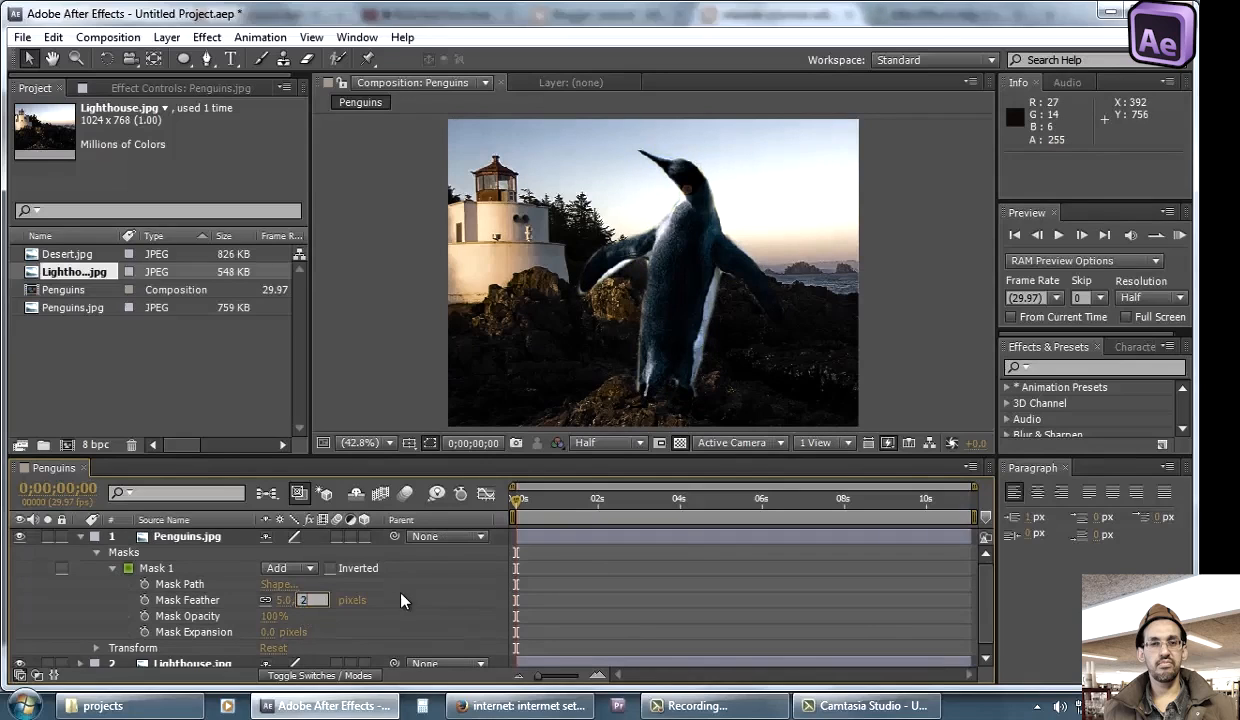
key(Return)
click(80, 537)
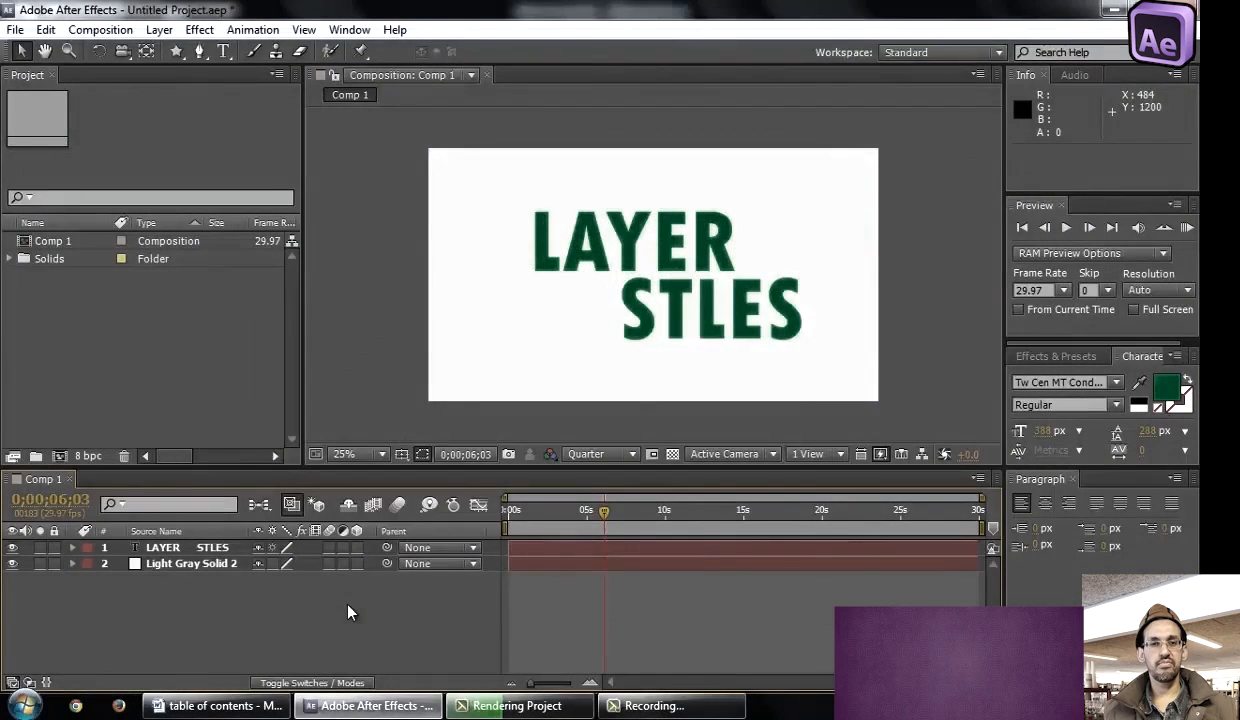
Select the LAYER STLES text layer above the light gray solid and bring up the available layer styles
click(224, 568)
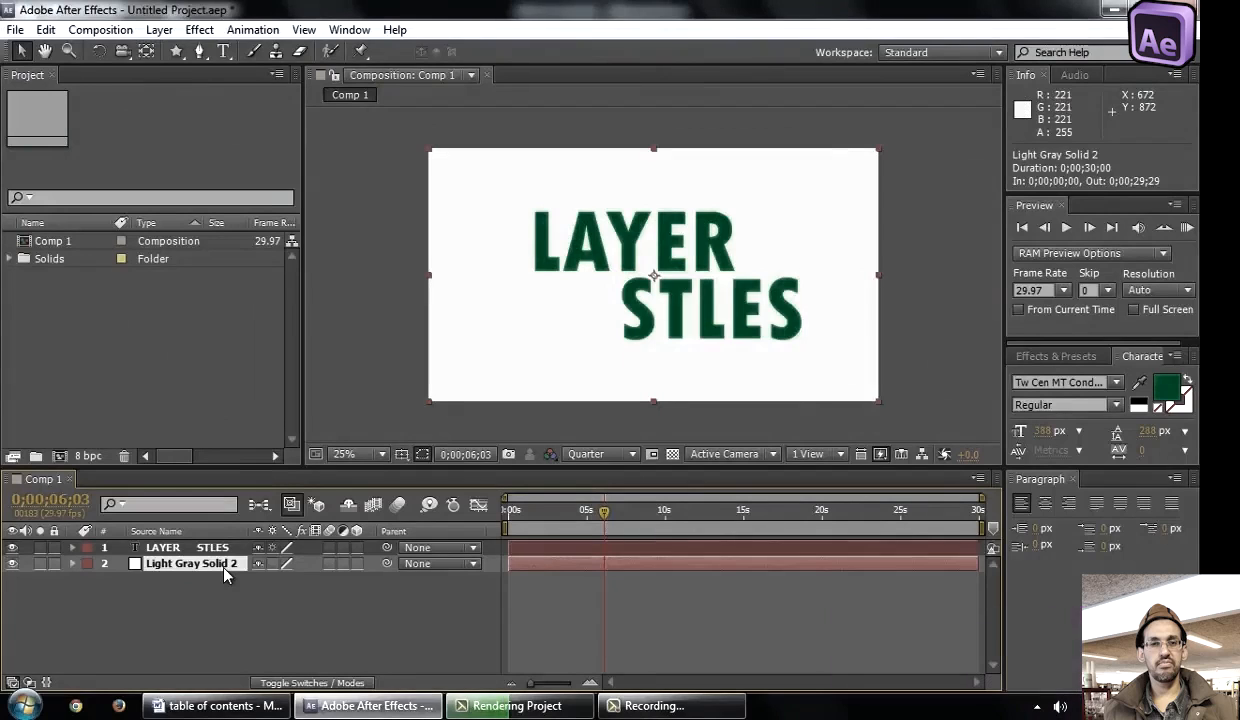
click(225, 548)
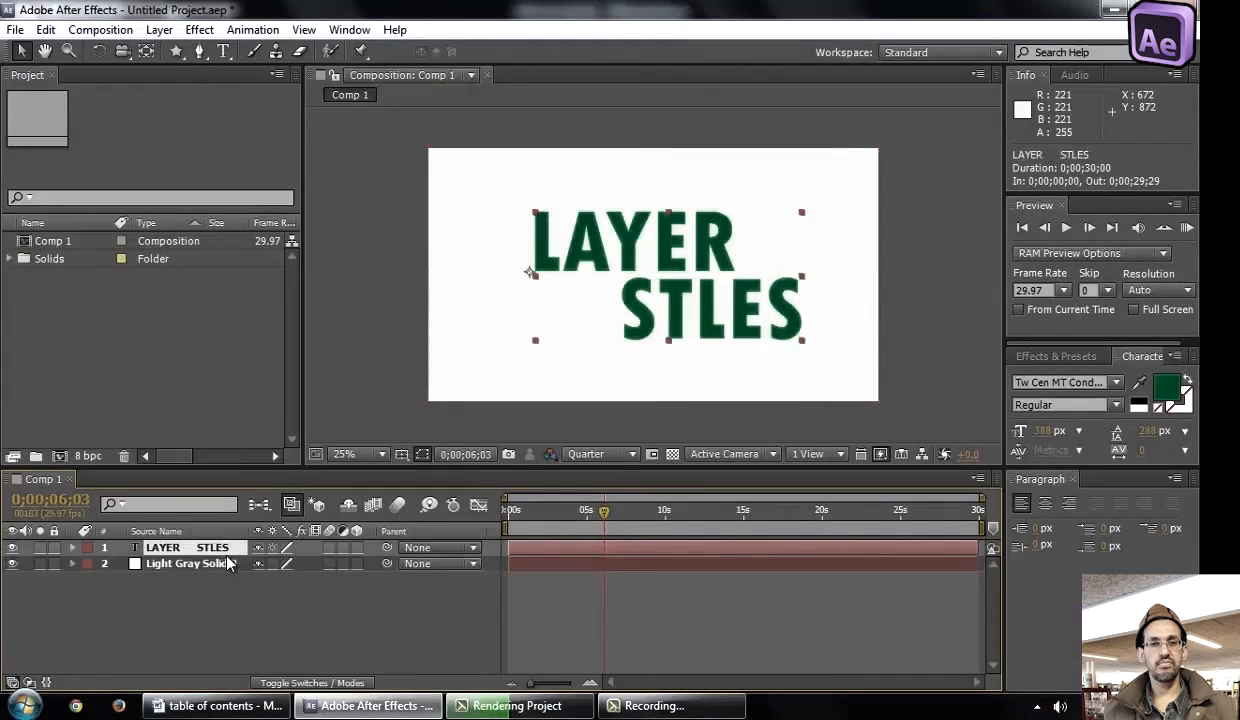
click(159, 29)
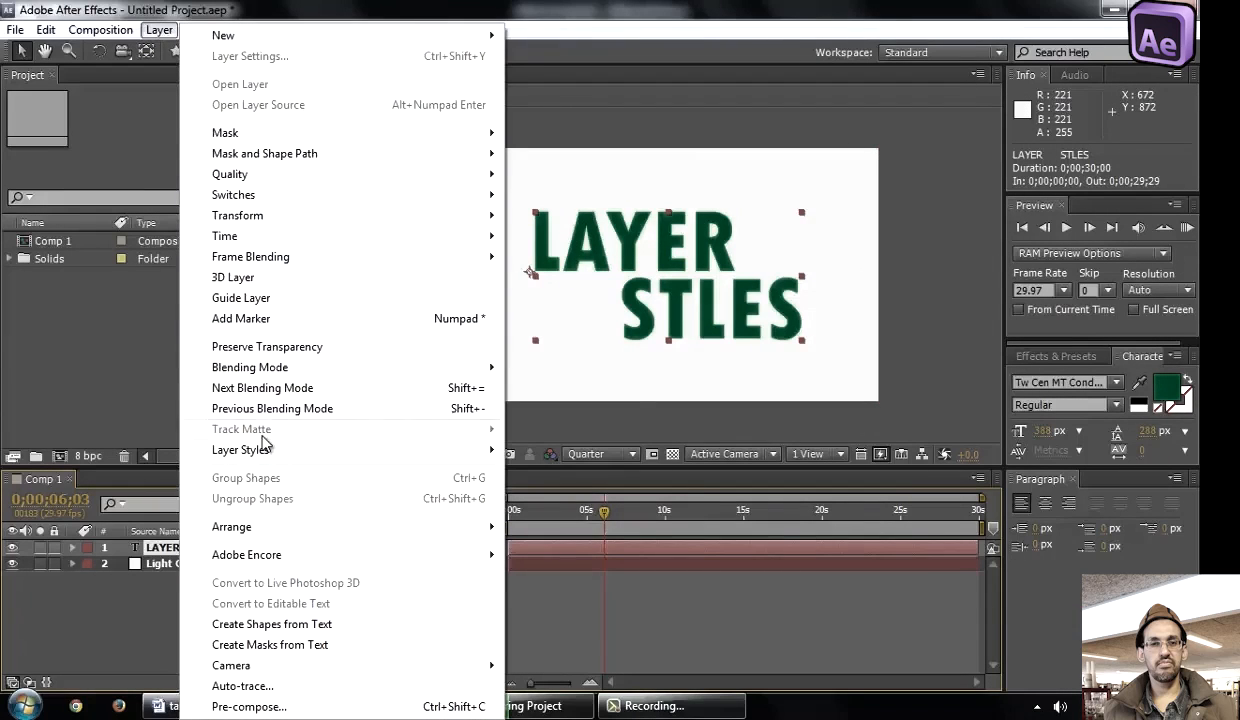
mouse_move(274, 446)
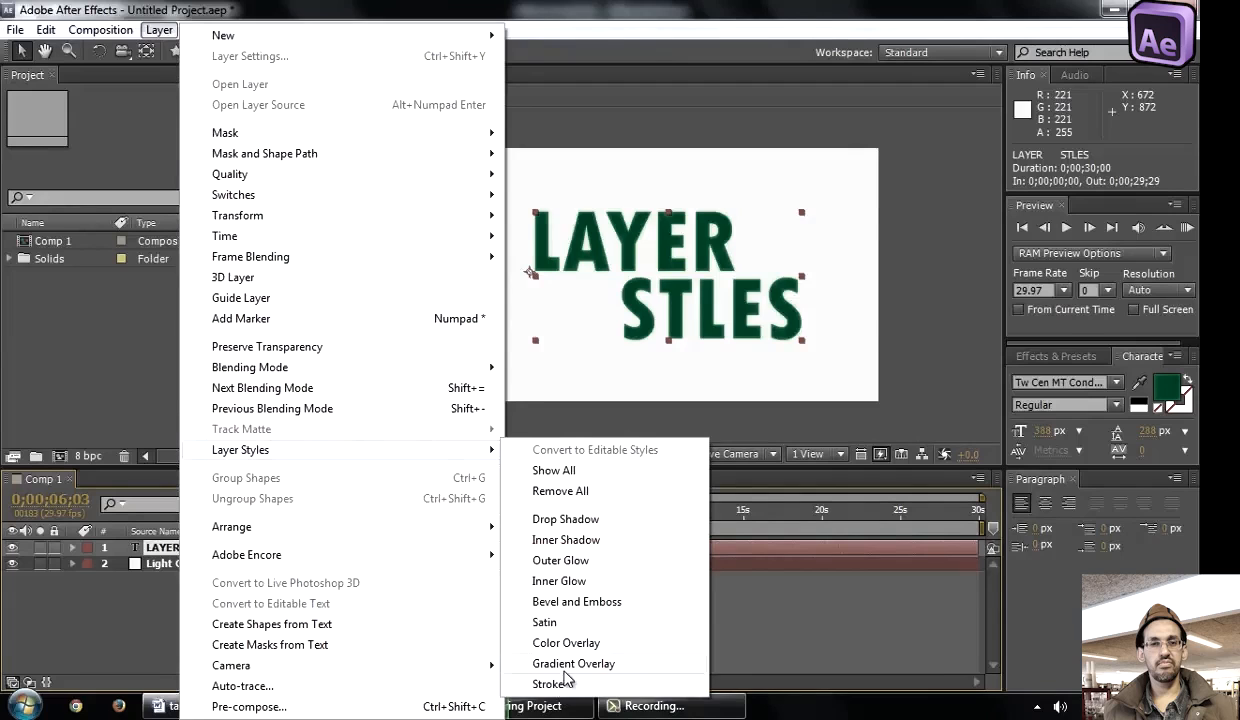
Apply the Drop Shadow and Inner Shadow layer styles to the text layer
click(566, 519)
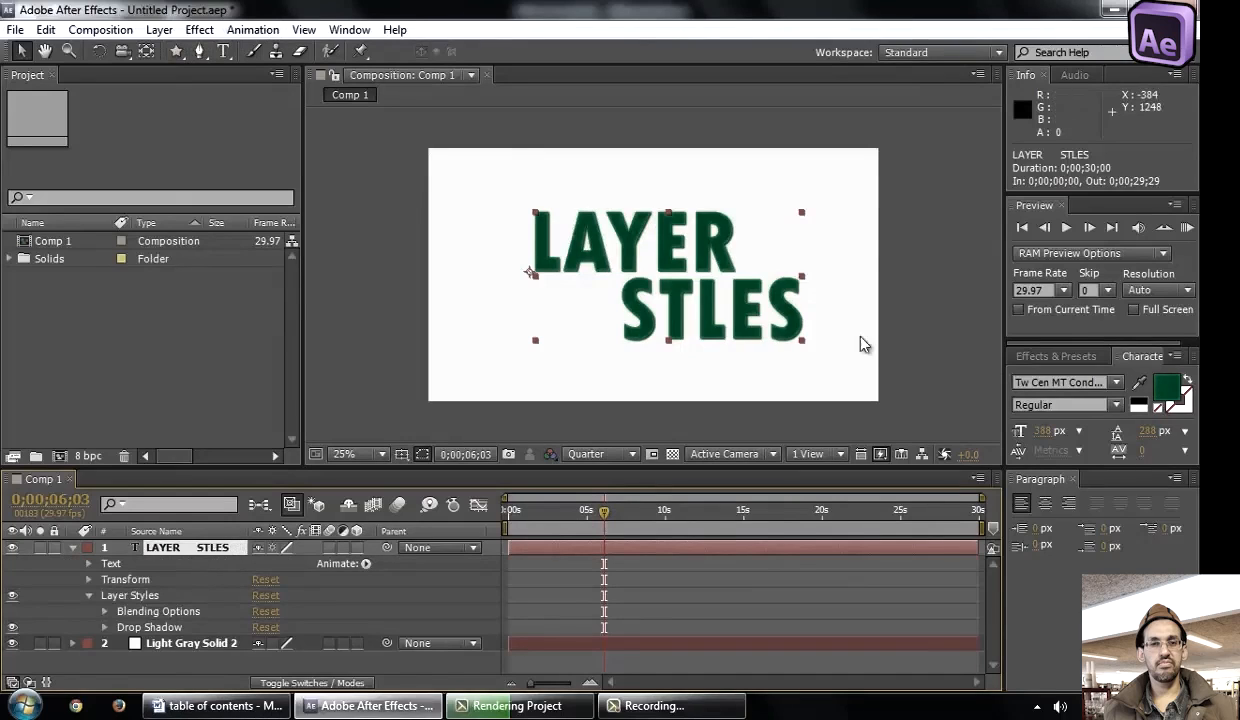
click(160, 30)
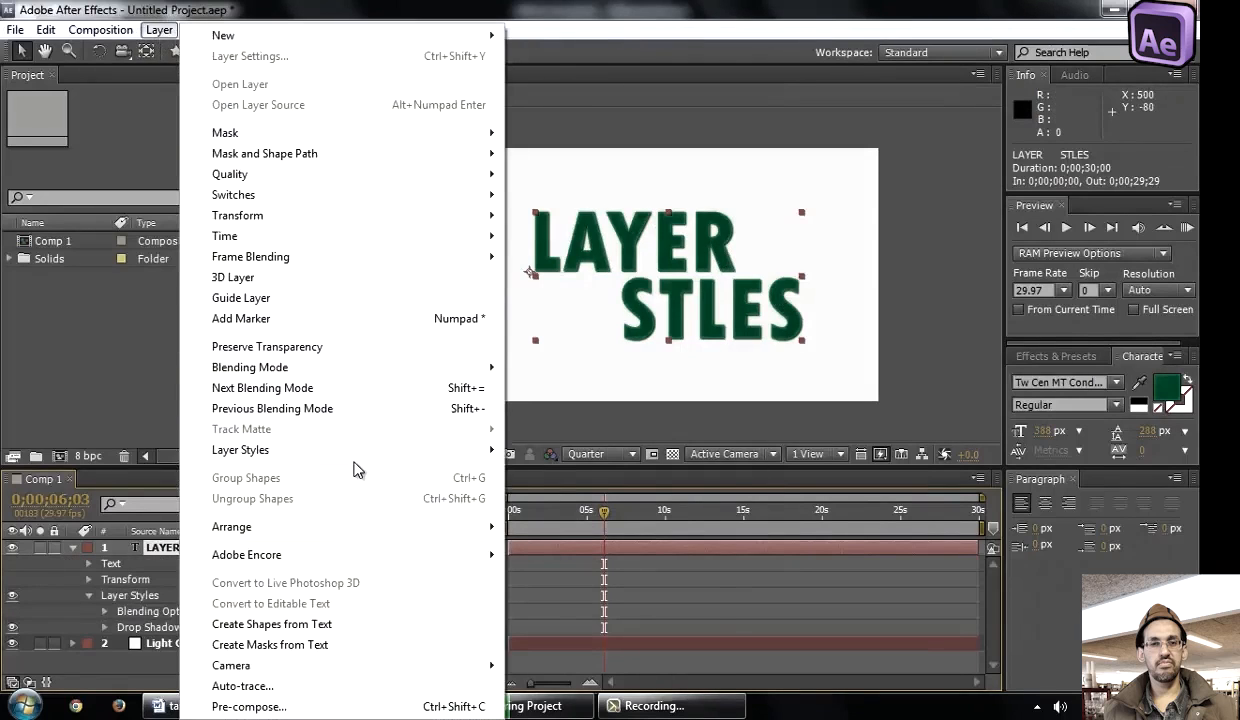
mouse_move(360, 449)
click(600, 542)
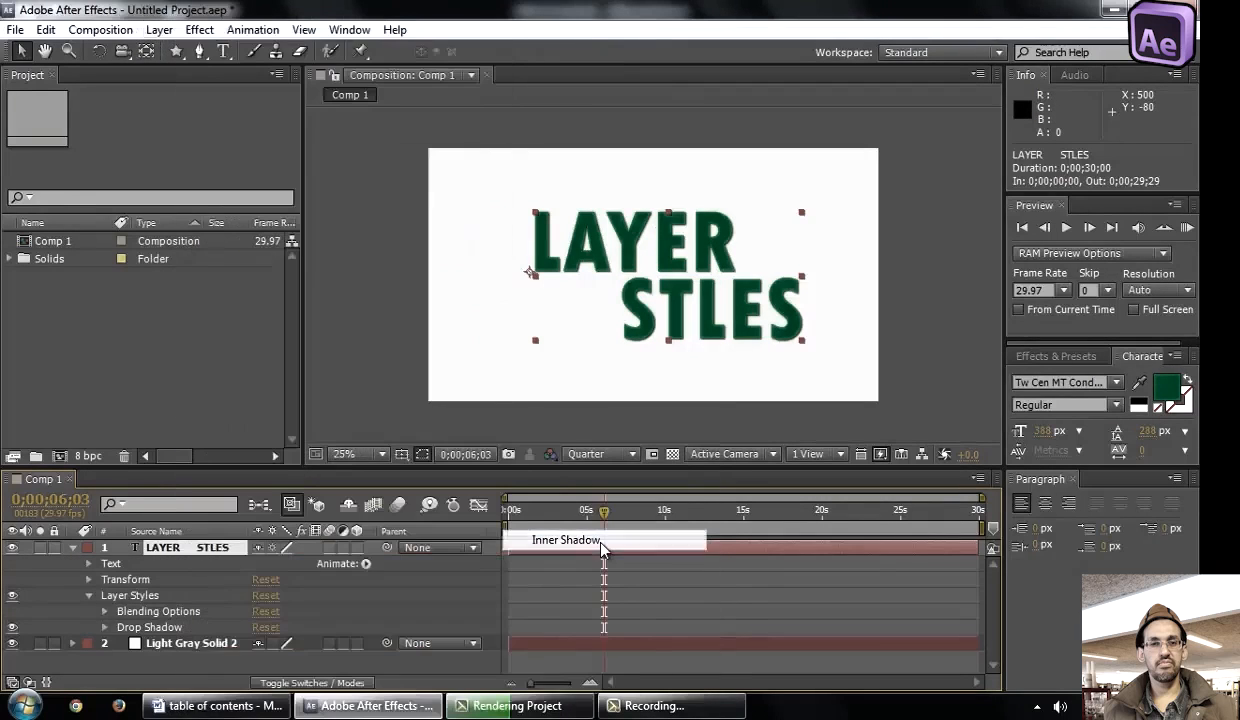
Add the Outer Glow, Inner Glow, and Bevel and Emboss layer styles to the text layer
click(156, 30)
mouse_move(322, 449)
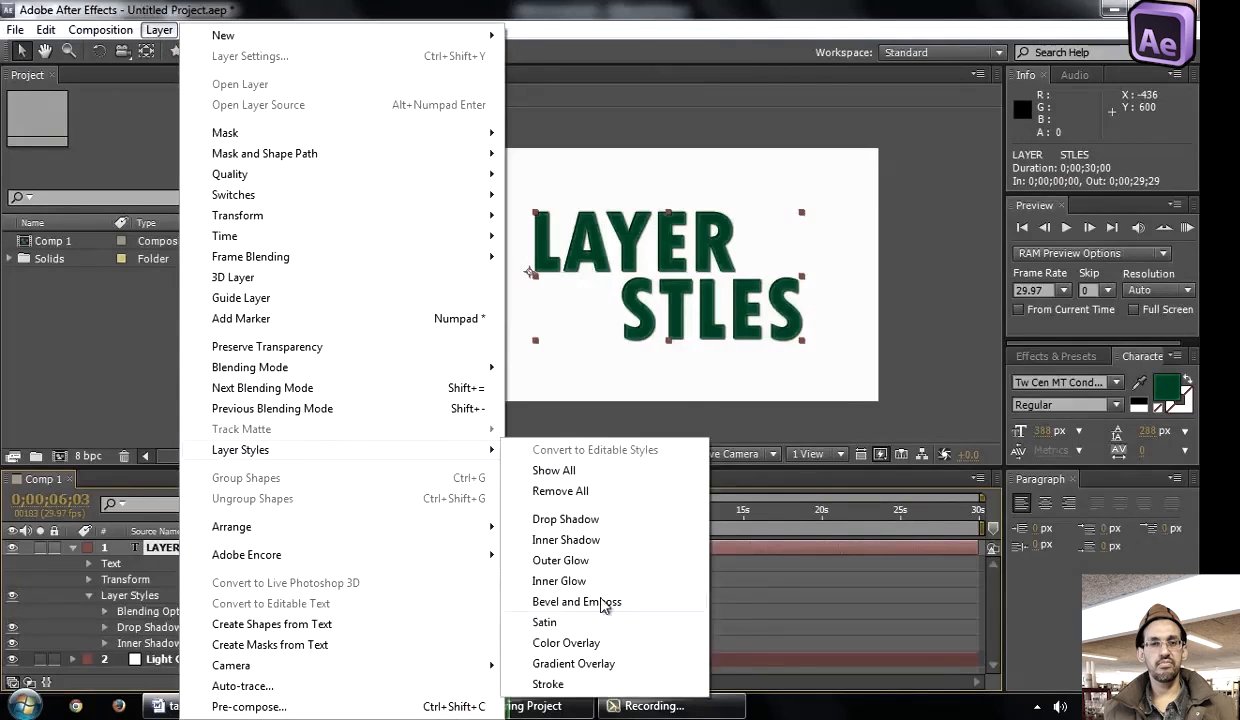
click(593, 562)
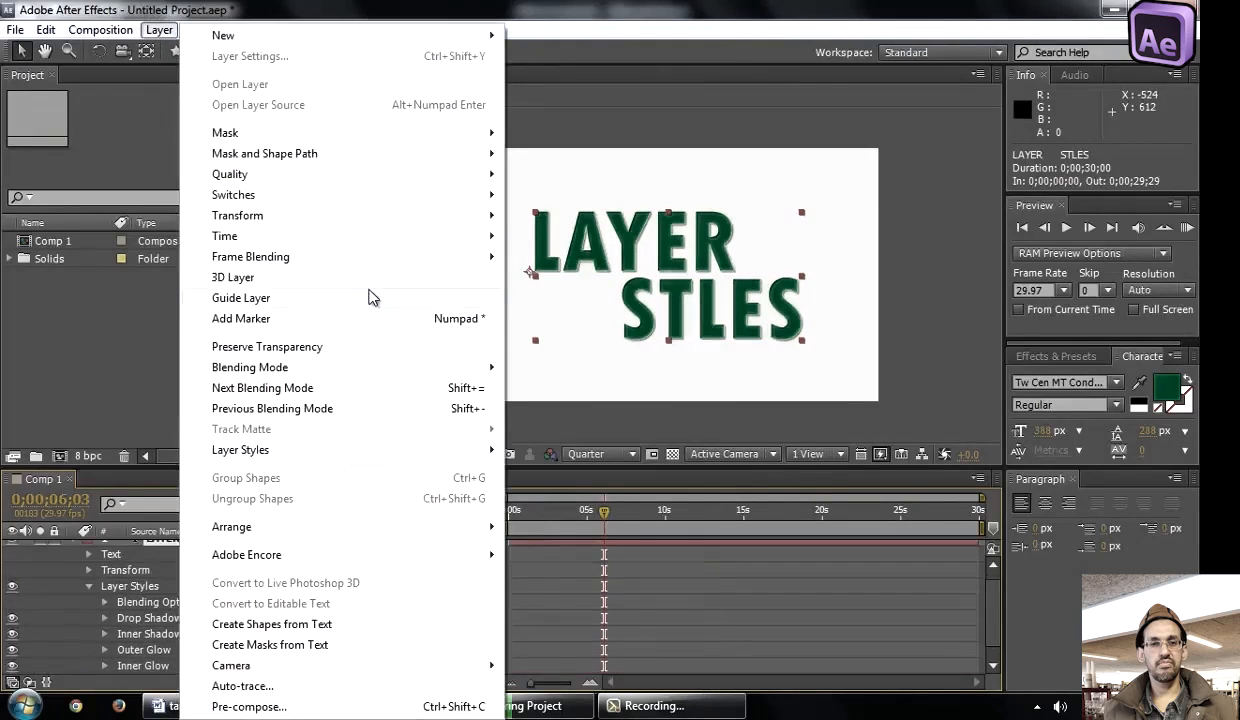
mouse_move(357, 452)
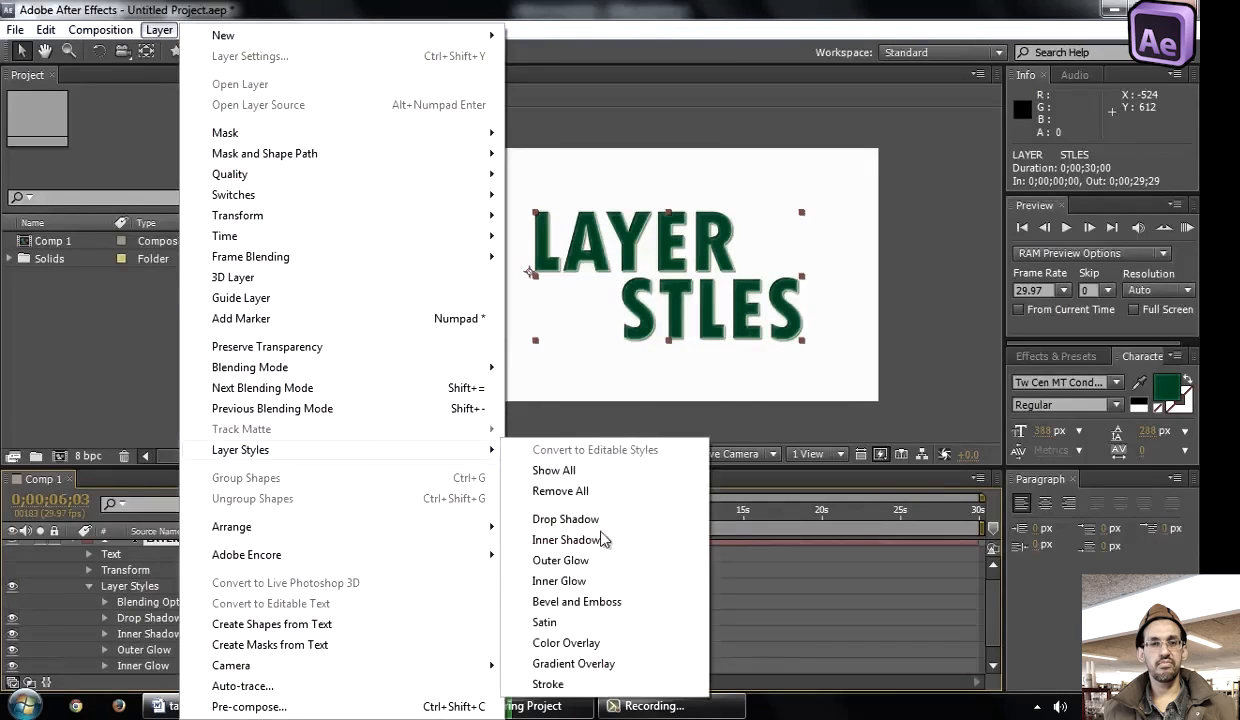
click(577, 602)
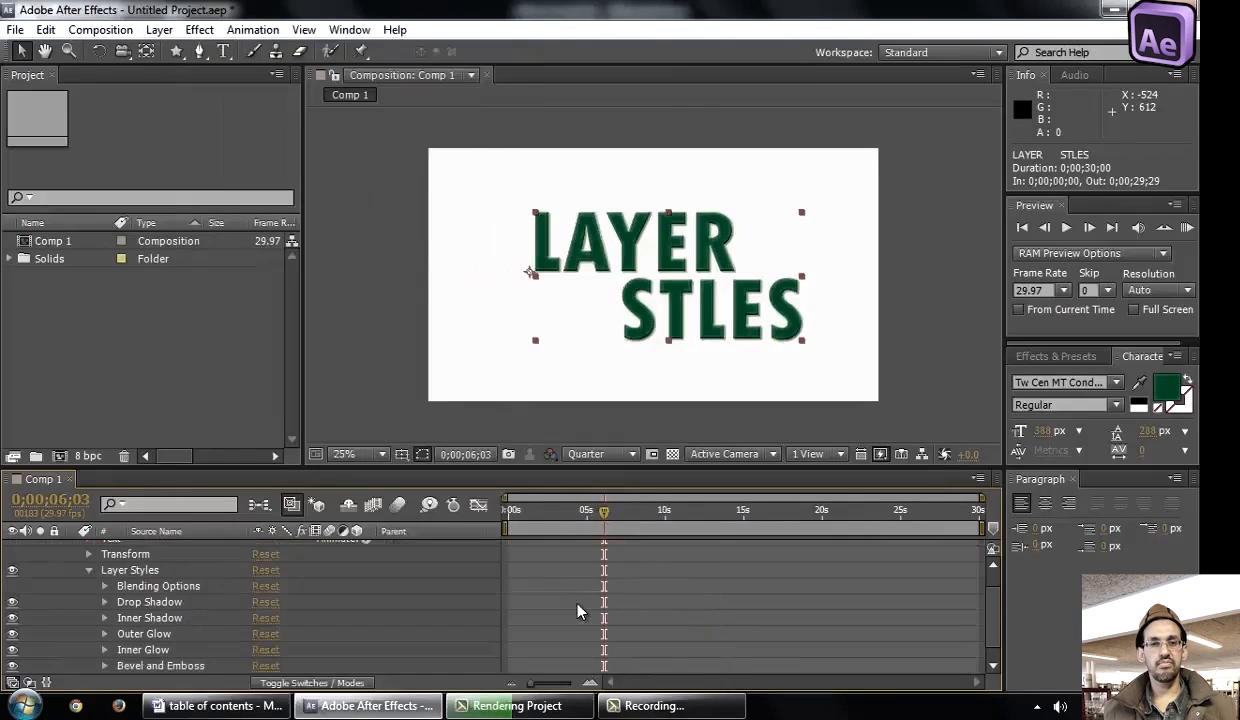
Examine the layer styles listed under the text layer in the timeline, then collapse the layer
scroll(149, 620, up, 2)
scroll(148, 615, down, 3)
scroll(146, 605, up, 3)
click(150, 600)
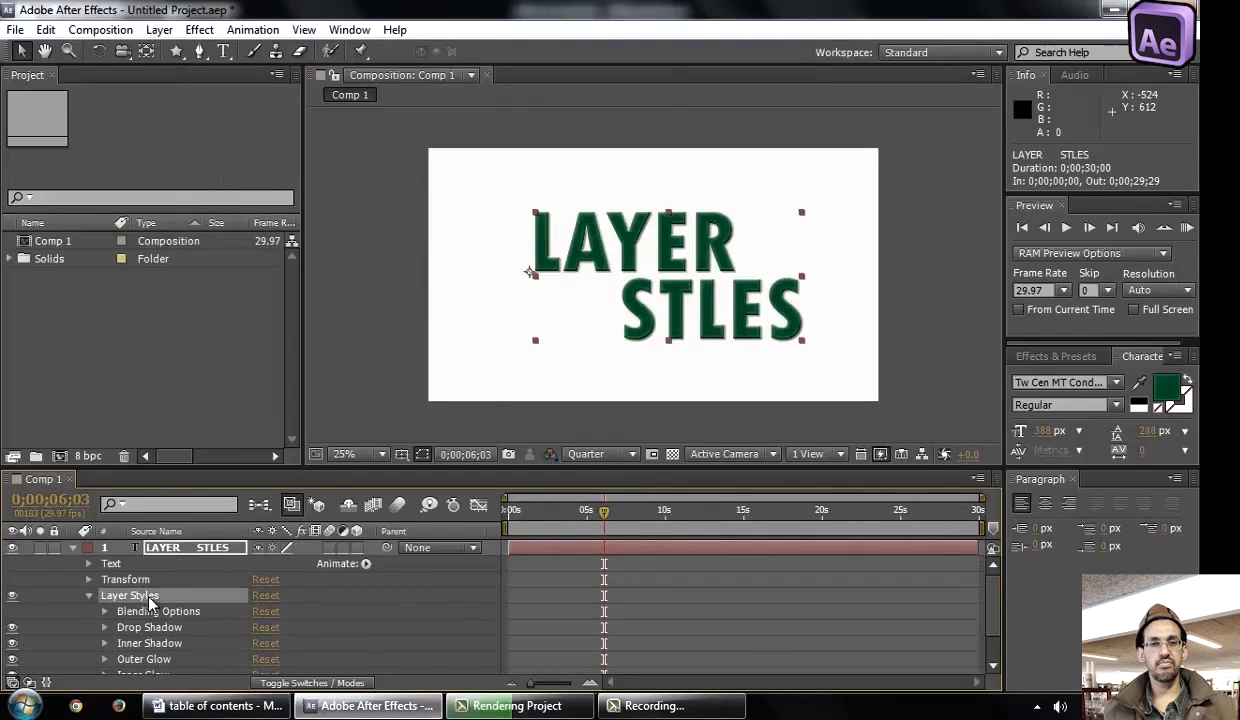
scroll(148, 596, down, 2)
click(143, 630)
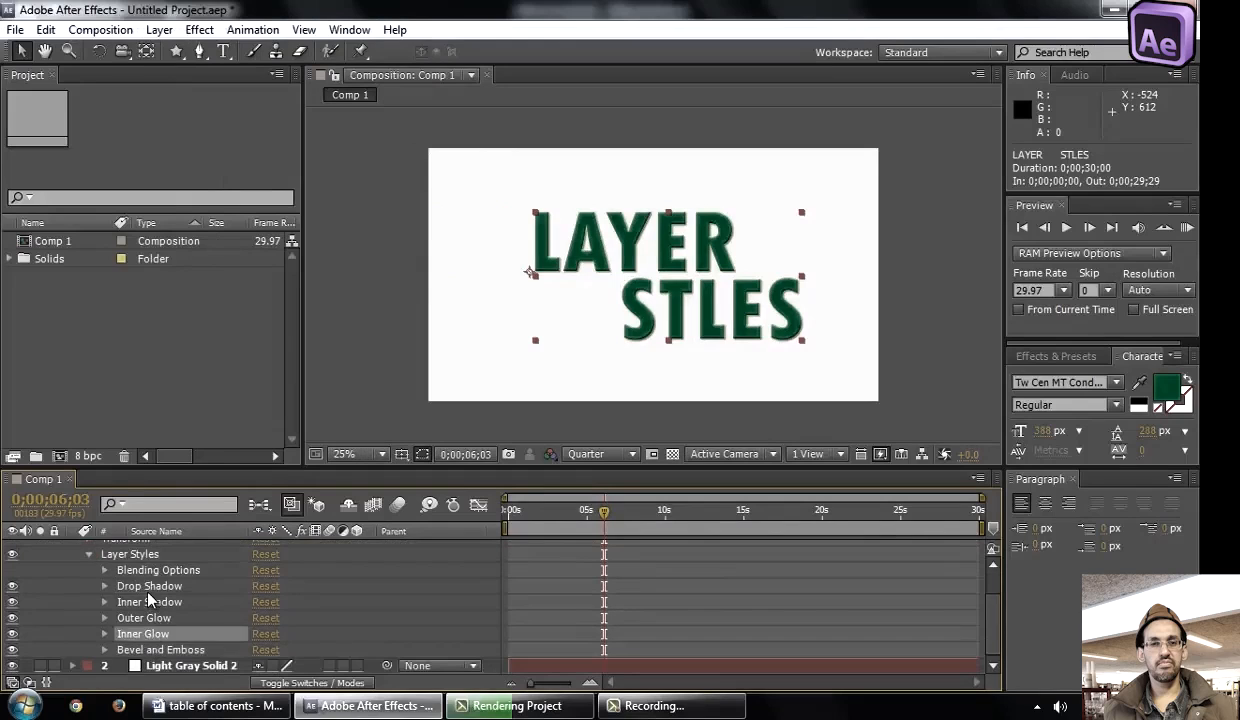
click(148, 588)
click(150, 570)
click(130, 554)
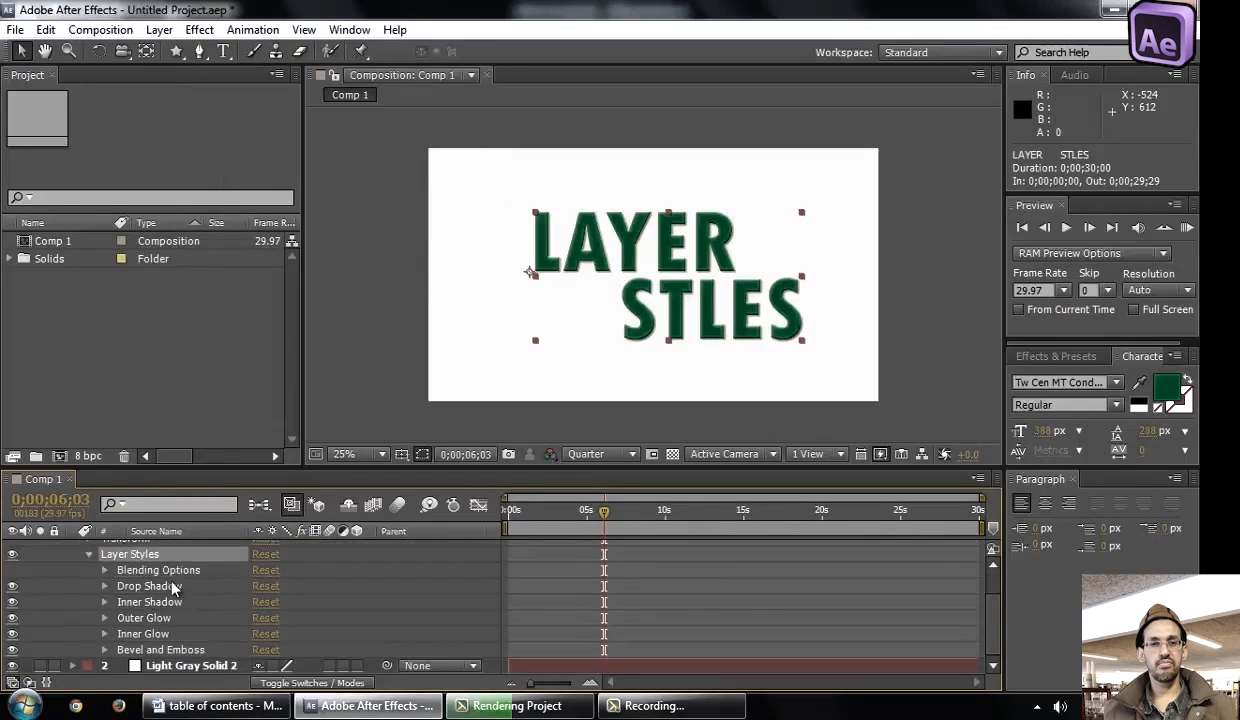
scroll(175, 590, up, 2)
click(166, 567)
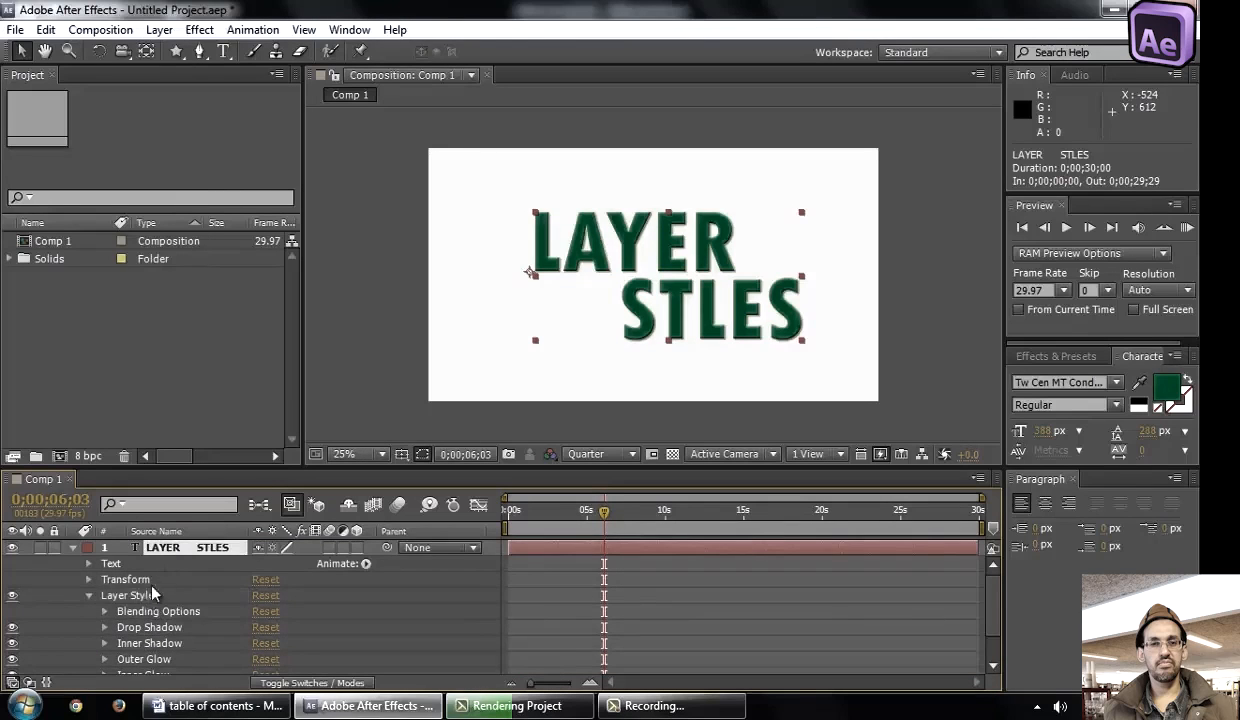
scroll(182, 563, down, 2)
click(150, 602)
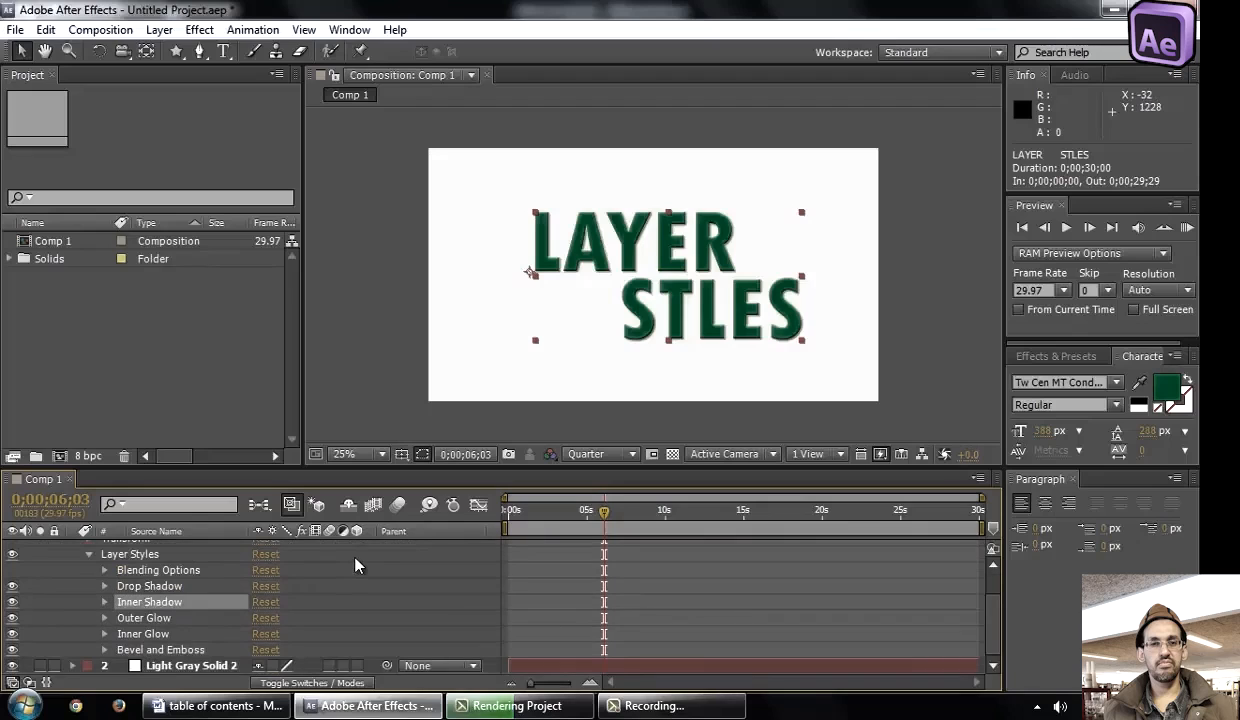
click(89, 554)
click(72, 547)
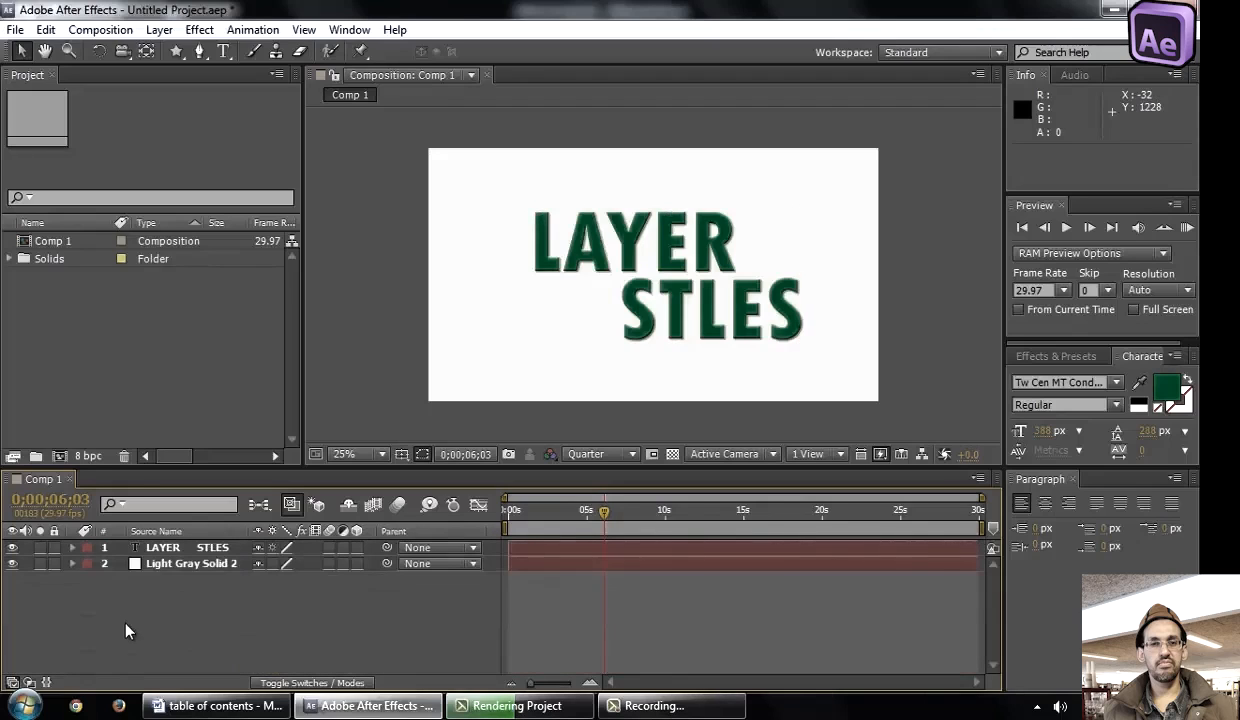
Expand the text layer's Drop Shadow style and set its distance to 74 and its angle to 135°
click(72, 548)
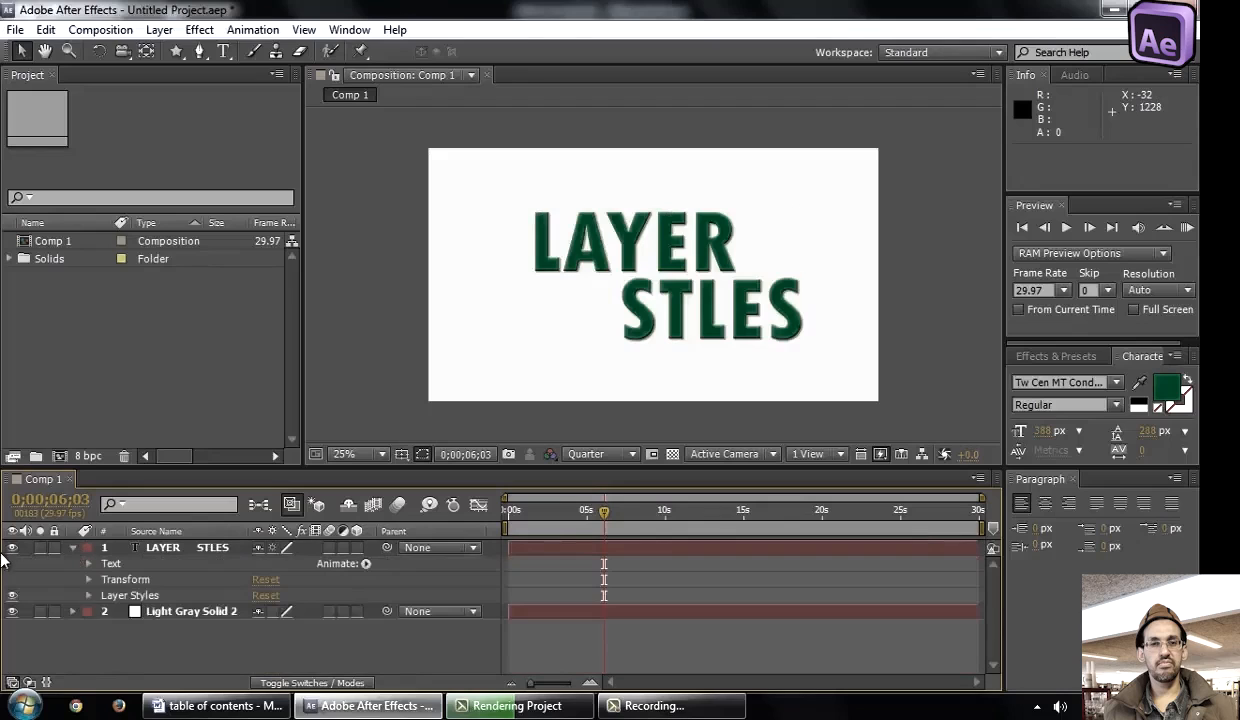
click(88, 595)
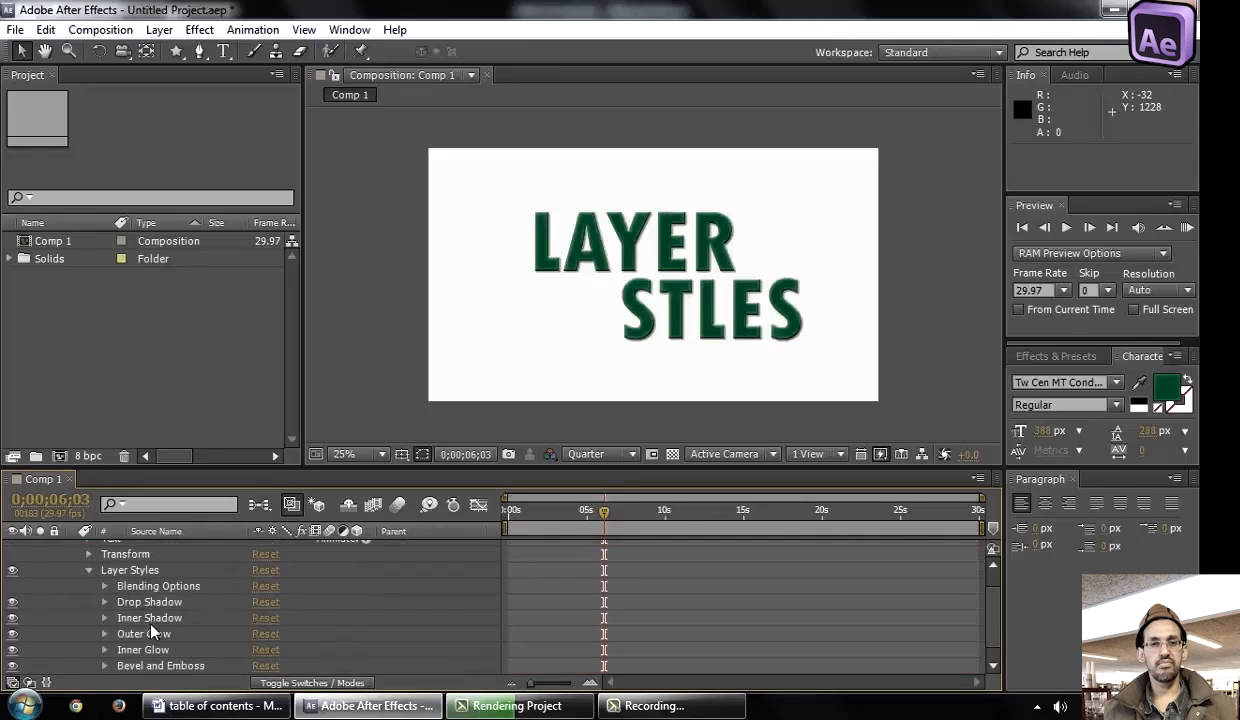
click(124, 567)
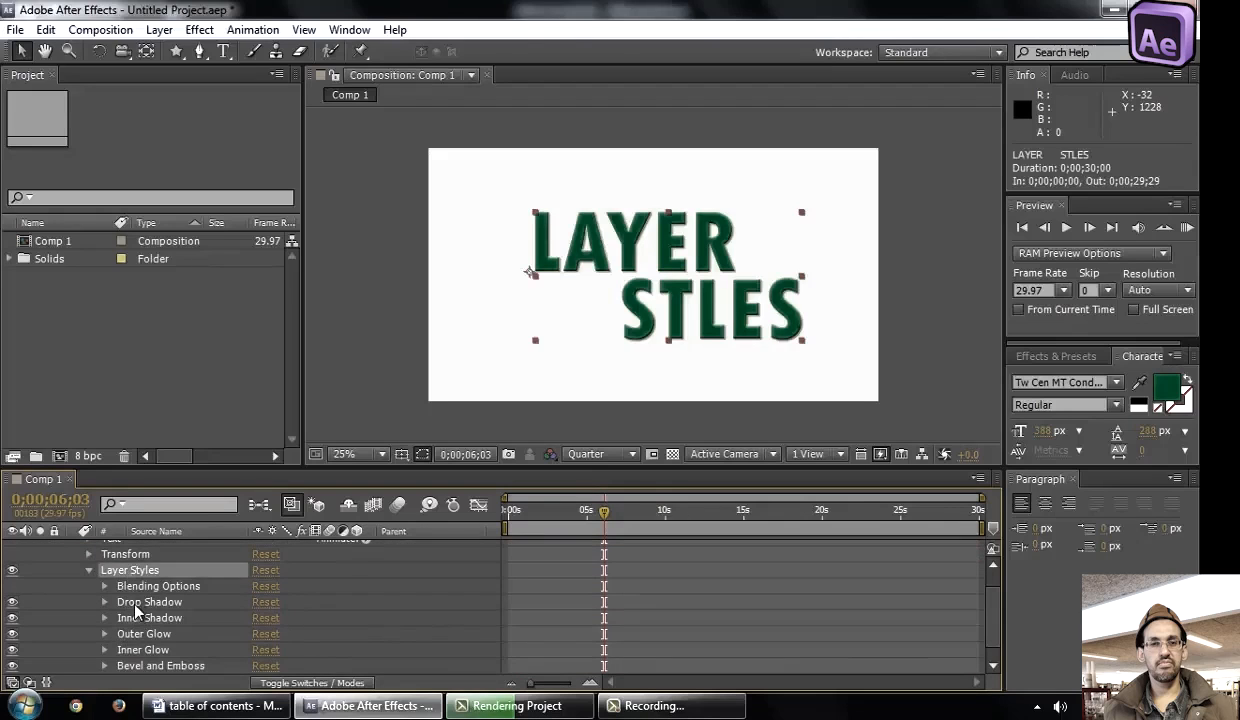
click(138, 600)
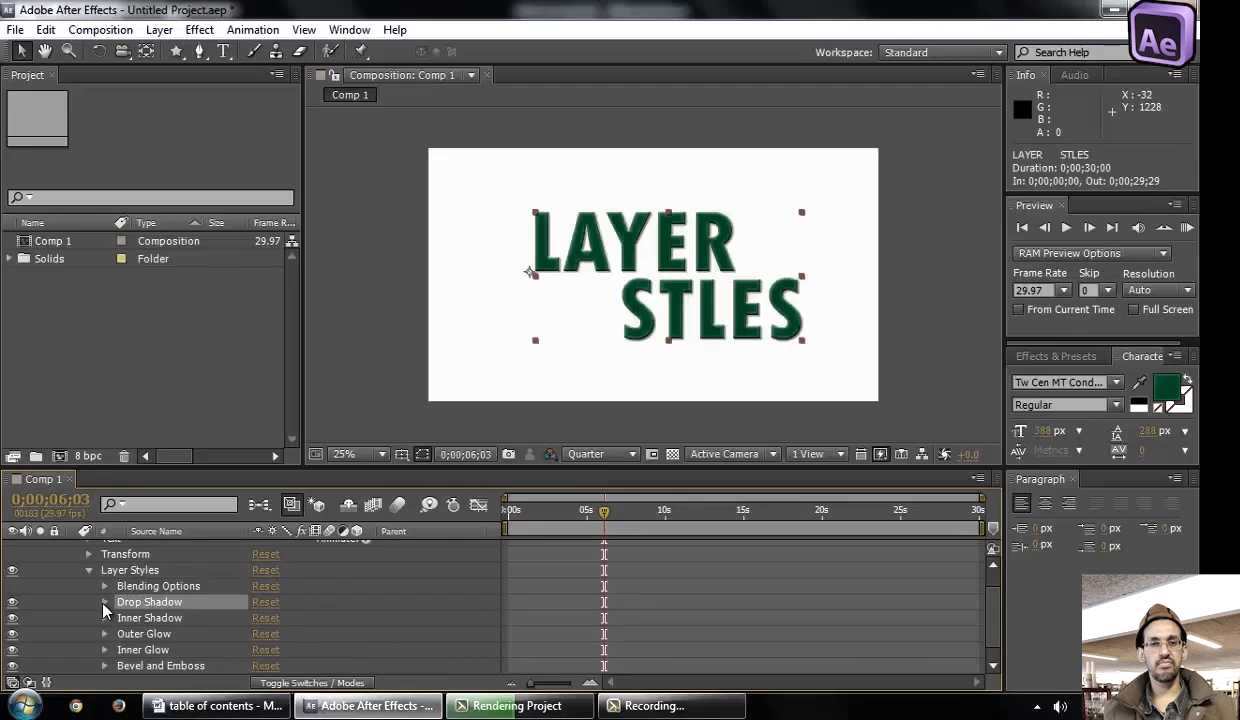
click(104, 602)
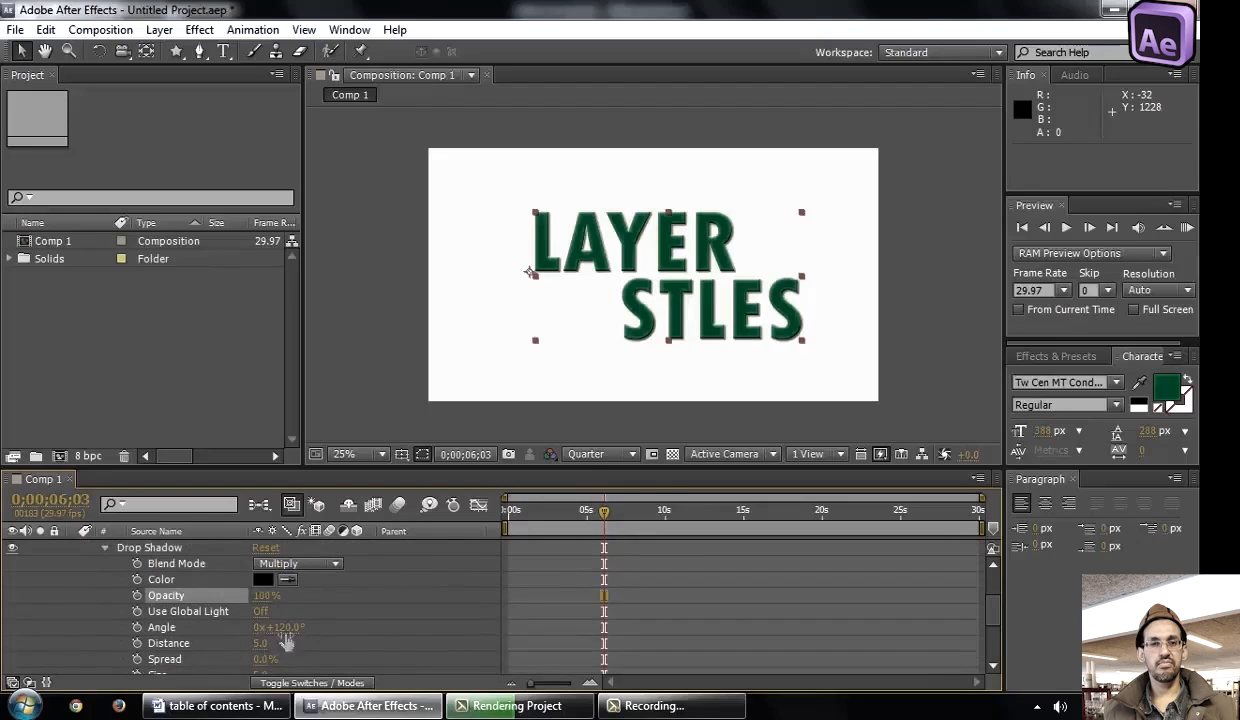
drag(259, 644, 299, 618)
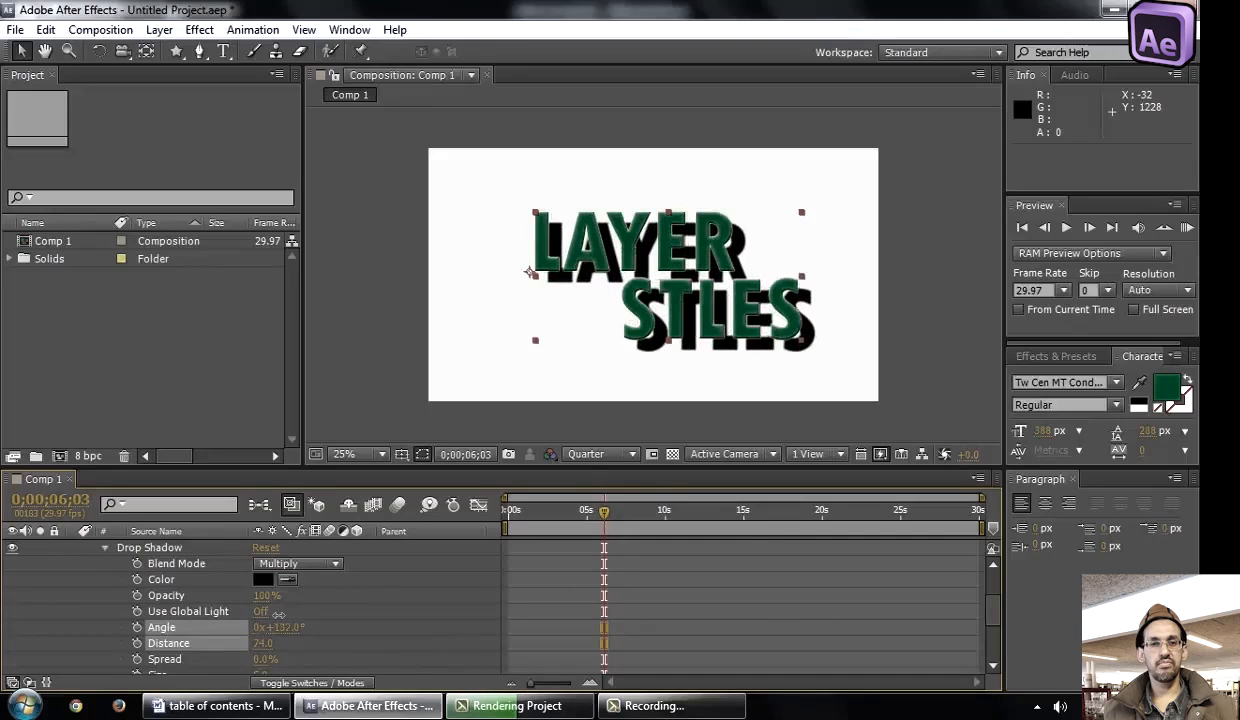
click(261, 611)
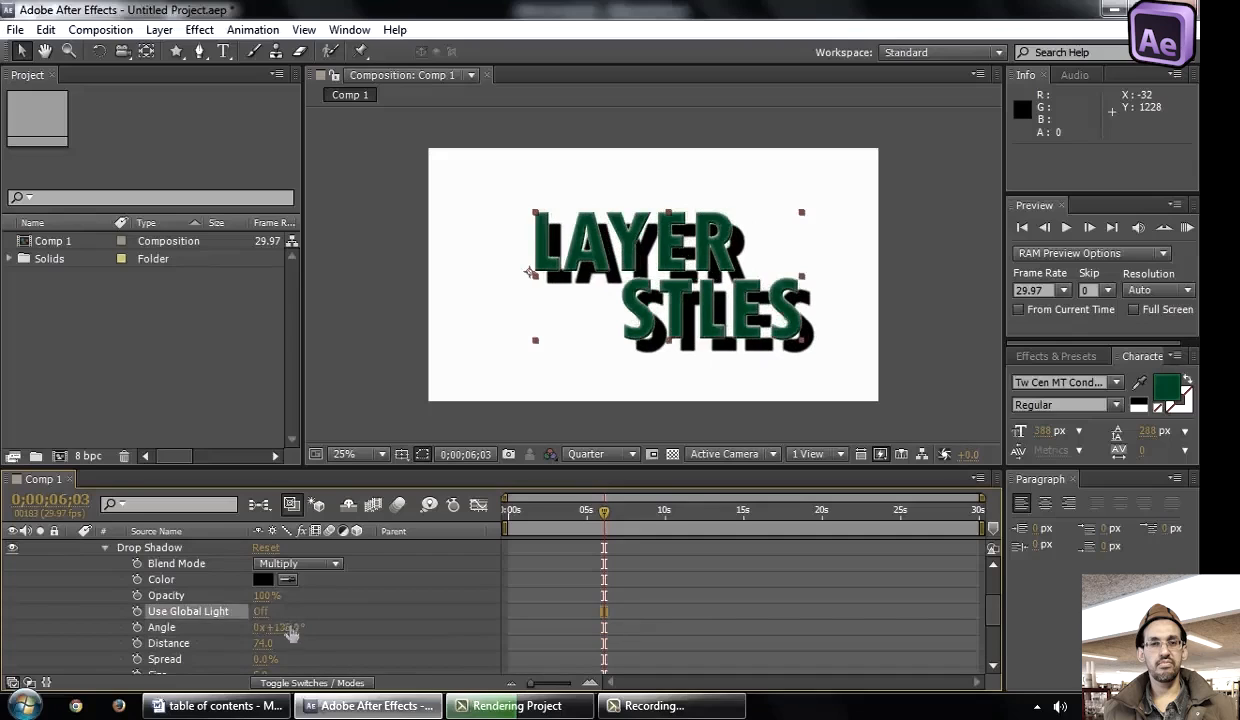
Set the drop shadow's size to 39 and its opacity to 61%
scroll(258, 620, down, 3)
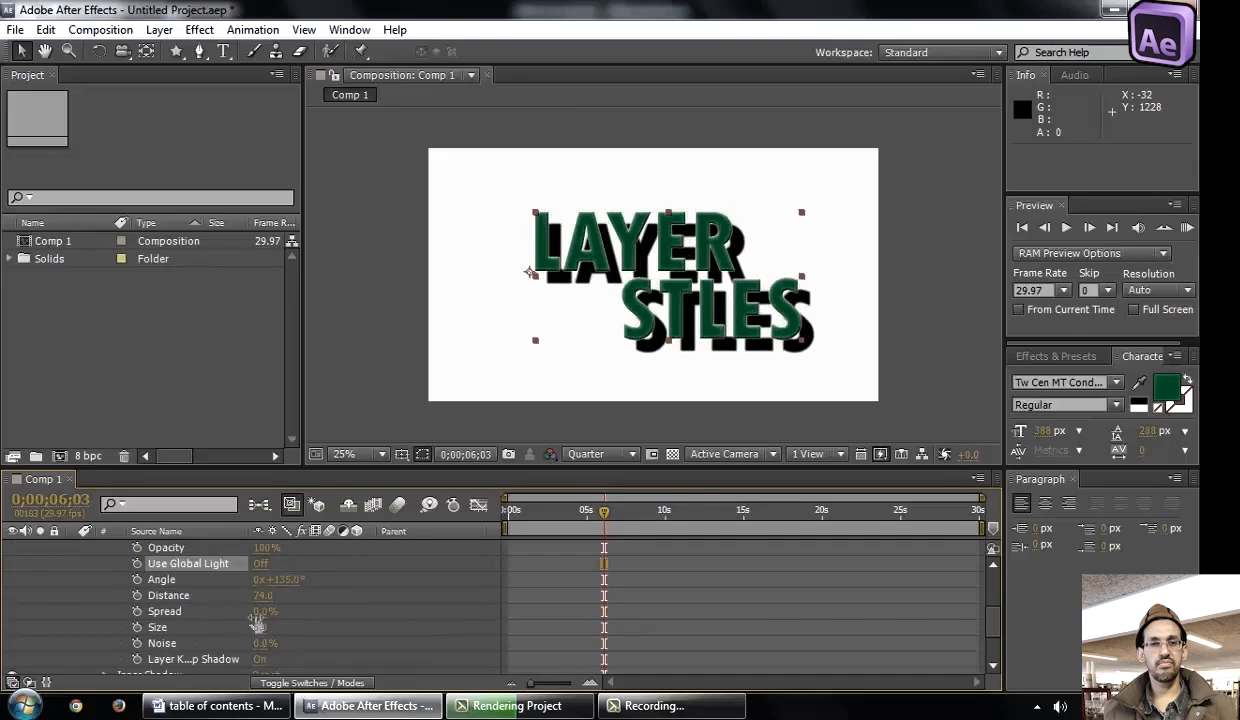
drag(262, 611, 457, 622)
drag(553, 634, 361, 630)
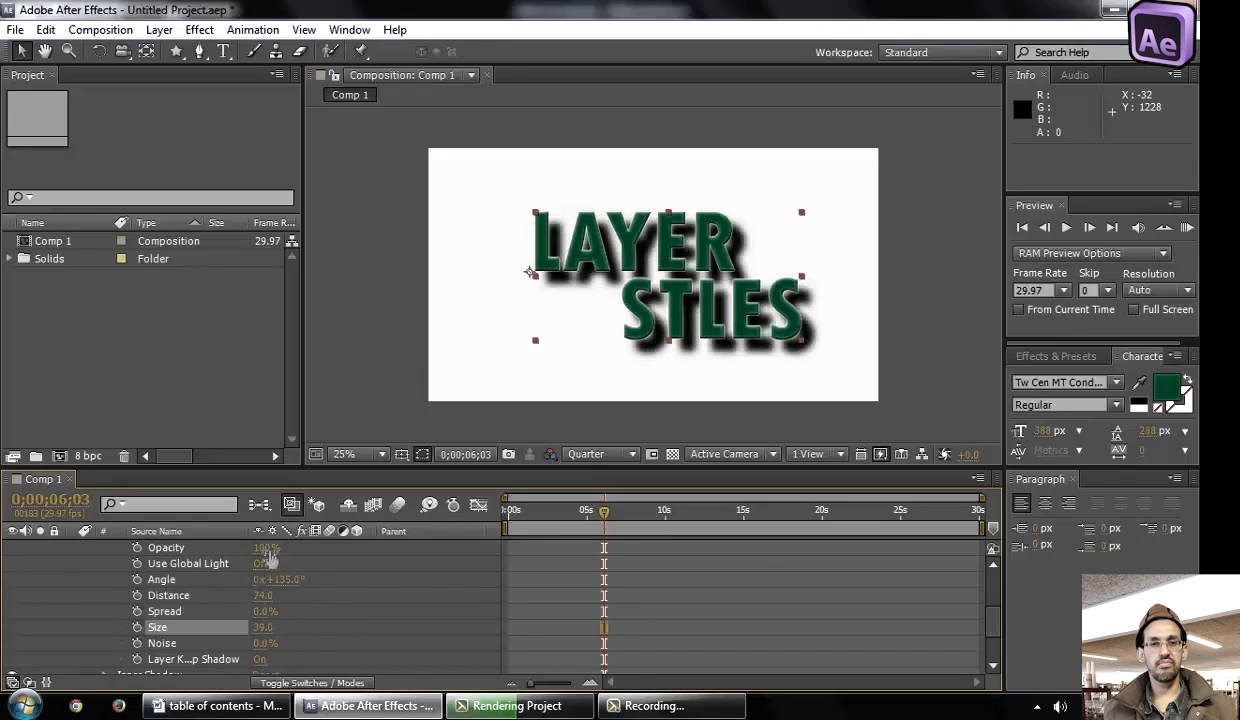
drag(265, 548, 248, 532)
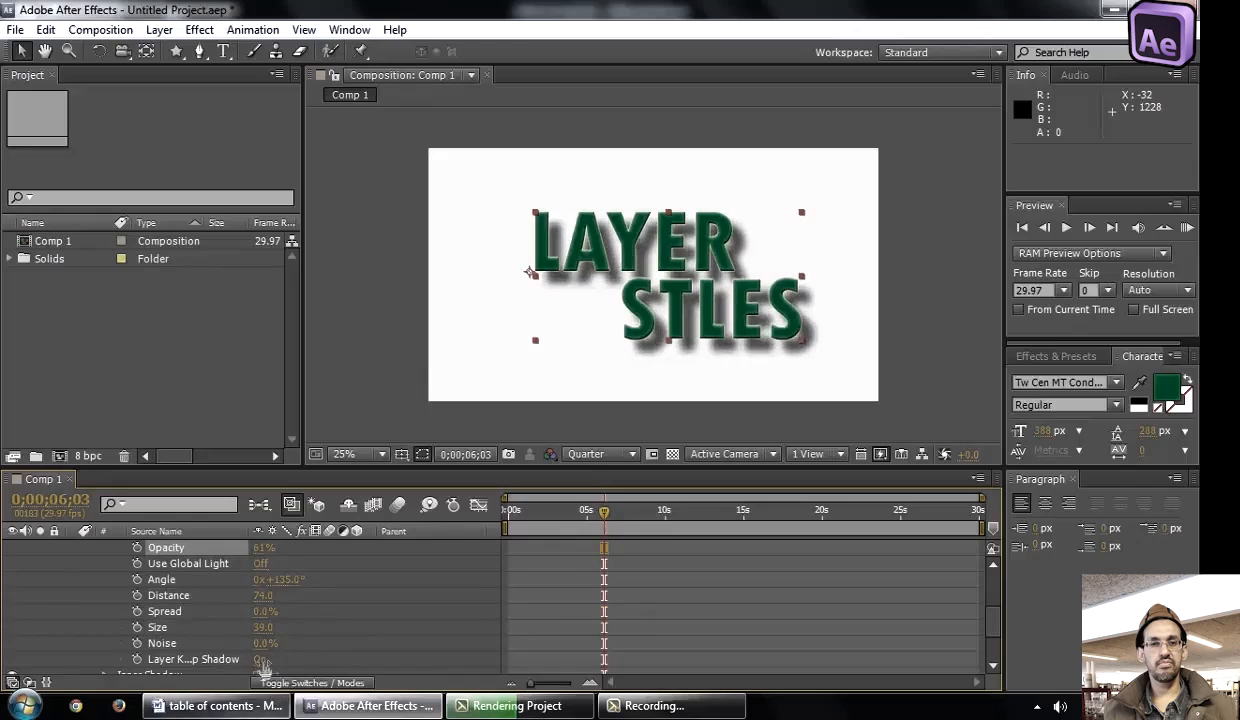
Strengthen the Bevel and Emboss style on the text and collapse the Blending Options group
drag(263, 643, 363, 643)
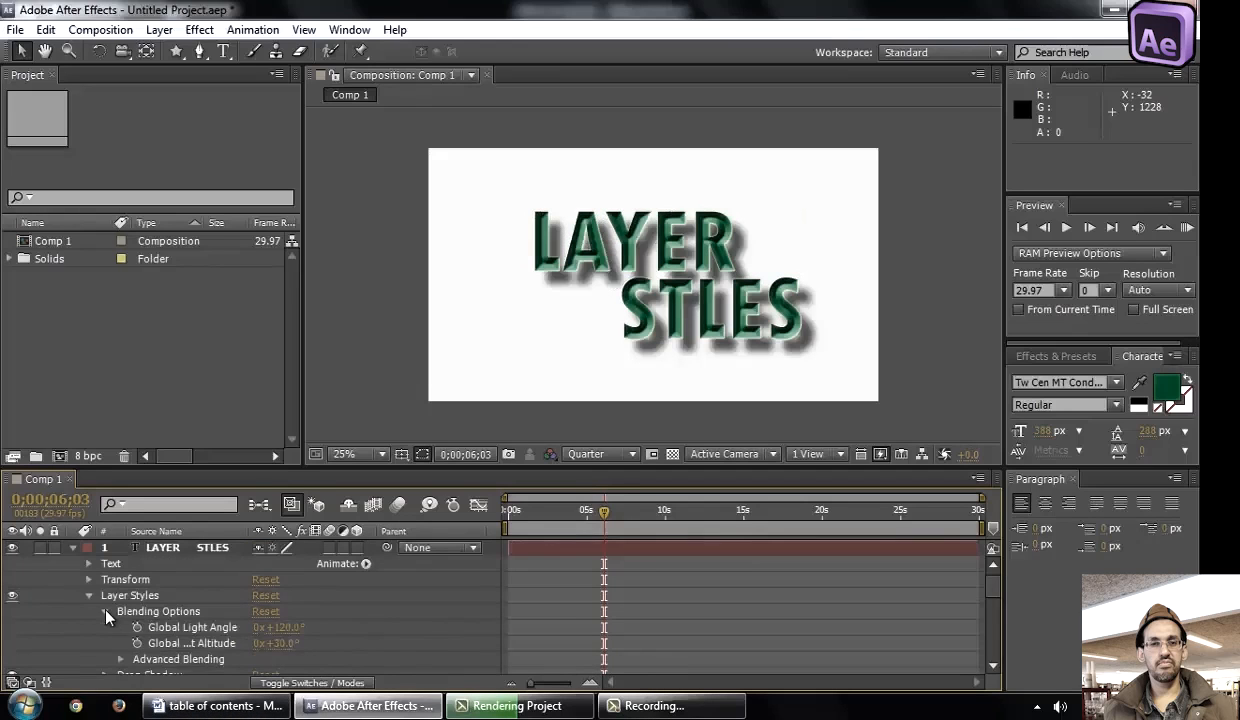
click(104, 611)
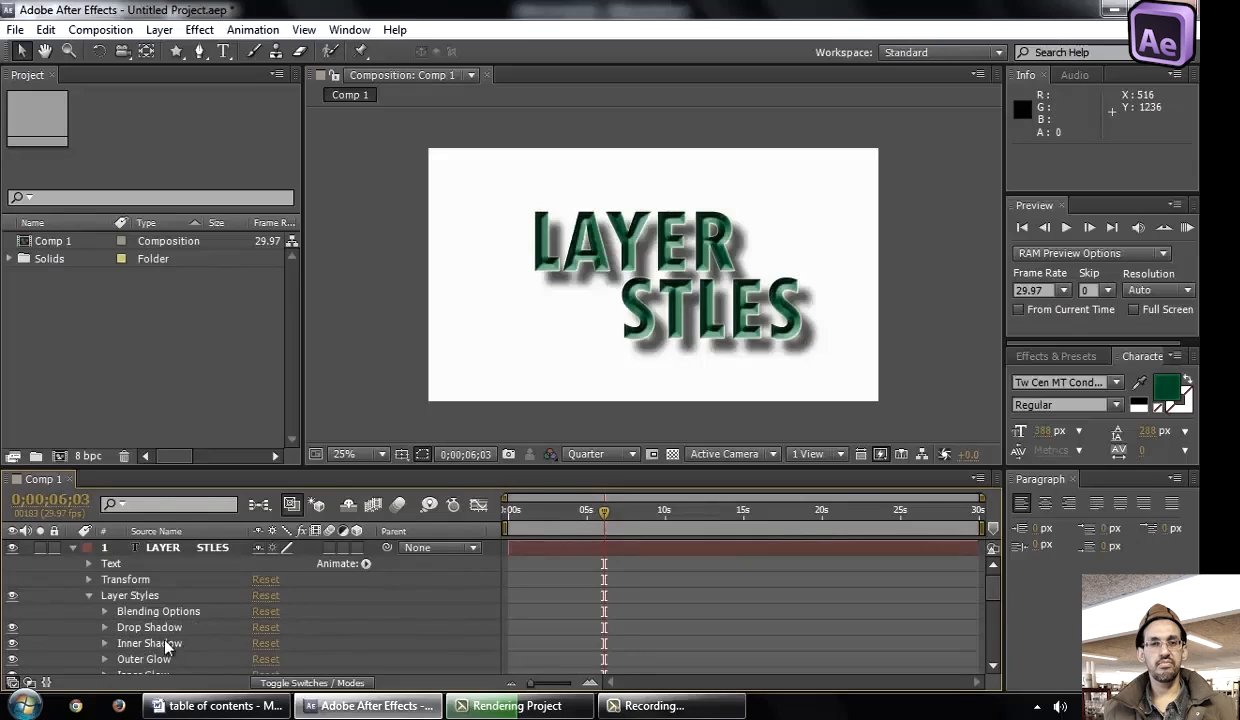
scroll(118, 640, down, 1)
click(110, 643)
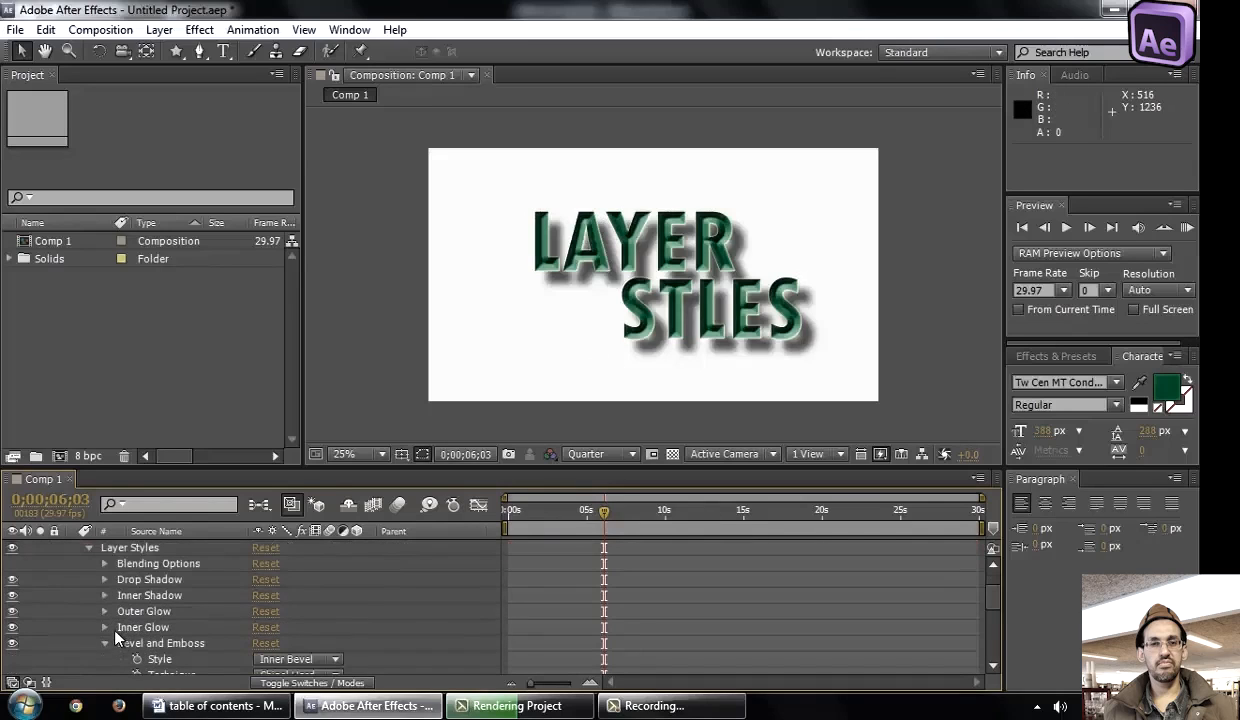
scroll(127, 620, up, 1)
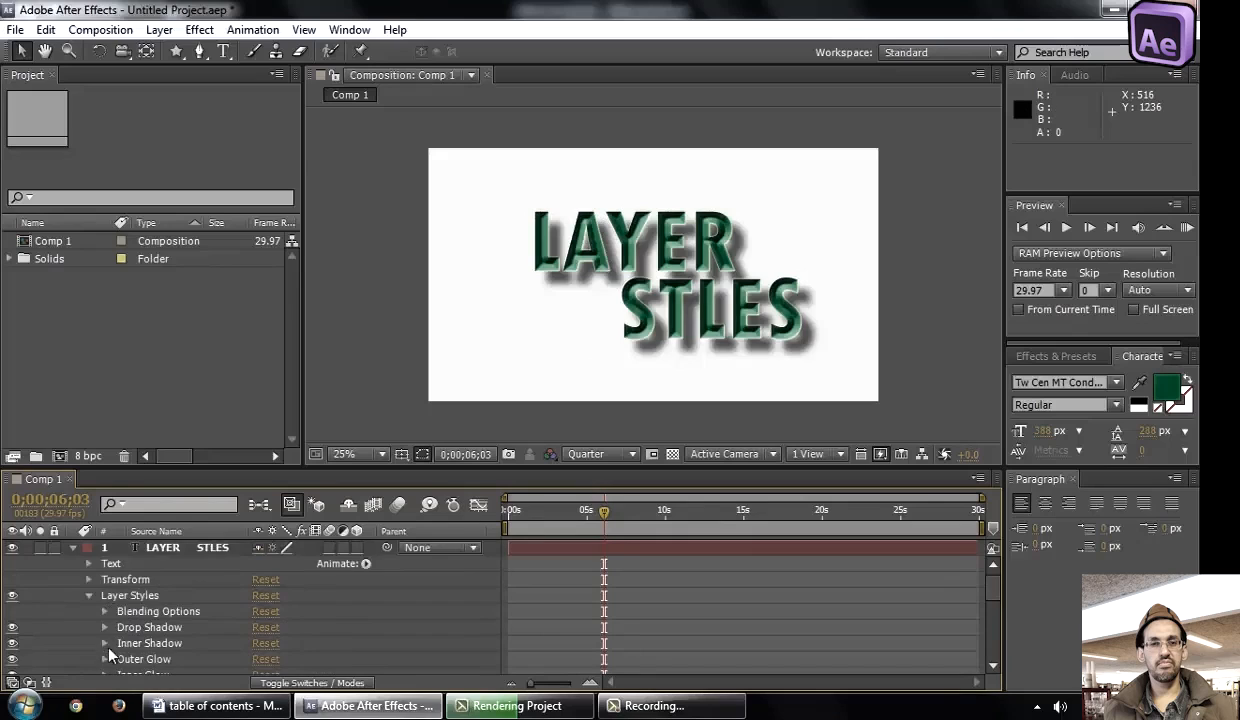
Keyframe the drop shadow's color at 0;00;00;00 and set it to red, FF0000
click(105, 627)
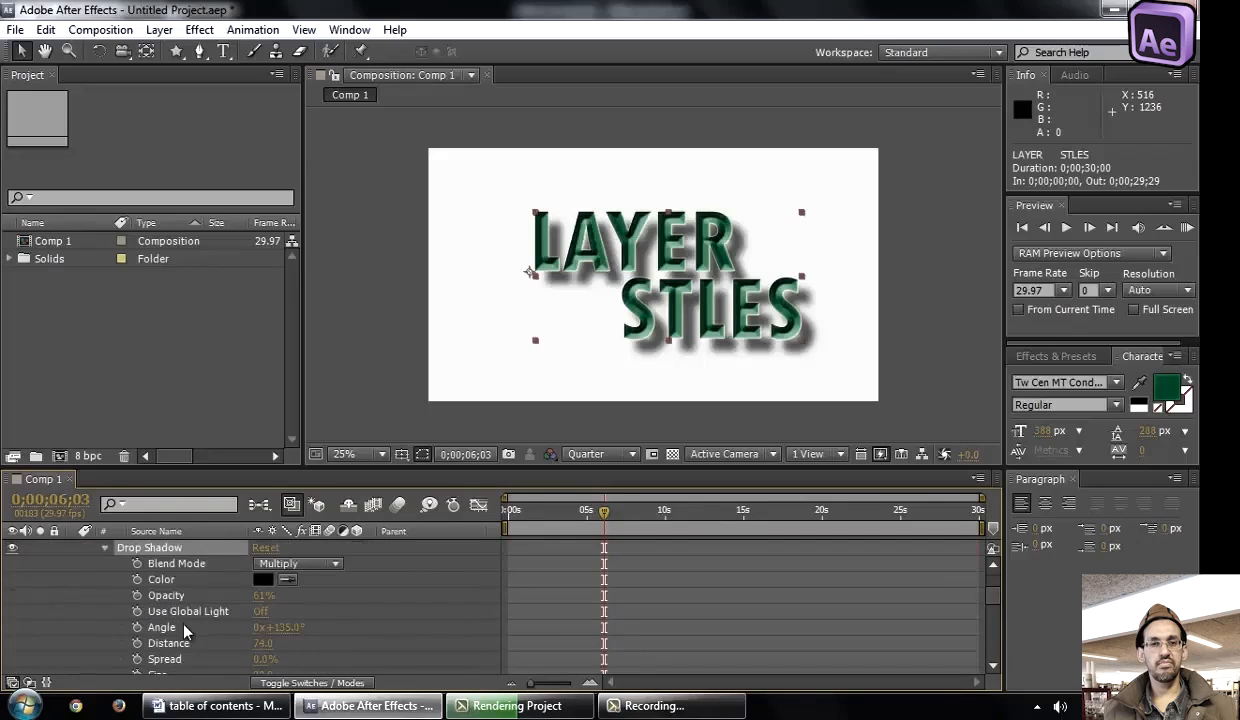
click(506, 509)
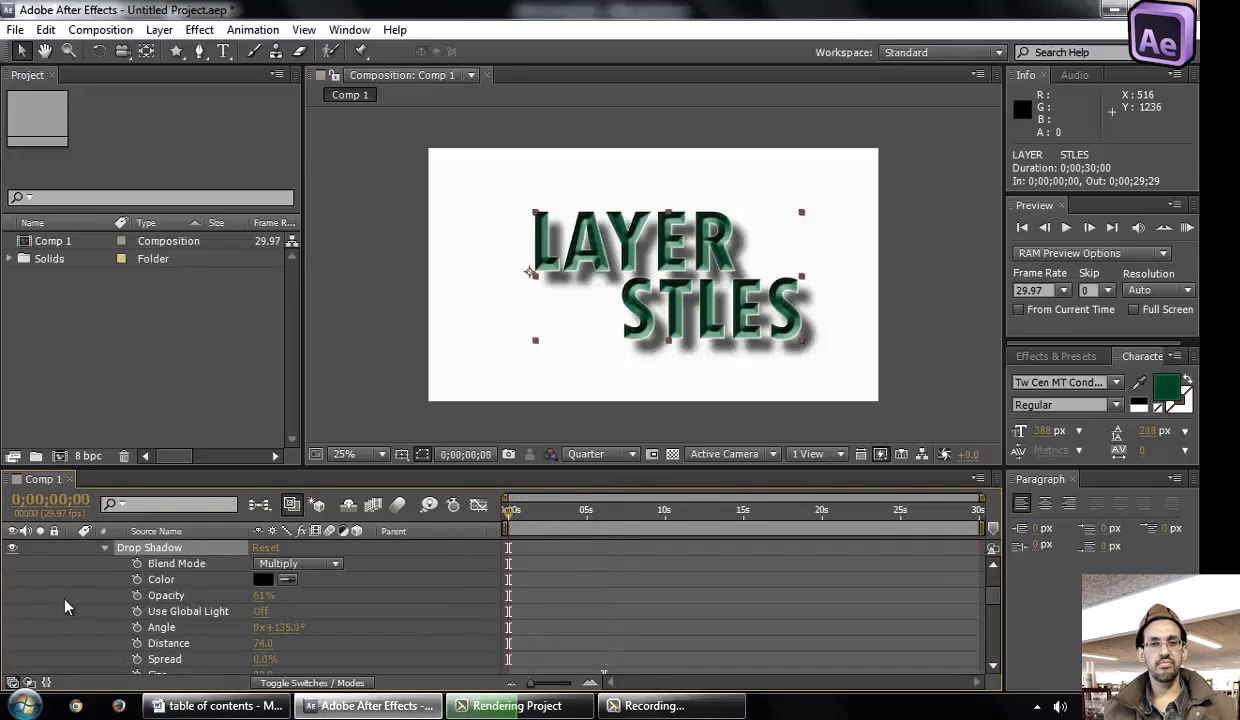
click(137, 580)
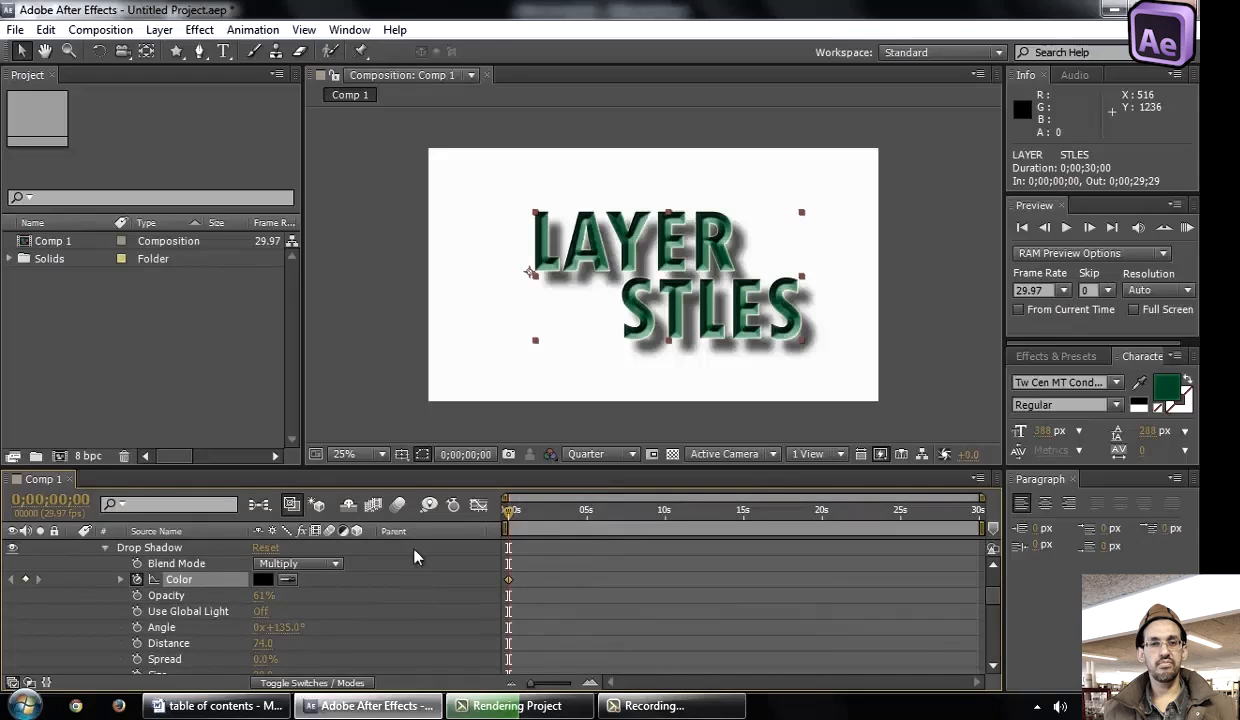
click(260, 580)
drag(530, 310, 716, 200)
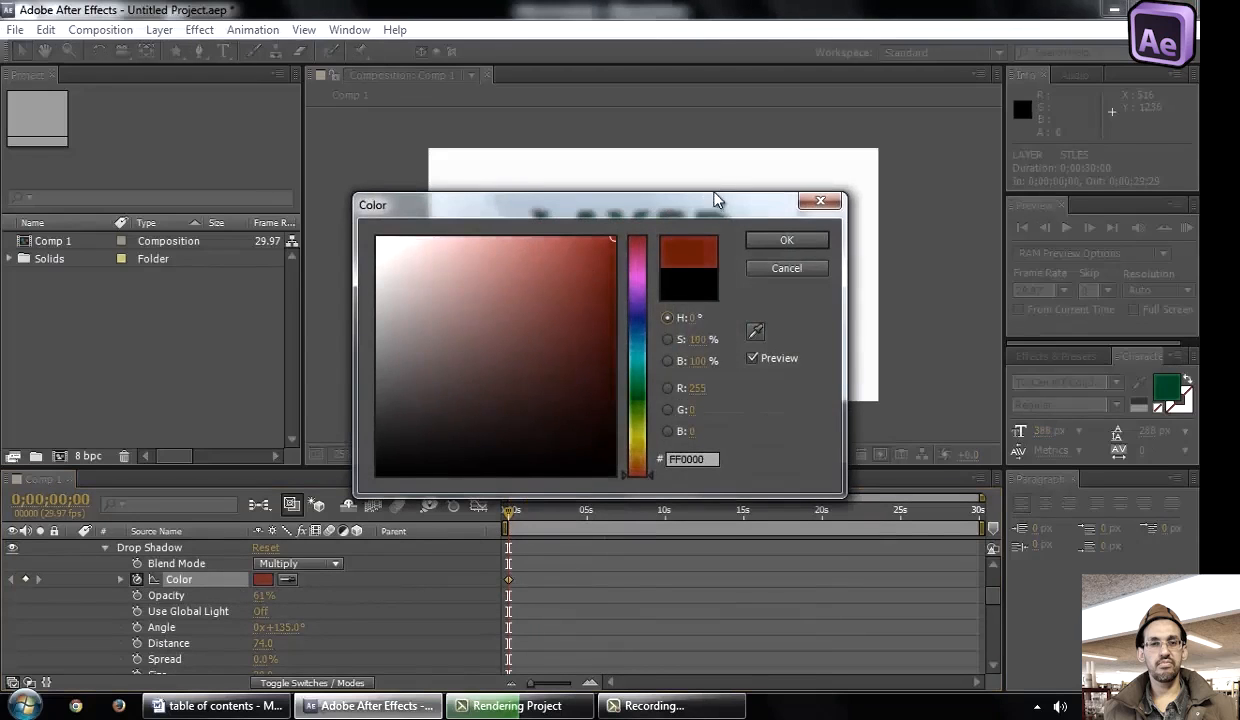
click(786, 243)
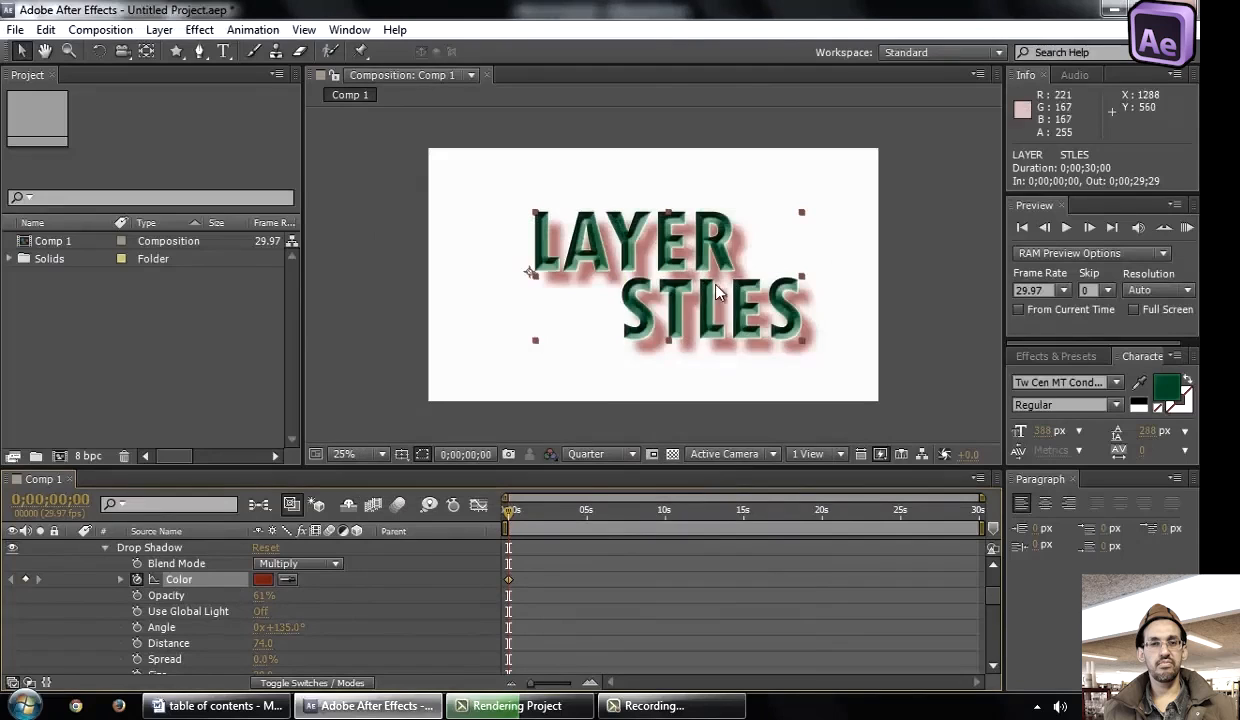
Add a second keyframe for the drop shadow's color at 0;00;01;00 and set it to green
click(538, 512)
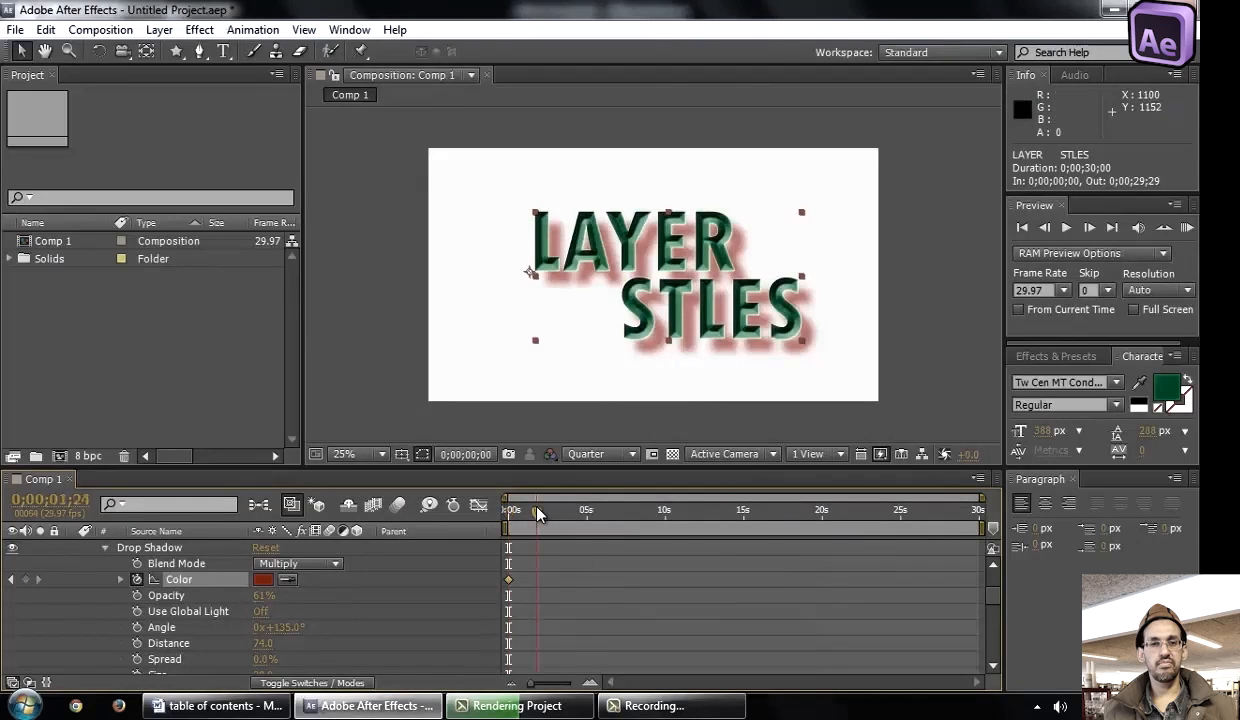
click(524, 510)
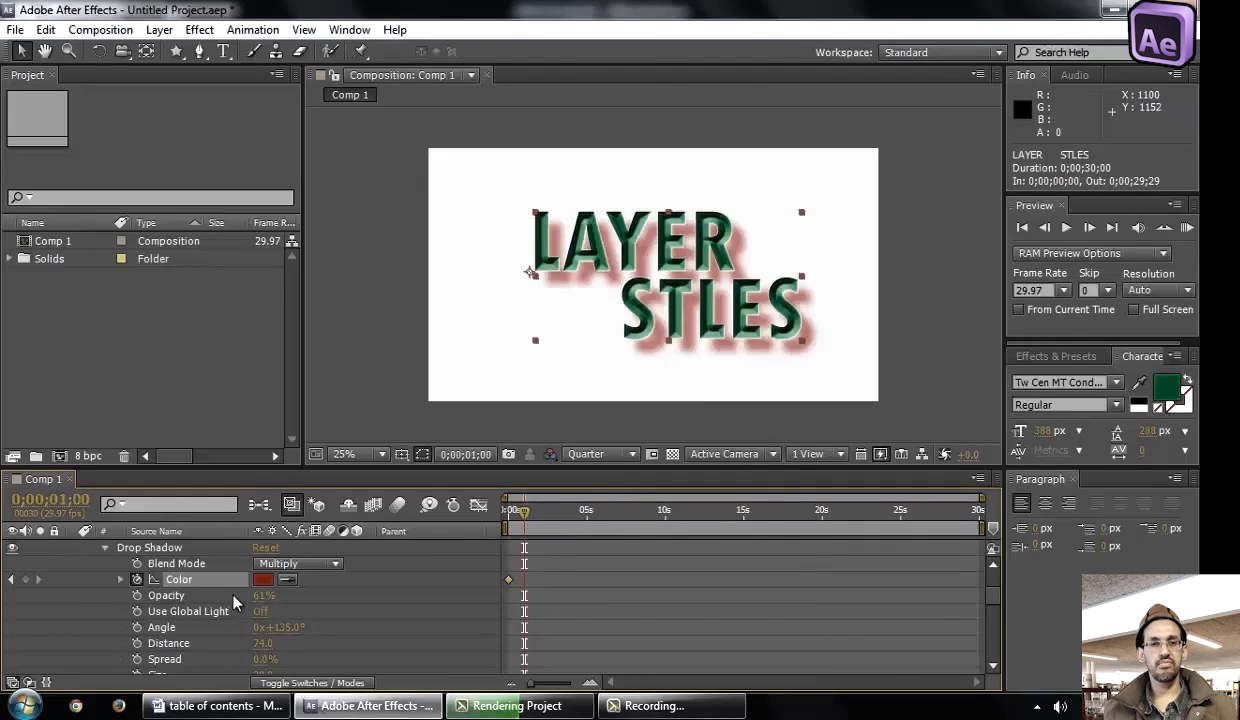
click(262, 579)
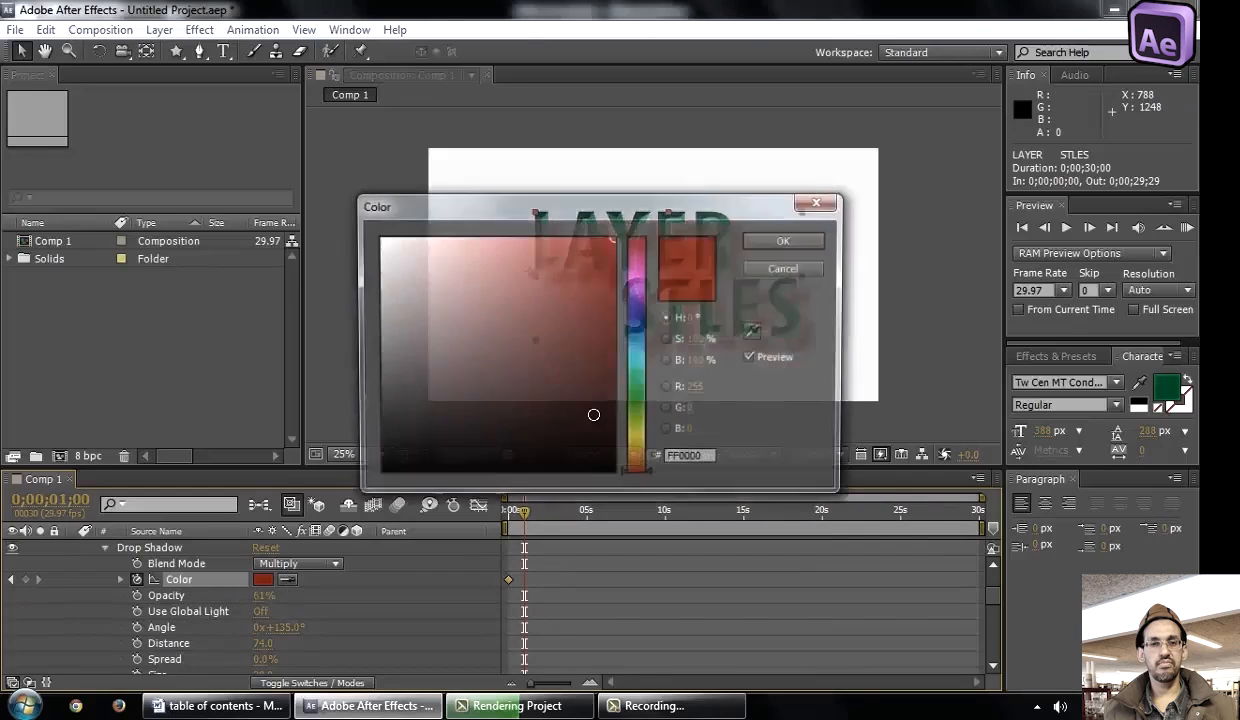
click(637, 389)
click(790, 242)
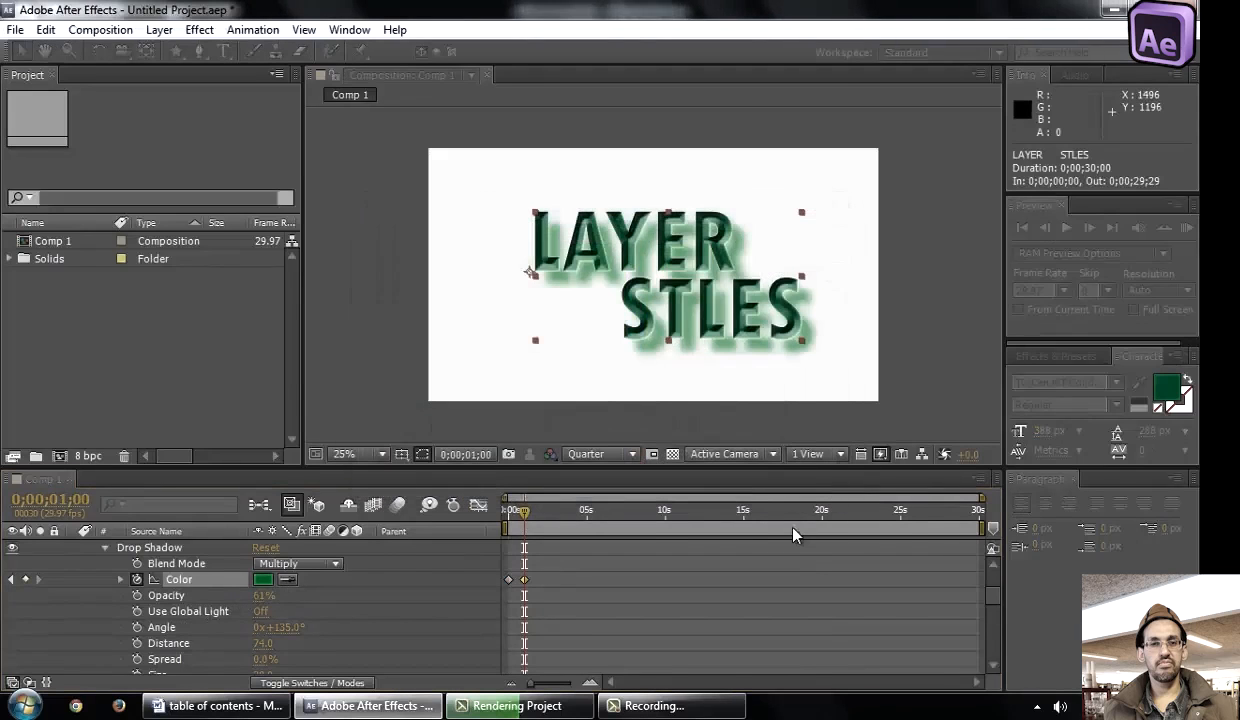
Shorten the work area to end at 0;00;02;04 and run a RAM preview of the color animation
drag(978, 521, 546, 521)
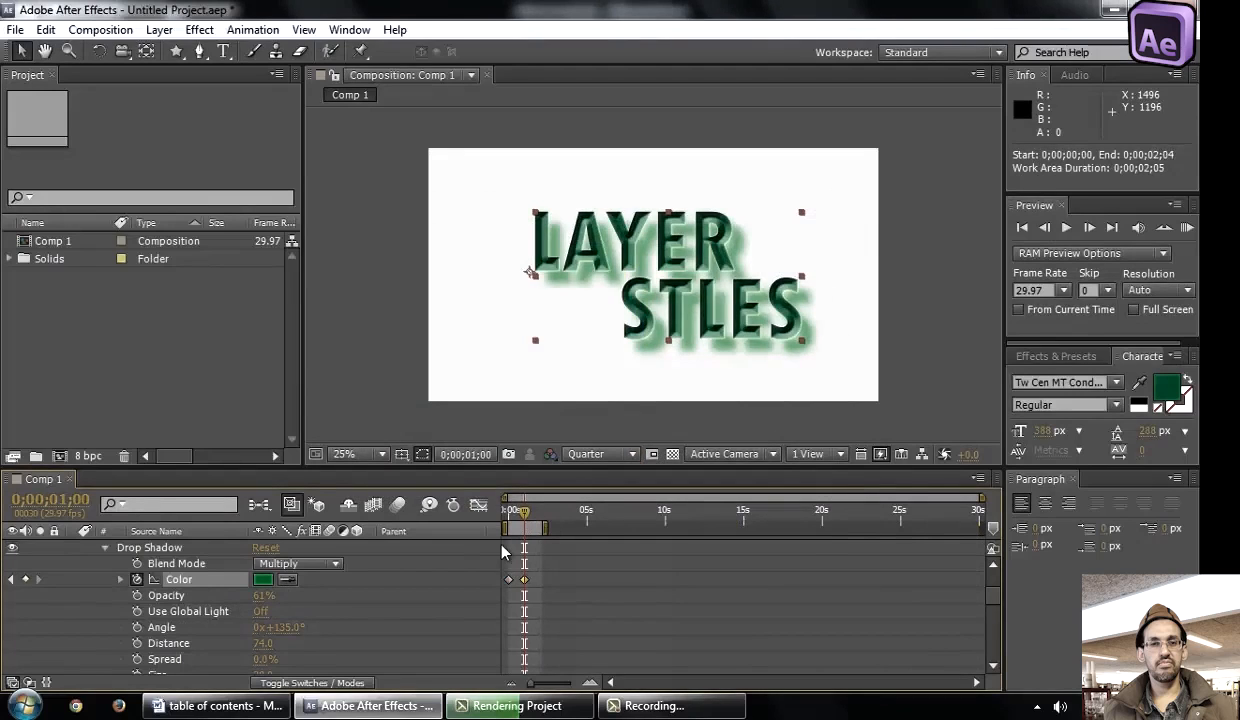
click(1186, 230)
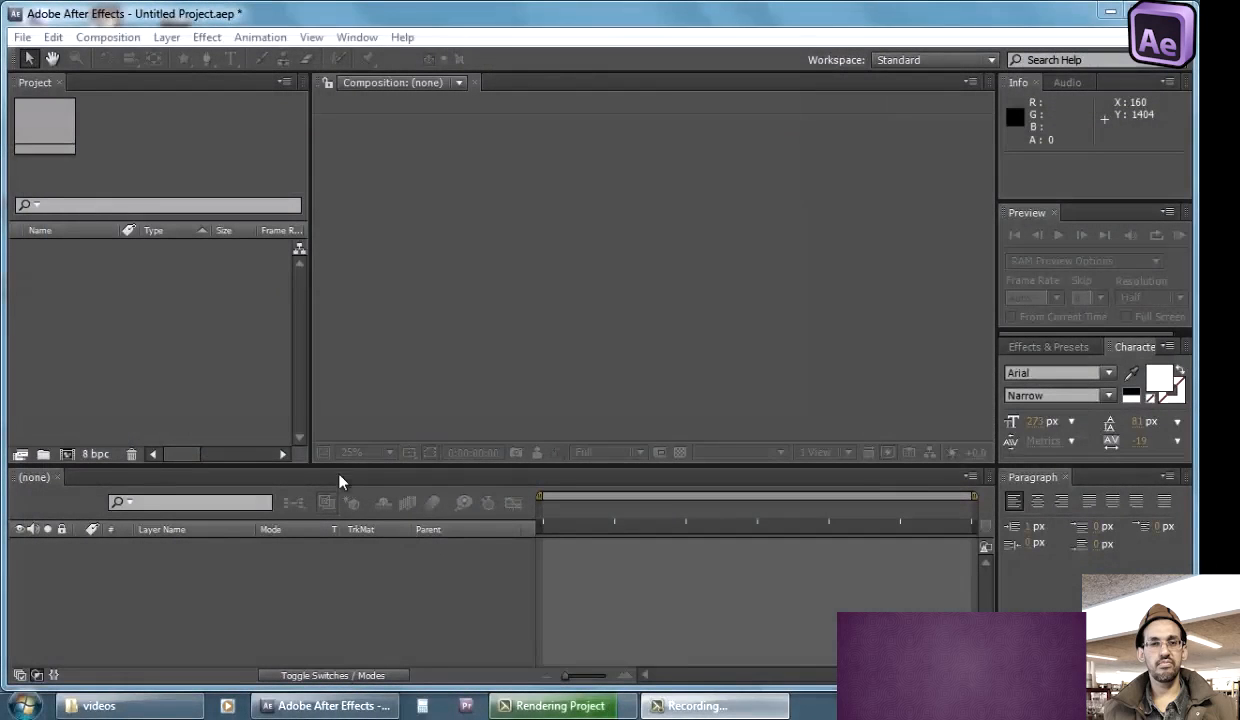
Create a new composition named Comp 1 with the HDV/HDTV 720 25 preset, quarter resolution, 10-second duration and black background
click(122, 39)
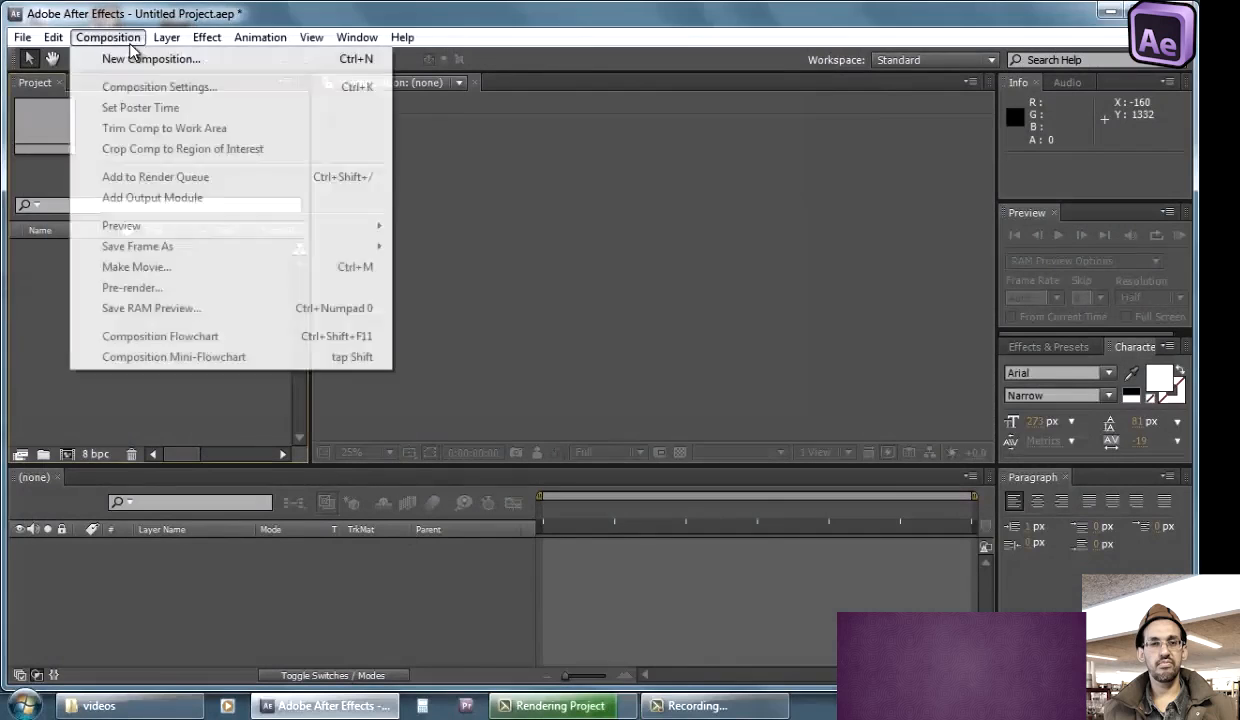
click(152, 60)
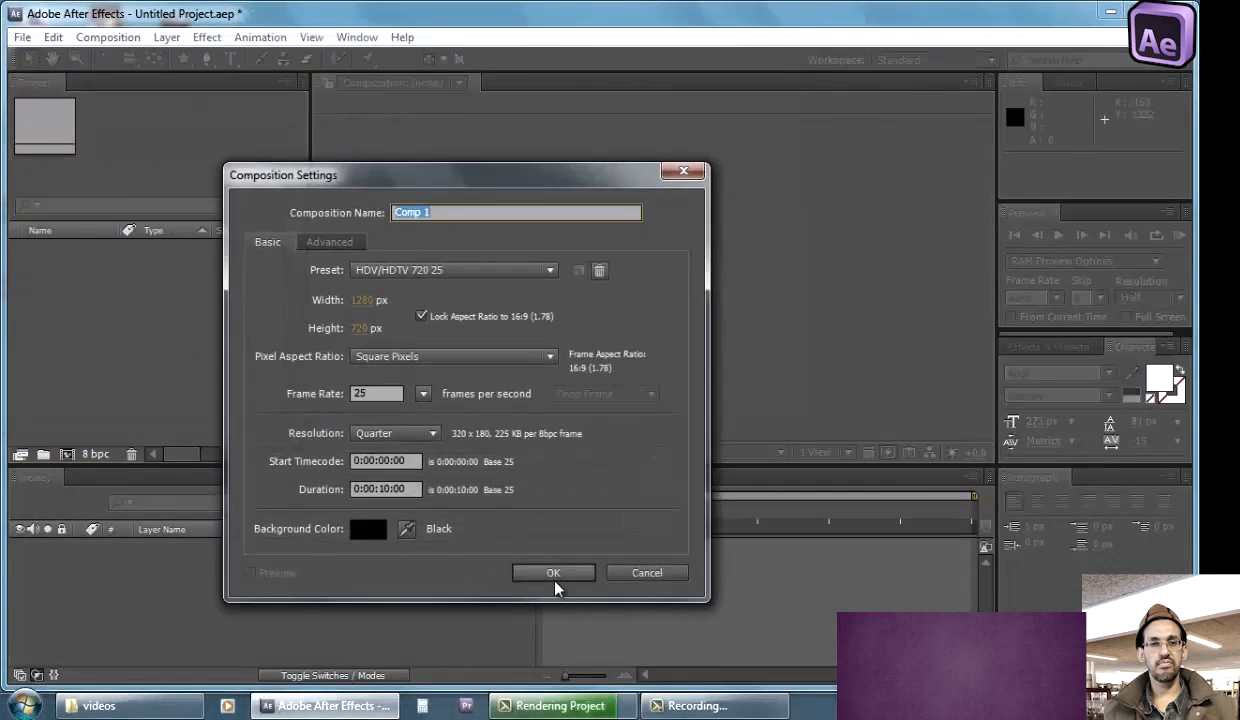
click(554, 579)
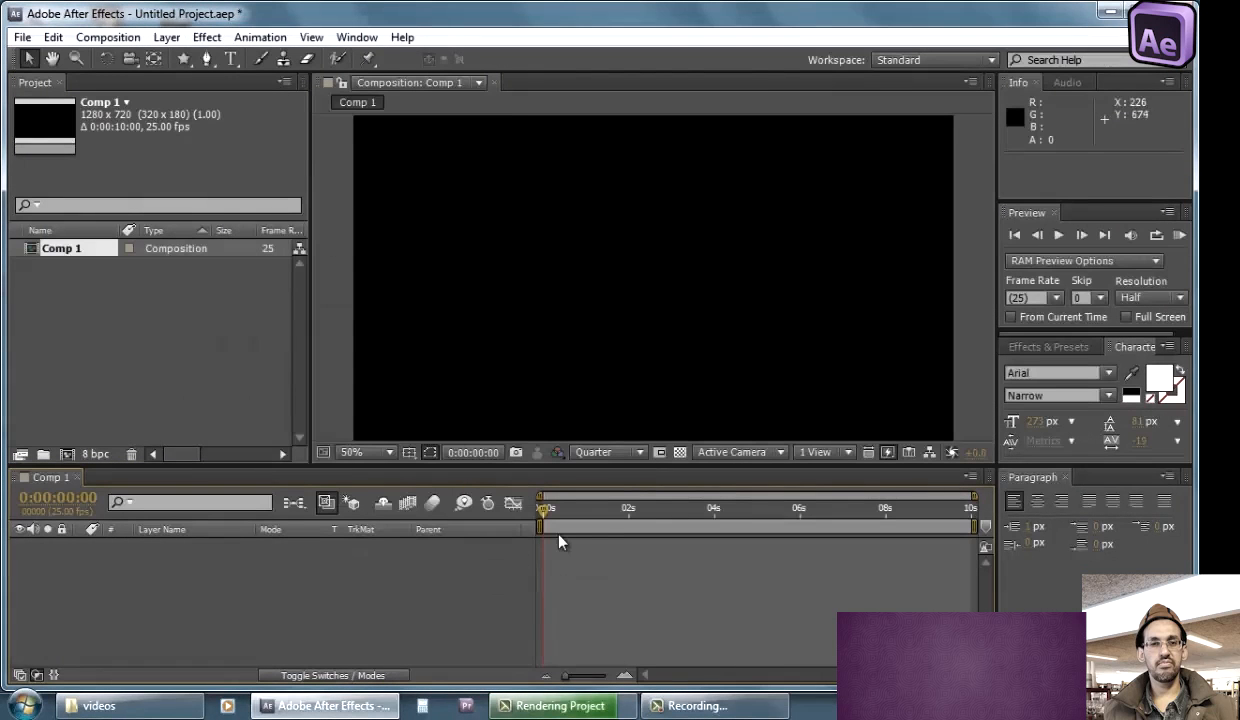
Add a text layer reading "text" and move it near the center of the composition
click(230, 59)
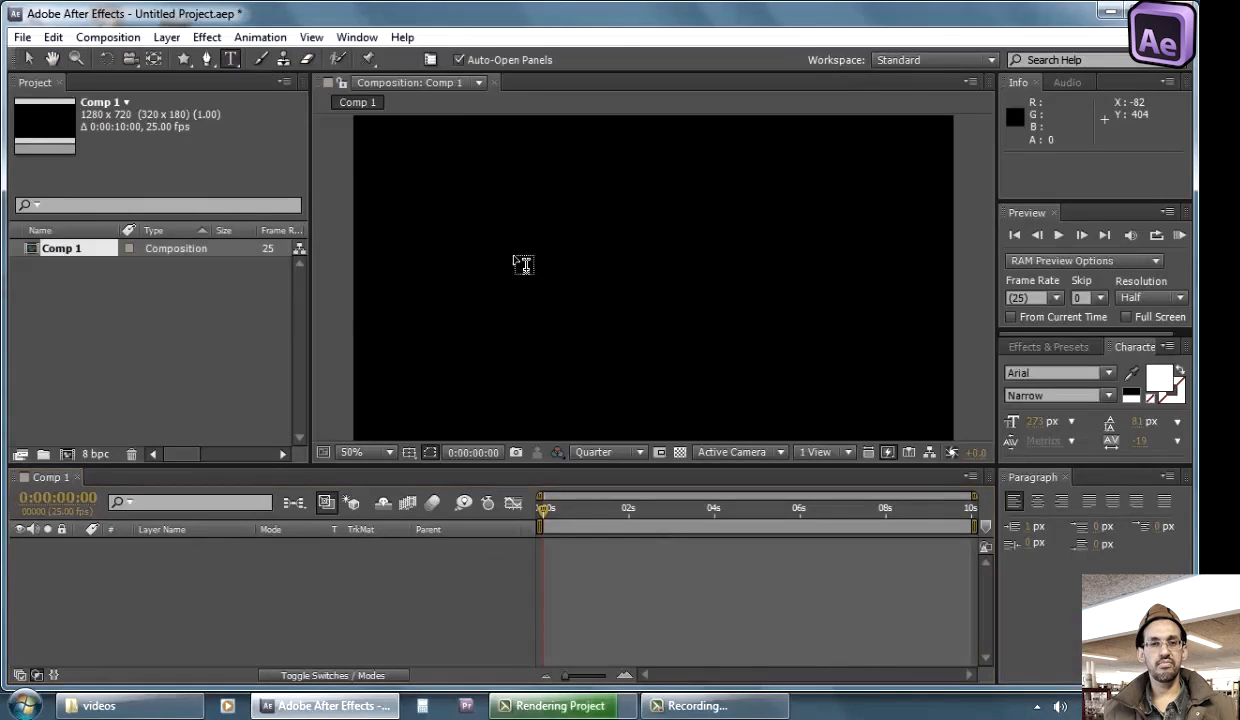
click(566, 276)
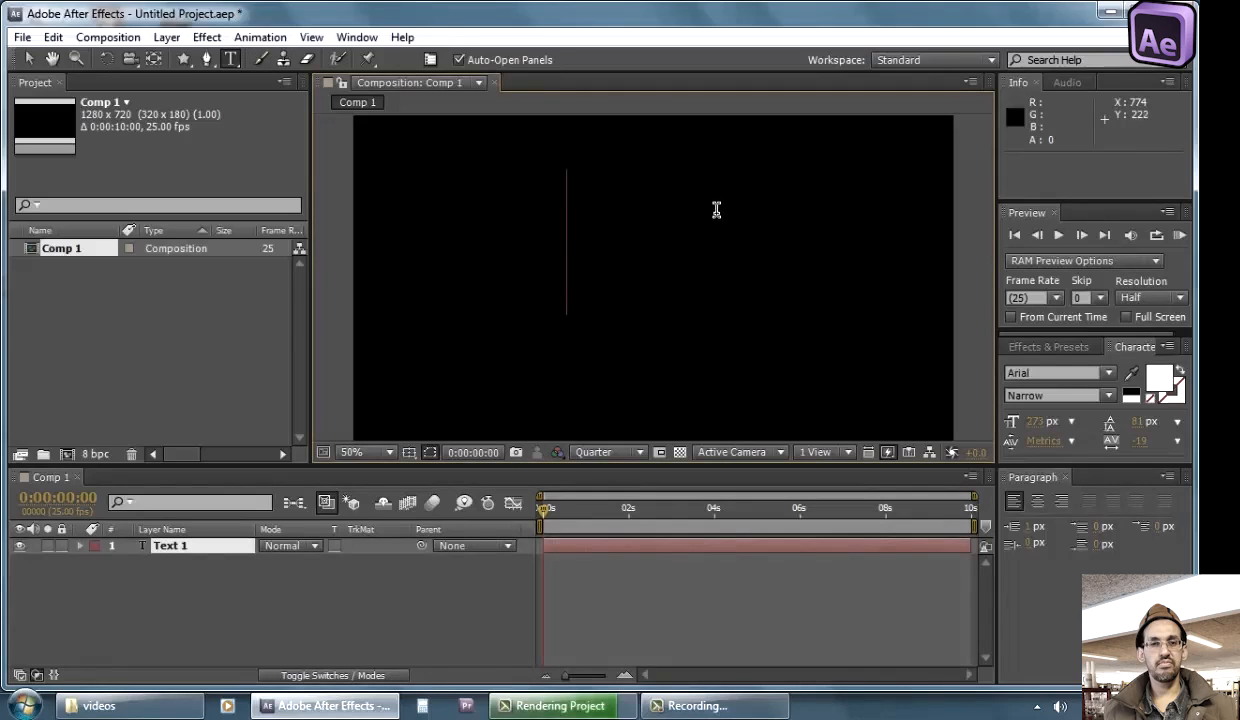
text(text)
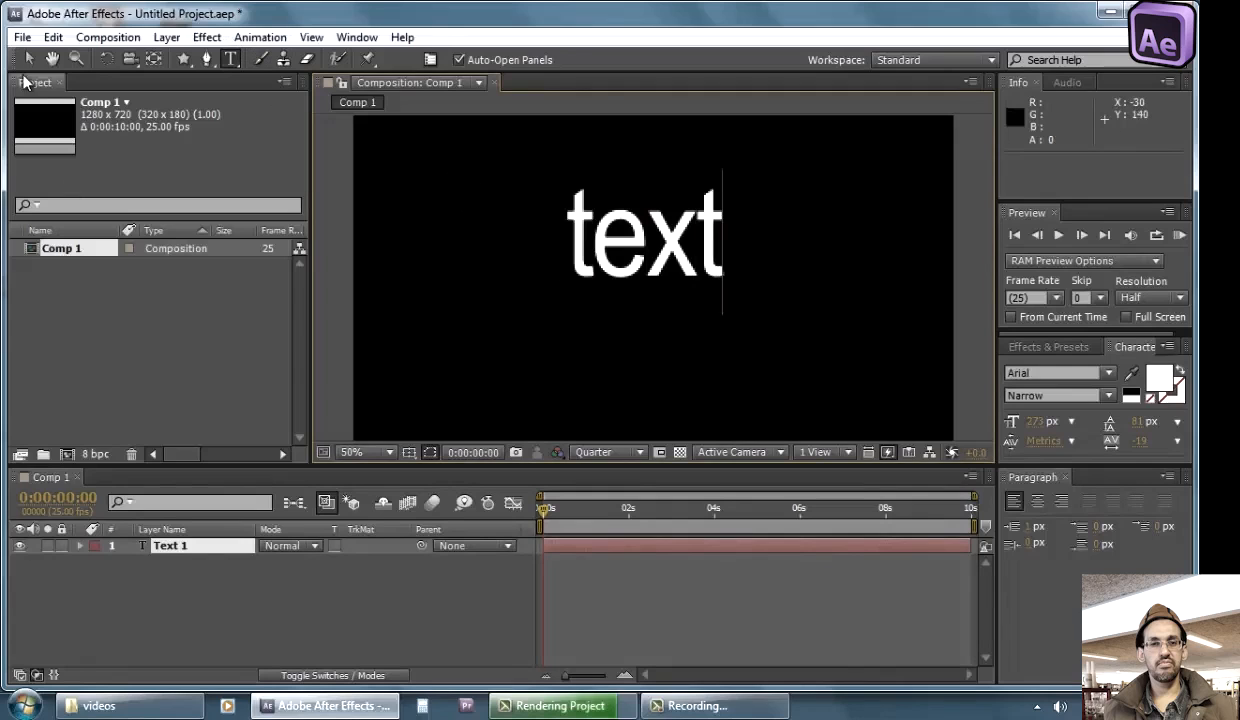
click(29, 60)
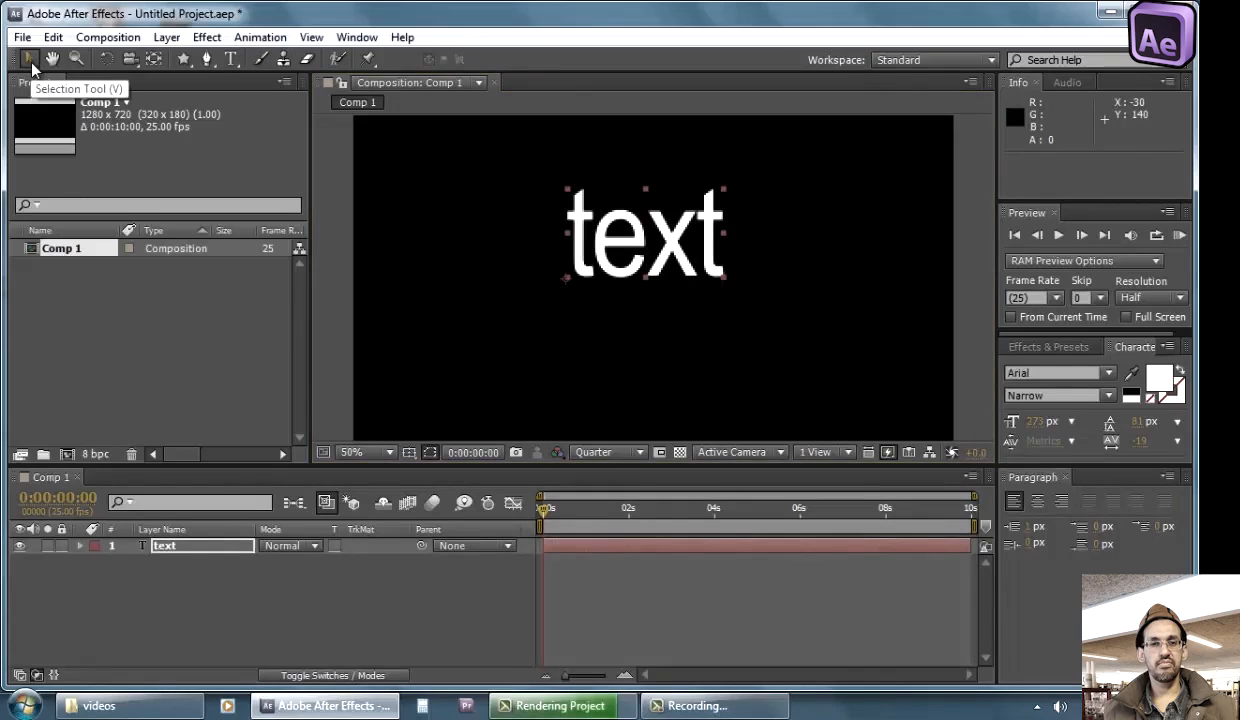
drag(657, 269, 650, 295)
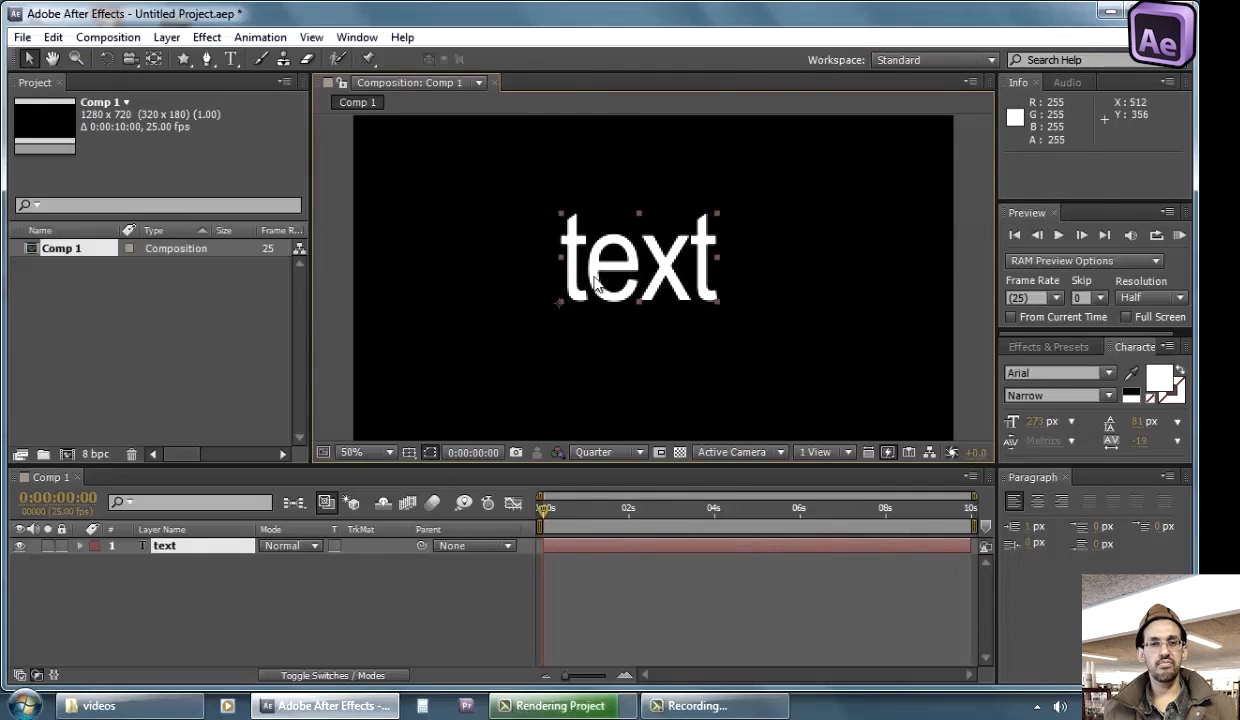
click(357, 37)
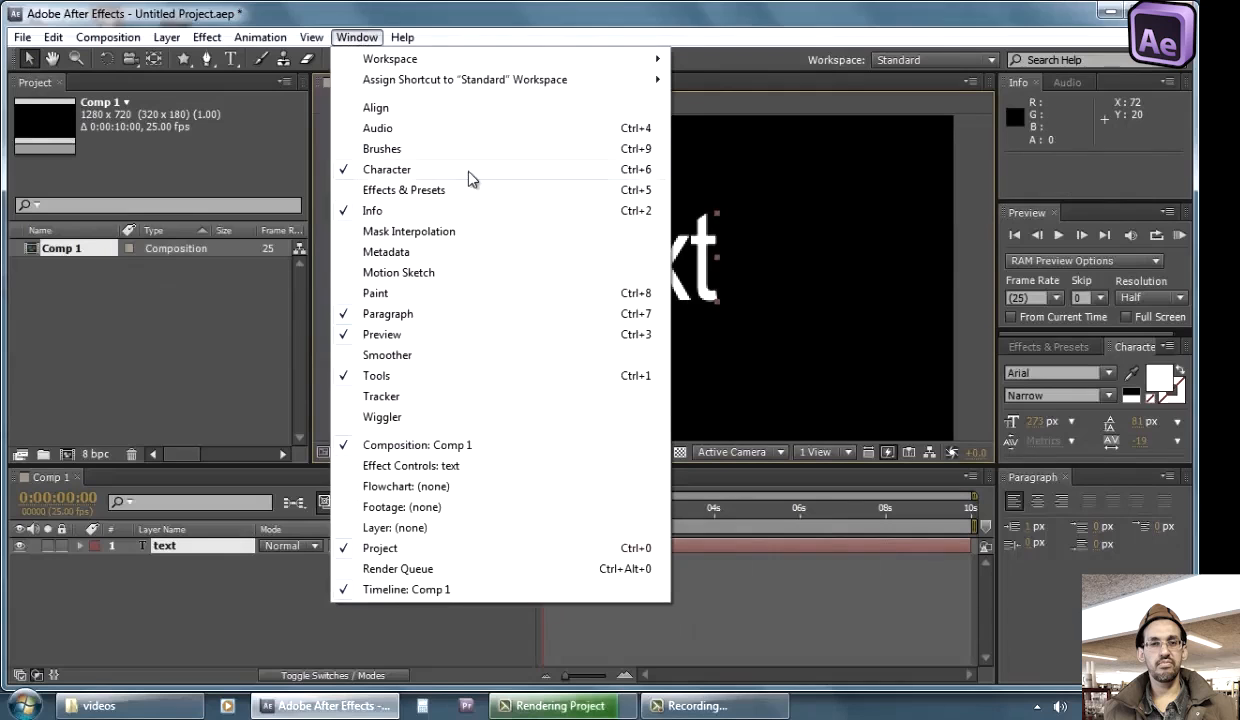
click(470, 172)
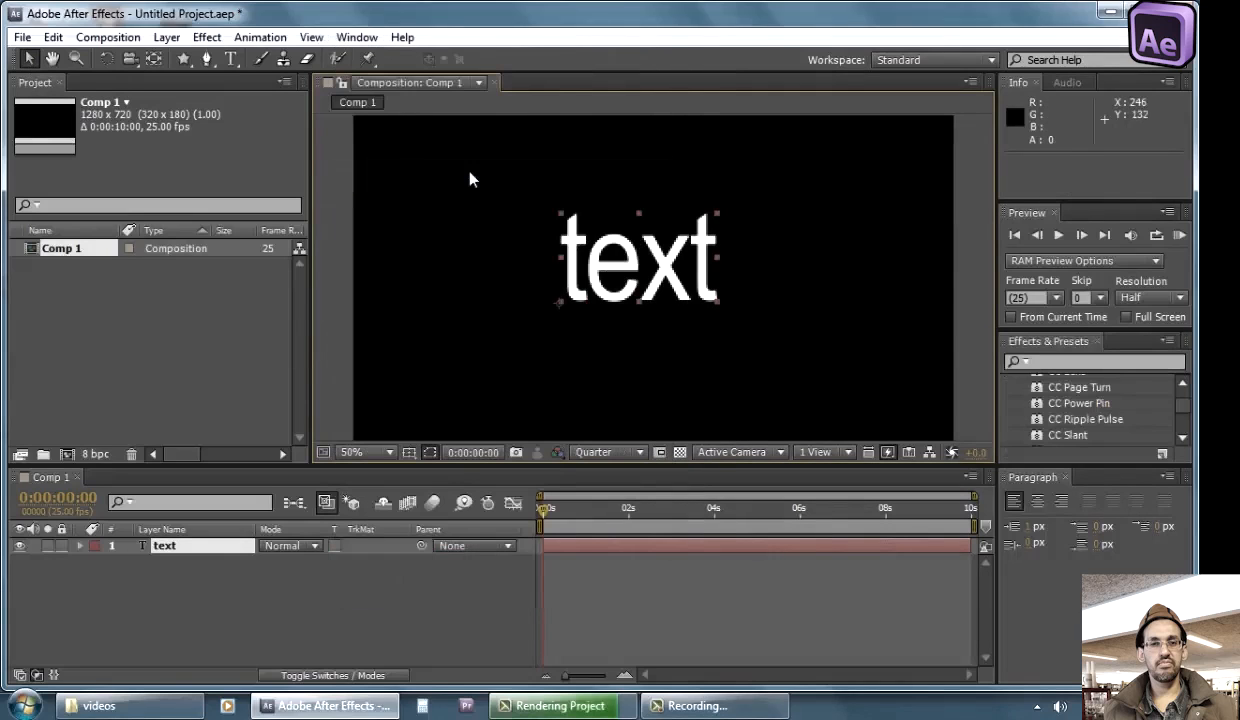
click(357, 37)
click(428, 172)
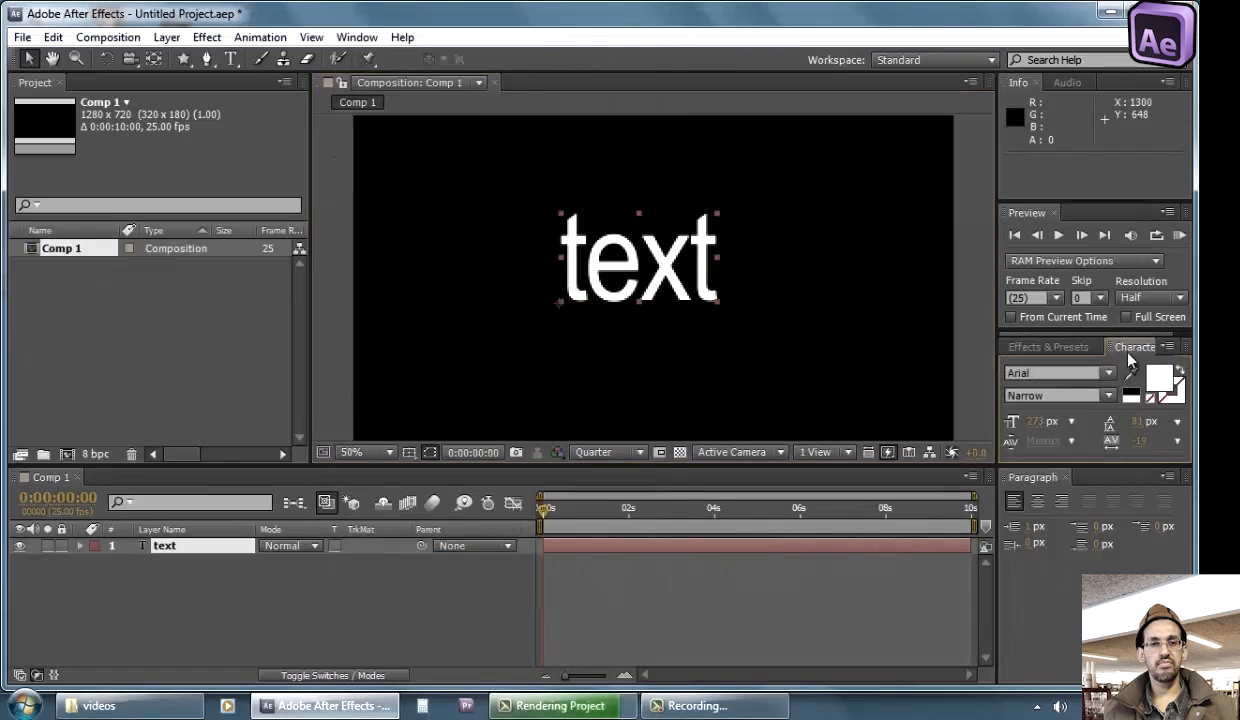
Enlarge the area holding the Character settings in height and width so more text options fit
drag(1057, 467, 1057, 520)
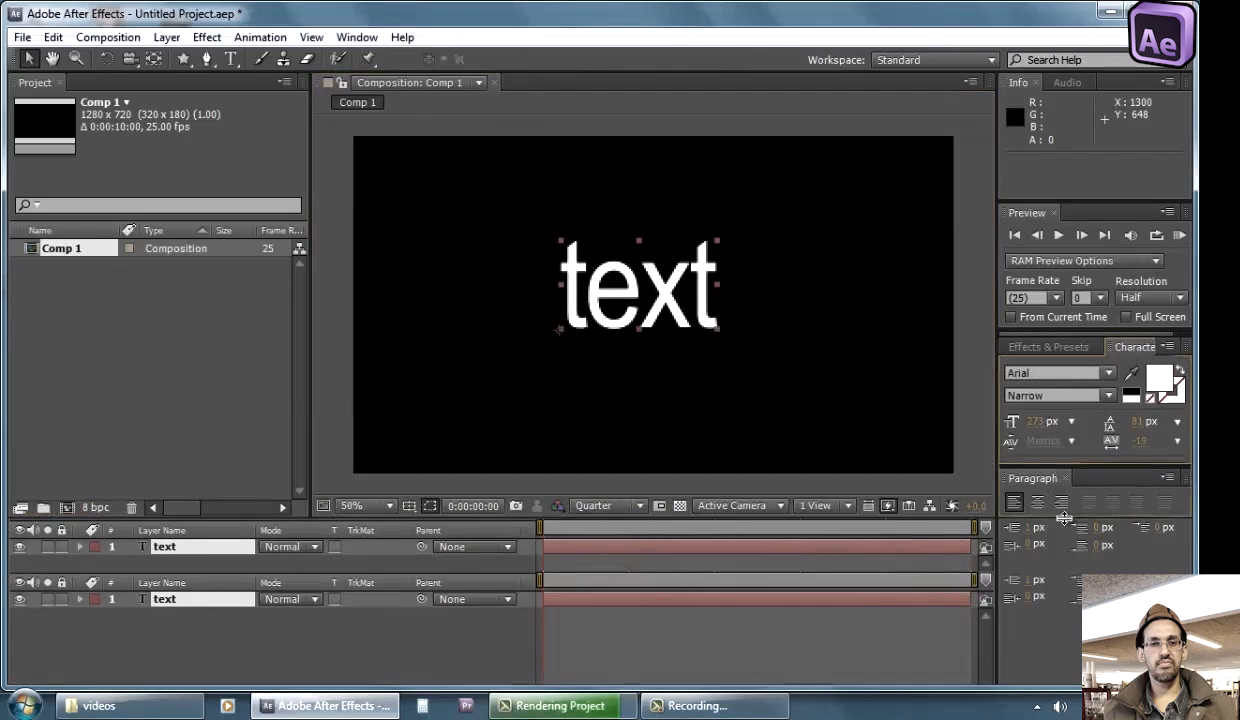
drag(999, 440, 945, 432)
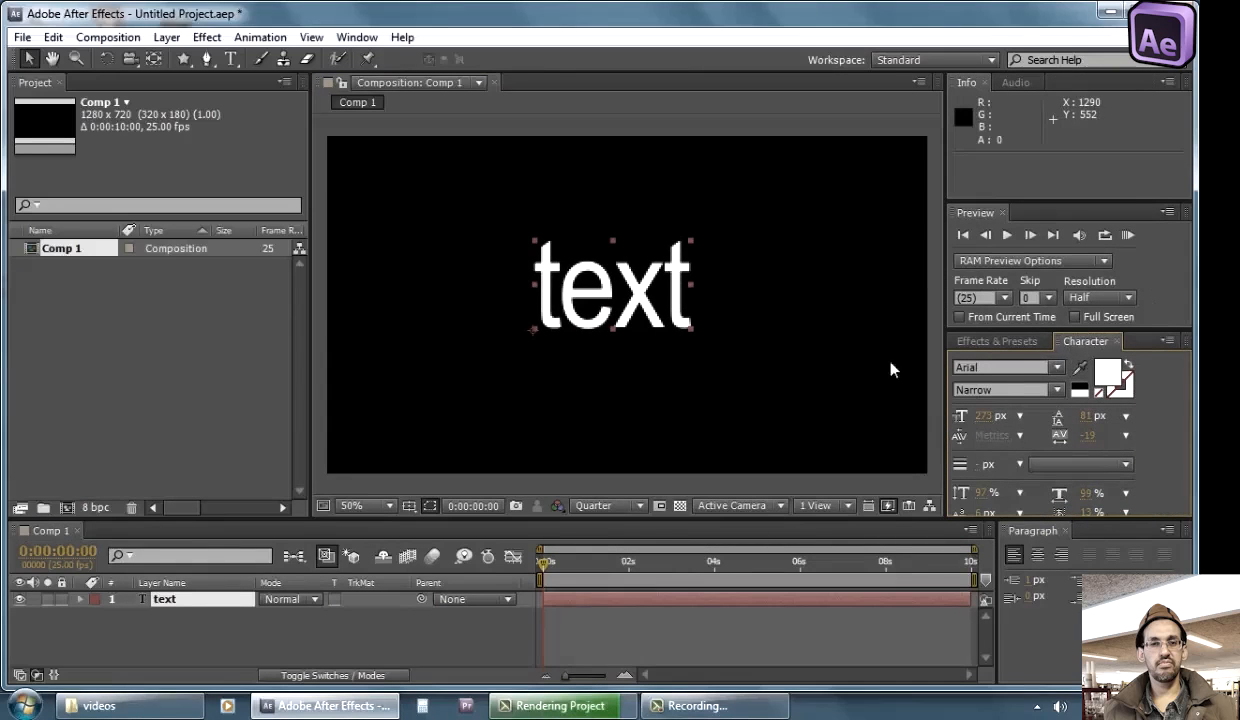
click(238, 60)
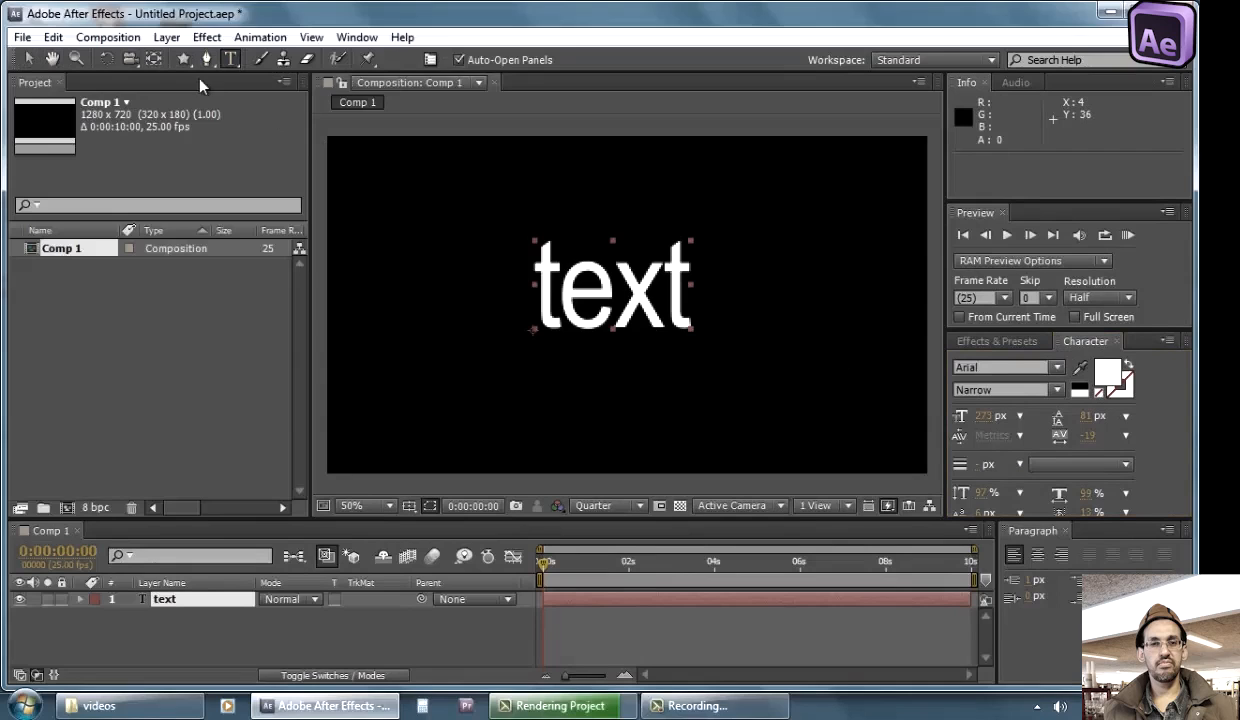
click(30, 62)
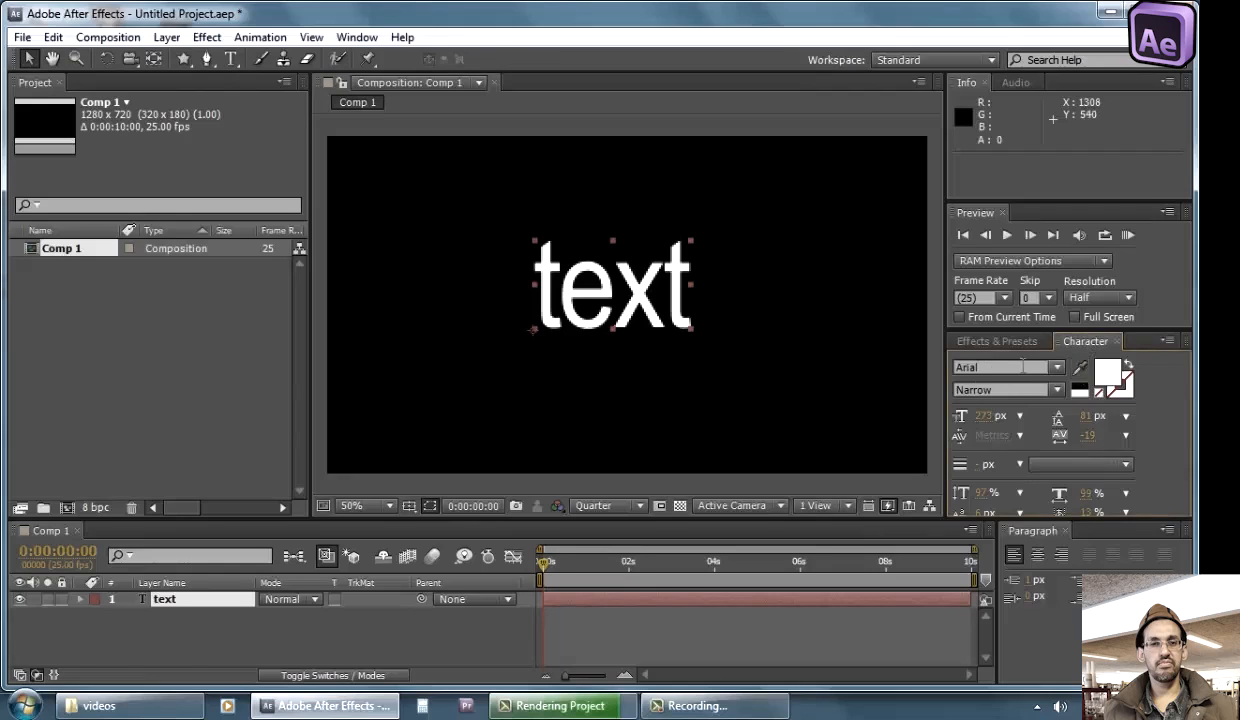
Try Bell MT on the text and step through the following fonts as far as Blackadder ITC
click(1053, 368)
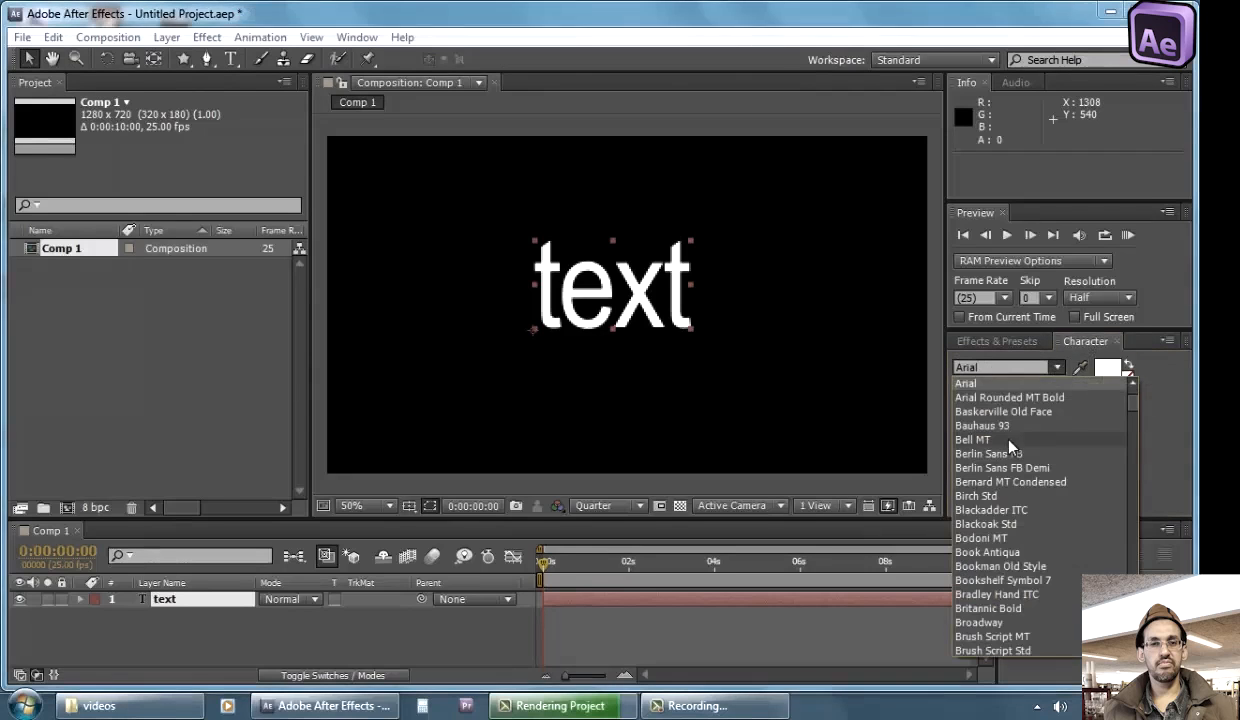
click(976, 425)
click(1027, 369)
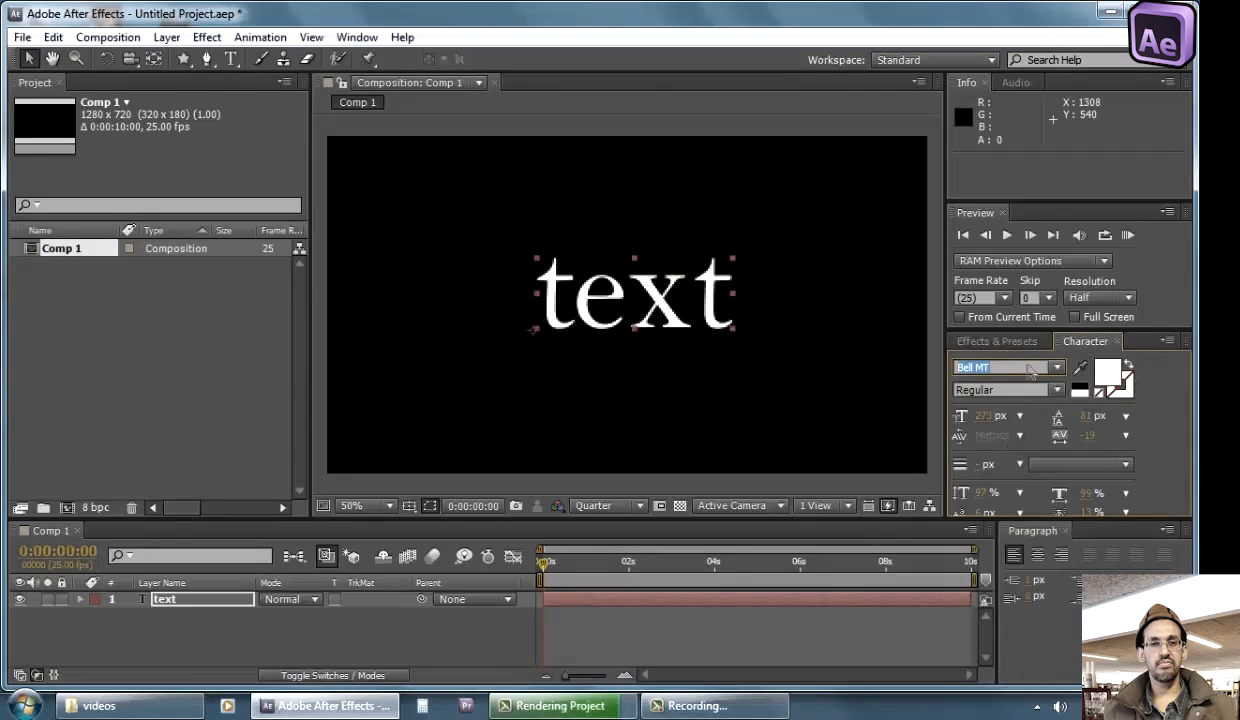
key(Down)
key(Down)
key(Down)
key(Down)
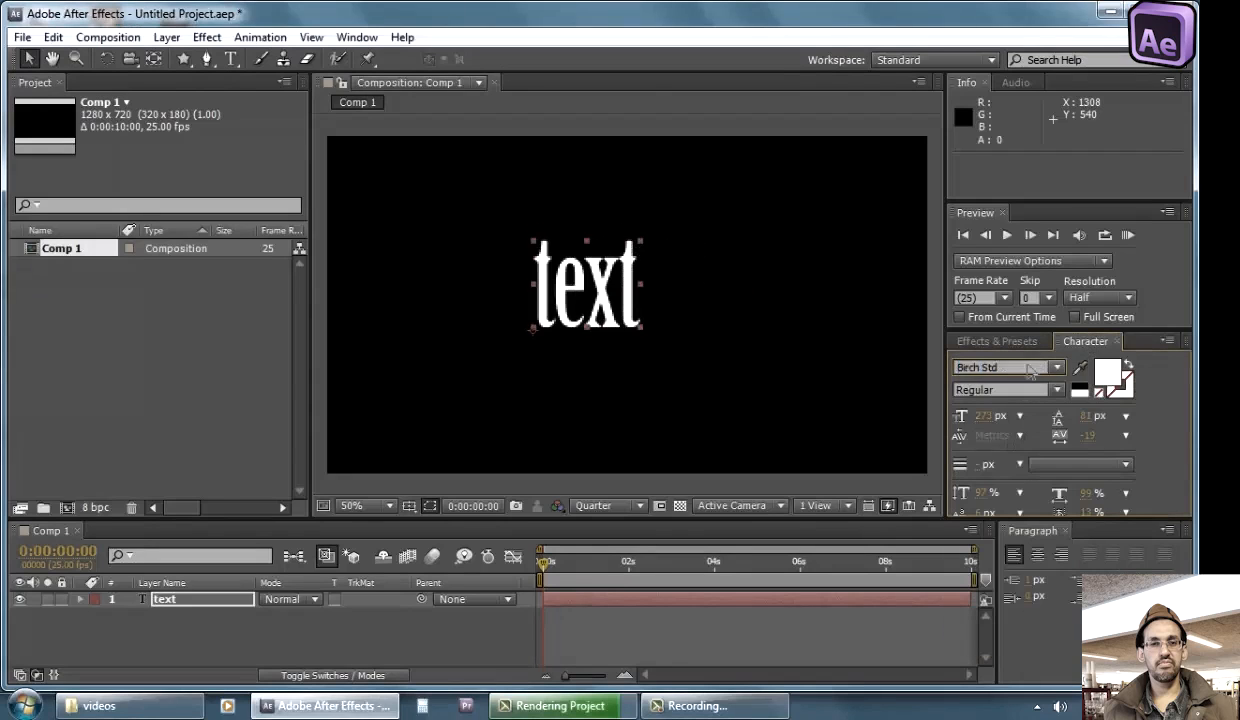
key(Down)
Set the text's font to Agency FB and move the layer to position 460, 430
click(1056, 368)
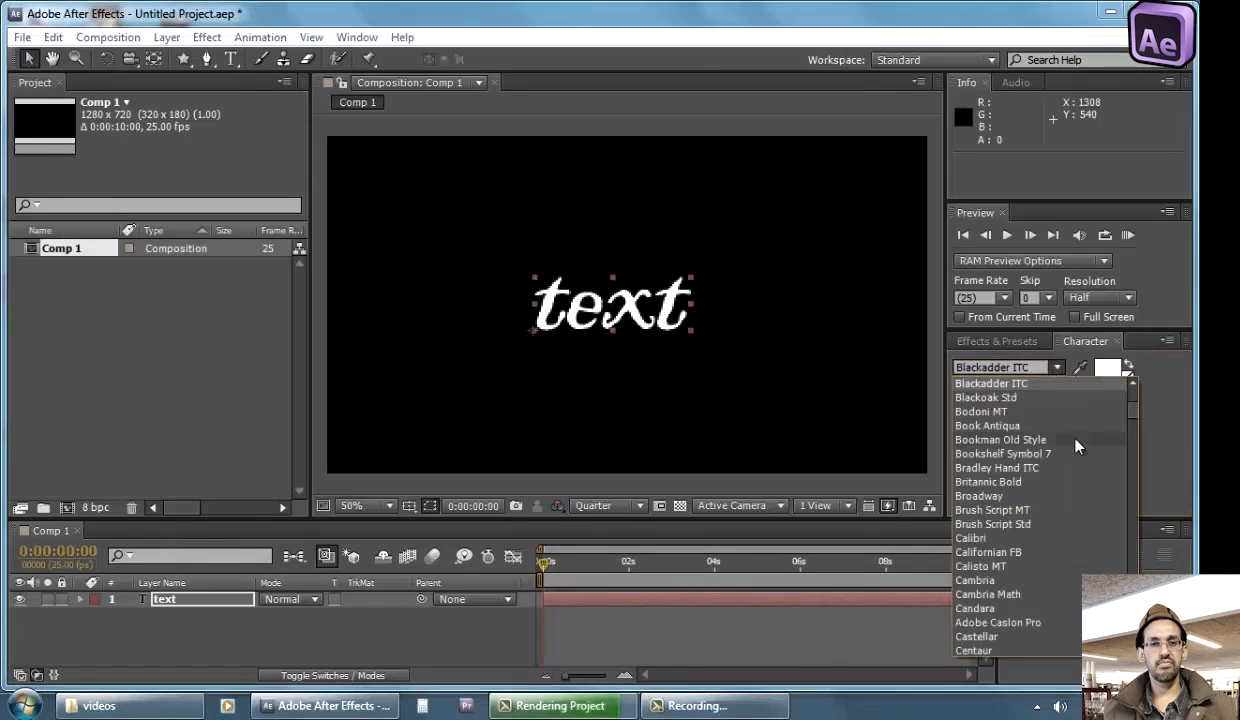
scroll(1138, 409, up, 4)
scroll(1136, 395, up, 1)
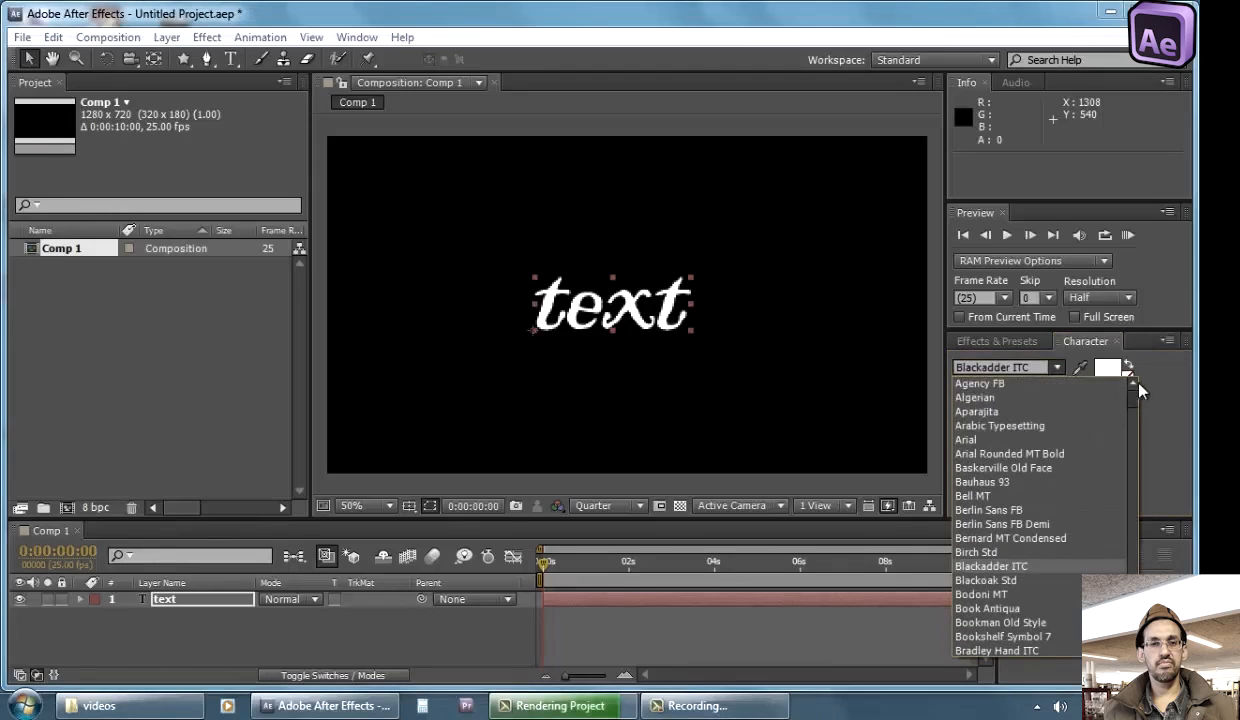
click(1060, 388)
drag(657, 326, 667, 334)
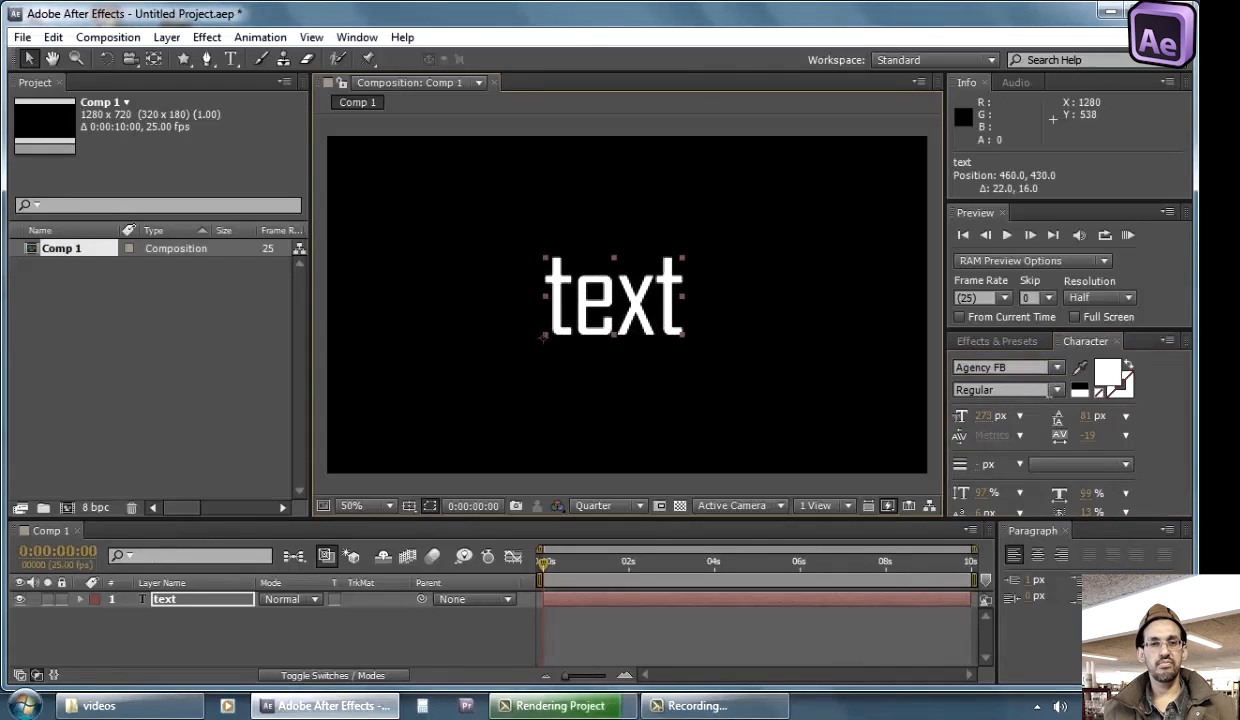
Set the text to Bold with a size of 274 px, leading of 181 px and tracking of 28
click(1020, 390)
click(1010, 433)
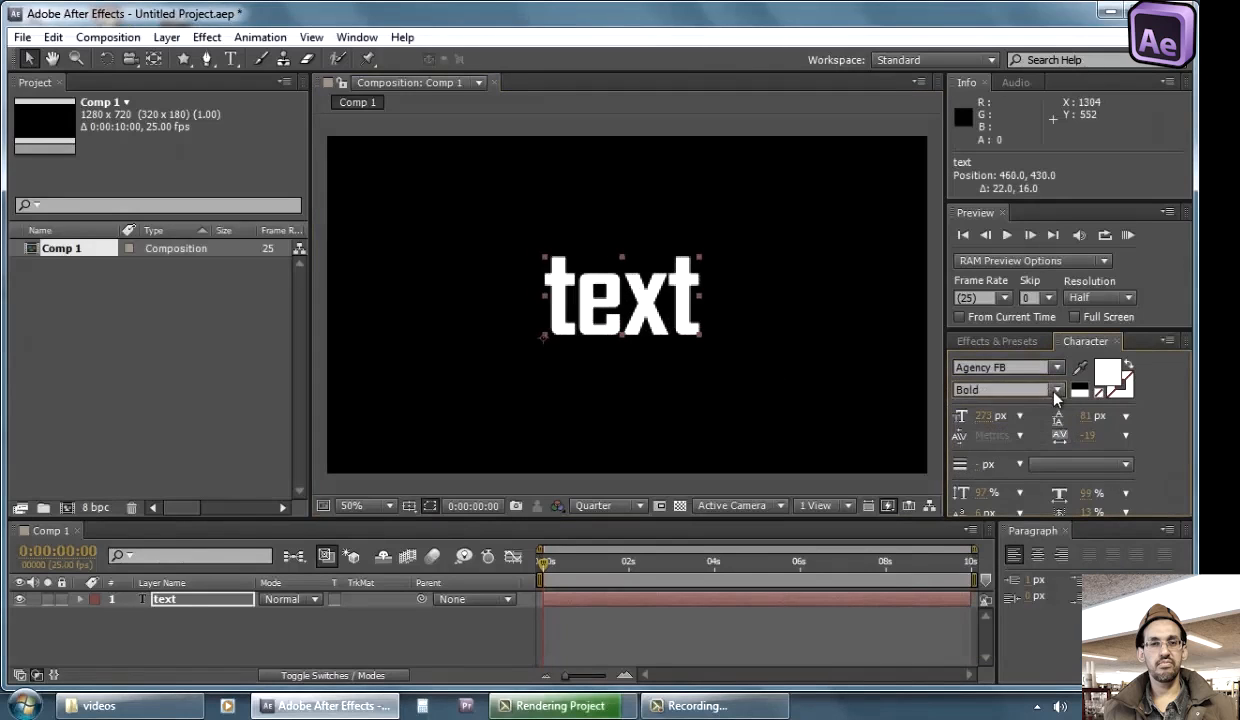
click(1035, 390)
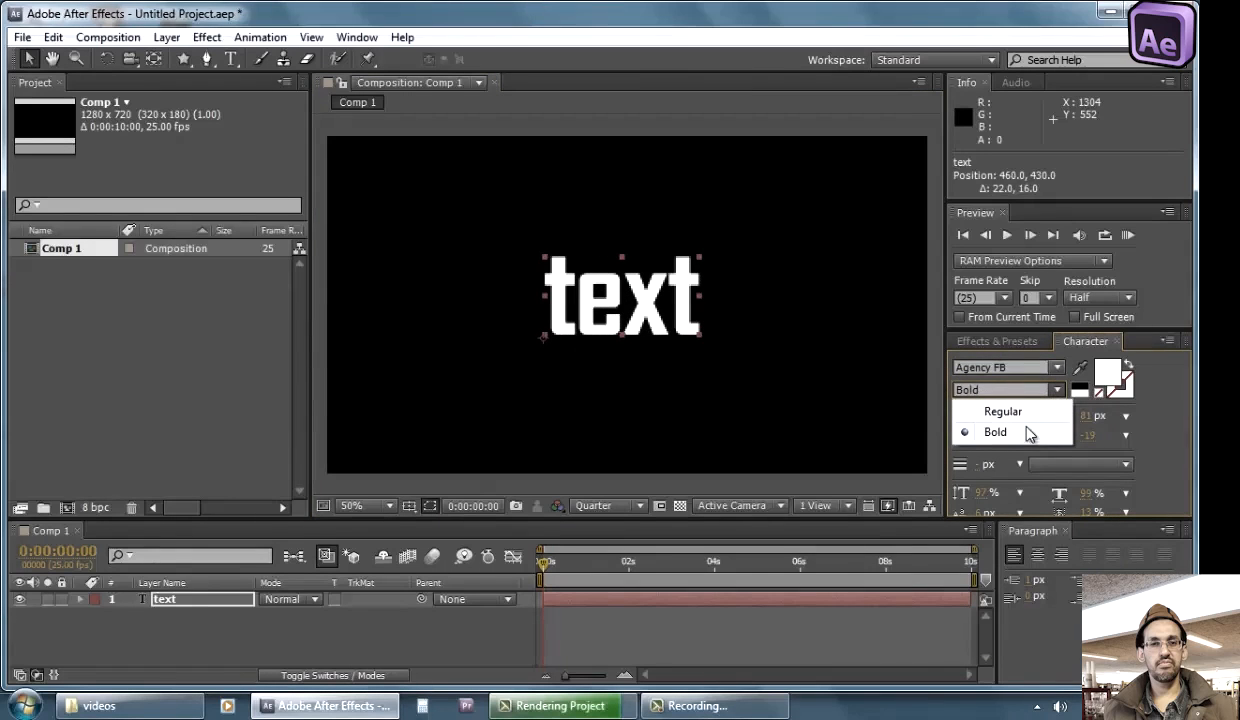
click(1030, 433)
drag(955, 408, 1045, 420)
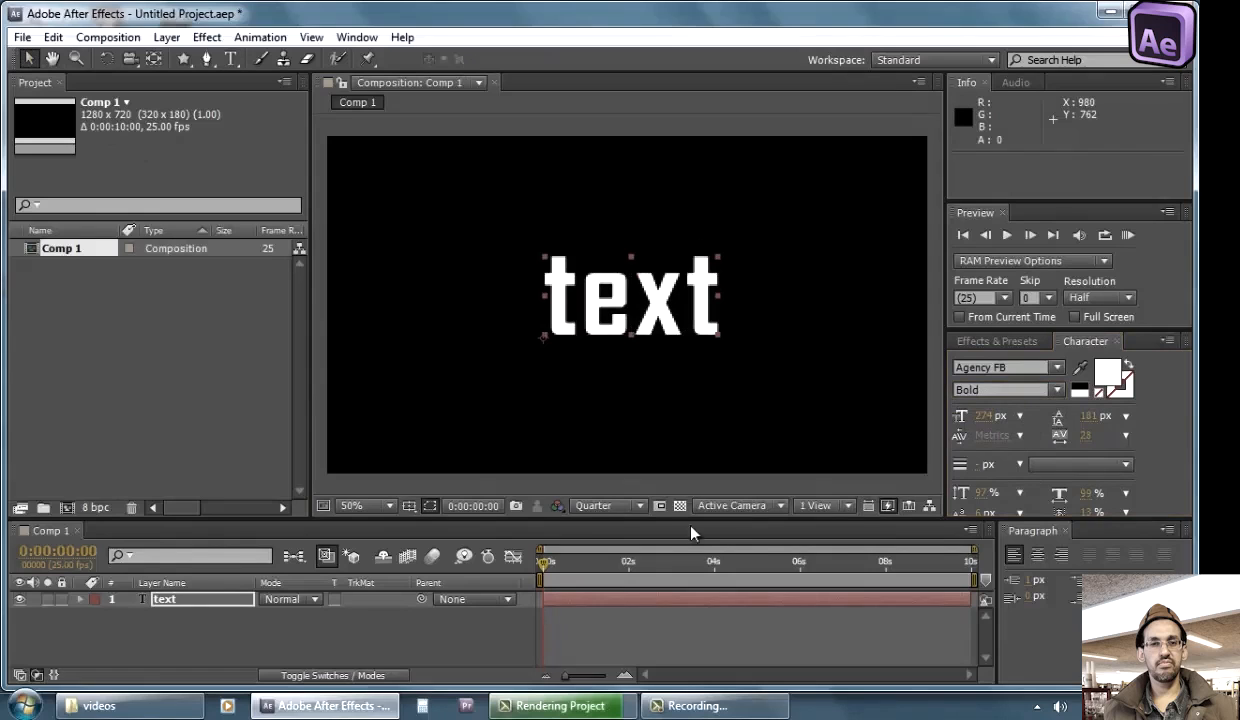
Give the timeline more height and look through the Animation Presets folders for the Text presets
drag(652, 519, 653, 486)
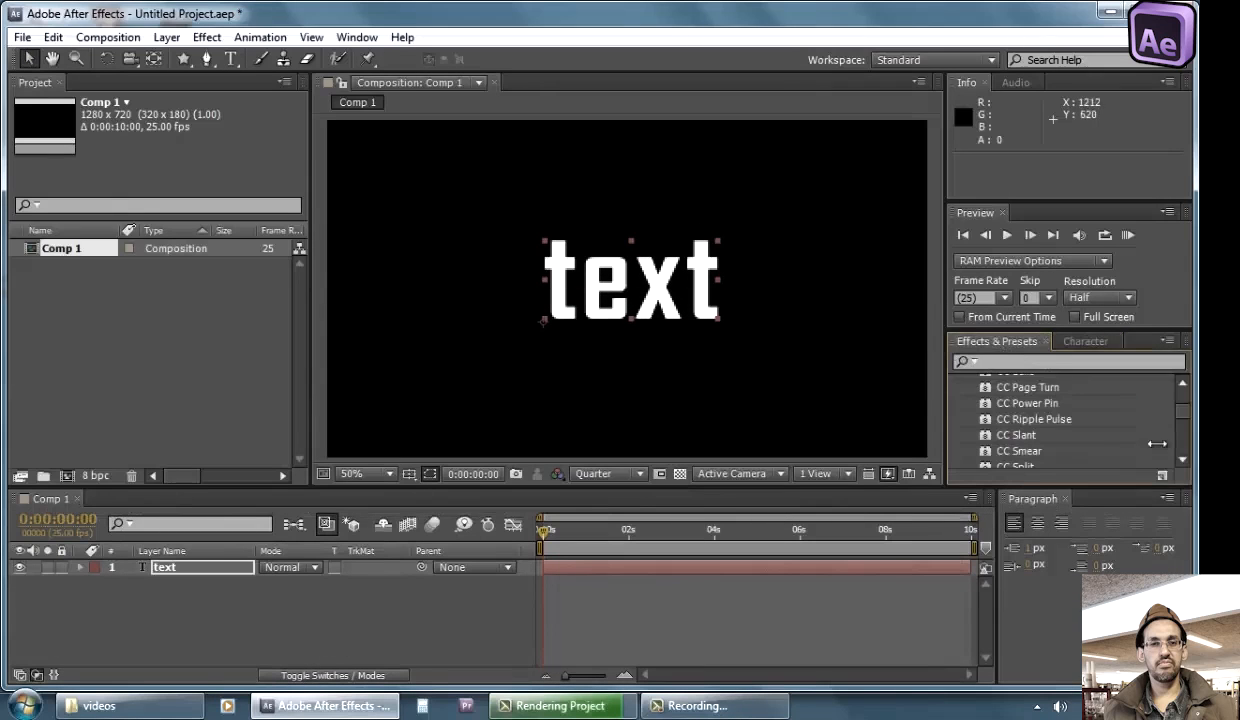
scroll(1150, 400, up, 5)
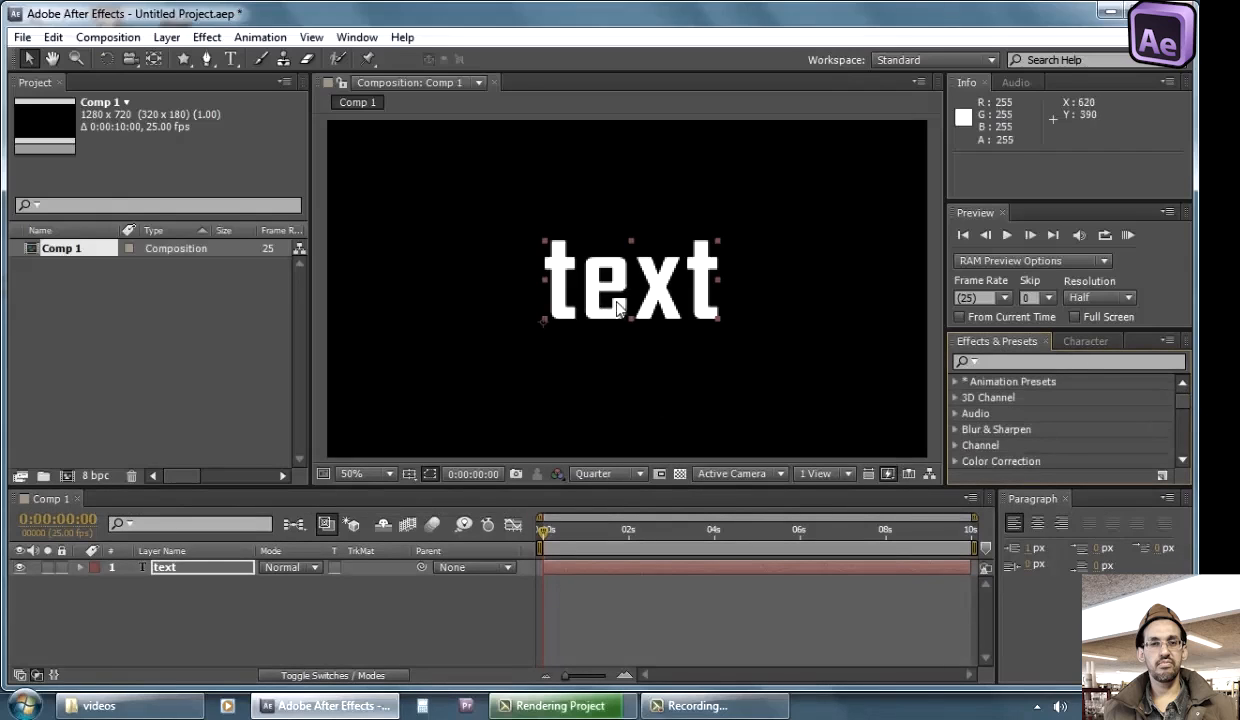
click(957, 383)
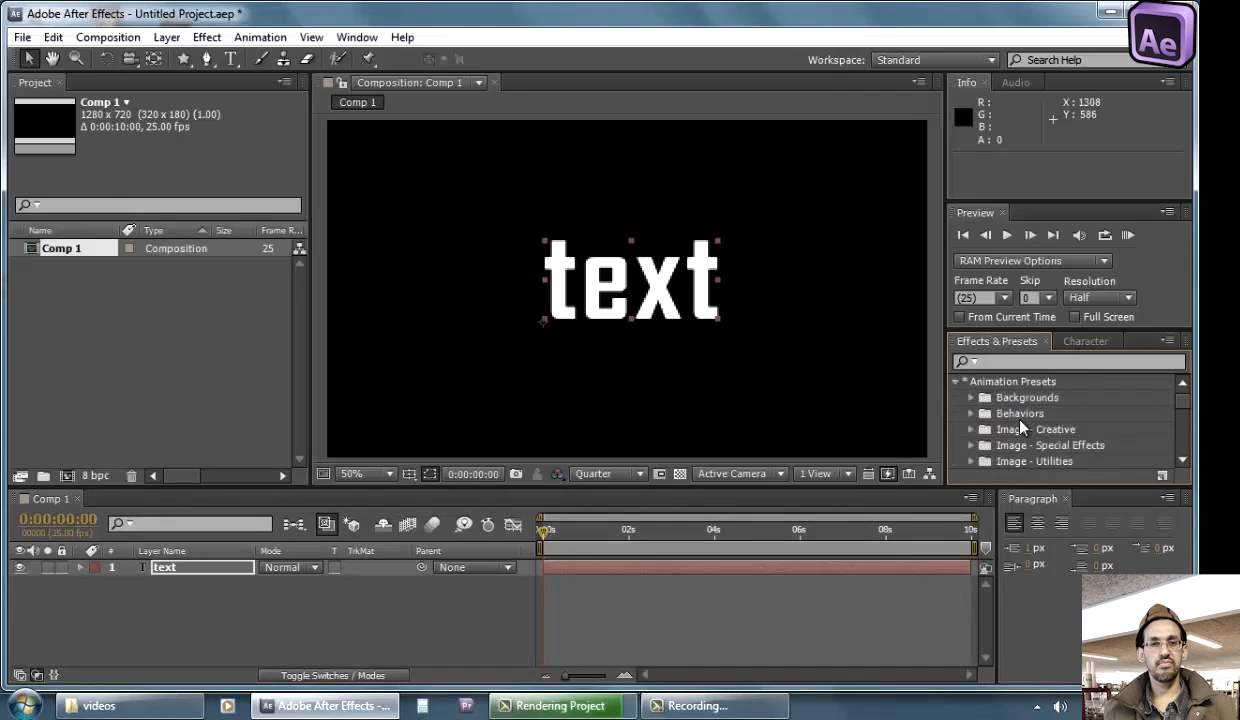
scroll(988, 406, down, 3)
scroll(1022, 427, up, 2)
scroll(1021, 426, up, 2)
scroll(1021, 426, down, 4)
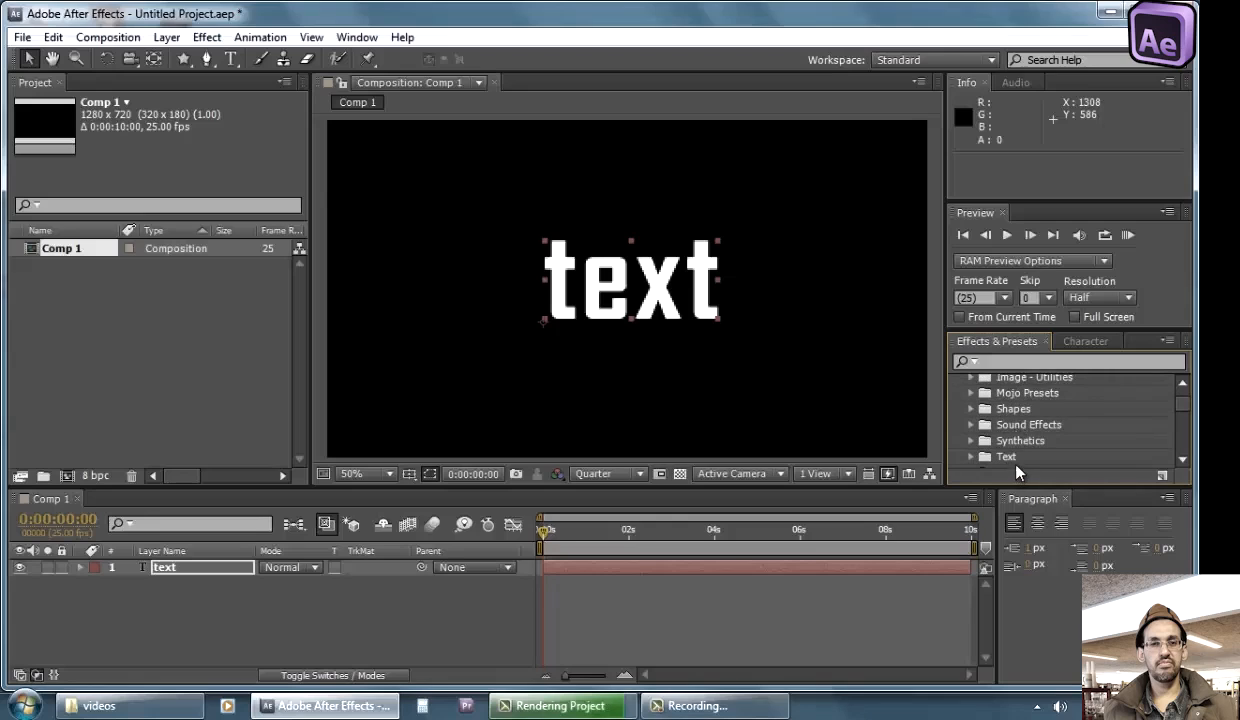
scroll(1010, 458, down, 1)
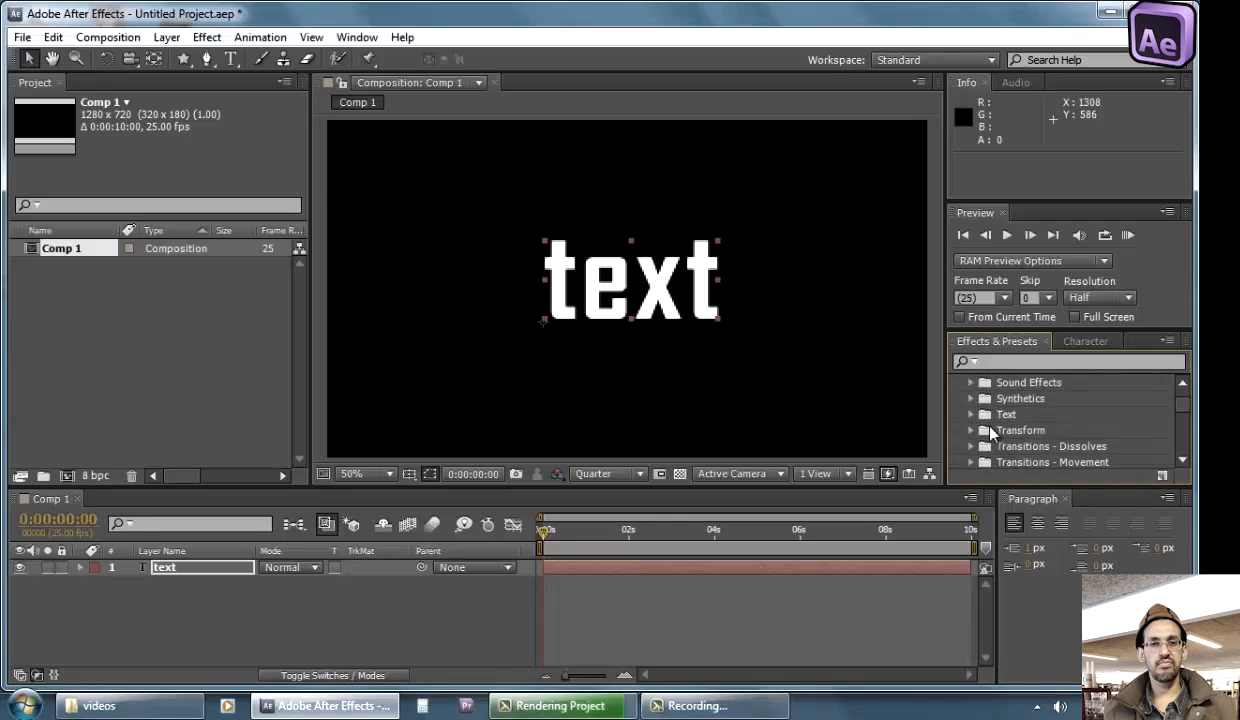
scroll(990, 424, up, 5)
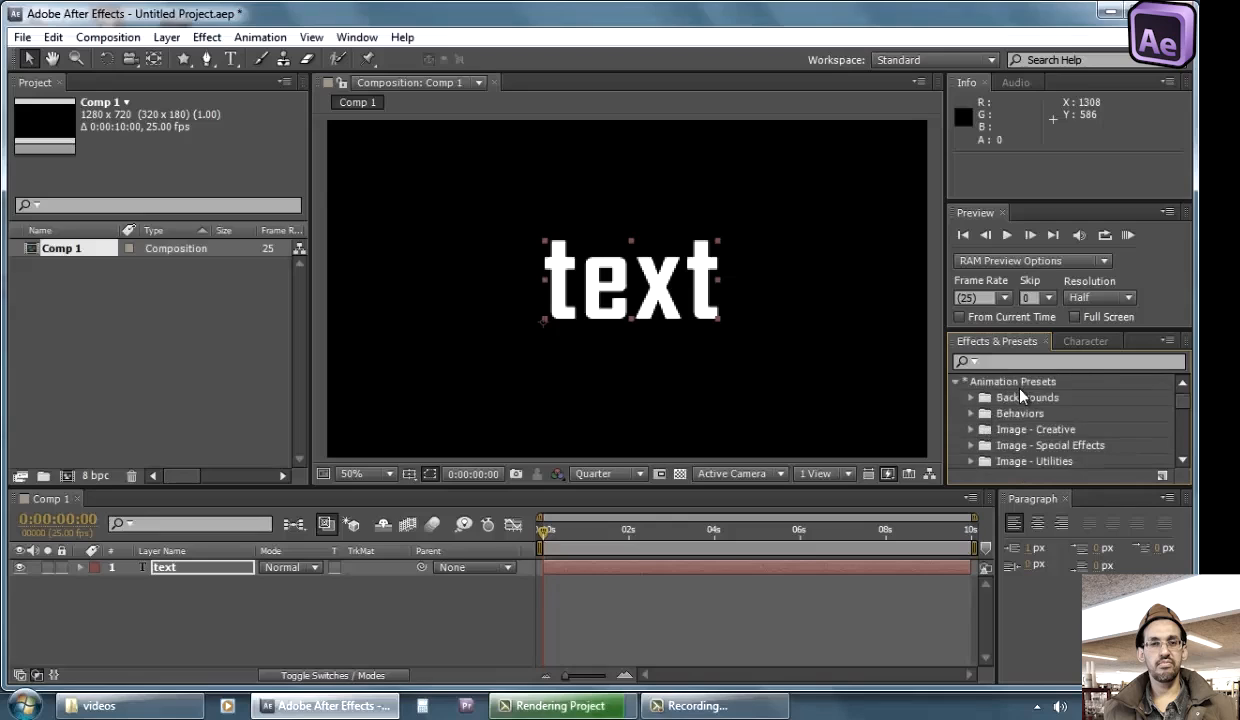
scroll(990, 430, down, 4)
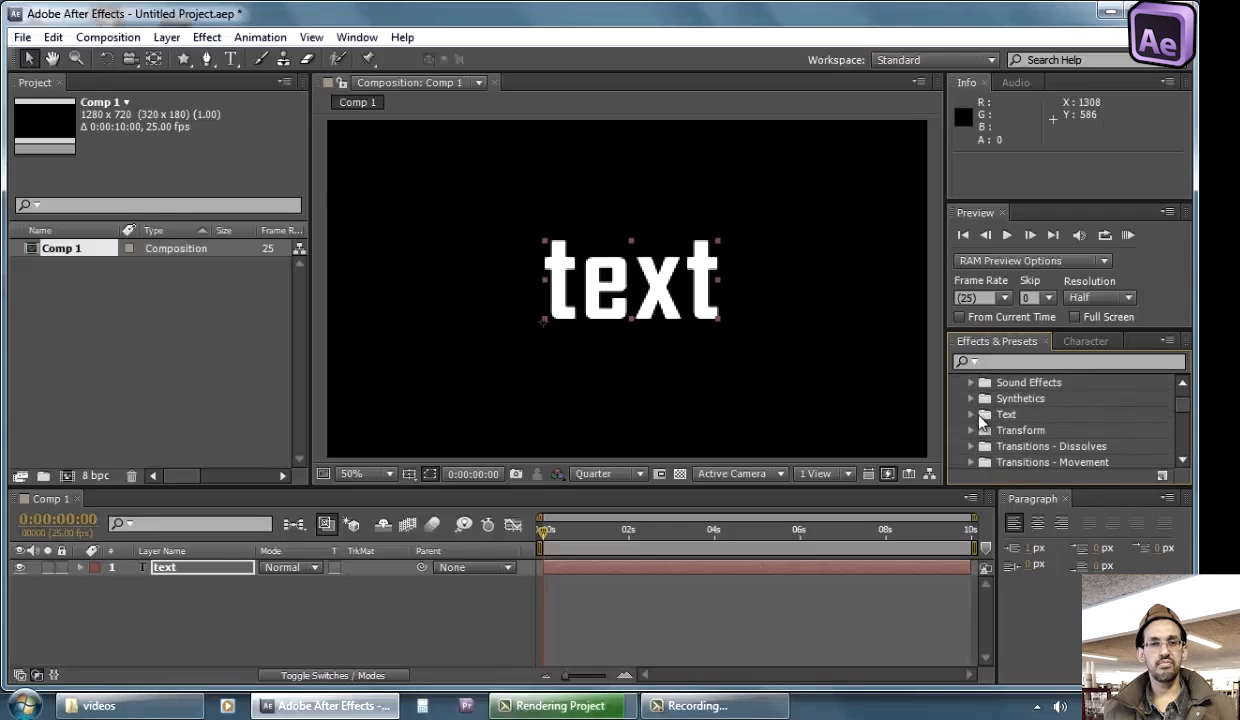
Apply the 3D Basic Position Z Cascade preset from the 3D Text presets to the text layer
click(972, 415)
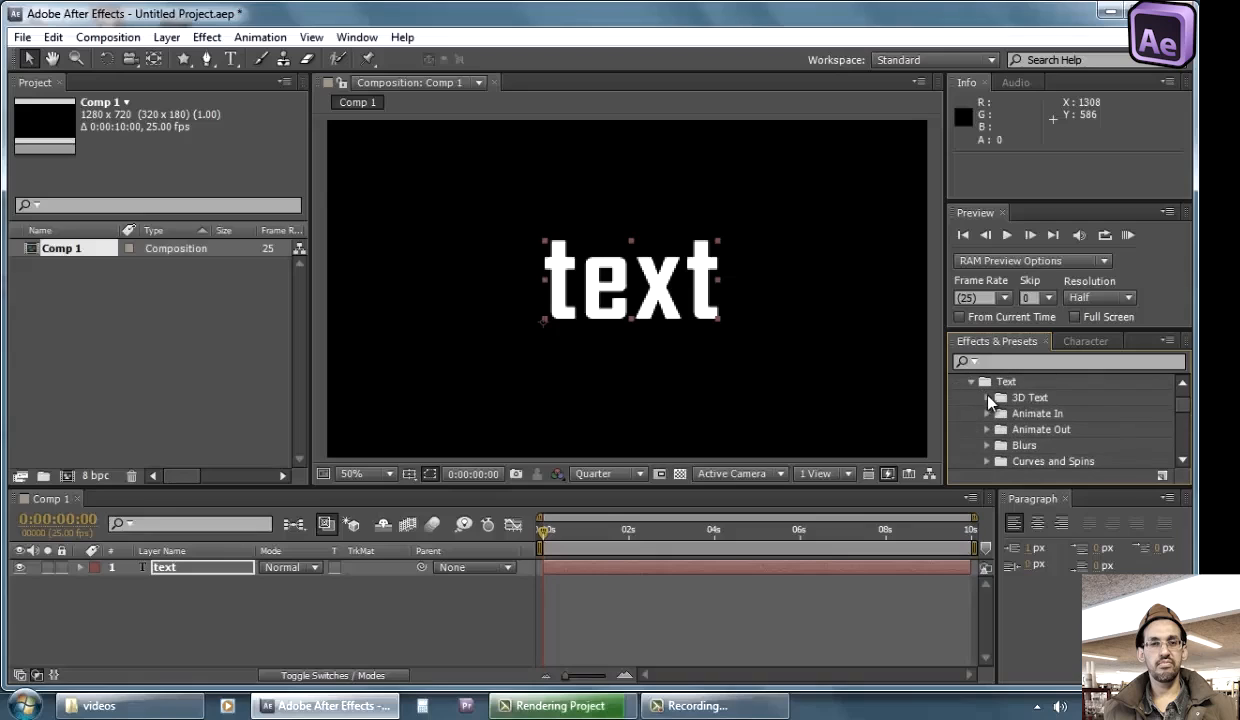
click(986, 397)
click(1024, 397)
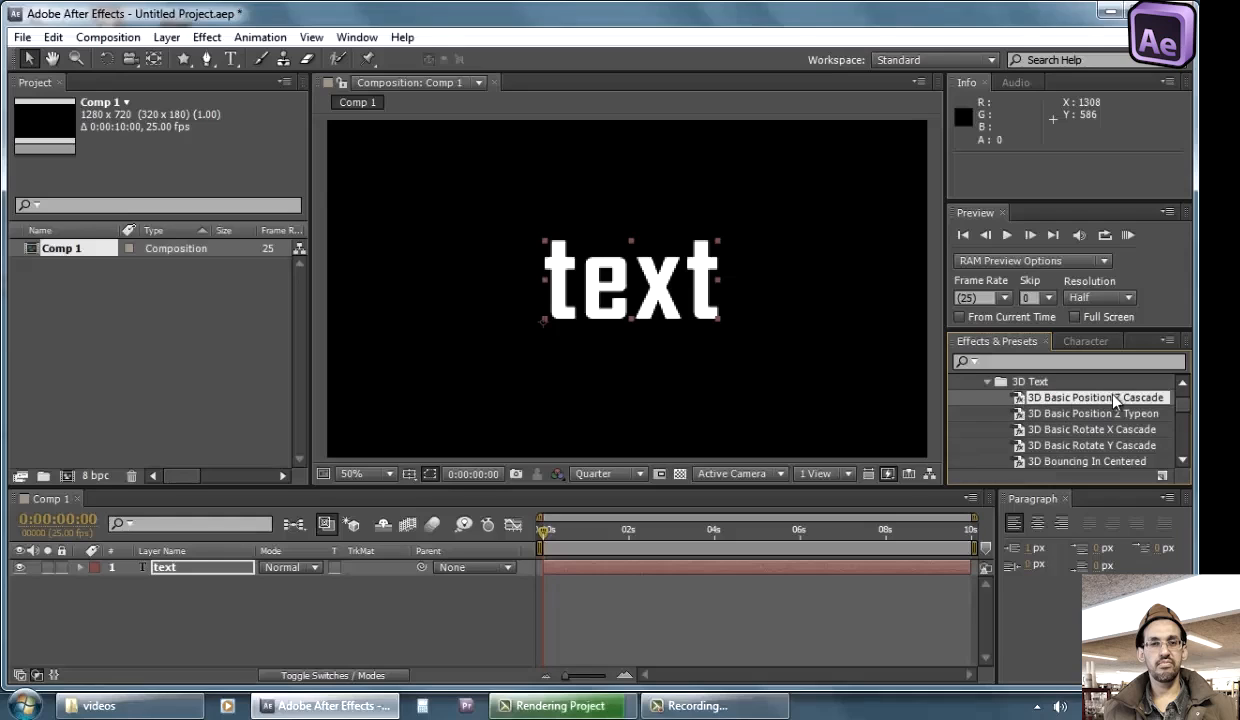
drag(1113, 399, 226, 572)
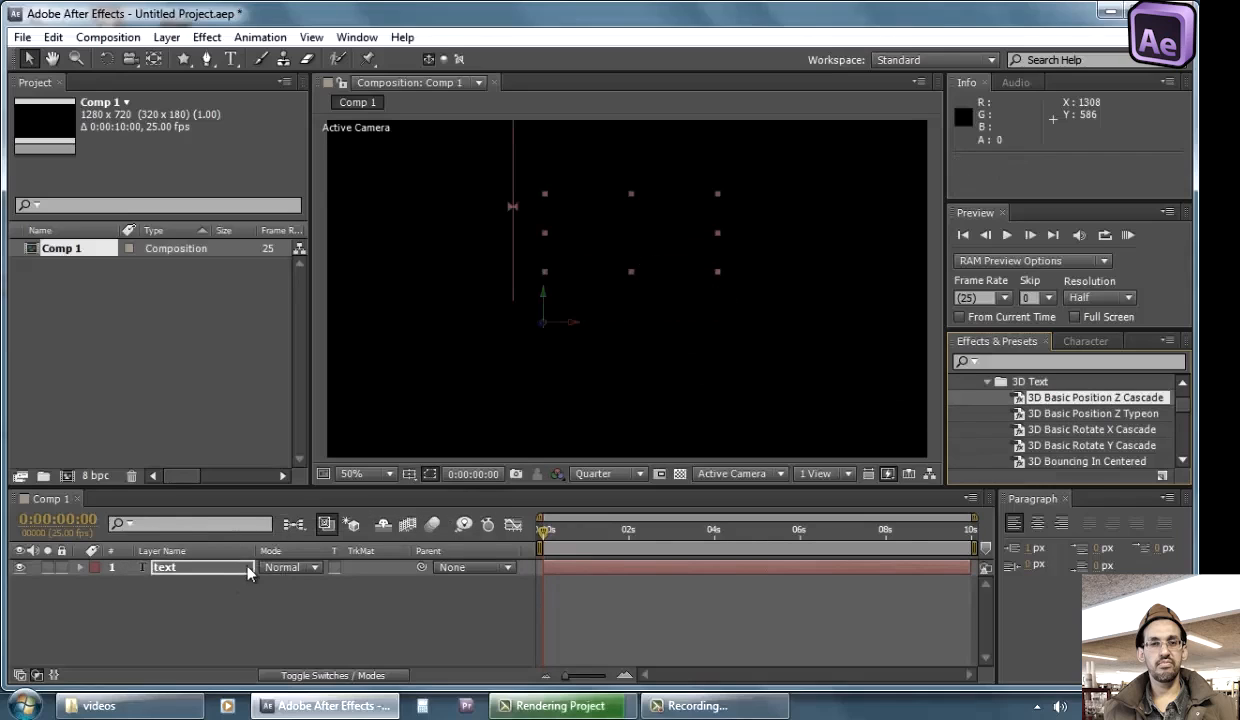
Play a RAM preview of the cascading text animation from the start of the composition
click(650, 591)
mouse_move(548, 532)
mouse_down()
mouse_move(643, 532)
mouse_move(543, 532)
mouse_up()
click(1127, 235)
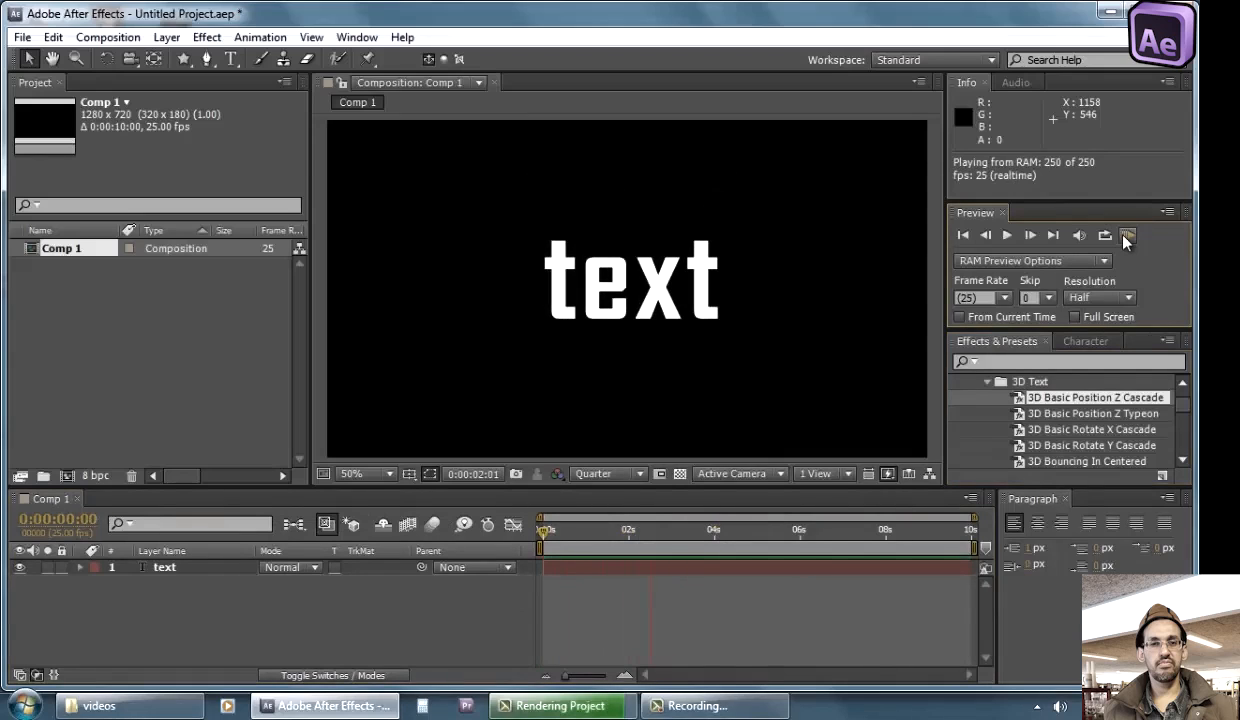
Expand the text layer's Text properties and delete Animator 1
click(163, 566)
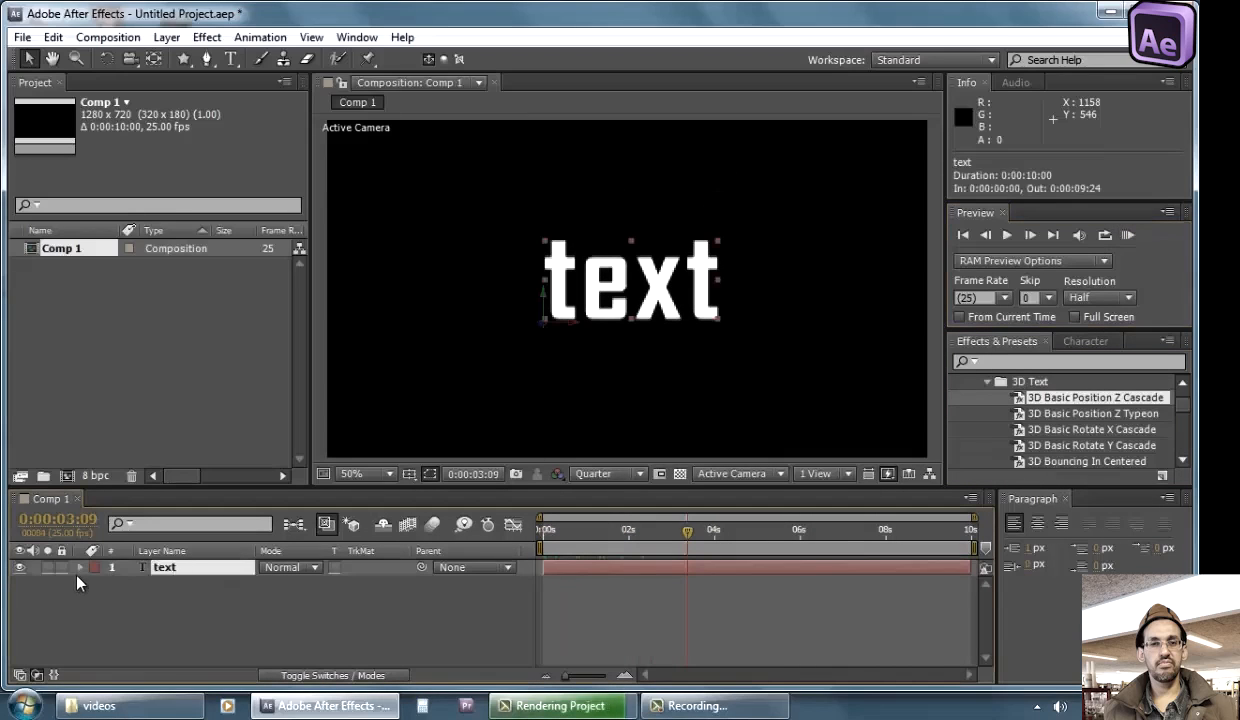
click(80, 567)
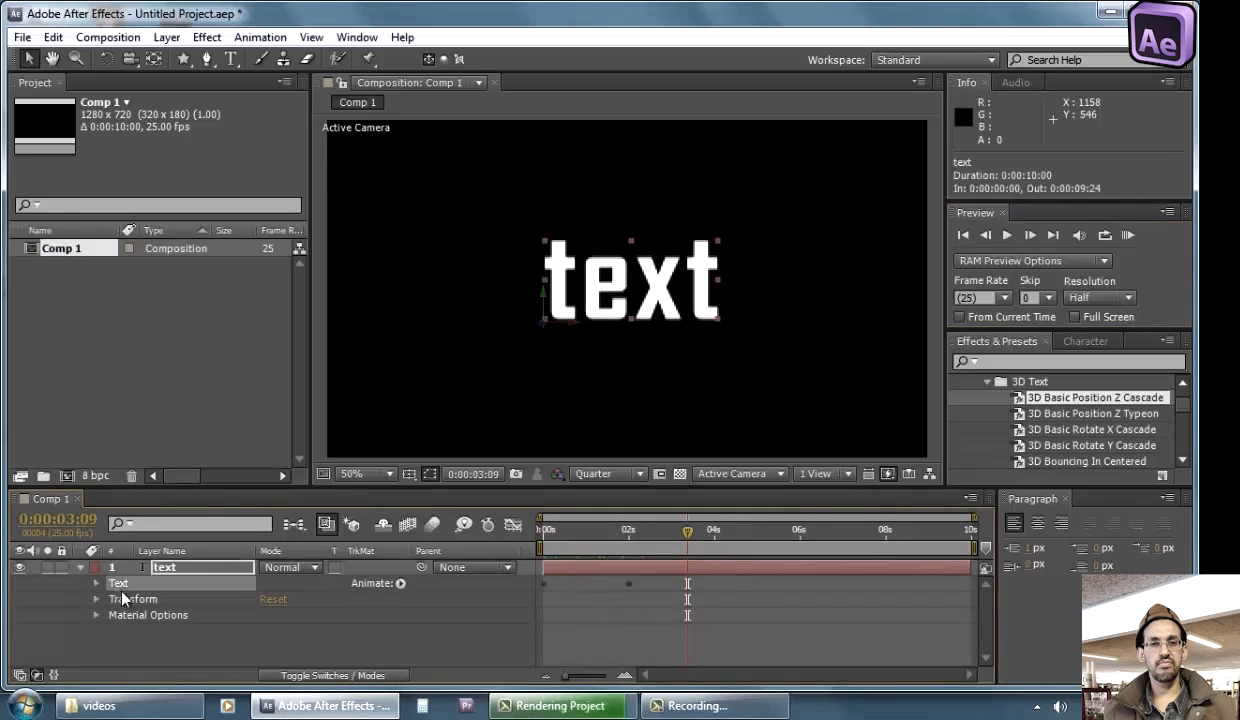
click(95, 585)
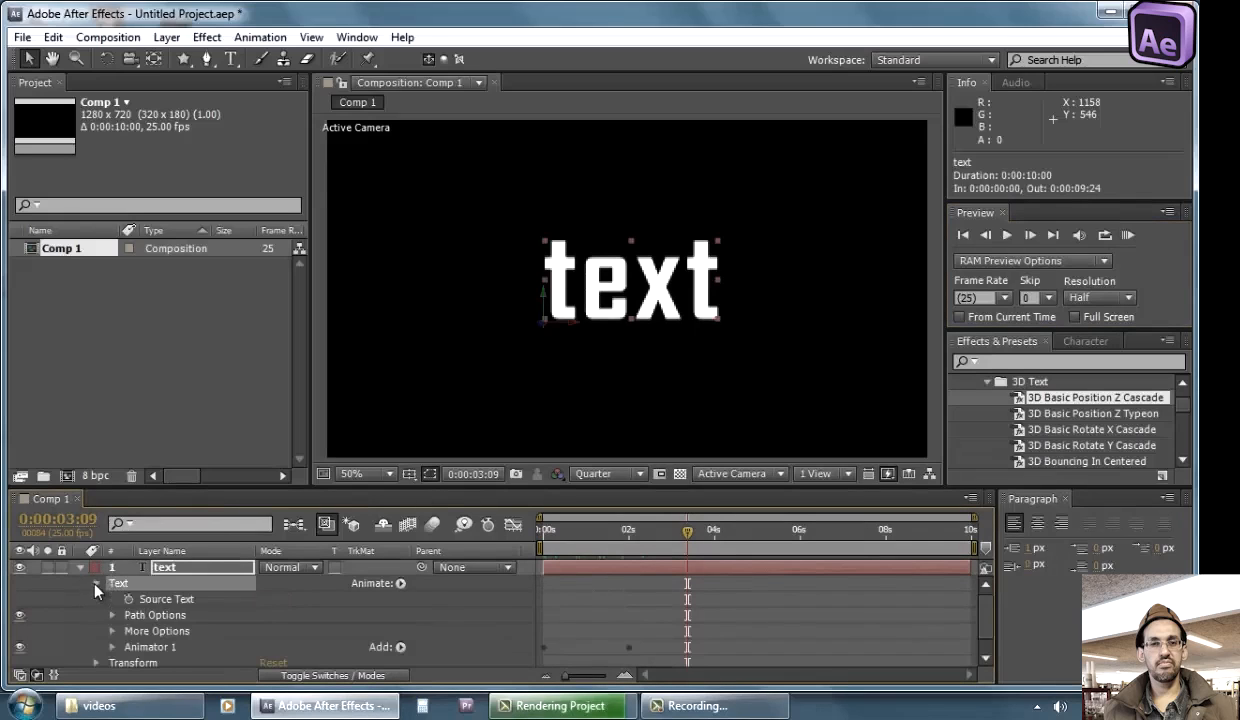
click(165, 648)
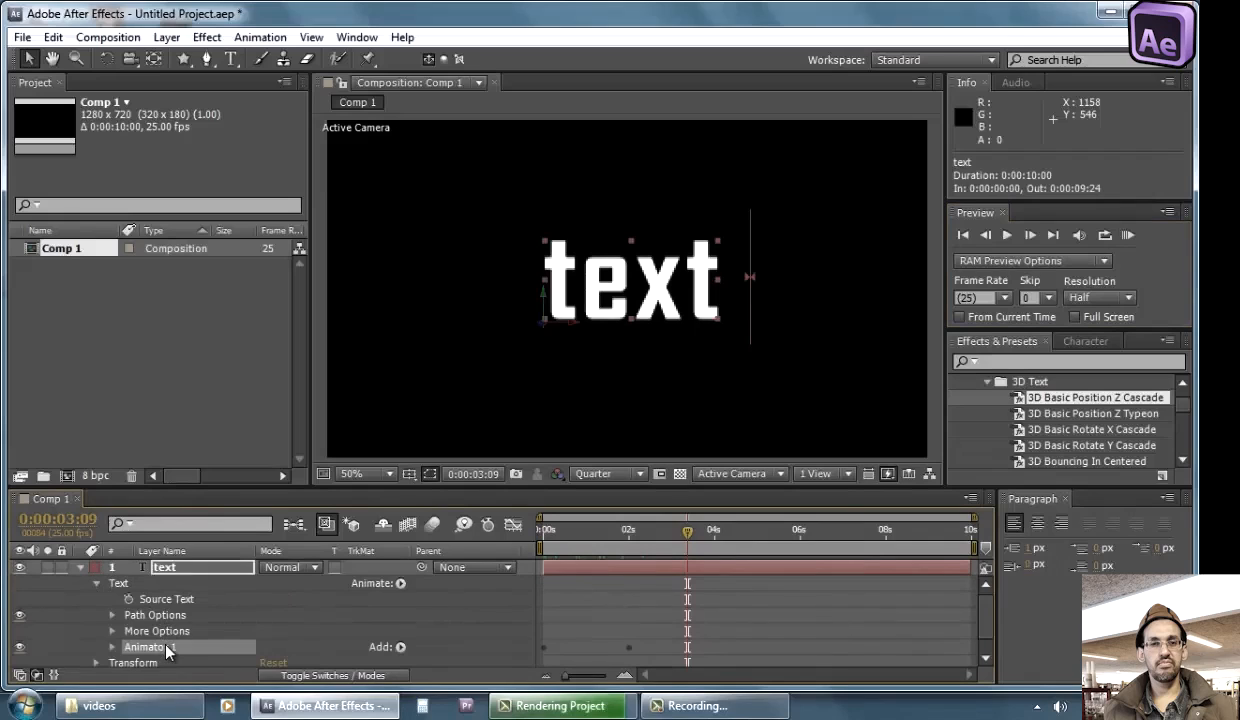
key(Delete)
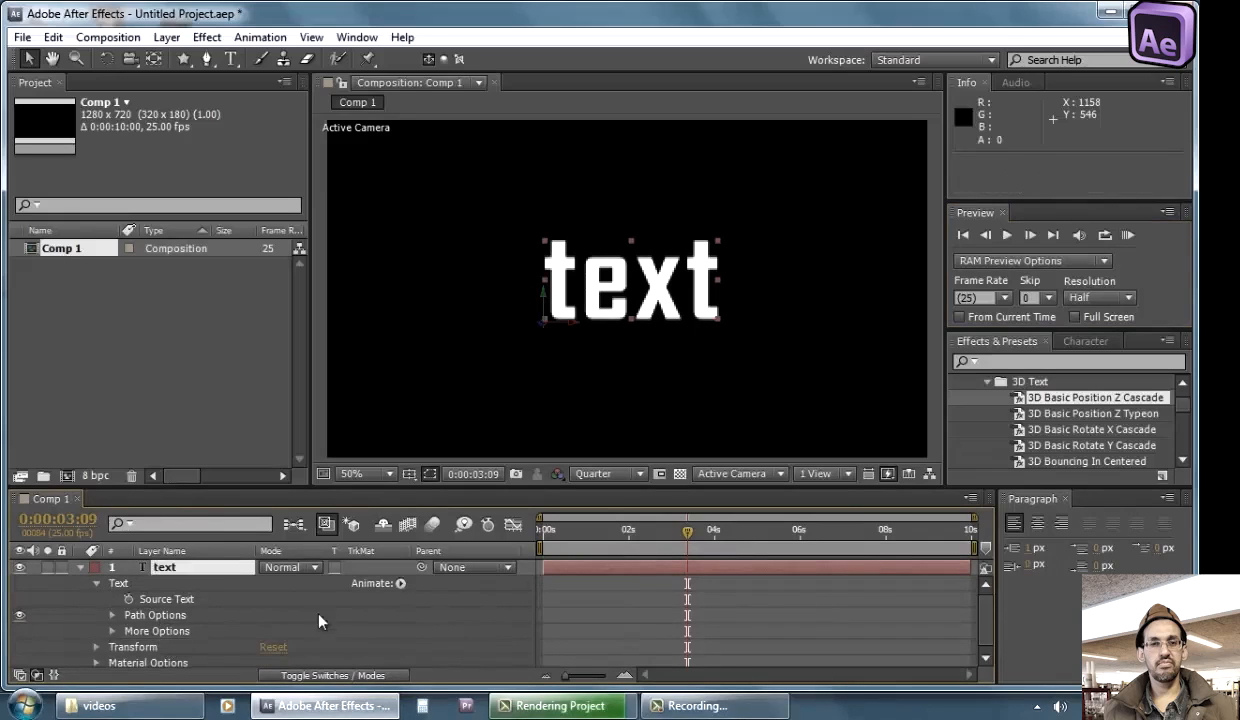
Return to the start of the timeline and apply the Buzz Words preset from the Text Expressions presets to the text
drag(682, 550, 450, 535)
click(987, 381)
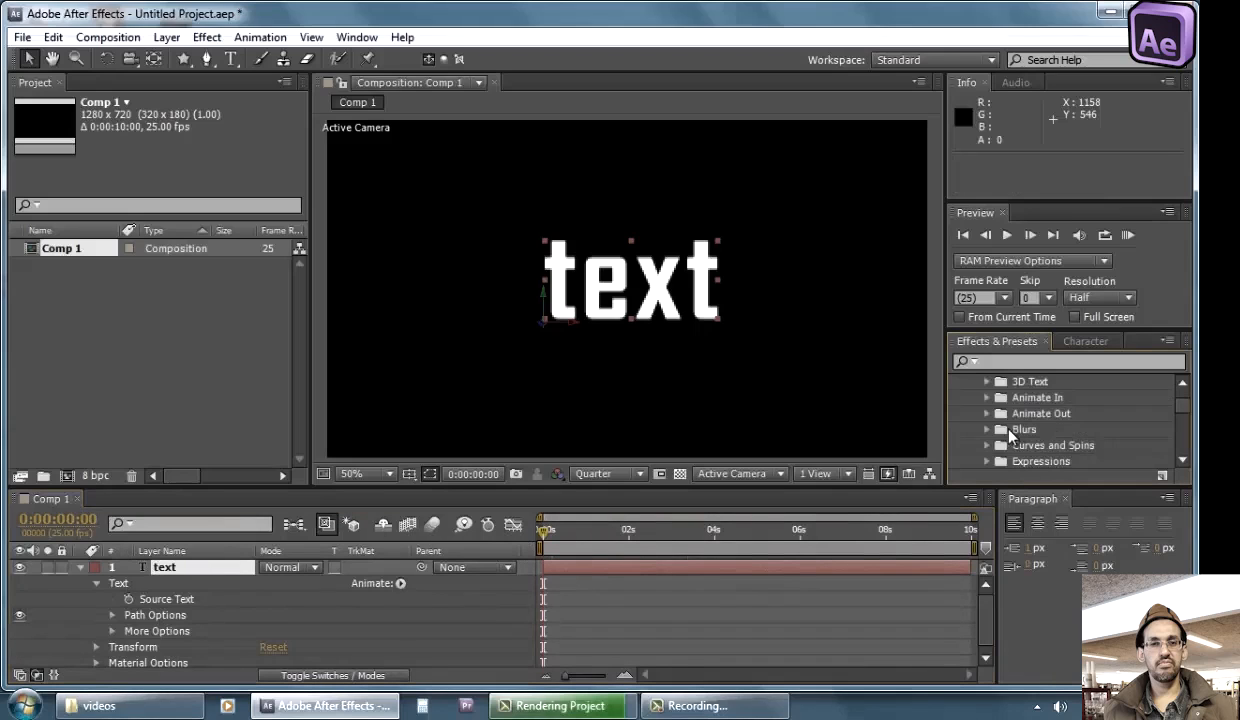
scroll(1118, 427, down, 2)
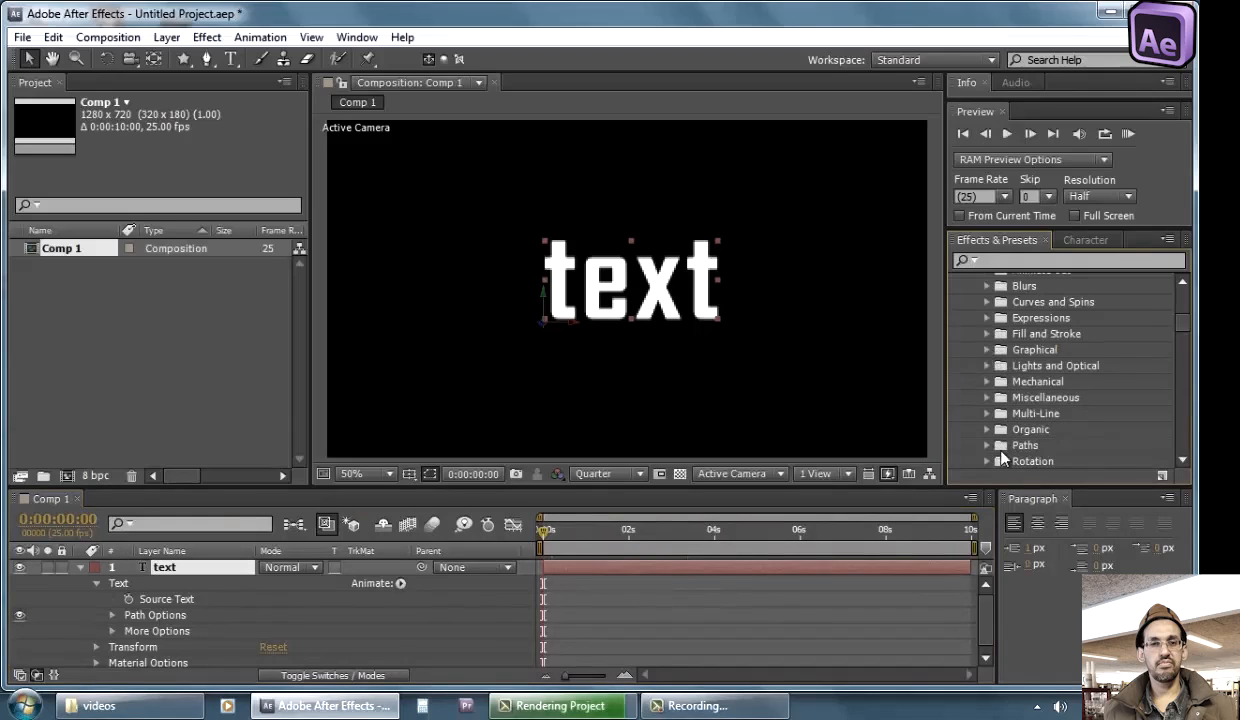
click(988, 318)
click(988, 318)
click(988, 318)
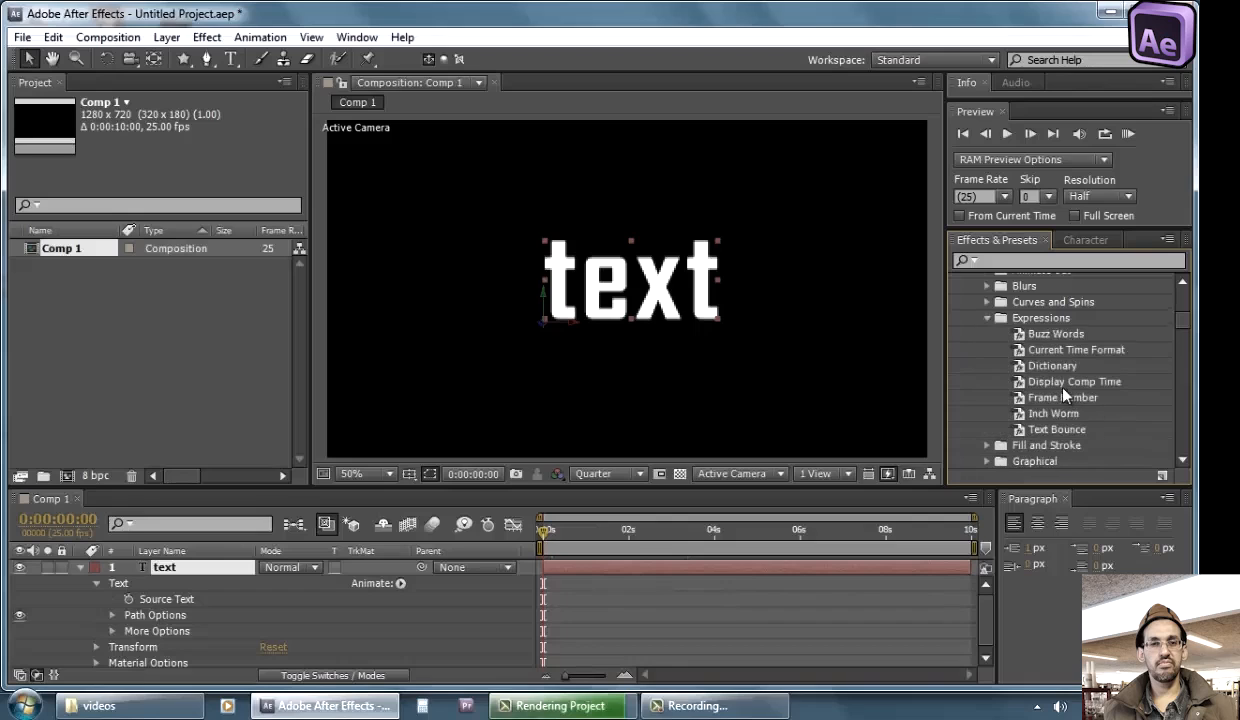
click(1051, 336)
drag(1058, 339, 685, 335)
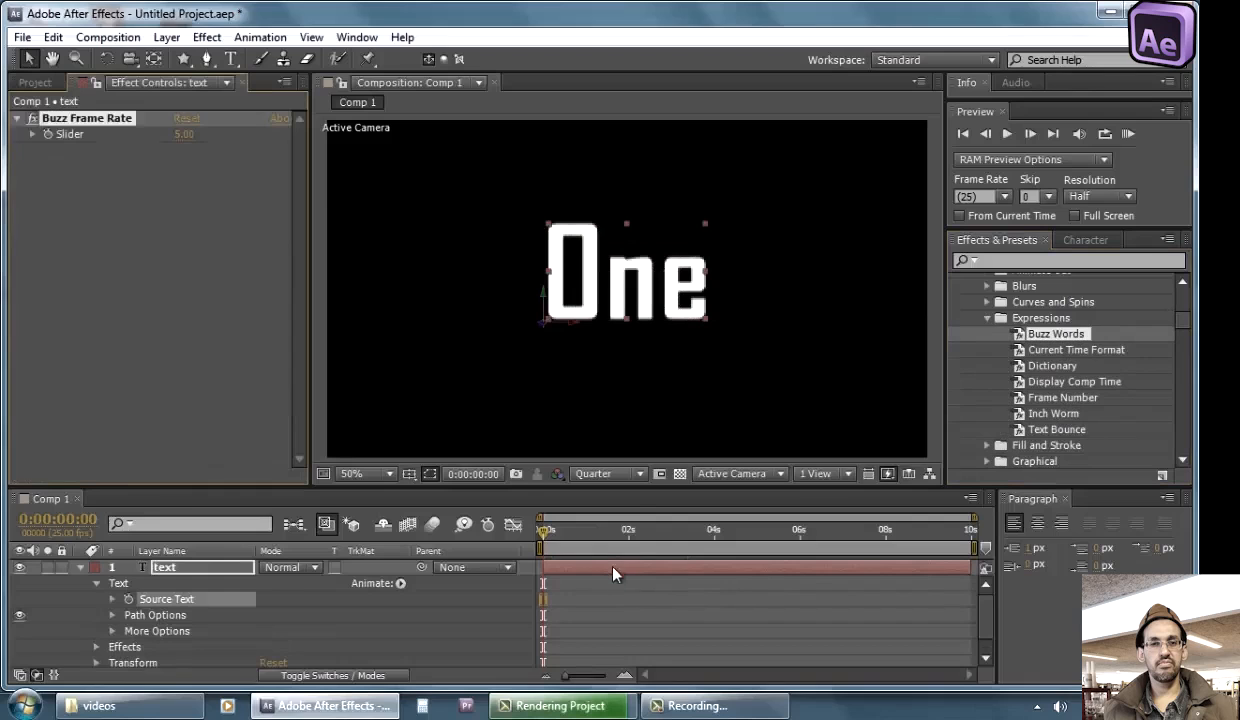
Move through the timeline to 0:00:09:05 to preview the Buzz Words animation and check the Source Text property
drag(553, 533, 589, 534)
click(934, 530)
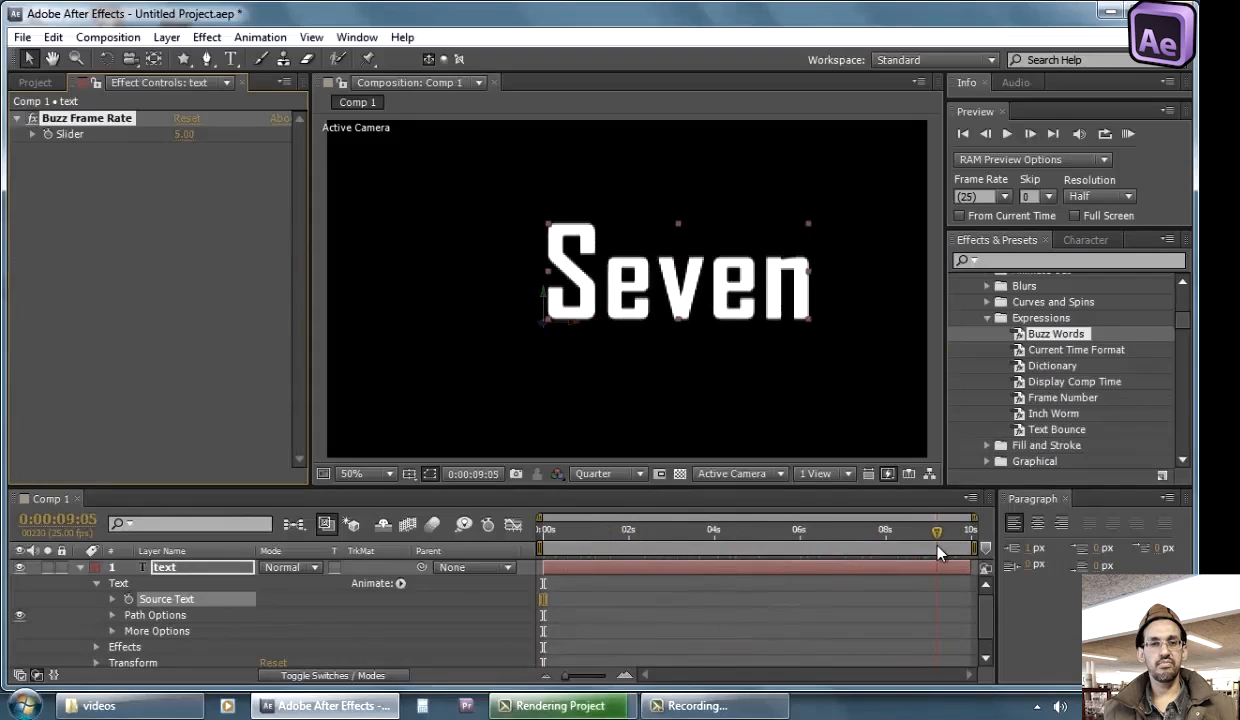
click(112, 599)
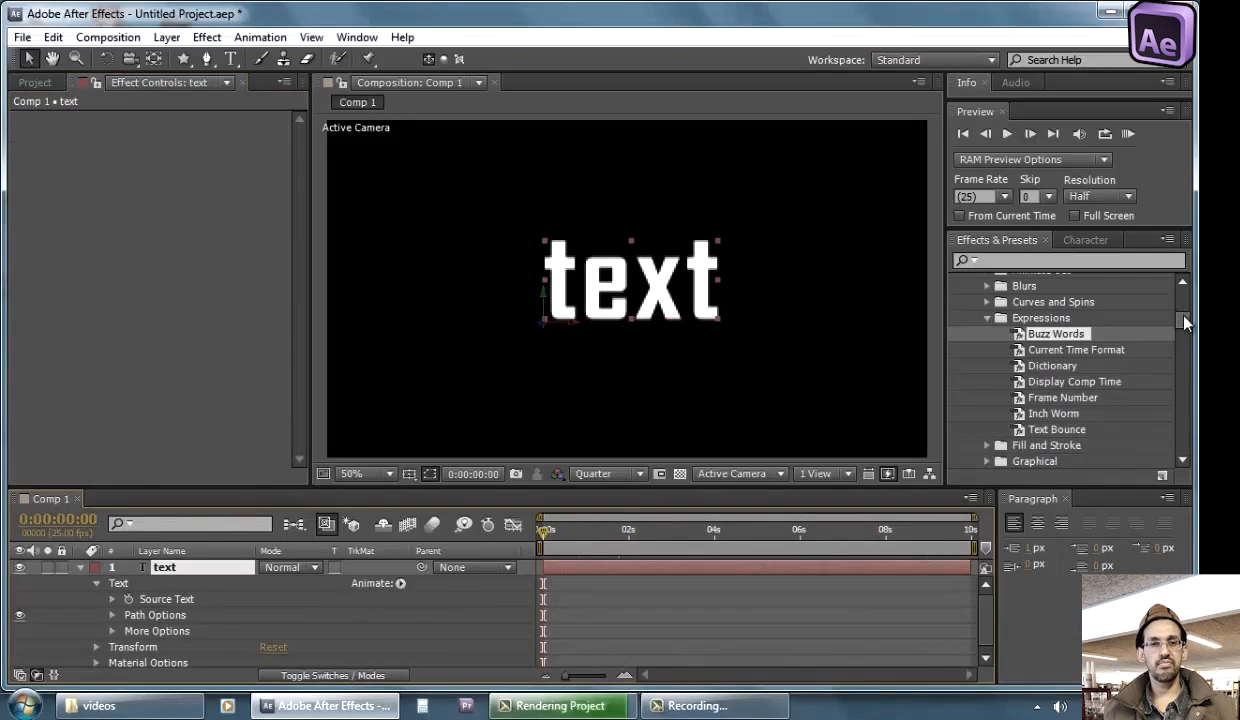
scroll(1184, 321, up, 5)
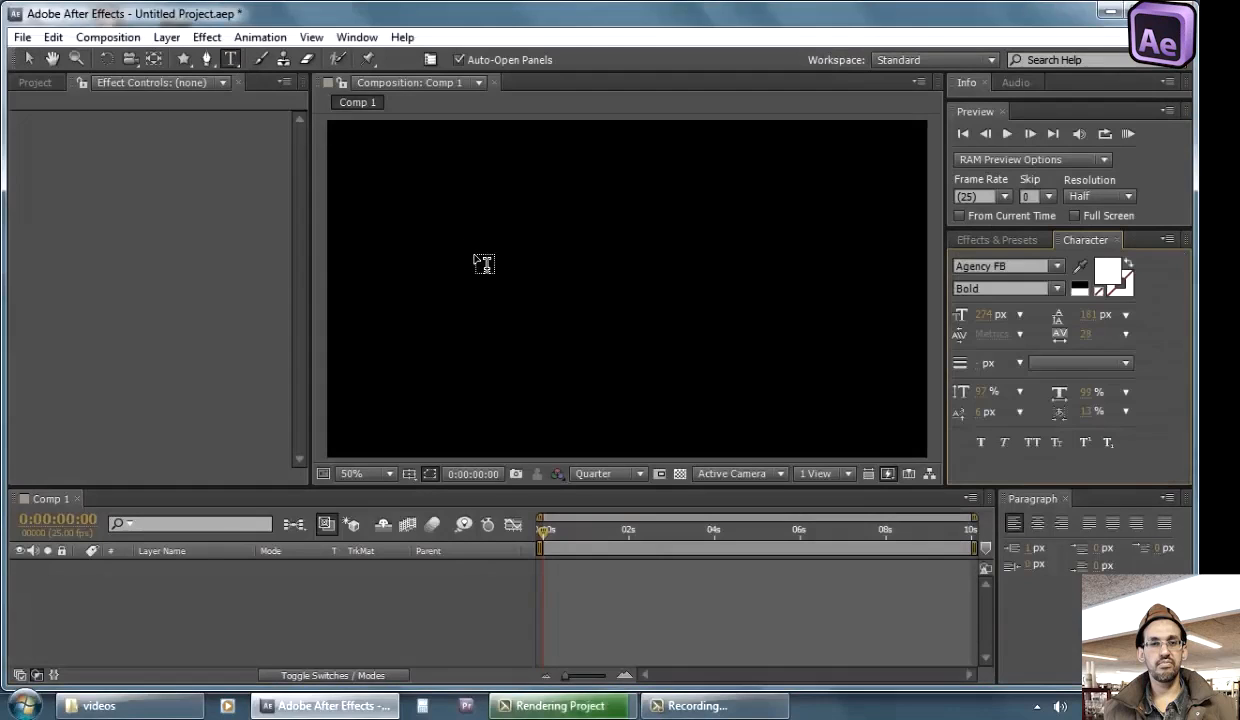
Create a new text layer reading "text" and move it slightly below and to the right of the frame's center
click(477, 256)
text(text)
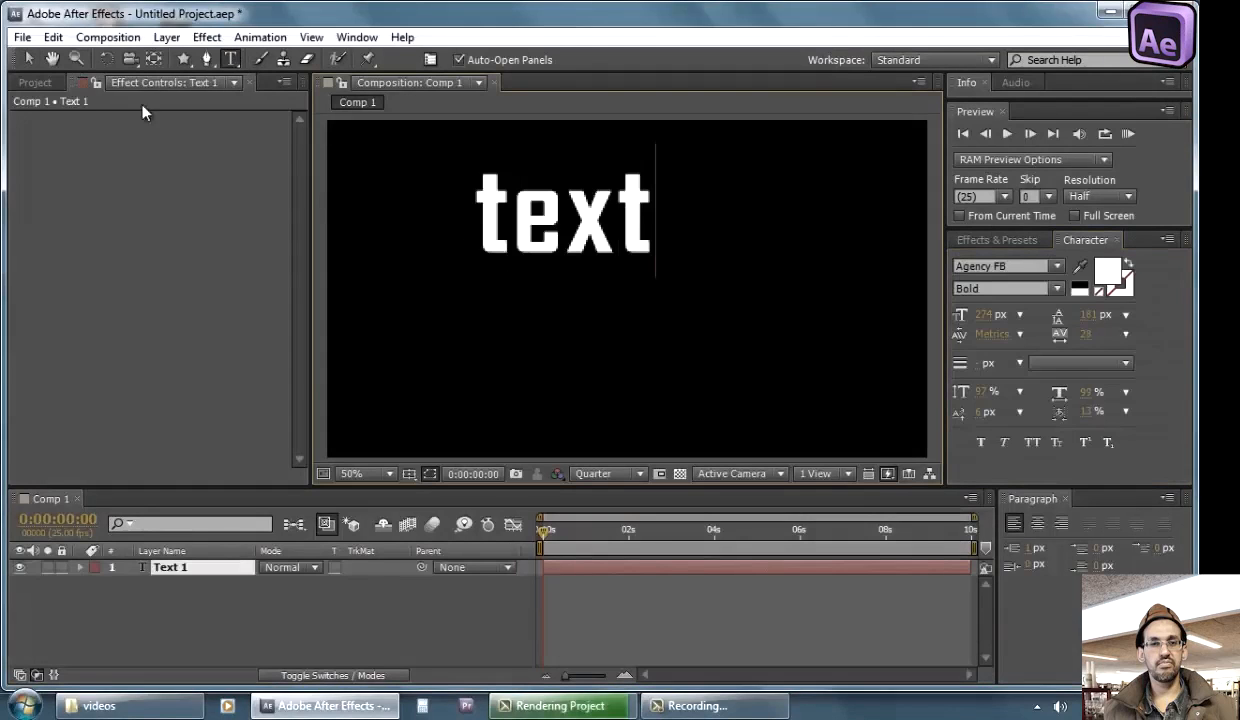
click(33, 60)
drag(565, 215, 687, 312)
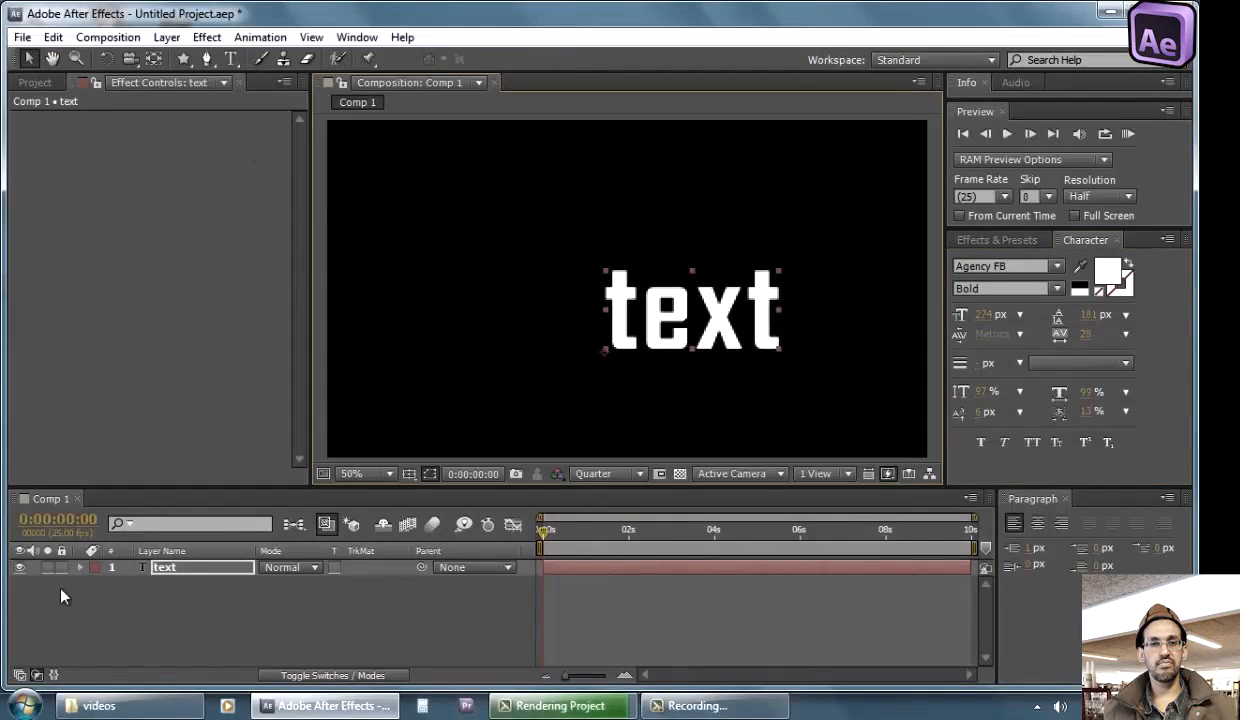
Expand the new text layer and examine its Text and Transform property groups
click(81, 567)
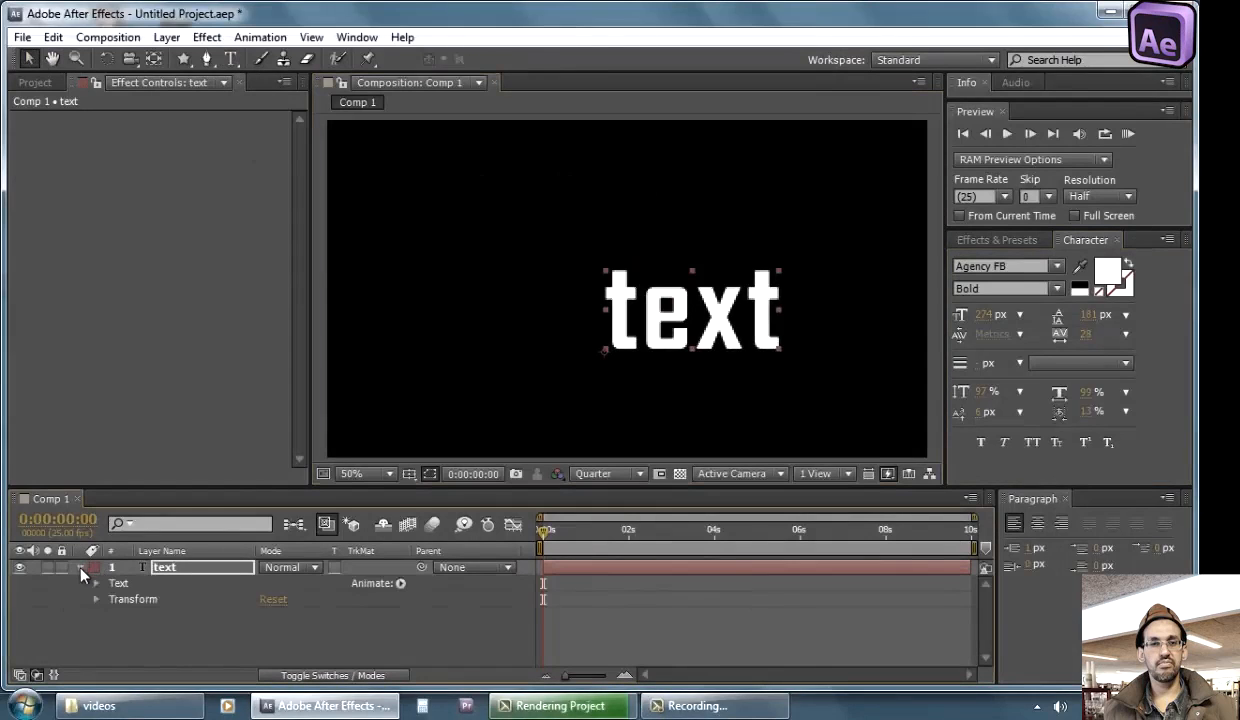
click(130, 597)
click(129, 587)
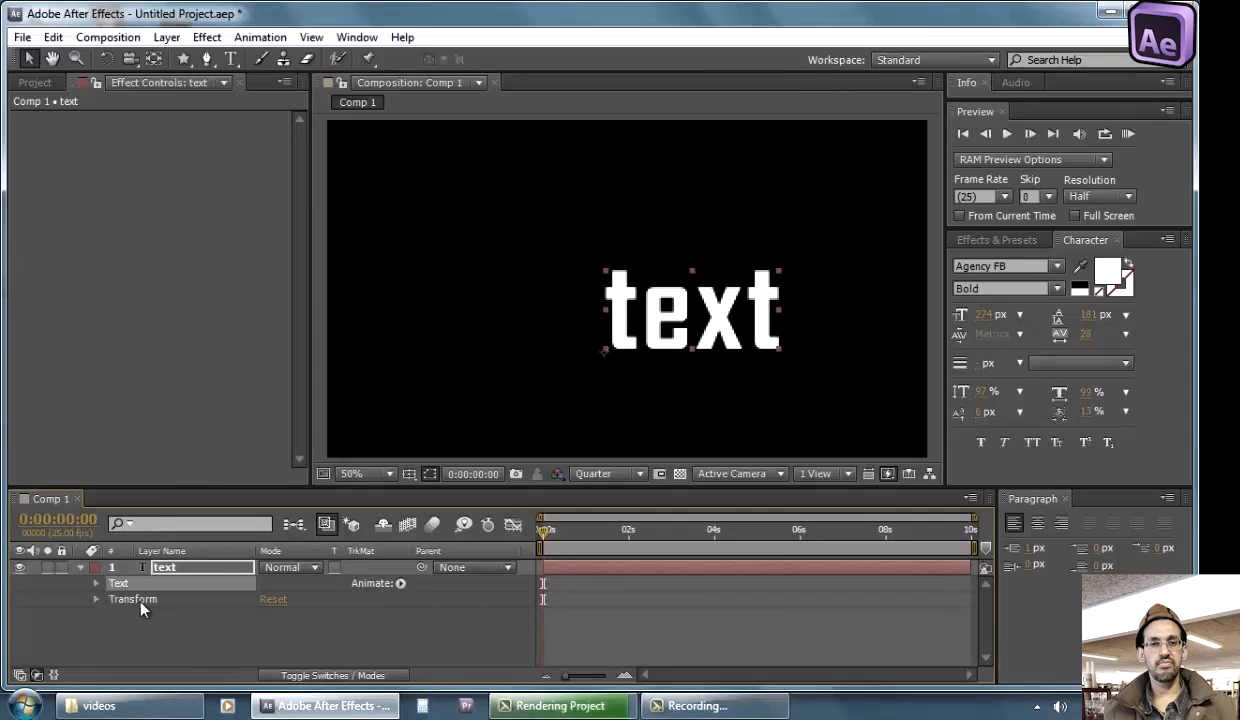
click(140, 601)
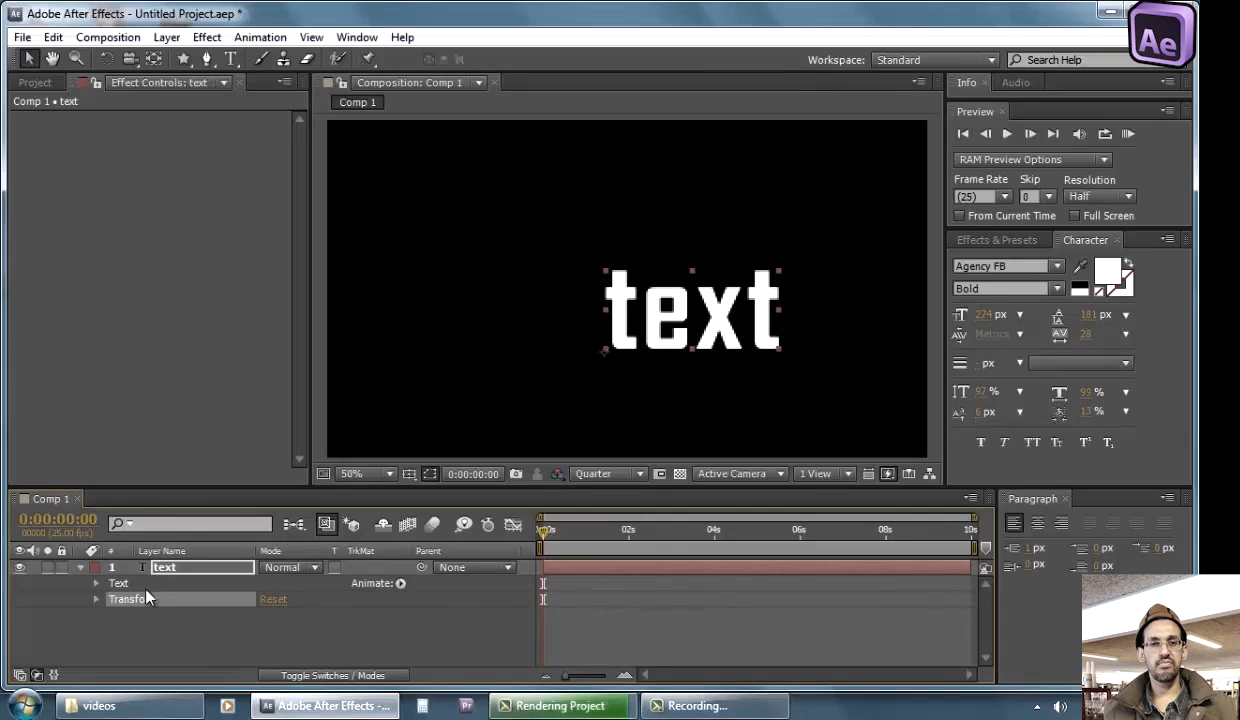
click(146, 590)
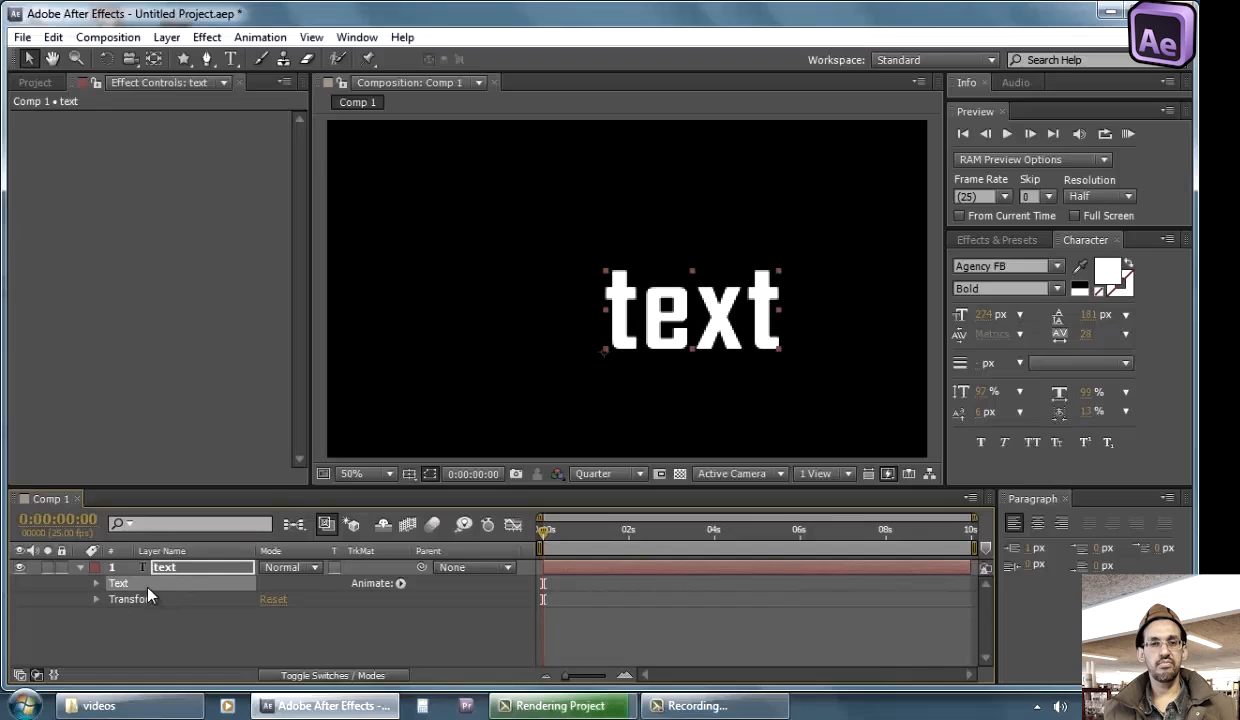
Expand the Text group and examine Source Text, Path Options with its Path property, and More Options
click(95, 584)
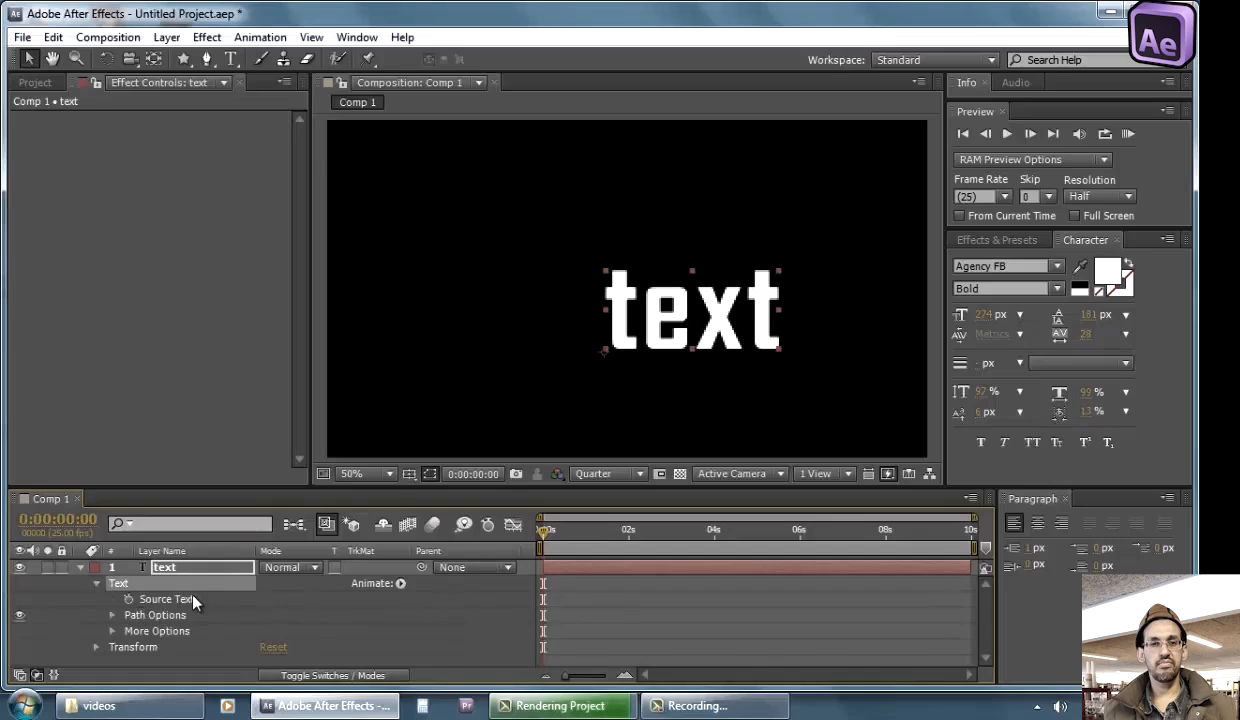
click(166, 599)
click(181, 618)
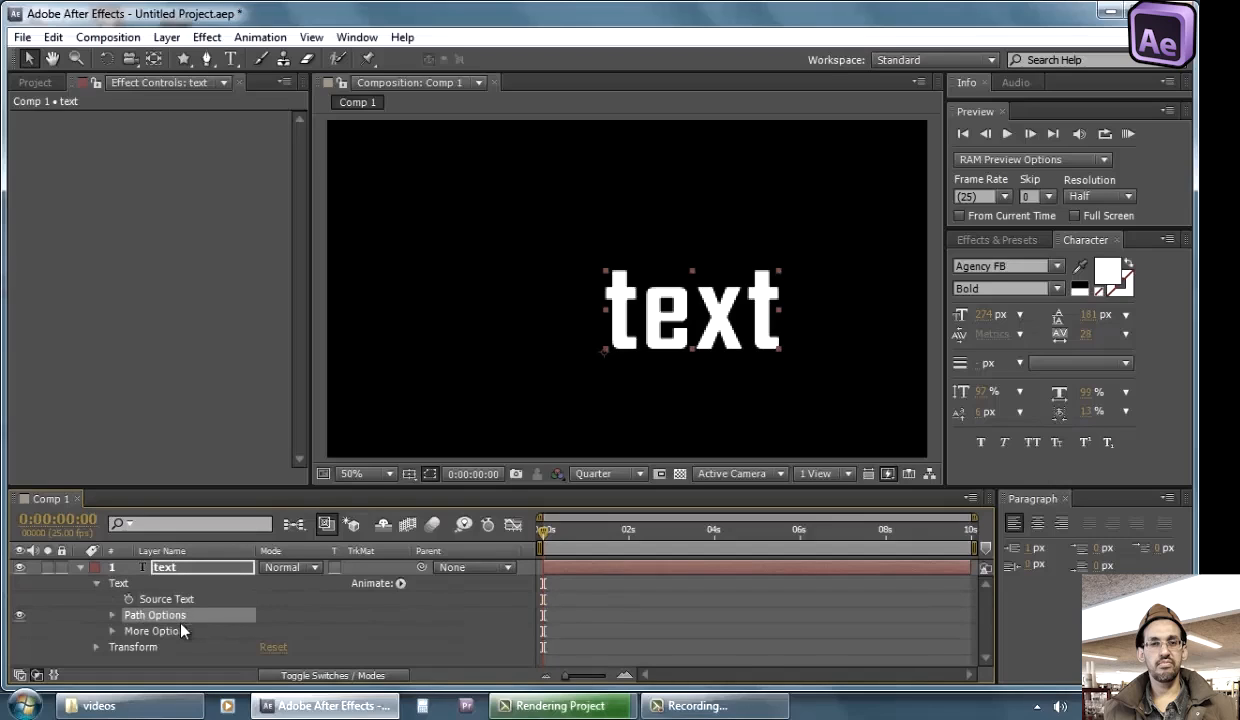
click(178, 636)
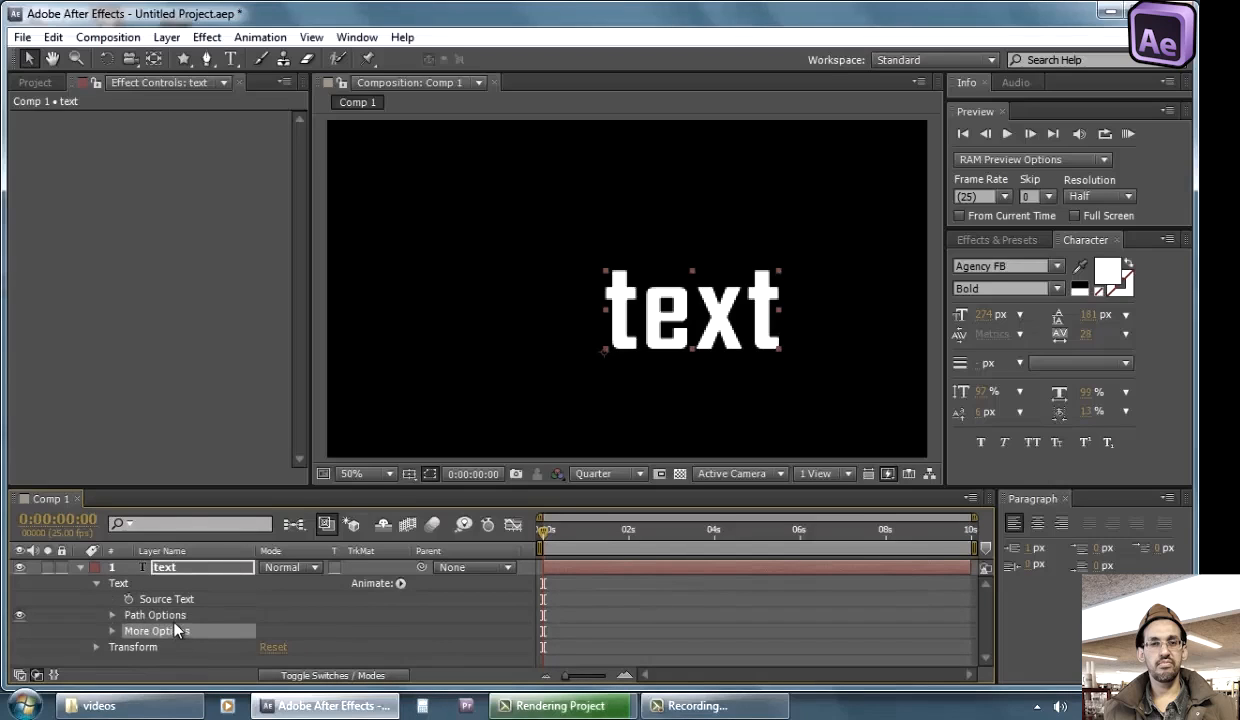
click(154, 618)
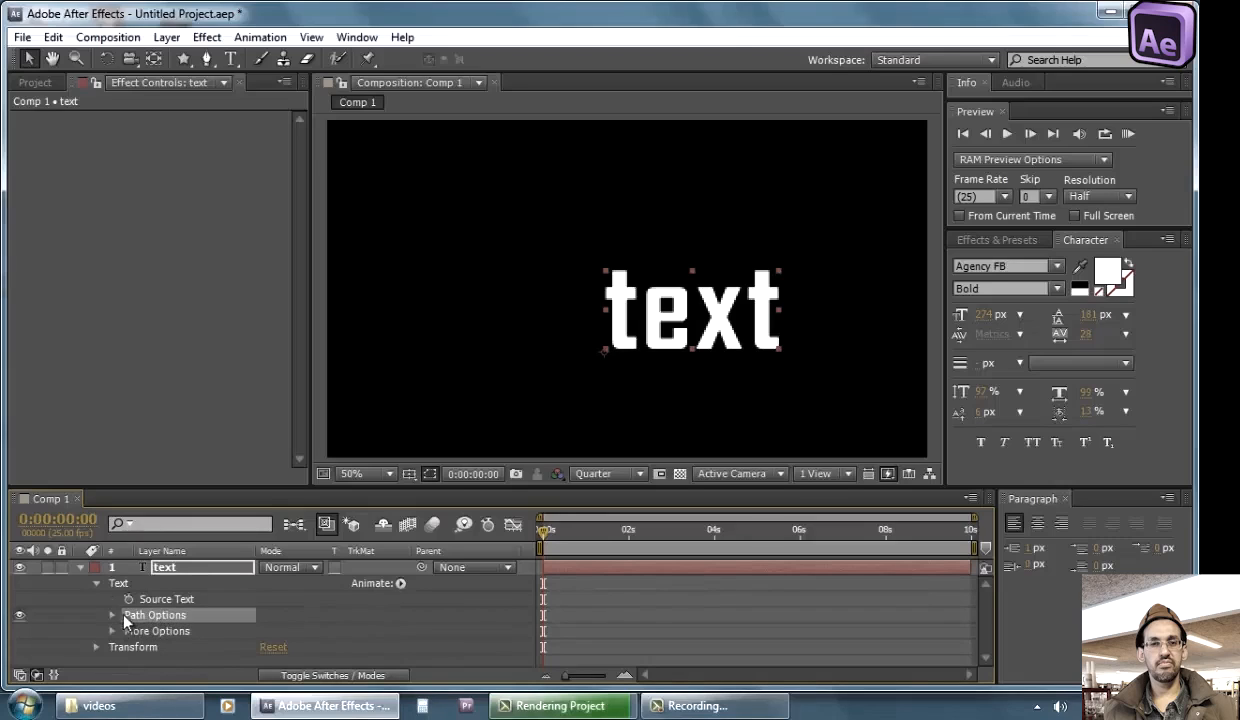
click(112, 615)
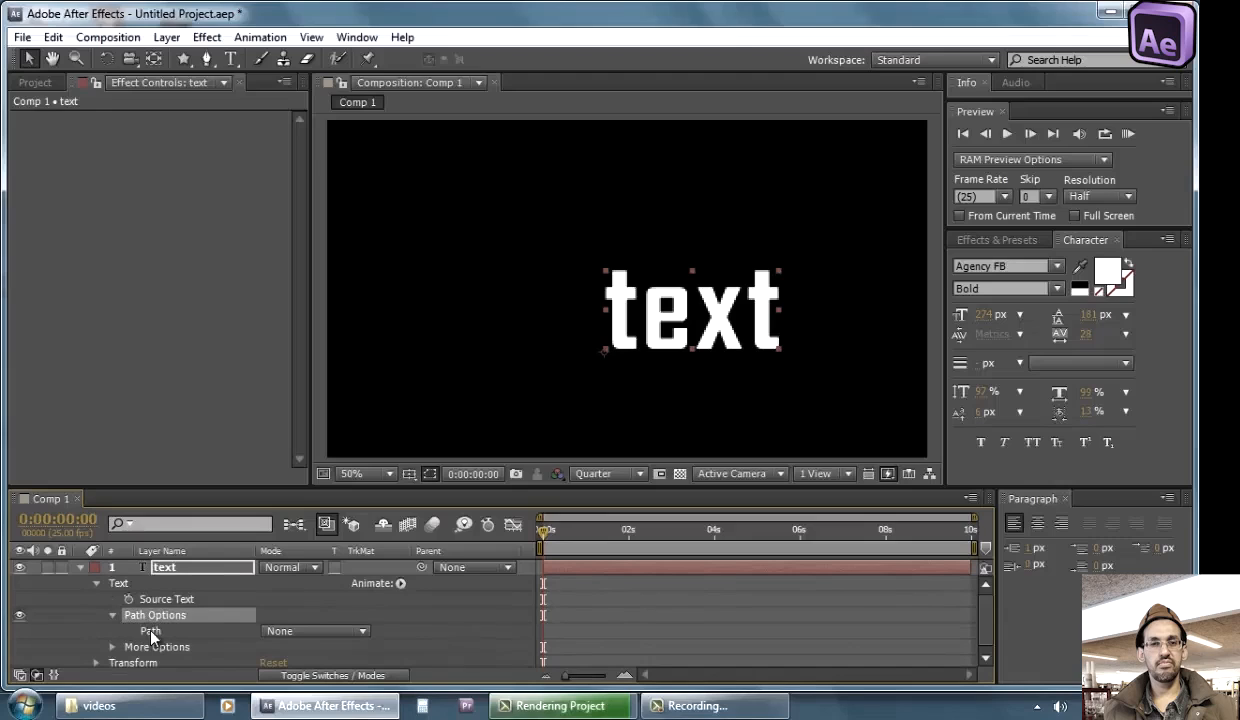
click(188, 632)
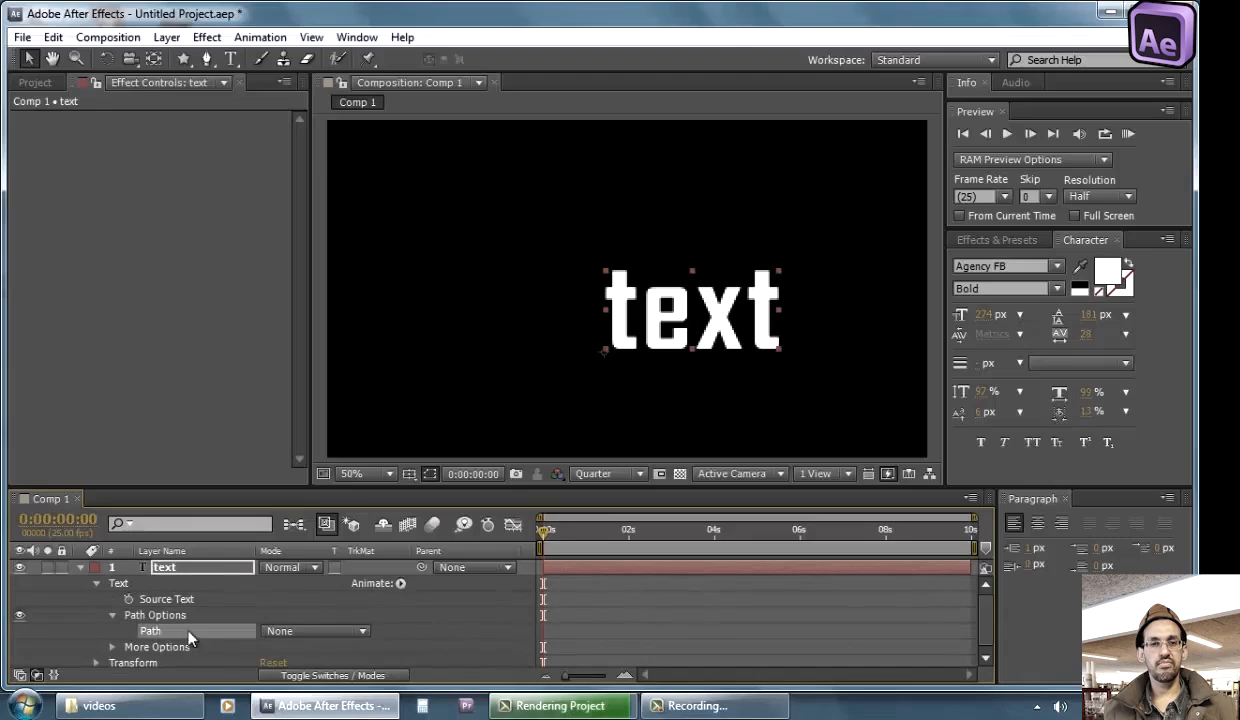
Check which paths the text layer's Path option currently offers
click(289, 633)
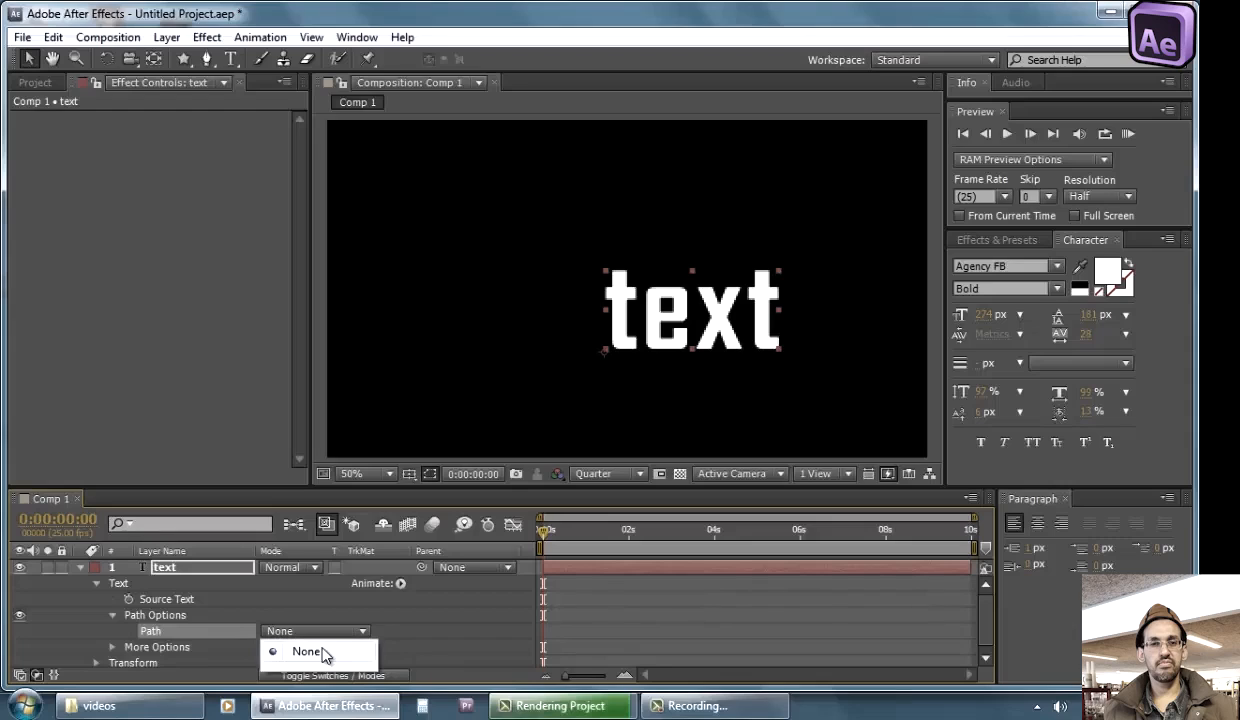
click(268, 652)
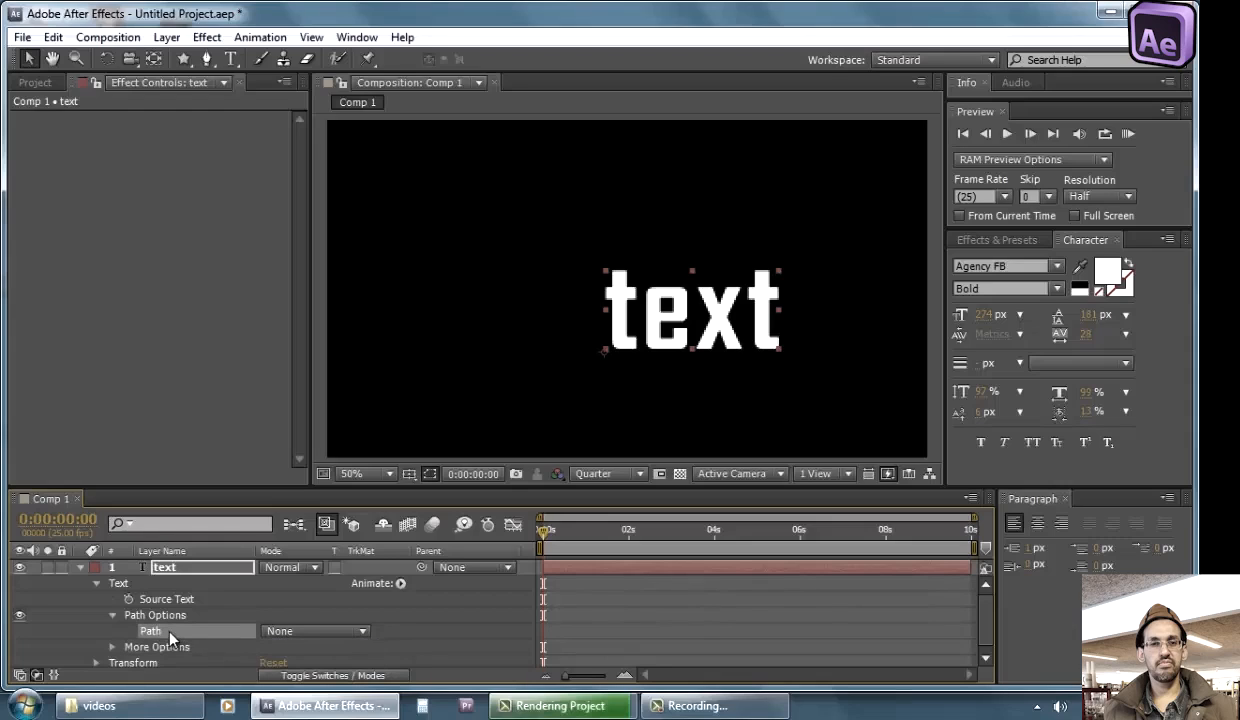
key(Return)
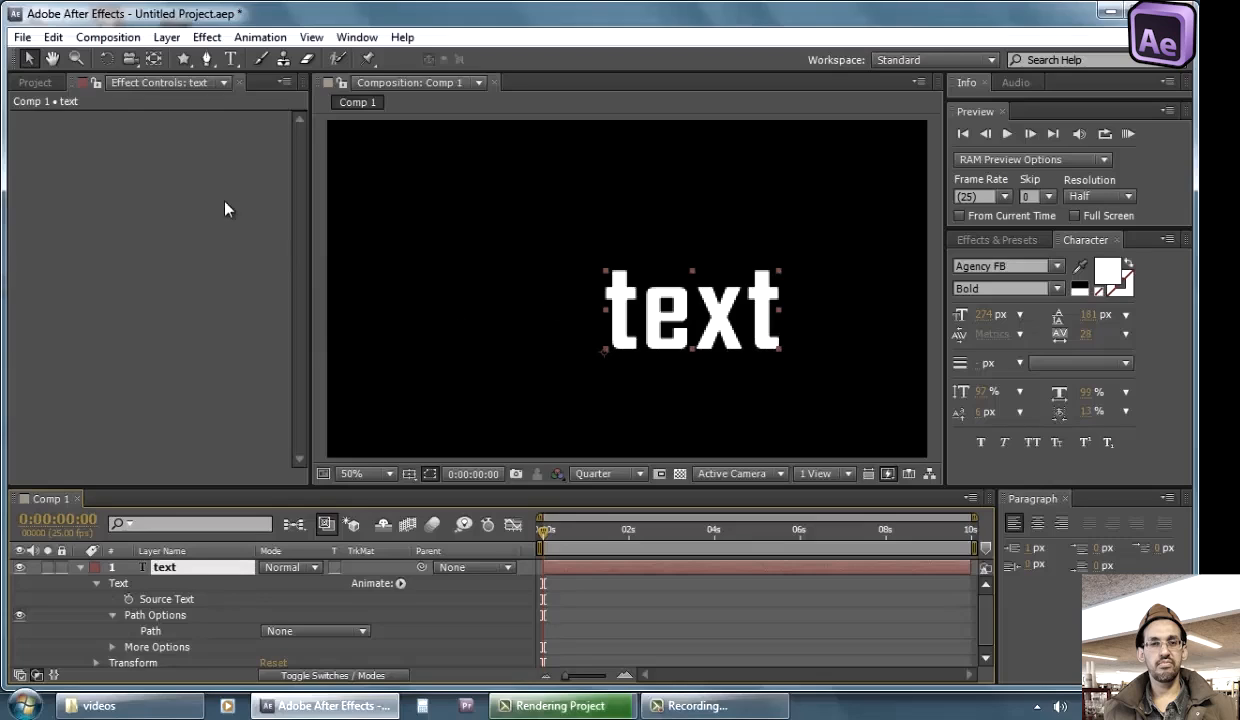
Draw an open curved mask on the text layer with the Pen tool, sweeping below, right of and above the word
click(208, 58)
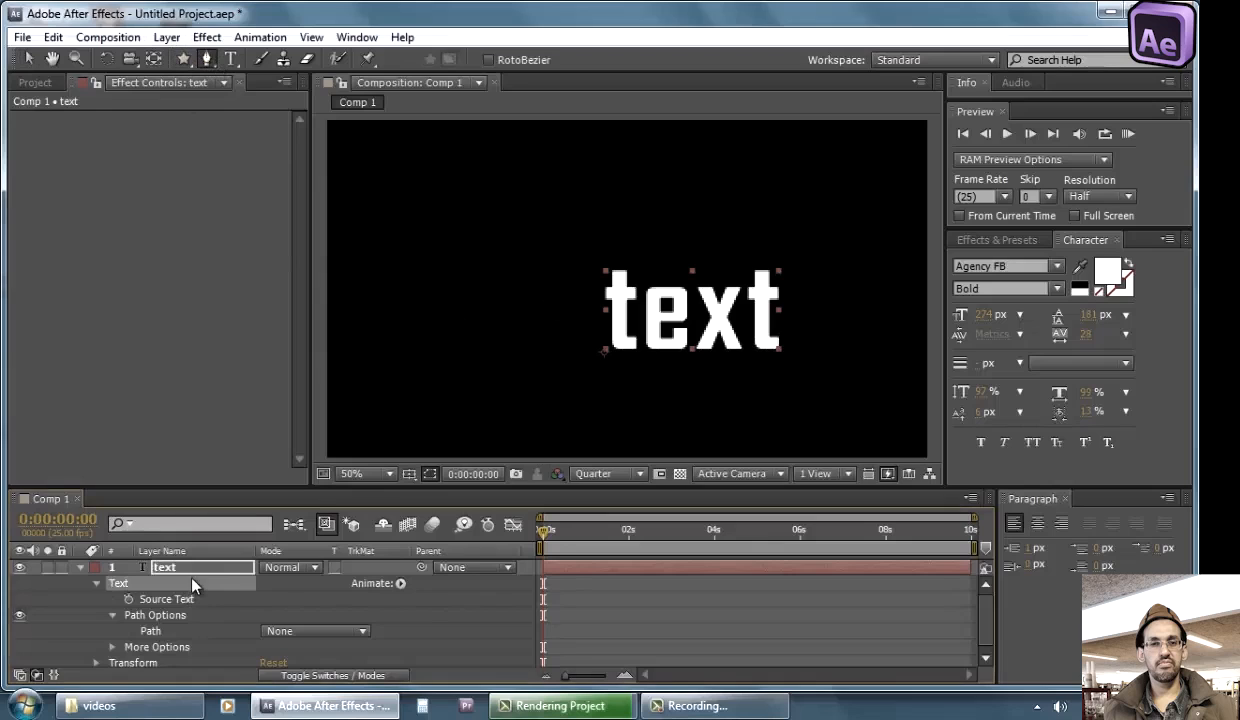
click(431, 276)
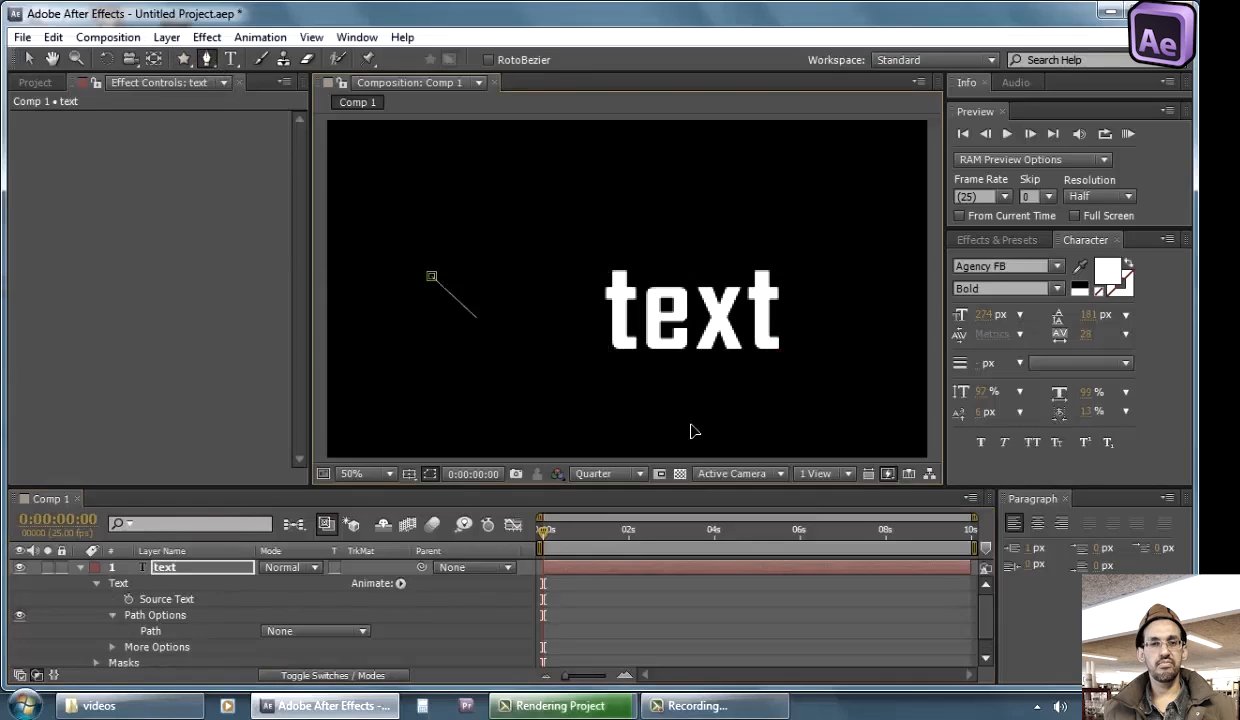
drag(595, 426, 686, 421)
drag(815, 313, 634, 199)
drag(555, 300, 471, 286)
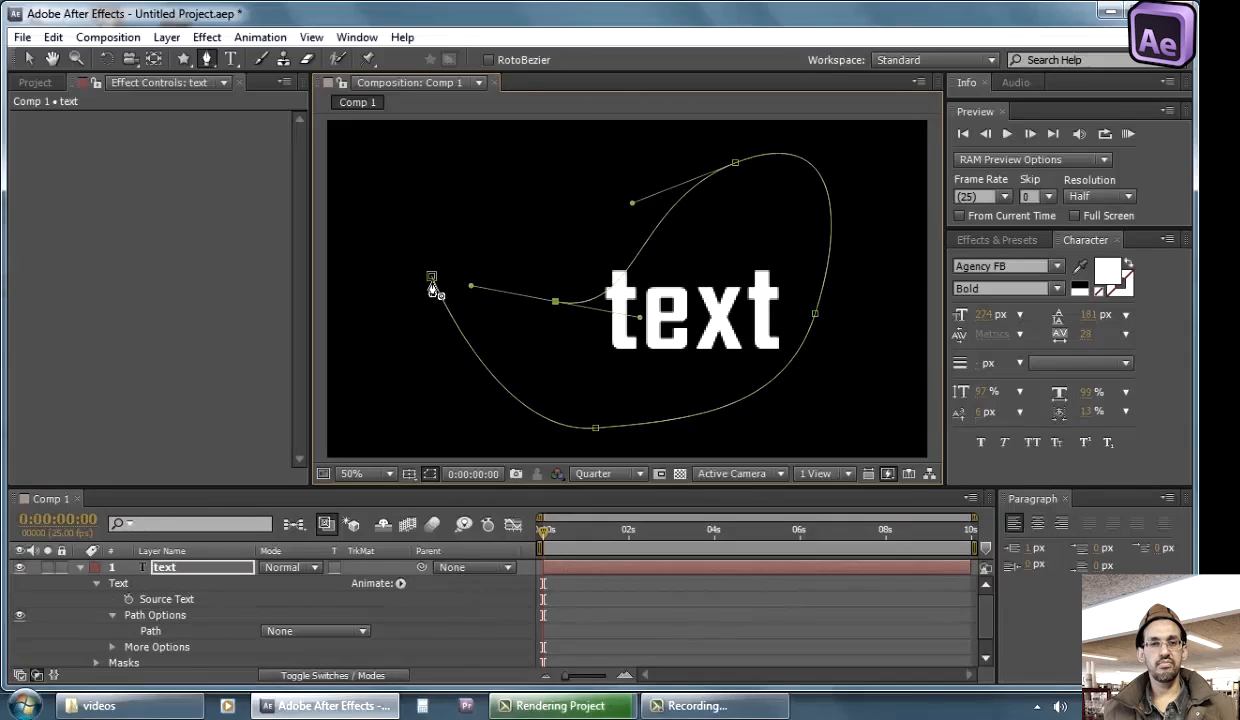
click(432, 280)
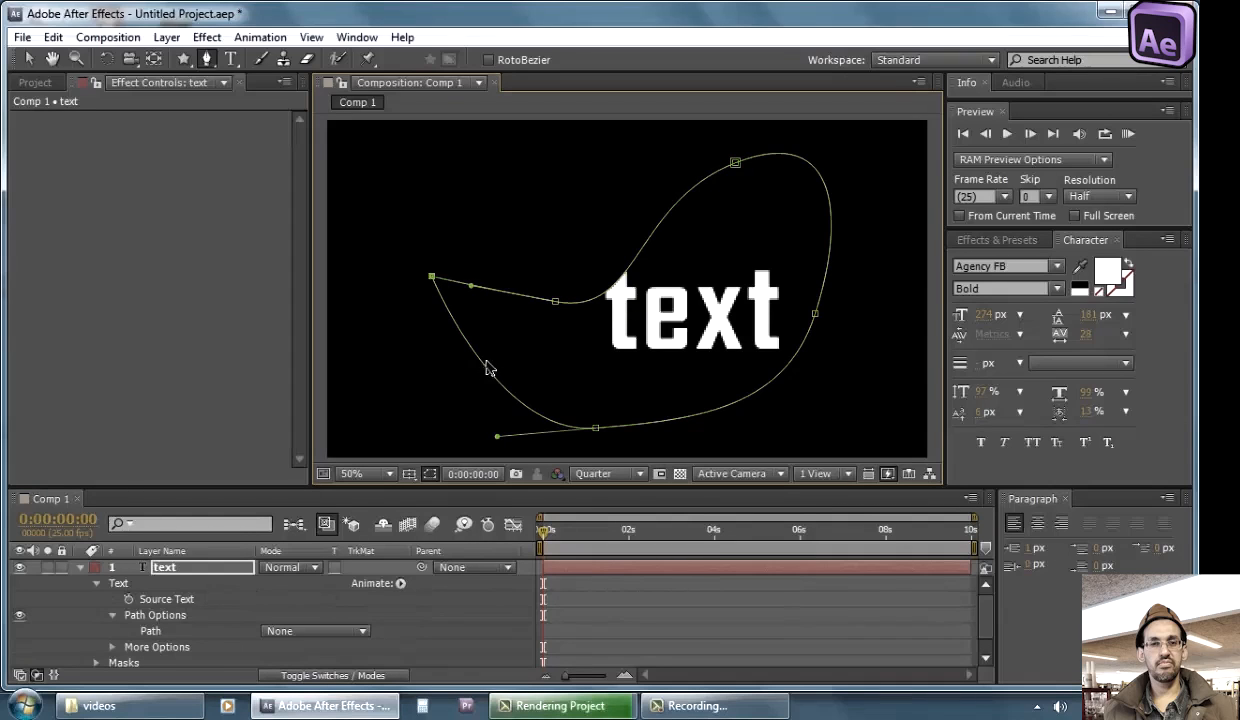
key(ctrl+z)
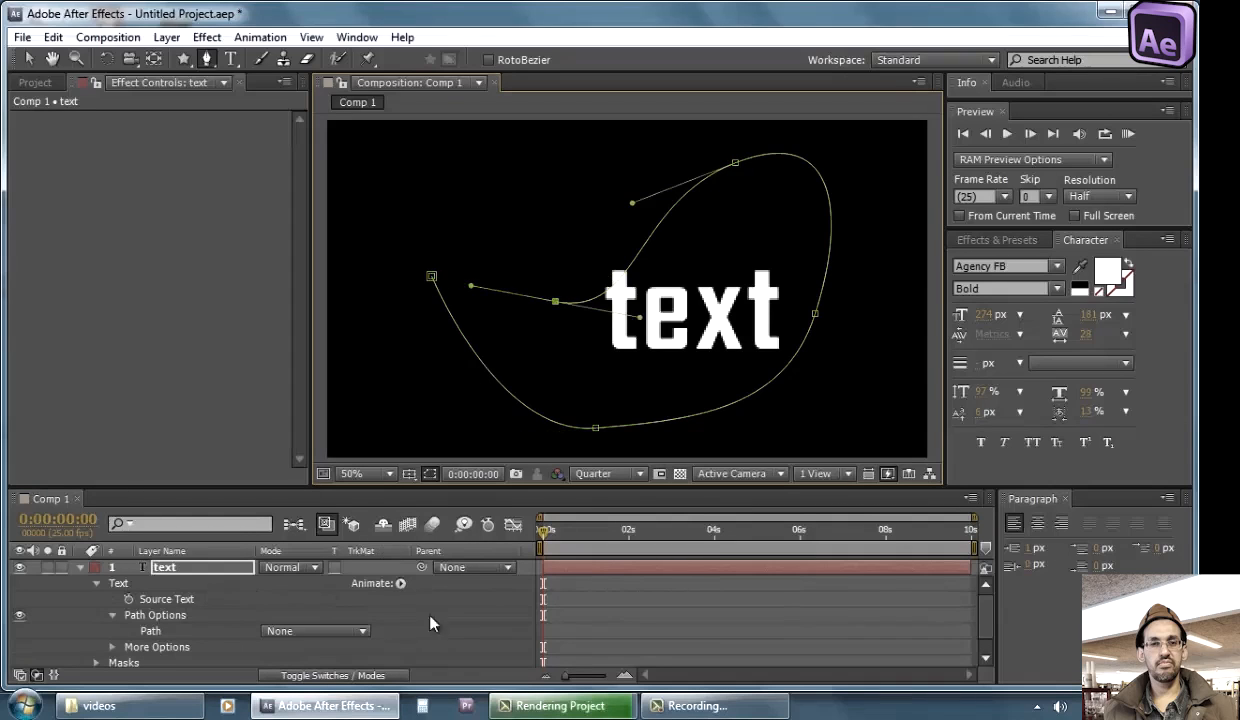
Set the text layer's Path option to Mask 1
click(213, 573)
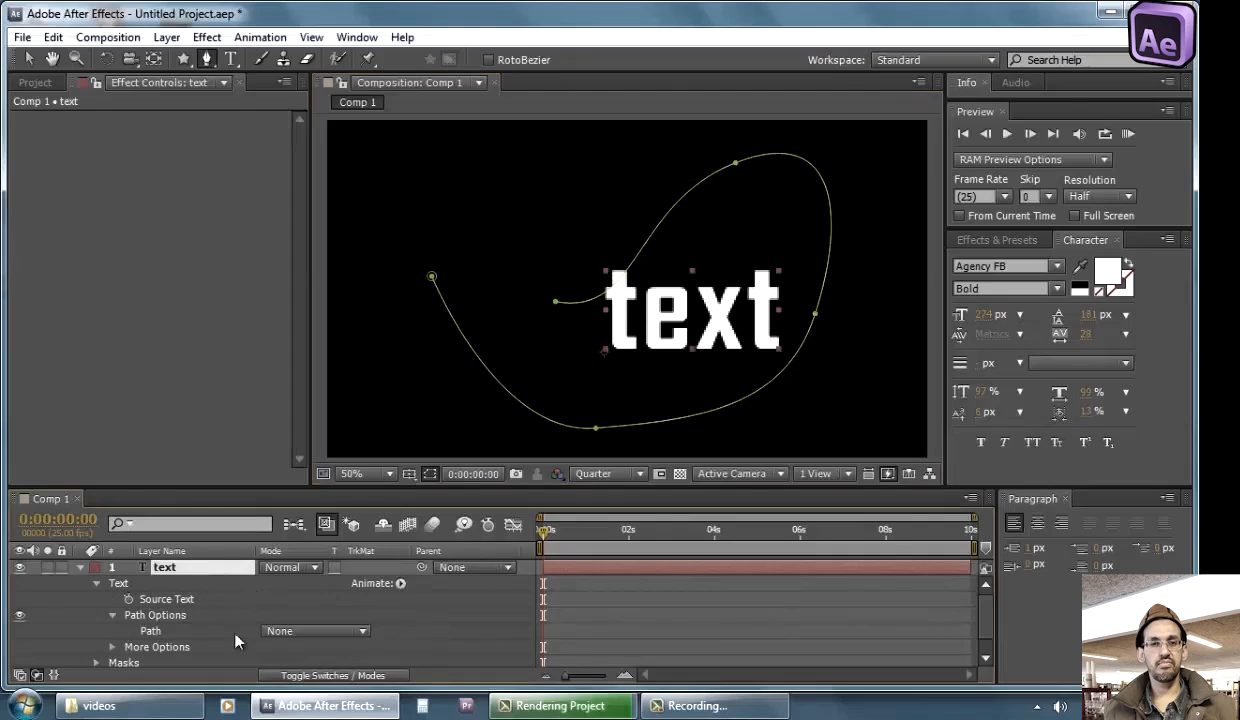
click(286, 633)
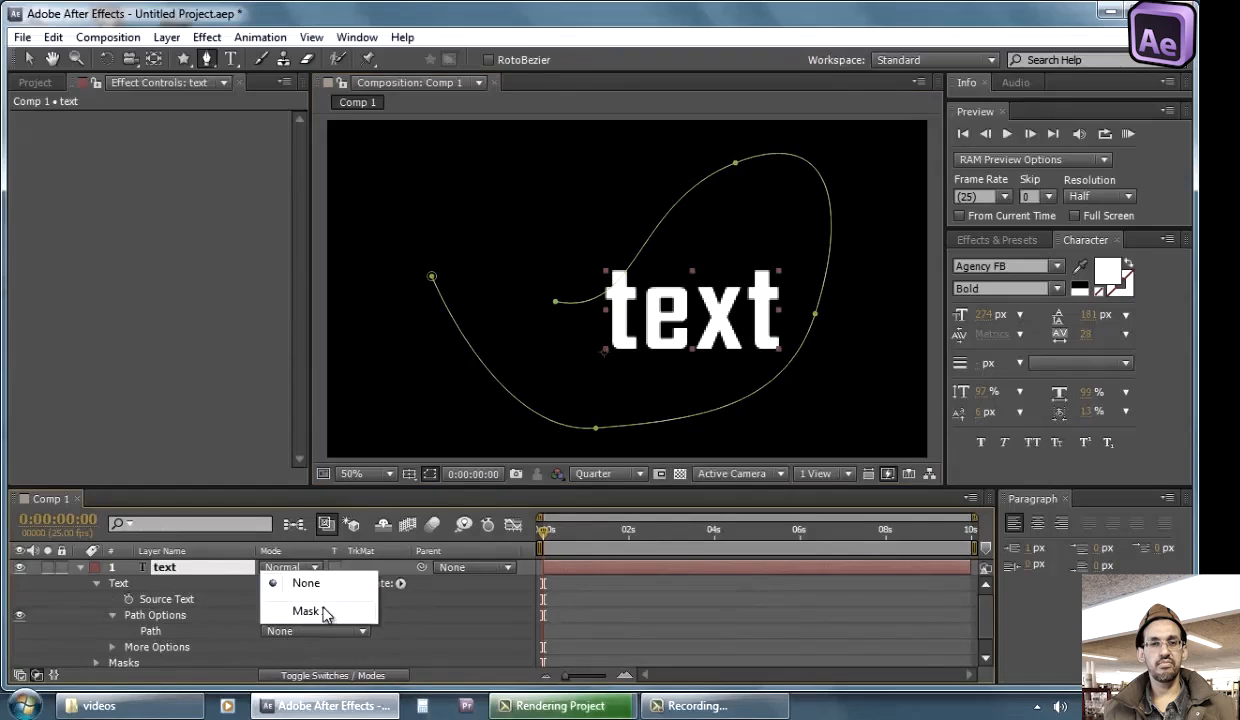
click(324, 612)
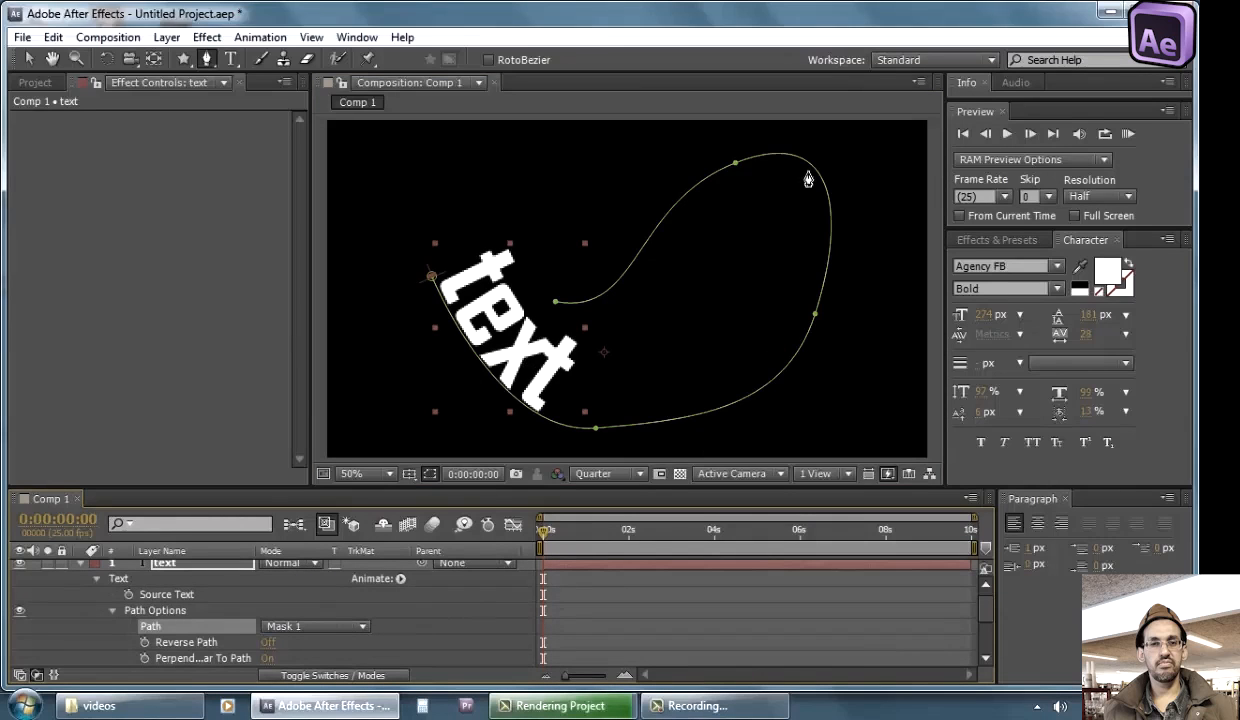
Insert "this is a tesxt tutorial" before the word "text" on the path
click(231, 59)
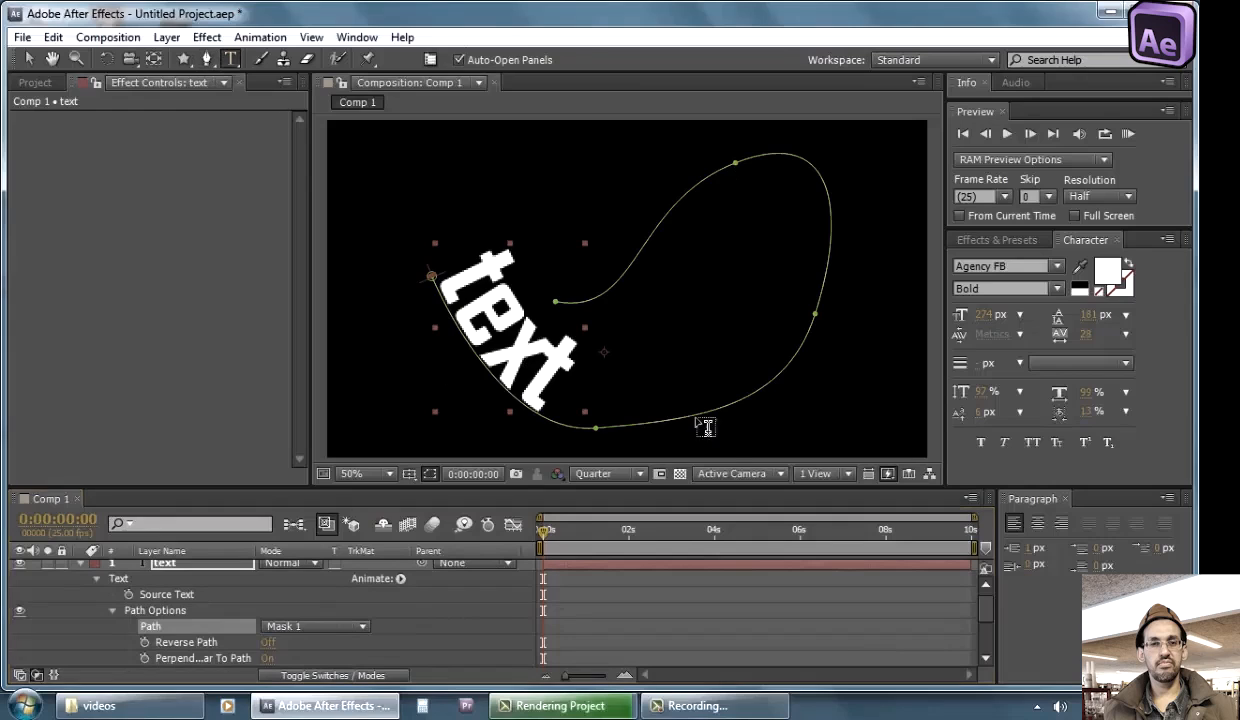
click(548, 388)
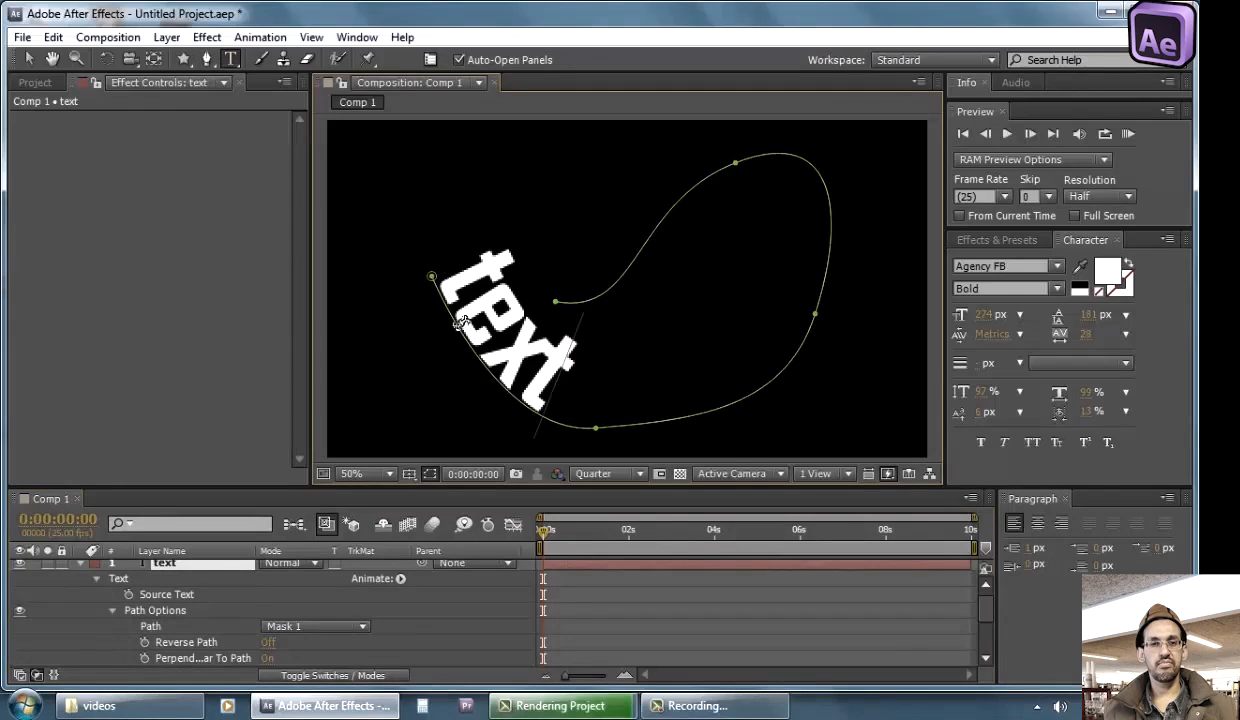
click(445, 279)
text(this )
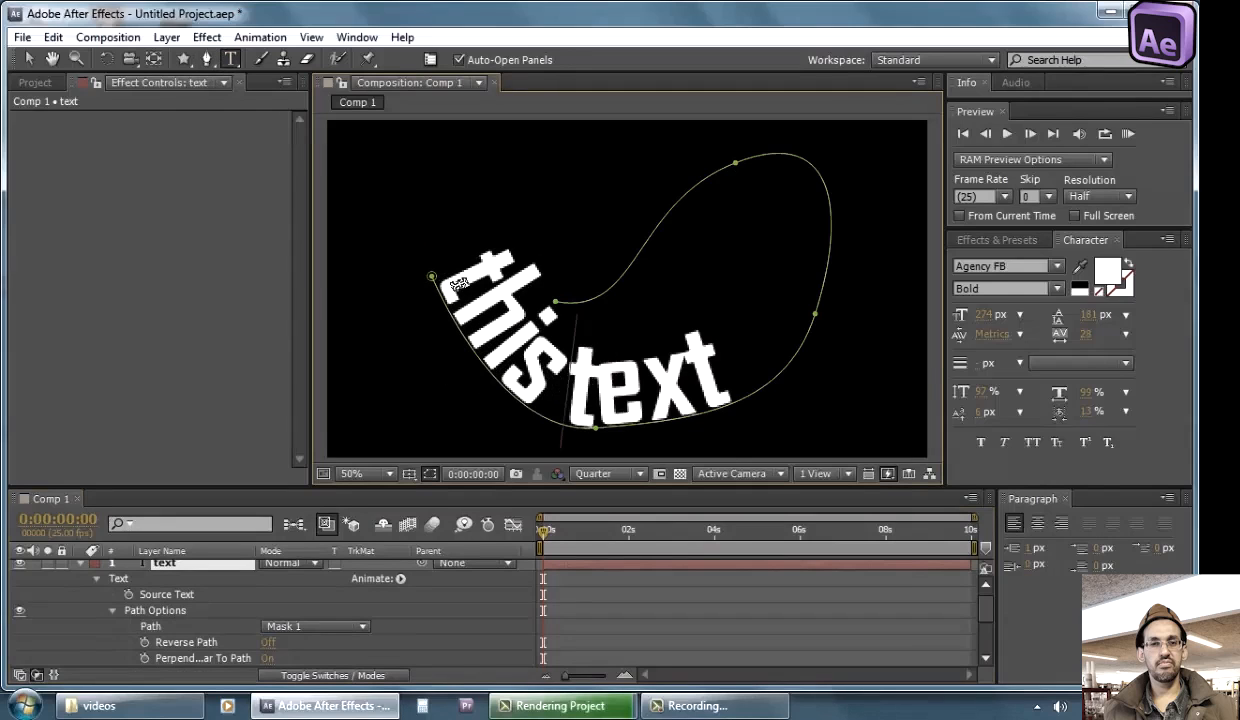
text(is )
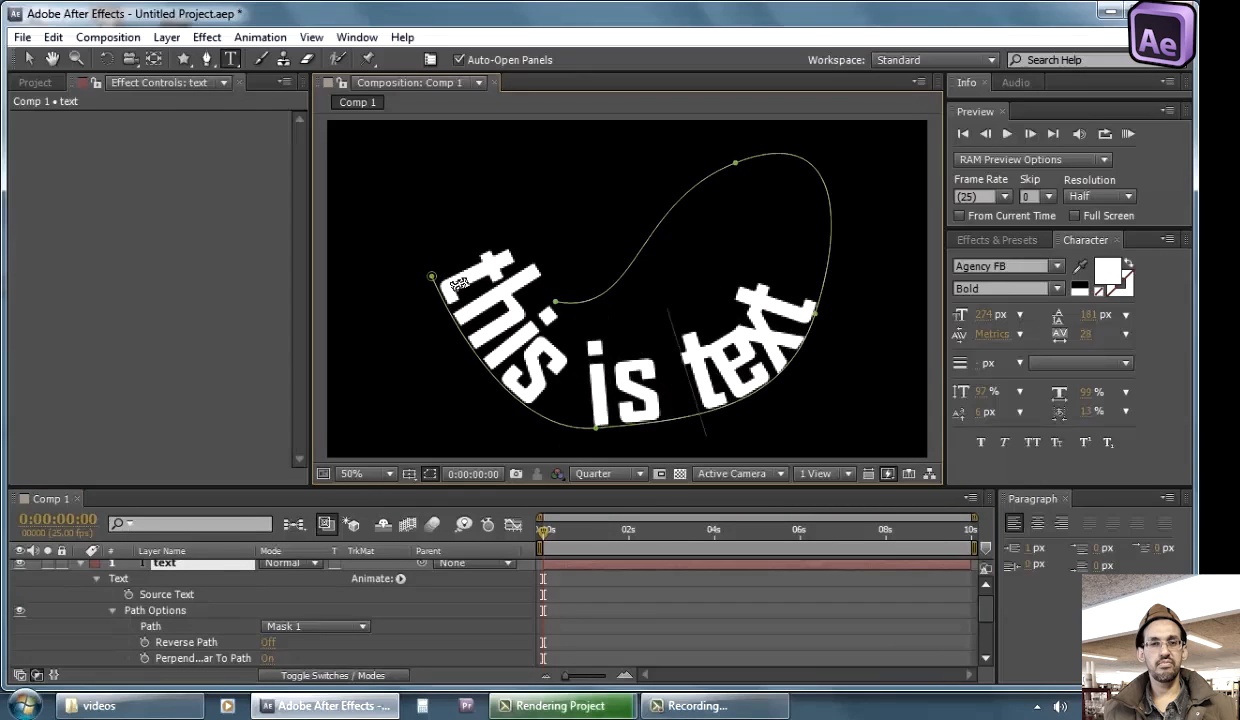
text(a )
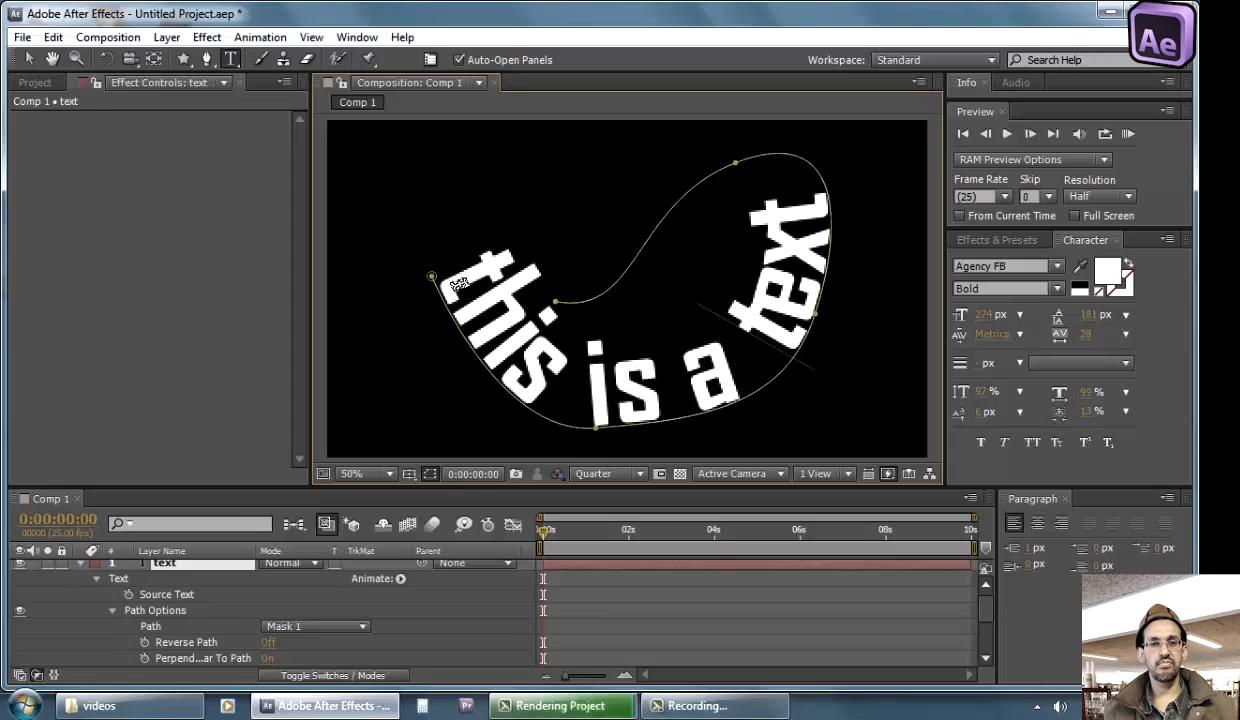
text(tes)
key(BackSpace)
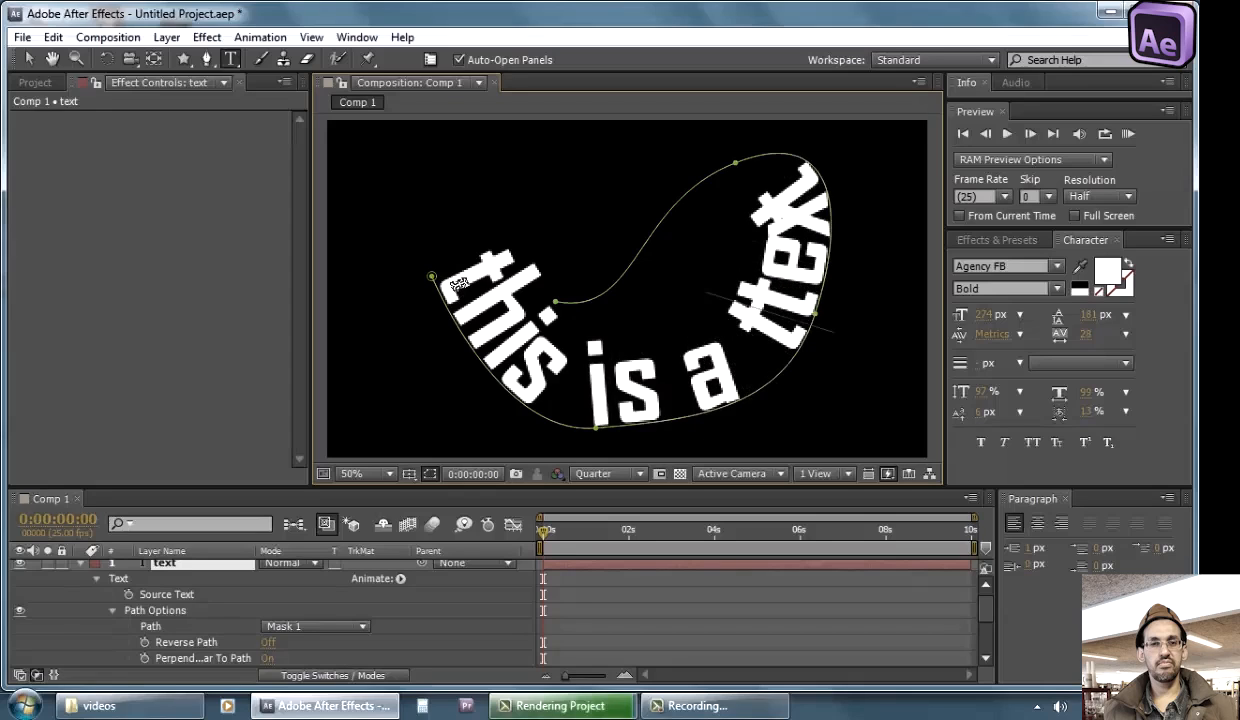
text(est )
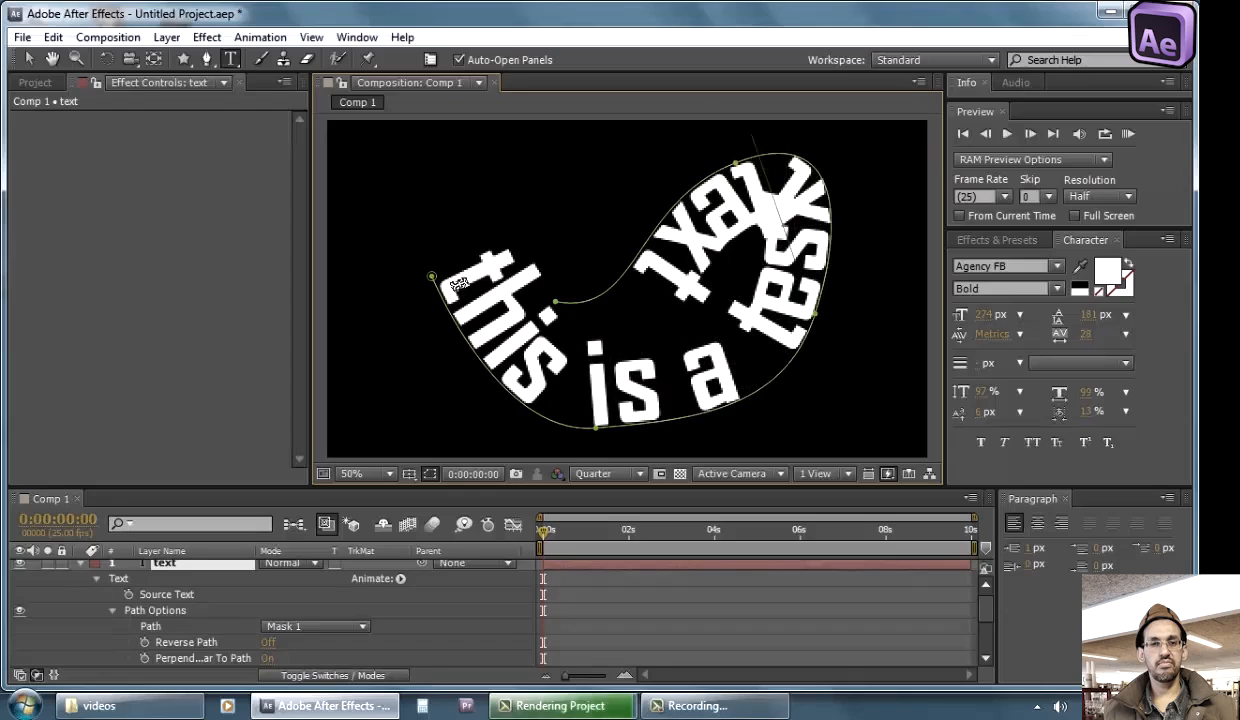
text(tuto)
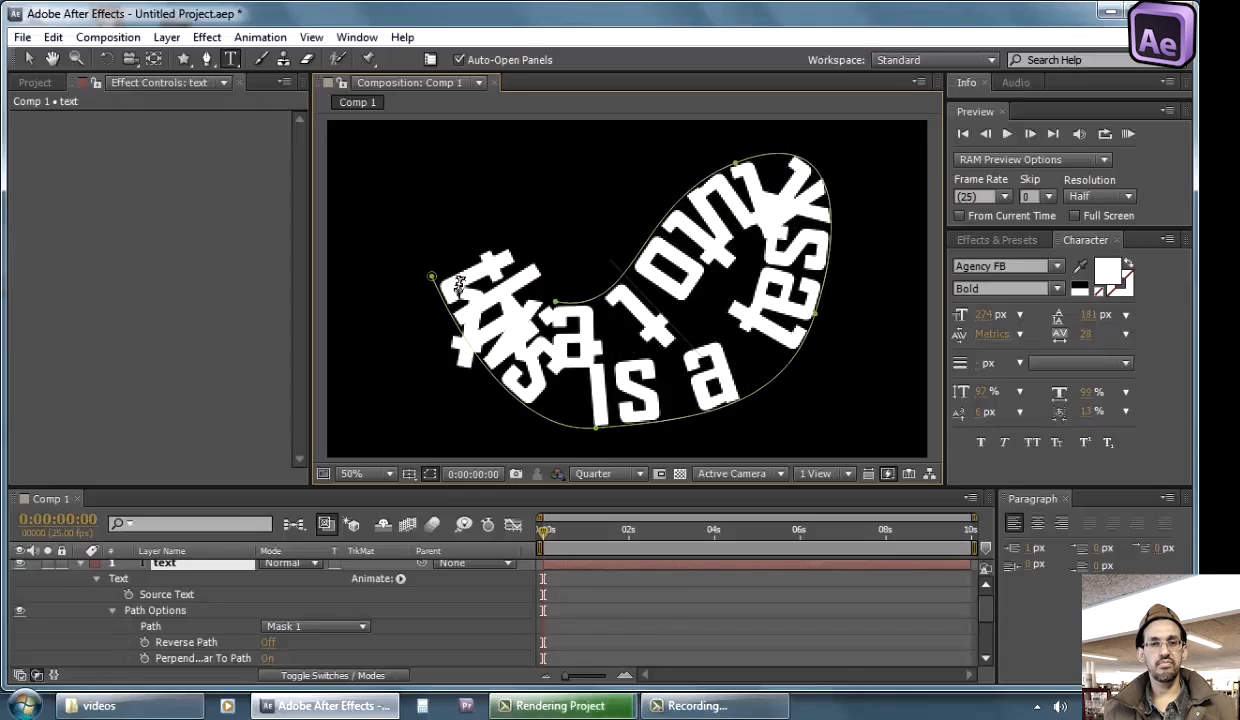
text(ri)
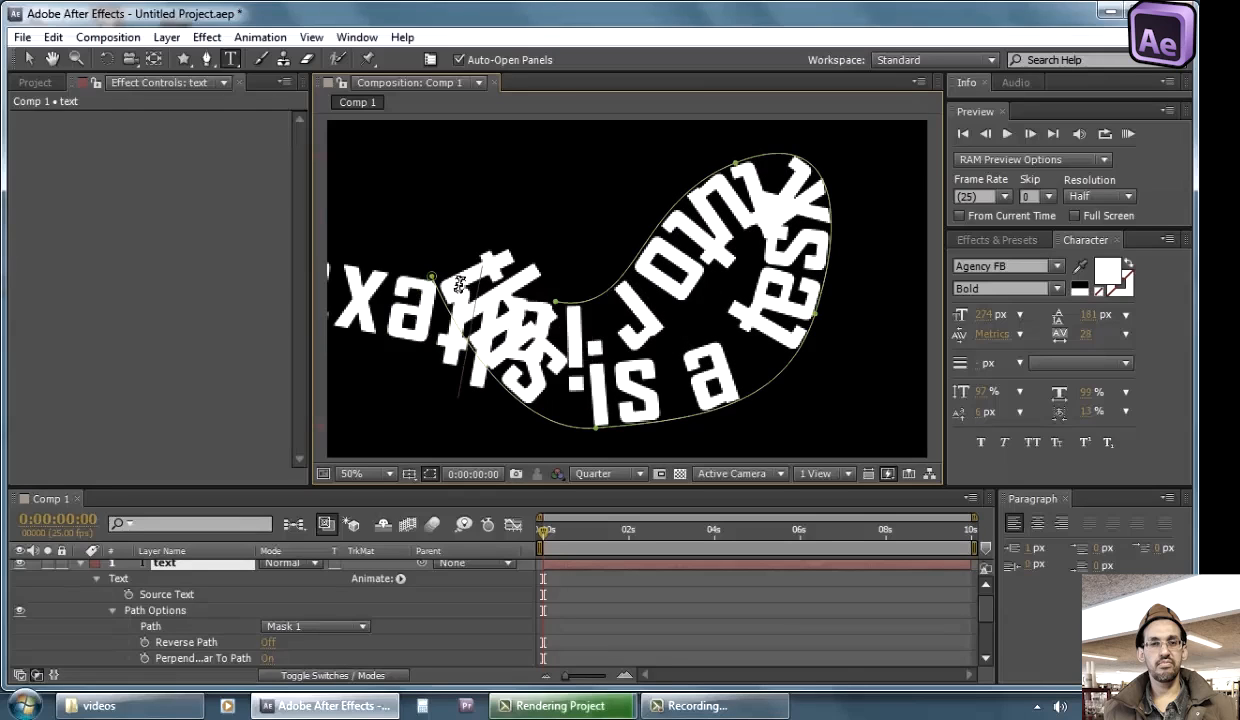
Delete the leftover word "text" from the end of the path text
key(Delete)
key(Delete)
key(Delete)
key(Delete)
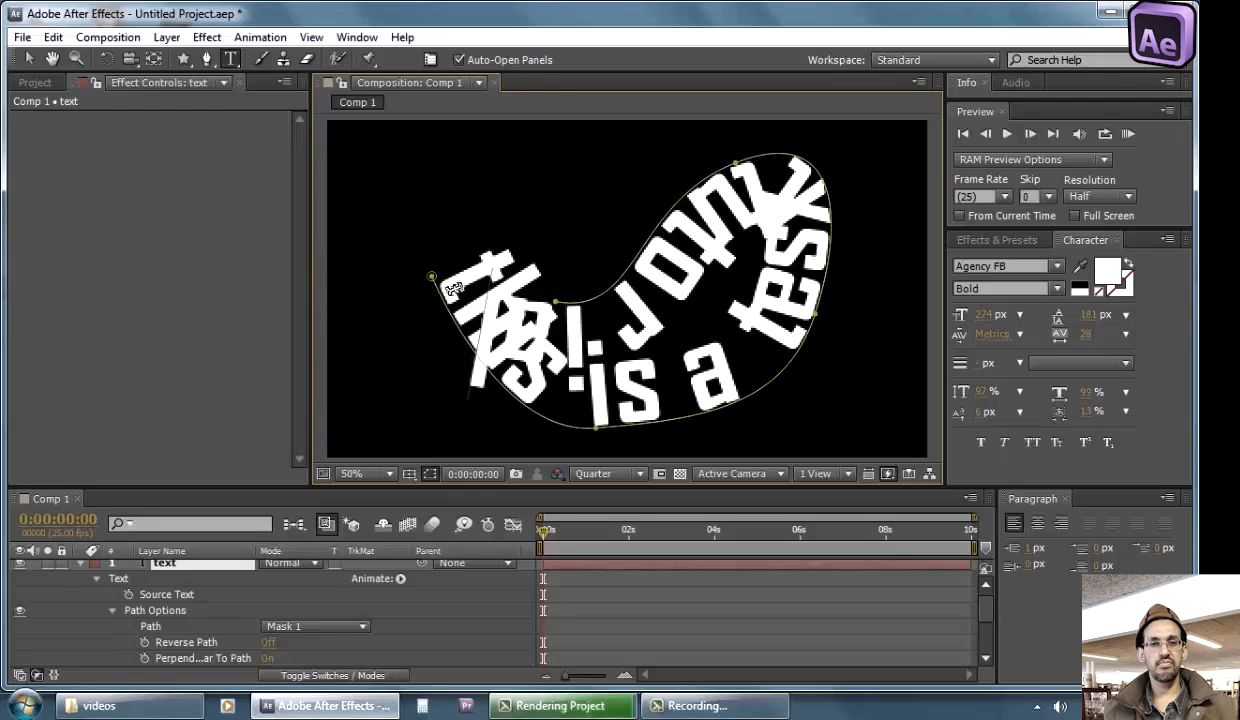
Reduce the font size of the entire path text to 213 px and deselect the layer
key(ctrl+a)
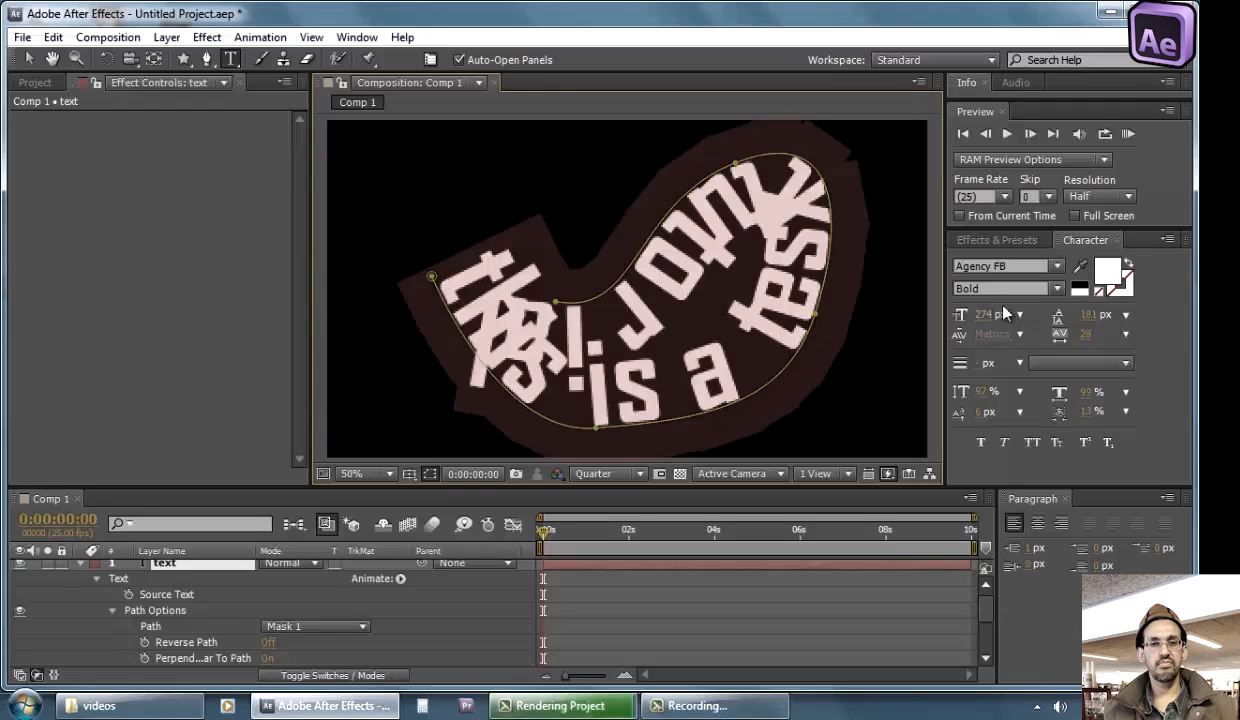
drag(984, 314, 662, 308)
click(30, 58)
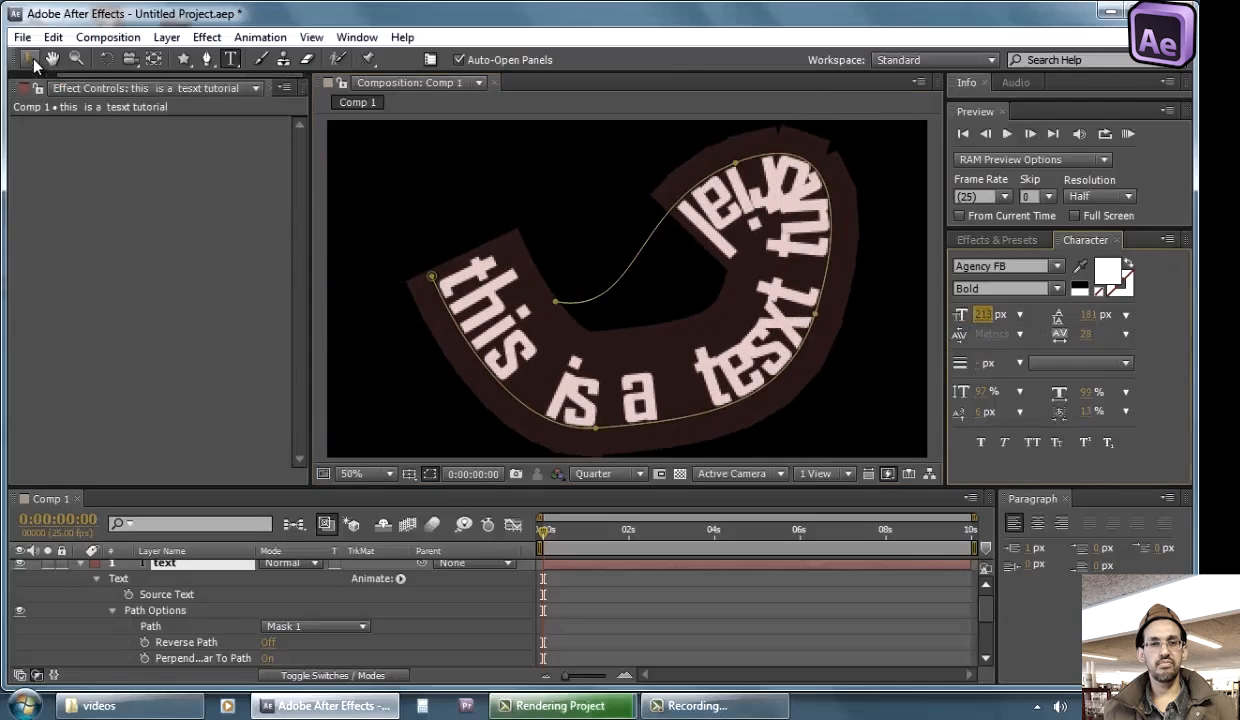
click(307, 576)
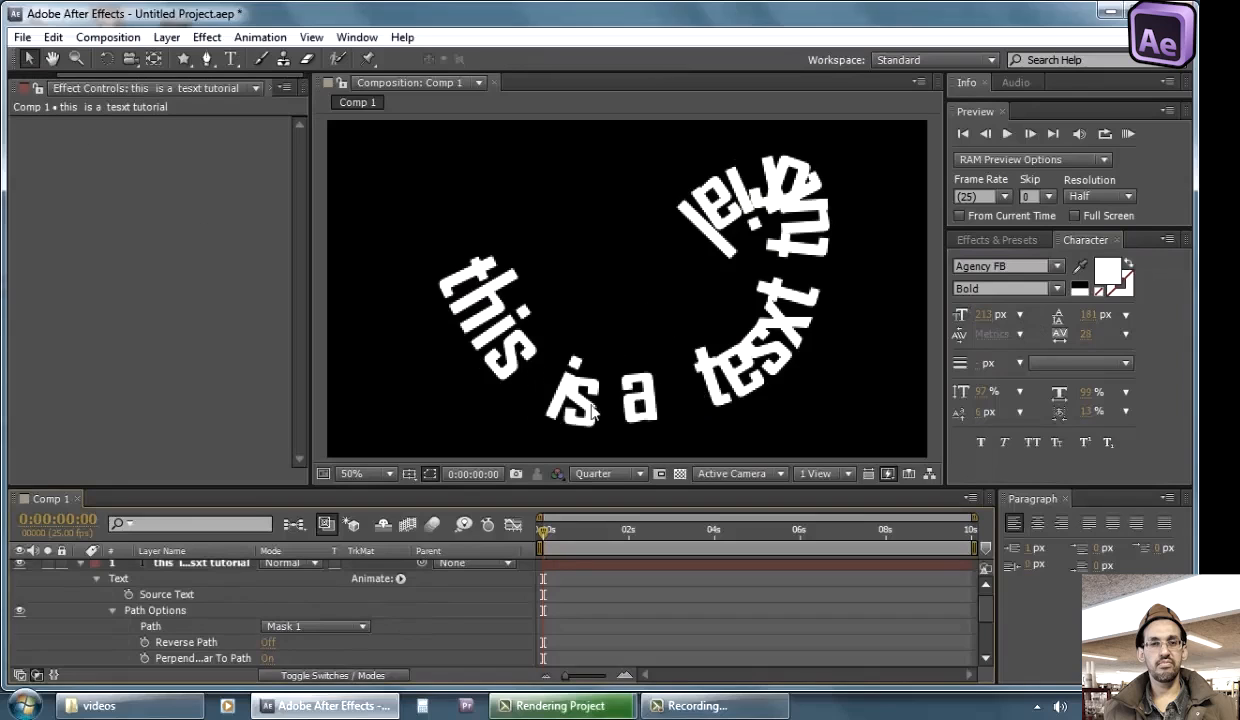
Reshape the text path into a rounder loop by moving its open end and upper vertex up-left and adjusting its right vertex
click(224, 562)
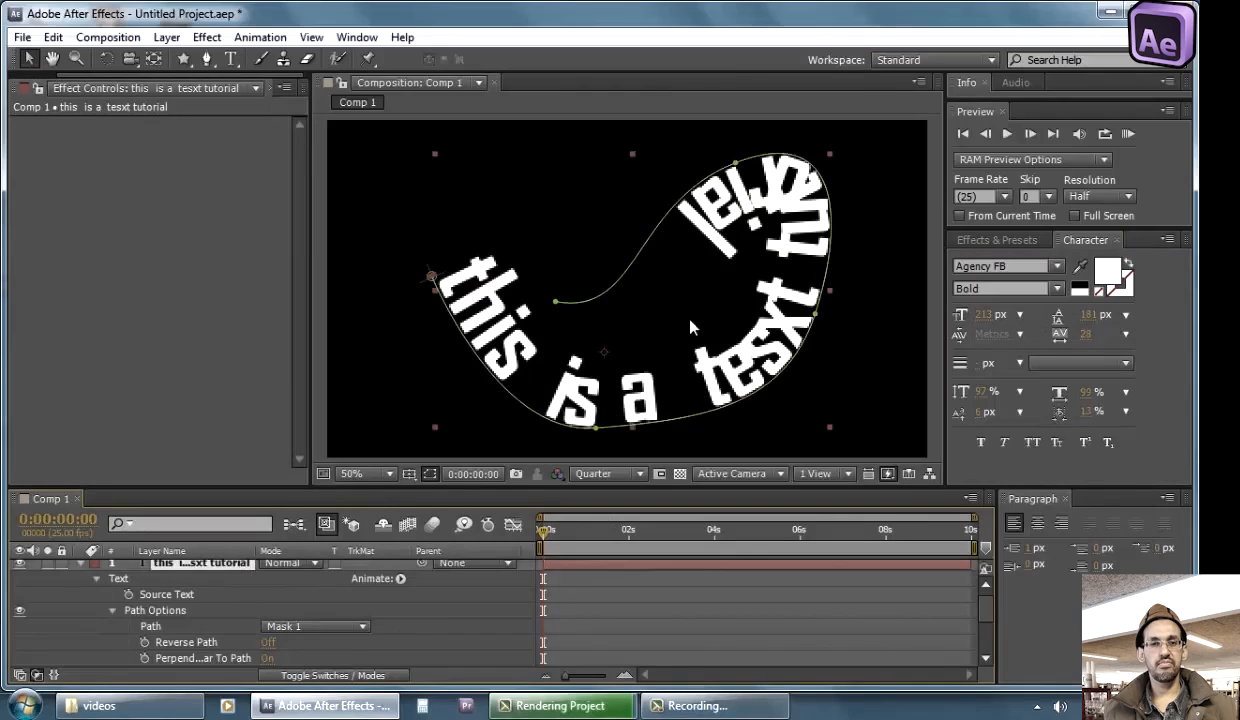
drag(555, 300, 455, 204)
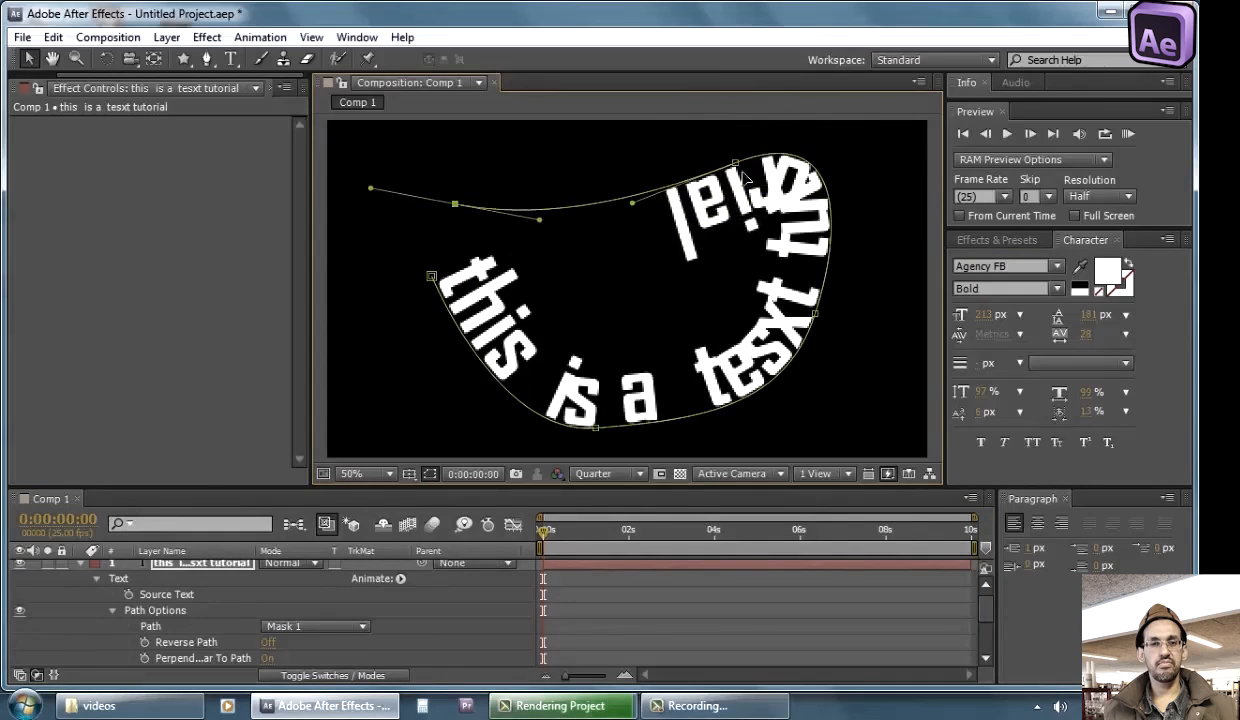
drag(733, 161, 609, 118)
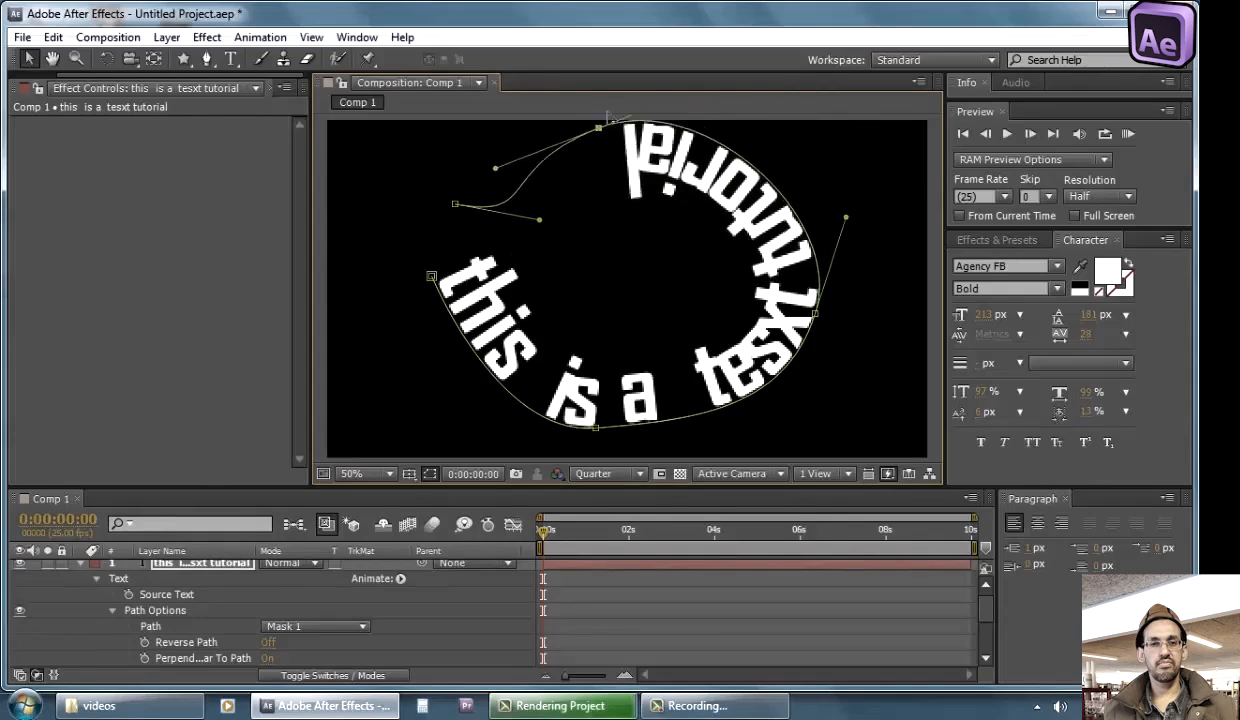
click(815, 313)
drag(815, 313, 793, 411)
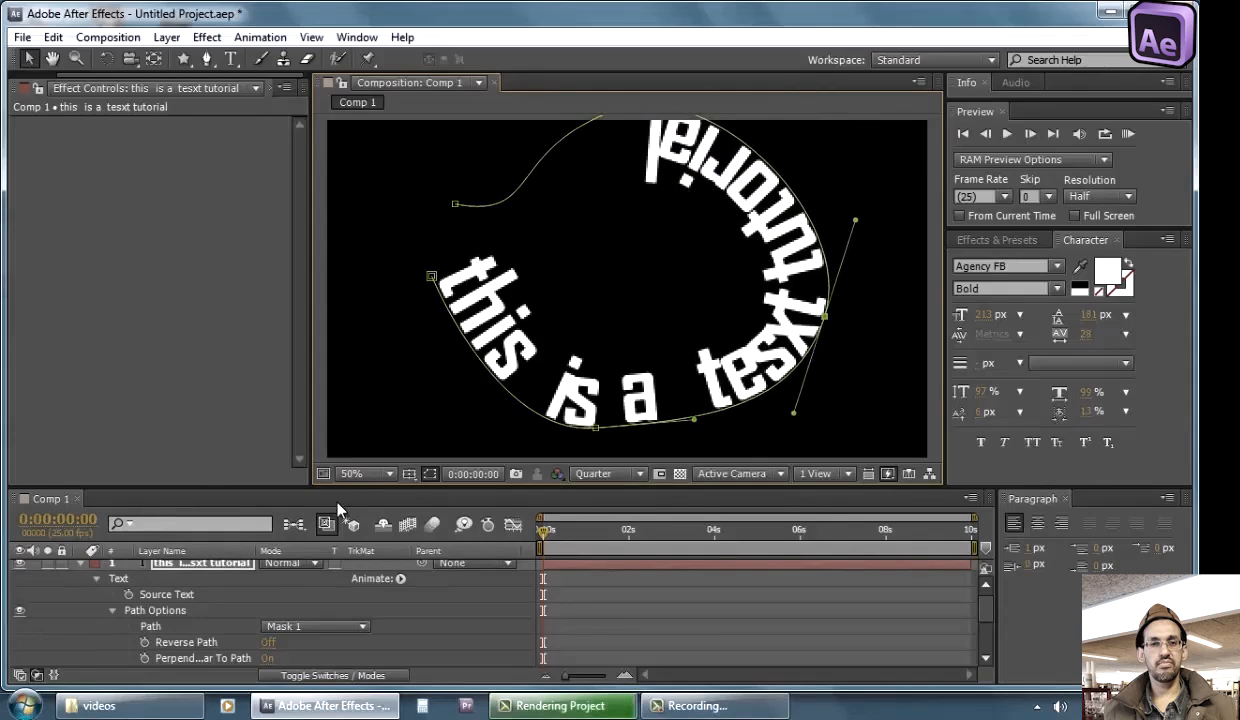
click(362, 473)
click(385, 131)
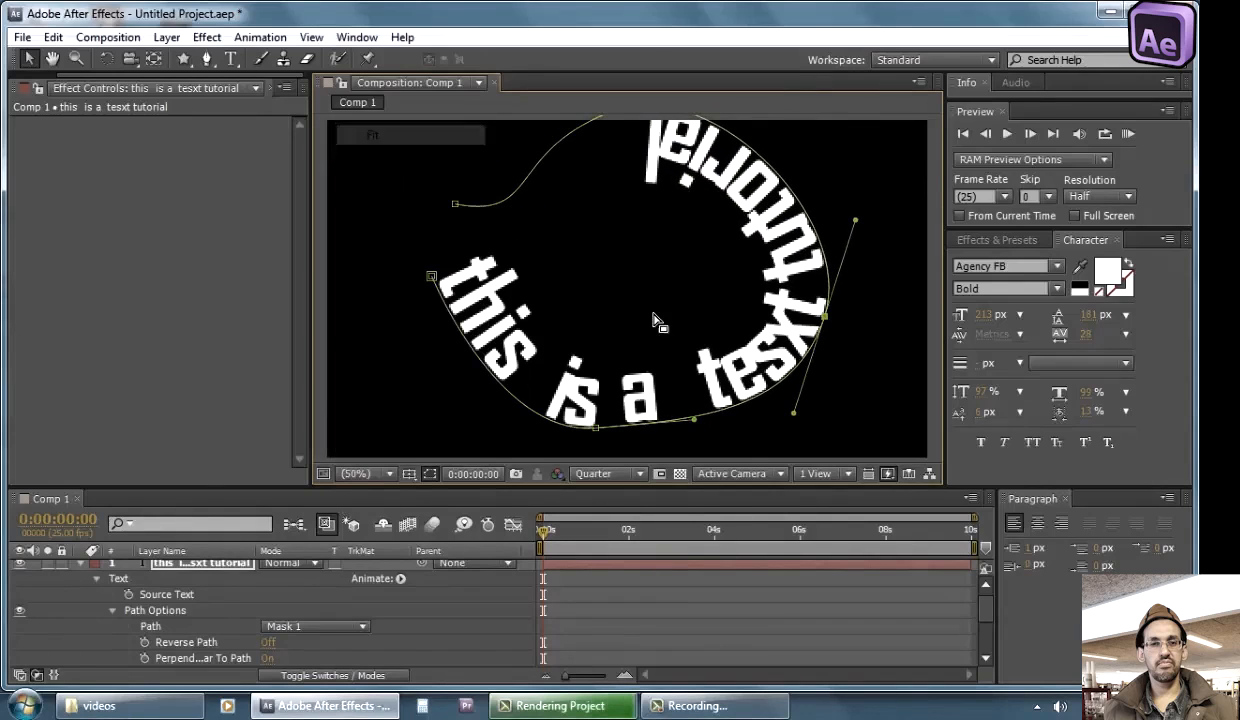
click(385, 472)
click(388, 131)
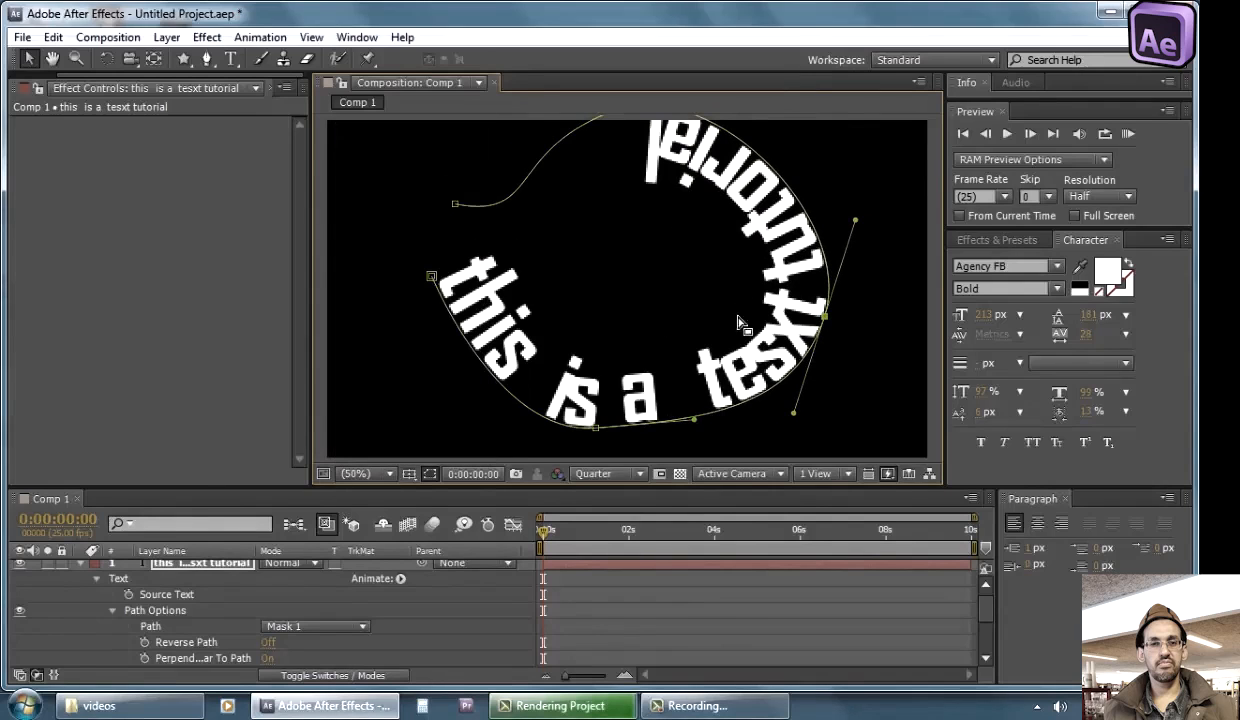
drag(833, 320, 796, 328)
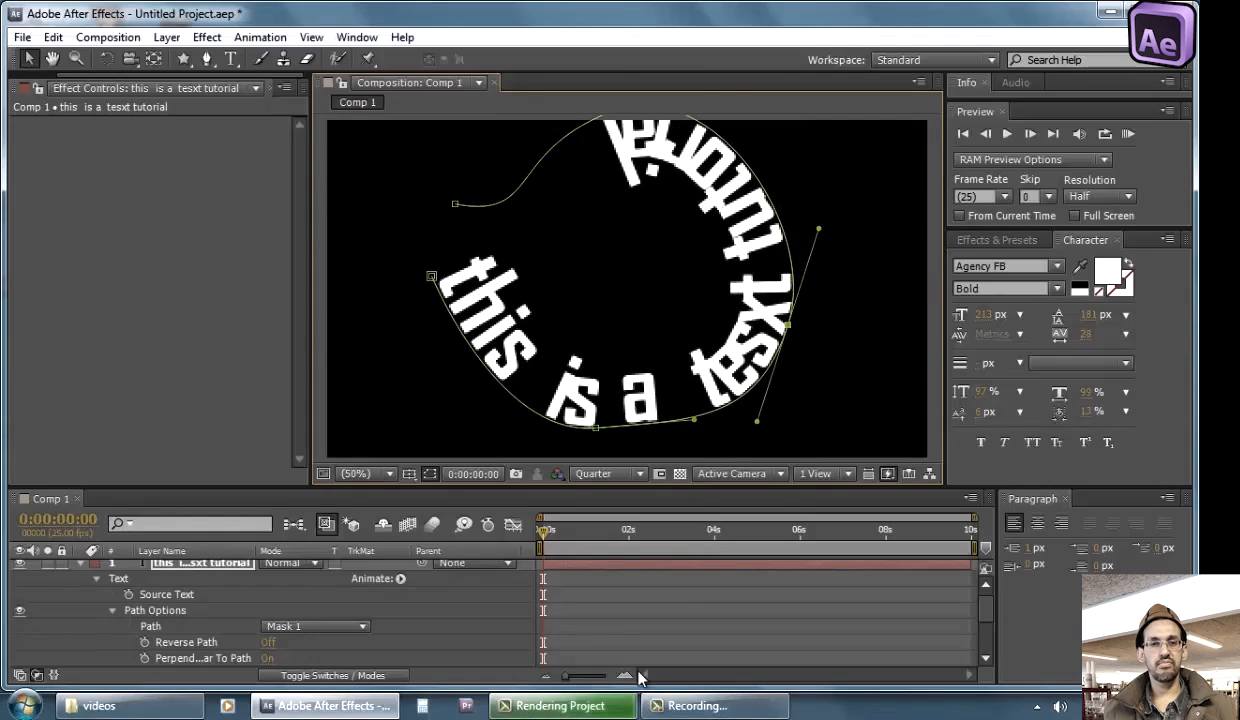
Turn on Reverse Path in the text layer's Path Options
scroll(622, 578, down, 1)
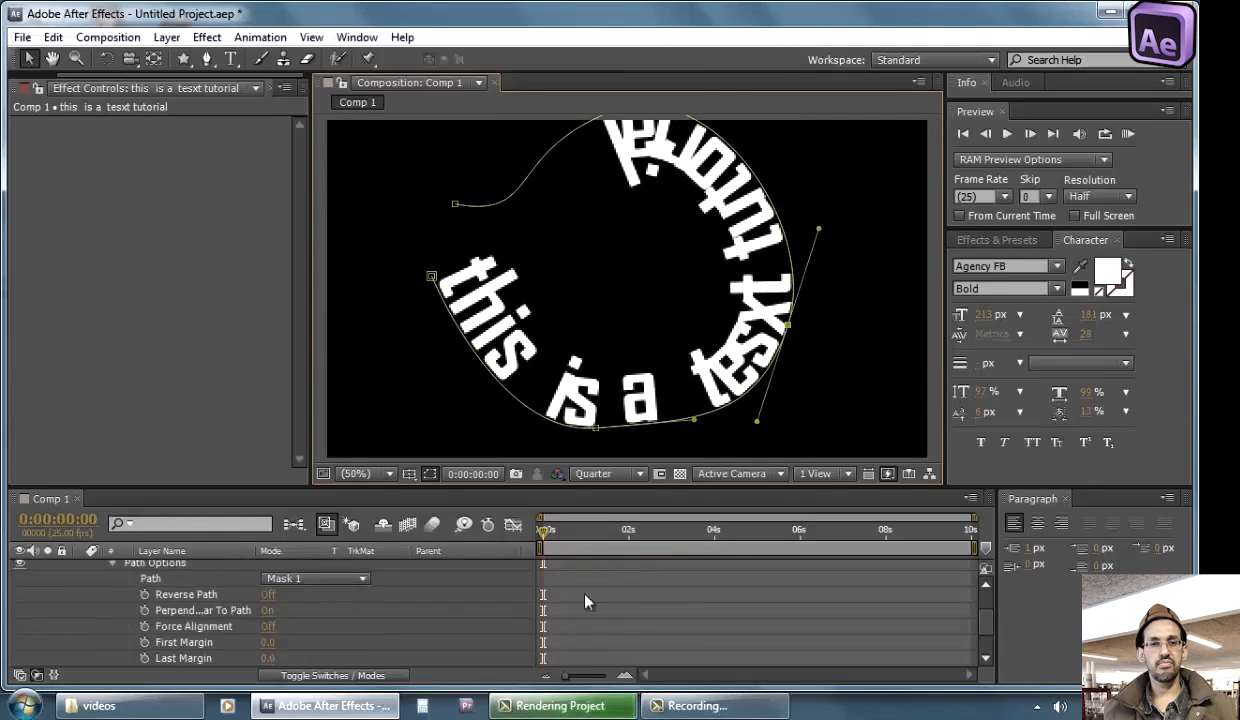
click(305, 622)
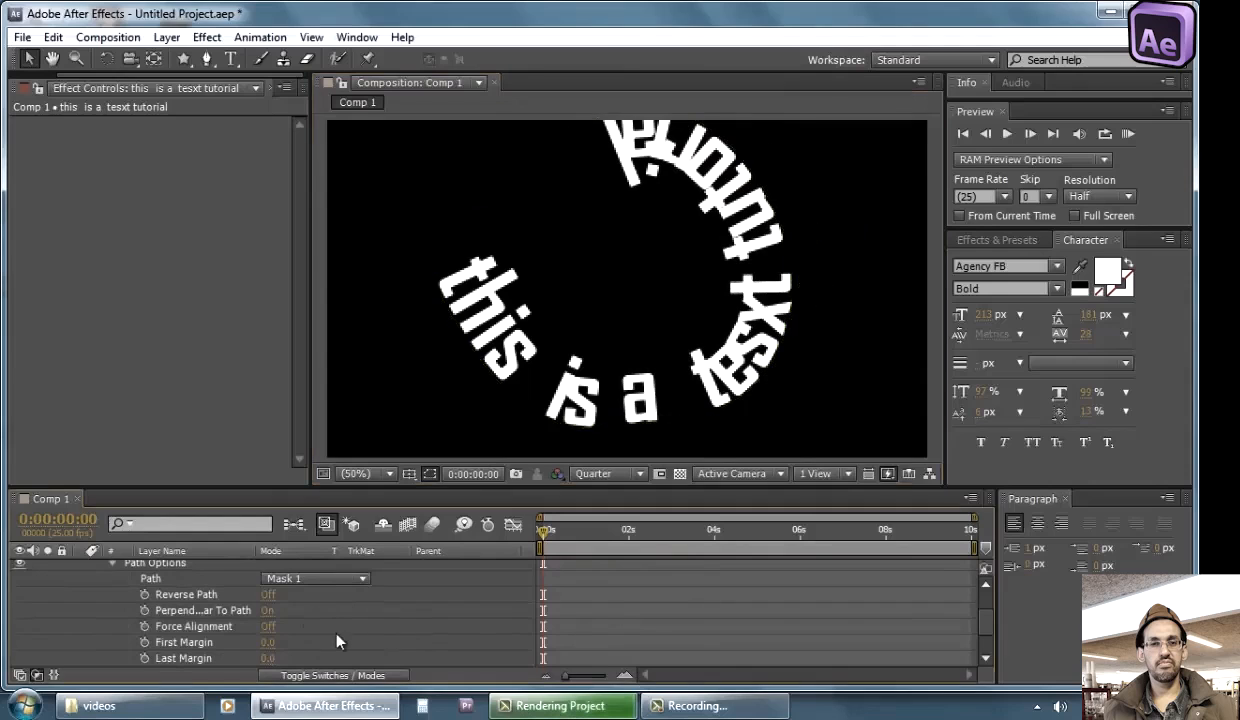
click(268, 595)
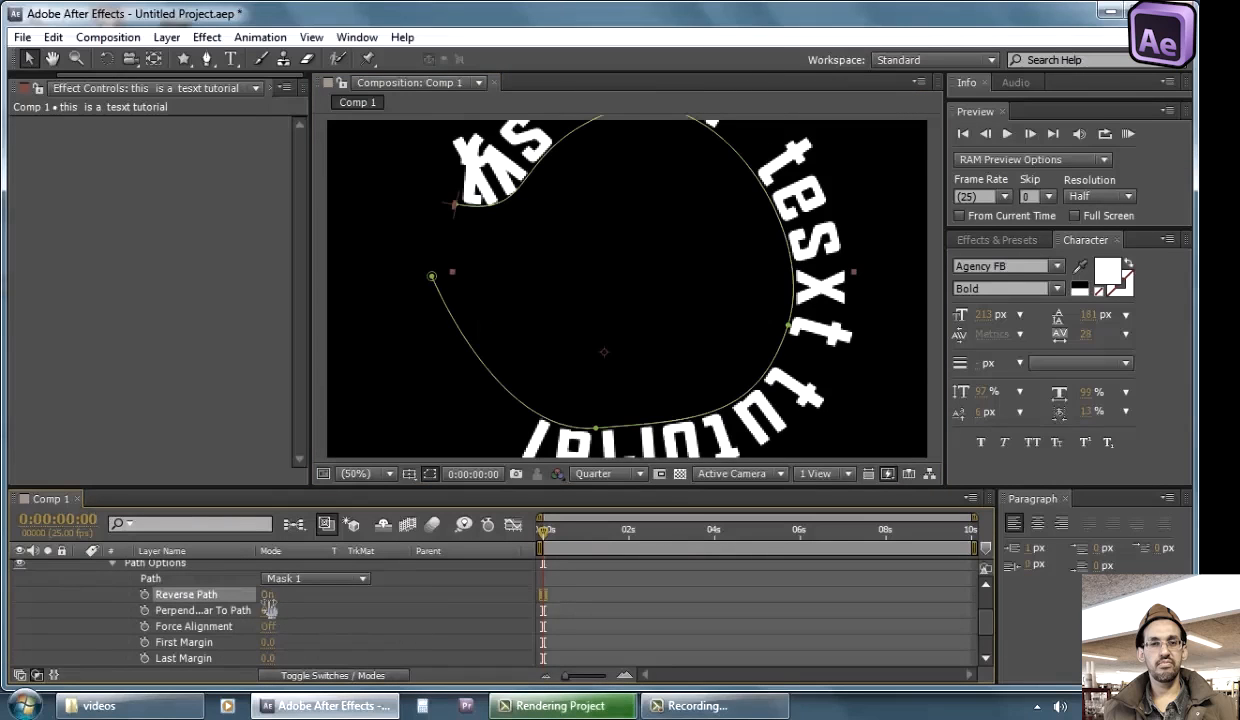
scroll(592, 358, down, 2)
scroll(270, 604, up, 2)
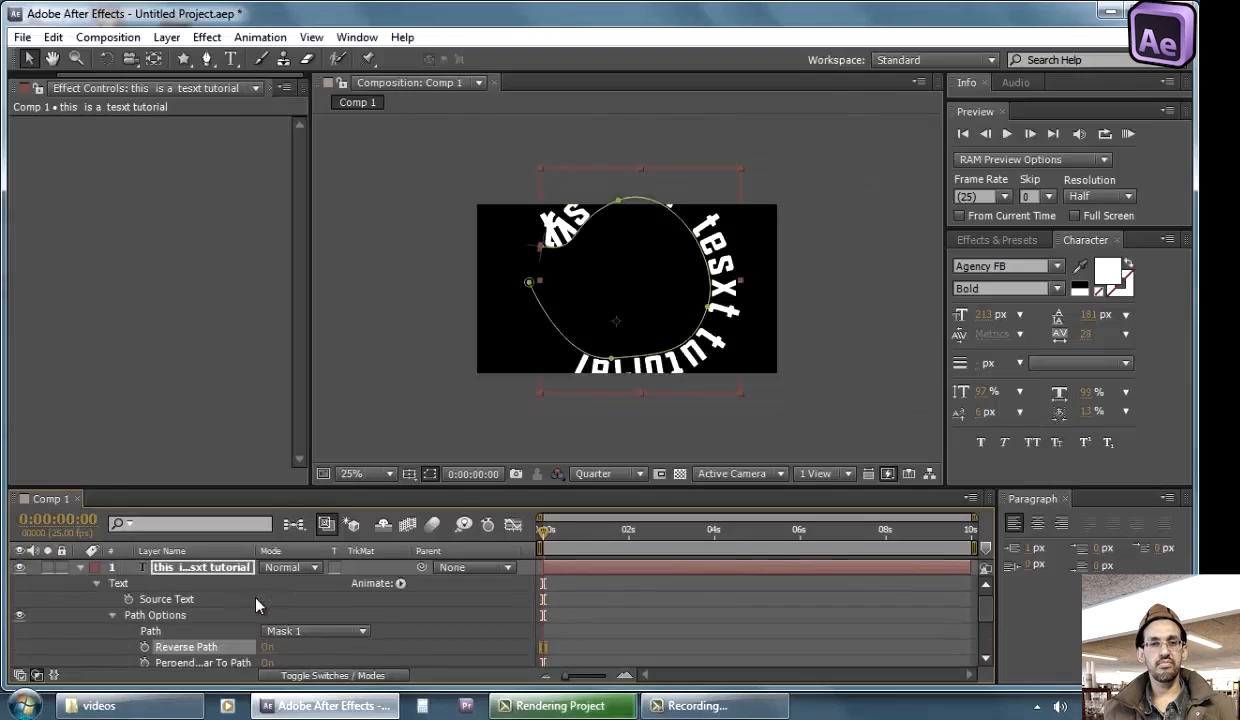
Scale the text layer down to 66% and magnify the composition view to 50%
click(206, 570)
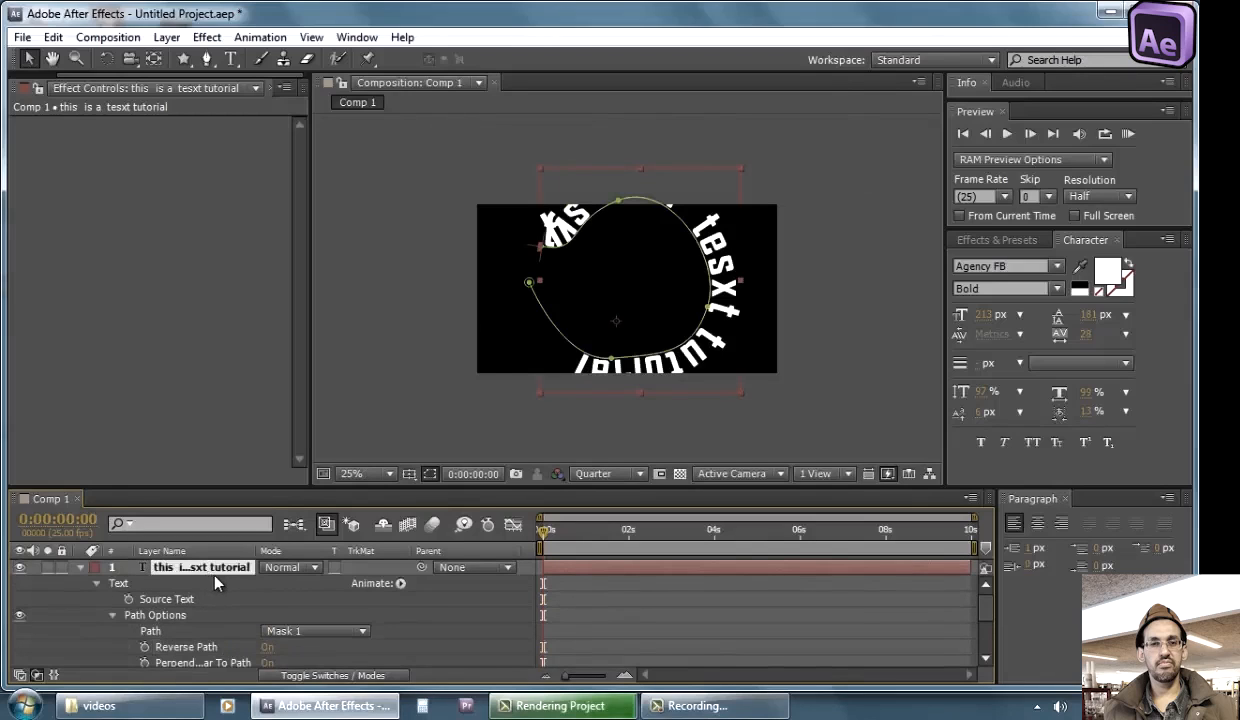
key(s)
drag(288, 583, 232, 583)
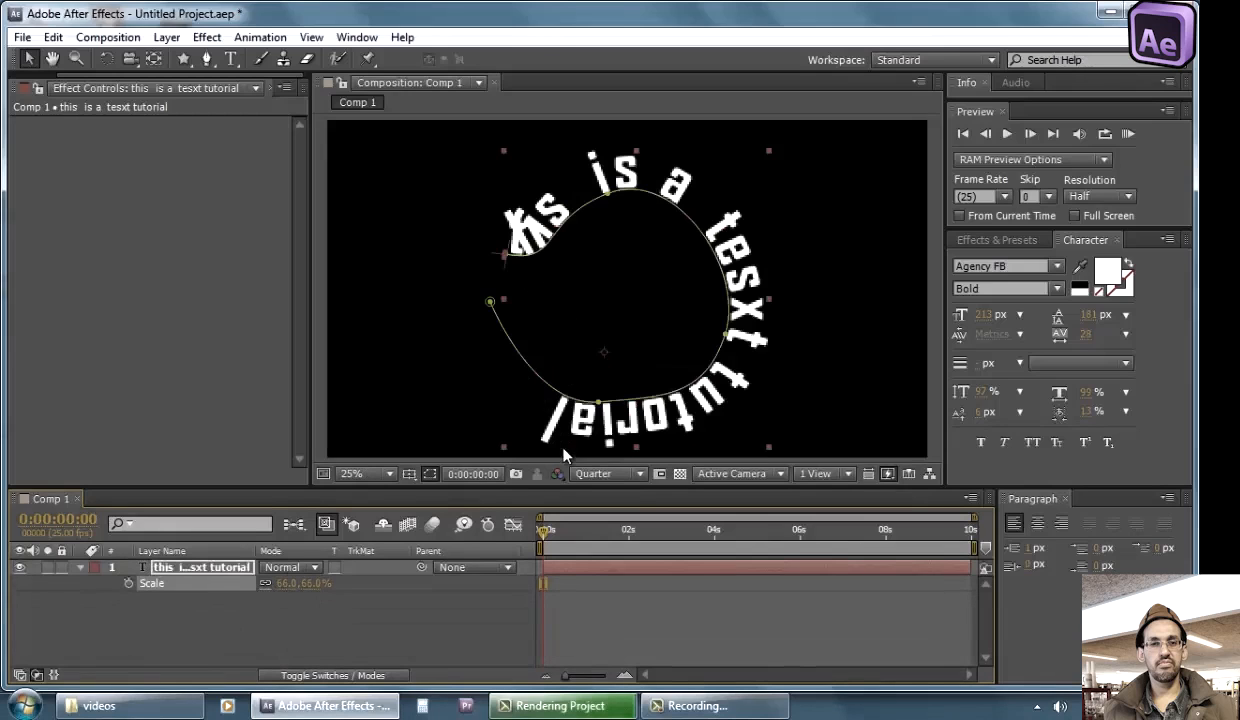
key(period)
click(299, 584)
Reopen the text layer's Path Options and toggle Reverse Path off and back on to compare the text direction
click(80, 567)
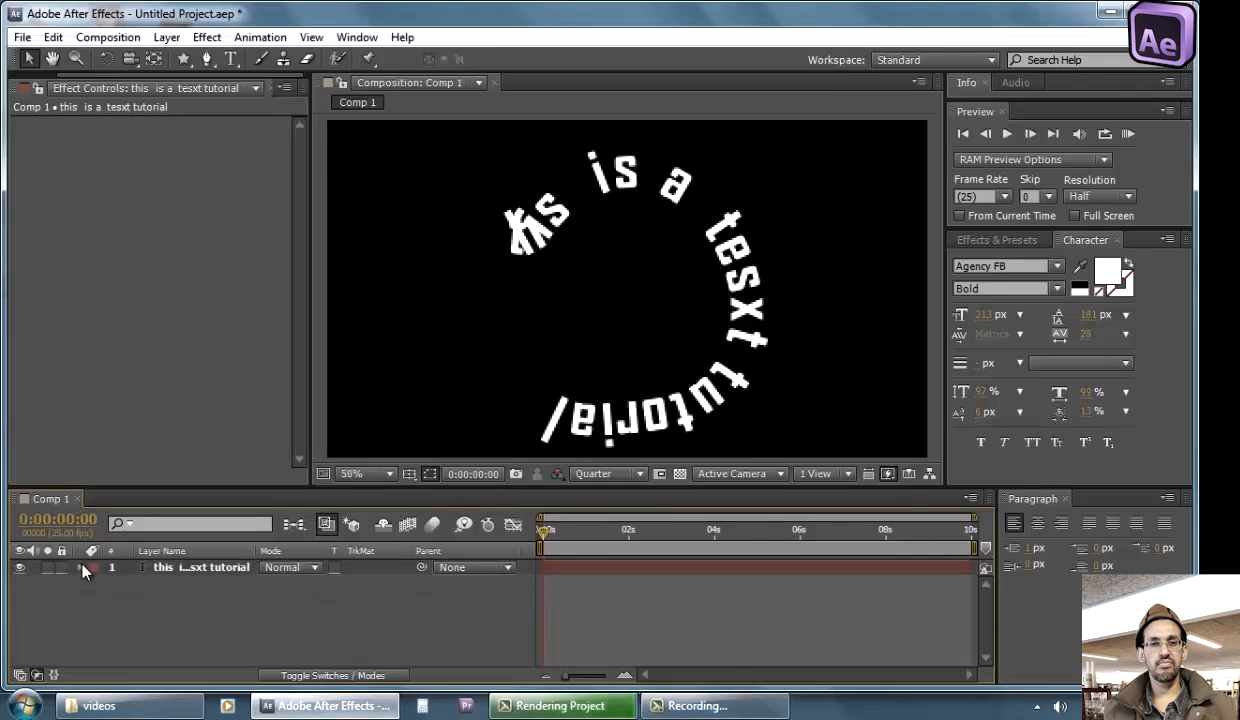
click(80, 567)
click(160, 614)
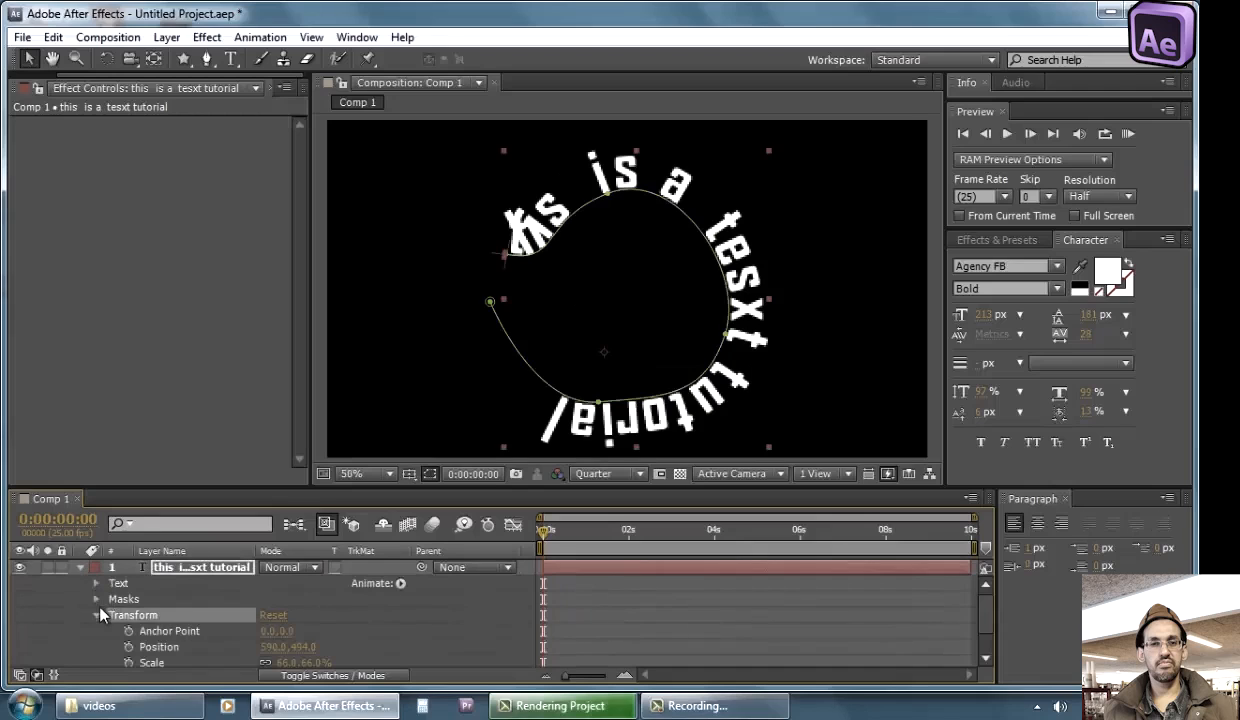
click(96, 583)
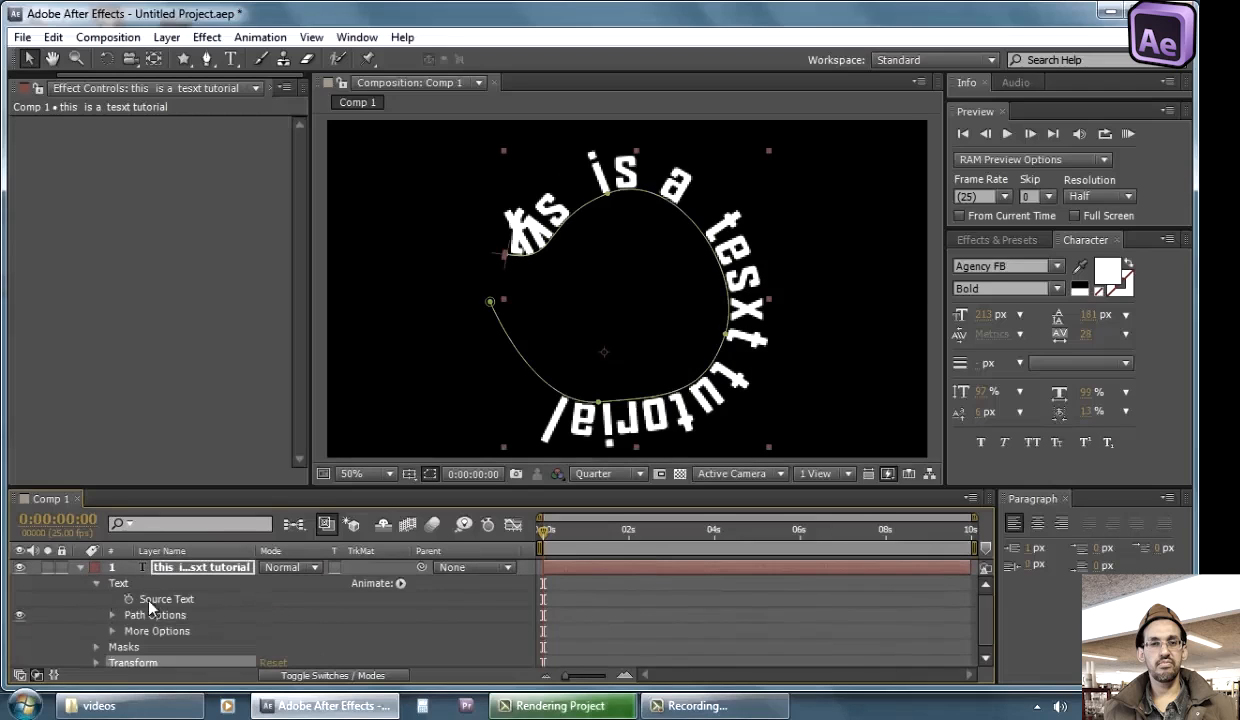
click(127, 632)
click(112, 615)
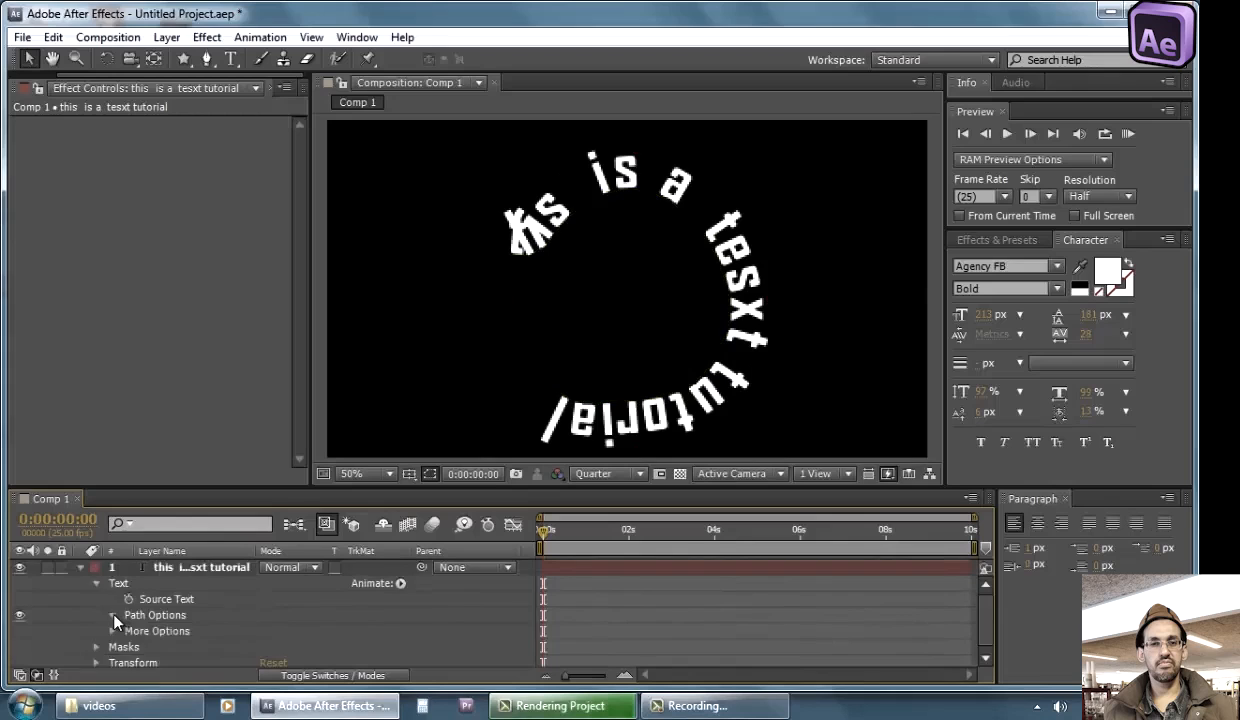
scroll(109, 595, down, 2)
click(267, 599)
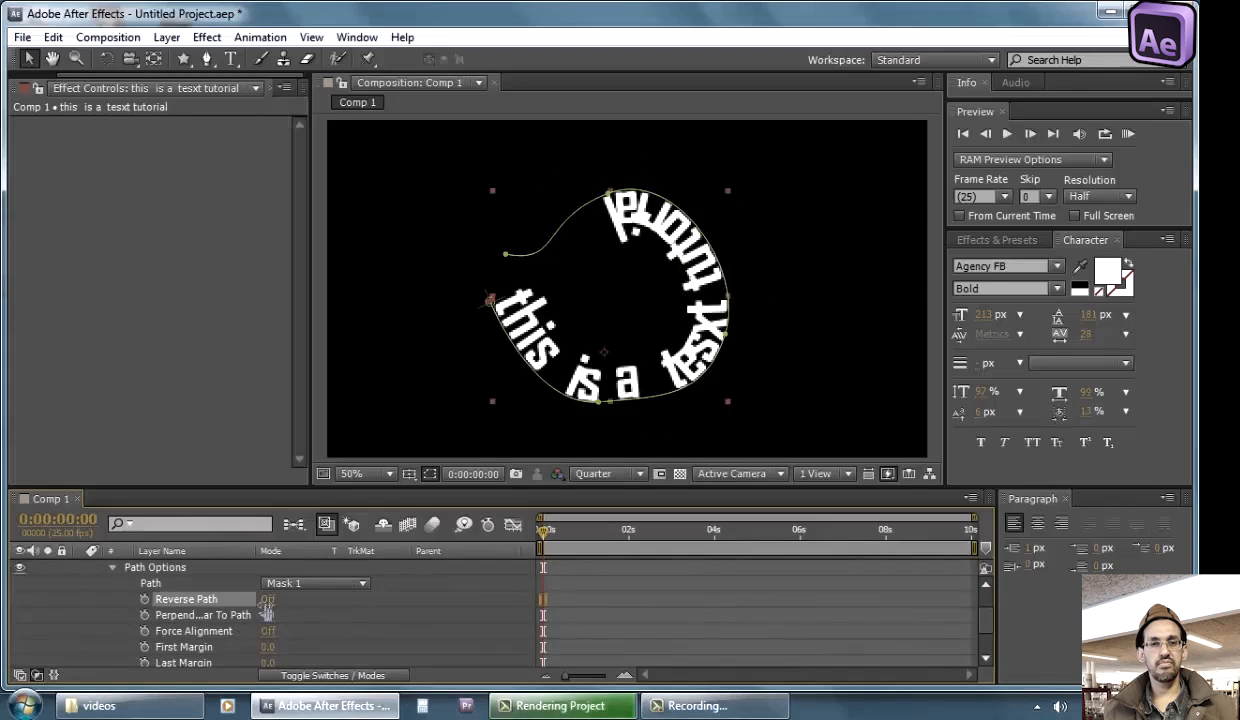
click(267, 602)
click(267, 600)
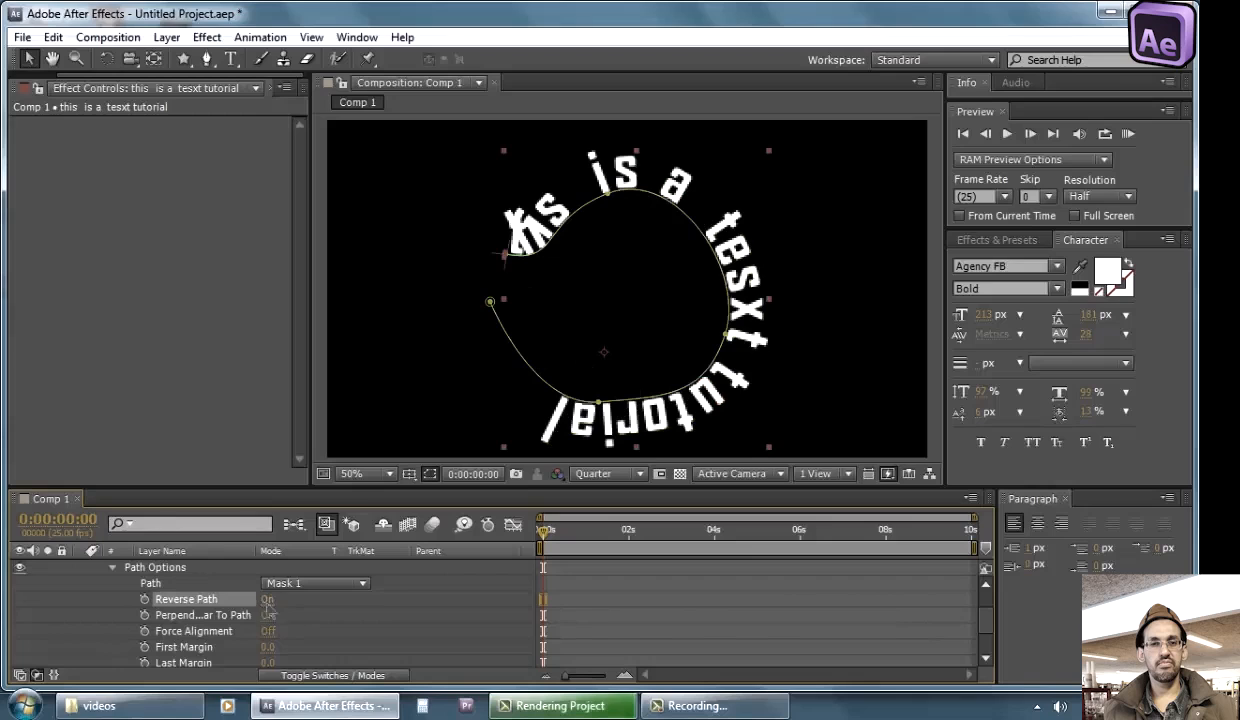
click(267, 600)
click(267, 600)
click(267, 600)
Widen the timeline's Layer Name column so the full property names fit
drag(258, 551, 140, 558)
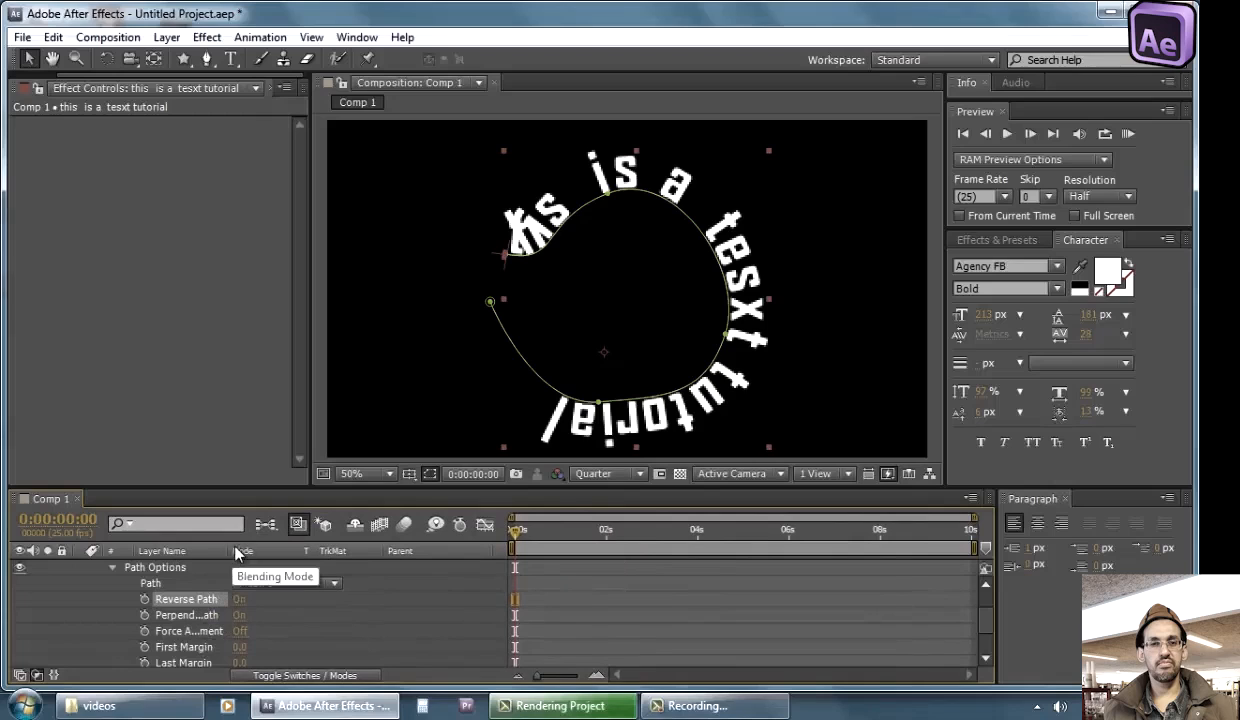
drag(232, 558, 381, 558)
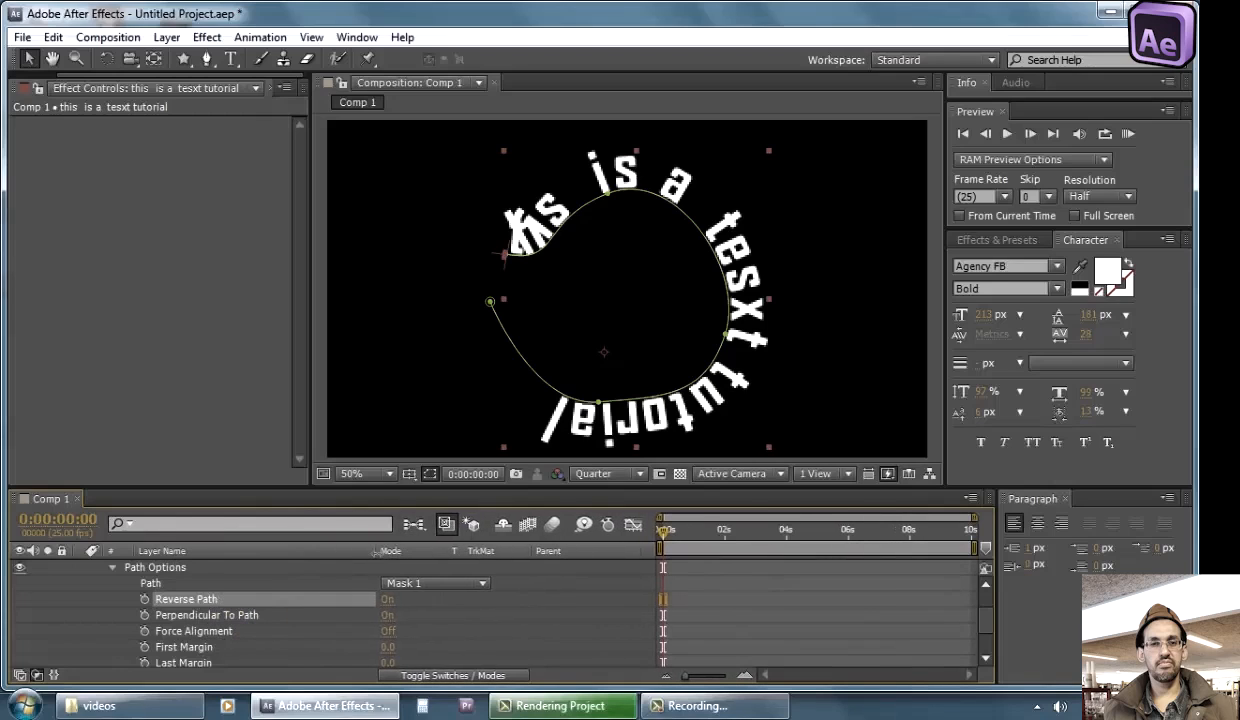
Toggle Perpendicular To Path and Force Alignment to compare their effects, returning them to On and Off respectively
click(281, 625)
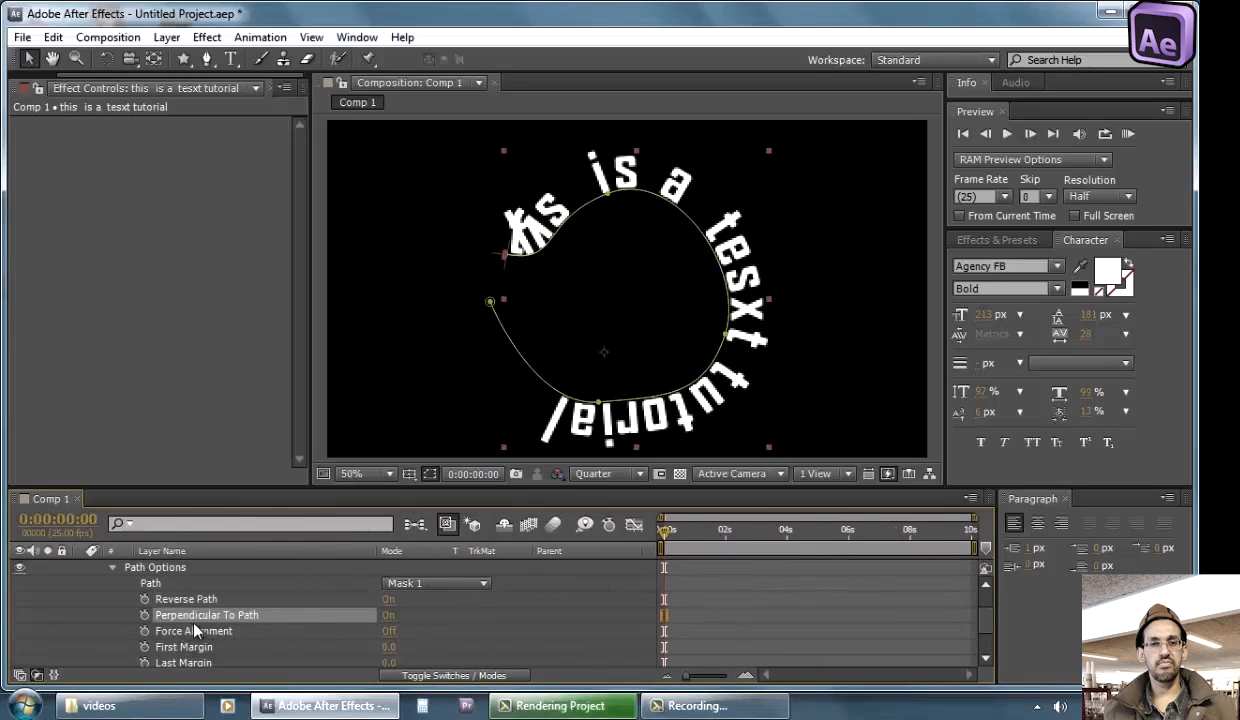
click(388, 616)
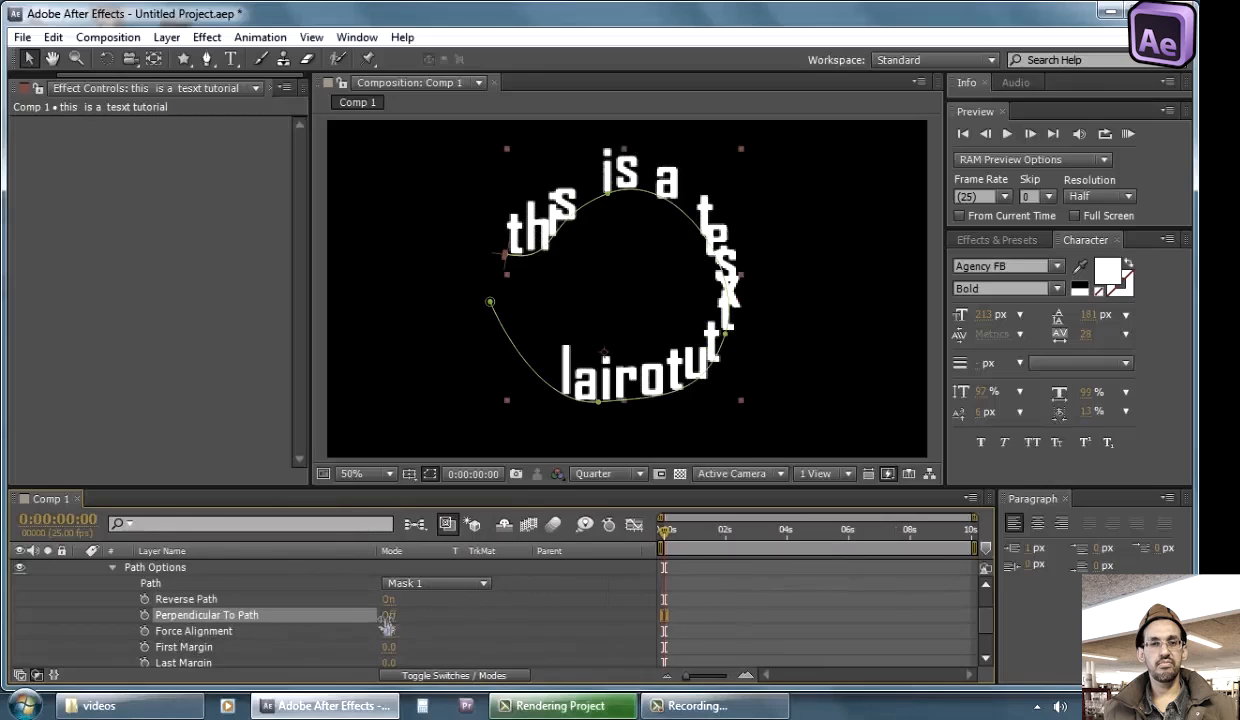
click(387, 616)
click(387, 616)
click(386, 616)
click(386, 616)
click(387, 616)
click(389, 631)
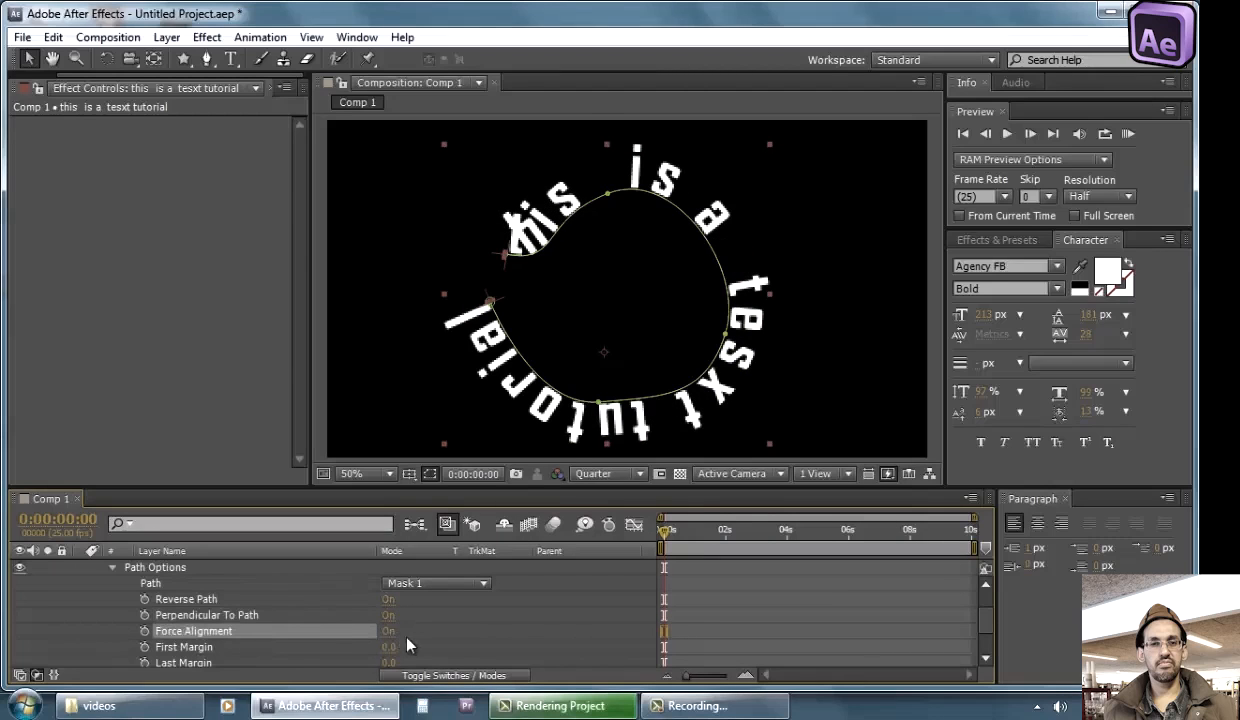
click(390, 632)
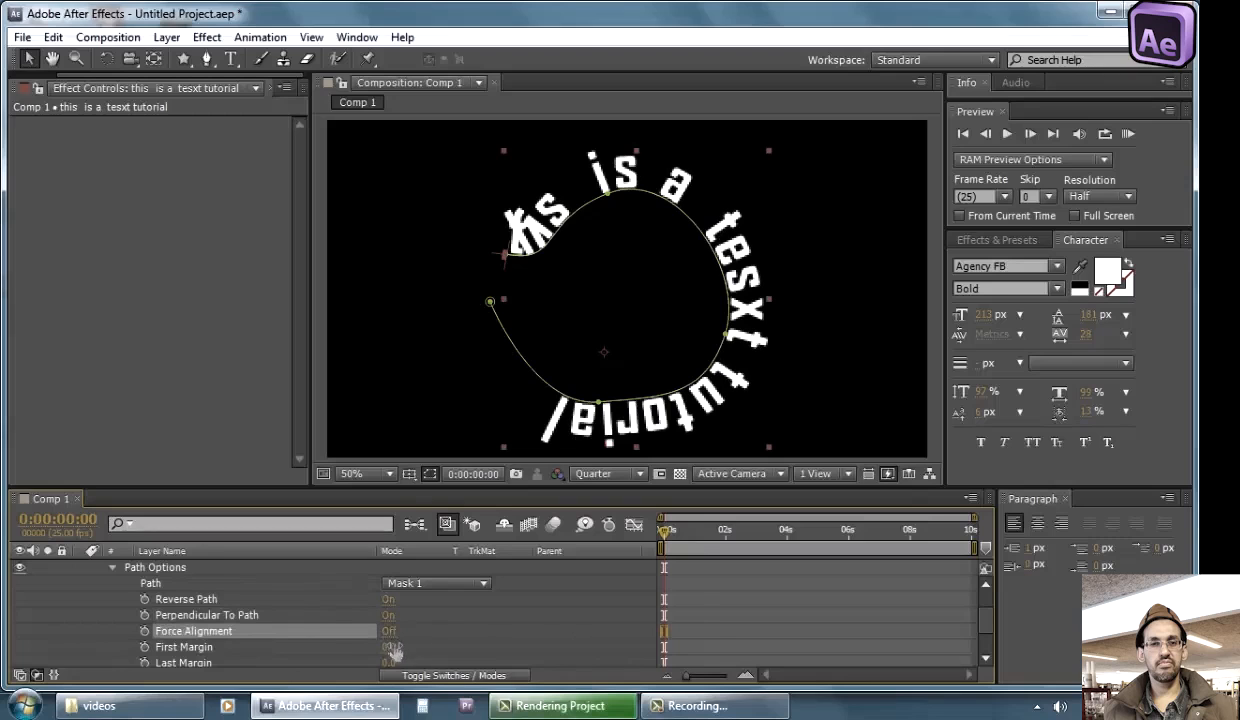
Set the path text's First Margin to 37 and Last Margin to 32, and collapse Path Options
drag(390, 647, 437, 623)
scroll(418, 645, down, 1)
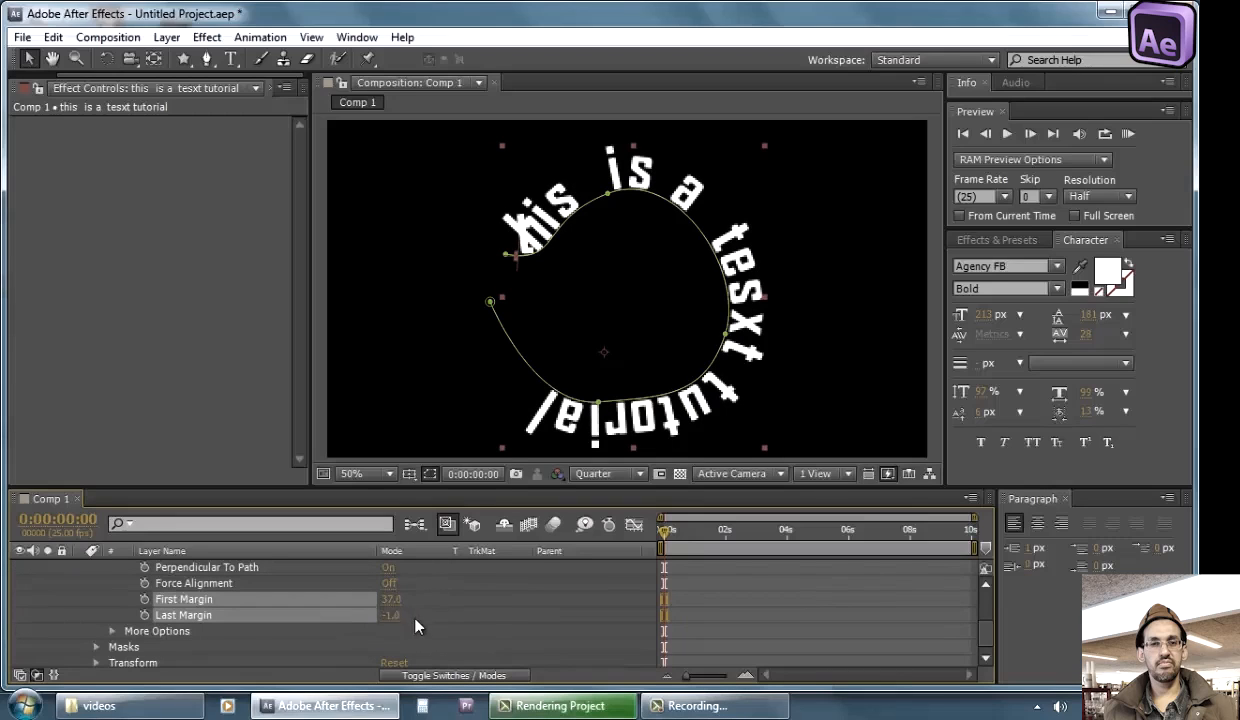
scroll(257, 631, up, 2)
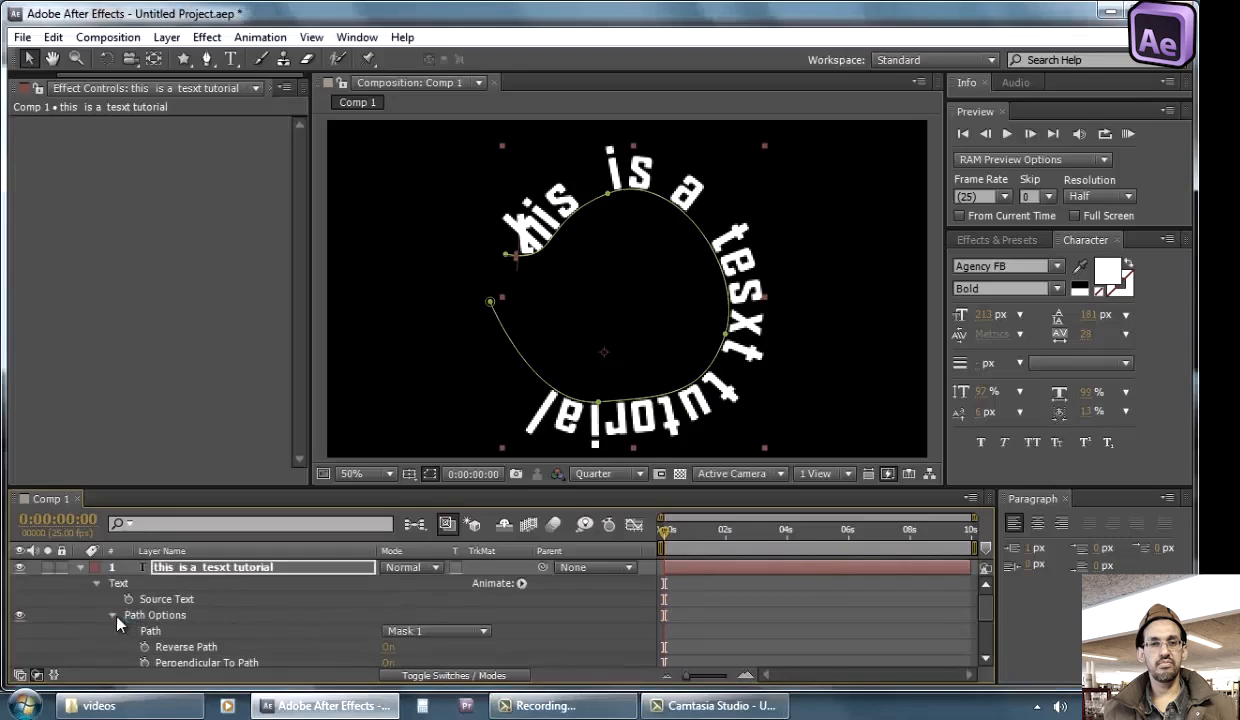
click(202, 618)
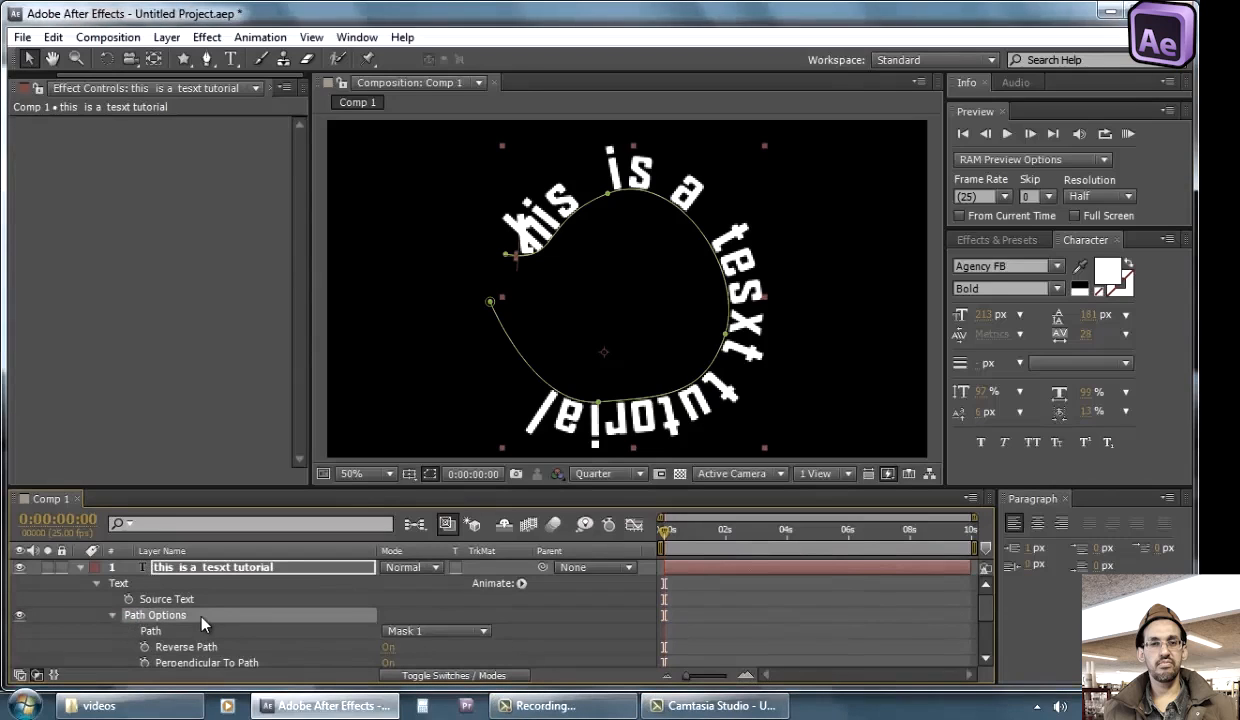
click(112, 616)
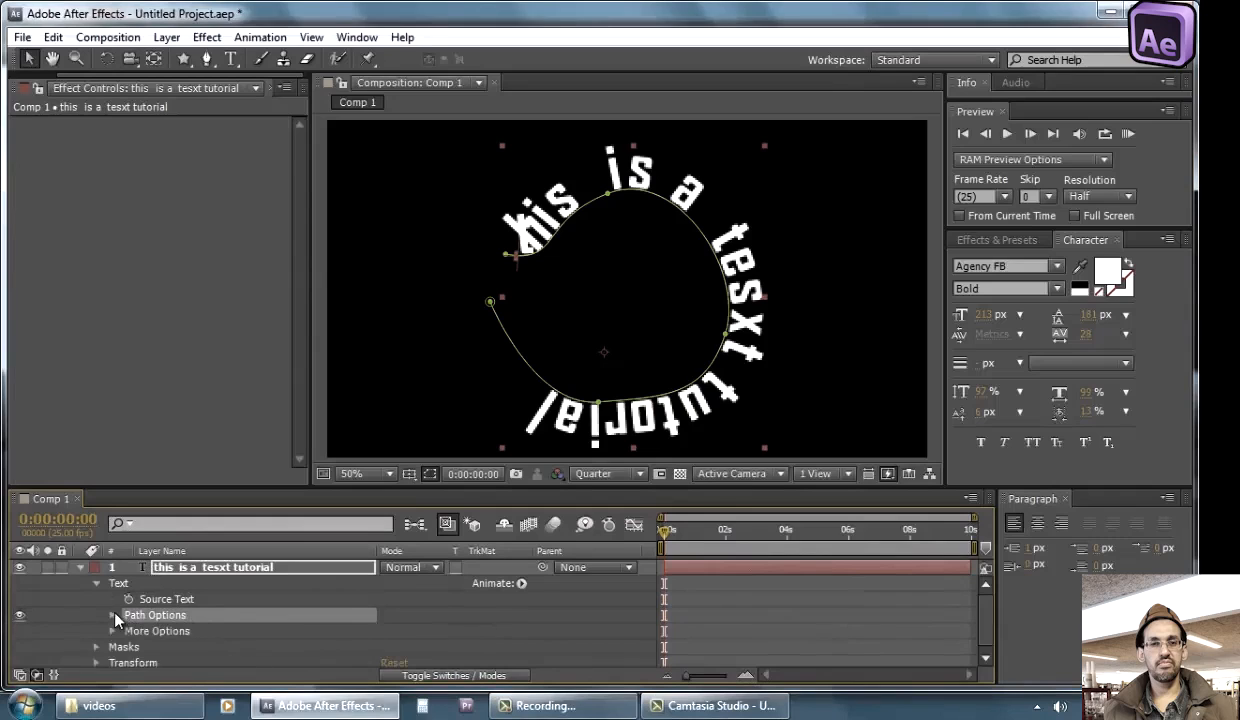
Try the Word, Line and All settings for Anchor Point Grouping under More Options, and return it to Character
click(158, 631)
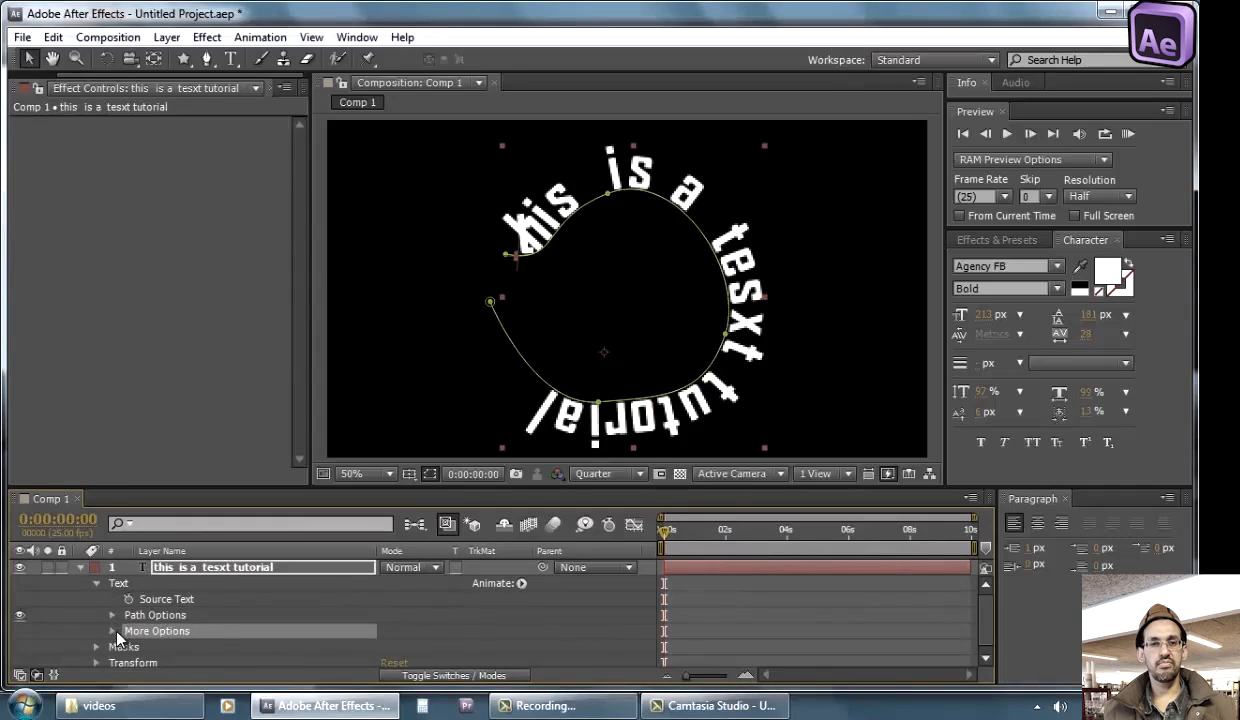
click(112, 631)
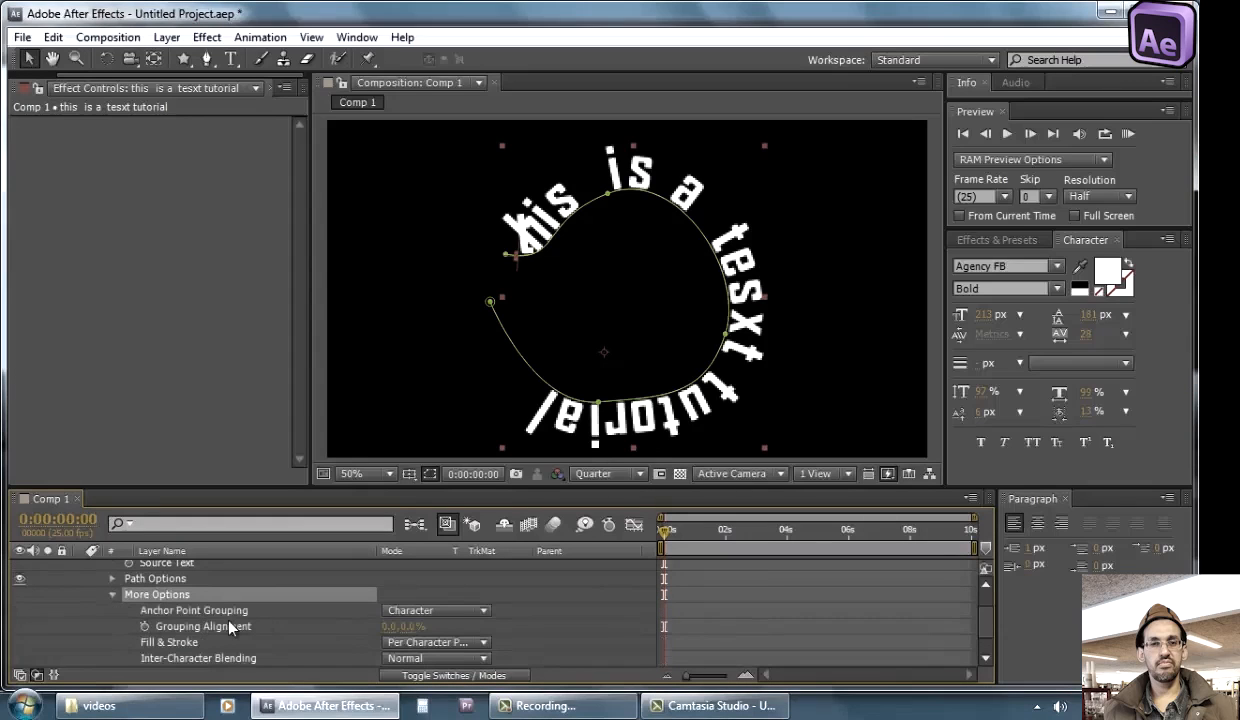
click(432, 610)
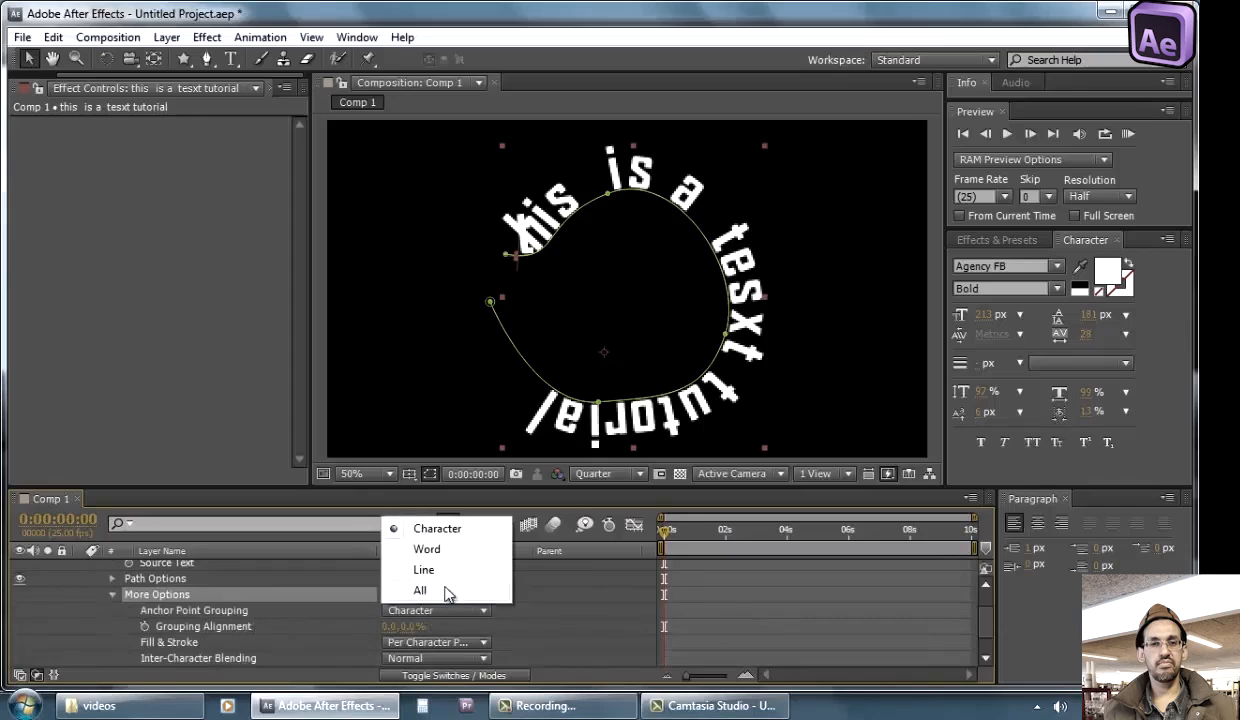
click(427, 549)
click(461, 610)
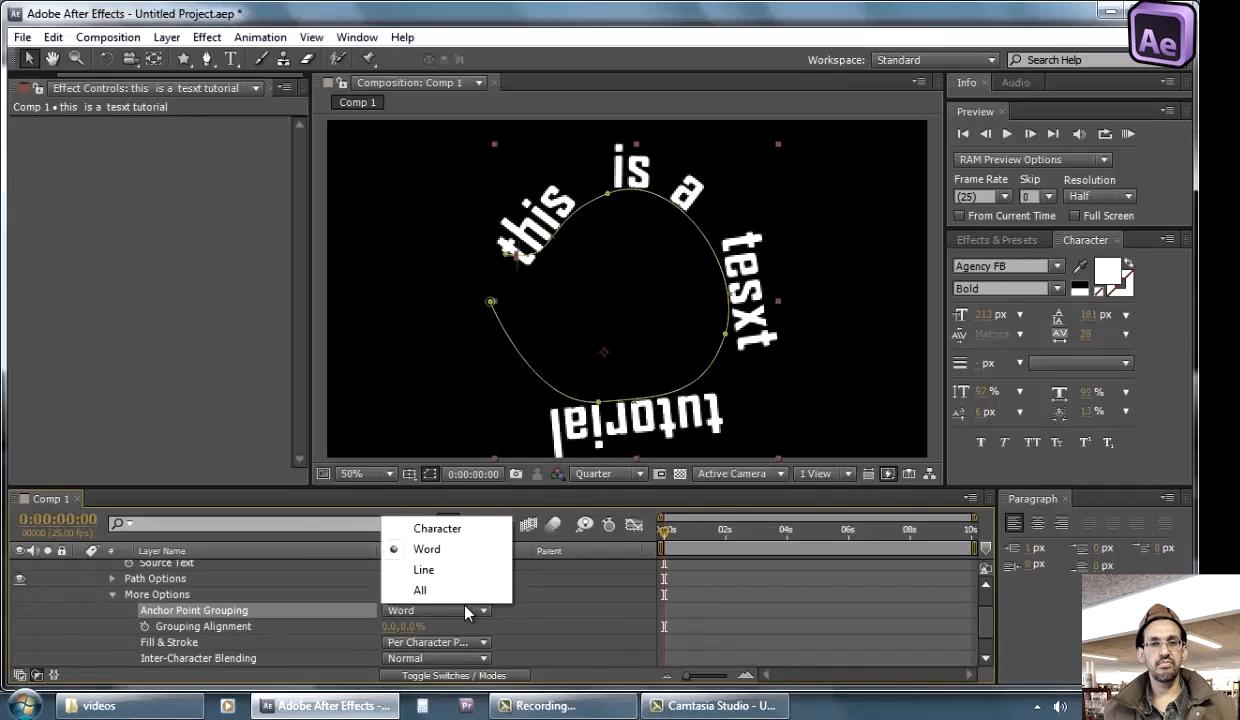
click(475, 567)
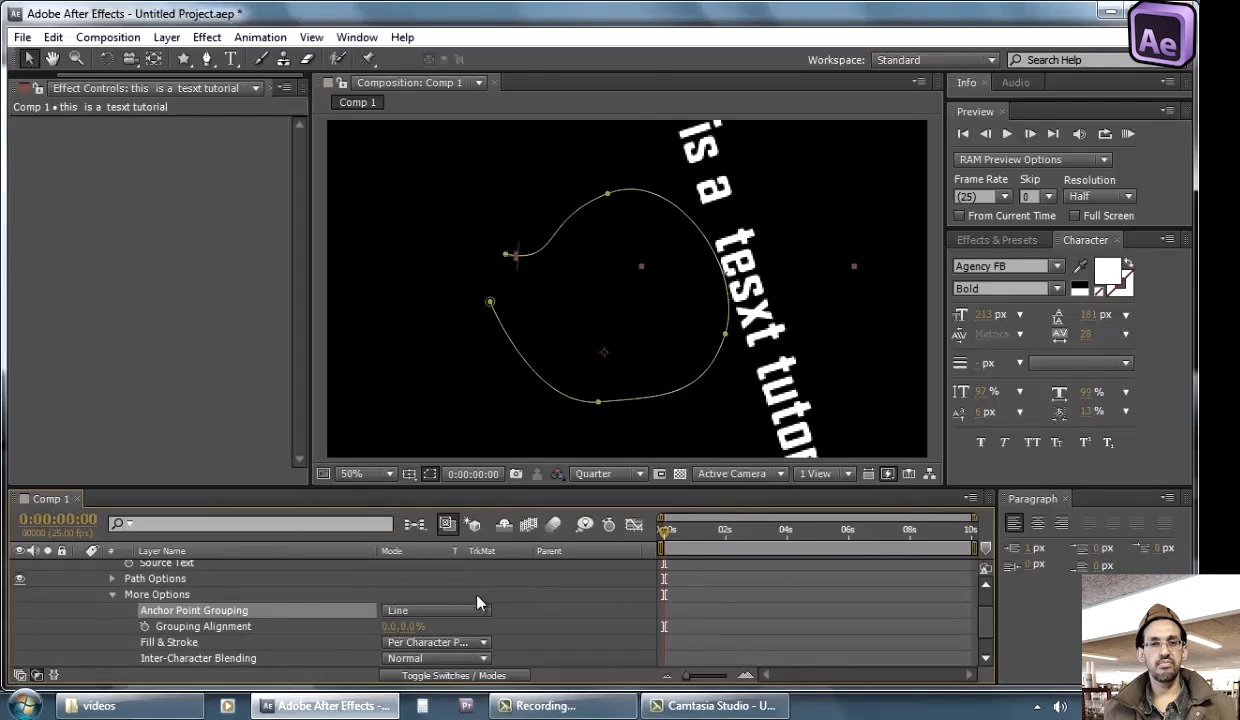
click(477, 604)
click(466, 585)
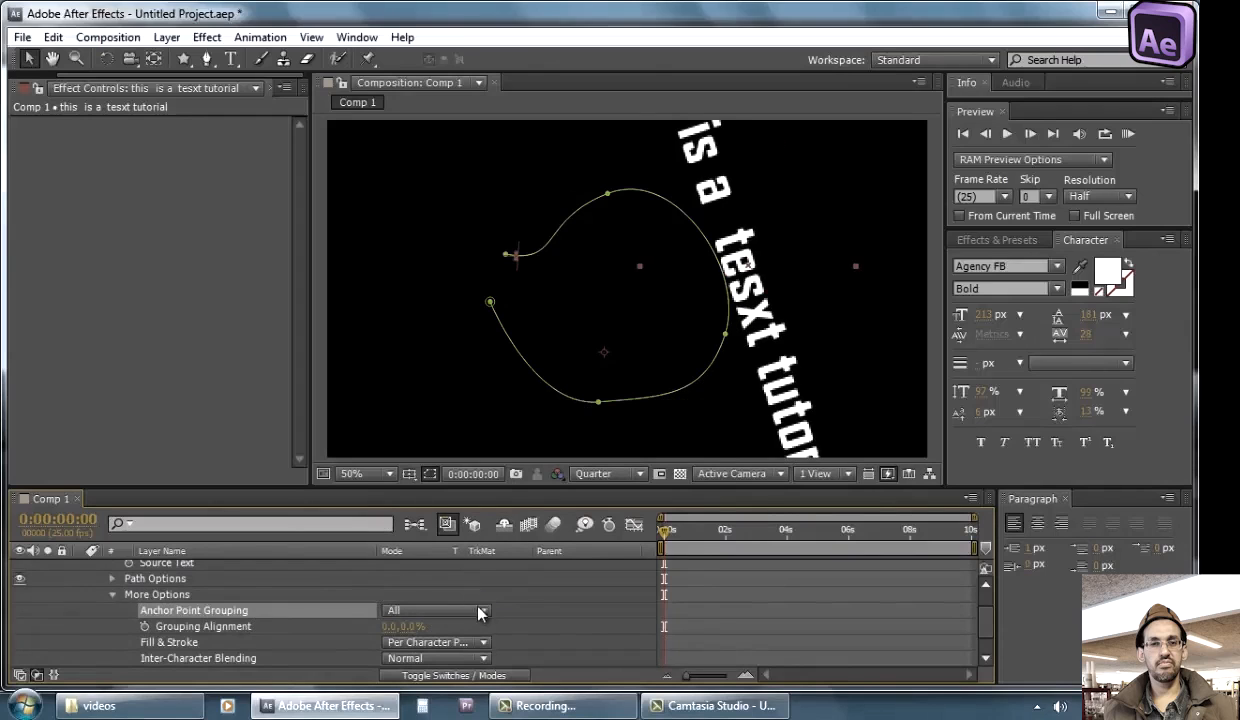
click(480, 613)
click(475, 528)
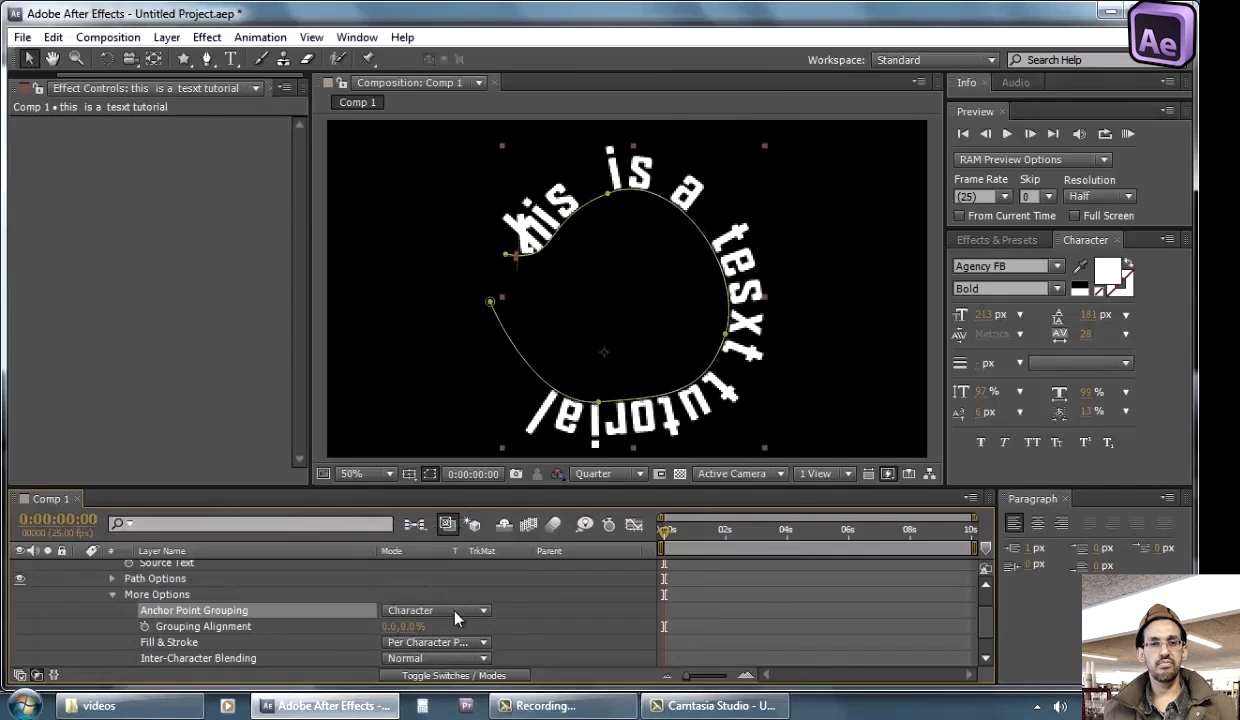
Set the text's Grouping Alignment to 181, 13%
click(254, 629)
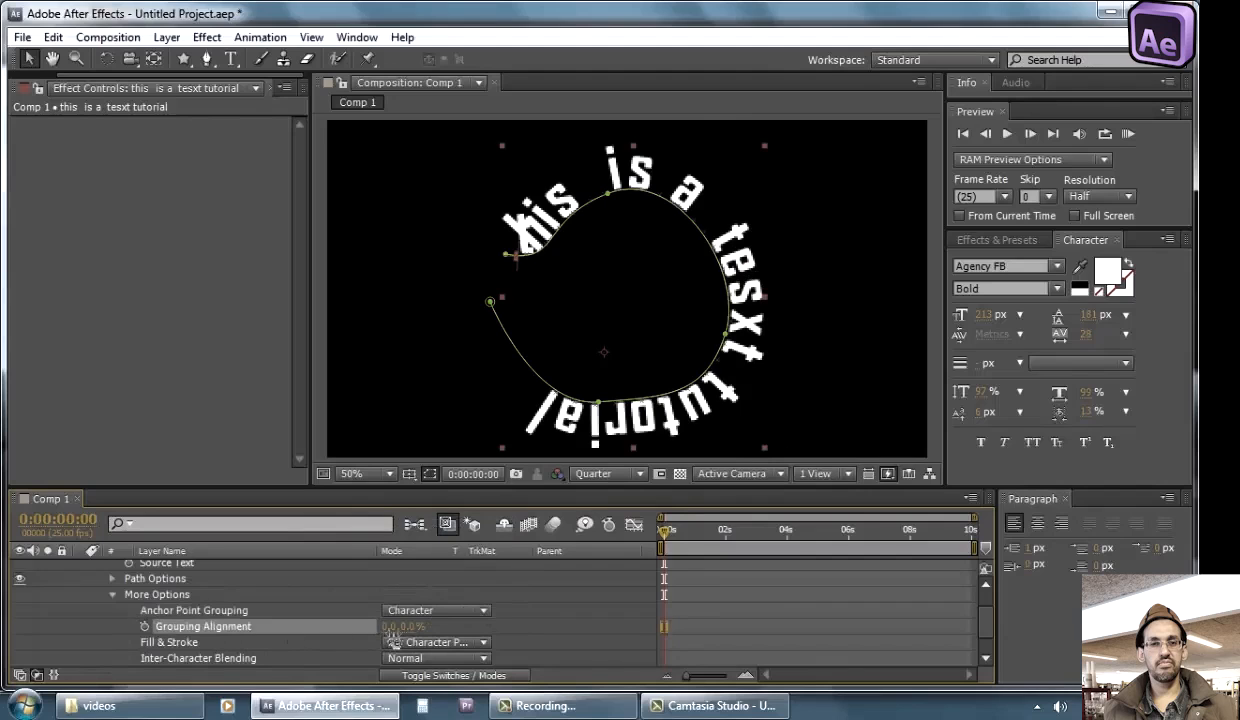
drag(392, 626, 518, 618)
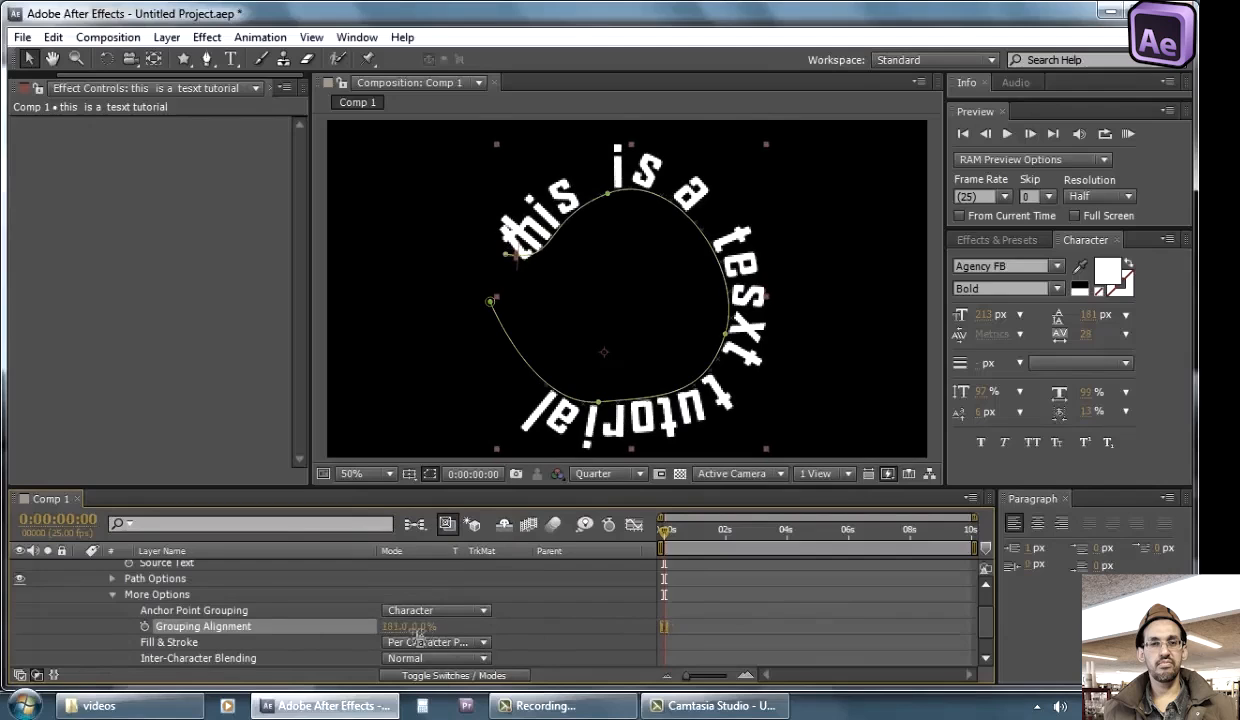
drag(418, 626, 482, 616)
Keyframe Grouping Alignment at 0:00:00:00, change its value at 0:00:01:04, and return to the start
click(145, 627)
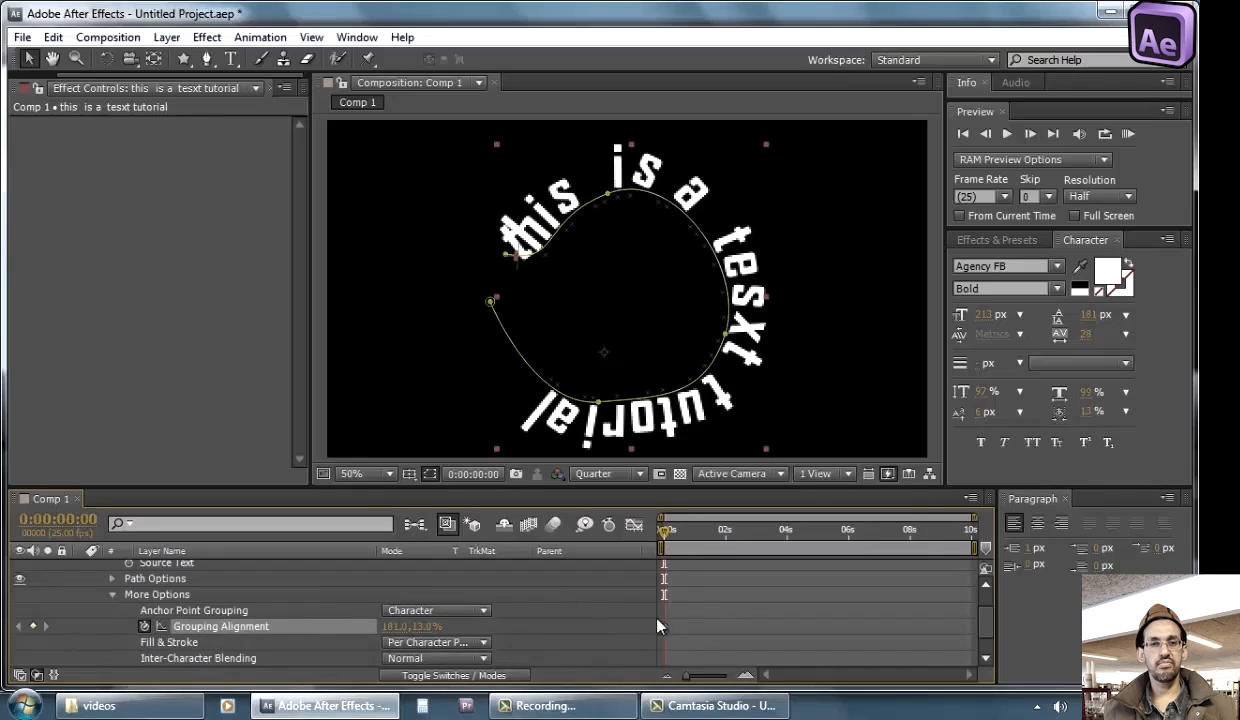
drag(663, 532, 700, 530)
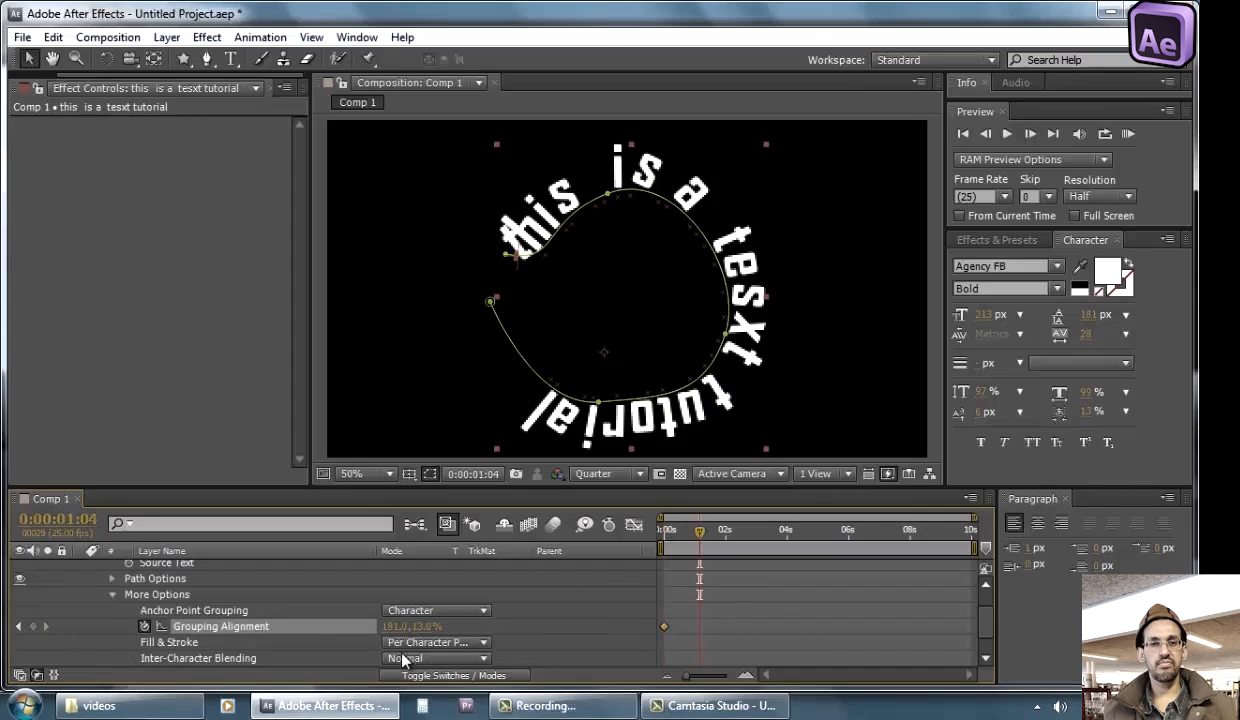
drag(410, 633, 530, 633)
drag(700, 530, 560, 545)
Review the properties listed under the text layer's Path Options and More Options
scroll(380, 595, down, 2)
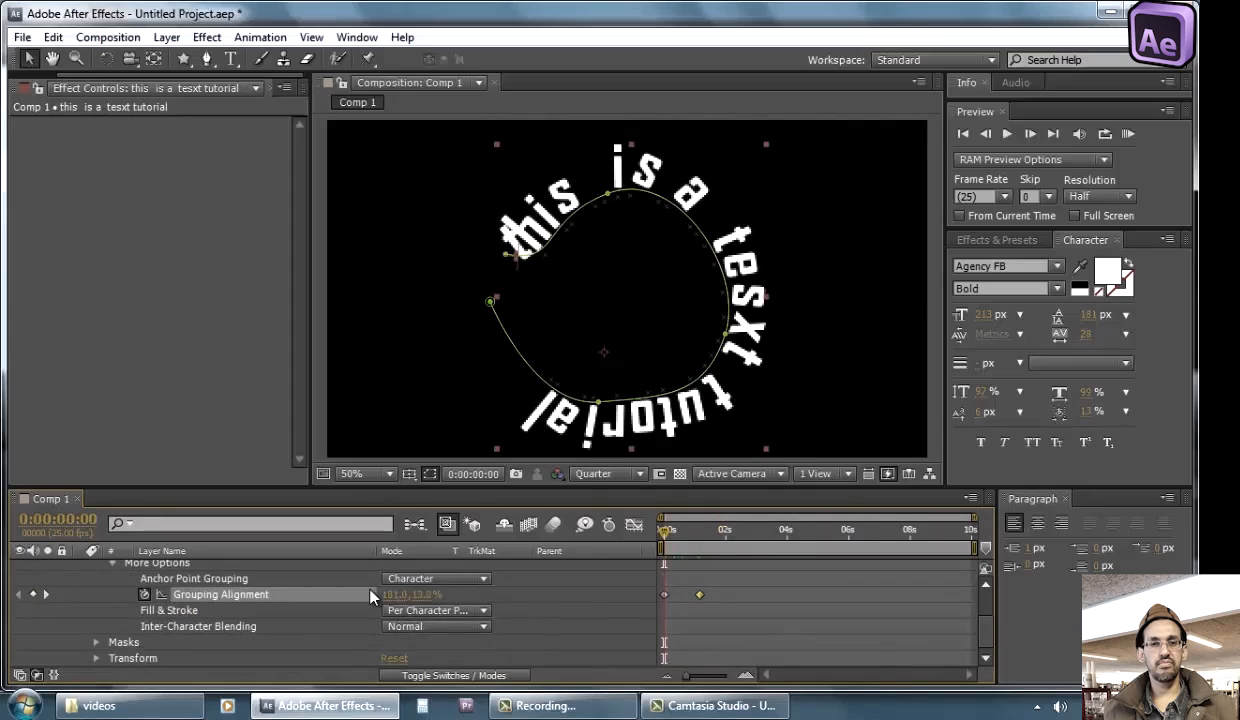
key(Return)
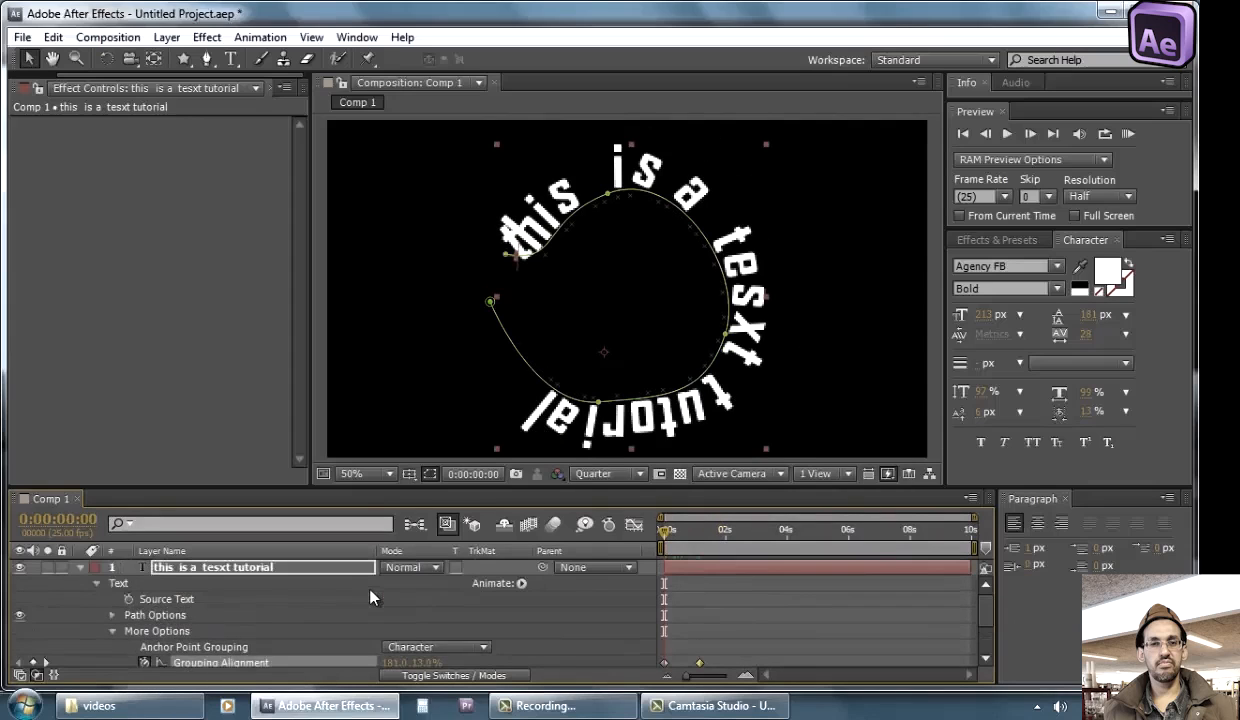
click(112, 615)
scroll(115, 610, down, 3)
scroll(140, 600, up, 3)
click(159, 600)
scroll(175, 603, down, 3)
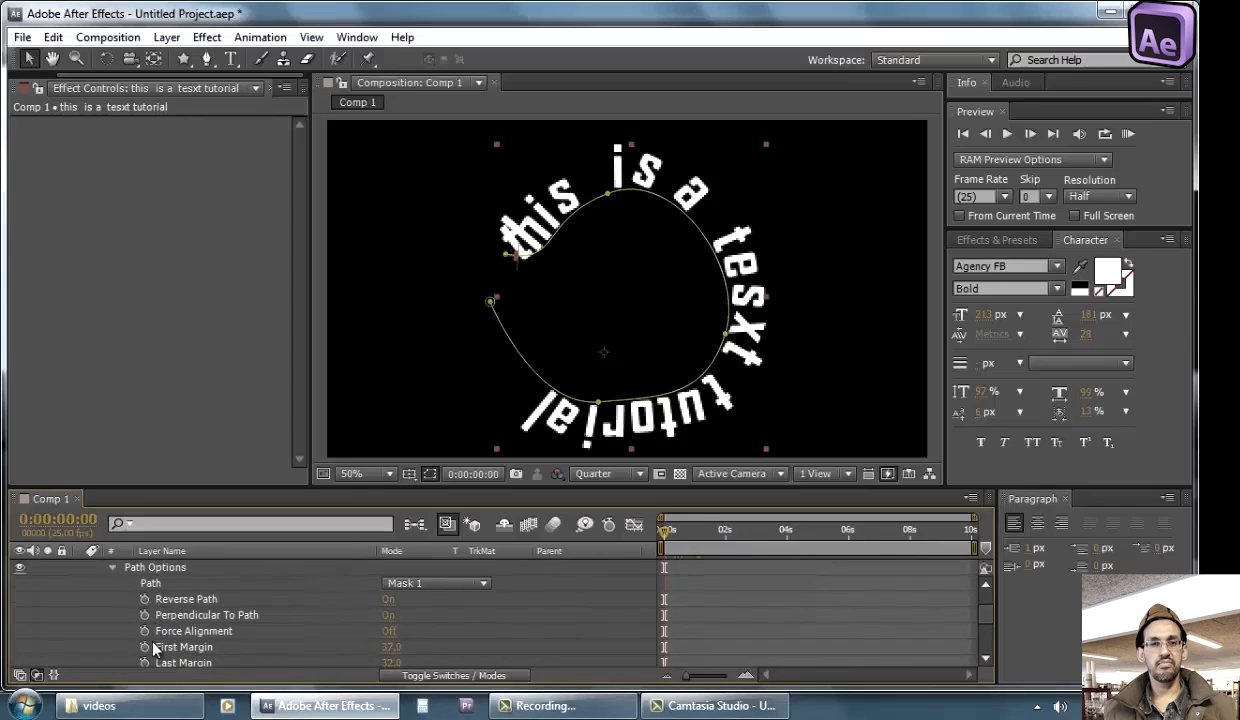
scroll(180, 630, down, 2)
scroll(190, 632, down, 1)
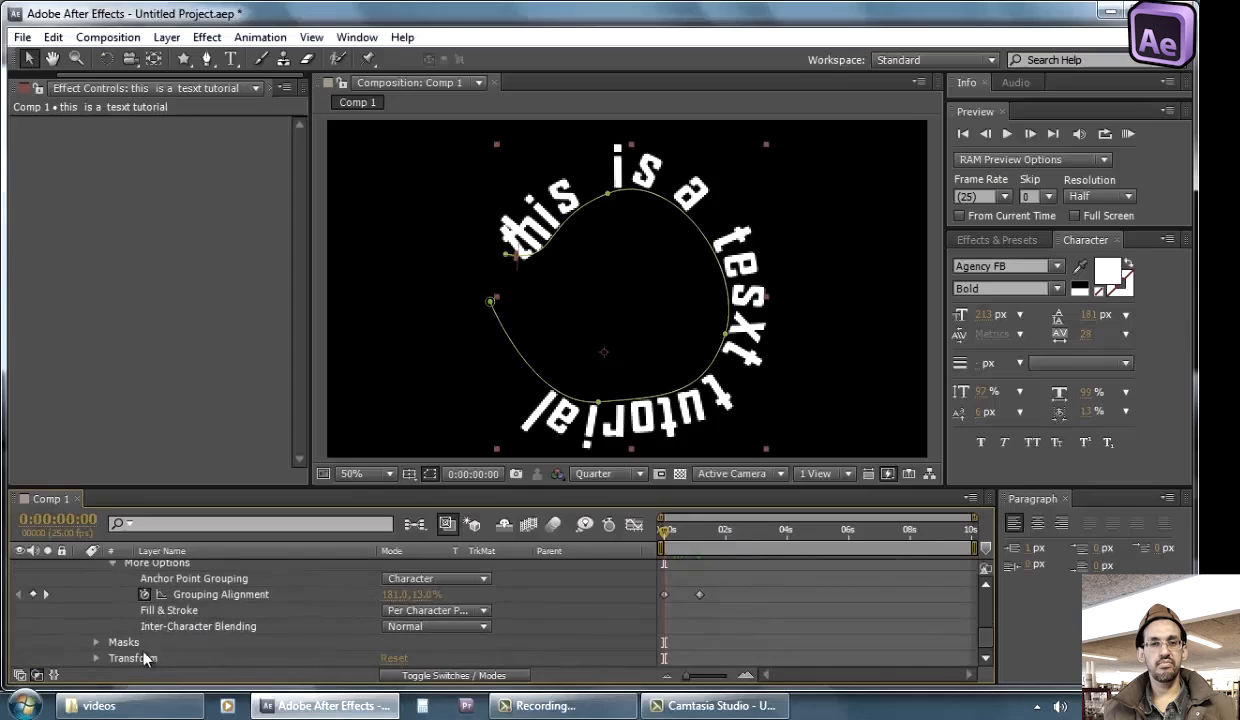
View the Fill & Stroke choices, try Soft Light and Color Dodge for Inter-Character Blending, and return it to Normal
click(436, 610)
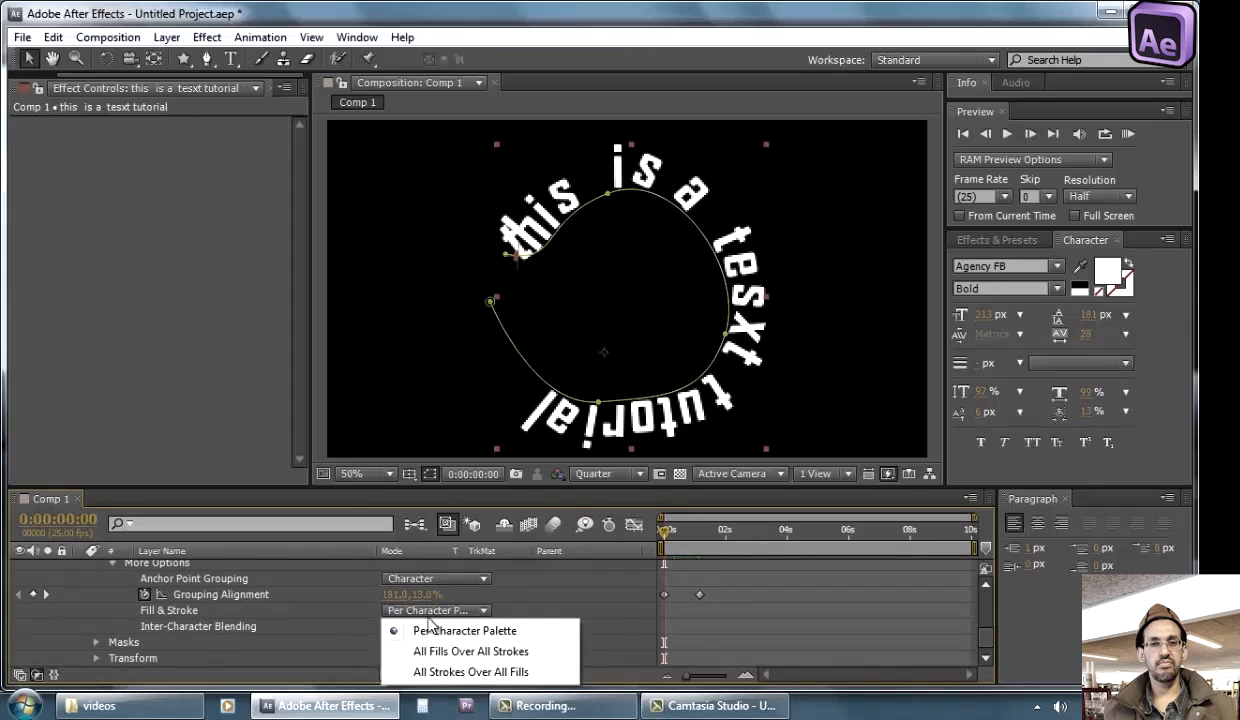
click(313, 628)
click(420, 626)
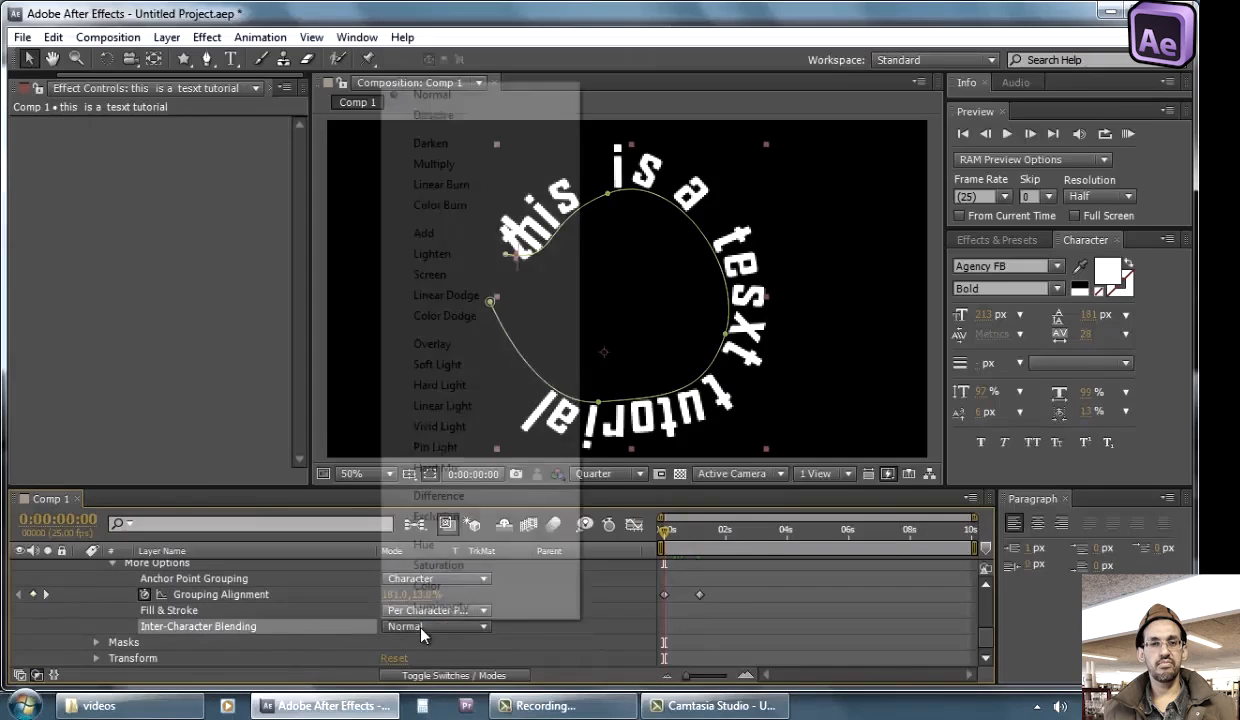
click(463, 366)
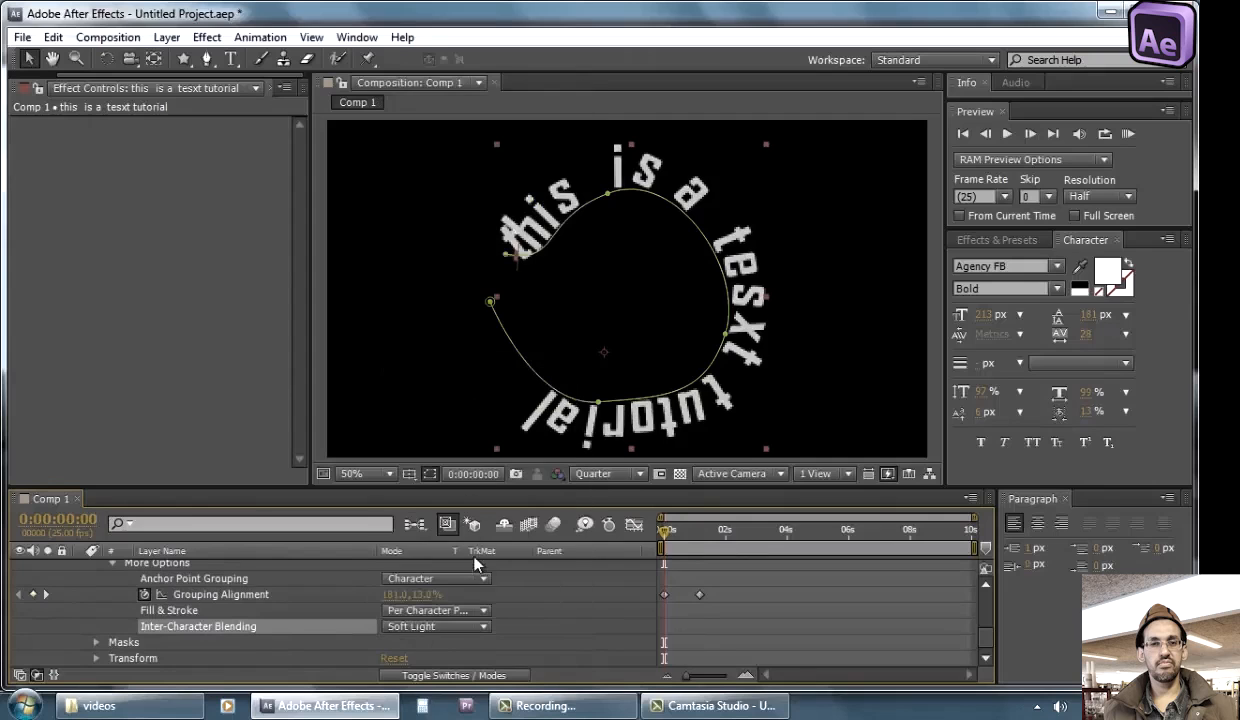
click(437, 626)
click(445, 311)
click(445, 626)
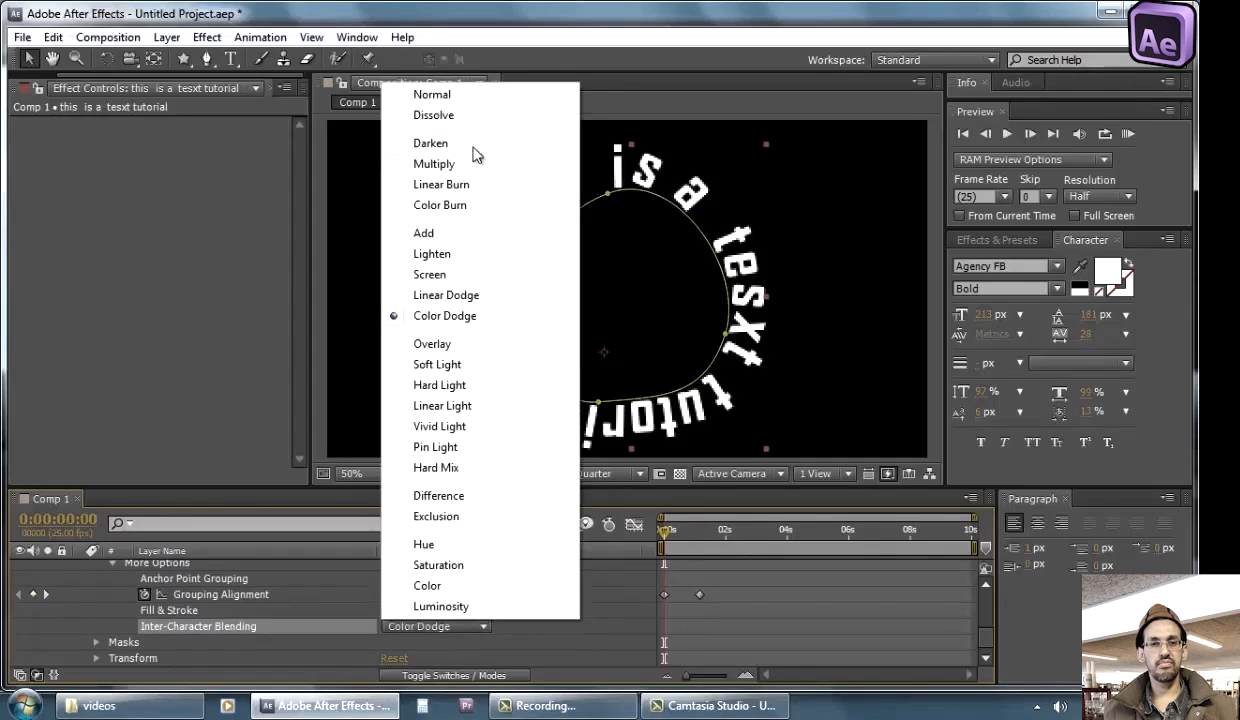
click(467, 88)
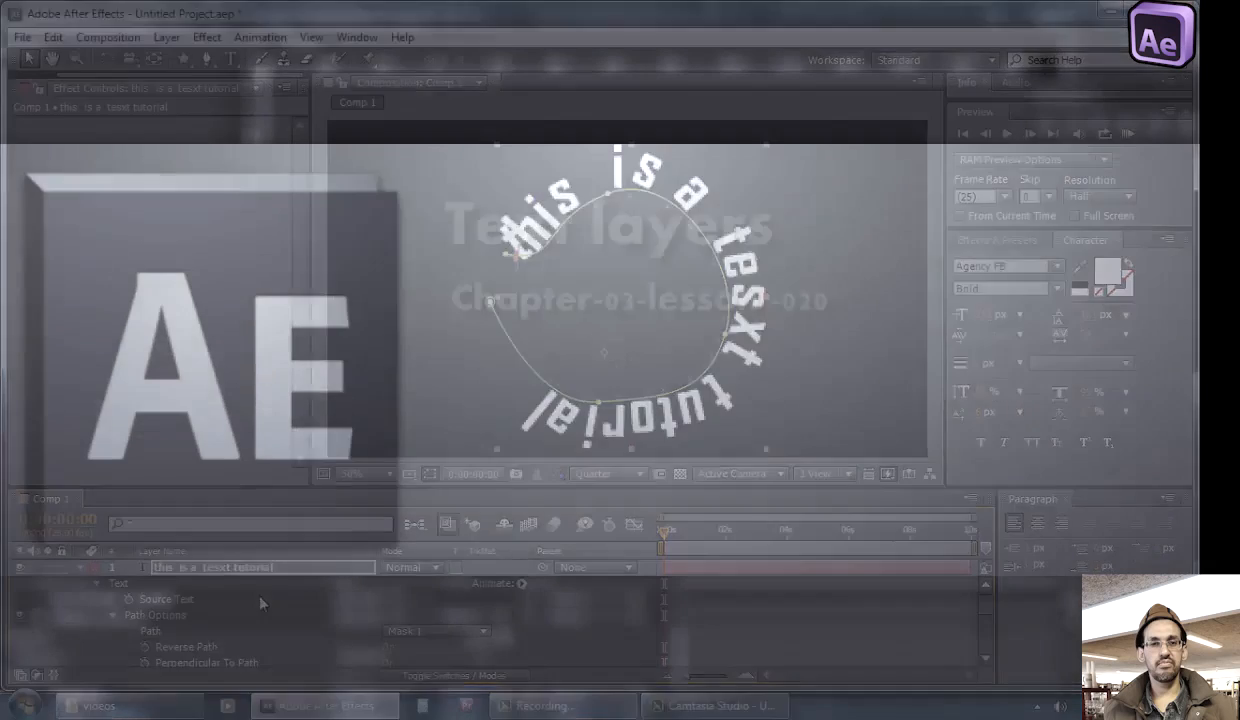
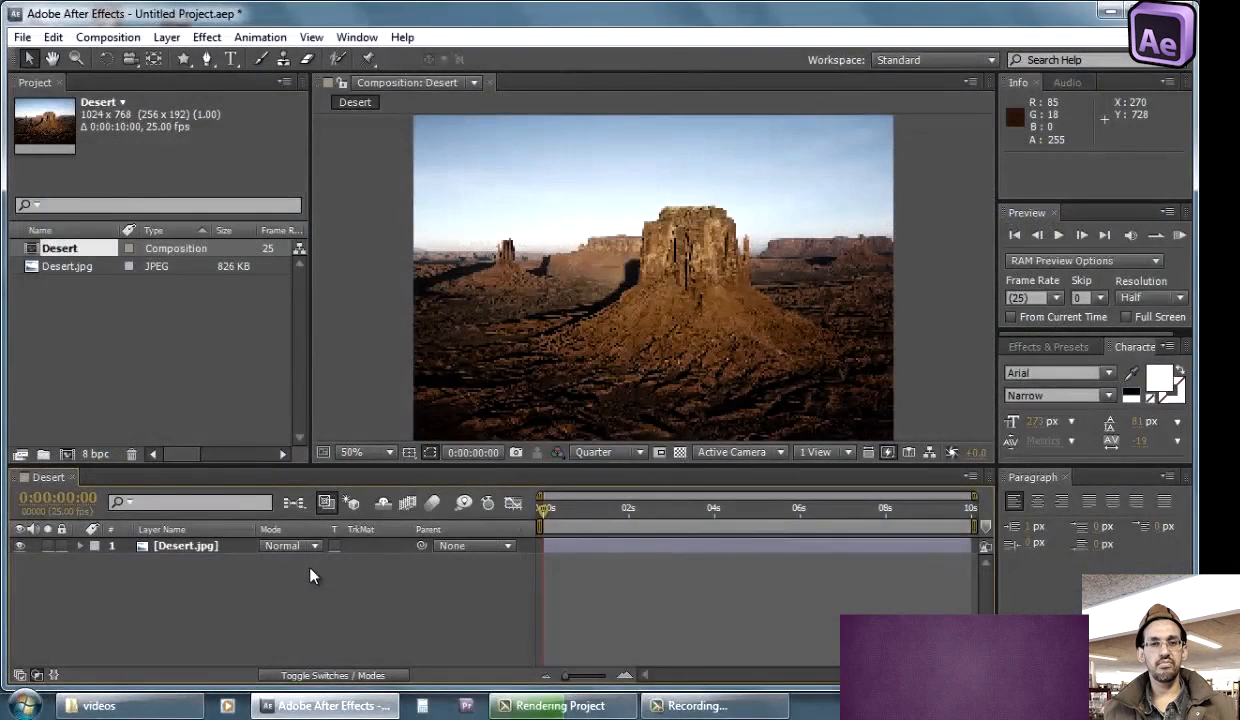
Show the Effect Controls for the Desert.jpg layer and apply the Hue/Saturation color correction effect to it
click(190, 546)
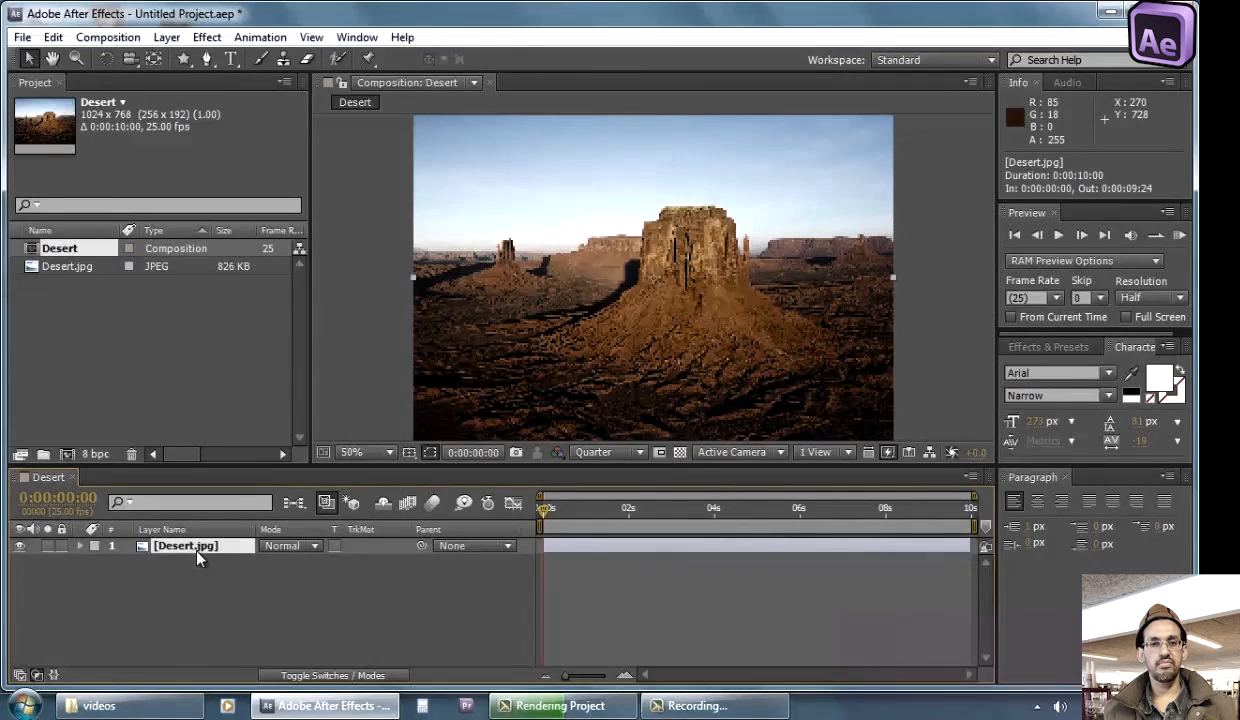
click(205, 38)
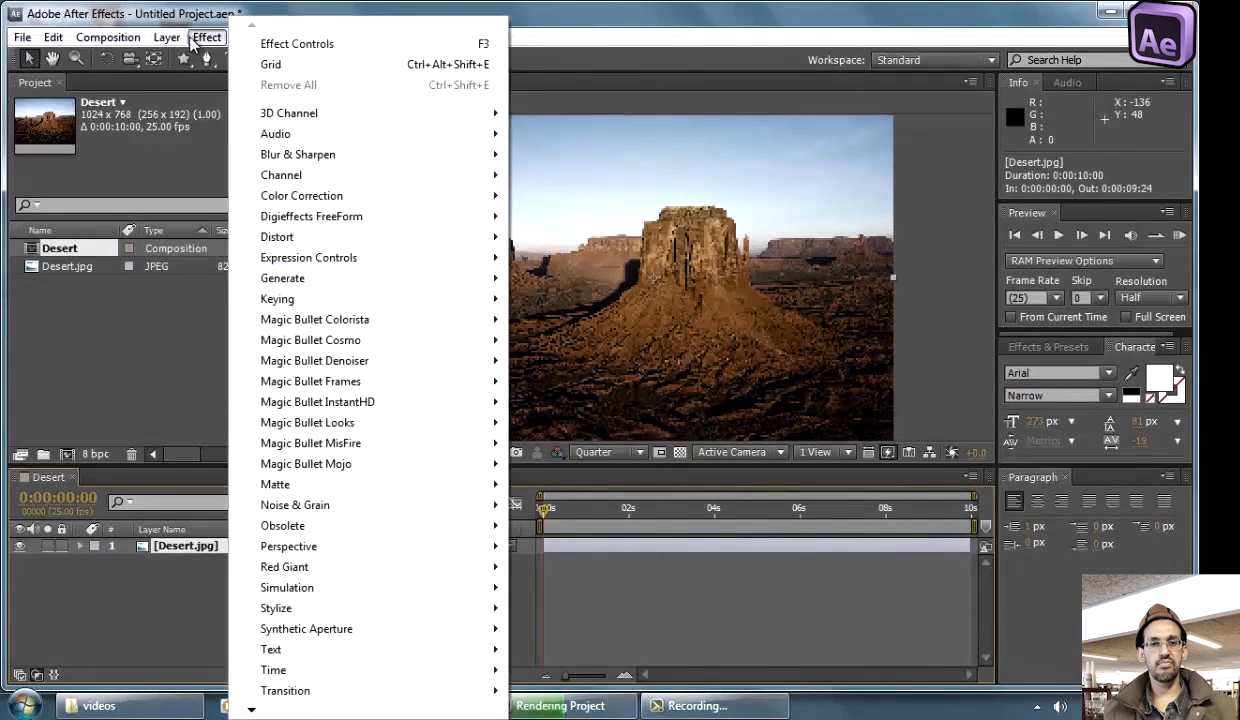
click(300, 44)
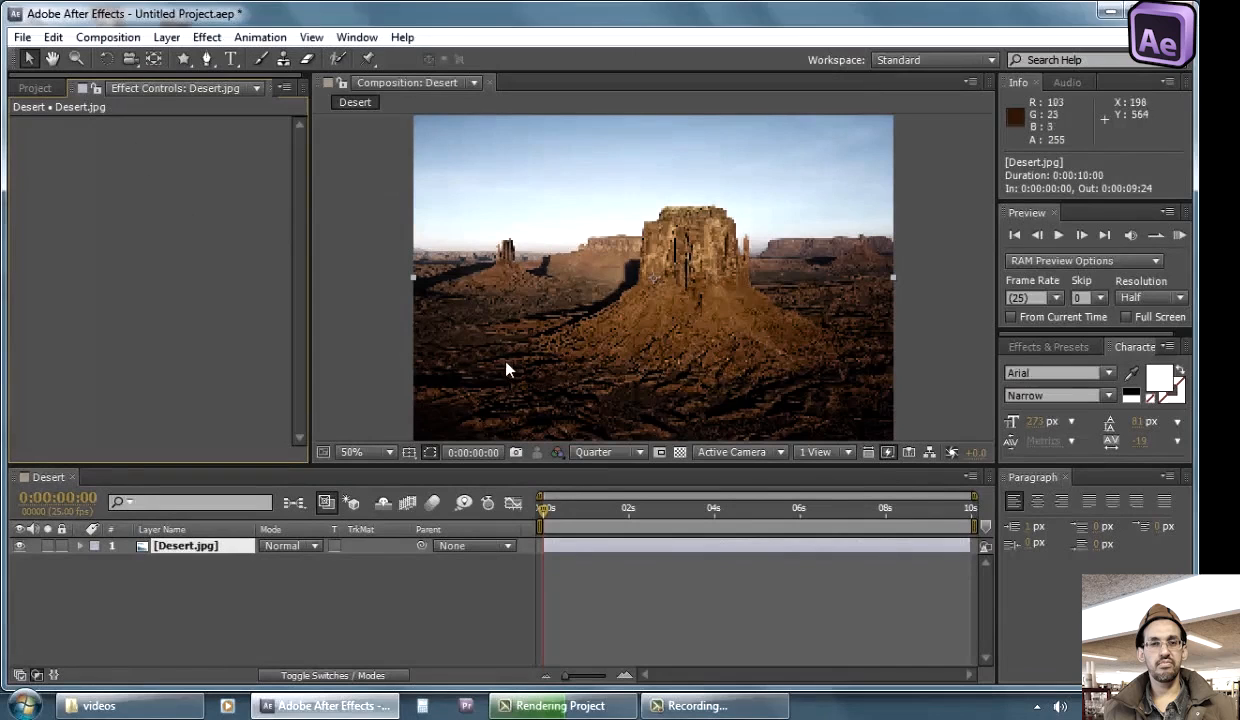
click(207, 37)
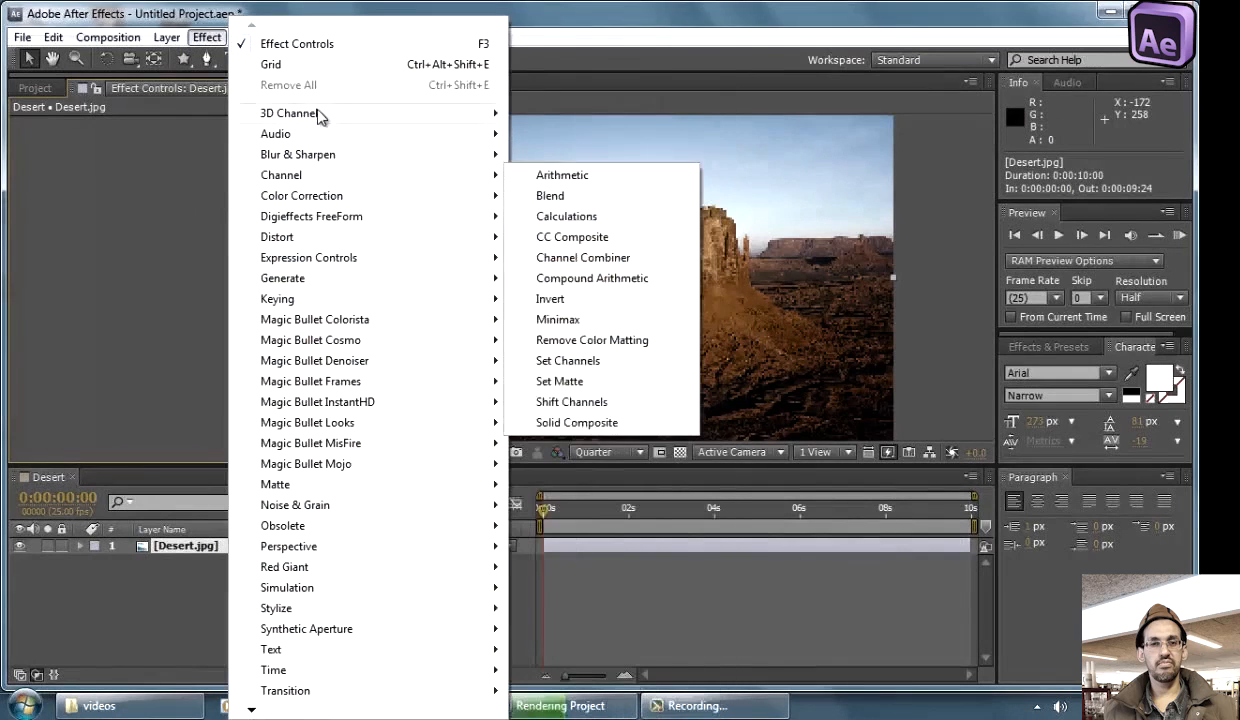
mouse_move(321, 195)
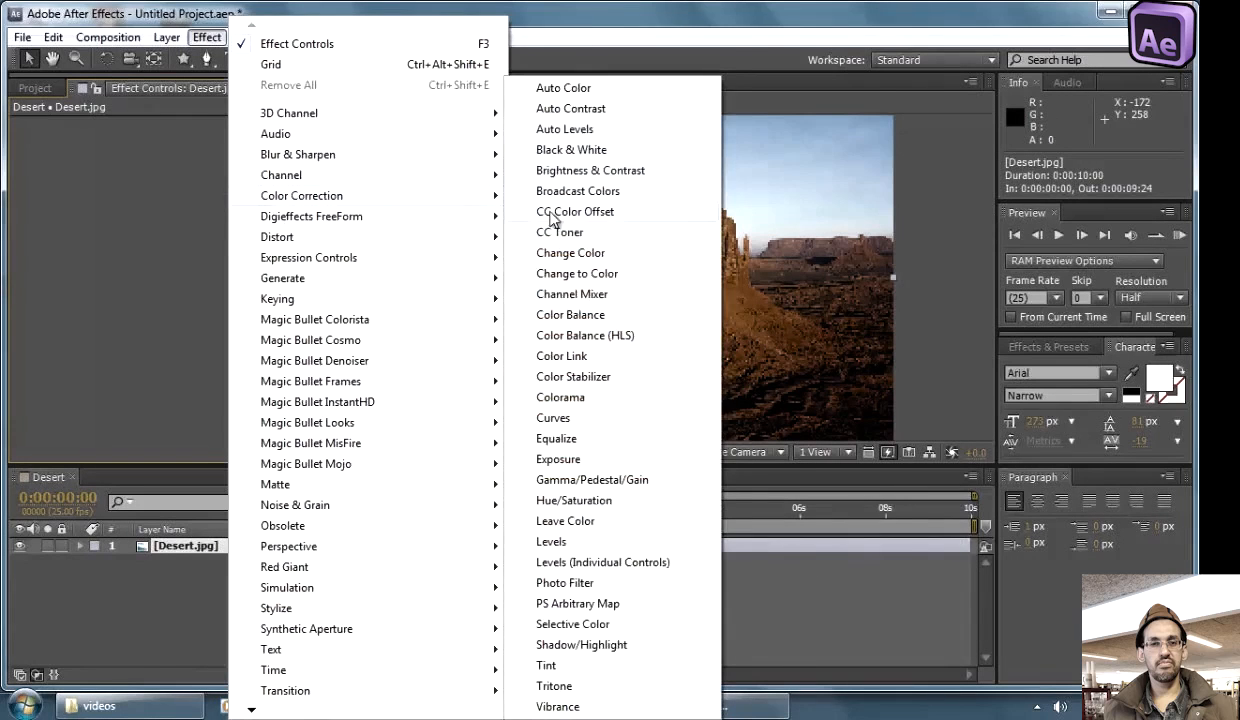
click(619, 504)
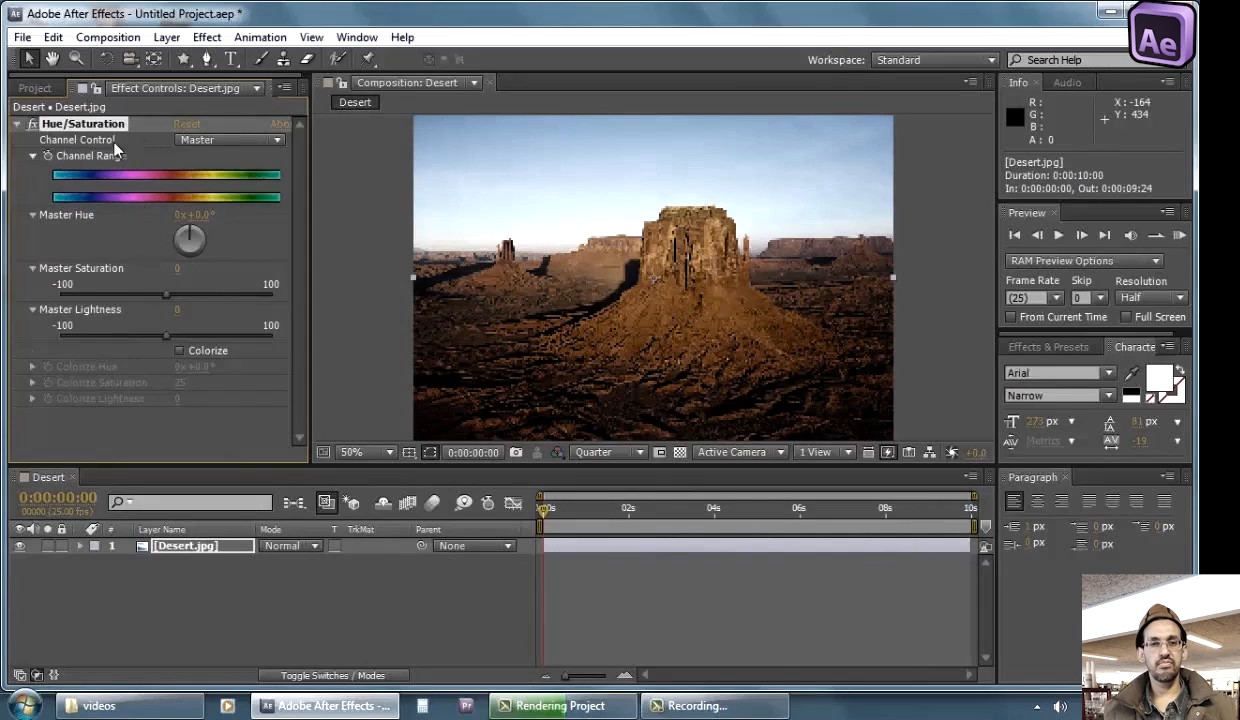
click(176, 395)
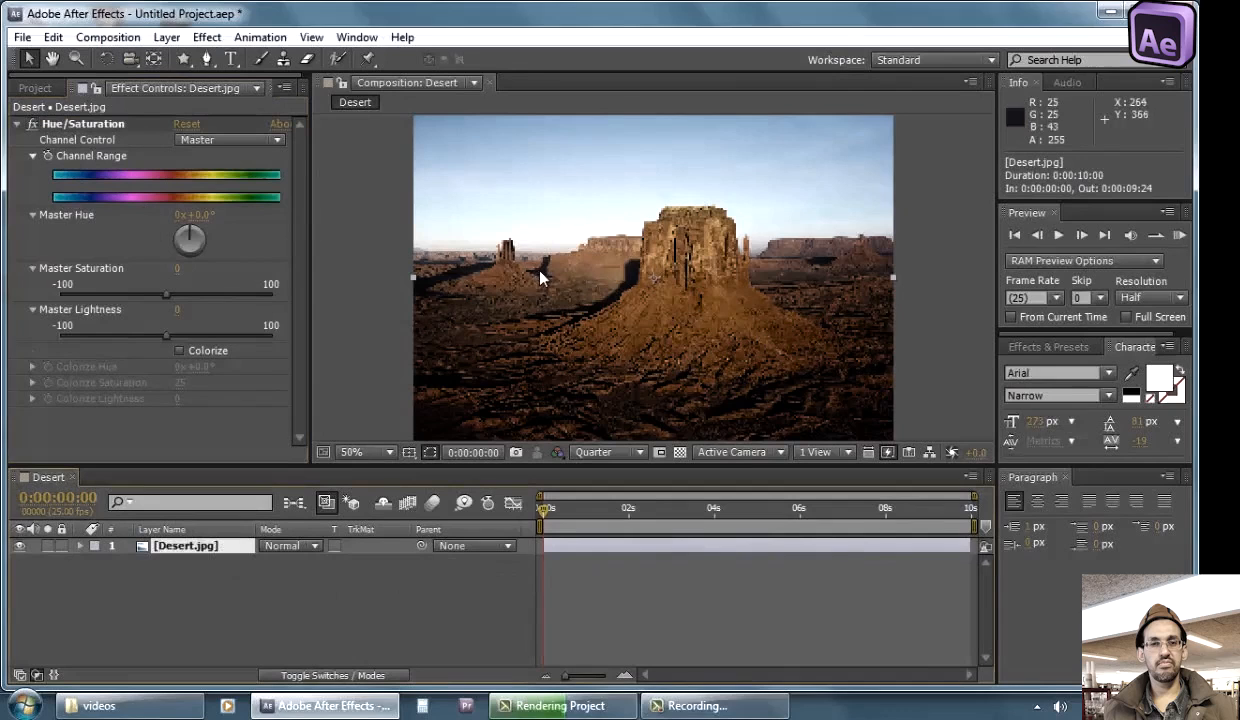
Reveal and select the Hue/Saturation effect in the Desert.jpg layer's Effects group in the timeline
click(81, 546)
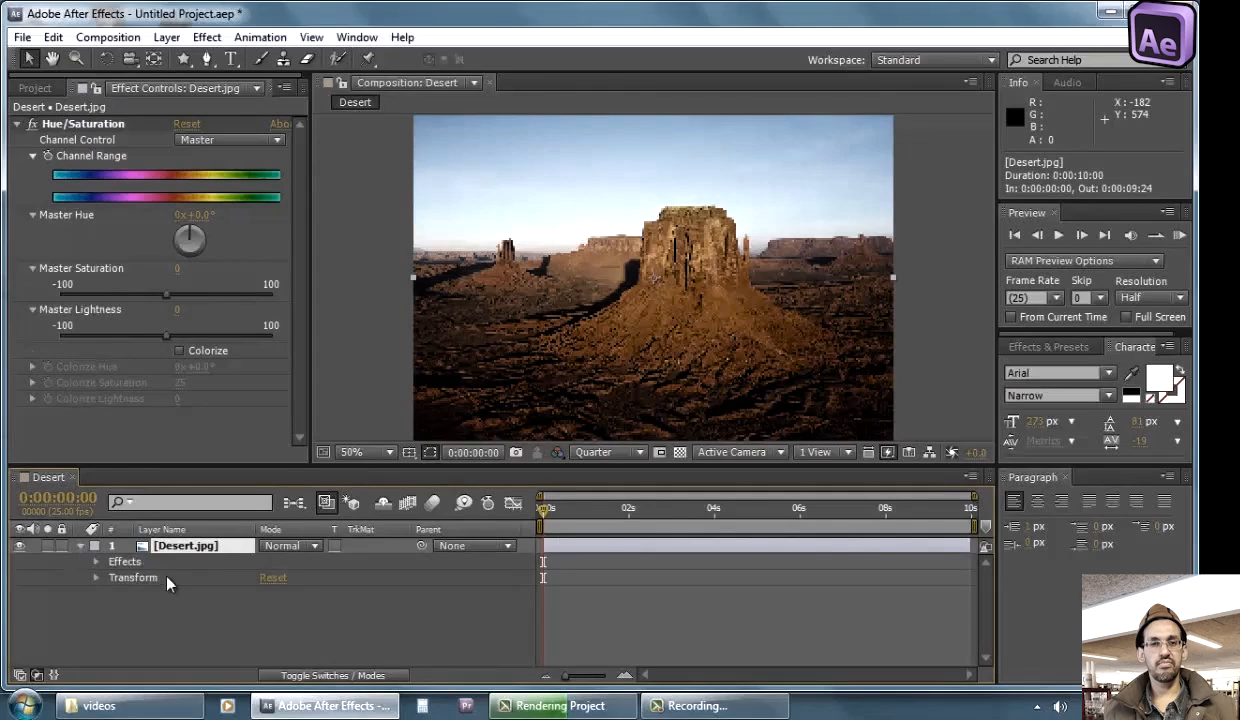
click(111, 566)
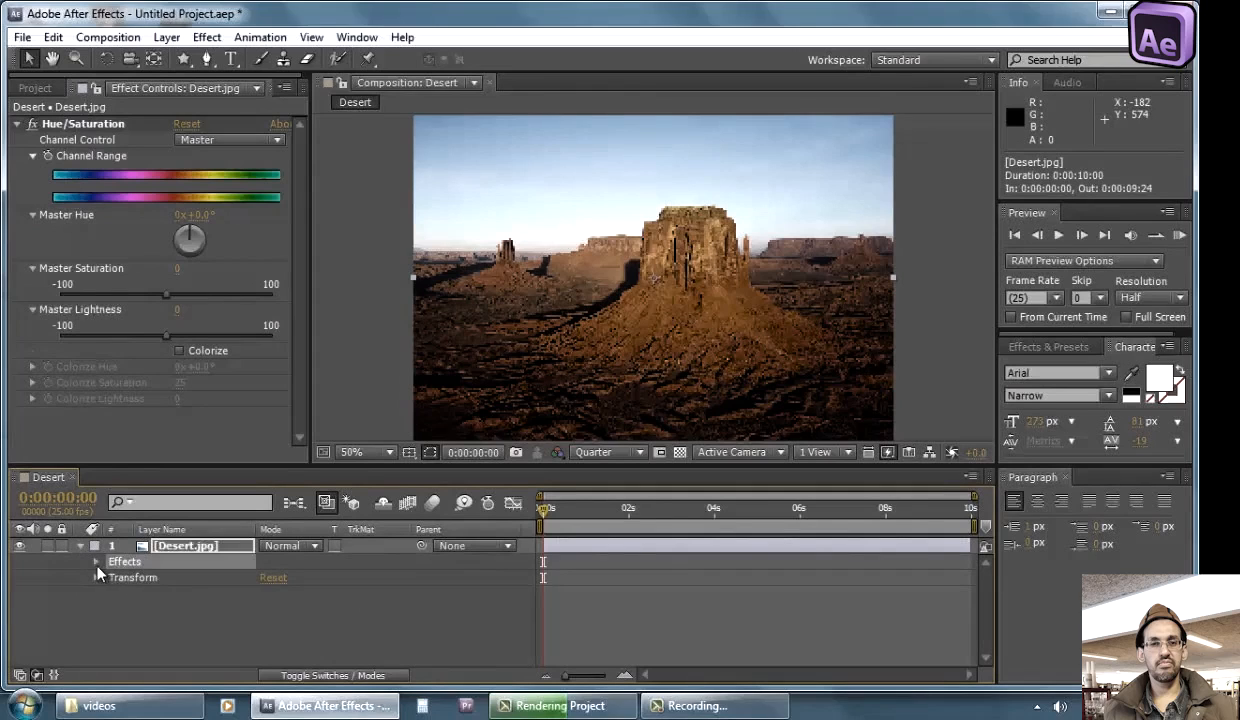
click(96, 564)
click(162, 579)
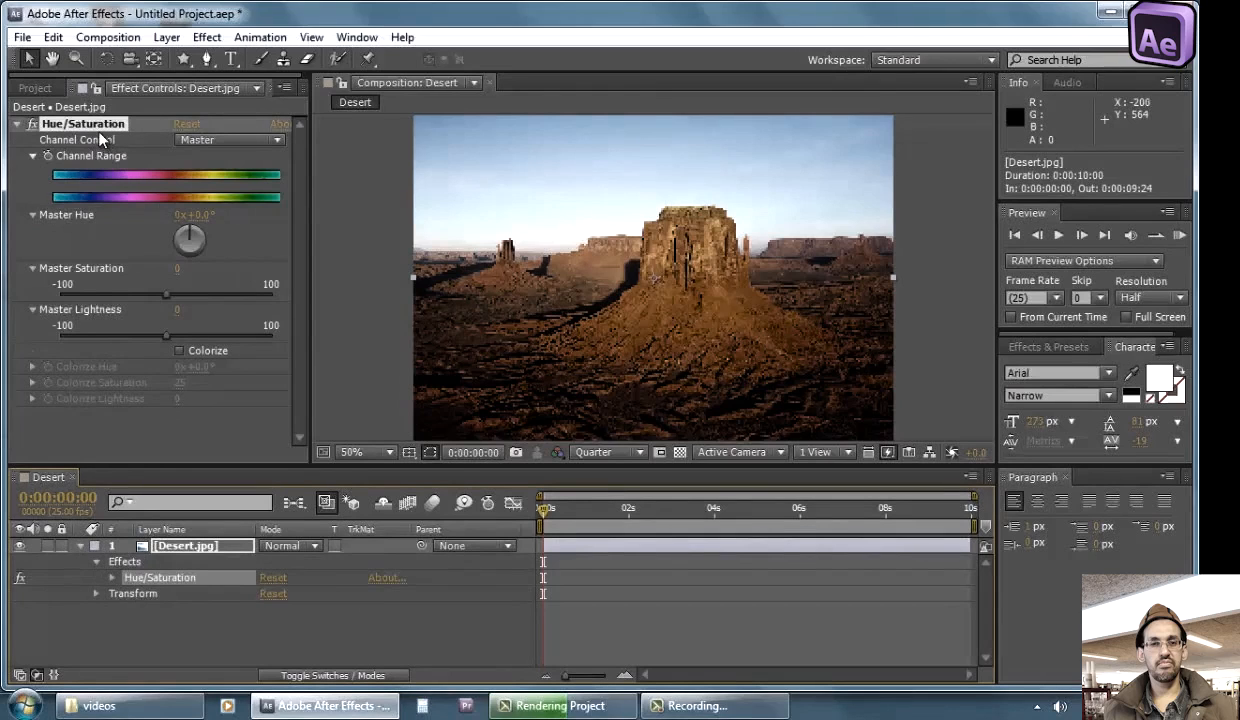
Collapse the Hue/Saturation settings, add the Bulge distortion effect to Desert.jpg, and check both effects in the timeline
click(17, 124)
click(207, 37)
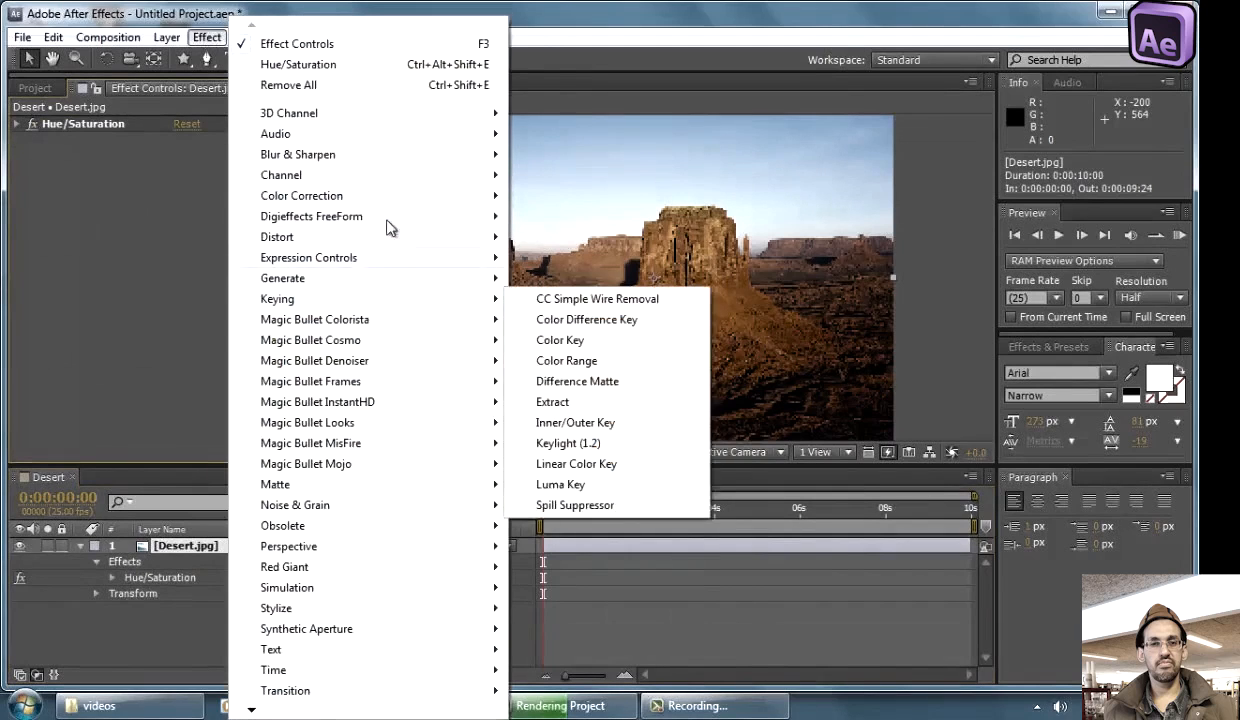
mouse_move(388, 229)
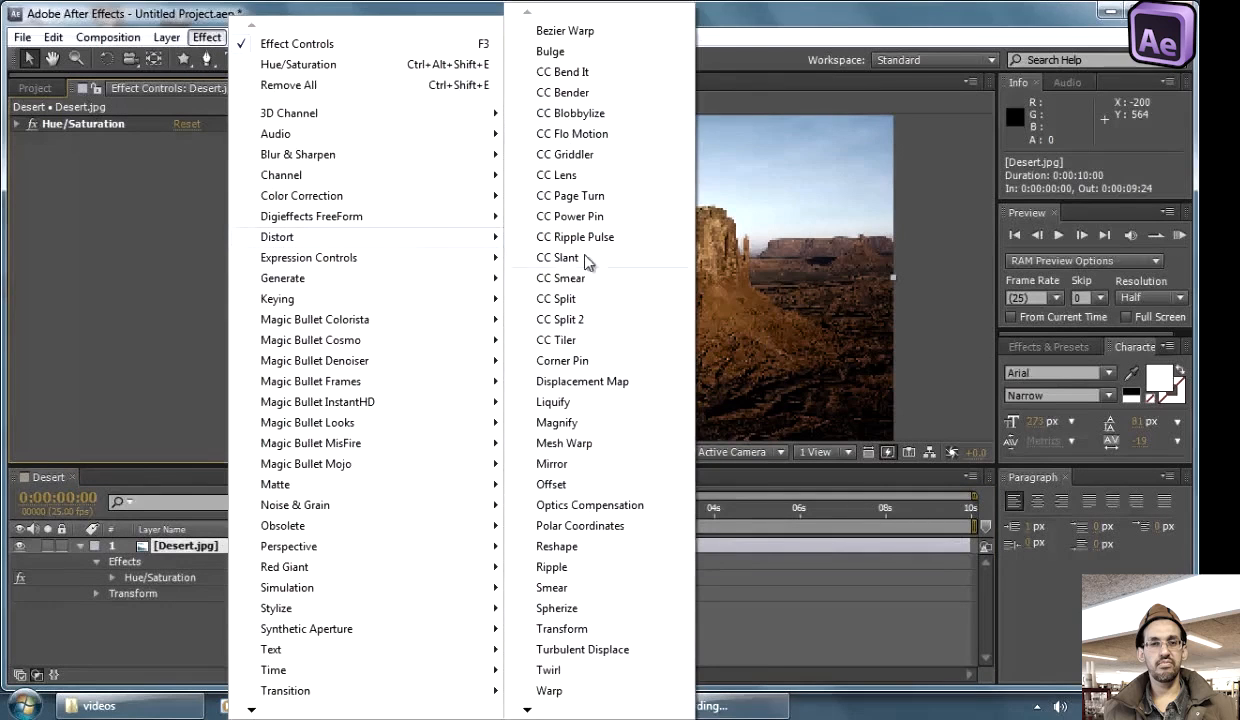
click(589, 53)
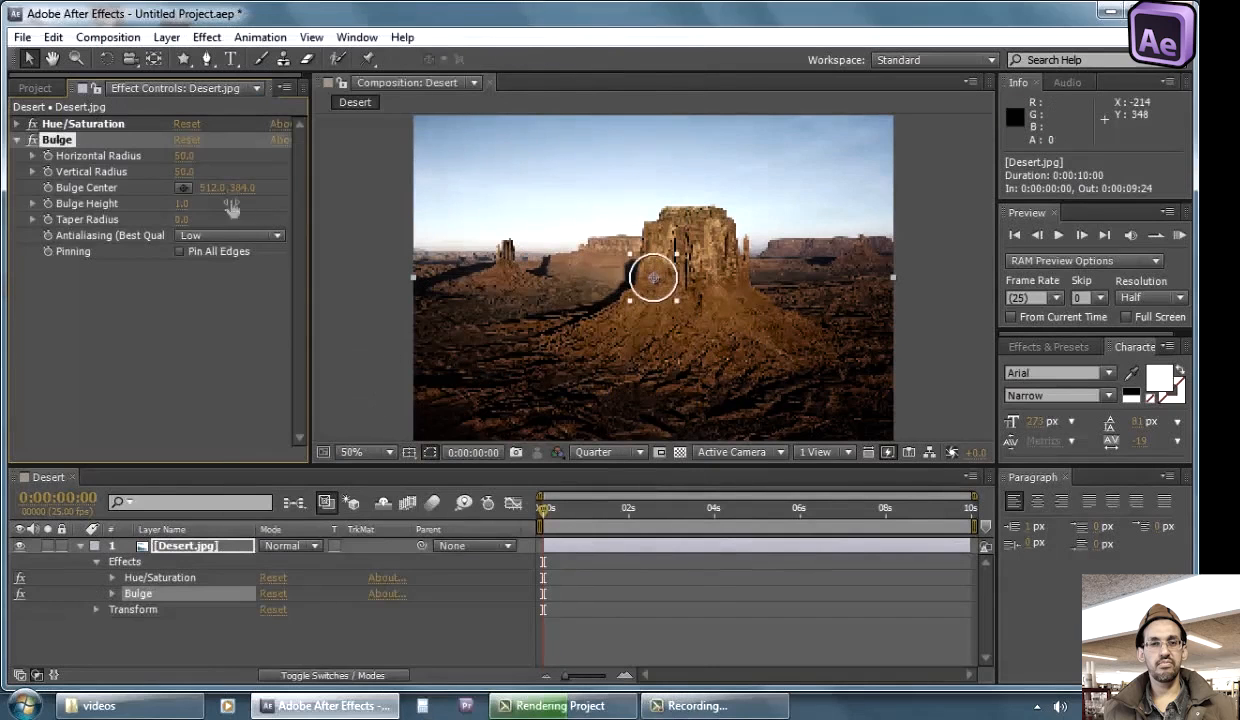
click(152, 578)
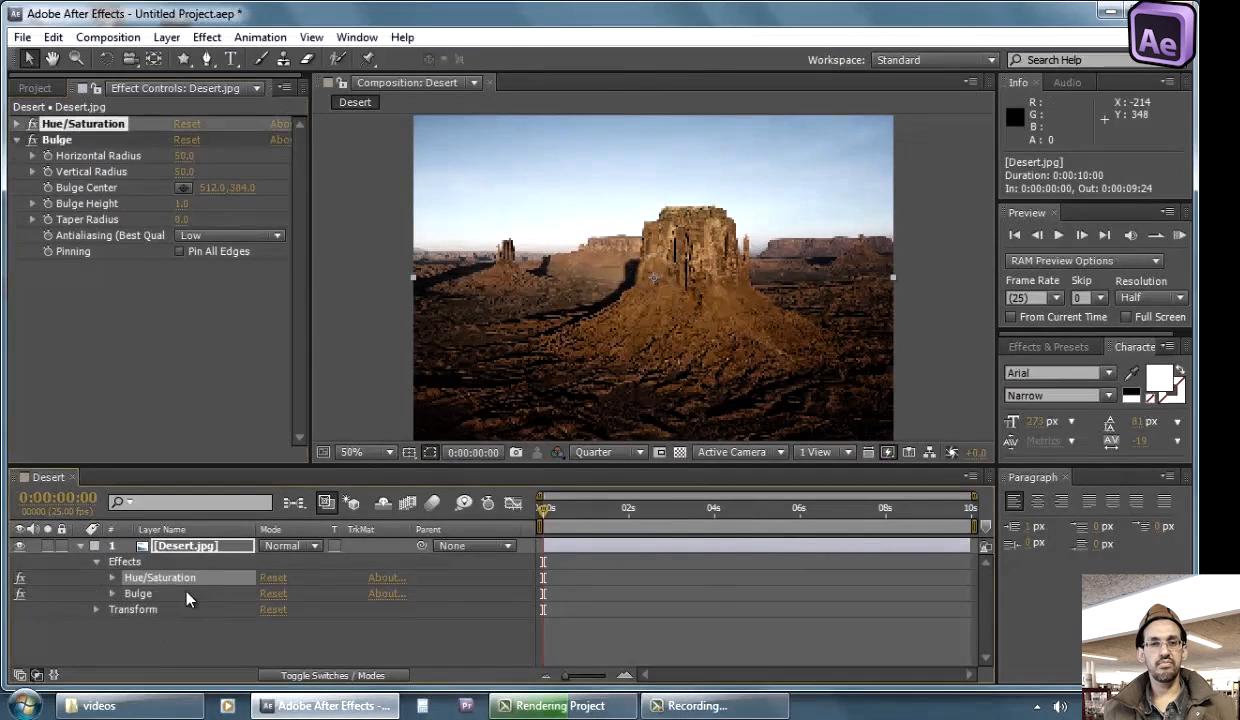
click(182, 594)
click(195, 564)
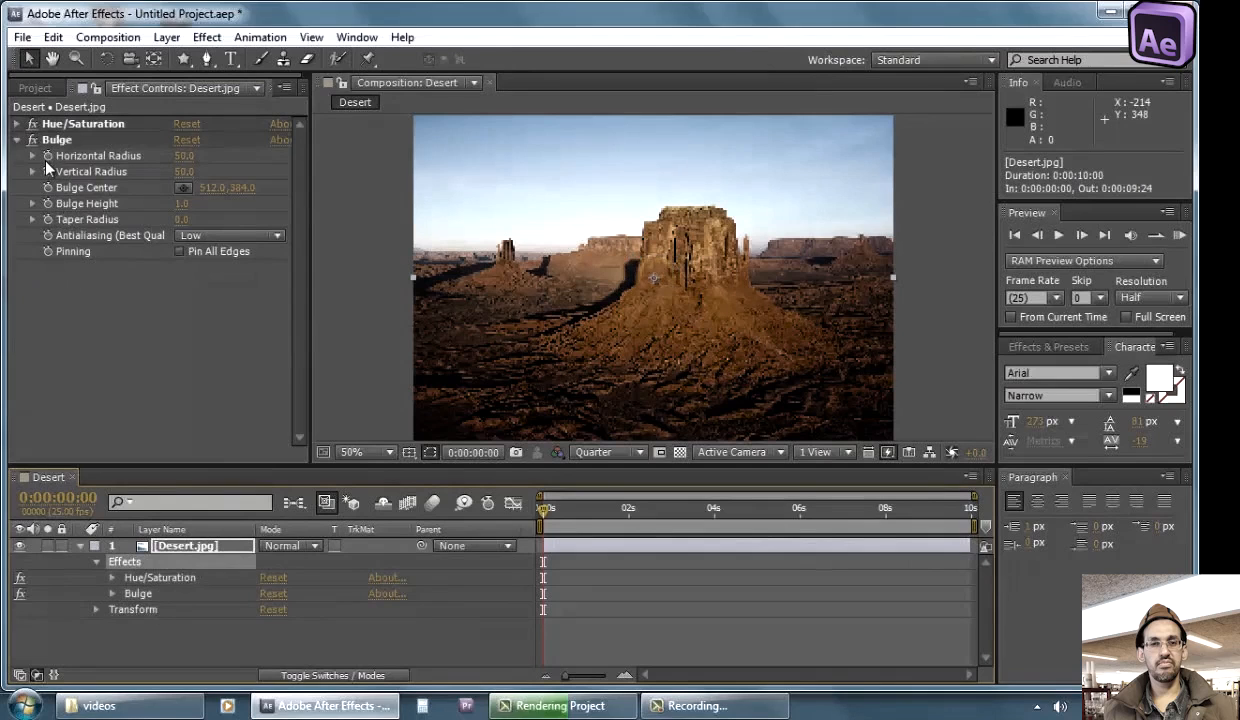
Search Effects & Presets for "hue/s" and "hue", and select the Hue/Saturation effect in the list
click(1041, 349)
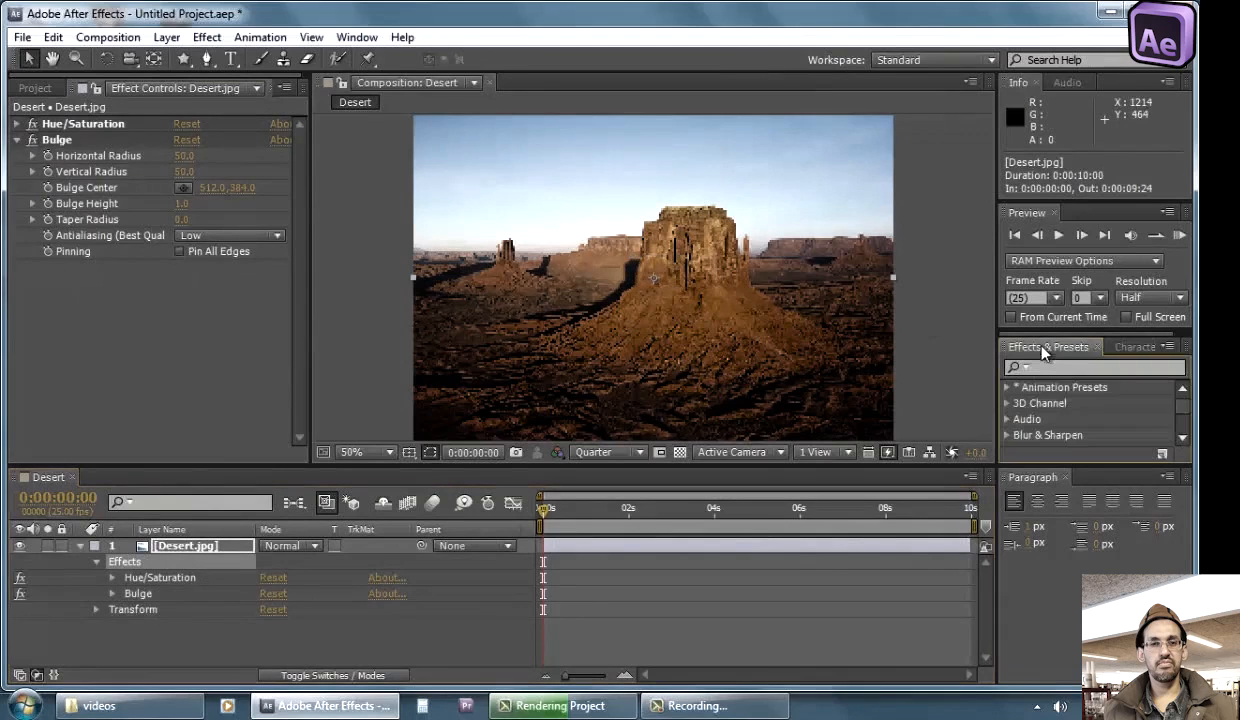
click(1095, 368)
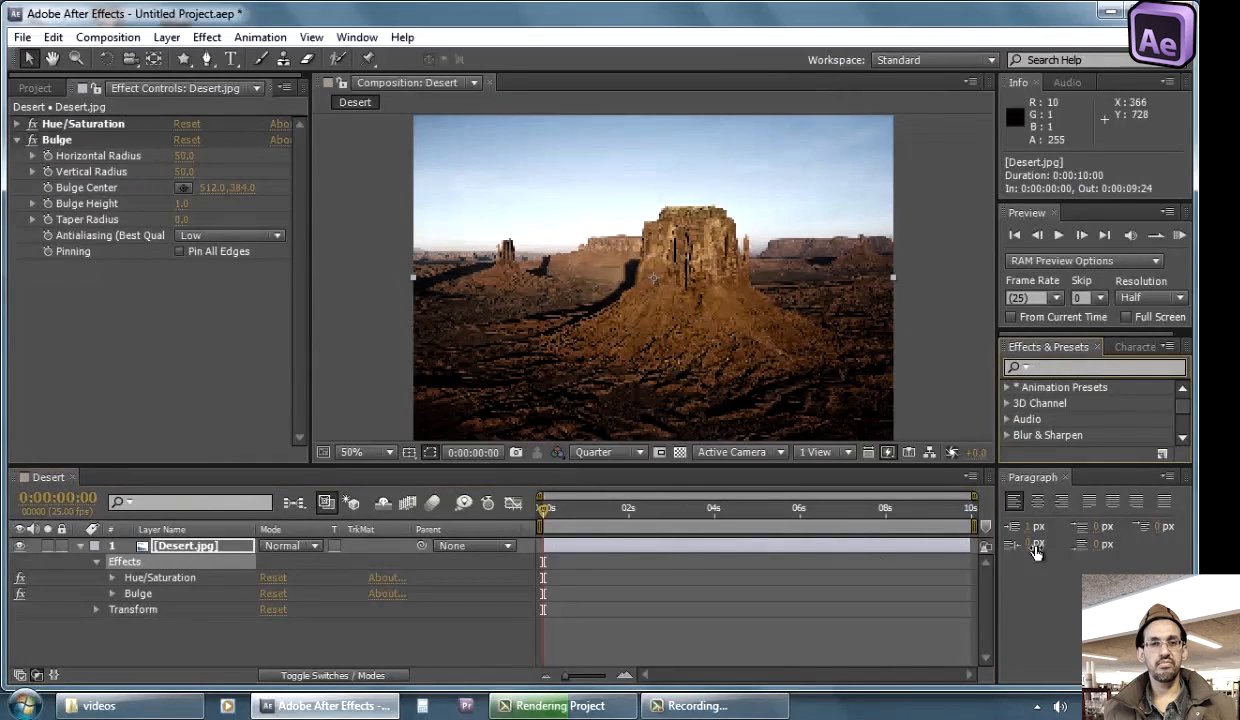
text(hue/s)
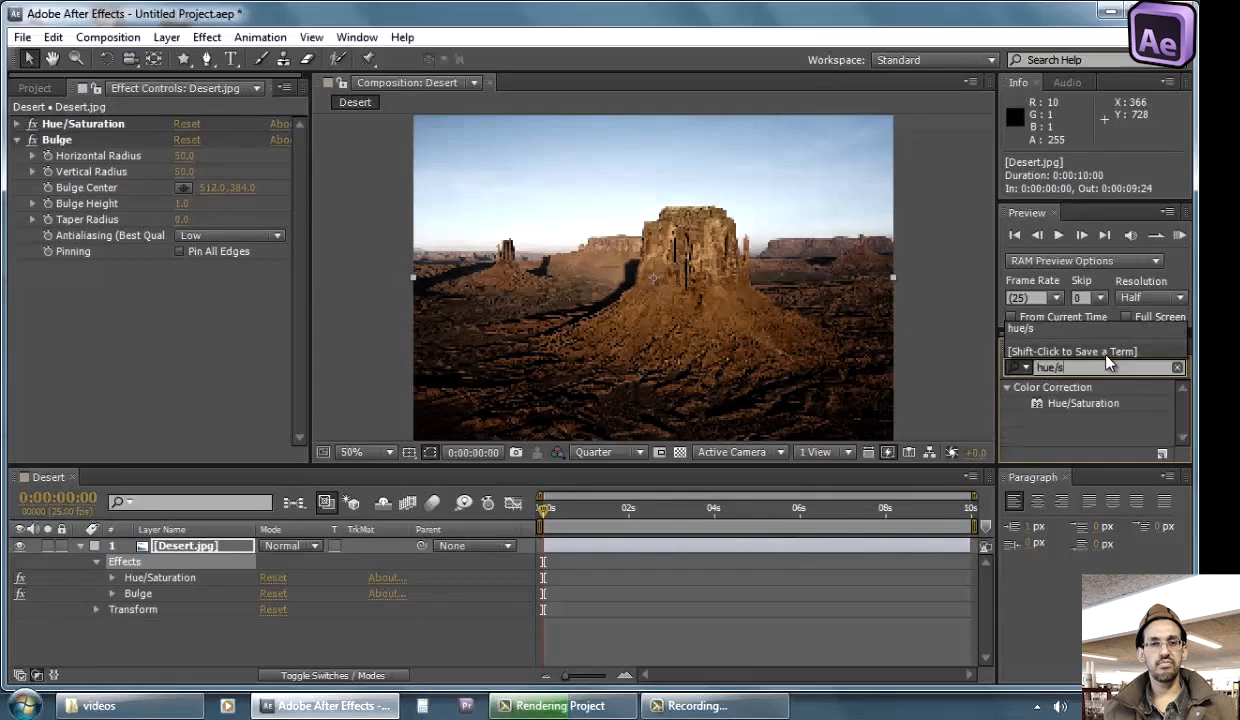
key(BackSpace)
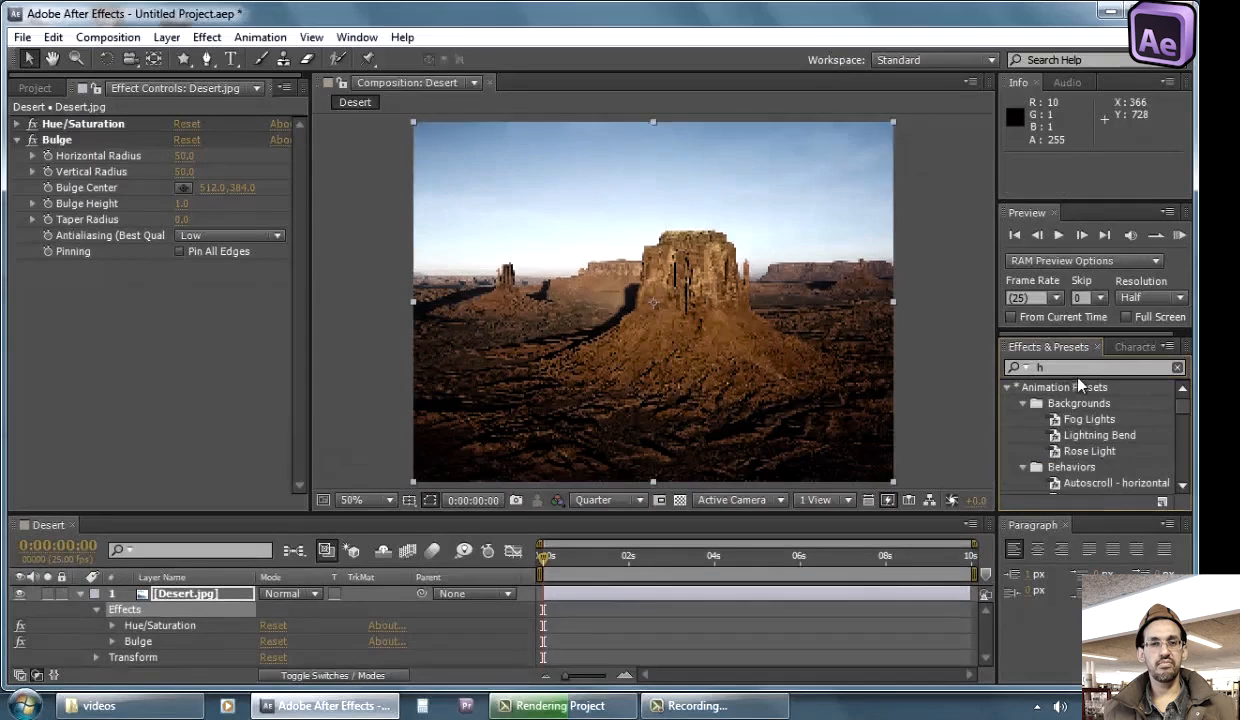
key(BackSpace)
text(e)
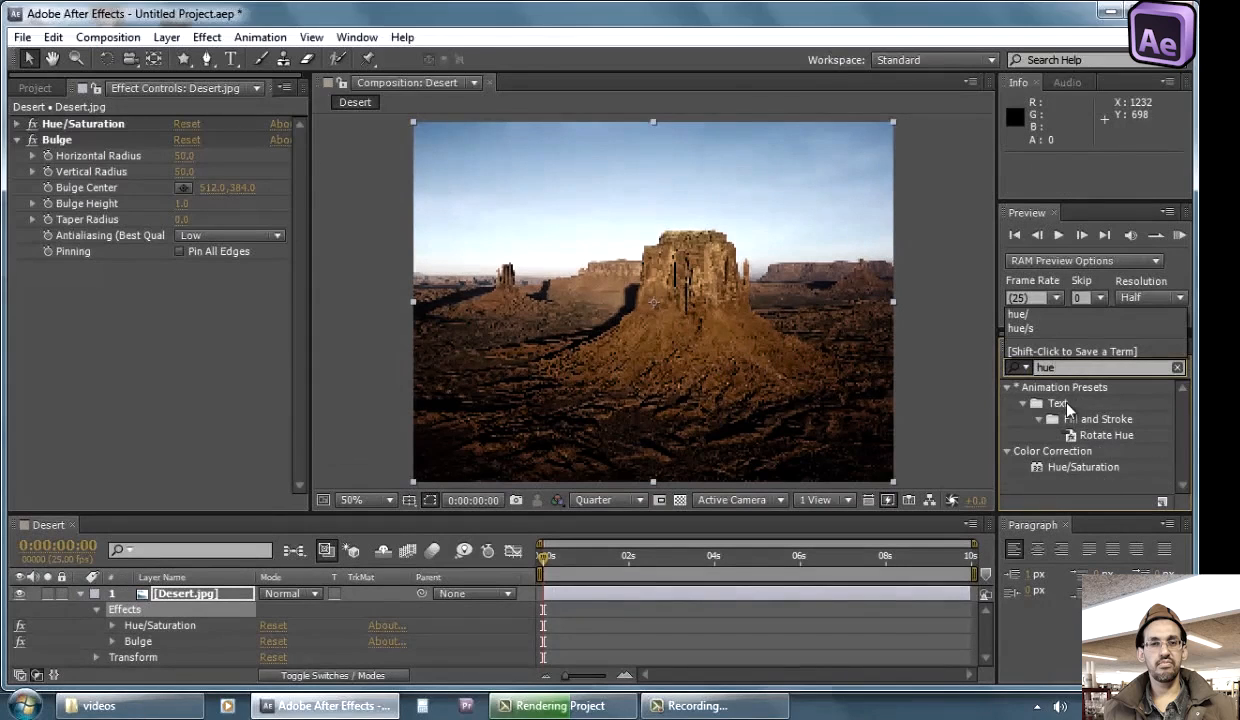
click(1040, 462)
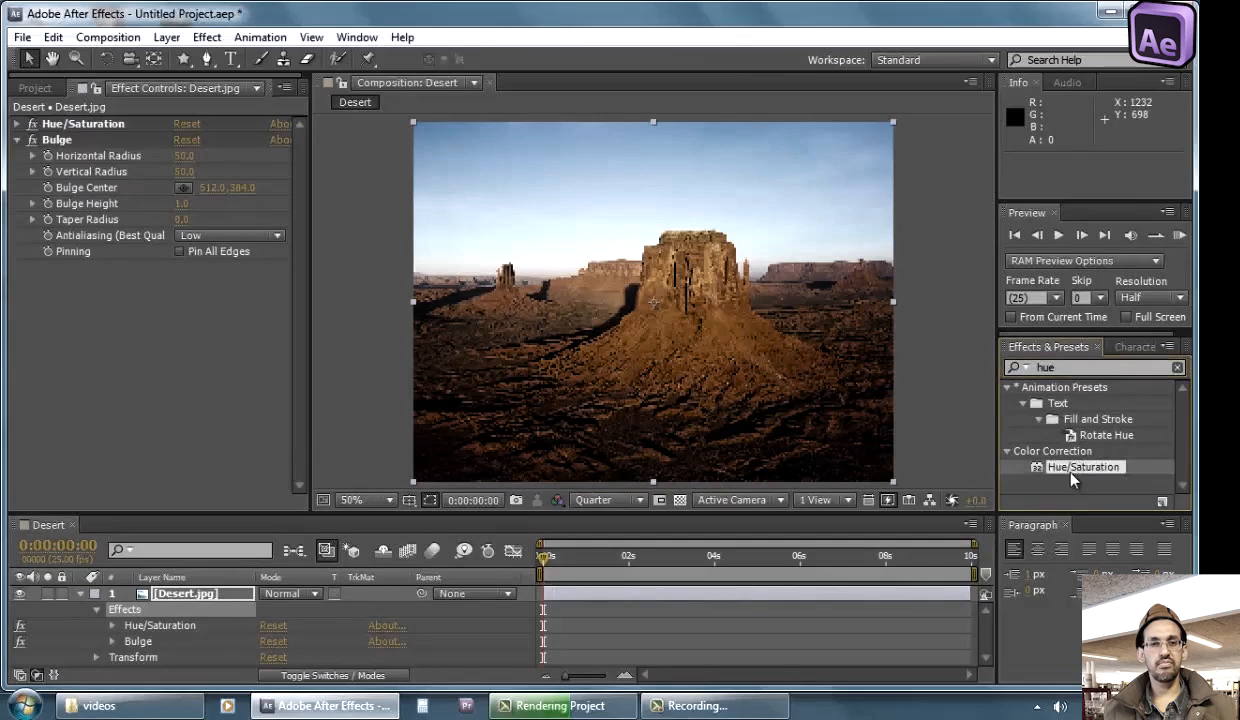
Delete the Hue/Saturation and Bulge effects from Desert.jpg, and undo both deletions
click(64, 128)
scroll(64, 130, down, 1)
key(Delete)
click(64, 125)
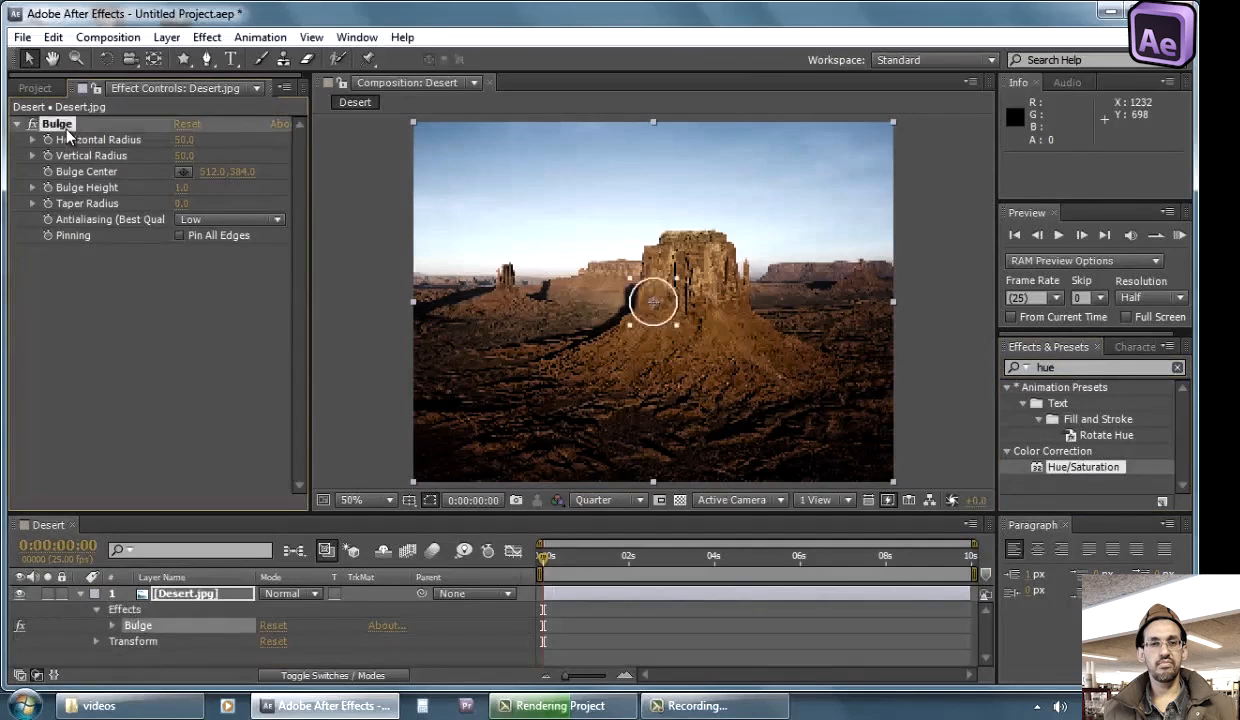
key(Delete)
key(ctrl+z)
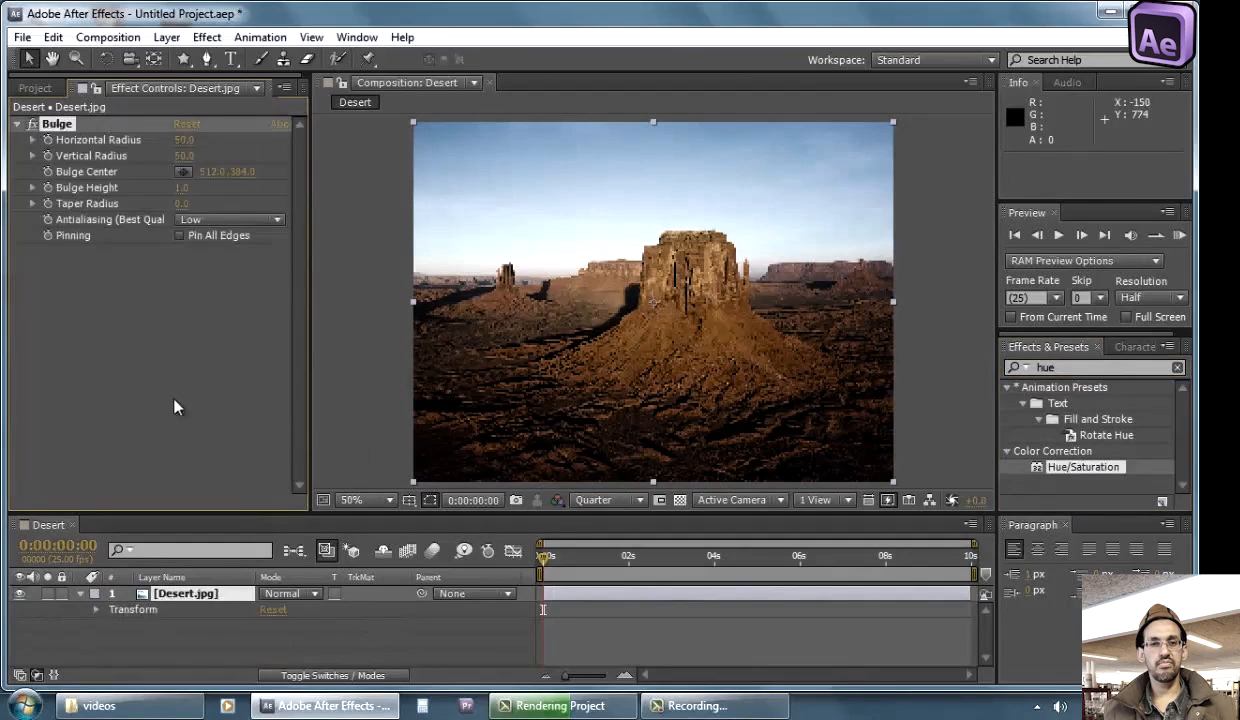
key(ctrl+z)
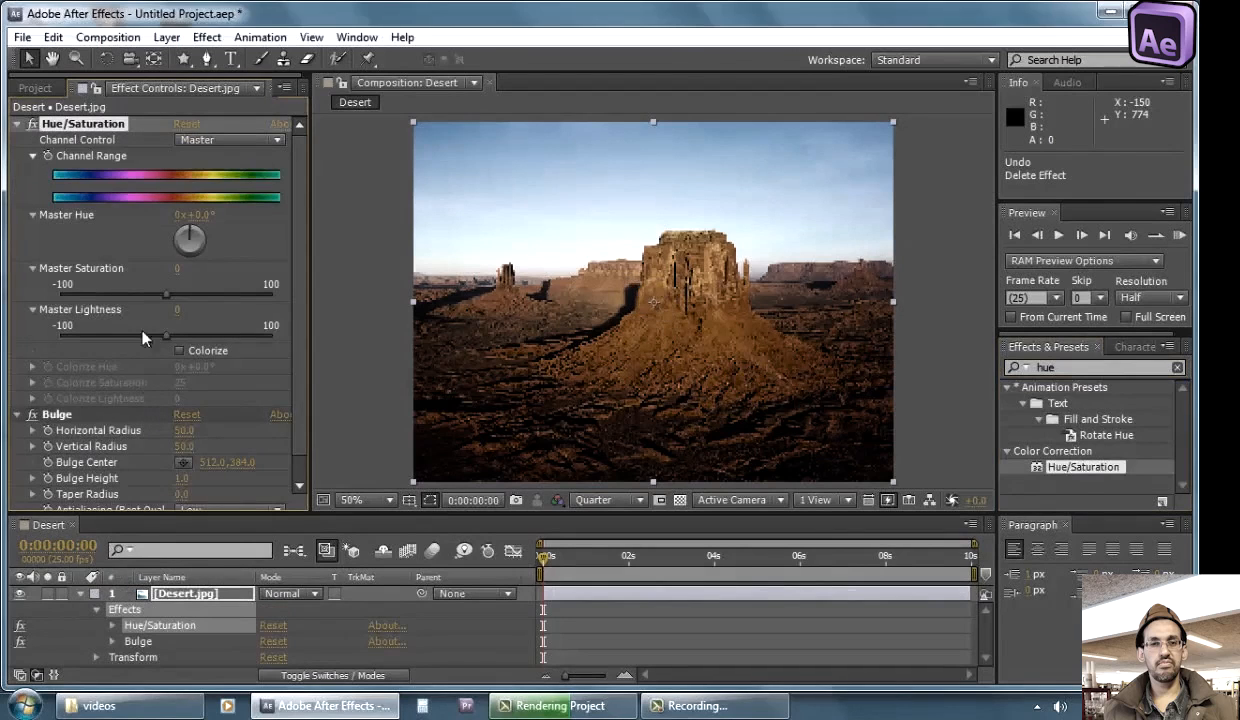
Delete the Hue/Saturation effect and the Bulge effect from the Desert.jpg layer
click(183, 598)
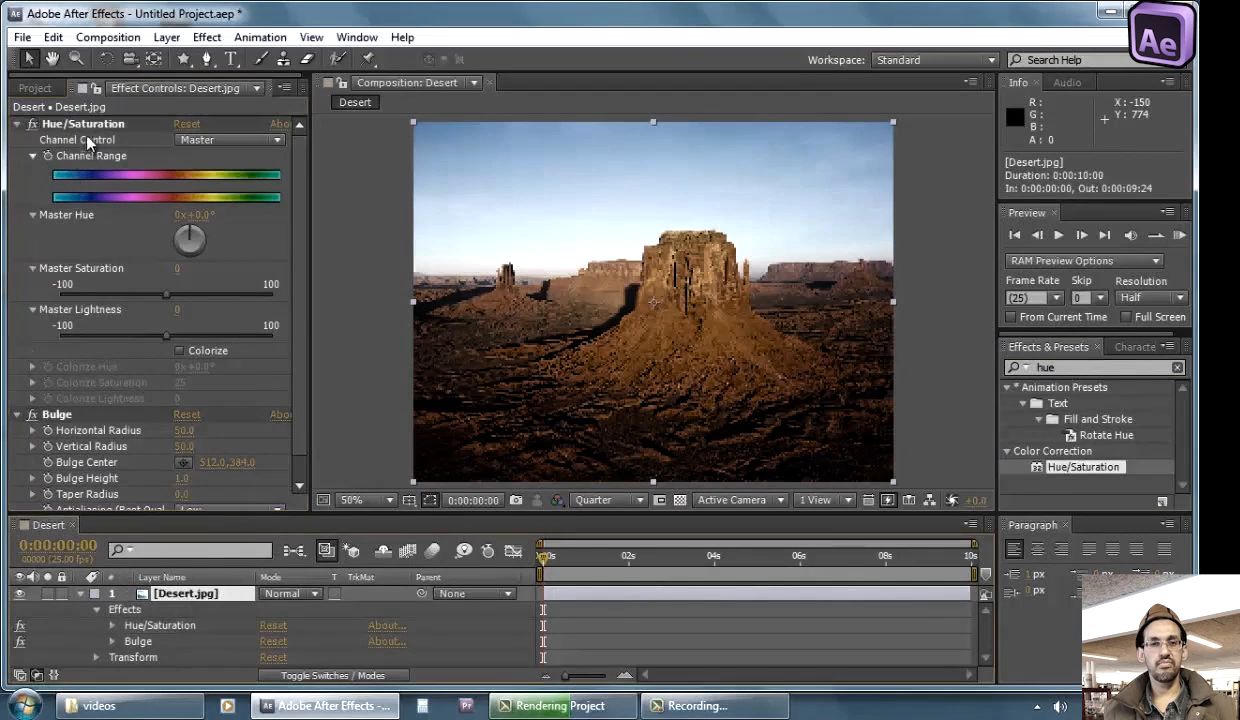
click(86, 124)
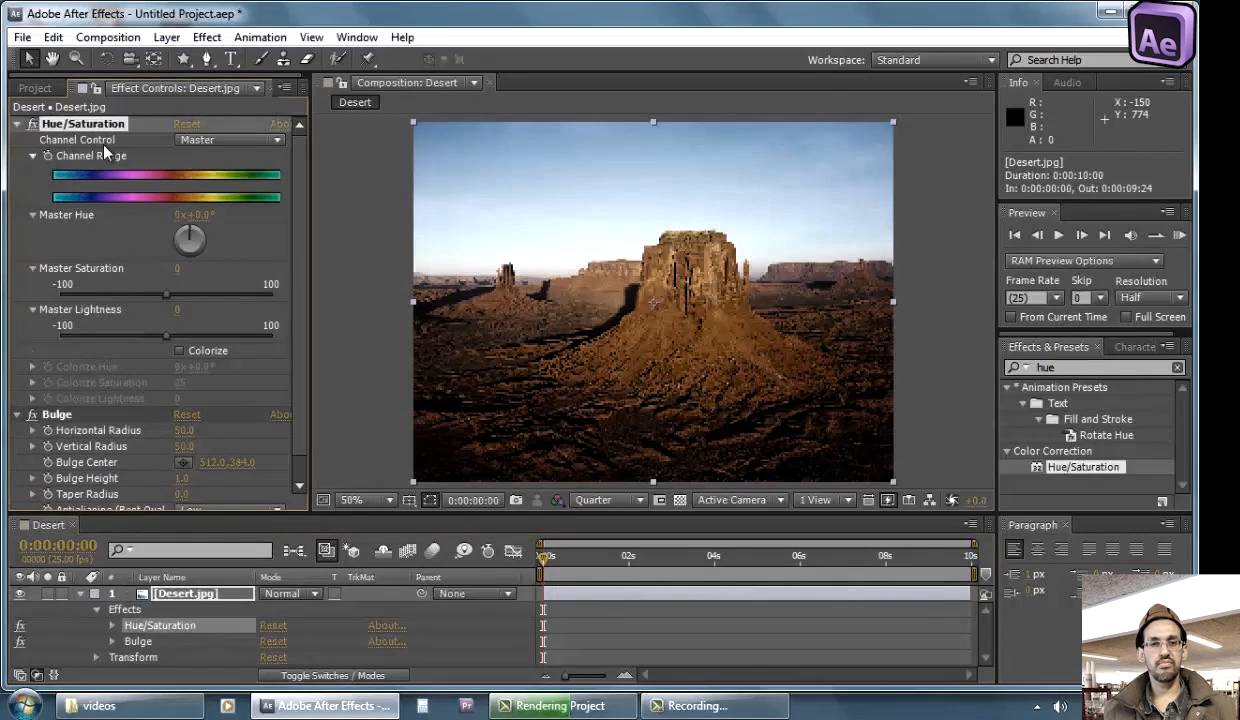
key(Delete)
click(57, 124)
key(Delete)
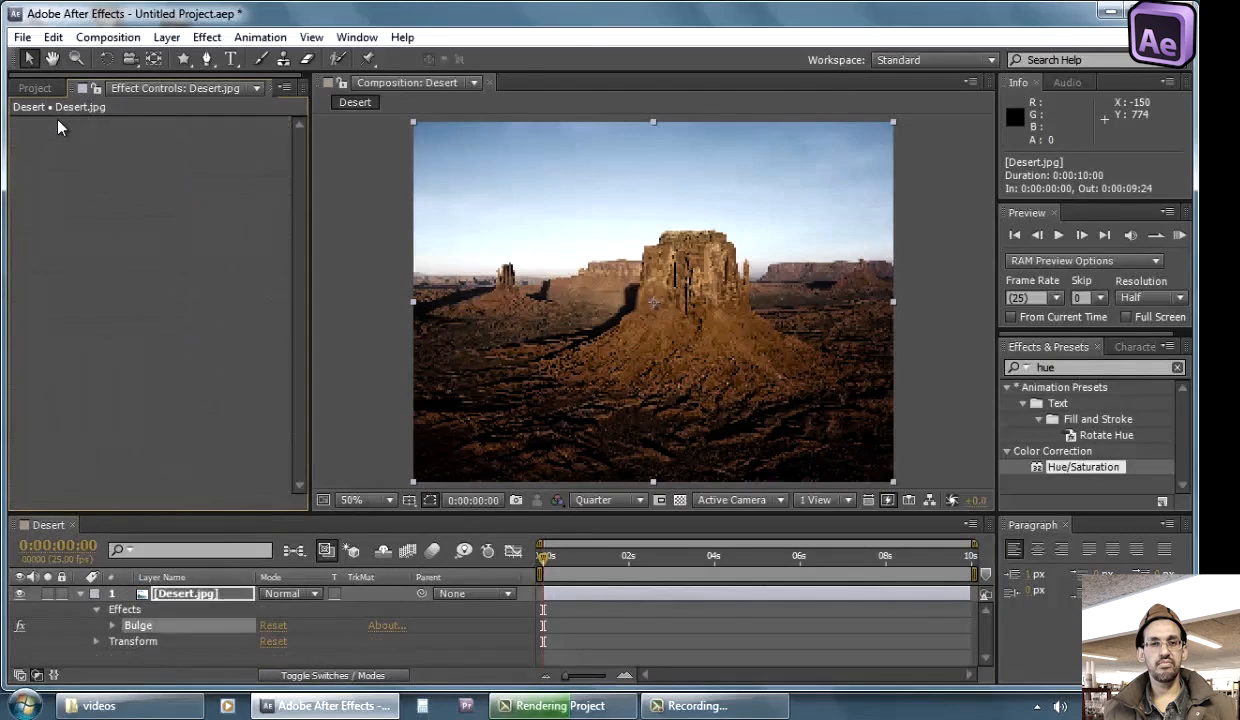
Widen the Effect Controls panel and close it
drag(310, 144, 366, 144)
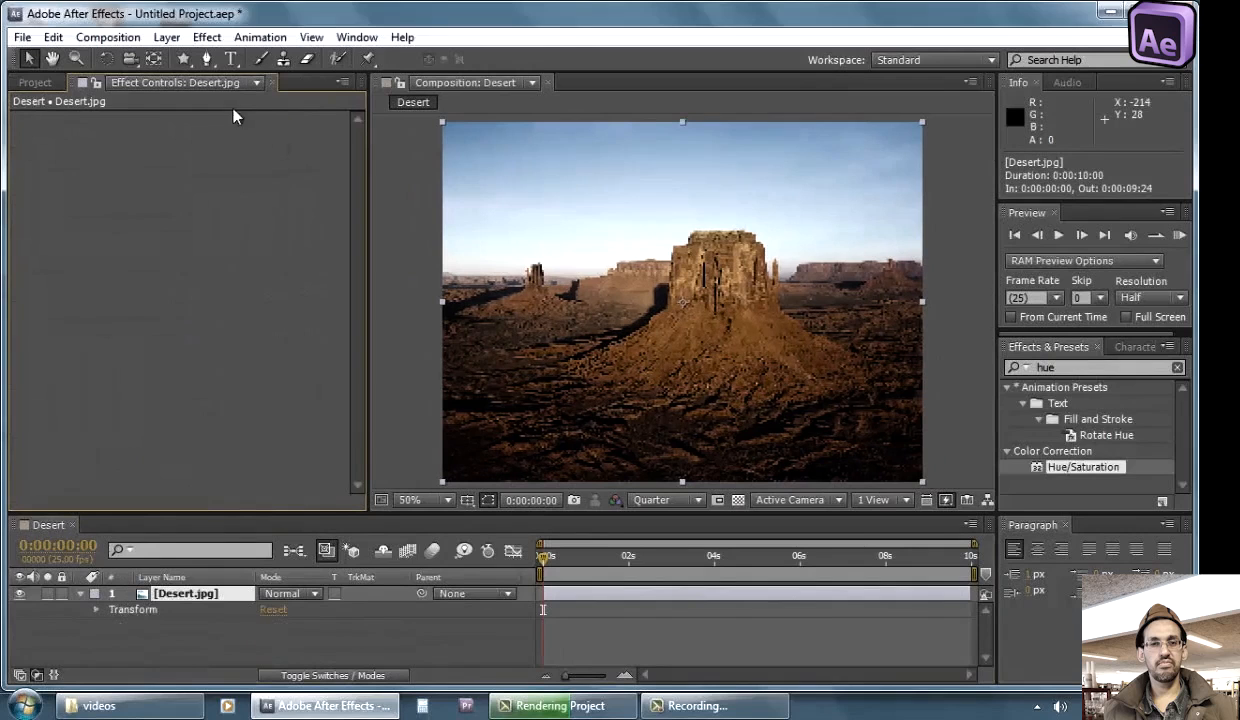
click(268, 82)
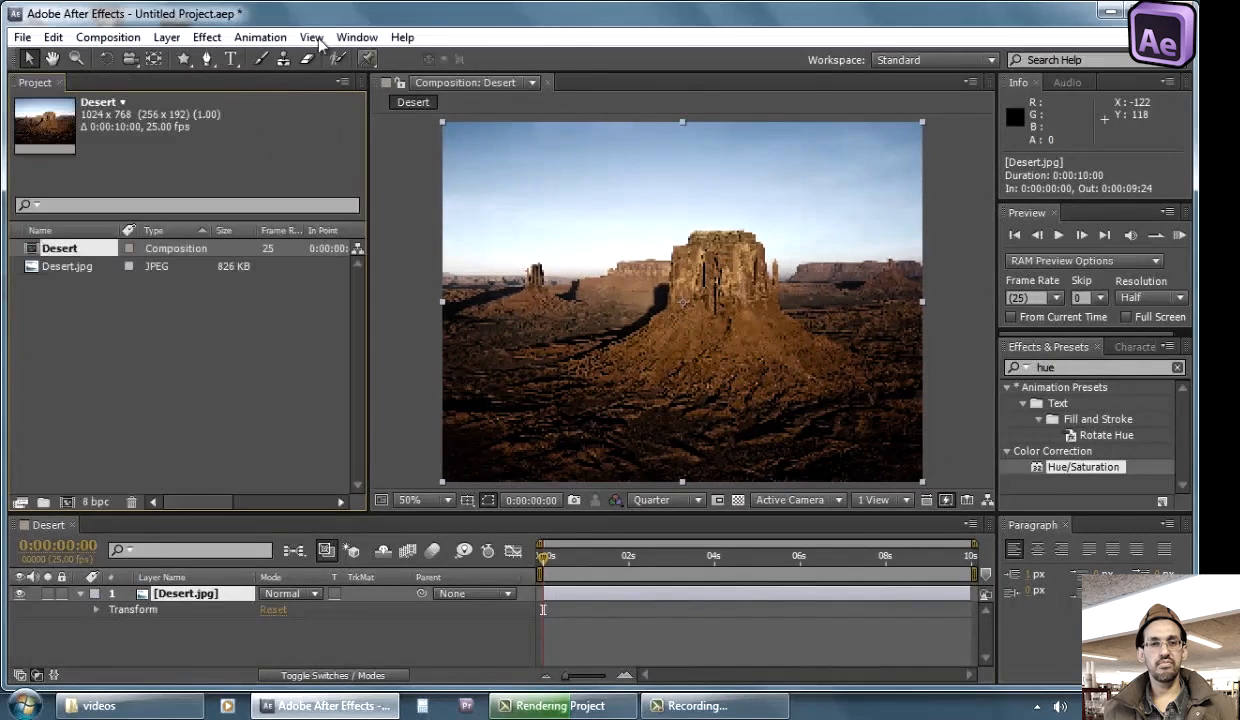
Reopen the Effect Controls panel for Desert.jpg and check the Effects & Presets entry among the available panels
click(356, 37)
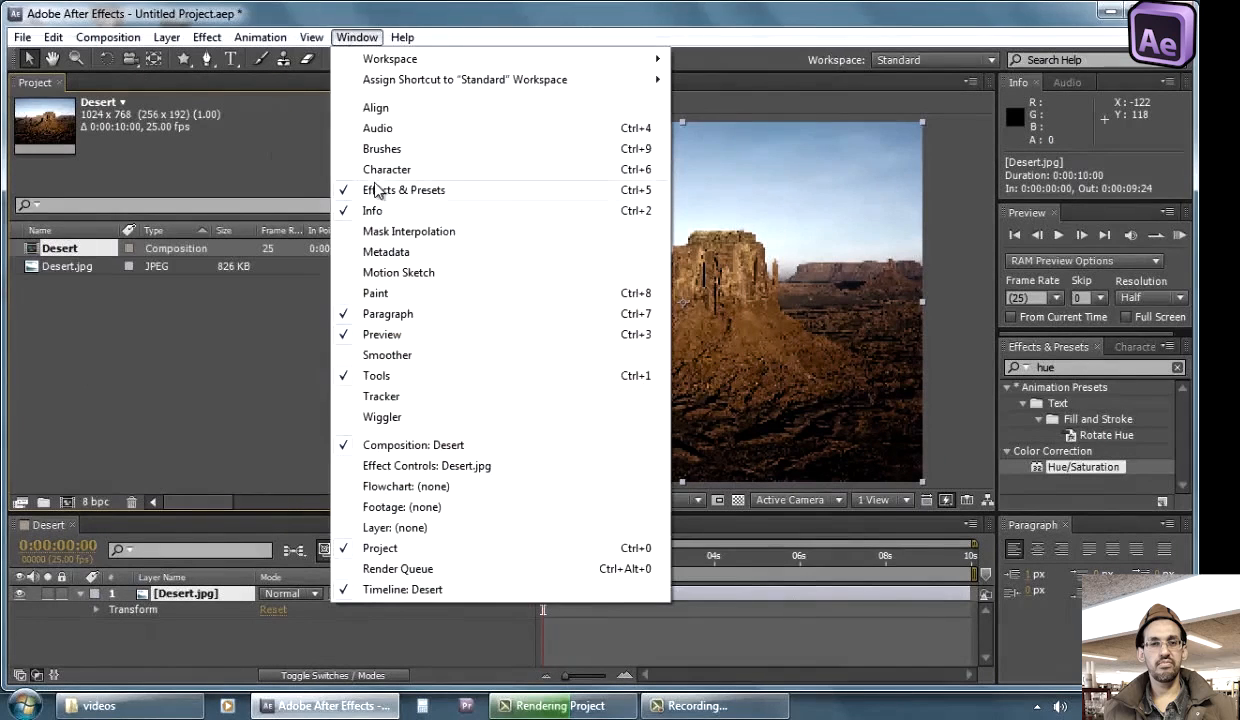
click(426, 466)
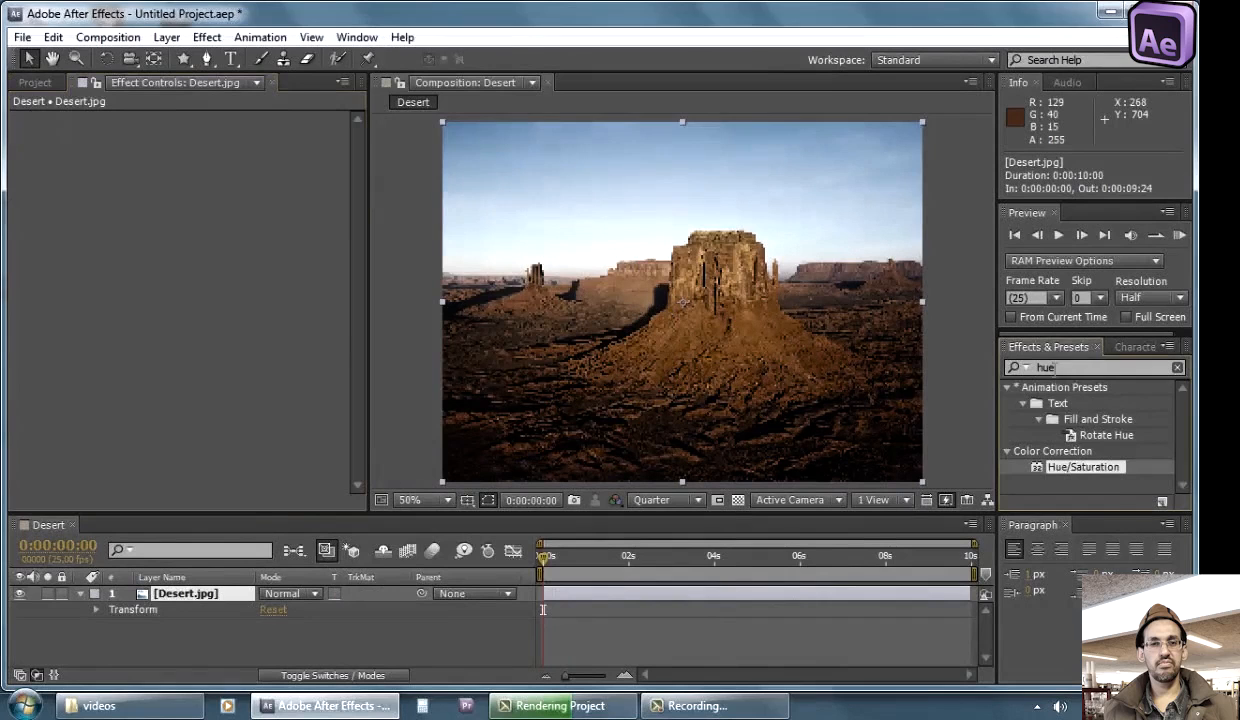
click(358, 39)
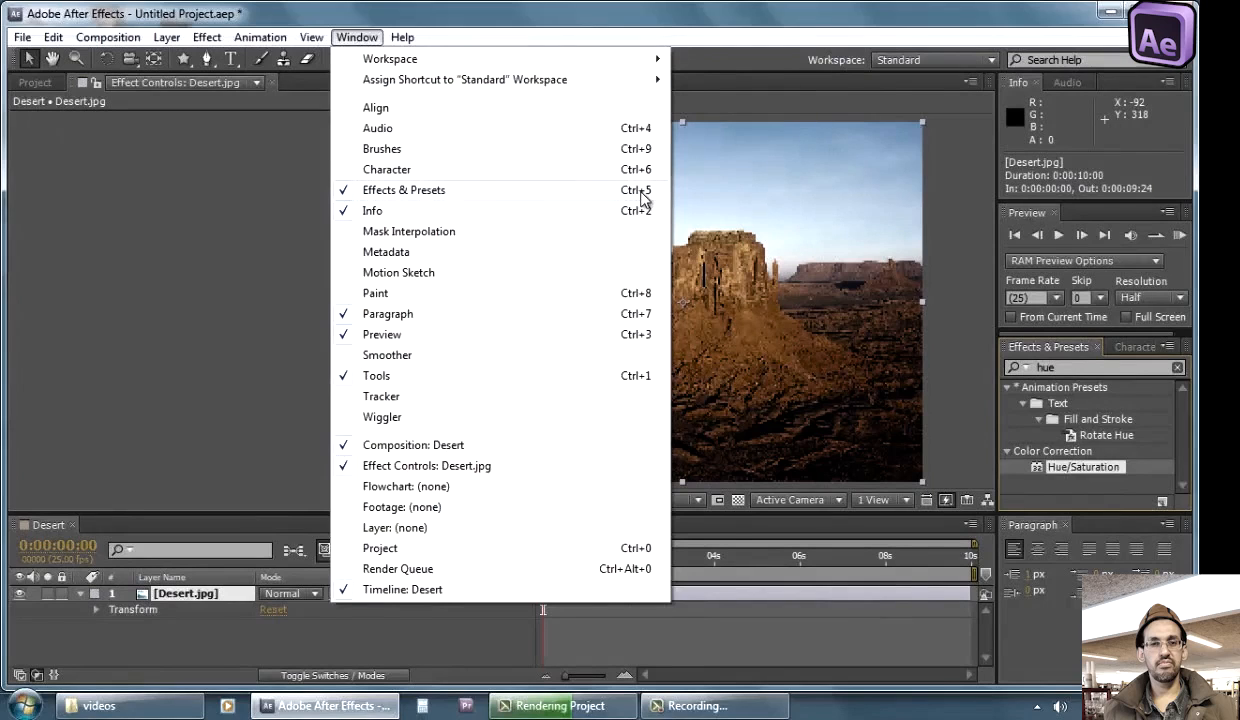
click(830, 460)
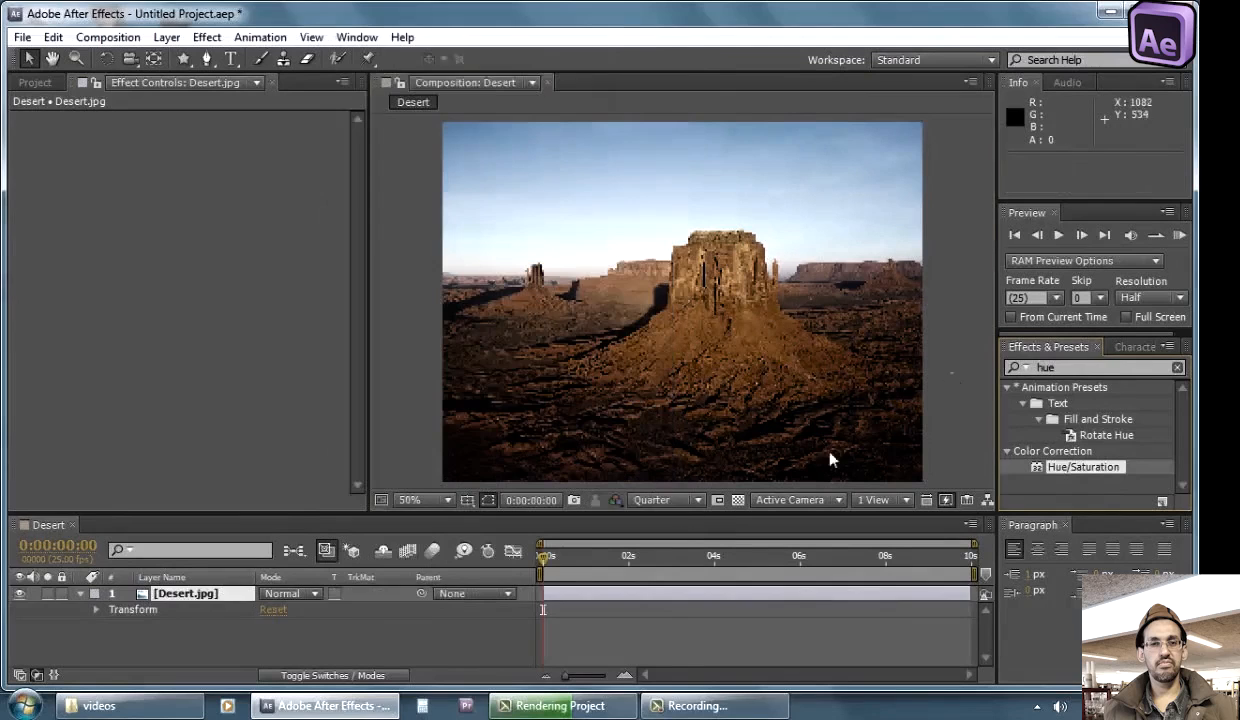
Apply the Hue/Saturation effect to the Desert.jpg layer, undo it, and apply it again through Effect Controls
click(205, 597)
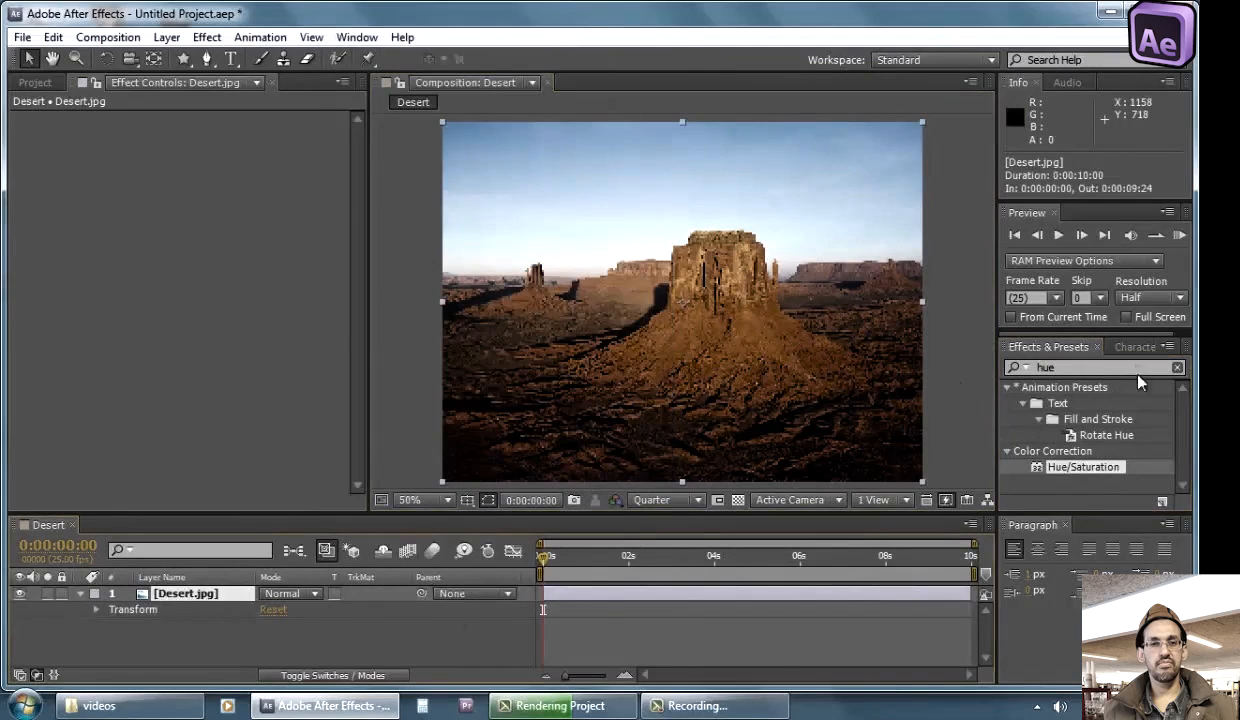
drag(1080, 467, 228, 596)
key(ctrl+z)
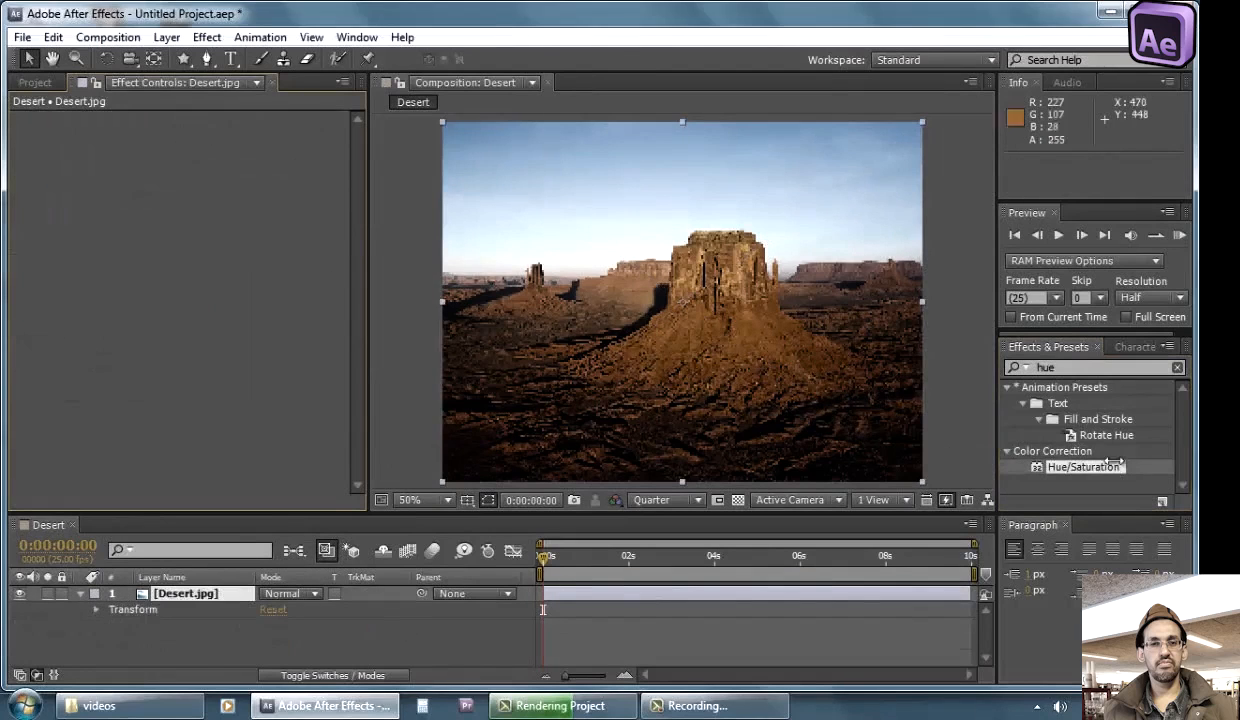
drag(1113, 463, 199, 257)
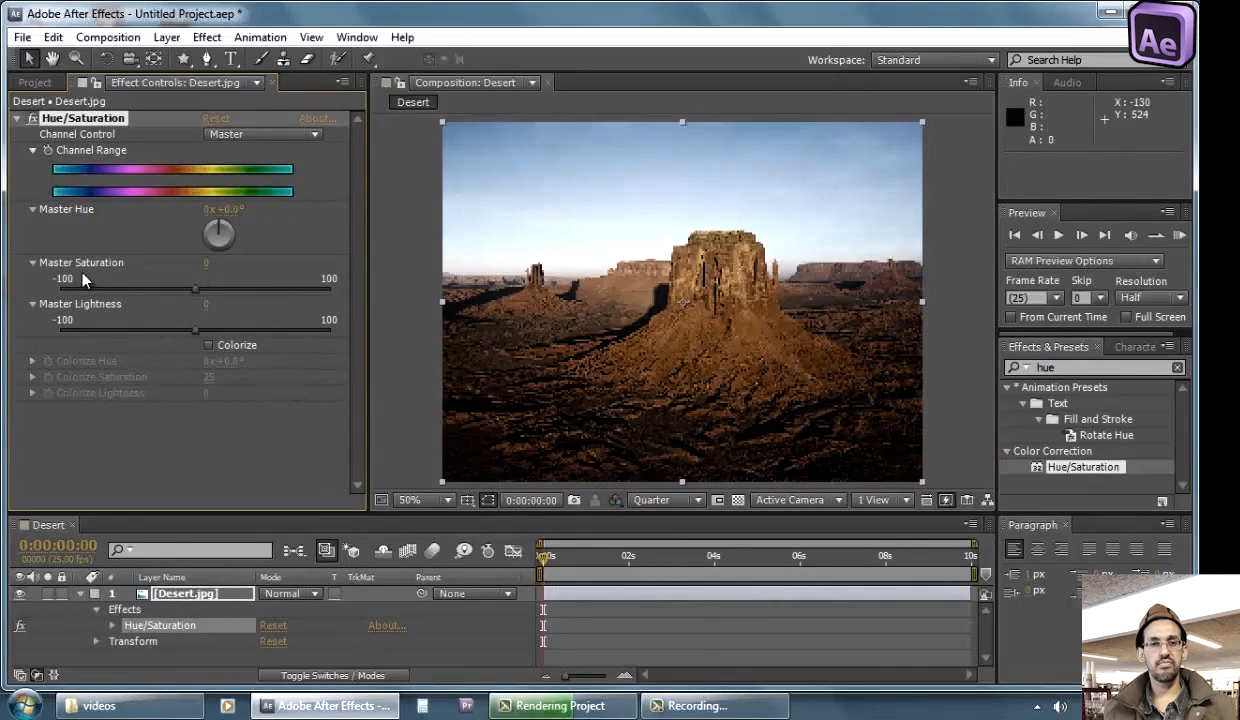
Try Master Saturation at -100 with raised Master Lightness, reset the Hue/Saturation effect, and try Master Saturation at -33 and 17
drag(190, 288, 38, 283)
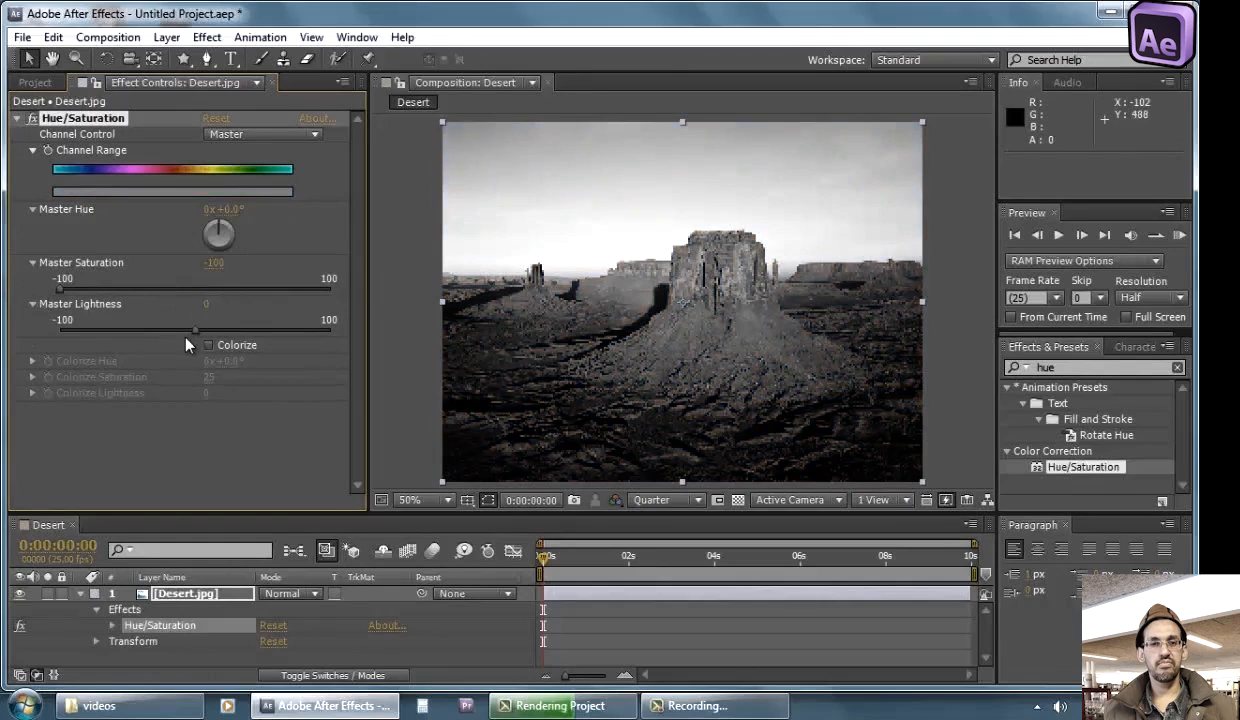
drag(195, 338, 250, 338)
click(216, 118)
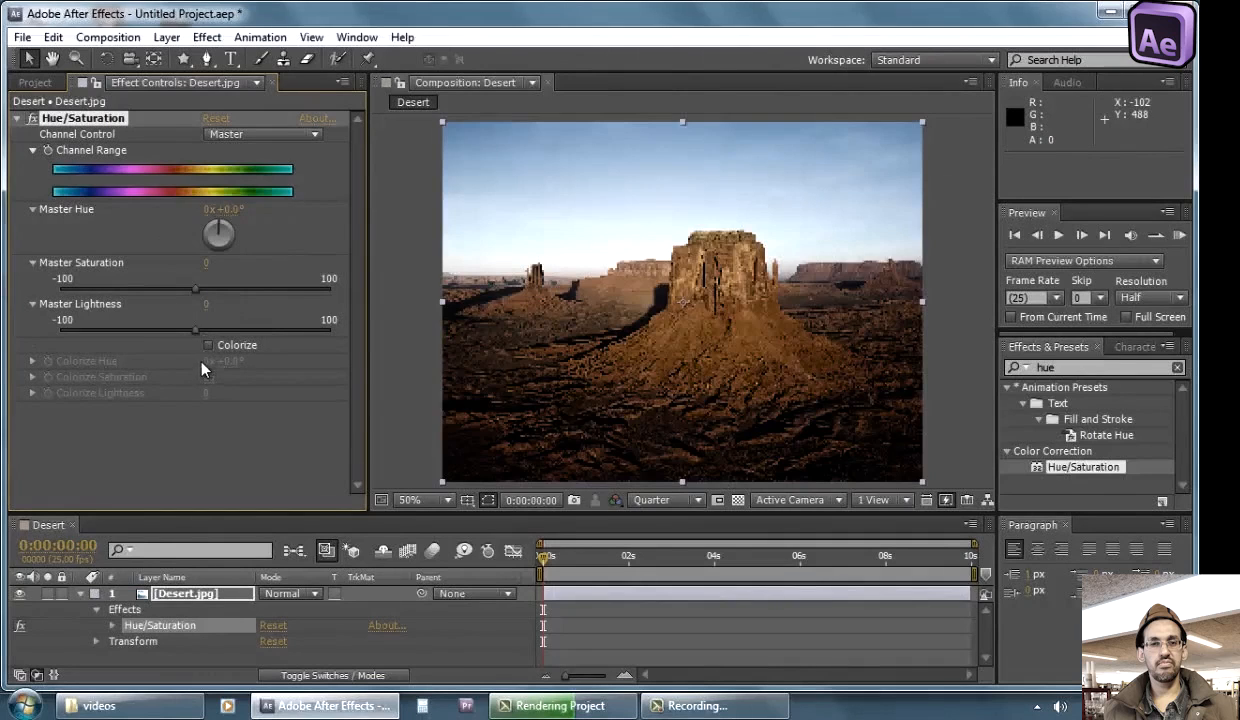
drag(195, 289, 129, 289)
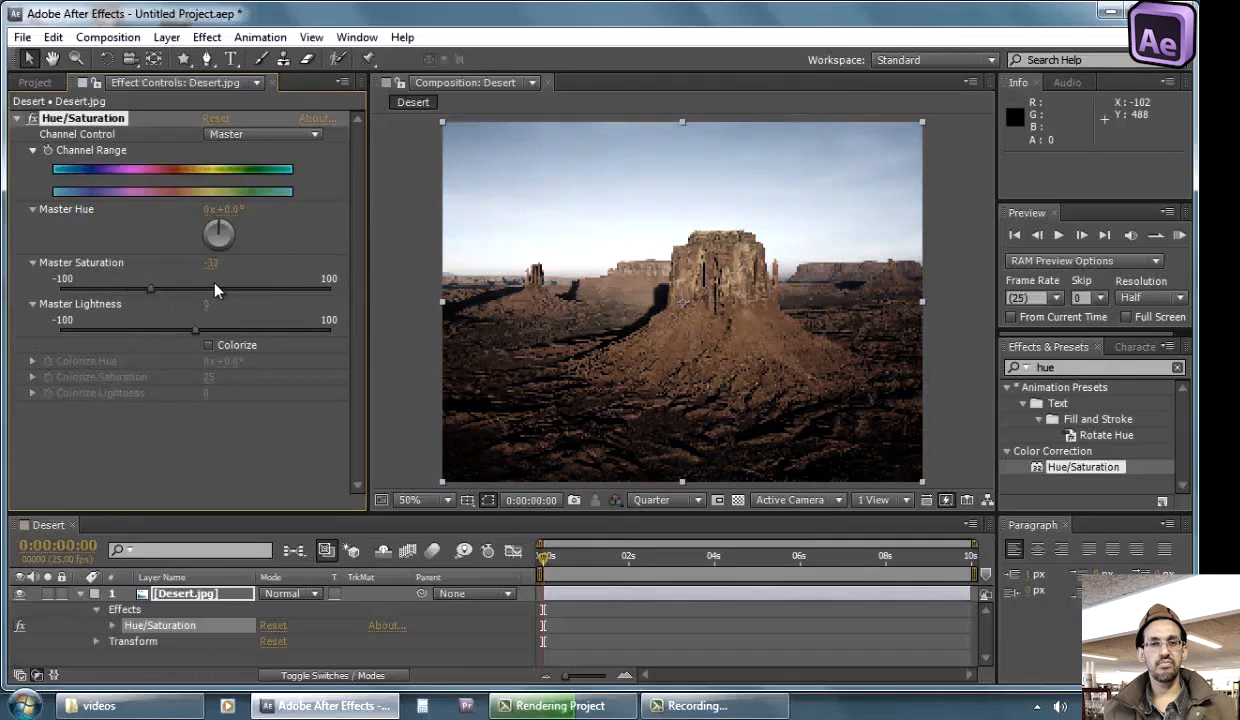
mouse_move(214, 284)
mouse_down()
mouse_move(72, 285)
mouse_move(220, 284)
mouse_up()
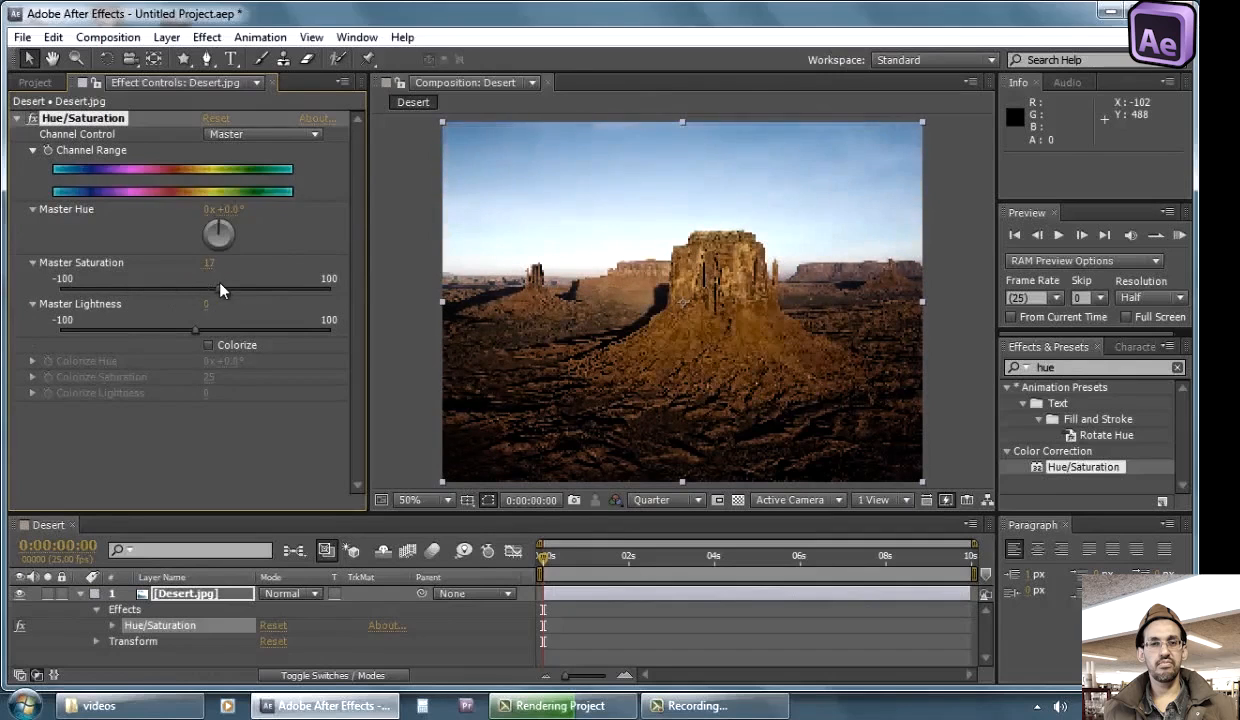
Turn on Colorize with a Colorize Hue of 207° and keyframe that hue at 0:00:00:00, revealing it in the timeline
click(209, 344)
click(228, 610)
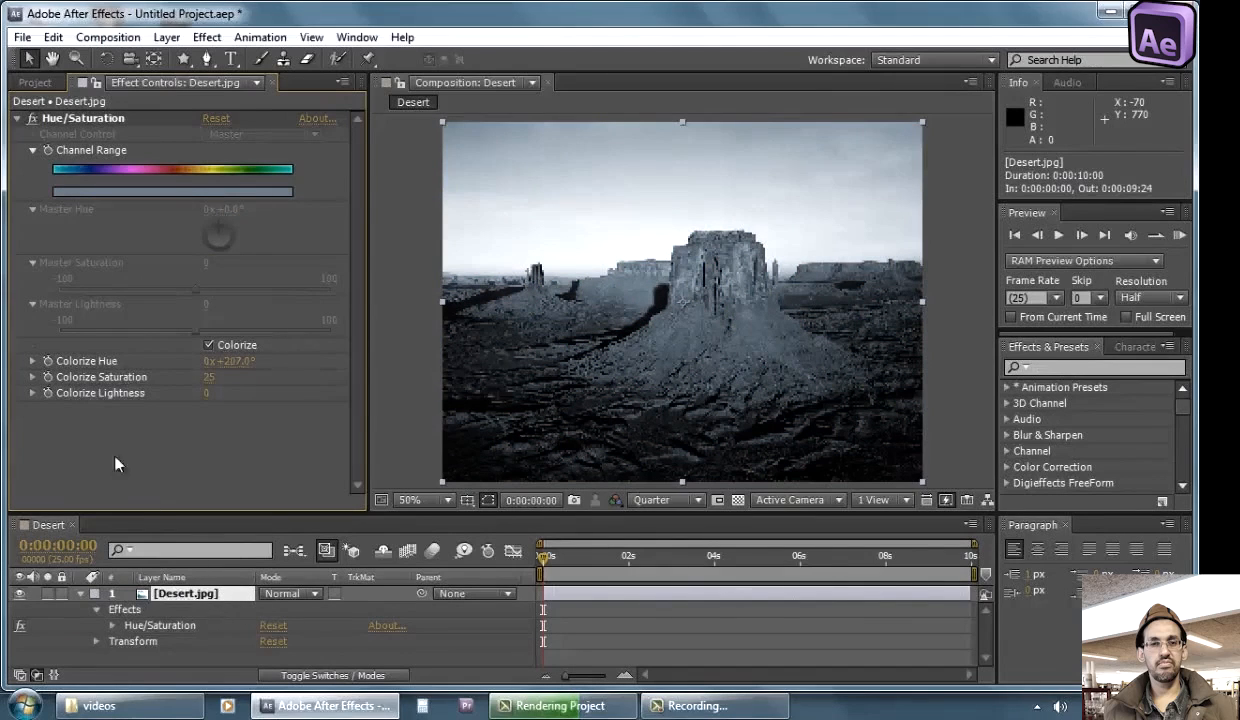
click(47, 361)
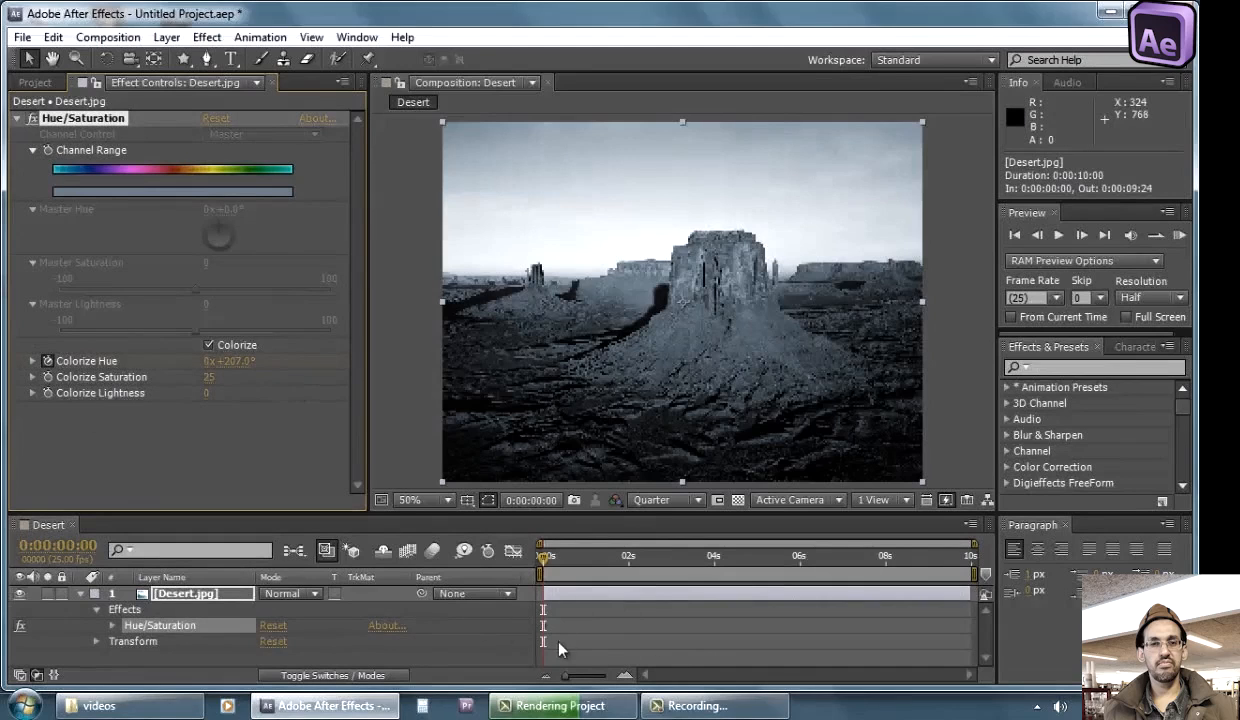
click(112, 626)
scroll(224, 651, down, 2)
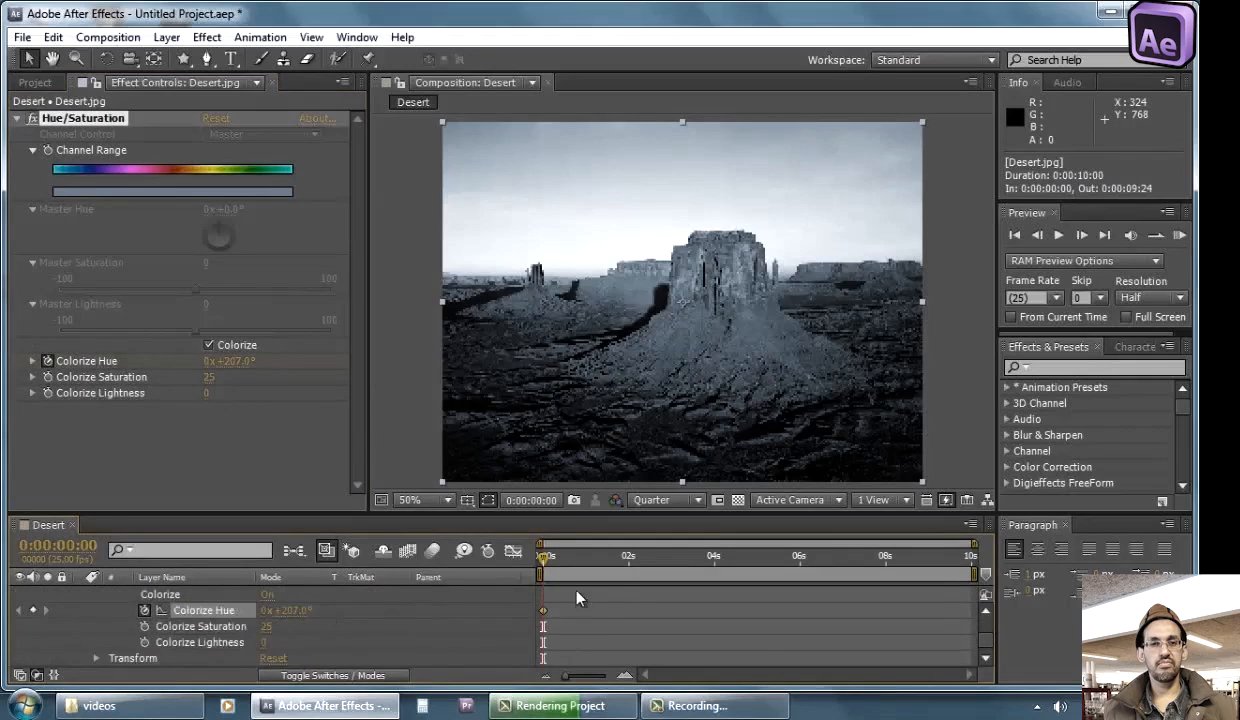
Add a Colorize Hue keyframe of about 1x+37° at 0:00:00:21
drag(558, 575, 580, 573)
drag(290, 611, 441, 615)
scroll(88, 618, up, 4)
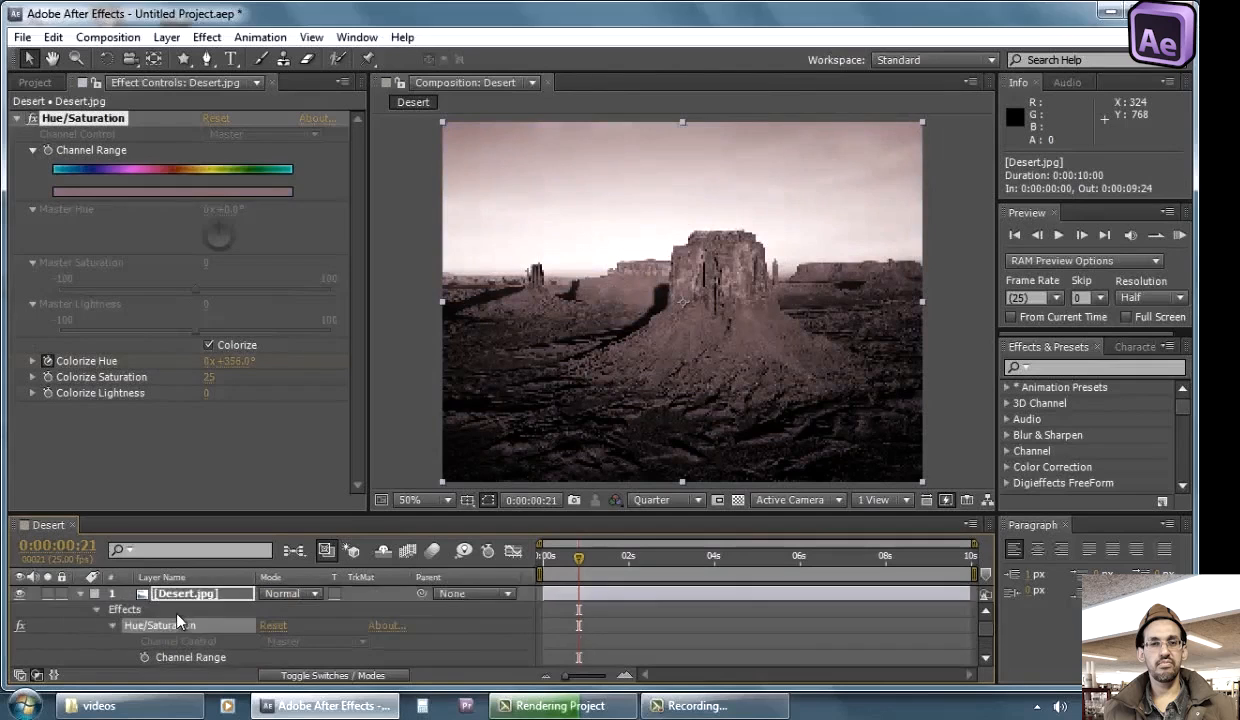
scroll(180, 605, down, 4)
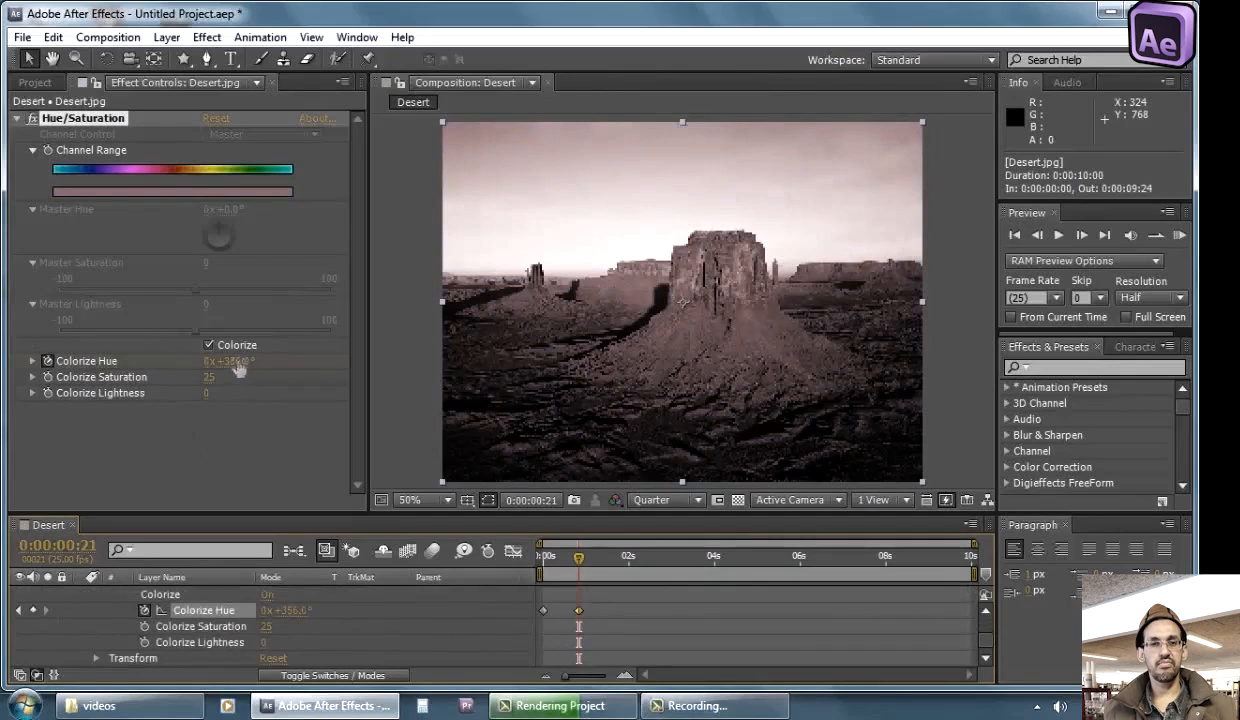
drag(240, 370, 283, 366)
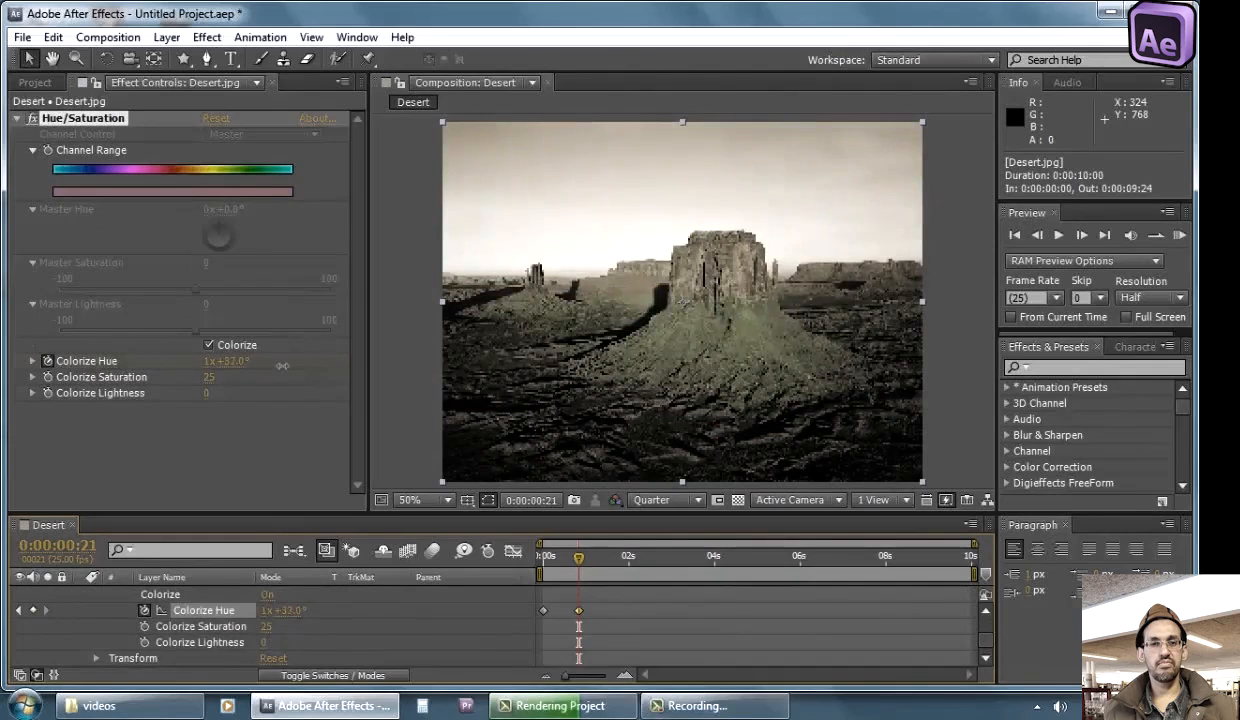
Add Colorize Hue keyframes of about 303° at 0:00:01:24 and about 215° at 0:00:02:18
click(628, 560)
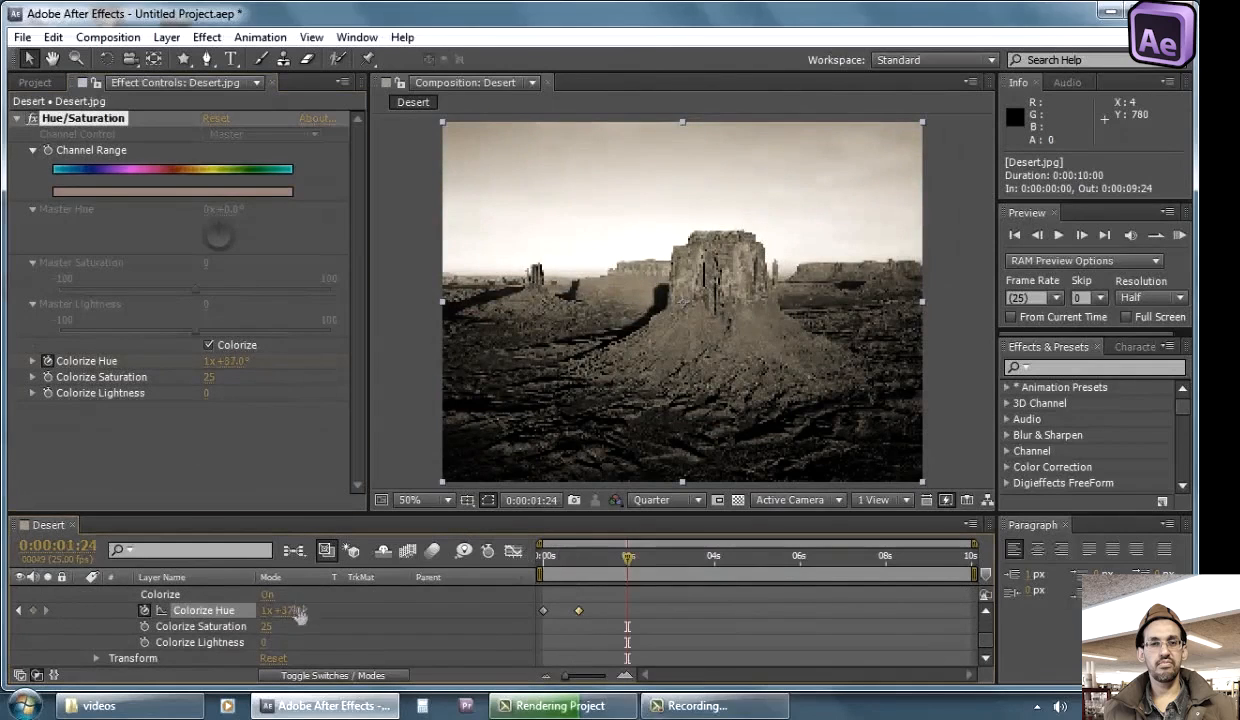
drag(300, 617, 570, 637)
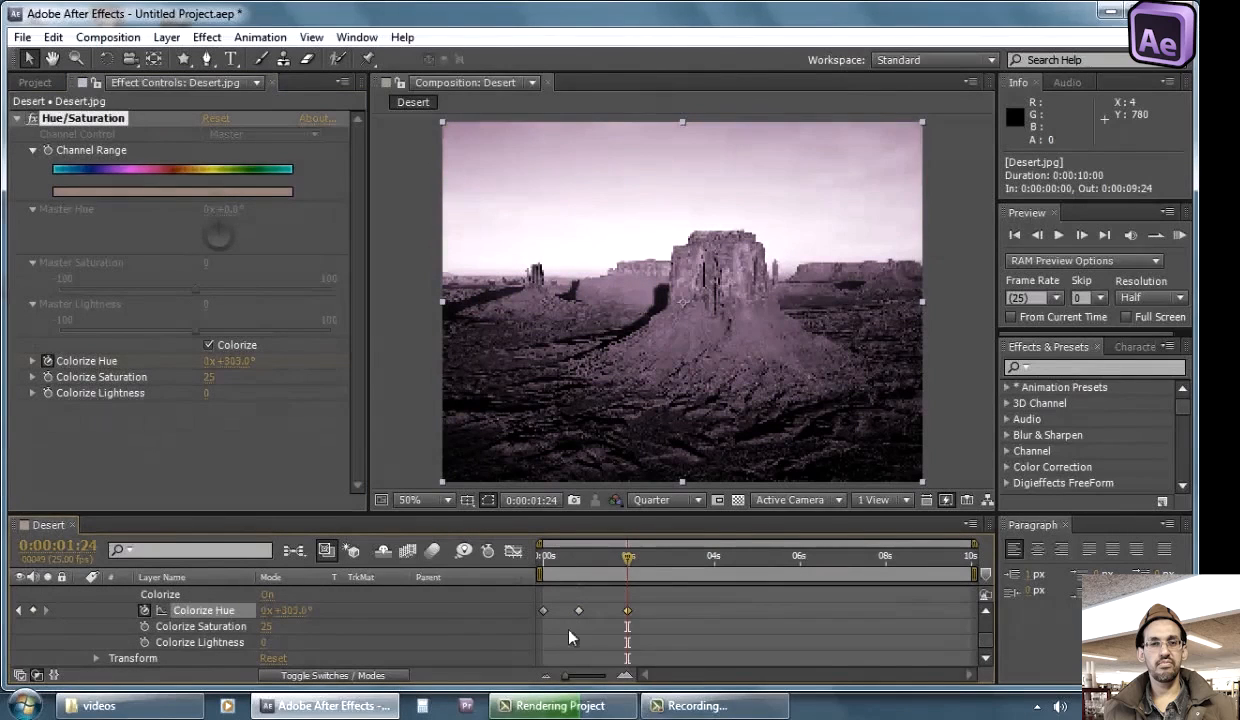
click(658, 570)
drag(290, 610, 201, 610)
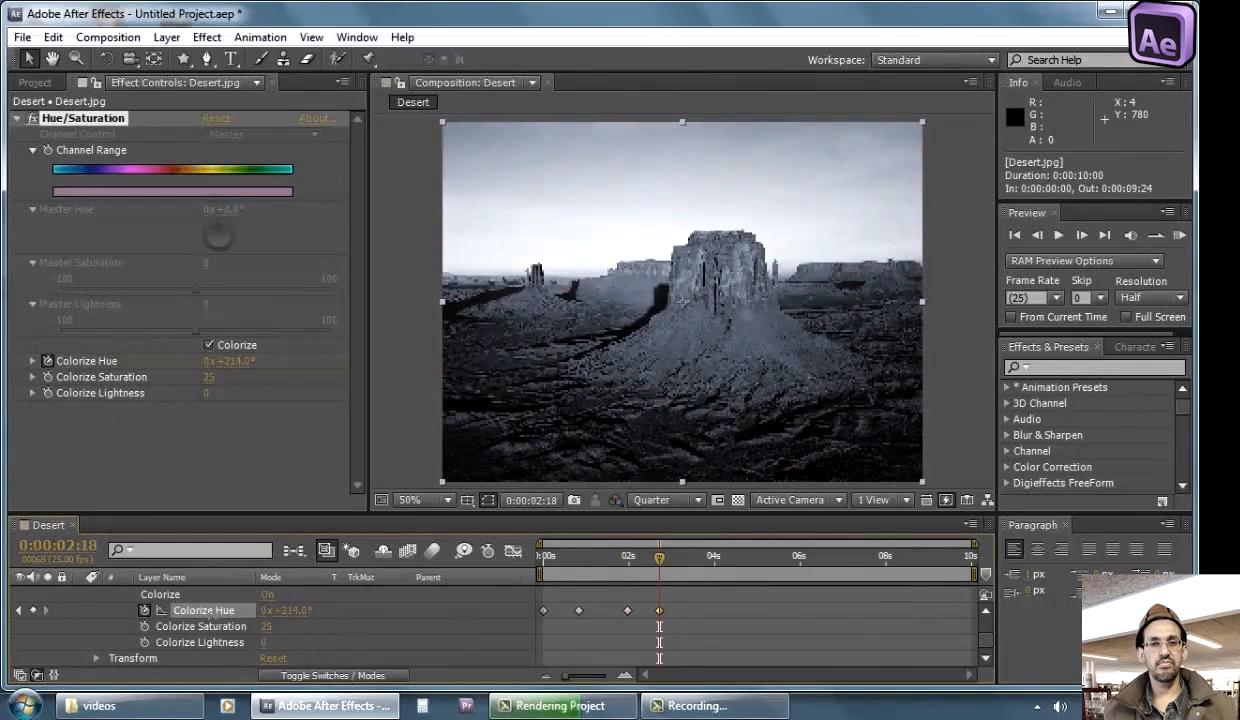
Shorten the work area to end at 0:00:02:24 and play the hue animation twice as a RAM preview
drag(972, 572, 673, 572)
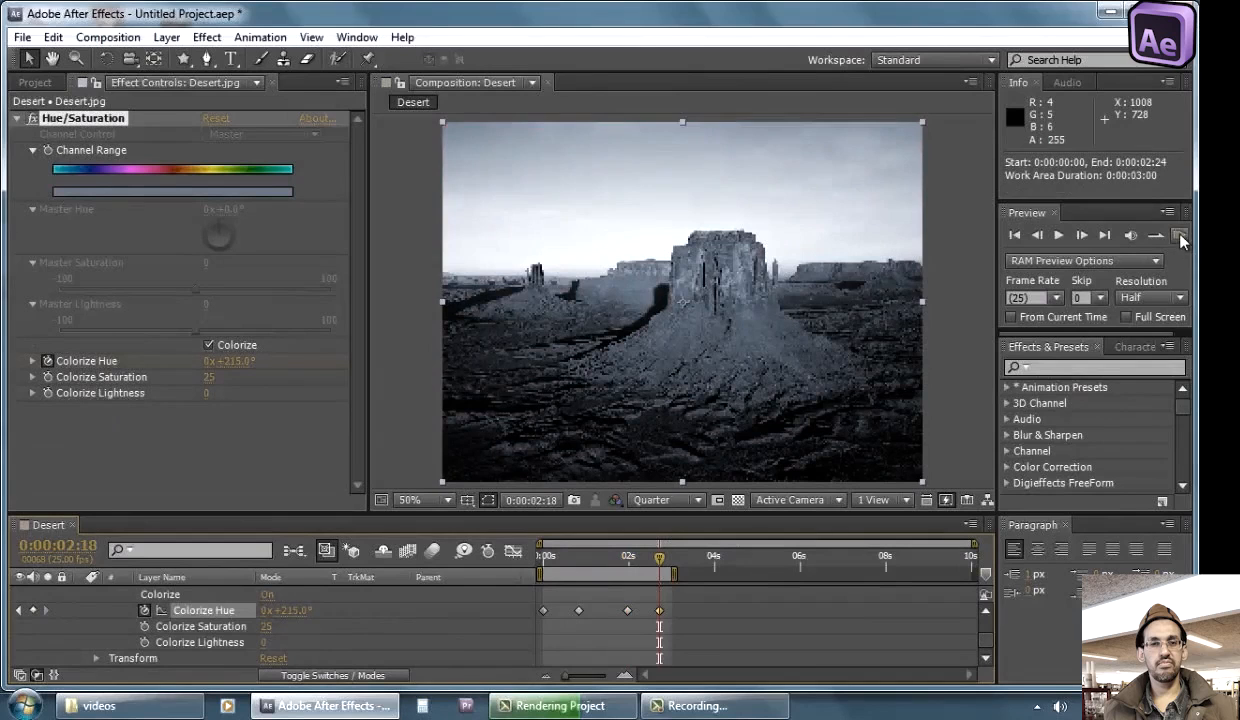
click(1180, 236)
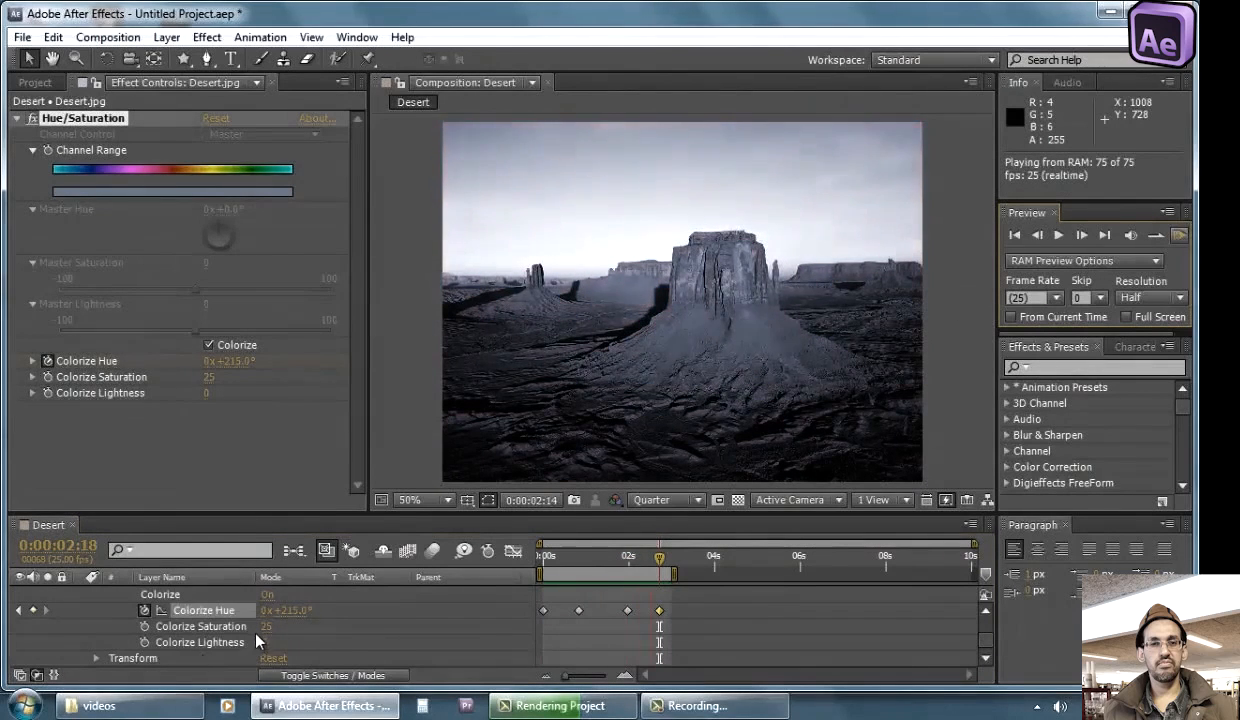
key(space)
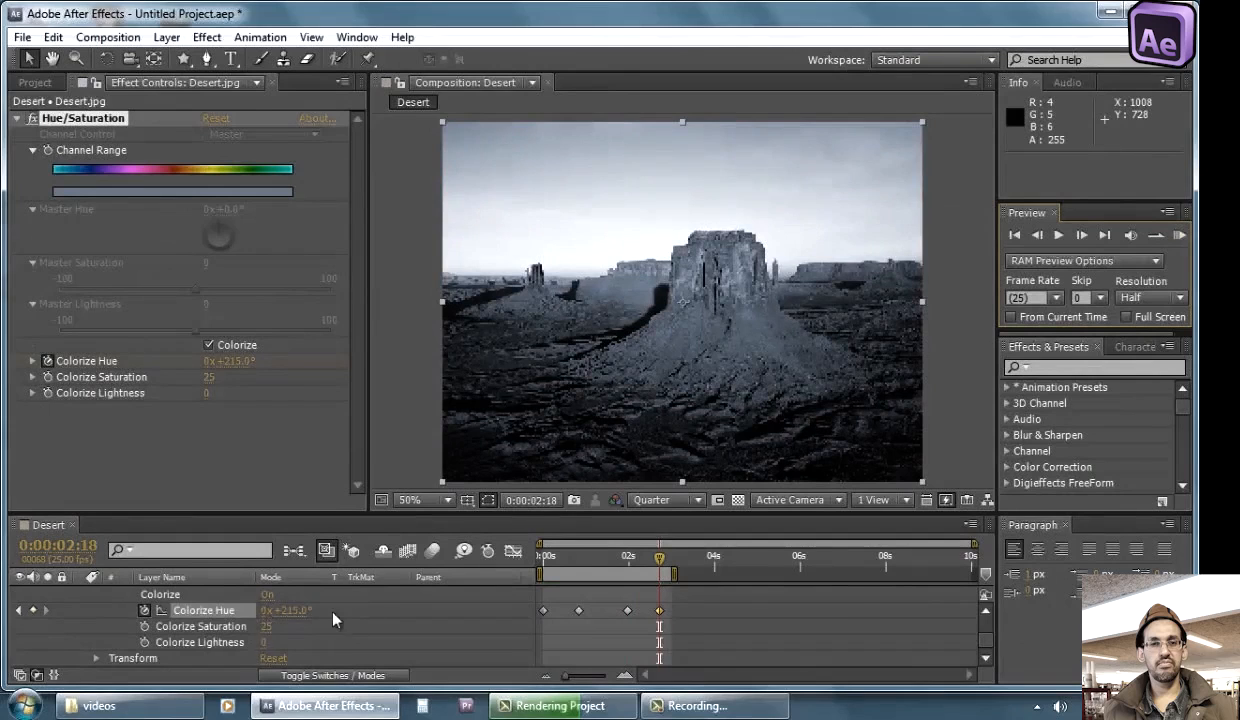
click(1179, 235)
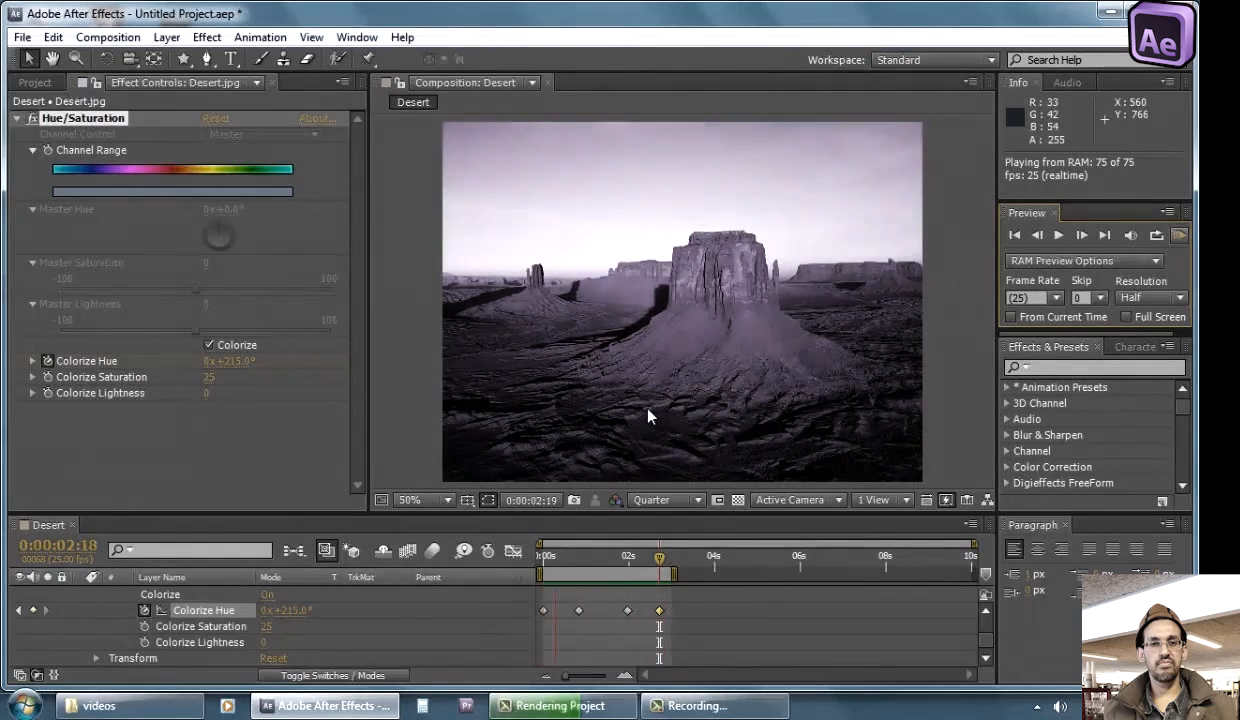
key(space)
Select the Desert.jpg layer, and compare the Effects & Presets search, tried with "fg", with the full list of effect categories
scroll(430, 607, up, 3)
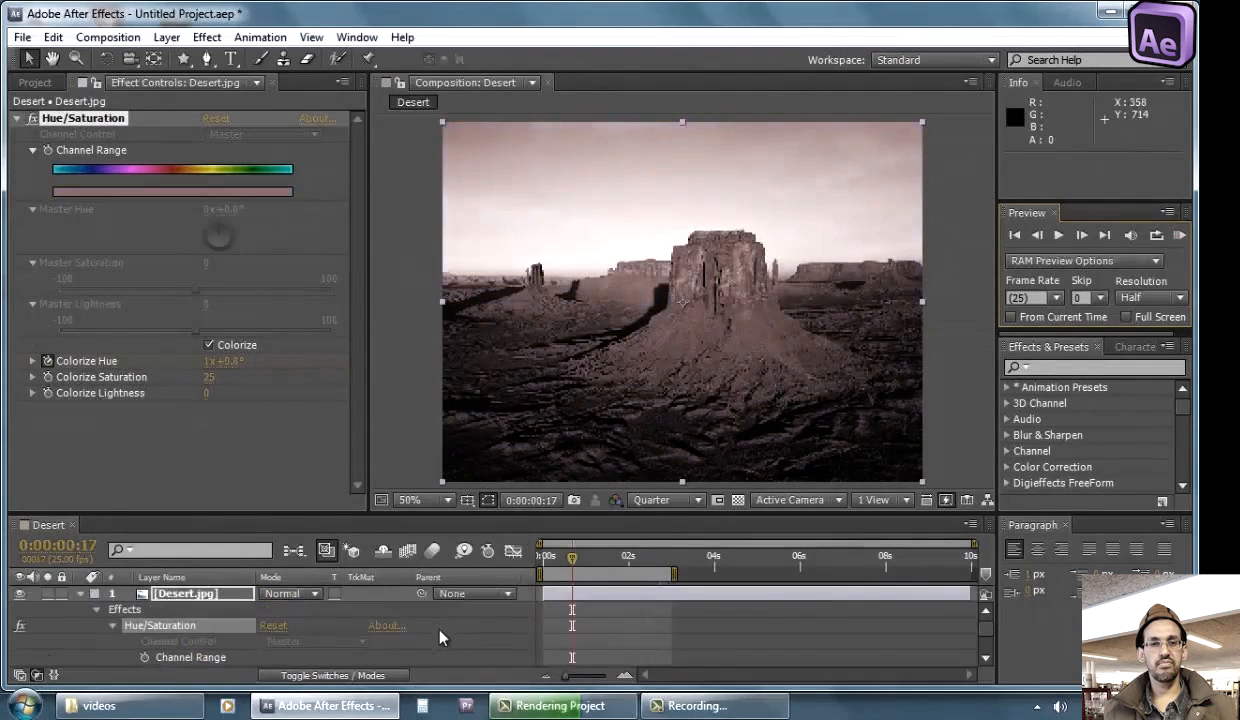
click(185, 593)
click(1065, 368)
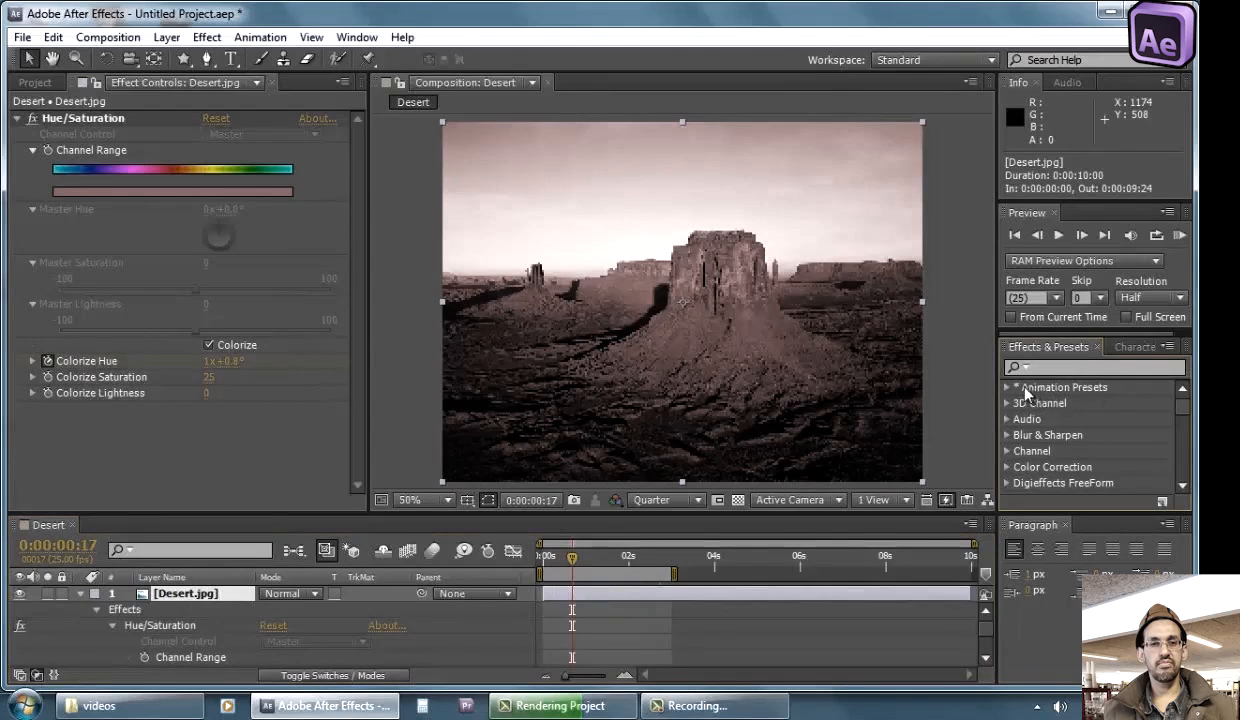
click(1102, 370)
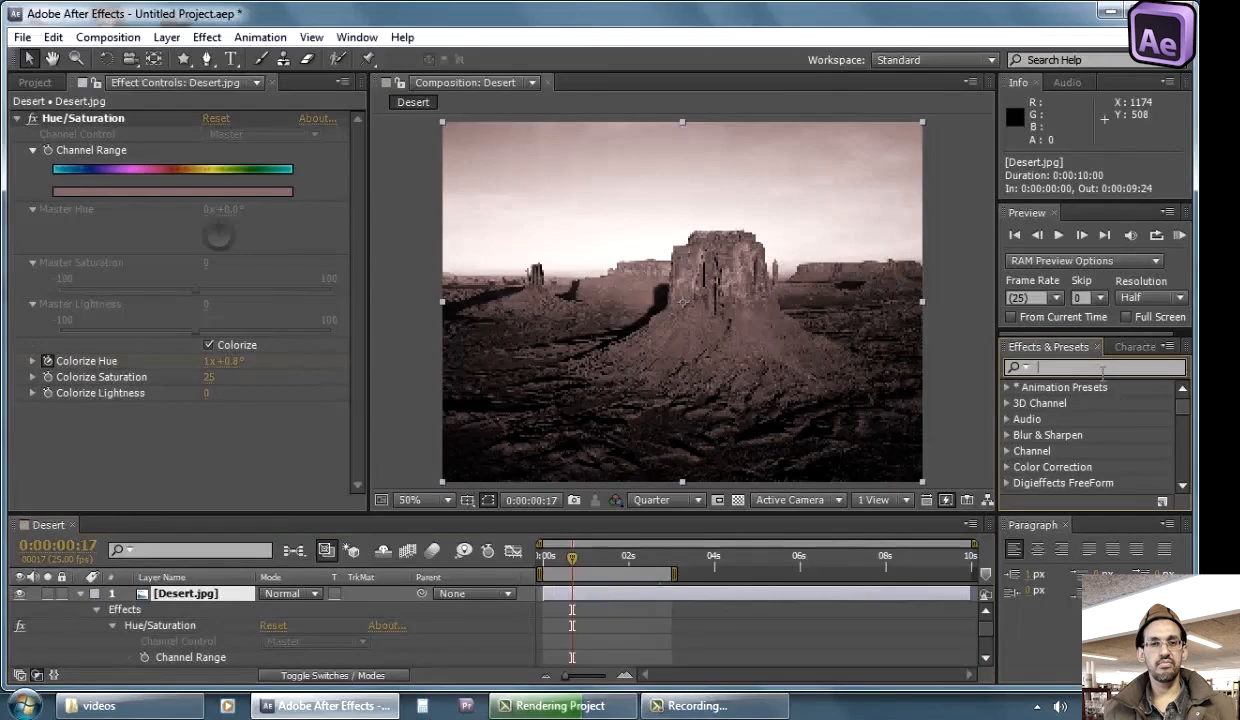
click(1020, 367)
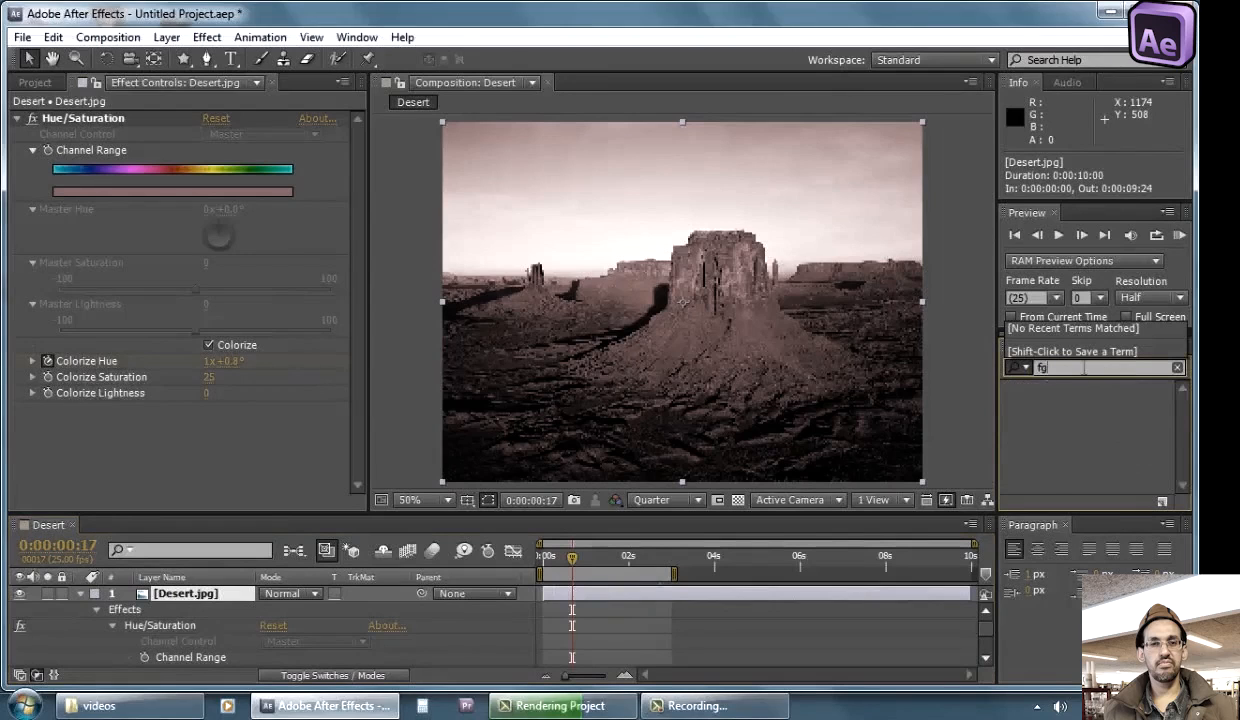
key(Escape)
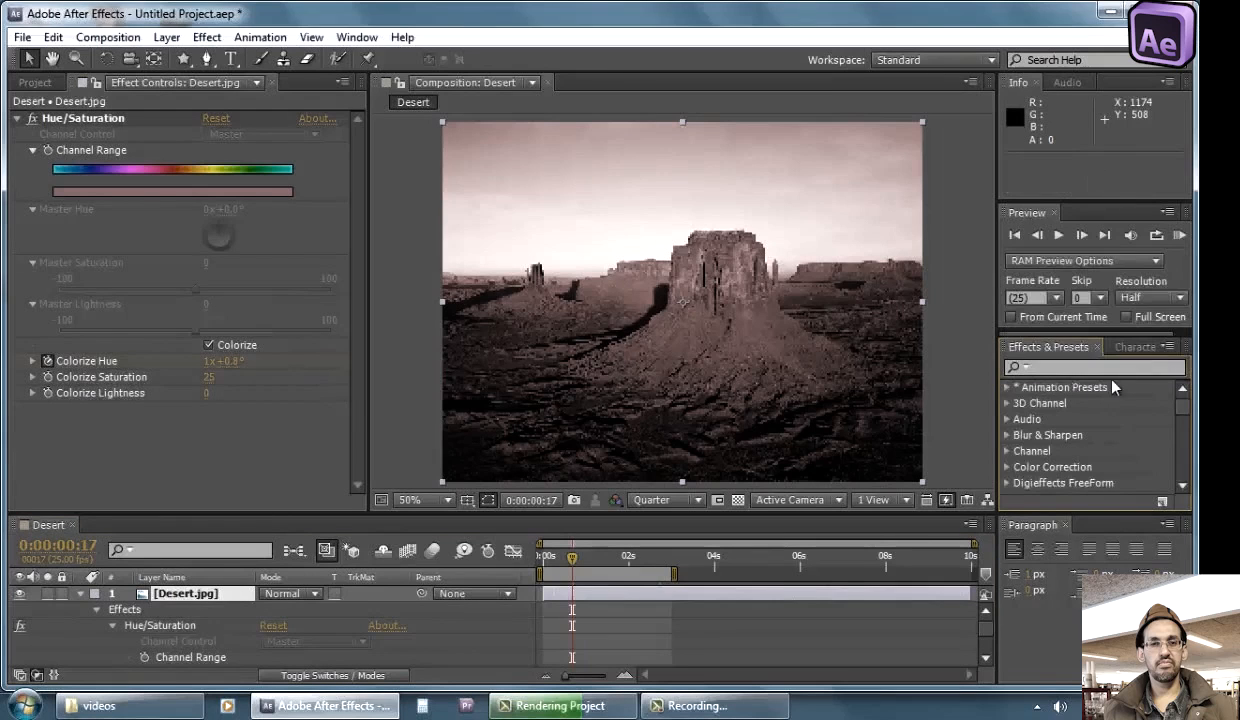
click(207, 37)
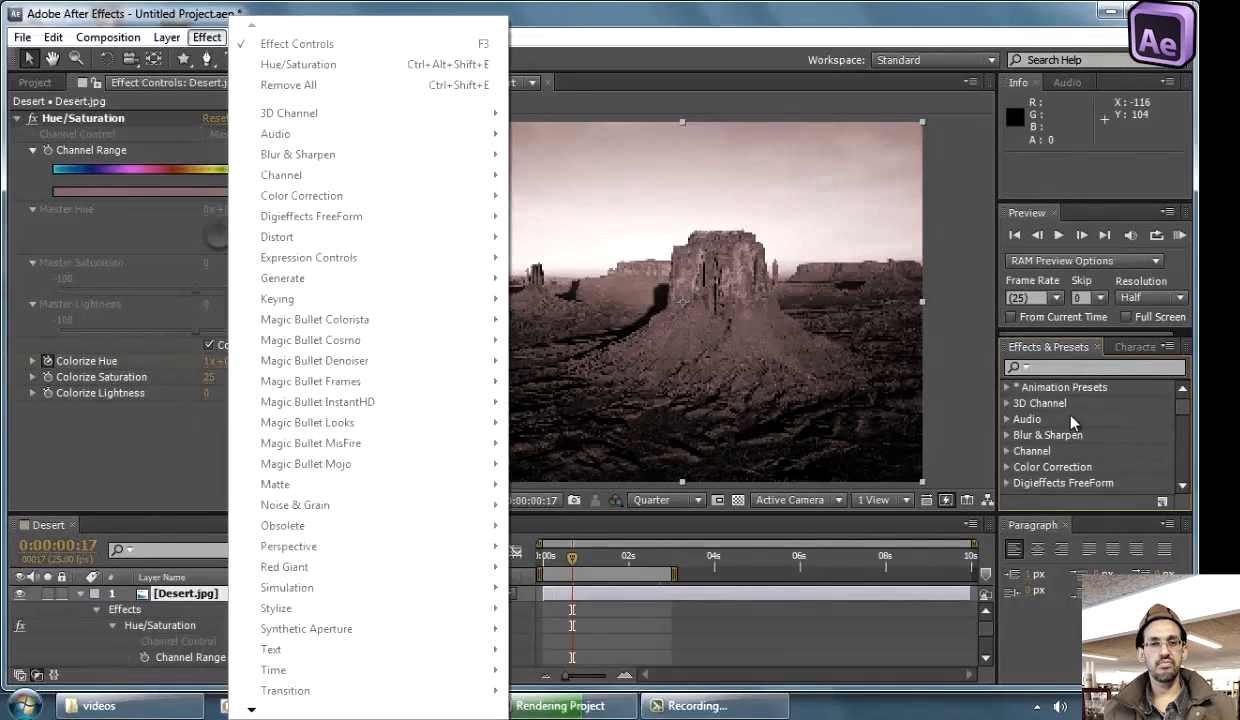
click(1108, 425)
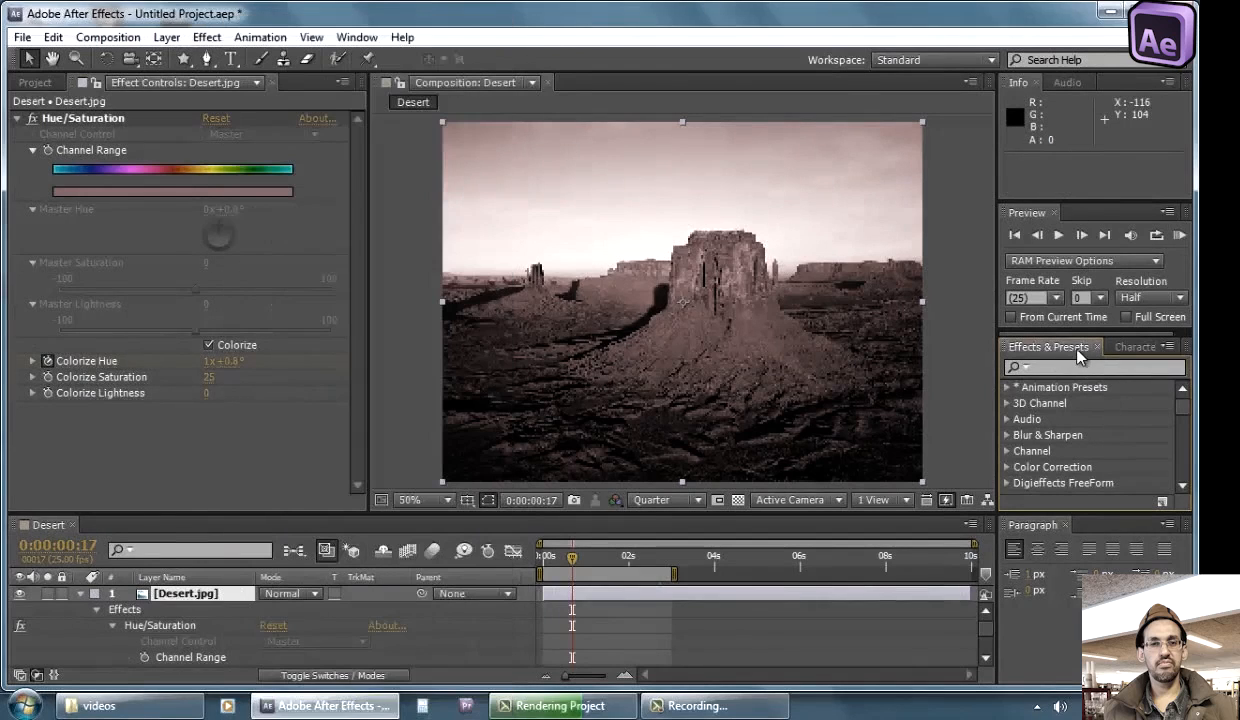
Expand the Animation Presets category, and enlarge the Effects & Presets panel by closing the Info and Audio panels
click(1008, 389)
scroll(1063, 407, down, 5)
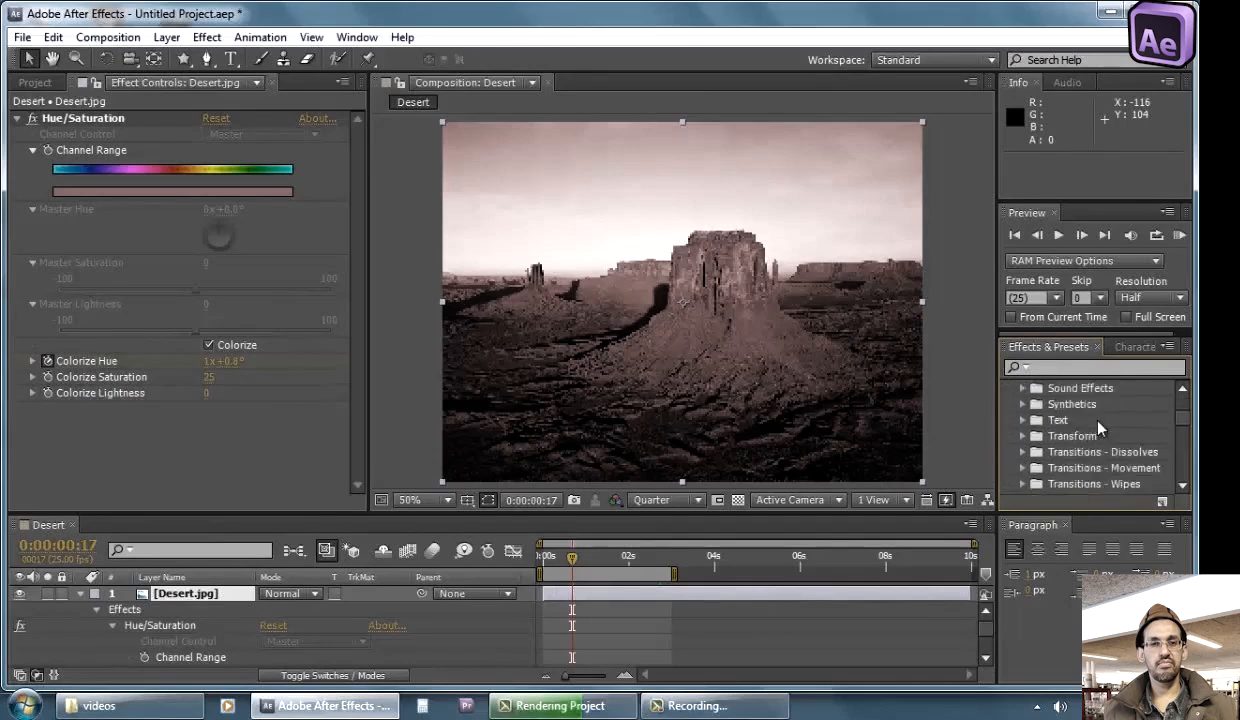
scroll(1063, 407, up, 5)
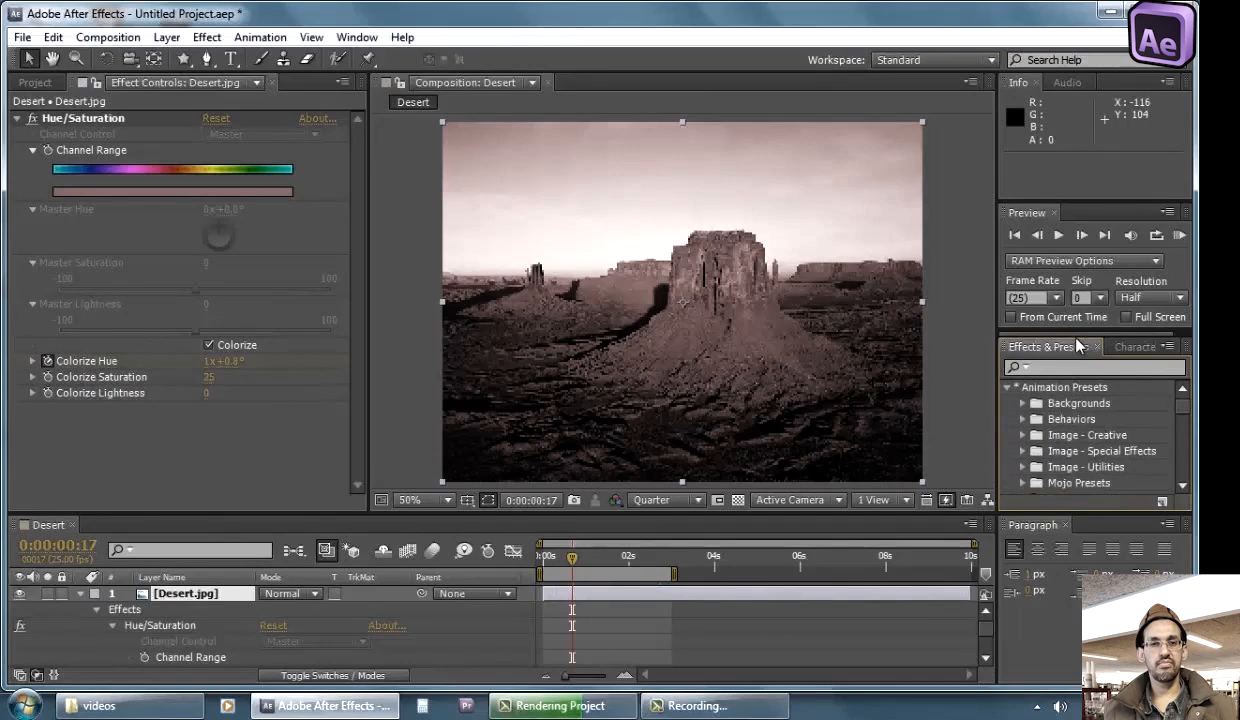
drag(1076, 337, 1078, 259)
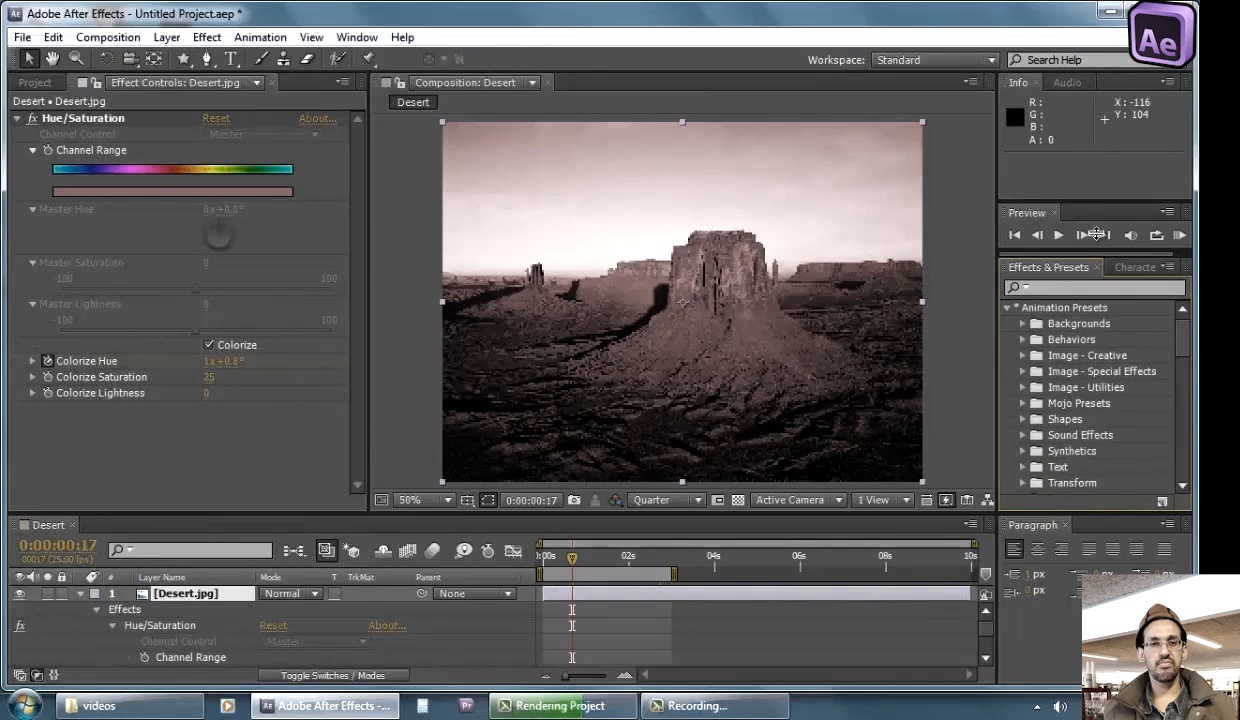
click(1036, 82)
click(1040, 82)
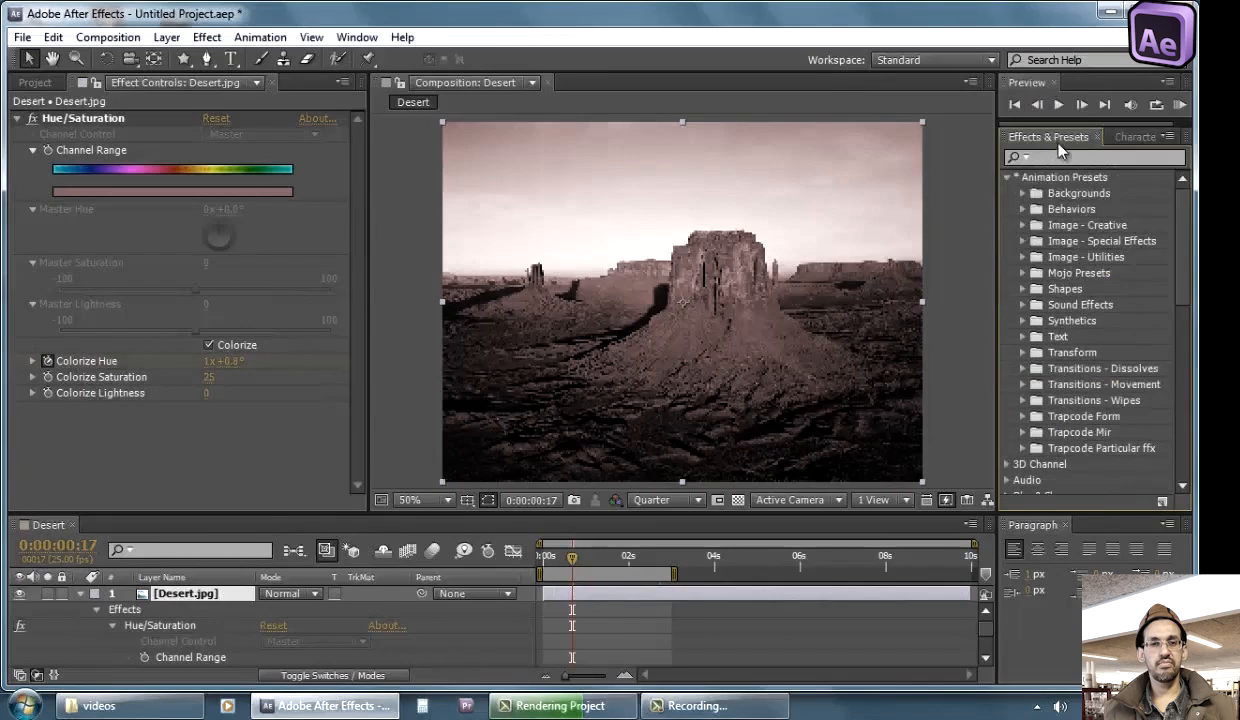
Remove the Hue/Saturation effect from the Desert.jpg layer
drag(1183, 235, 1187, 209)
scroll(1021, 426, down, 5)
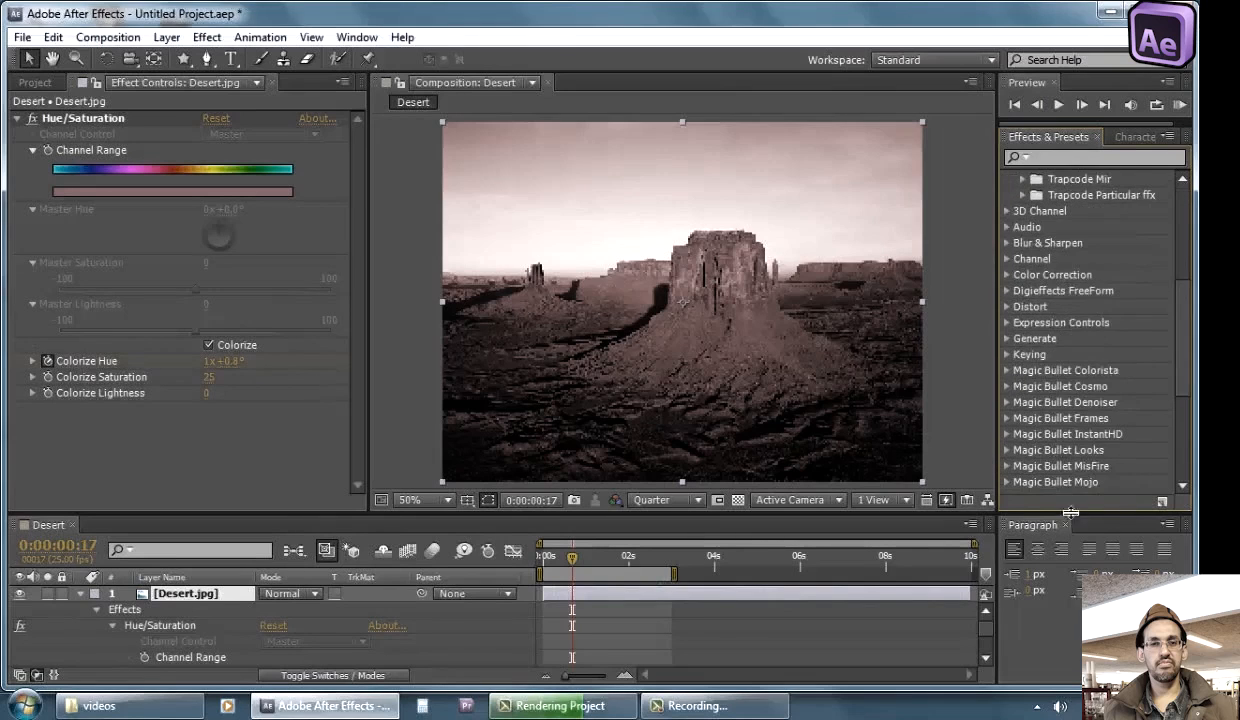
scroll(1106, 291, up, 5)
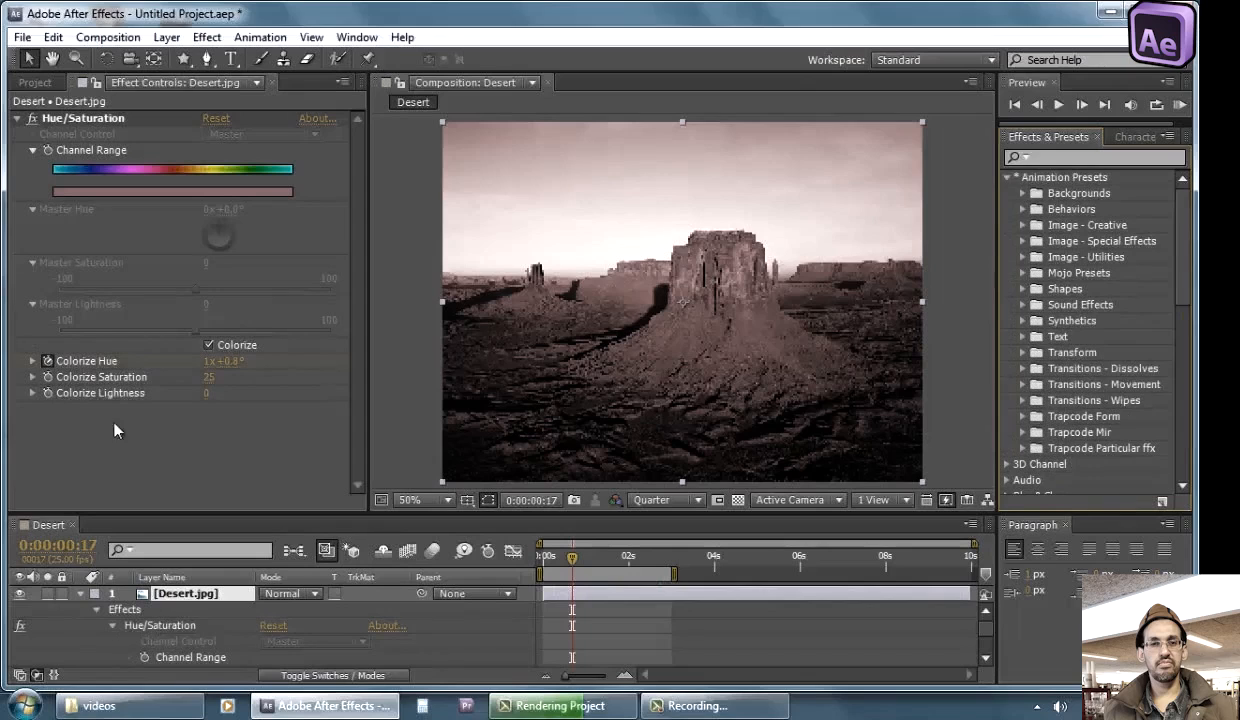
click(110, 119)
key(Delete)
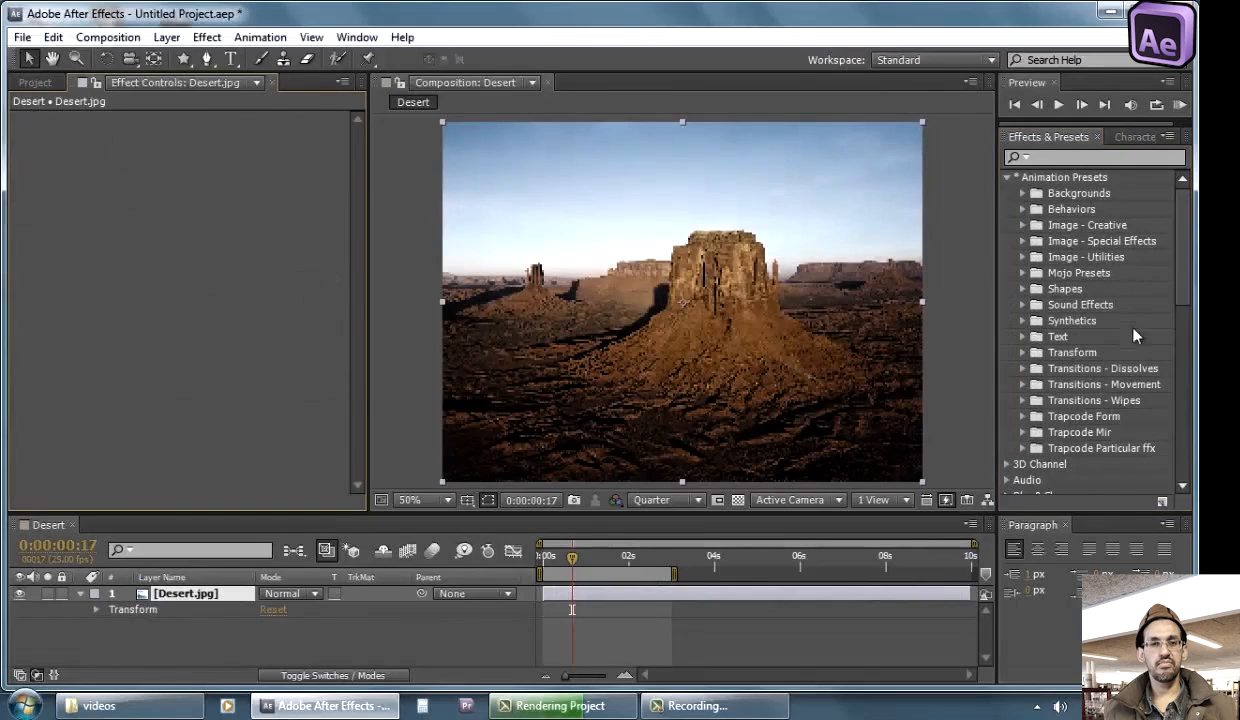
Apply the Block Dissolve - digital preset from Transitions - Dissolves to the Desert.jpg layer at 0:00:00:17, and play a RAM preview
scroll(1146, 275, down, 1)
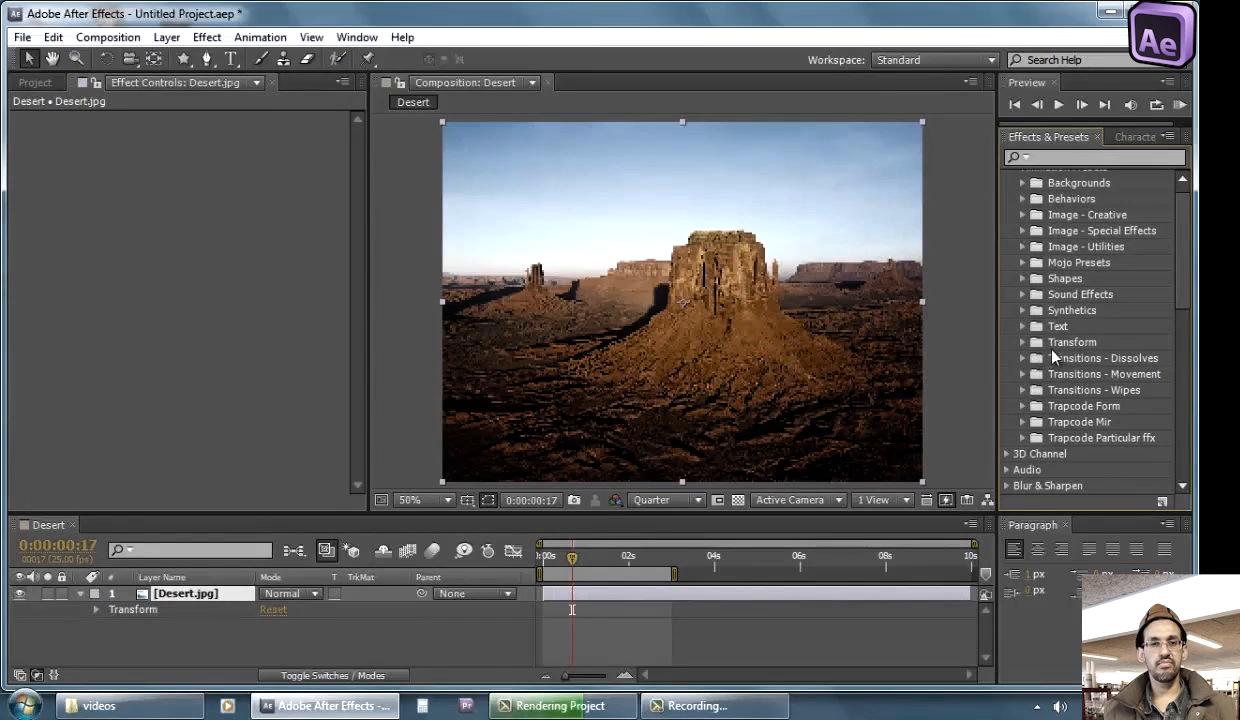
scroll(1018, 338, down, 2)
scroll(1055, 352, up, 3)
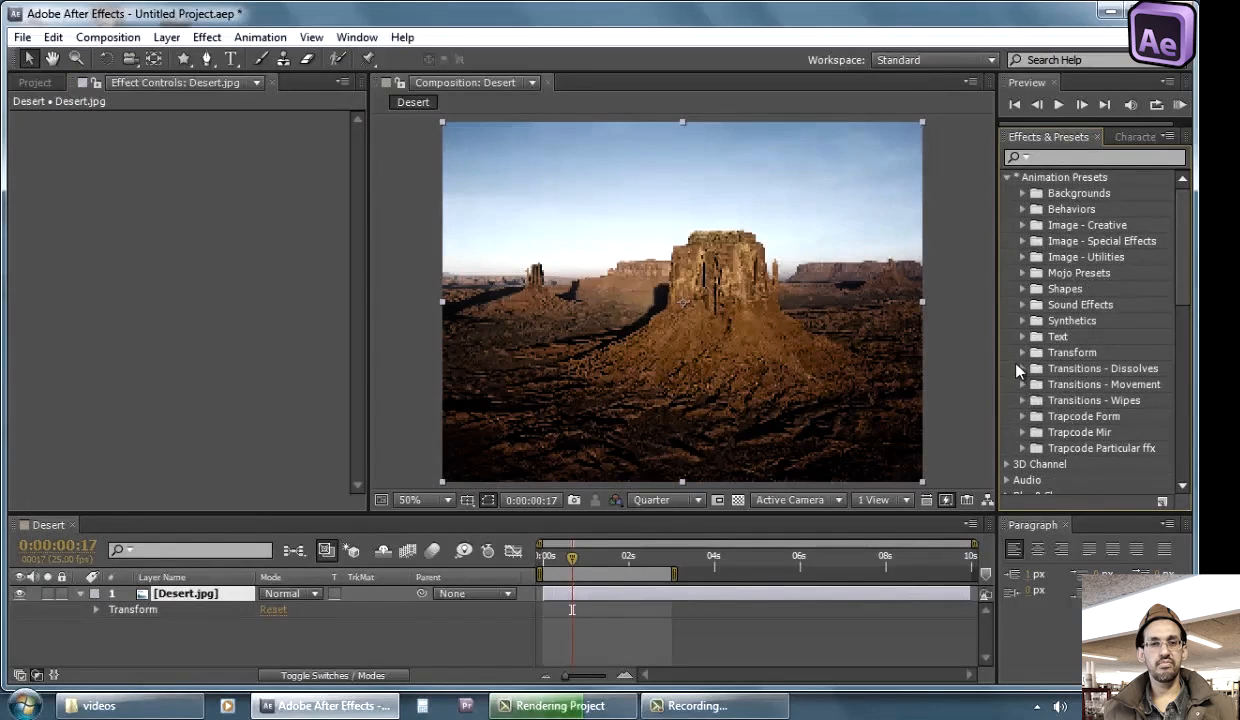
click(1022, 368)
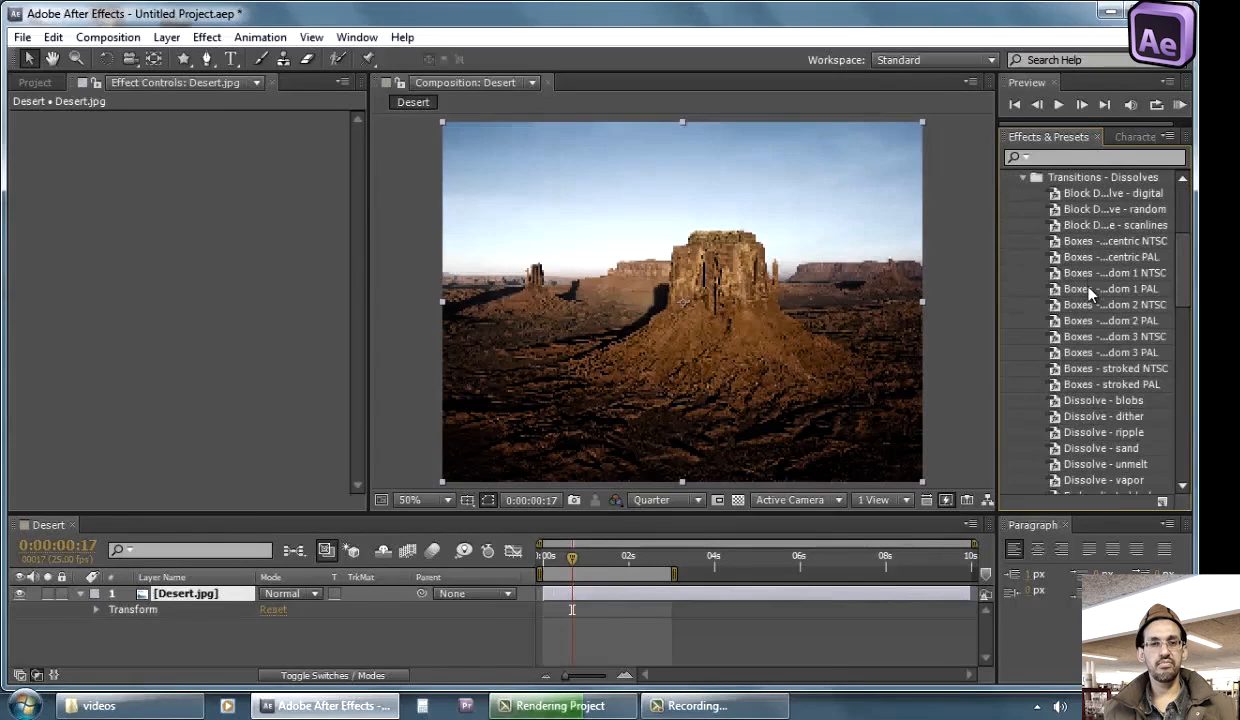
drag(1044, 194, 802, 292)
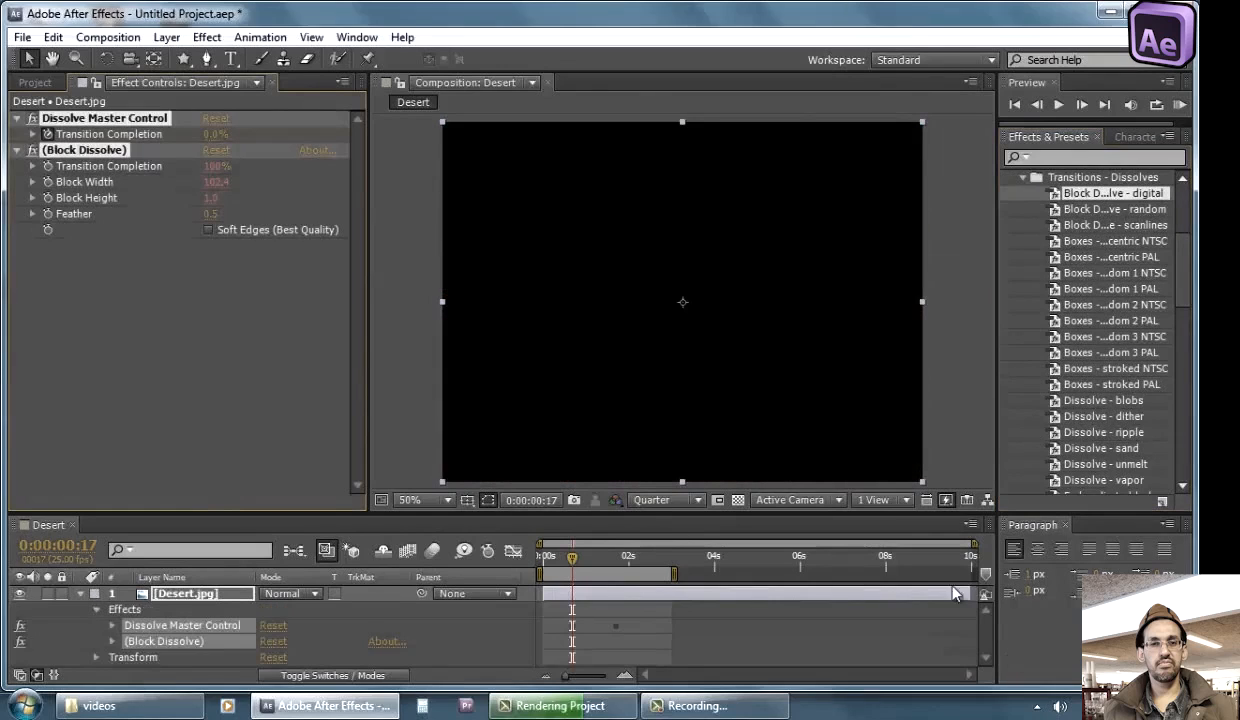
click(1180, 105)
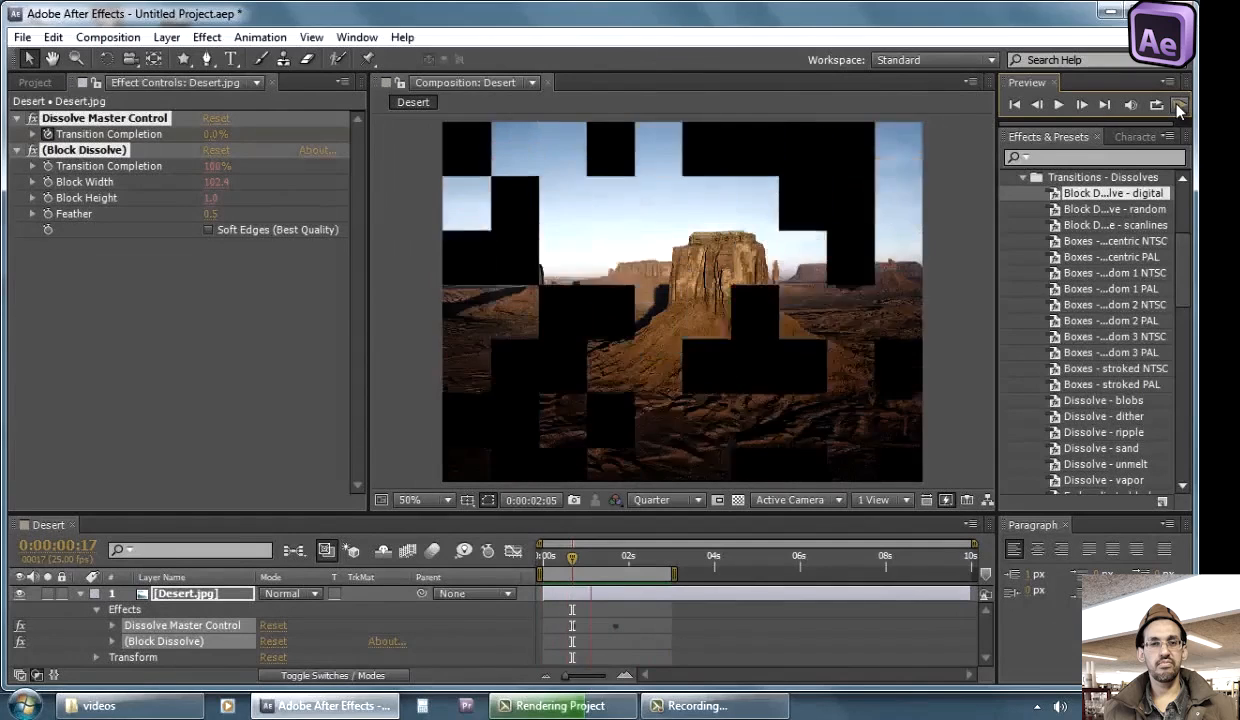
Inspect the Dissolve Master Control and Block Dissolve effects, scrub through the transition, and replay it from the start of the composition
click(132, 597)
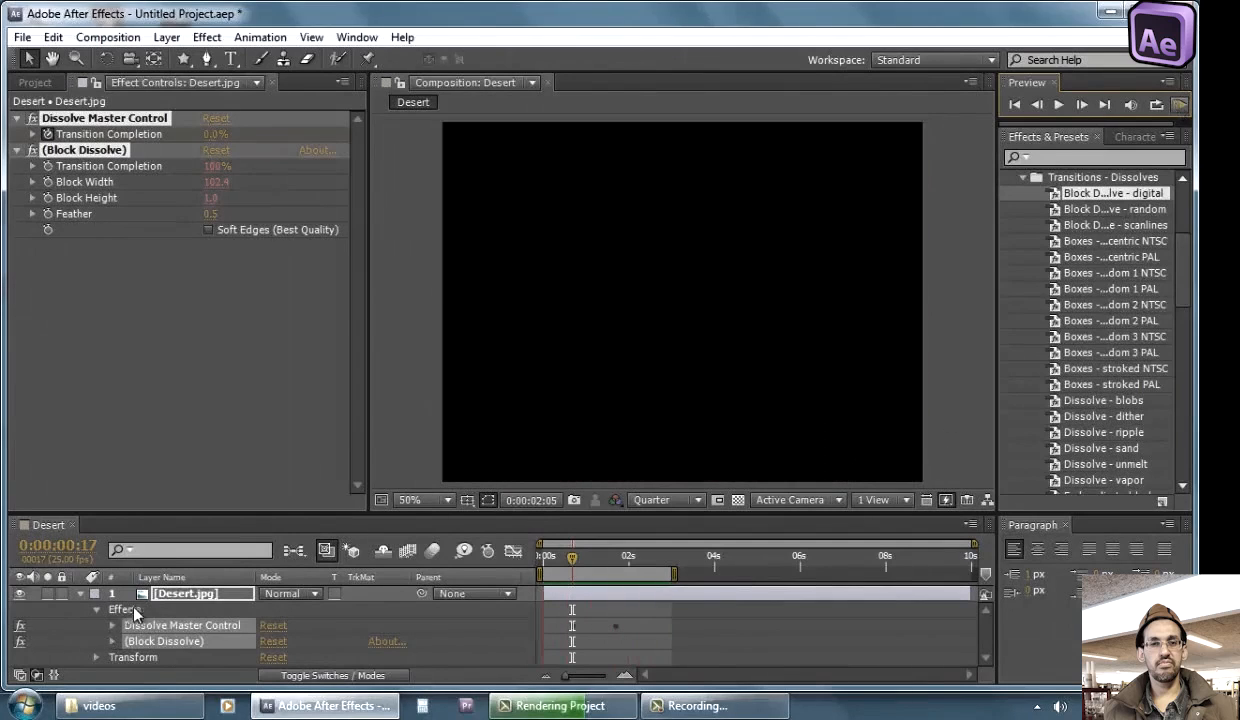
click(607, 556)
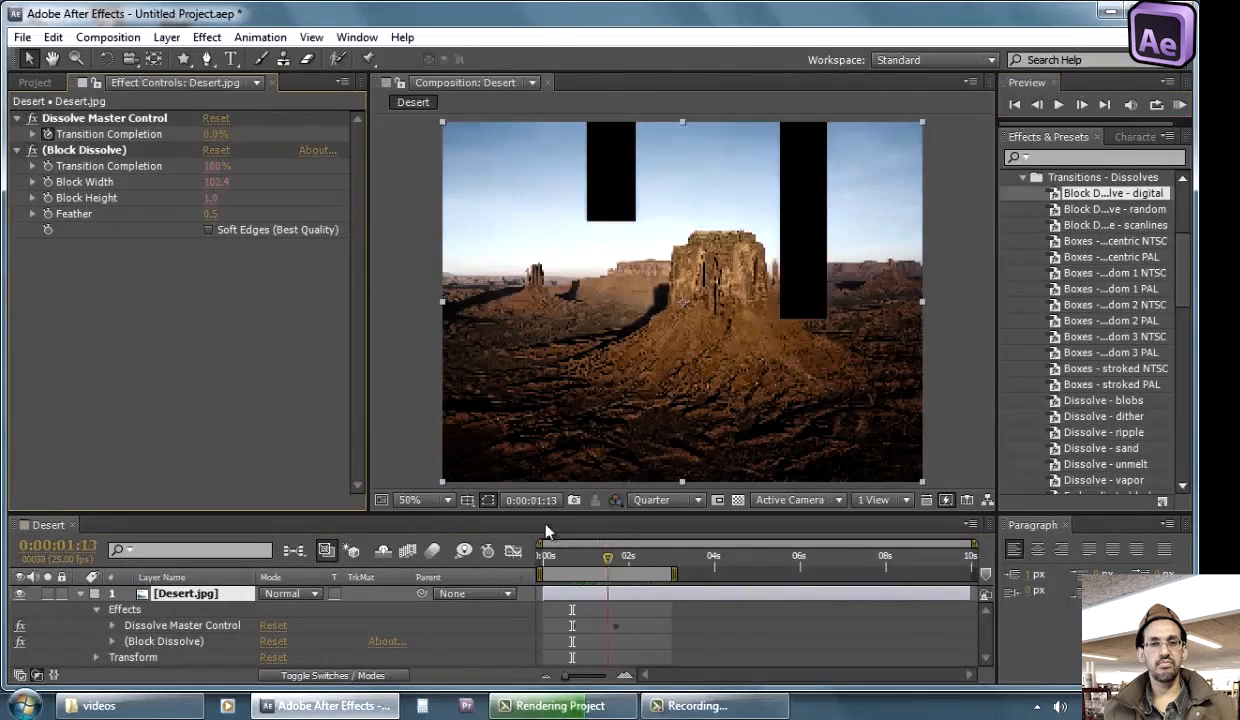
click(599, 556)
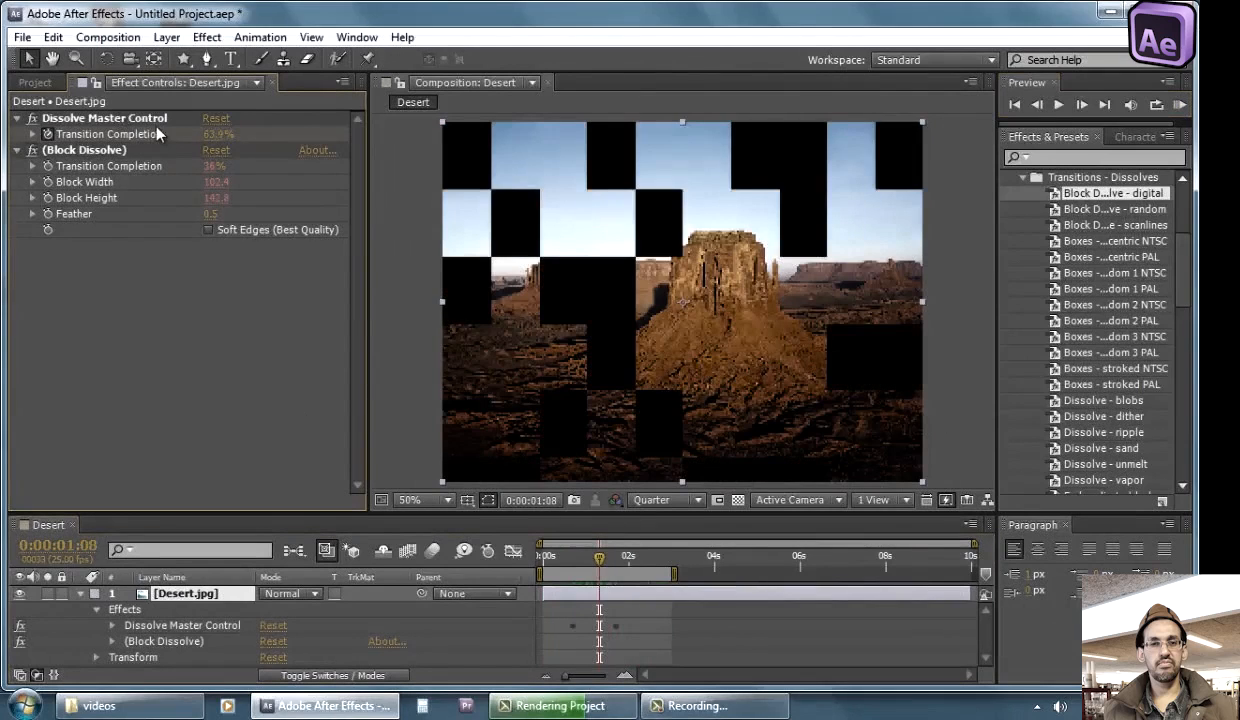
click(160, 119)
click(70, 150)
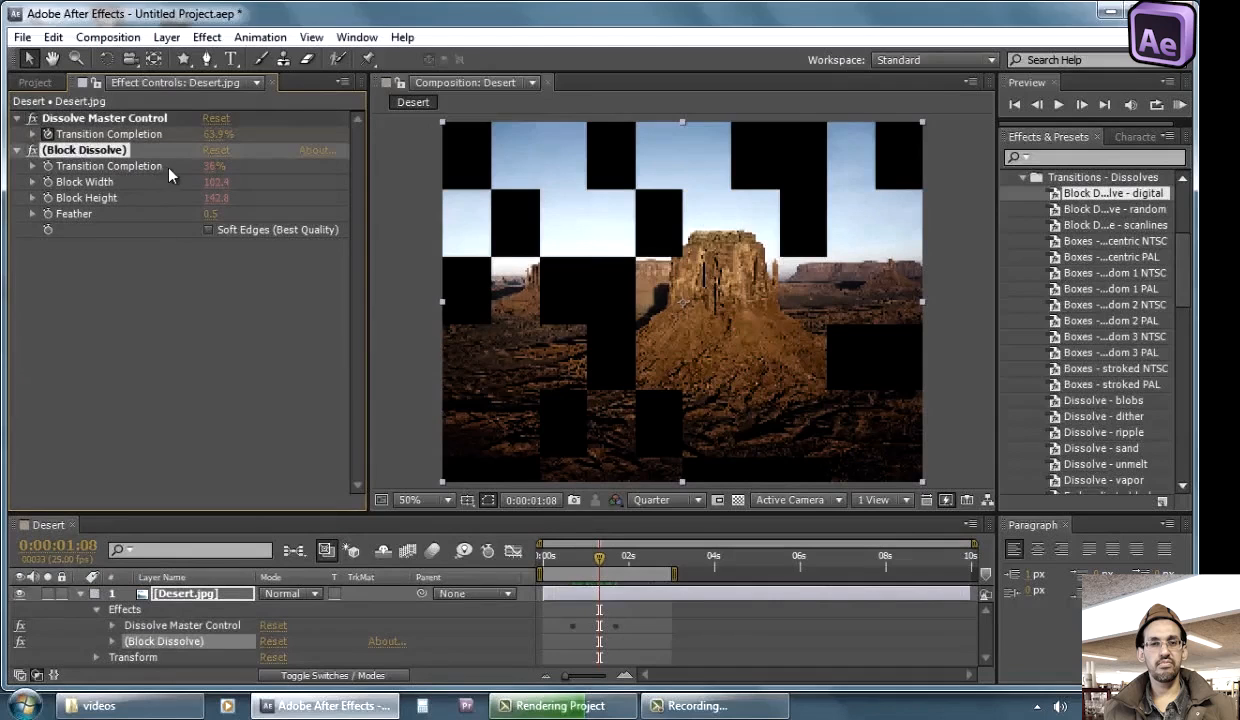
click(140, 254)
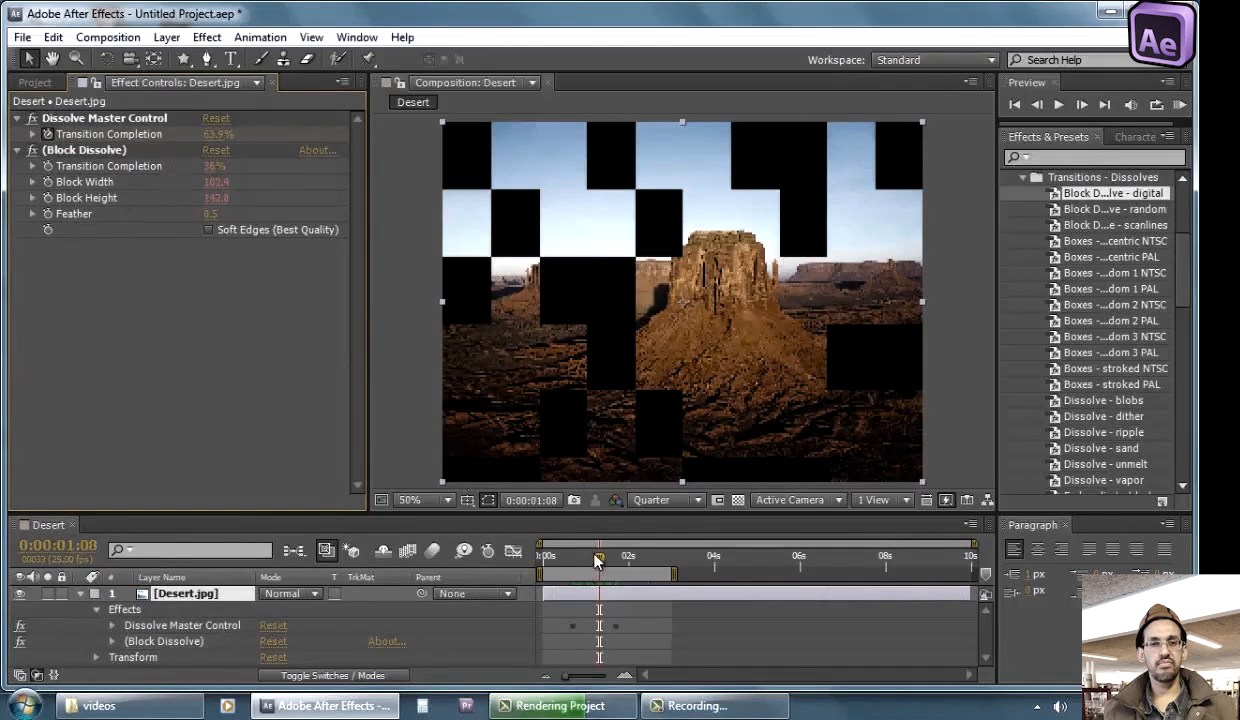
drag(542, 555, 628, 553)
key(Home)
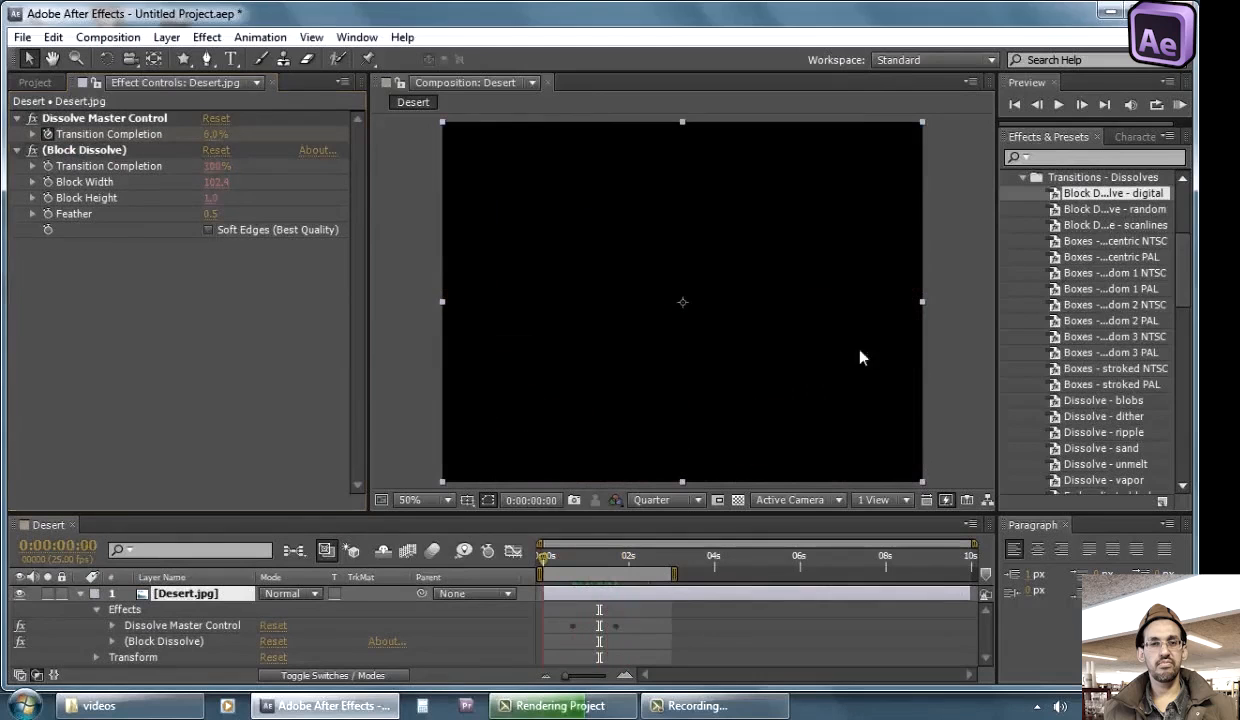
click(1178, 114)
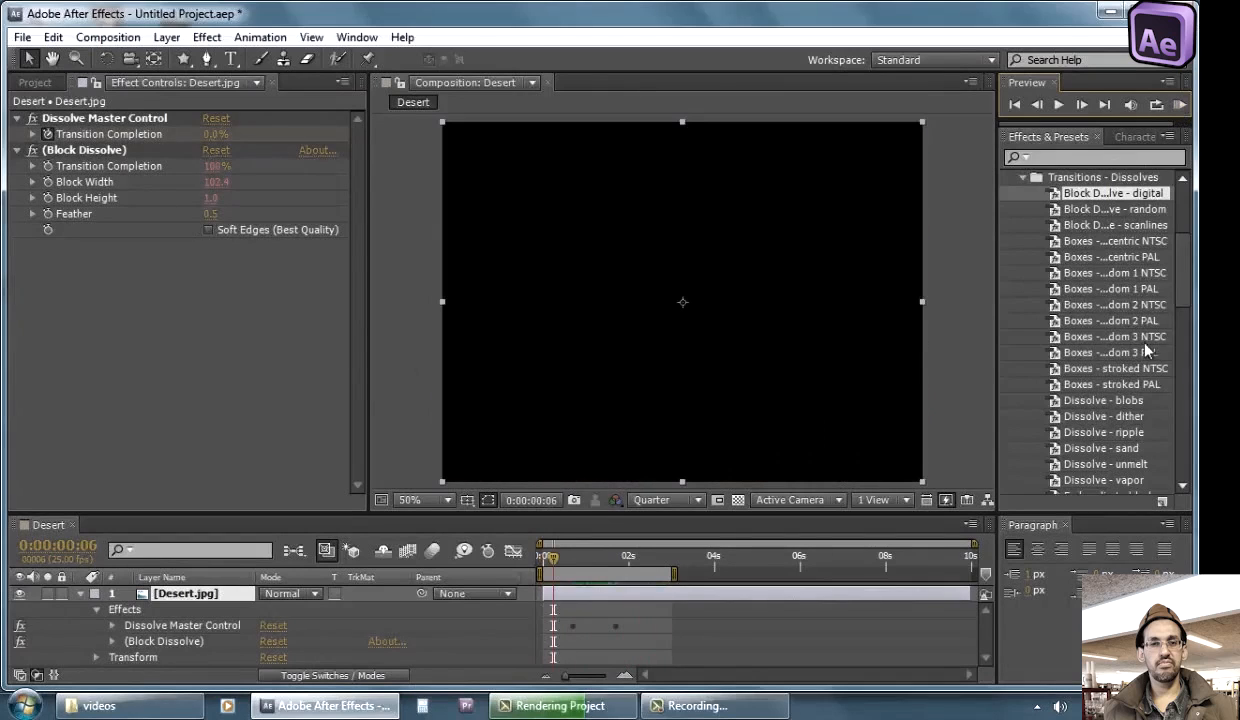
Add the Boxes - random 1 PAL dissolve preset to the Desert.jpg layer at 0:00:00:06 and start a RAM preview
click(1088, 289)
drag(1105, 298, 263, 296)
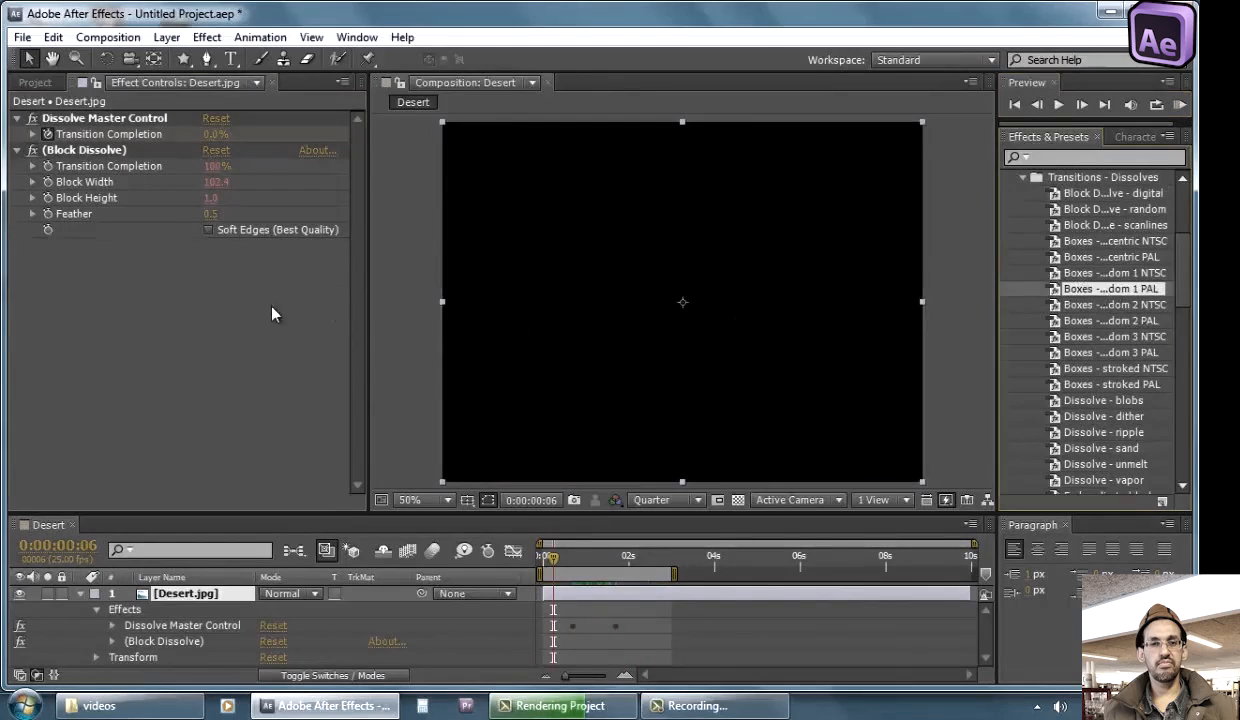
click(757, 617)
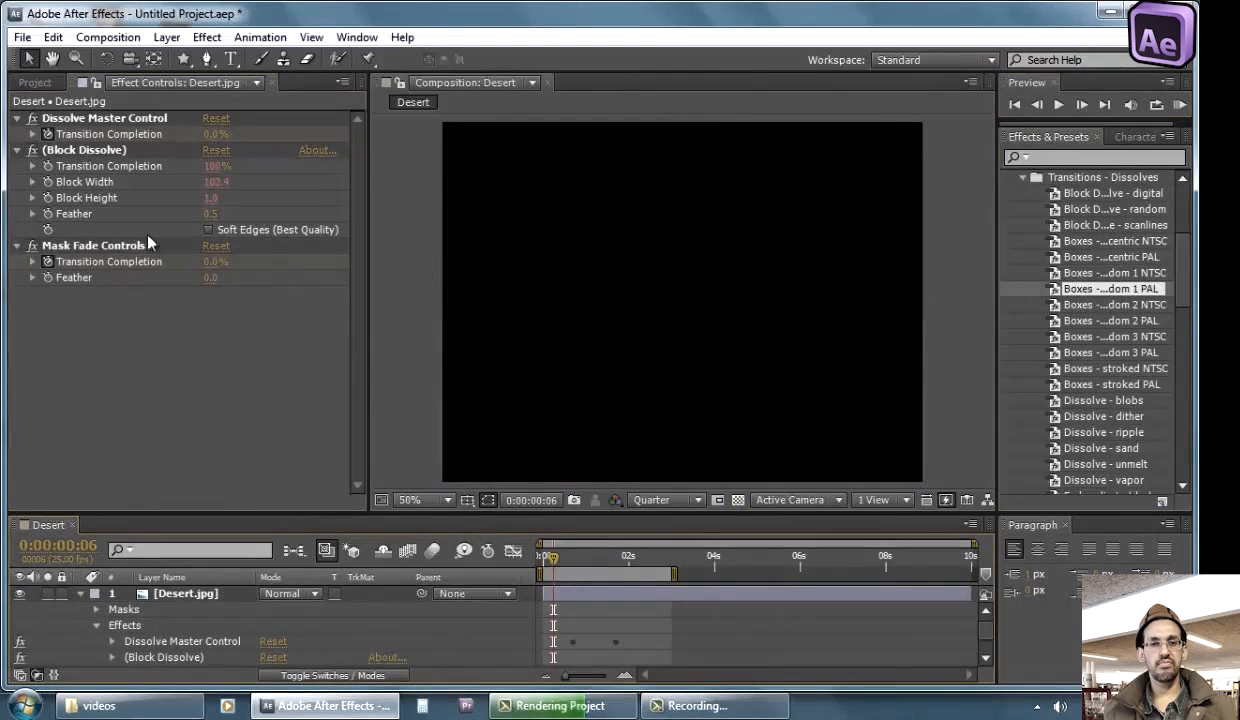
click(1179, 108)
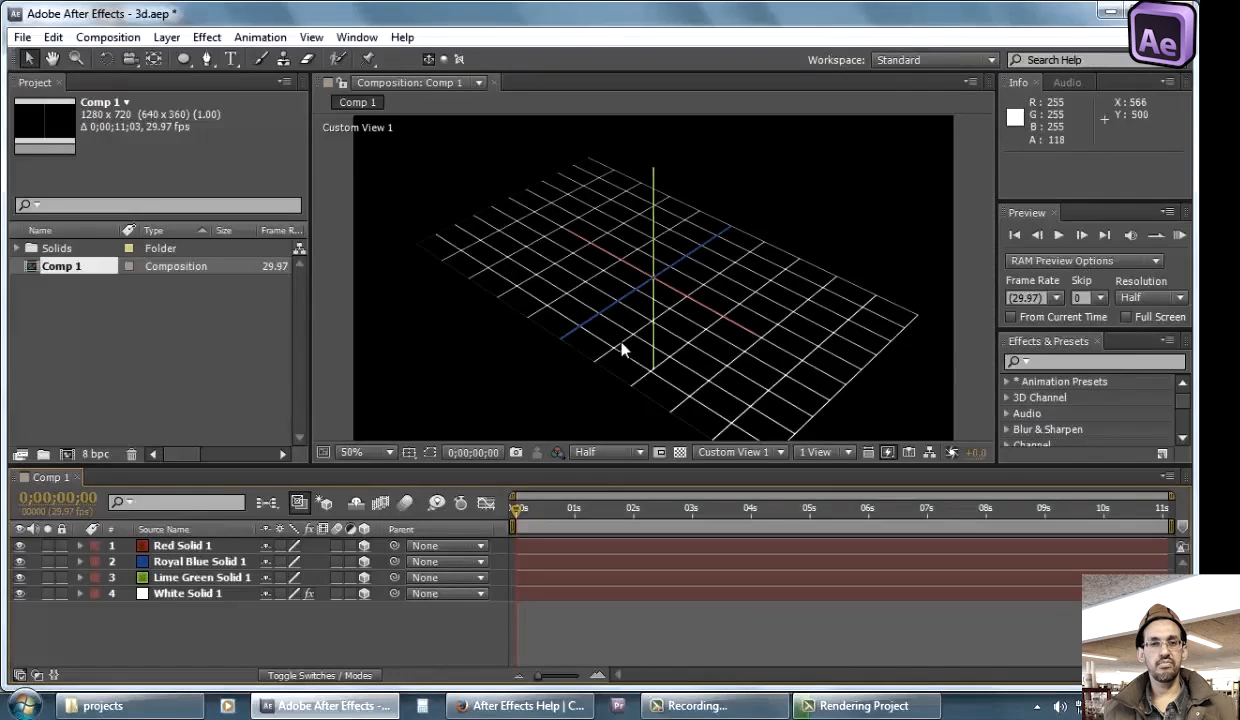
Orbit Custom View 1 around the 3D grid of Comp 1 in the 3d.aep project with the Unified Camera Tool
key(c)
drag(656, 299, 625, 300)
key(v)
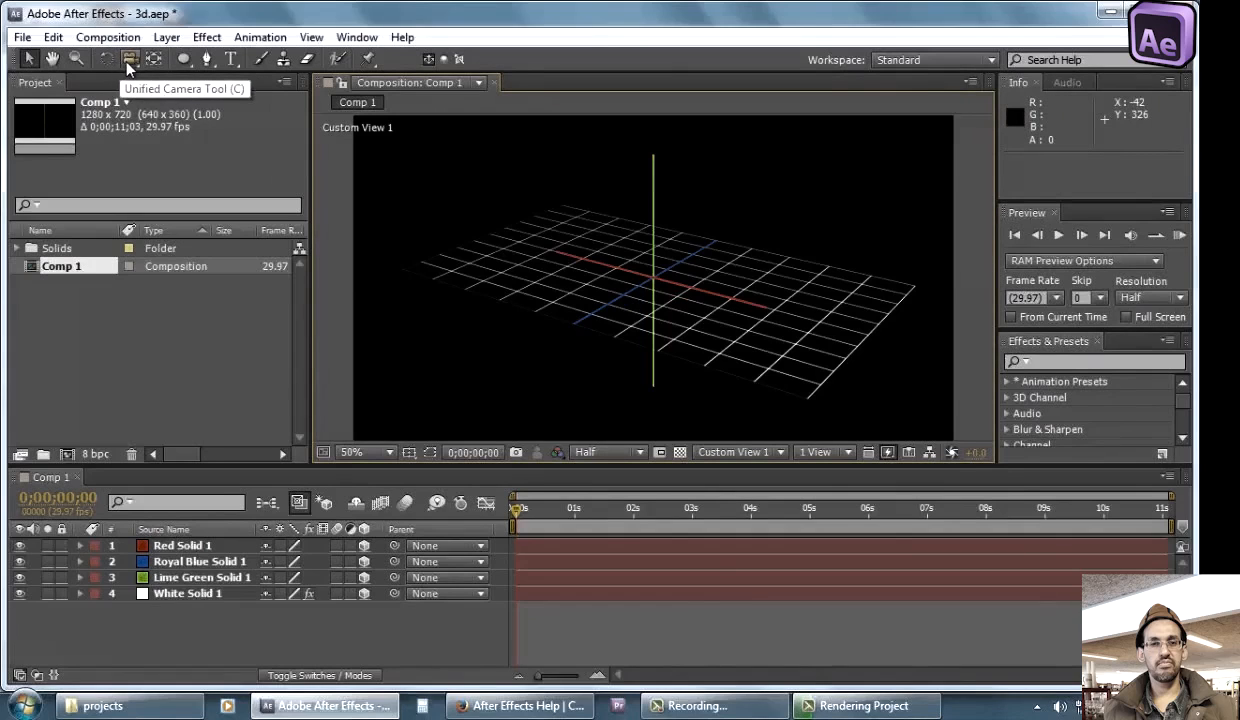
drag(129, 60, 192, 70)
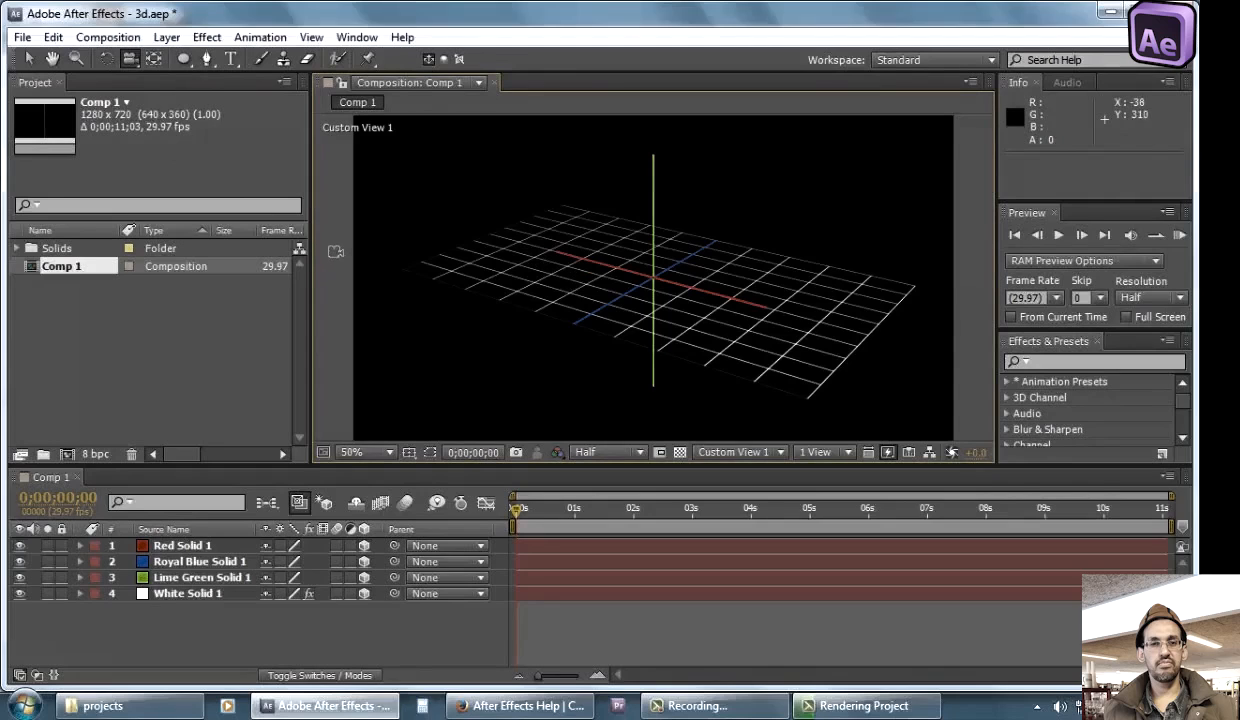
key(c)
key(c)
key(c)
drag(128, 57, 188, 57)
drag(515, 263, 315, 258)
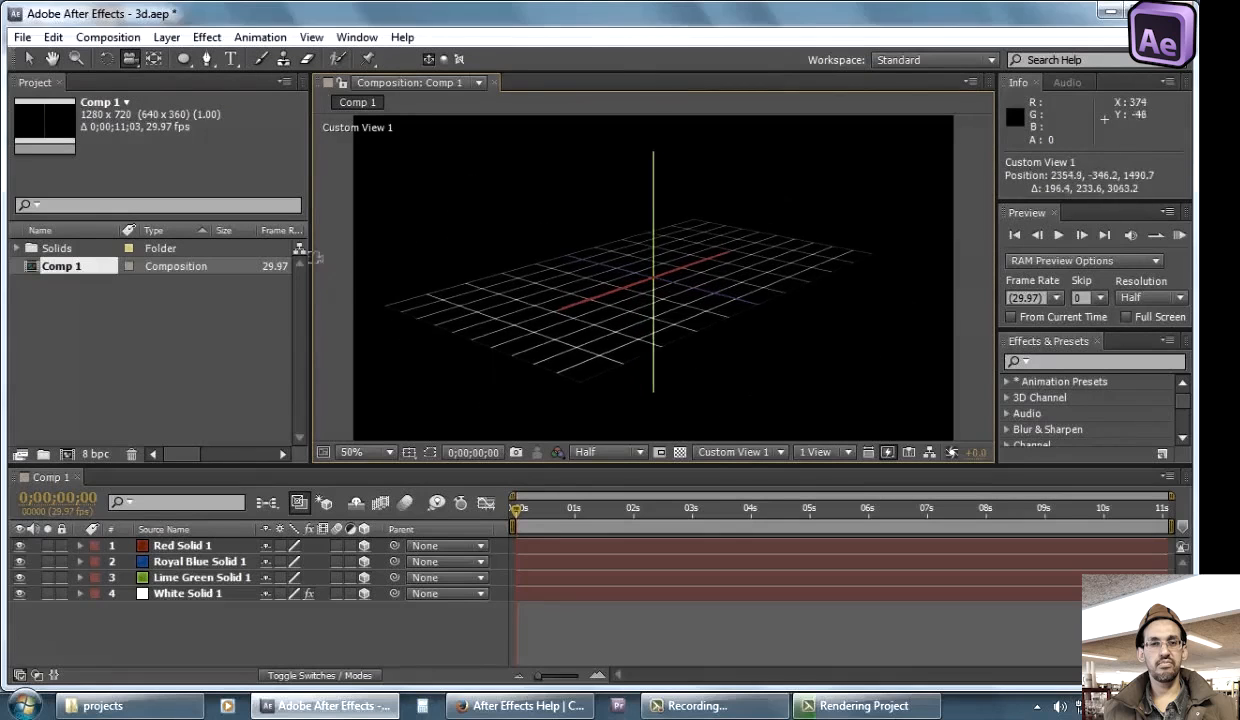
Try the Orbit, Track XY and Track Z camera tools on Custom View 1, and return to the Selection tool
drag(129, 58, 235, 77)
drag(597, 291, 525, 285)
drag(133, 56, 168, 97)
mouse_move(641, 252)
mouse_down()
mouse_move(587, 210)
mouse_move(504, 213)
mouse_move(540, 346)
mouse_move(804, 293)
mouse_move(761, 205)
mouse_move(645, 174)
mouse_move(523, 285)
mouse_move(722, 323)
mouse_move(808, 221)
mouse_move(637, 199)
mouse_move(601, 349)
mouse_move(822, 278)
mouse_move(642, 221)
mouse_move(681, 269)
mouse_move(652, 271)
mouse_up()
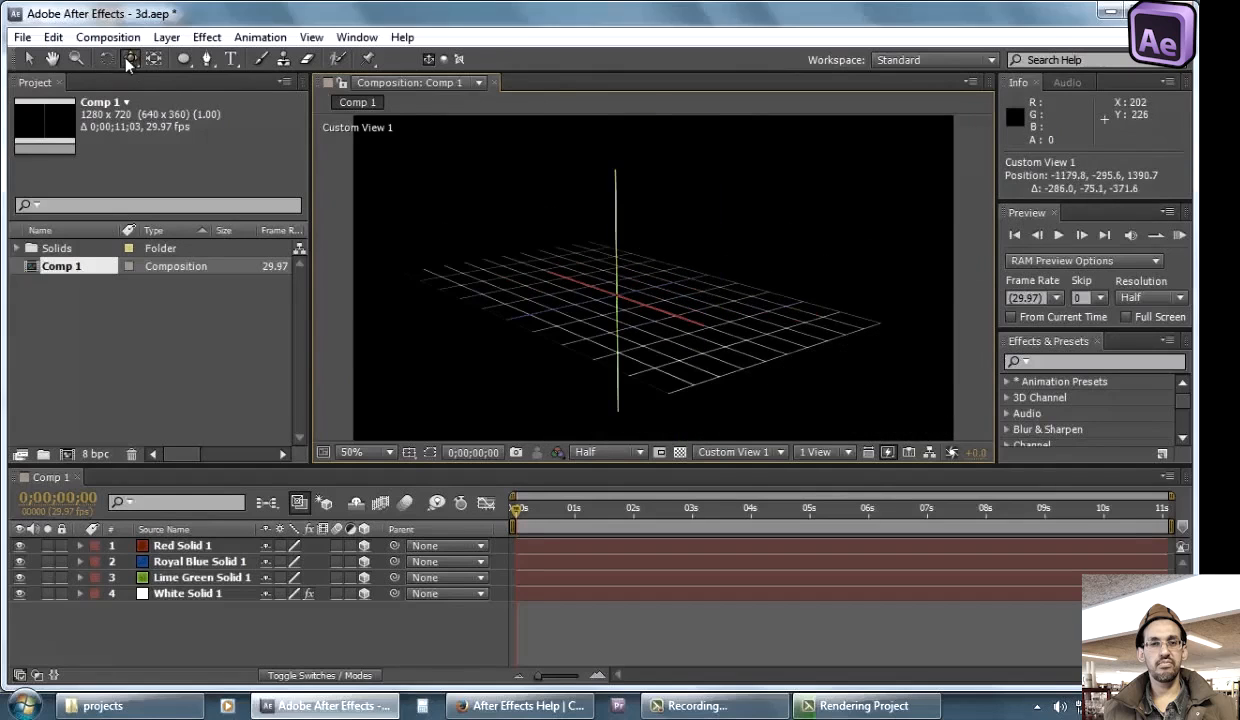
drag(126, 60, 157, 112)
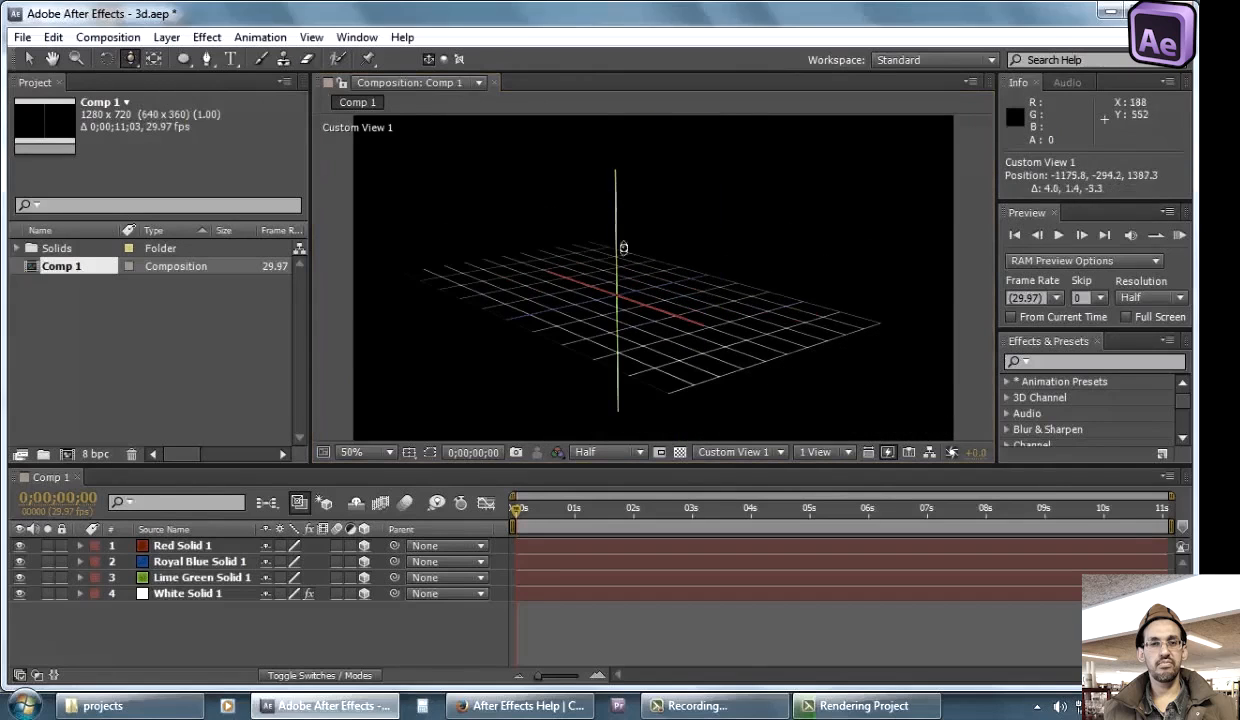
drag(623, 248, 537, 167)
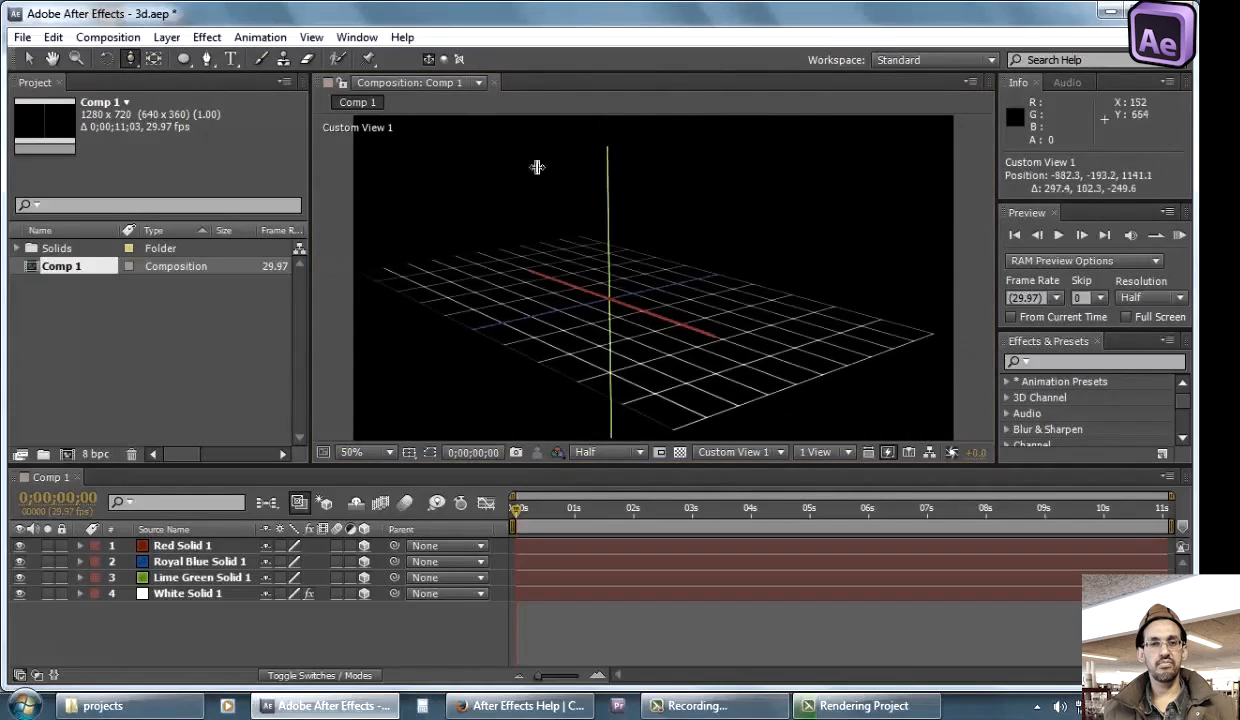
key(v)
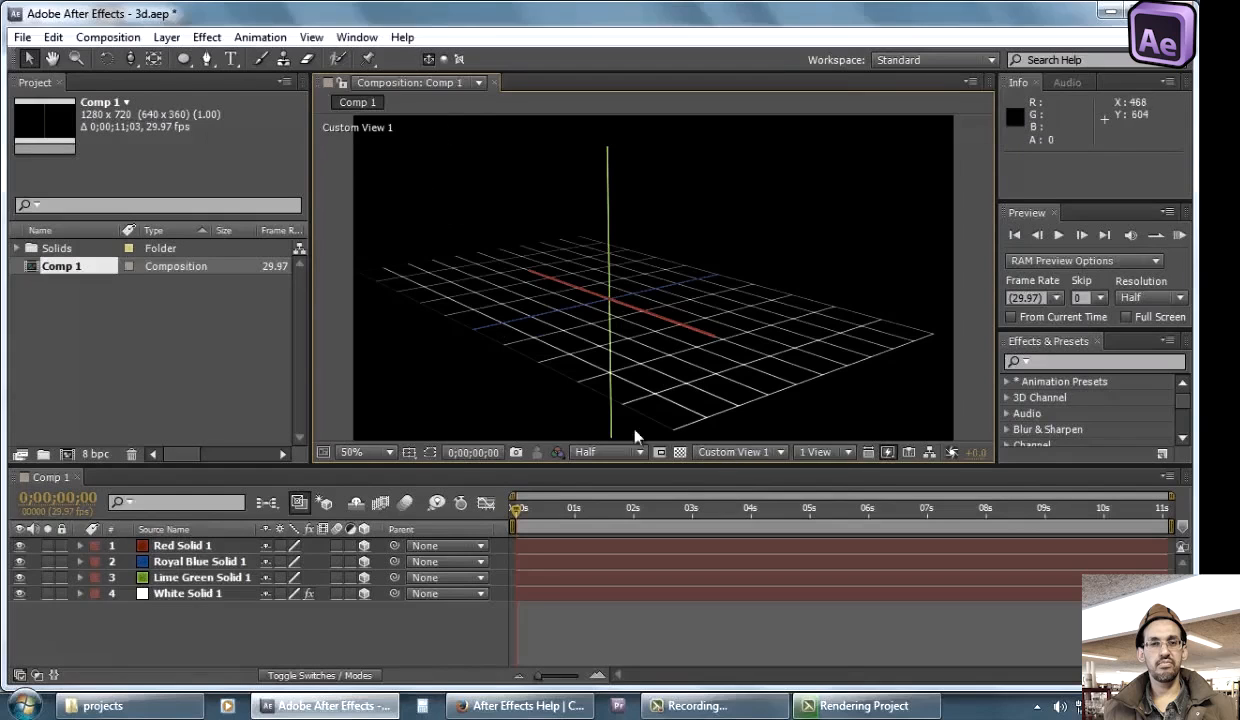
Switch the Comp 1 viewer from Custom View 1 to Active Camera and on to the Front view
click(750, 456)
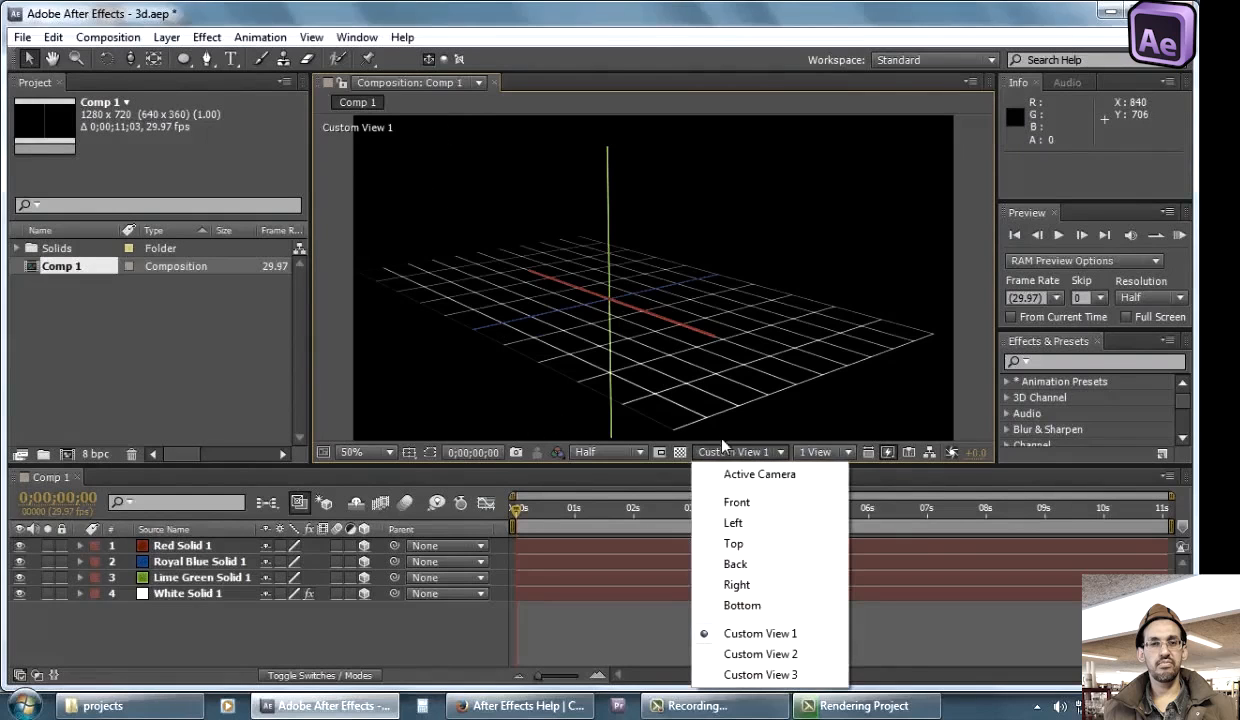
click(714, 453)
click(765, 455)
click(742, 452)
click(742, 452)
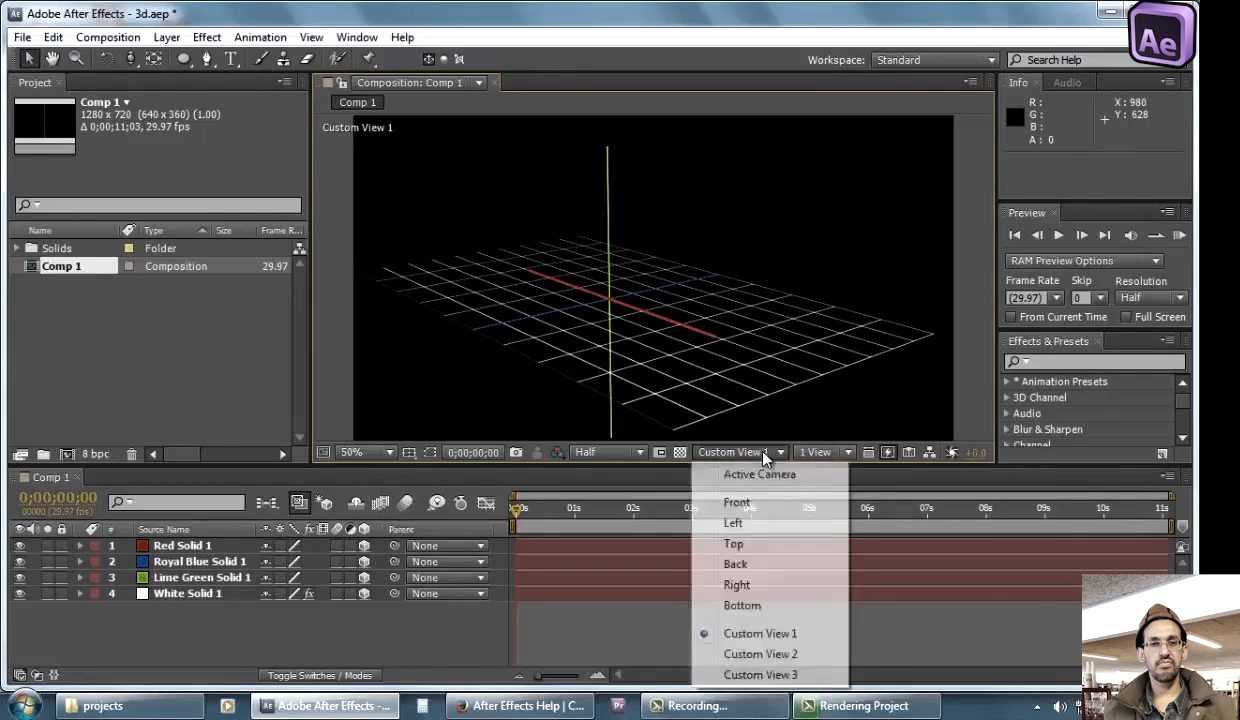
click(762, 474)
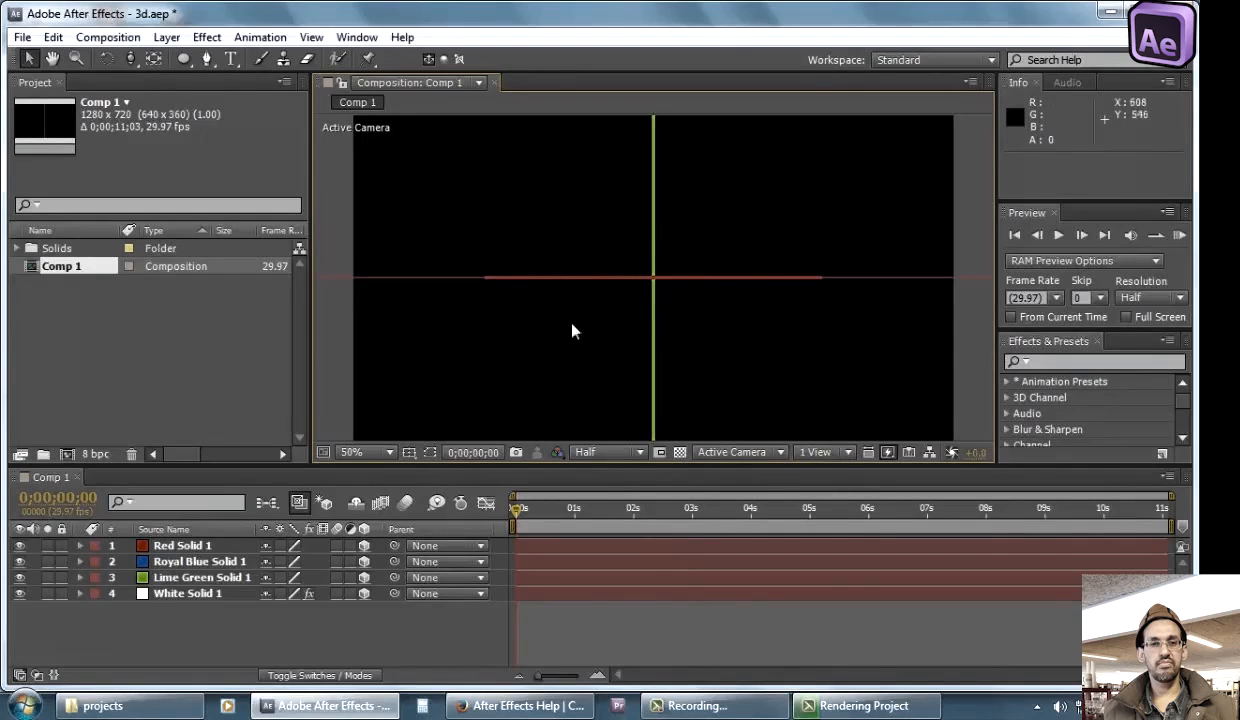
click(735, 452)
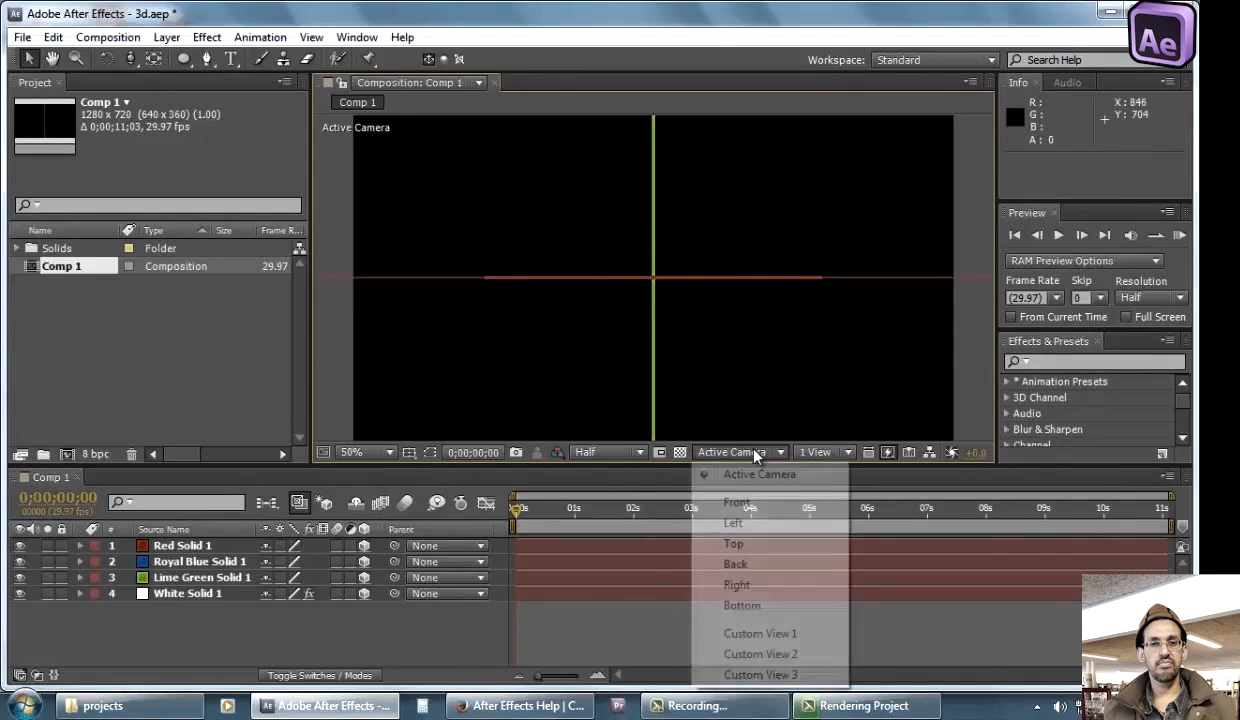
click(758, 501)
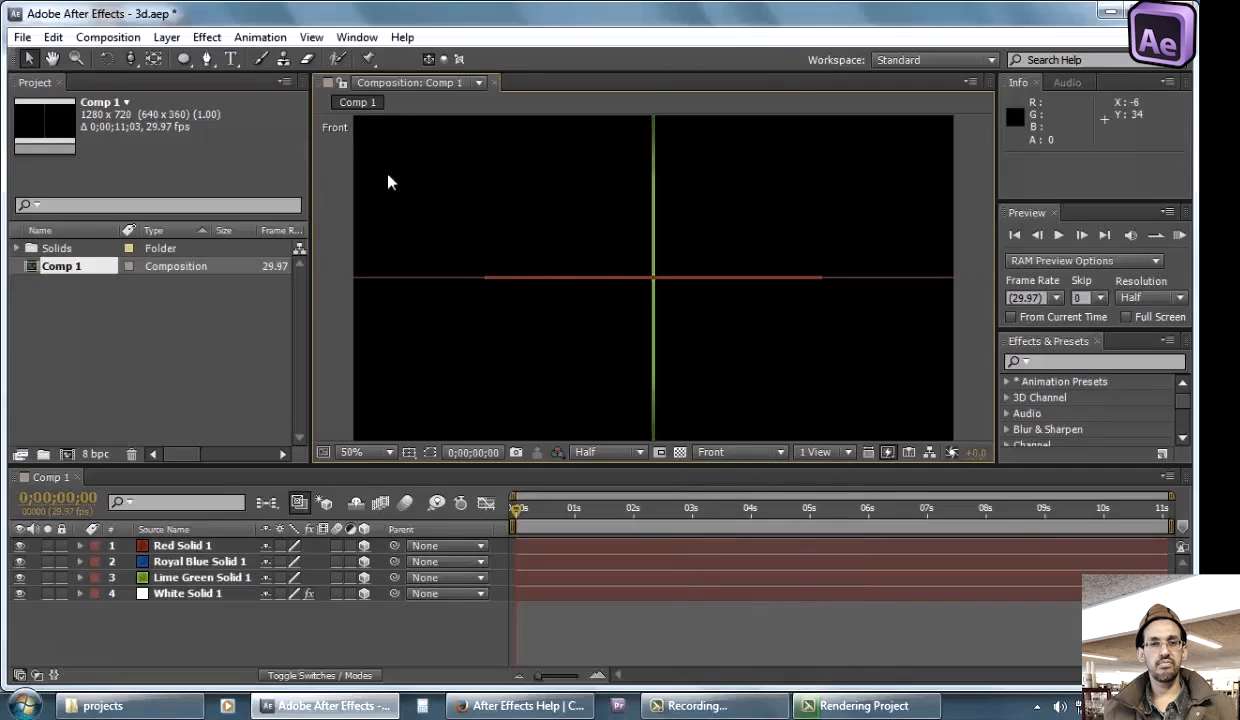
Show Comp 1 in the Left, Top, Back, Right and Bottom views, one after another
click(730, 452)
click(742, 520)
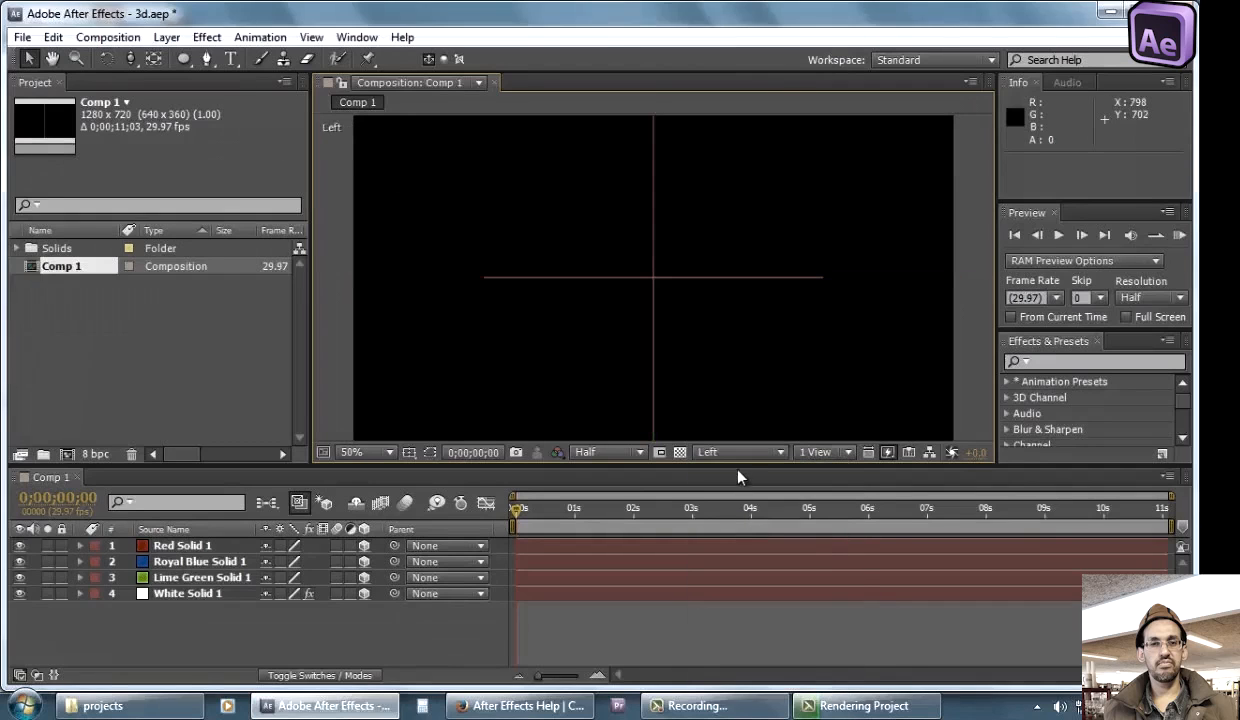
click(735, 452)
click(733, 542)
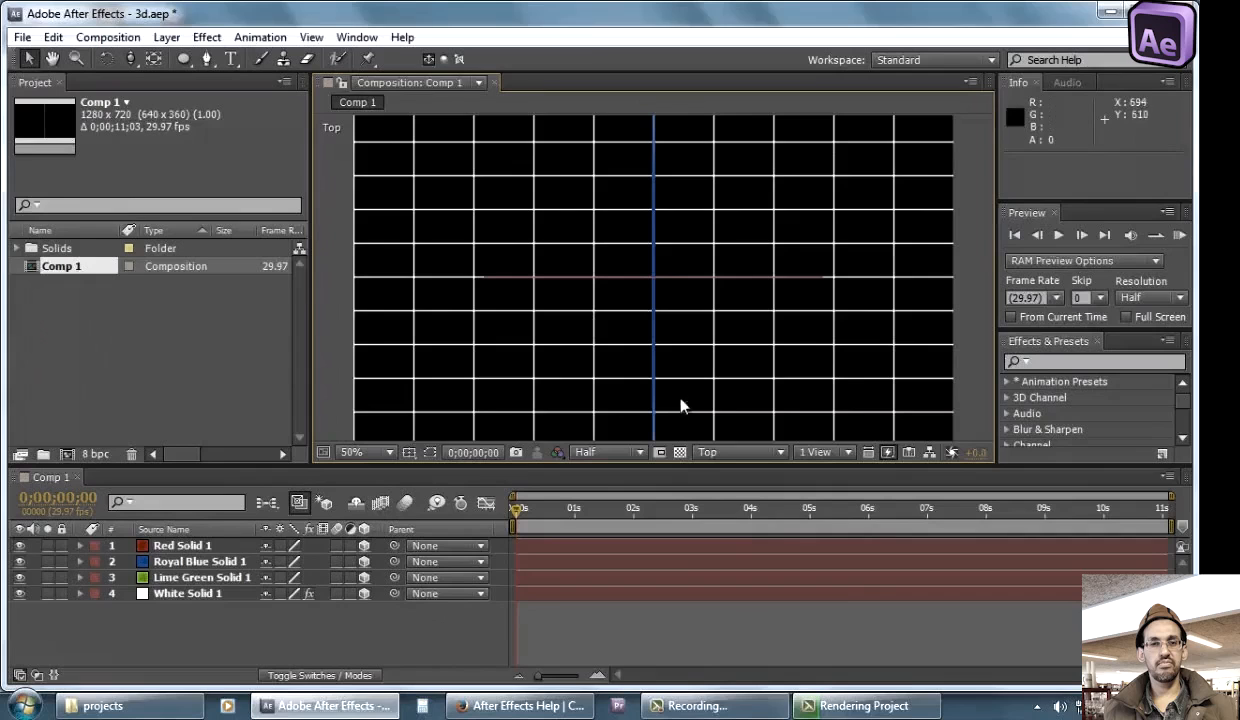
click(735, 452)
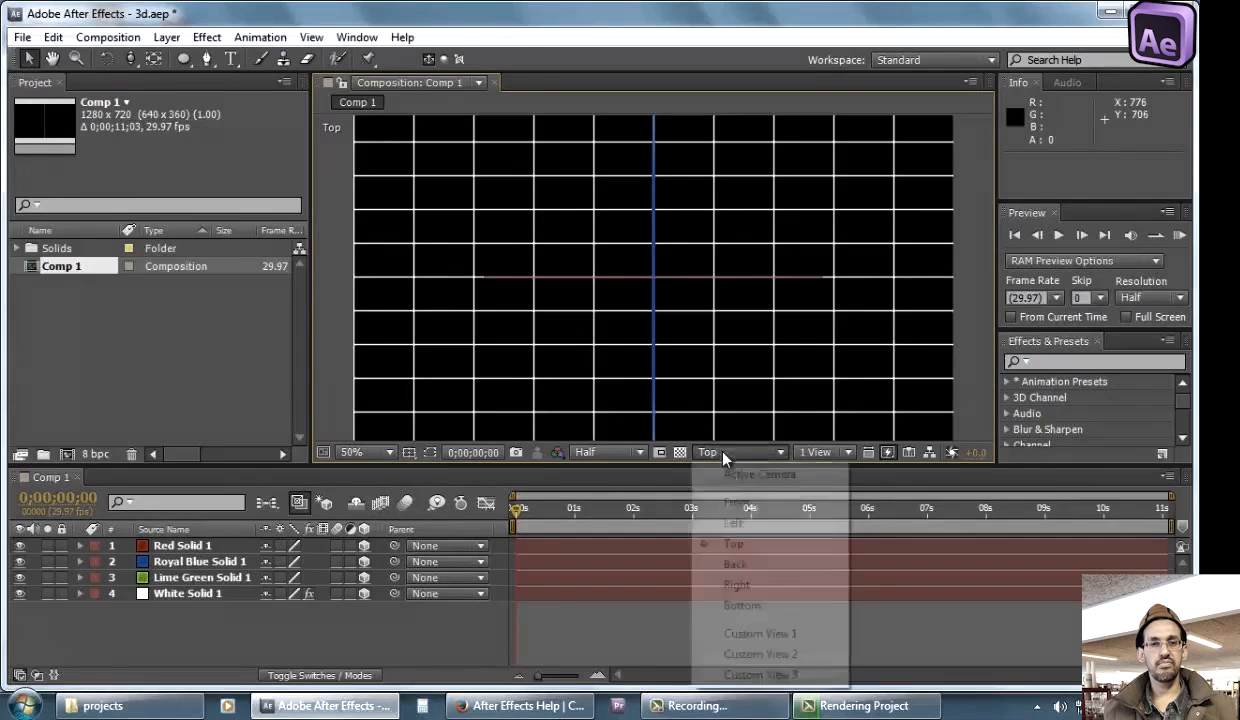
click(735, 564)
click(745, 452)
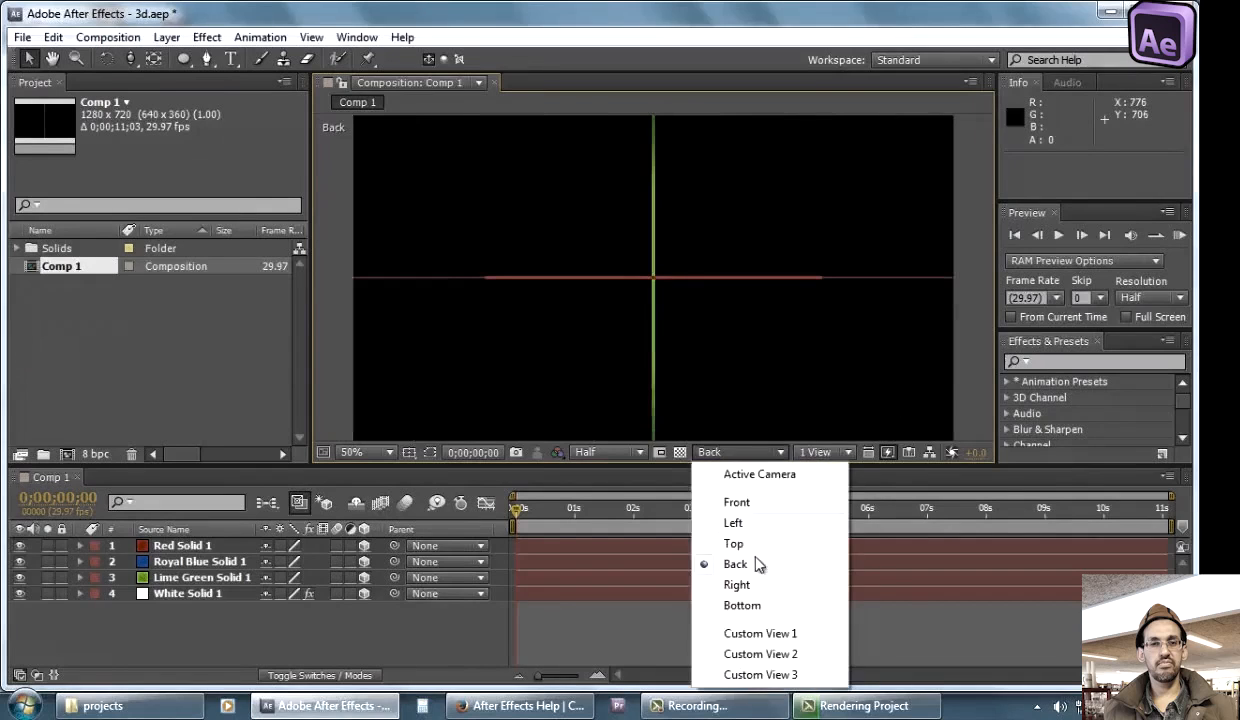
click(758, 584)
click(750, 456)
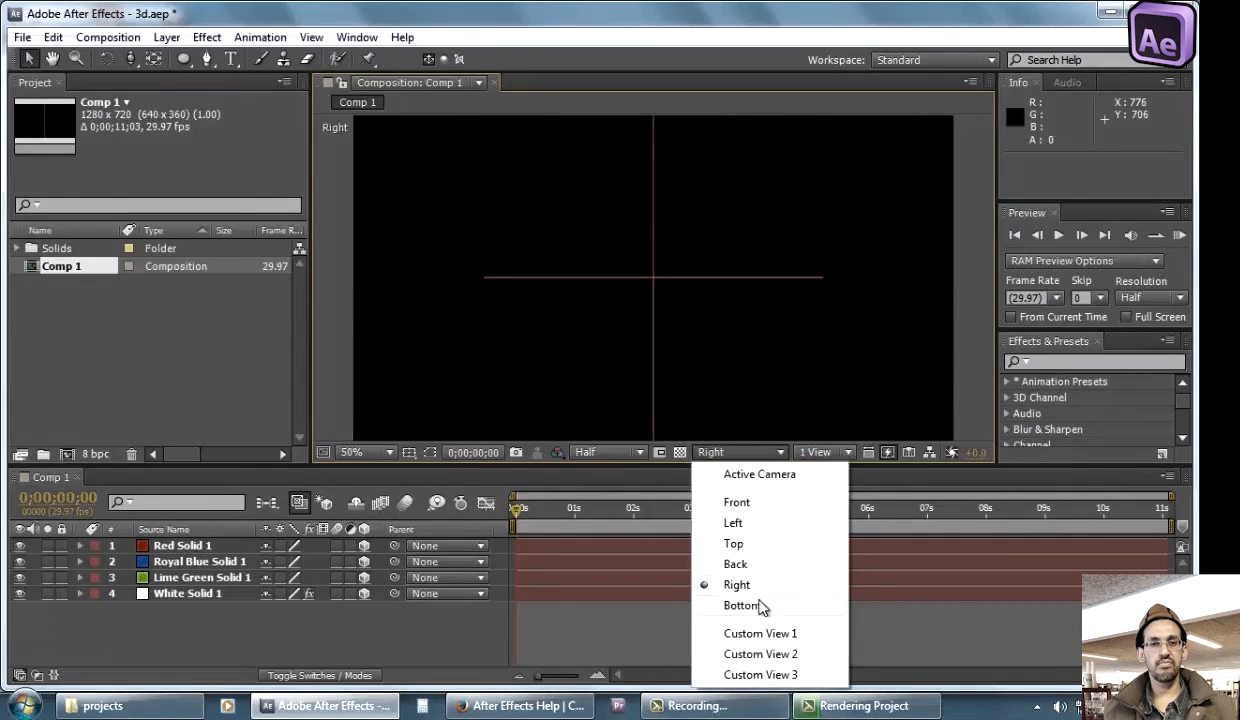
click(732, 603)
Switch the viewer to Custom View 1 and orbit around the 3D grid with the Unified Camera Tool
click(755, 457)
click(760, 636)
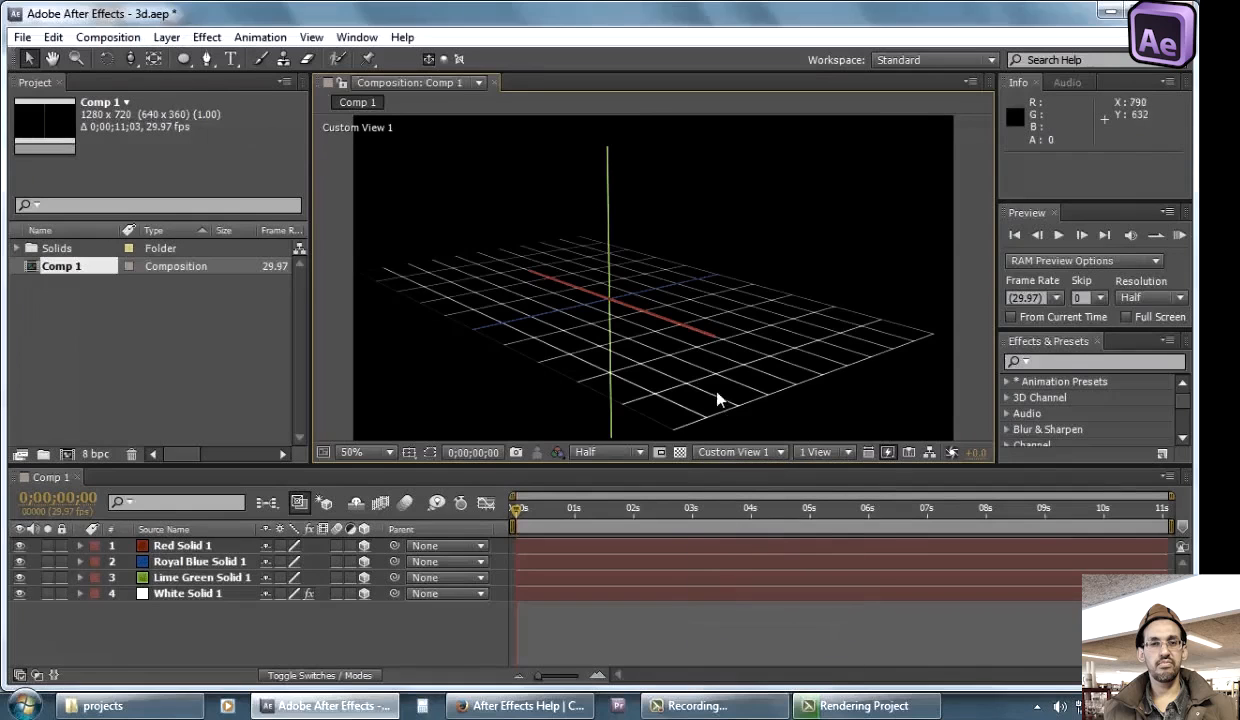
drag(130, 59, 200, 100)
drag(443, 250, 732, 255)
Return the viewer to Active Camera and try switching between the Track XY Camera, Selection and Unified Camera tools
click(750, 452)
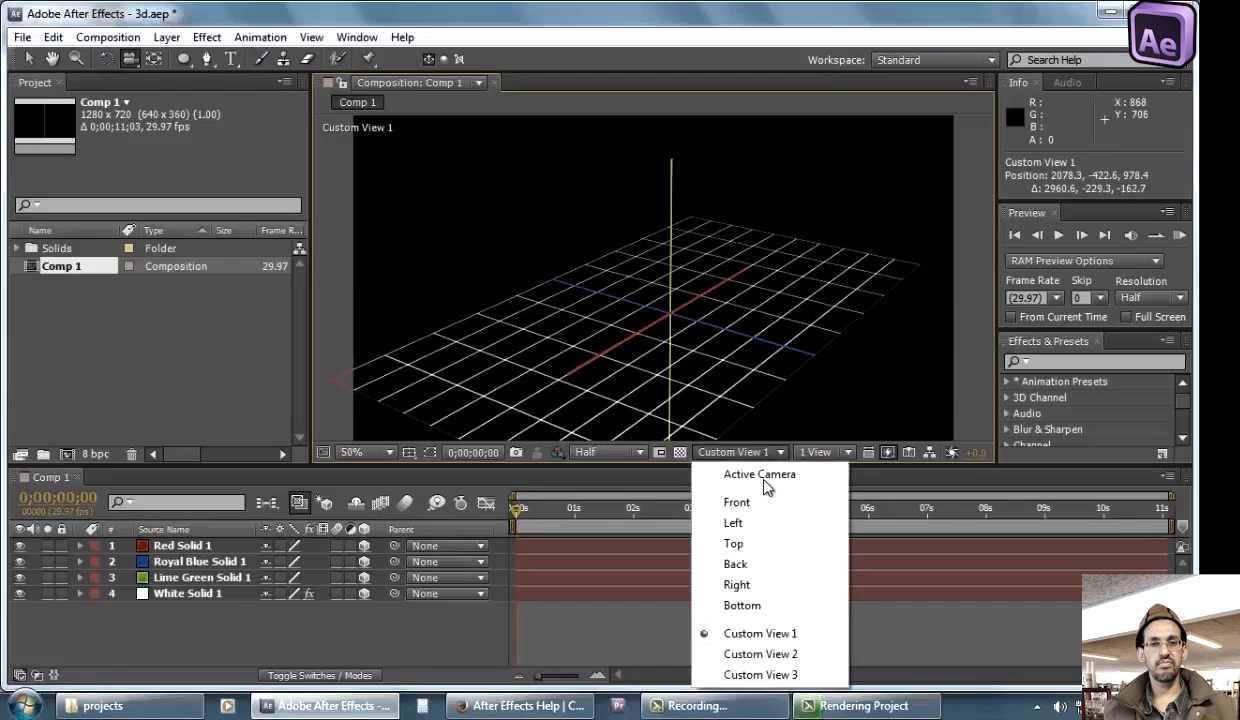
click(765, 478)
drag(130, 58, 212, 106)
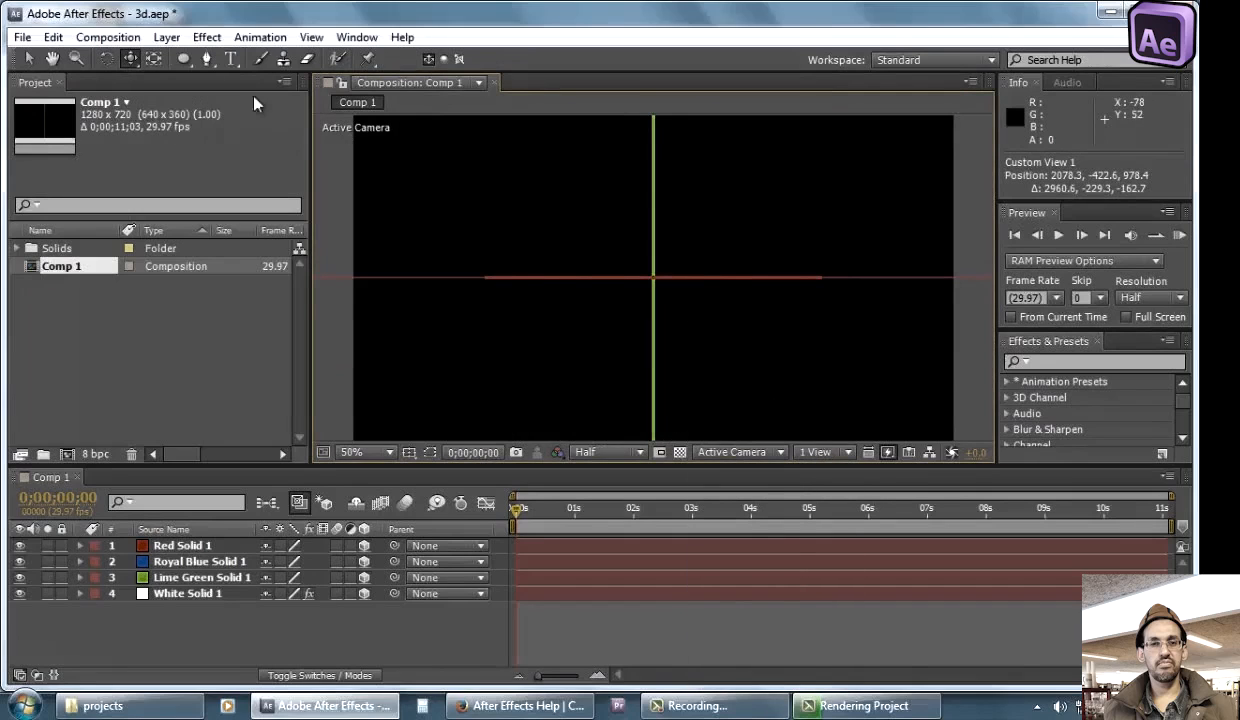
click(28, 60)
click(131, 59)
drag(130, 62, 195, 97)
Add a new two-node camera layer named Camera 1 with the 35mm preset to Comp 1
click(167, 37)
mouse_move(267, 35)
click(587, 100)
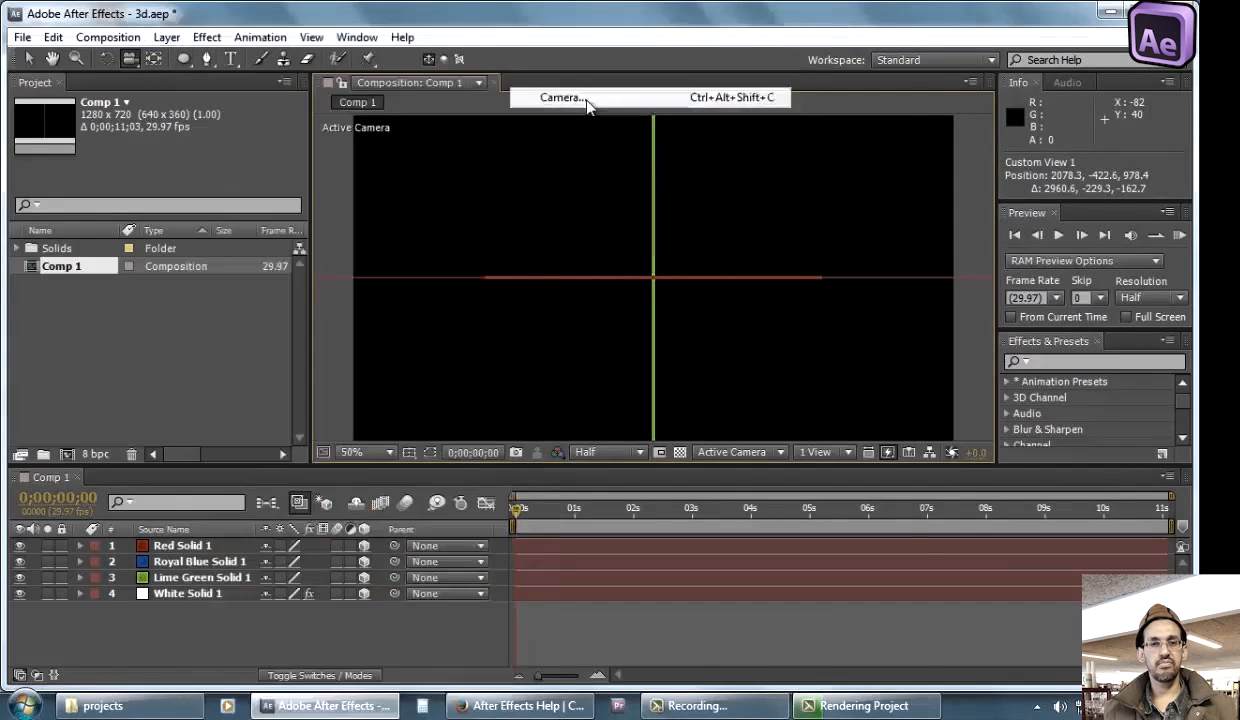
click(716, 205)
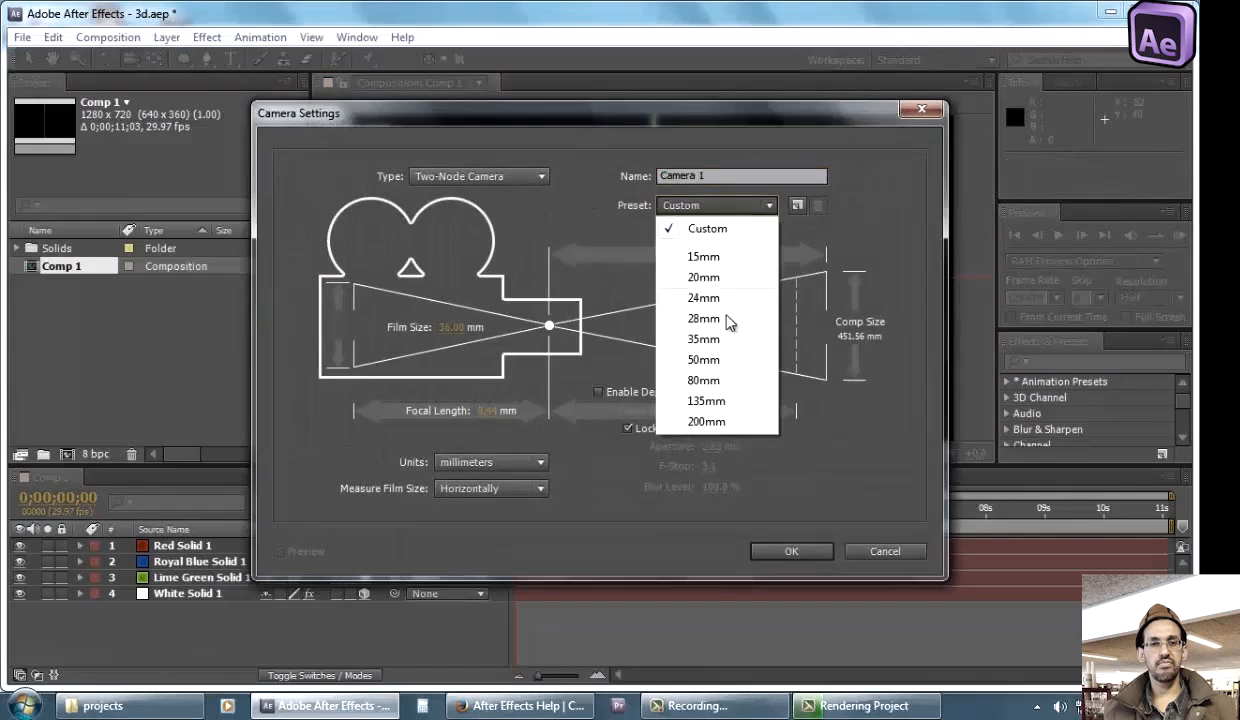
click(706, 339)
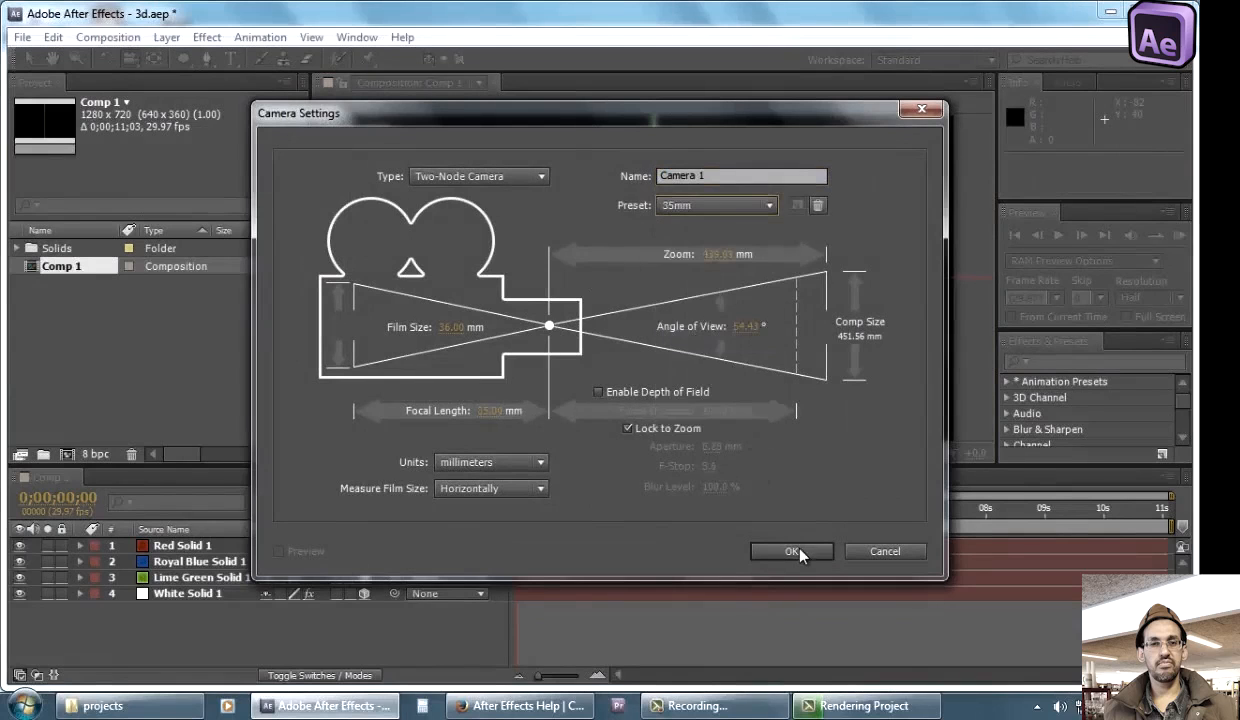
click(791, 551)
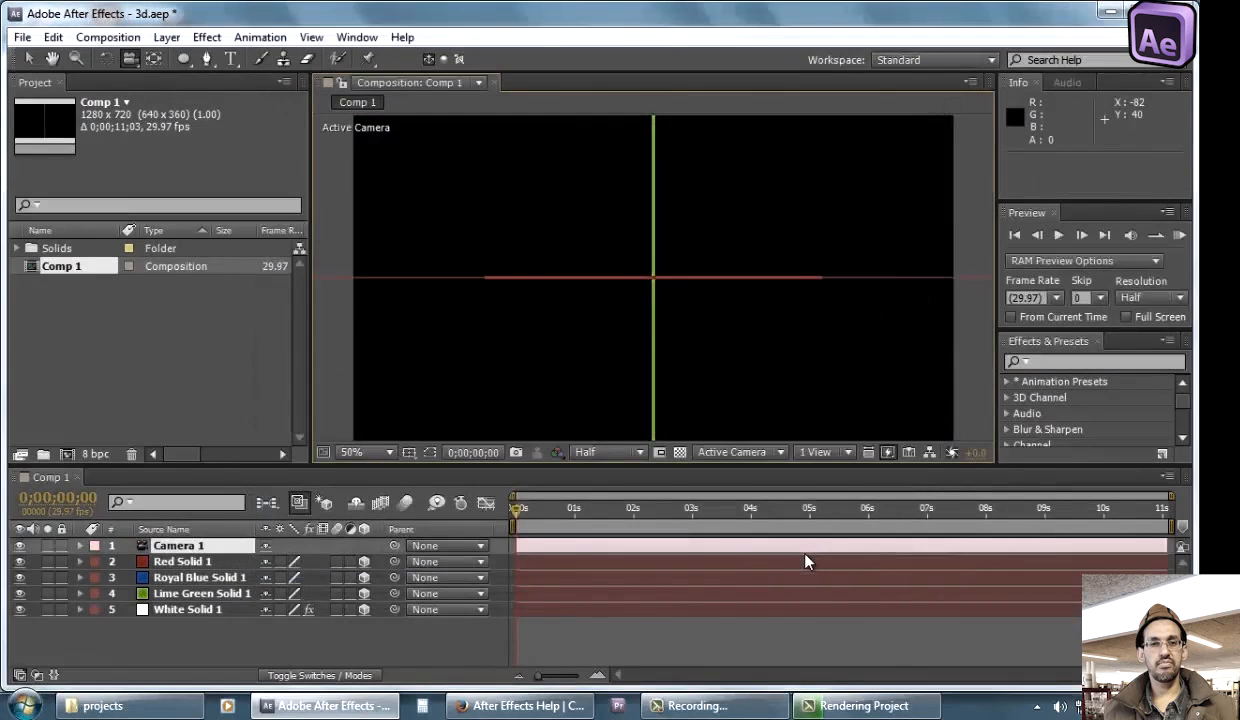
Orbit Camera 1 around the grid with the Unified Camera Tool, and reset the camera's Transform properties
click(131, 59)
drag(556, 262, 612, 277)
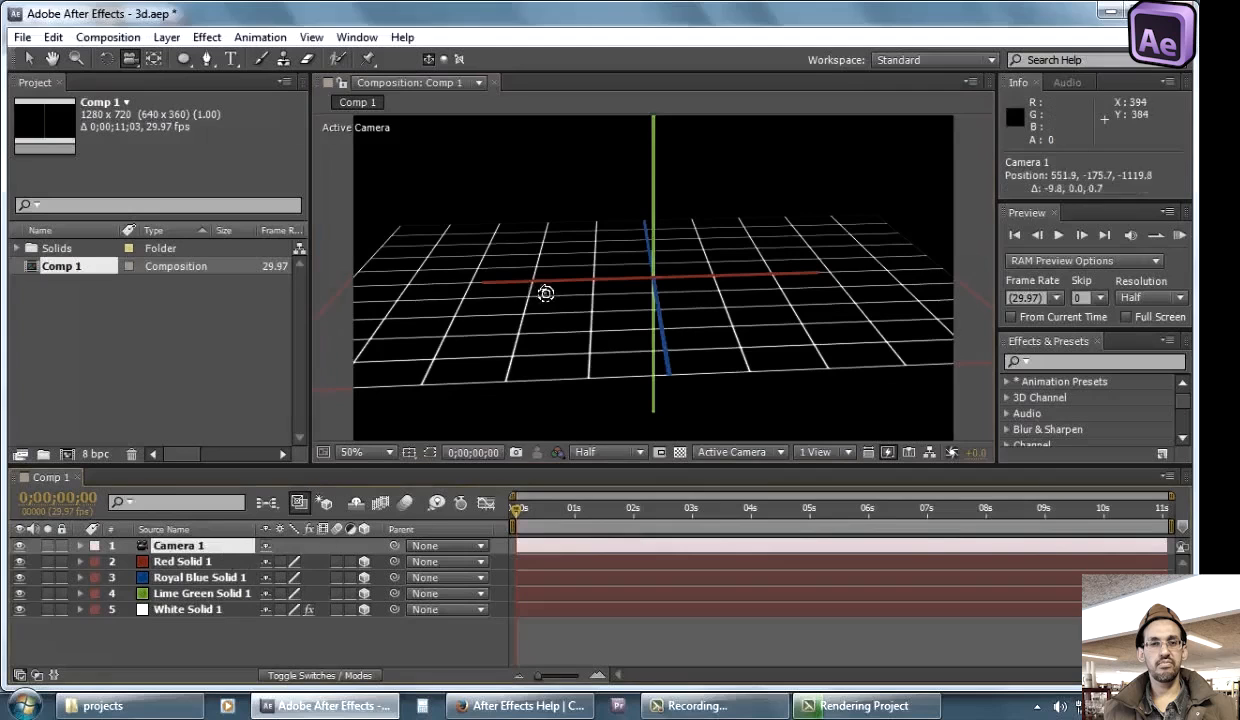
drag(545, 291, 423, 291)
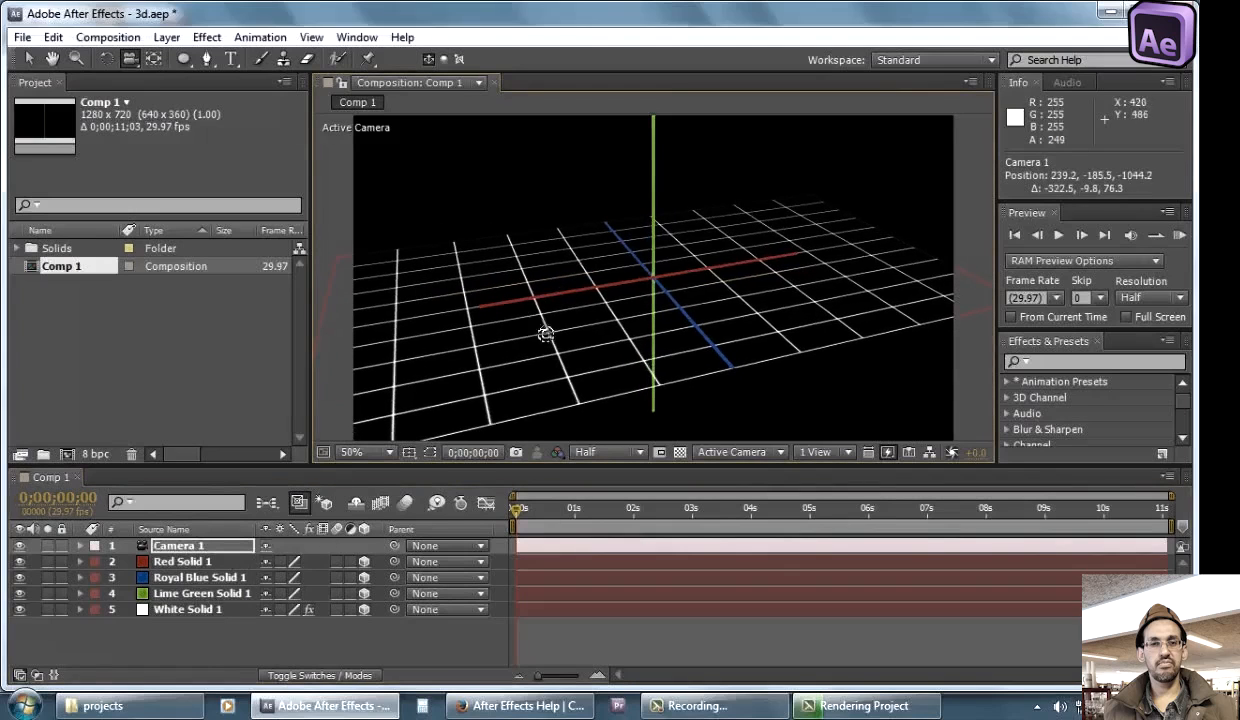
drag(545, 327, 138, 148)
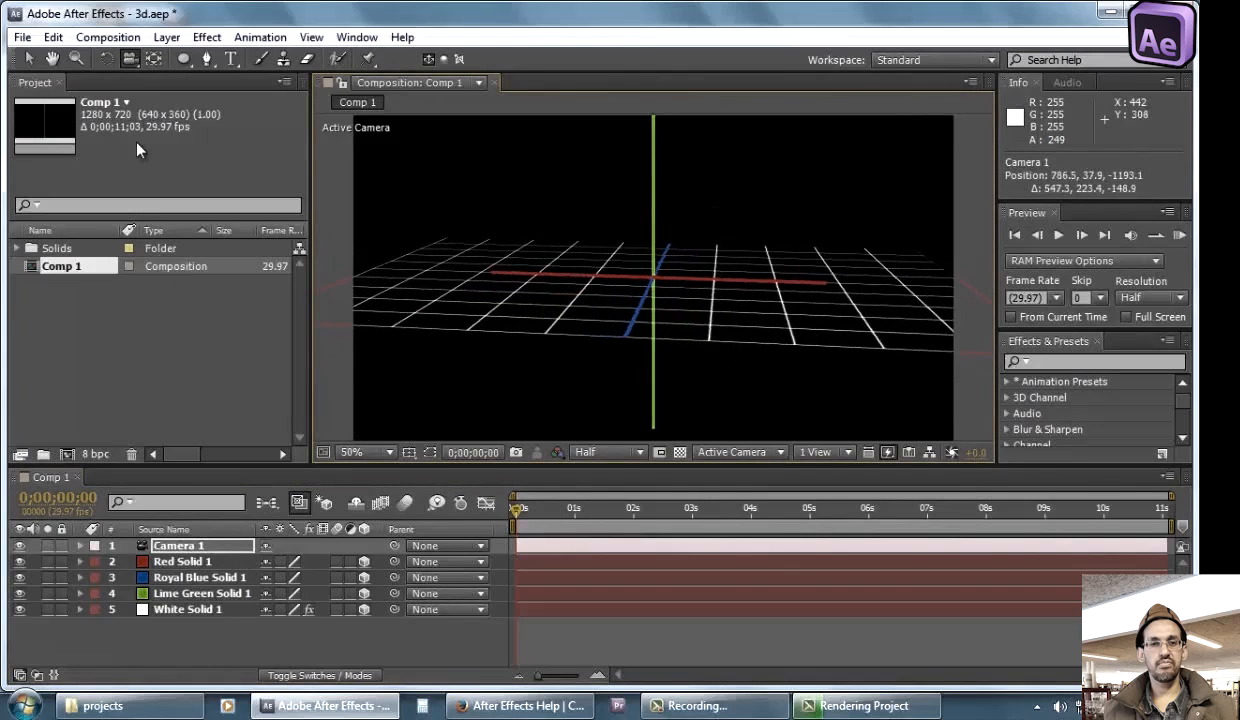
click(80, 545)
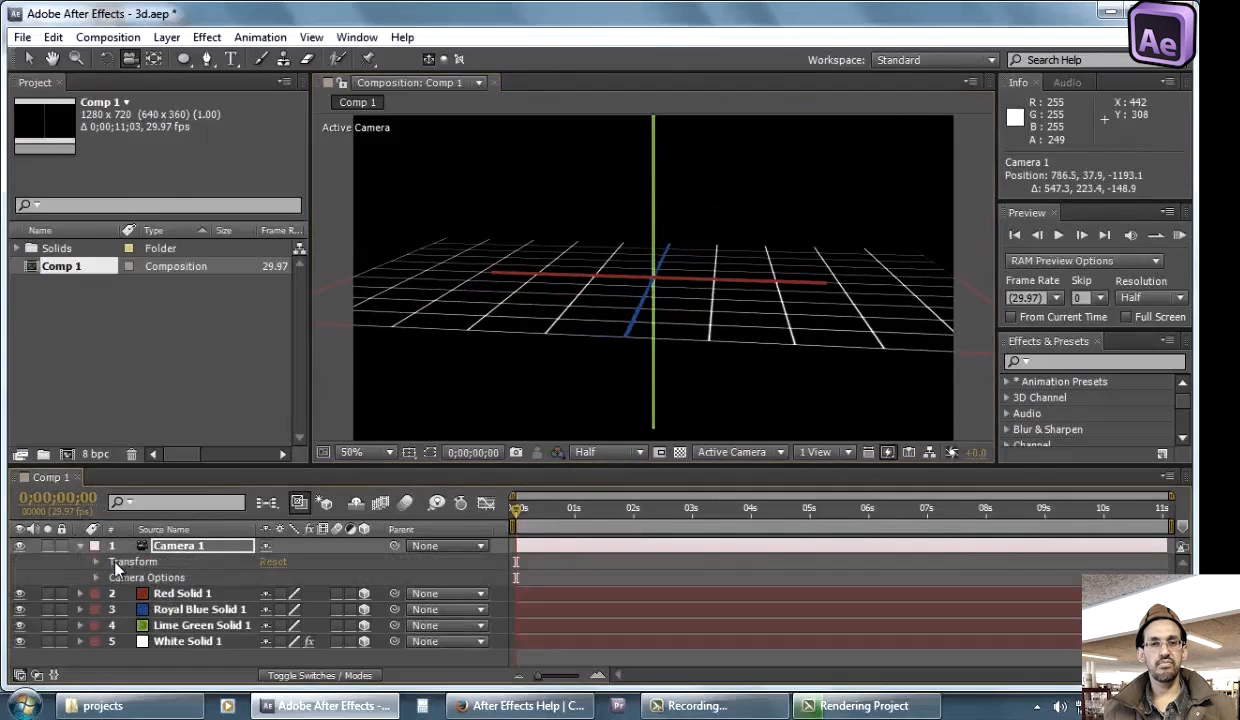
click(272, 562)
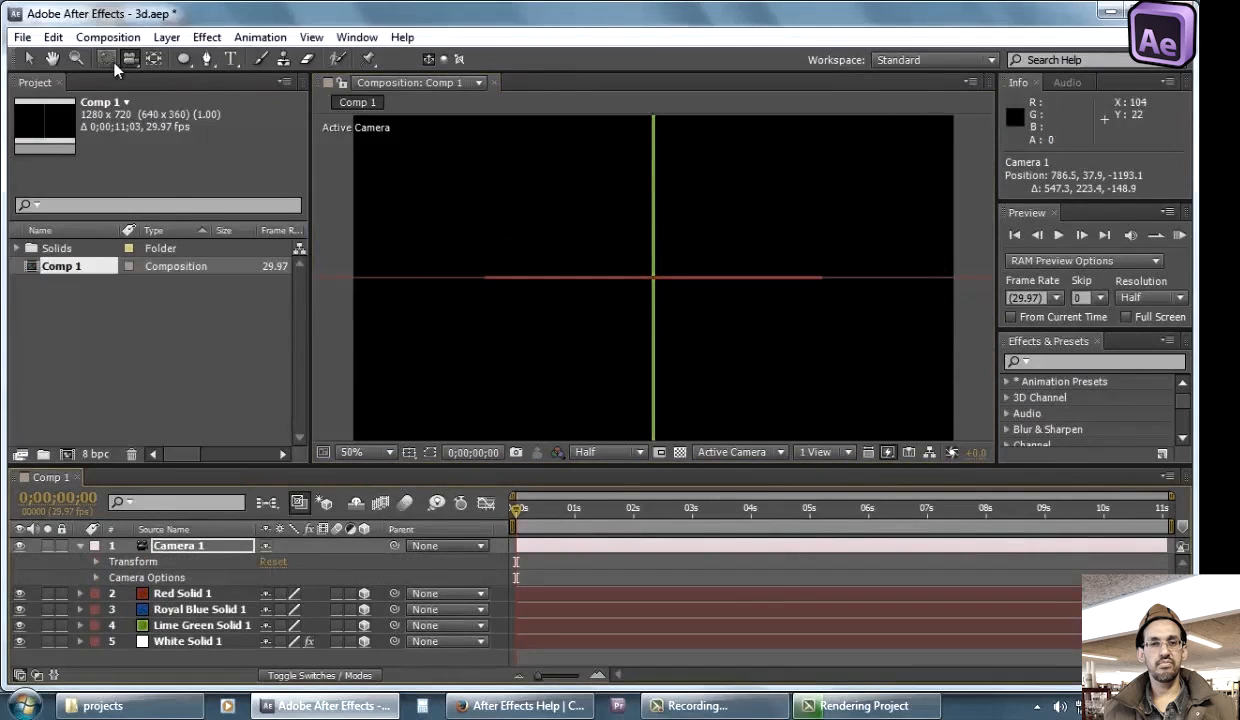
Move Camera 1 to about position 646, 198, -1244.4 with the Track XY Camera Tool, and return to the Selection tool
drag(138, 62, 177, 104)
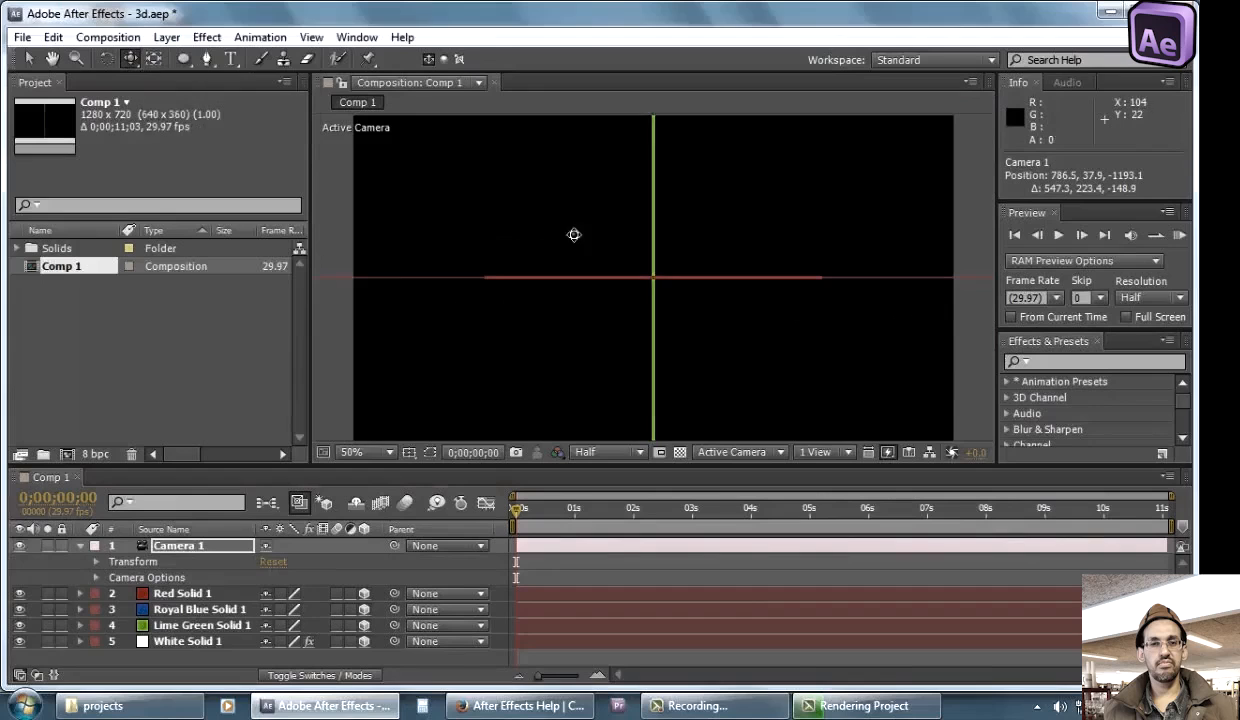
drag(574, 234, 605, 398)
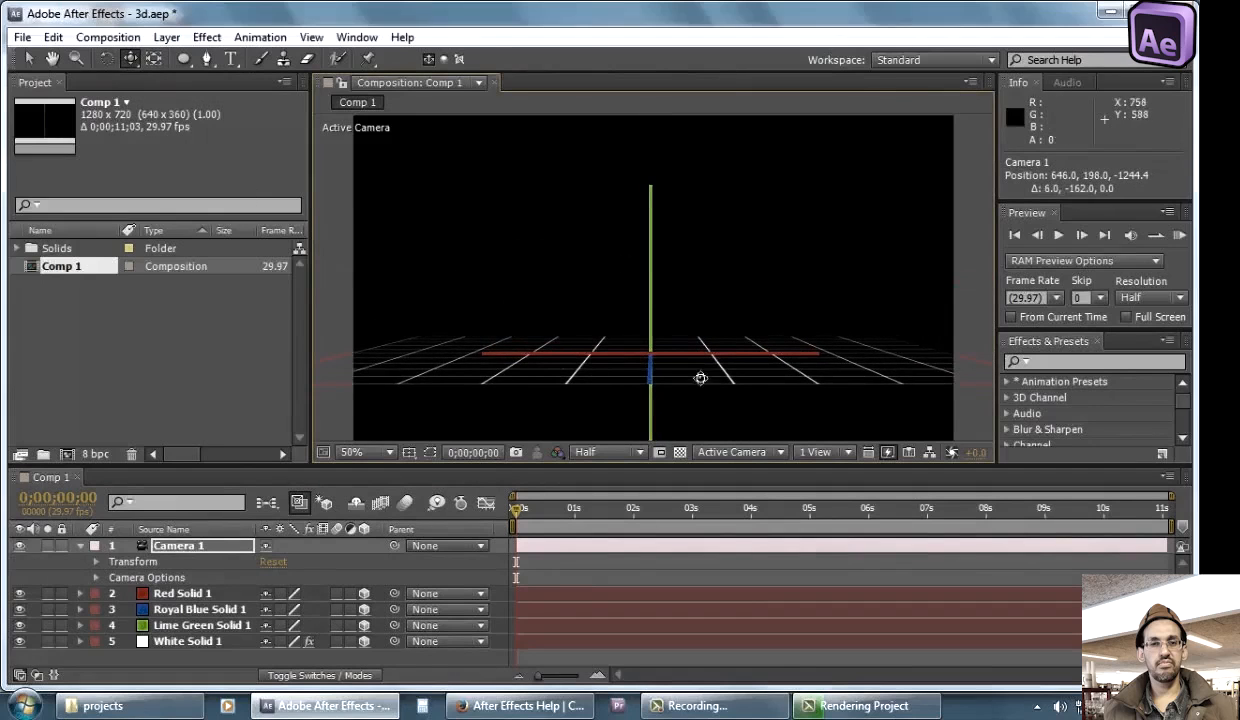
click(28, 58)
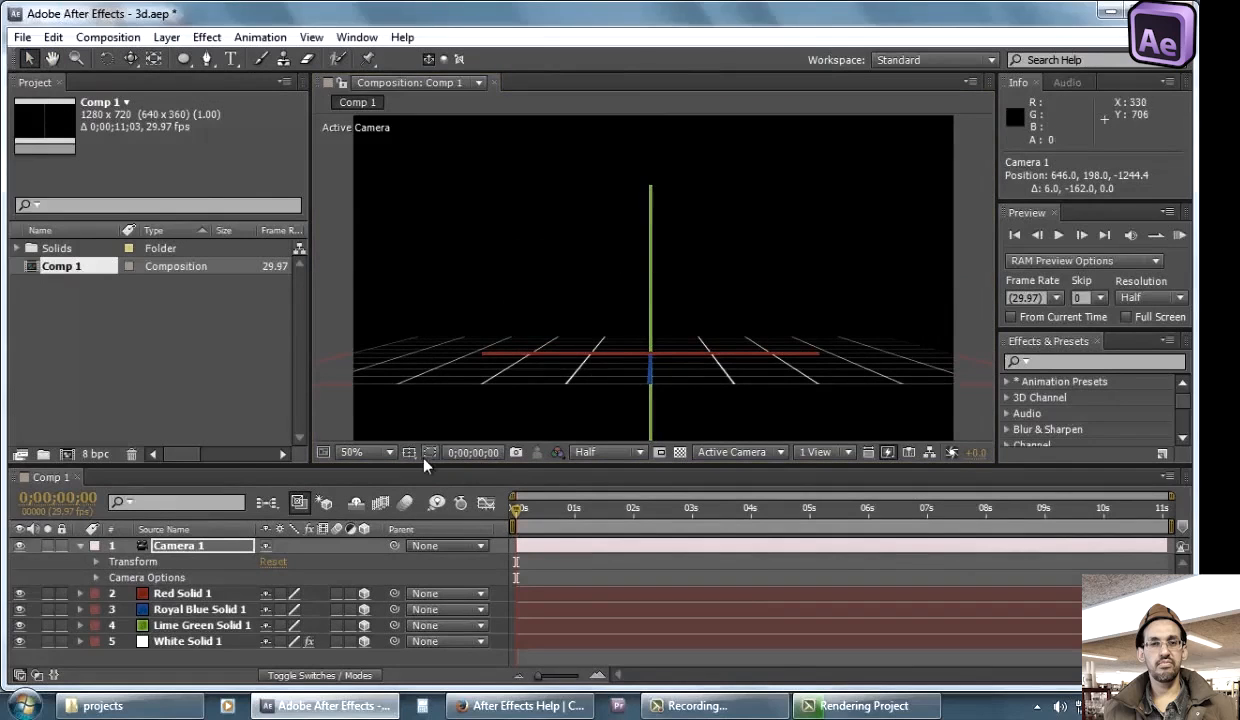
Orbit Custom View 1 around the grid to examine Camera 1 and its field of view from outside
click(739, 452)
click(757, 402)
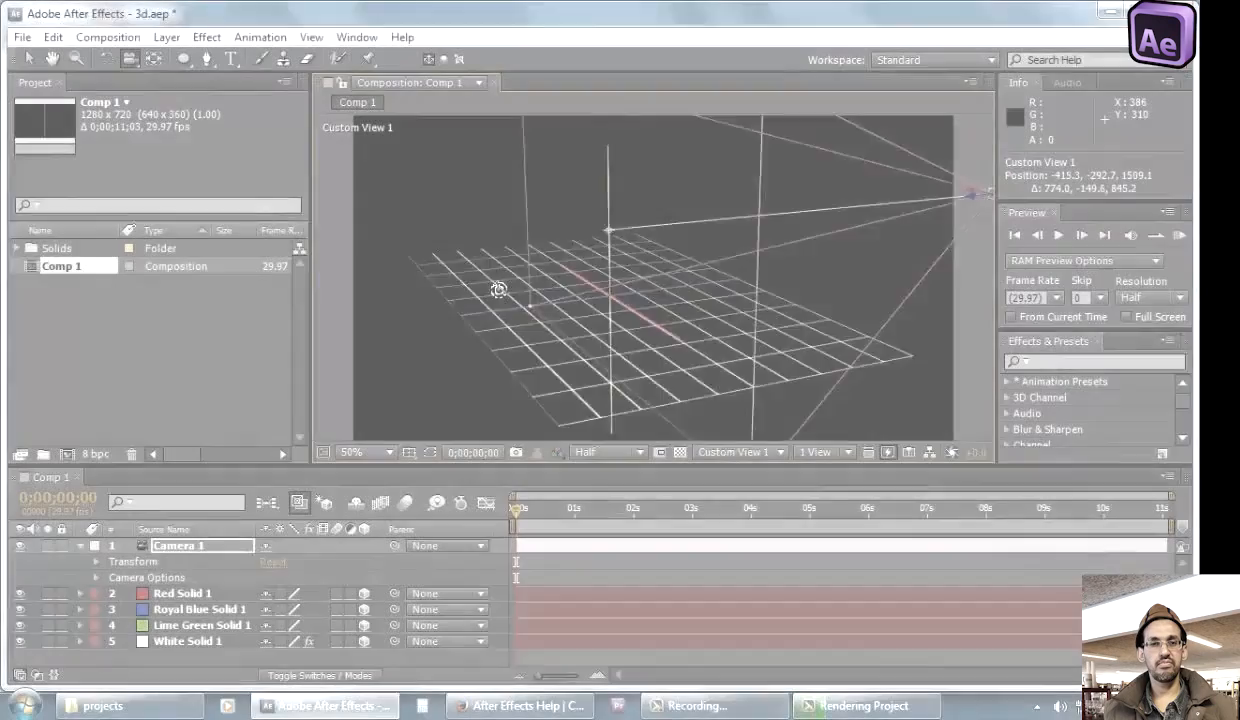
drag(498, 288, 764, 202)
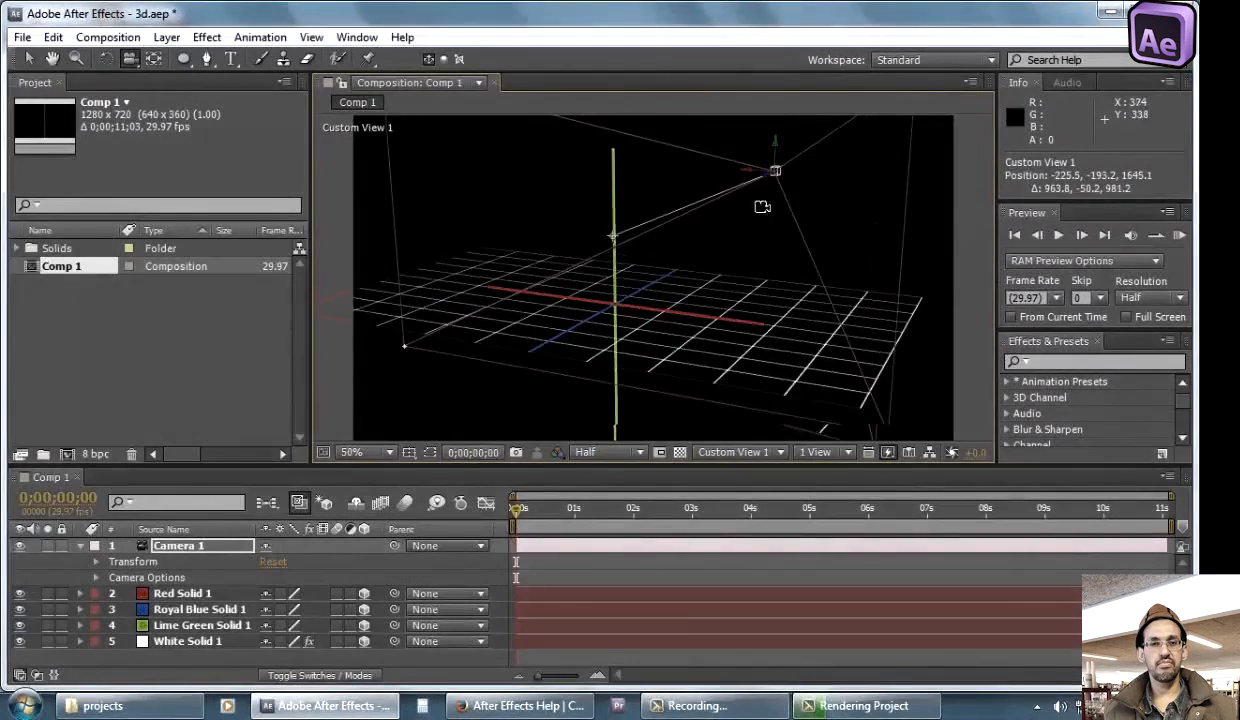
key(v)
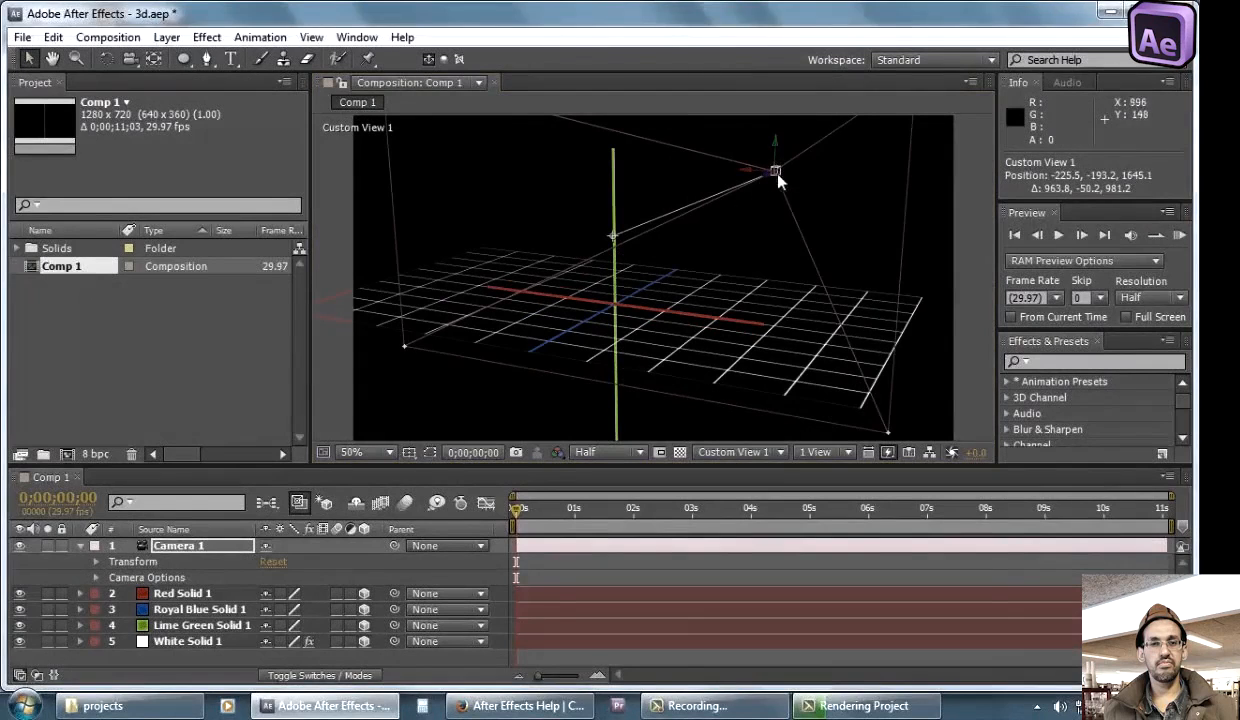
click(129, 60)
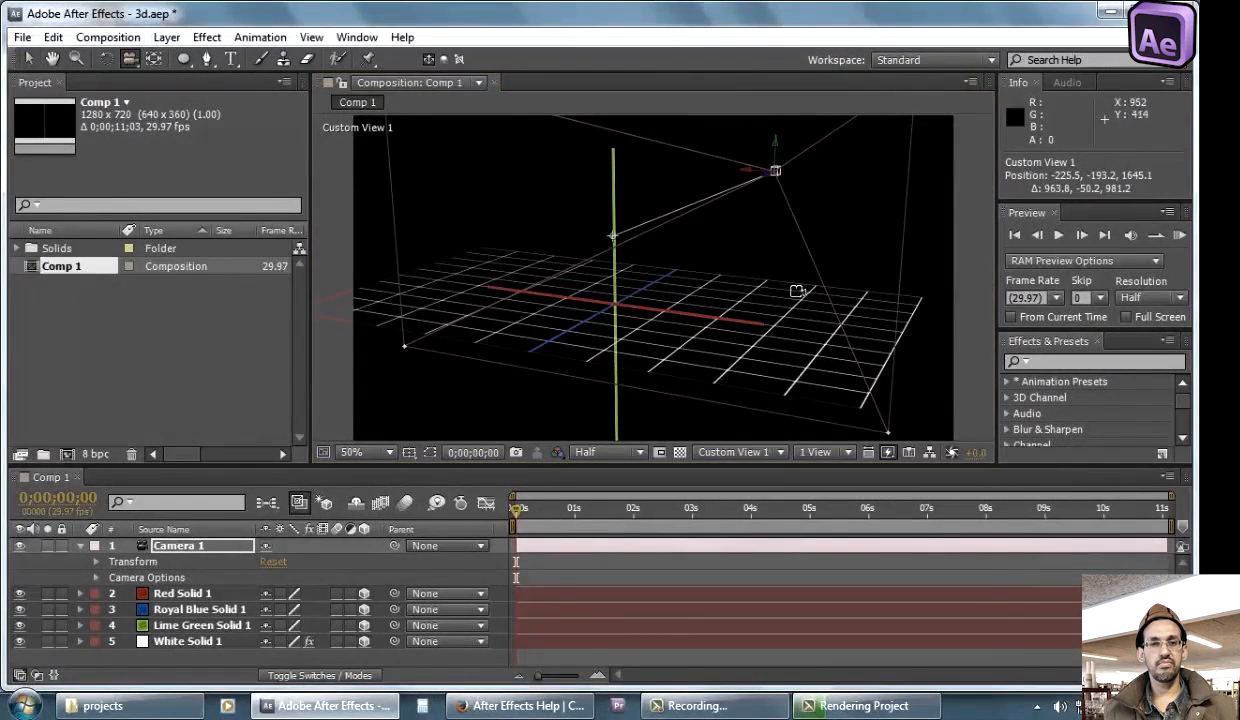
drag(797, 291, 551, 252)
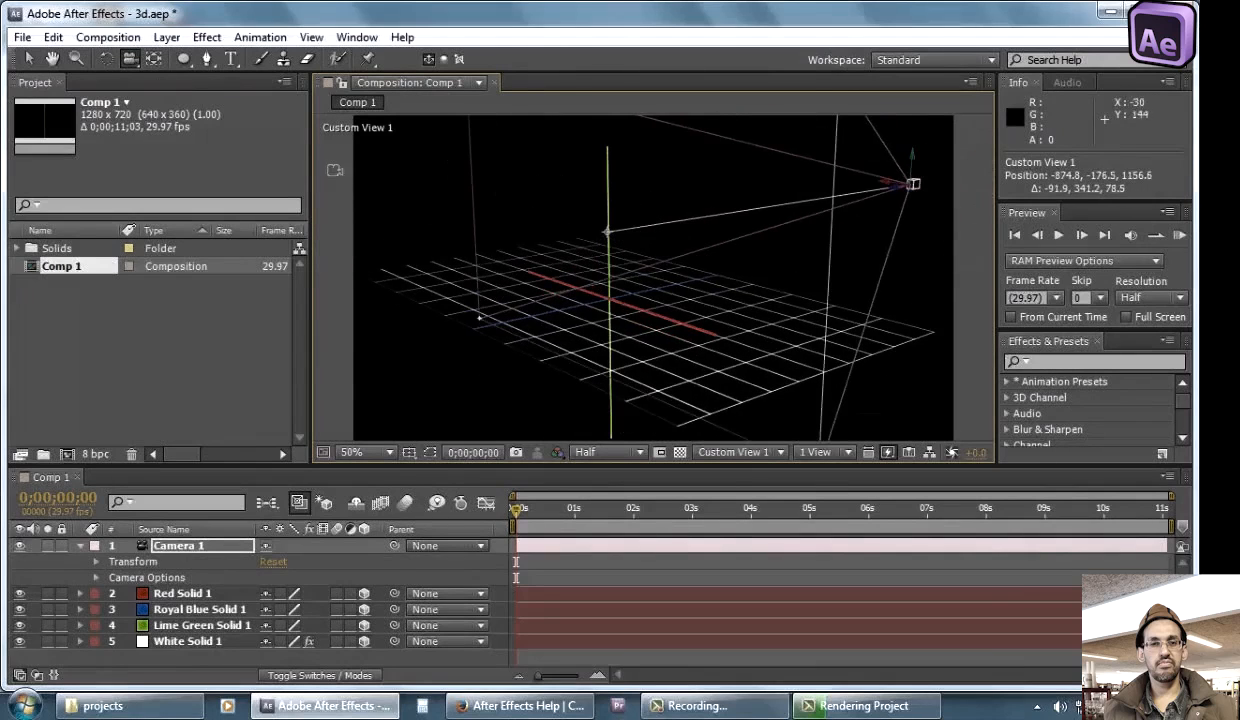
Switch to Custom View 2, orbit it around Camera 1 and the grid, and return to the Selection tool
click(733, 452)
click(745, 410)
drag(730, 254, 855, 160)
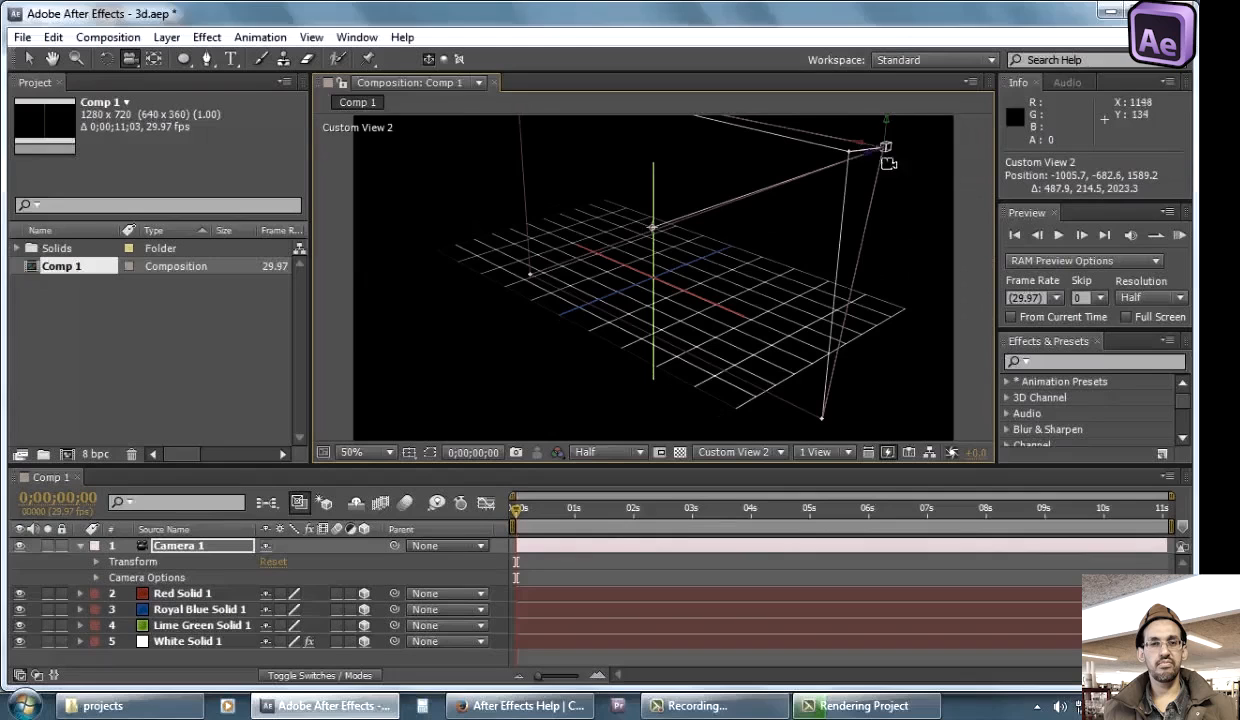
click(50, 92)
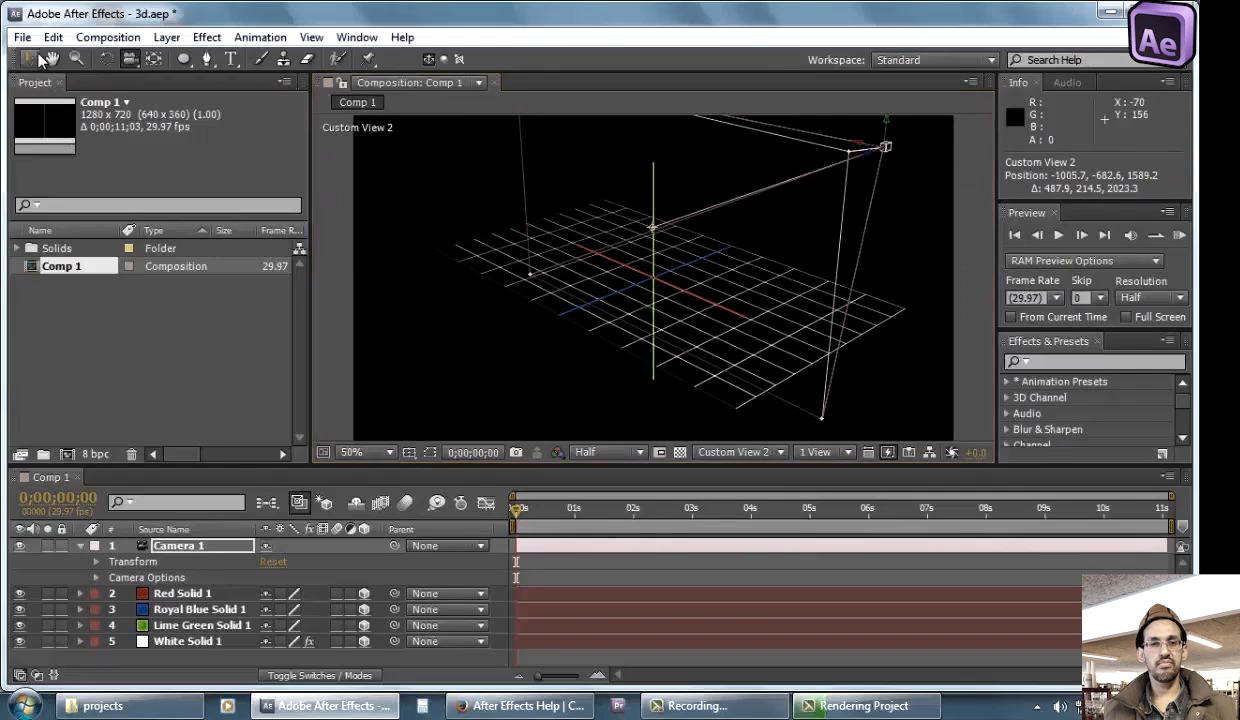
key(v)
Look through Camera 1 and set the Comp 1 viewer to the 2 Views - Horizontal layout
click(735, 452)
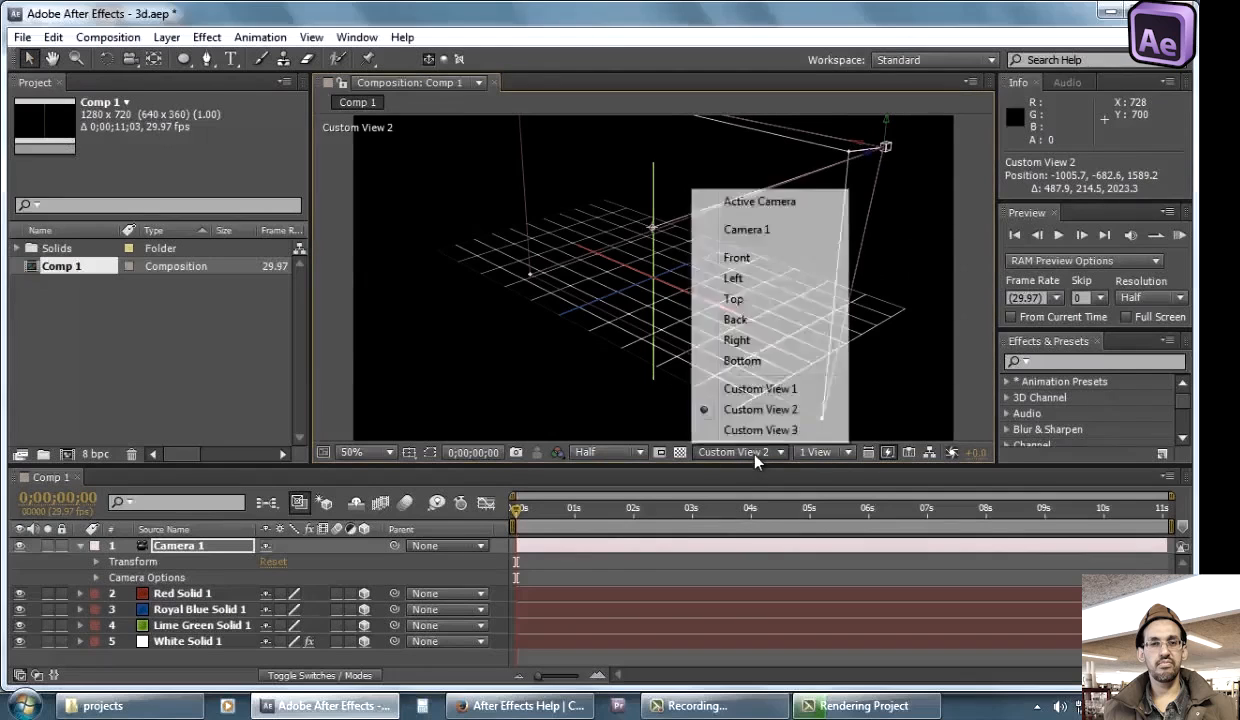
click(775, 236)
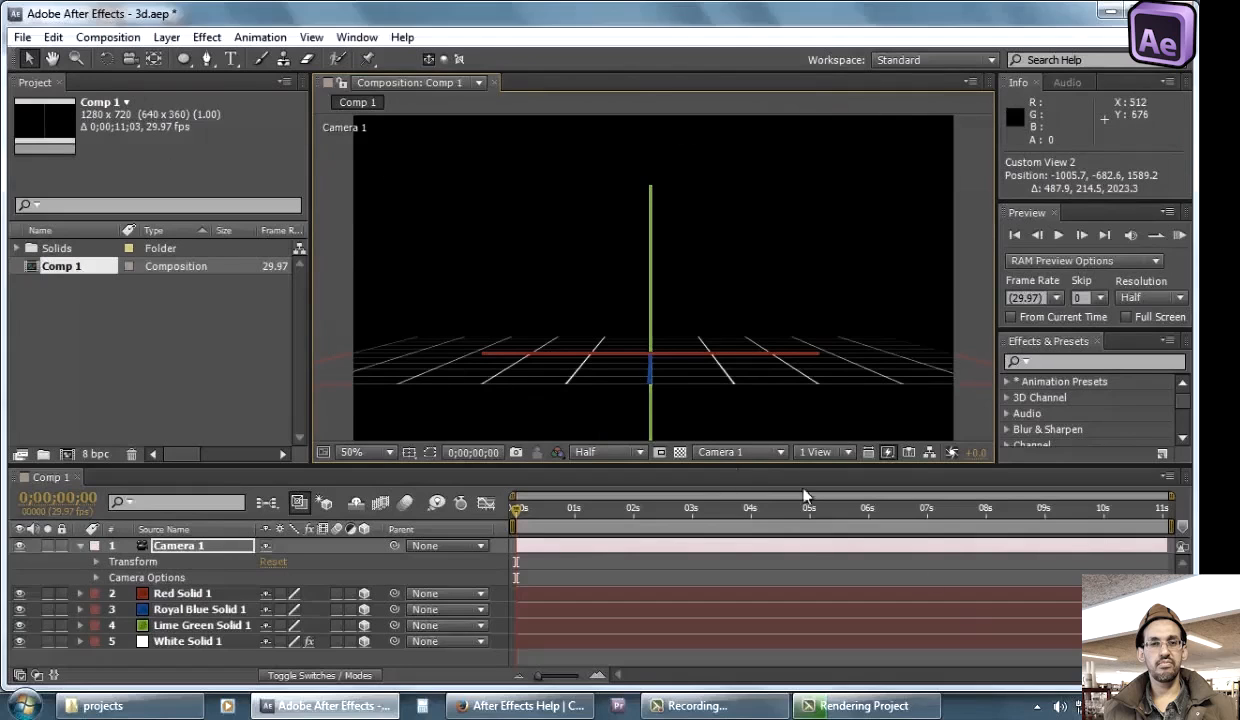
click(818, 455)
click(836, 461)
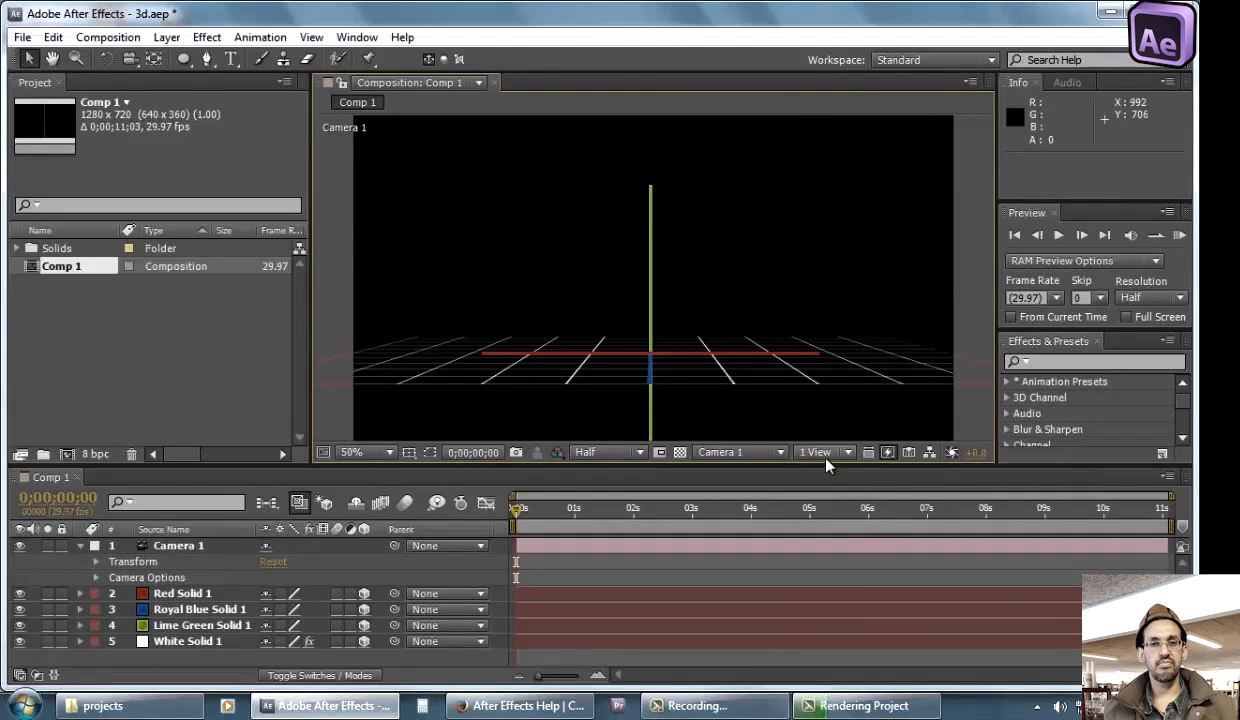
click(813, 453)
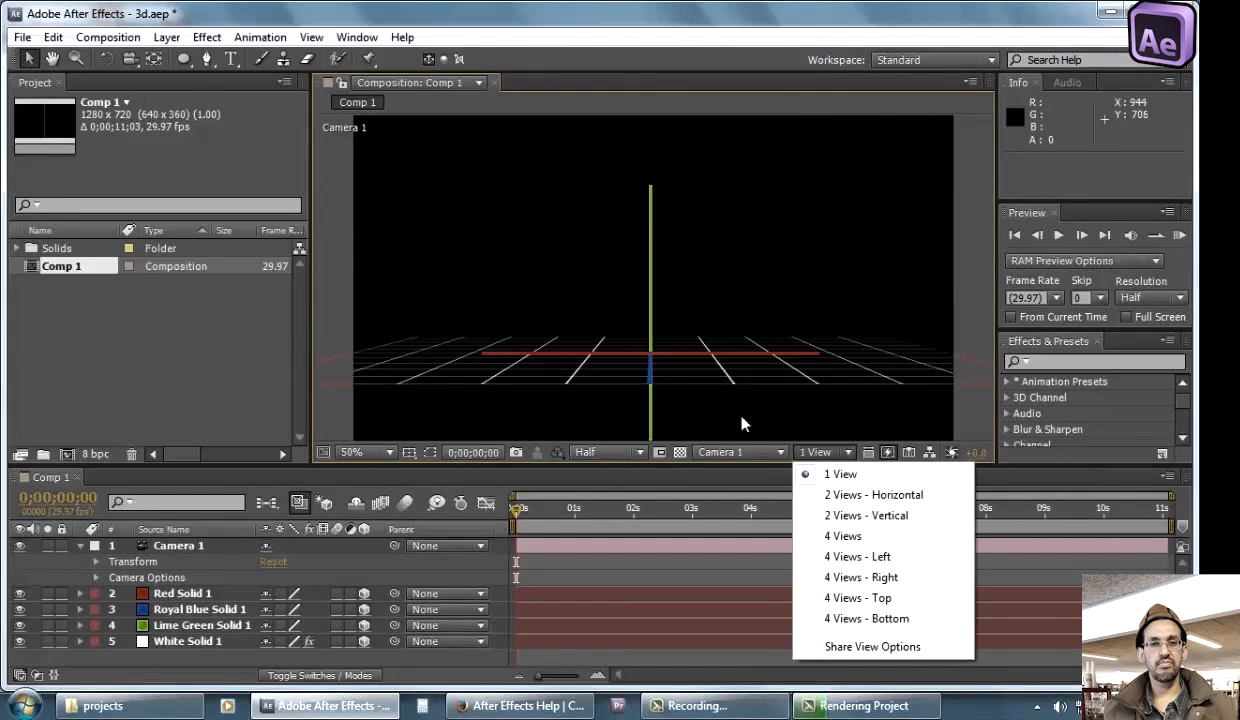
click(845, 496)
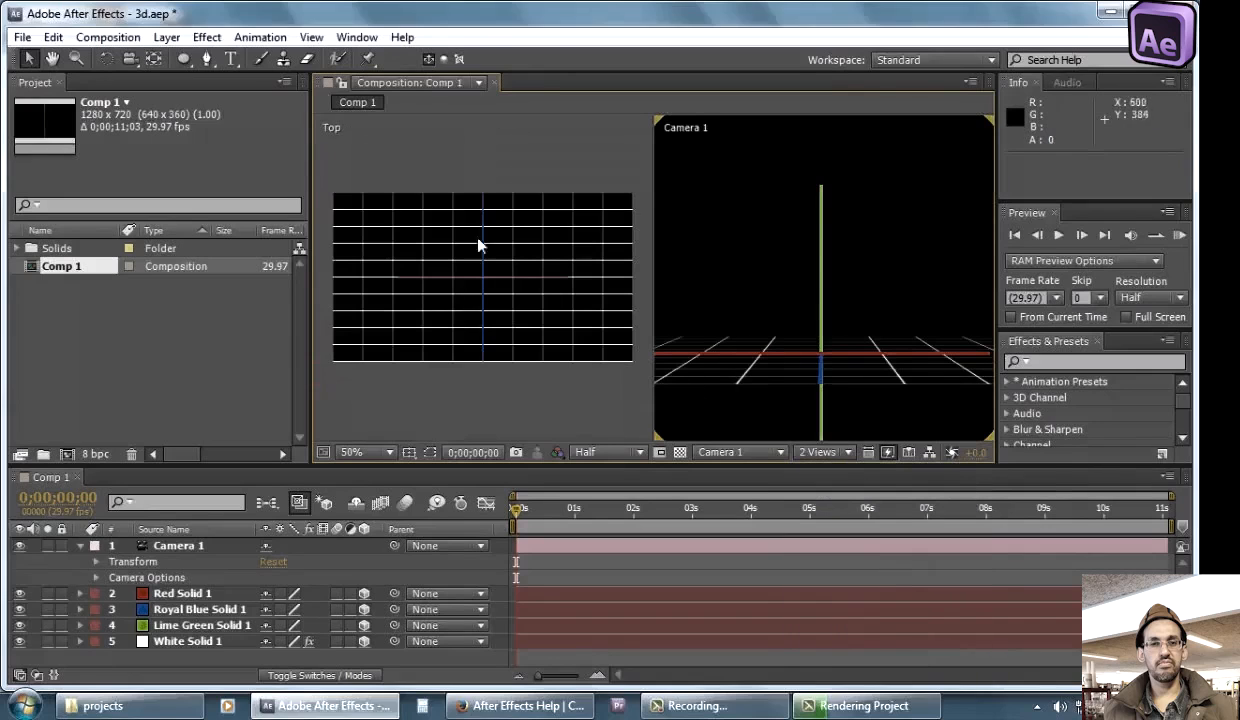
Change the viewer layout to 1 View and back to 2 Views - Horizontal
click(838, 455)
click(840, 474)
click(835, 453)
click(857, 495)
Alternate the active viewport between the Top and Camera 1 views, ending on Top
click(479, 135)
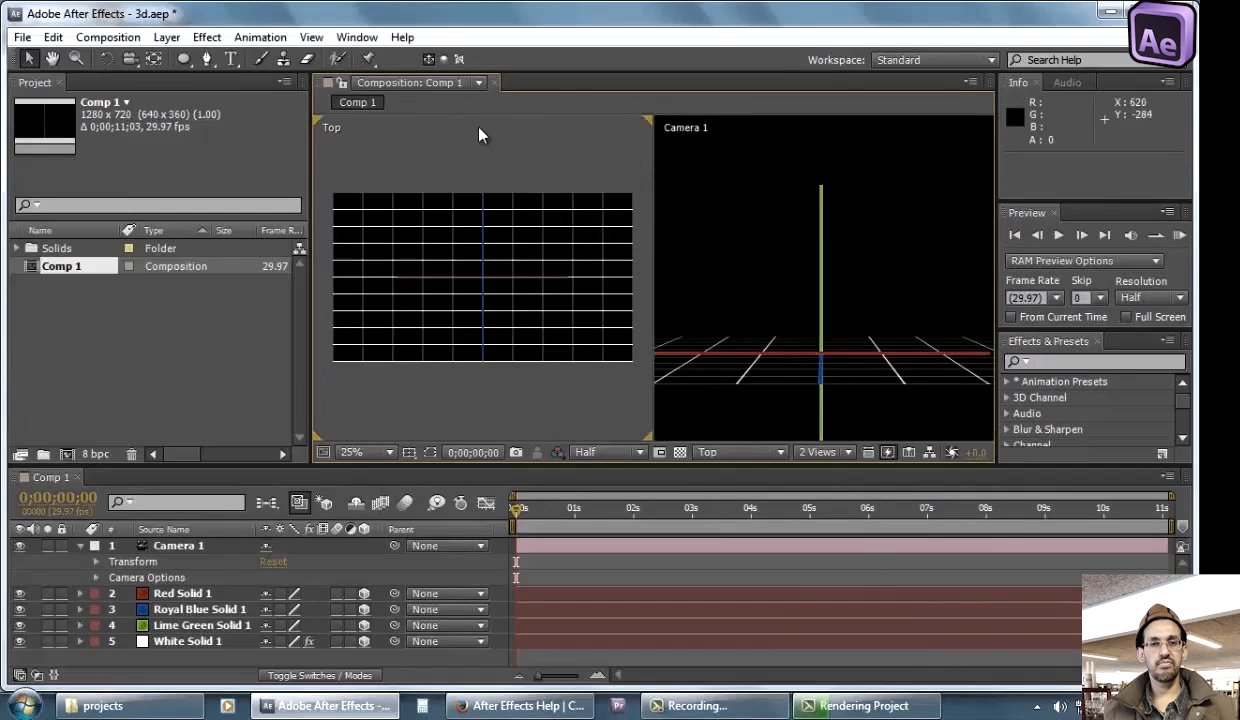
click(697, 177)
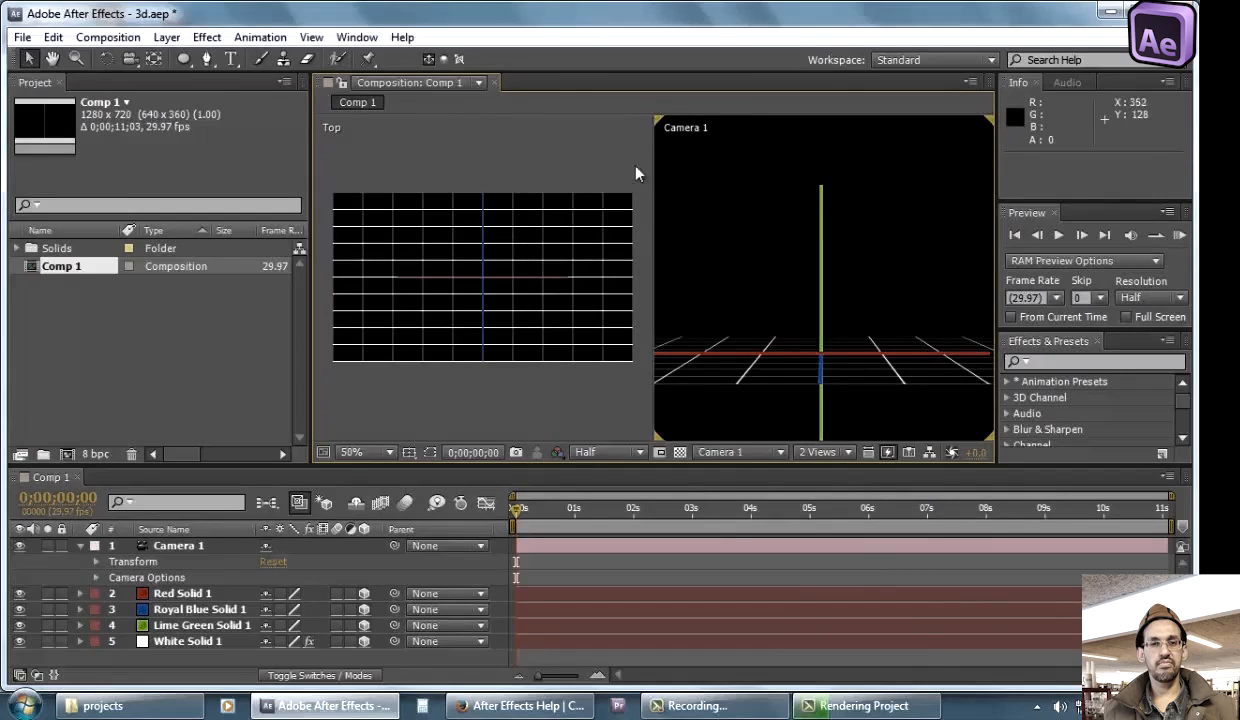
click(537, 177)
click(720, 186)
click(572, 183)
click(745, 192)
click(587, 183)
click(781, 187)
click(531, 181)
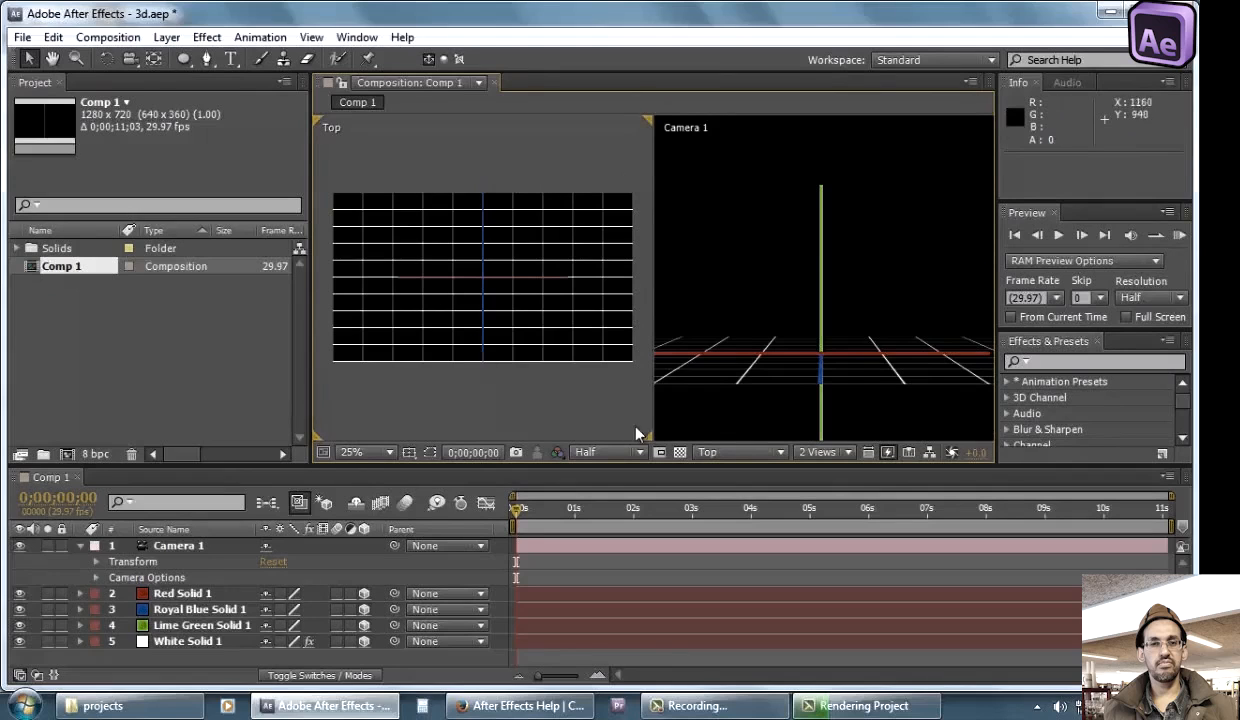
Switch the Top viewport to Custom View 1, orbit it around the grid, and return to the Selection tool
click(754, 461)
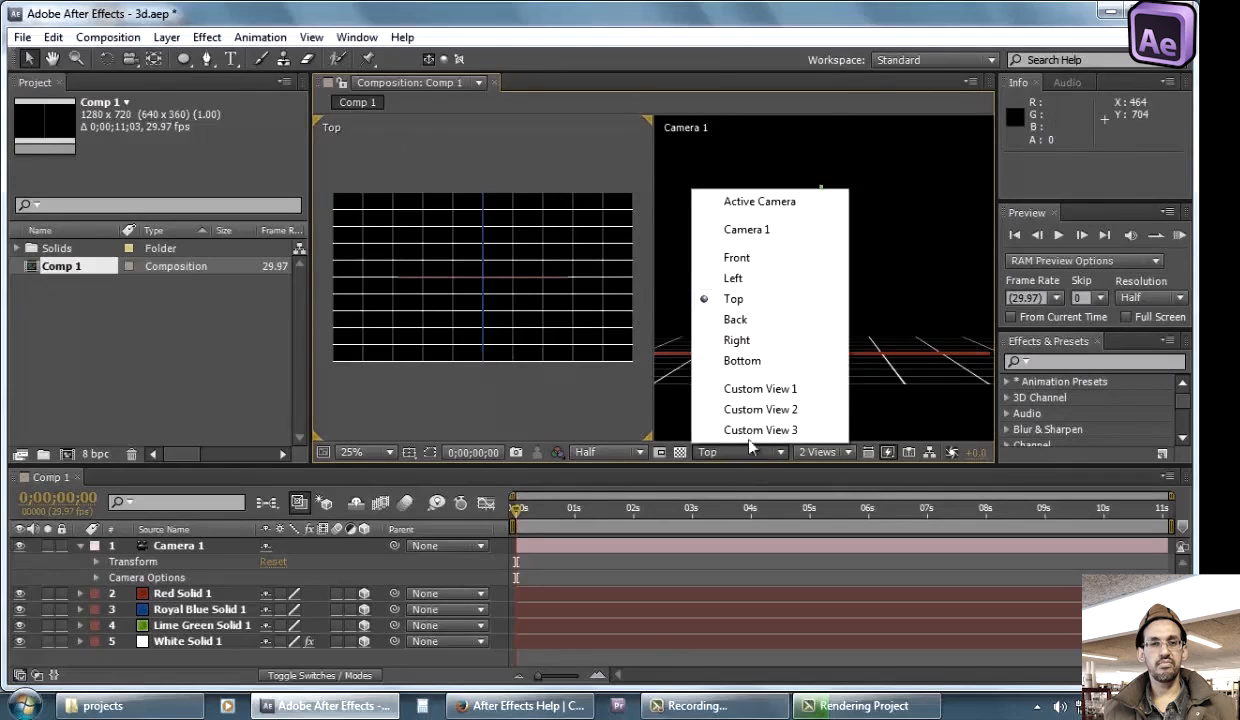
click(740, 298)
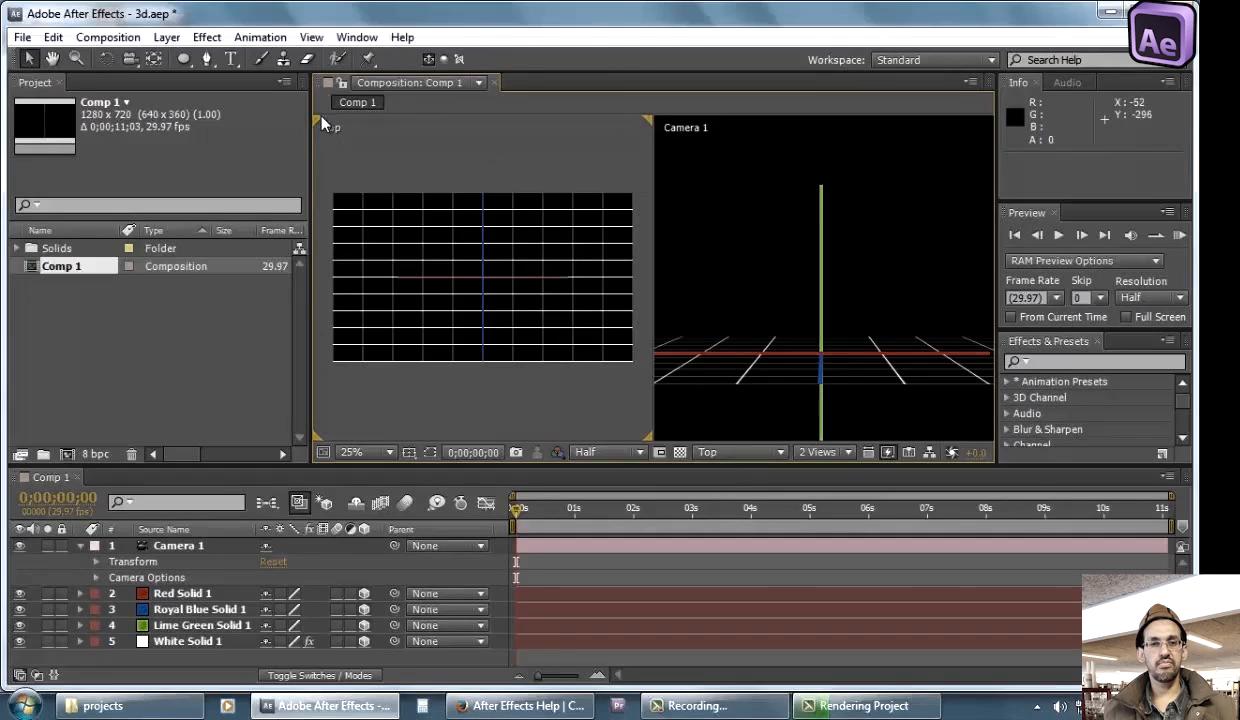
click(728, 456)
click(725, 386)
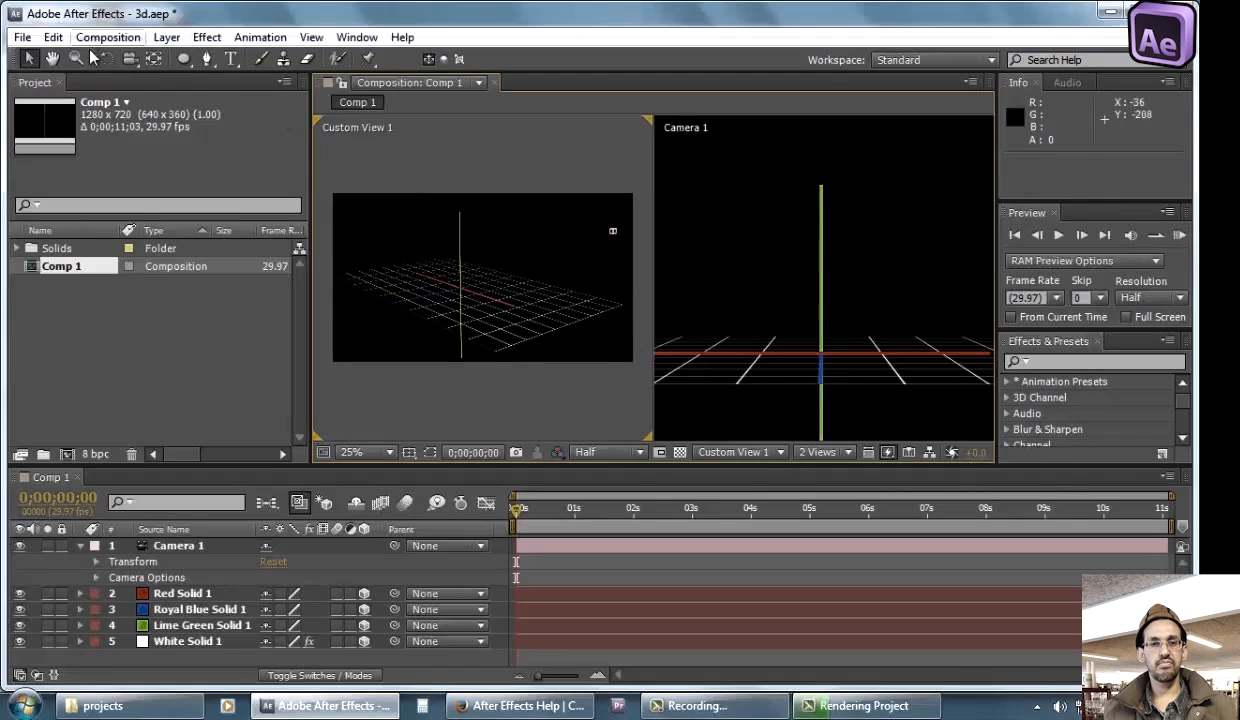
click(129, 58)
drag(516, 286, 364, 259)
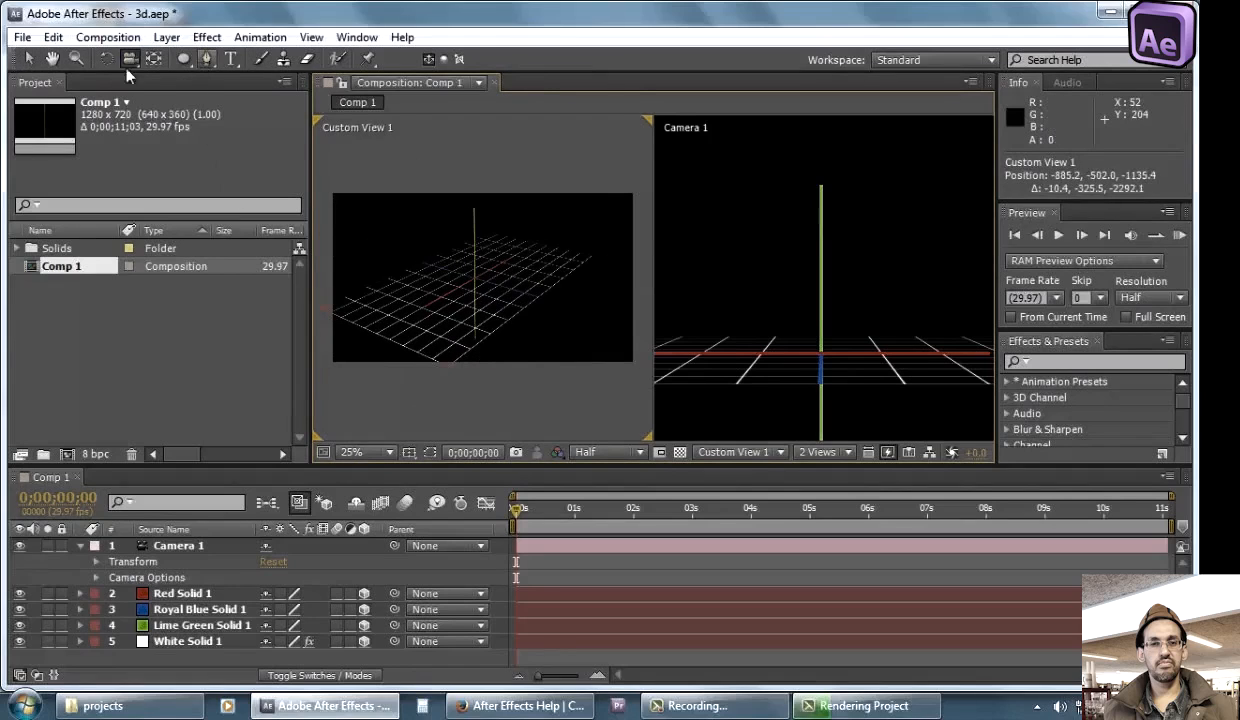
click(29, 58)
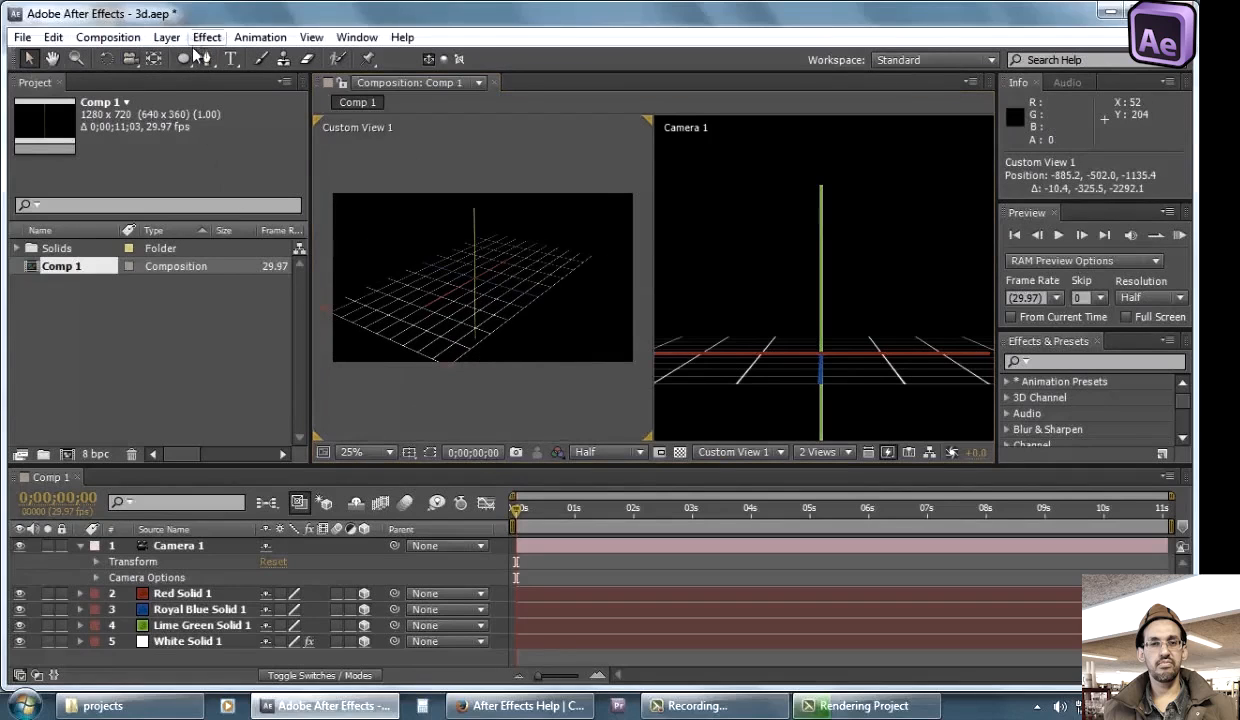
Create a royal blue 1280 x 720 px solid in Comp 1 and make it a 3D layer
click(166, 37)
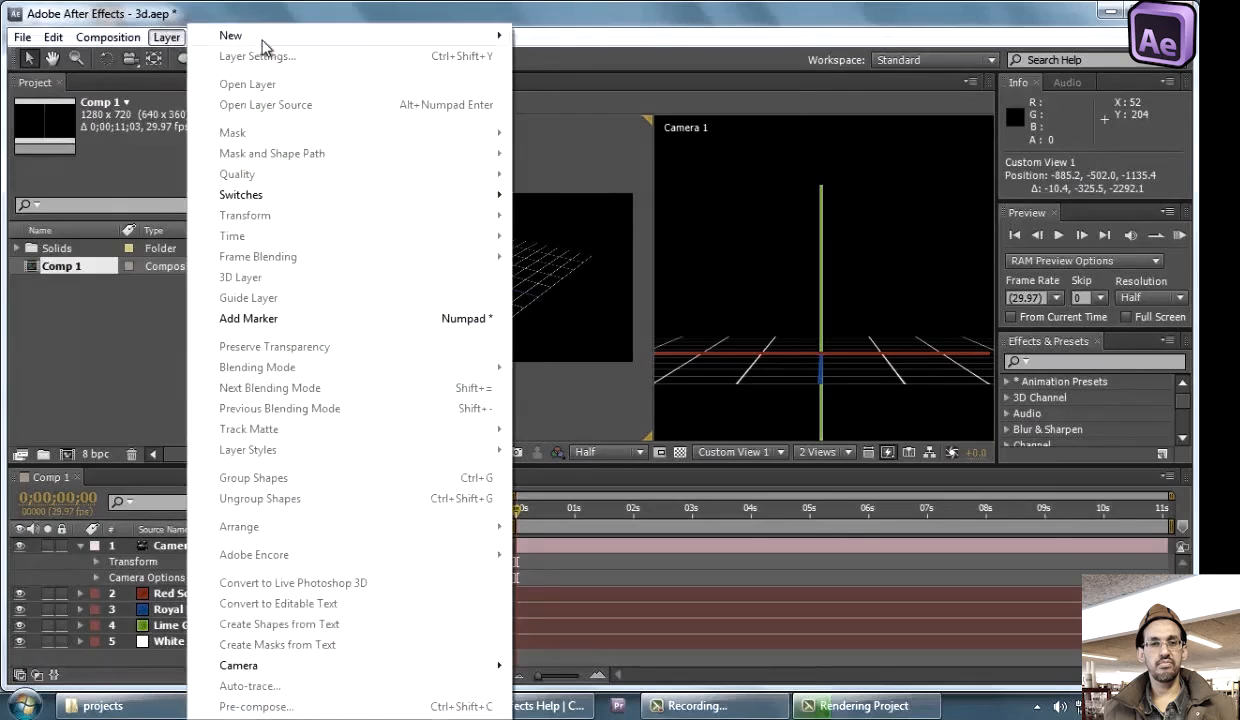
mouse_move(262, 38)
click(592, 60)
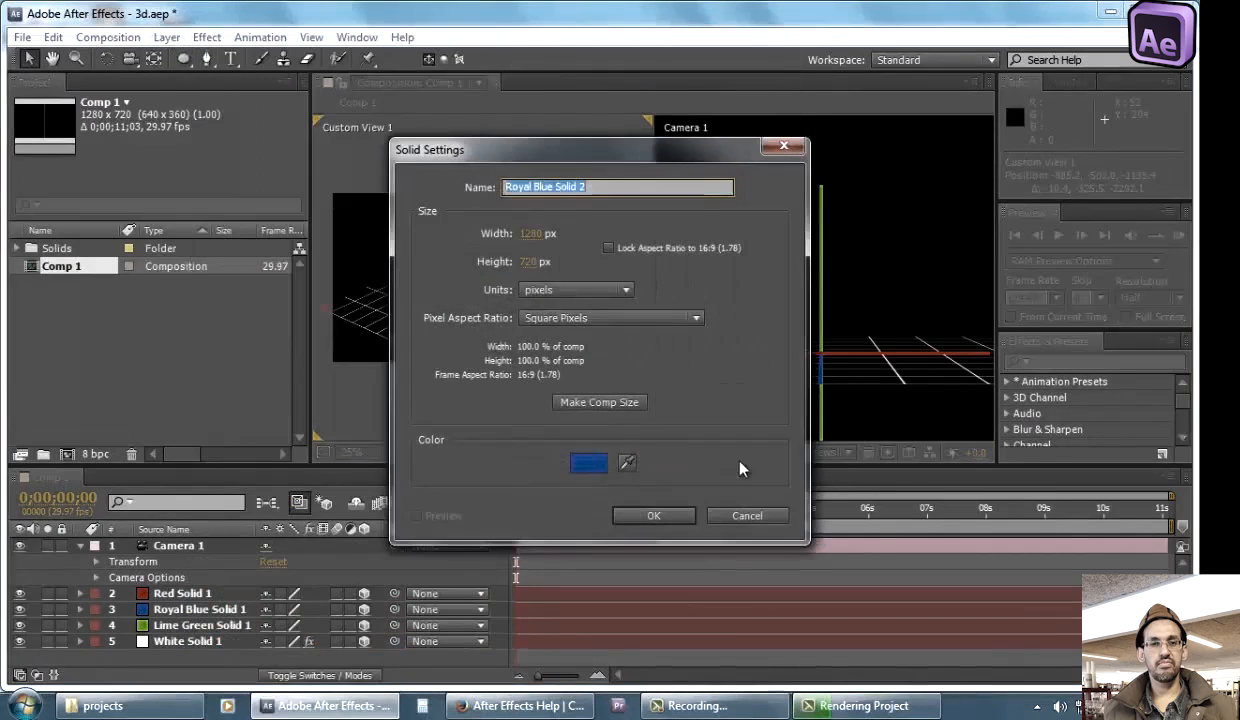
click(653, 497)
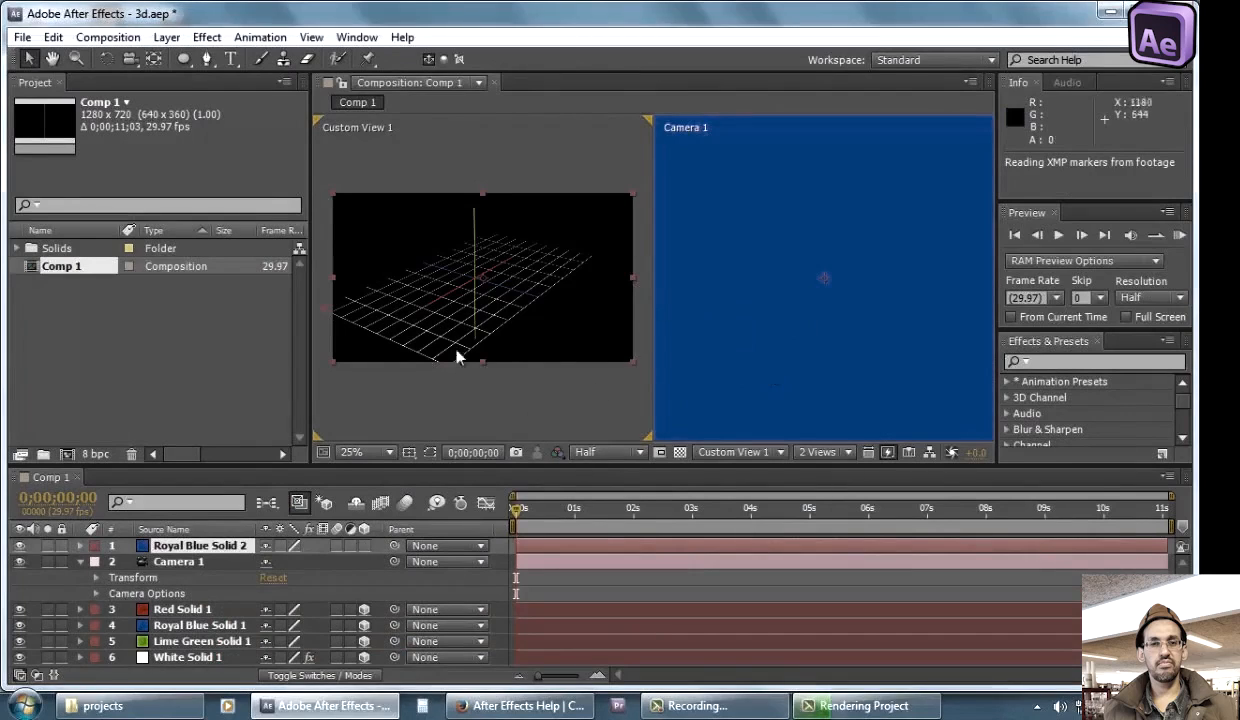
click(364, 545)
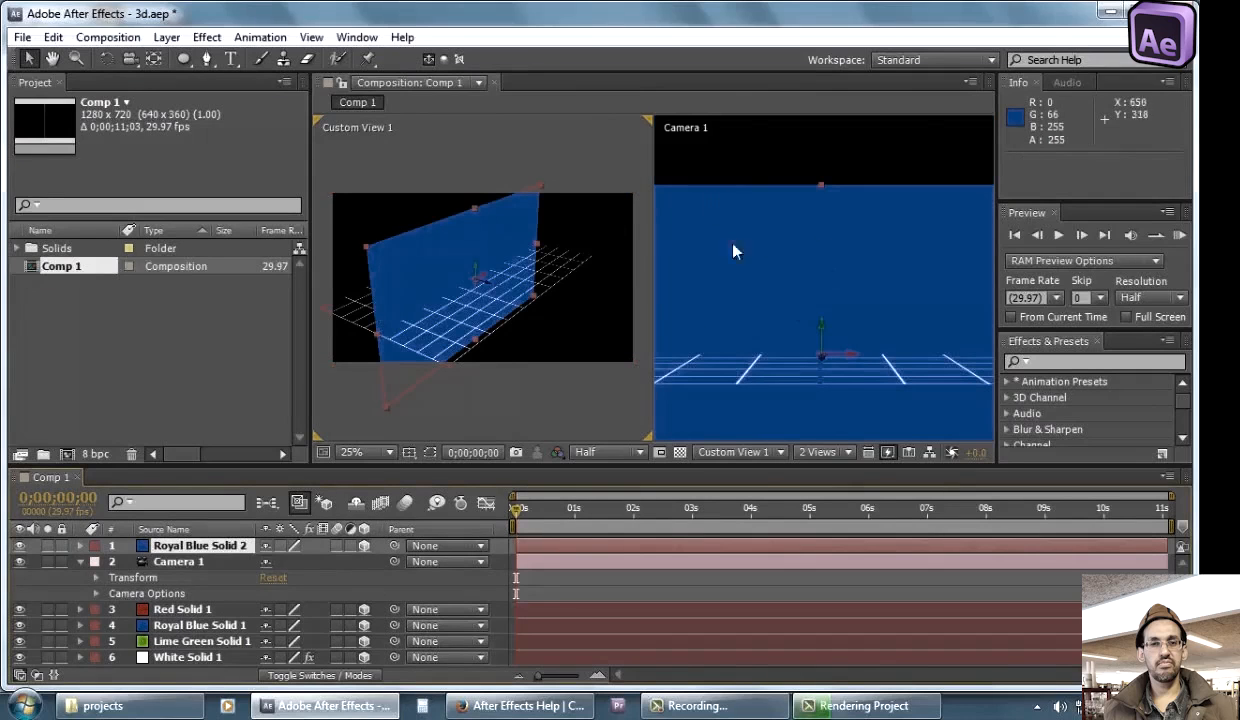
Set the Camera 1 viewport's magnification to Fit
click(776, 128)
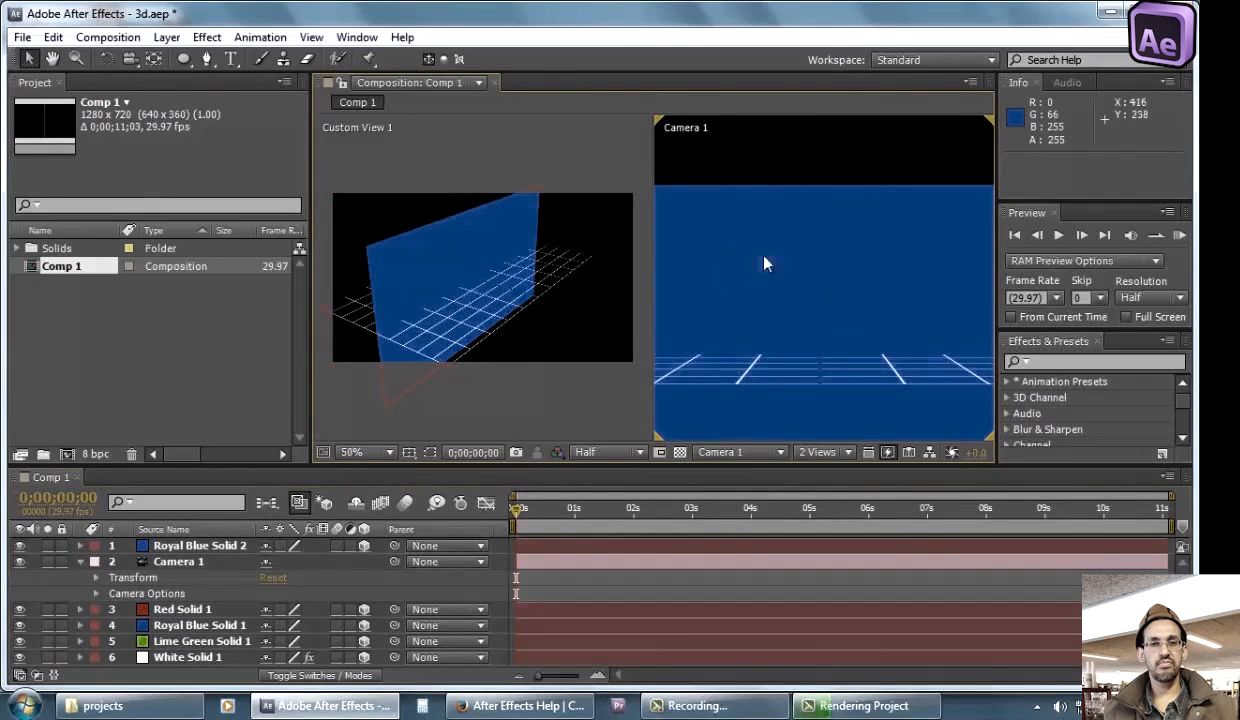
click(355, 452)
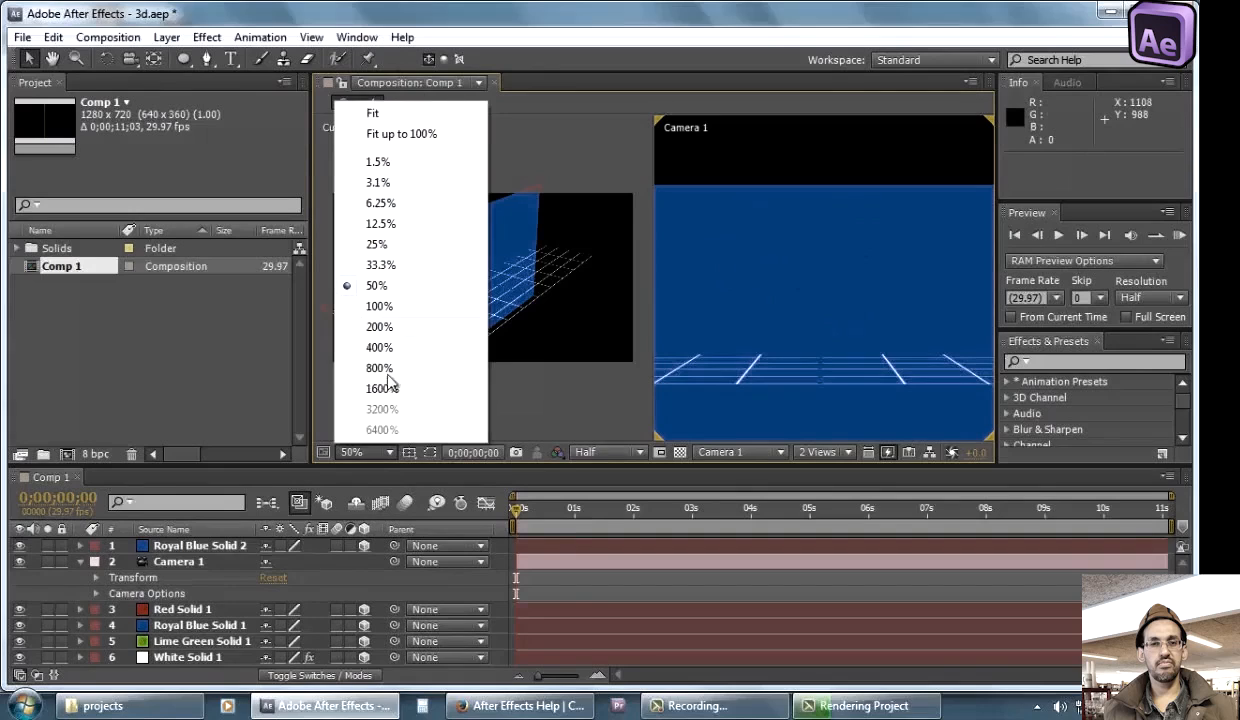
click(404, 116)
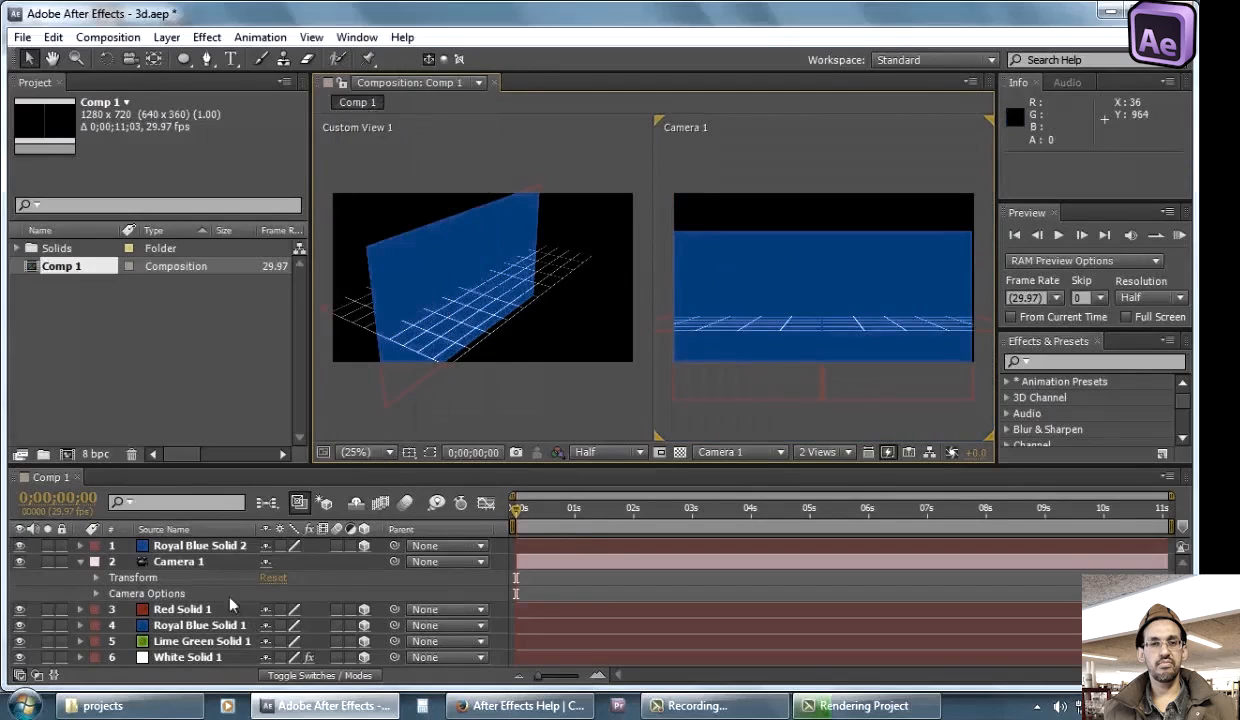
Scale the new blue solid to 46% and raise it along the Y axis to position 640, 272, 0
click(200, 546)
click(80, 546)
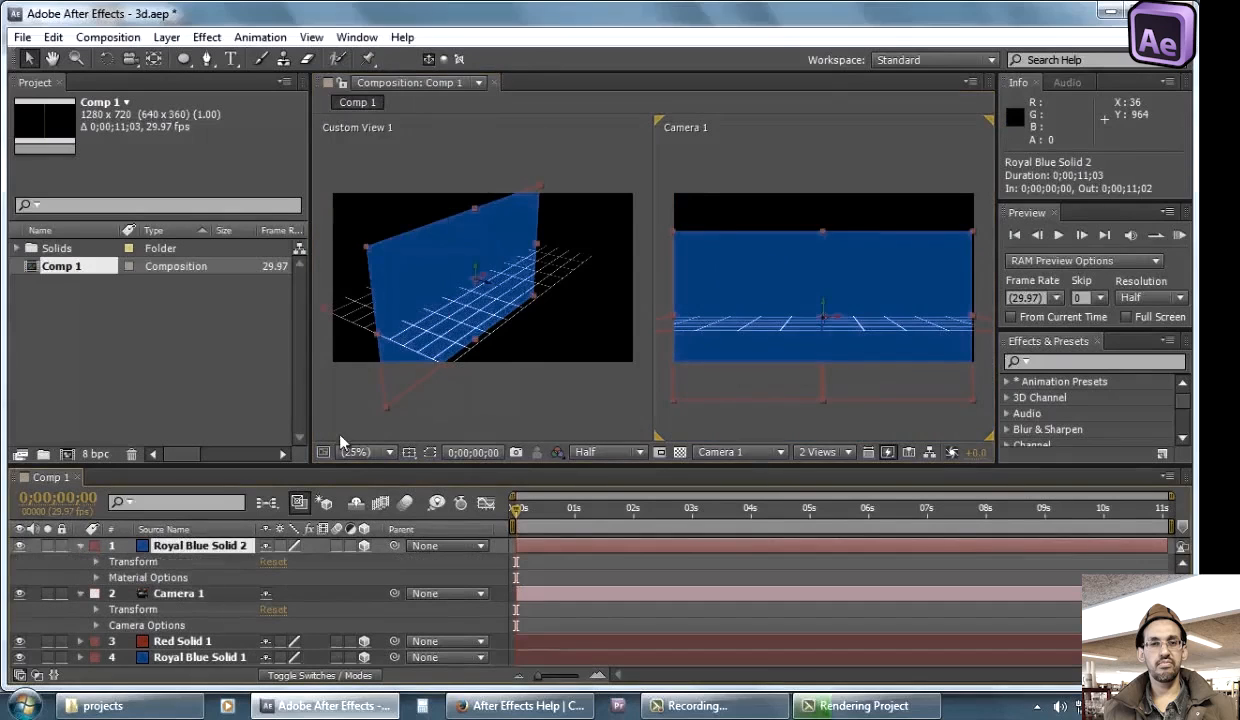
click(96, 562)
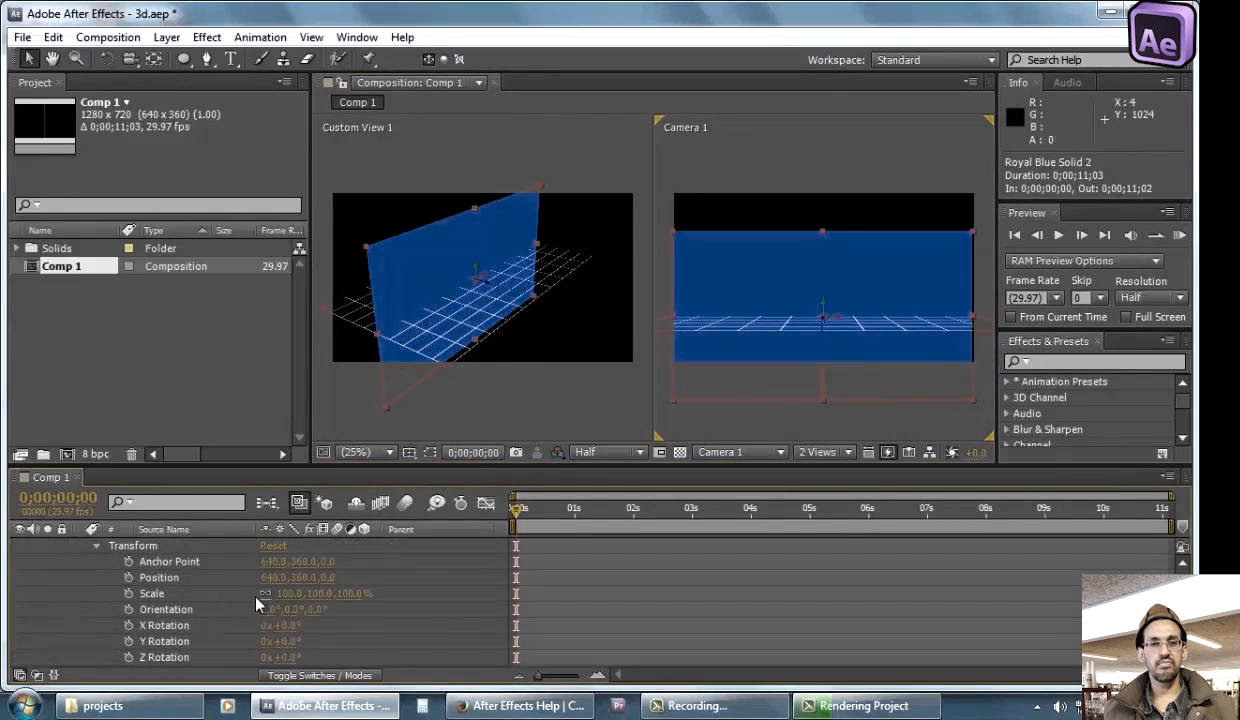
drag(318, 594, 273, 595)
drag(829, 316, 829, 295)
Activate the camera tool for orbiting the Custom View 1 viewport around the blue solid
click(129, 58)
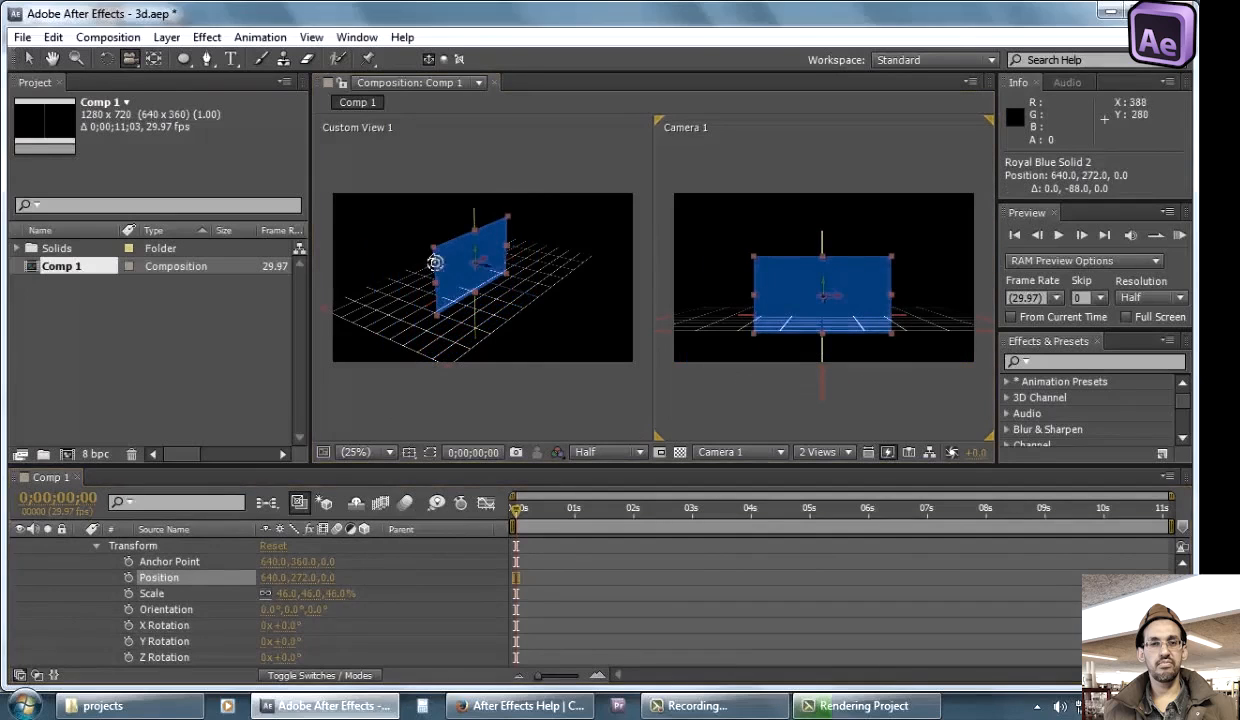
Reposition the blue solid to about 640, 207.9, -237.7 in Custom View 1 and narrow its horizontal scale to about 31%
mouse_move(435, 263)
mouse_down()
mouse_move(493, 266)
mouse_move(520, 249)
mouse_move(435, 263)
mouse_move(396, 238)
mouse_move(408, 258)
mouse_move(440, 240)
mouse_up()
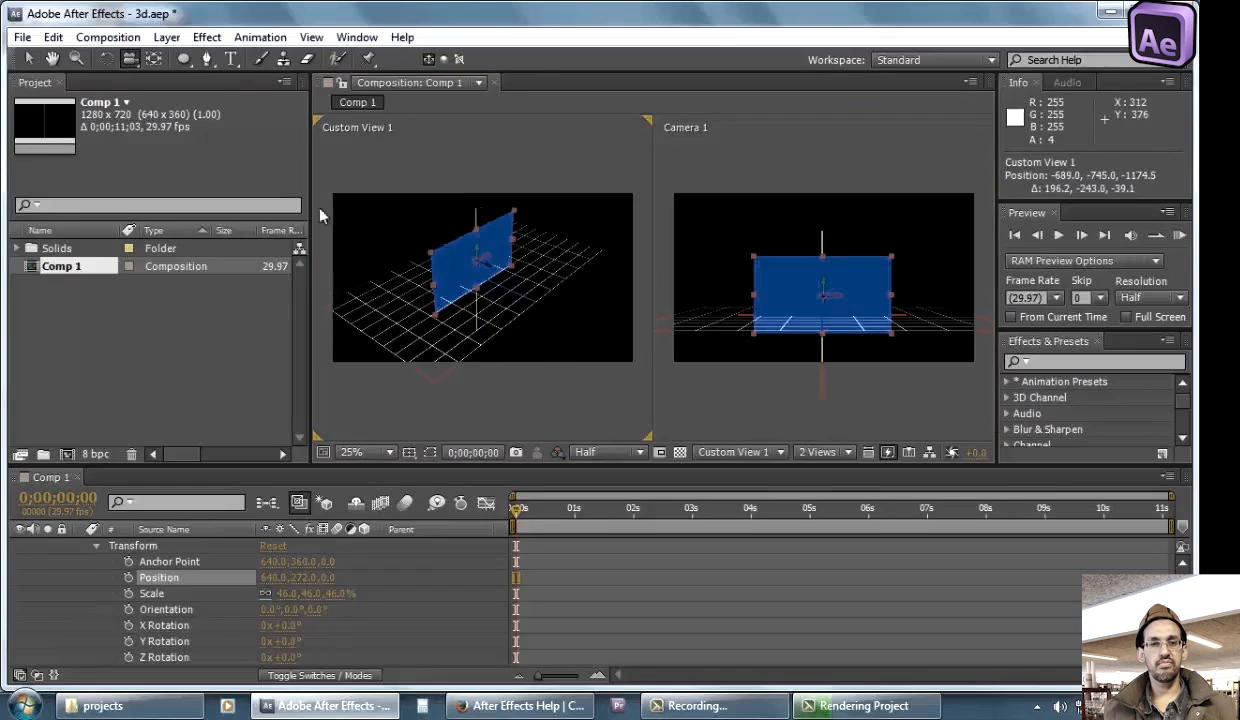
click(28, 58)
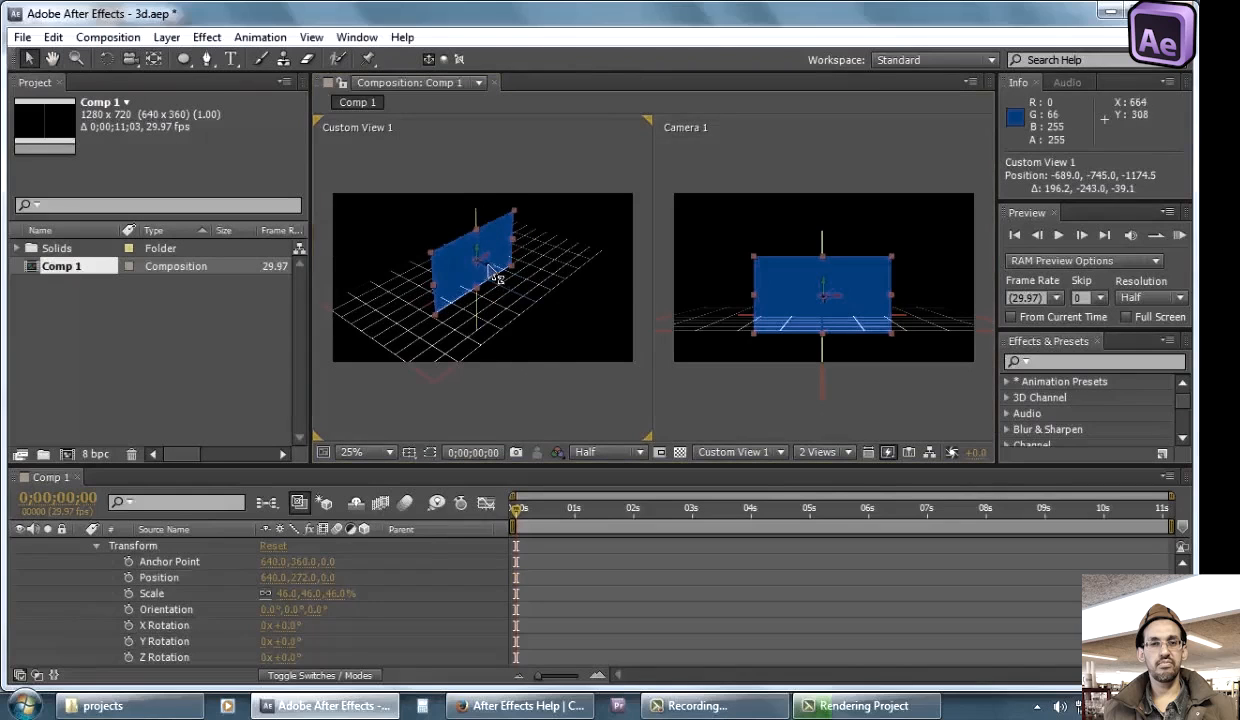
drag(498, 274, 740, 310)
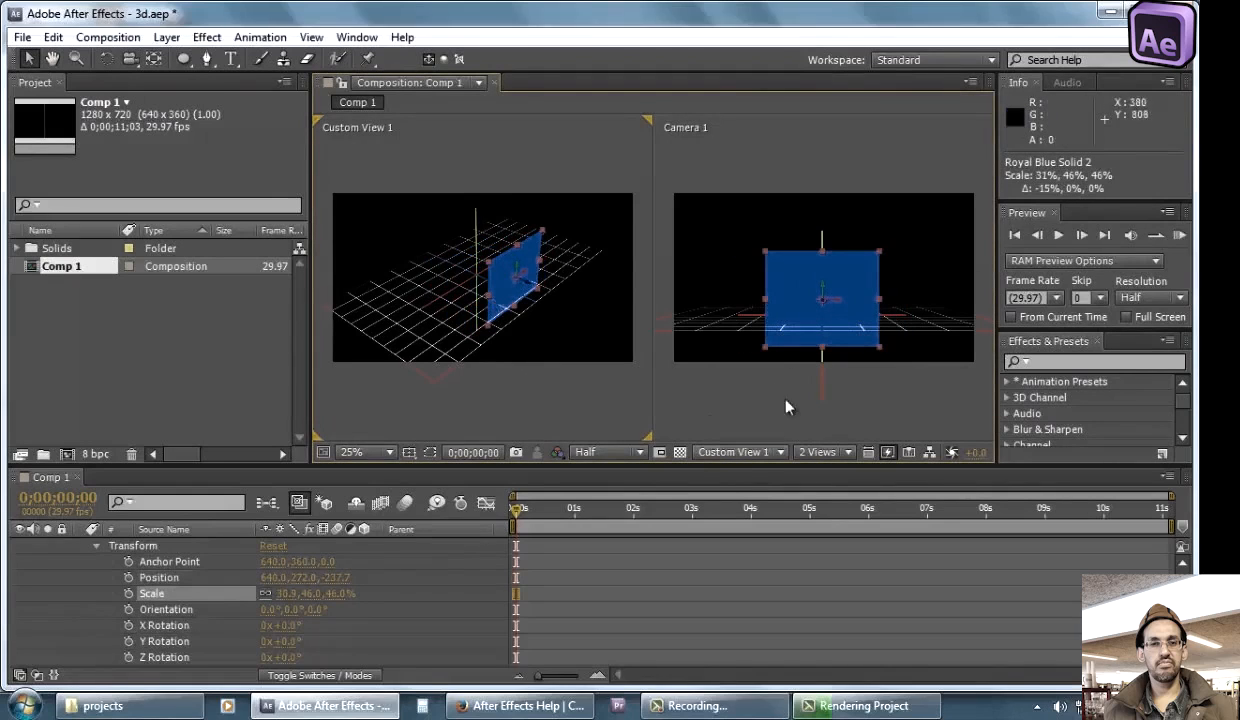
drag(520, 270, 501, 194)
click(479, 147)
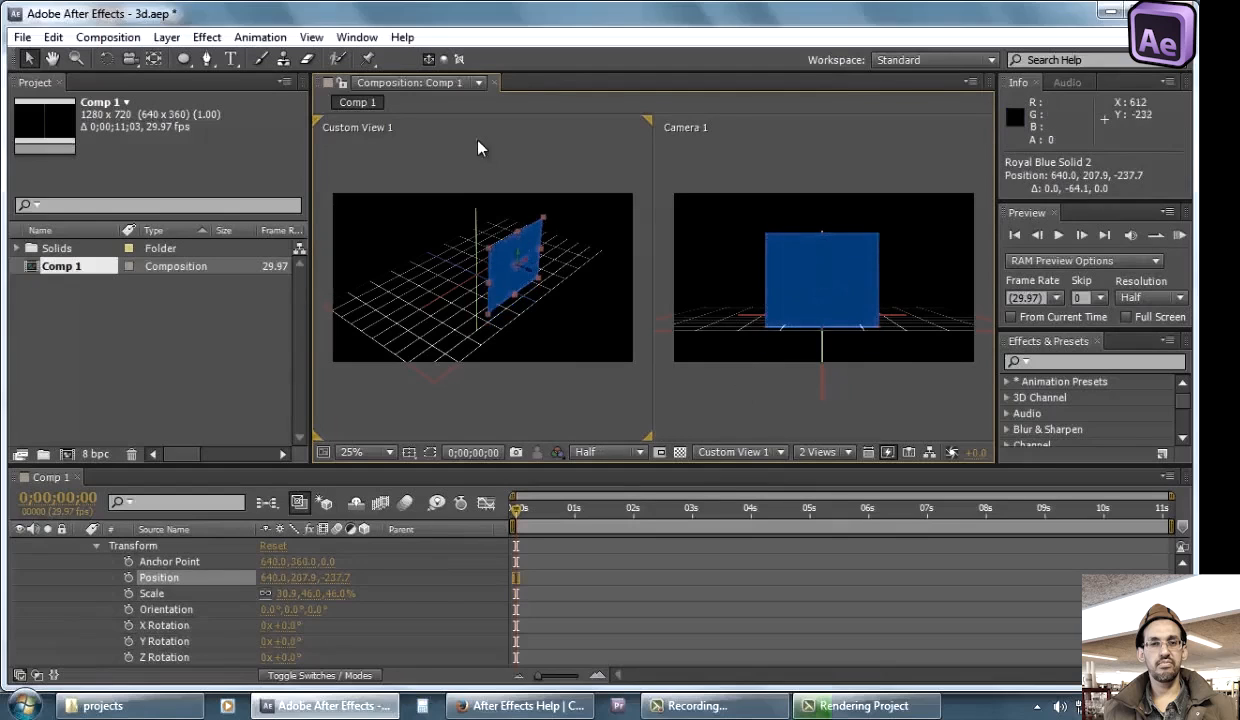
Compare the vertical two-view and the 4 Views, Left, Right and Bottom layouts, ending with 2 Views - Horizontal
click(811, 455)
click(832, 518)
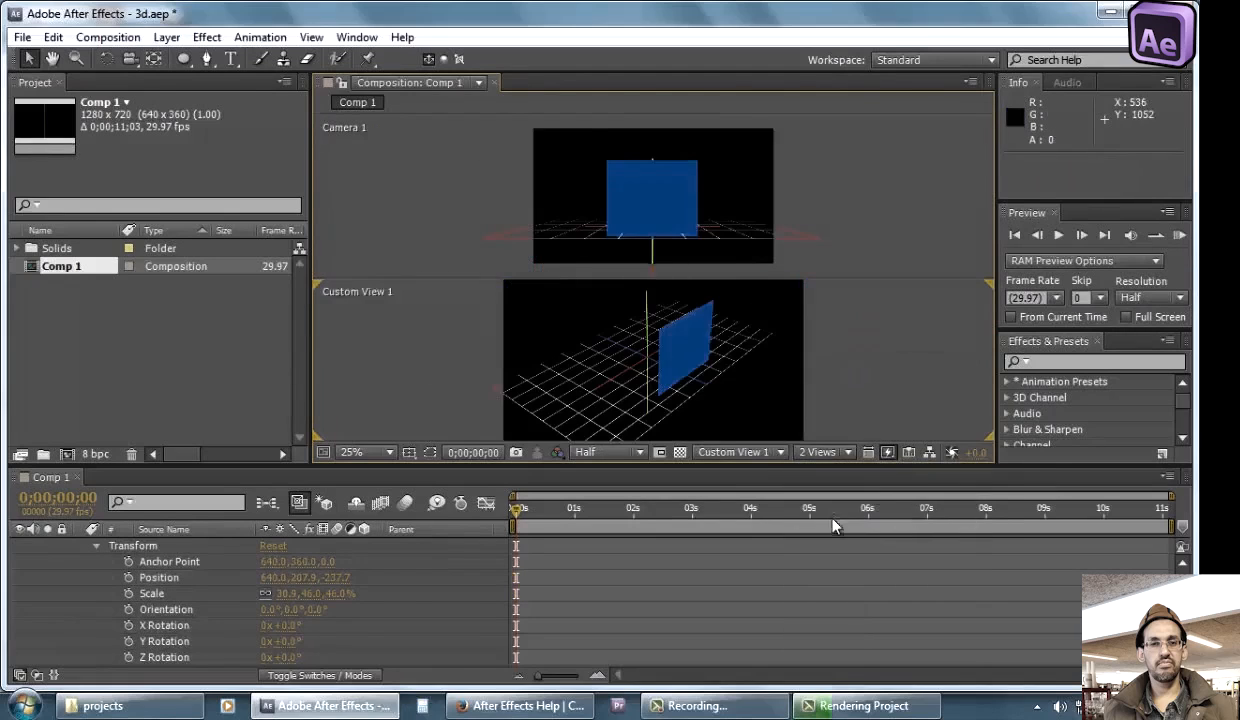
click(811, 452)
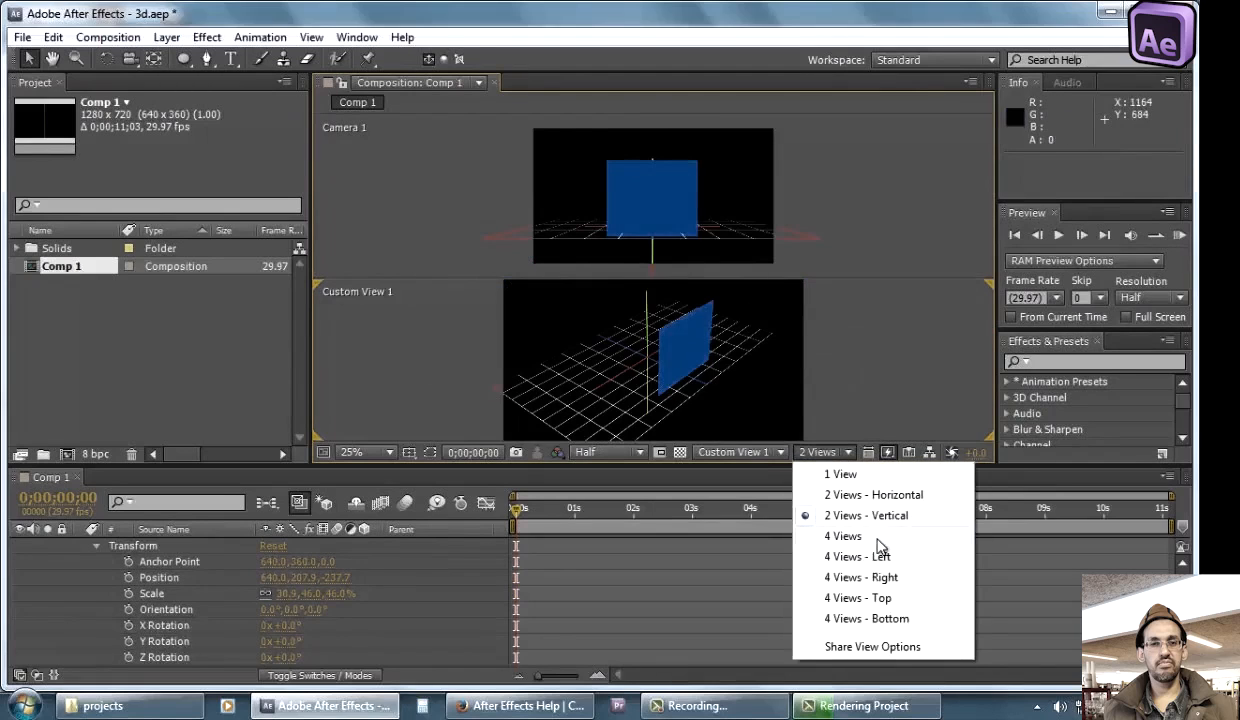
click(877, 538)
click(817, 453)
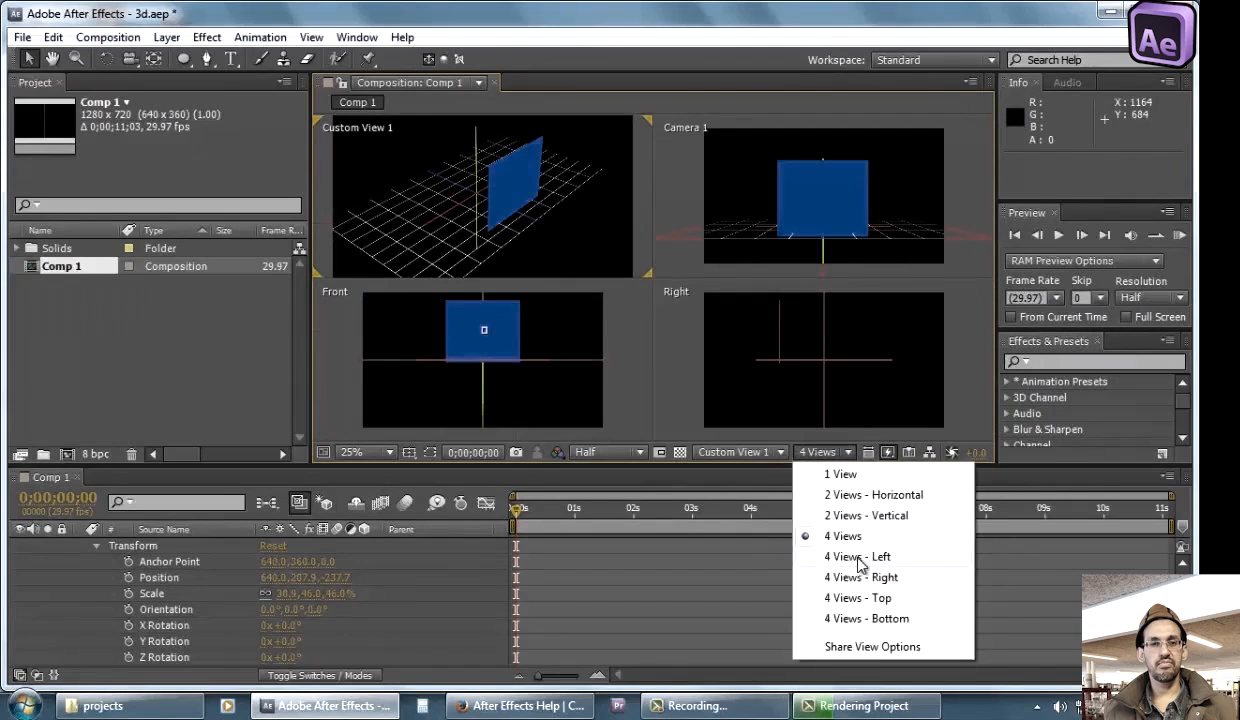
click(860, 558)
click(817, 452)
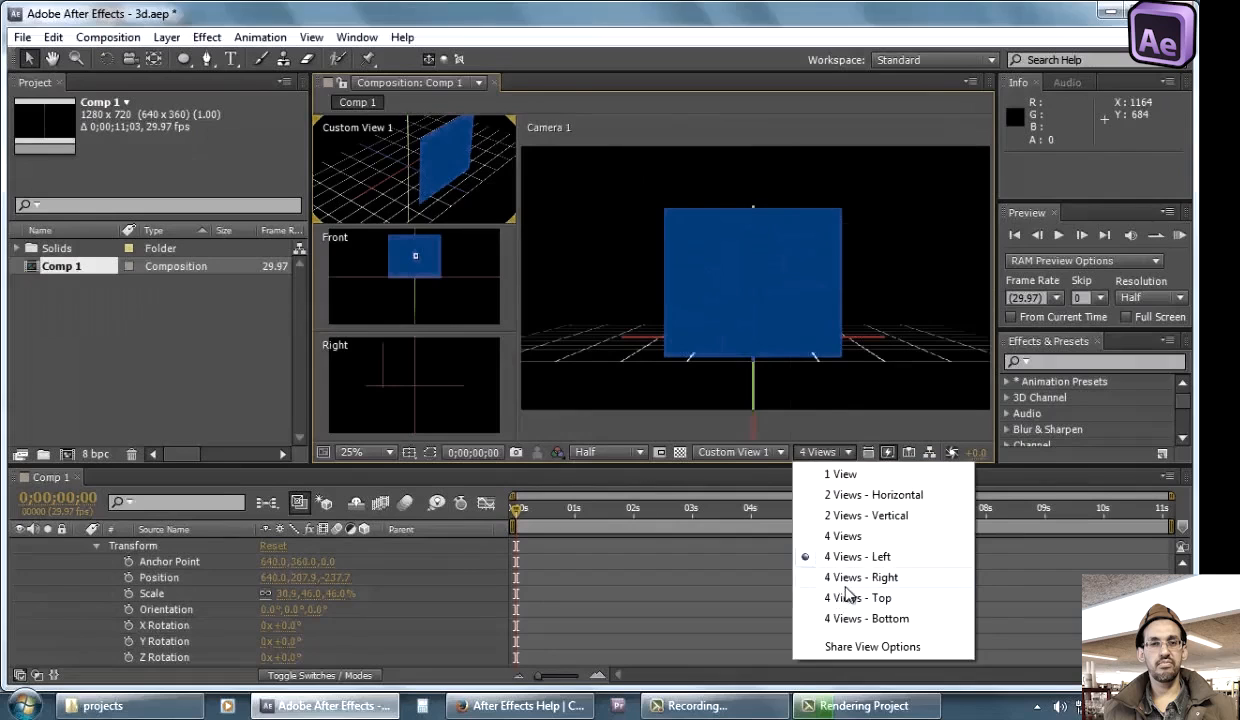
click(860, 577)
click(810, 452)
click(868, 618)
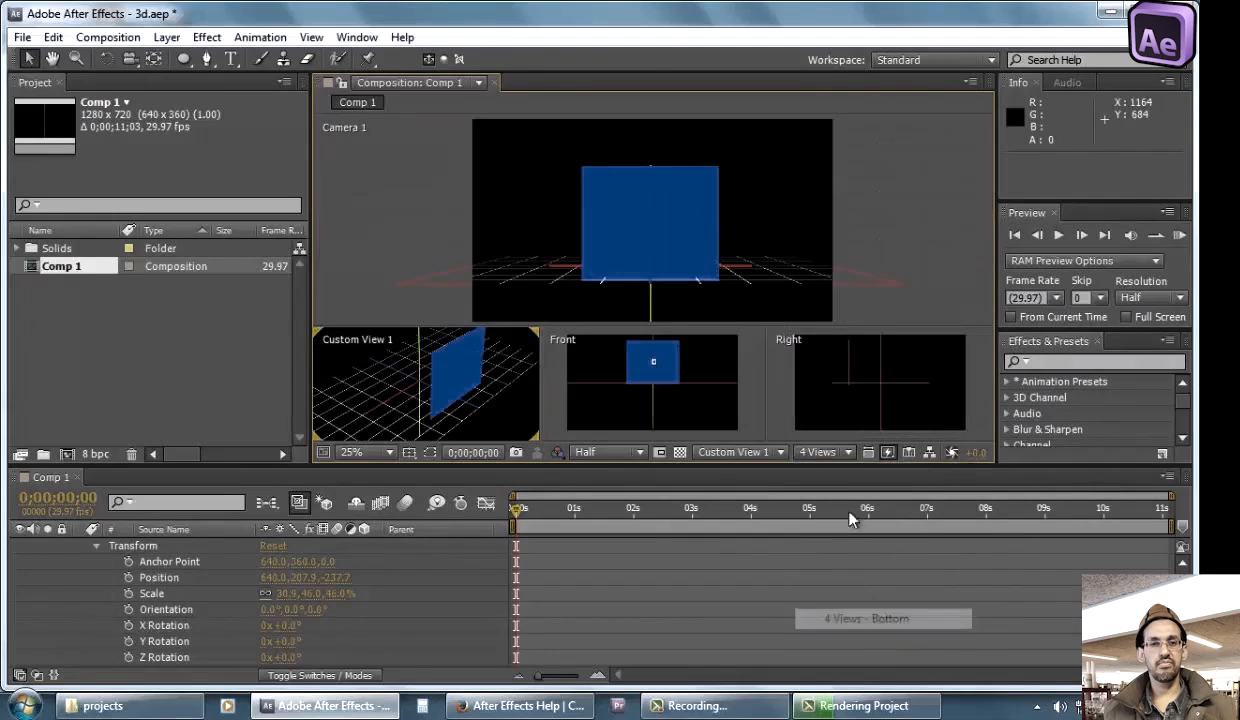
click(817, 452)
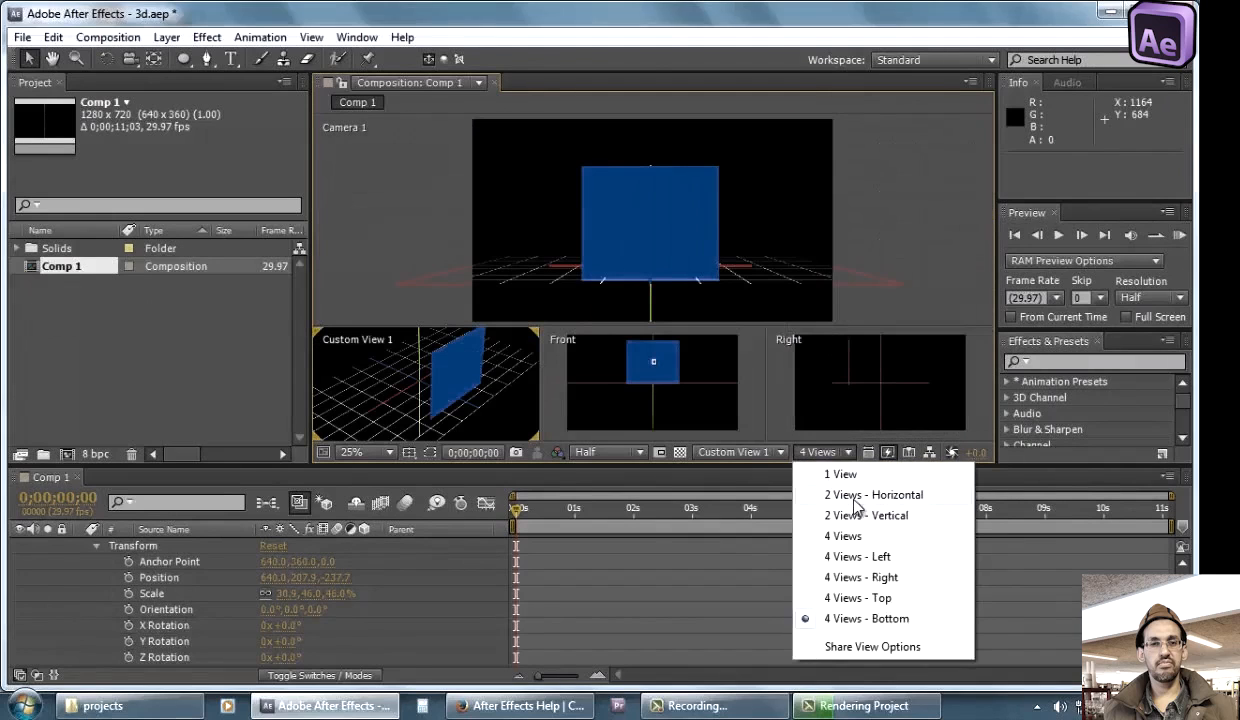
click(855, 496)
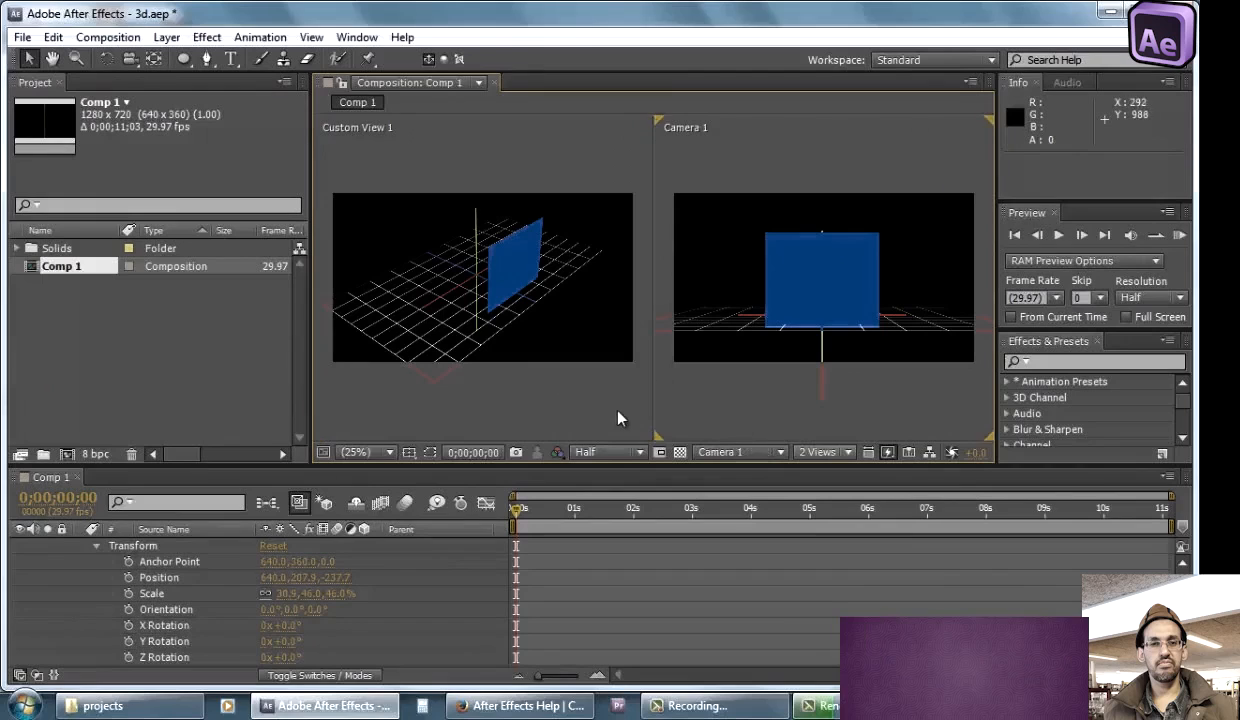
Show the composition in a single view through Camera 1
click(775, 428)
click(817, 452)
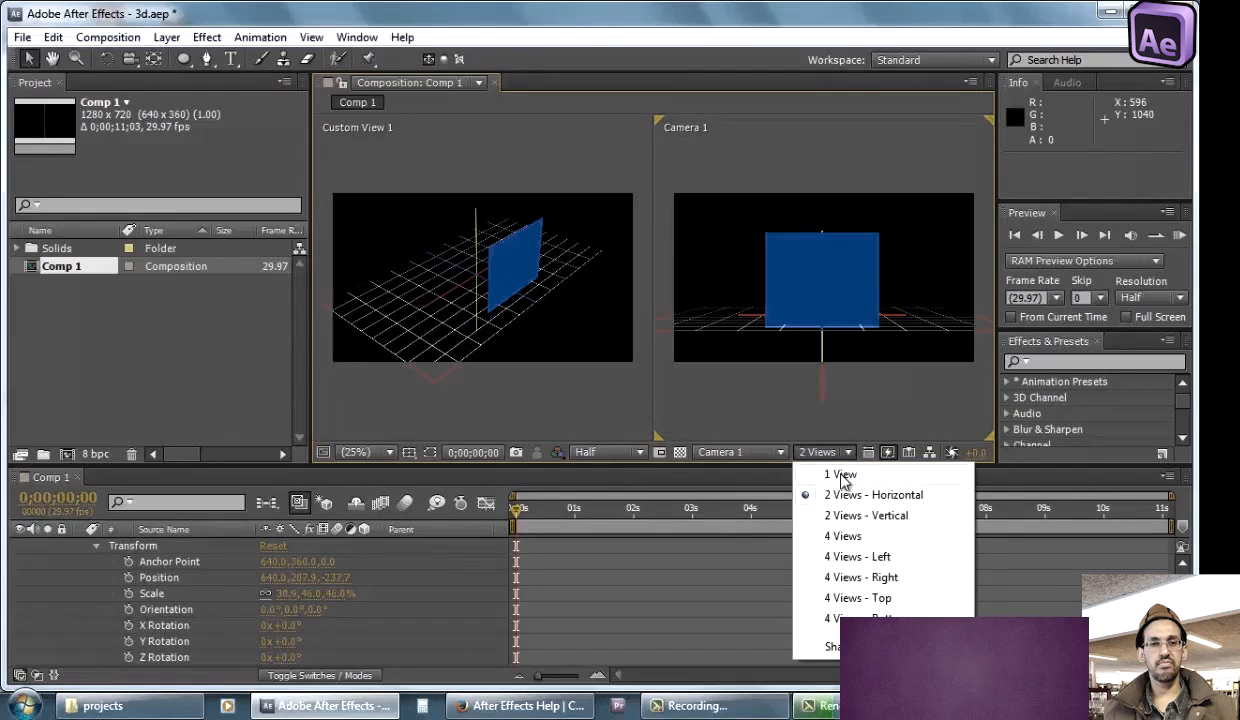
click(841, 476)
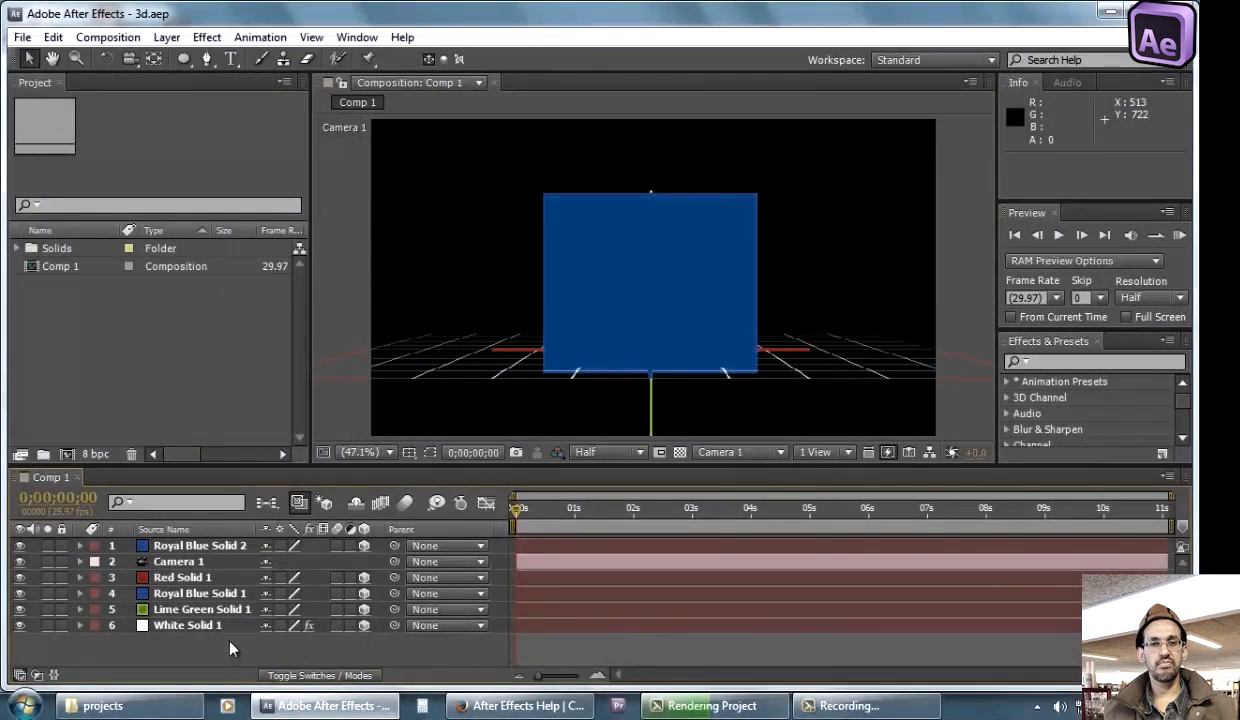
drag(228, 636, 292, 567)
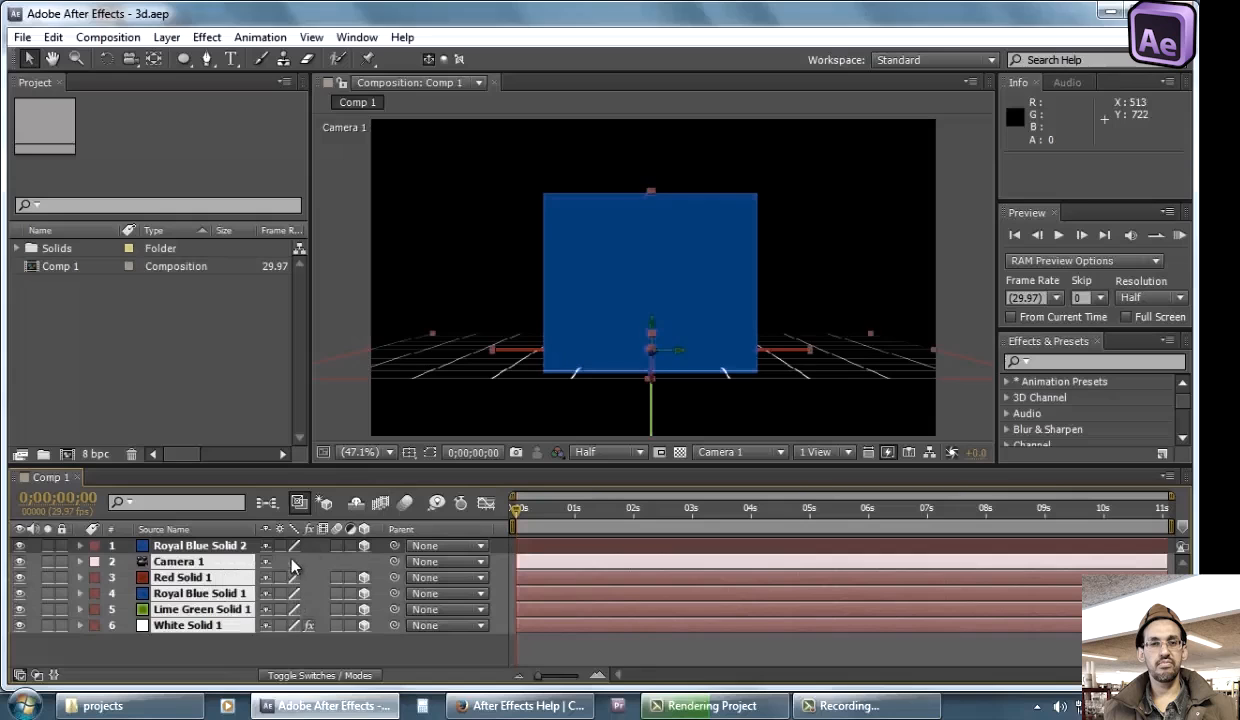
click(222, 645)
Start a new project and create a 1280 x 720 composition with the HDV/HDTV 720 29.97 preset
click(22, 37)
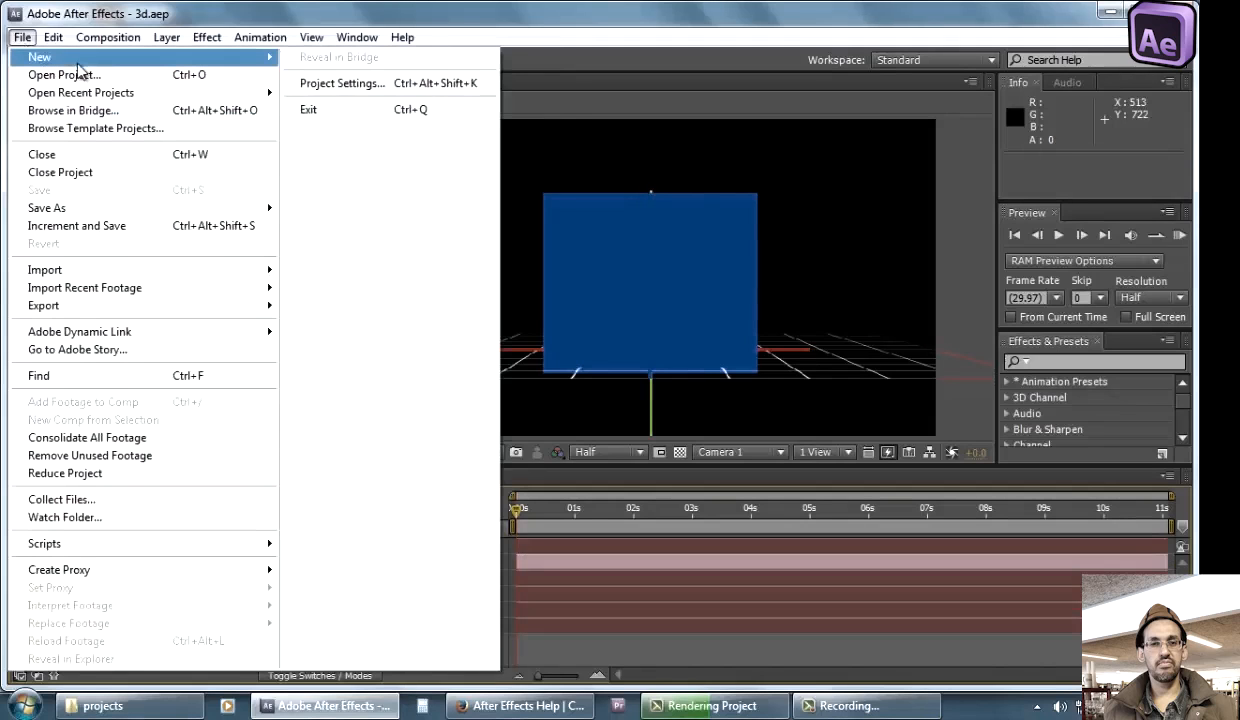
click(325, 58)
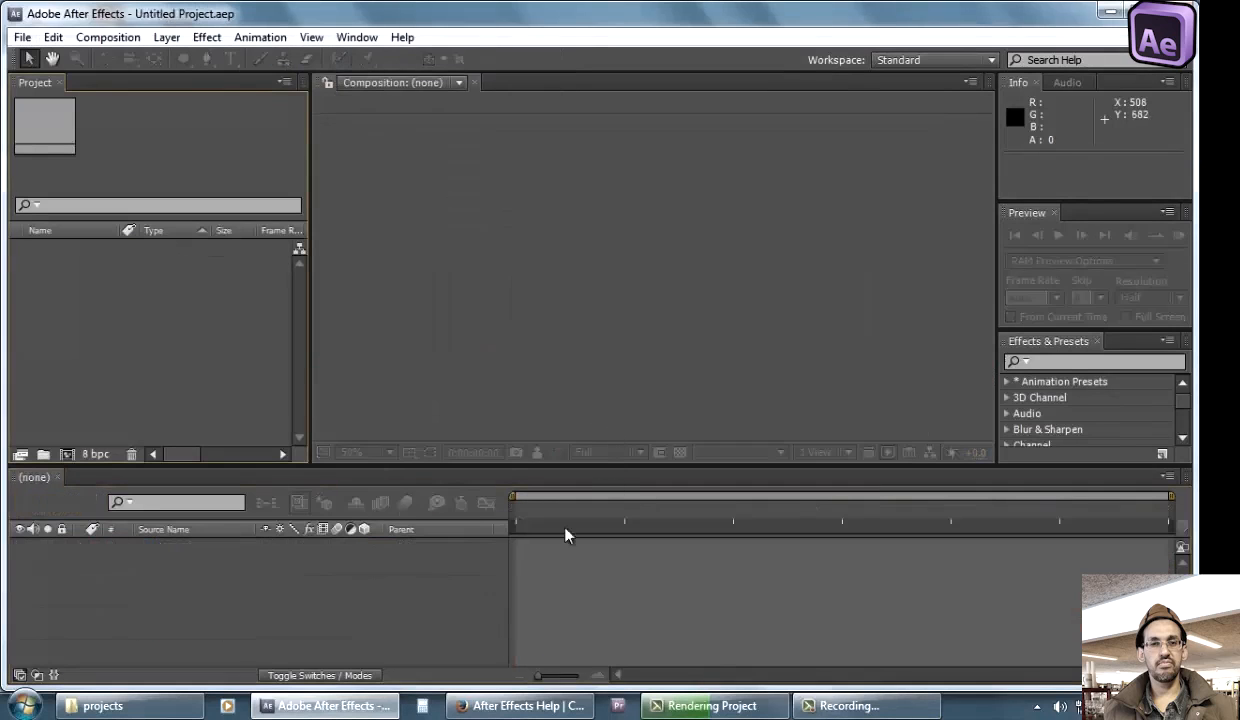
click(67, 454)
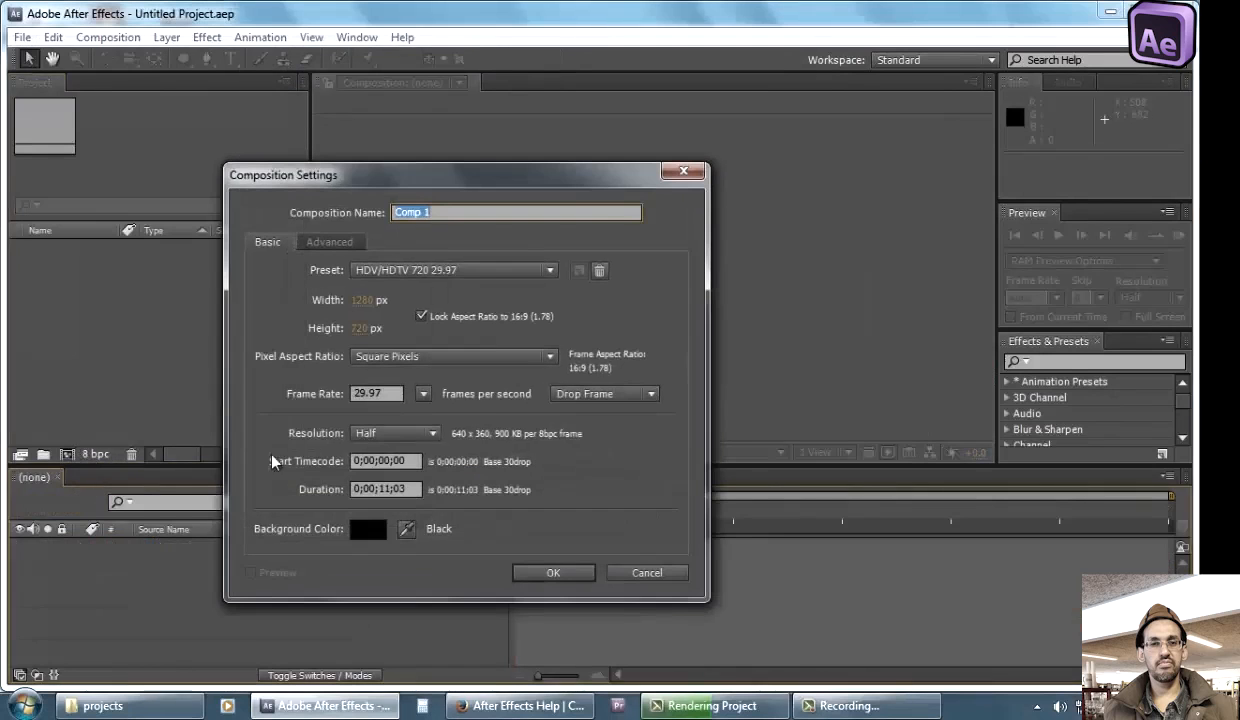
click(545, 572)
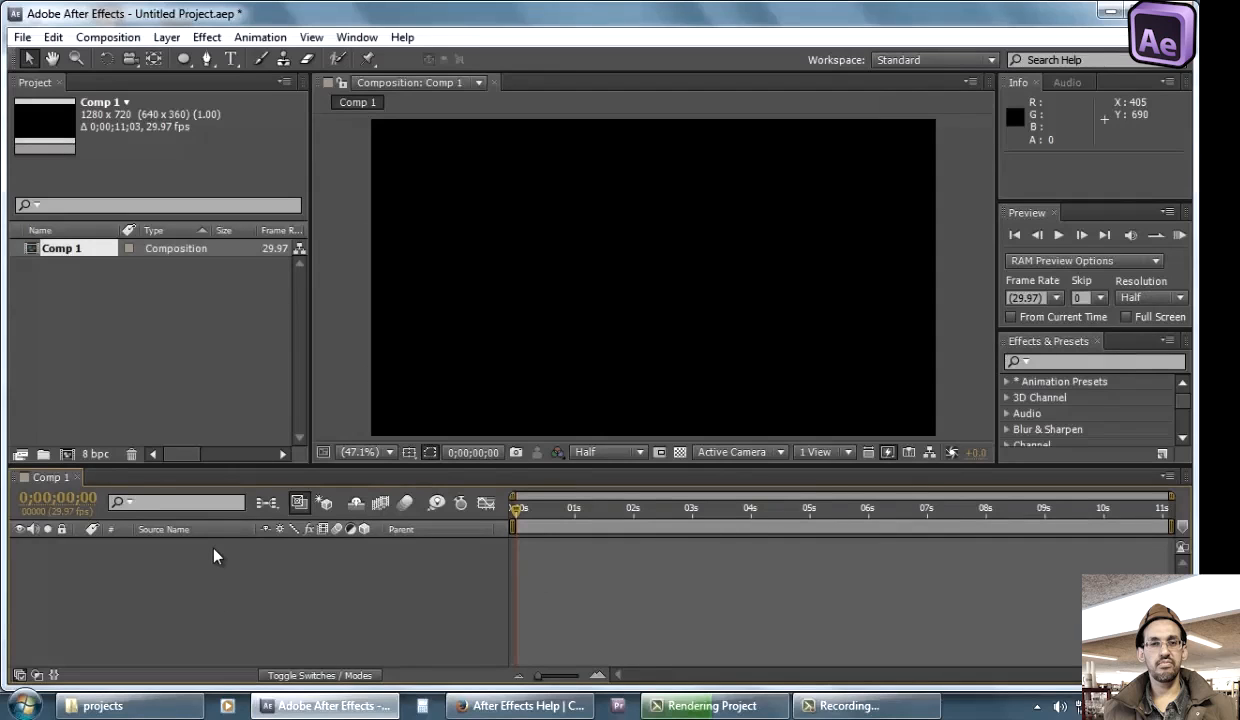
Create a 1280 x 720 solid layer in white (FFFFFF)
click(166, 37)
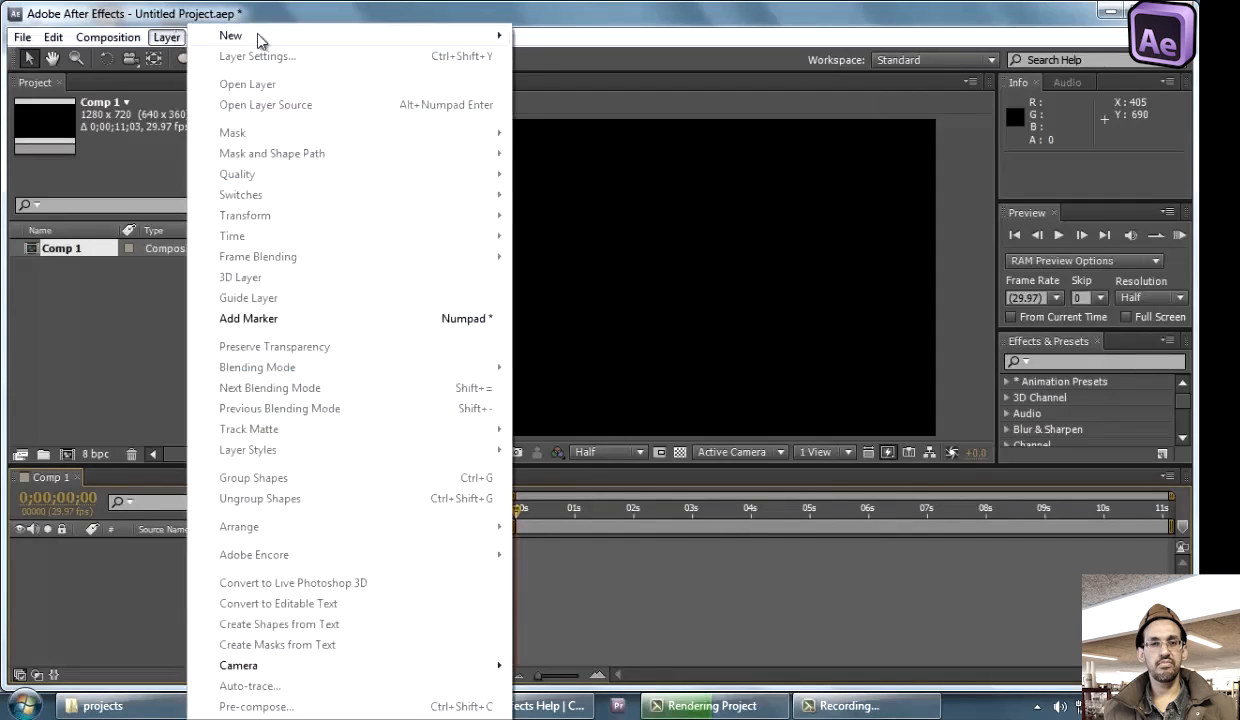
mouse_move(258, 40)
click(551, 56)
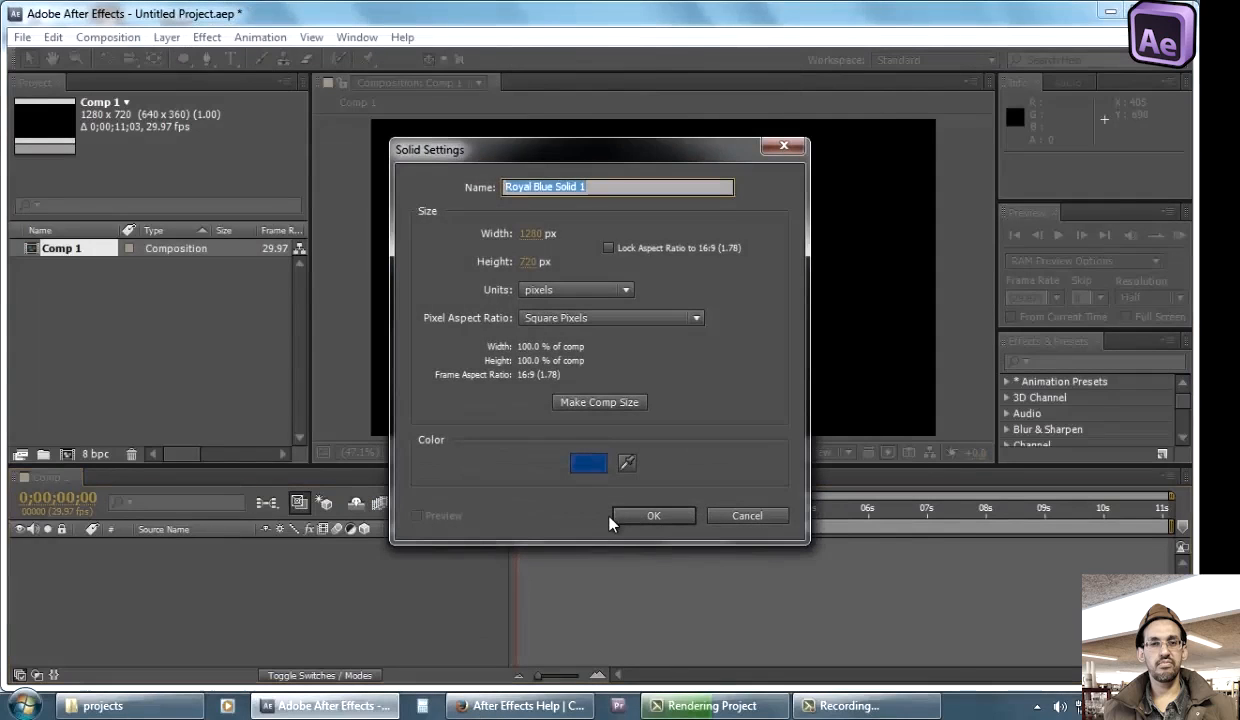
click(592, 466)
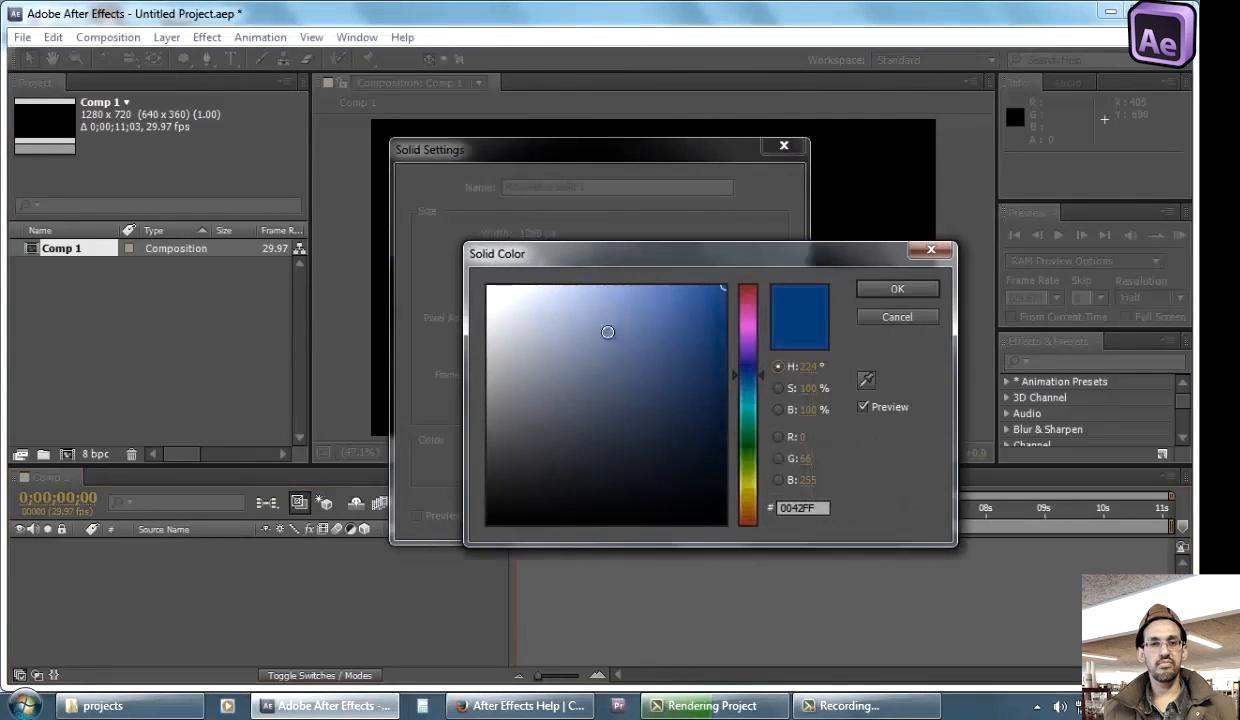
click(538, 293)
mouse_move(548, 302)
mouse_down()
mouse_move(537, 285)
mouse_move(509, 321)
mouse_move(443, 354)
mouse_move(439, 419)
mouse_move(472, 292)
mouse_up()
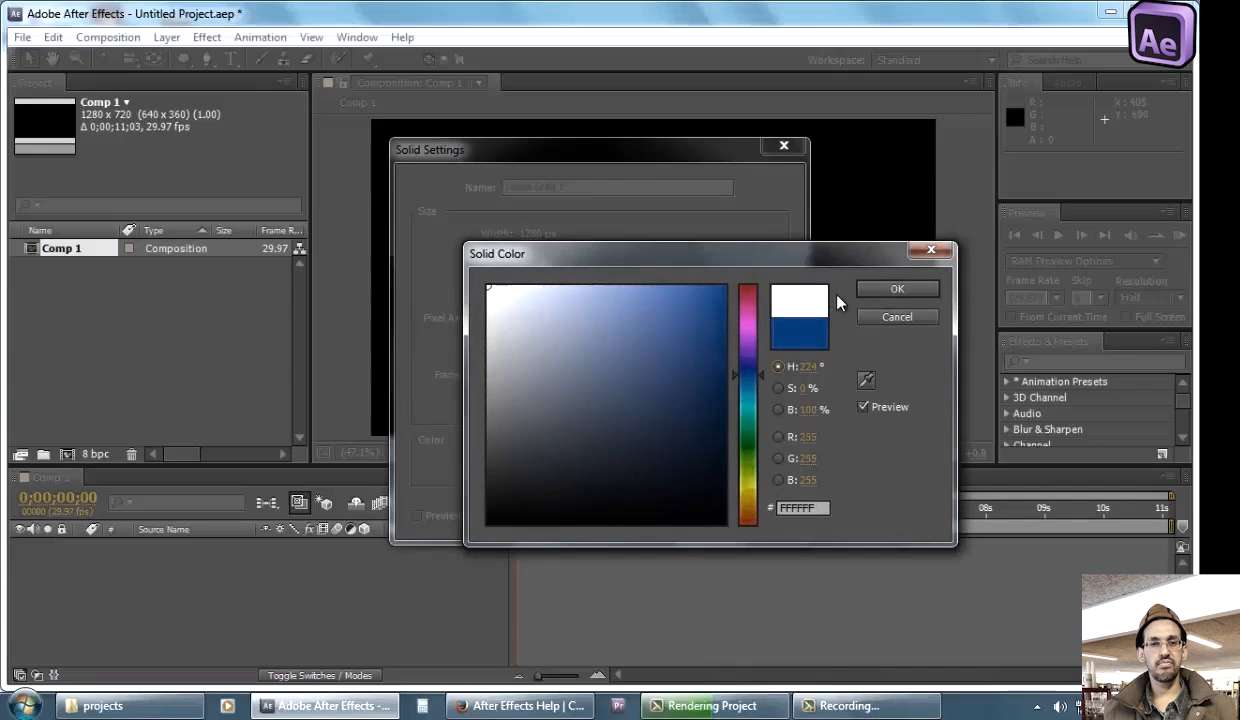
click(897, 288)
click(652, 515)
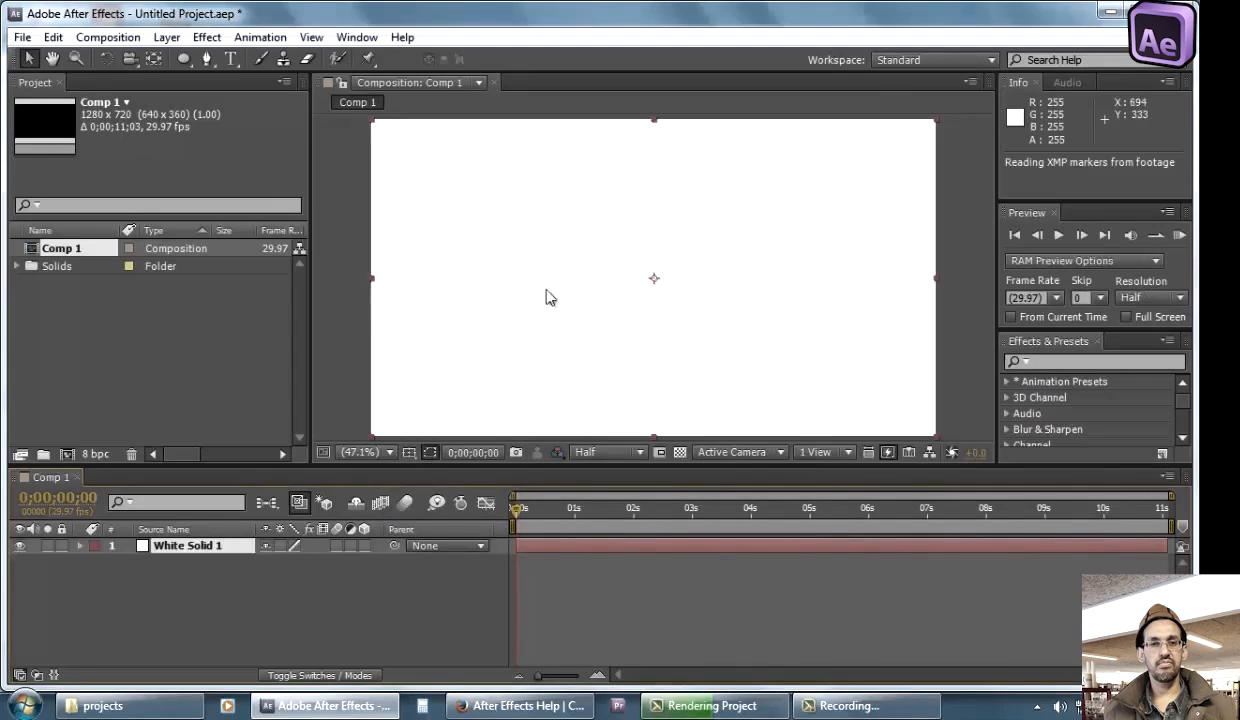
Make the white solid a 3D layer and inspect its Transform properties
click(364, 547)
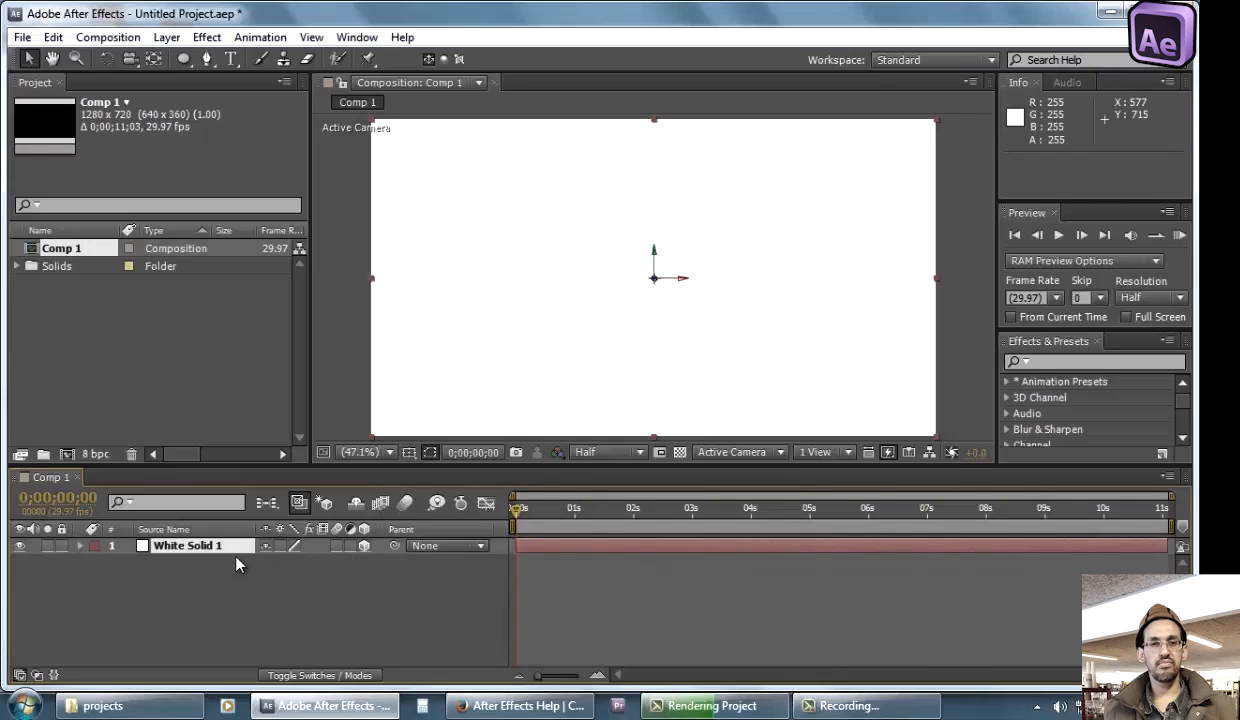
click(82, 547)
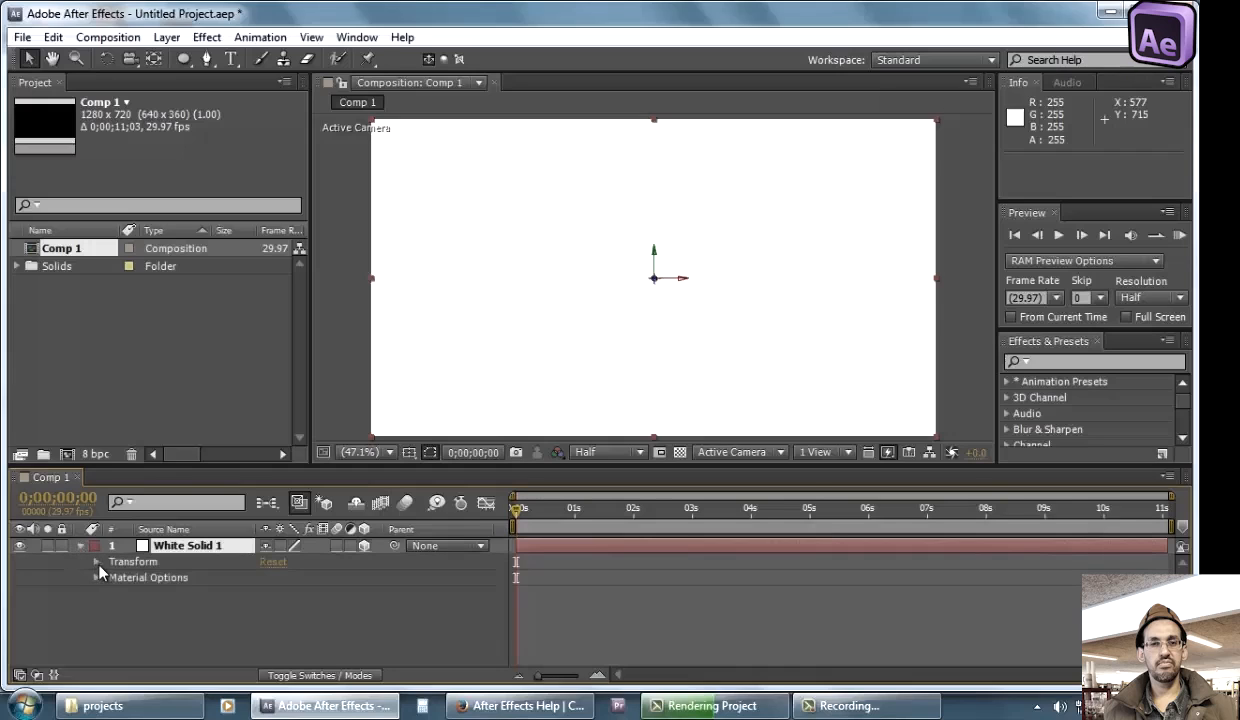
click(97, 563)
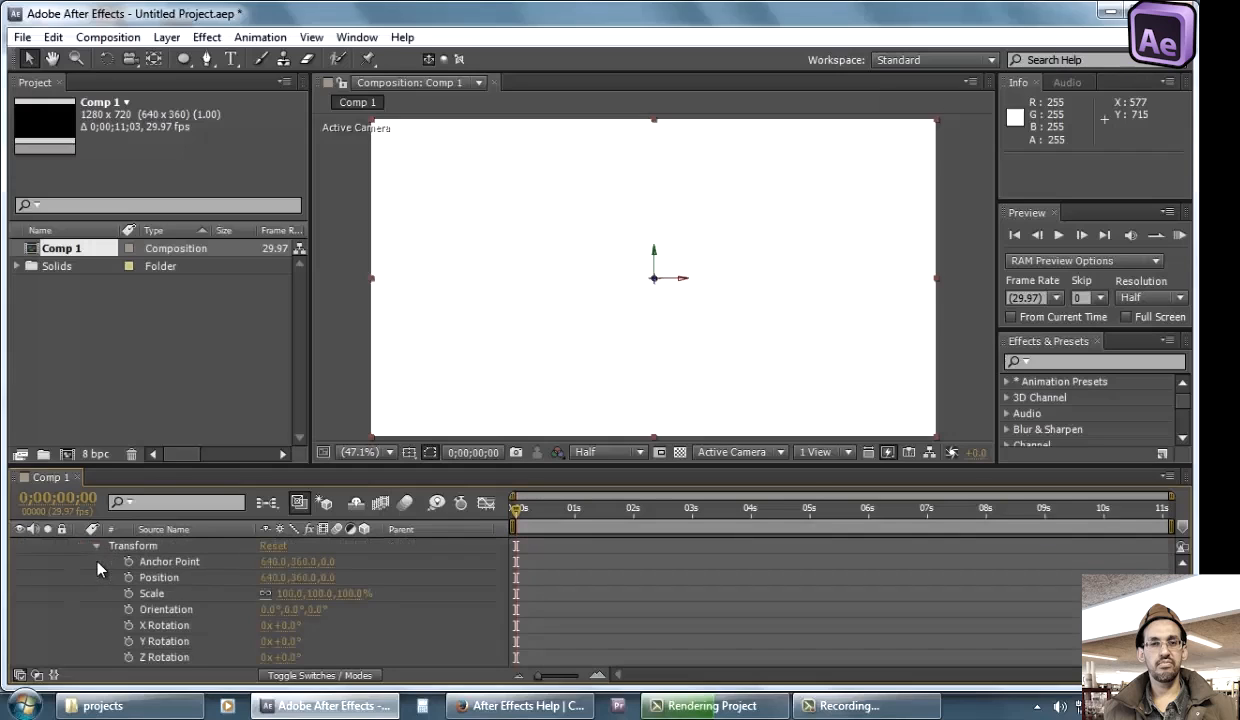
click(97, 549)
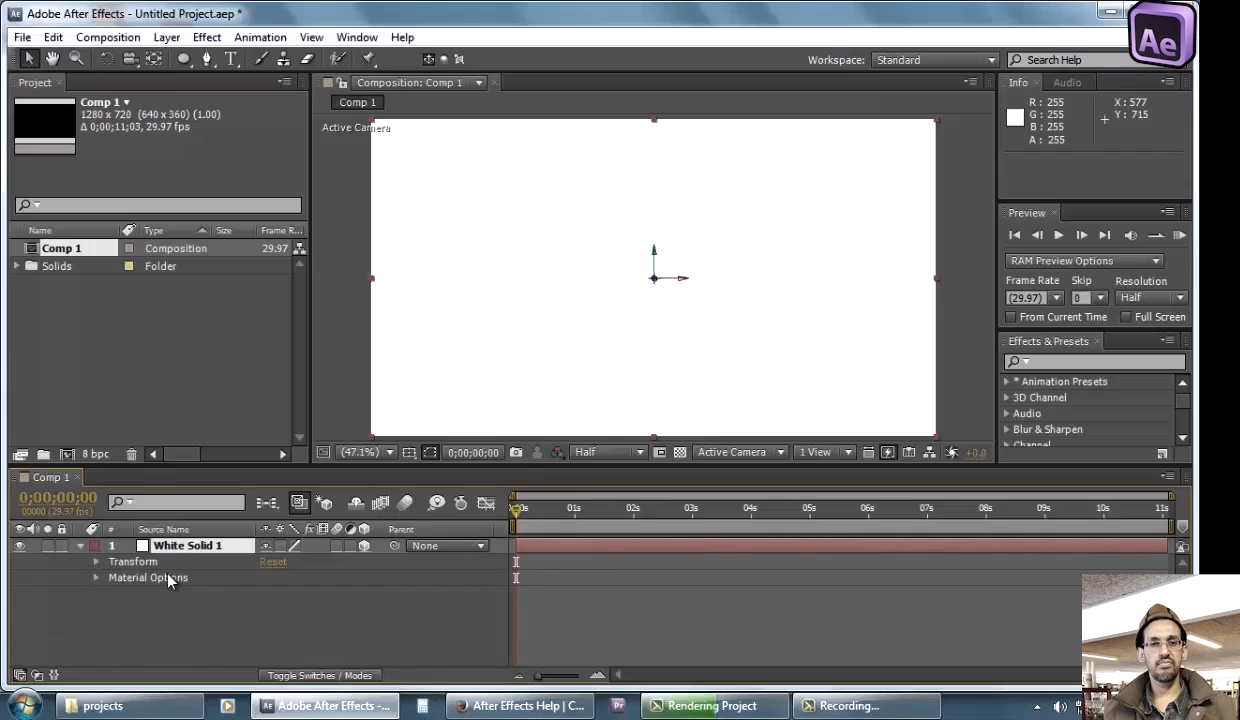
Switch the white solid's 3D state off, on and off again to compare its 2D and 3D Transform properties
click(365, 547)
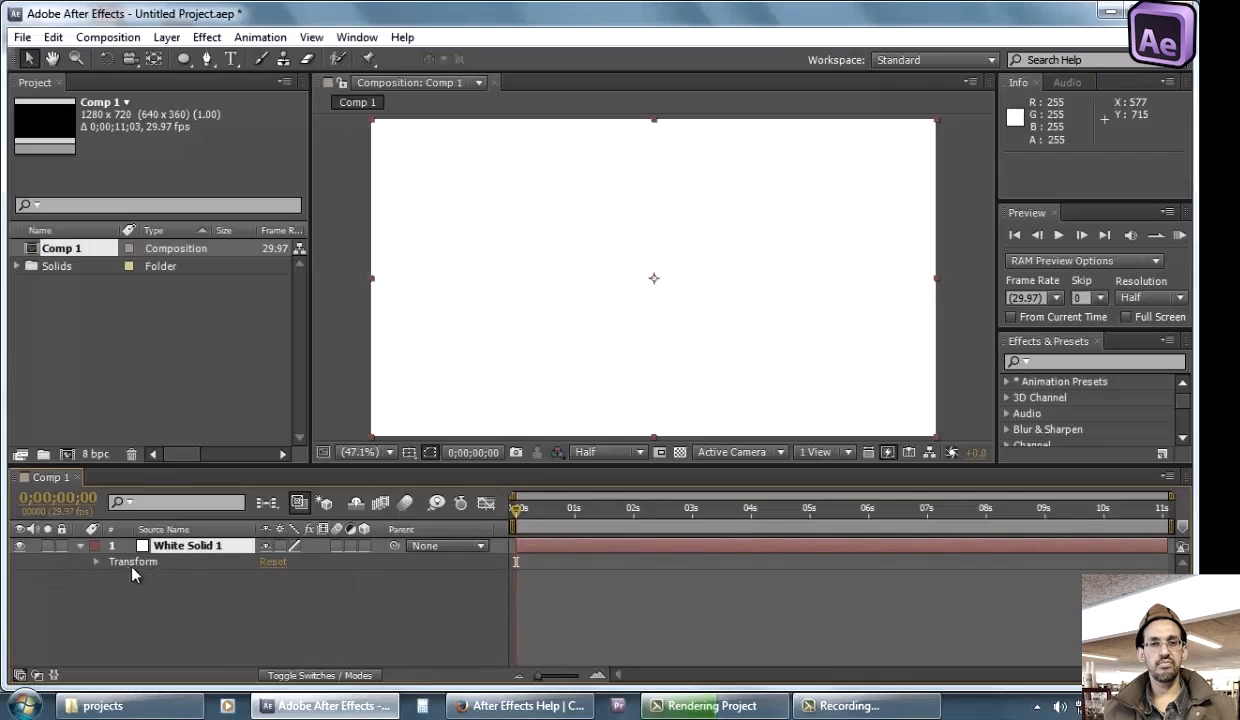
click(365, 547)
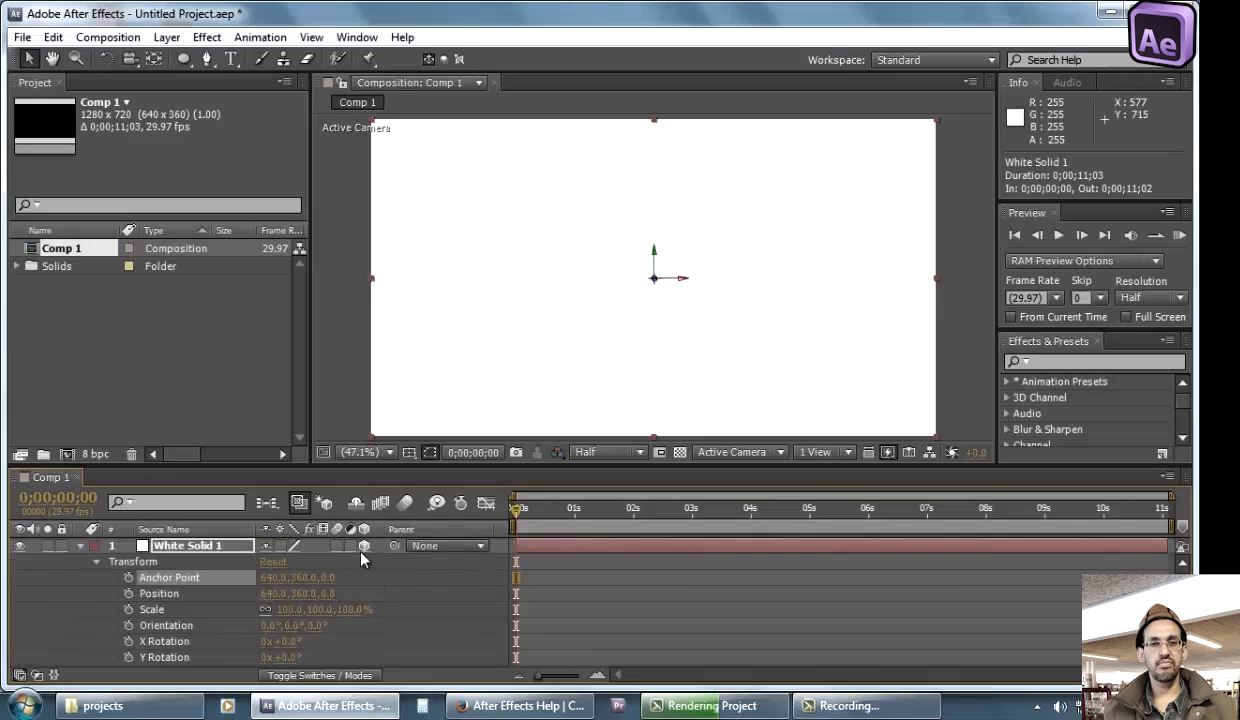
click(364, 546)
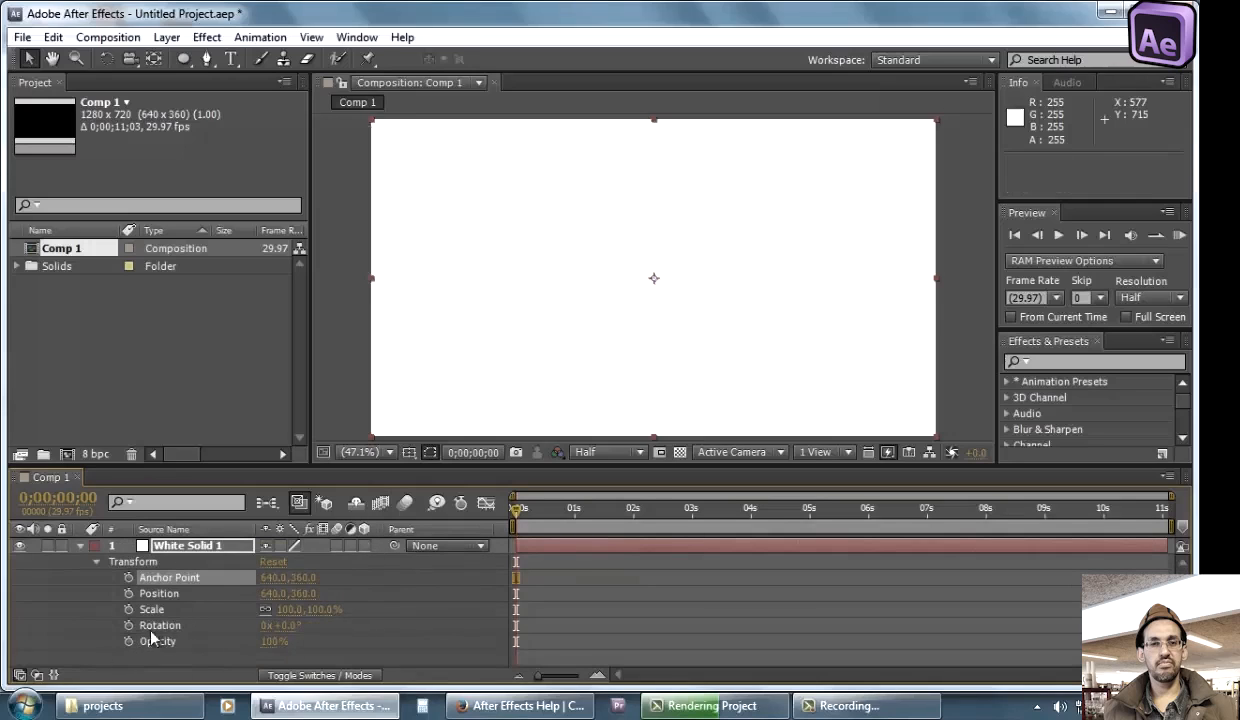
Go through the white solid's 2D Scale, Anchor Point, Position and Rotation properties and rotate it to about 99°
click(165, 609)
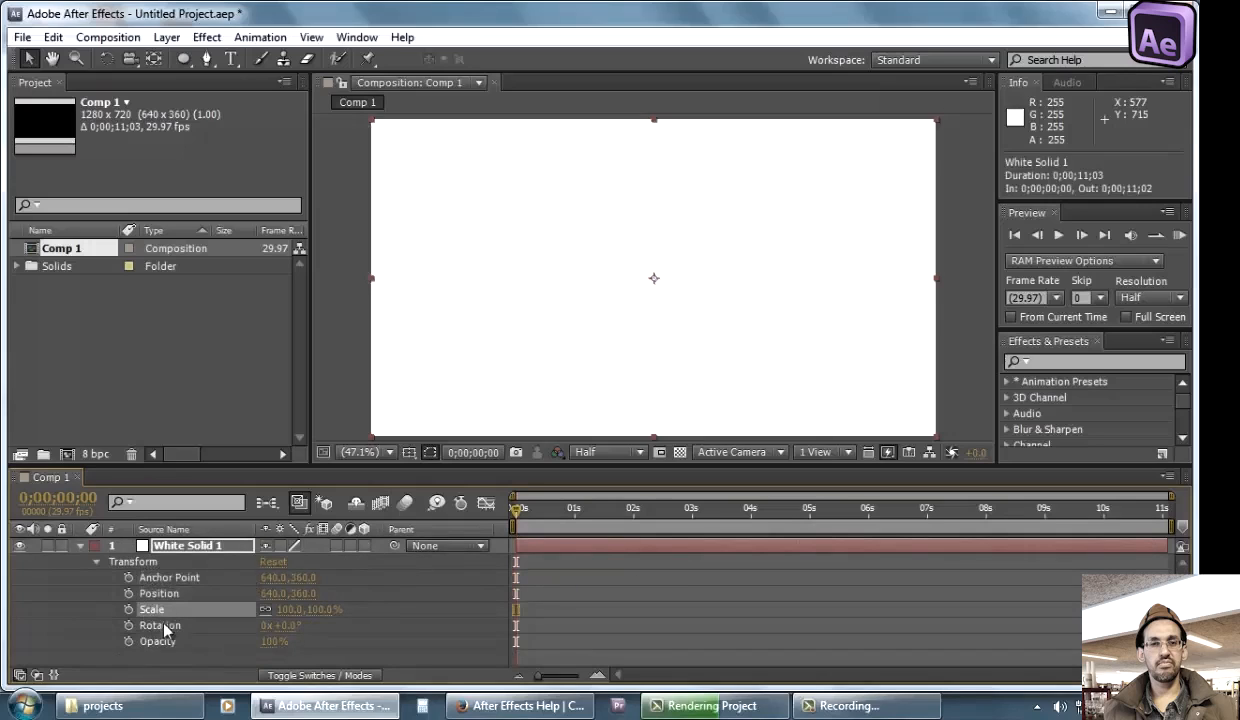
click(168, 578)
click(272, 578)
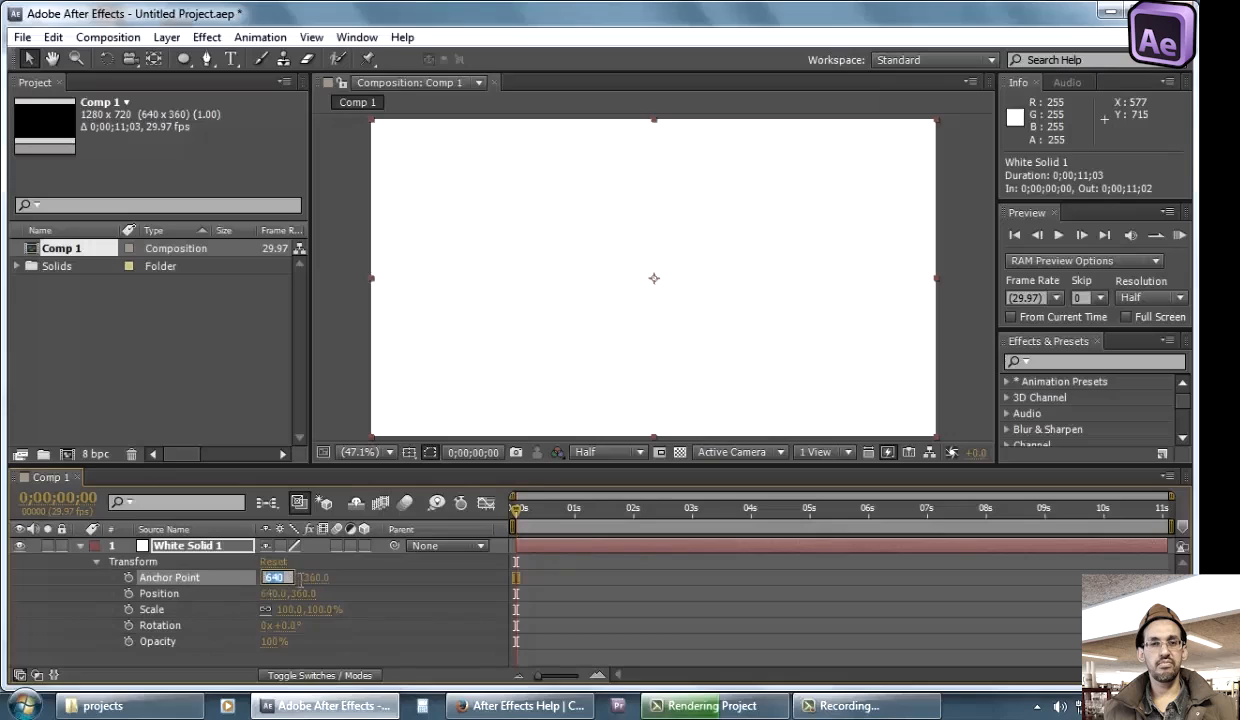
key(Tab)
key(Return)
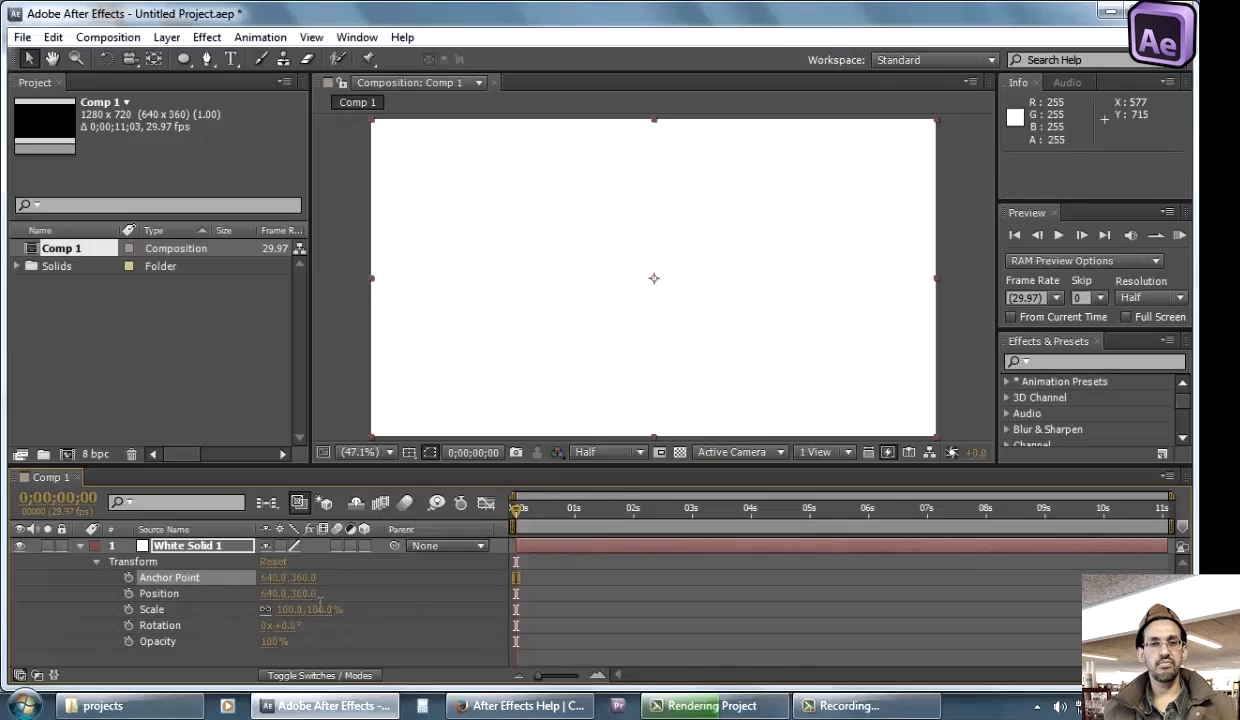
click(198, 593)
click(193, 625)
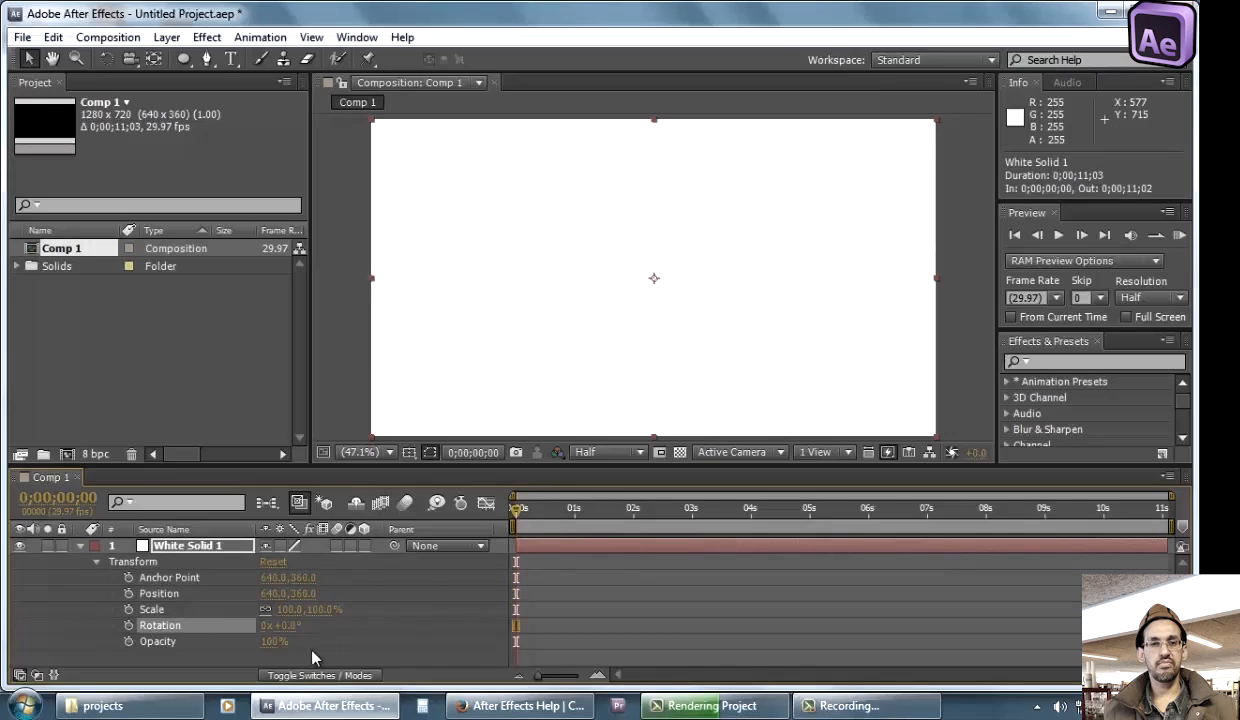
drag(282, 625, 410, 630)
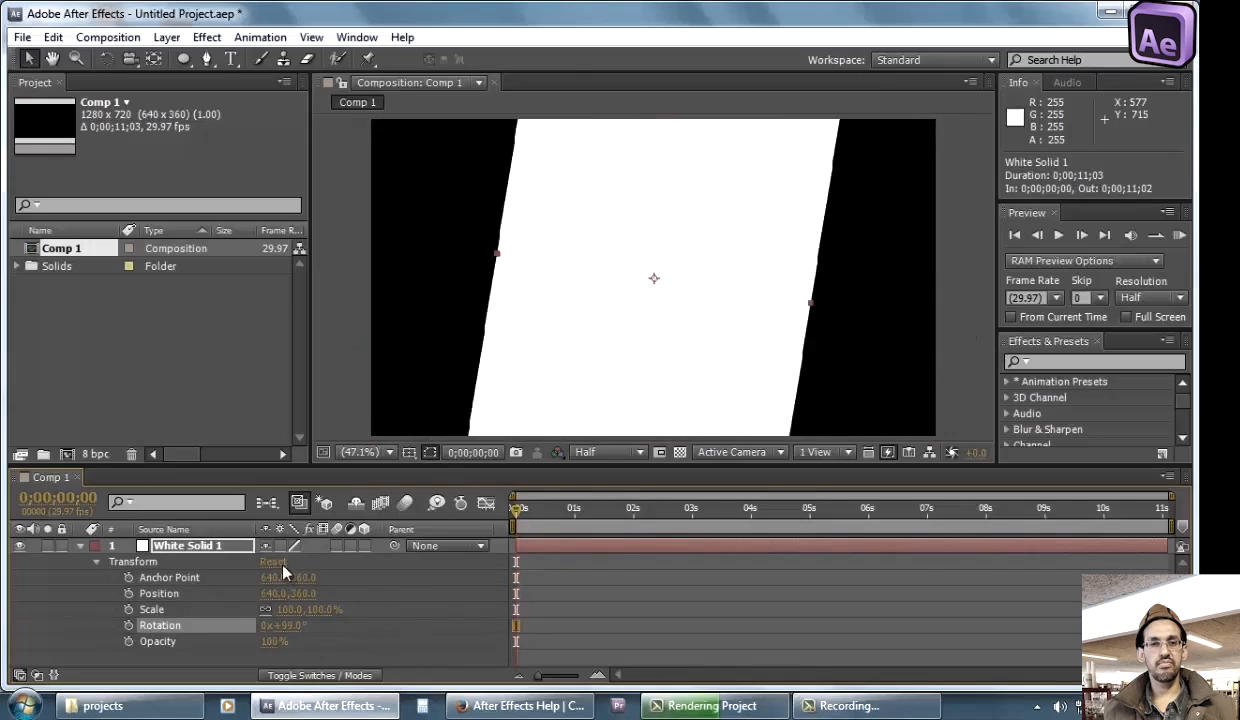
Reset the white solid's Transform and make it a 3D layer again
click(280, 564)
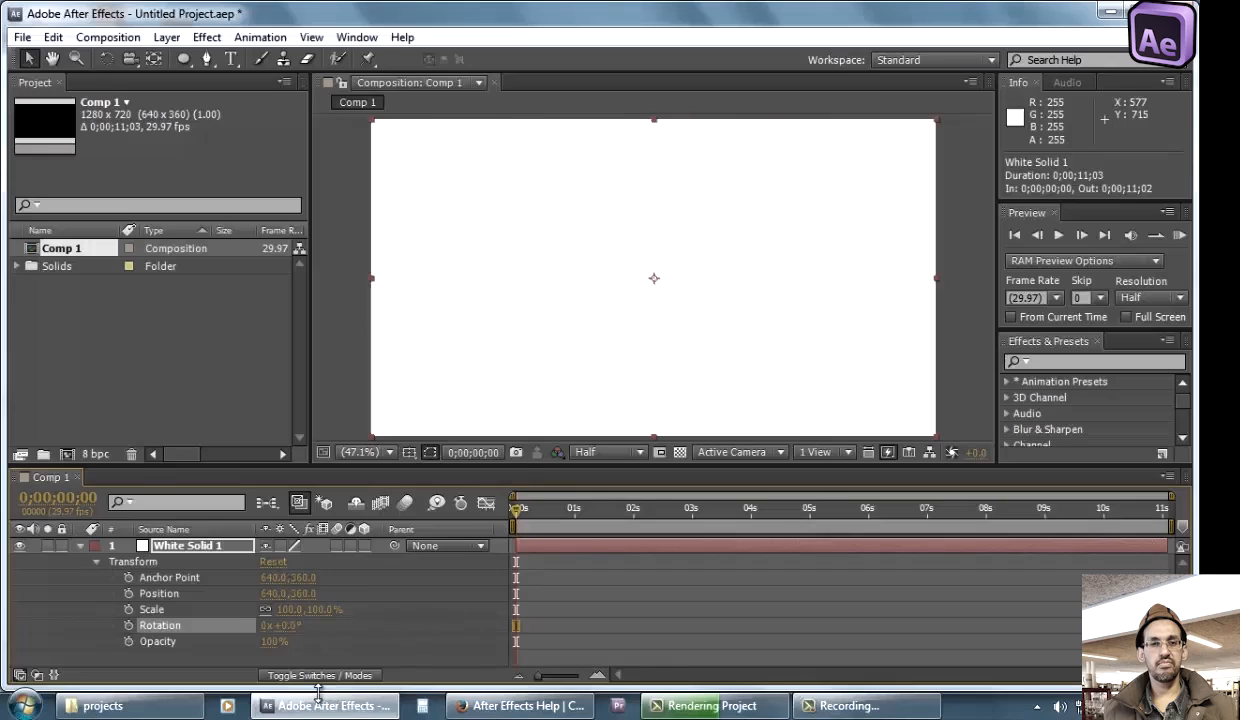
click(365, 545)
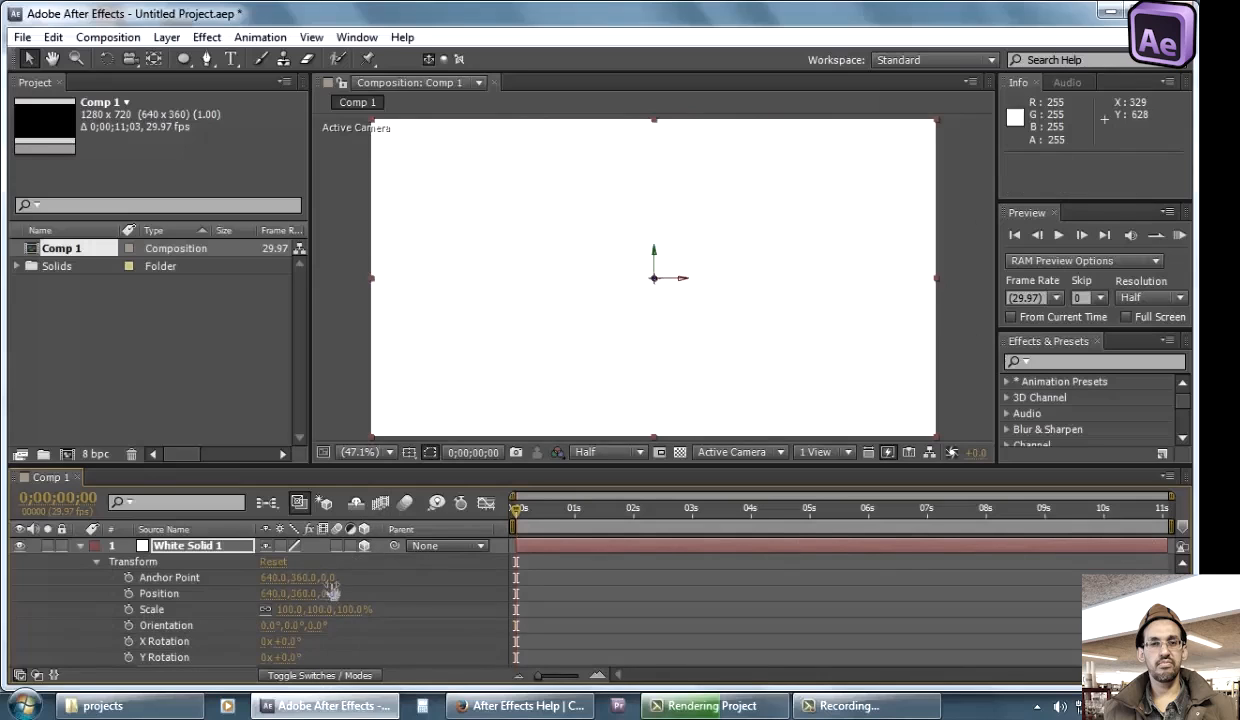
Undo the last value change, try rotating the white solid around its X axis and reset its Transform
key(ctrl+z)
scroll(324, 593, down, 2)
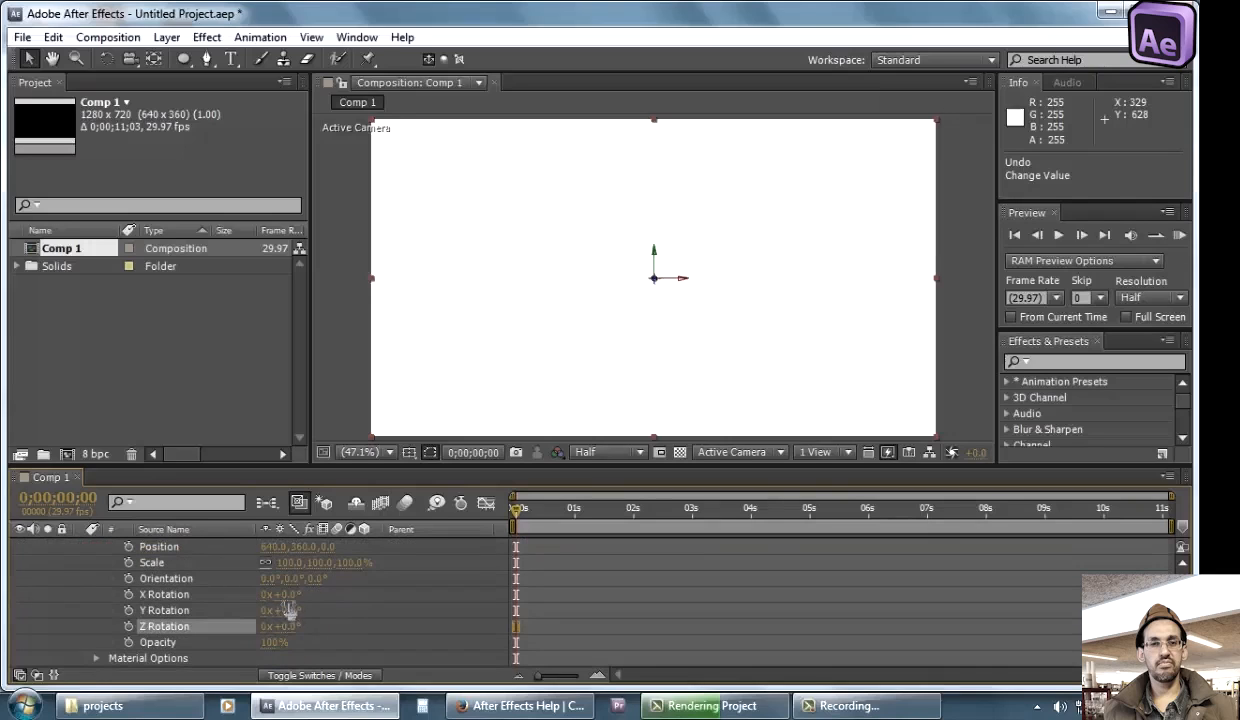
drag(285, 594, 353, 577)
scroll(353, 577, up, 2)
click(276, 565)
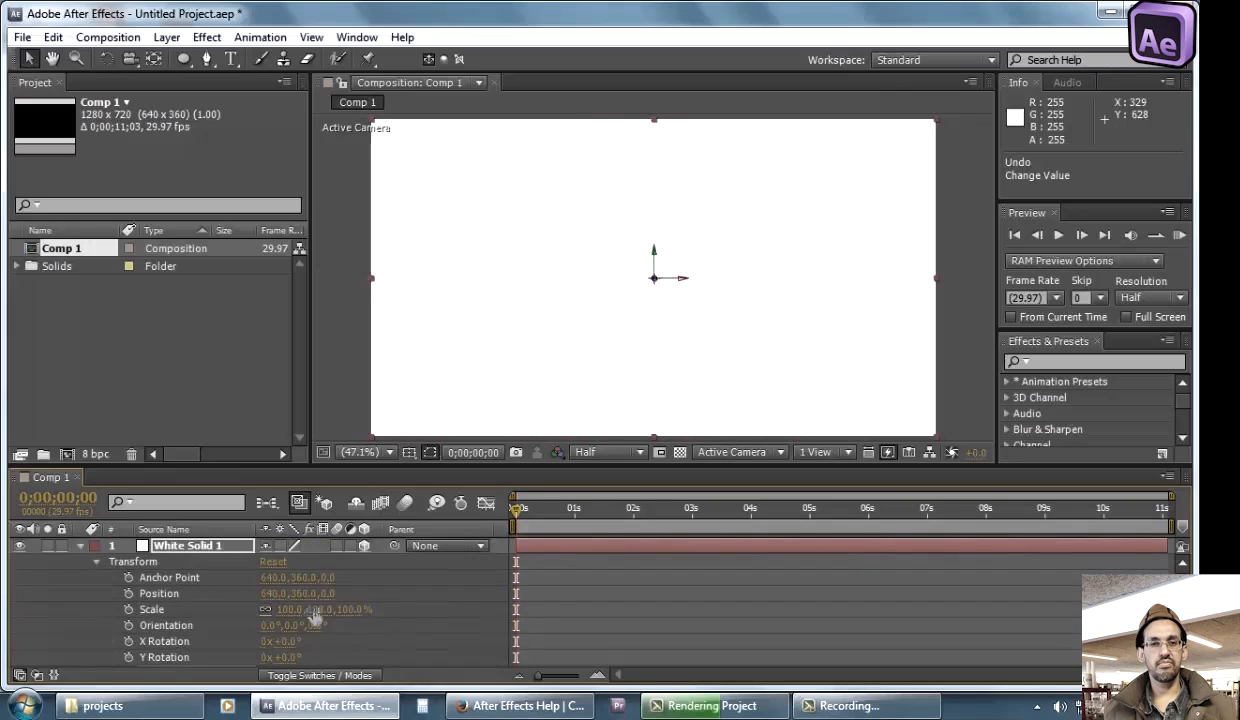
Offset the white solid's 3D Position to about X 666, Y 418 and push it back to Z 843
drag(266, 593, 338, 604)
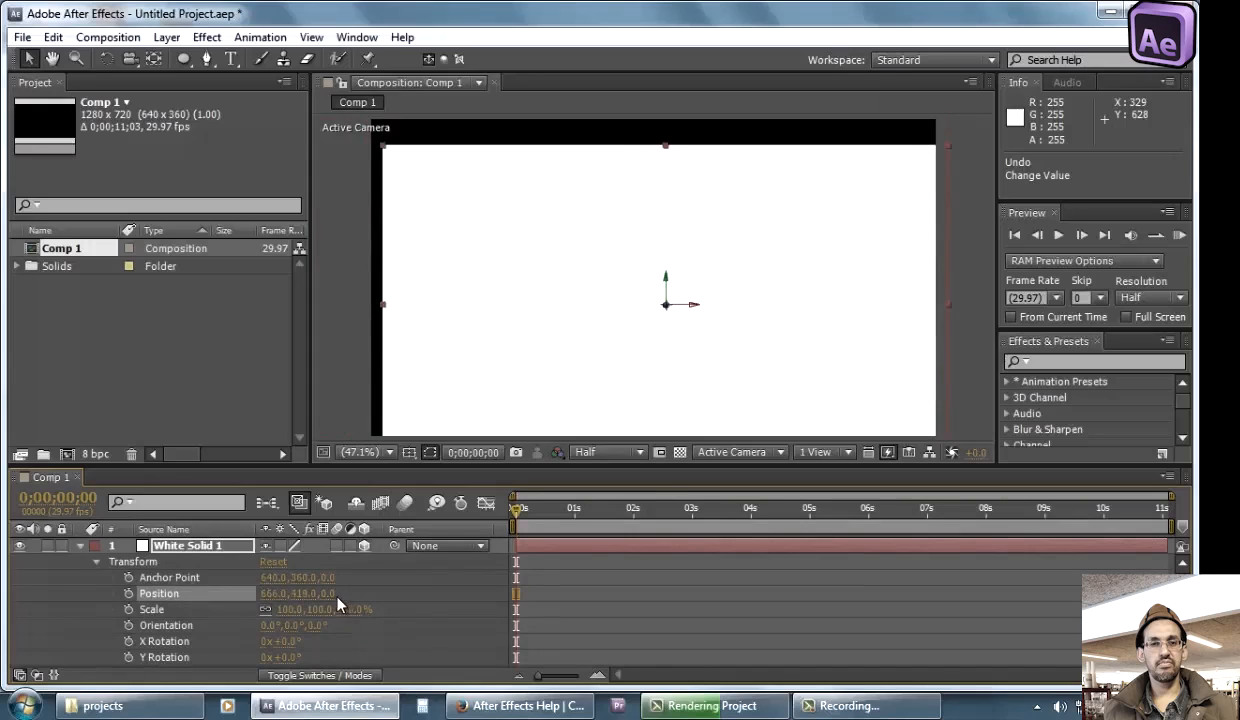
mouse_move(417, 596)
mouse_down()
mouse_move(440, 597)
mouse_move(370, 599)
mouse_move(430, 598)
mouse_up()
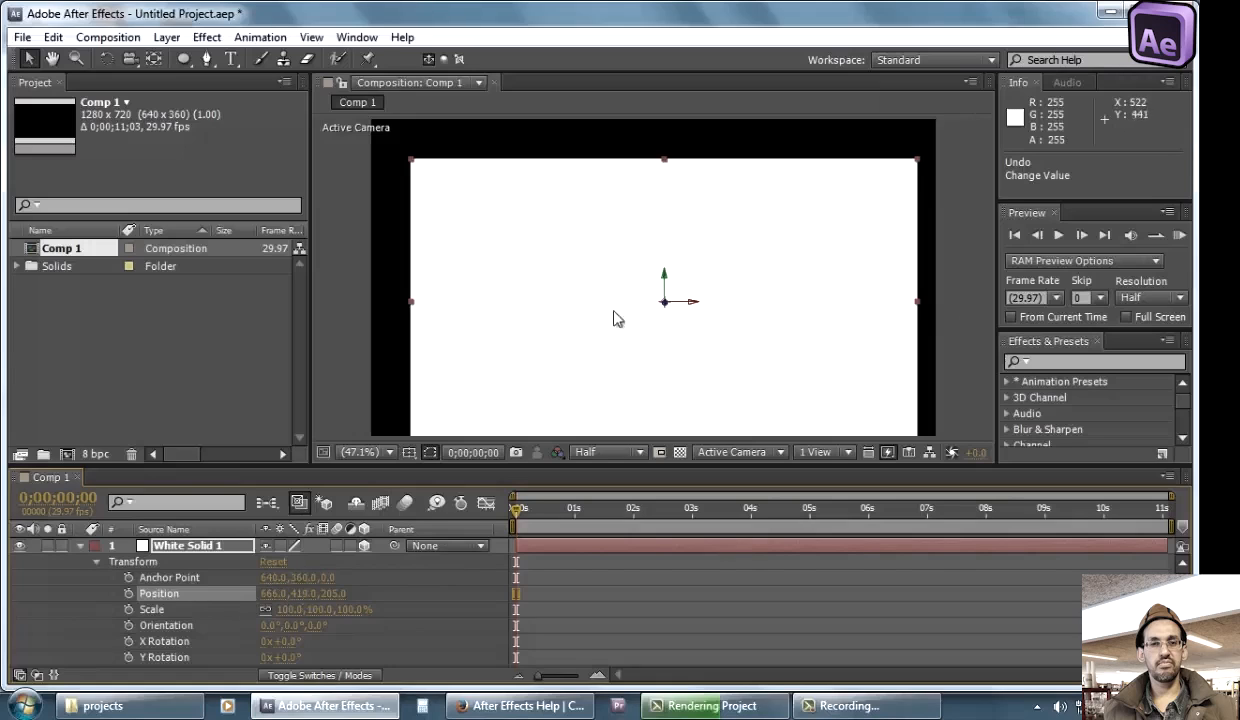
click(300, 593)
click(340, 574)
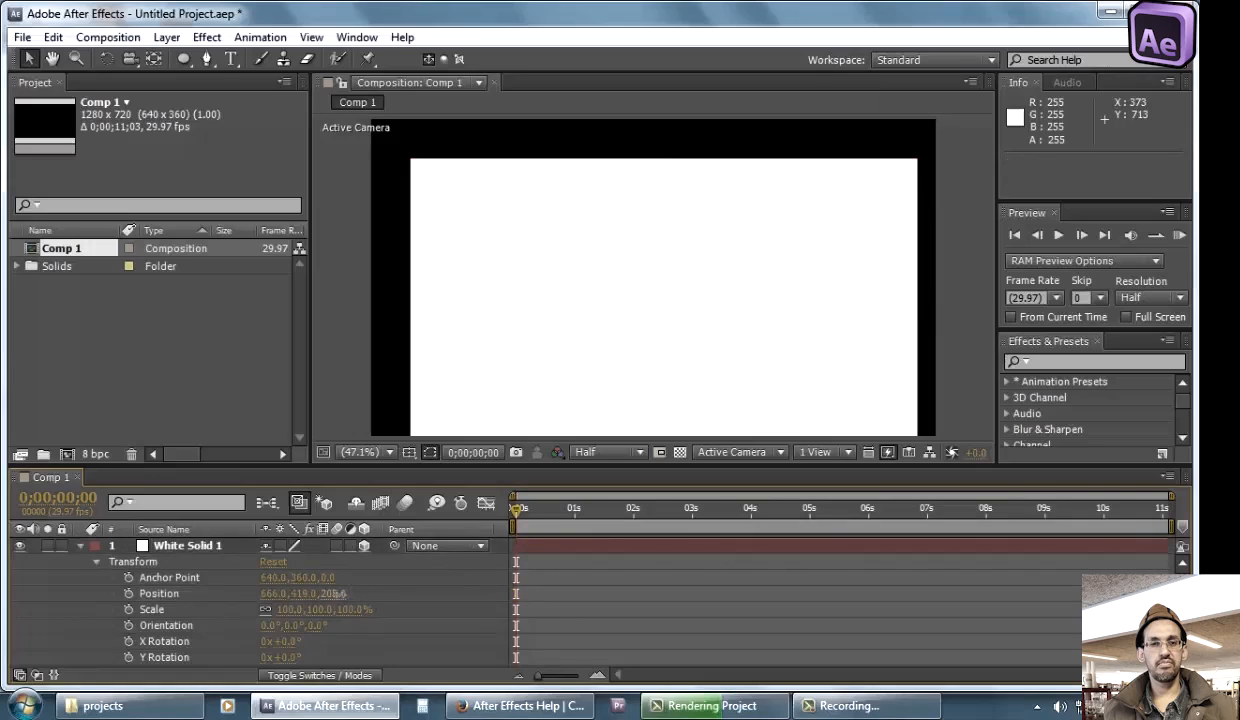
click(332, 593)
text(434)
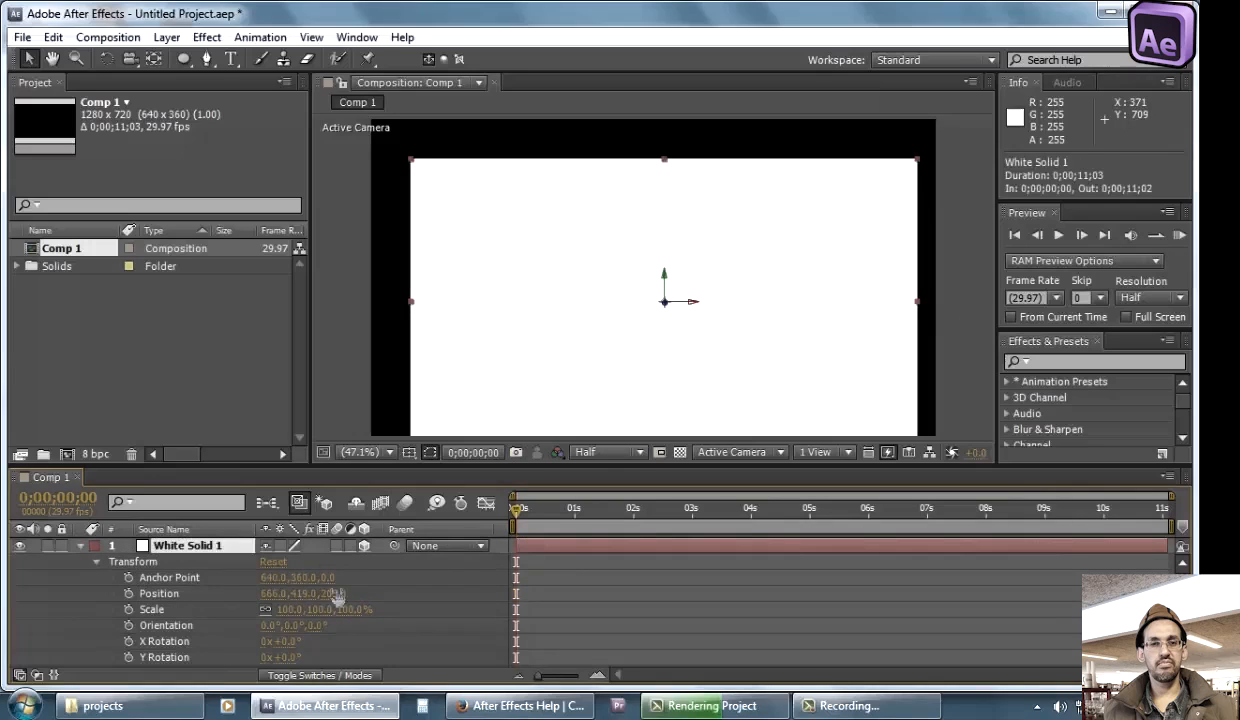
key(Return)
drag(335, 593, 1000, 600)
Look at the offset white solid from Custom View 1
click(345, 313)
click(735, 452)
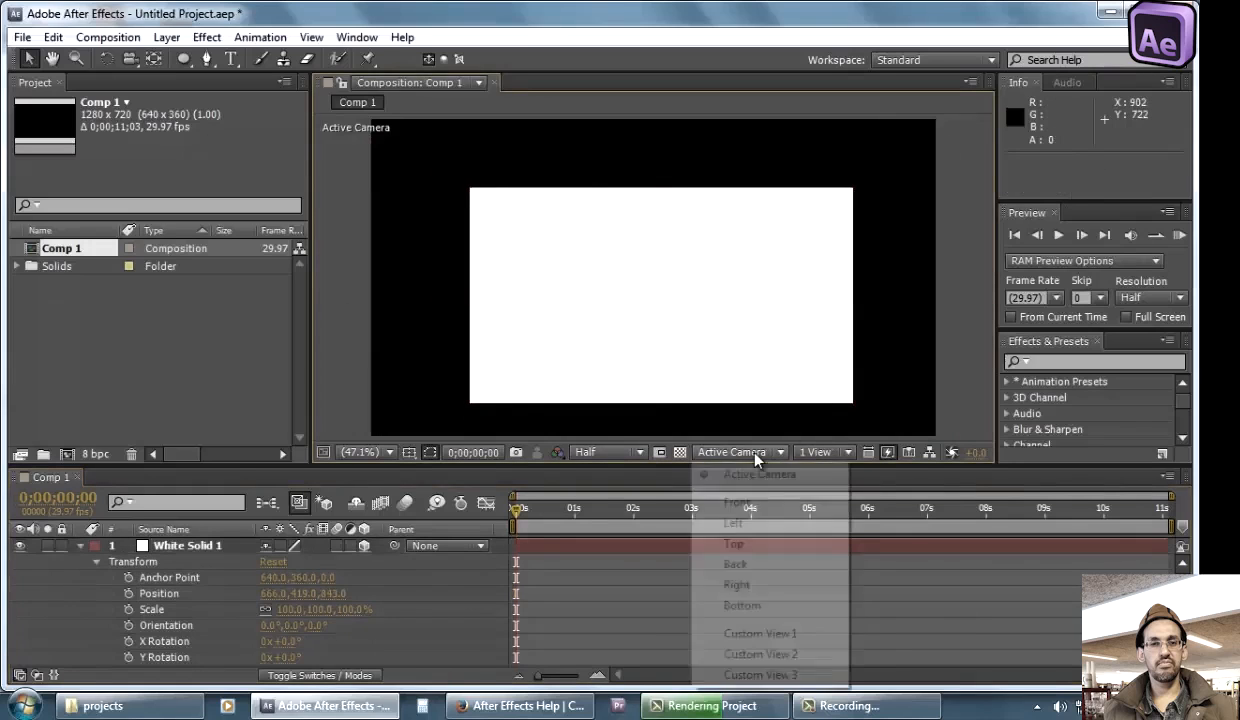
click(770, 634)
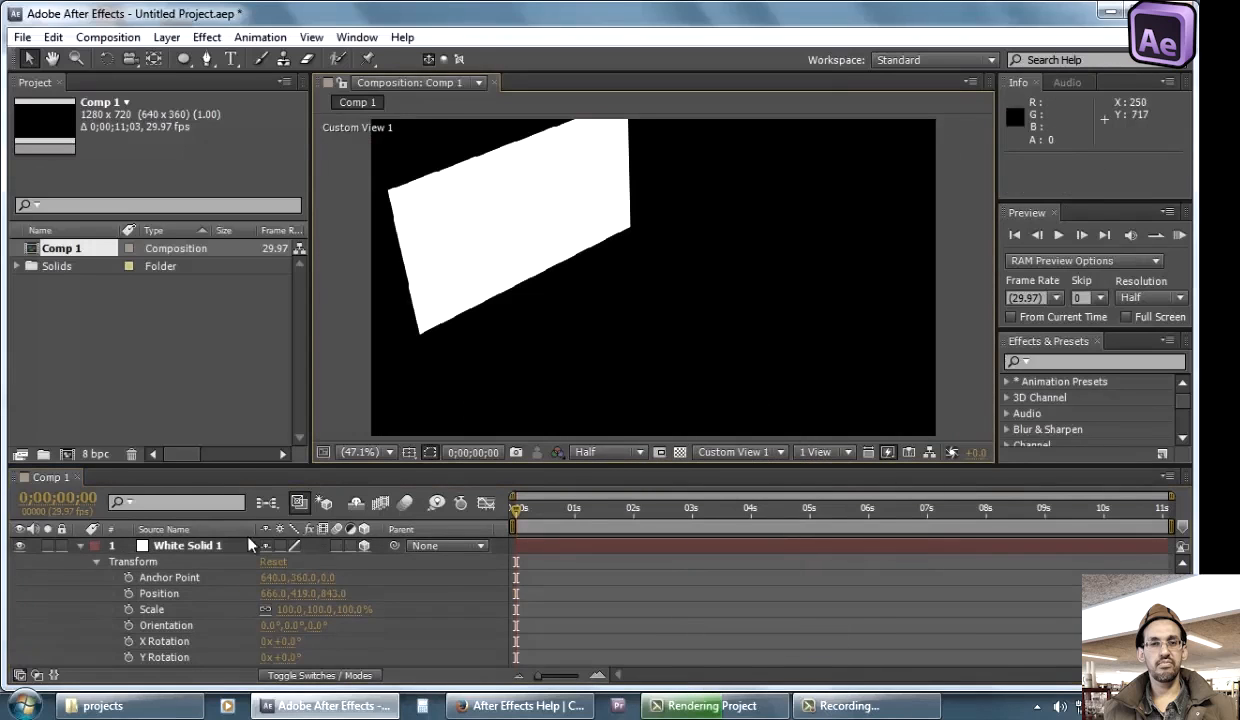
Try shifting the white solid's Position and turning its Orientation to about 73°, 301°, 262°, and reset its Transform
click(250, 545)
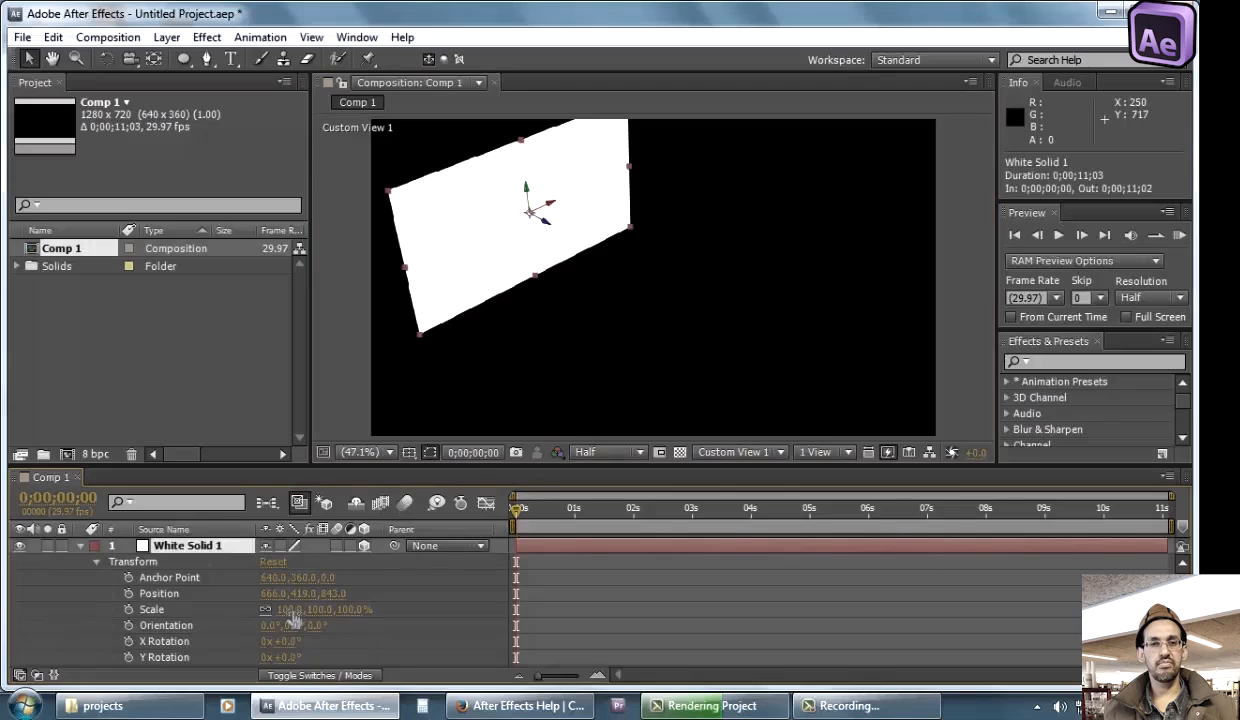
drag(268, 590, 307, 677)
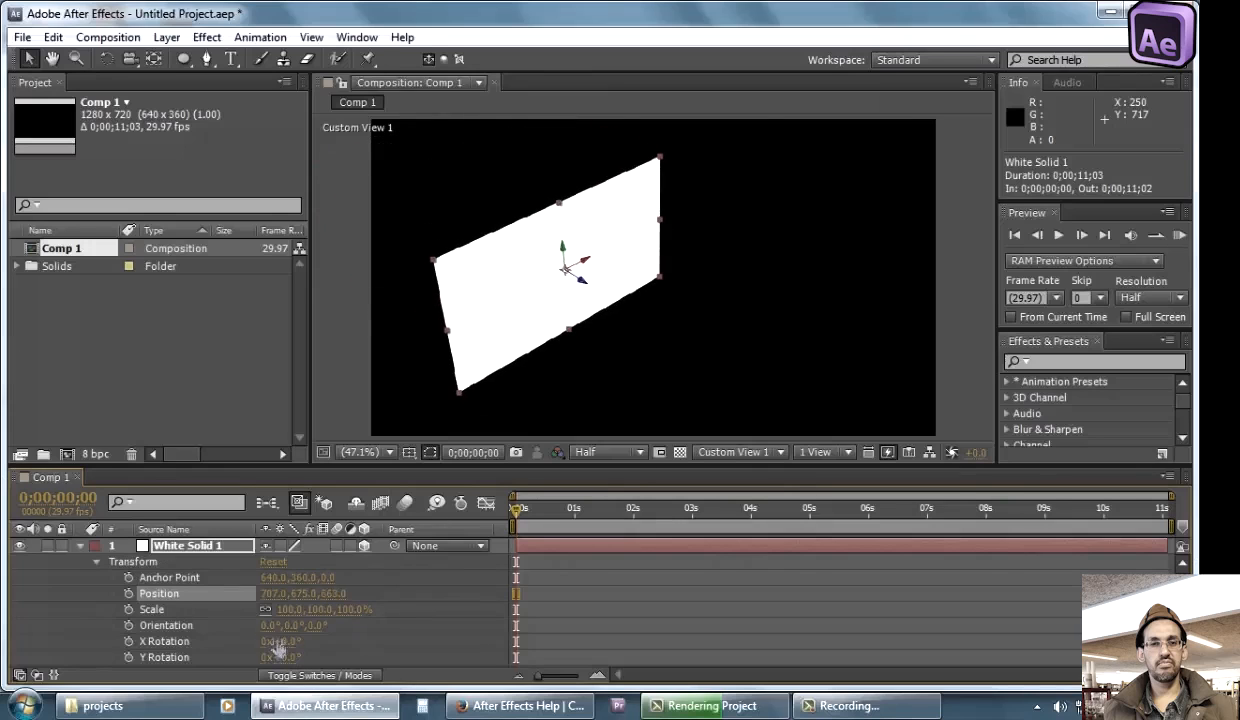
drag(263, 633, 697, 628)
drag(262, 628, 335, 594)
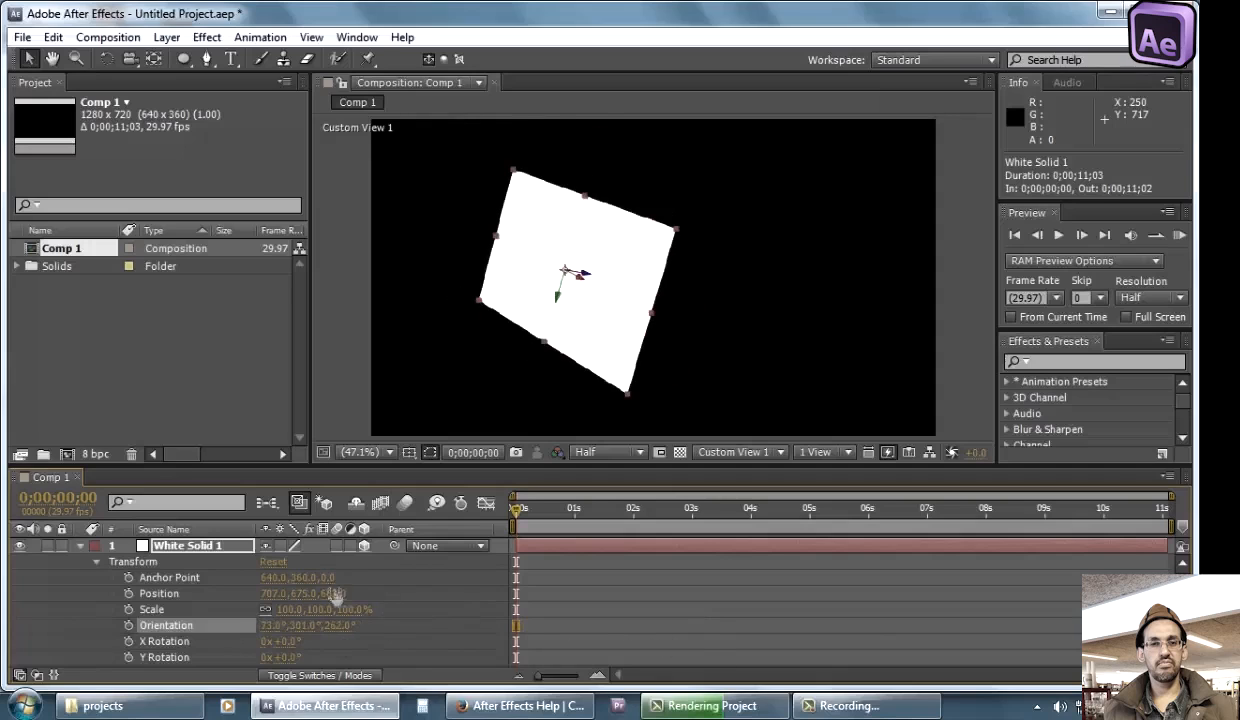
click(273, 563)
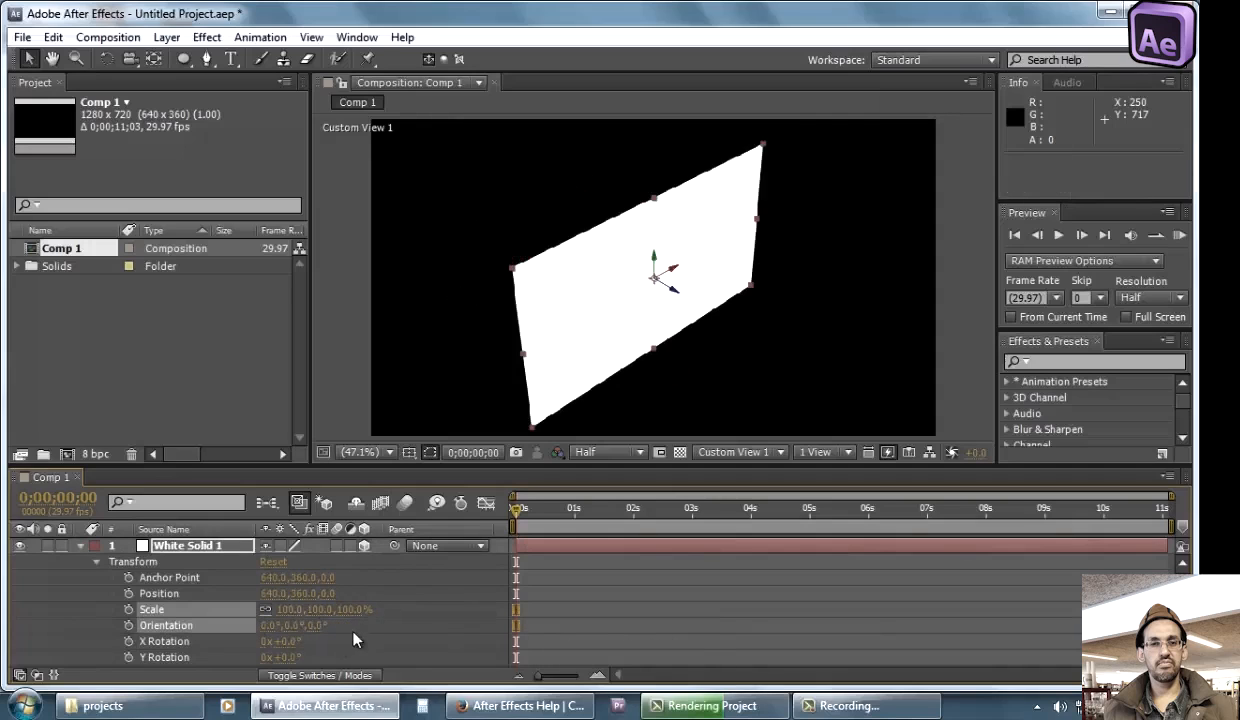
Unlink the white solid's Scale dimensions, try about 106% in X and 104% in Y, and reset its Transform
drag(290, 609, 262, 625)
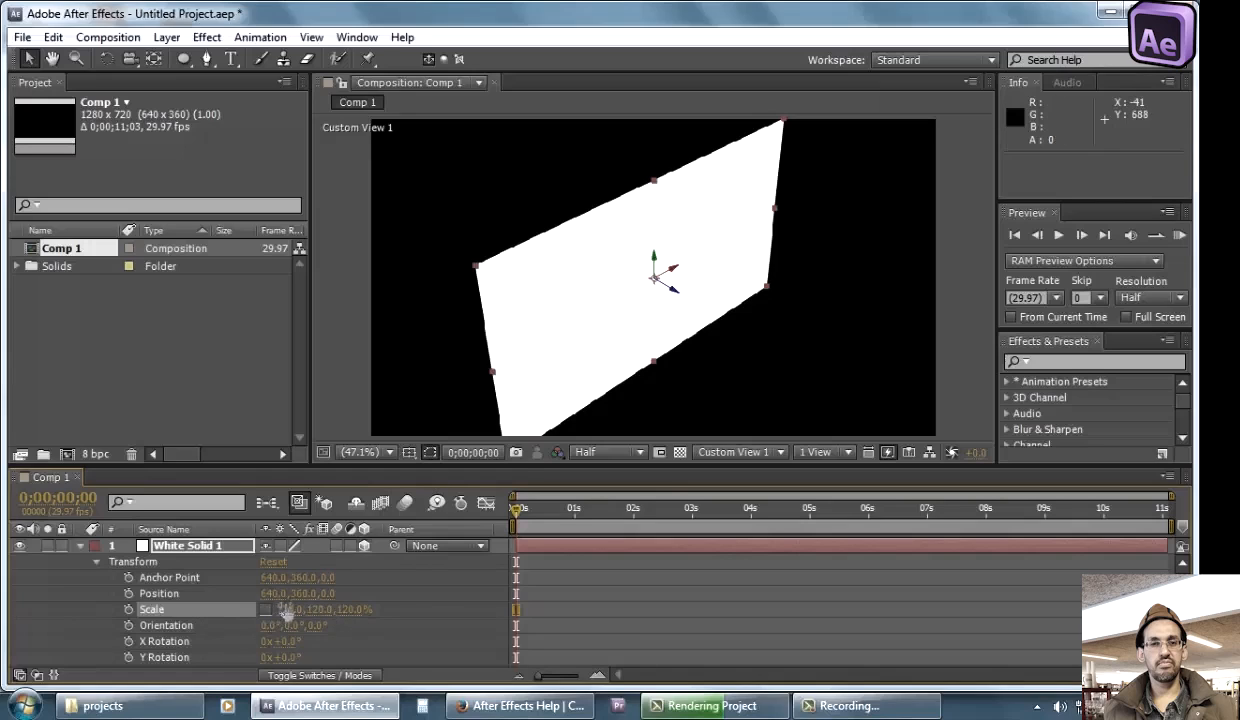
drag(287, 610, 343, 623)
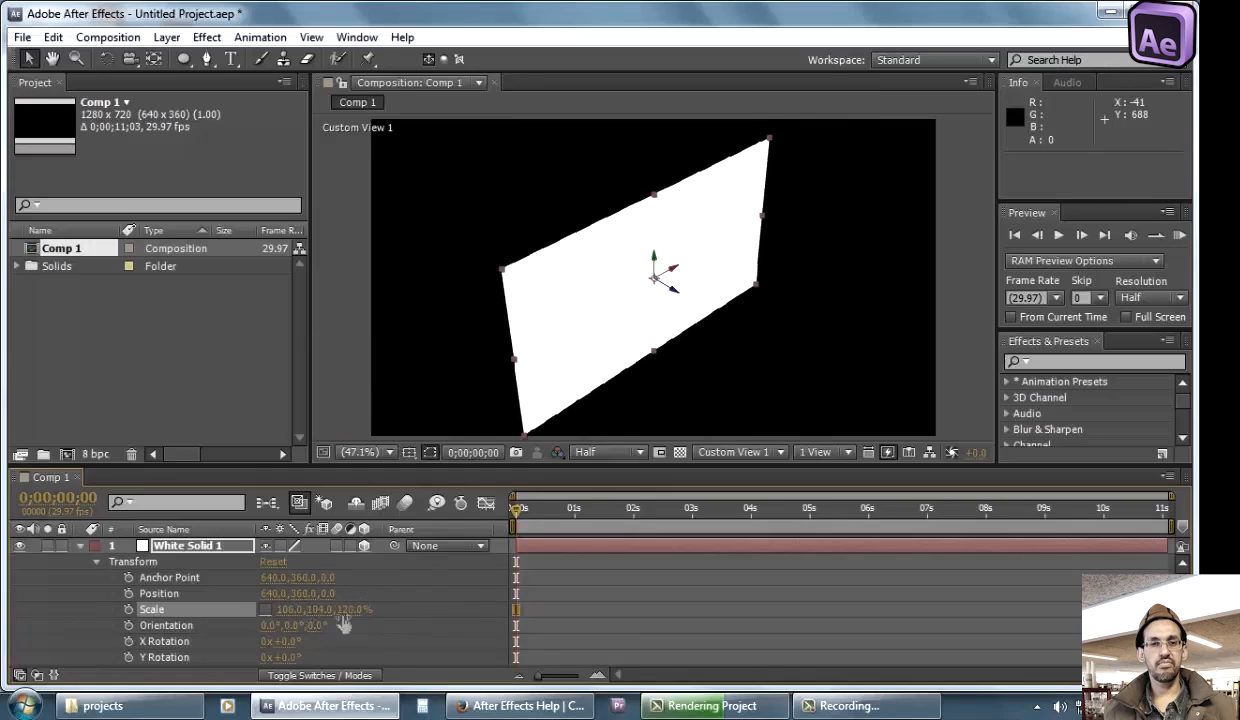
click(273, 561)
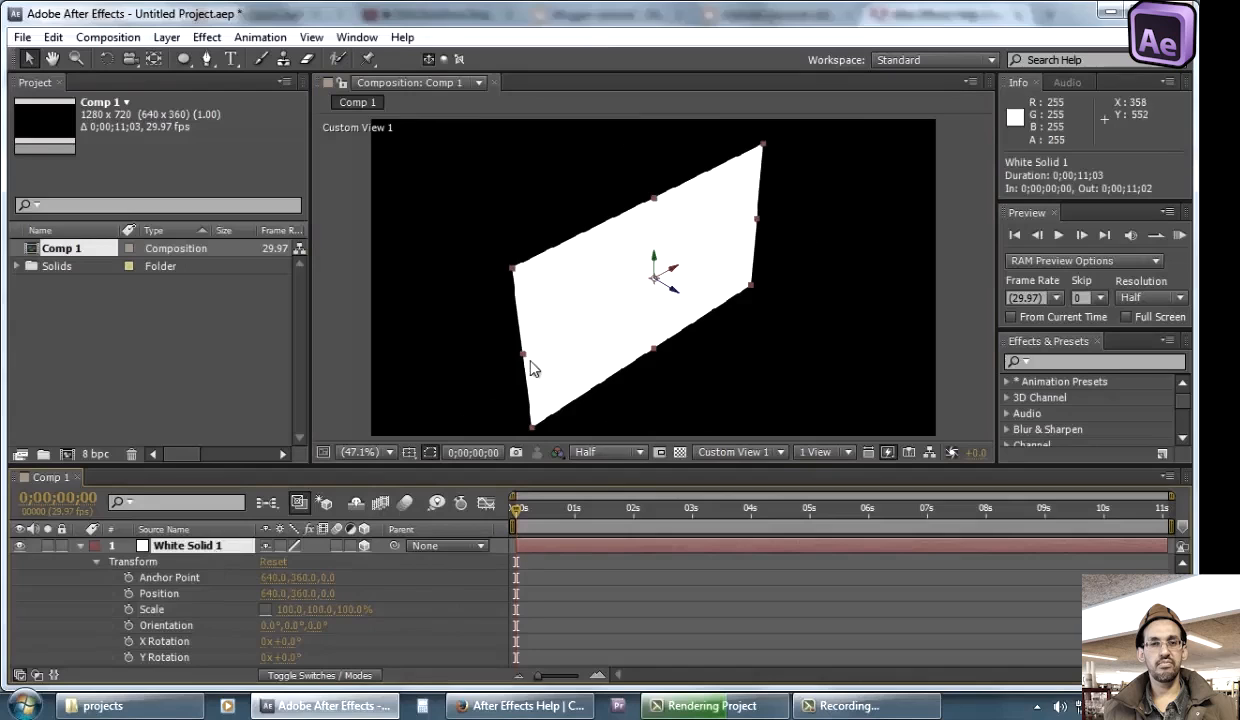
Try scaling the white solid with its side, top and corner handles to about 75% by 144%, and reset its Transform
mouse_move(527, 362)
mouse_down()
mouse_move(583, 330)
mouse_move(520, 360)
mouse_move(631, 335)
mouse_move(553, 366)
mouse_move(614, 338)
mouse_move(527, 343)
mouse_move(628, 327)
mouse_move(586, 320)
mouse_move(520, 368)
mouse_move(560, 345)
mouse_move(548, 363)
mouse_move(578, 352)
mouse_move(502, 388)
mouse_move(585, 362)
mouse_move(505, 372)
mouse_move(578, 352)
mouse_move(466, 372)
mouse_move(590, 330)
mouse_move(528, 338)
mouse_move(537, 368)
mouse_move(530, 352)
mouse_up()
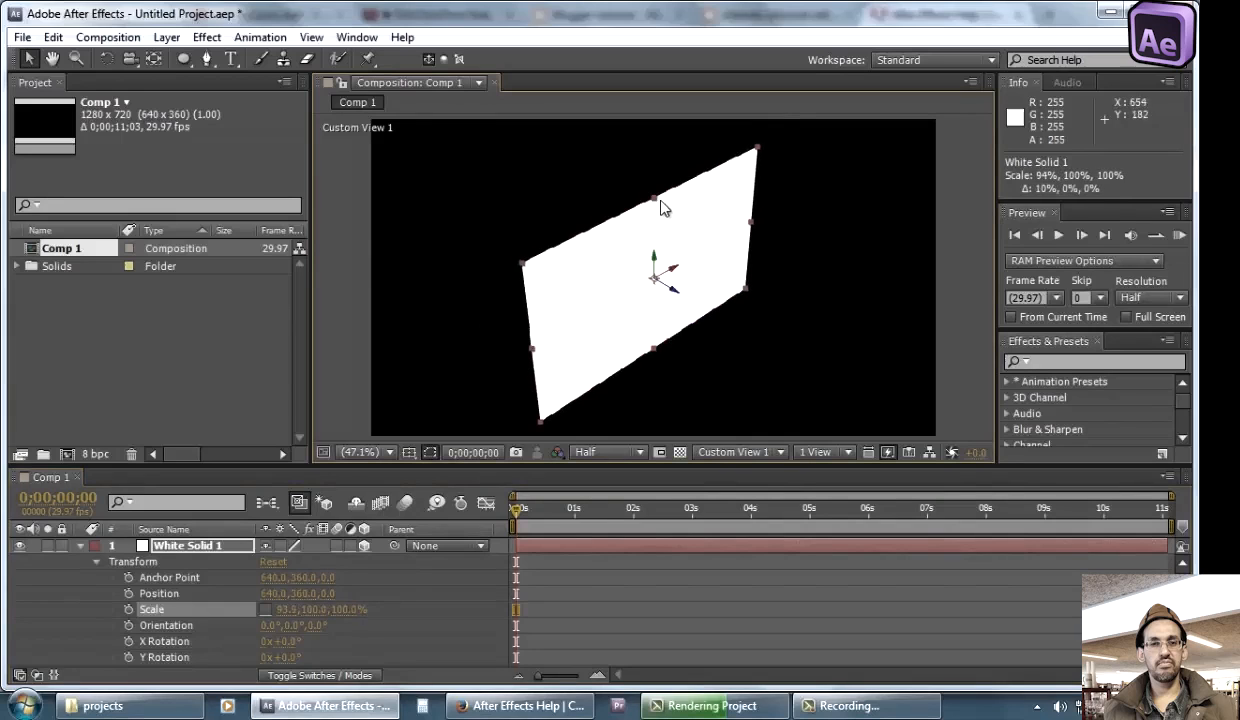
mouse_move(656, 205)
mouse_down()
mouse_move(640, 130)
mouse_move(630, 235)
mouse_move(618, 222)
mouse_move(652, 190)
mouse_up()
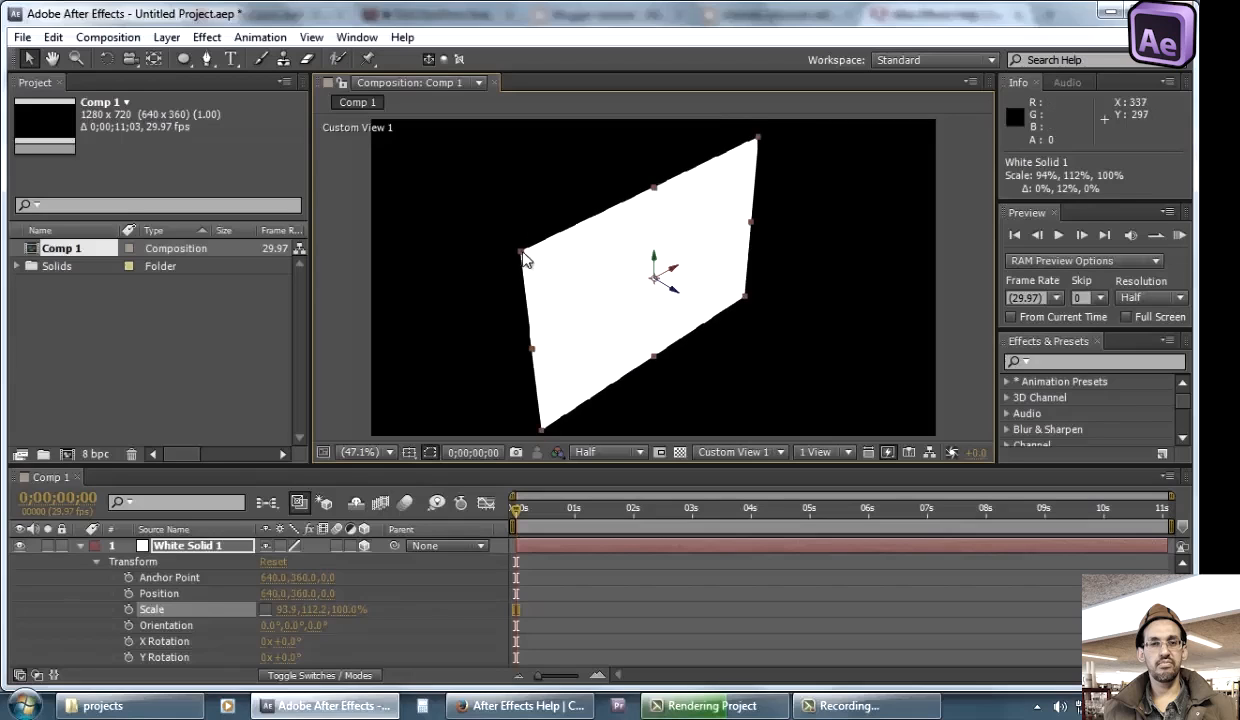
drag(525, 258, 533, 229)
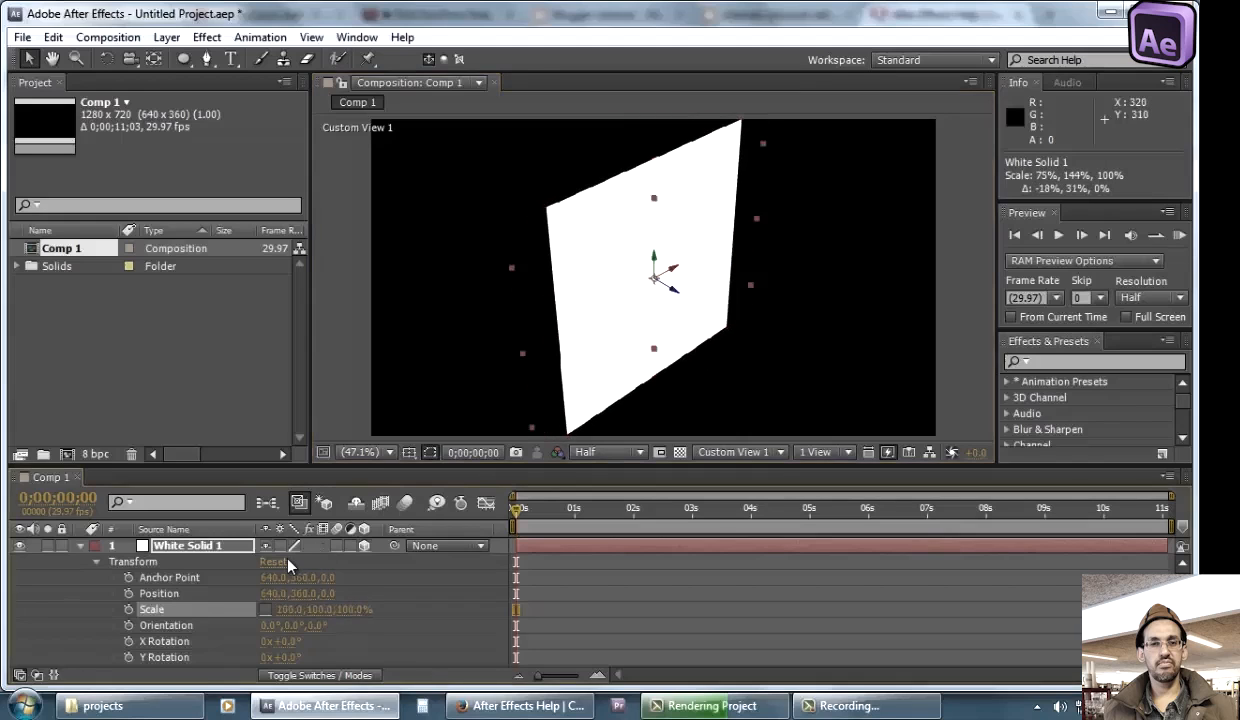
click(282, 562)
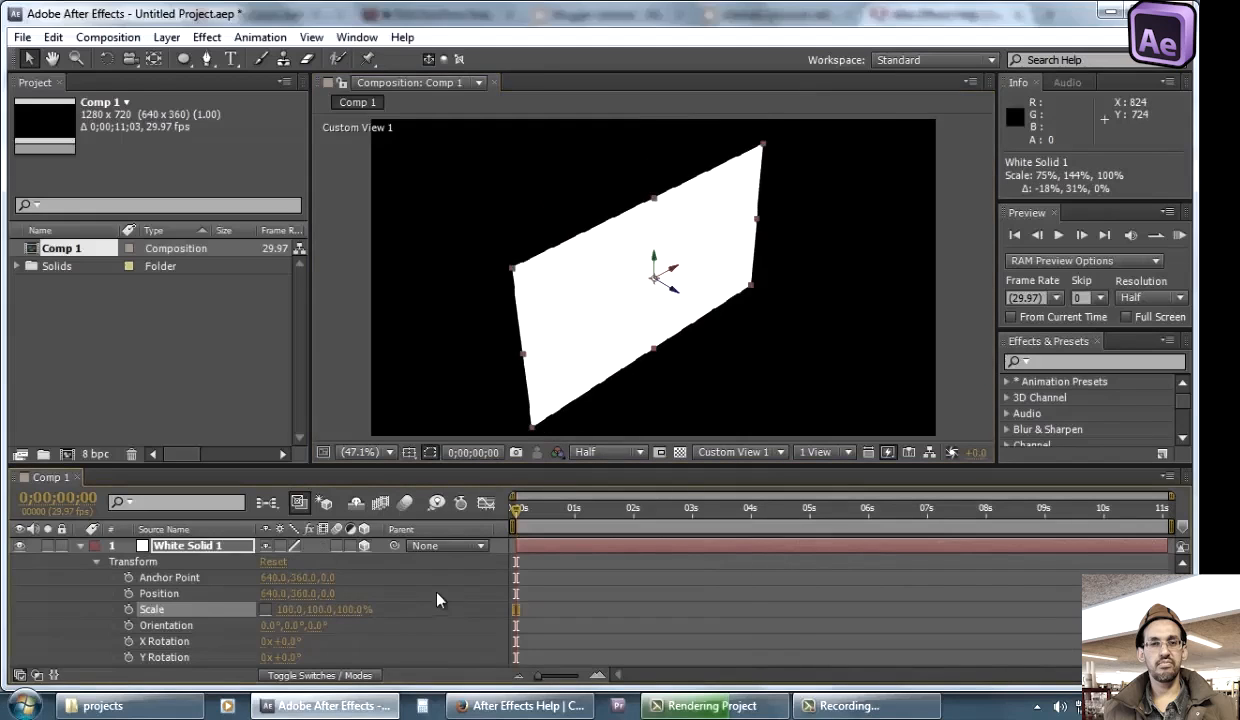
Collapse the white solid's properties and create a second solid layer in dark green (184D00)
click(79, 547)
click(222, 600)
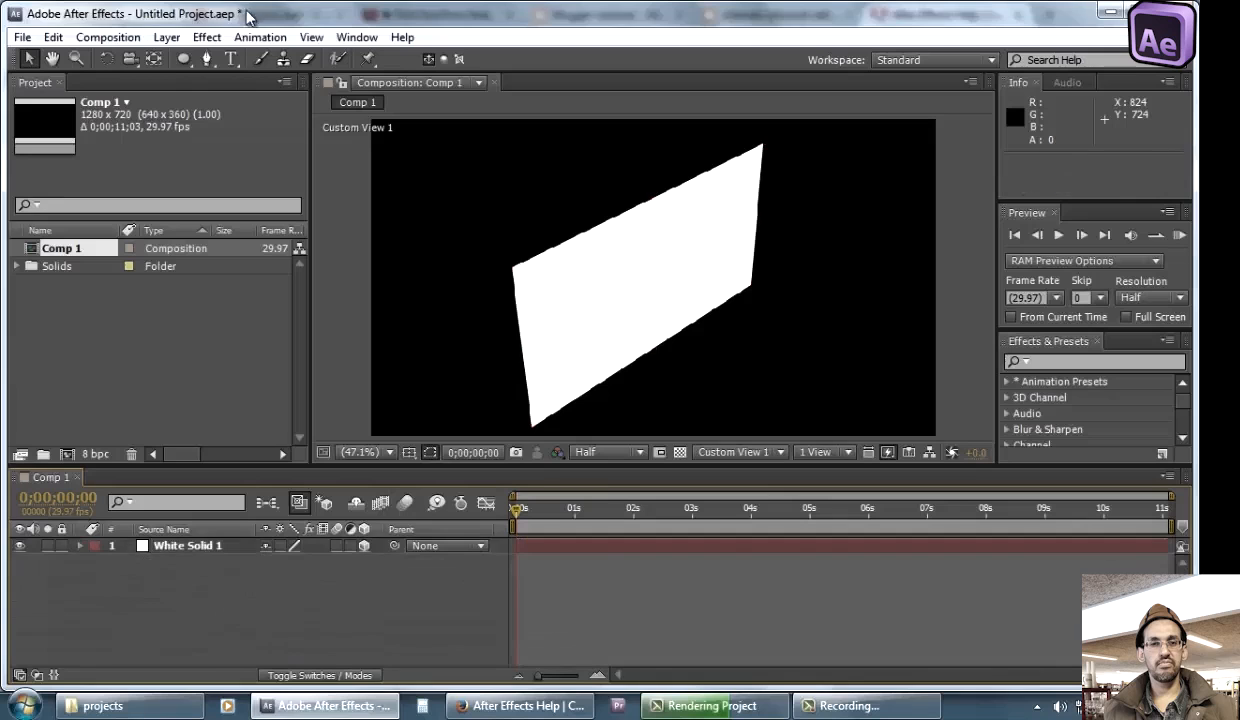
click(166, 37)
mouse_move(480, 36)
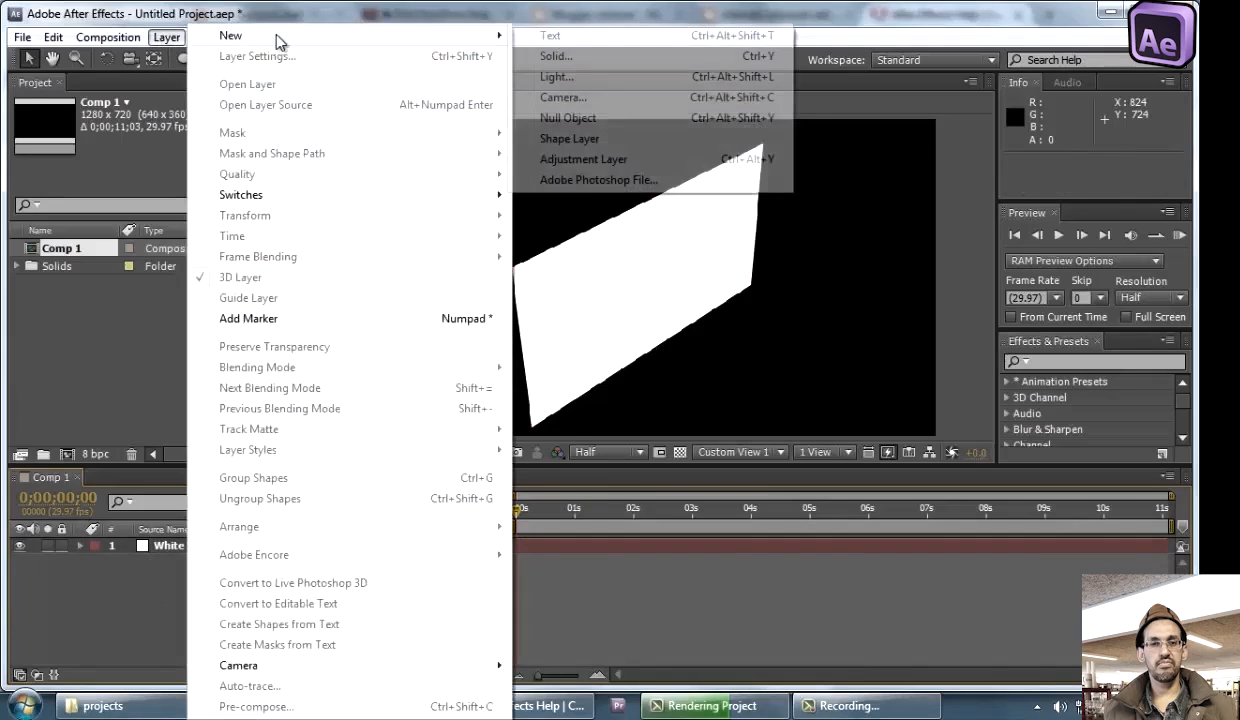
click(563, 58)
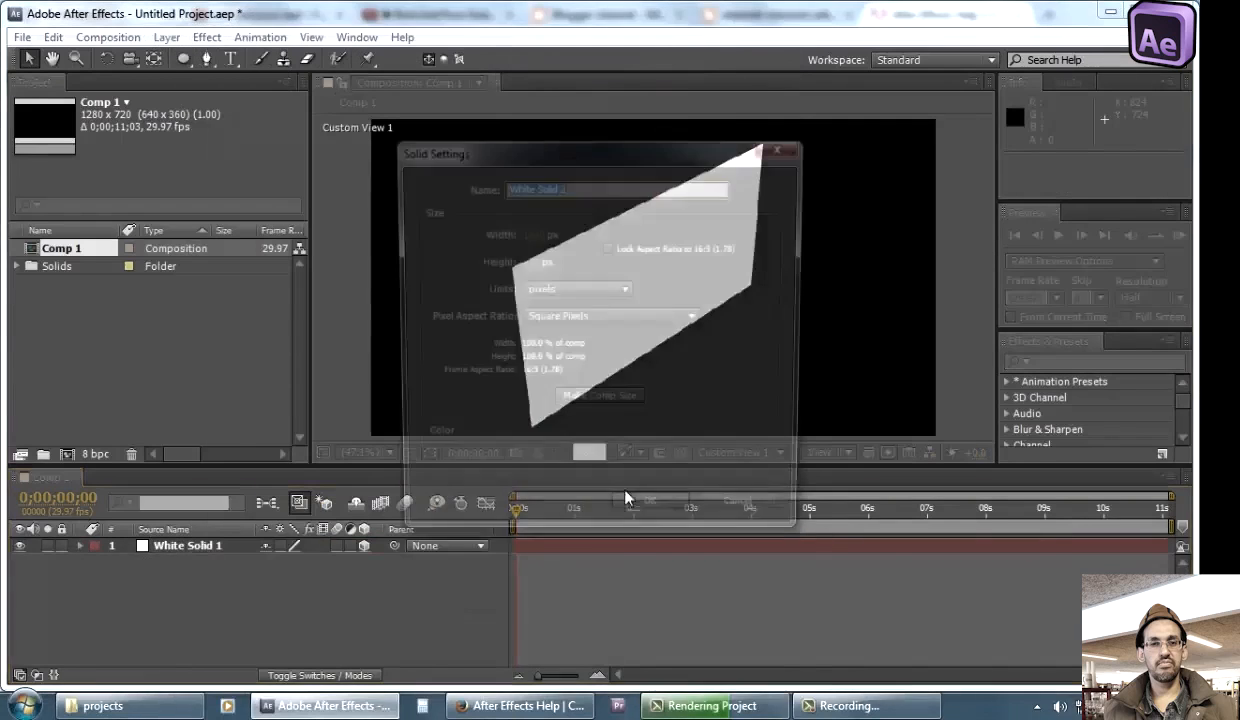
click(588, 464)
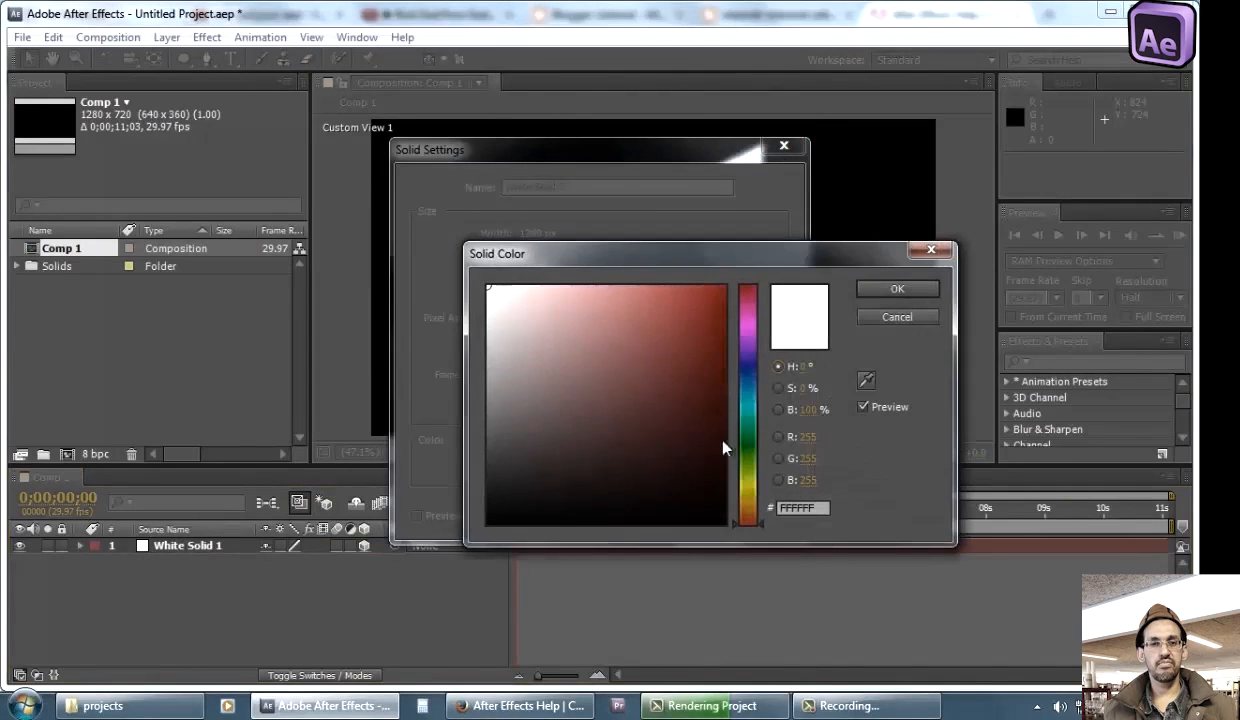
click(748, 456)
click(724, 453)
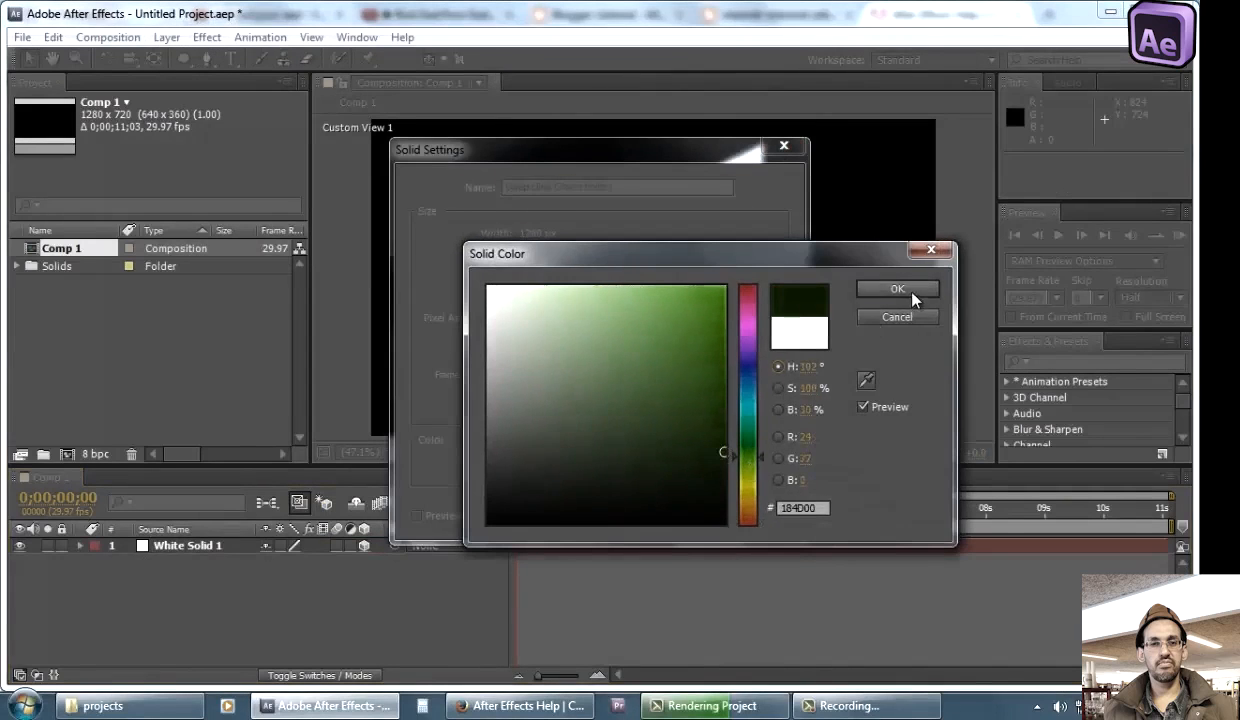
click(886, 288)
click(655, 516)
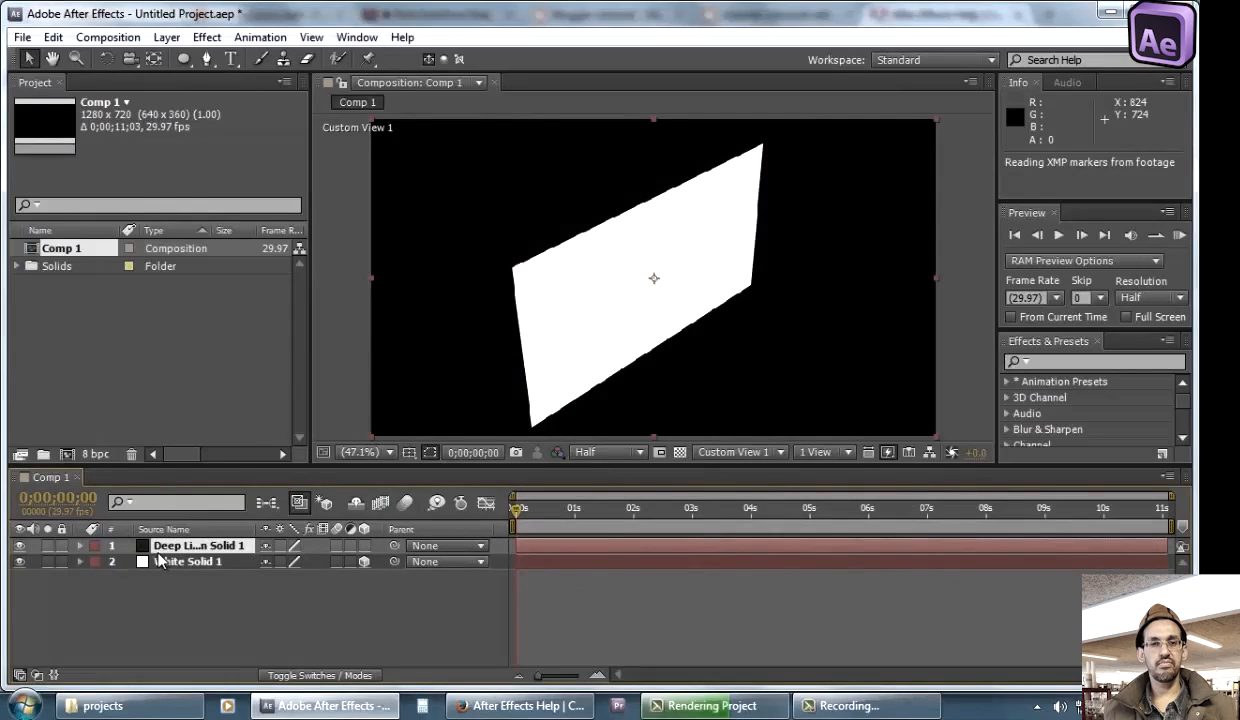
Select the green solid and return the composition view to Active Camera
click(233, 564)
click(236, 545)
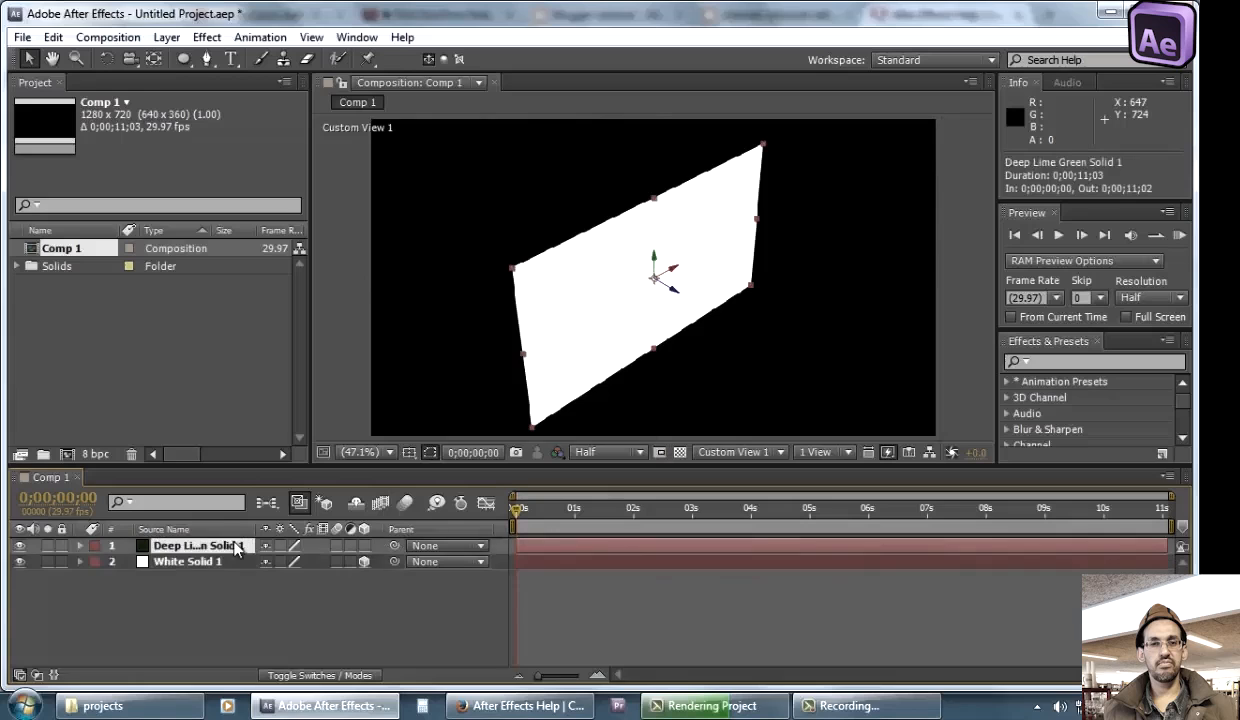
click(762, 452)
click(740, 474)
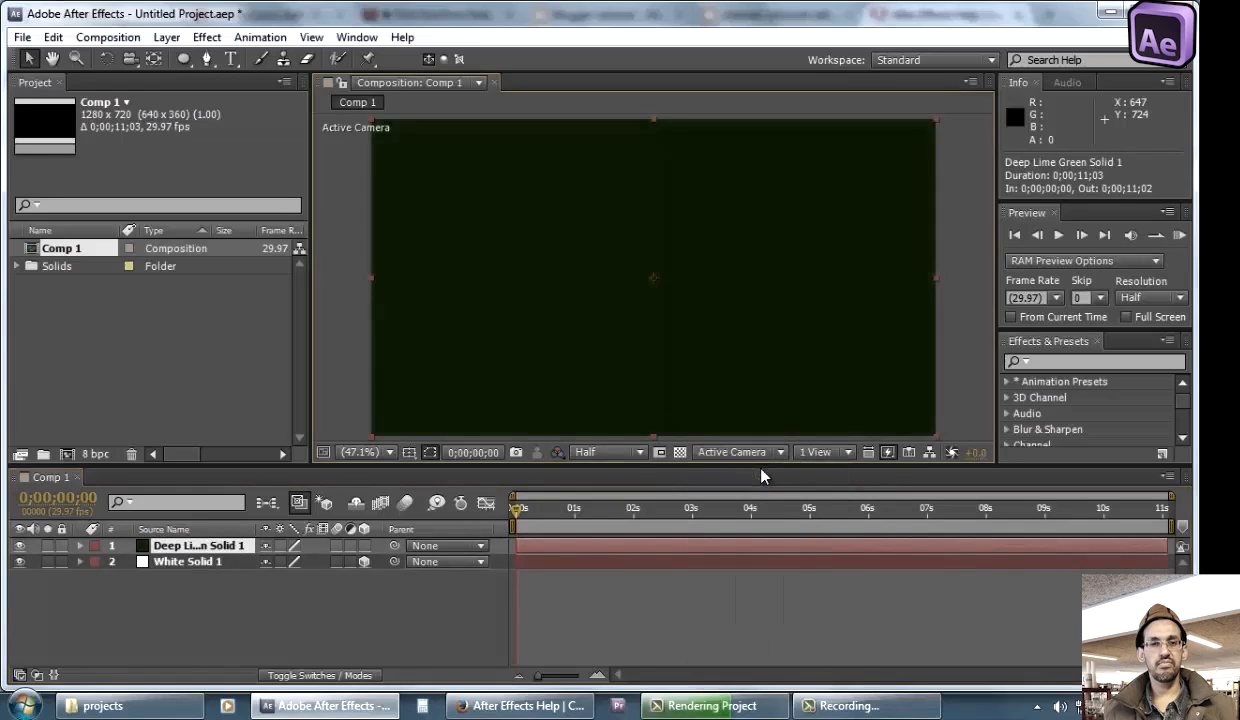
Move the green solid below the white solid in the layer stack
click(208, 564)
click(205, 547)
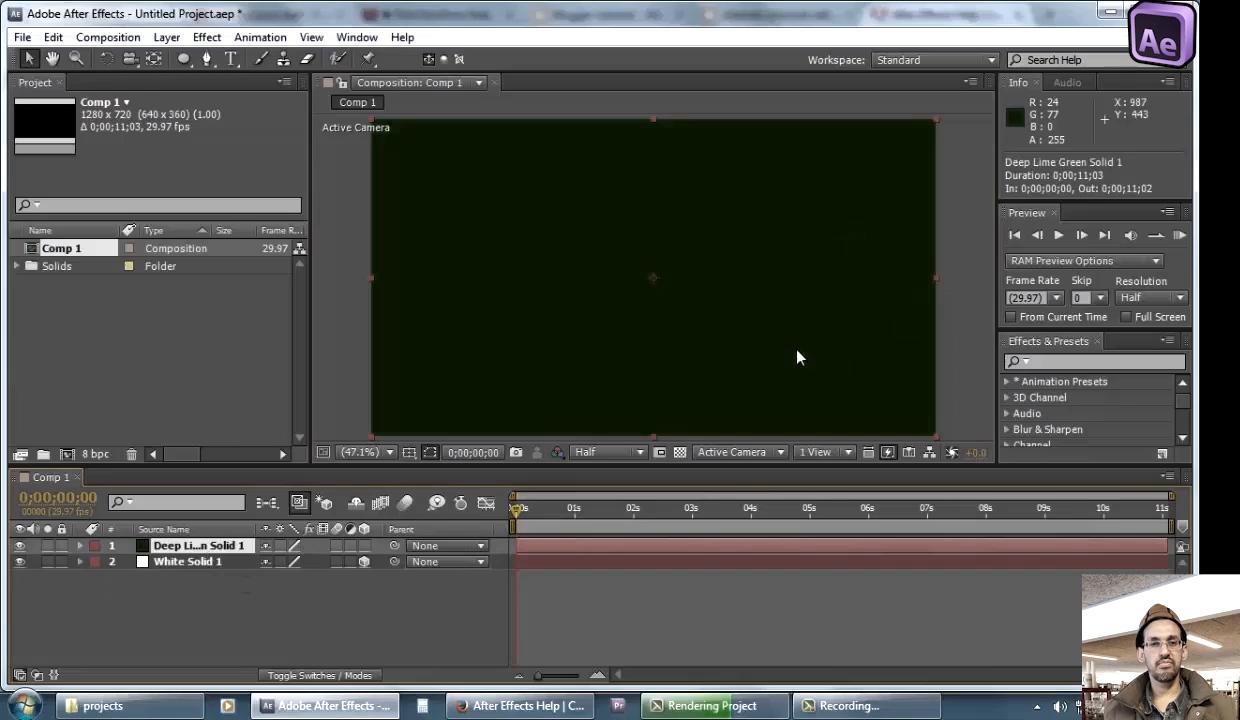
click(198, 562)
click(200, 551)
drag(206, 558, 207, 567)
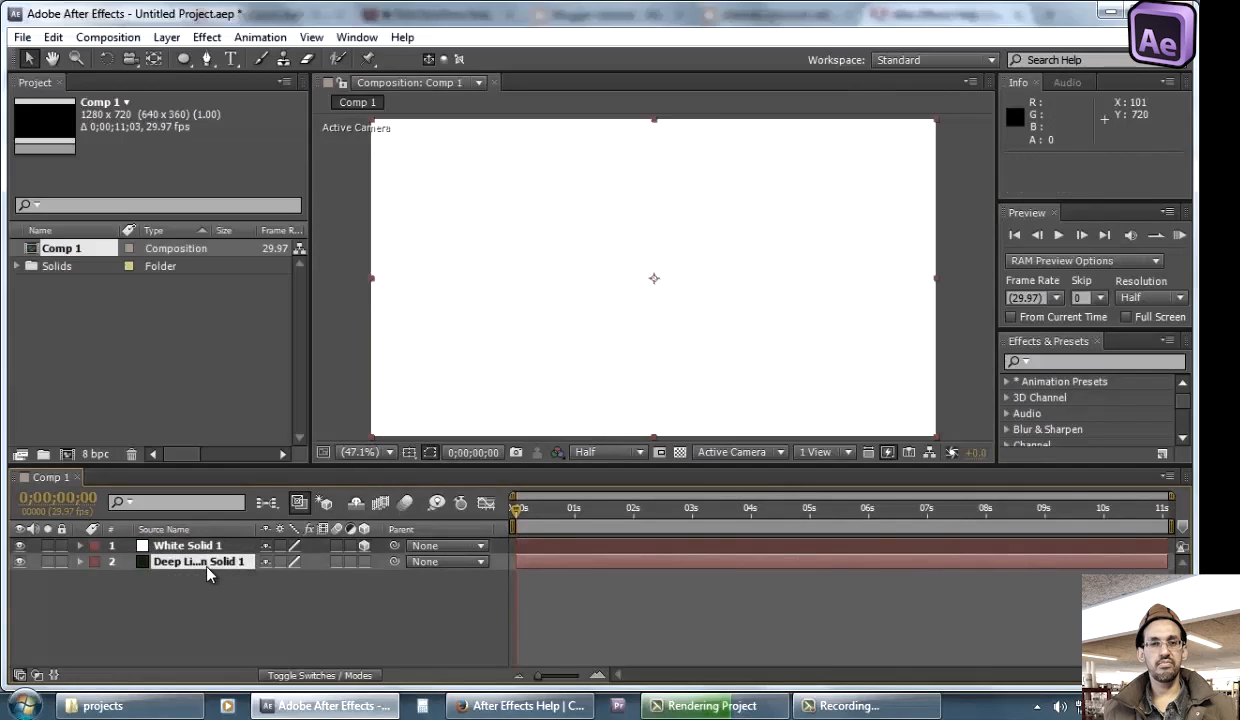
key(ctrl+Up)
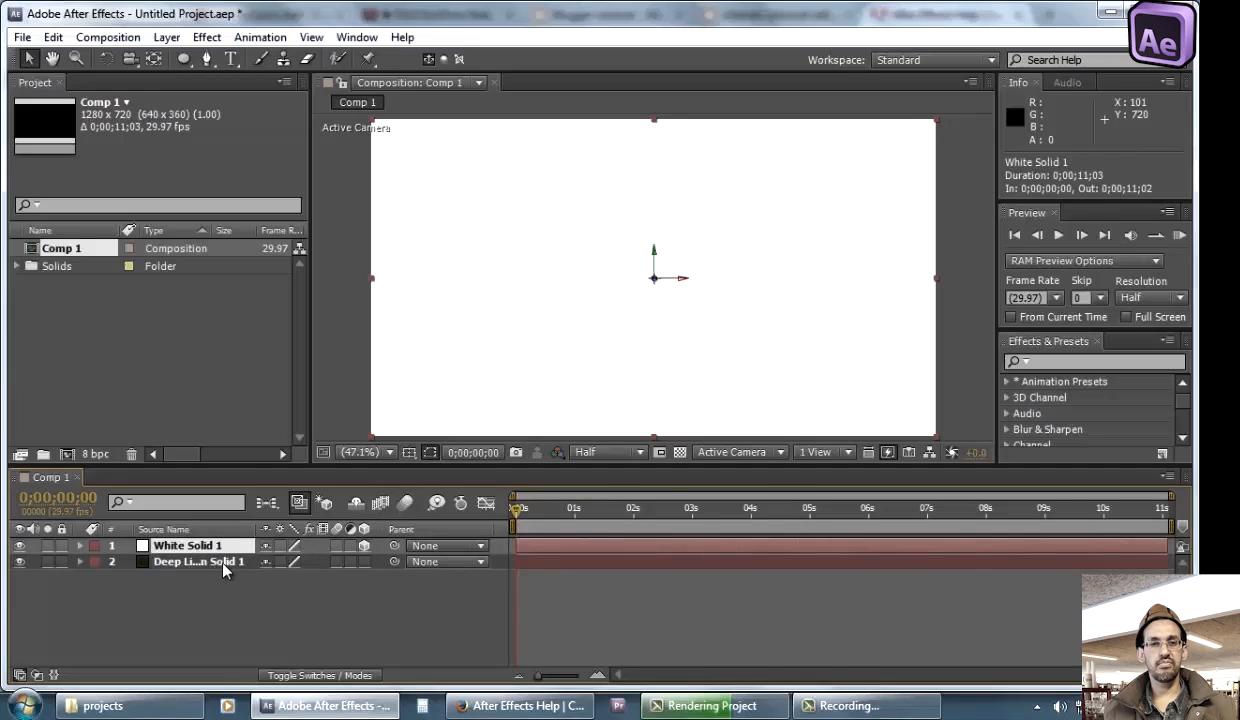
Push the white solid back along its Z axis and make the green solid a 3D layer
drag(657, 285, 525, 495)
key(ctrl+shift+a)
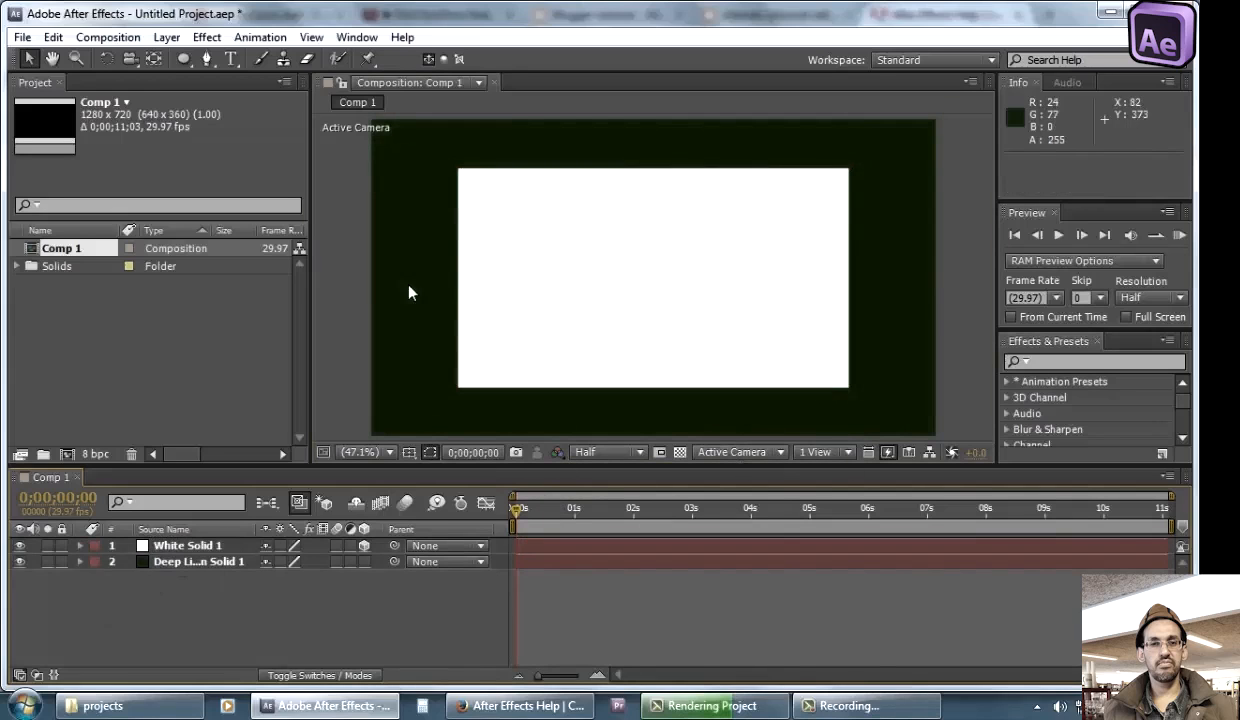
click(198, 562)
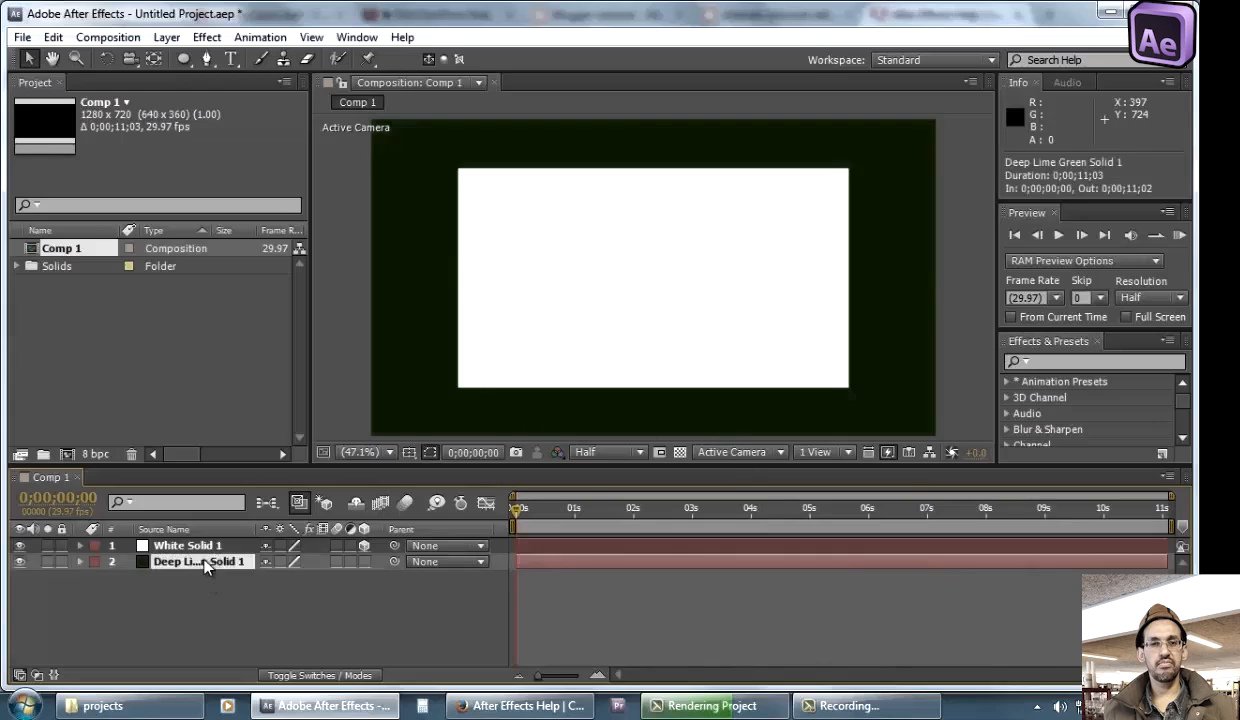
click(364, 562)
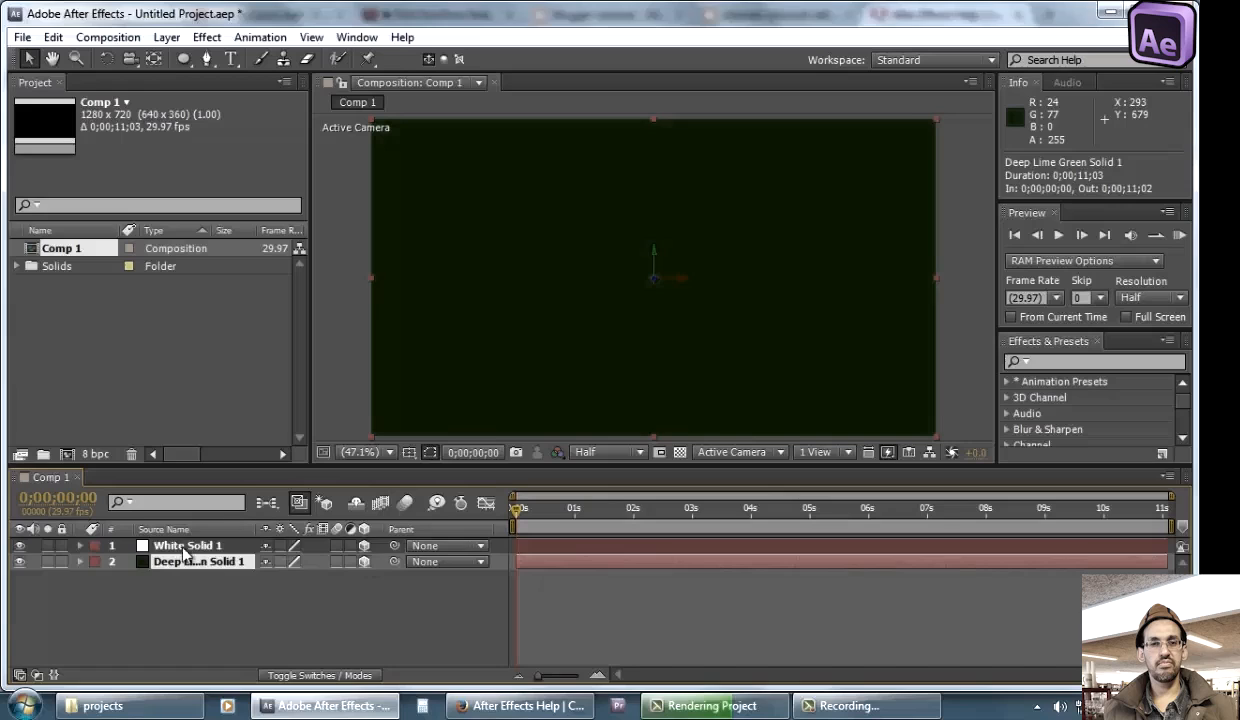
Switch the composition to Custom View 1 and pull the white solid forward along its Z axis to about -339, in front of the green solid
click(137, 550)
click(205, 563)
click(731, 452)
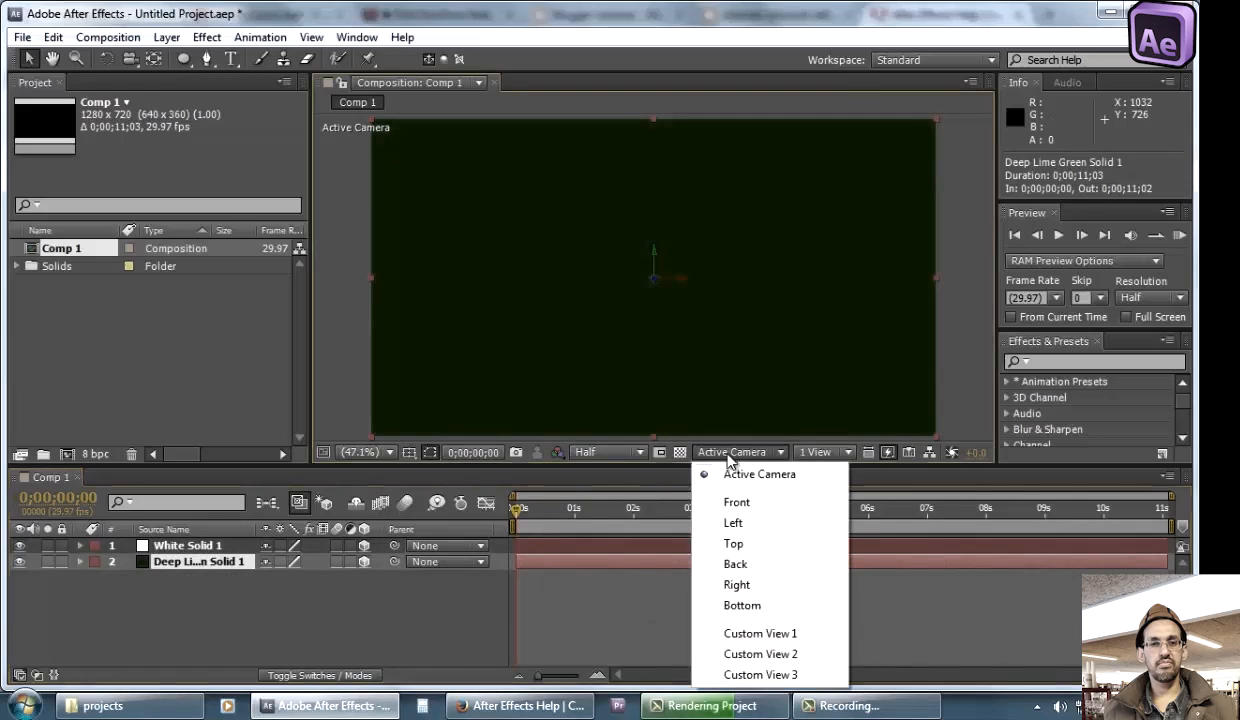
click(760, 633)
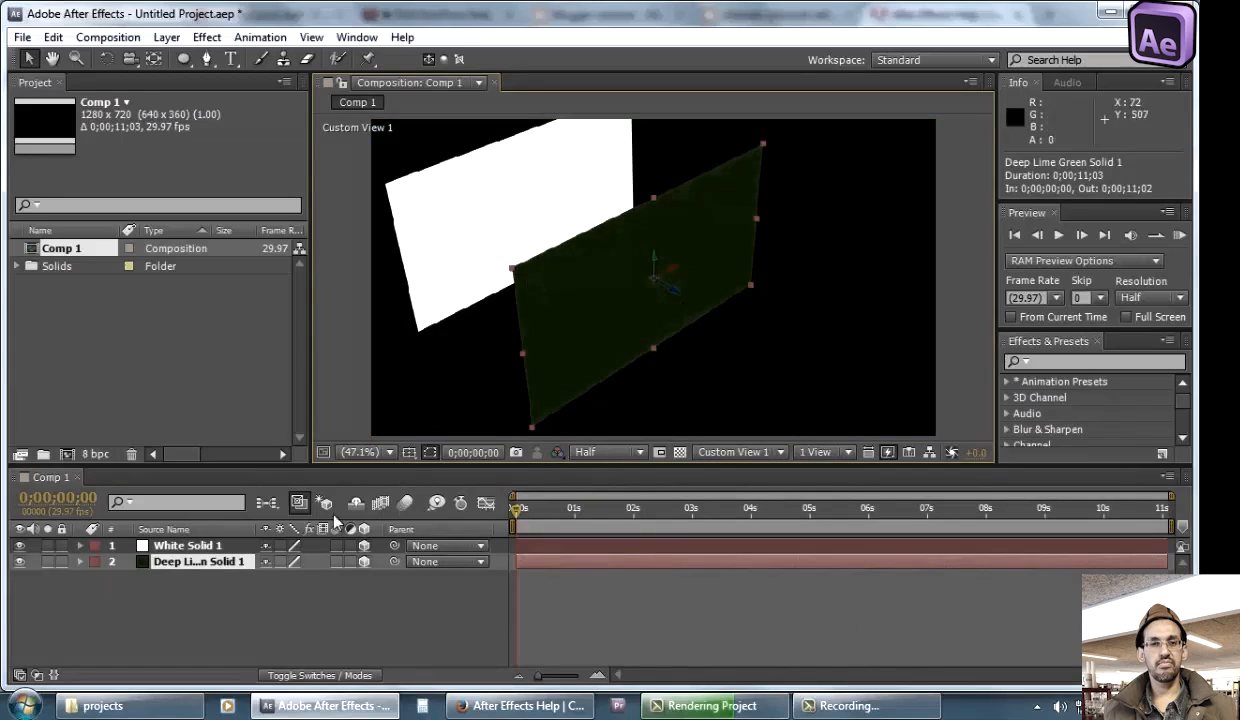
click(505, 240)
drag(548, 222, 891, 556)
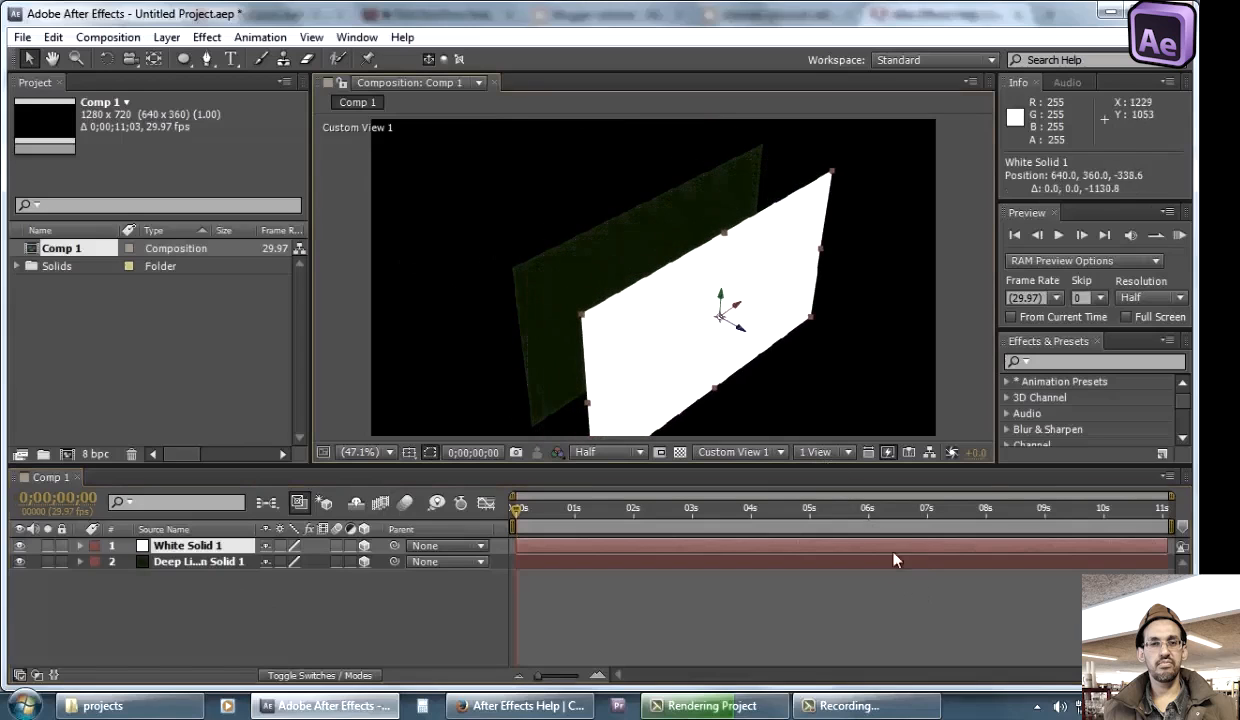
Split the composition display into two horizontal views, showing Custom View 1 beside the Active Camera
click(812, 452)
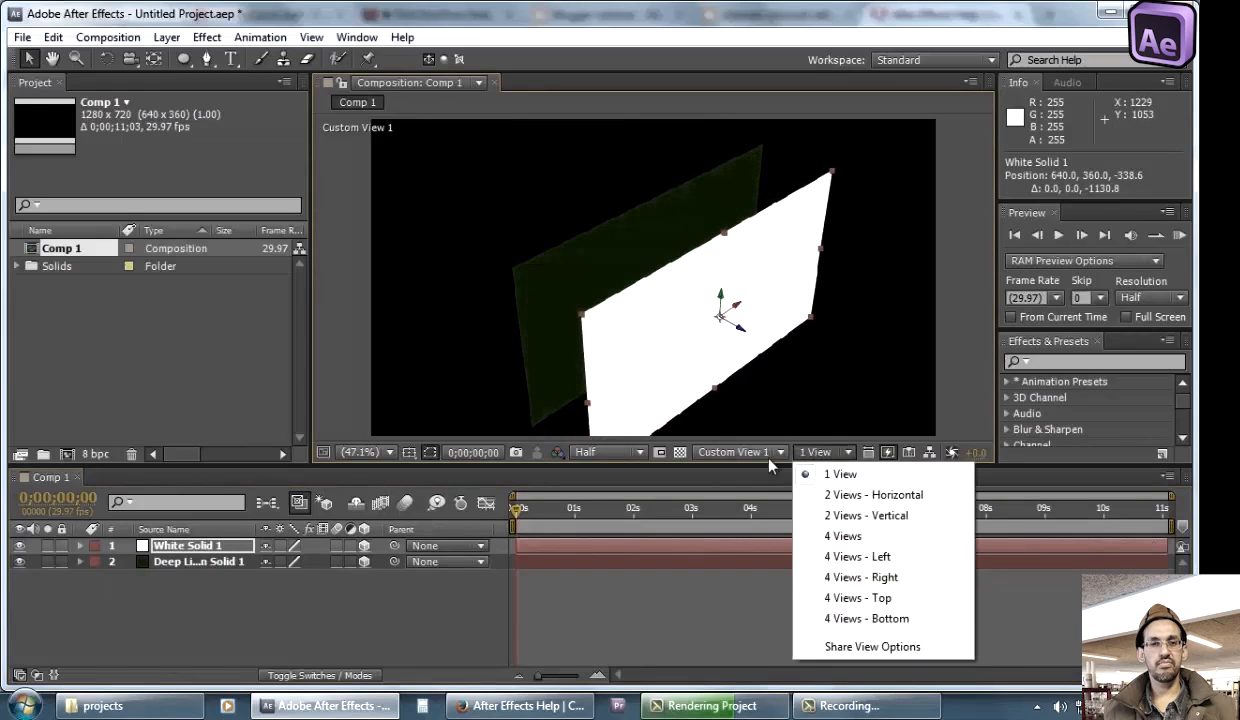
click(780, 452)
click(742, 476)
click(815, 452)
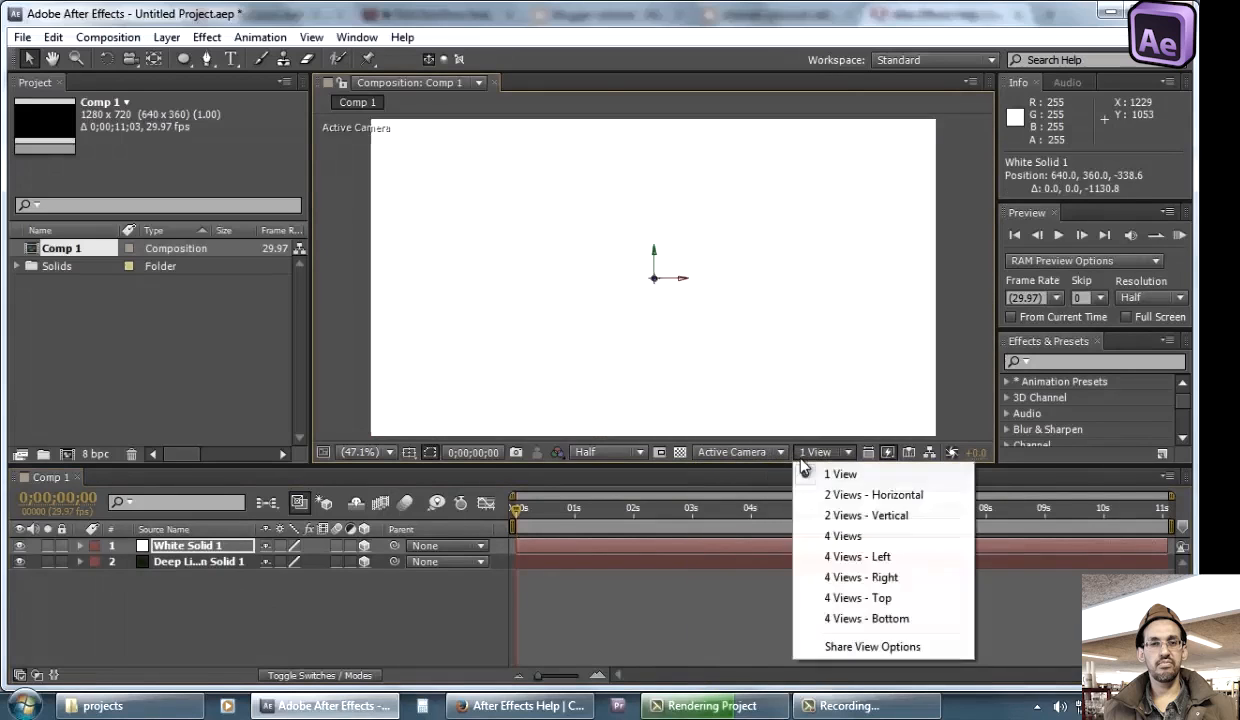
click(852, 497)
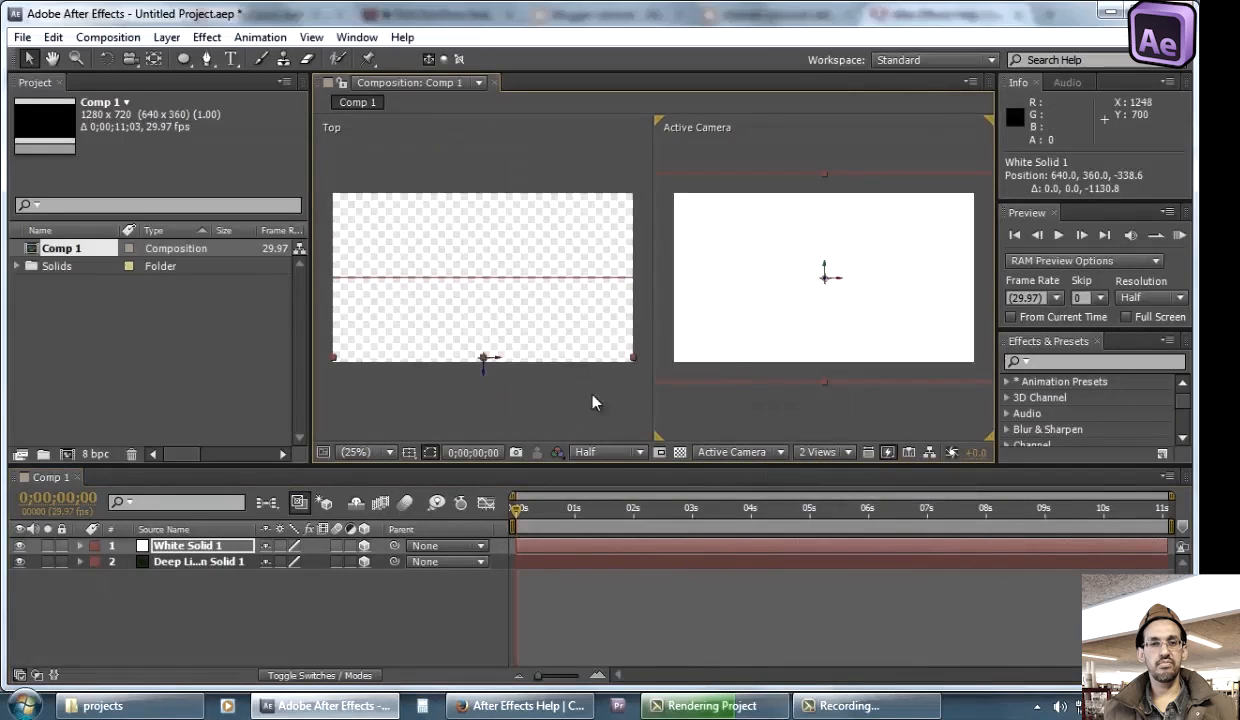
click(452, 417)
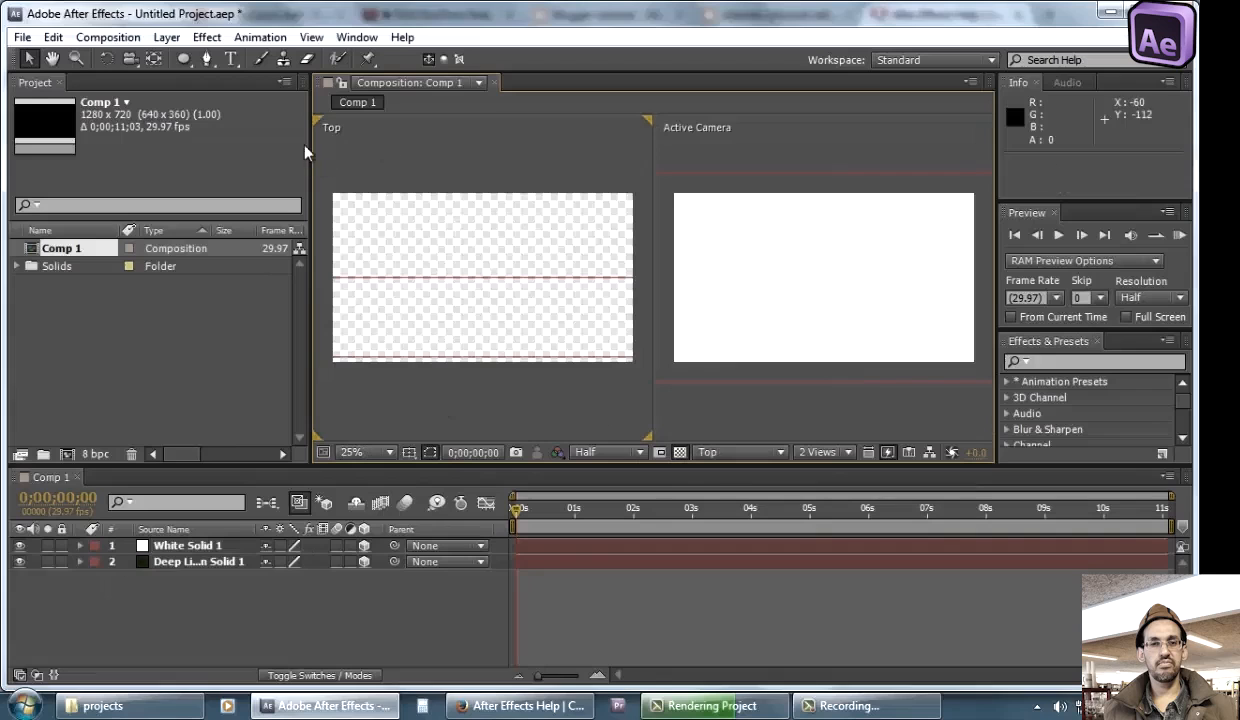
click(788, 452)
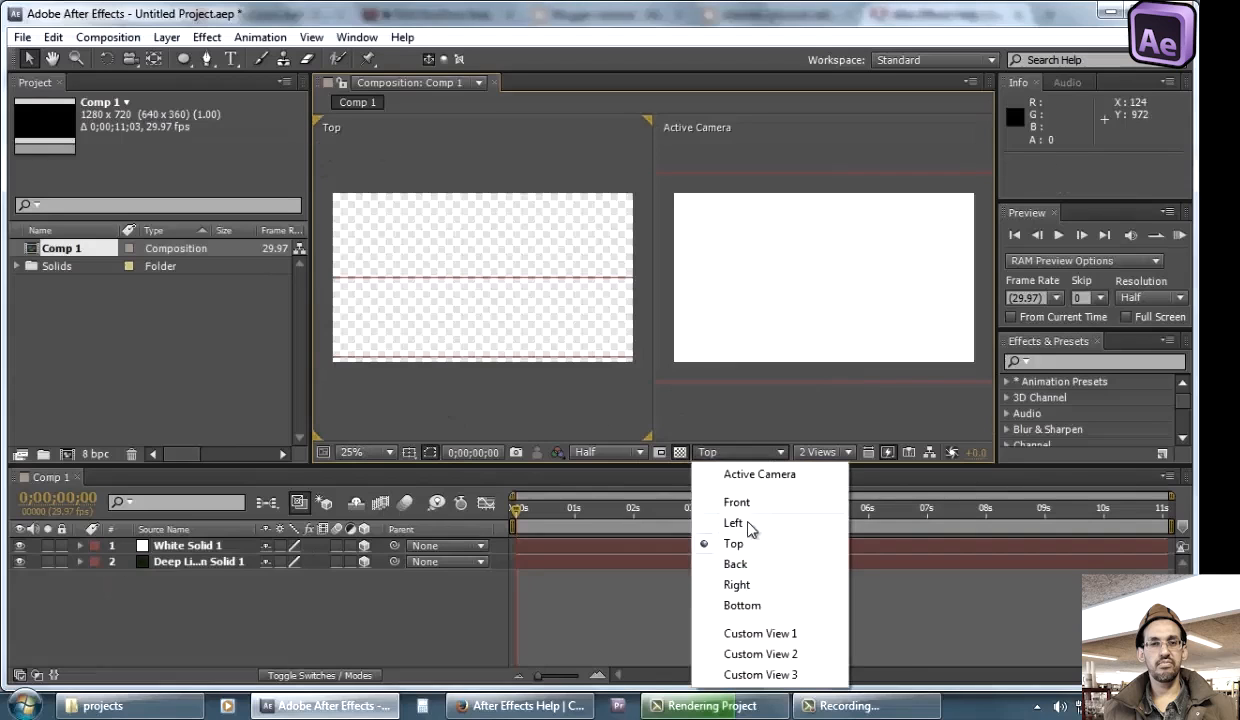
click(761, 636)
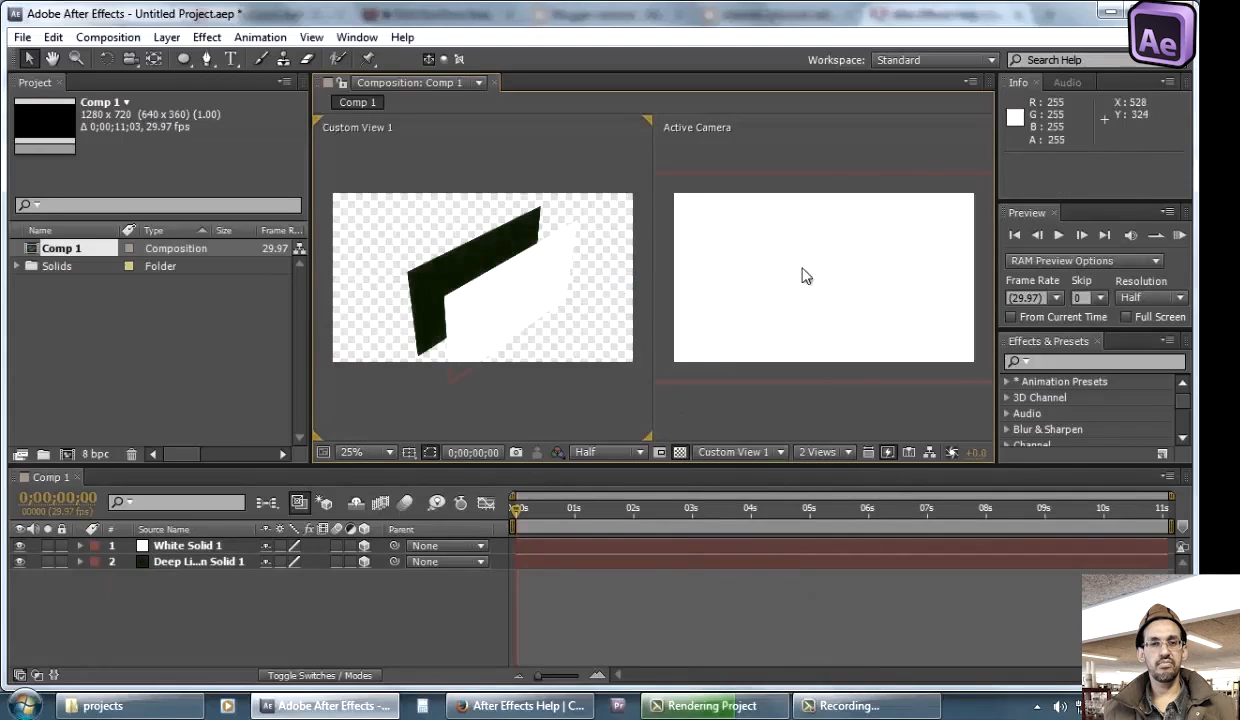
Scale the white solid down to about 50% by 57% and the green solid to about 45% by 84%
click(246, 553)
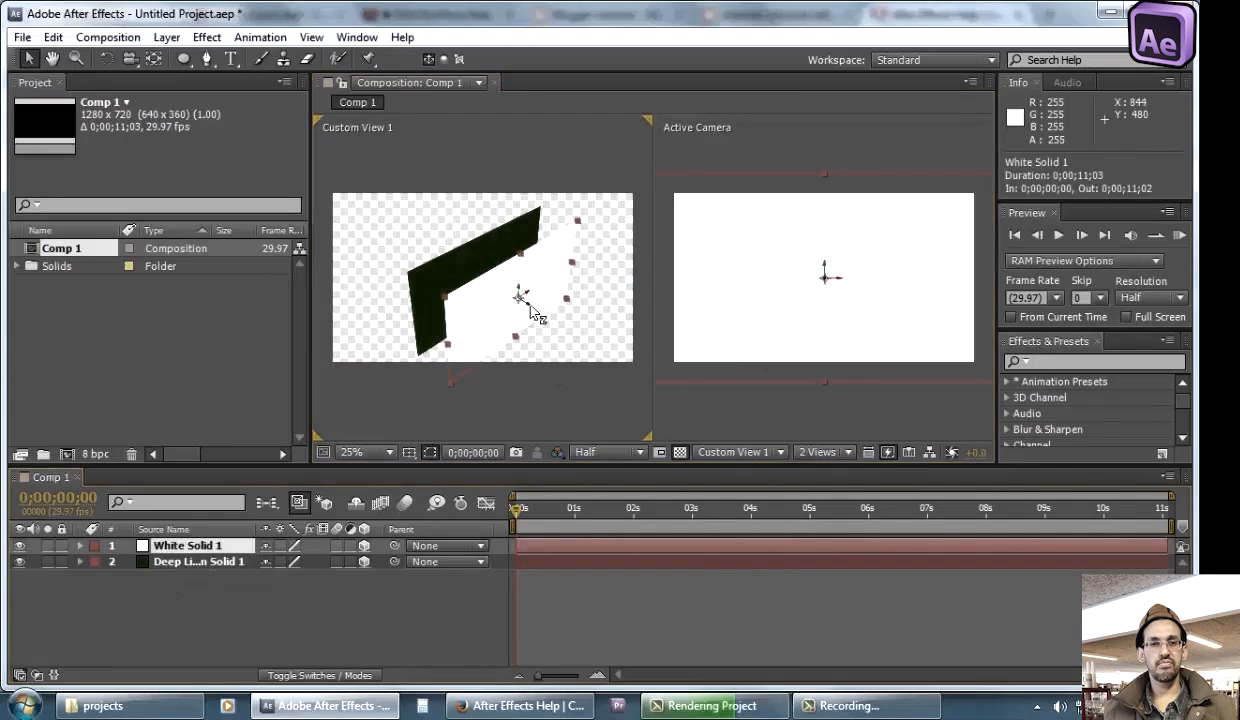
drag(531, 307, 478, 298)
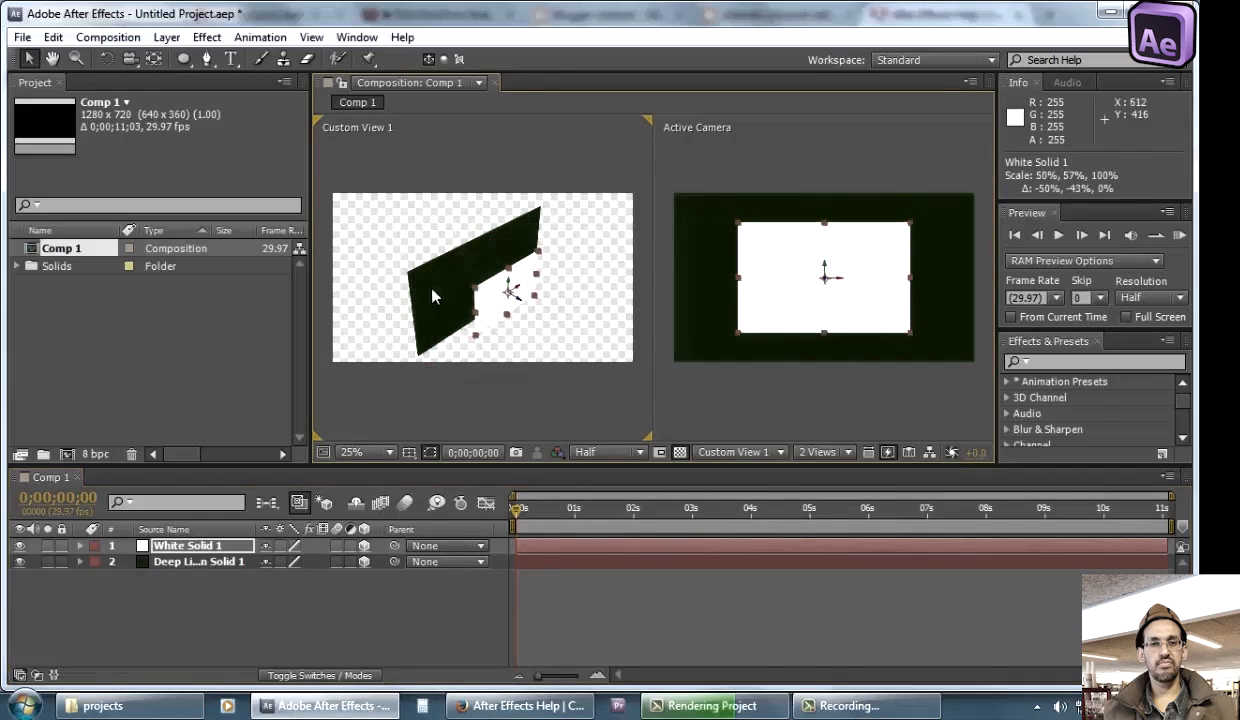
click(200, 562)
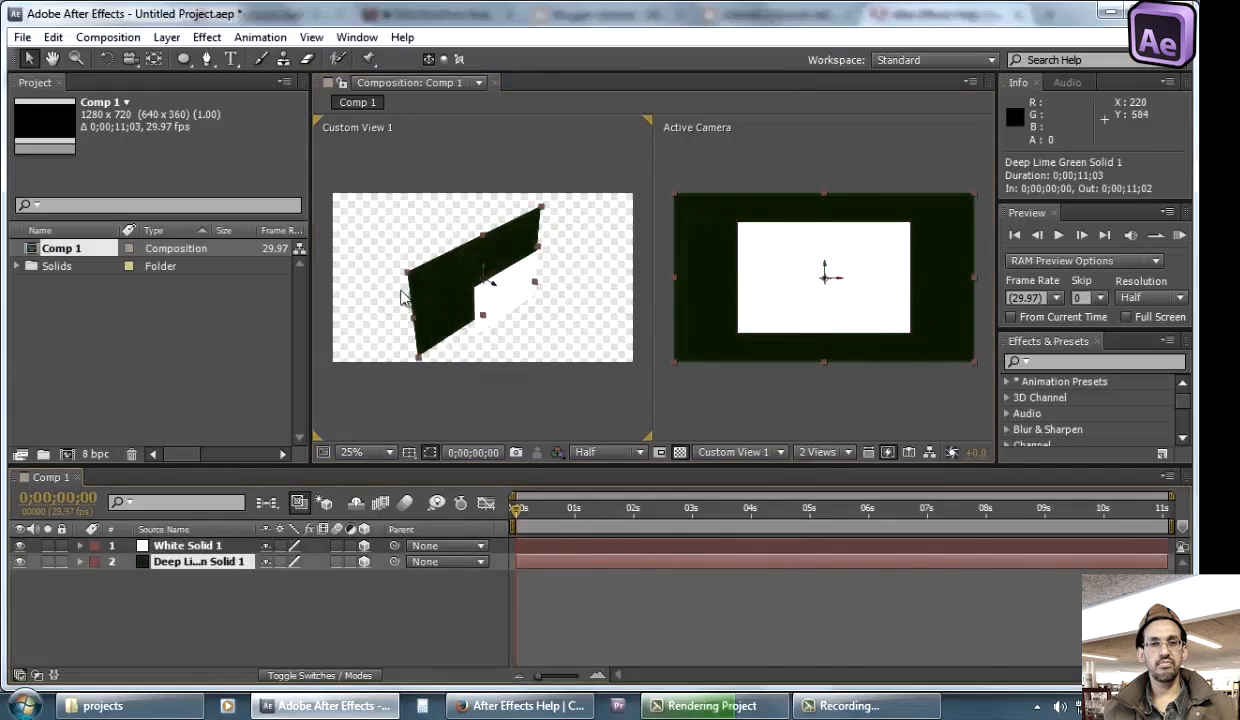
drag(410, 282, 455, 263)
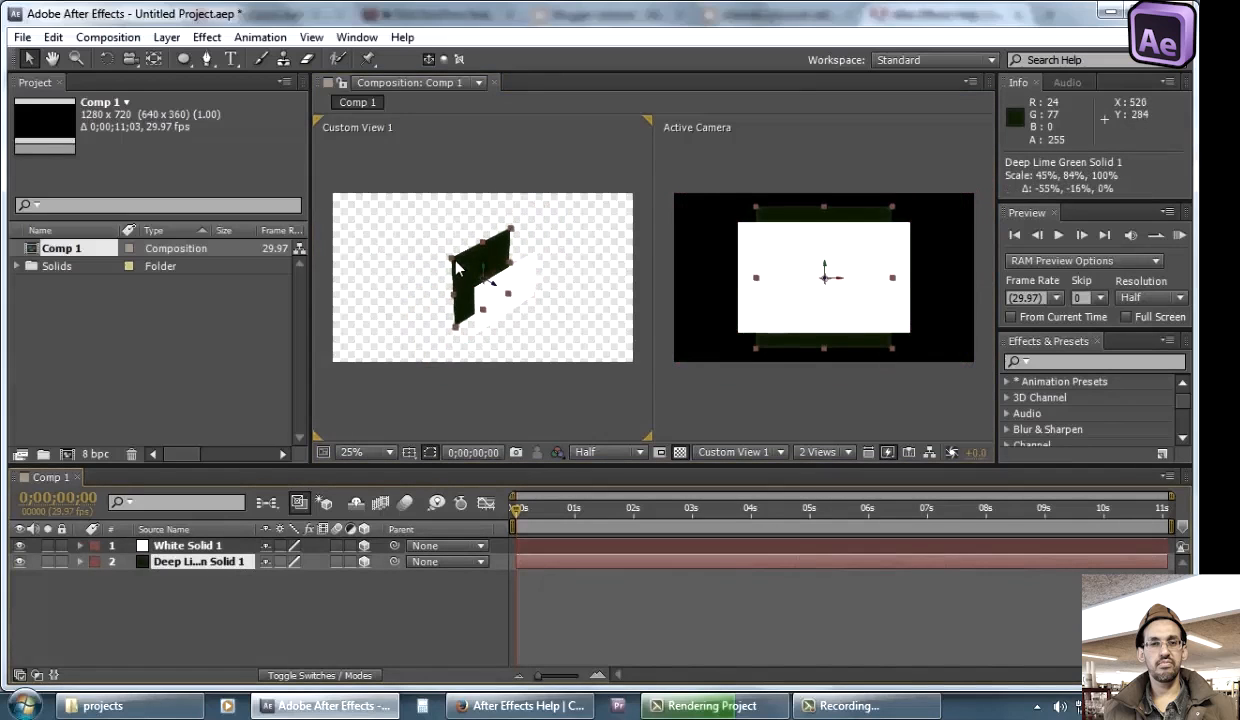
Move the white solid along its Z axis toward the camera to about -358
click(225, 545)
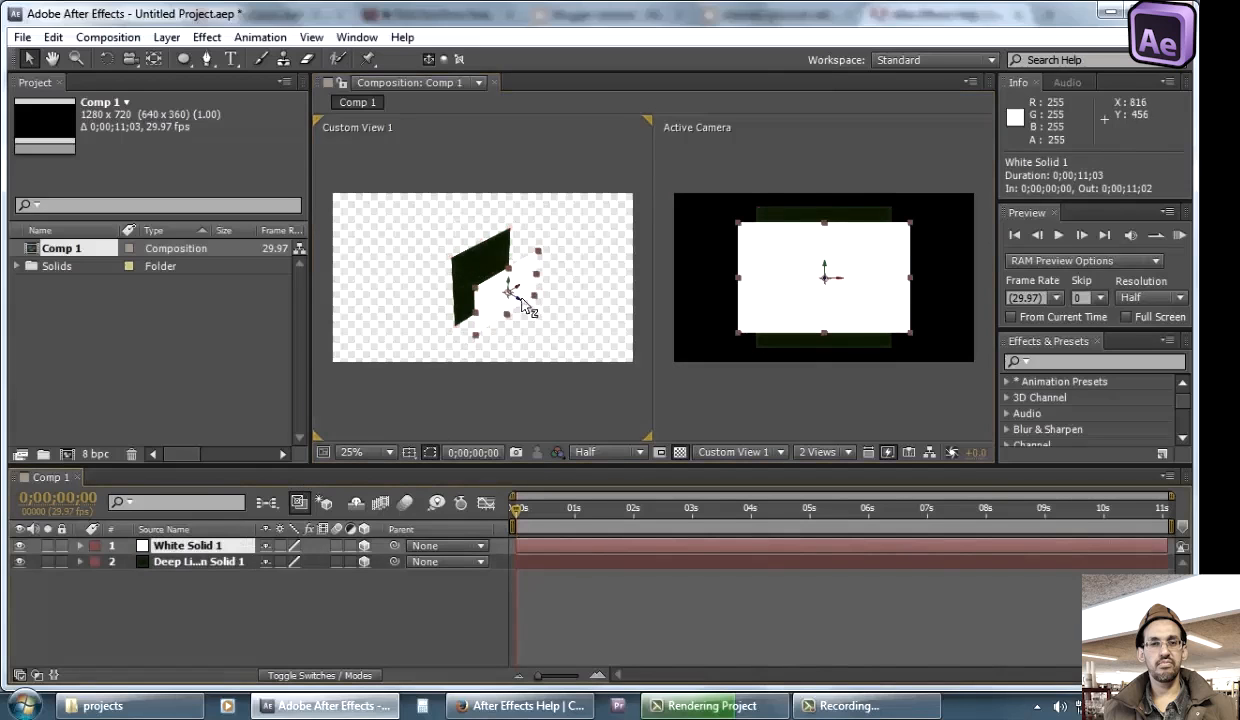
drag(527, 308, 560, 347)
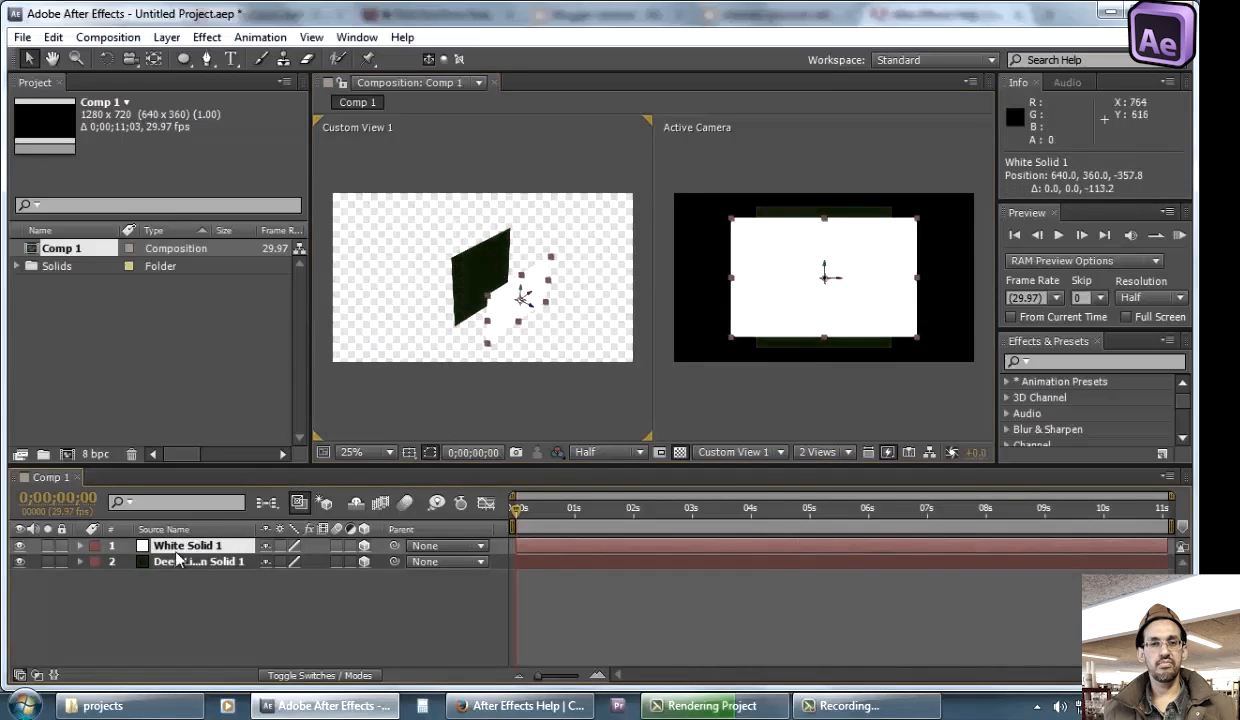
click(80, 545)
click(80, 545)
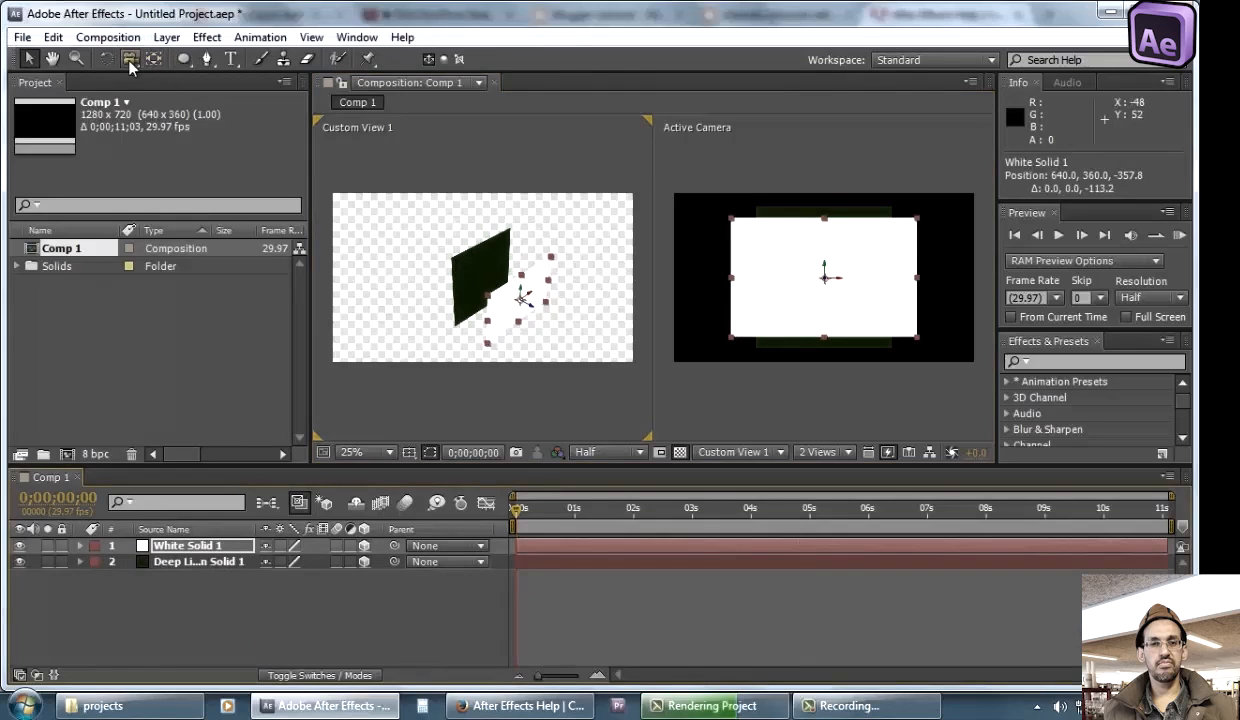
Rotate the white solid to an orientation of about 355°, 12°, 1° and reposition it to about 656, 366, -283
scroll(506, 246, up, 2)
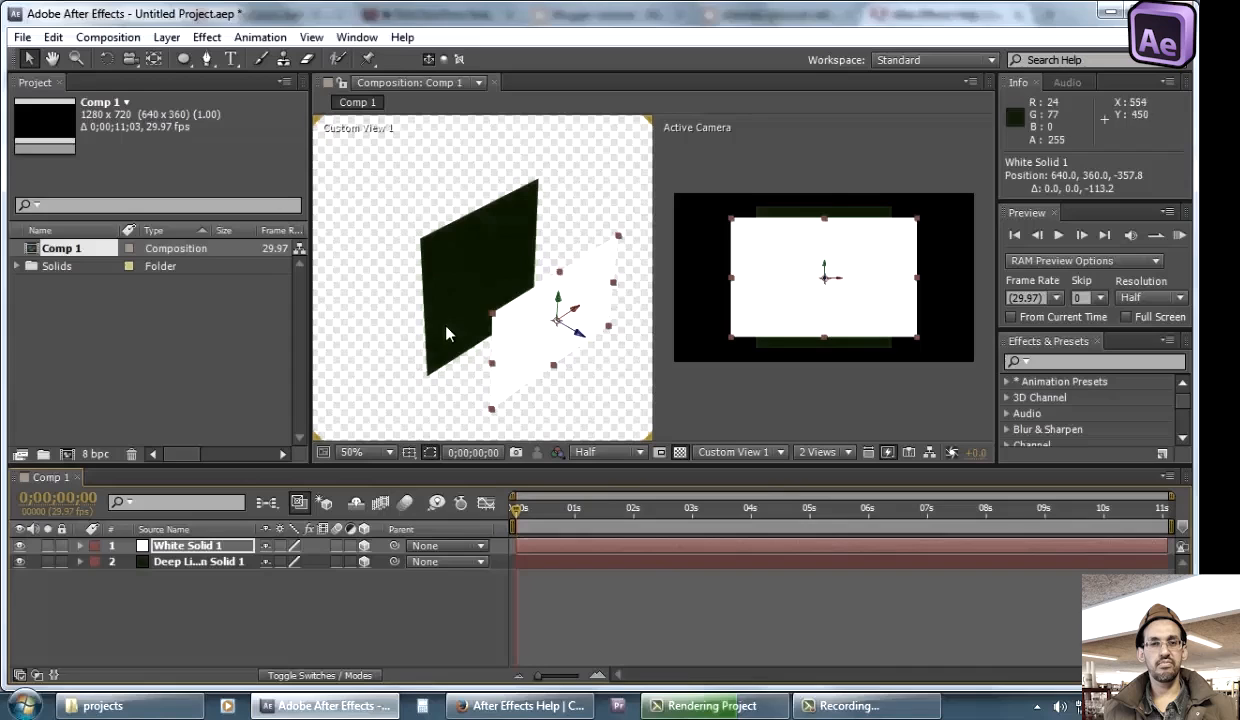
click(106, 56)
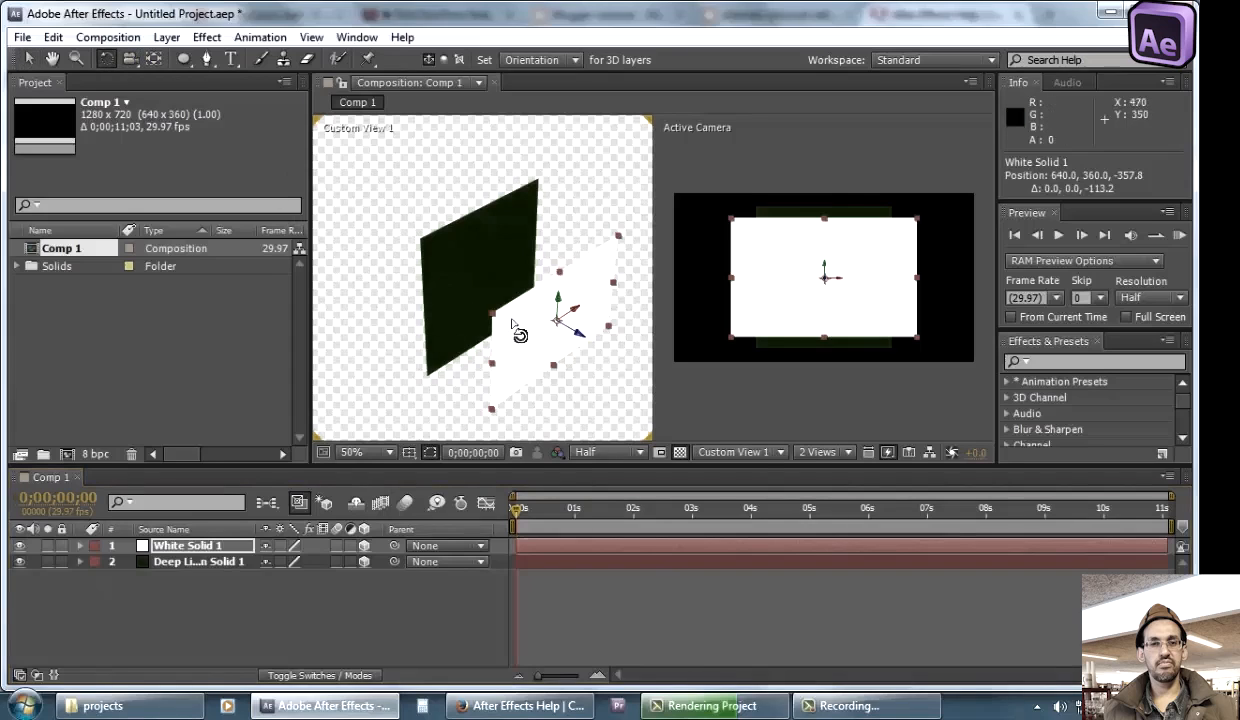
drag(556, 300, 560, 330)
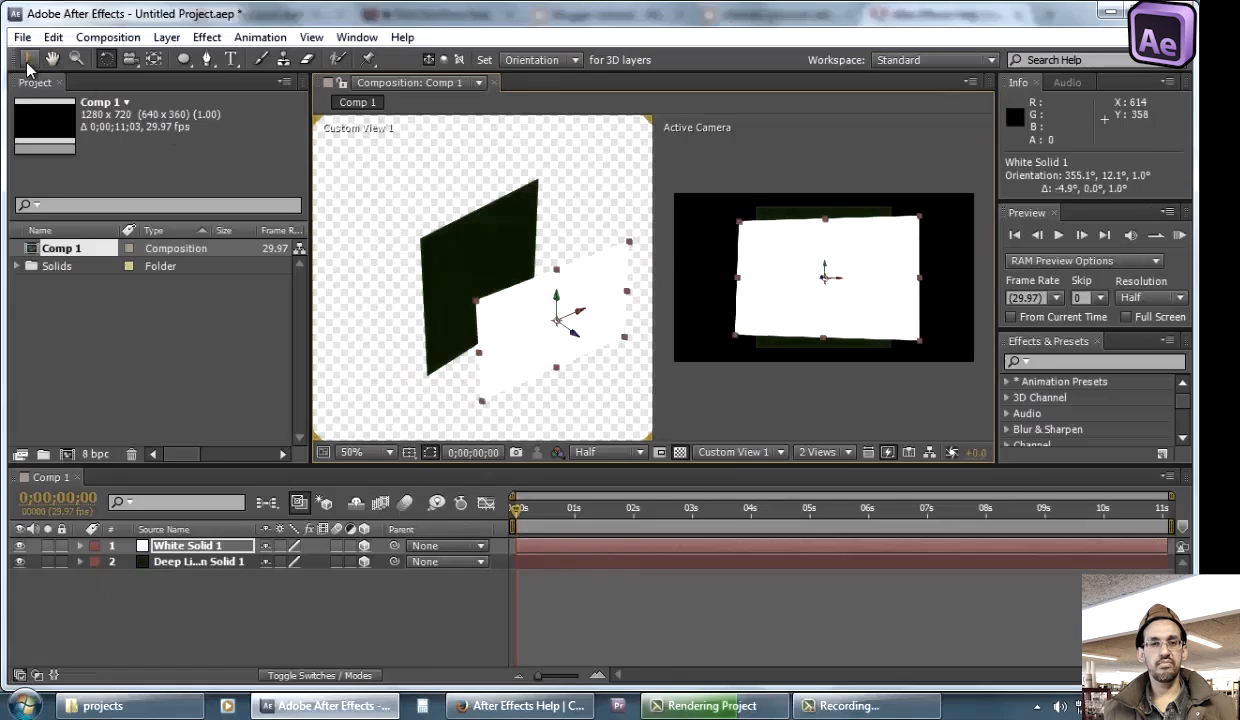
click(29, 59)
mouse_move(586, 345)
mouse_down()
mouse_move(601, 326)
mouse_move(590, 354)
mouse_move(558, 318)
mouse_move(588, 336)
mouse_up()
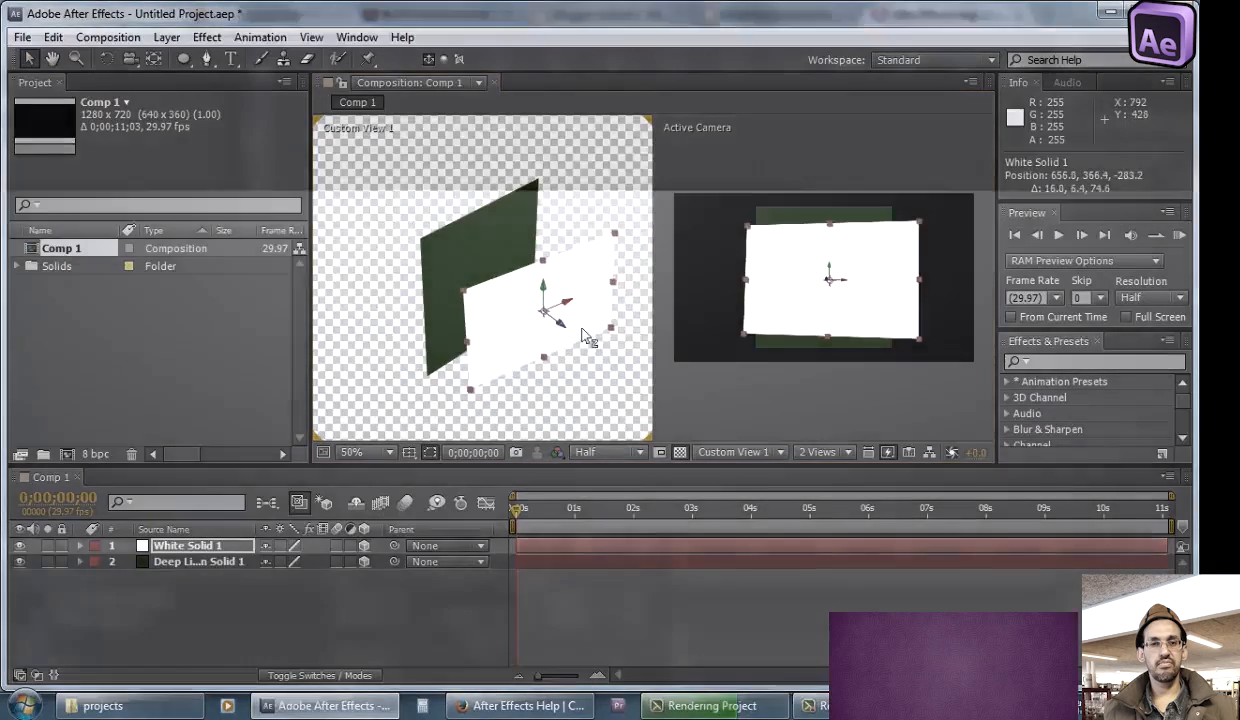
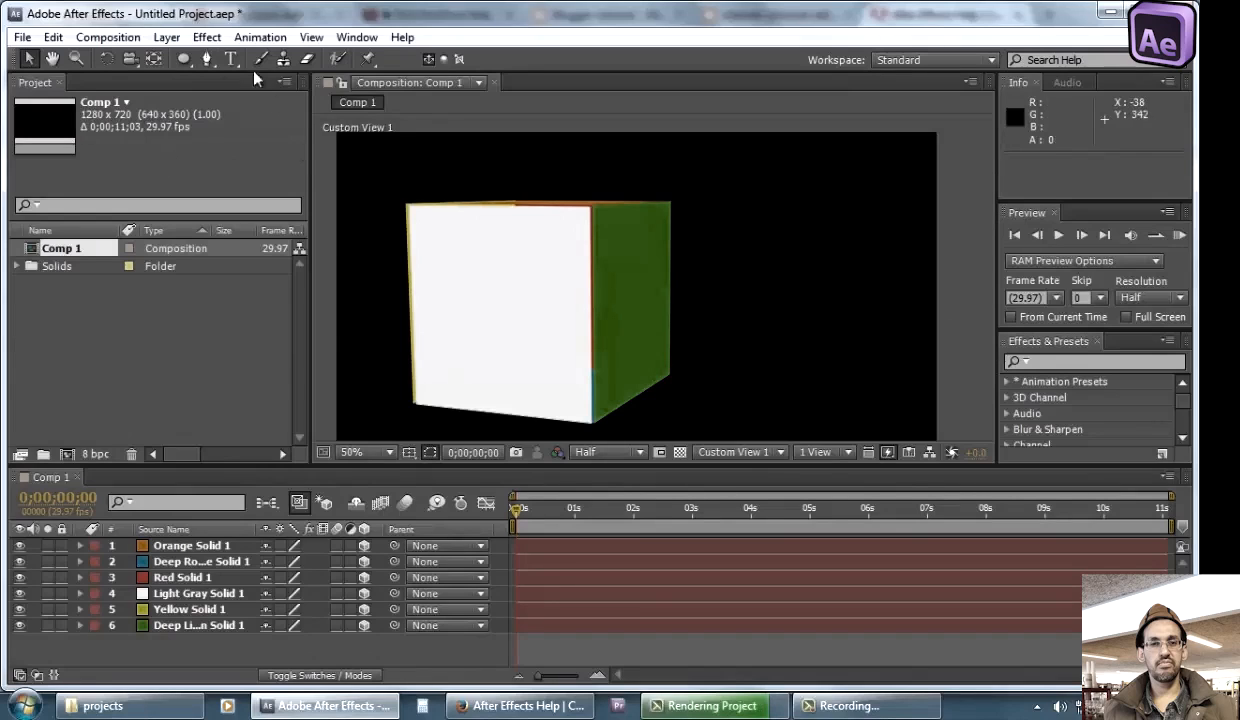
Create a new pale yellow solid layer, 1280 by 720 px, in the composition containing the cube
click(167, 37)
mouse_move(232, 35)
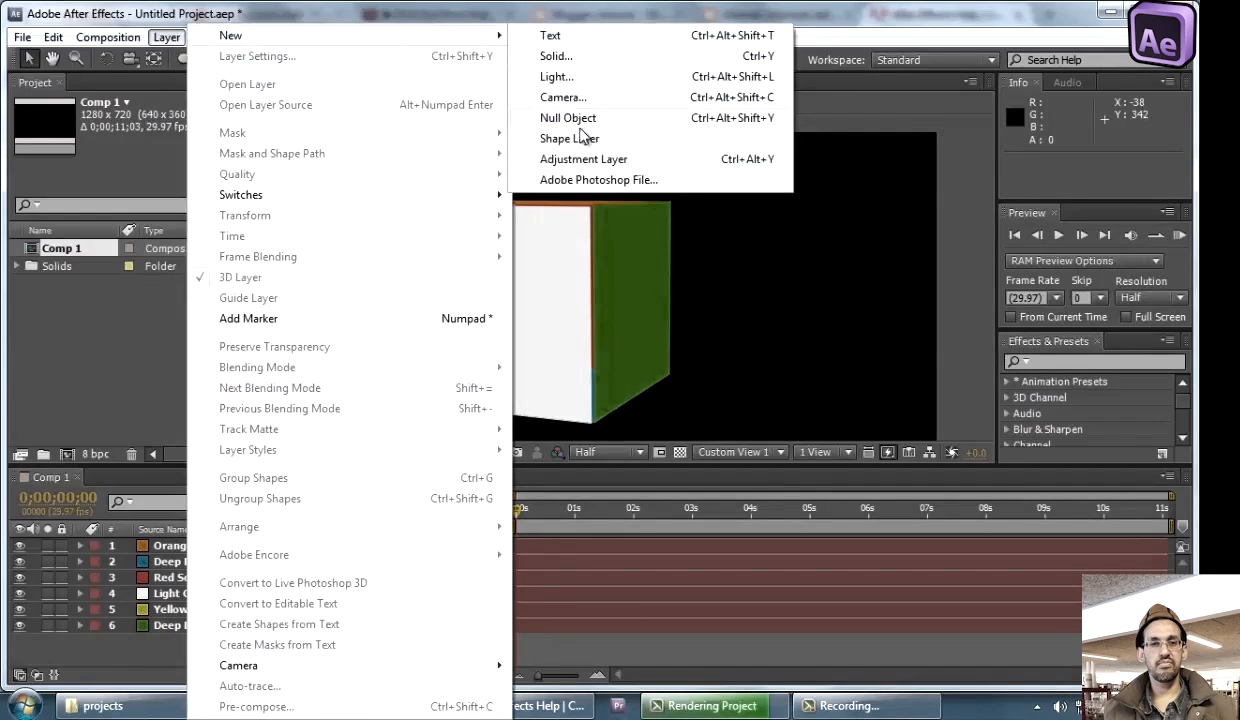
click(560, 57)
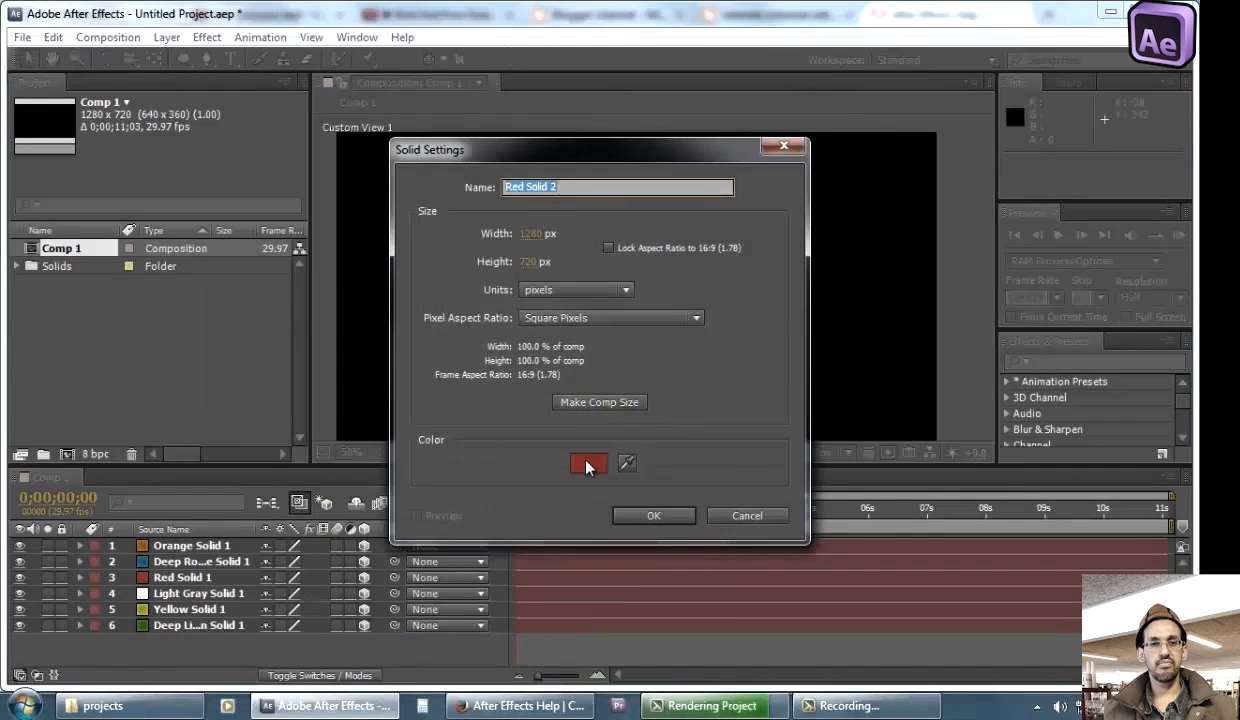
click(587, 467)
mouse_move(505, 318)
mouse_down()
mouse_move(488, 302)
mouse_move(520, 296)
mouse_up()
click(747, 485)
click(899, 291)
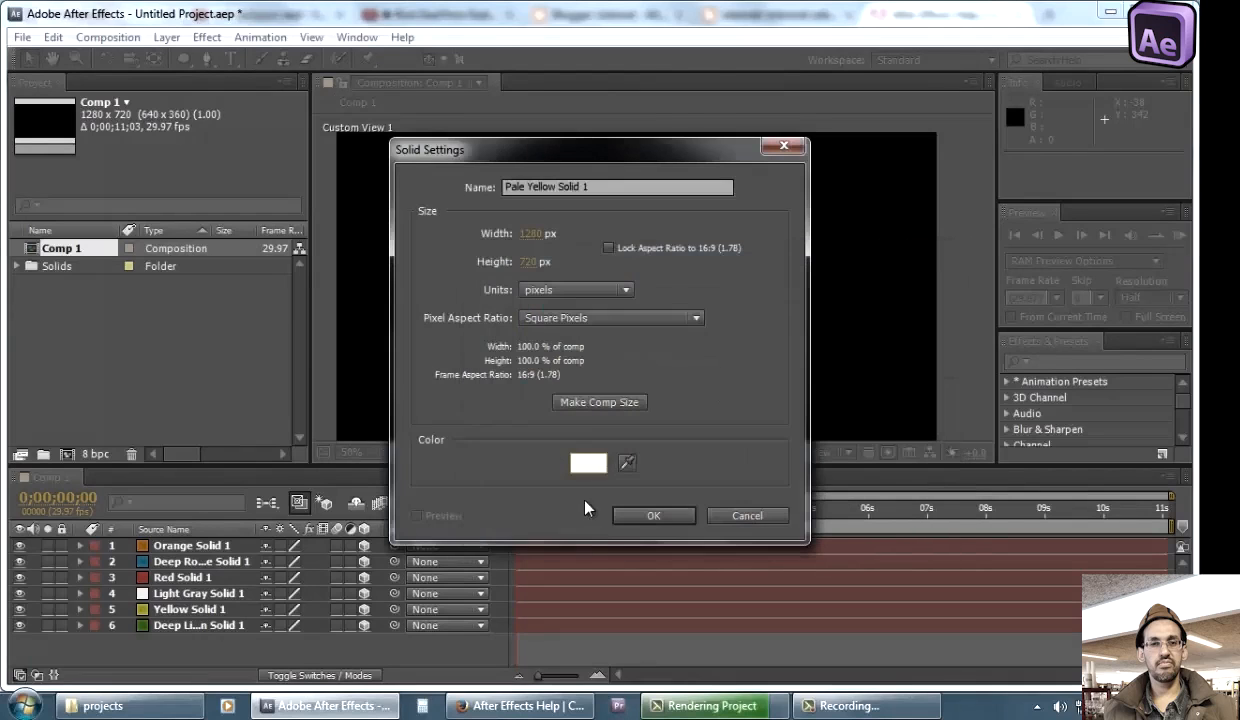
click(655, 508)
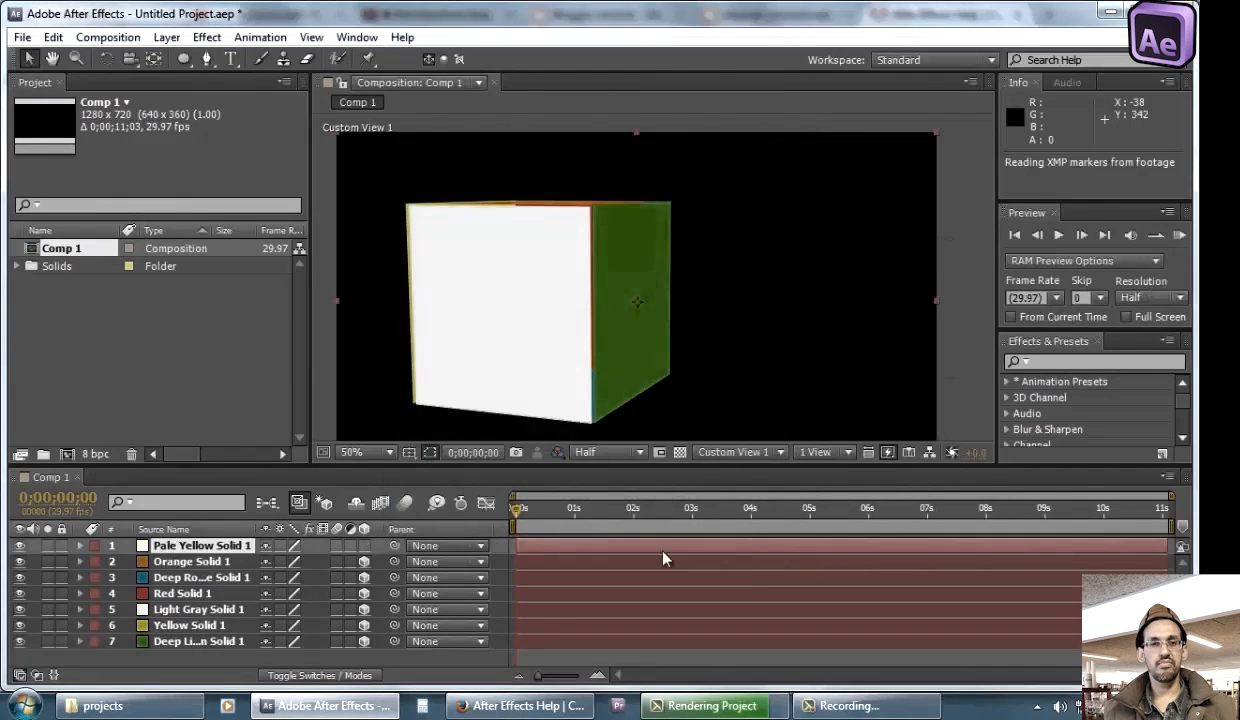
Display the cube in two horizontal views, with Custom View 1 beside the Active Camera
click(815, 452)
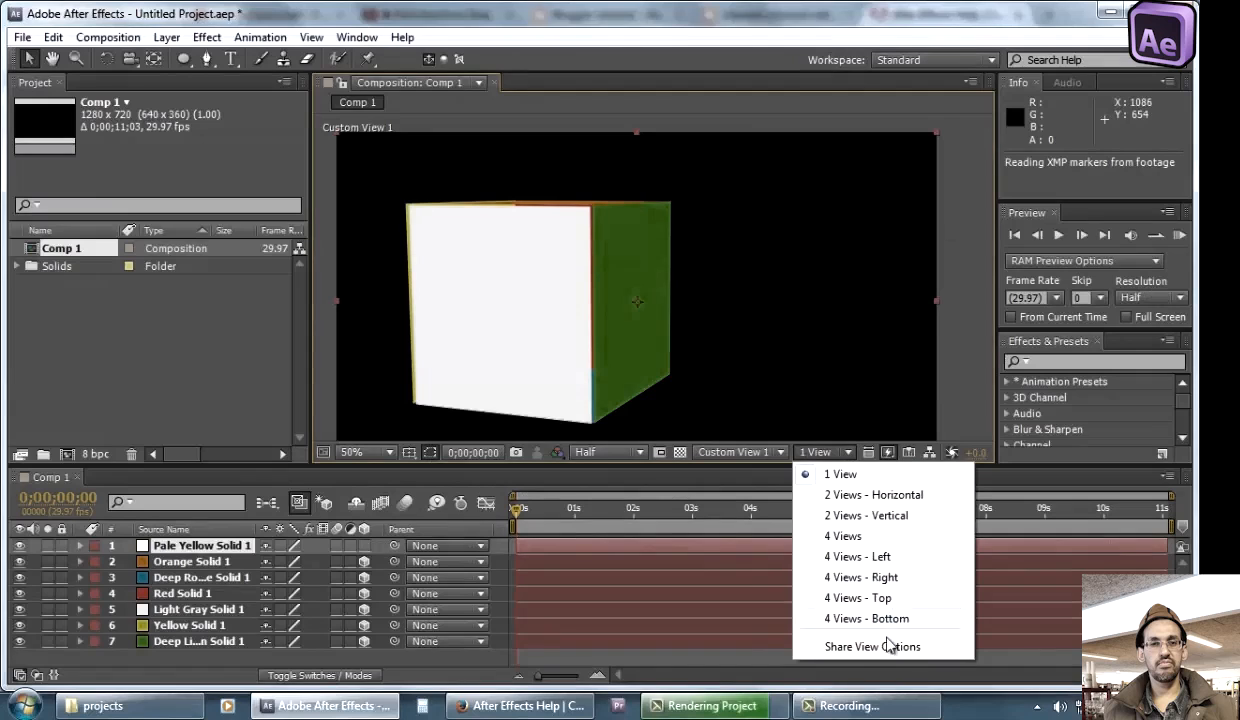
click(745, 462)
click(742, 454)
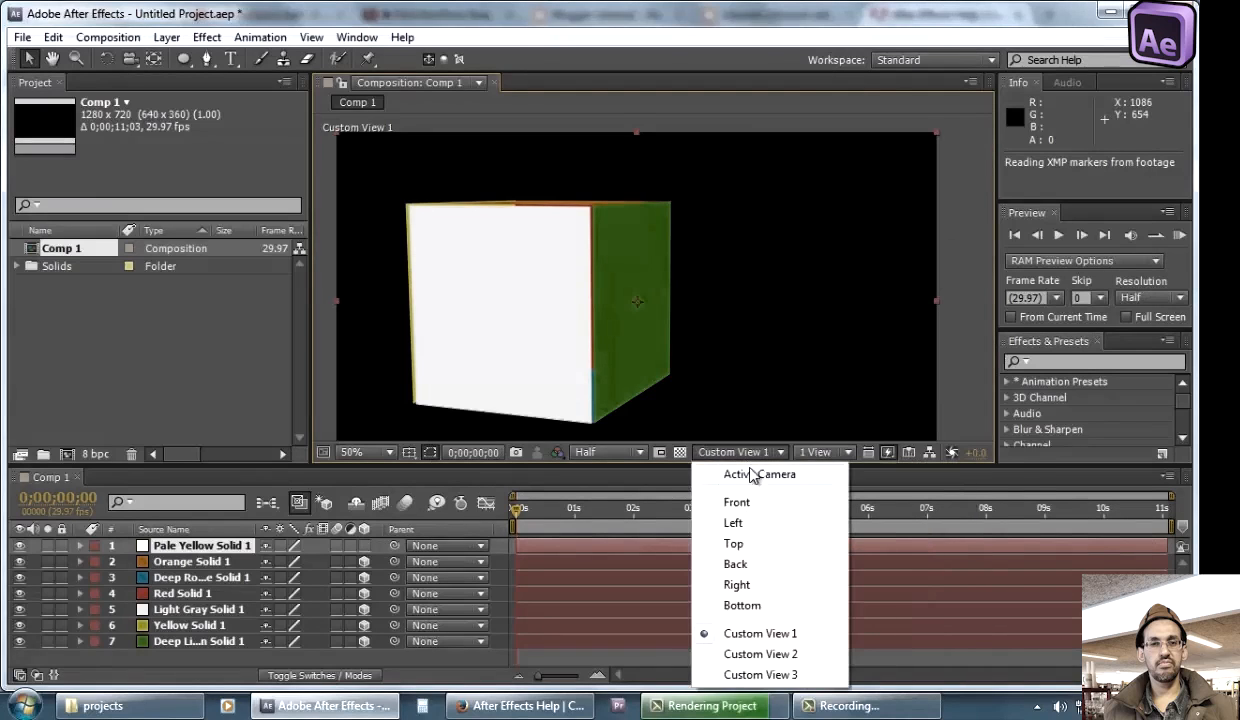
click(815, 452)
click(859, 497)
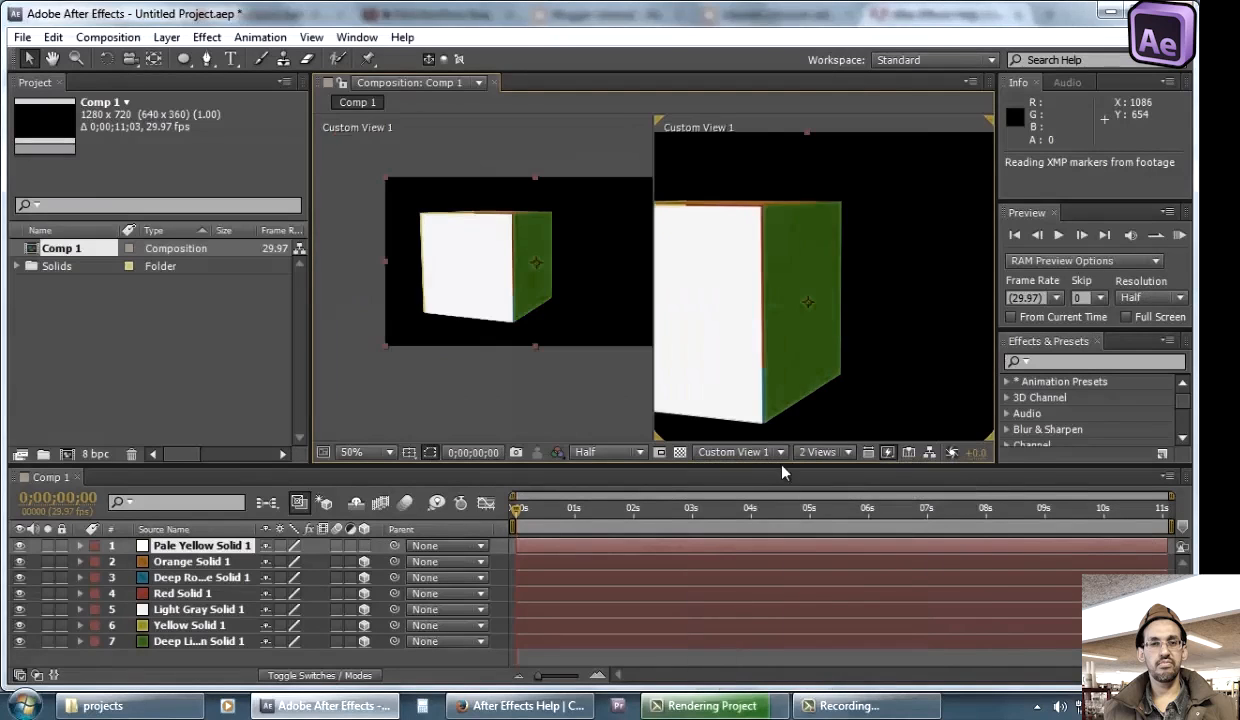
click(740, 455)
click(729, 471)
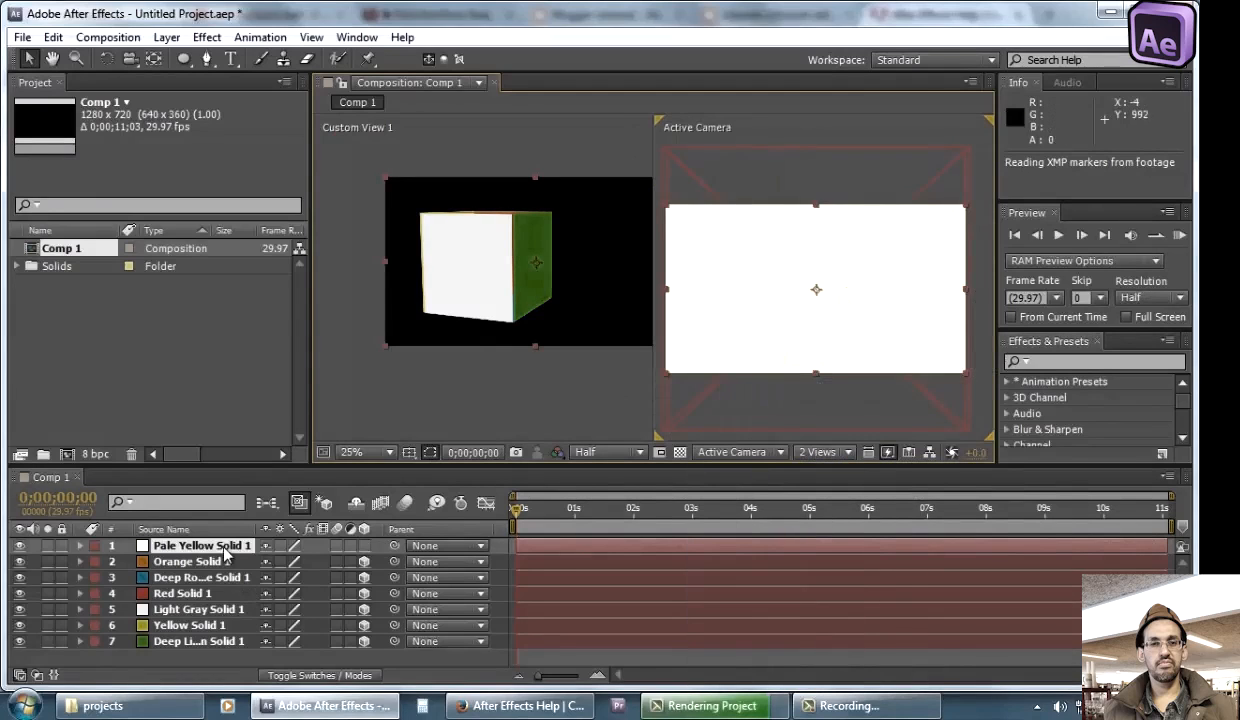
Make the pale yellow solid a 3D layer and rotate it flat to an X orientation of 270°
click(364, 546)
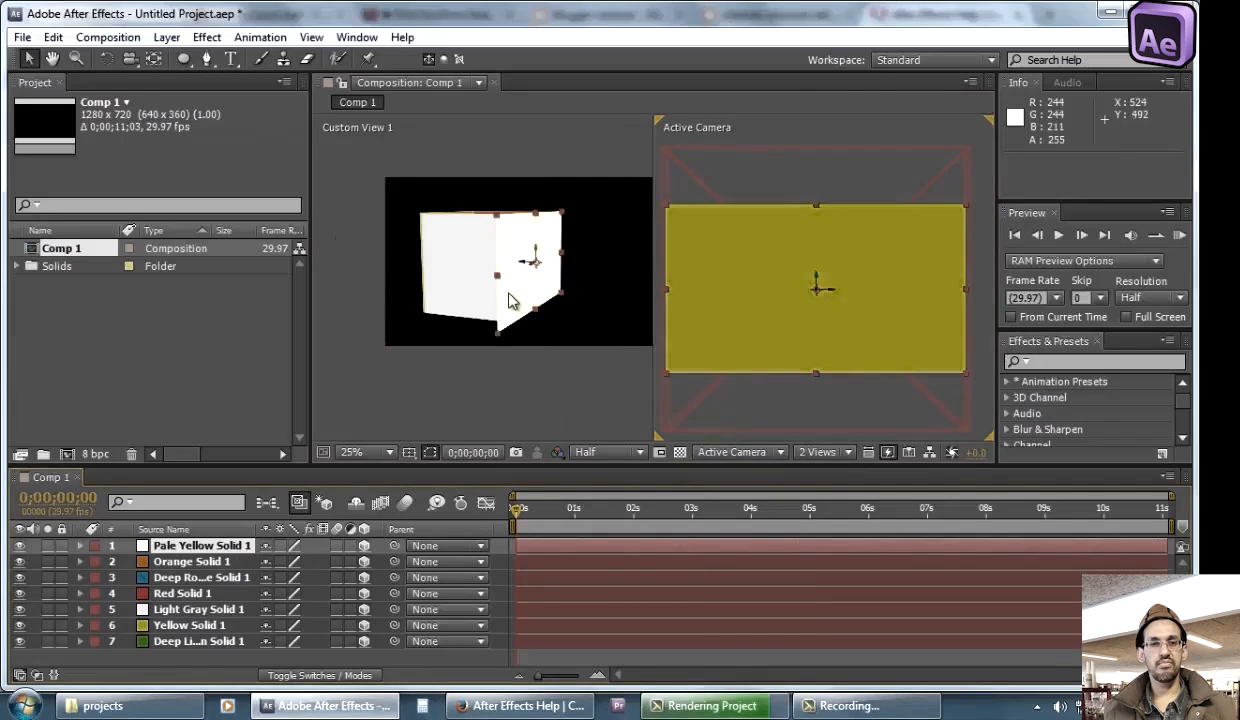
scroll(475, 263, up, 3)
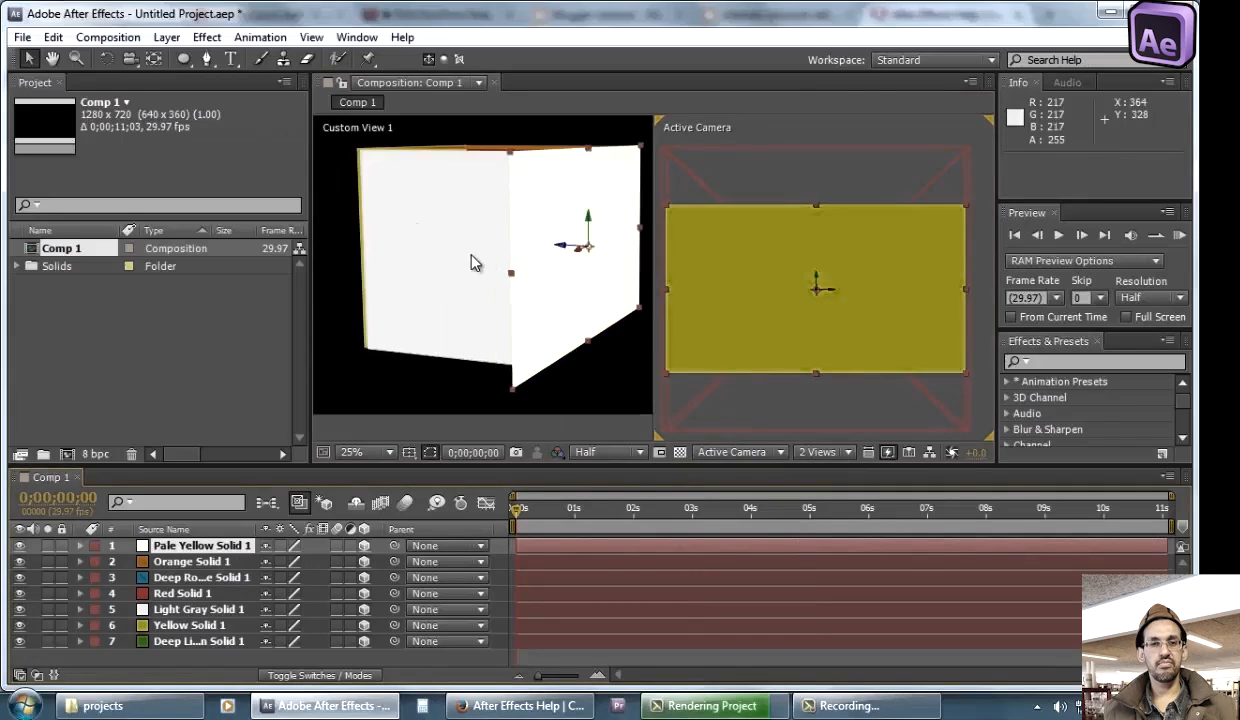
click(101, 60)
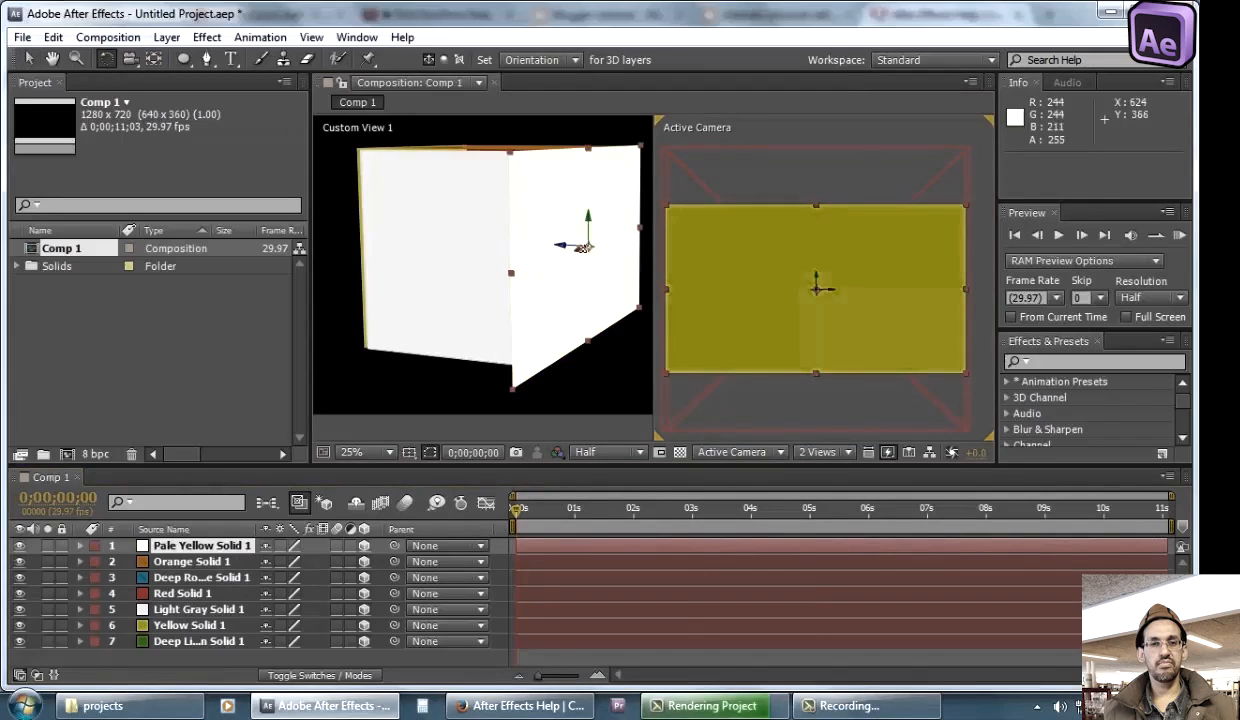
drag(584, 247, 588, 274)
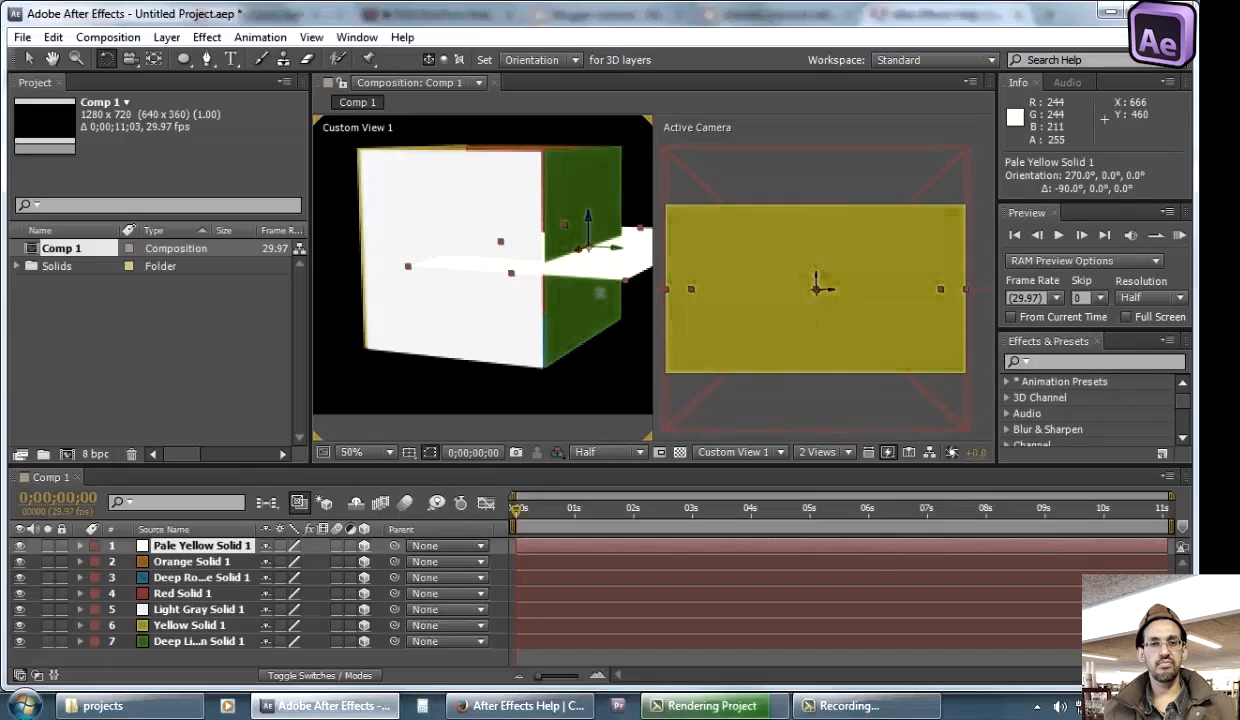
Lower the pale yellow solid beneath the cube to a Y position of 714 and deselect it
click(29, 59)
drag(575, 243, 587, 412)
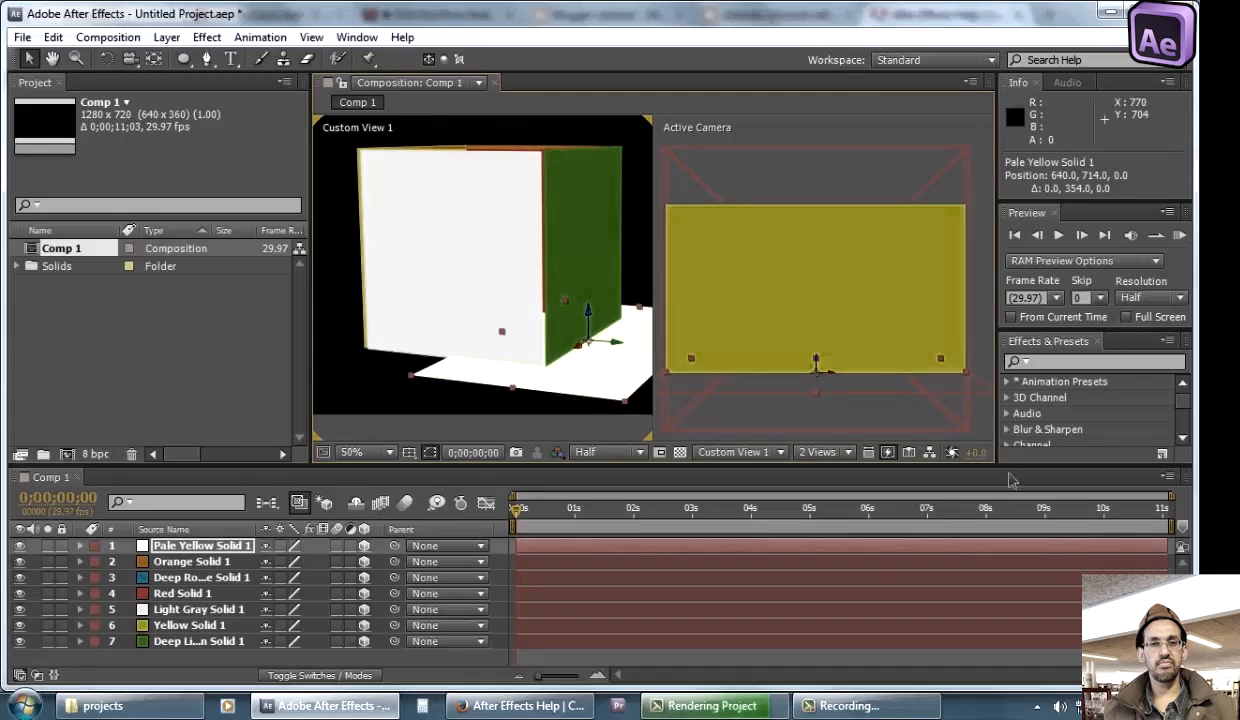
click(797, 208)
click(839, 131)
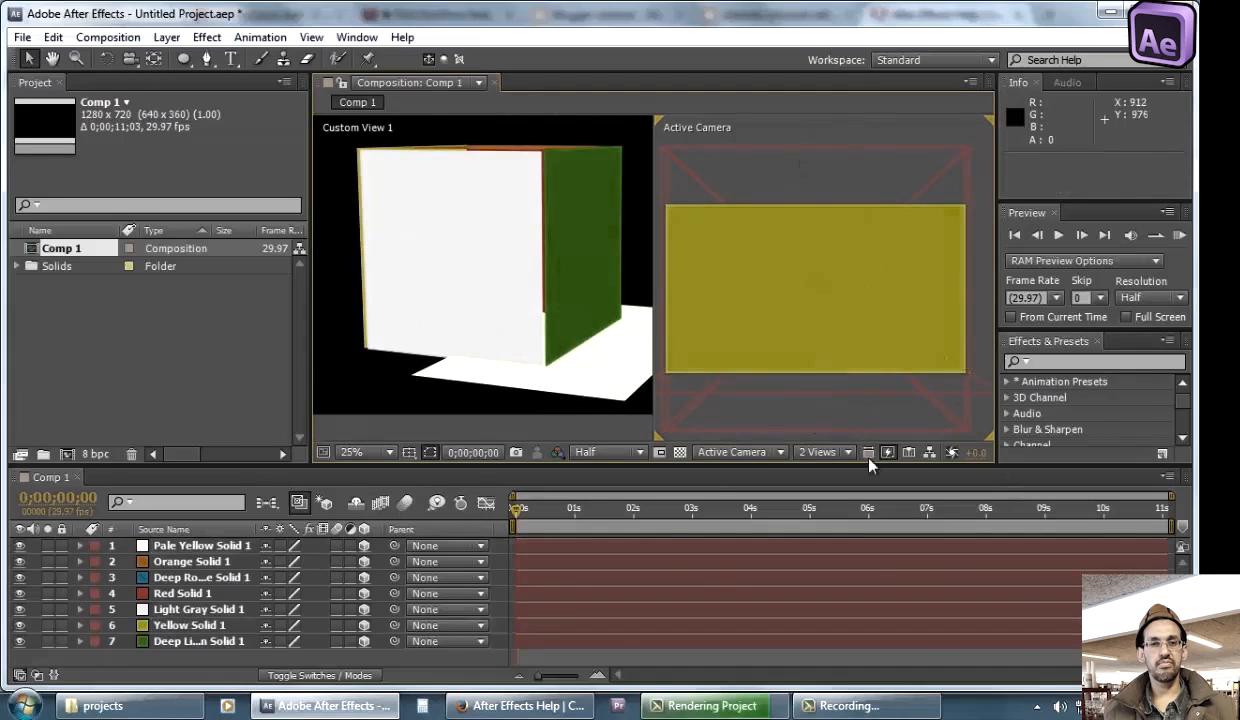
Show the Front view beside Custom View 1 and scale the pale yellow floor solid to about 302% by 614%
click(768, 453)
click(737, 502)
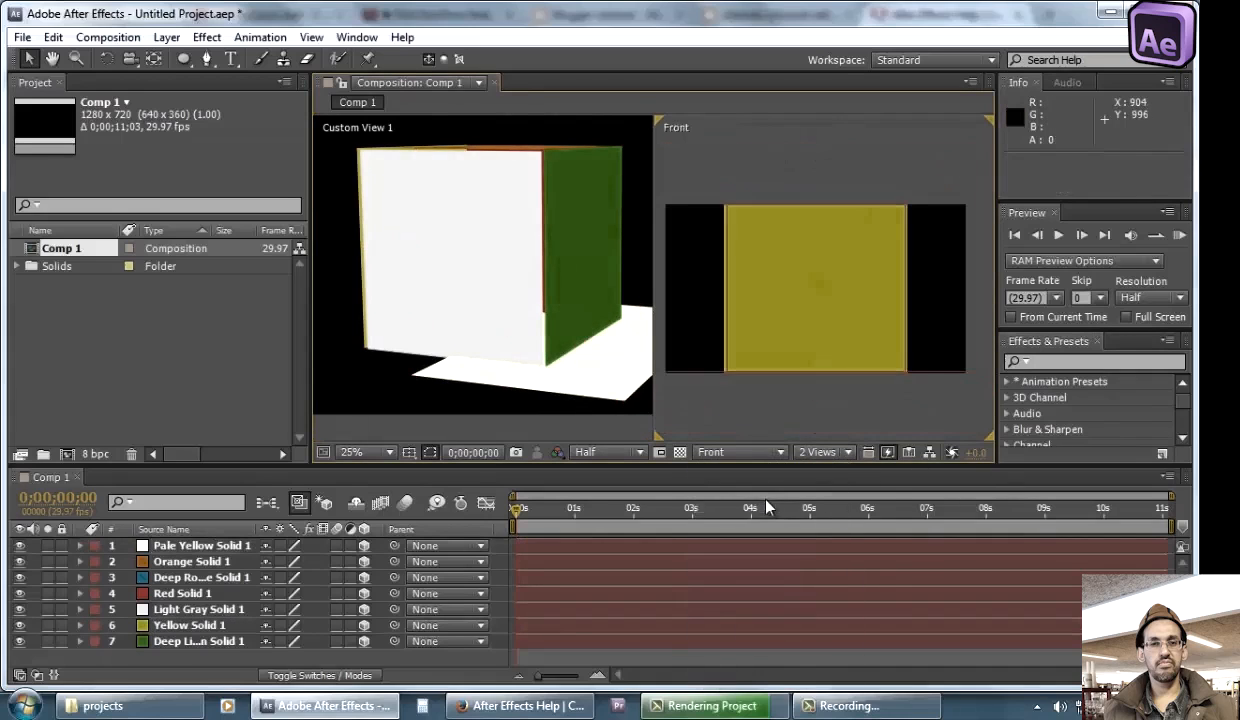
click(490, 385)
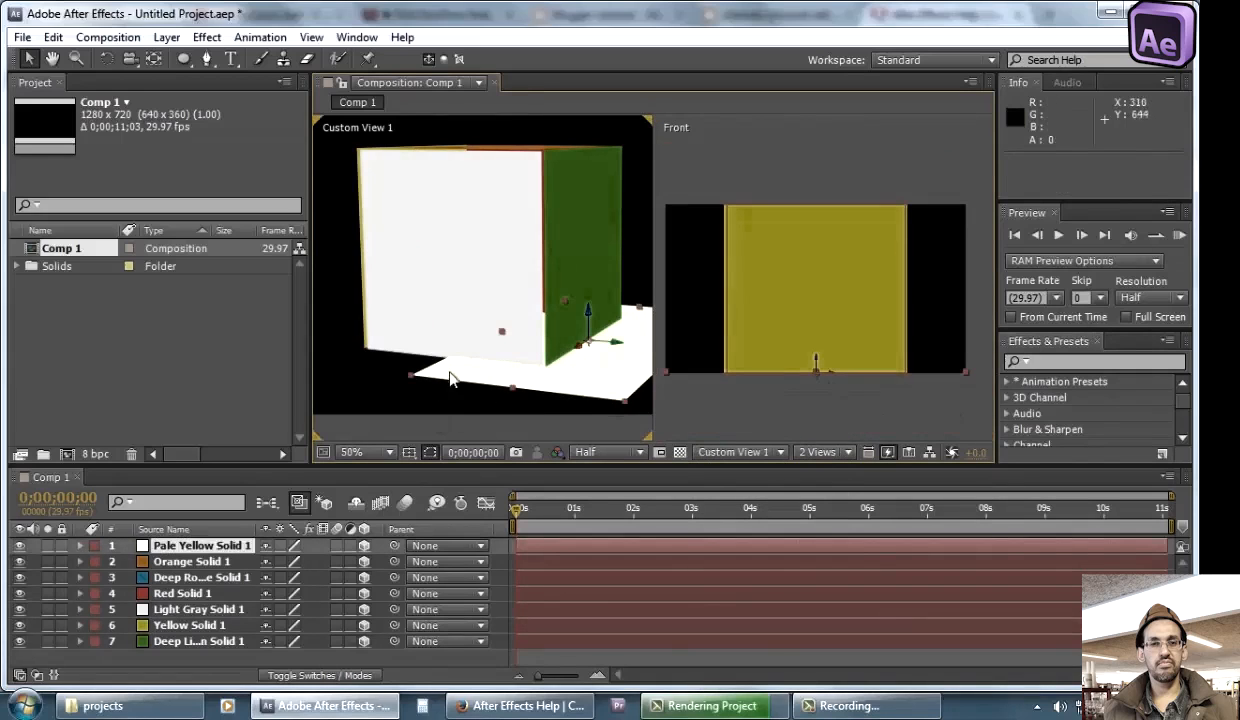
drag(502, 338, 232, 626)
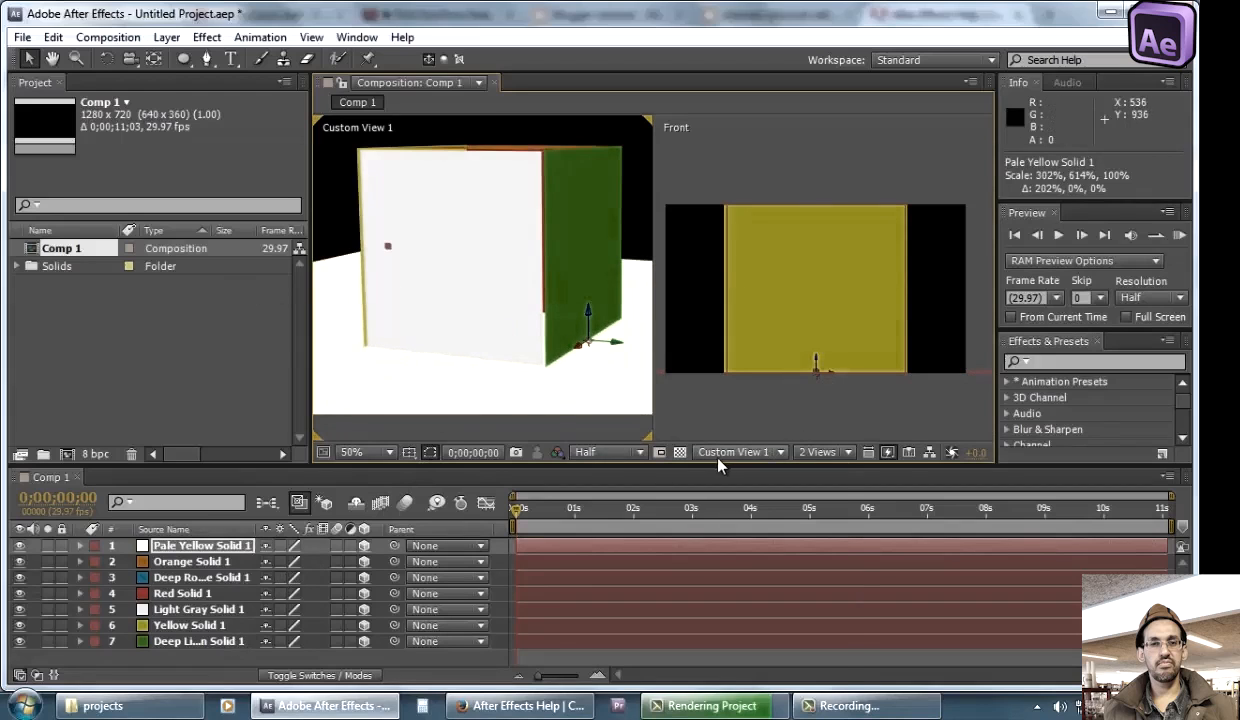
Switch the composition to a single view showing Custom View 1
click(733, 452)
click(789, 385)
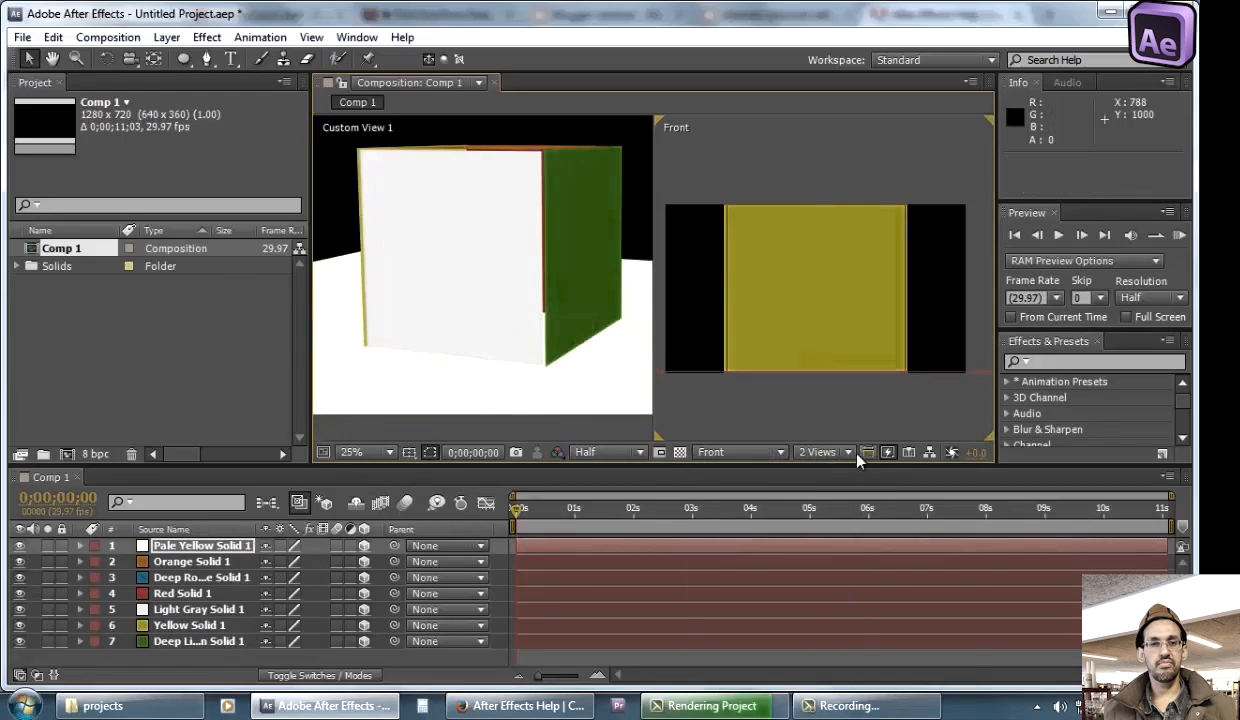
click(822, 452)
click(830, 474)
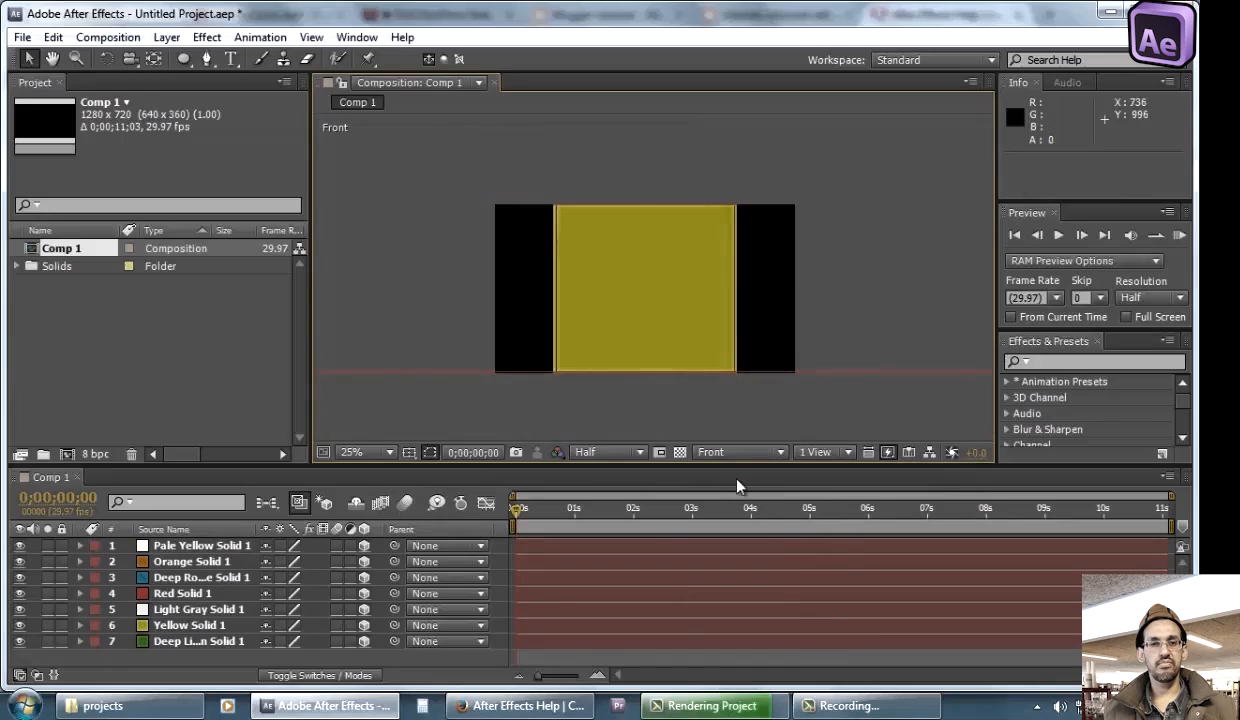
click(738, 452)
click(760, 634)
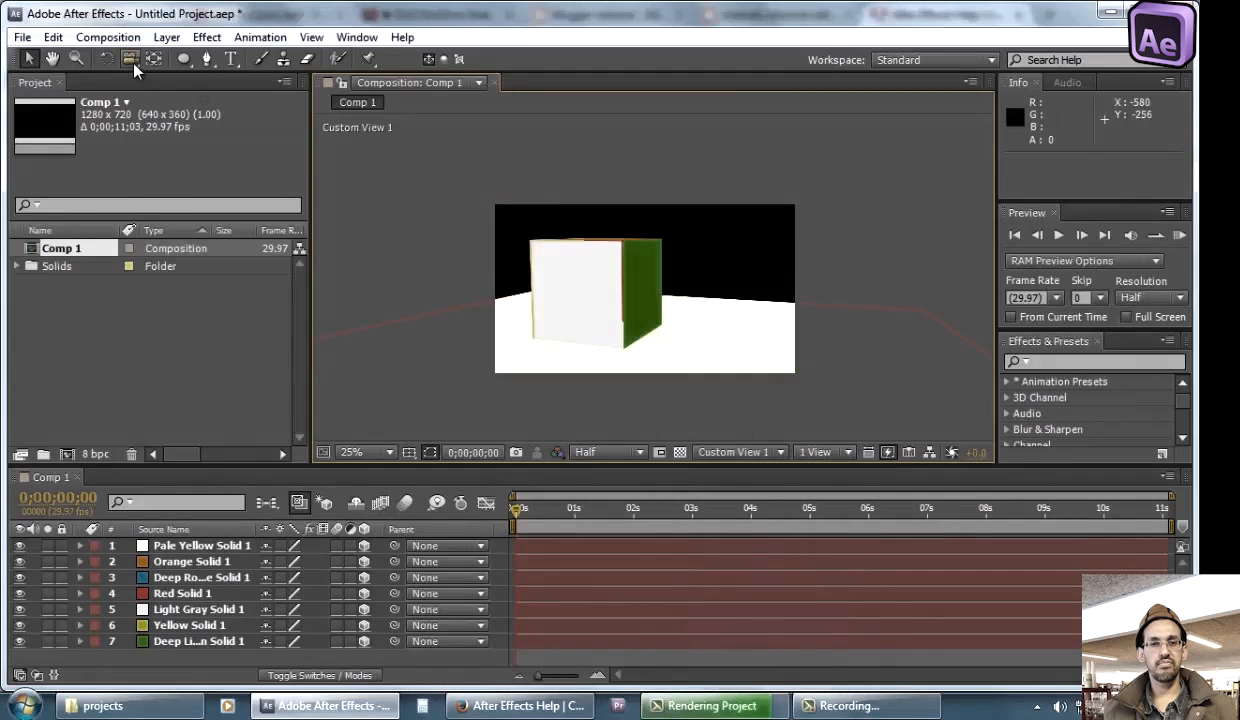
Lower the pale yellow floor solid just below the cube to a Y position of 726
drag(129, 61, 175, 96)
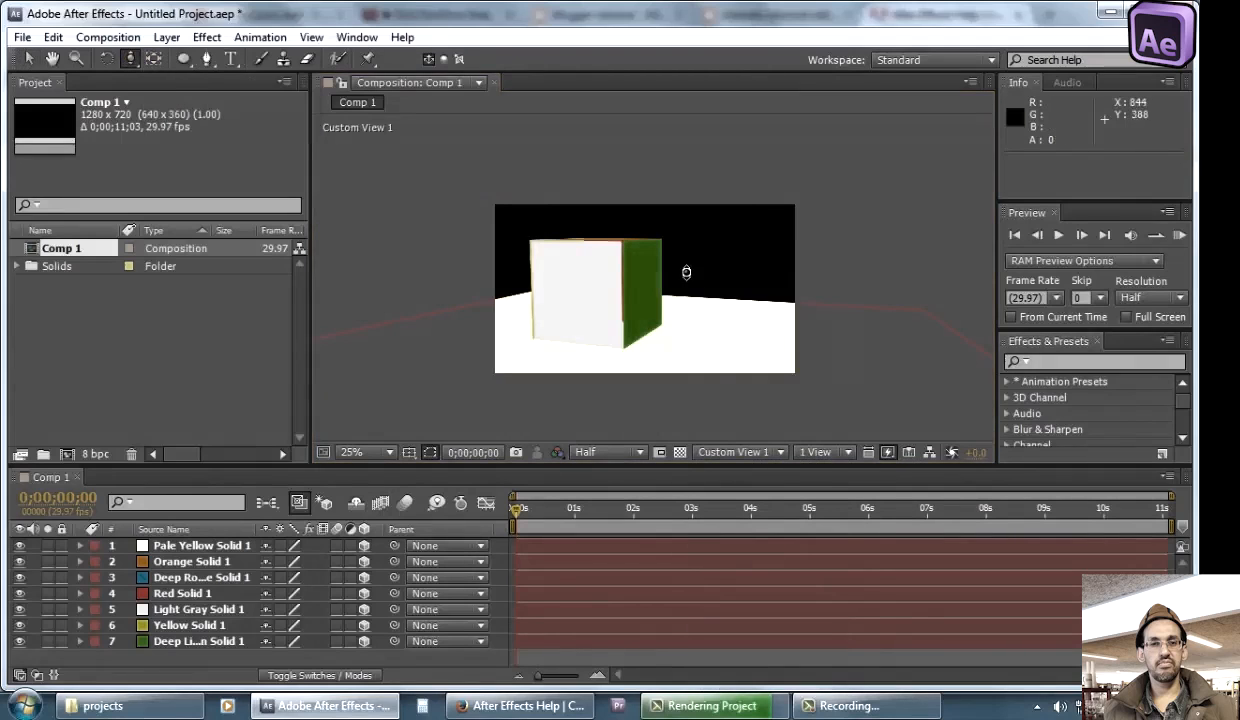
drag(686, 272, 649, 423)
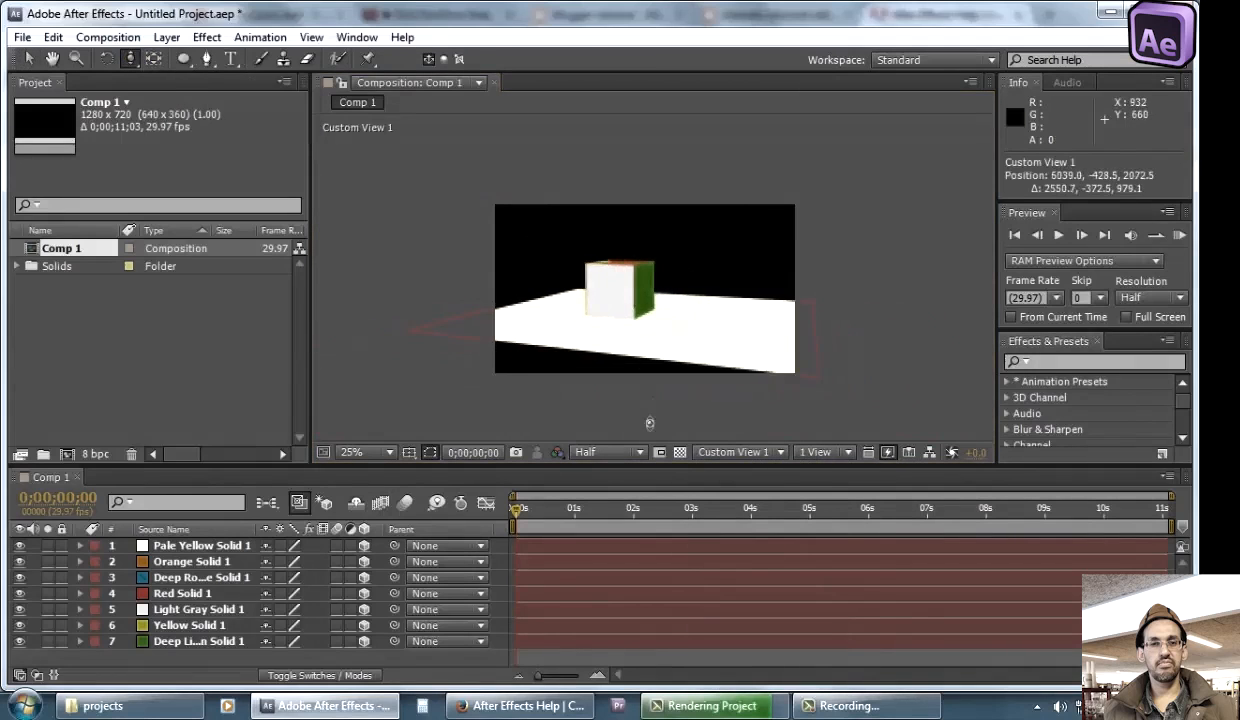
drag(131, 60, 155, 79)
drag(710, 335, 720, 300)
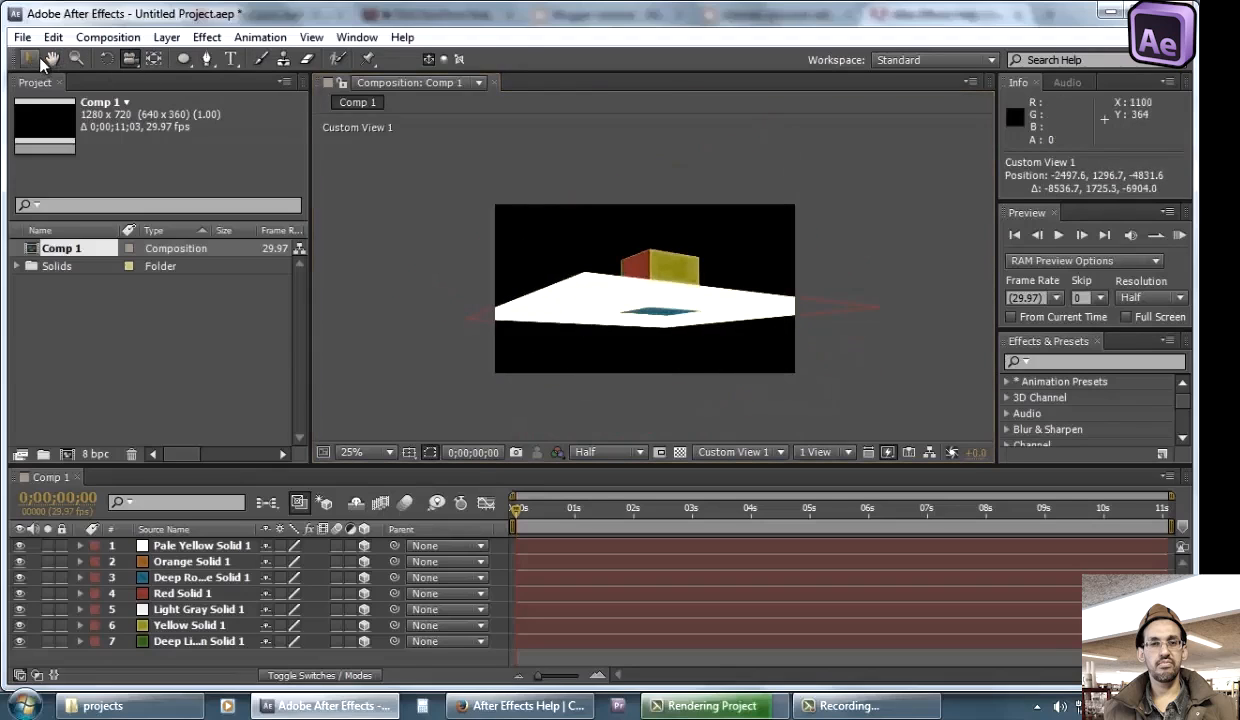
click(38, 55)
click(652, 297)
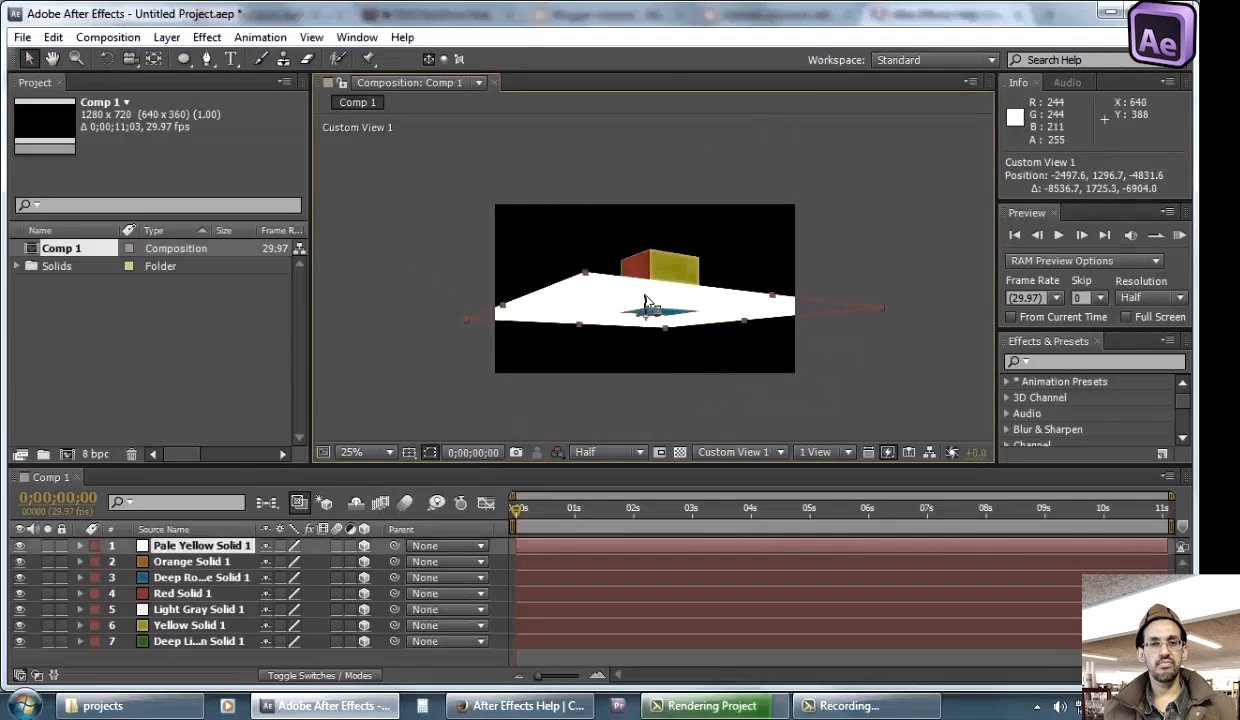
drag(647, 304, 627, 289)
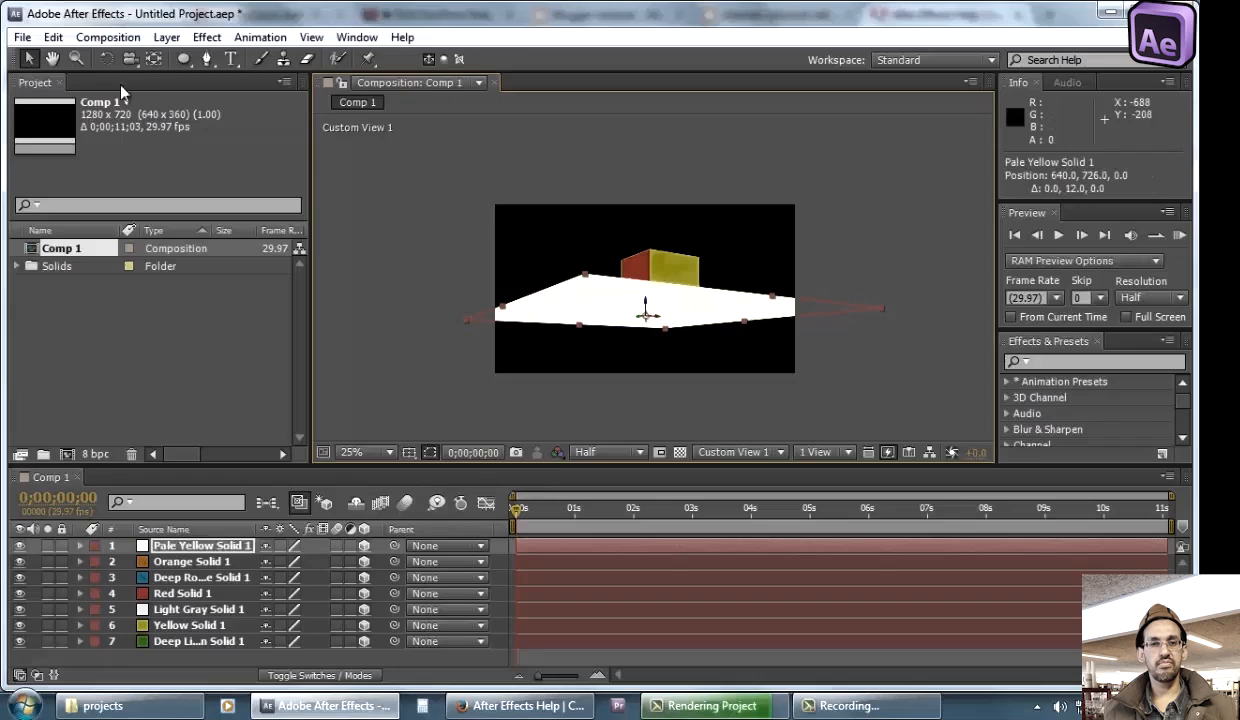
Orbit Custom View 1 to look at the cube from above the floor, and deselect the floor solid
click(109, 59)
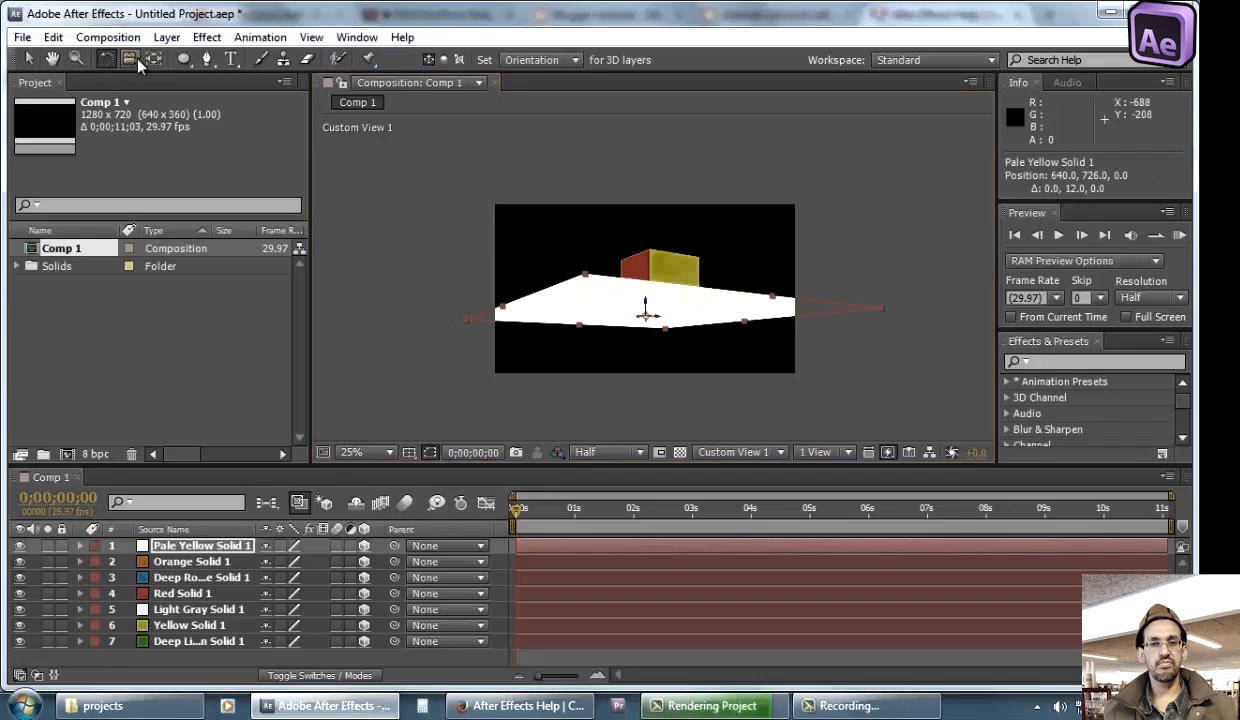
click(129, 59)
drag(580, 308, 623, 347)
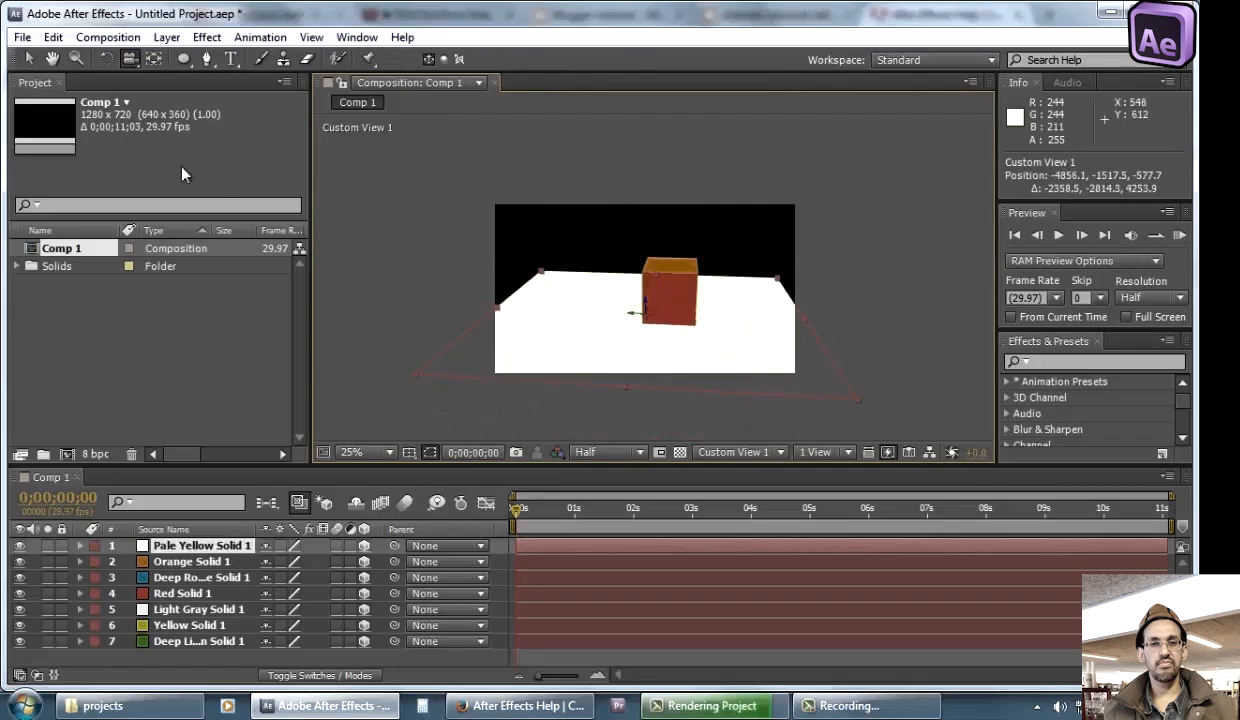
click(29, 59)
click(478, 212)
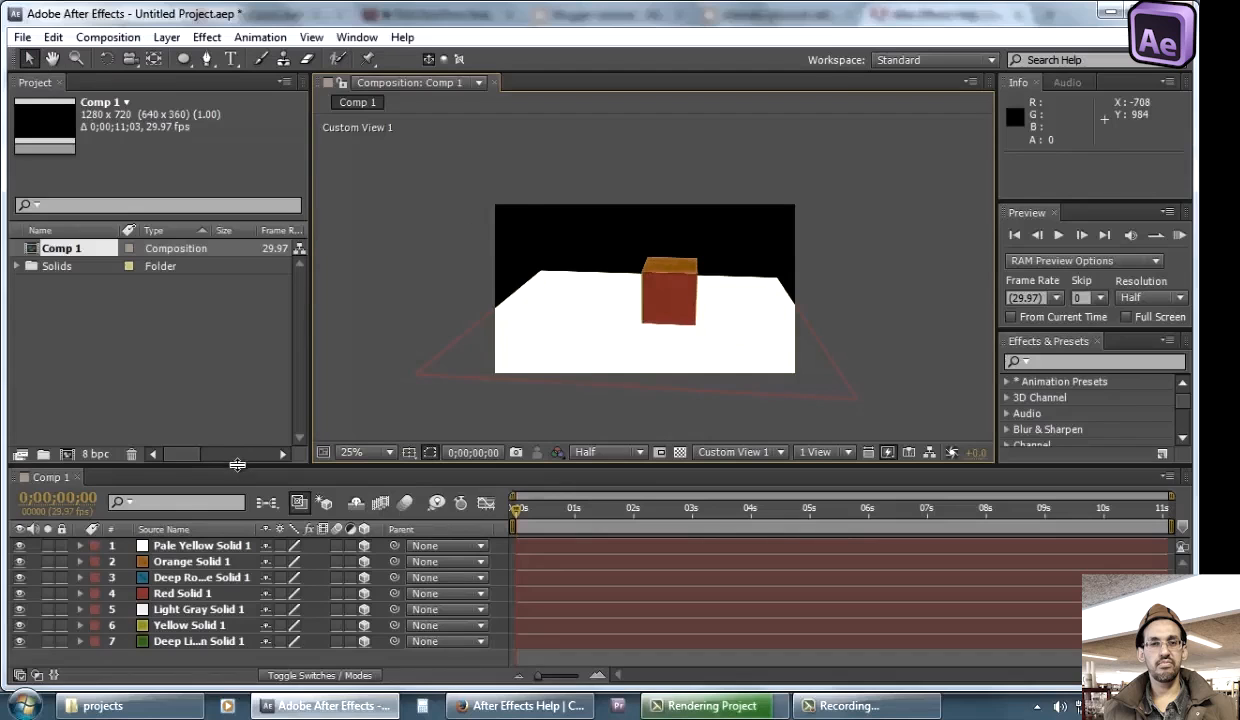
drag(238, 461, 238, 441)
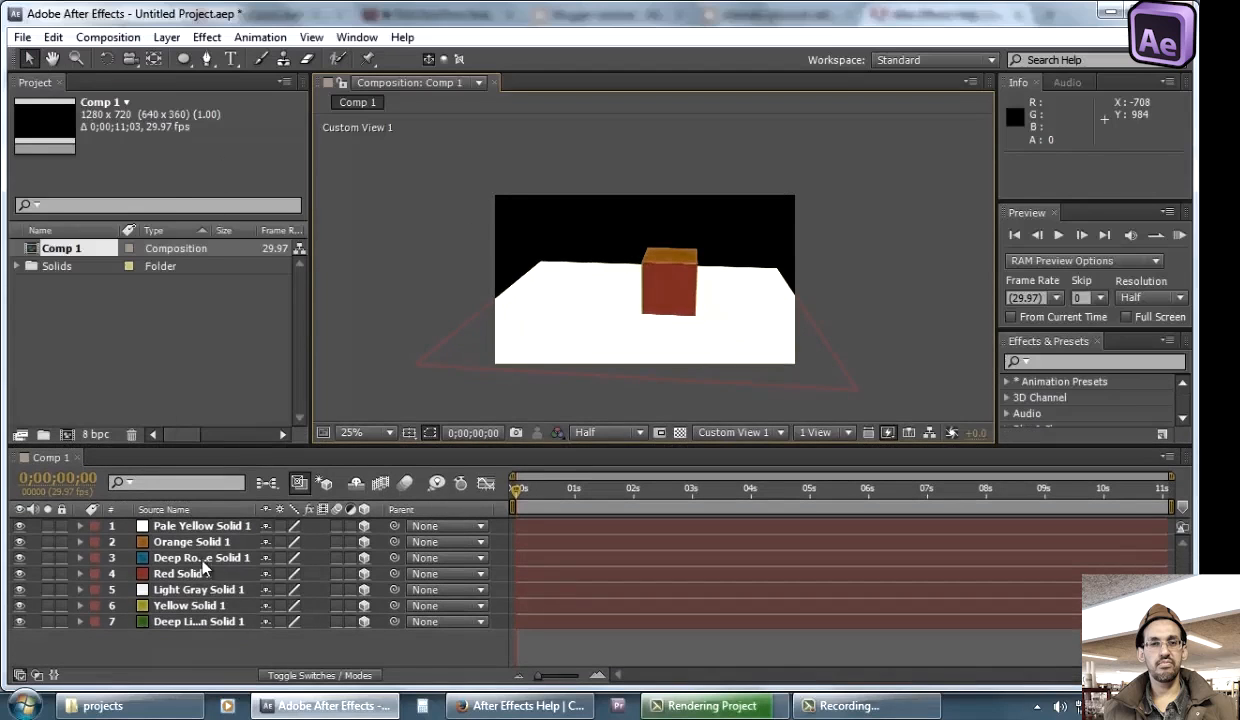
Add a white ambient light with 50% intensity to the composition
click(163, 38)
mouse_move(334, 38)
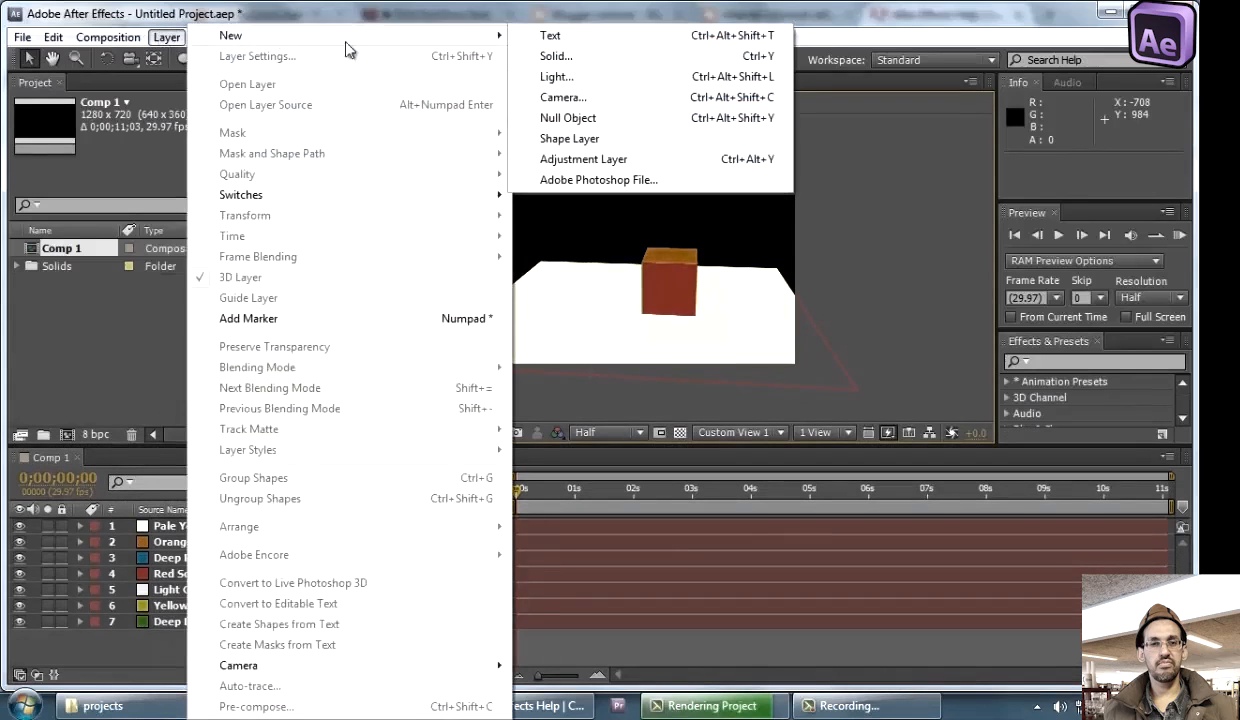
click(560, 77)
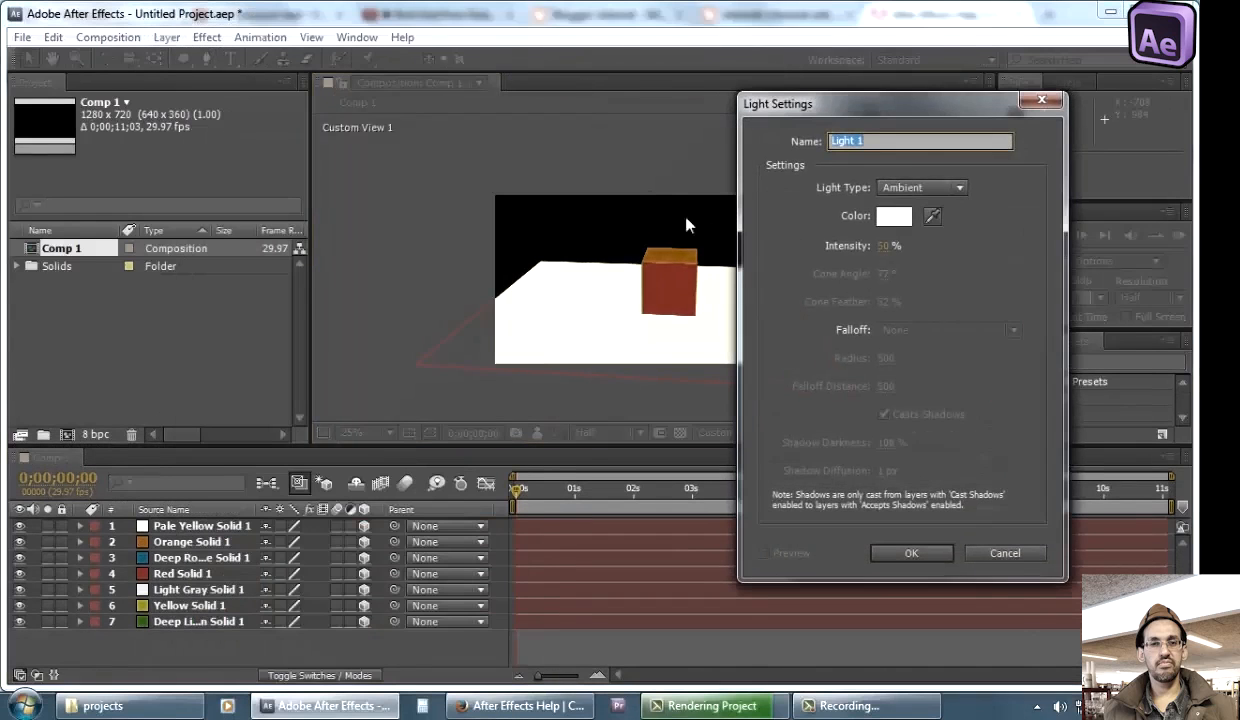
click(940, 189)
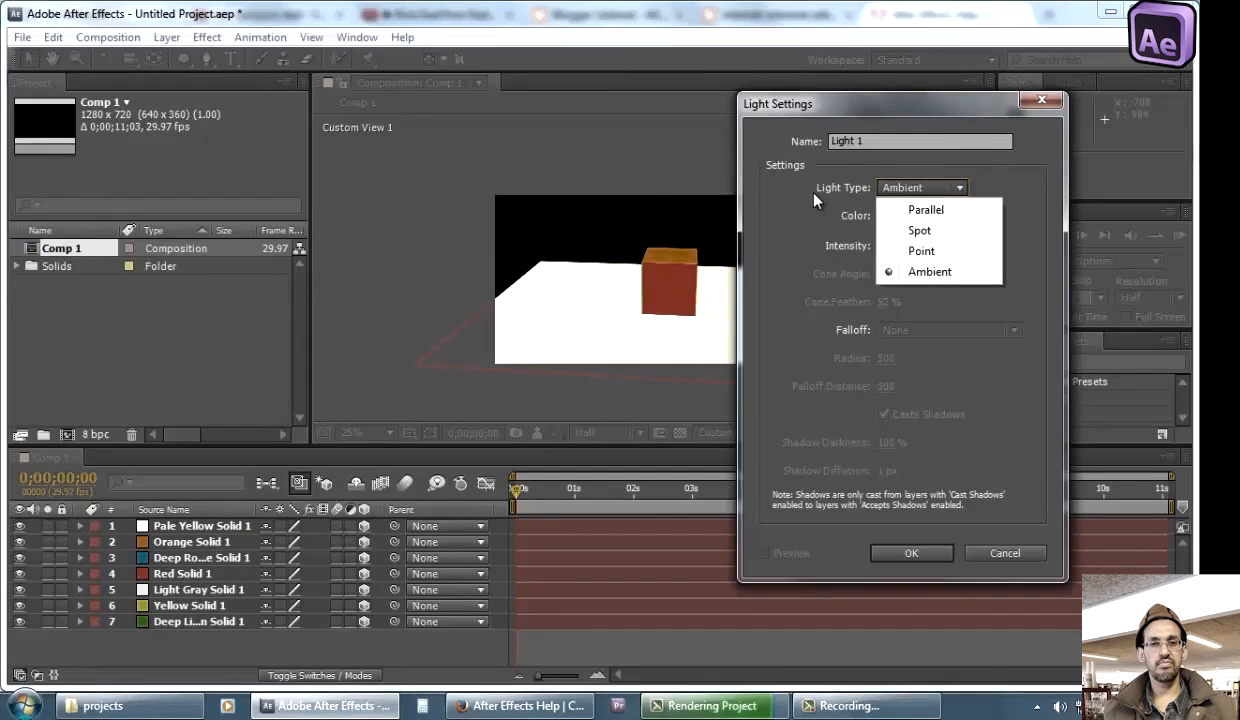
click(828, 225)
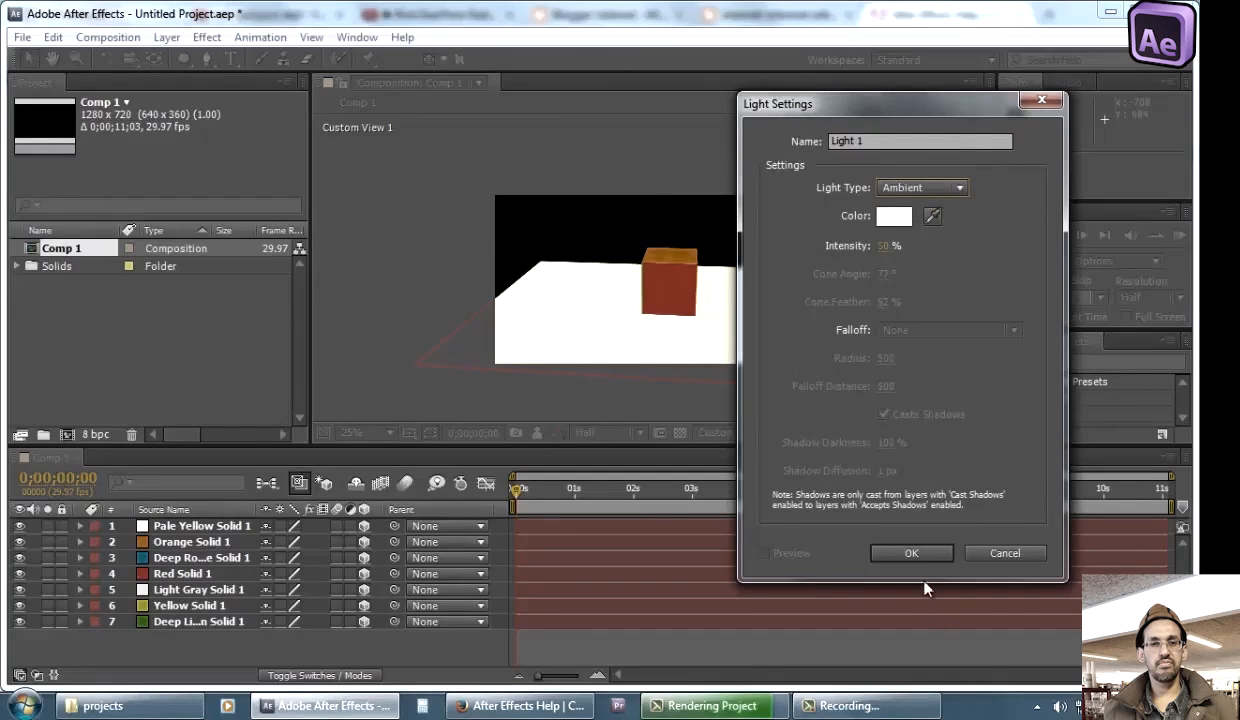
click(905, 552)
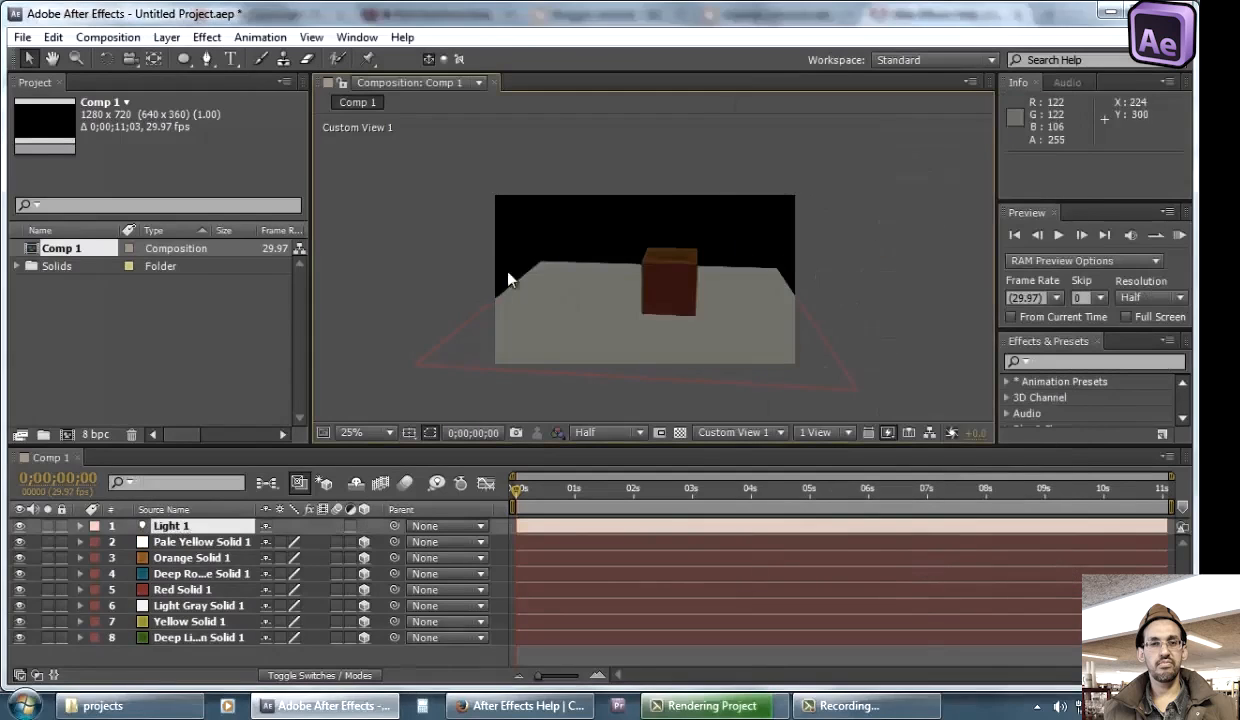
Inspect the ambient lighting on the cube from several angles and delete the light
key(c)
drag(567, 277, 762, 252)
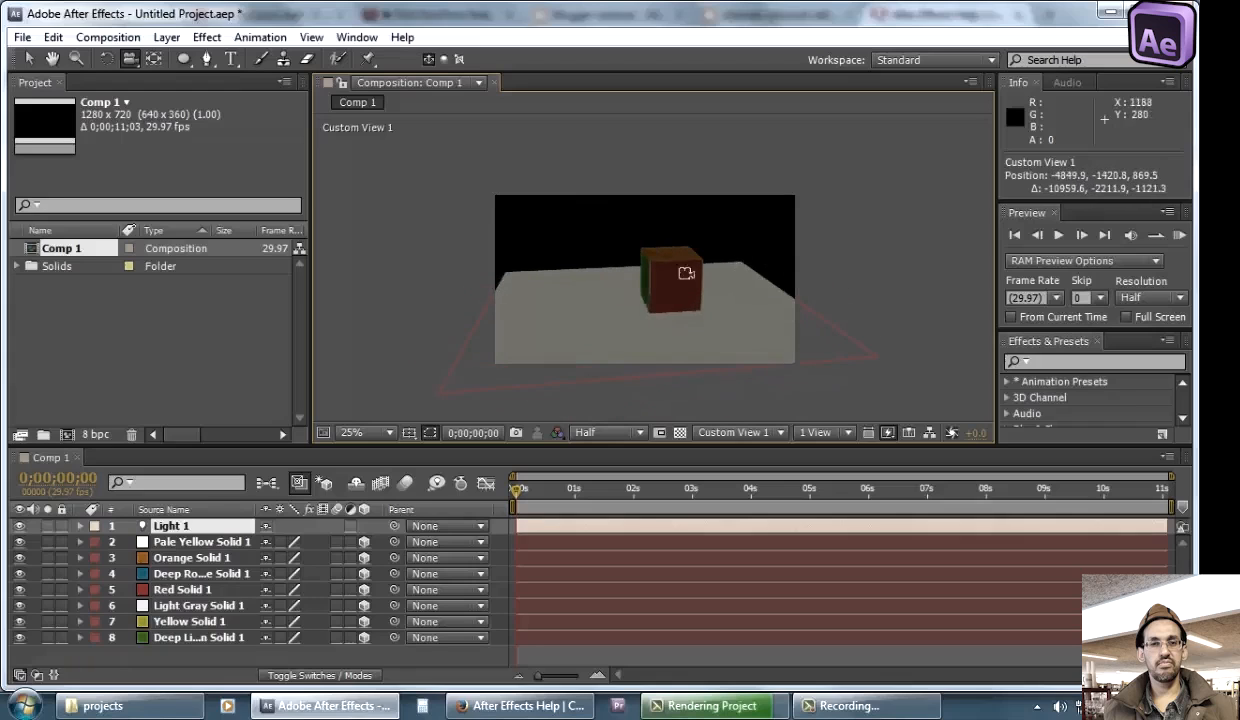
drag(557, 291, 650, 300)
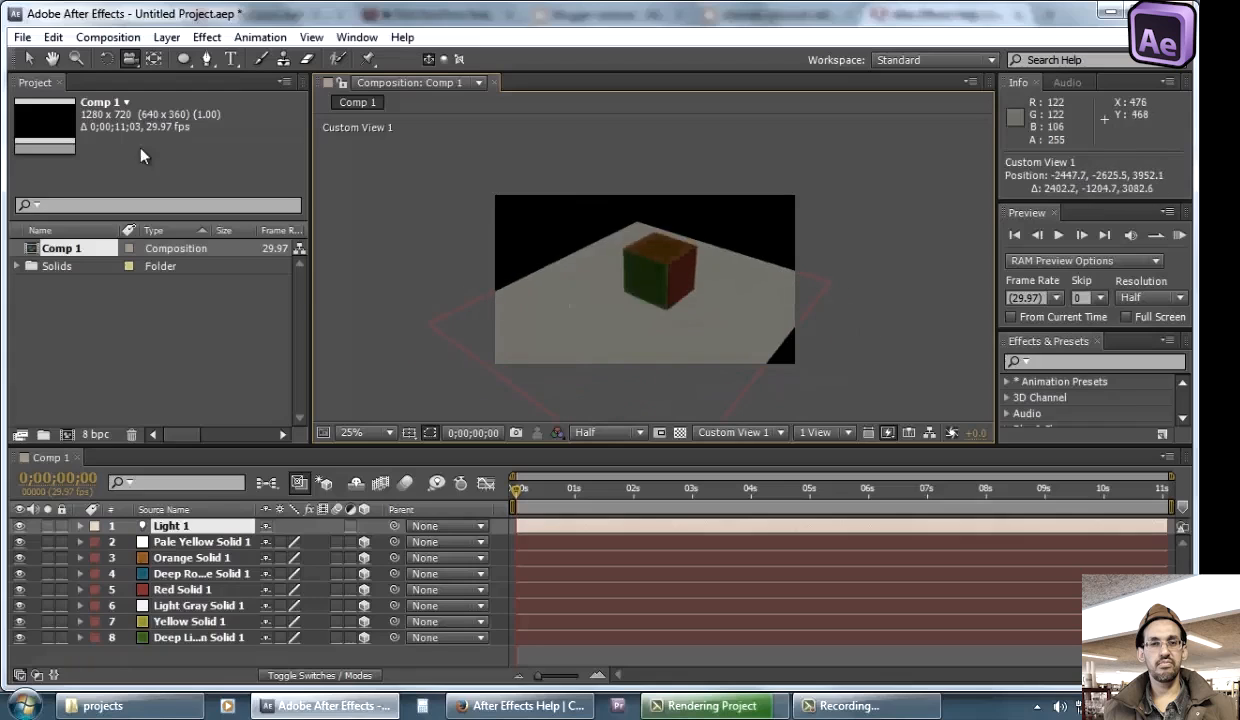
click(28, 58)
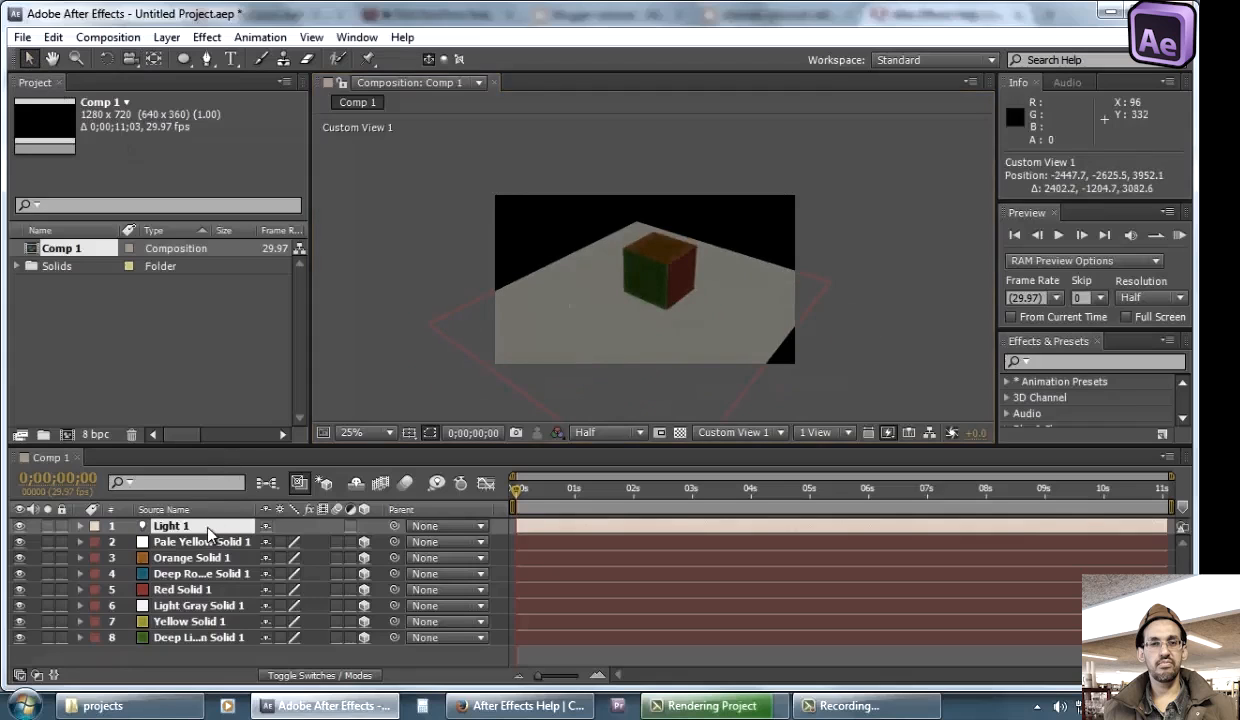
key(Delete)
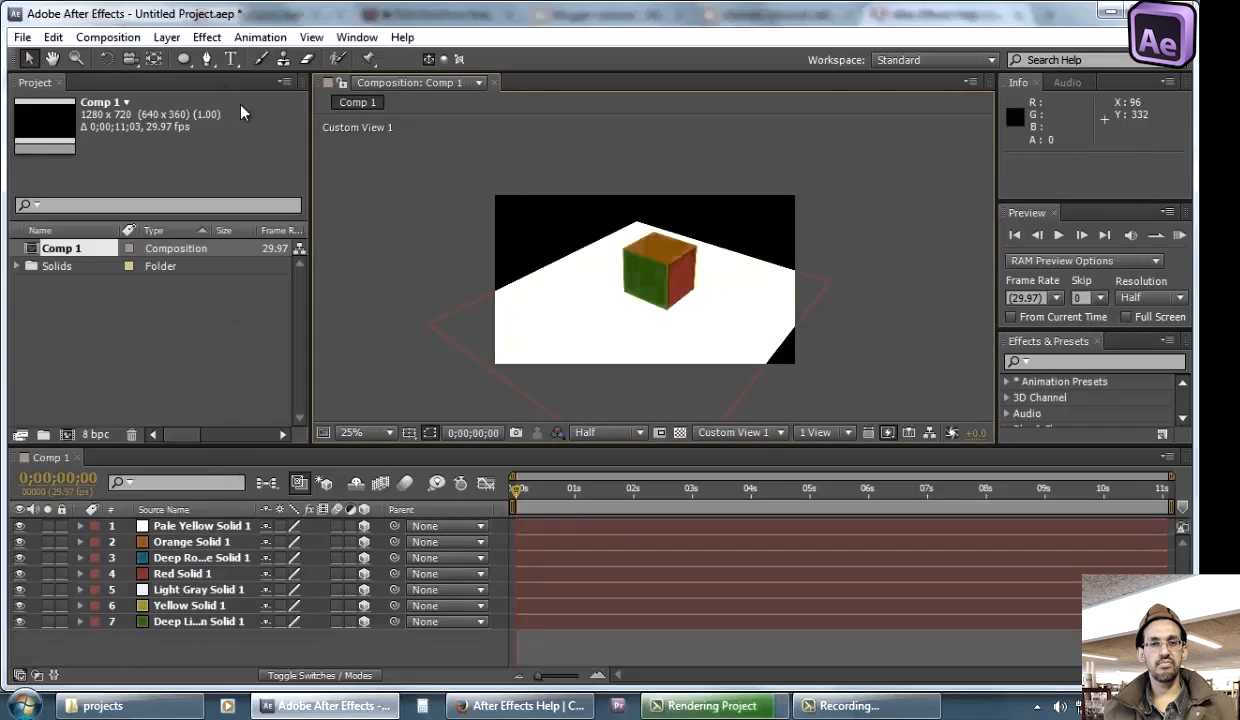
Create a white point light with 50% intensity and shadow casting enabled
click(166, 37)
mouse_move(470, 31)
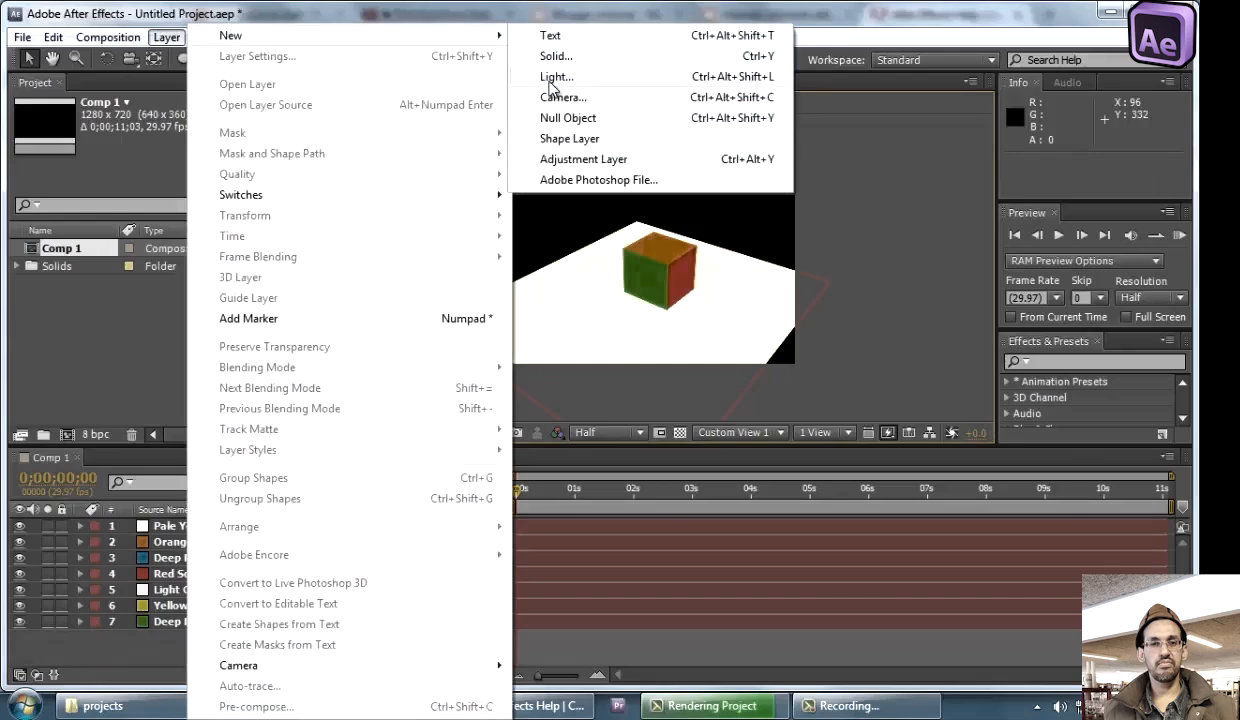
click(540, 77)
click(902, 190)
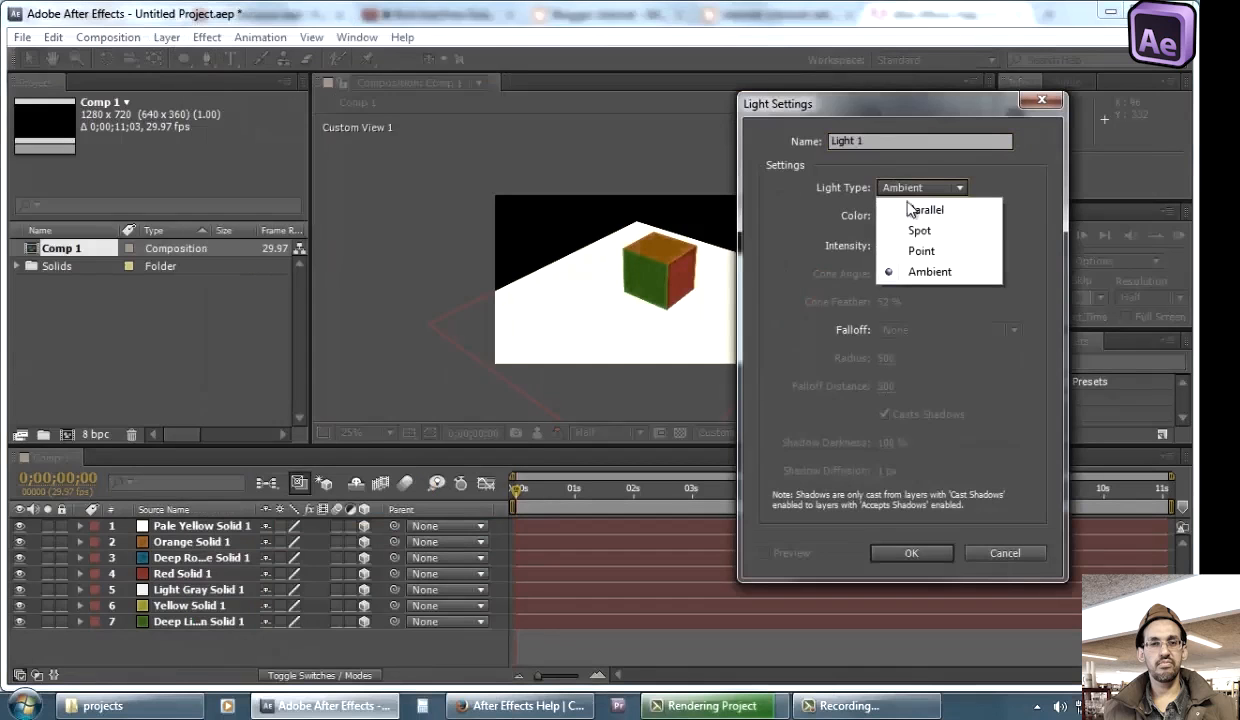
click(940, 252)
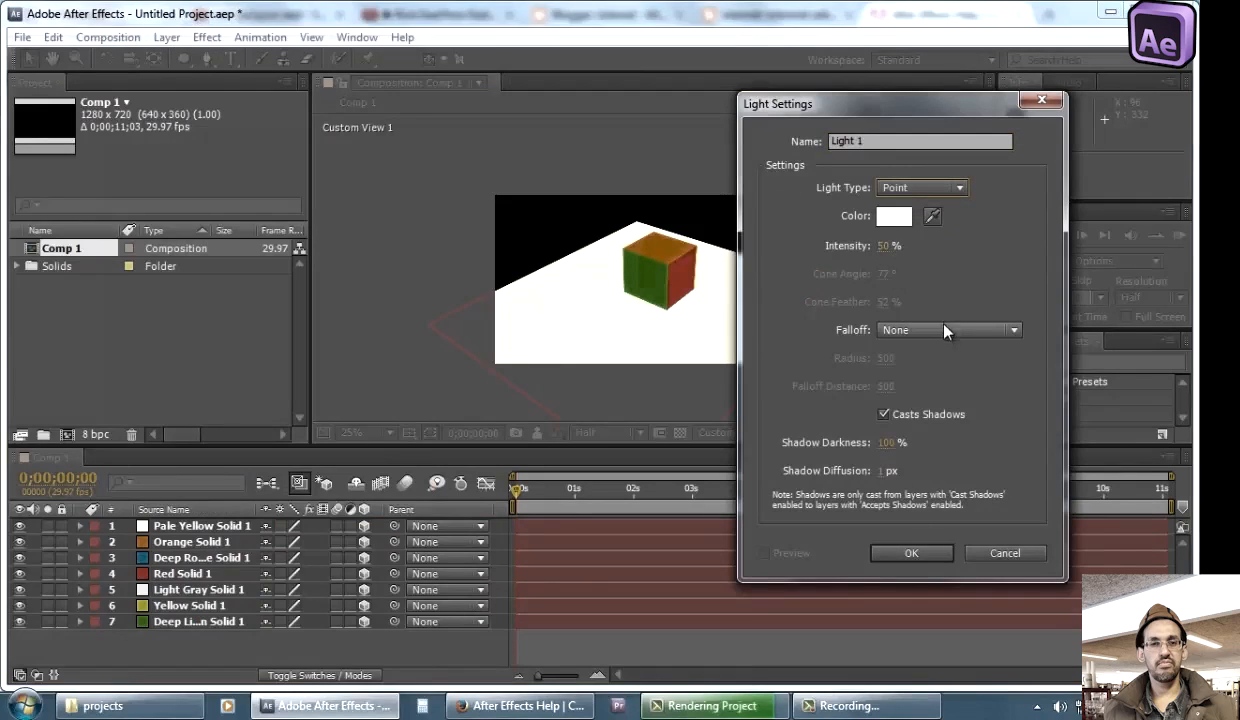
click(912, 555)
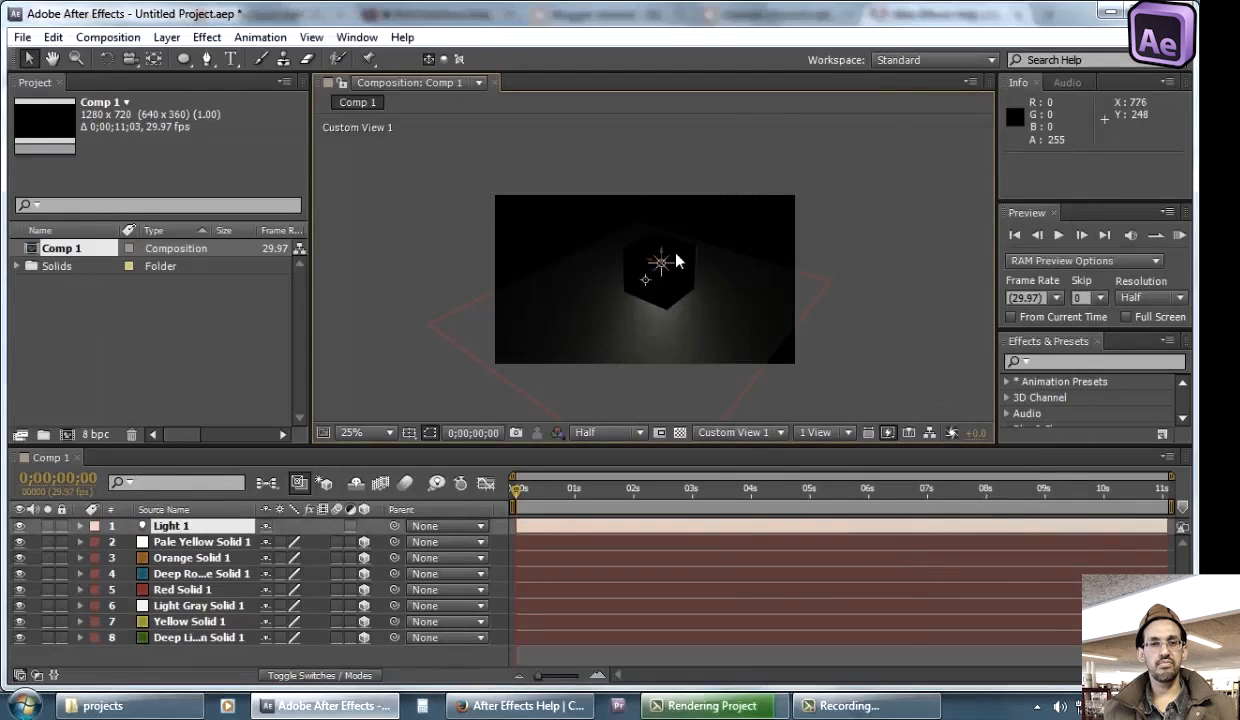
Raise the point light above the cube to a Y position of about -1185
key(c)
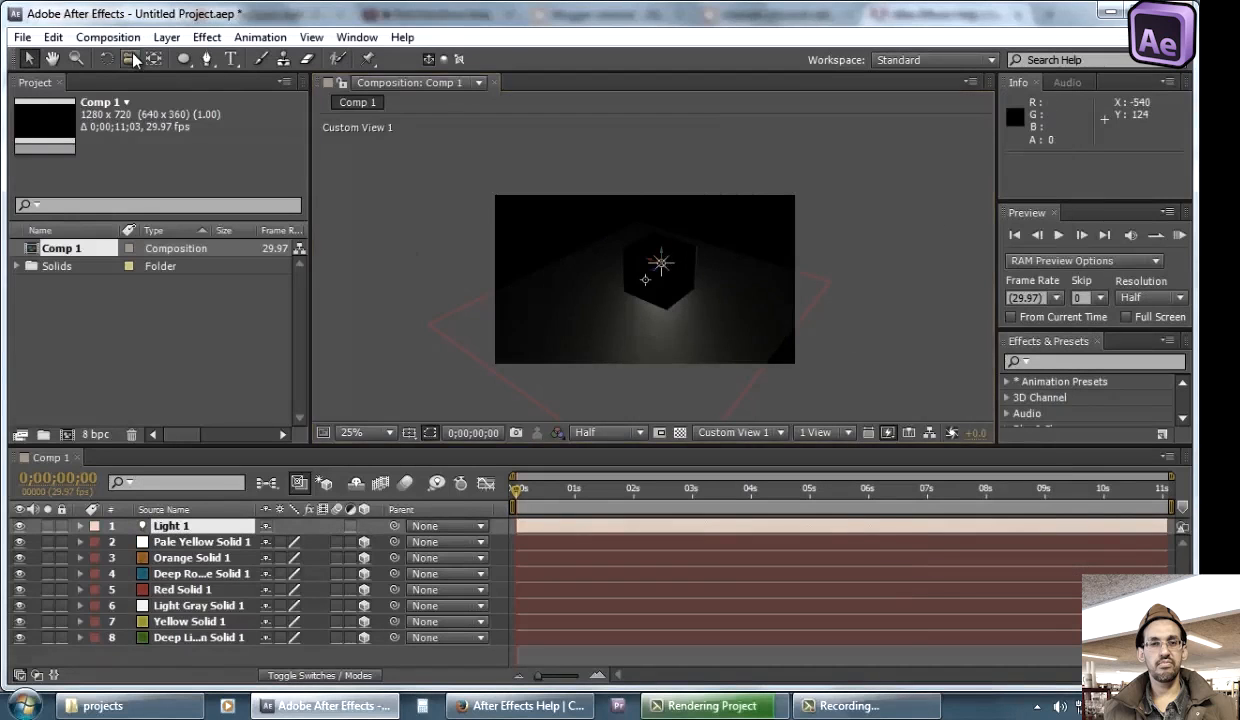
drag(680, 292, 576, 288)
click(28, 57)
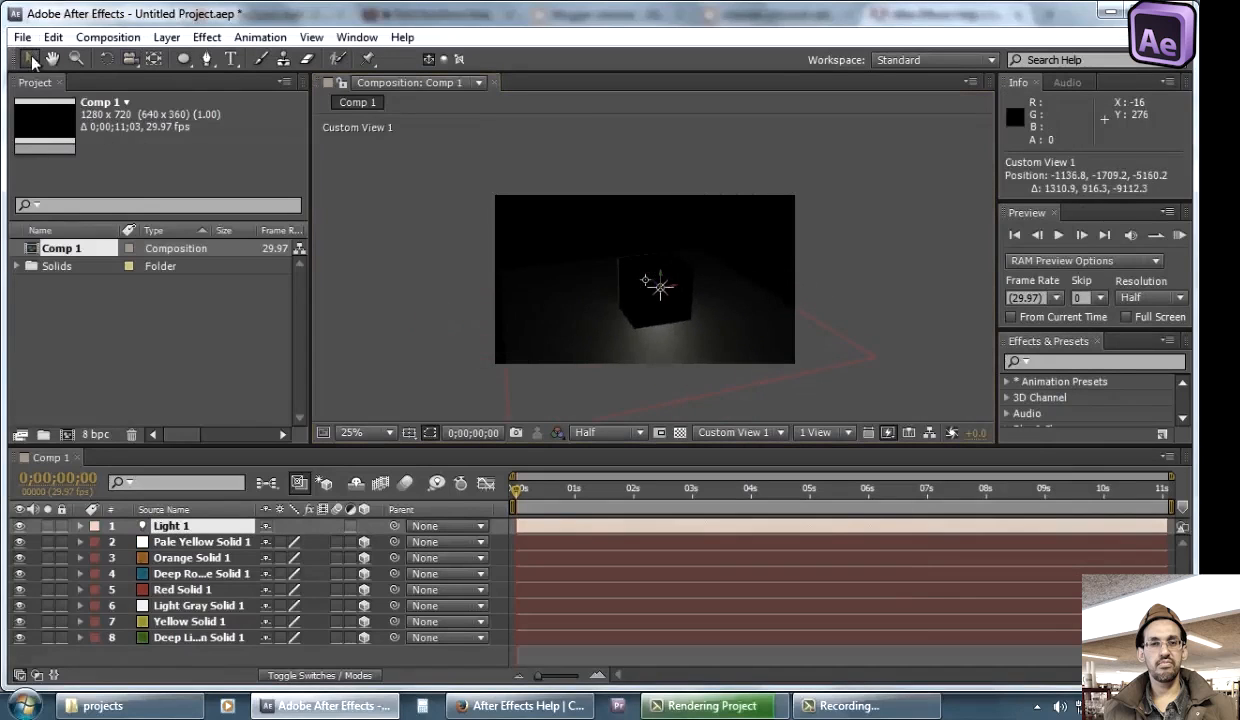
drag(660, 285, 745, 45)
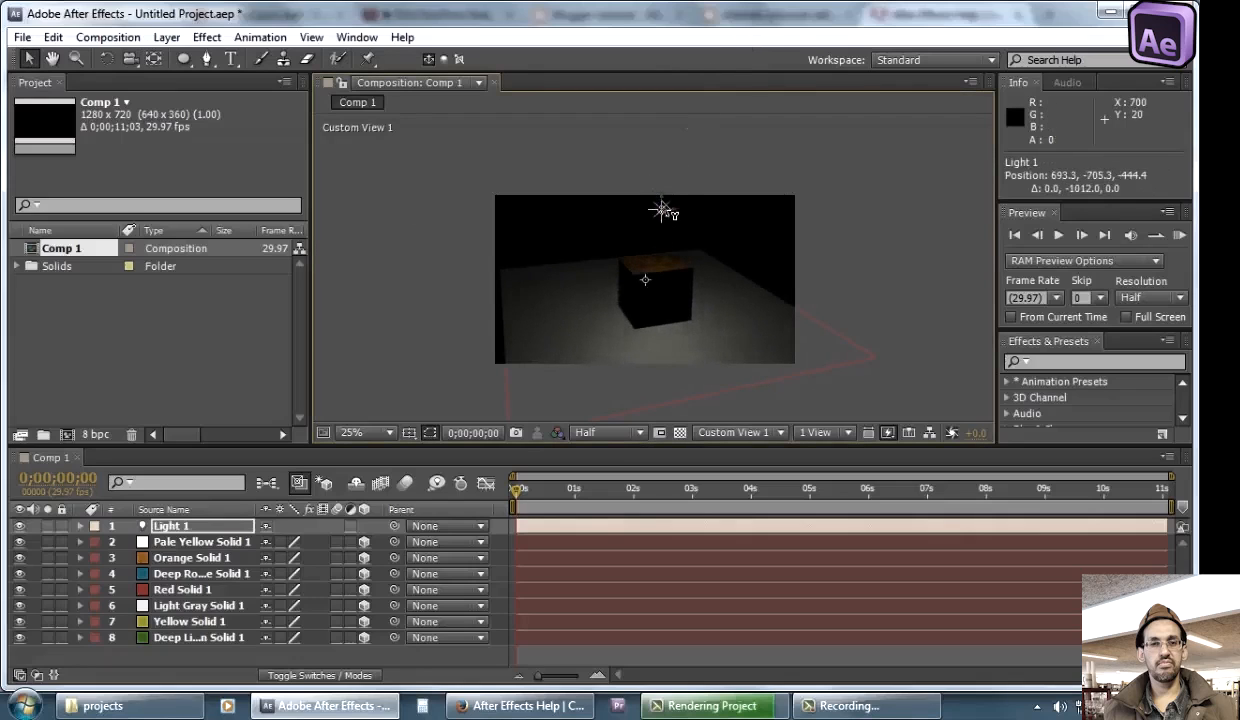
drag(665, 171, 699, 88)
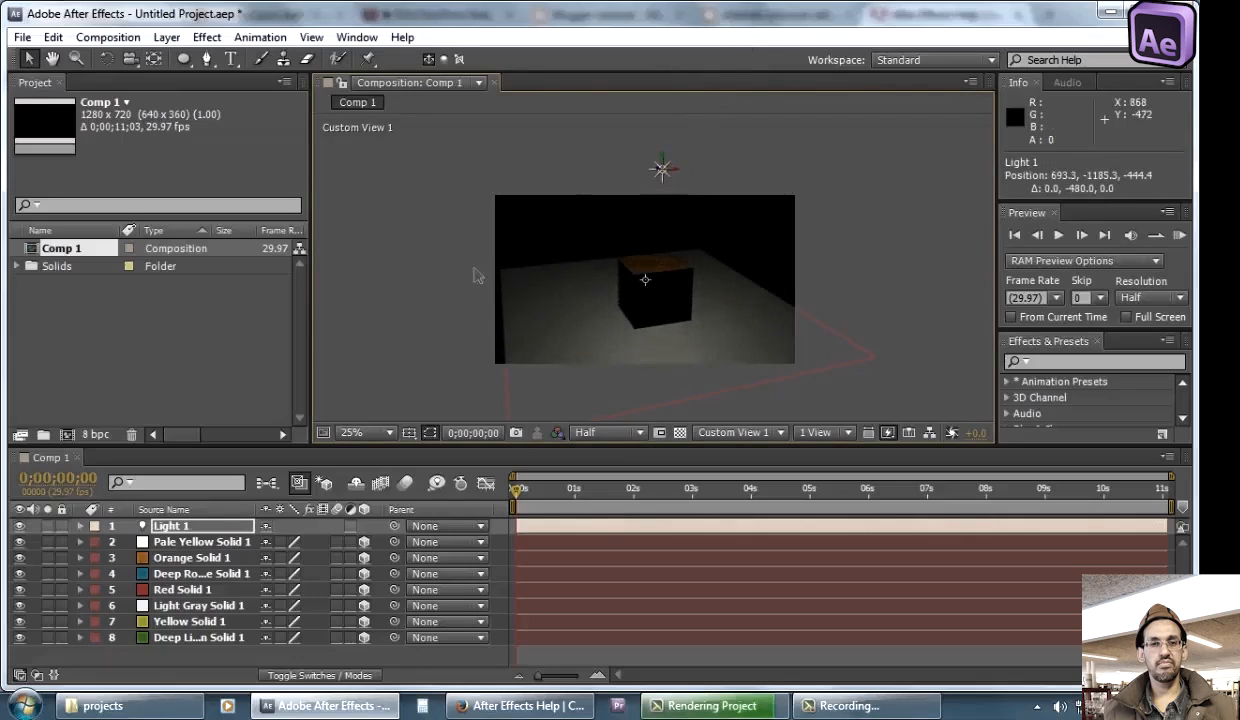
Move the point light along its Z axis to a Z position of about -906
click(129, 58)
drag(556, 335, 639, 338)
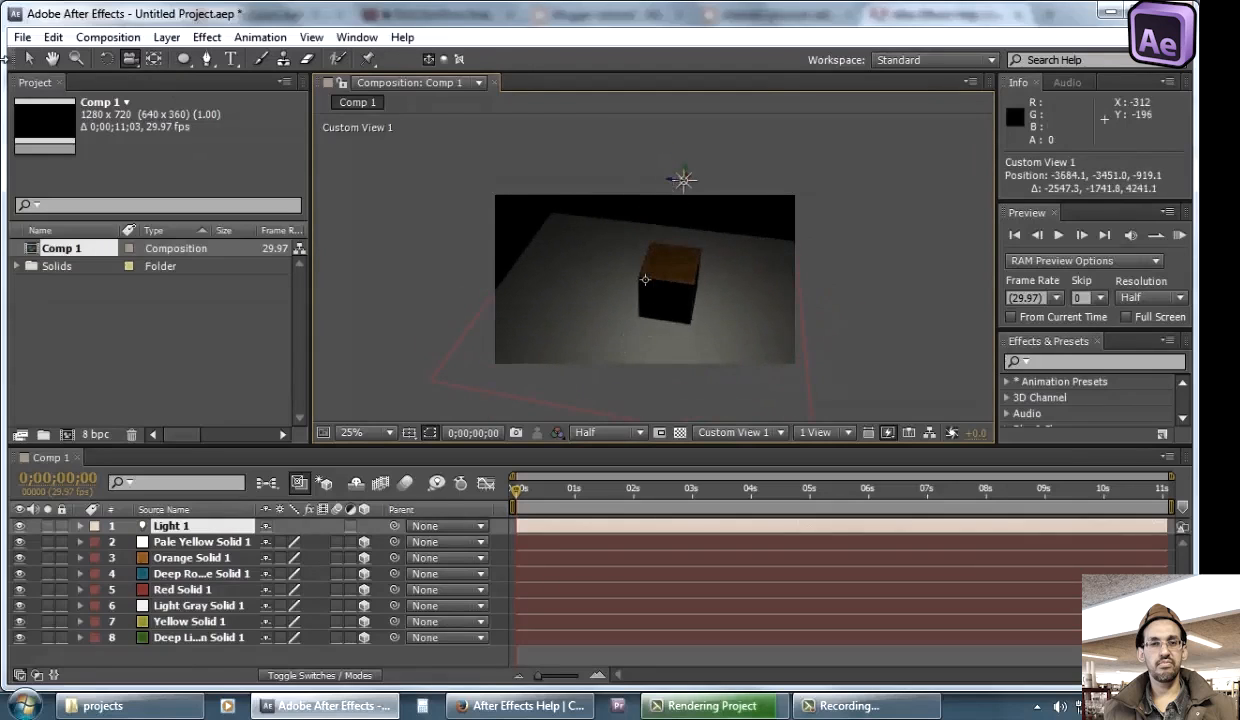
click(28, 59)
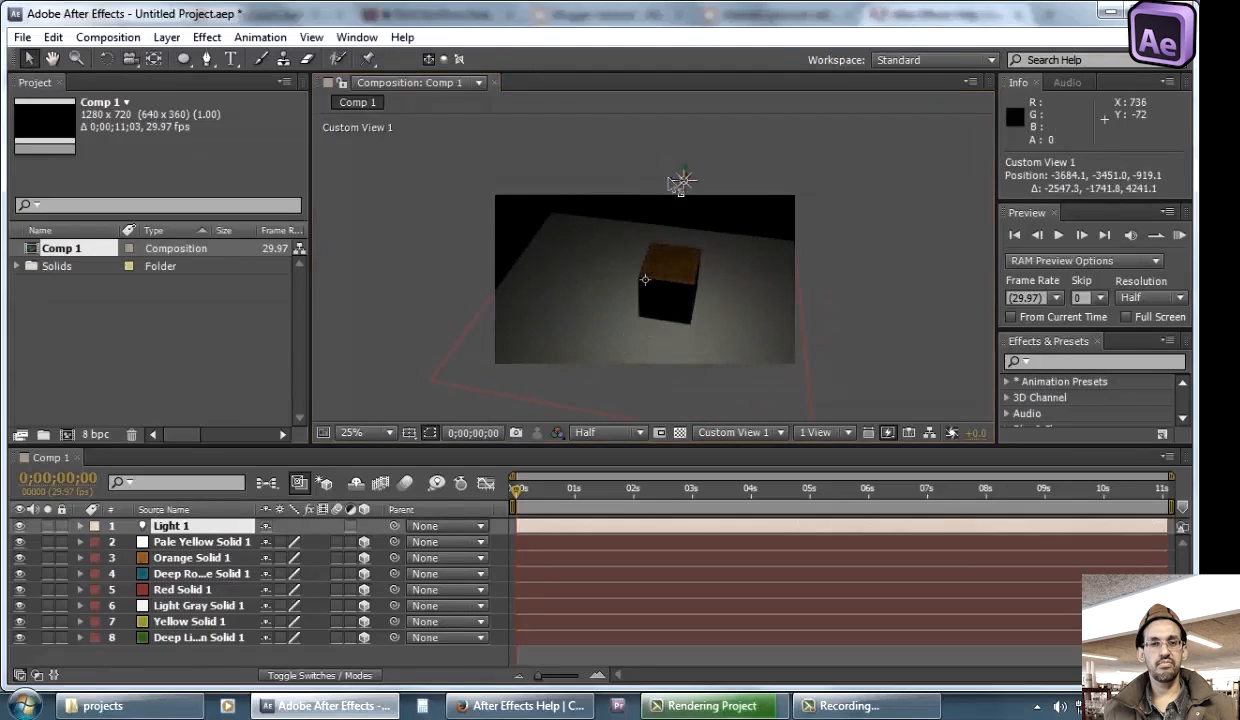
drag(672, 183, 778, 213)
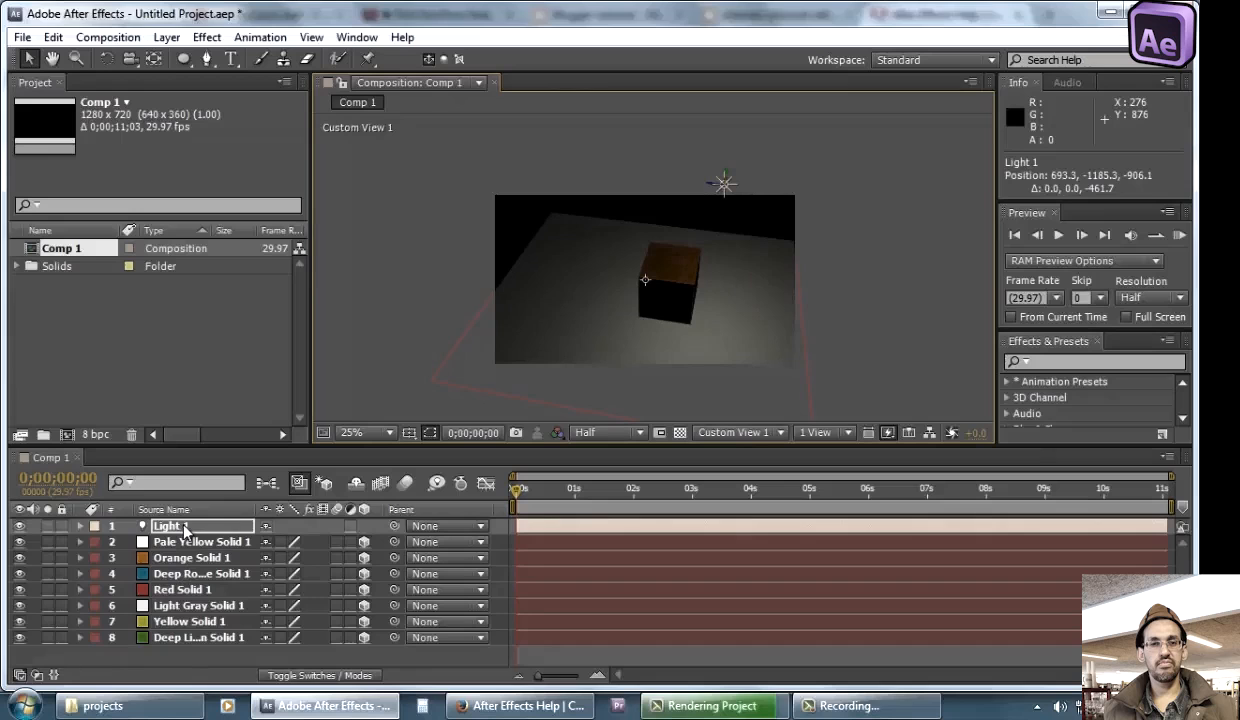
Raise the point light's intensity to 118%
click(166, 37)
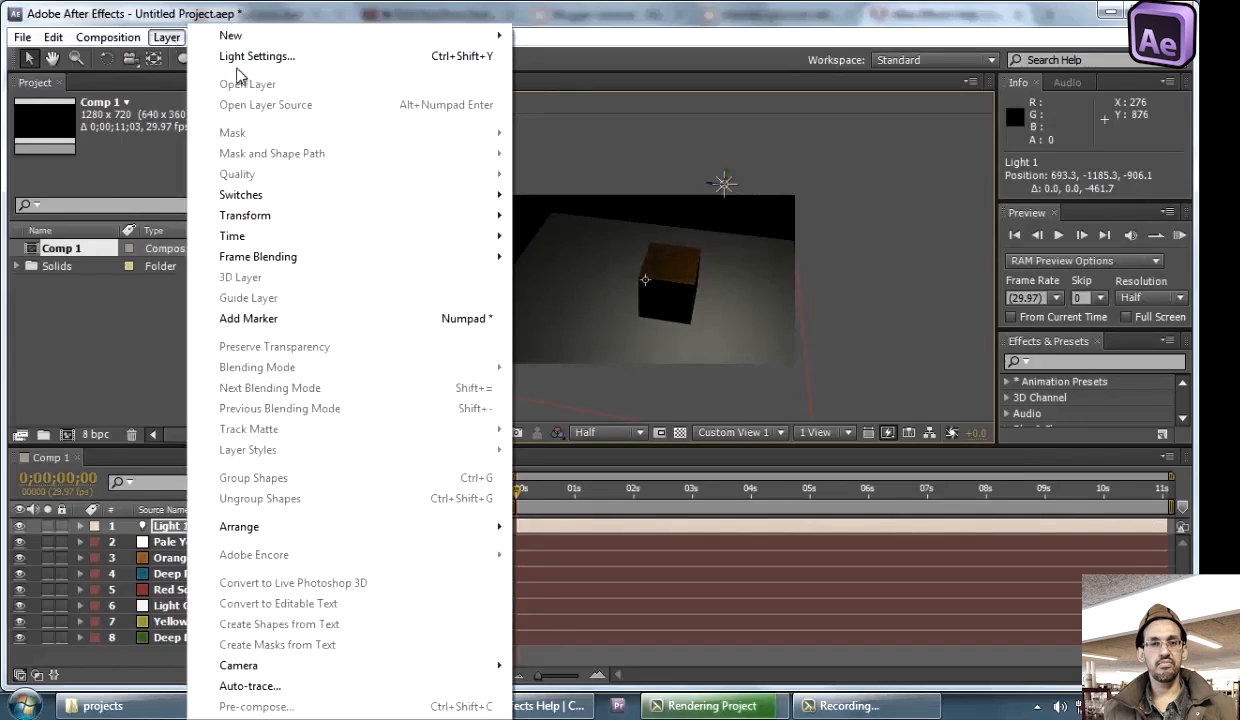
click(278, 60)
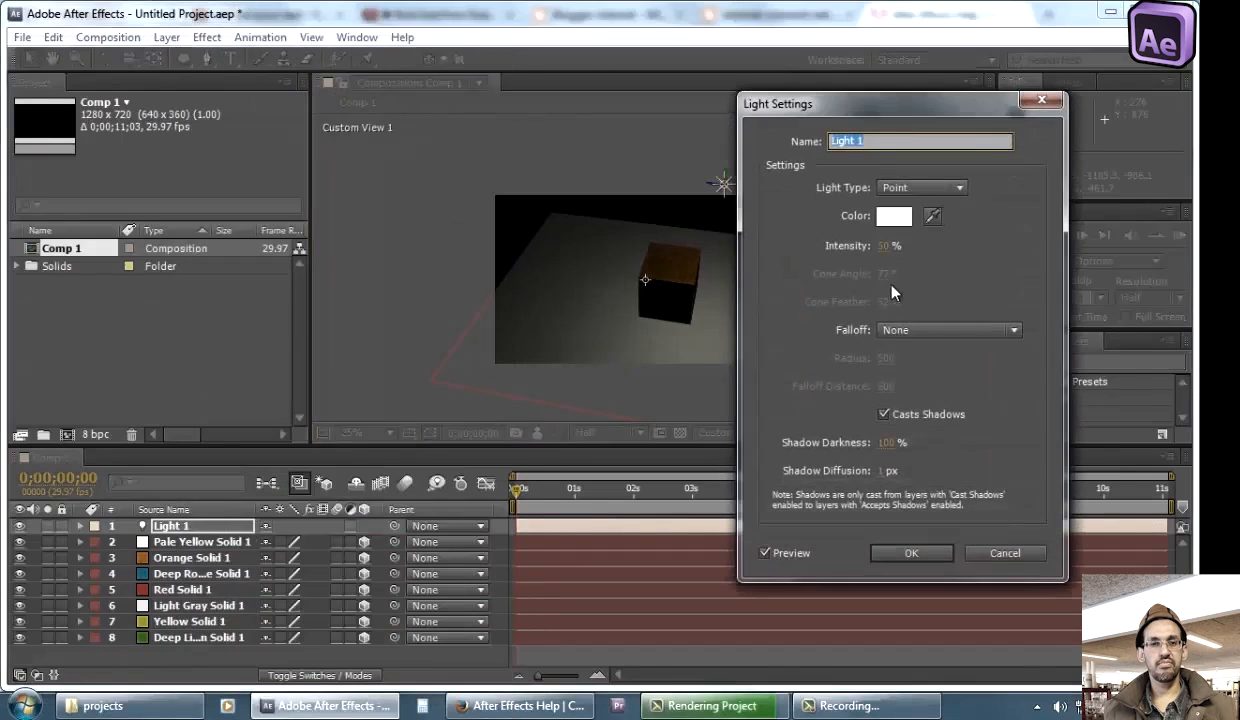
drag(882, 247, 941, 238)
click(910, 549)
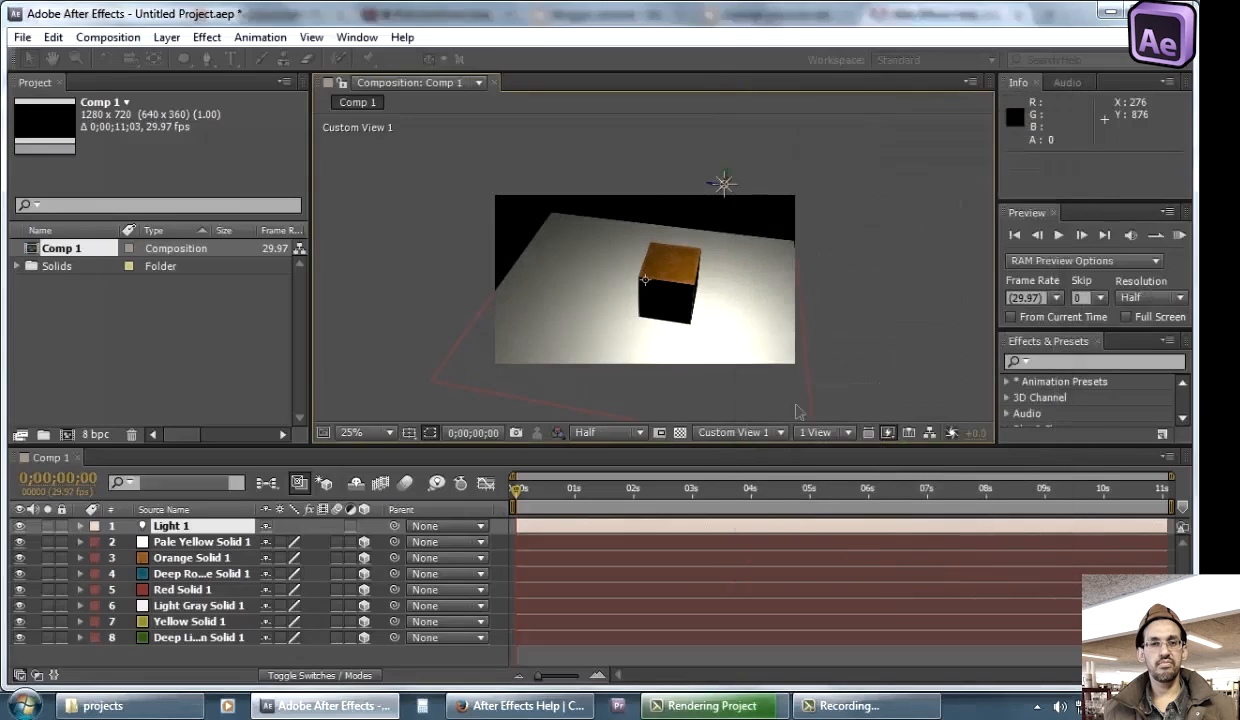
Move the point light along its X axis to an X position of about 755
drag(729, 180, 731, 169)
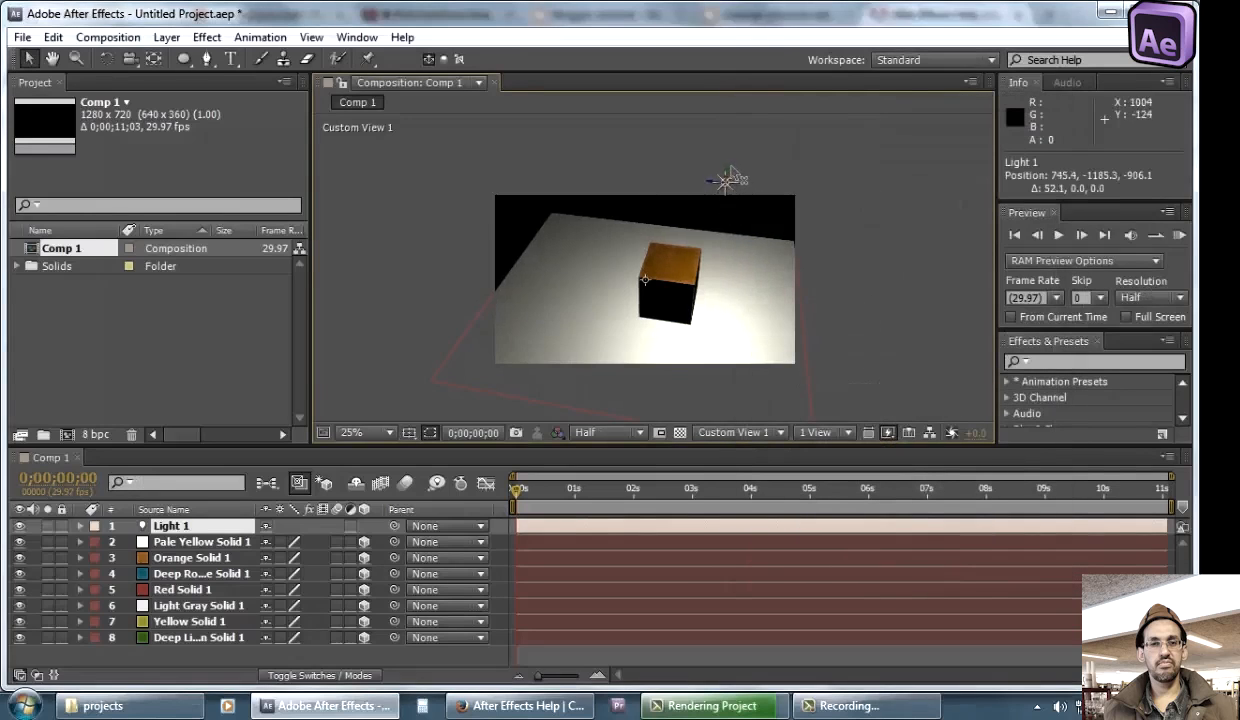
key(Return)
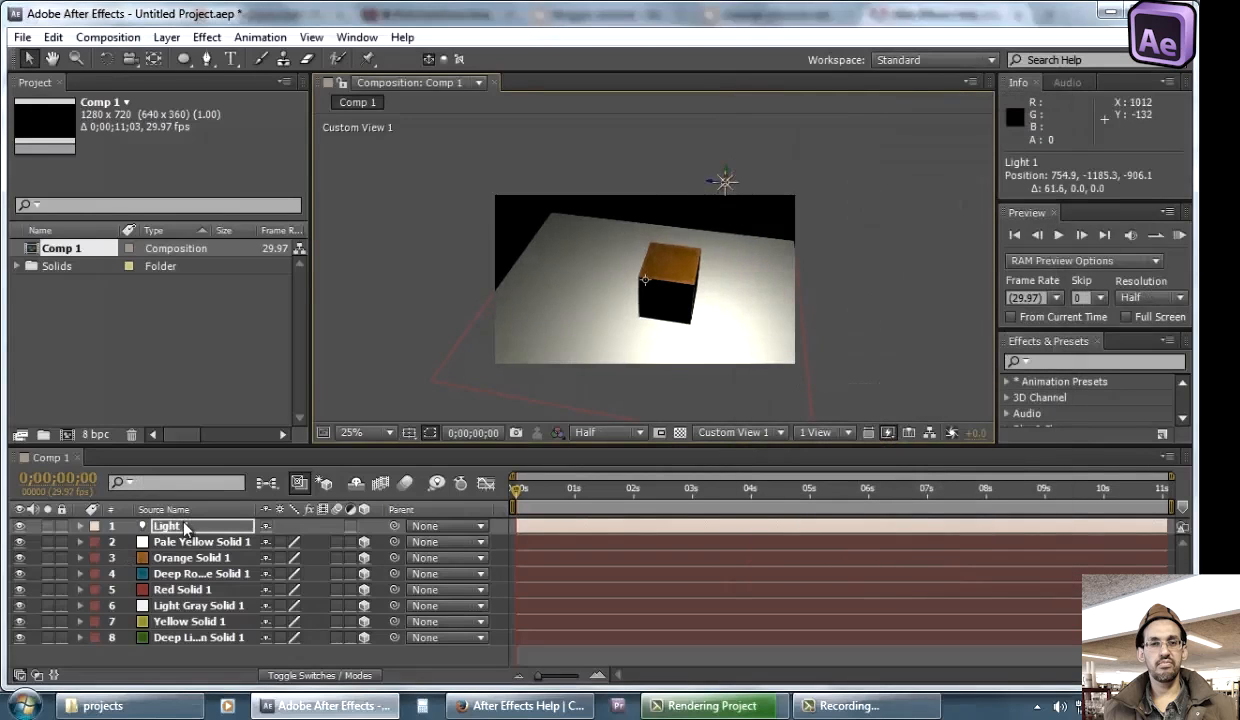
text(Light)
key(Return)
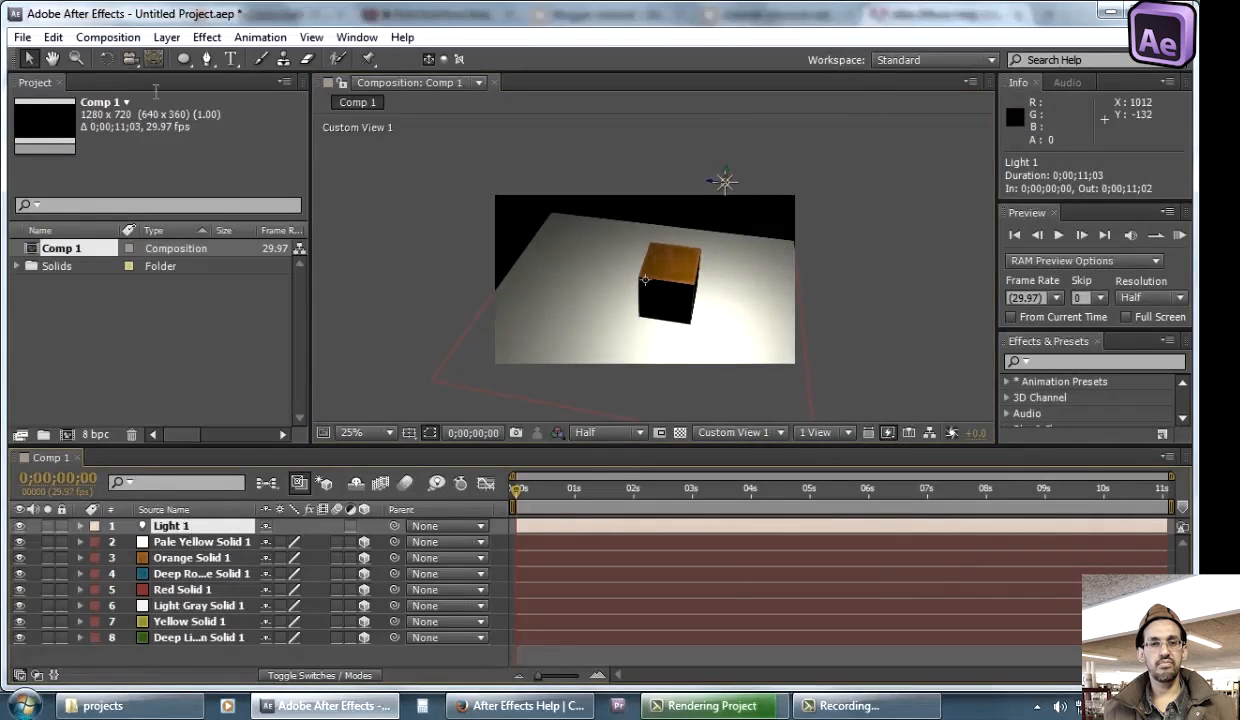
double_click(170, 526)
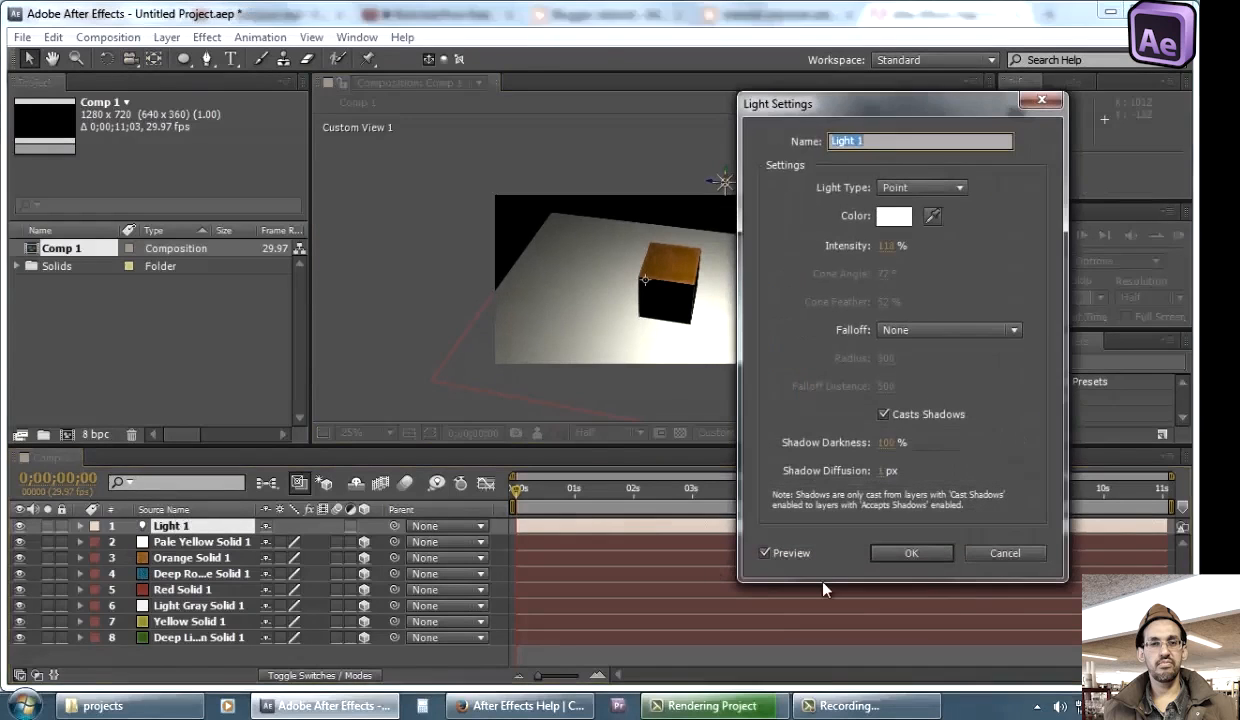
click(1002, 548)
Change the point light's color to a pale blue-green, A3F0E1
click(166, 37)
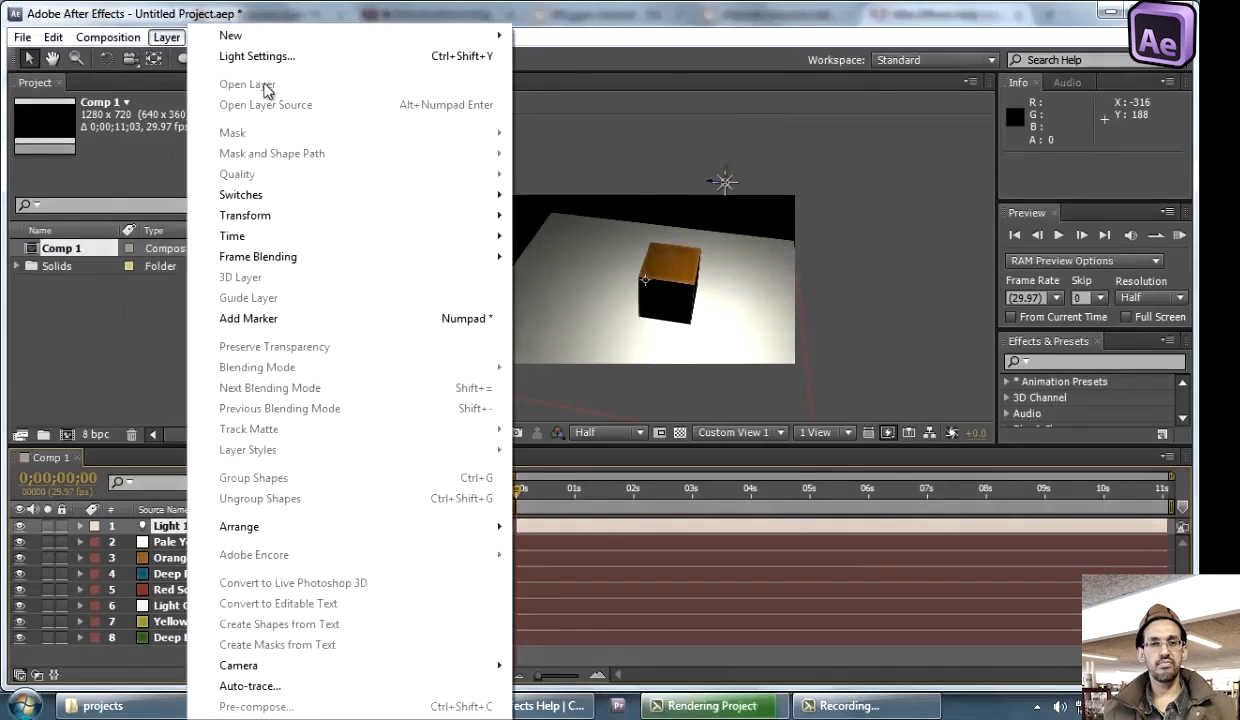
click(294, 58)
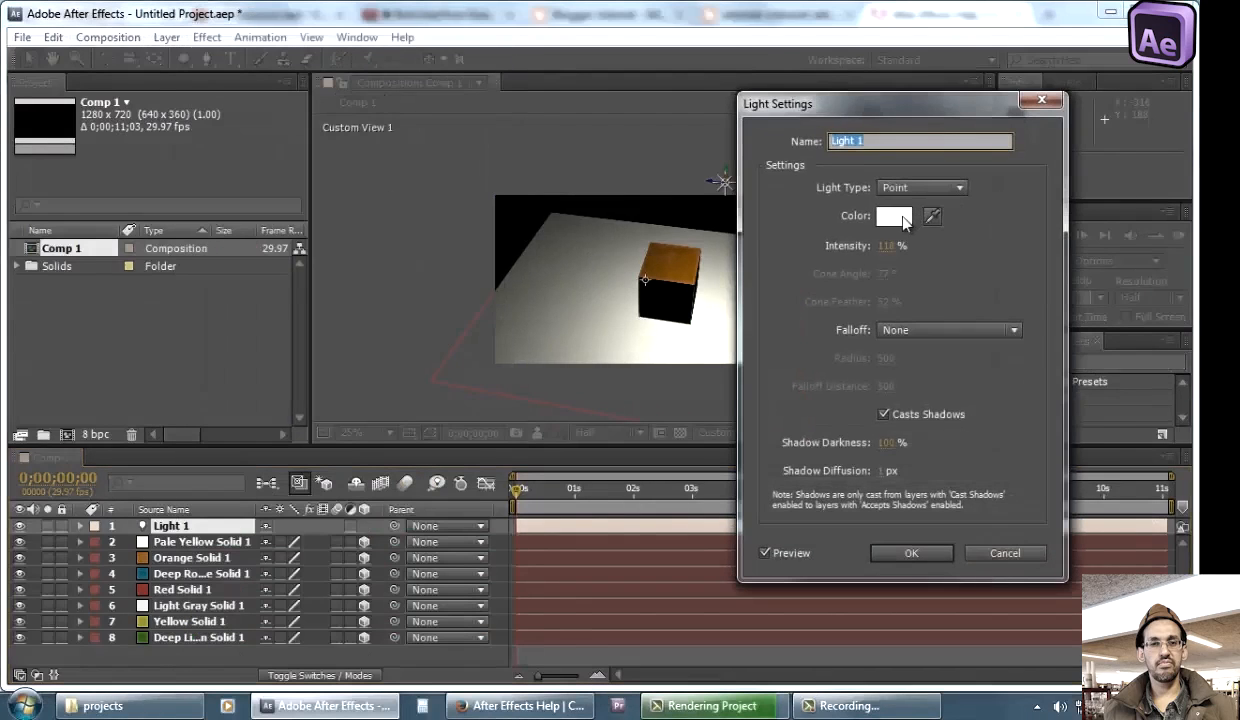
click(900, 217)
click(742, 413)
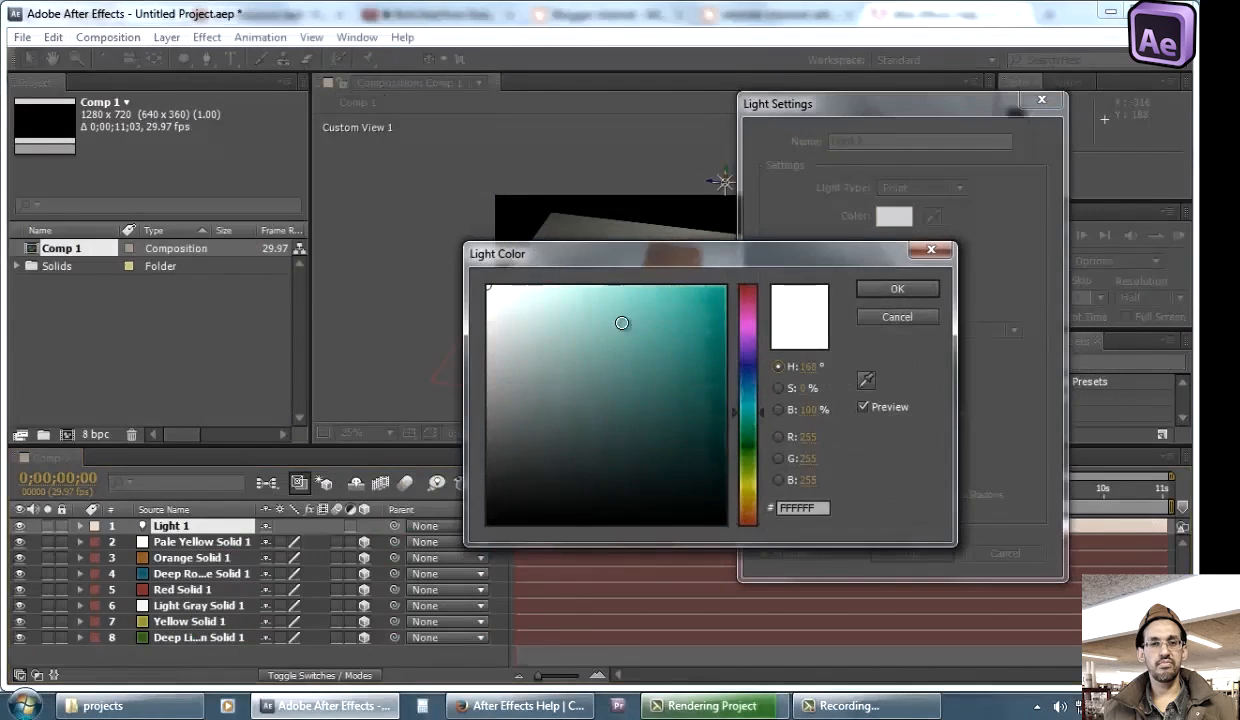
click(564, 299)
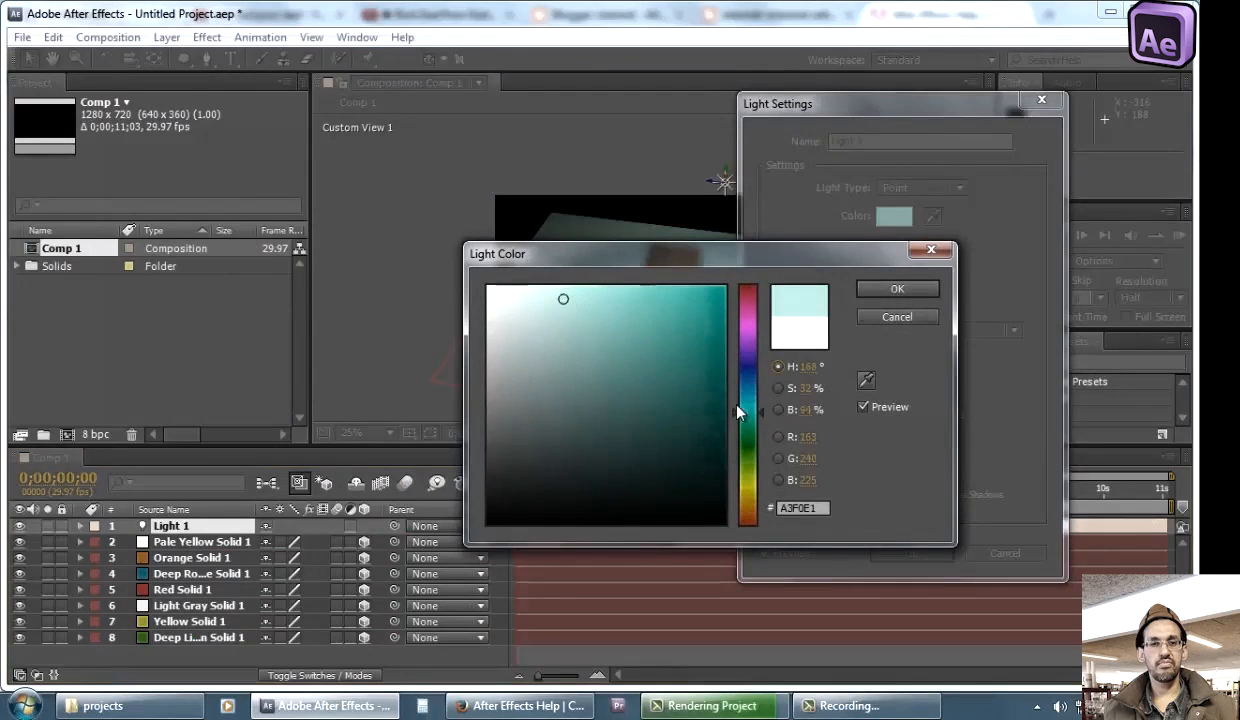
click(898, 288)
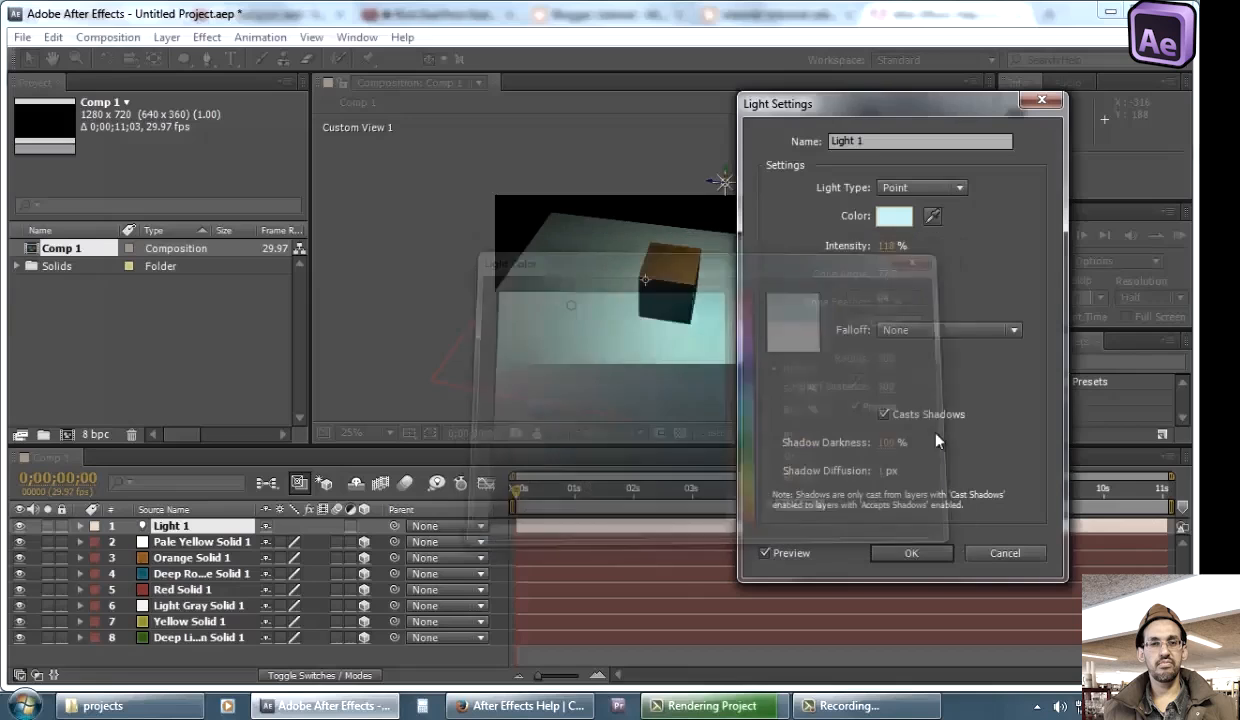
click(910, 550)
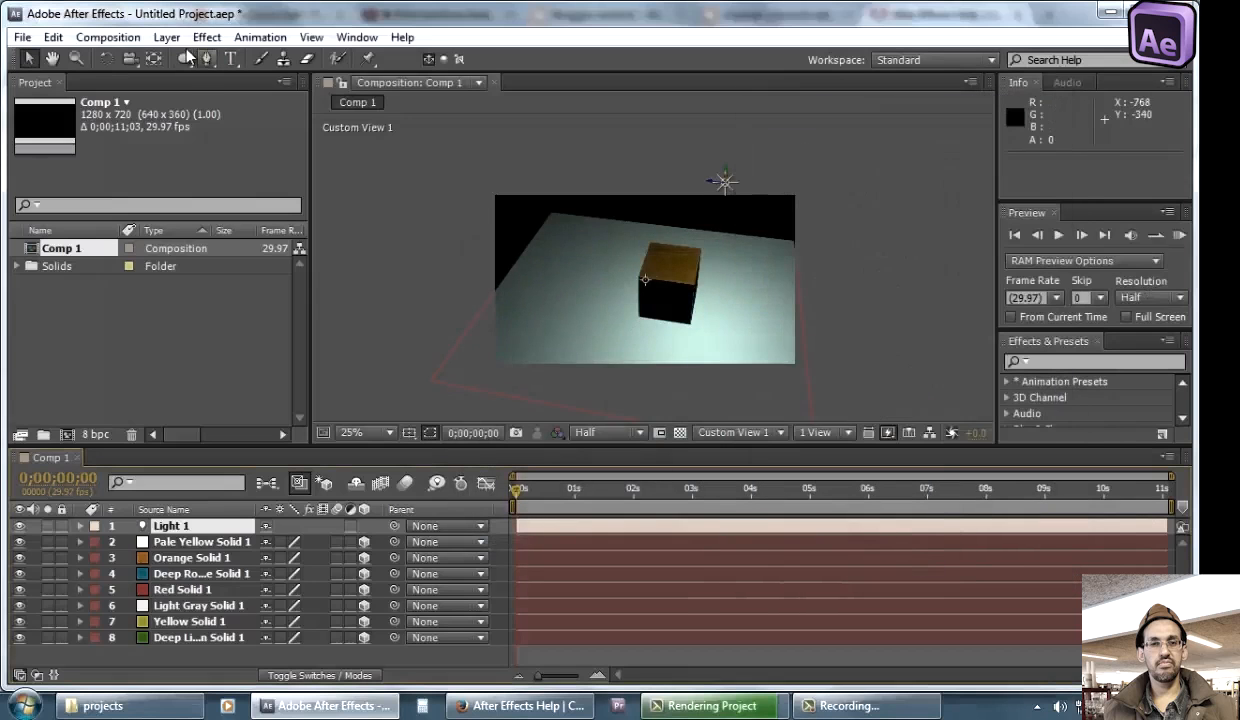
Create a second light of type Spot with 118% intensity, a 77° cone angle, 52% cone feather and shadow casting enabled
click(129, 58)
drag(626, 288, 501, 210)
click(31, 59)
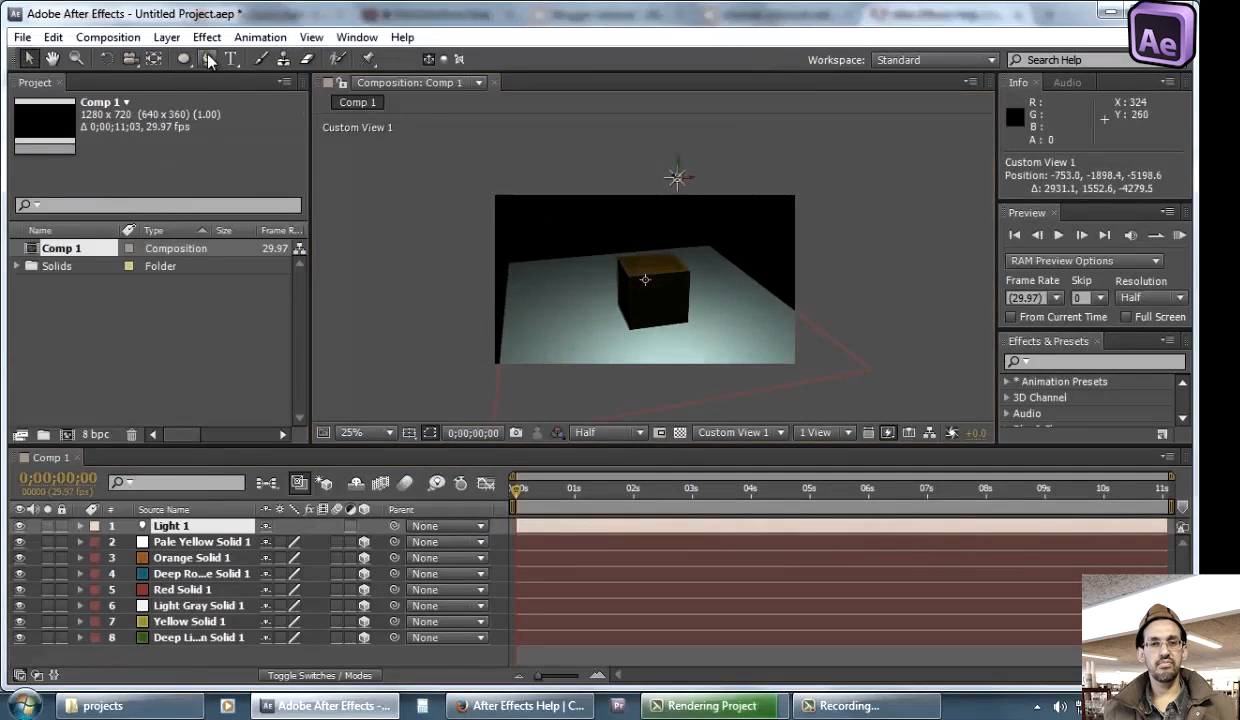
click(164, 39)
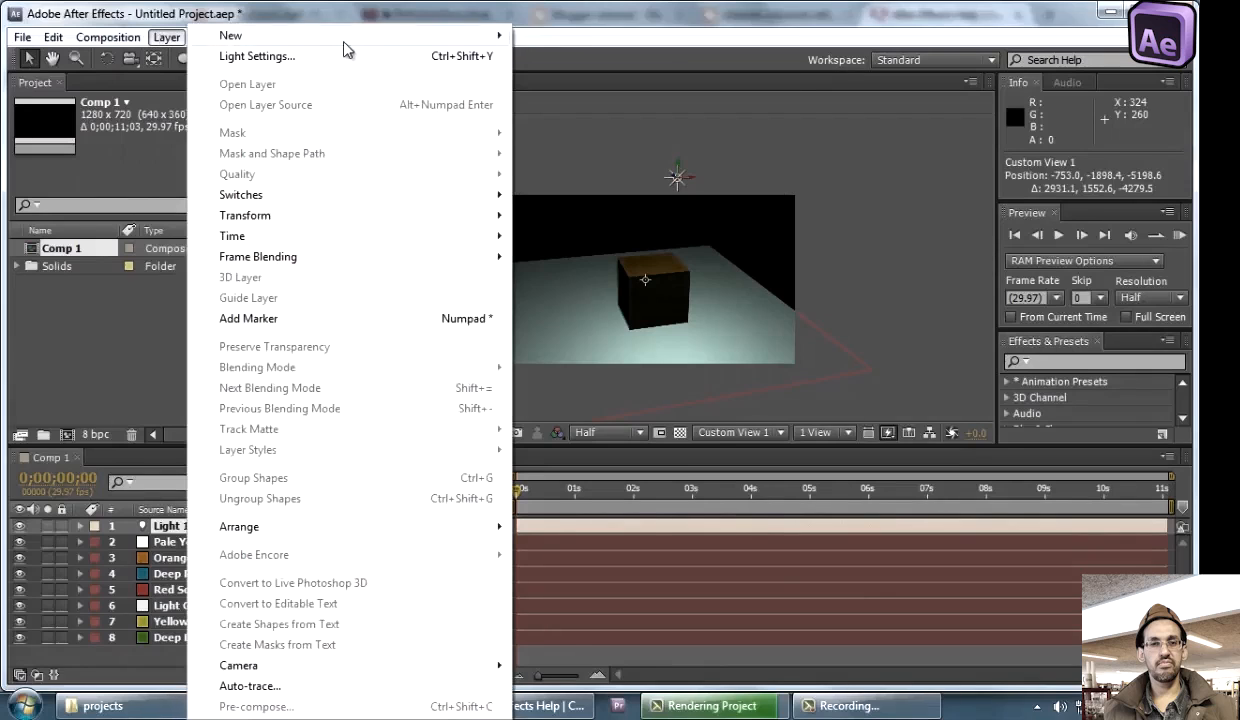
mouse_move(343, 42)
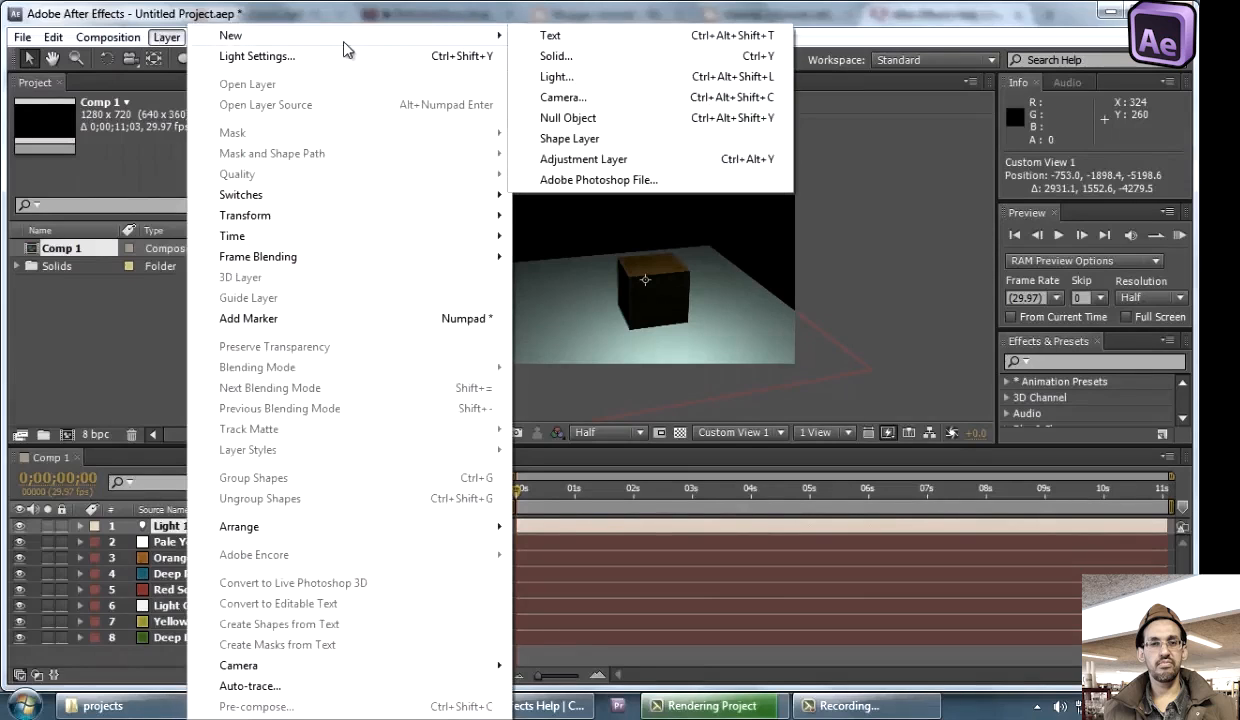
click(589, 77)
click(930, 188)
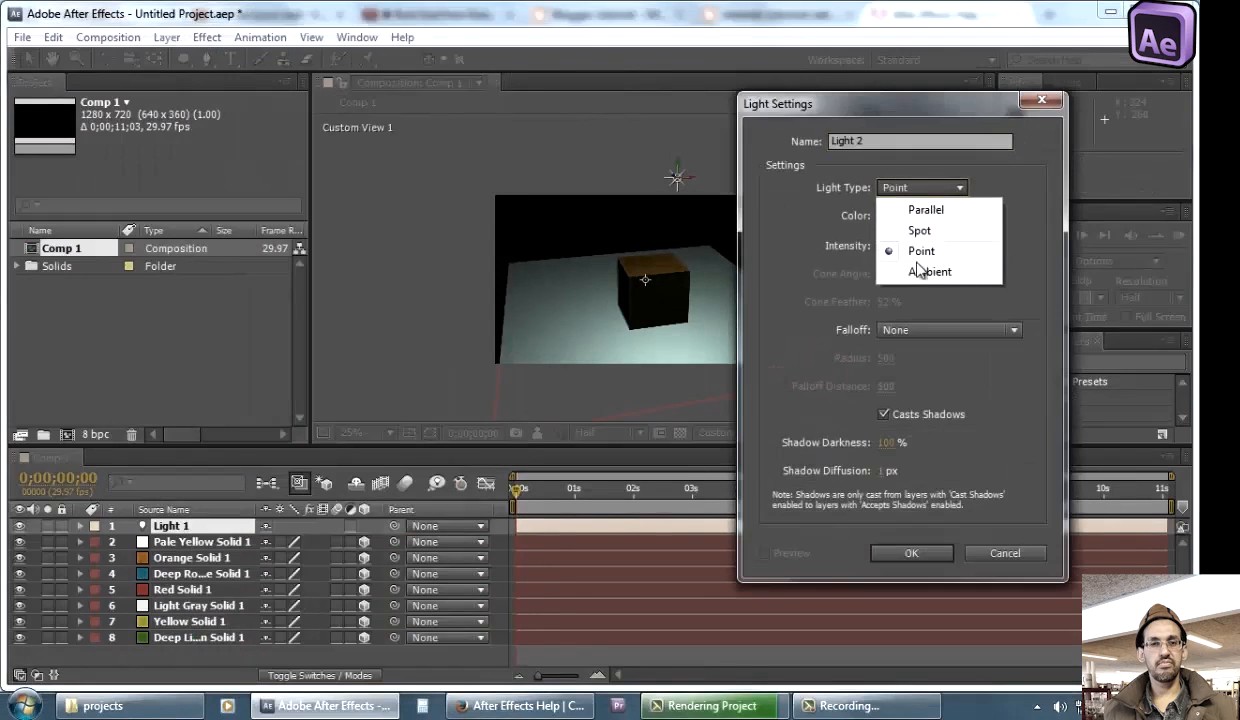
click(915, 231)
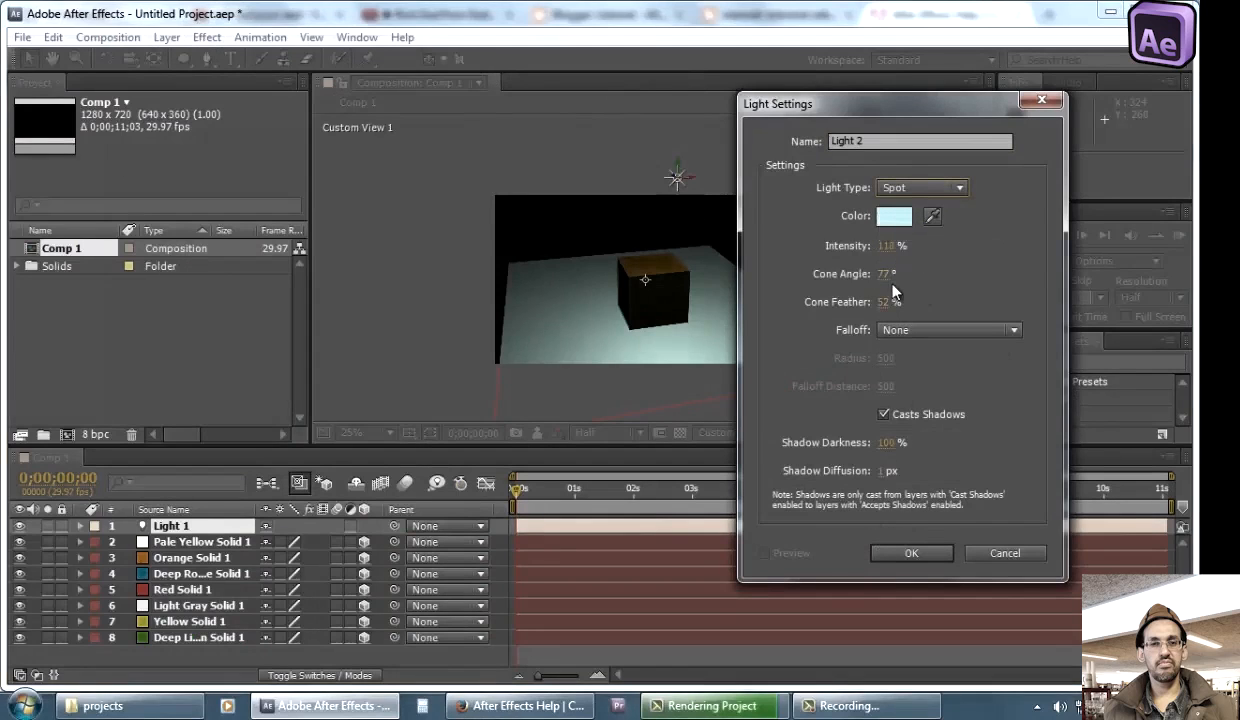
click(913, 556)
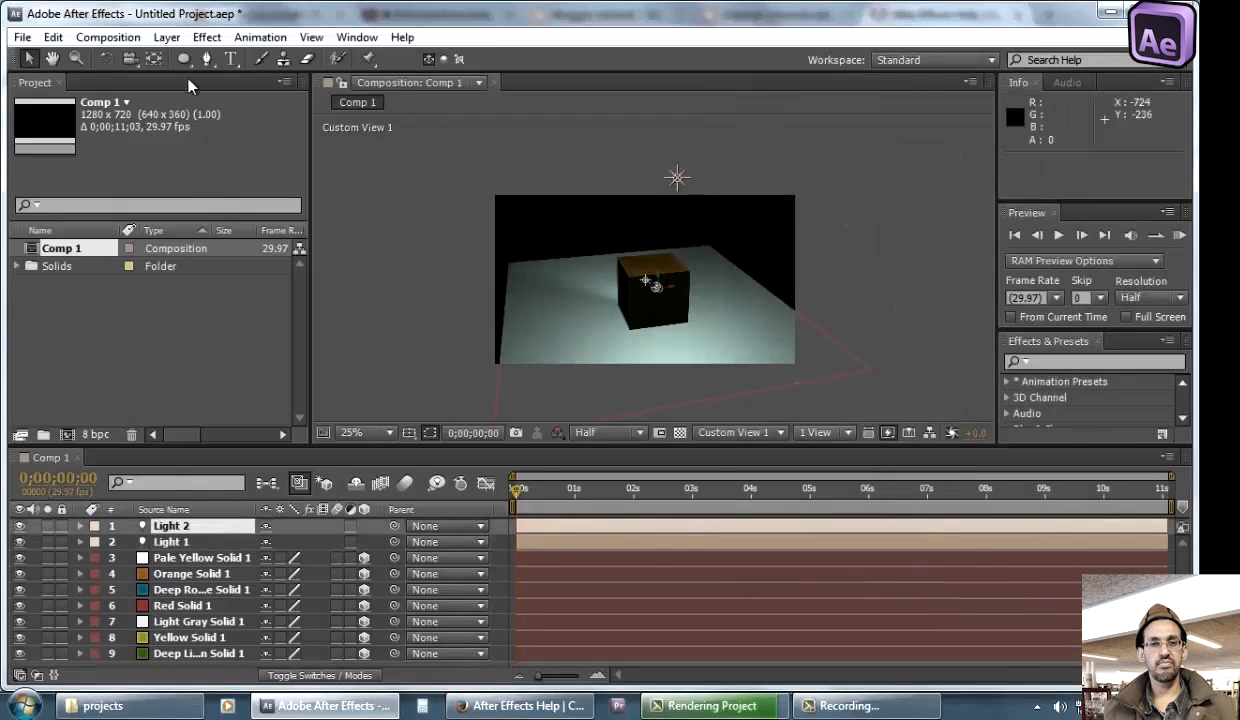
Move the spot light away from the cube to a position of about 998, -812, -2984 and adjust its point of interest
click(130, 58)
drag(554, 269, 457, 232)
click(29, 58)
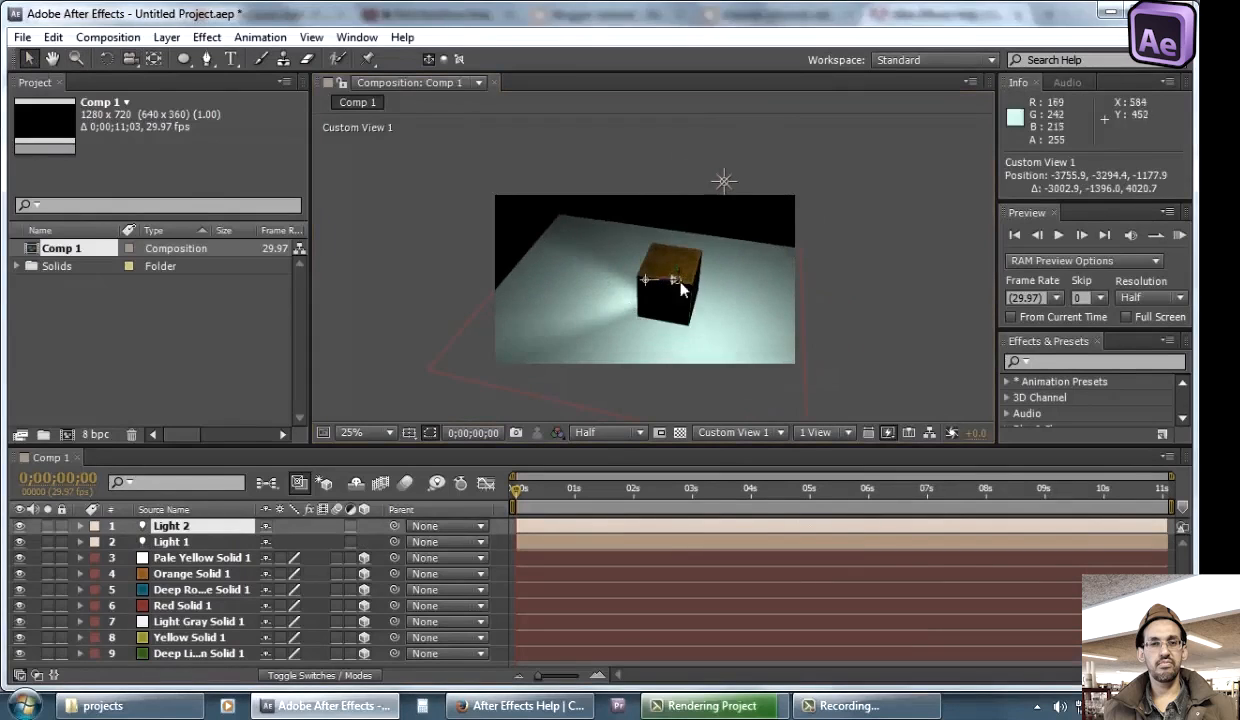
drag(678, 285, 928, 79)
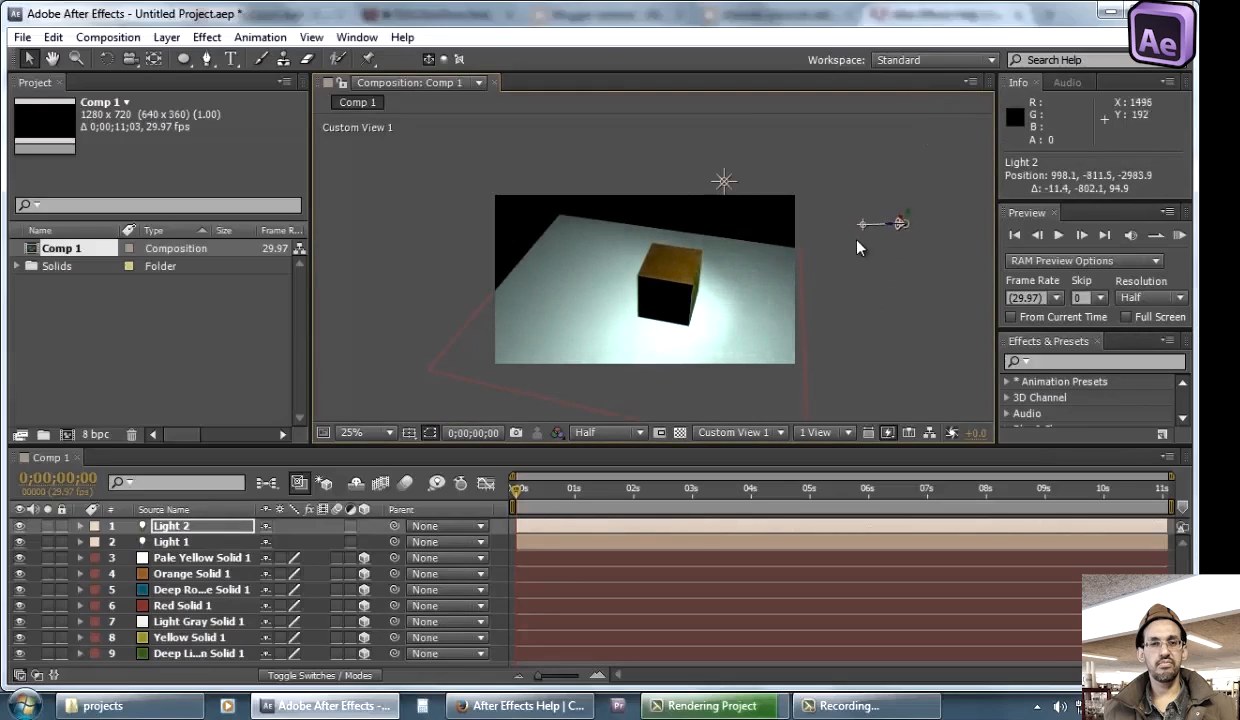
drag(862, 224, 480, 250)
key(c)
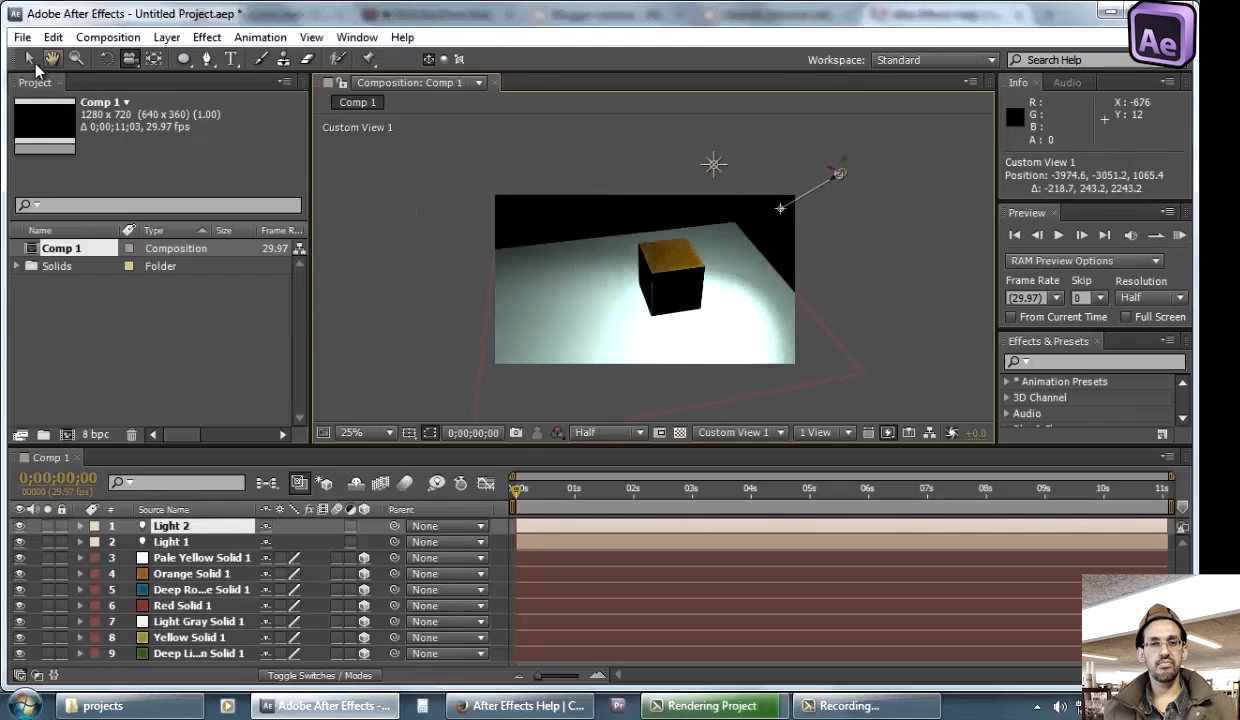
click(30, 60)
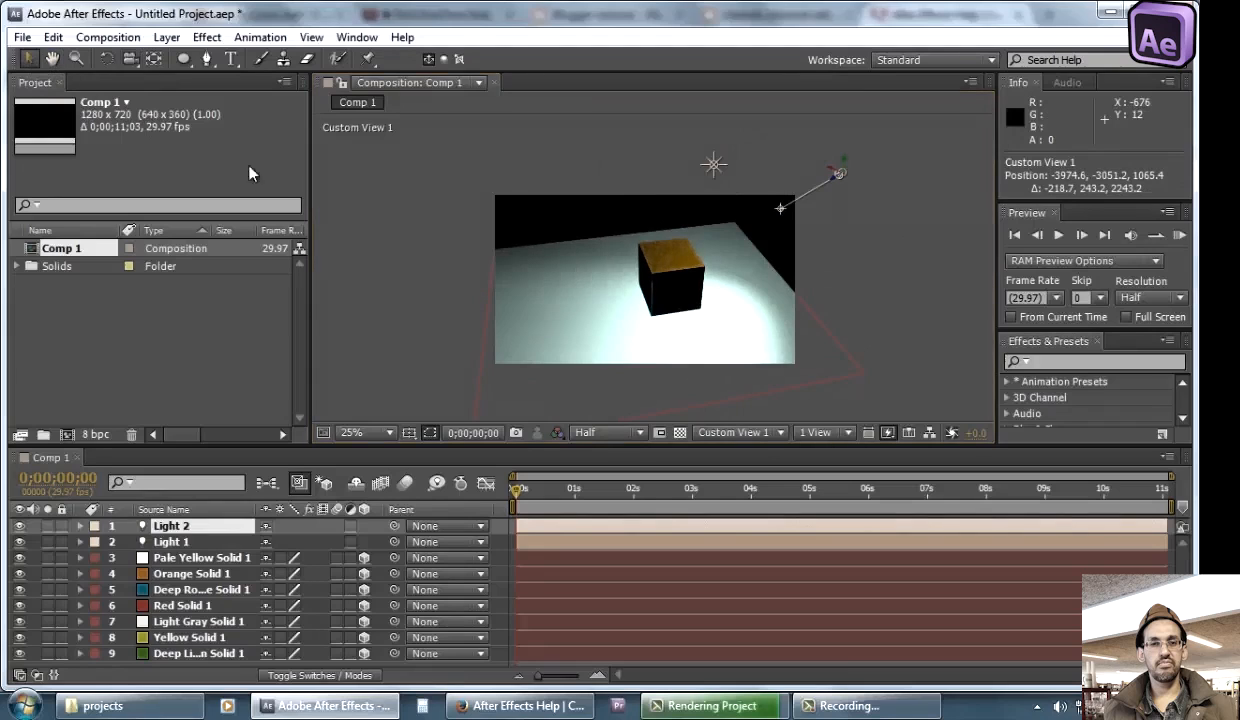
Examine the shadow and light settings in the material options of Pale Yellow Solid 1
click(205, 558)
click(80, 558)
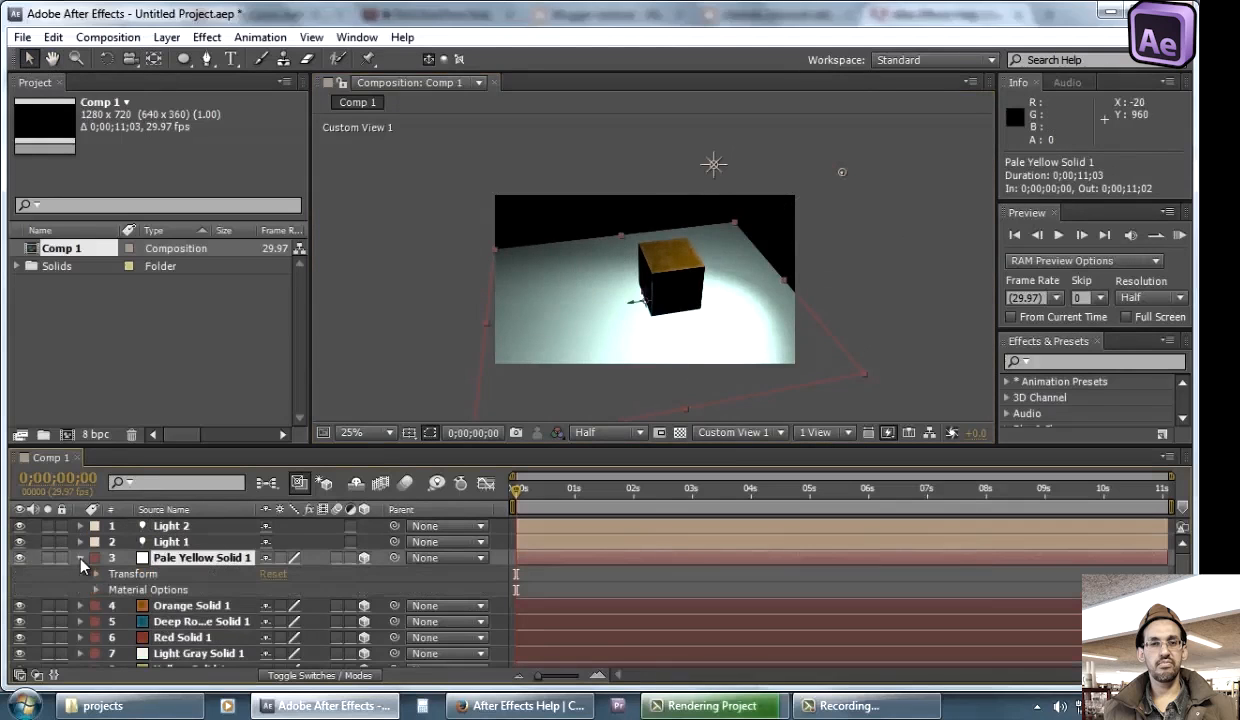
click(121, 597)
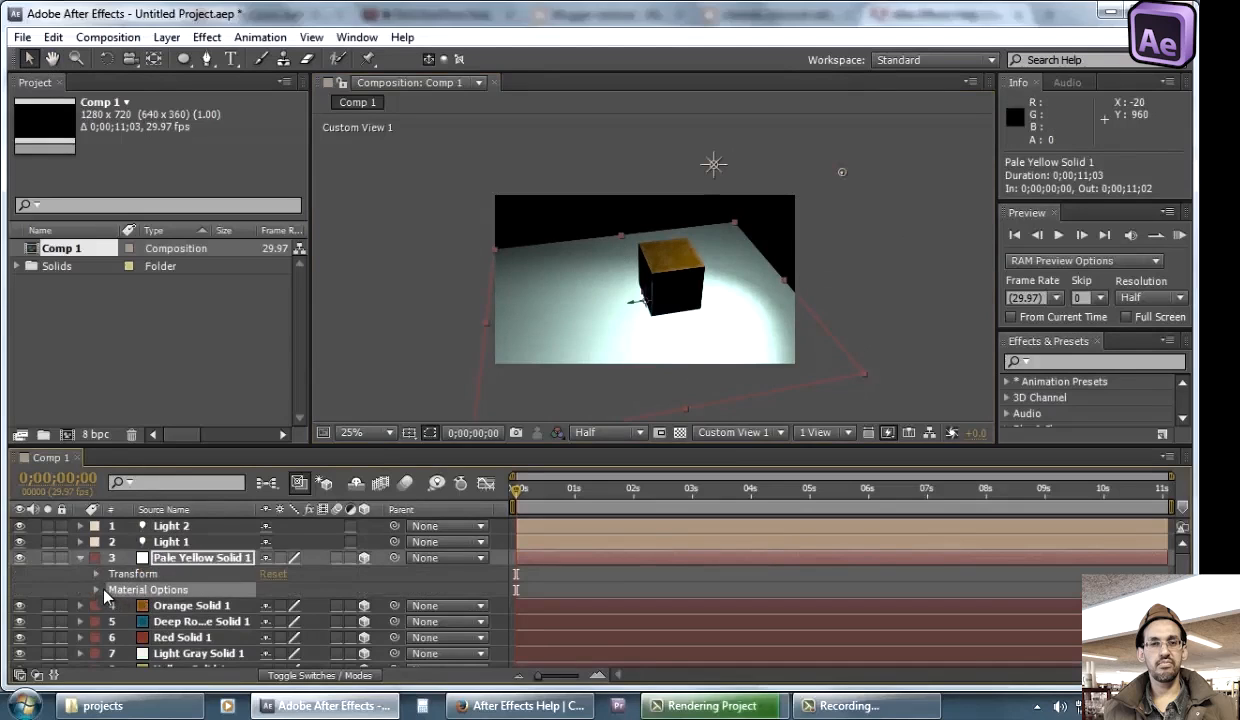
click(96, 590)
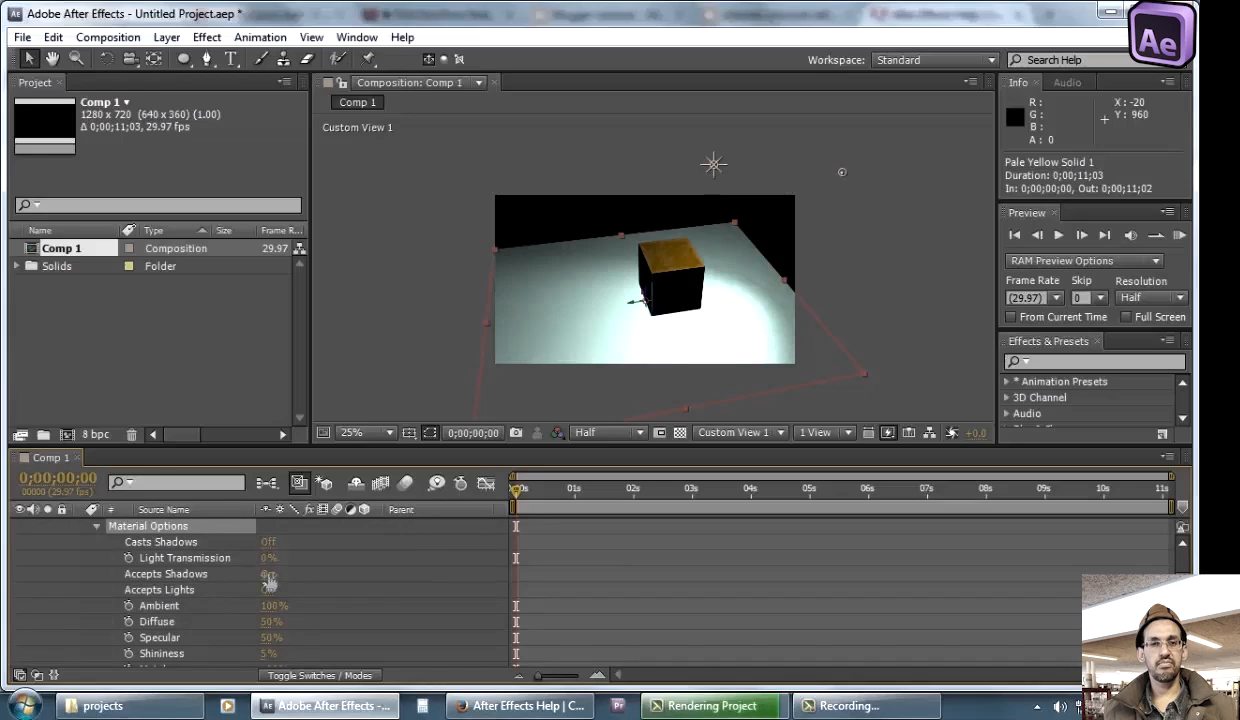
scroll(215, 565, up, 3)
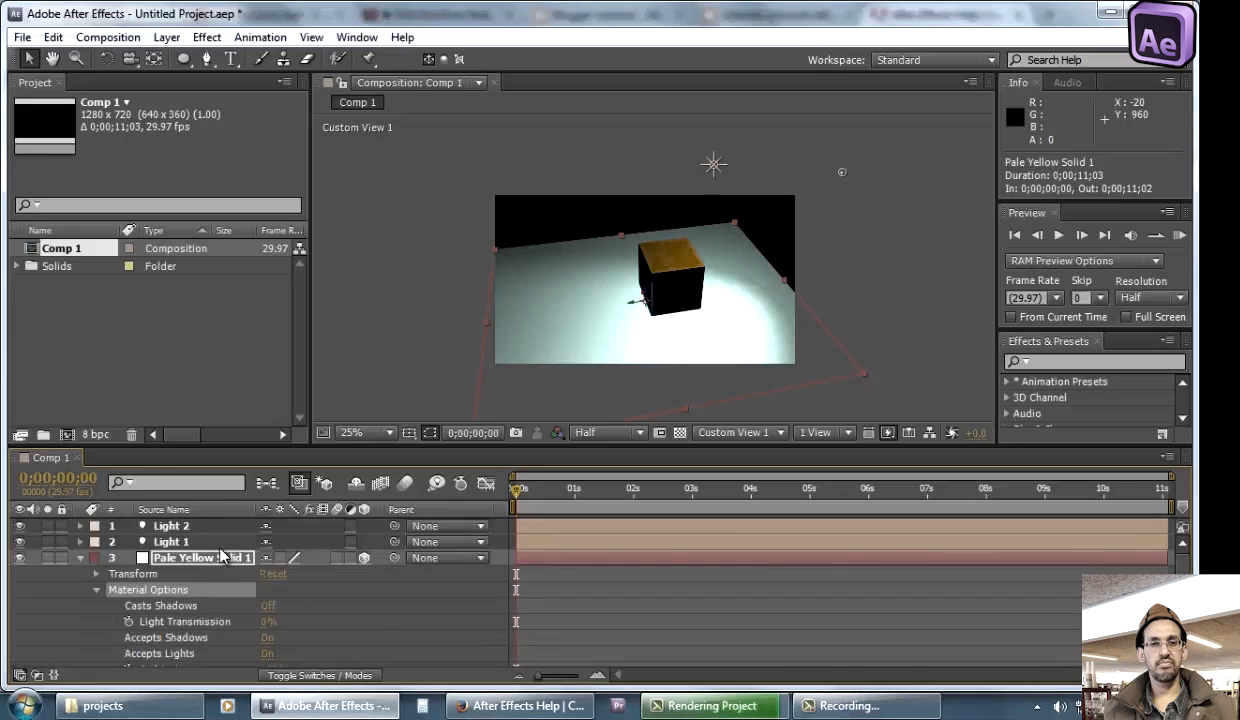
scroll(233, 590, down, 2)
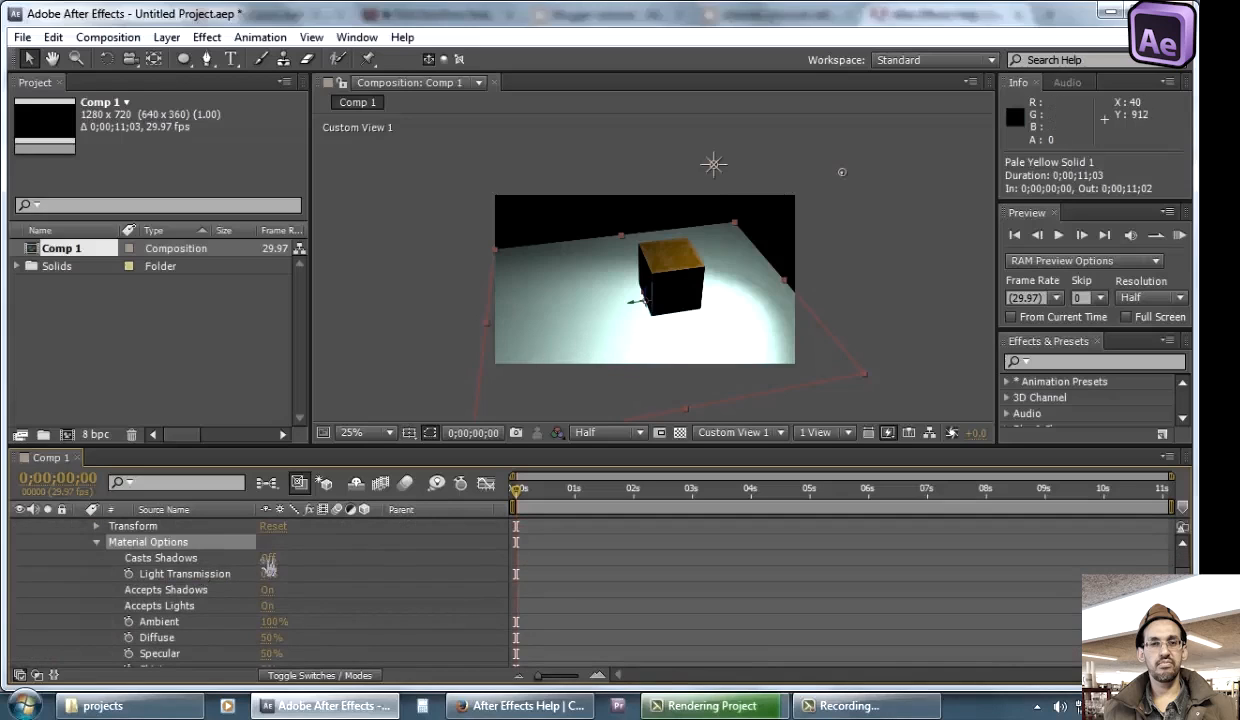
key(Return)
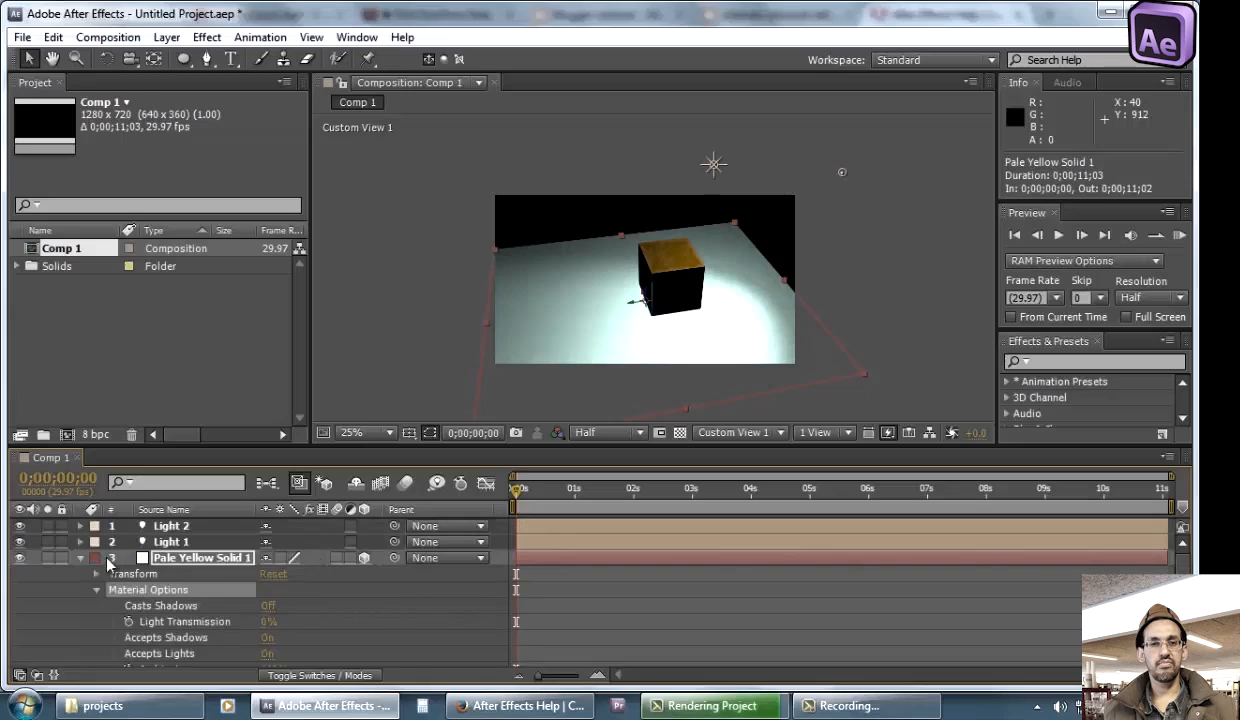
click(81, 560)
Turn on Casts Shadows in the material options of Orange Solid 1, the cube's top face
click(165, 576)
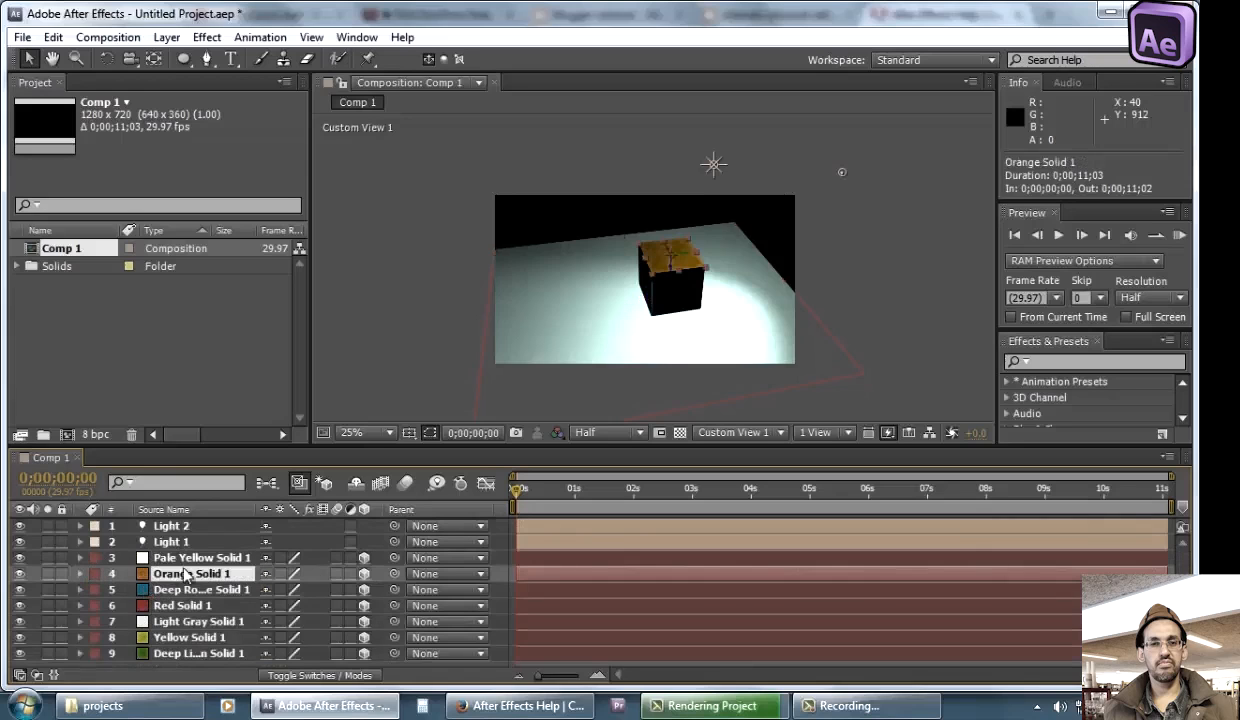
scroll(678, 262, up, 4)
scroll(678, 262, down, 2)
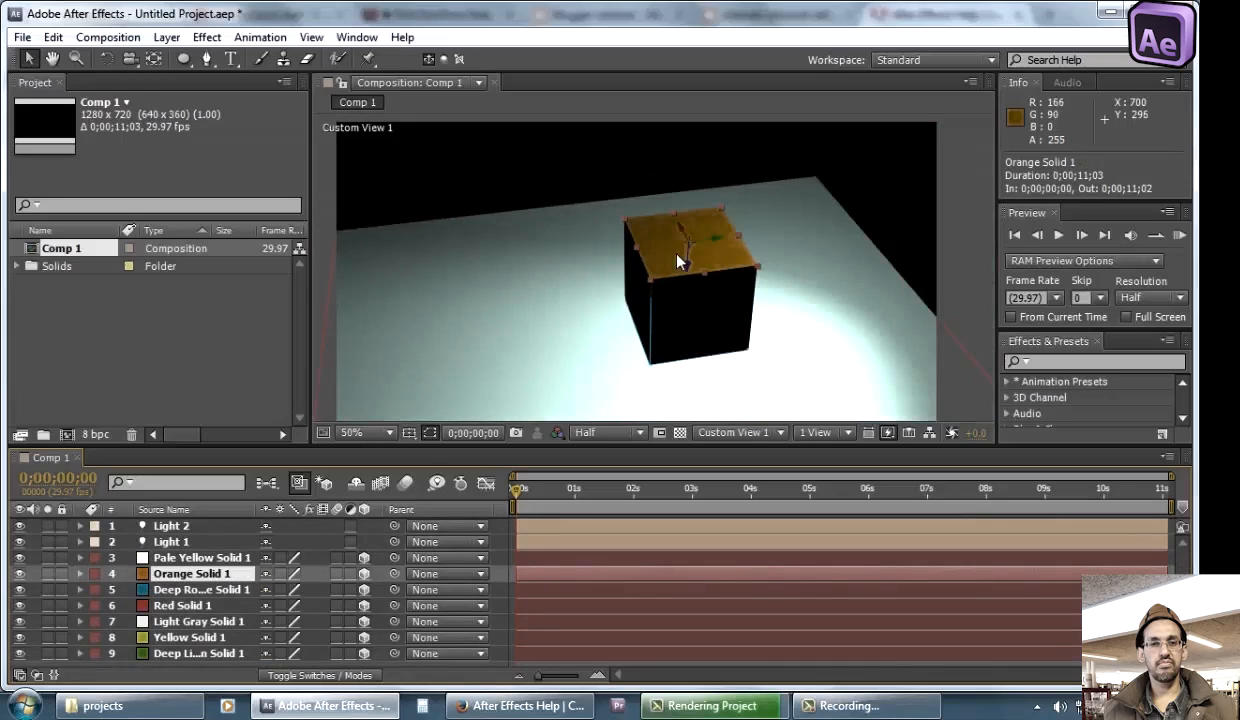
click(78, 572)
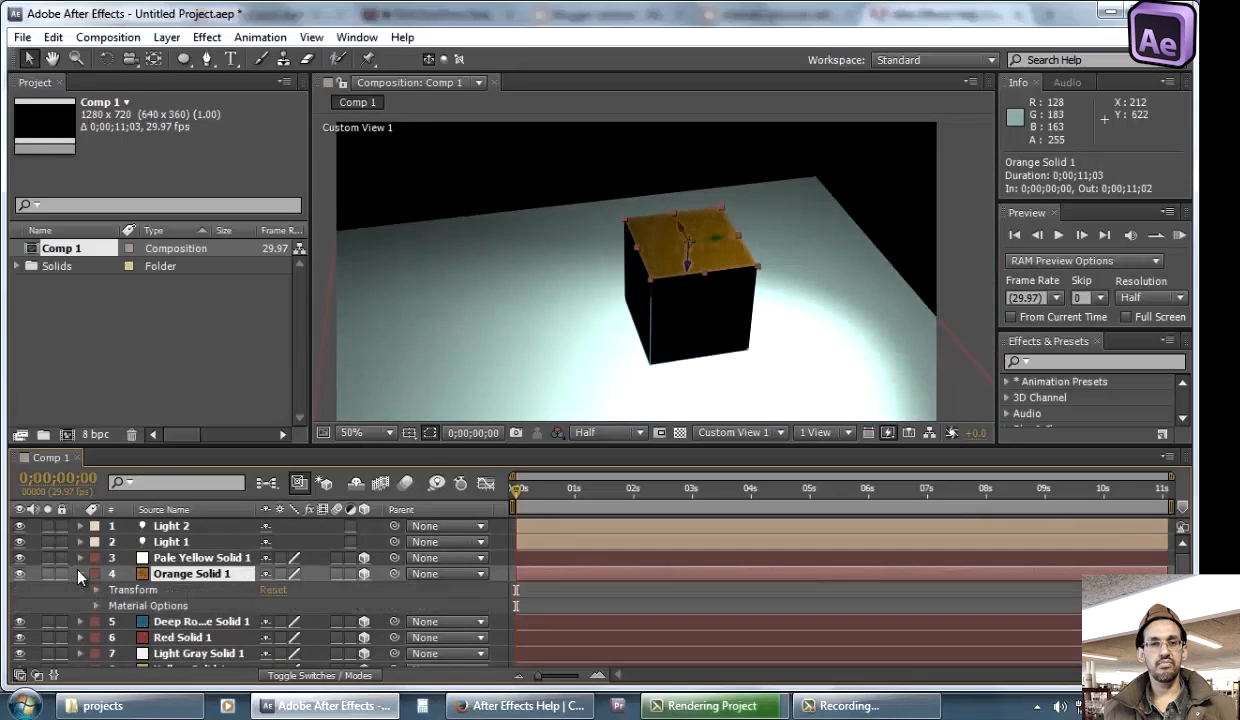
click(96, 607)
scroll(149, 566, down, 3)
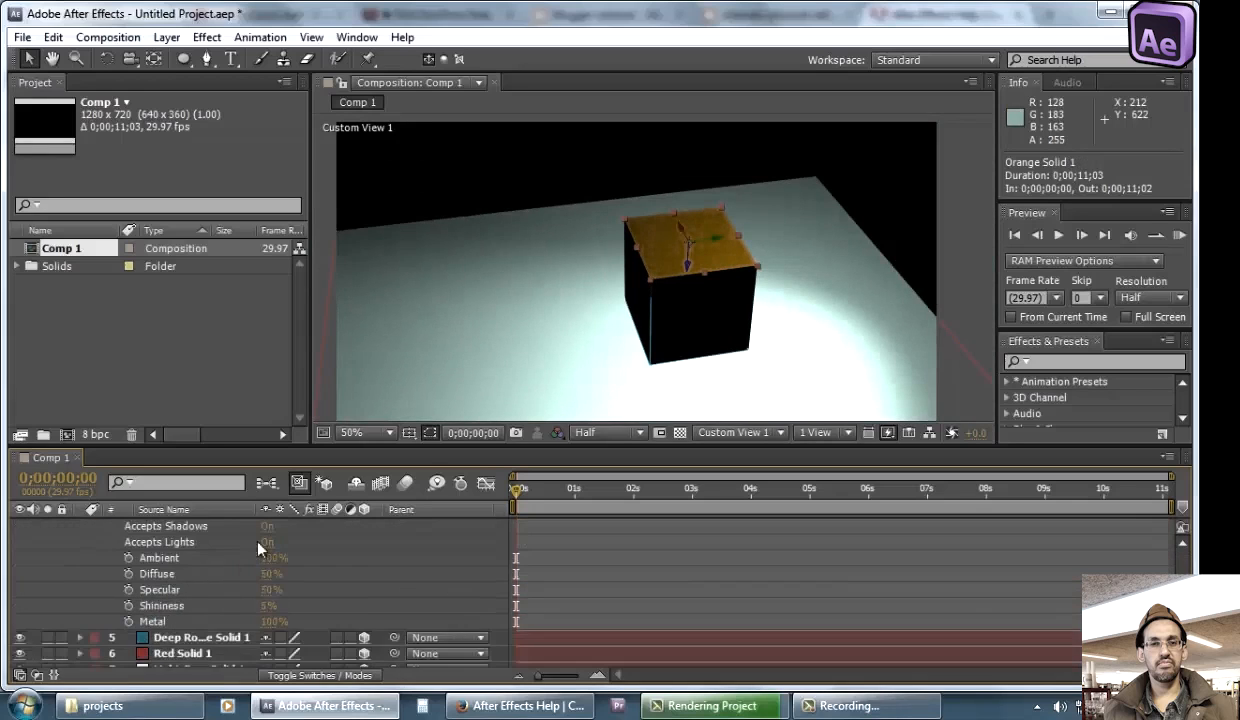
scroll(227, 568, up, 2)
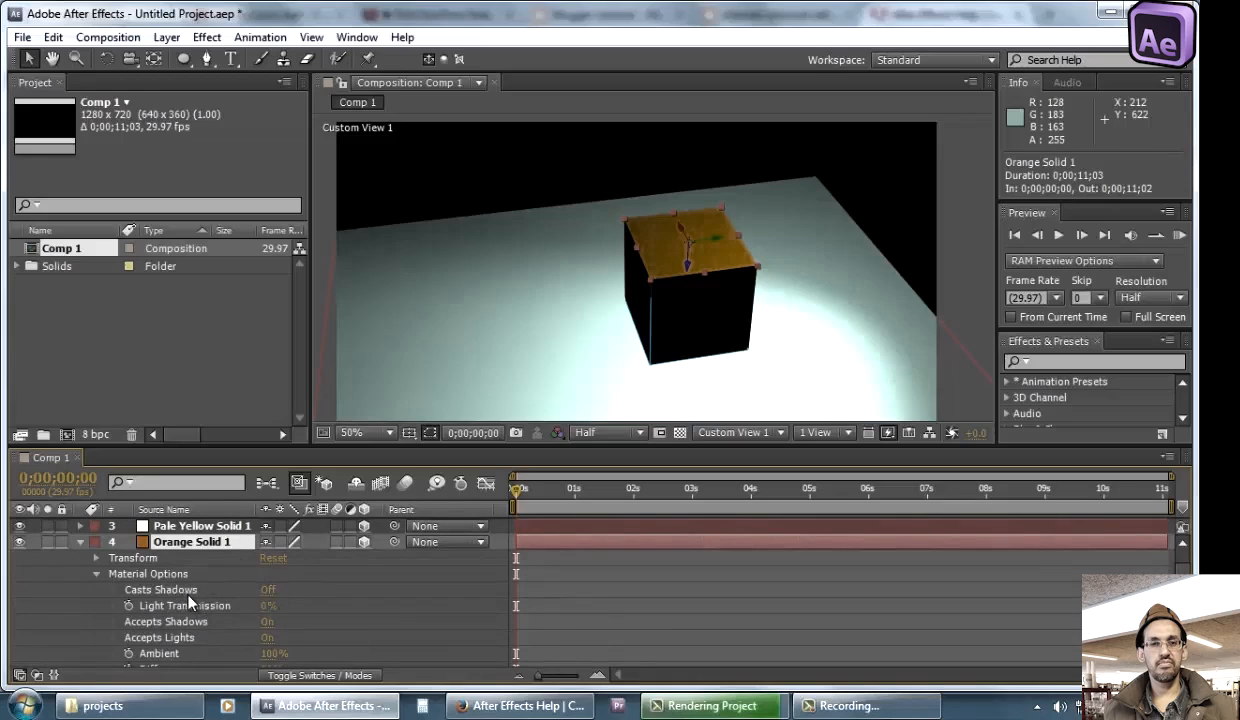
click(267, 592)
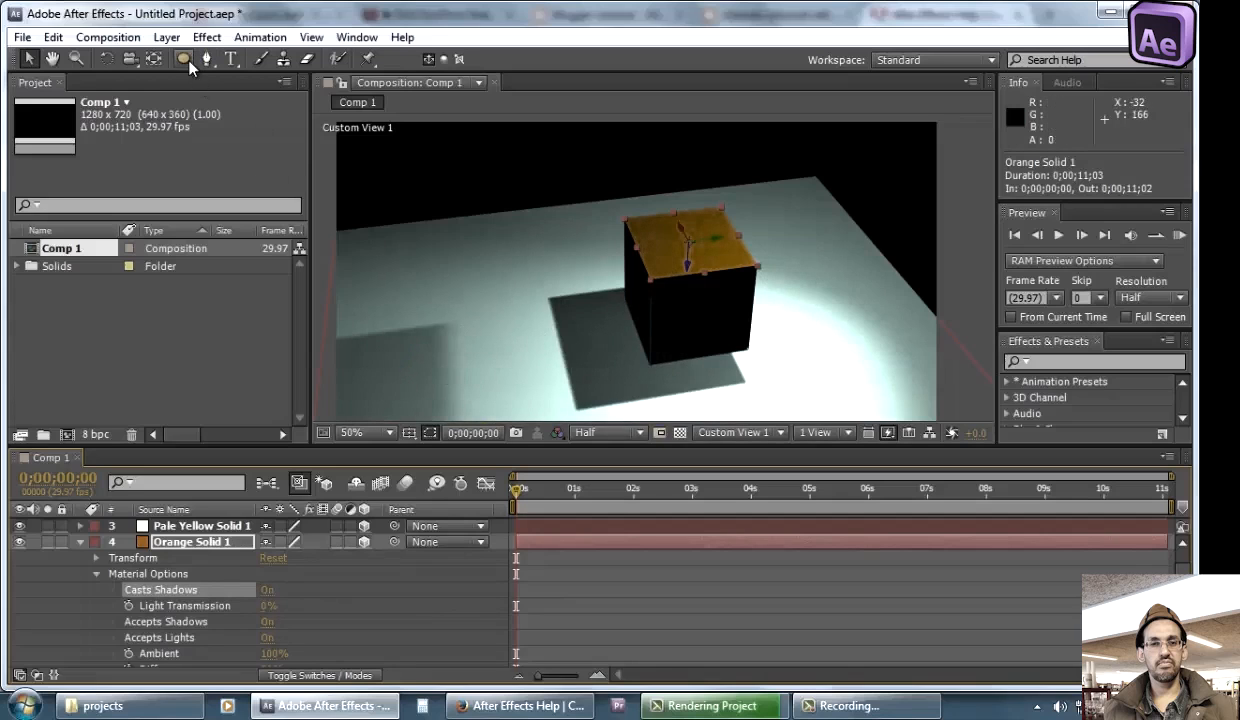
Turn on Casts Shadows in the material options of the five remaining cube faces, Deep Royal Blue Solid 1 through Deep Lime Green Solid 1
click(130, 58)
drag(720, 305, 660, 272)
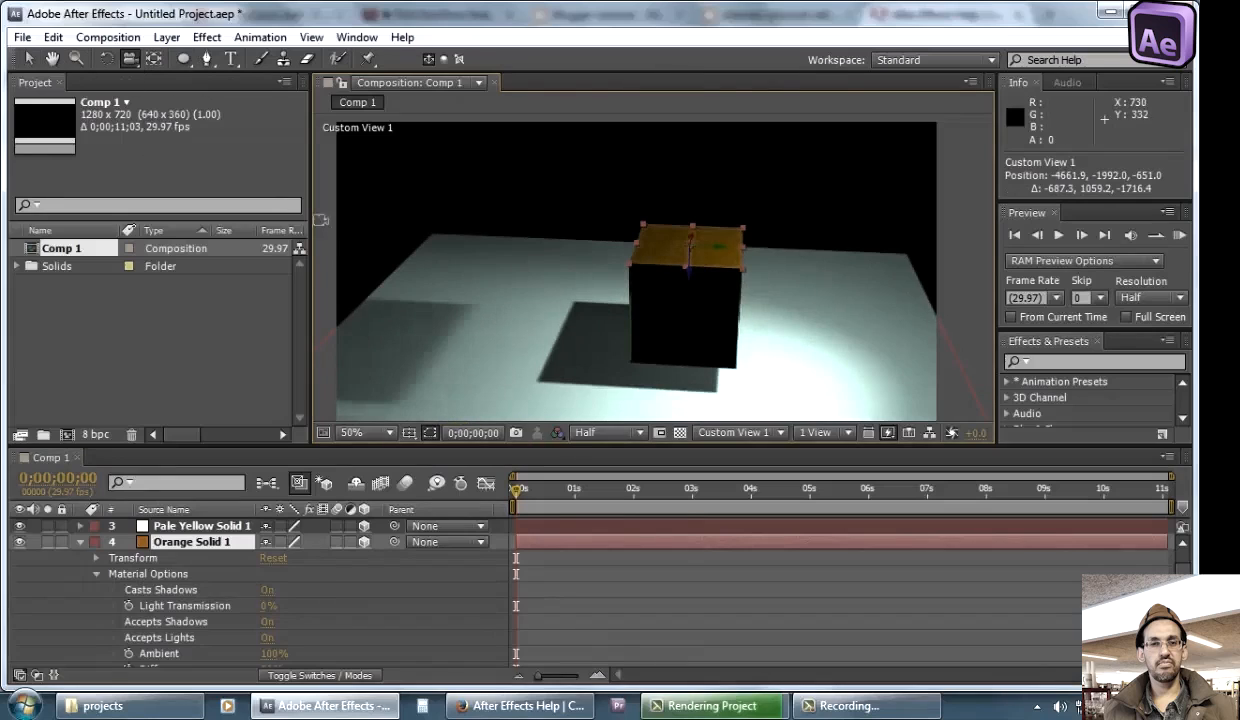
click(30, 59)
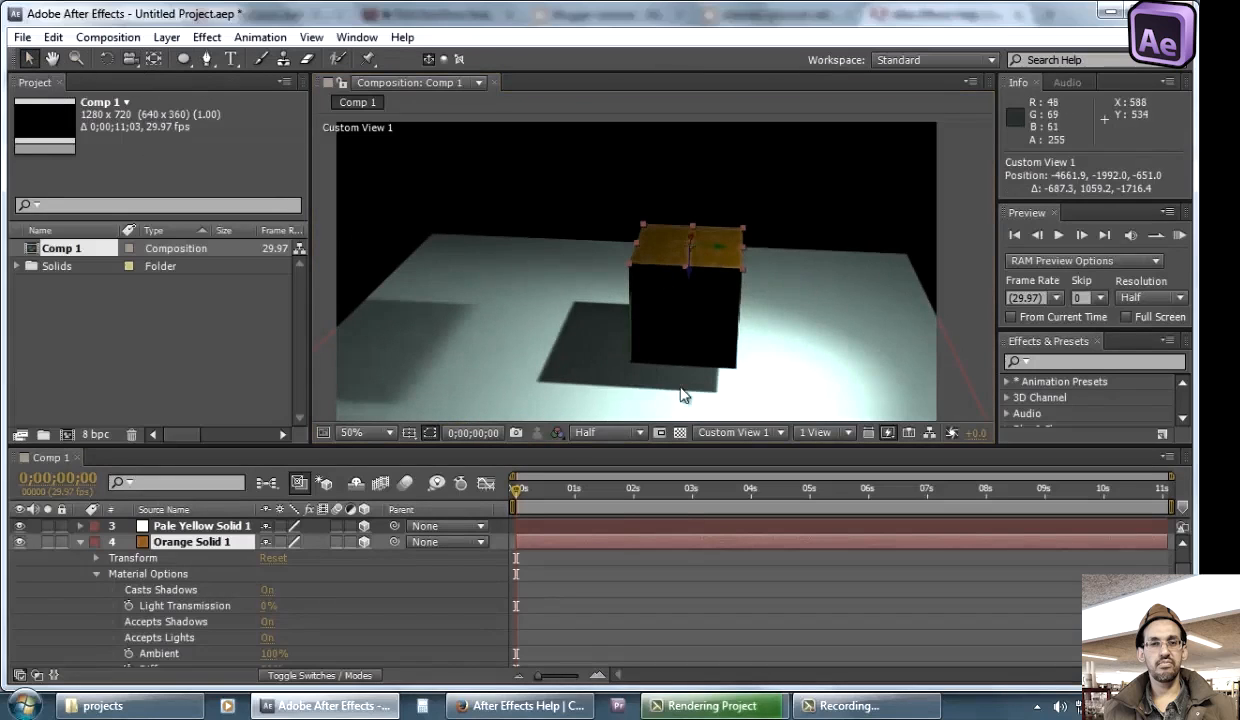
click(80, 542)
click(199, 591)
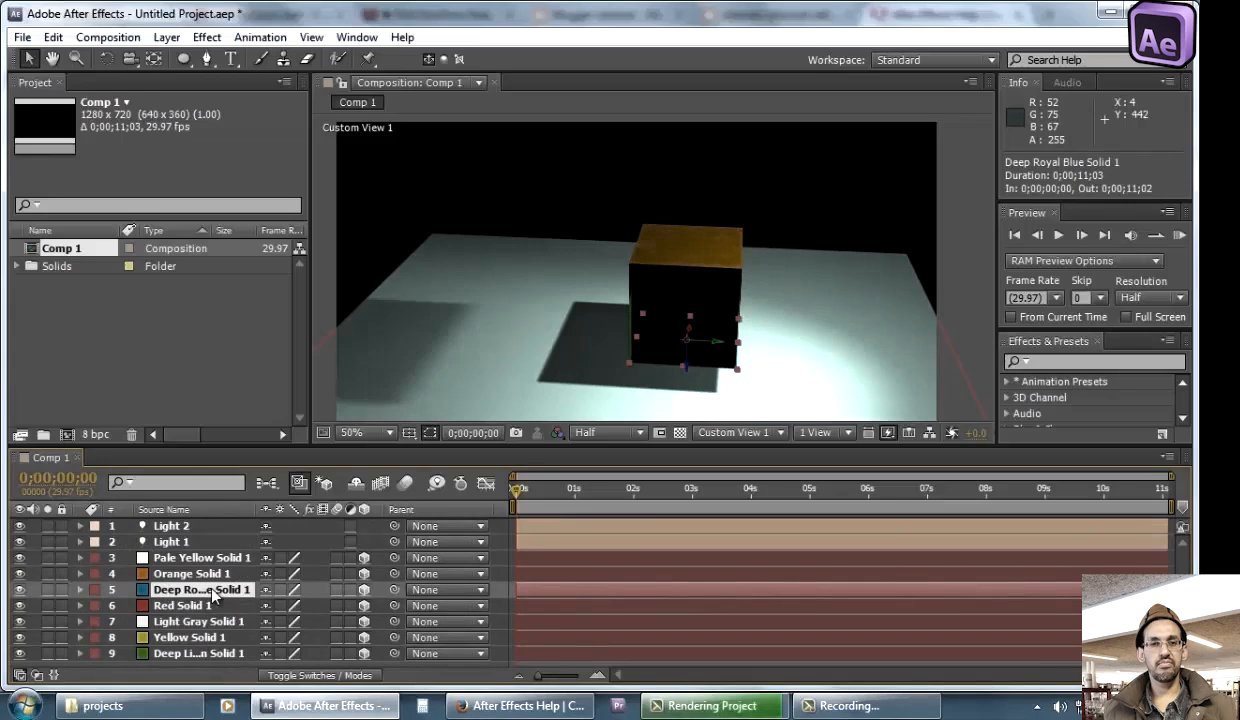
shift+click(219, 653)
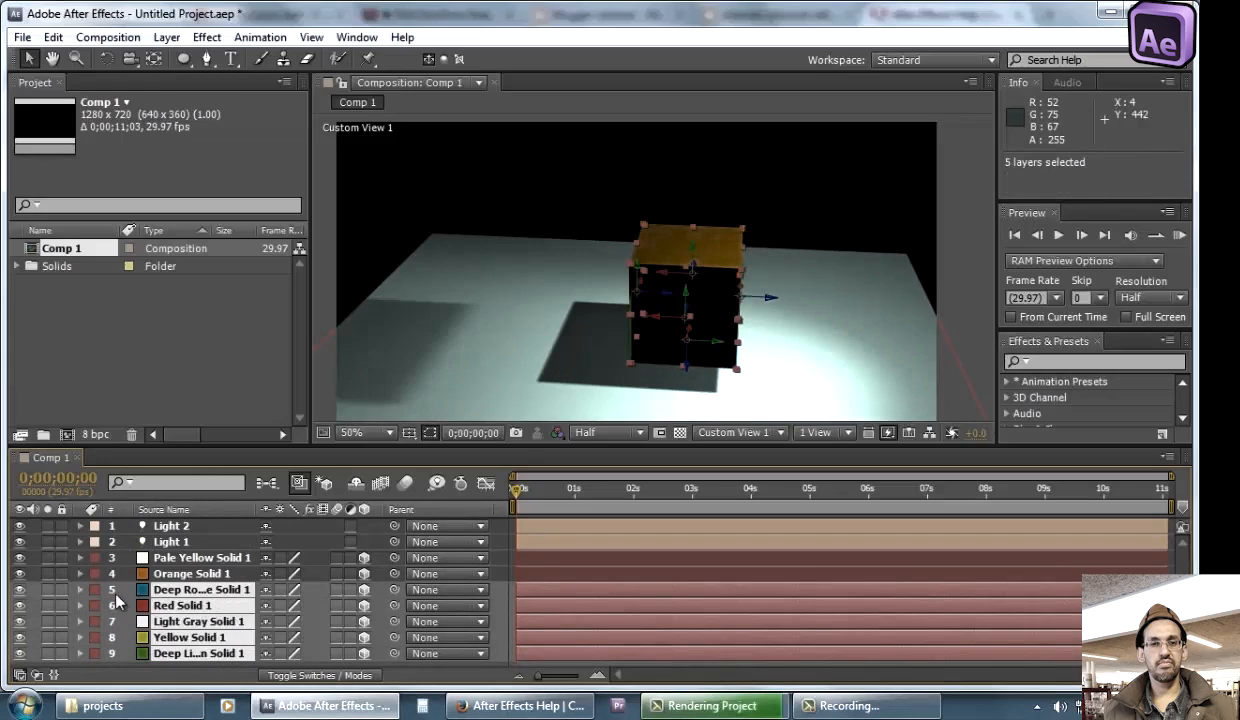
click(80, 589)
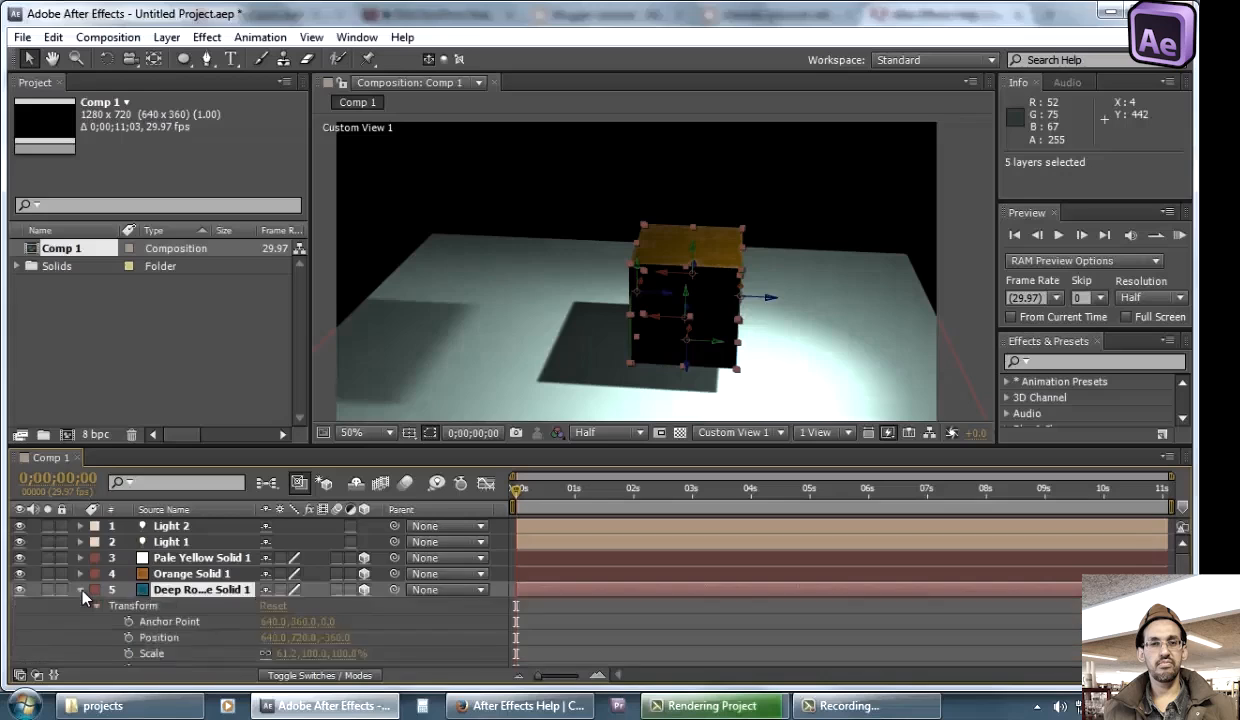
scroll(116, 602, down, 2)
scroll(117, 575, down, 3)
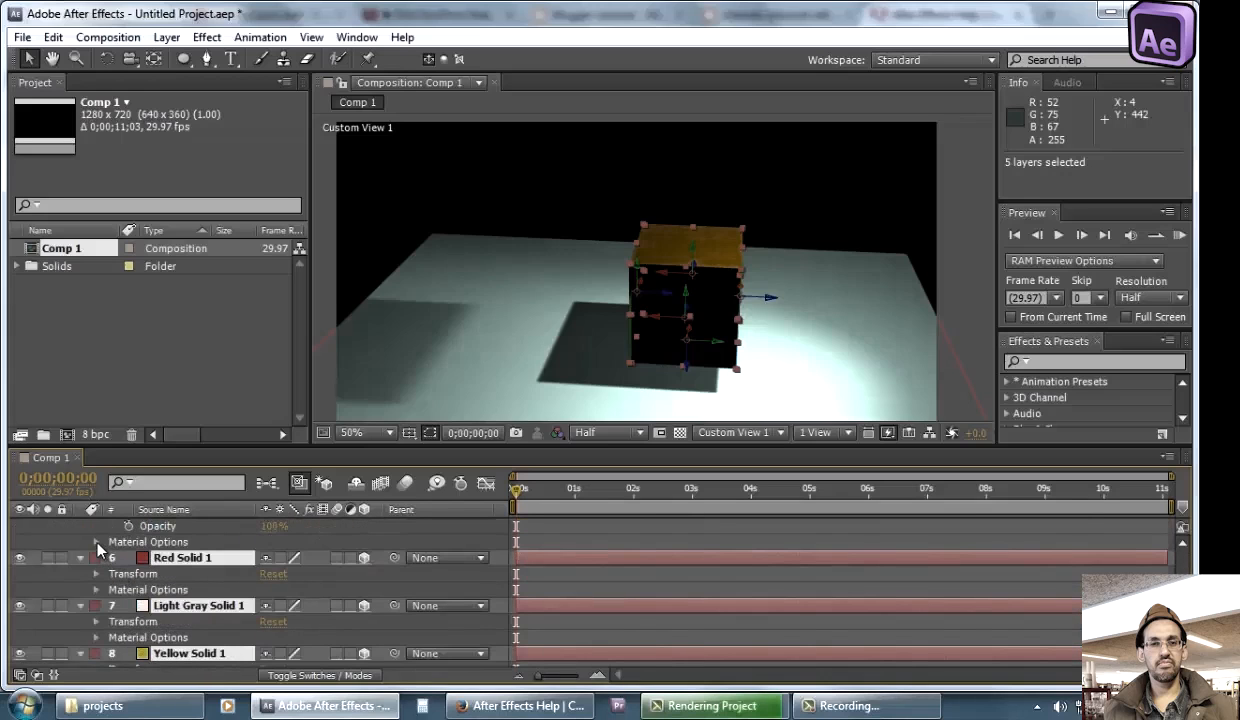
click(96, 542)
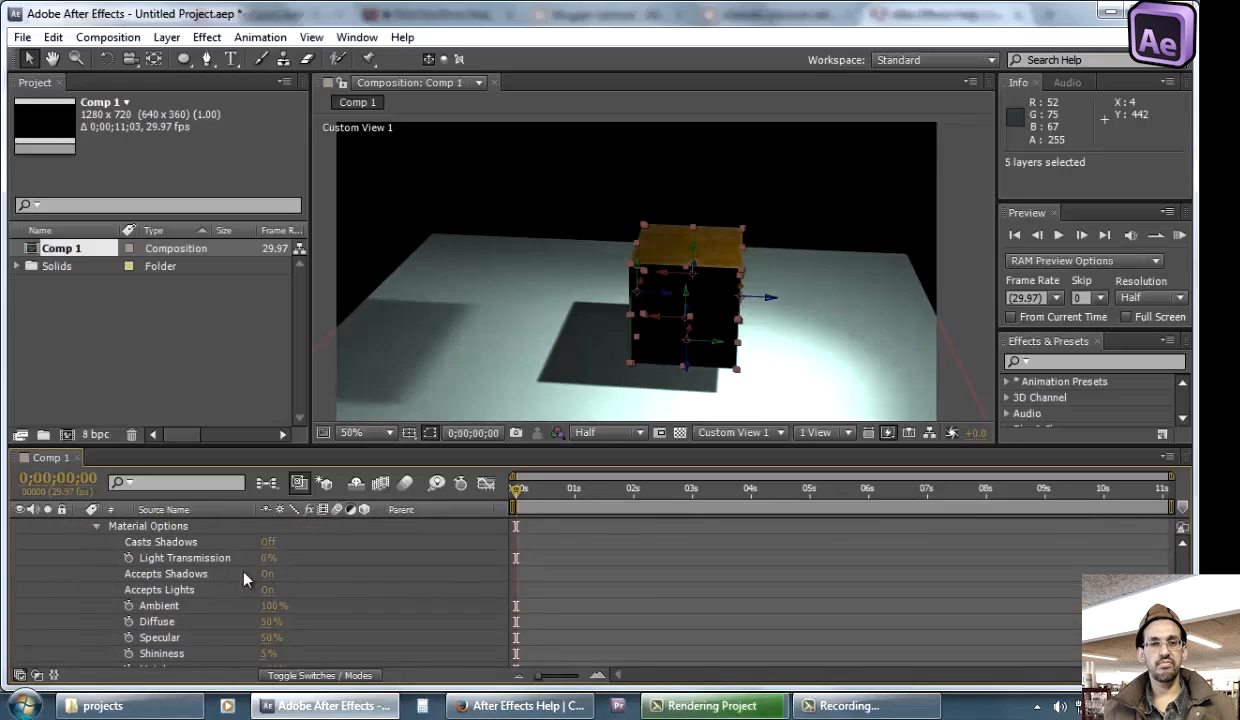
click(266, 544)
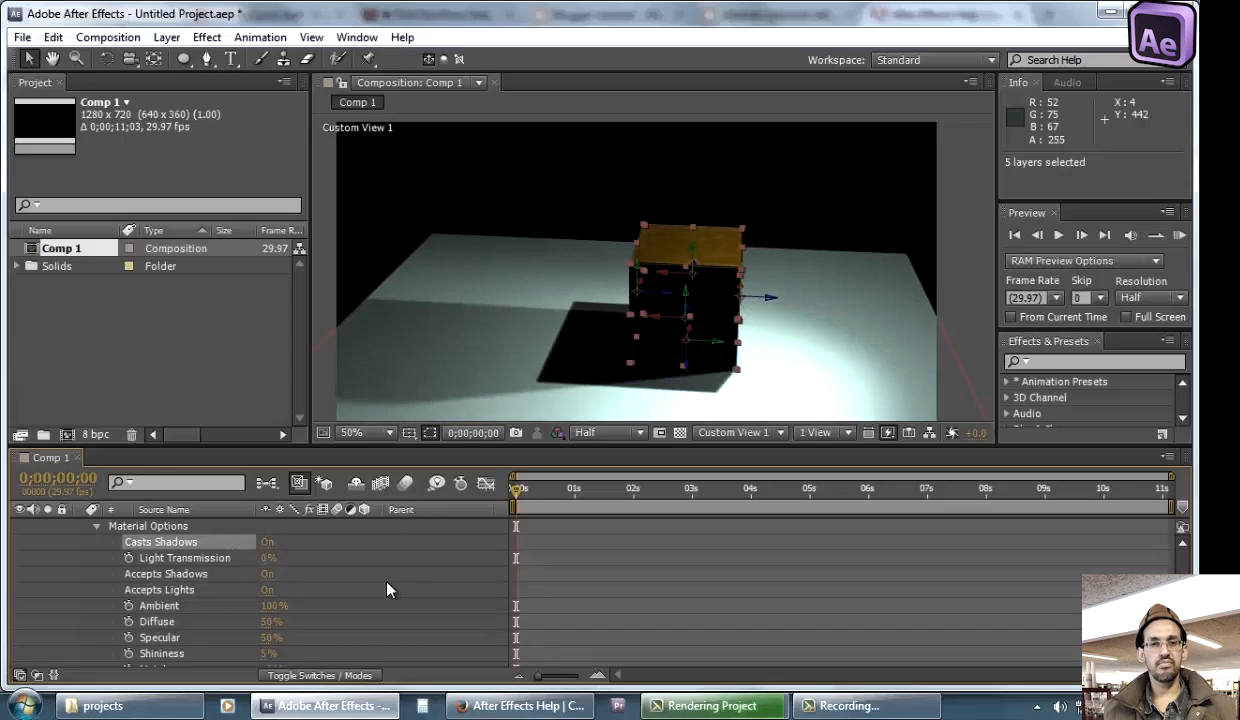
Check the Casts Shadows settings of the other selected cube faces and examine the cube's shadow on the floor from a lower angle
scroll(388, 590, down, 3)
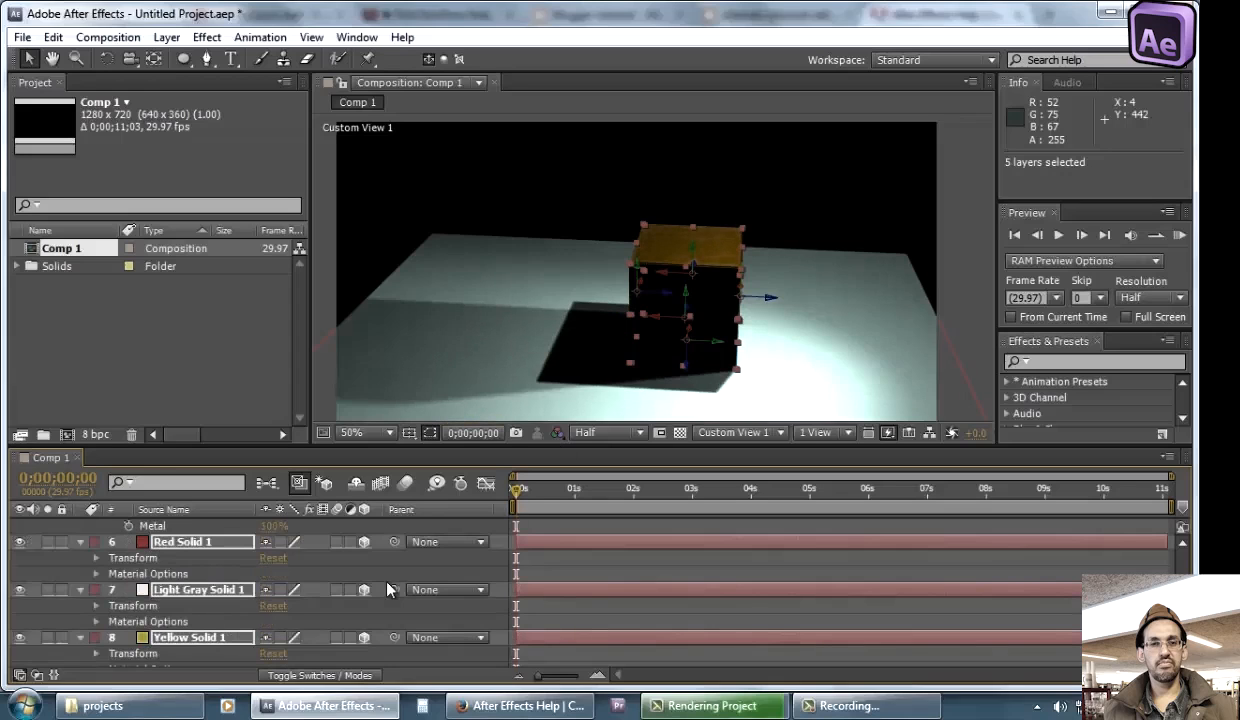
click(96, 574)
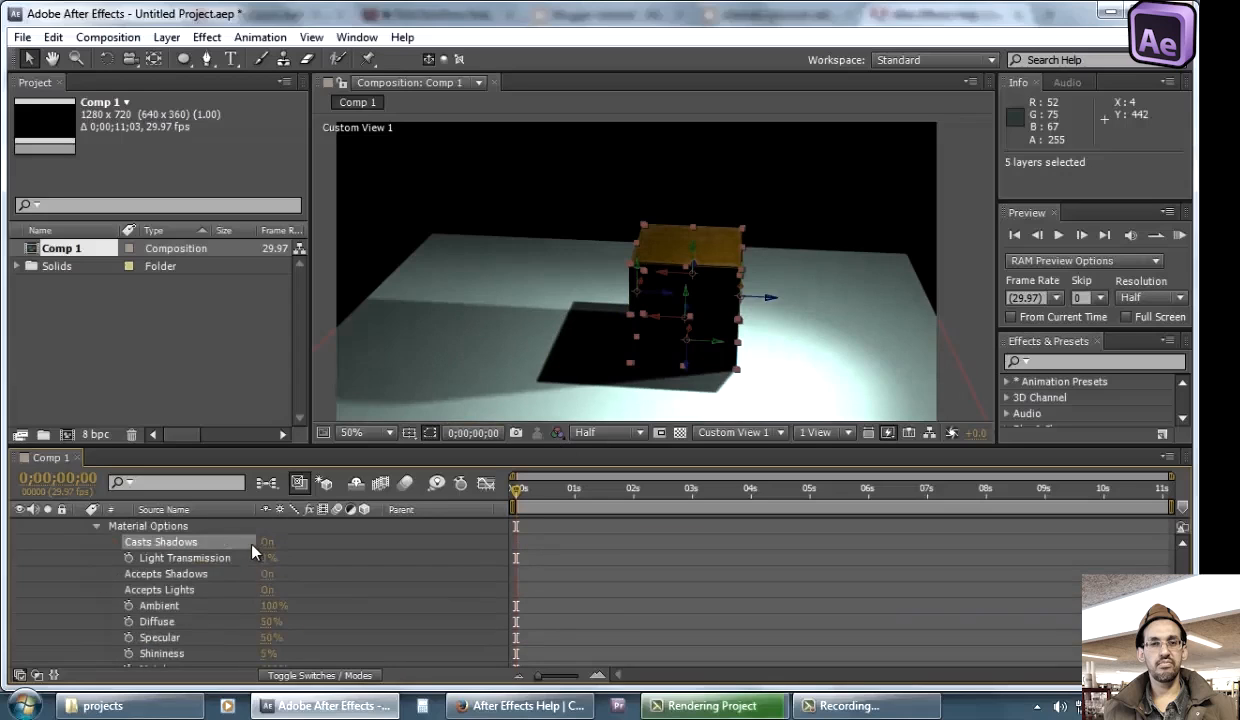
scroll(244, 574, down, 4)
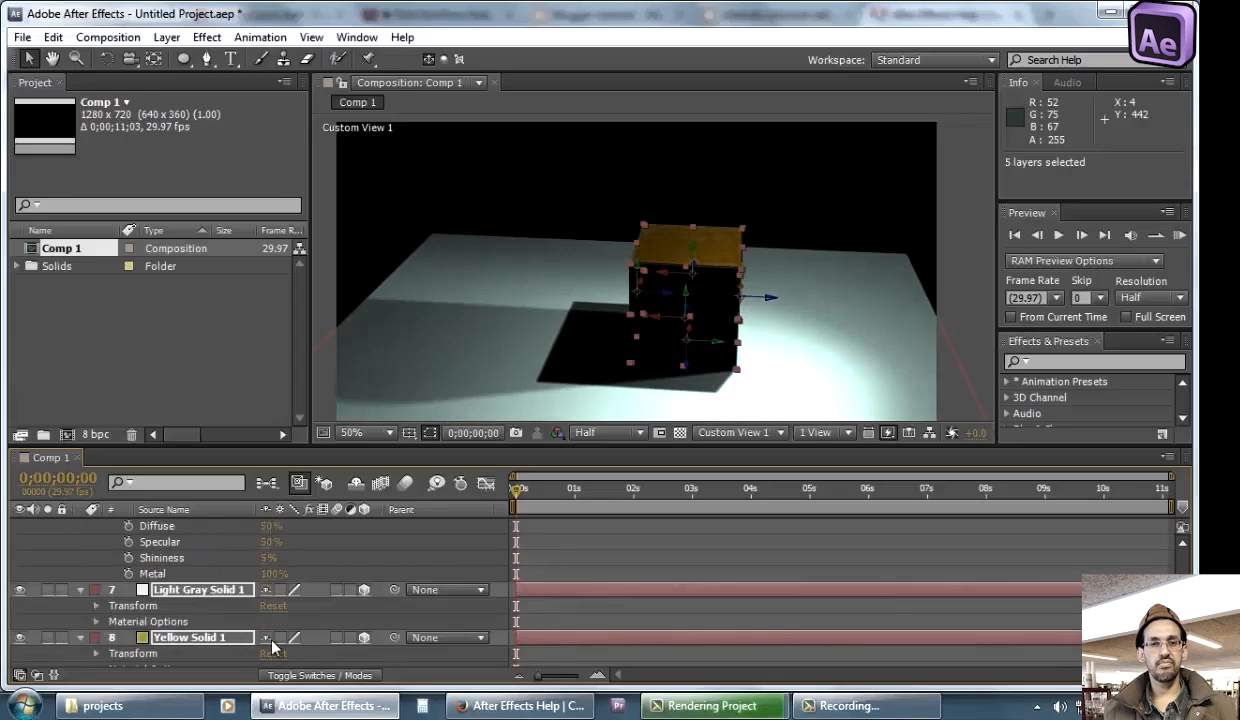
click(95, 621)
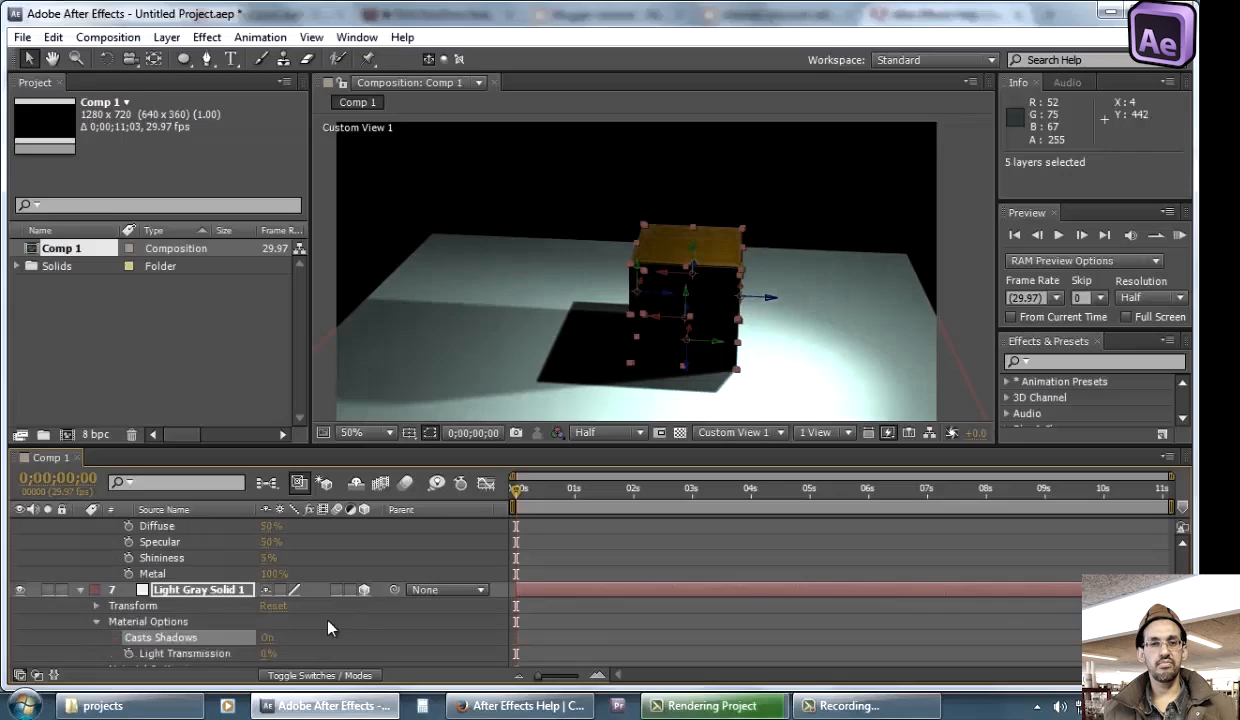
scroll(227, 551, down, 2)
scroll(118, 576, up, 5)
scroll(118, 580, up, 2)
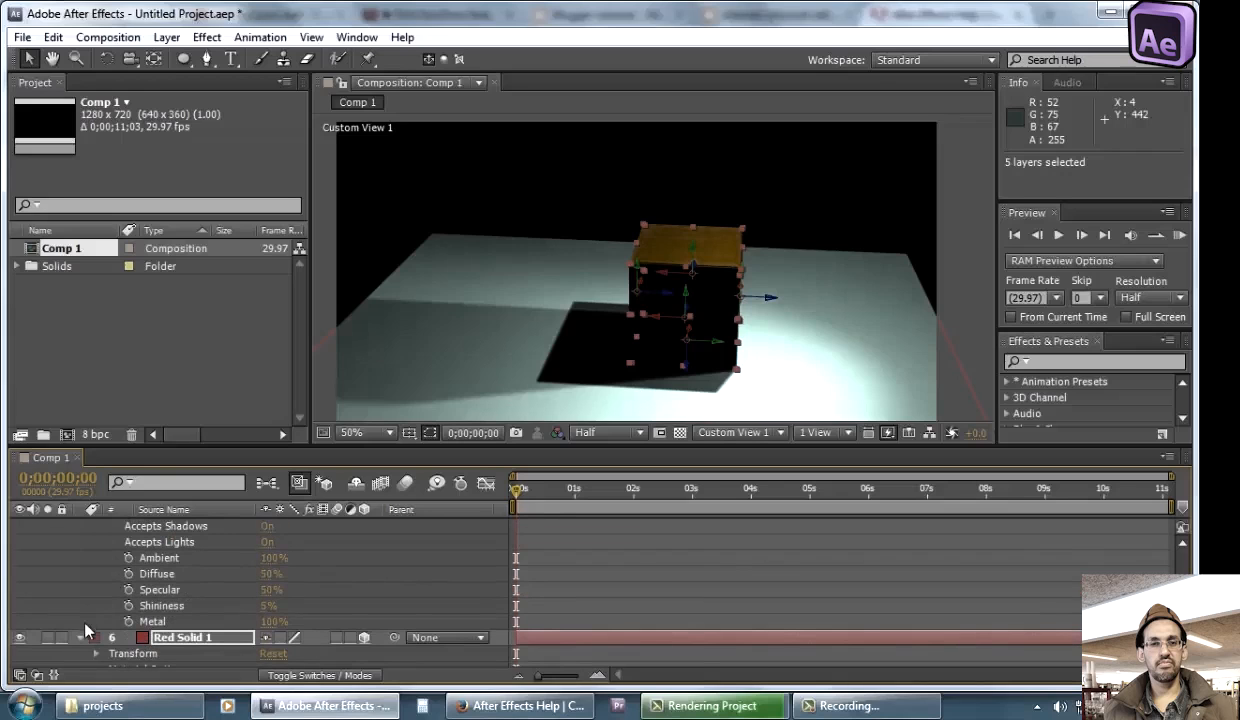
click(81, 637)
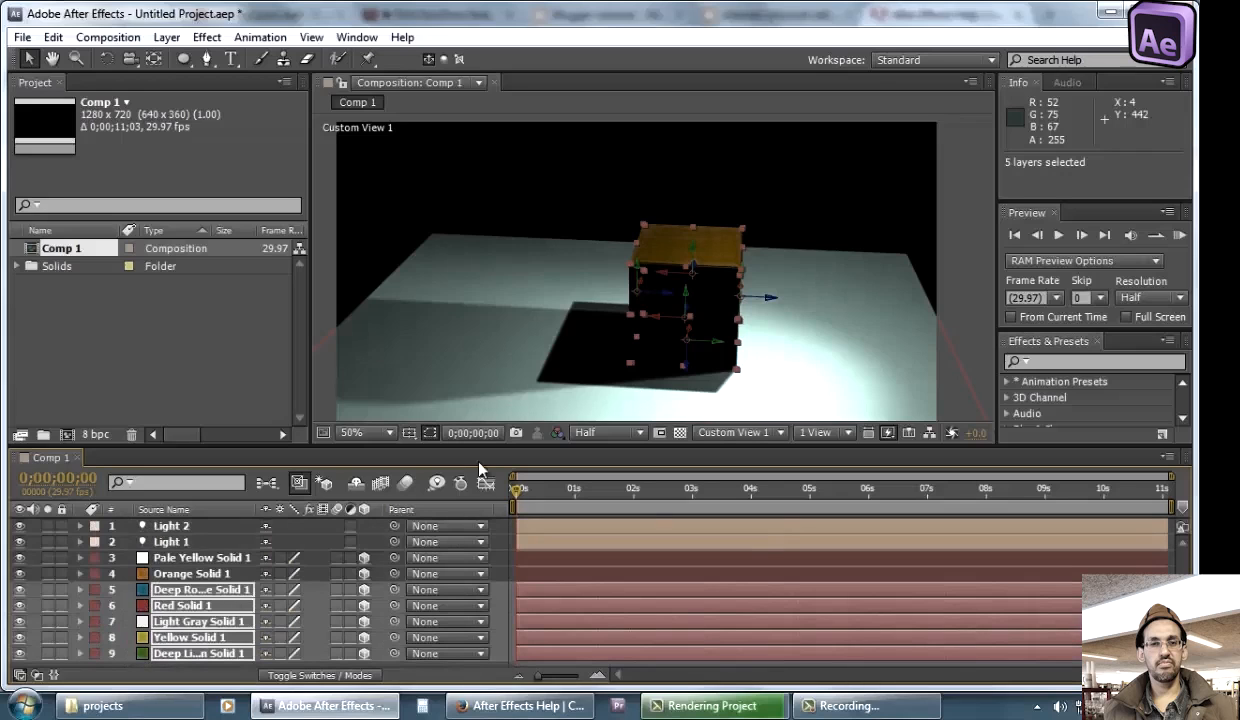
click(942, 264)
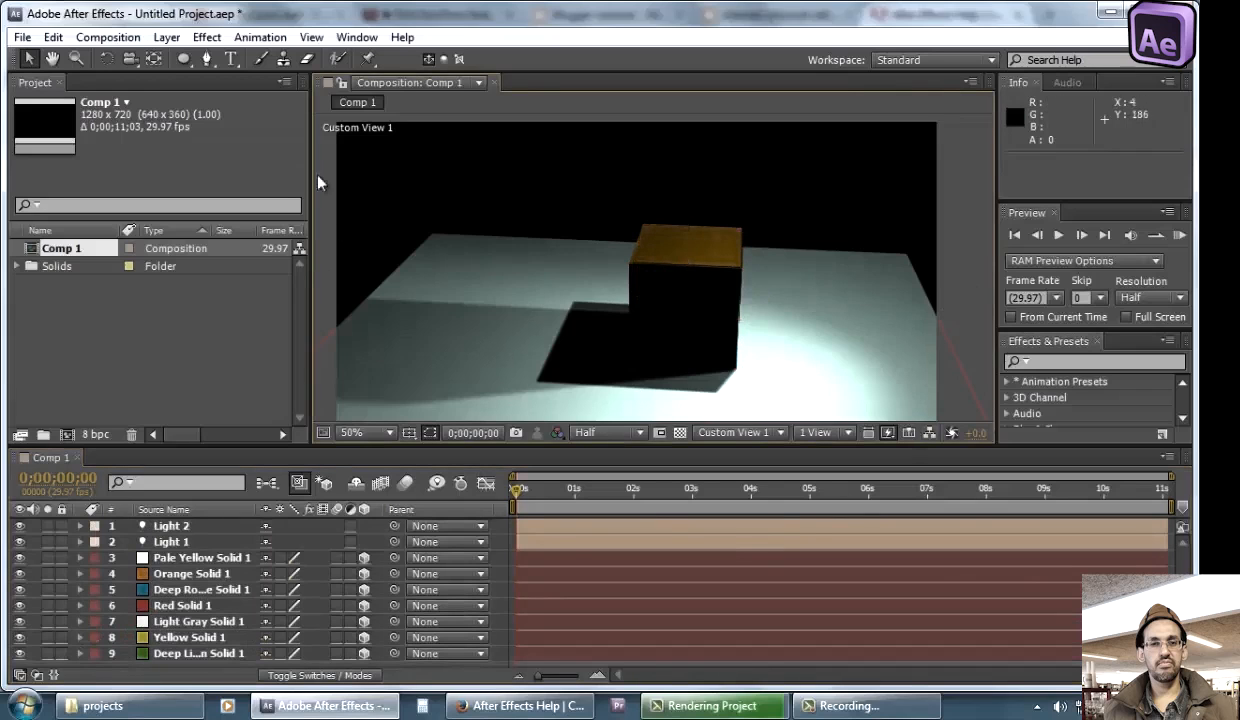
click(129, 58)
drag(673, 269, 650, 257)
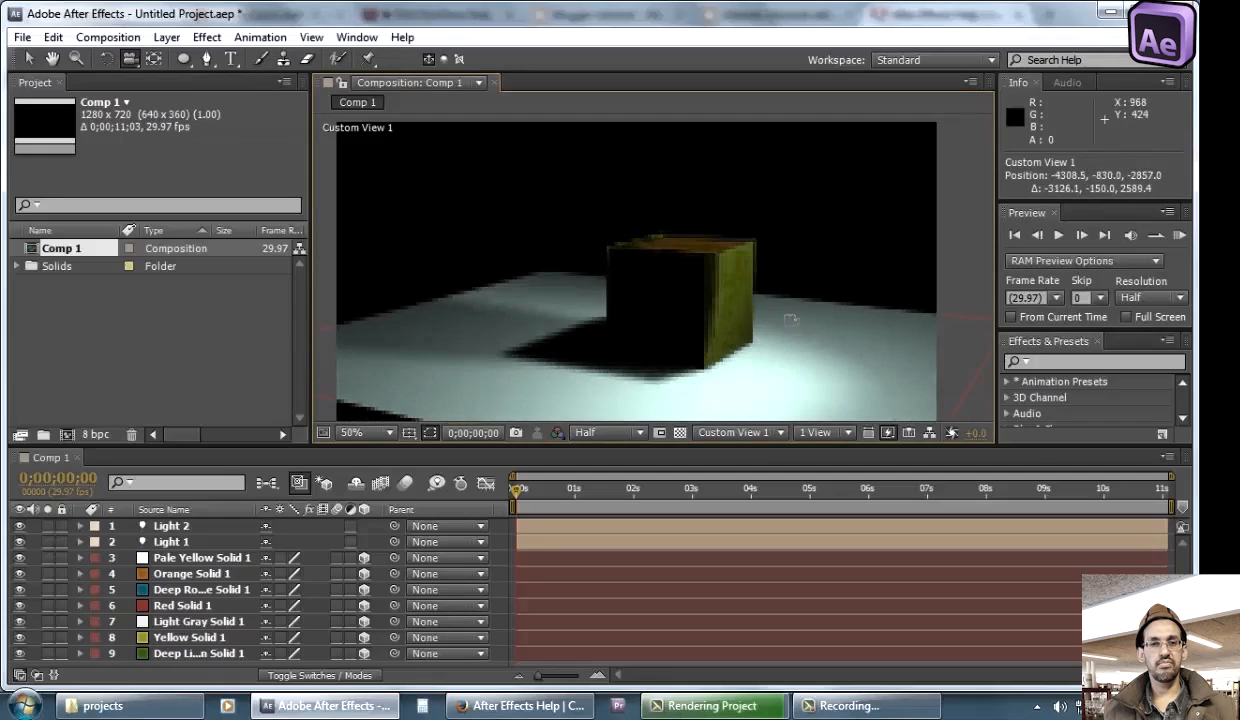
key(v)
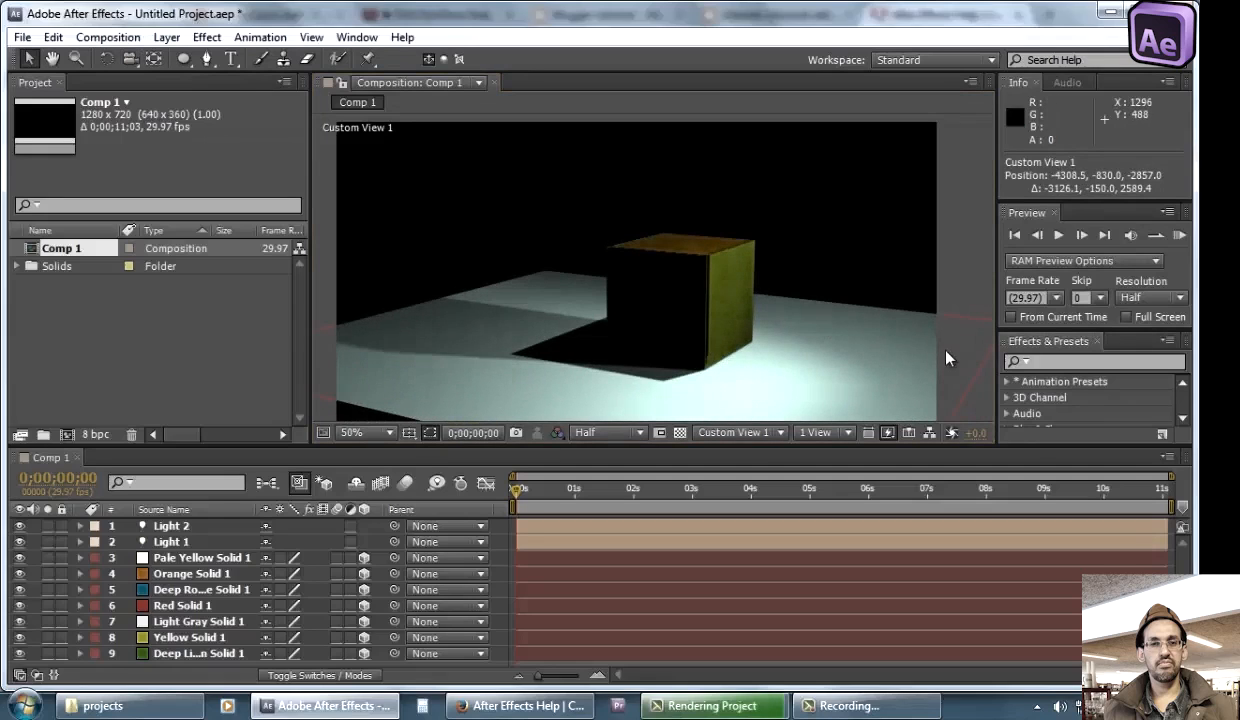
Add a full-size elliptical mask to the floor layer, Pale Yellow Solid 1
click(200, 621)
click(230, 650)
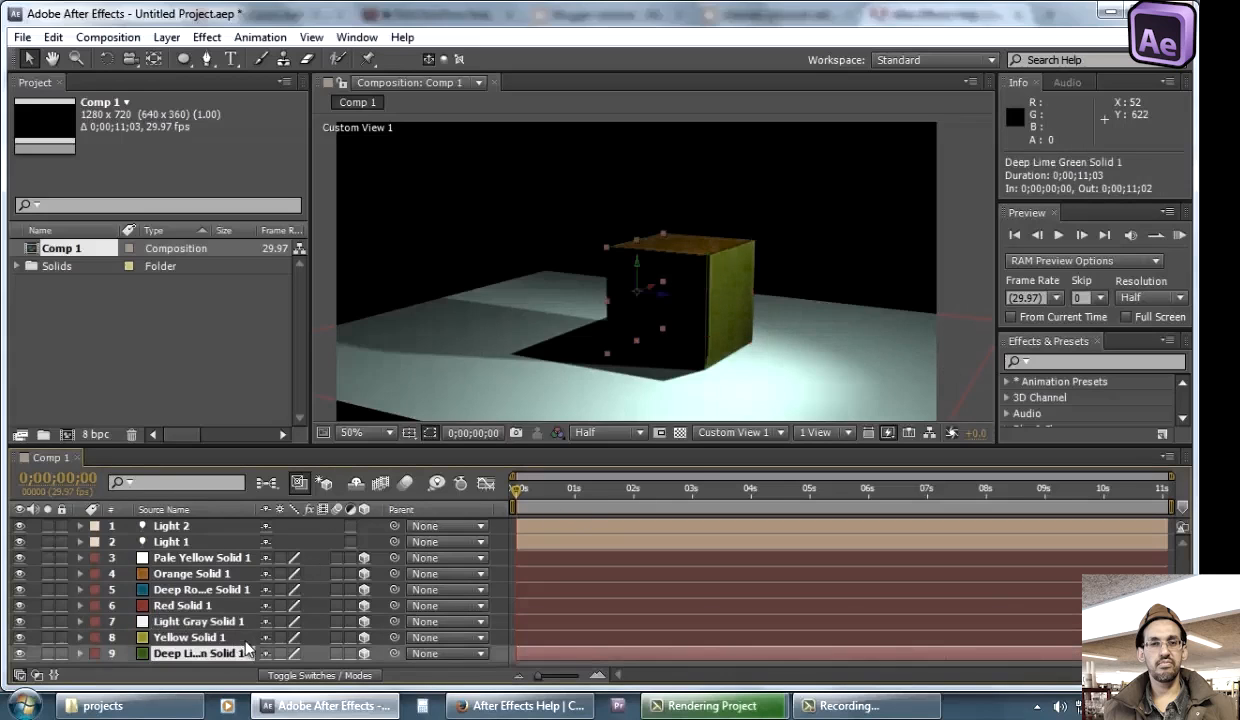
click(220, 558)
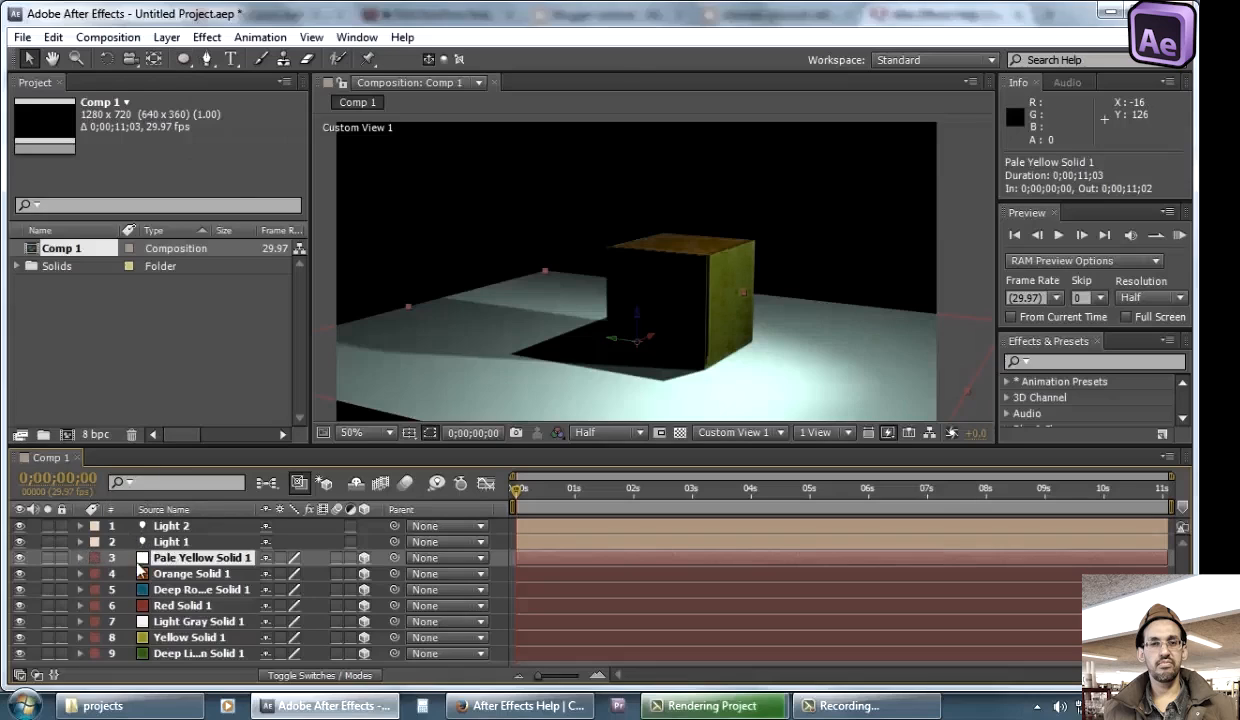
drag(183, 59, 228, 97)
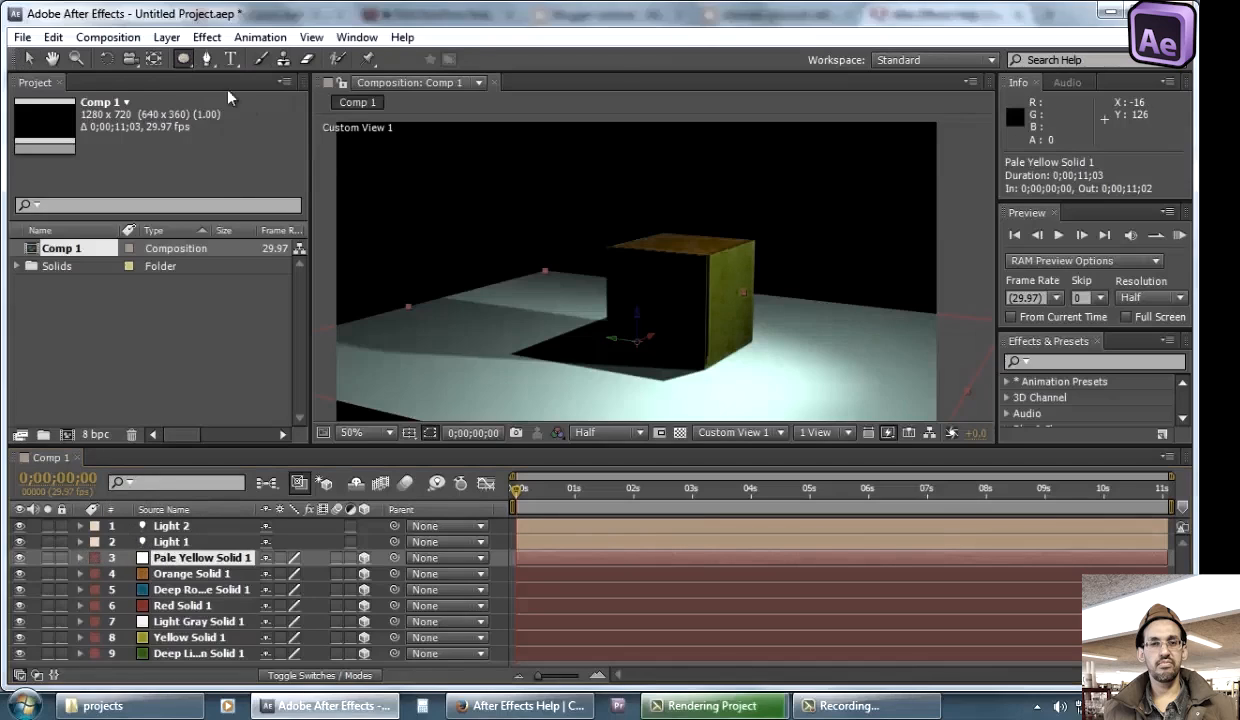
drag(183, 60, 226, 96)
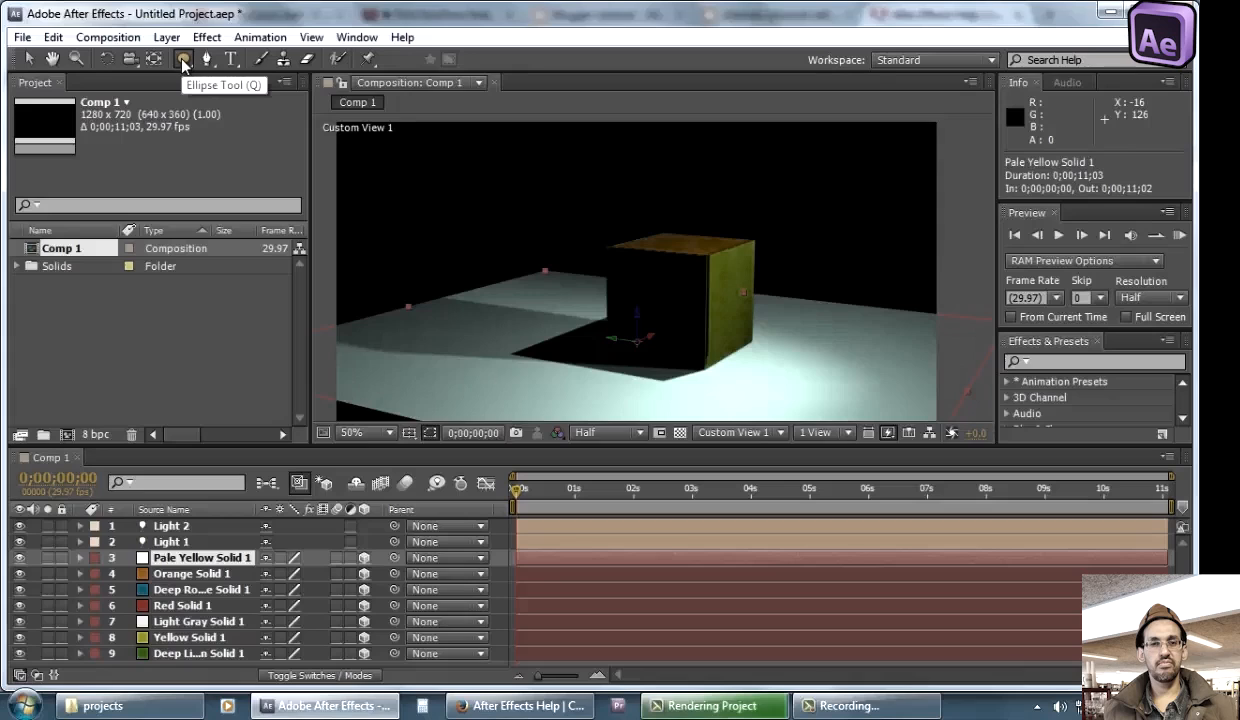
double_click(181, 61)
key(v)
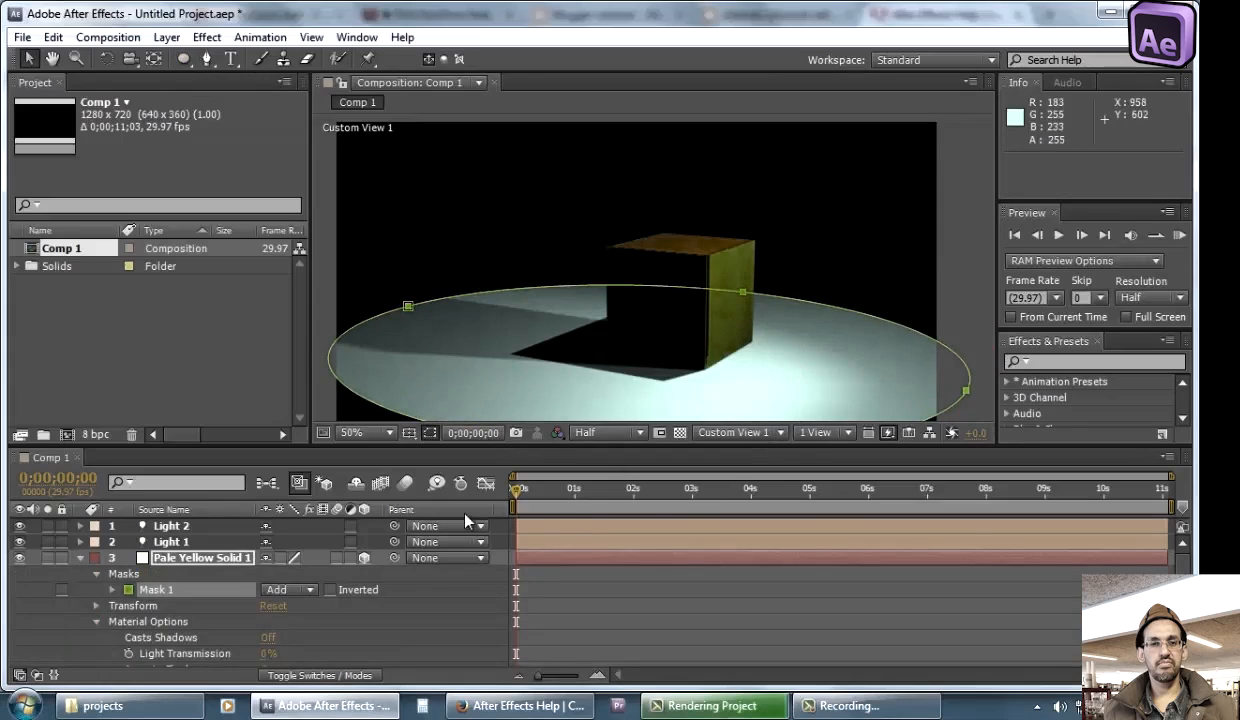
click(652, 638)
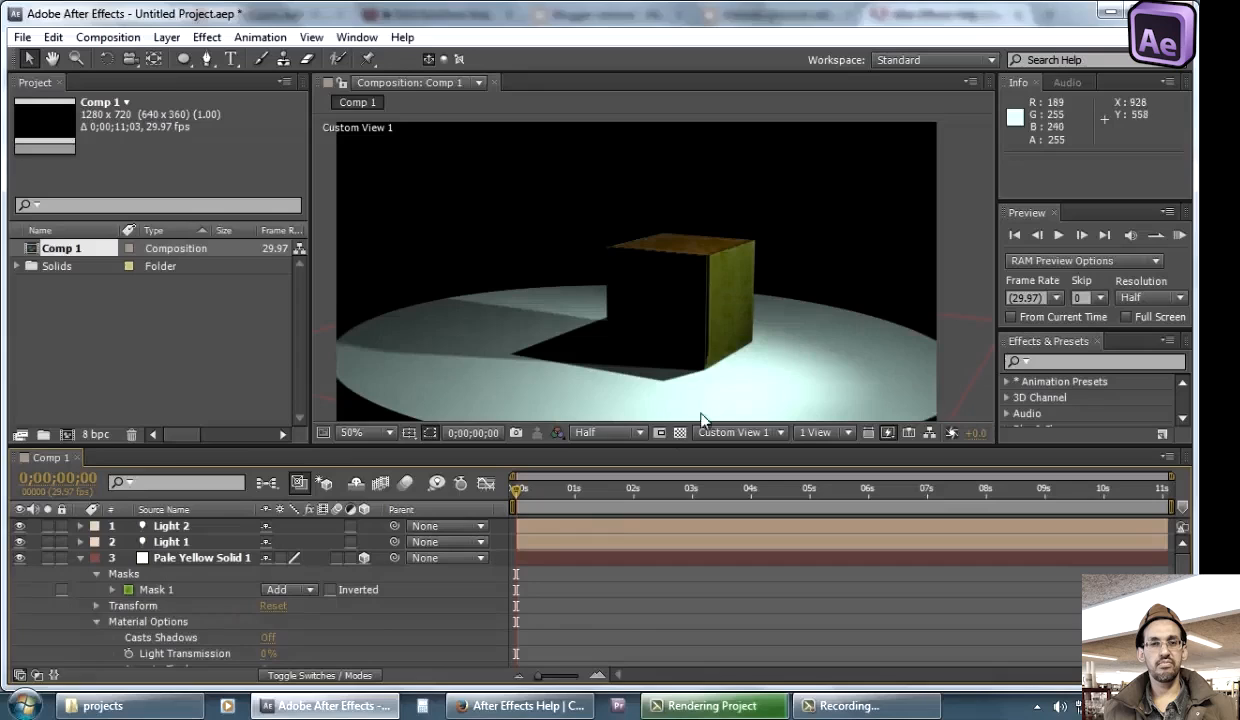
Set the floor mask's feather to 289 pixels and its expansion to -152 pixels
click(112, 591)
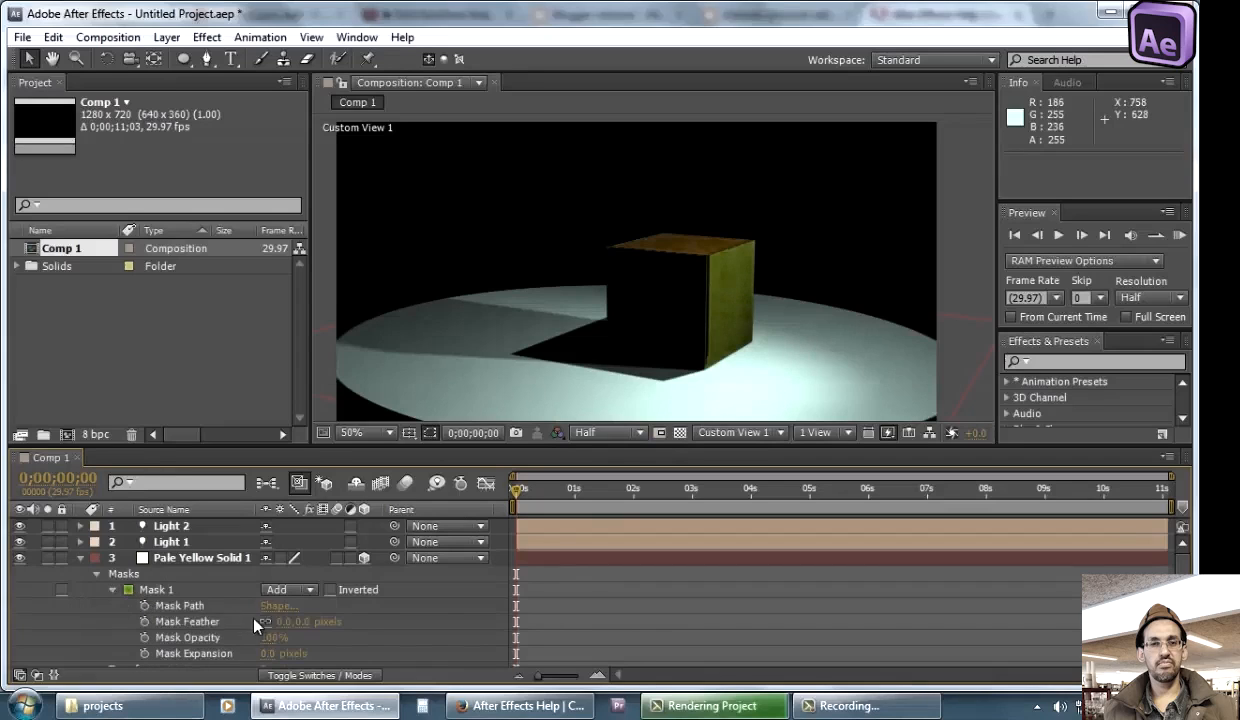
drag(282, 621, 352, 600)
drag(537, 605, 648, 606)
click(648, 606)
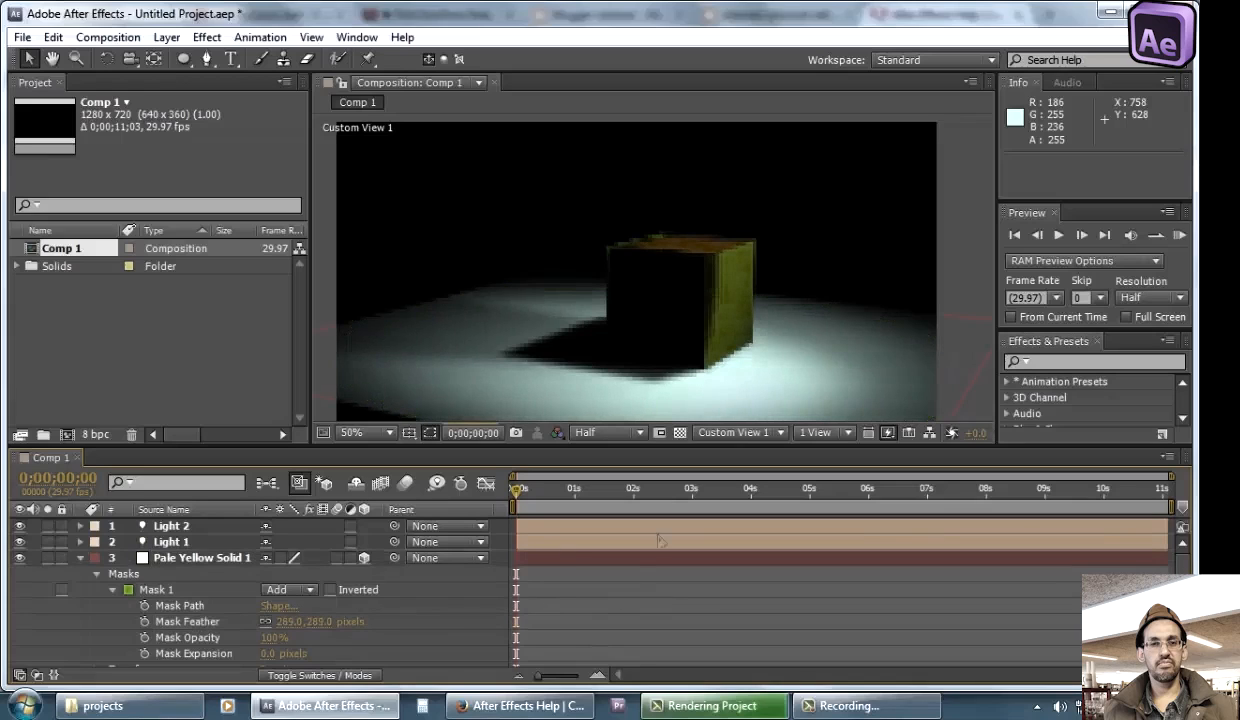
click(252, 653)
drag(262, 653, 83, 653)
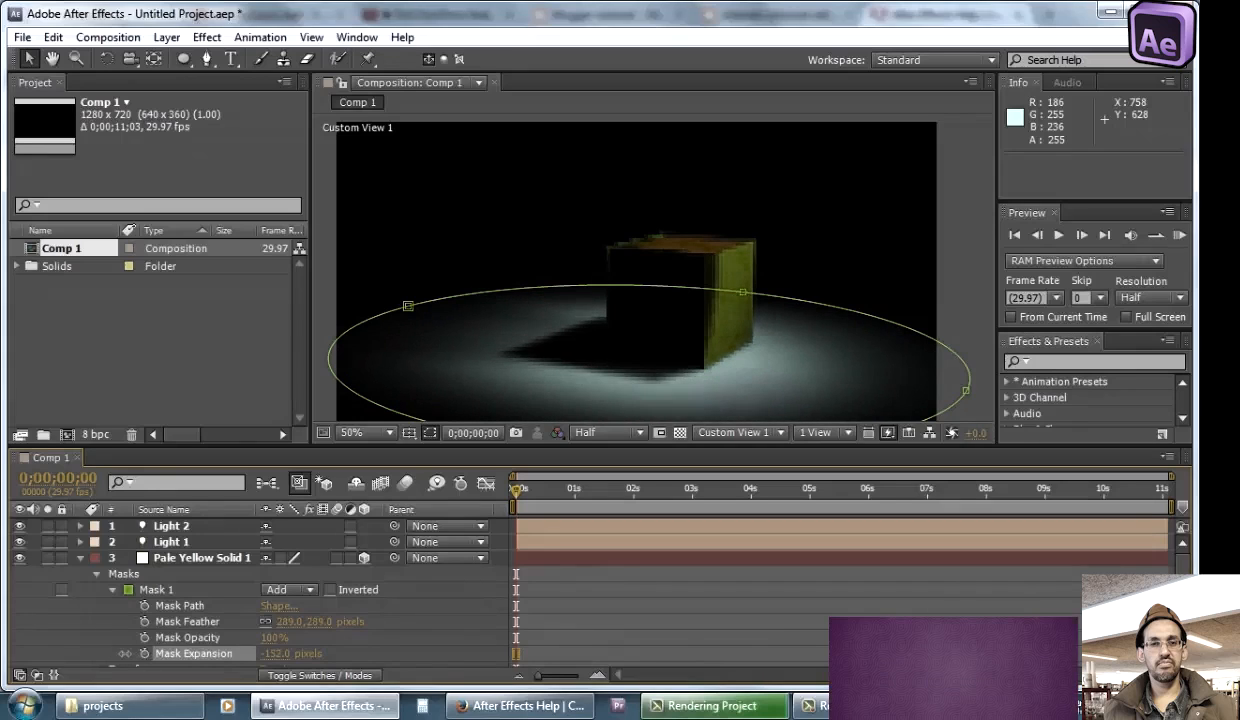
click(787, 614)
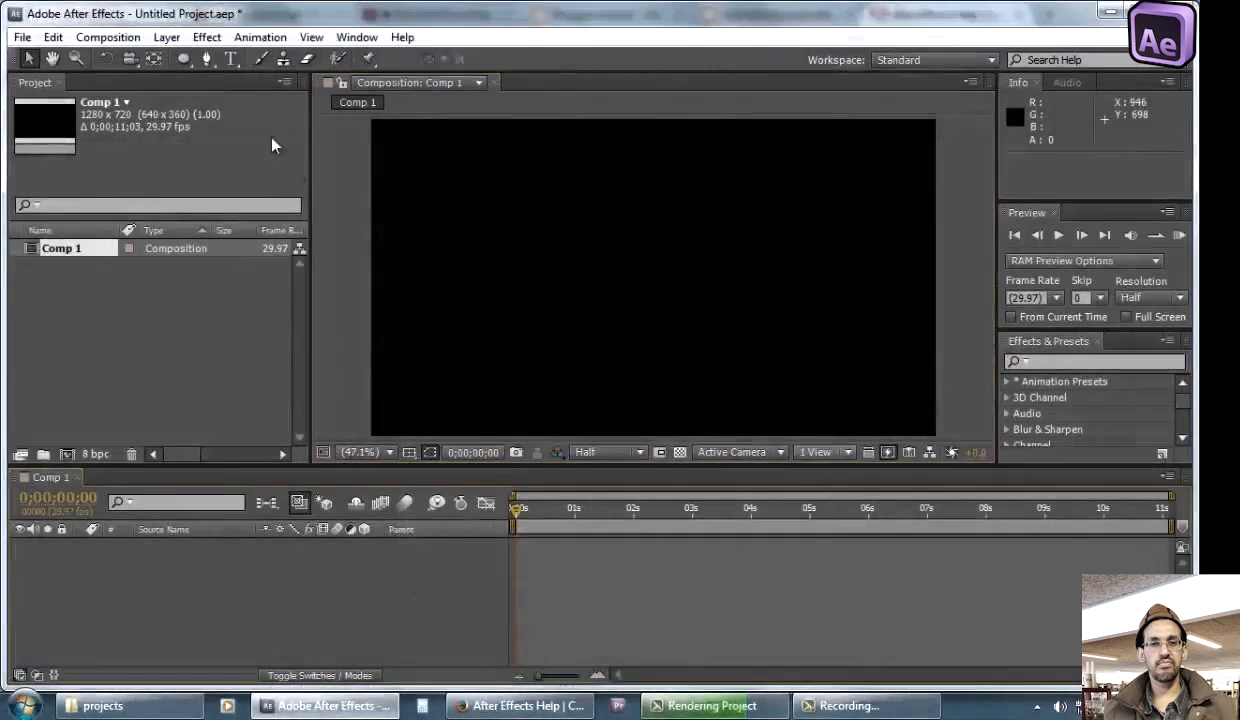
Create a 1280 x 720 px solid in green (3FBC07) in the empty Comp 1
click(166, 37)
mouse_move(300, 38)
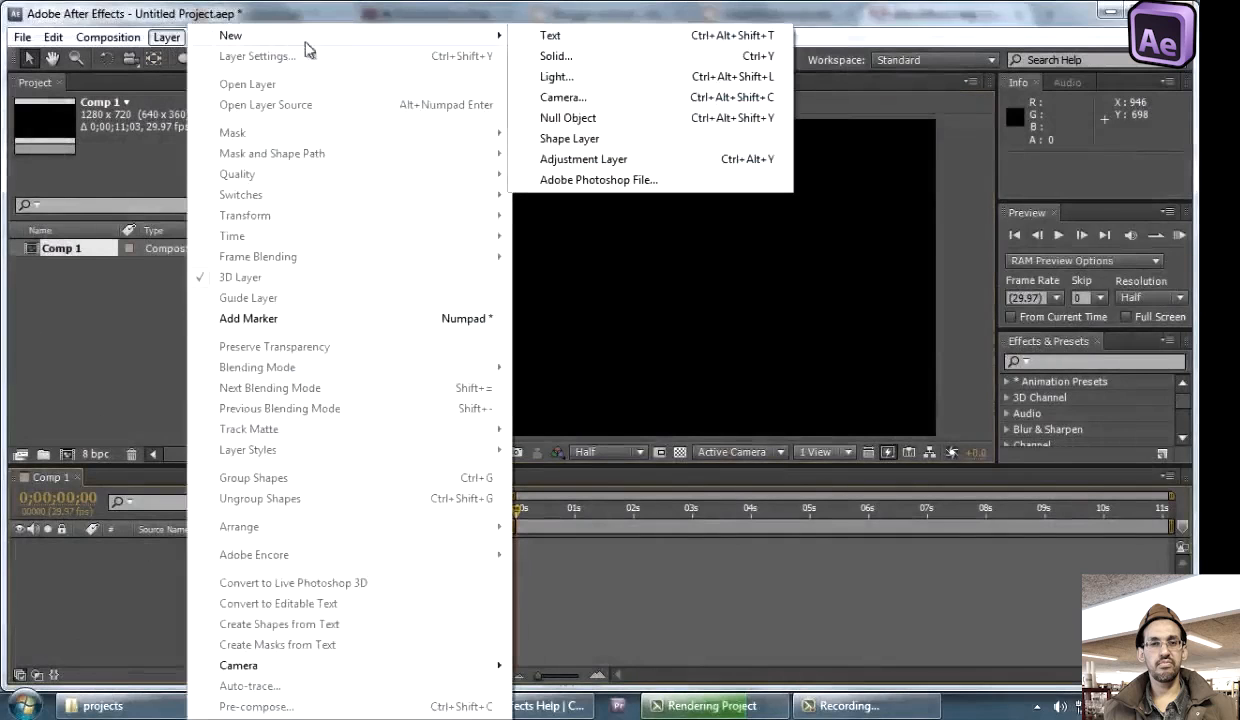
click(581, 58)
click(582, 459)
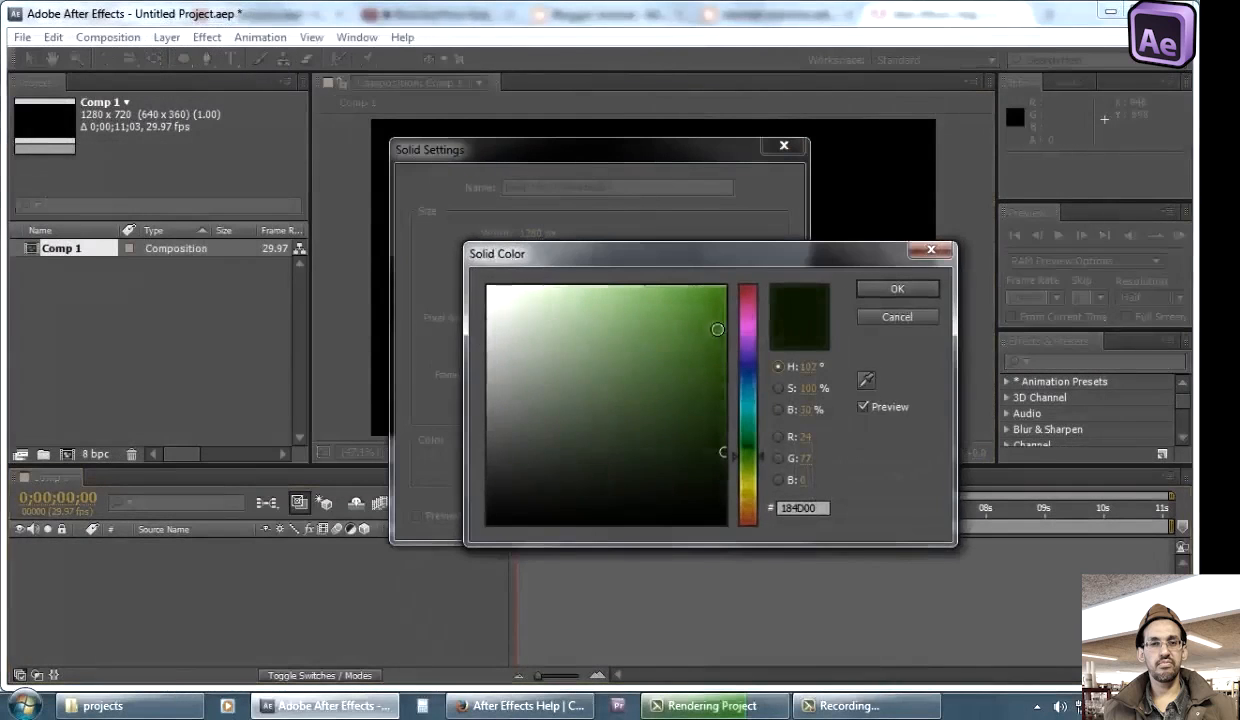
click(718, 295)
click(716, 347)
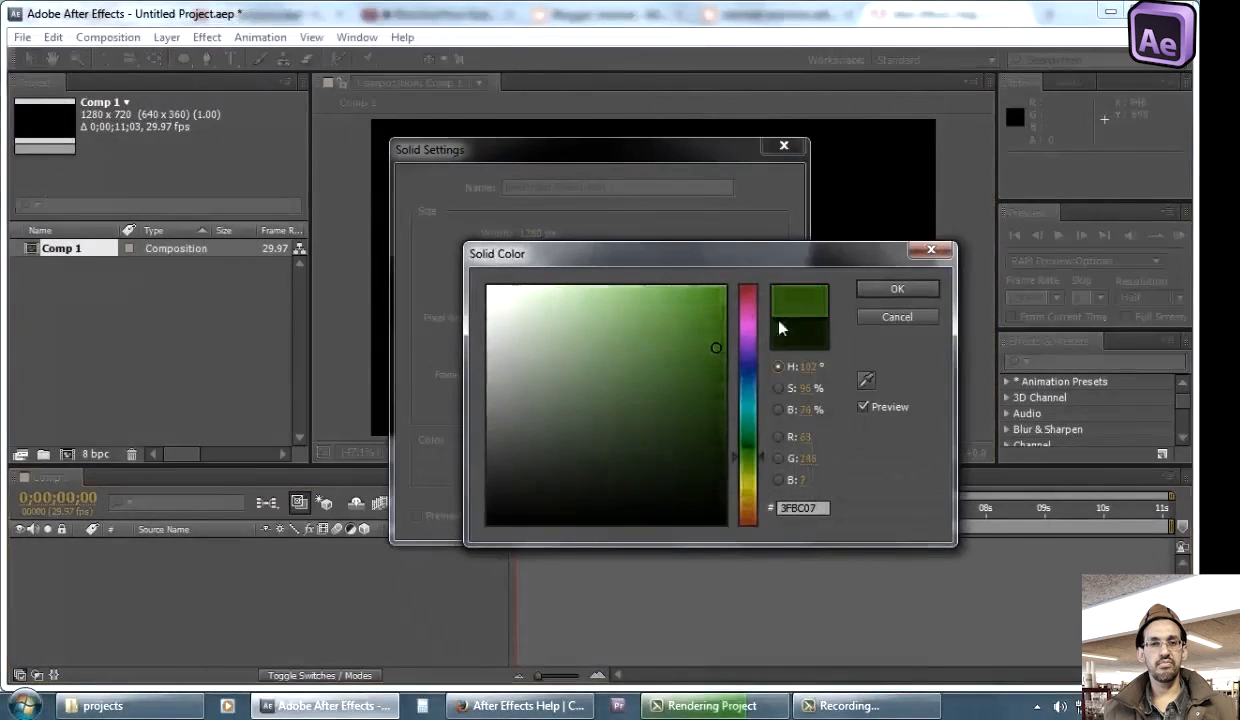
click(882, 288)
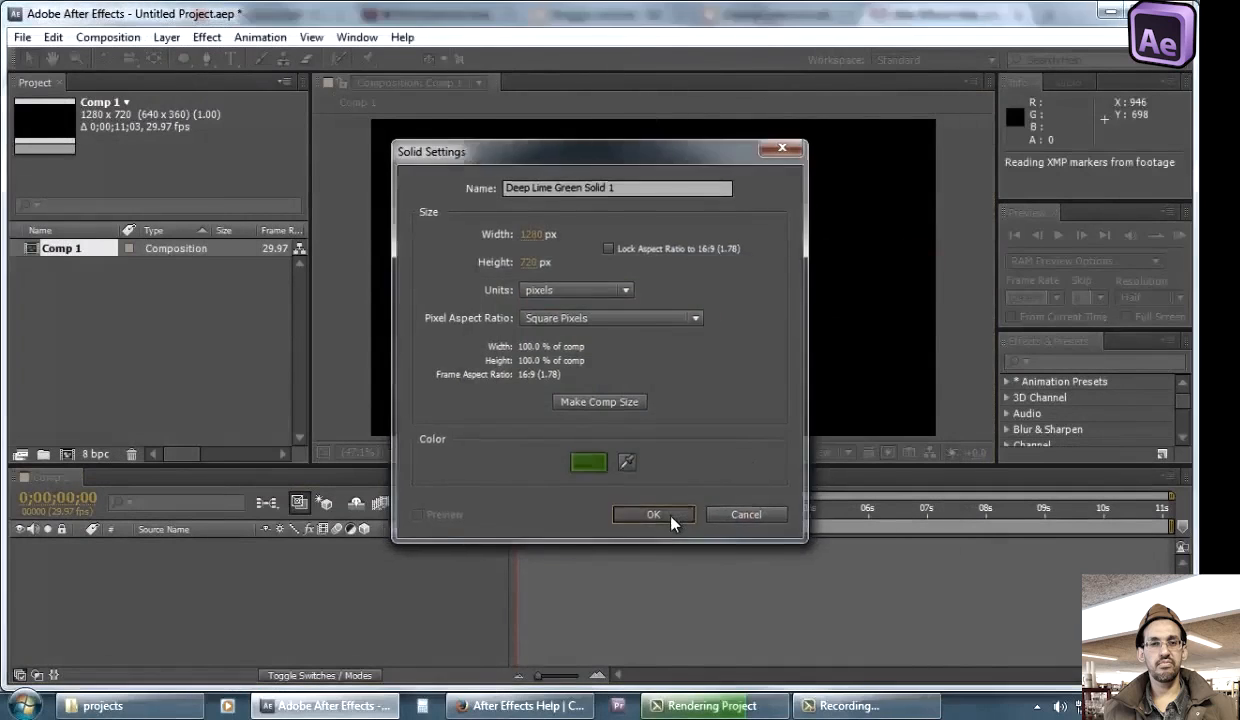
click(653, 515)
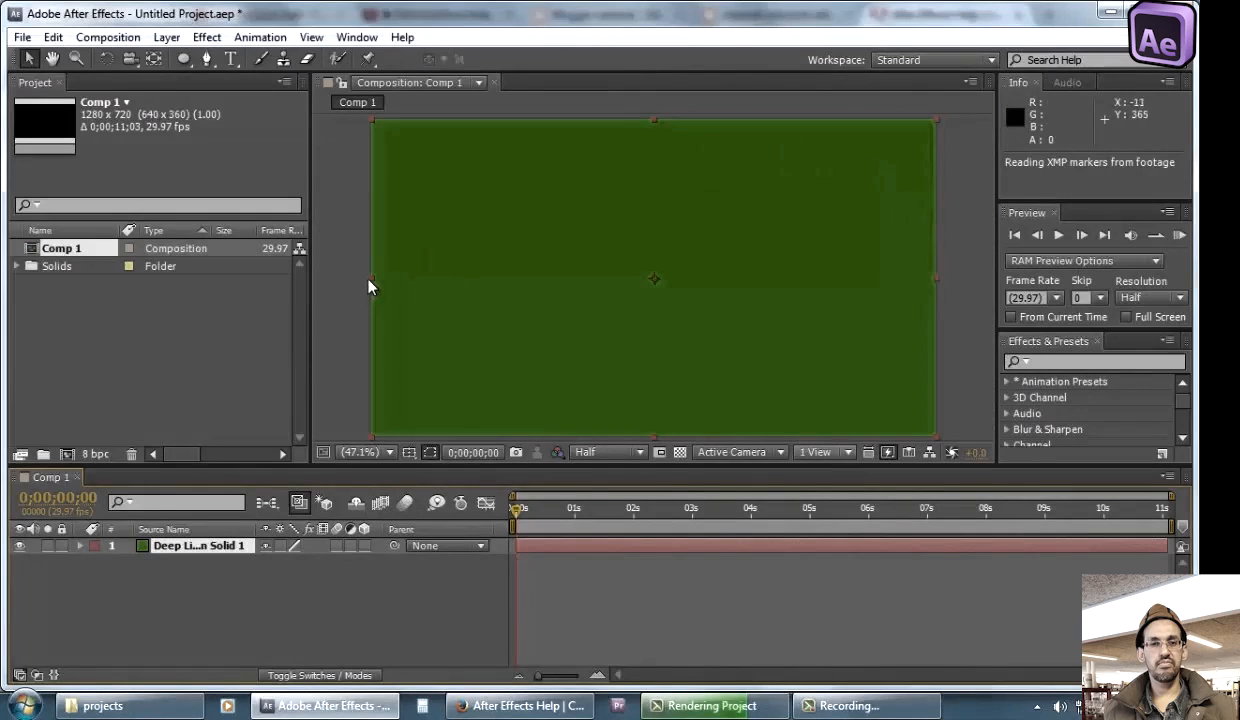
Scale the green solid's width to 61%, keeping its full height, and make it a 3D layer
drag(371, 286, 483, 290)
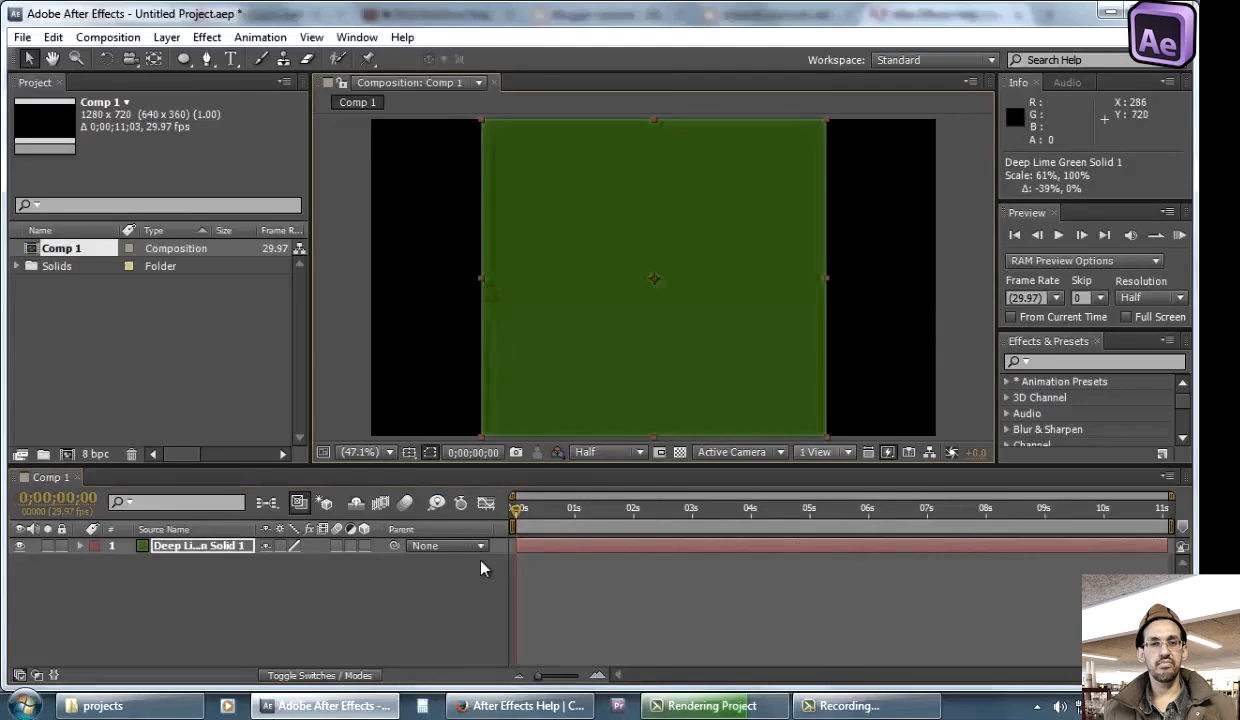
click(364, 546)
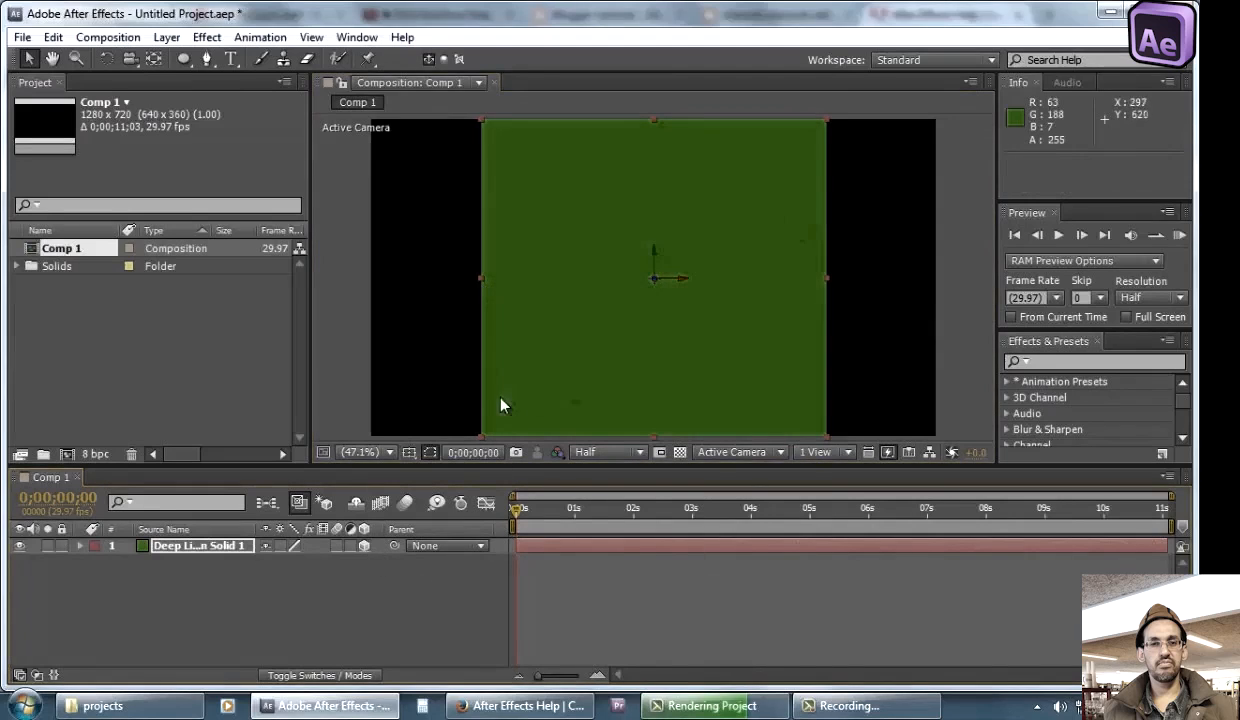
Split the composition display into two horizontal views and change the Top view to Custom View 1
click(828, 452)
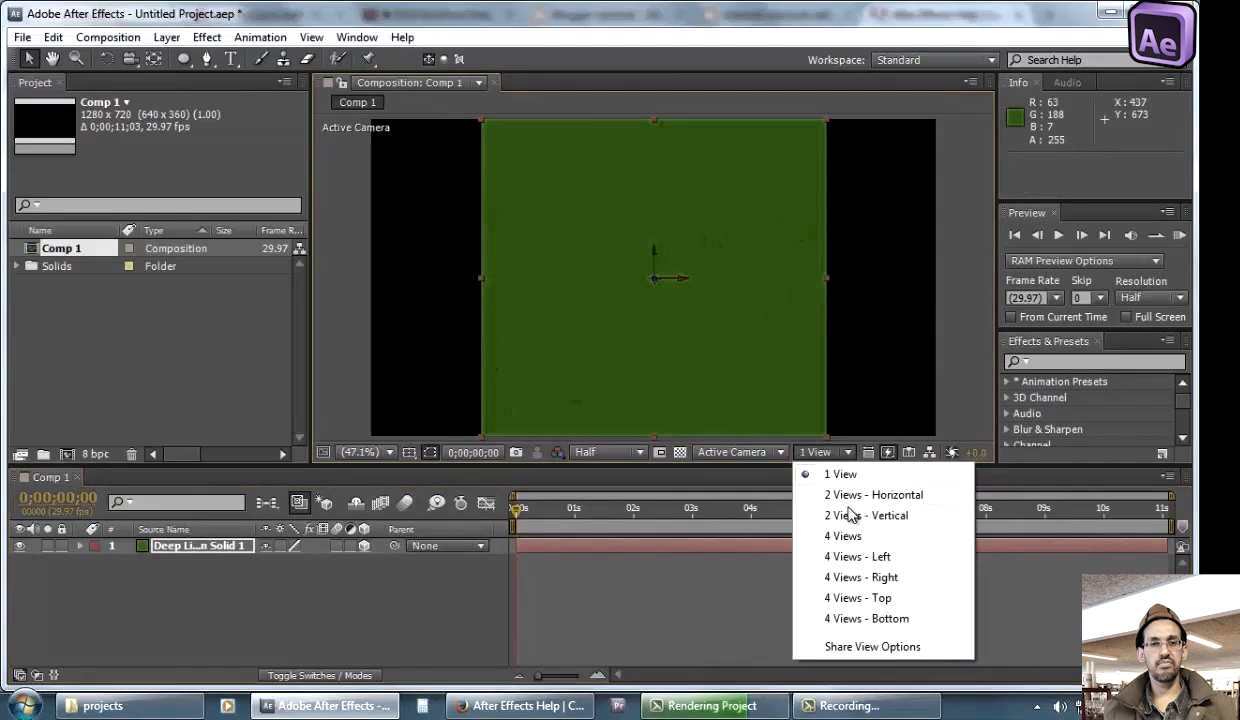
click(855, 500)
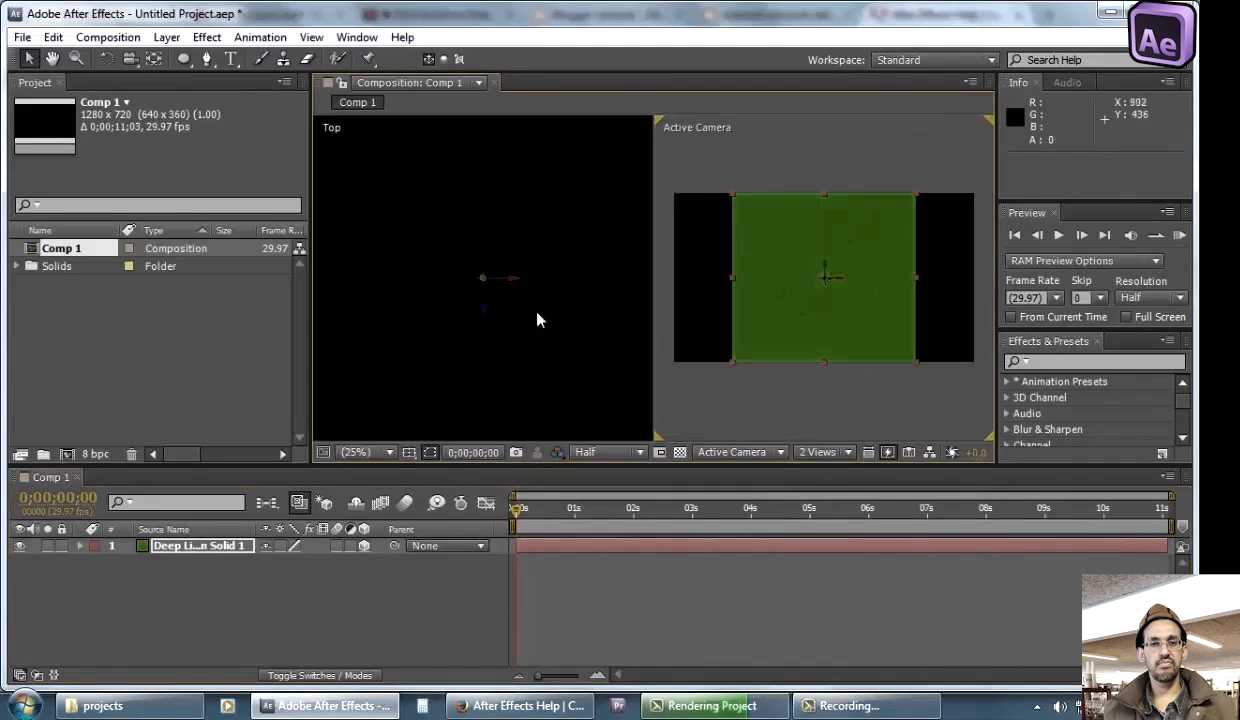
click(360, 150)
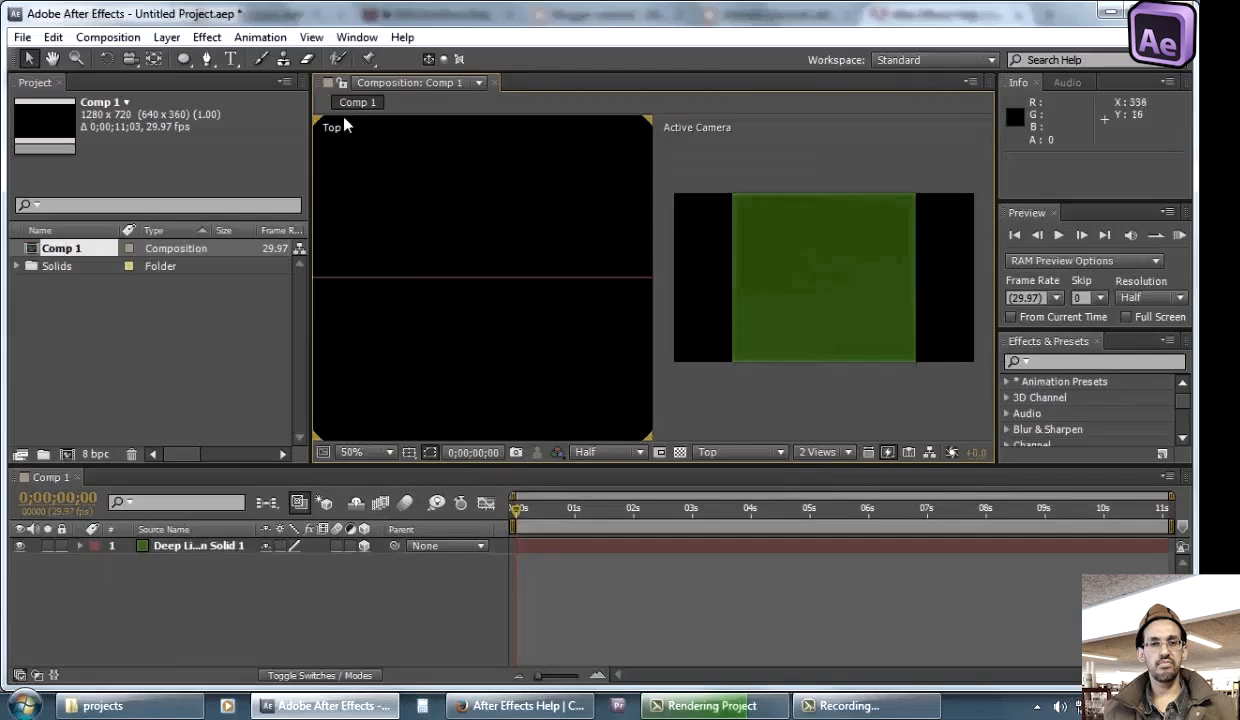
click(728, 452)
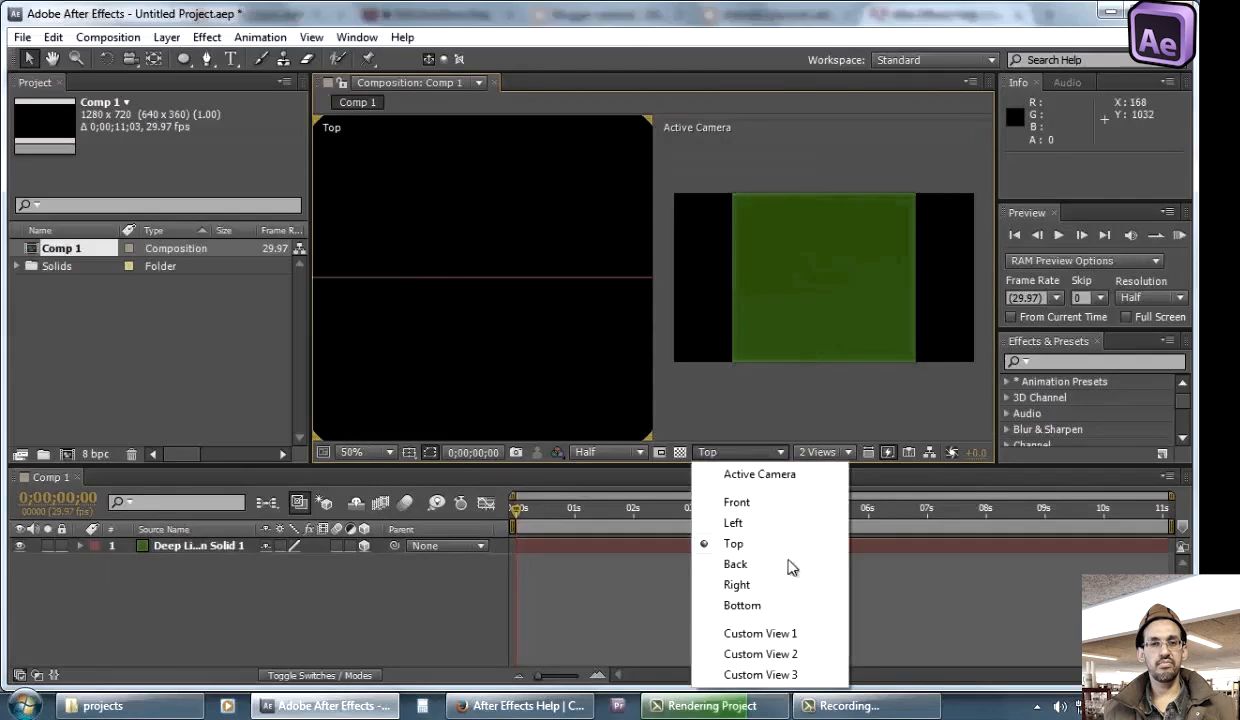
click(785, 633)
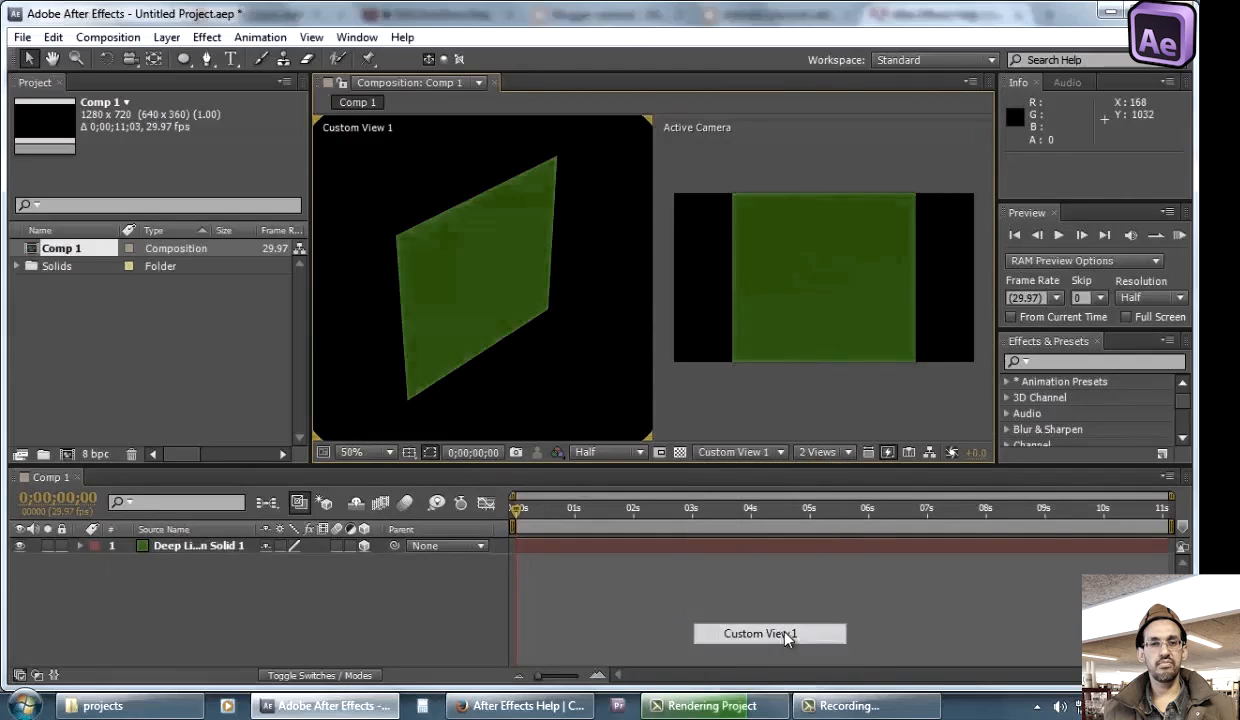
Duplicate the green solid and move the copy forward along its Z axis to about -262
click(196, 546)
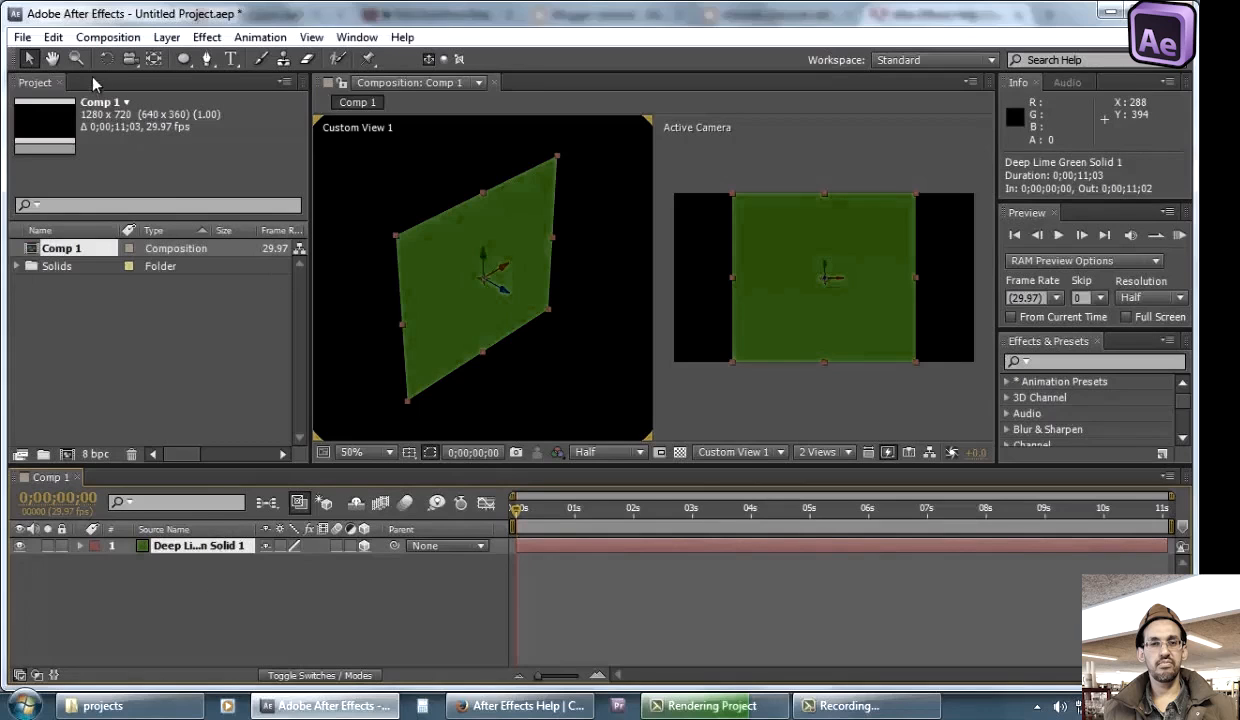
click(53, 37)
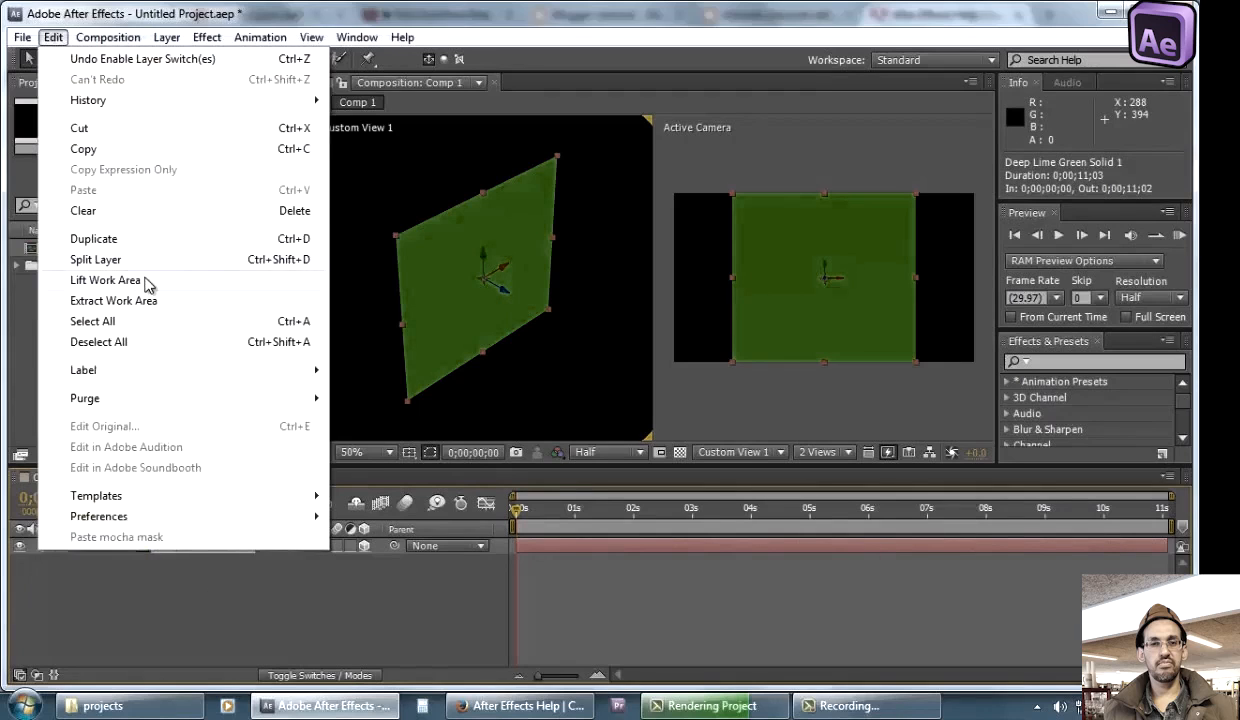
click(145, 240)
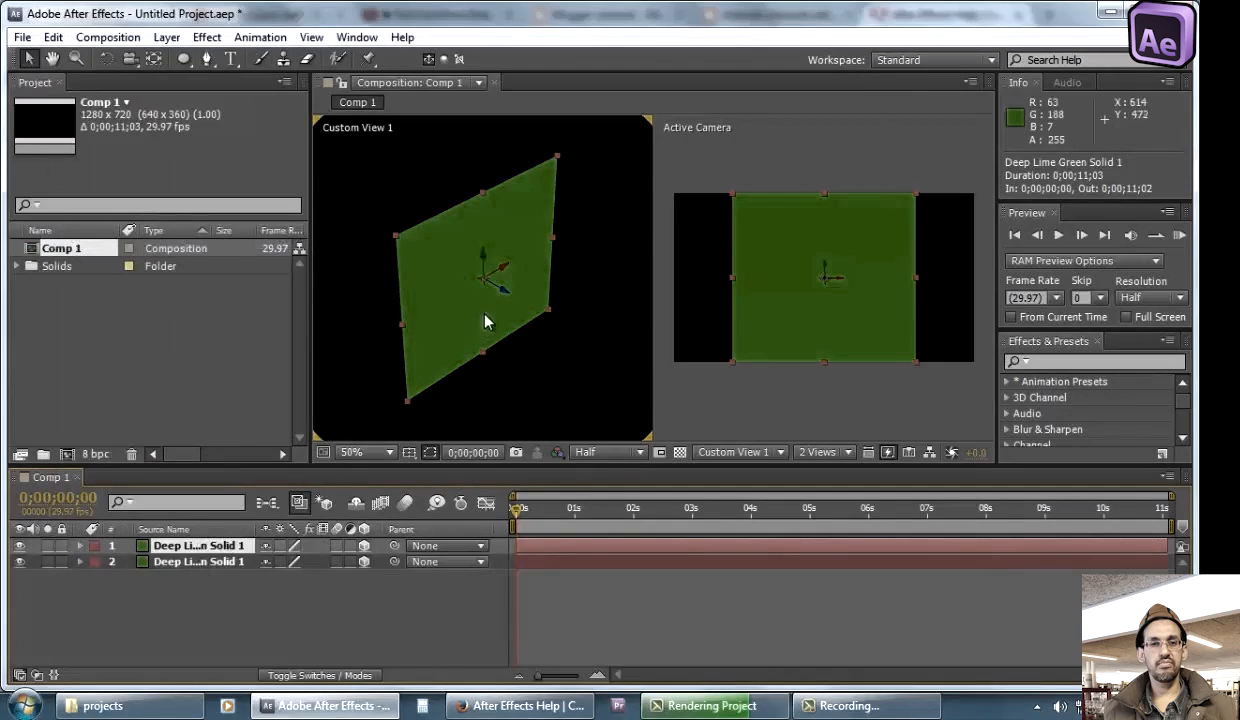
drag(505, 292, 609, 363)
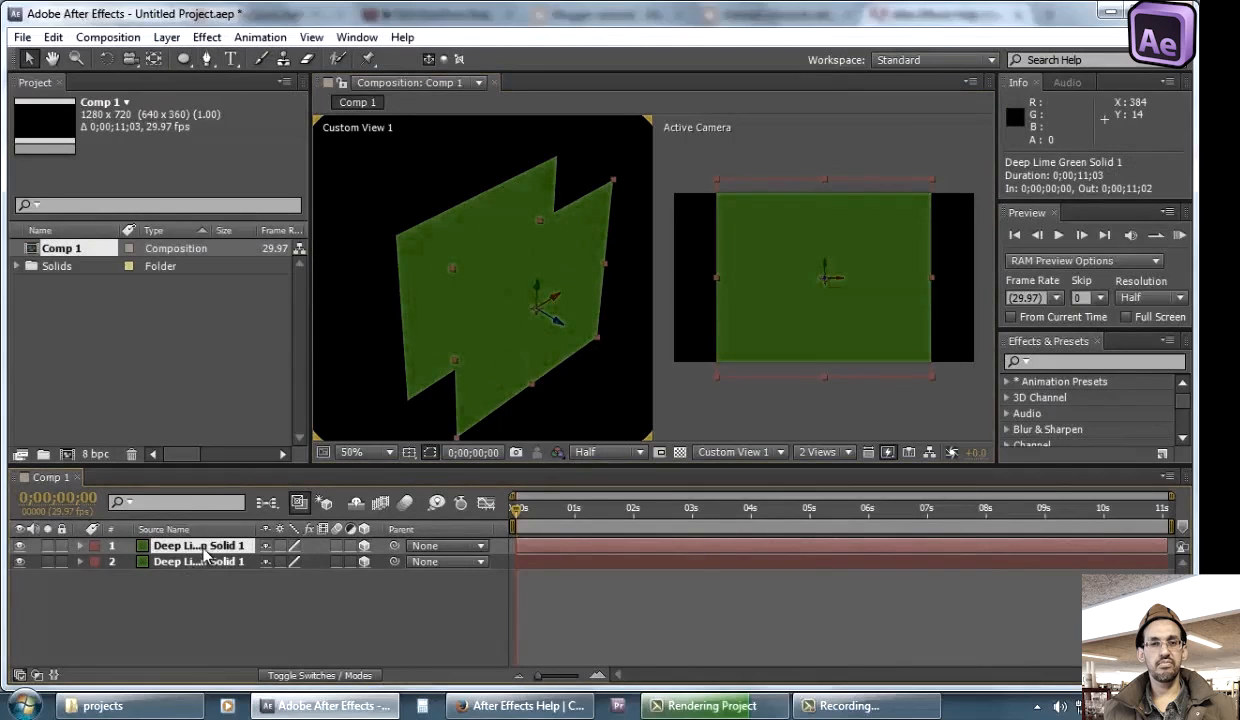
Recolor the front copy of the green solid to blue (0787BC) as a new solid
click(167, 38)
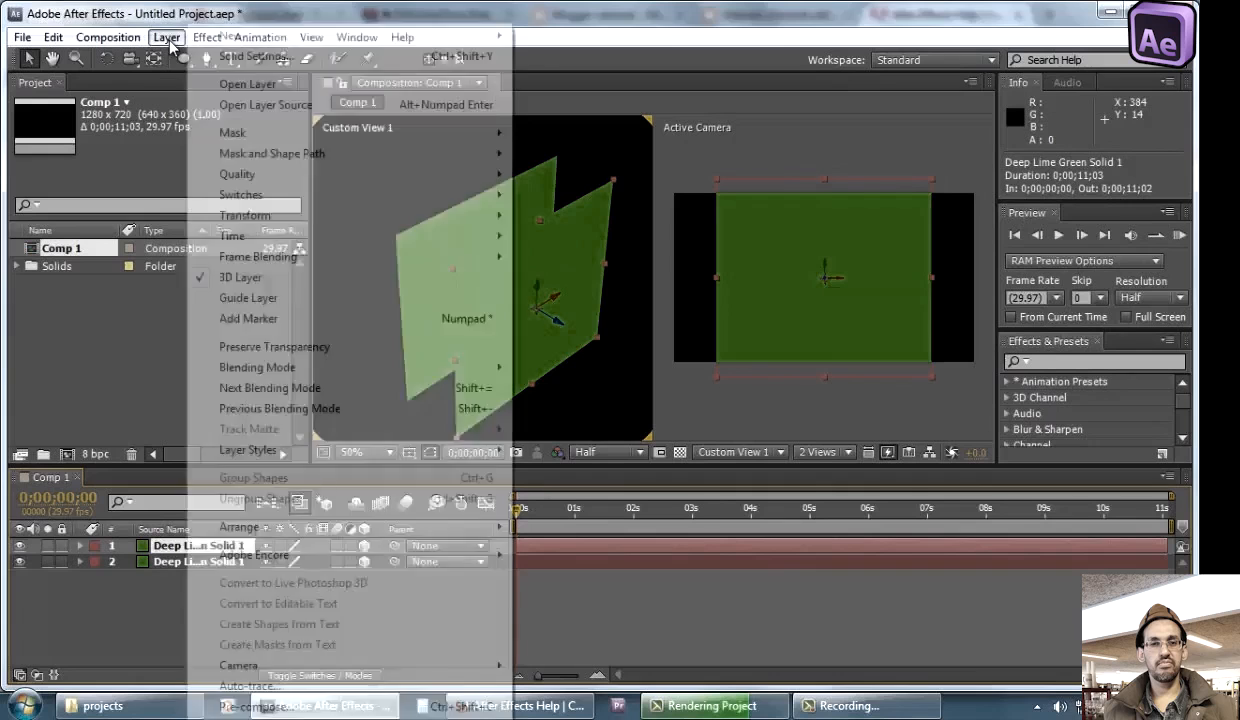
click(262, 55)
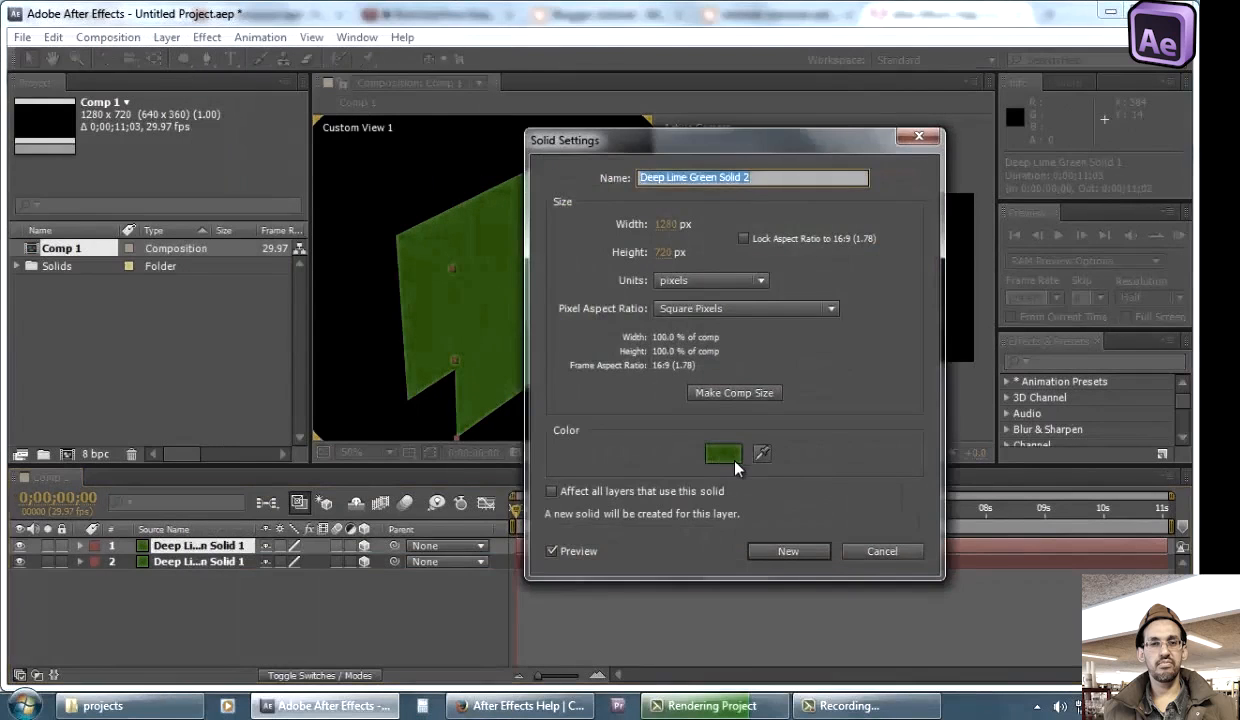
click(722, 453)
click(746, 395)
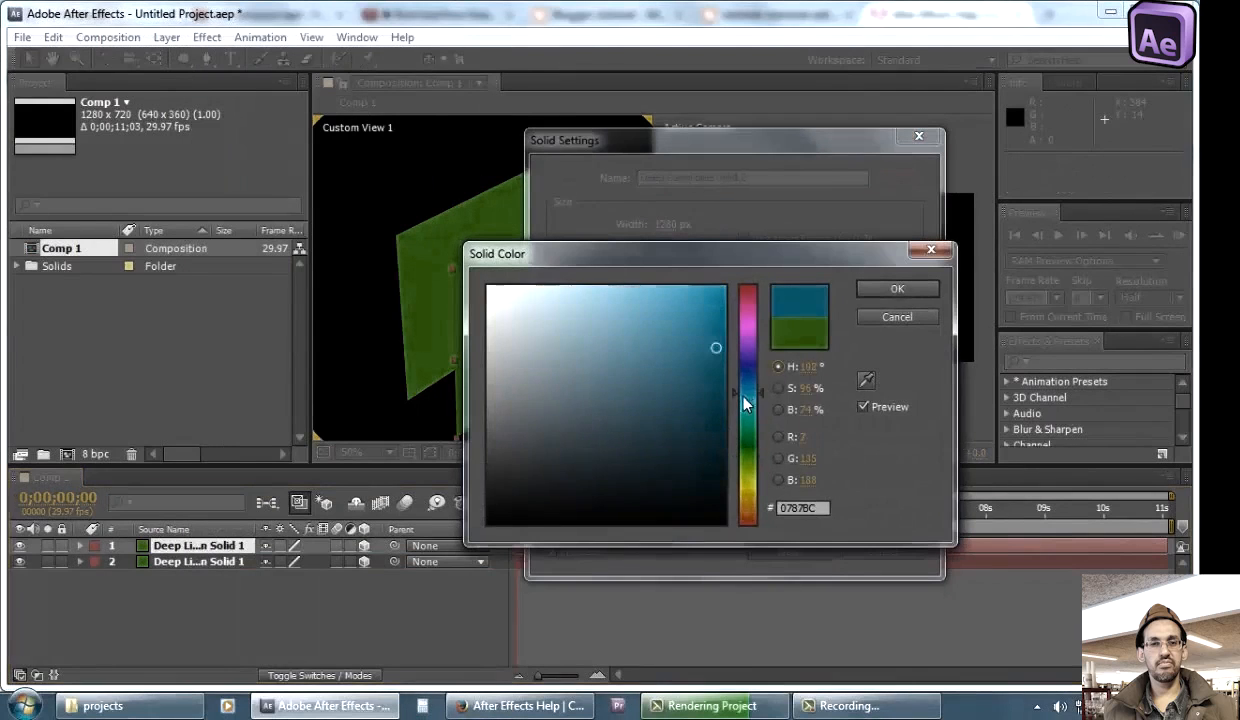
click(884, 289)
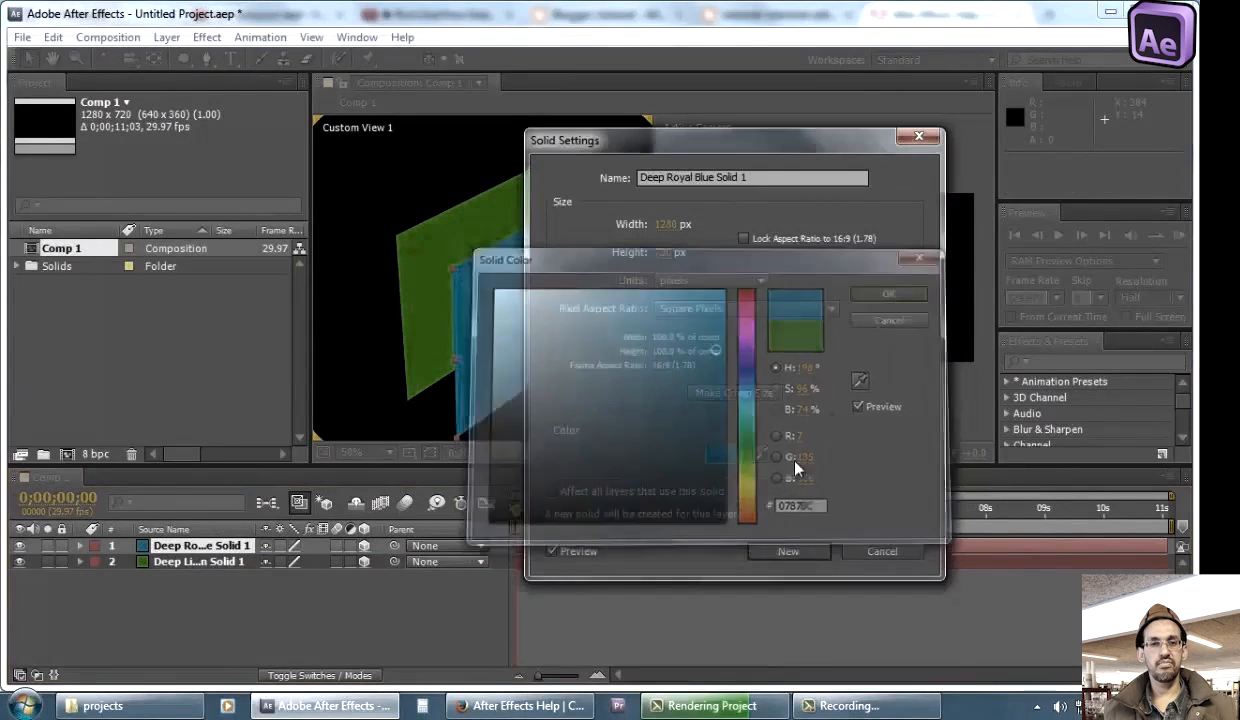
click(786, 552)
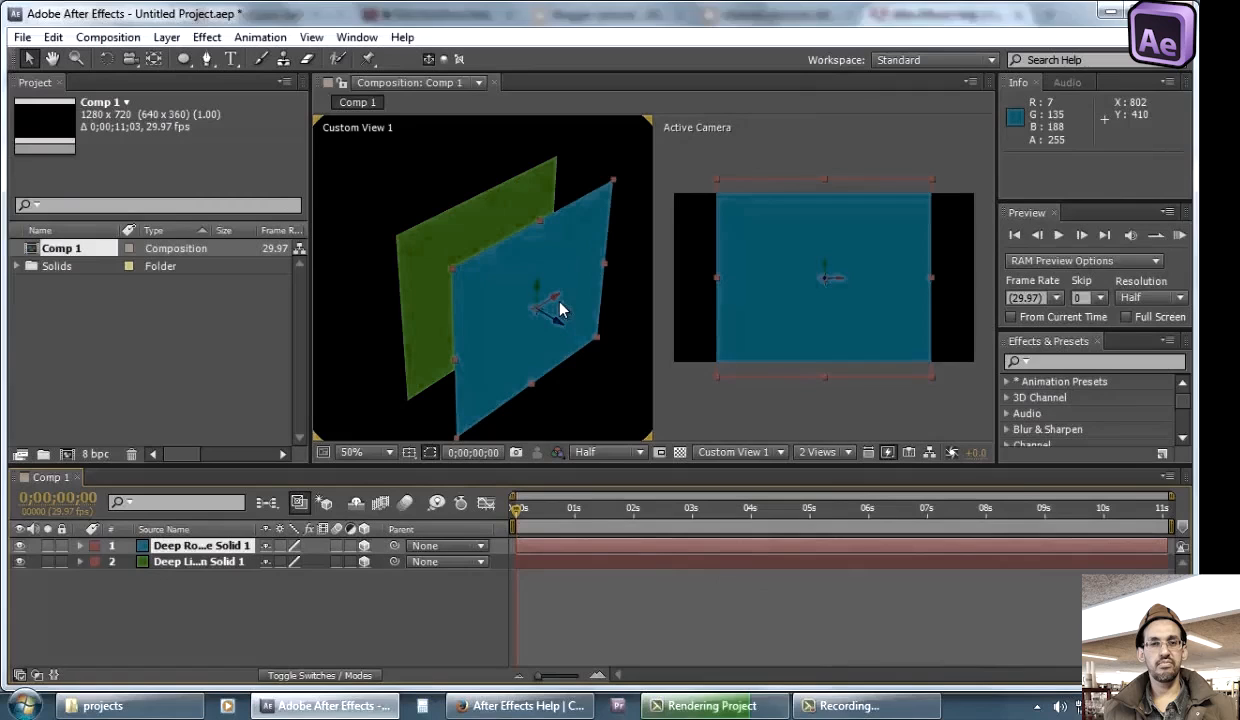
Set the blue solid's X Rotation to 90° so it lies flat
click(80, 546)
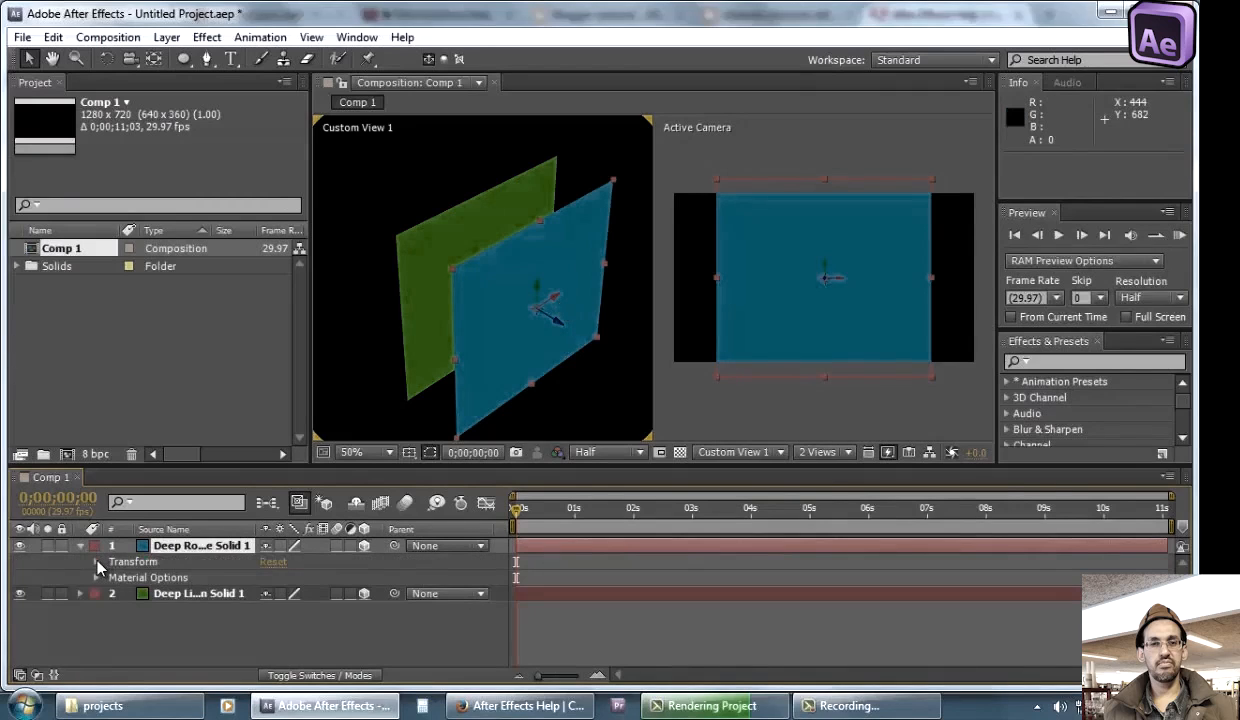
click(97, 562)
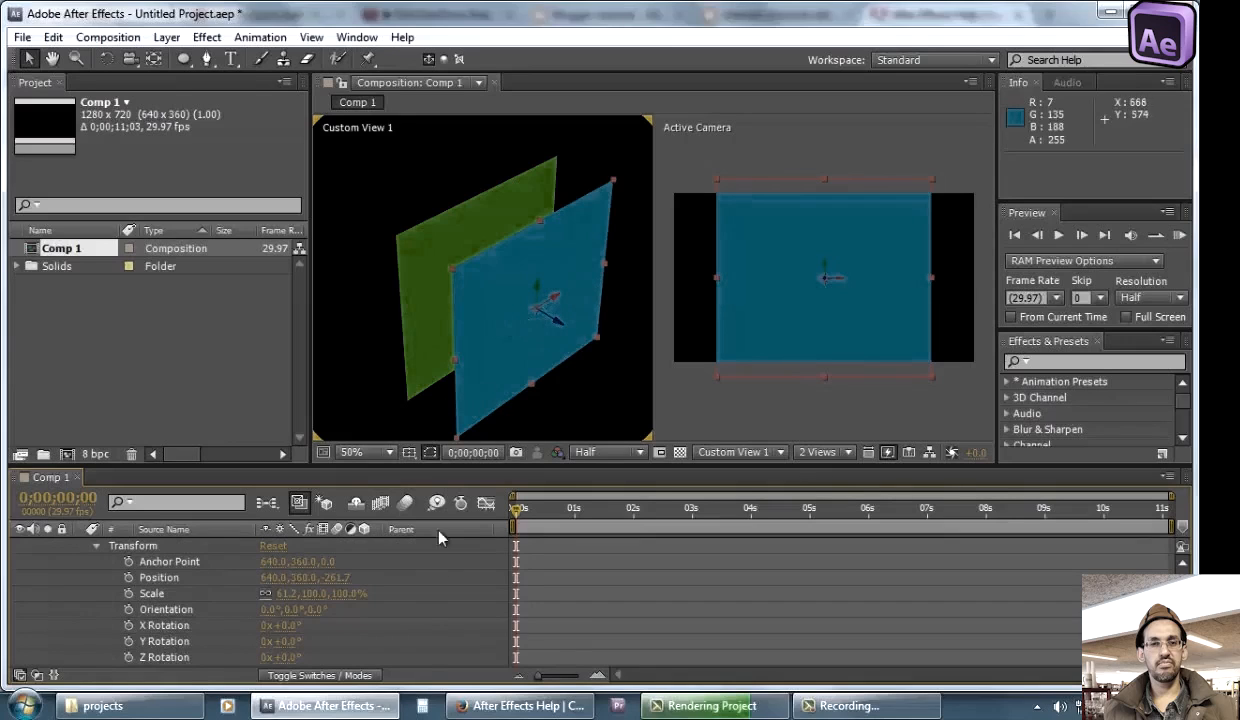
click(288, 626)
text(90)
key(Return)
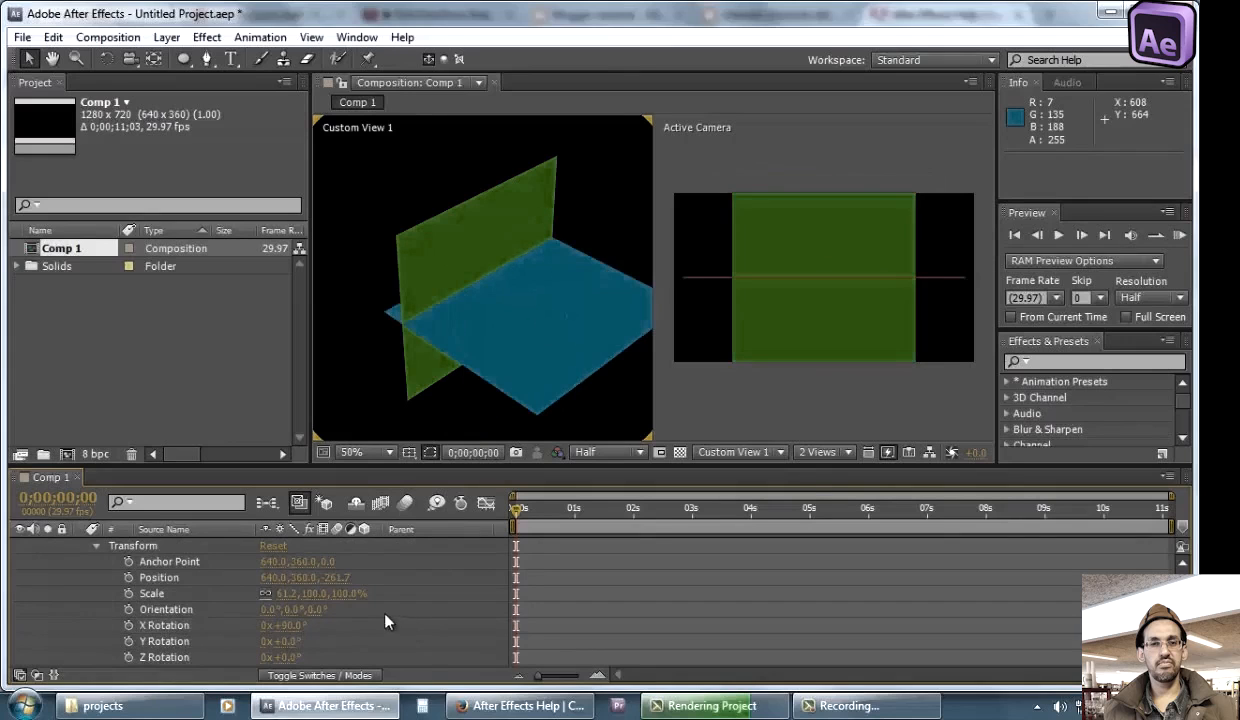
Move the blue solid forward along the depth axis to a Z position of about -356
scroll(188, 604, up, 1)
click(190, 546)
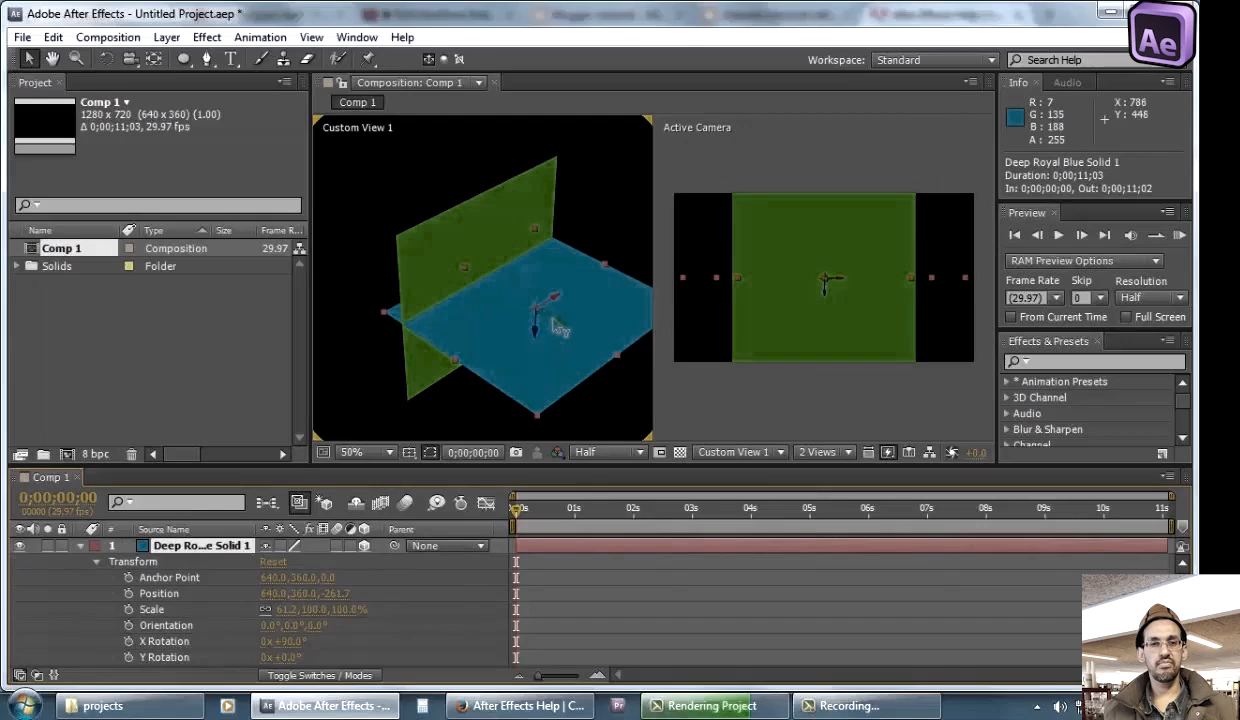
drag(557, 328, 584, 354)
Switch the Active Camera view to the Left view and magnify it to 50% around the solids' junction
click(720, 186)
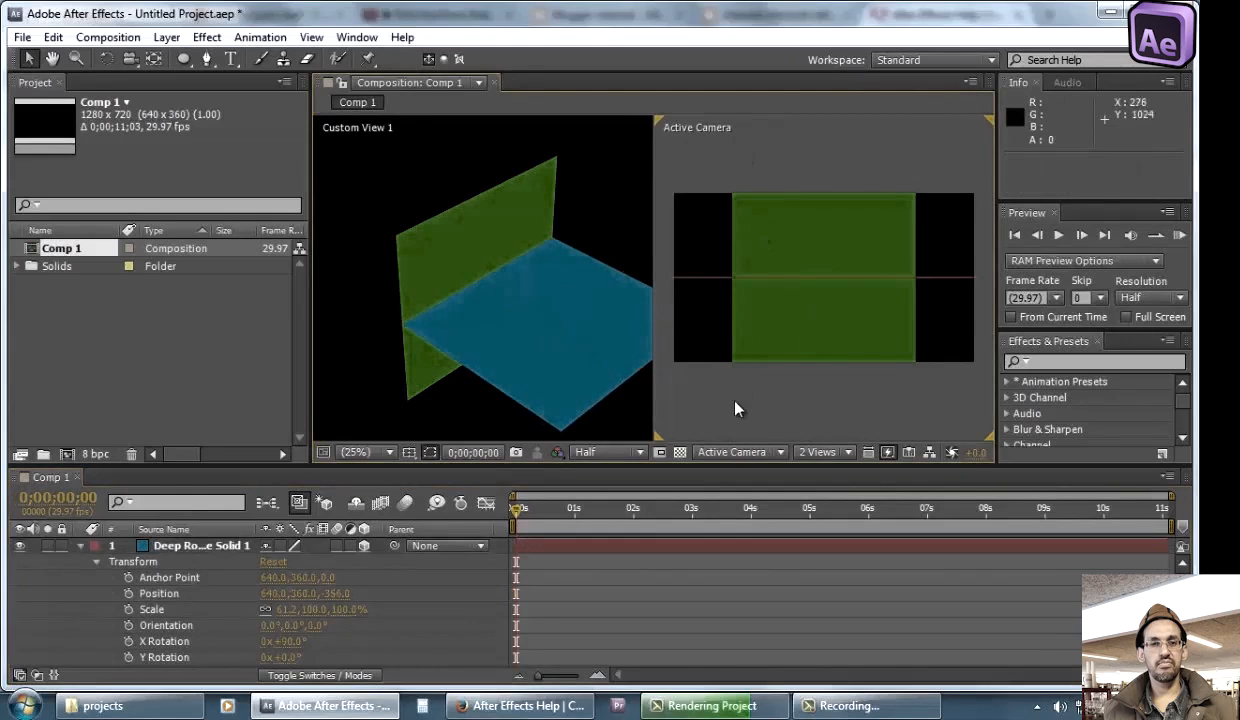
click(740, 453)
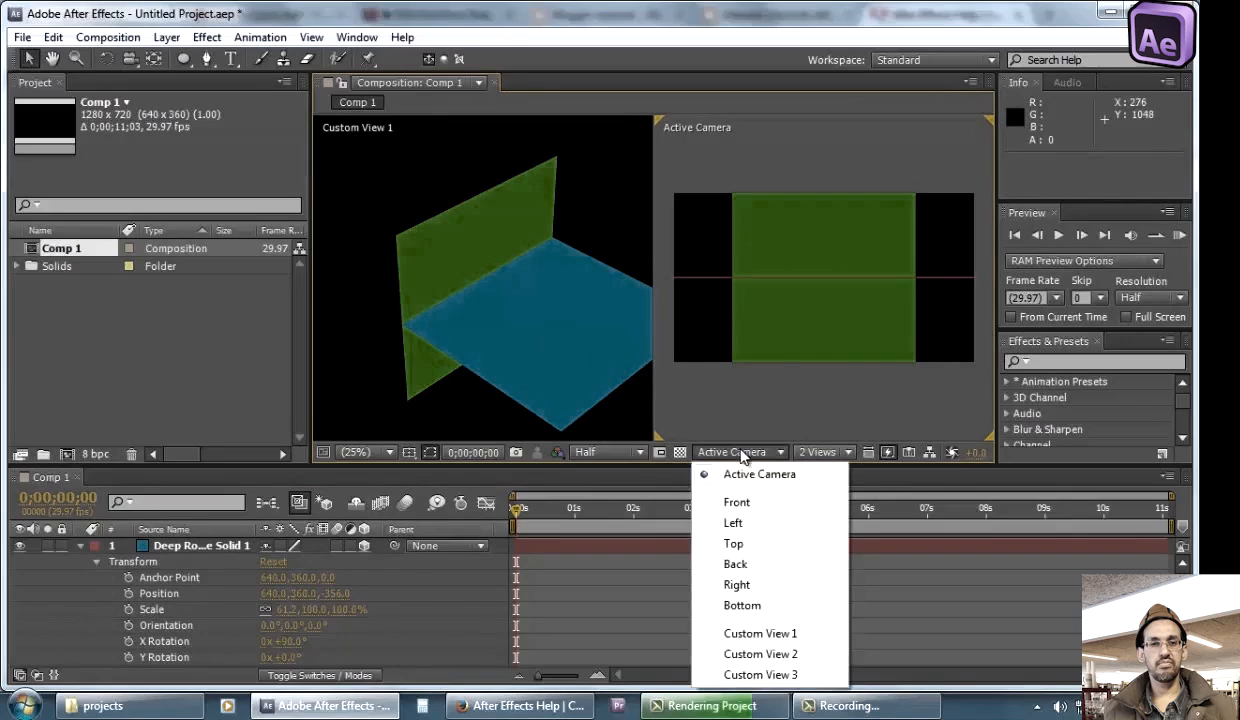
click(736, 502)
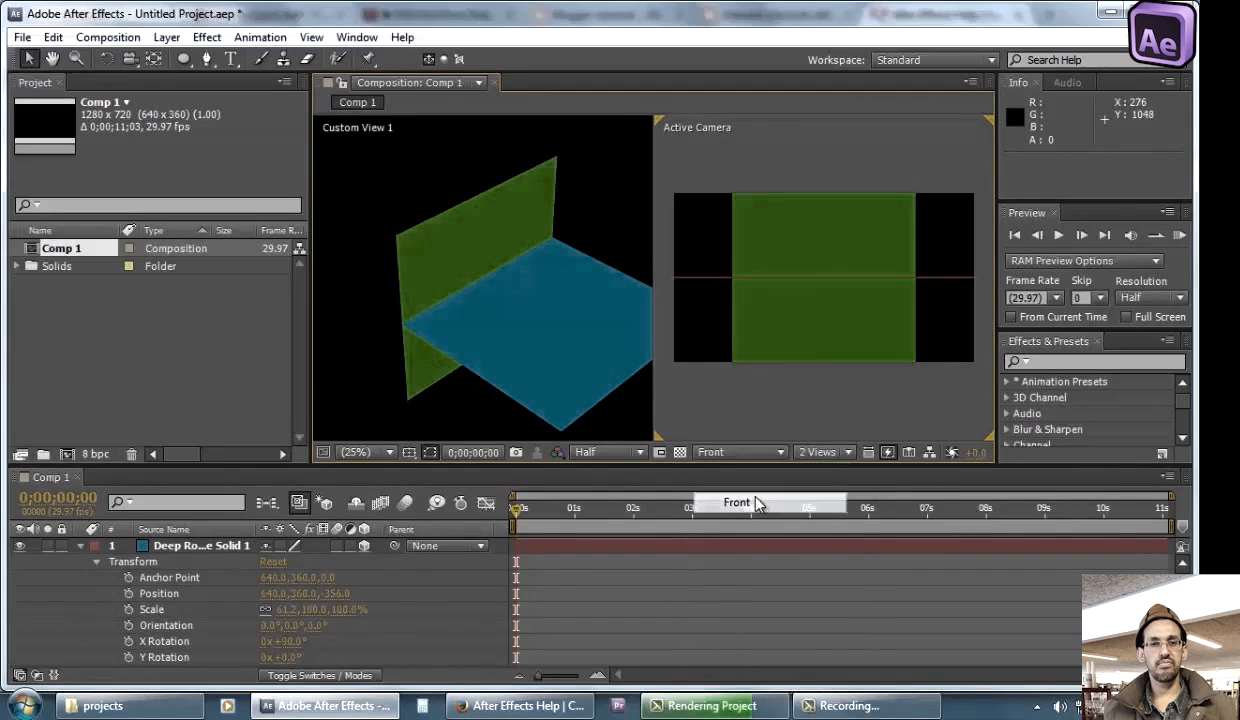
click(778, 453)
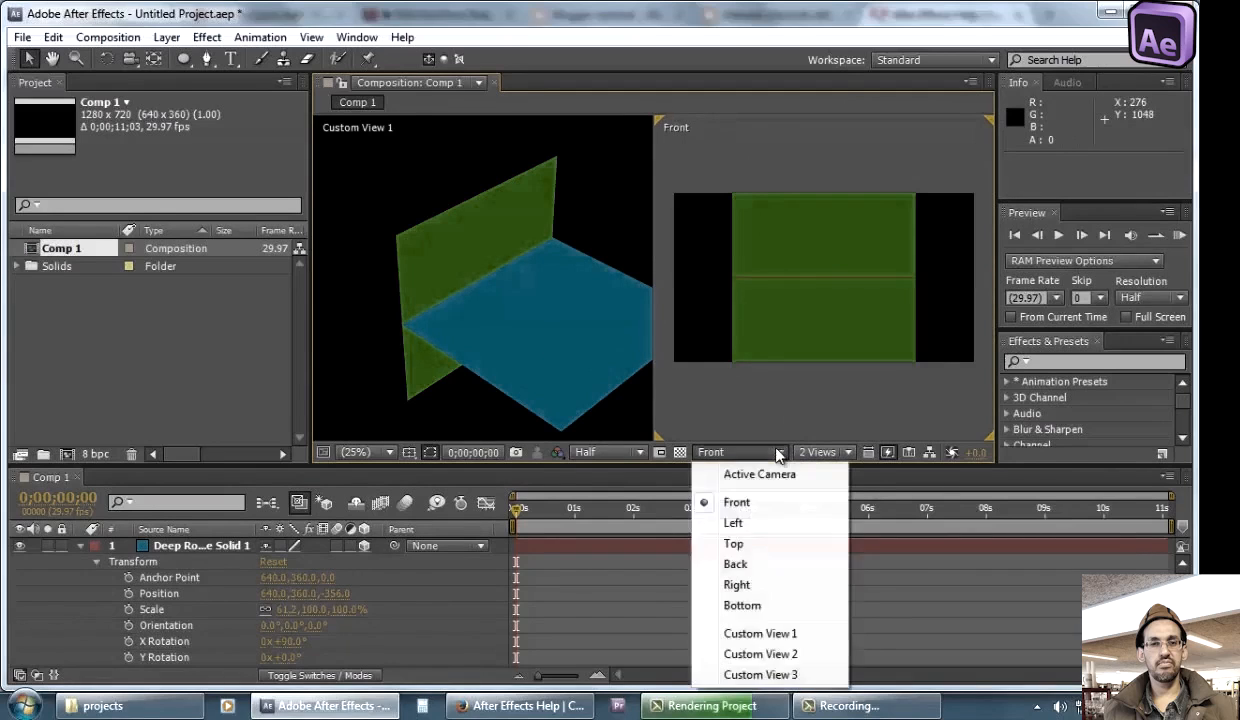
click(753, 527)
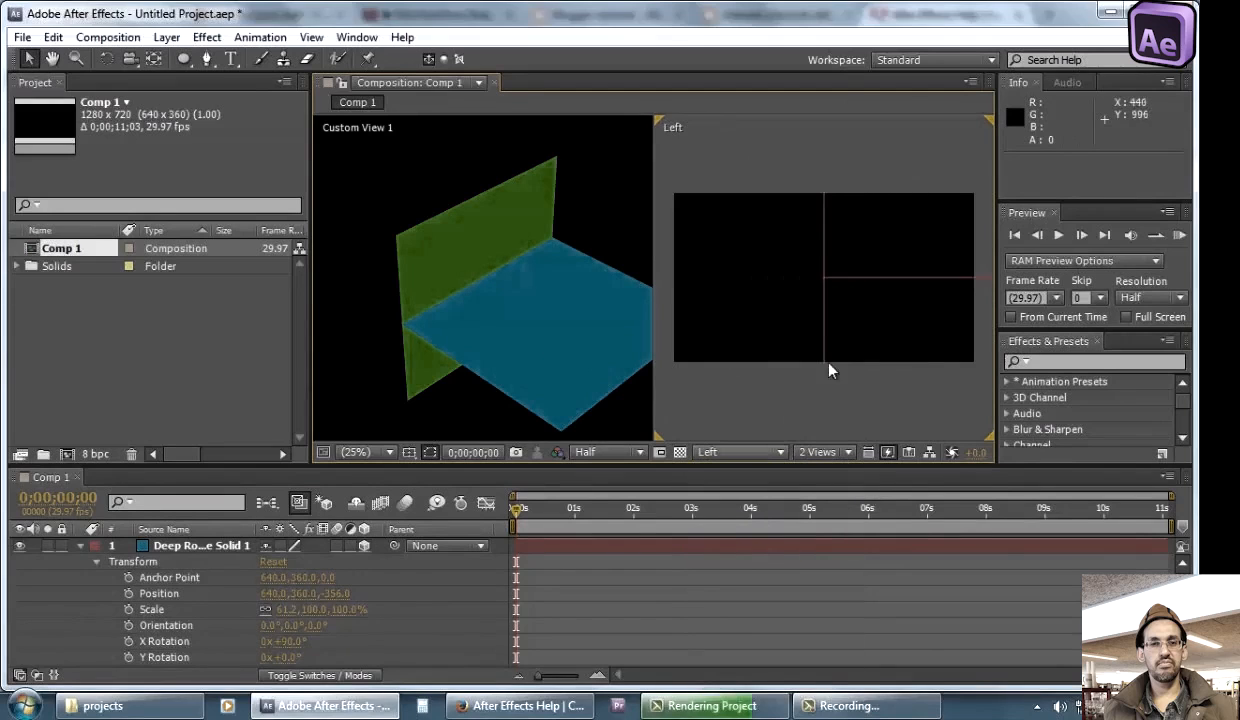
scroll(830, 308, up, 2)
drag(822, 335, 726, 274)
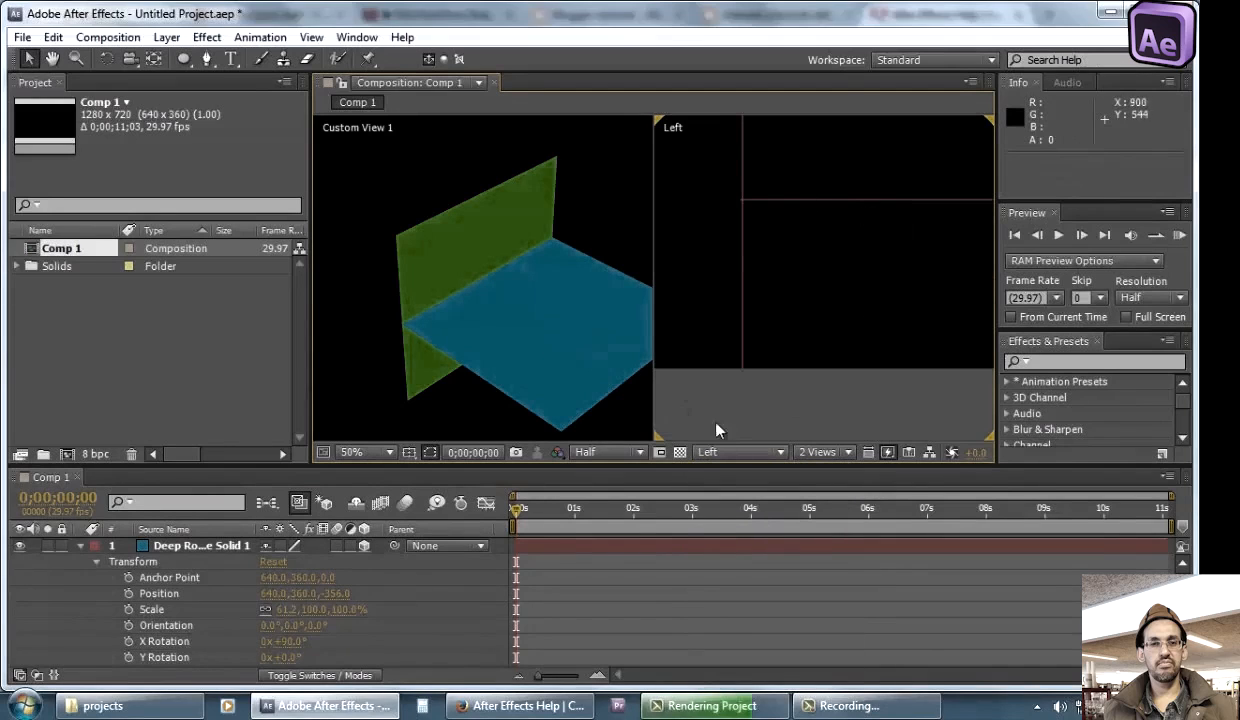
Lower the blue solid to the green wall's bottom edge and align their edges at position 640, 720, -360
click(195, 550)
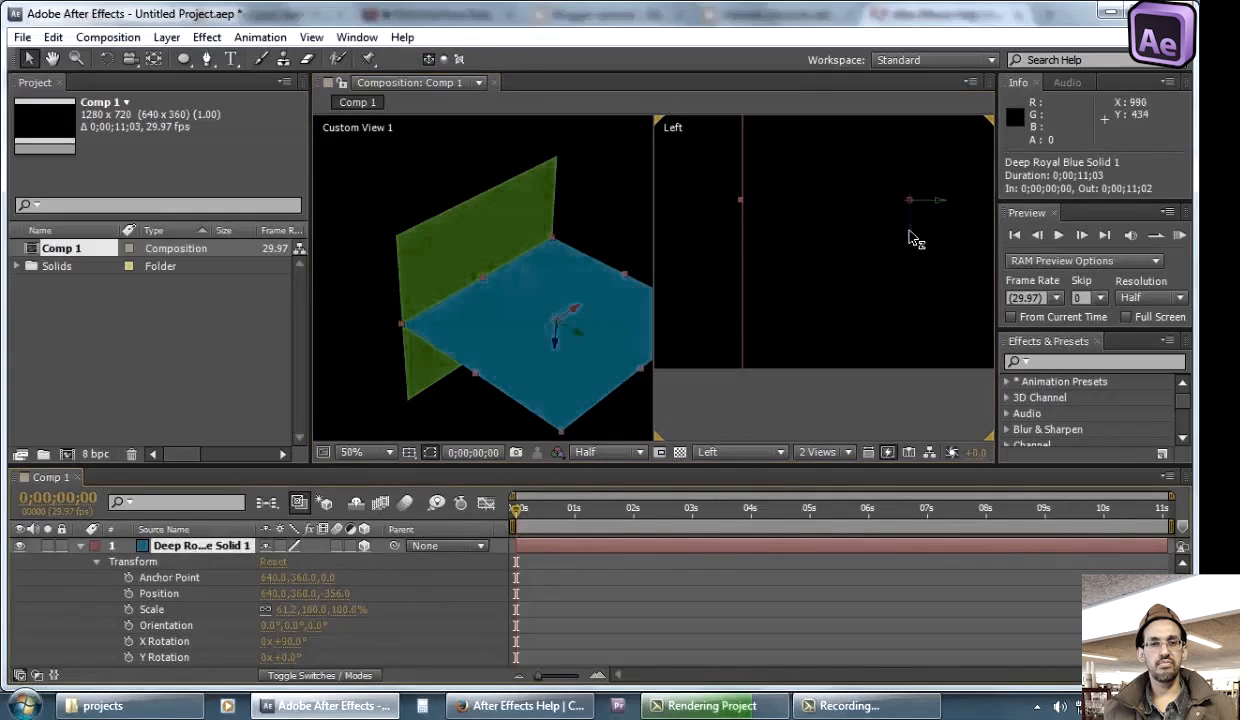
drag(903, 296, 900, 398)
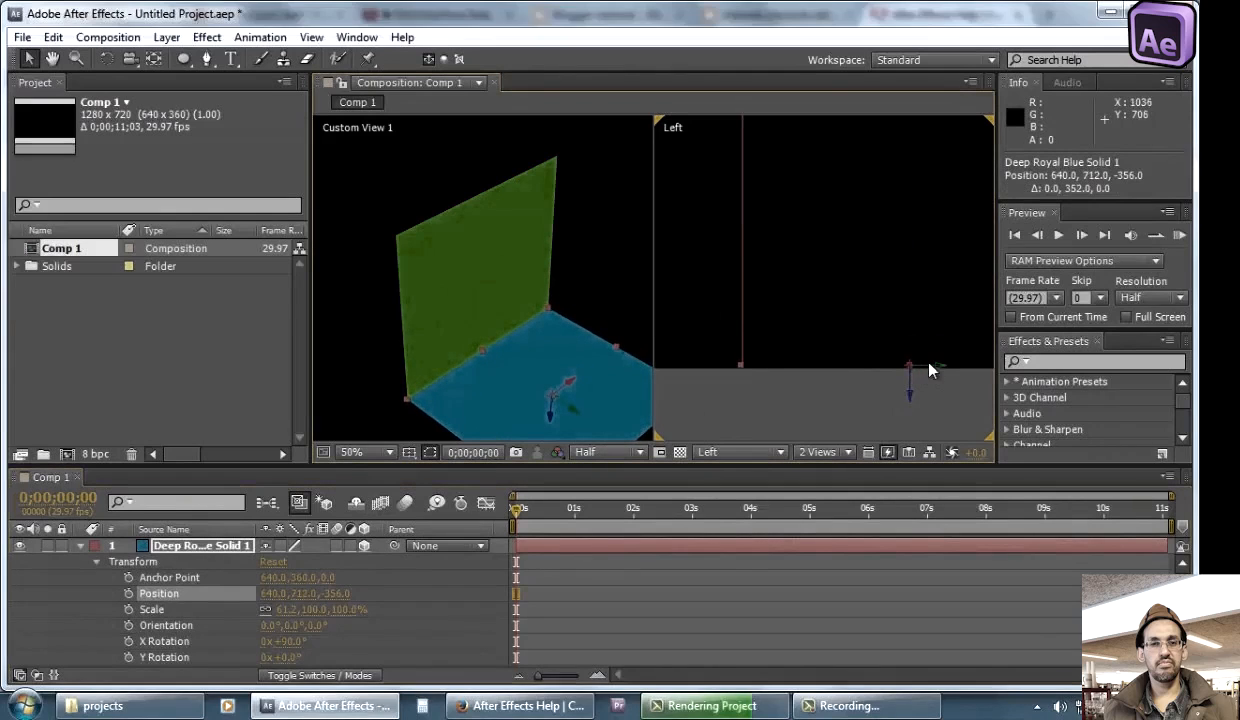
click(929, 370)
click(176, 558)
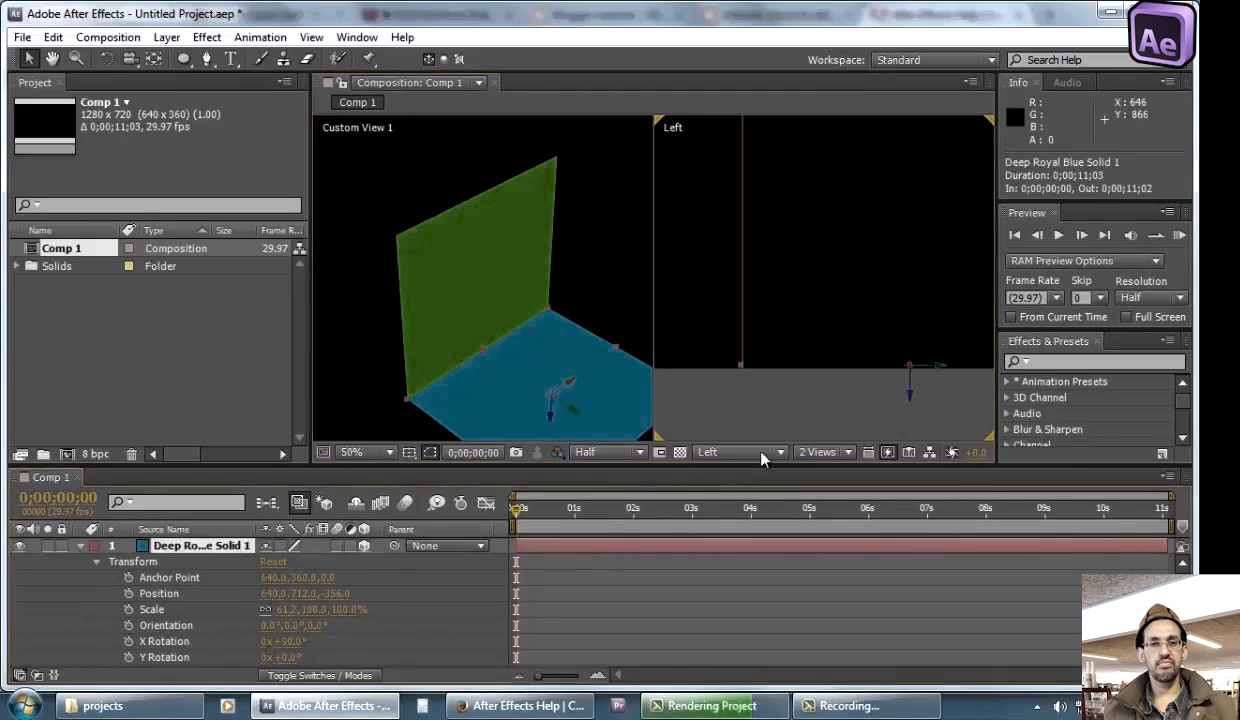
drag(944, 375, 919, 406)
click(810, 424)
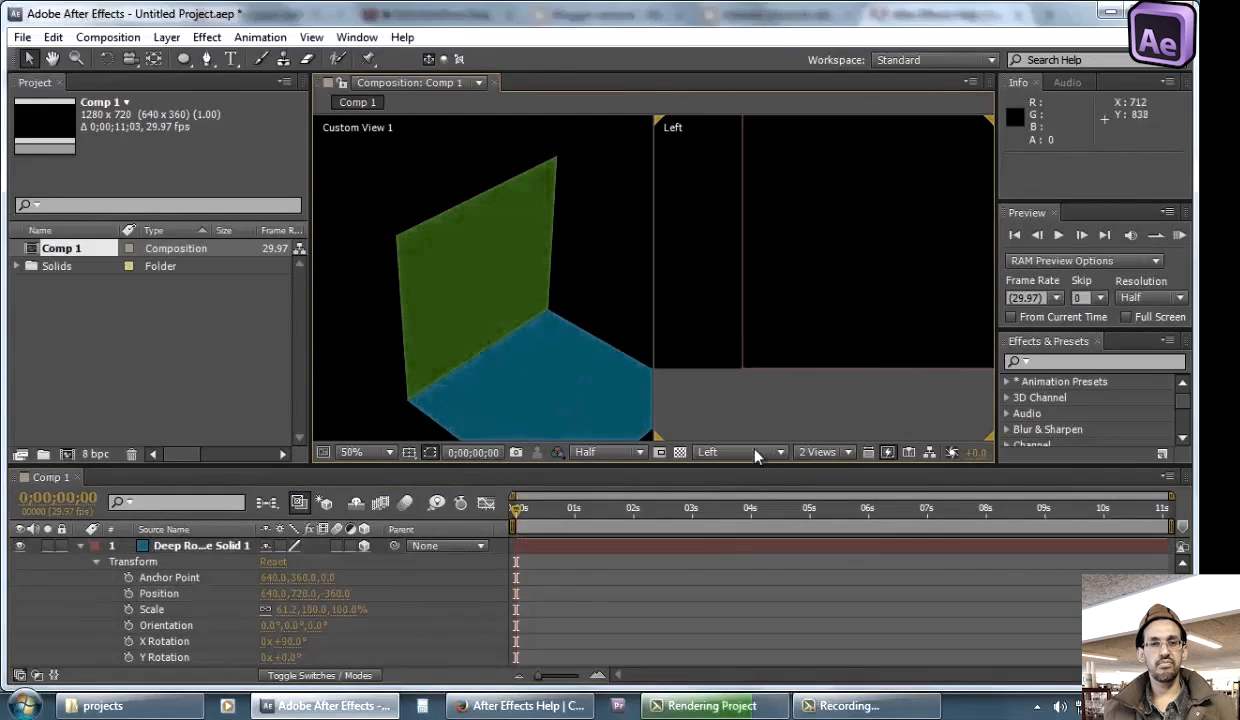
Duplicate the blue solid and raise the copy to the green wall's top edge at position 640, 0, -360
scroll(743, 309, down, 2)
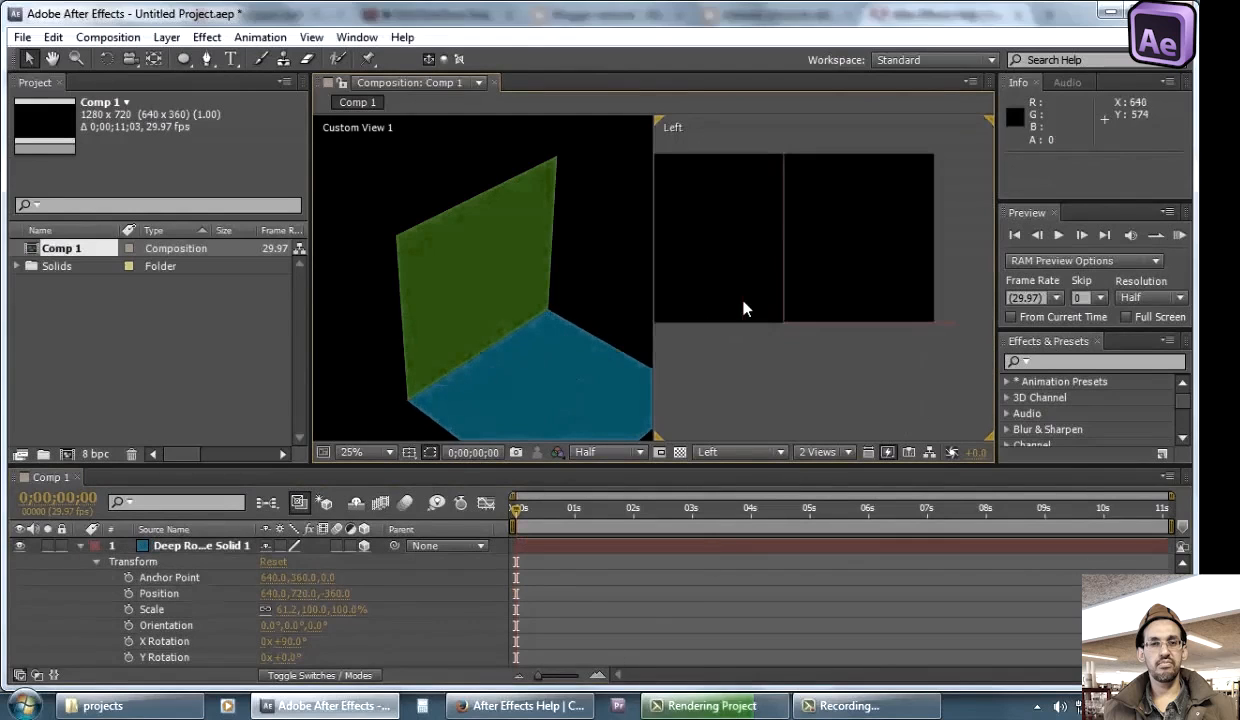
click(185, 545)
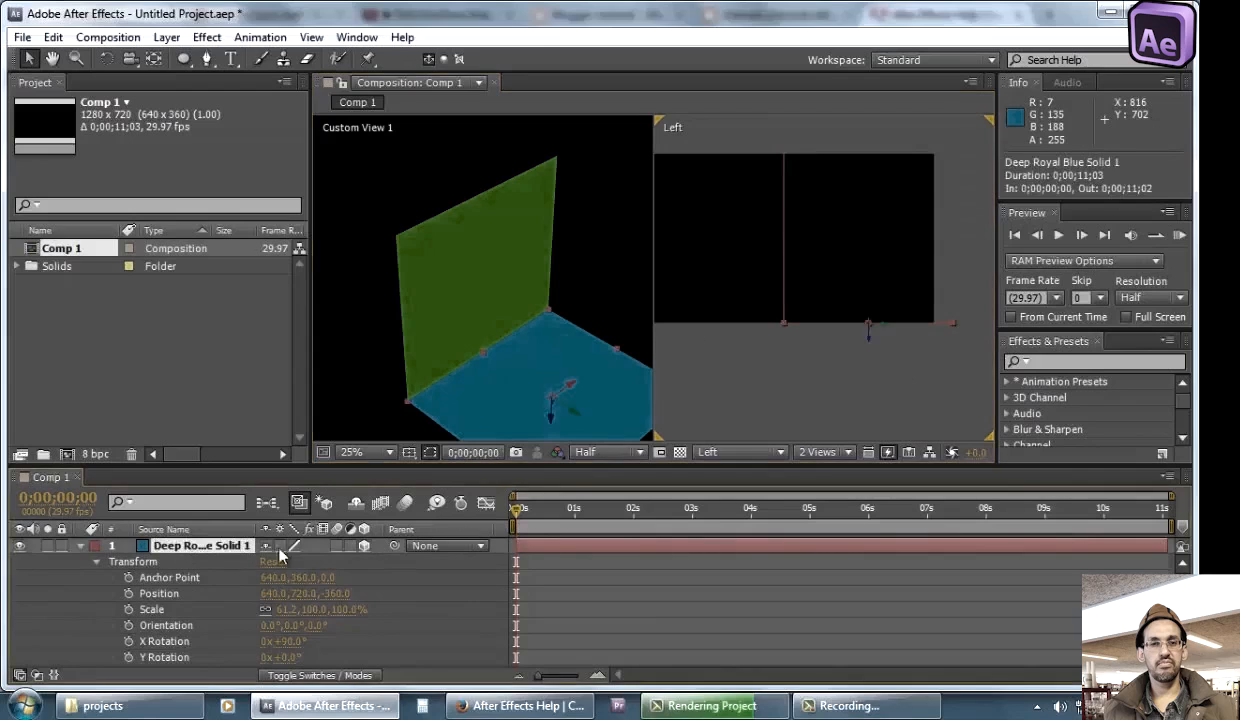
click(160, 35)
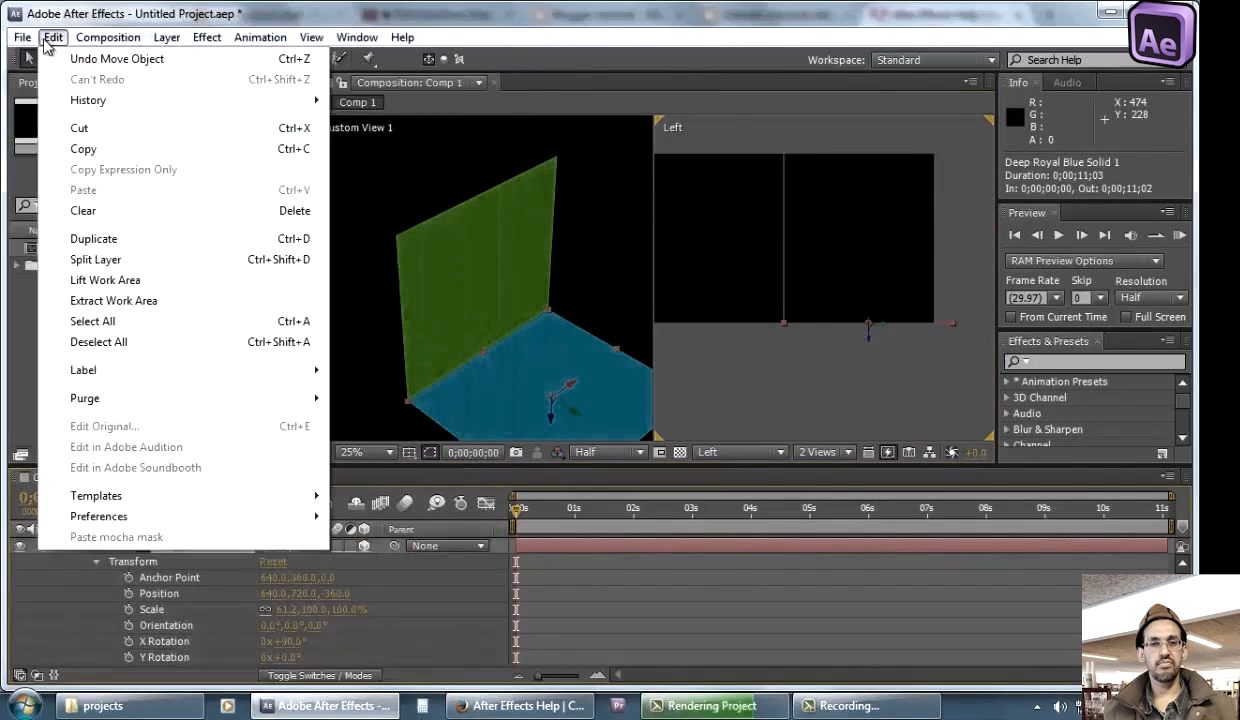
click(104, 239)
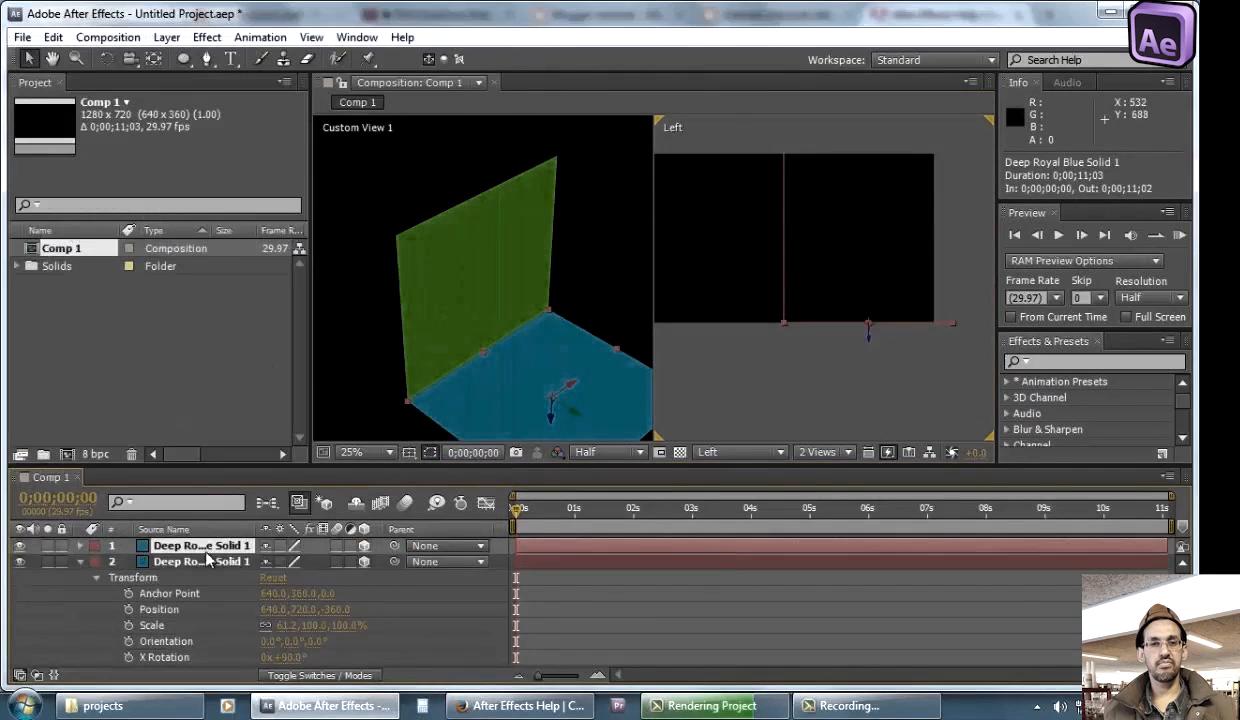
drag(538, 400, 563, 86)
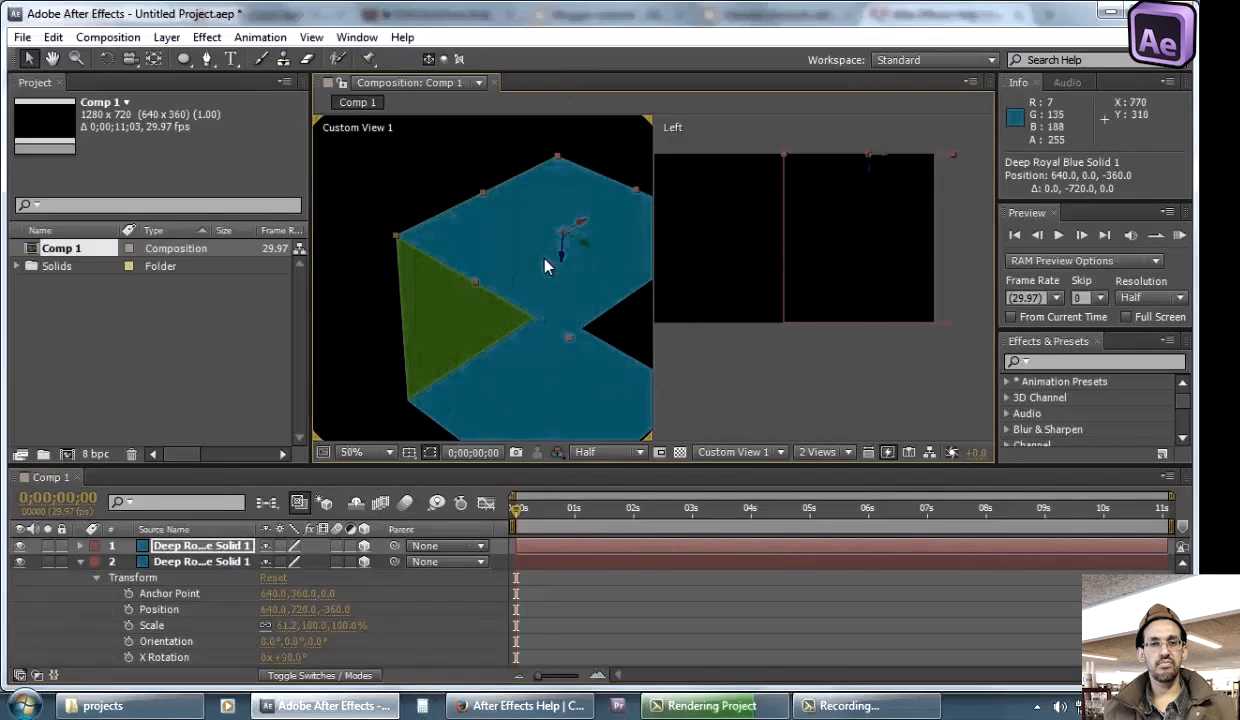
Recolor the blue solid on the cube's top face to orange F45C00, creating a new solid for that layer
click(167, 37)
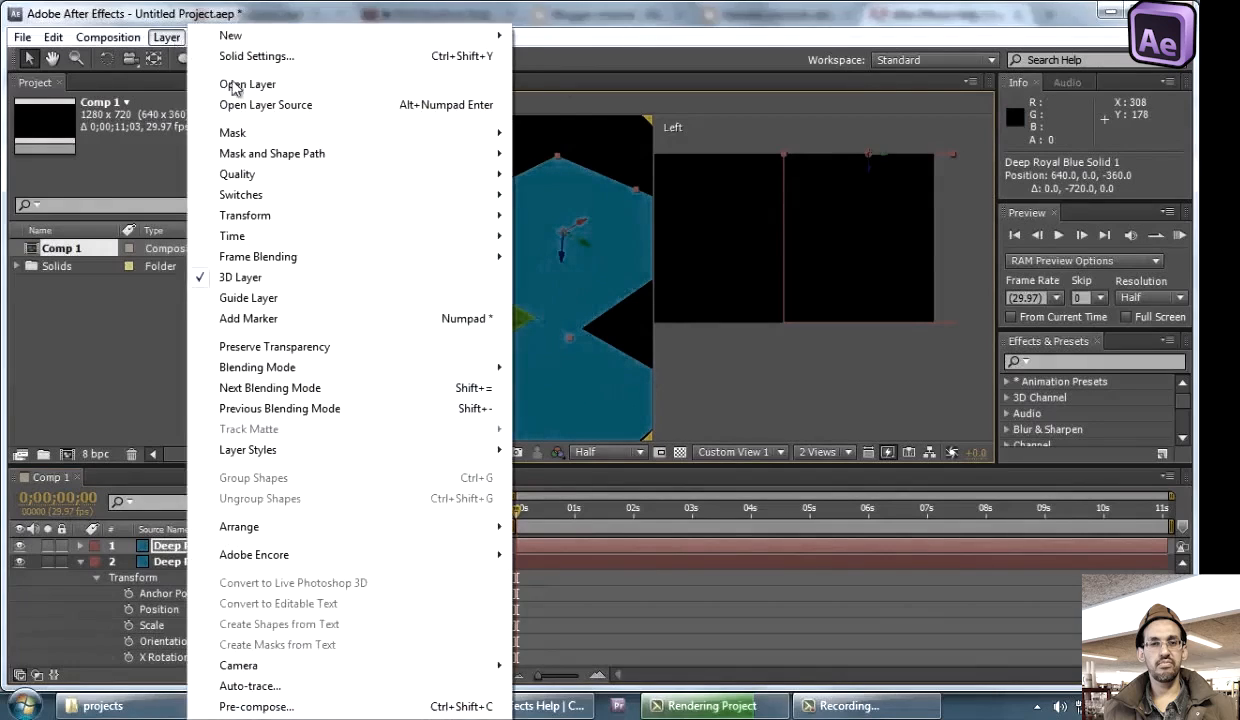
click(257, 58)
click(723, 454)
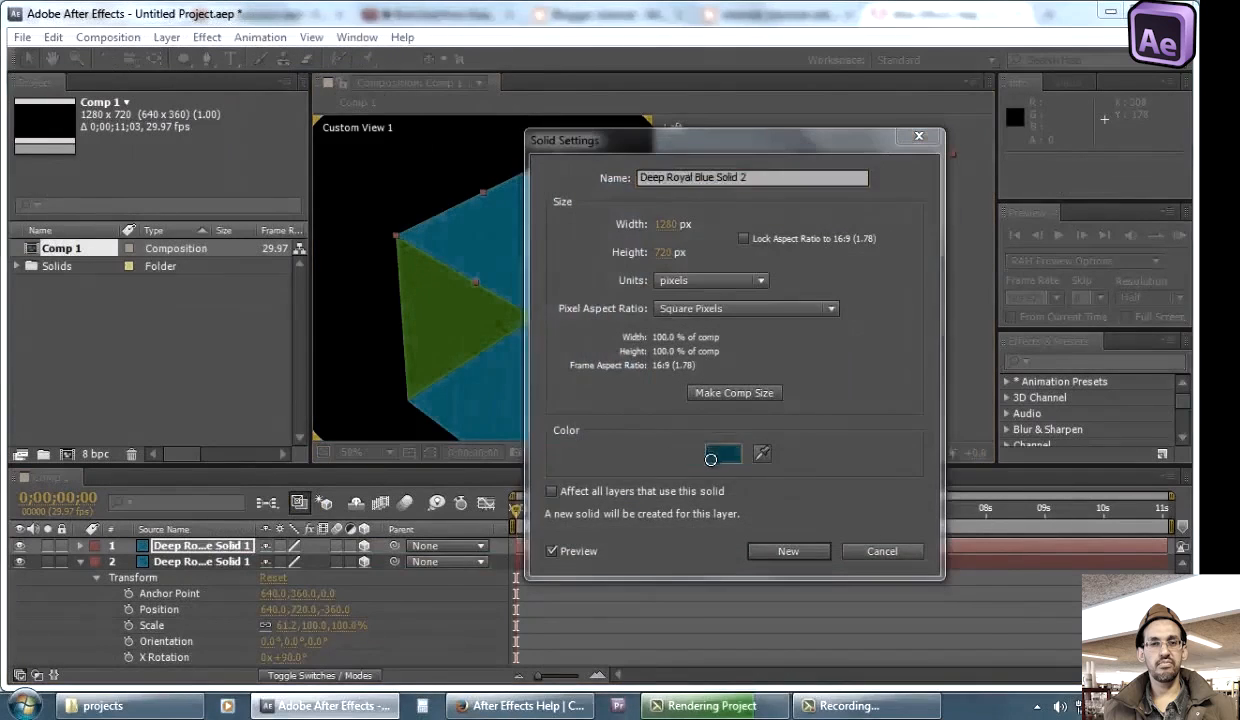
click(752, 508)
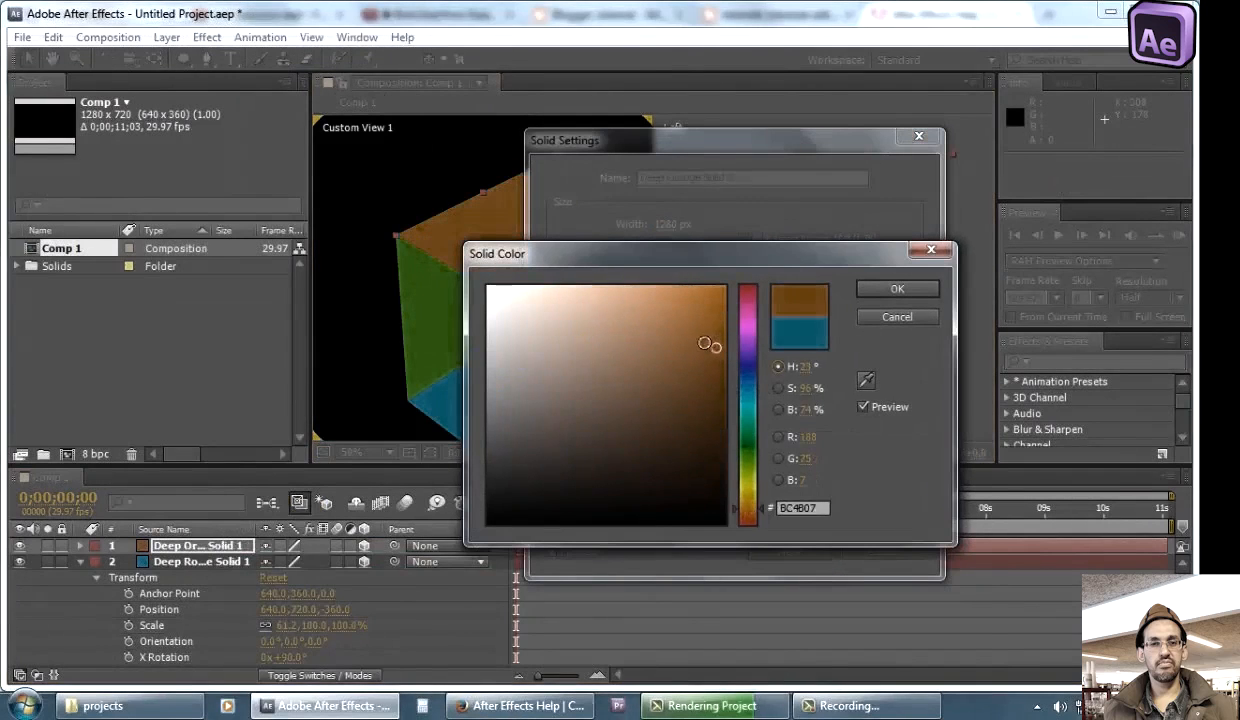
drag(709, 343, 723, 296)
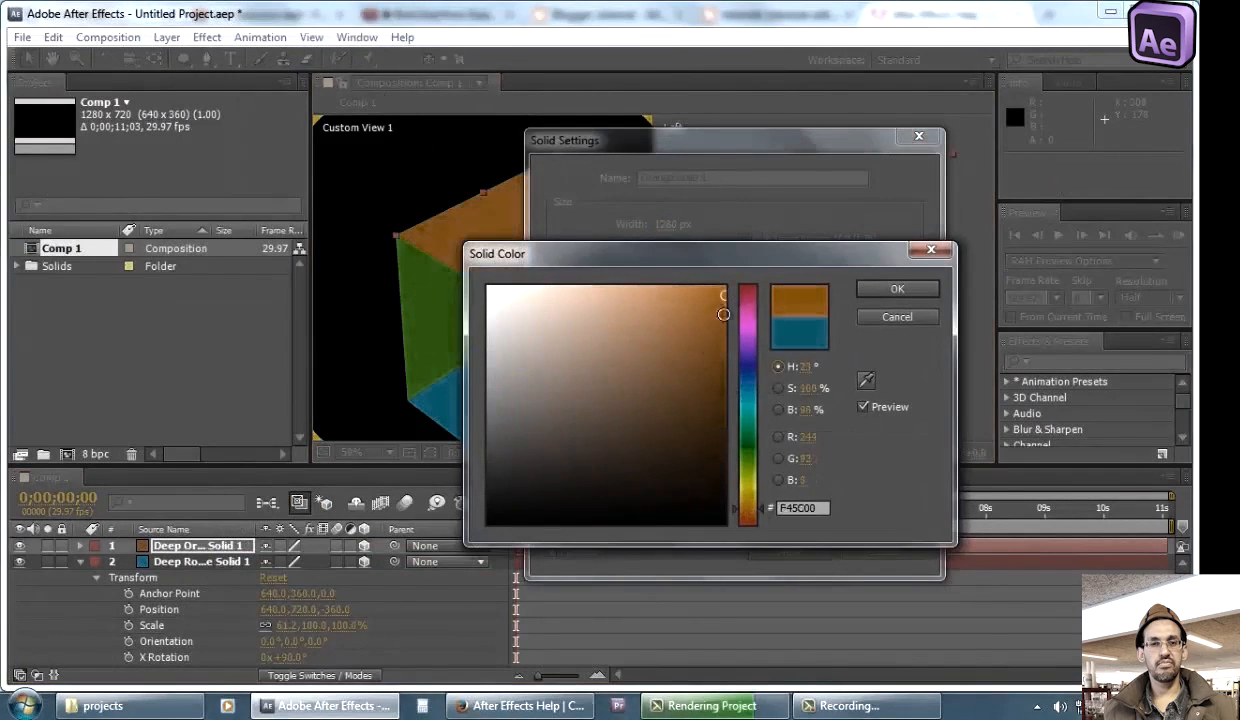
click(920, 288)
click(789, 552)
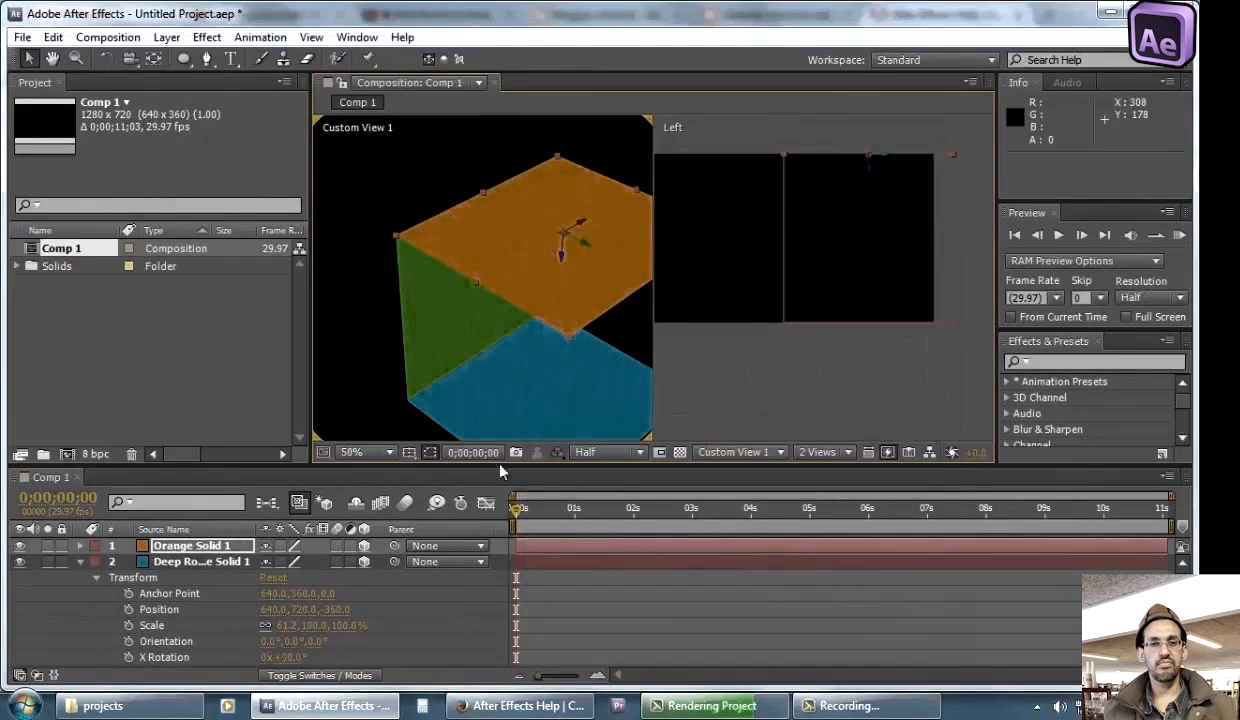
Duplicate the green wall and move the copy forward along the depth axis to a Z position of about -718
click(415, 325)
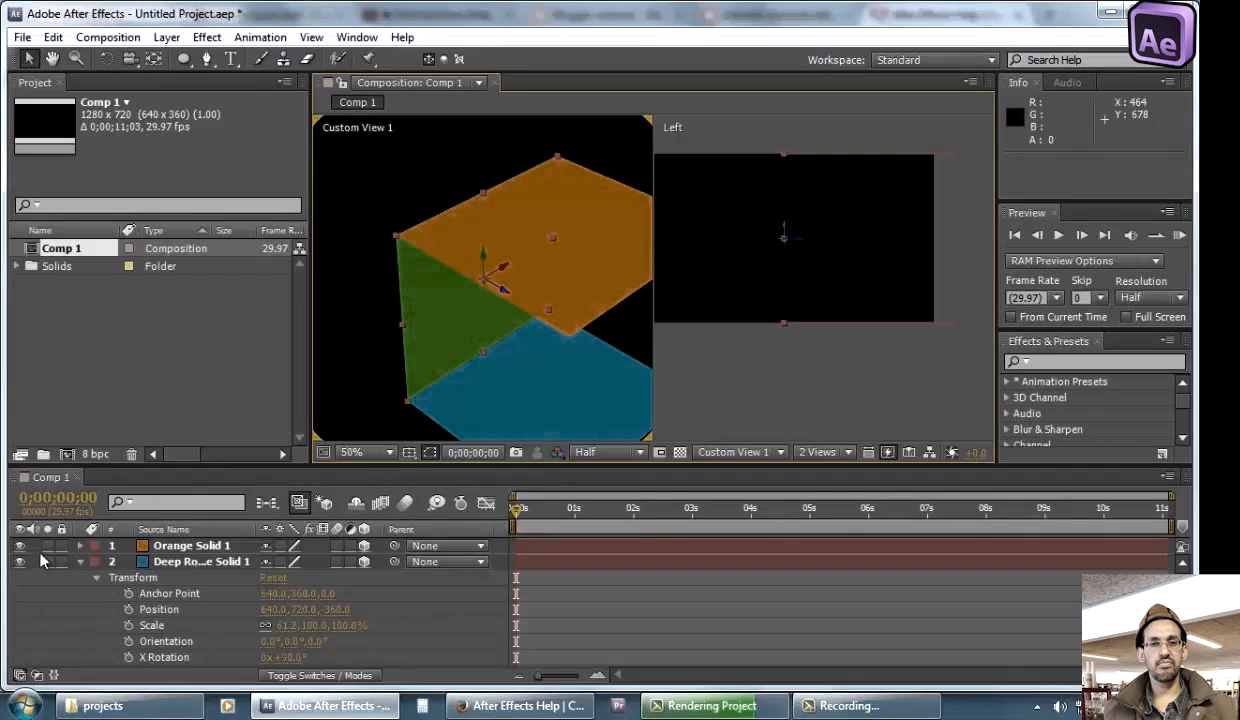
click(81, 562)
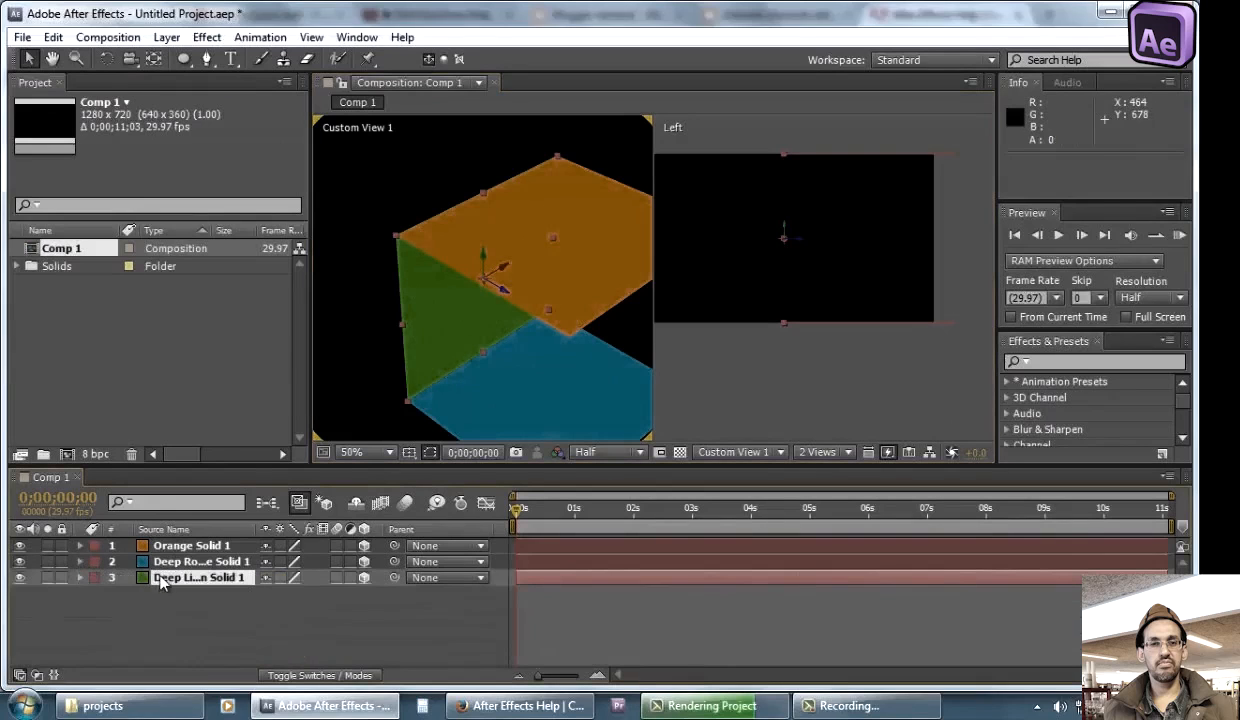
click(54, 37)
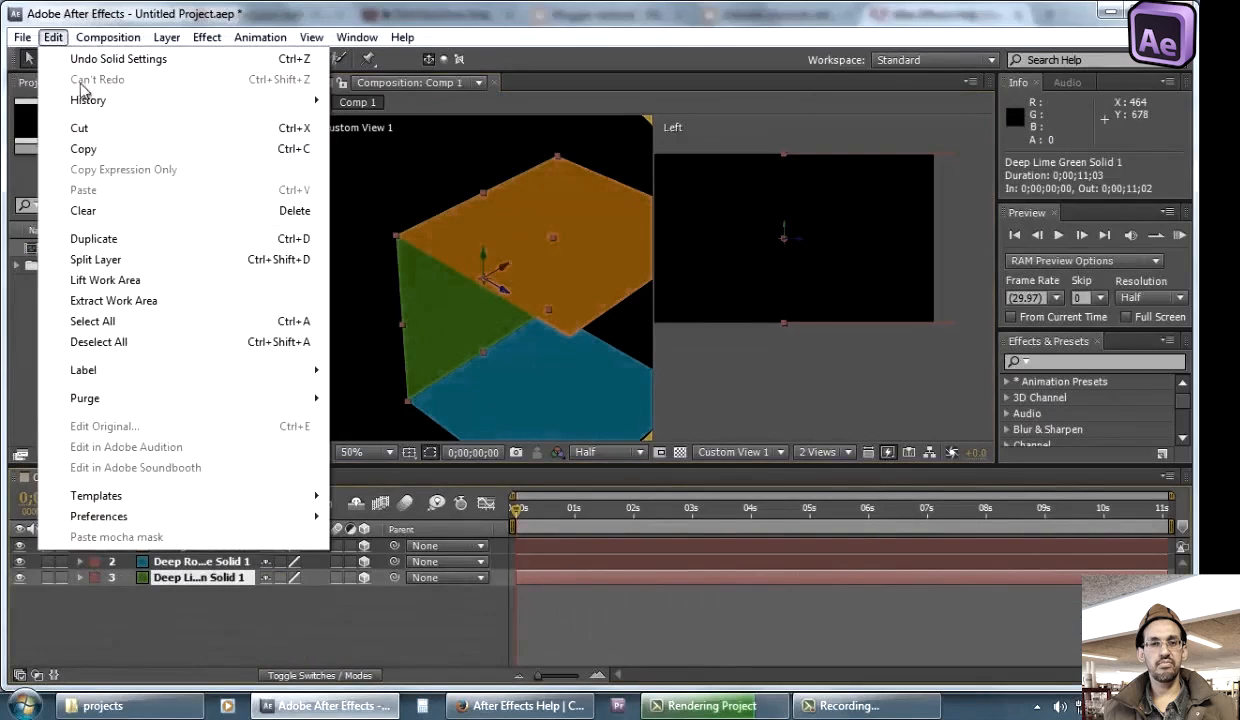
click(296, 240)
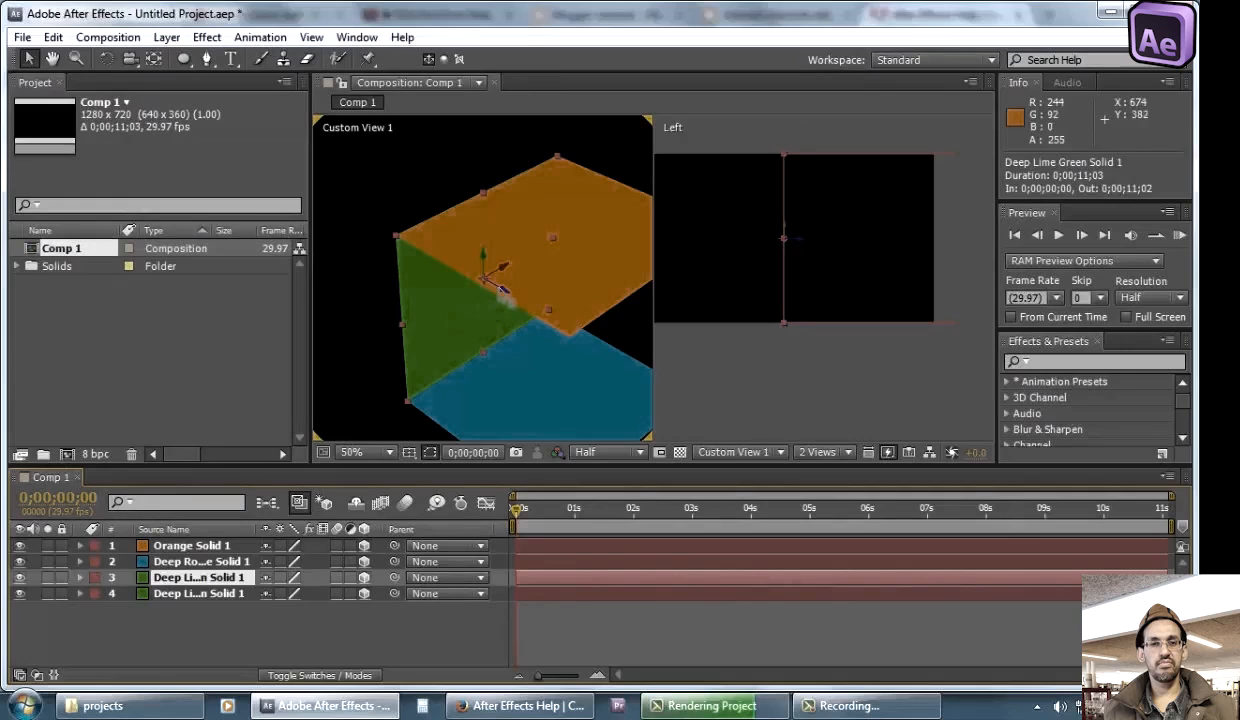
drag(547, 326, 785, 487)
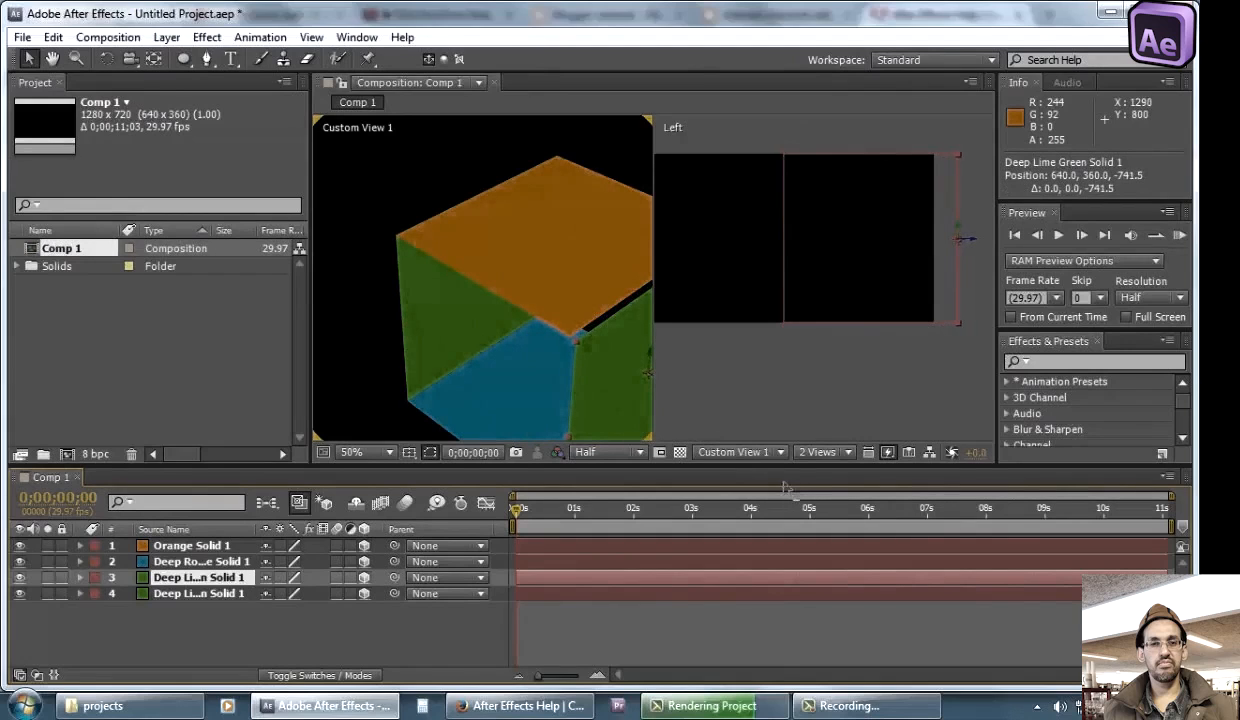
mouse_move(785, 487)
mouse_down()
mouse_move(765, 479)
mouse_move(783, 484)
mouse_up()
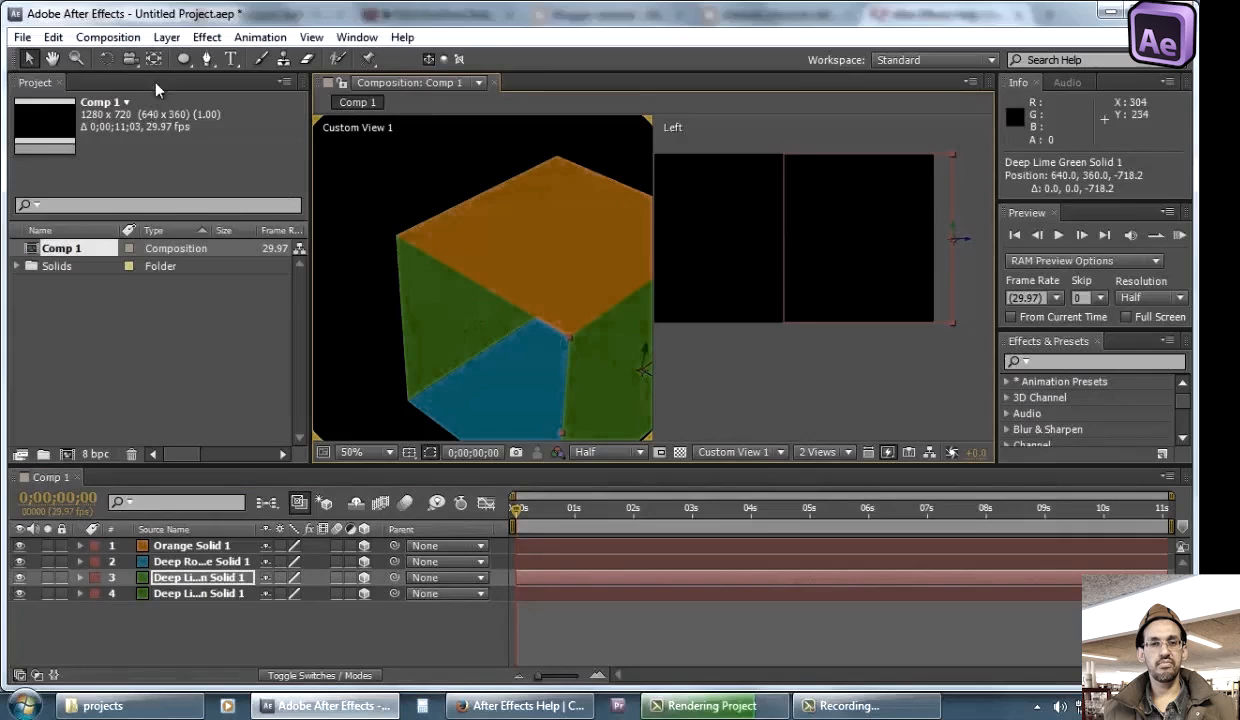
Switch to a single Custom View 1 layout and orbit around the cube until the duplicated green wall faces forward
click(52, 58)
drag(543, 248, 489, 193)
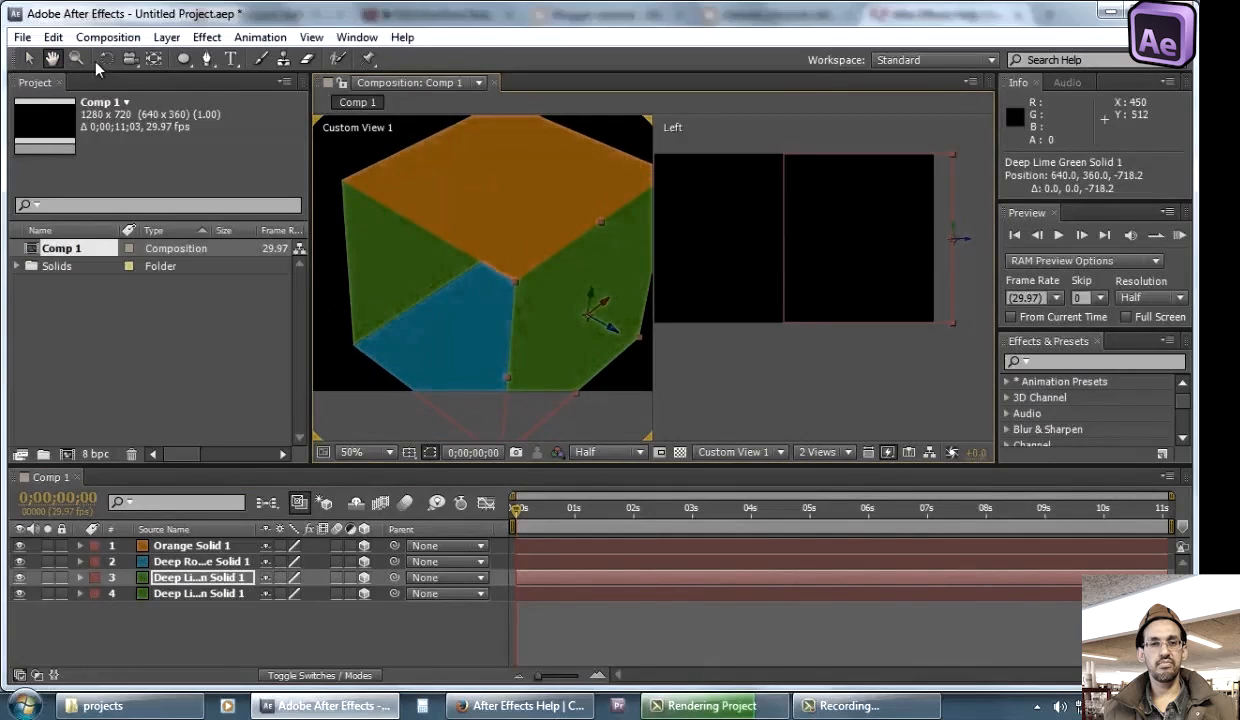
click(128, 58)
drag(426, 277, 496, 248)
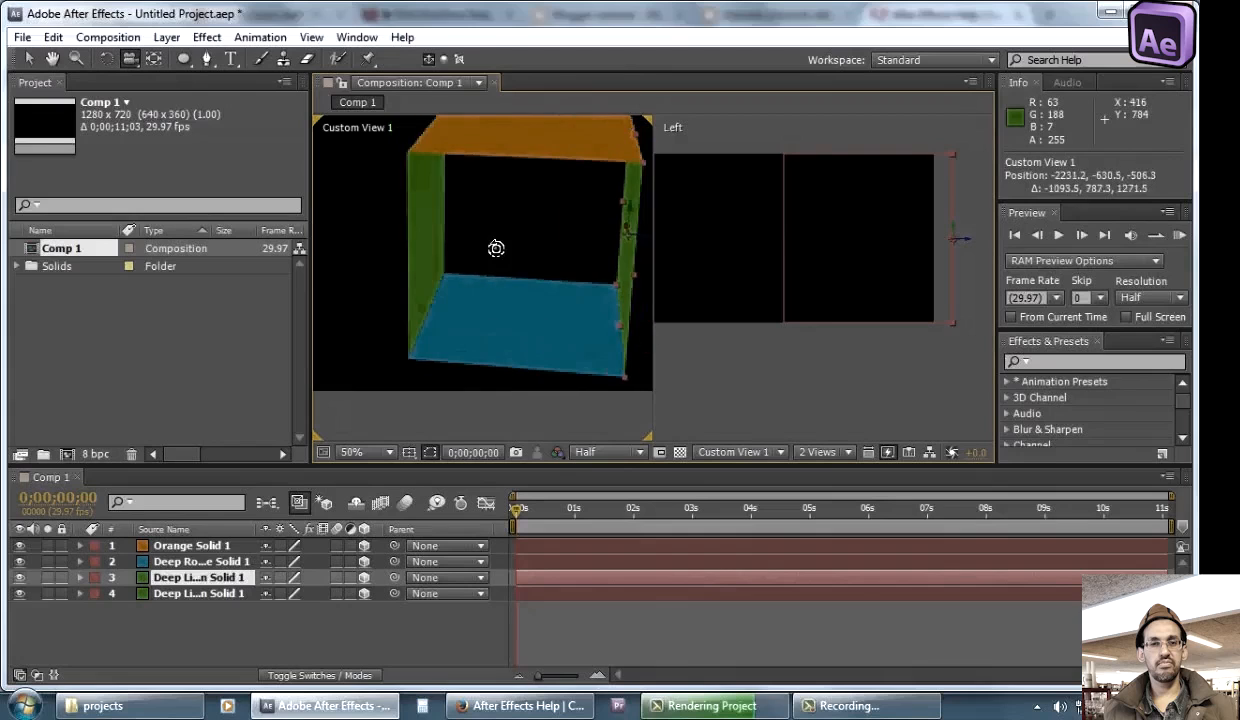
click(817, 452)
click(829, 471)
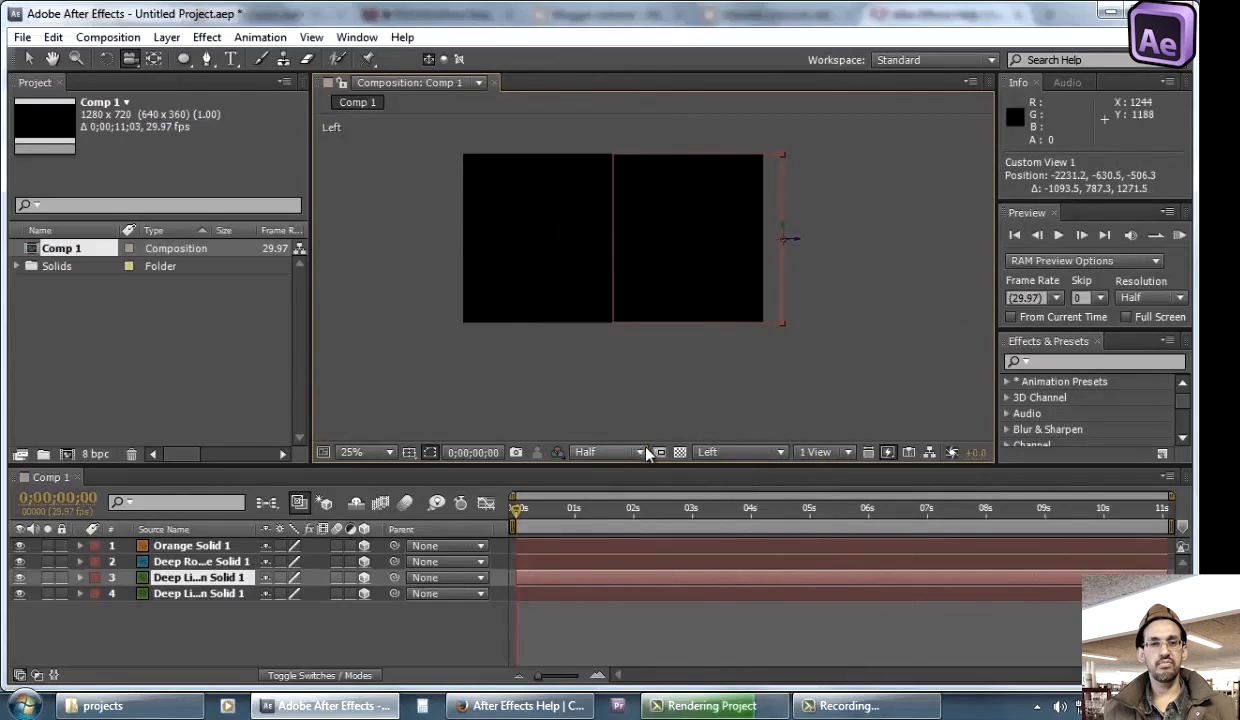
click(735, 452)
click(770, 633)
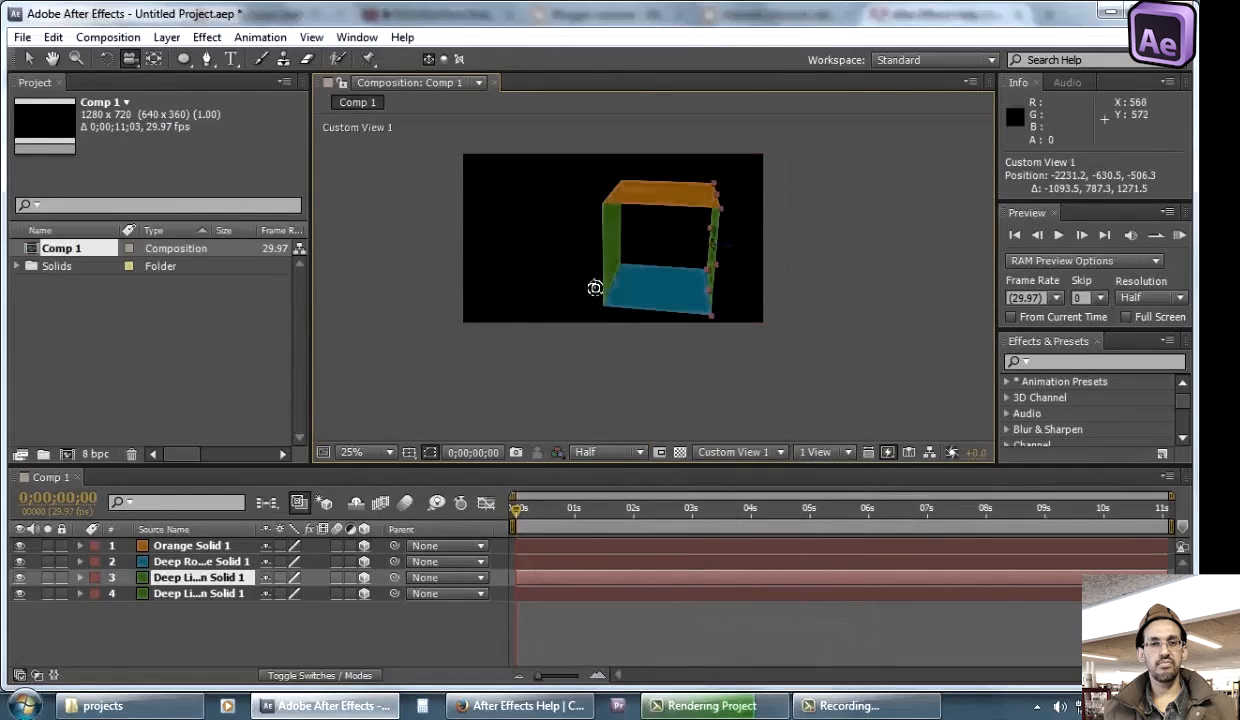
drag(592, 285, 845, 270)
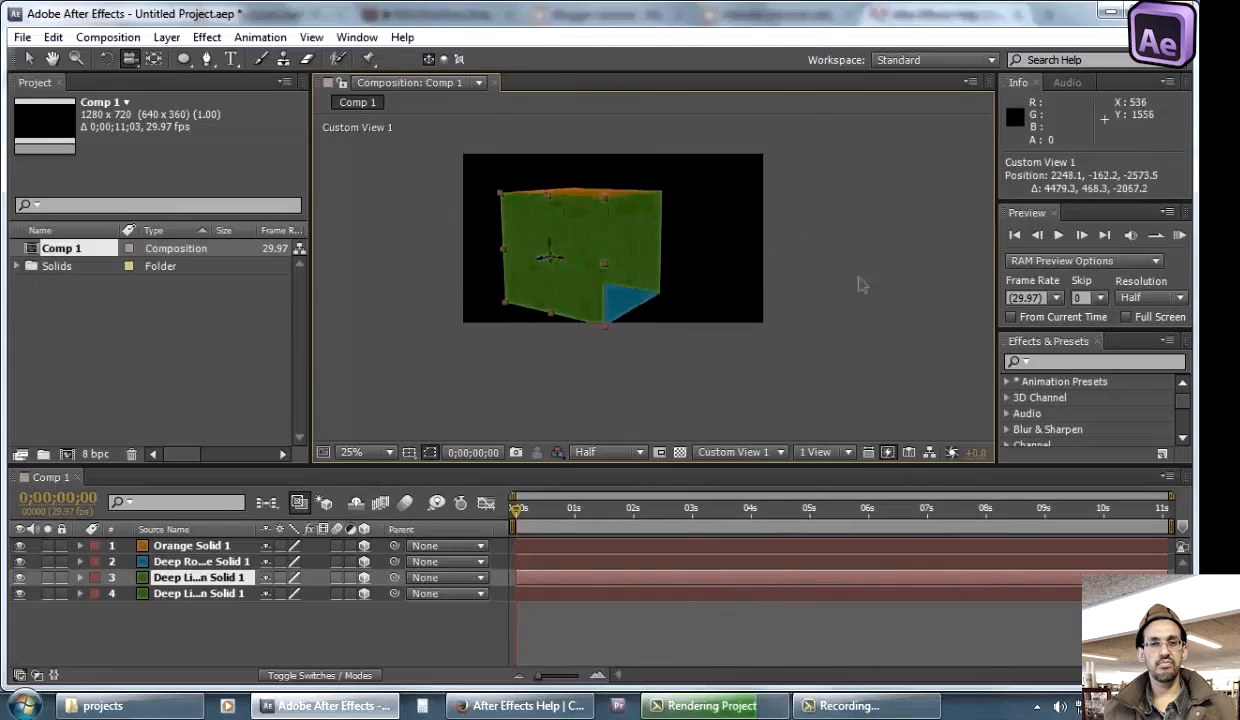
Recolor the duplicated front green wall to yellow, about RGB 210, 203, 10, as a new solid for that layer
click(29, 55)
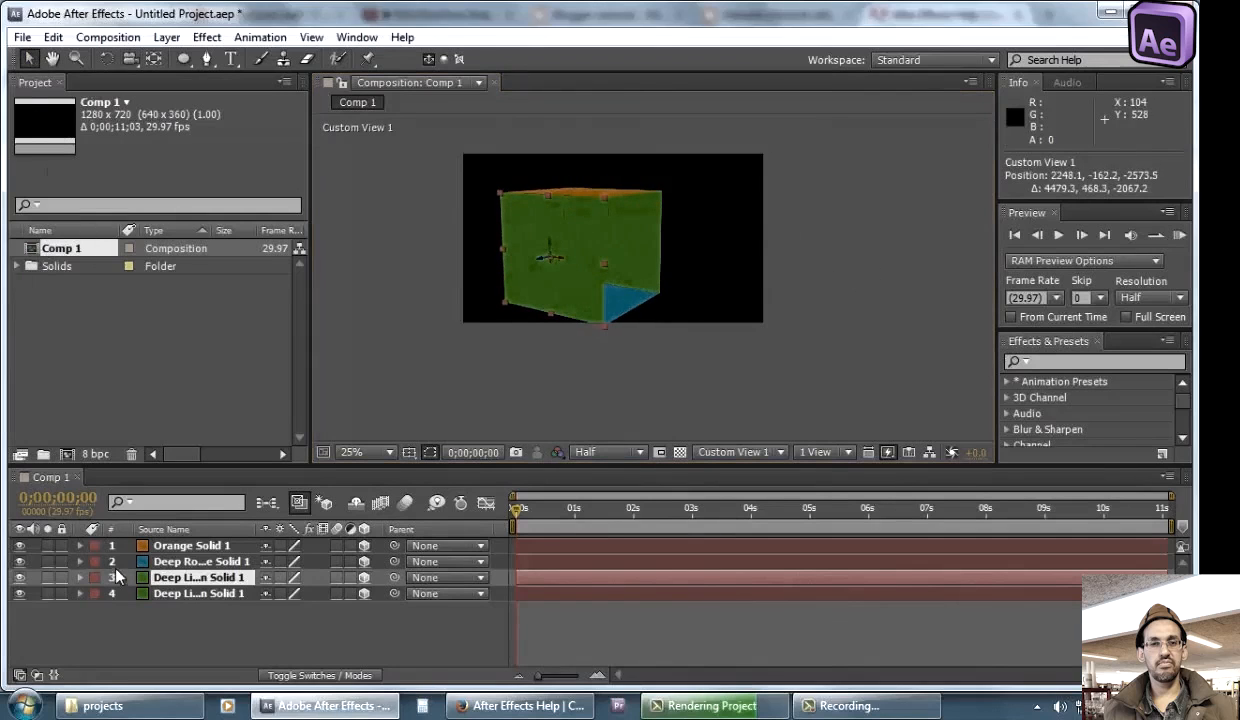
click(167, 37)
click(225, 55)
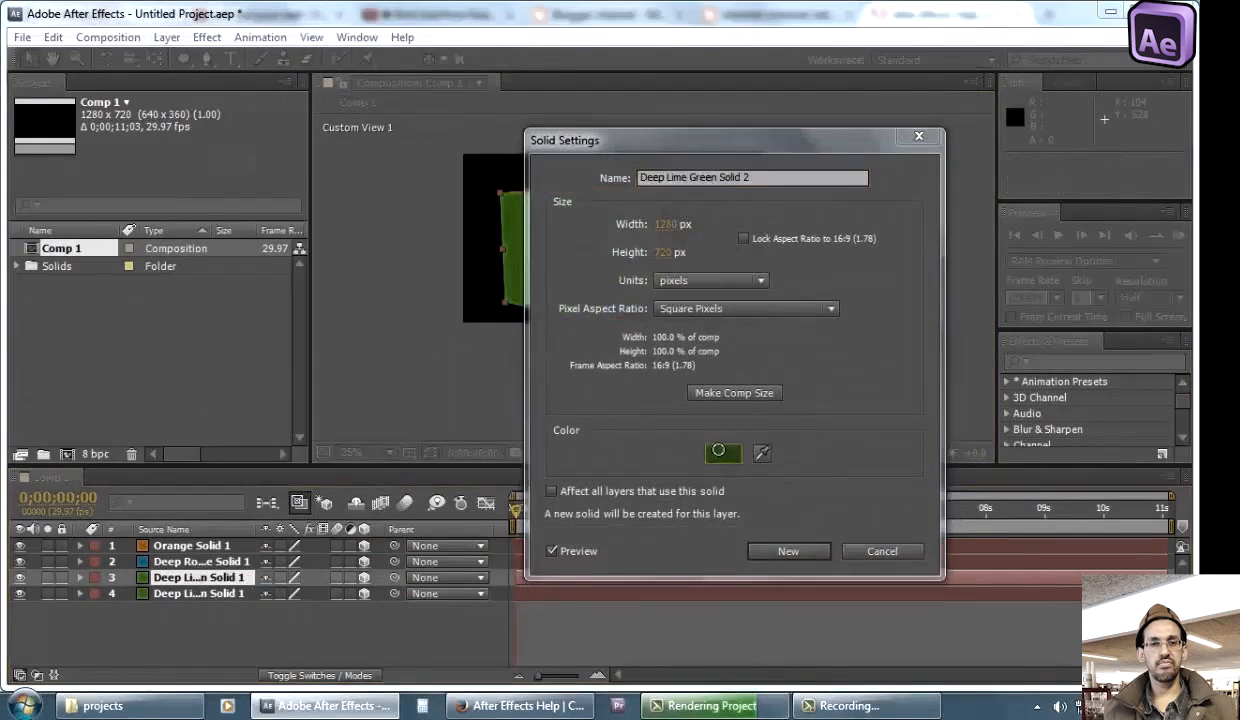
click(723, 453)
click(748, 486)
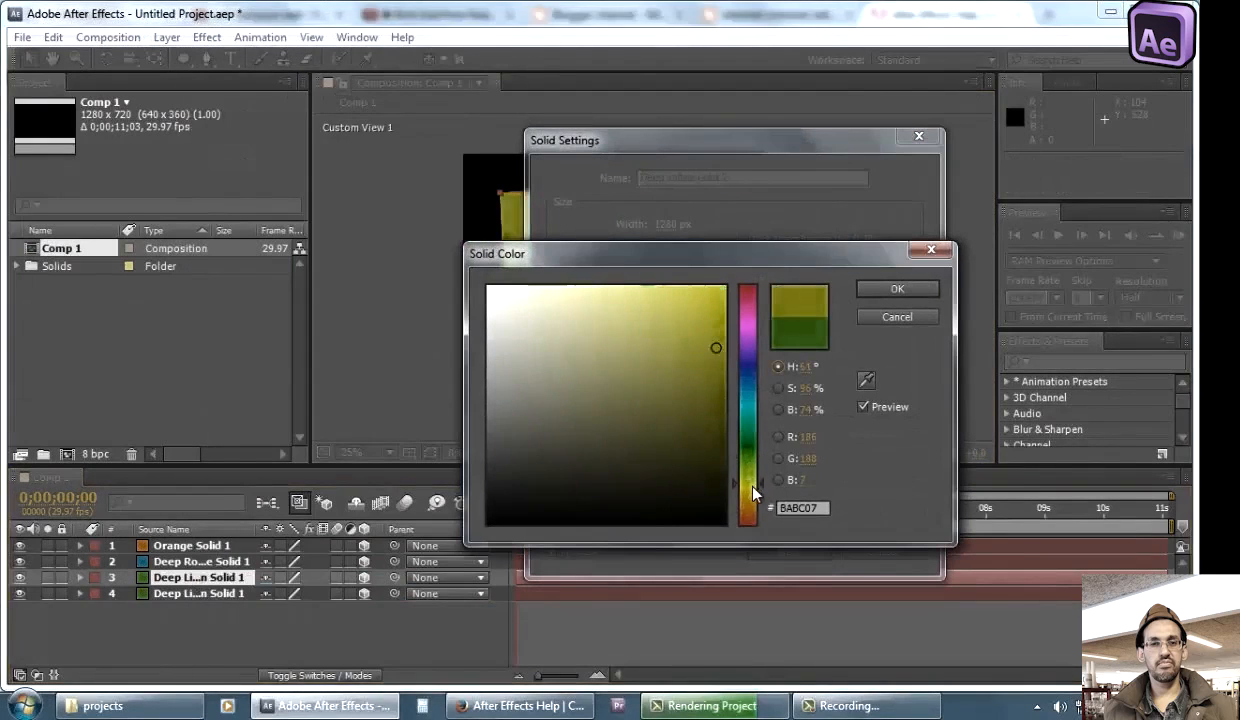
click(712, 327)
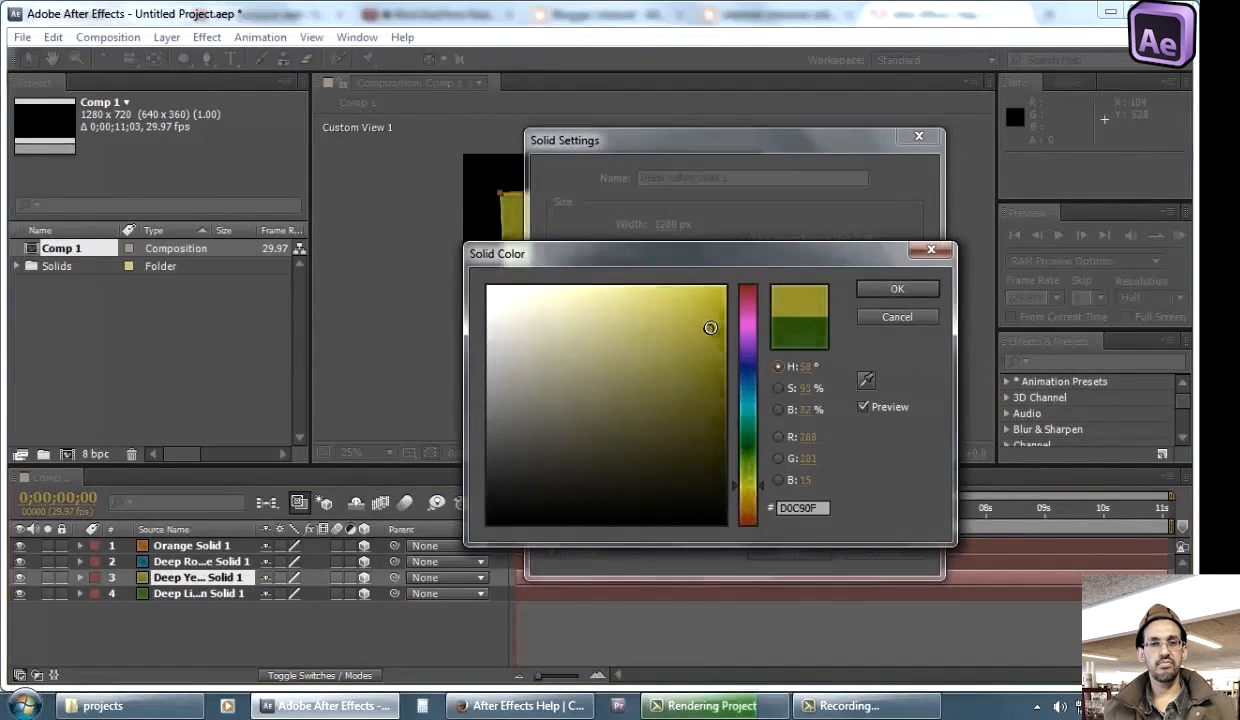
click(890, 288)
click(788, 551)
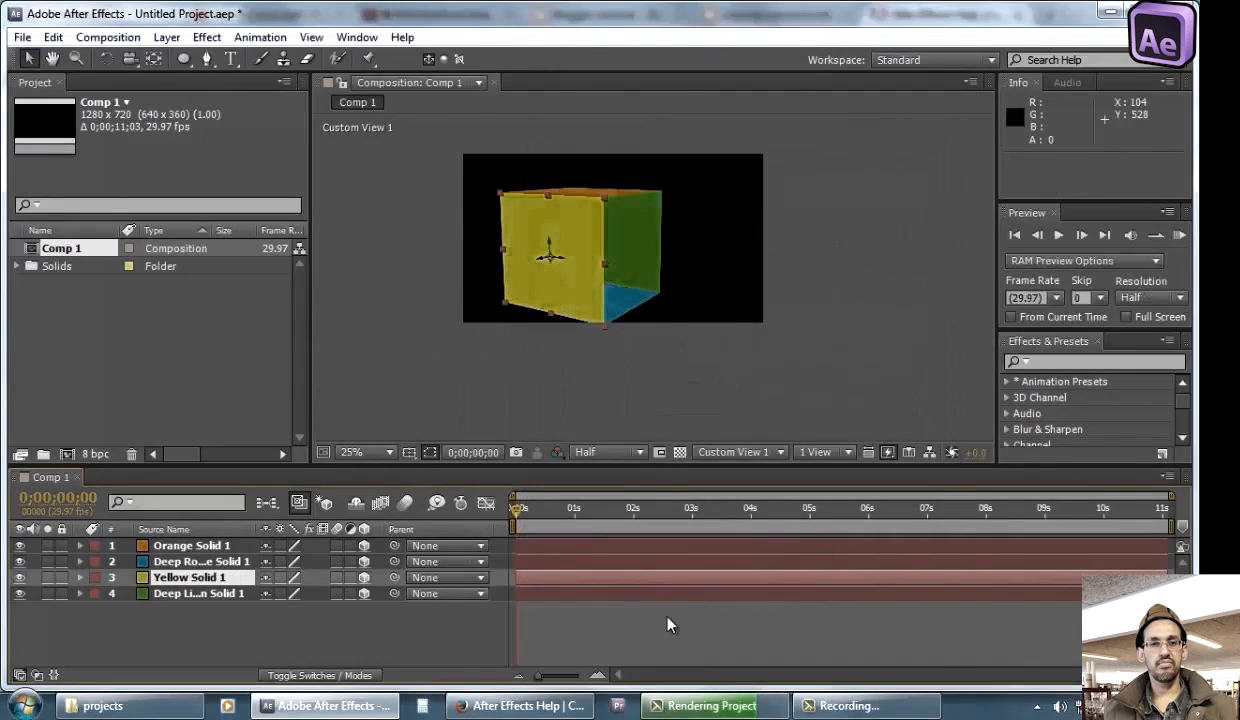
Orbit the view slightly around the cube and duplicate the yellow front solid
click(130, 58)
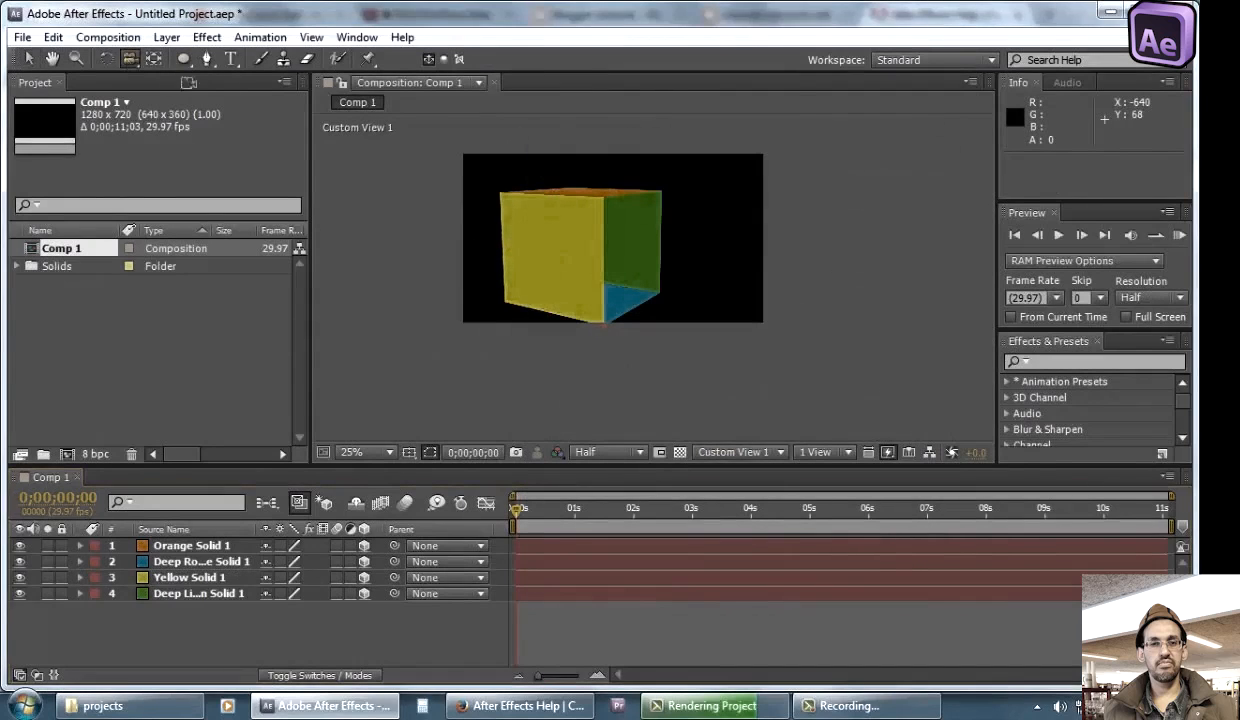
mouse_move(625, 215)
mouse_down()
mouse_move(588, 236)
mouse_move(562, 203)
mouse_move(592, 185)
mouse_move(646, 228)
mouse_move(625, 221)
mouse_up()
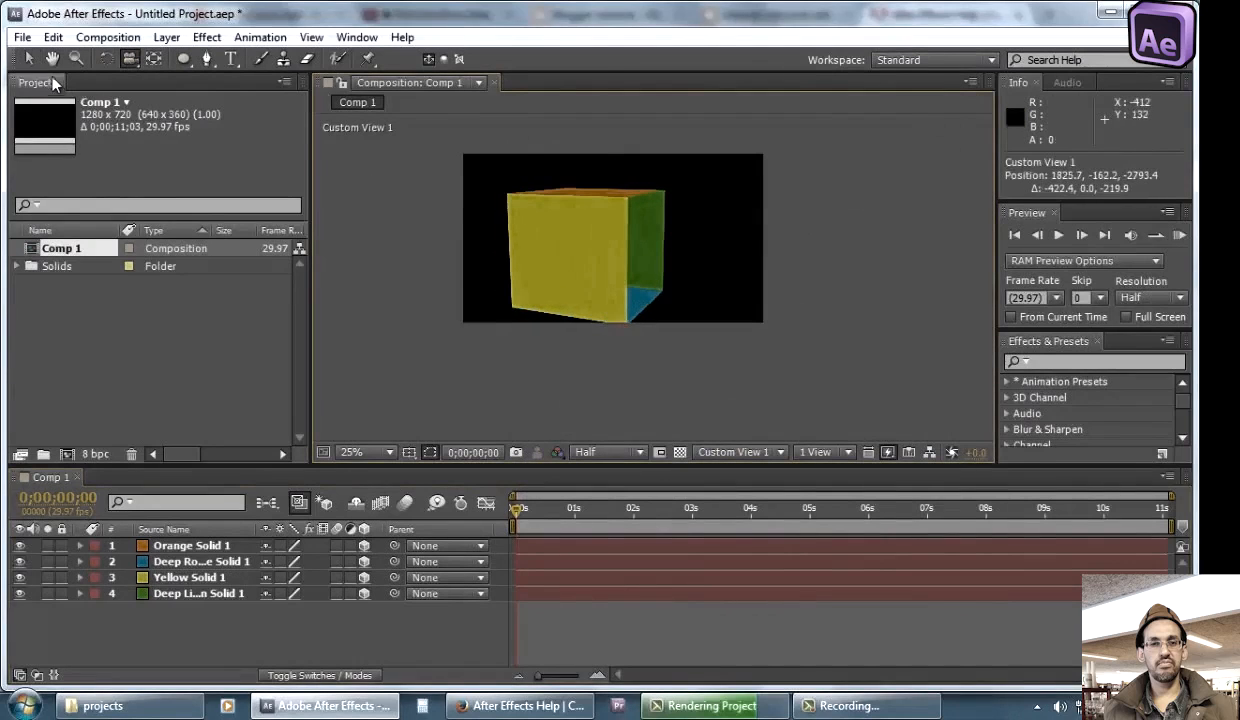
click(29, 58)
click(198, 546)
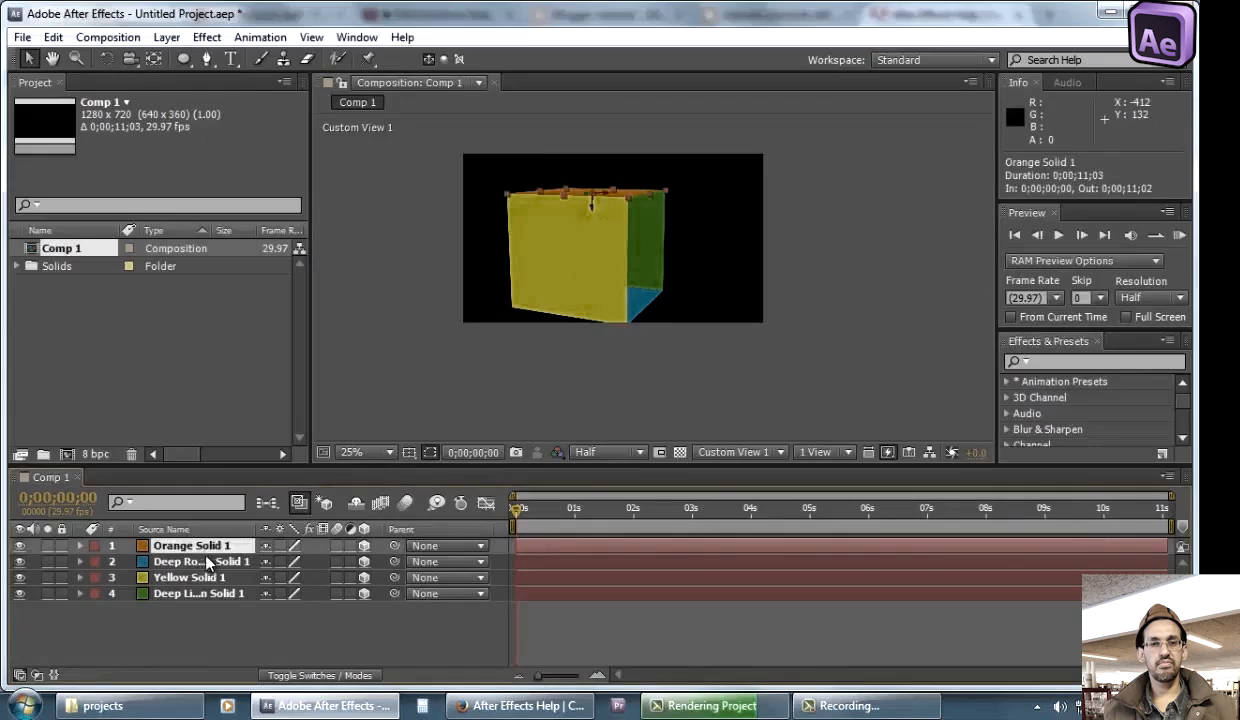
click(190, 578)
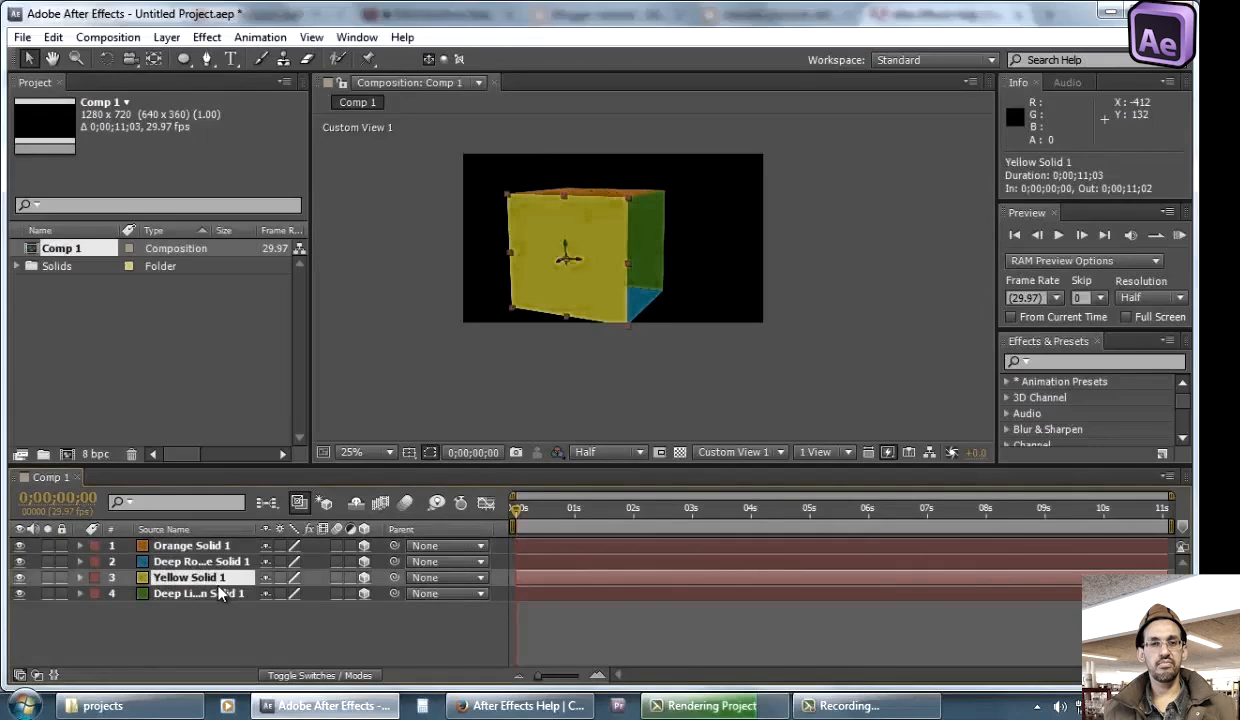
click(53, 37)
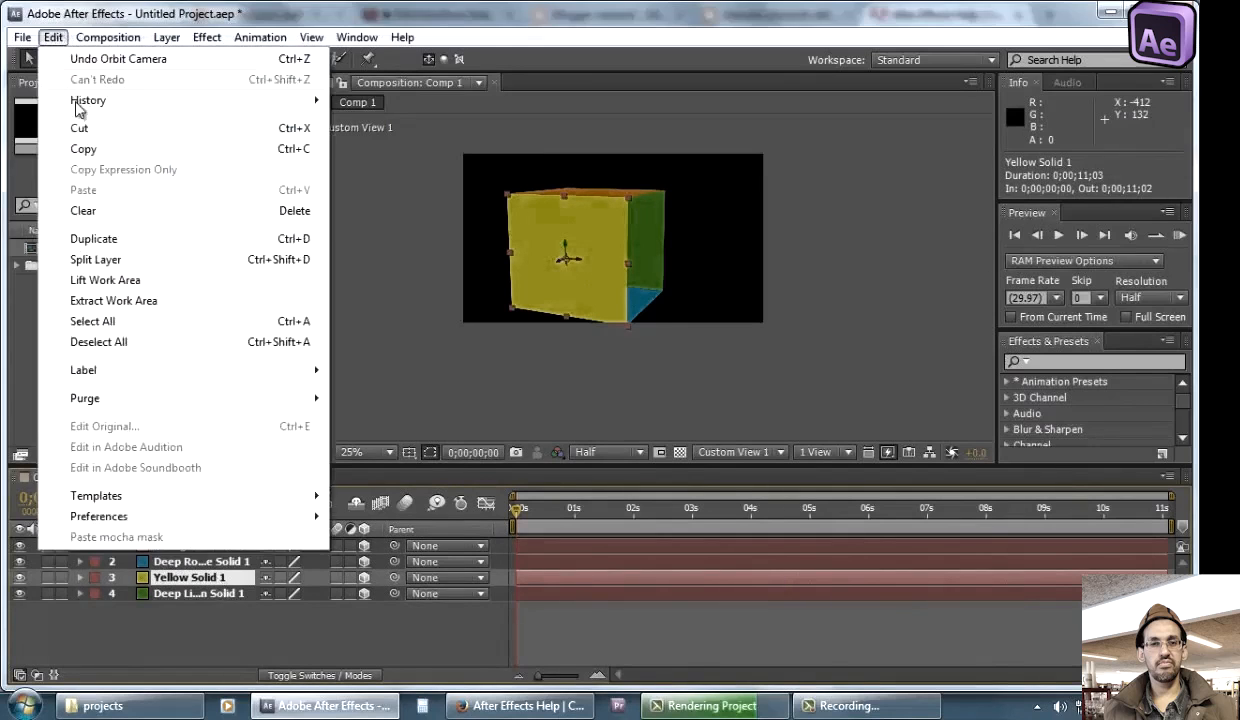
click(122, 238)
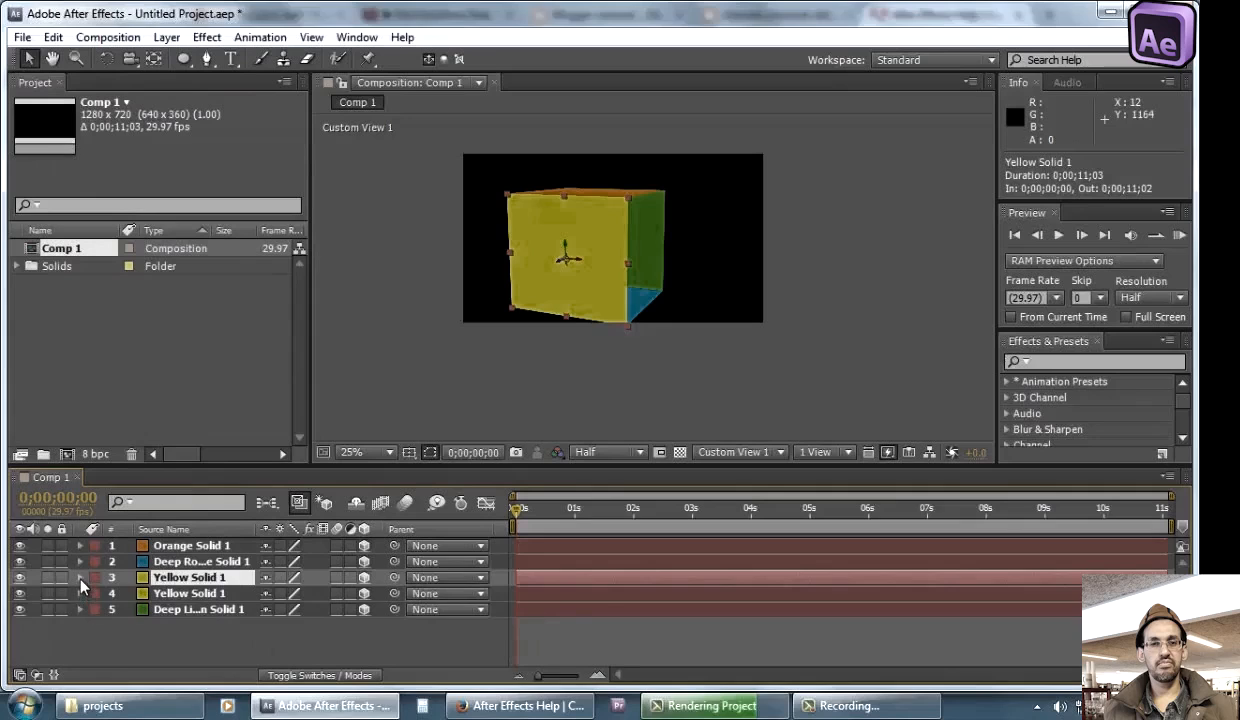
Reveal the yellow copy's transform properties and rotate it around its vertical axis to an orientation of 0°, 270°, 0°
click(80, 577)
click(97, 593)
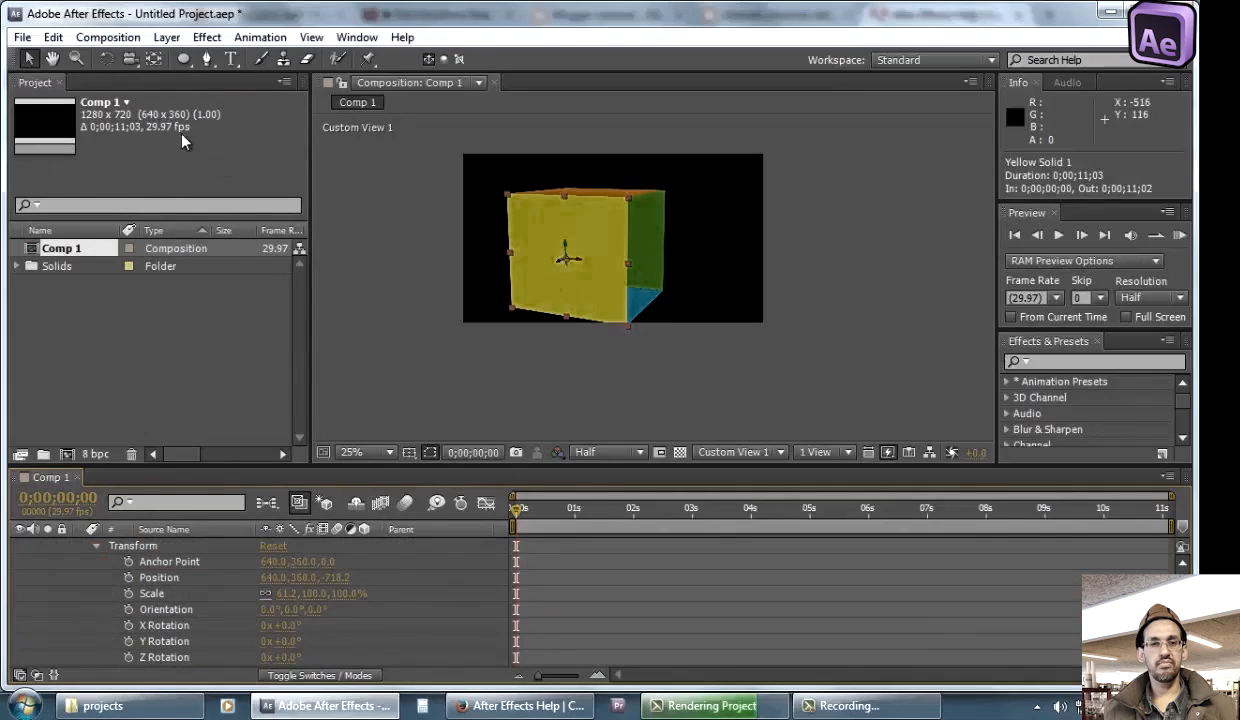
click(104, 55)
scroll(522, 290, up, 3)
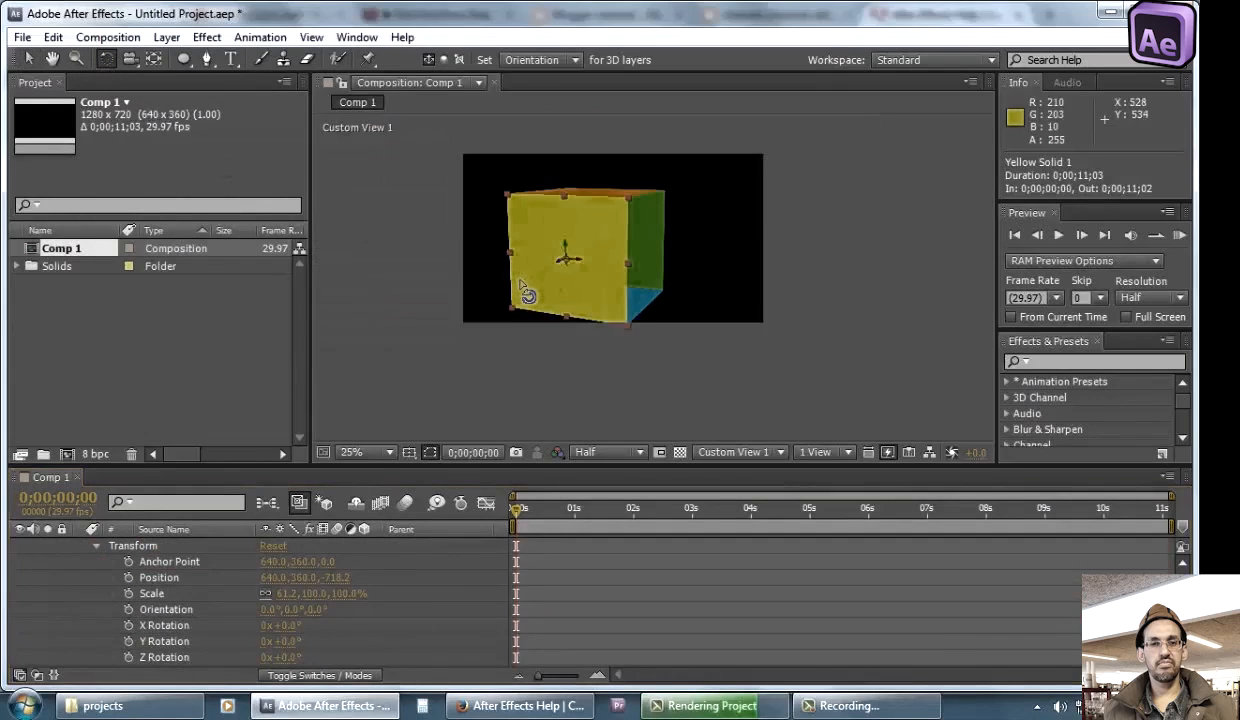
scroll(522, 290, down, 2)
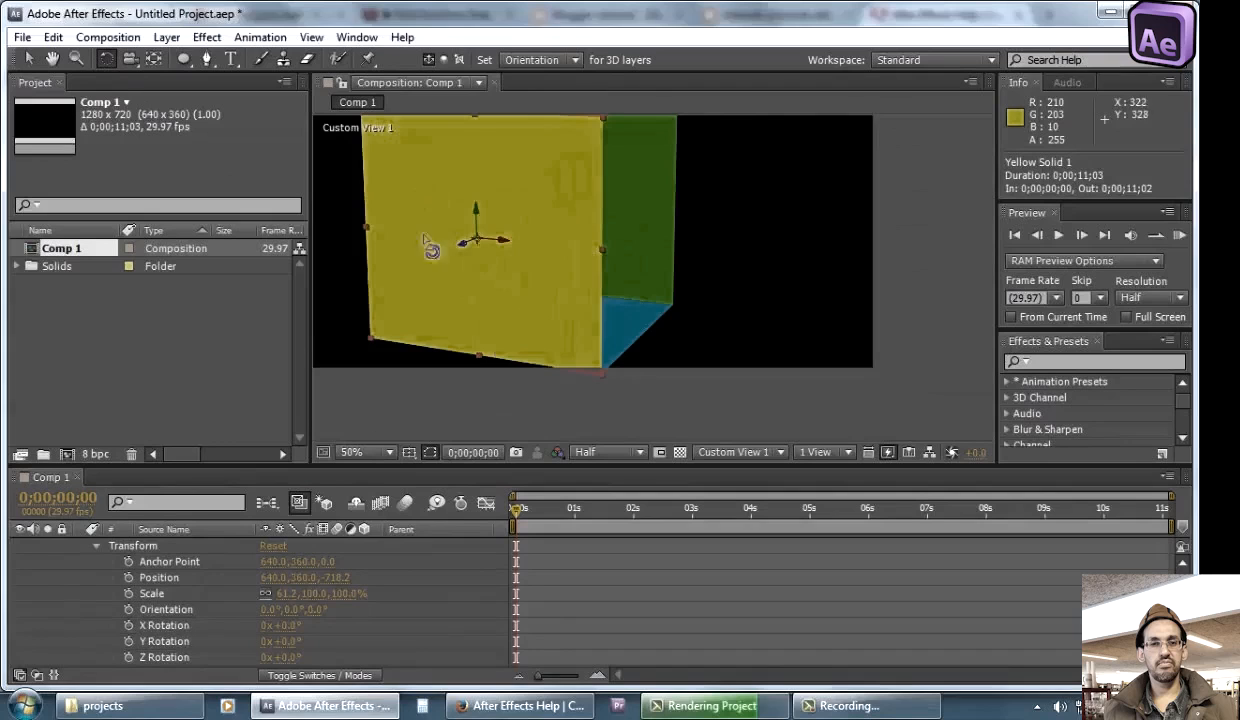
drag(415, 202, 535, 288)
key(w)
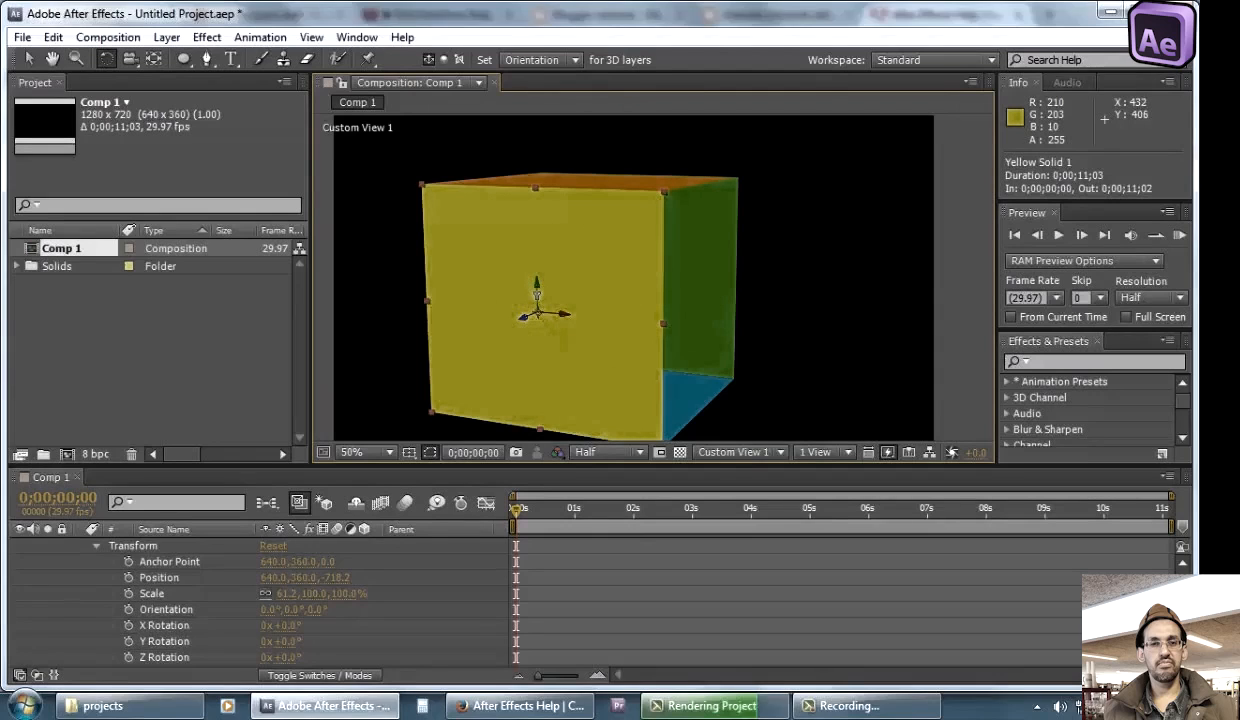
drag(539, 293, 580, 304)
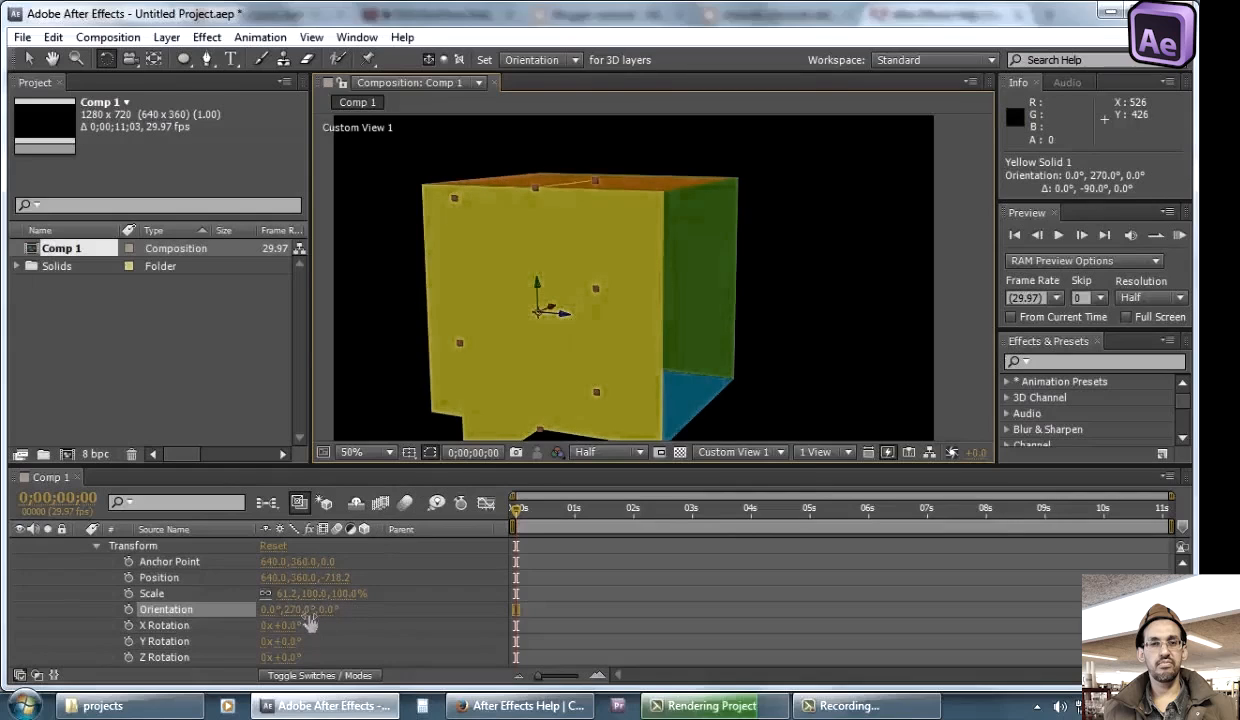
Try to move the rotated yellow solid toward the cube's open side, and undo the move
click(28, 59)
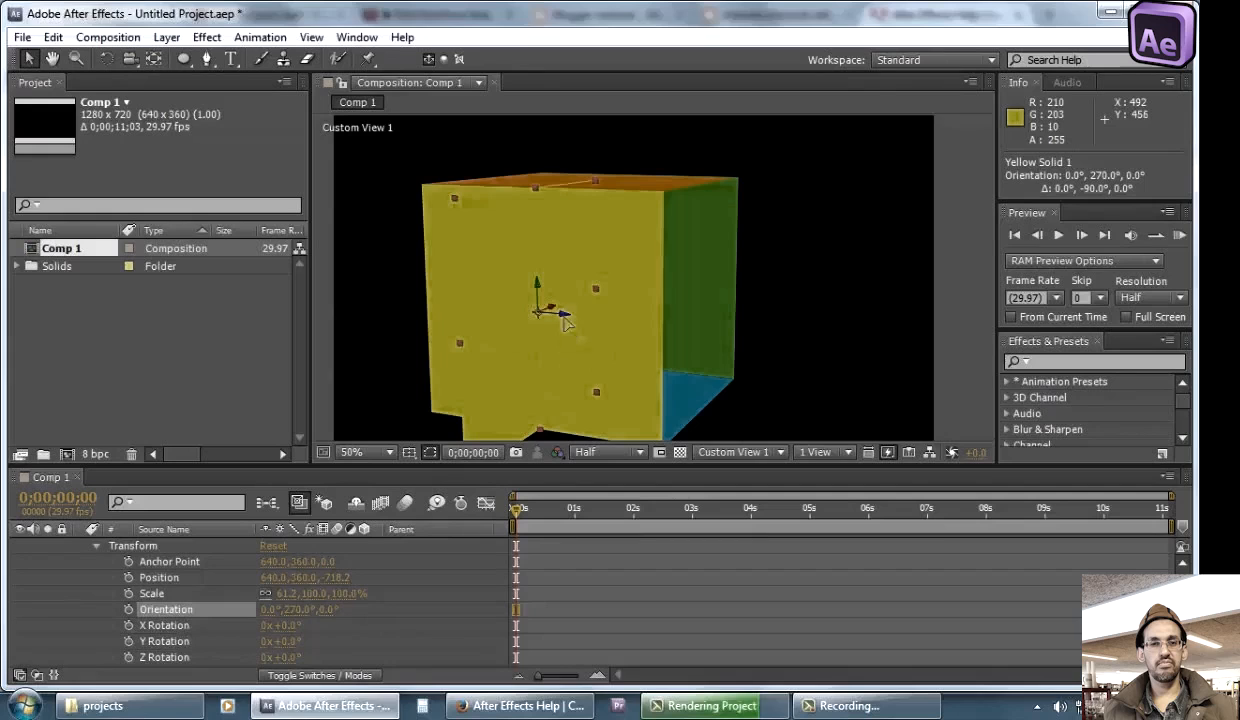
drag(565, 318, 665, 347)
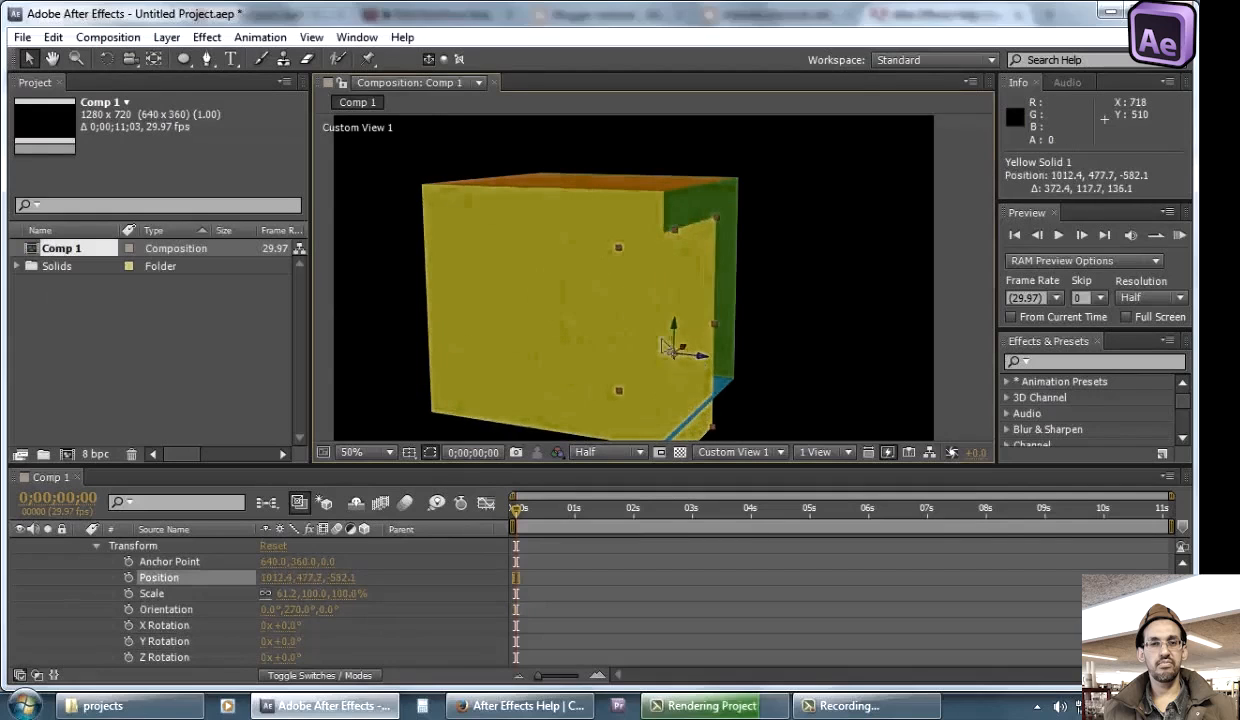
key(ctrl+z)
Split the composition display into two side-by-side views and set the second one to the Top view
click(822, 453)
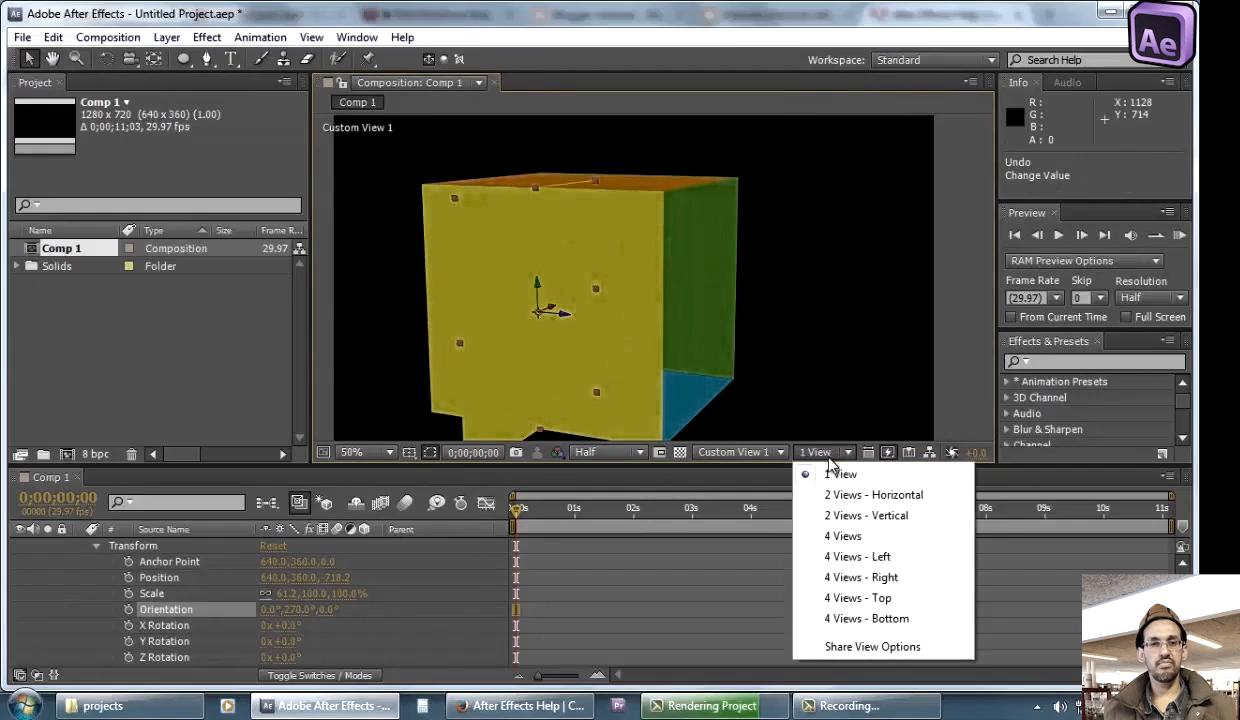
click(820, 496)
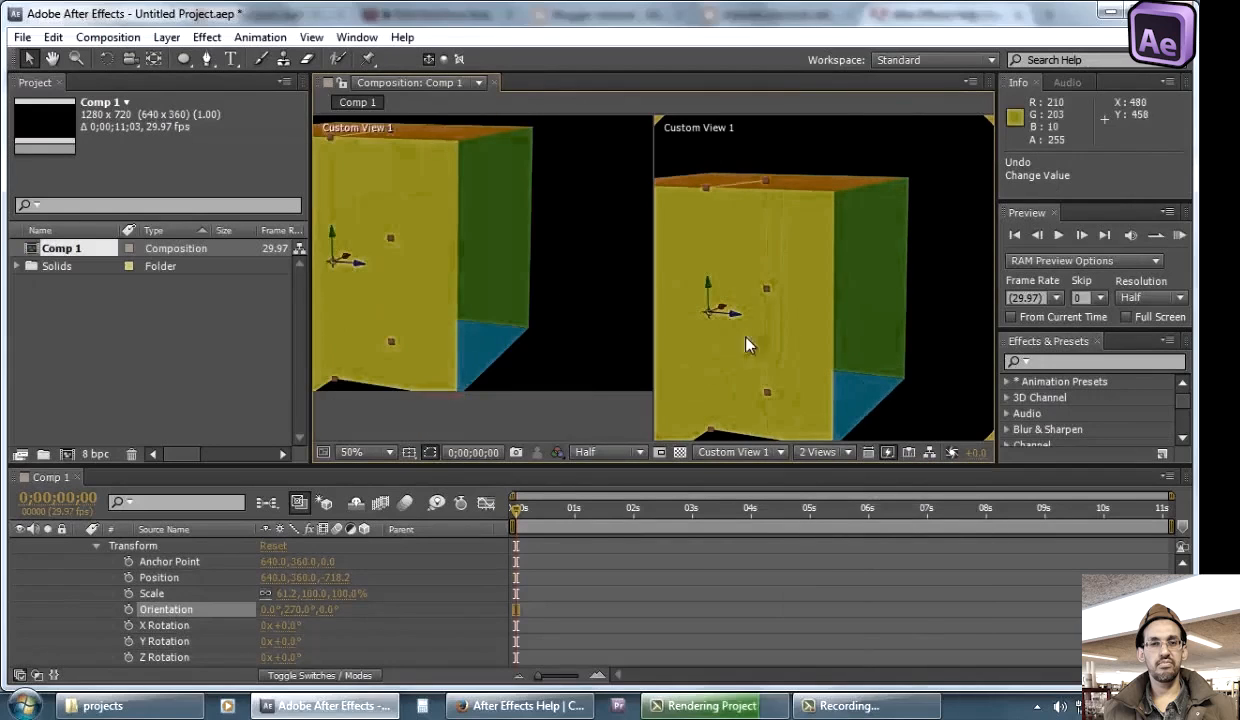
click(818, 455)
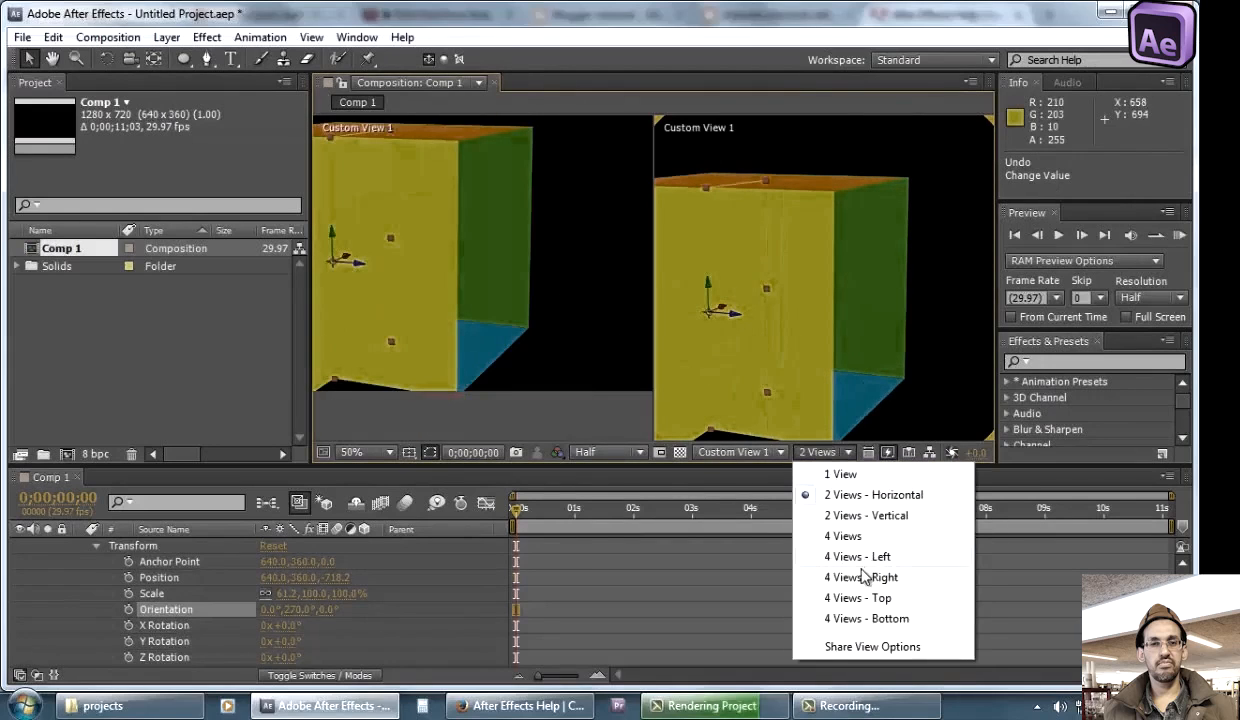
click(873, 598)
click(818, 453)
click(840, 474)
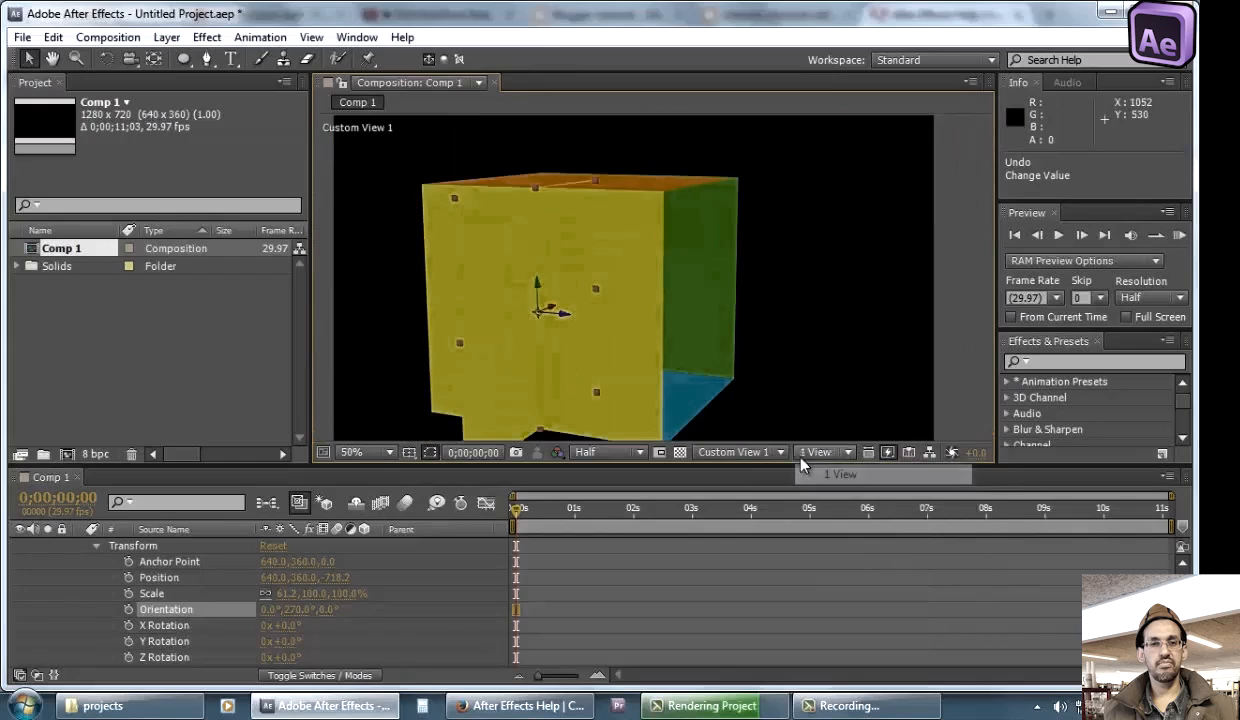
click(820, 455)
click(860, 494)
click(752, 452)
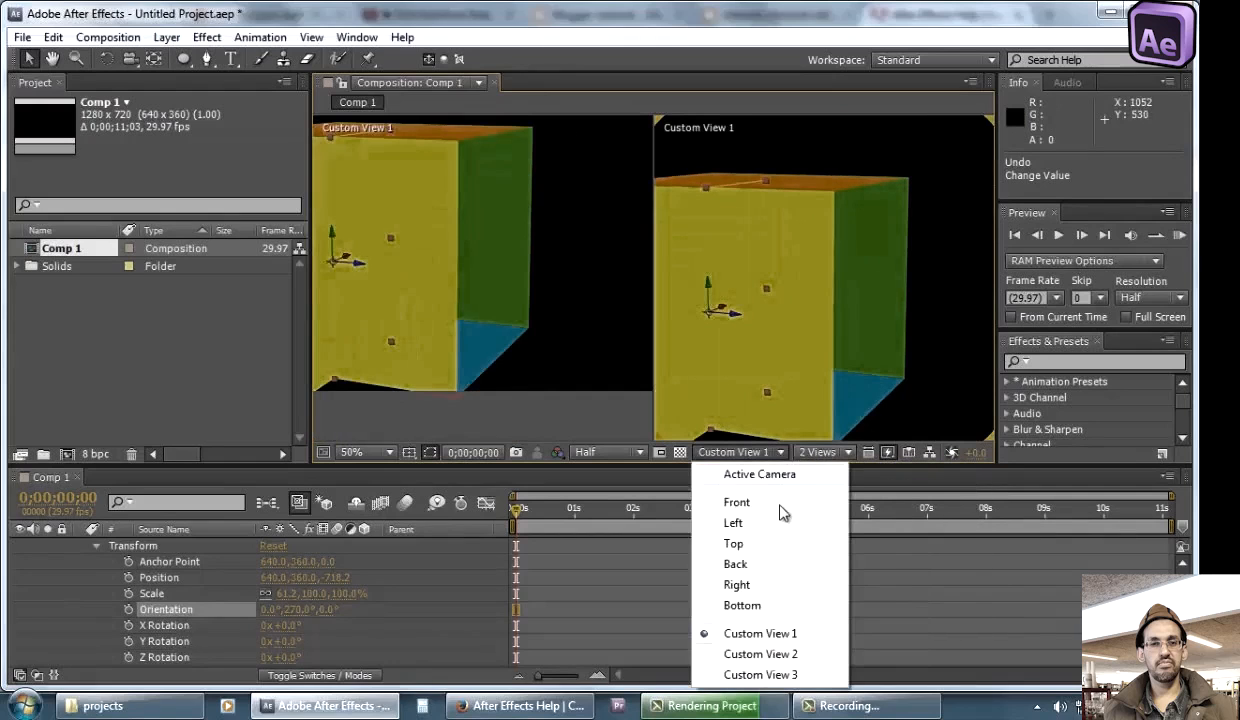
click(771, 546)
In the Top view, slide the rotated yellow solid along the X axis to an X position of about 1032, at the cube's open side
scroll(776, 284, down, 4)
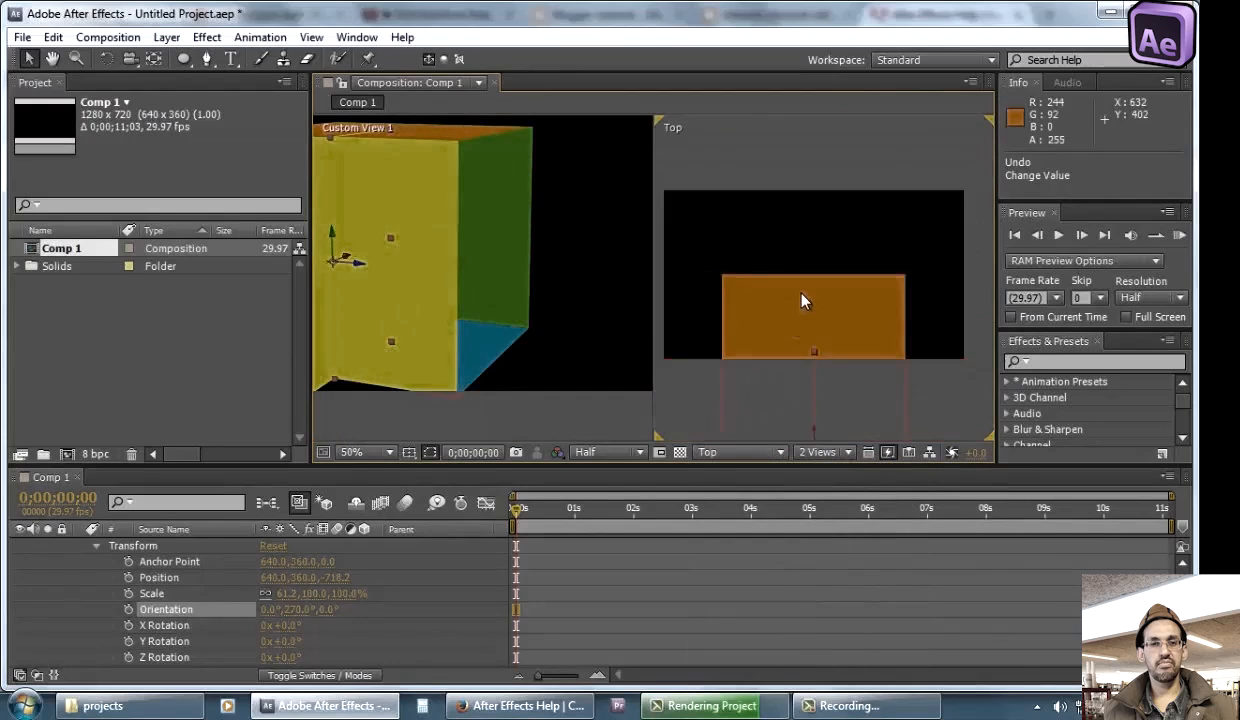
scroll(843, 398, up, 2)
key(h)
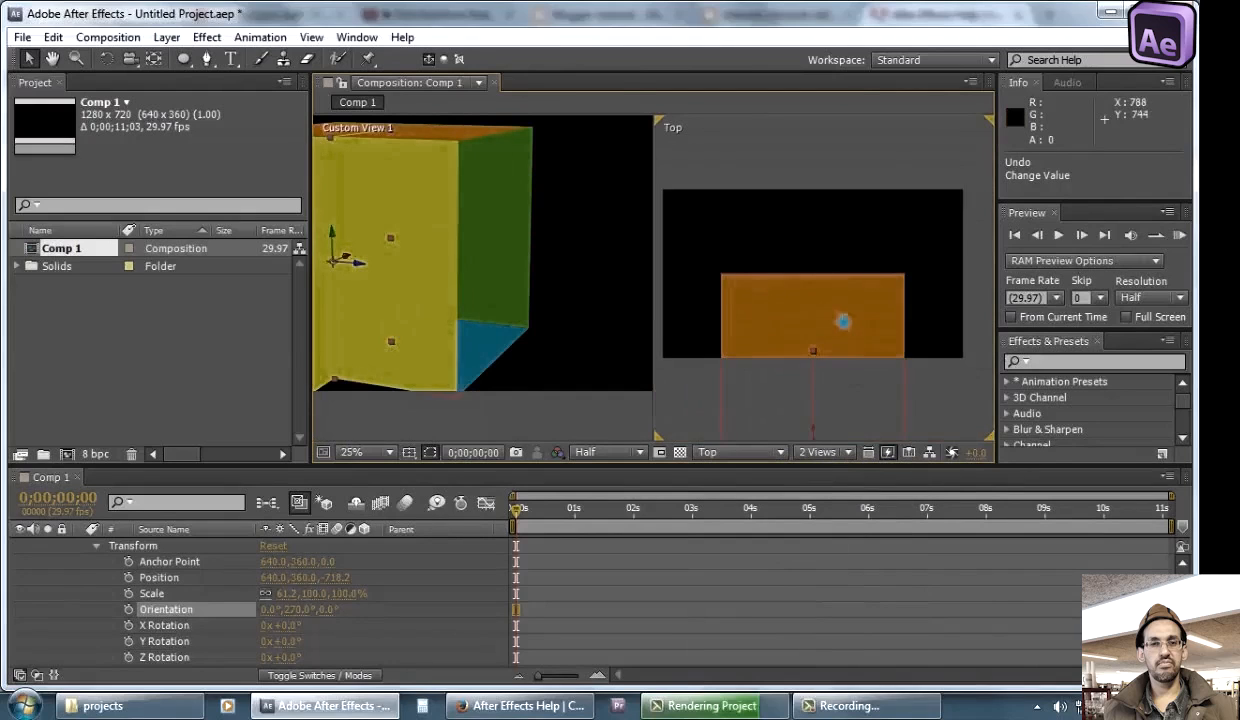
drag(844, 321, 815, 178)
key(v)
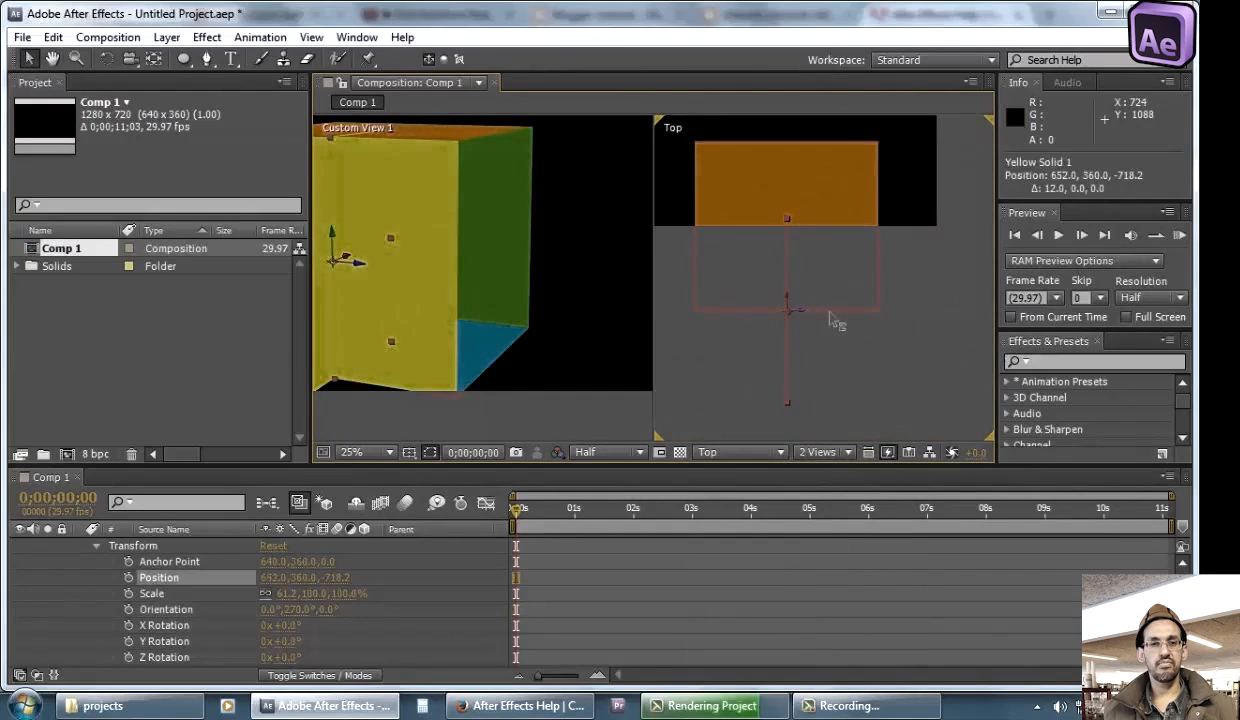
drag(803, 303, 895, 310)
Move the rotated yellow solid back in depth to a Z position of about -336.2, along the edge of the orange top
scroll(895, 316, up, 2)
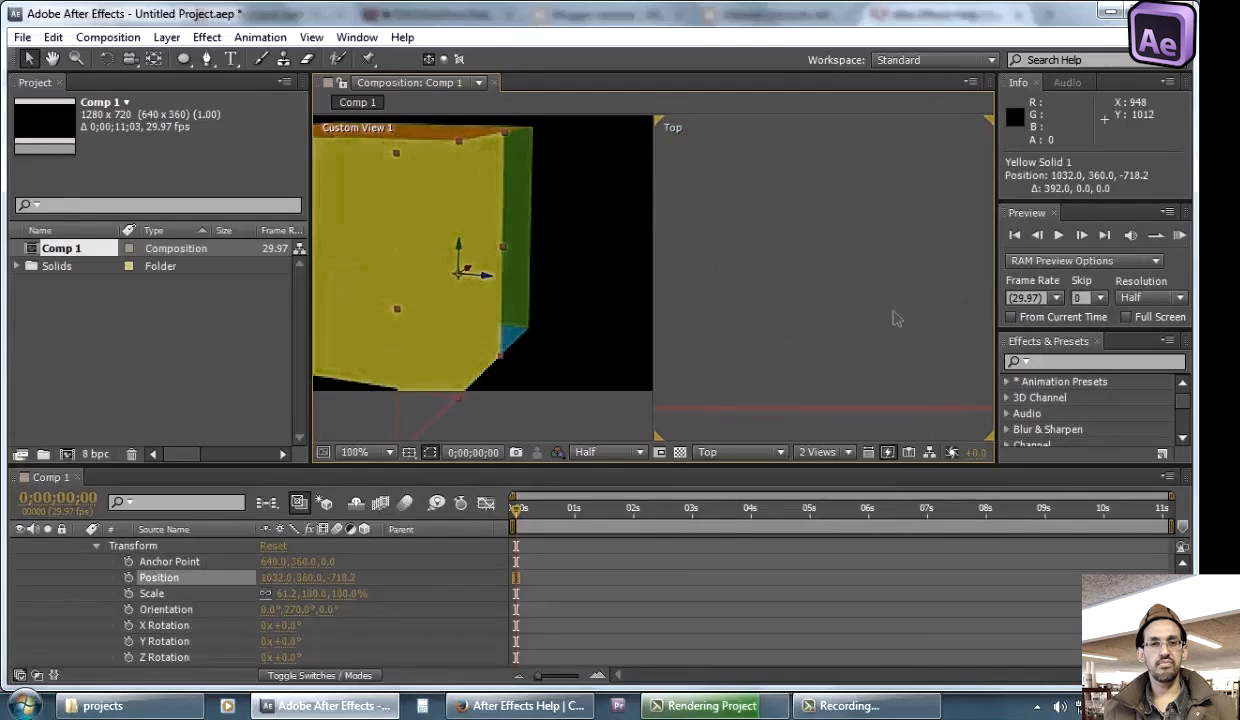
scroll(866, 384, down, 2)
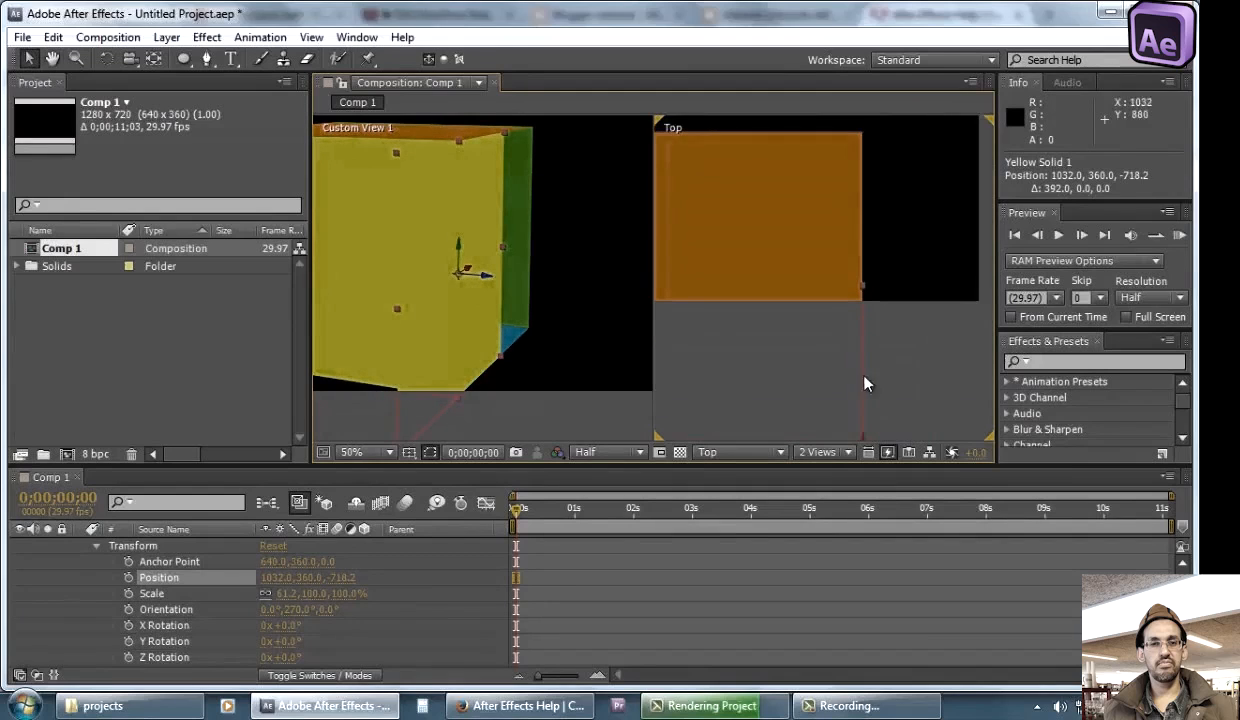
drag(873, 441, 880, 264)
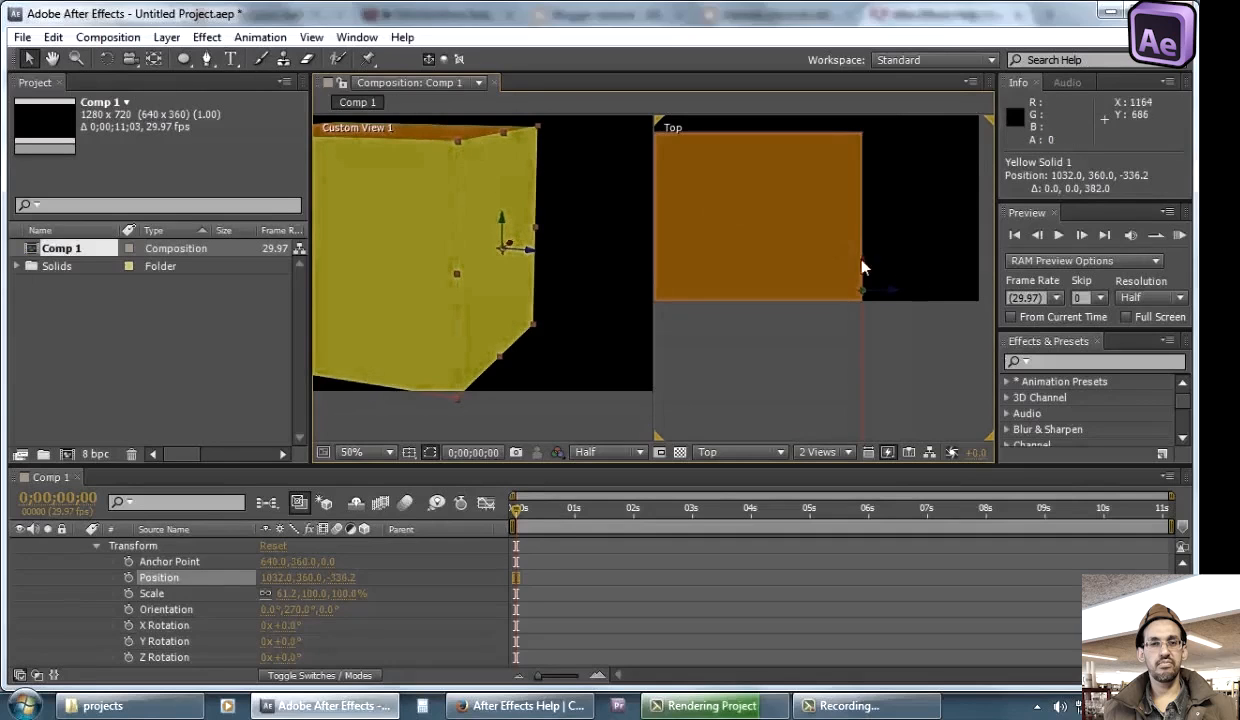
Recolor the side wall to light gray, RGB 217, 217, 217, as a new solid for that layer
click(167, 38)
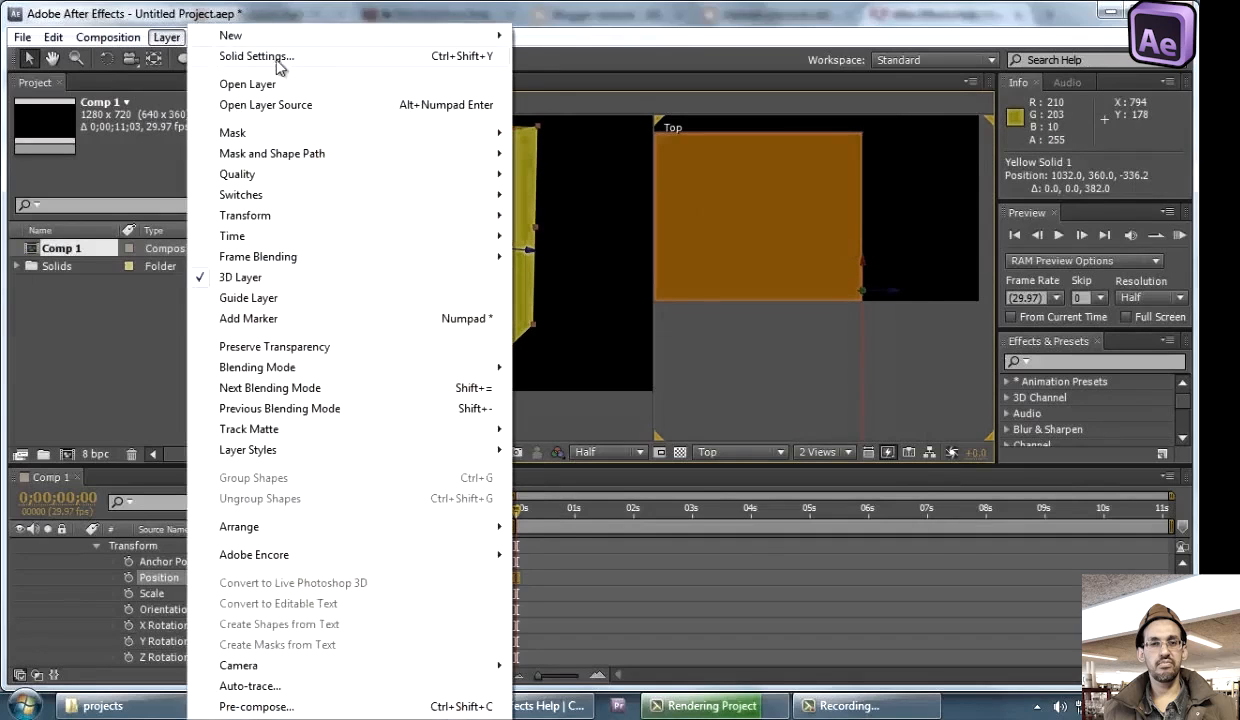
click(262, 56)
click(725, 450)
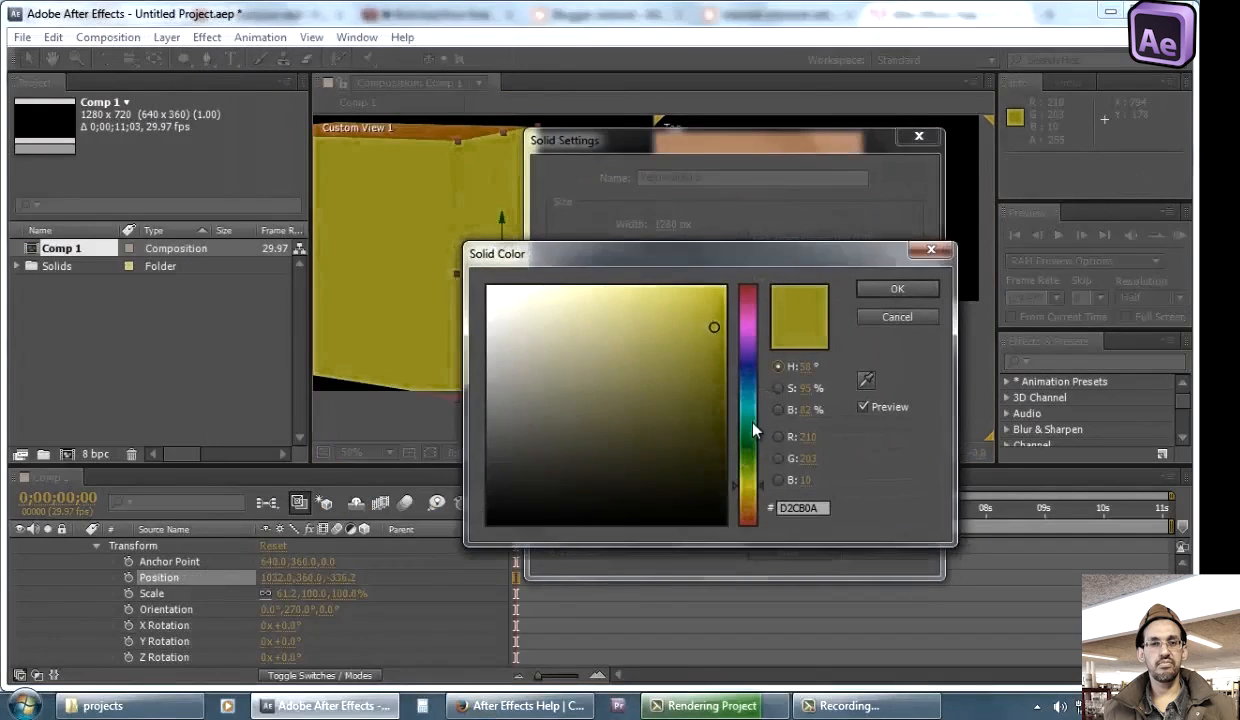
mouse_move(530, 323)
mouse_down()
mouse_move(506, 363)
mouse_move(488, 320)
mouse_up()
click(890, 288)
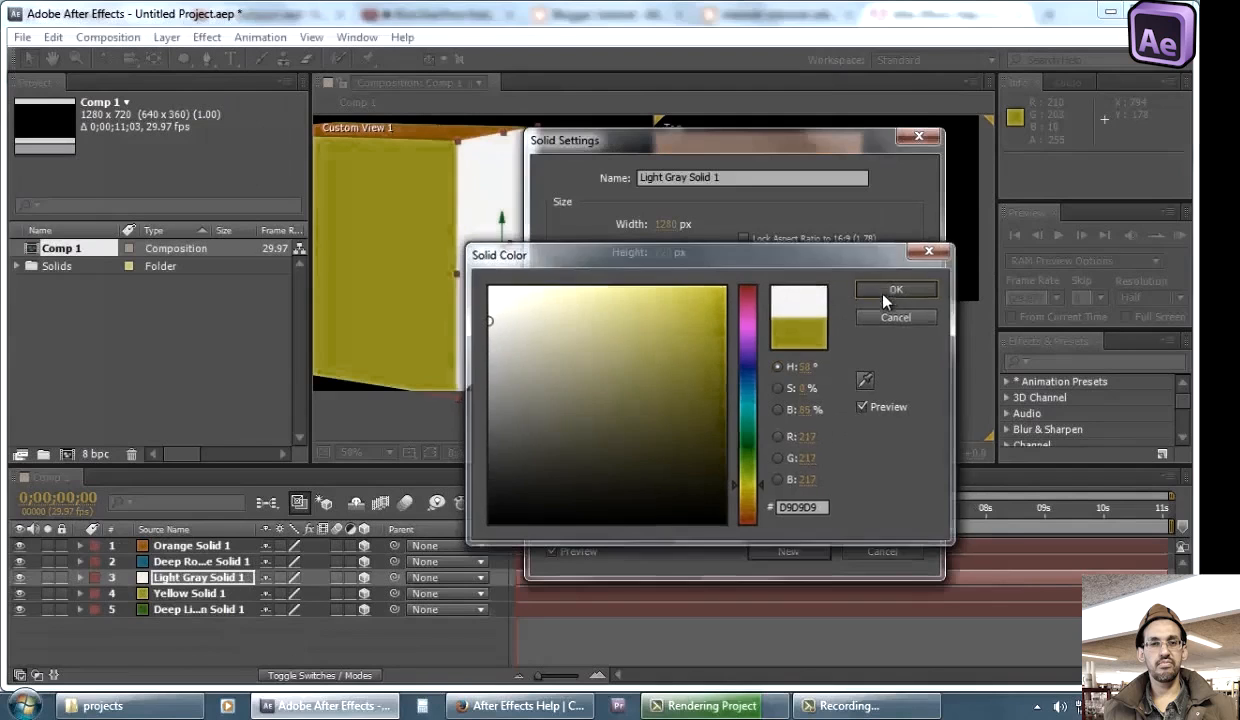
click(788, 551)
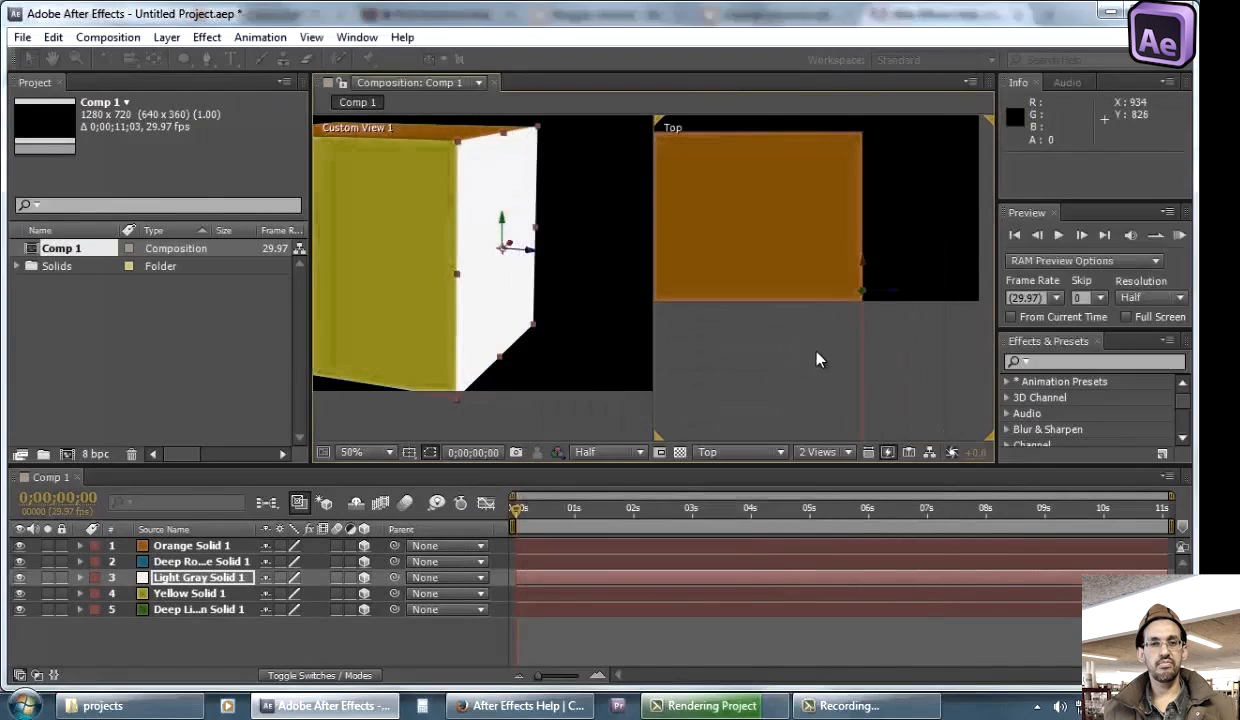
Orbit Custom View 1 to face the light gray wall and shift the wall along its depth to a Z position of about -362.2
scroll(588, 348, down, 2)
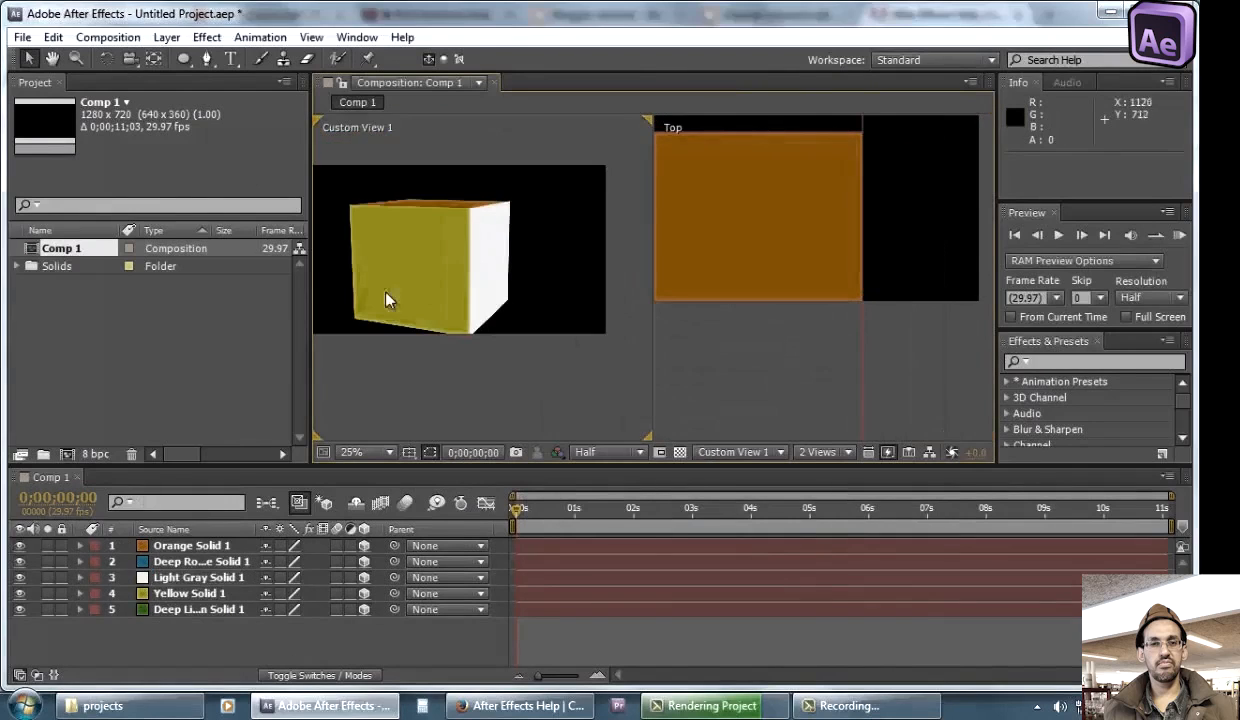
click(129, 58)
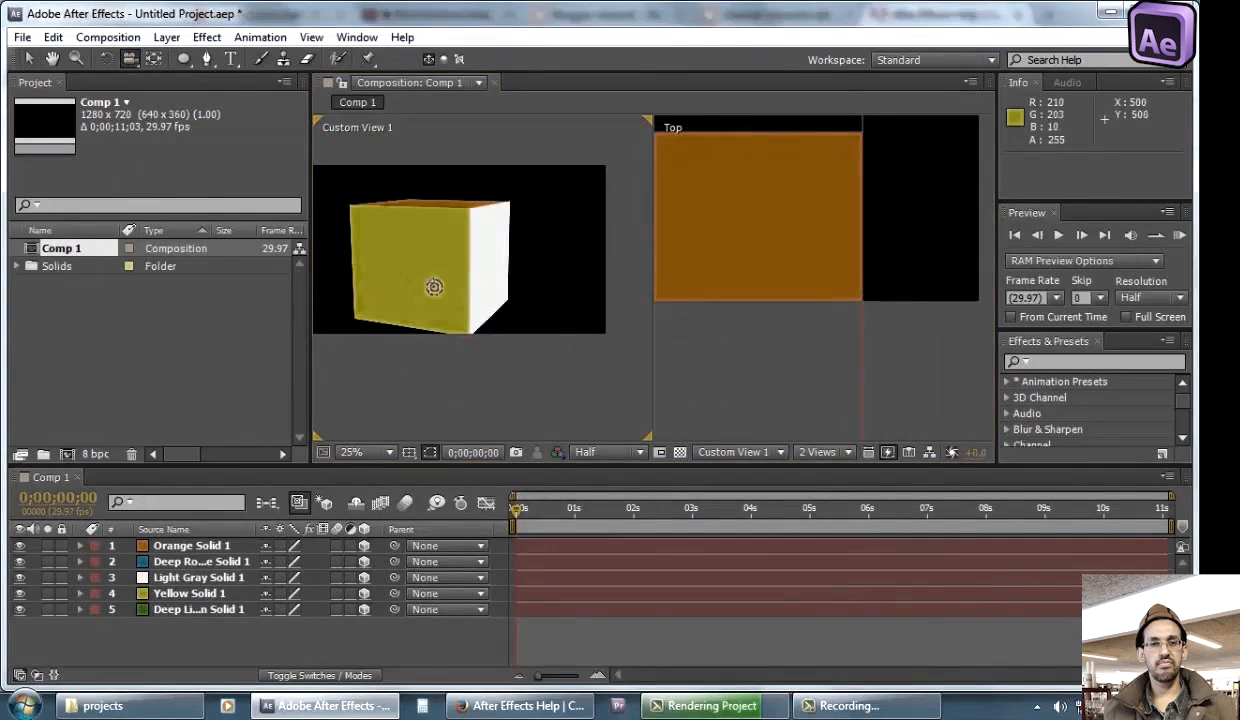
drag(426, 278, 520, 199)
click(29, 58)
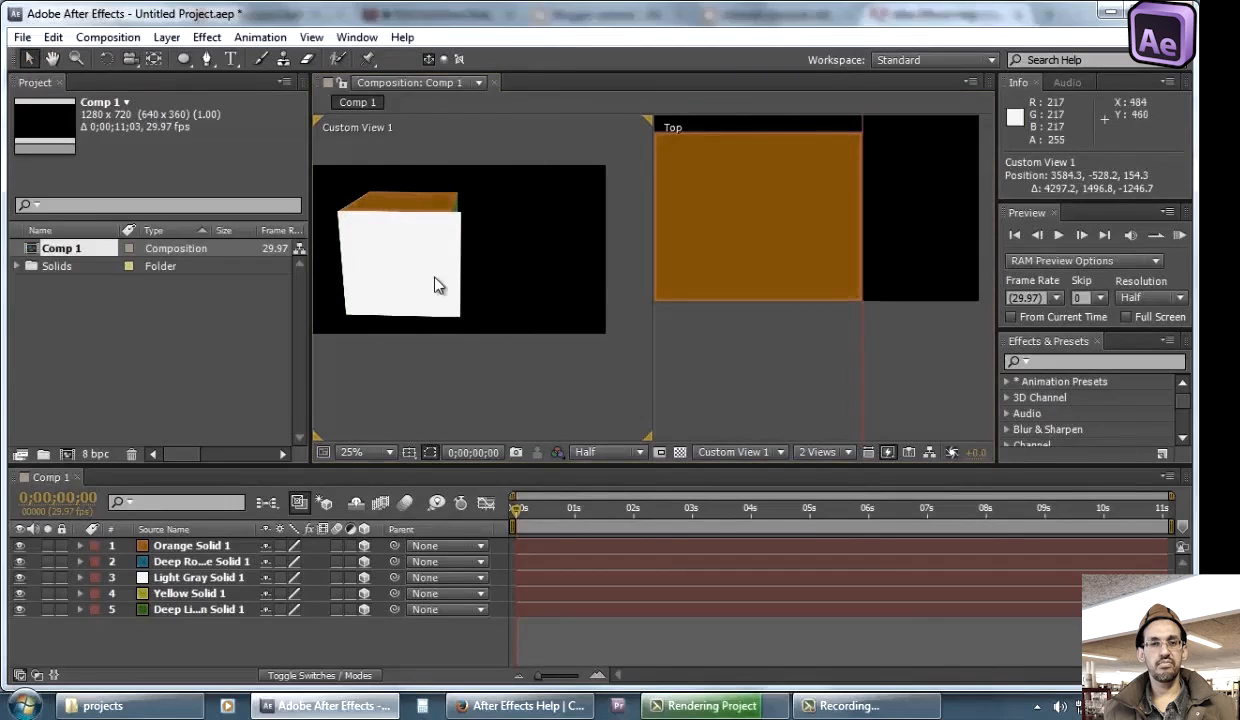
scroll(420, 268, up, 1)
drag(396, 174, 559, 198)
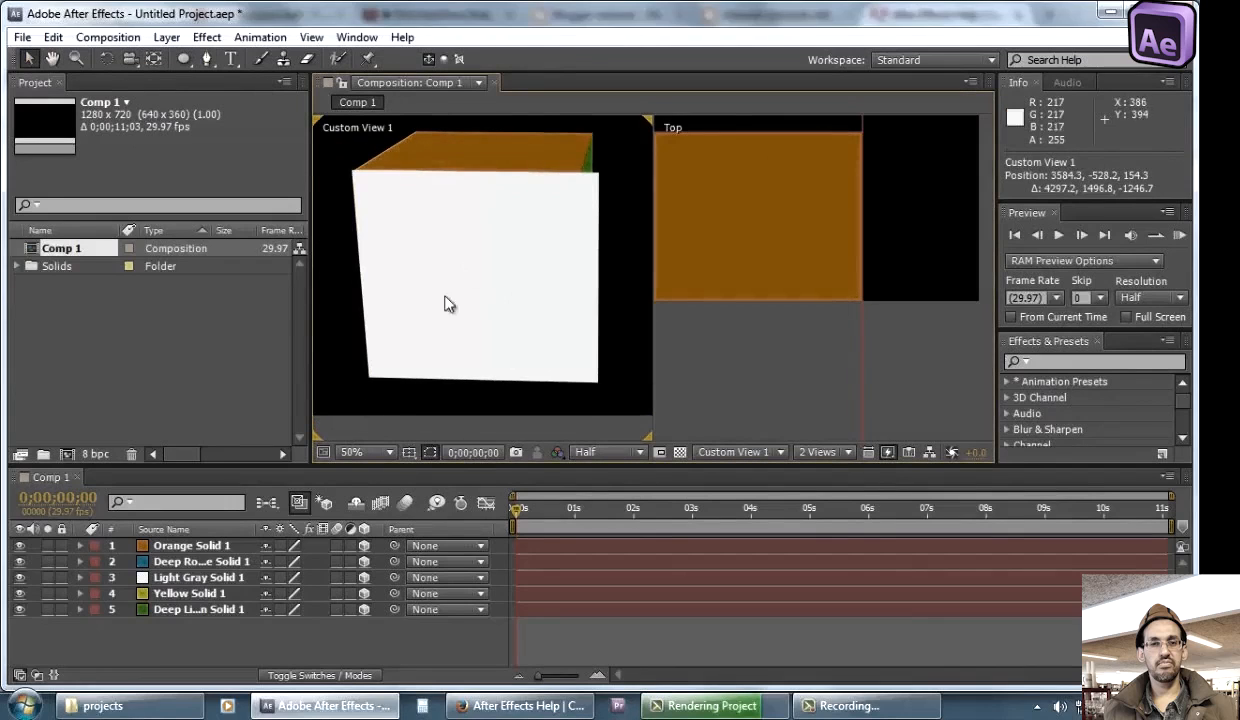
click(190, 578)
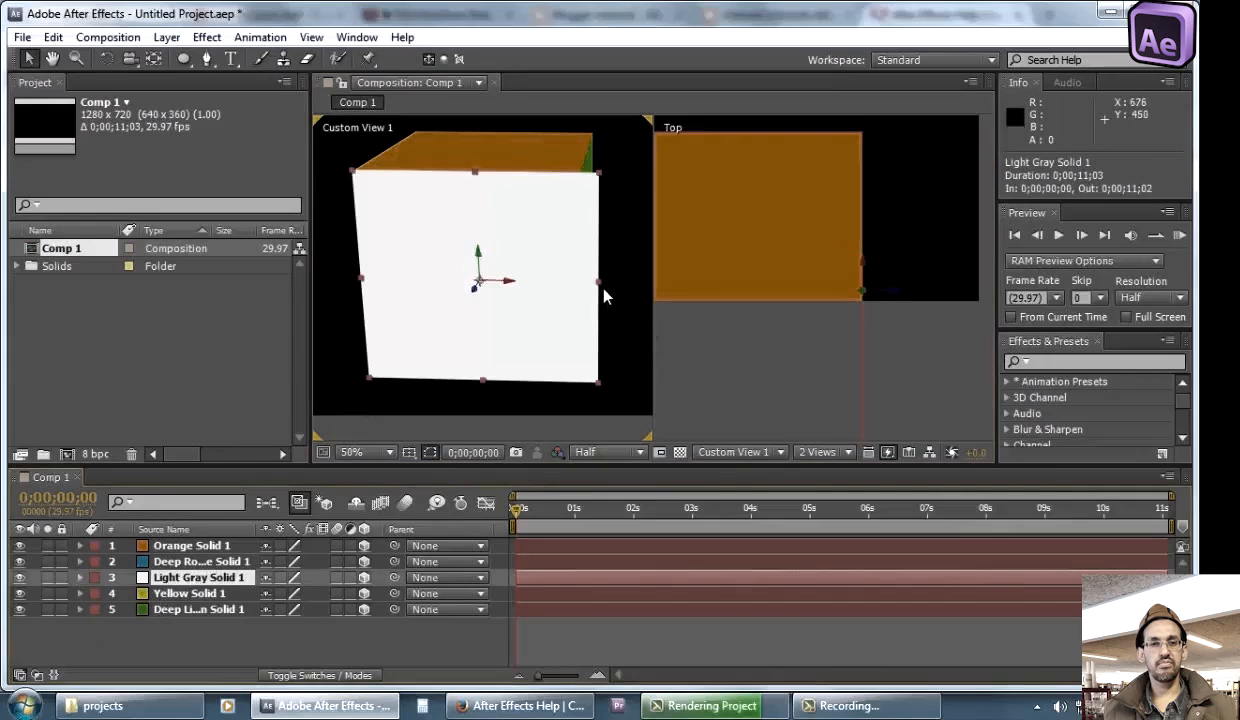
drag(598, 285, 586, 288)
drag(490, 283, 492, 280)
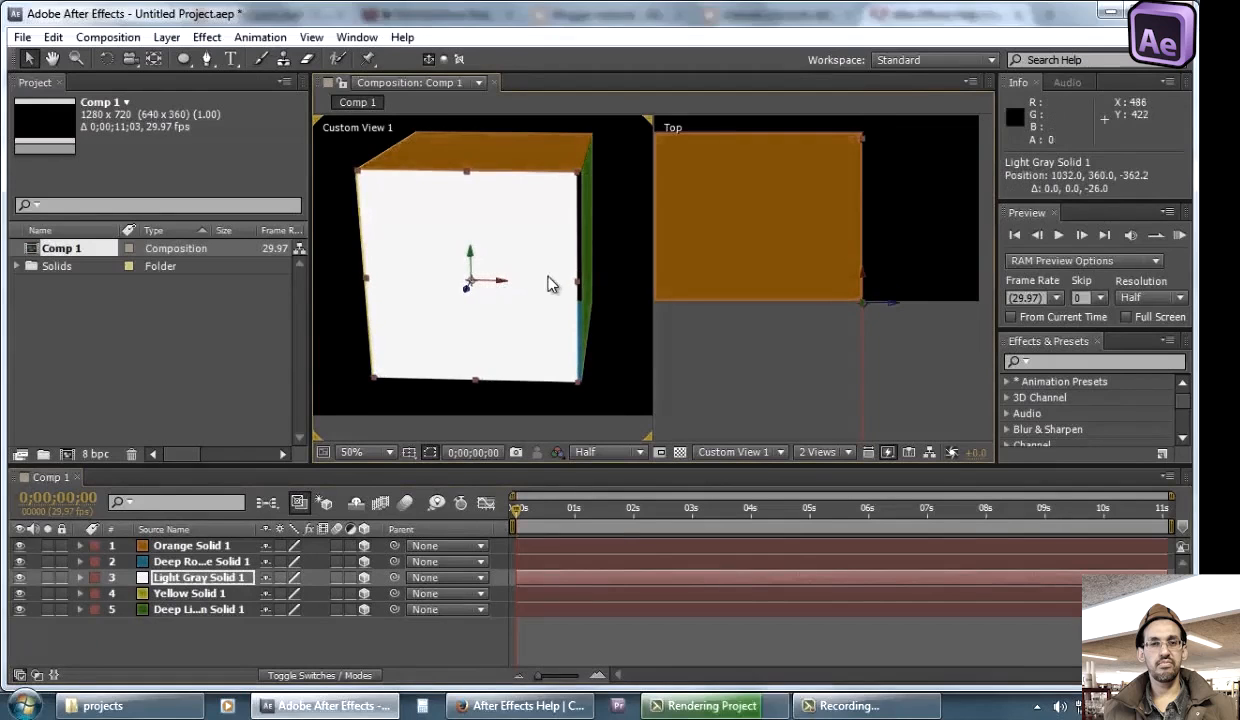
Orbit to a raised corner view and nudge the light gray wall inward to an X position of about 1022.2
drag(576, 288, 488, 345)
key(c)
click(29, 58)
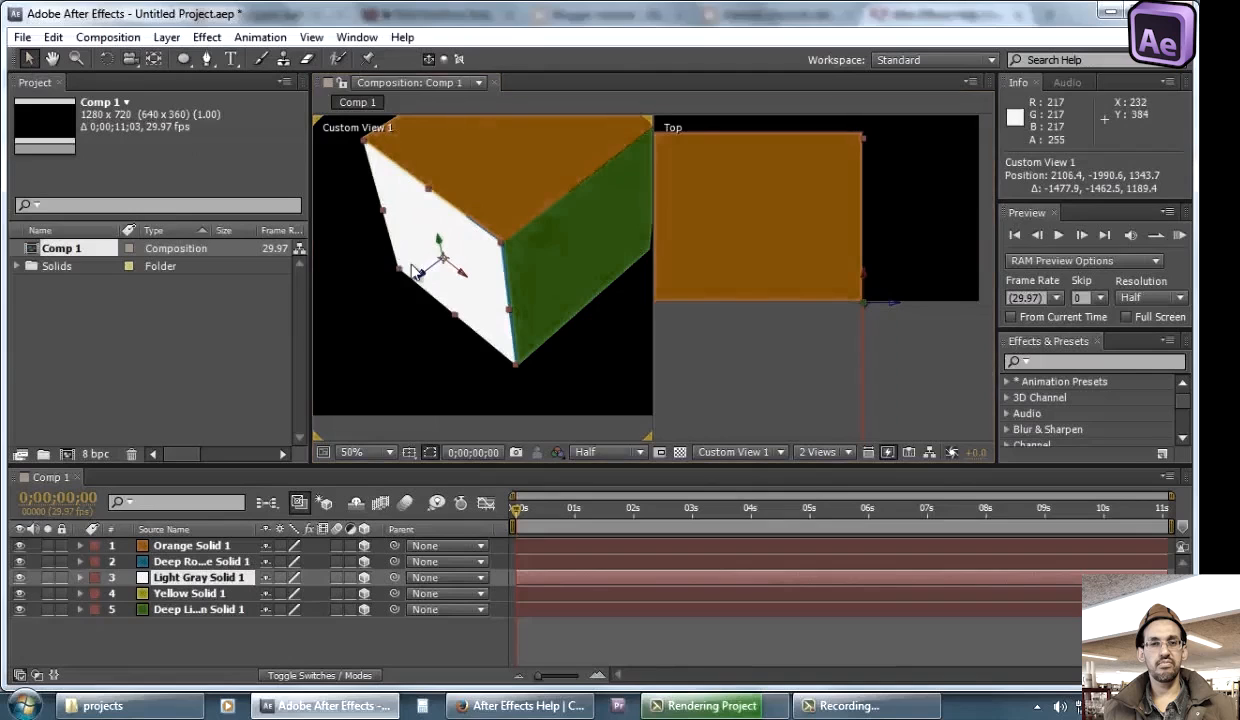
drag(424, 280, 430, 279)
key(Return)
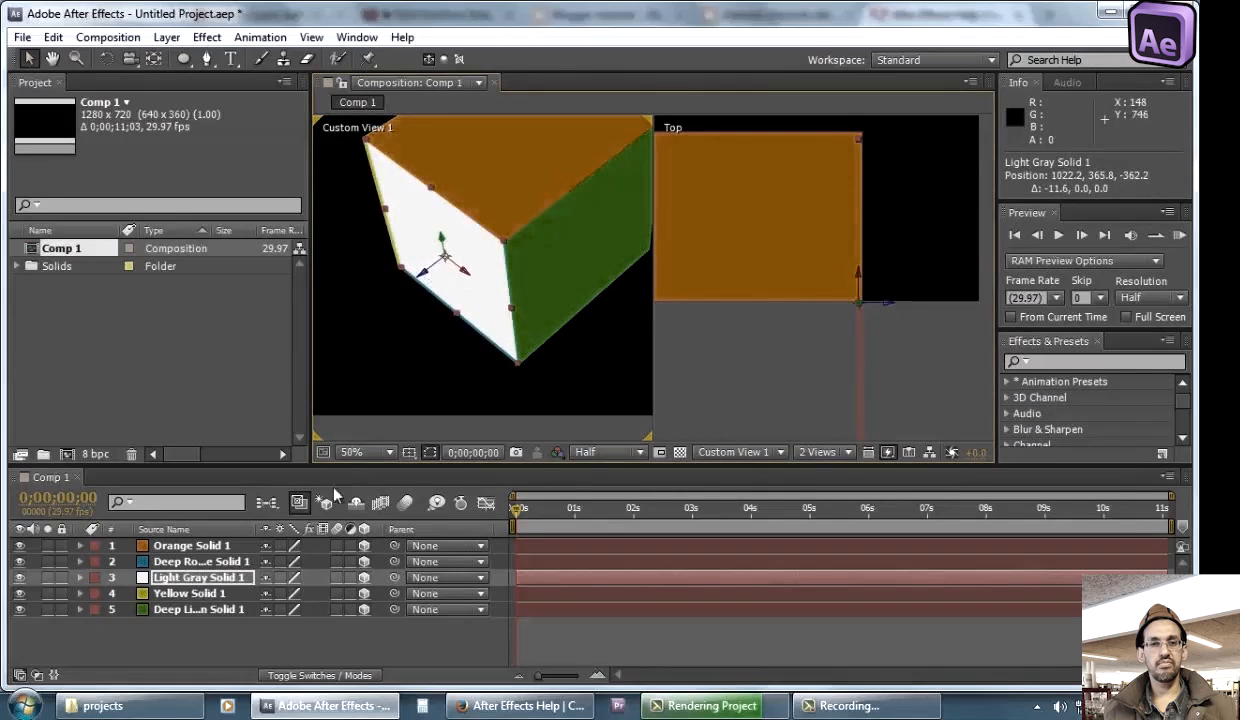
Duplicate the light gray wall and recolor the copy red, RGB 237, 17, 17, as a new solid
click(53, 37)
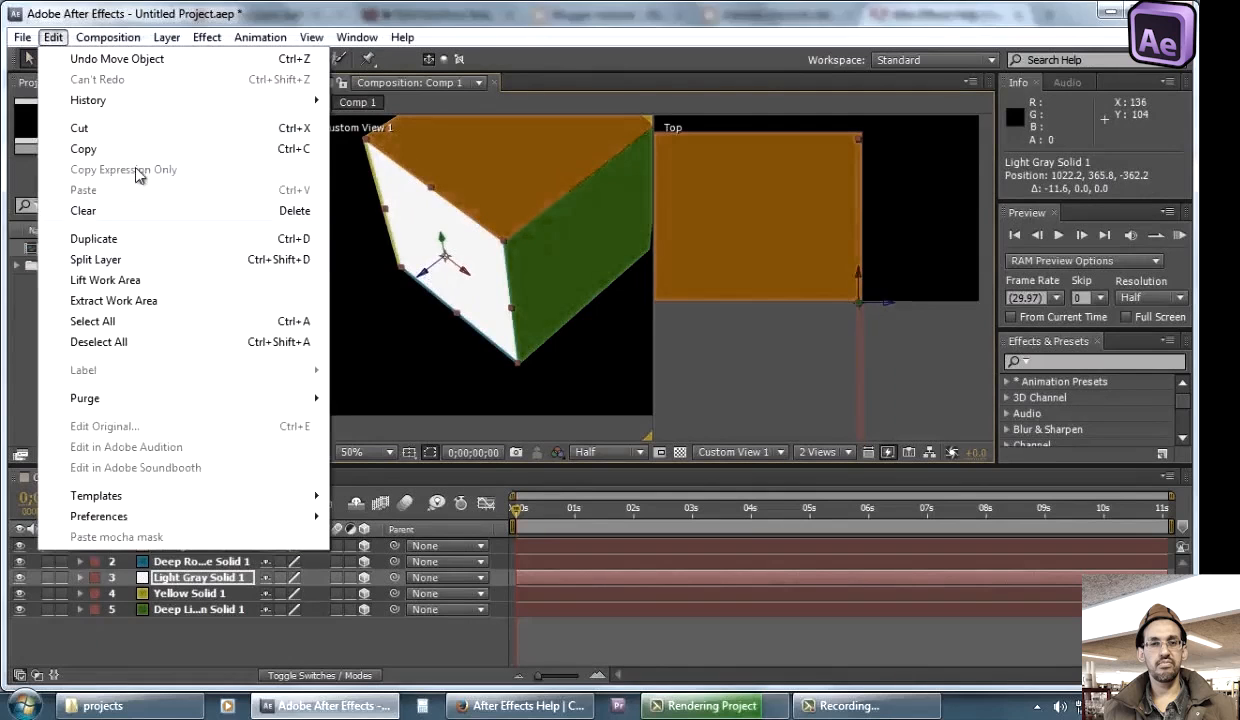
click(95, 239)
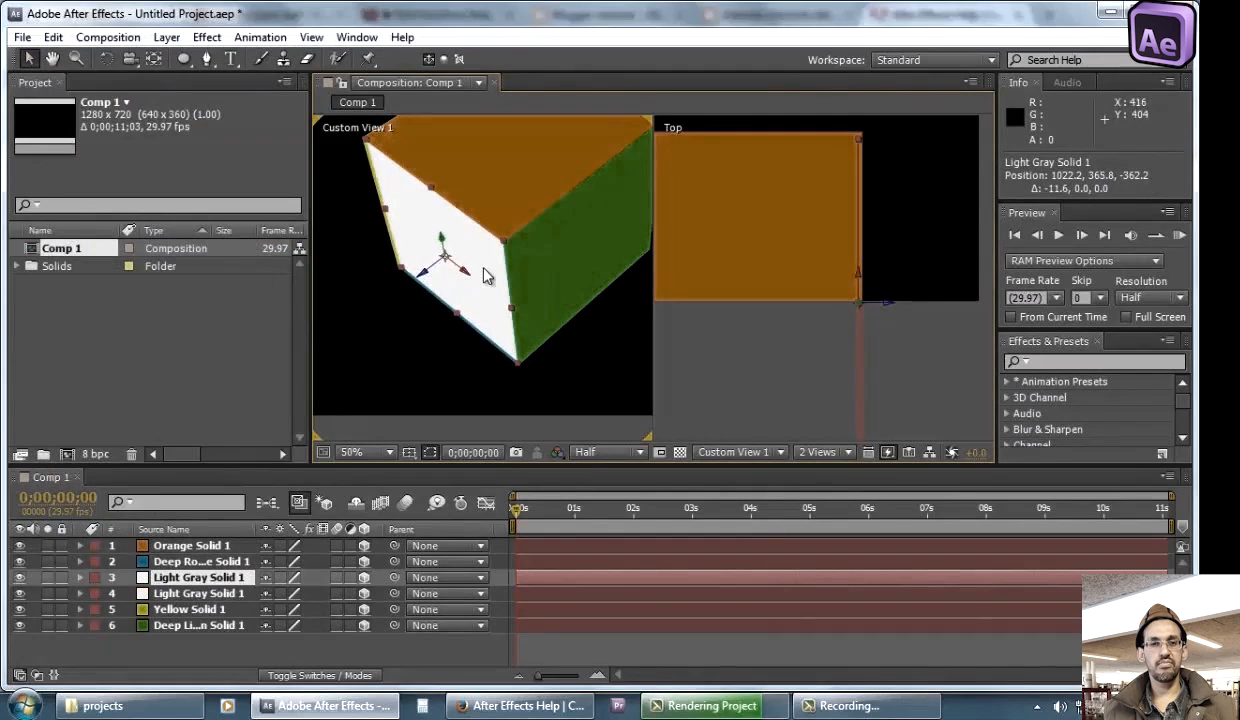
scroll(484, 270, down, 2)
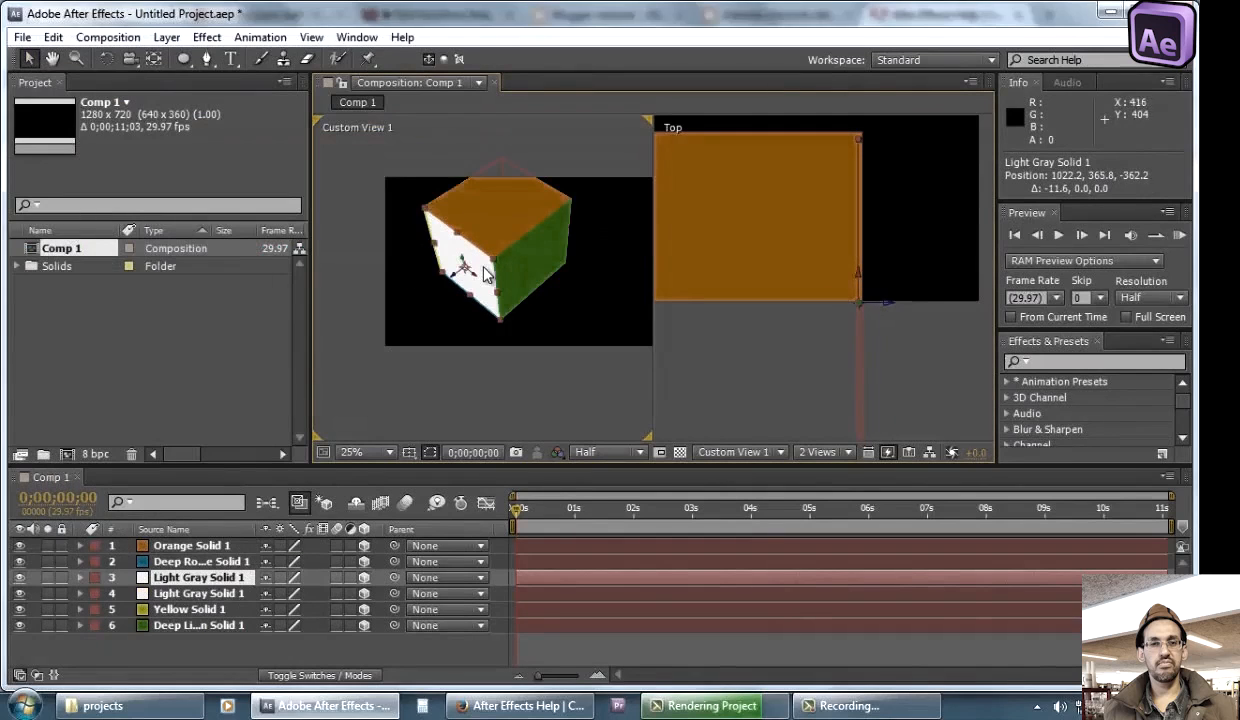
click(165, 37)
click(320, 58)
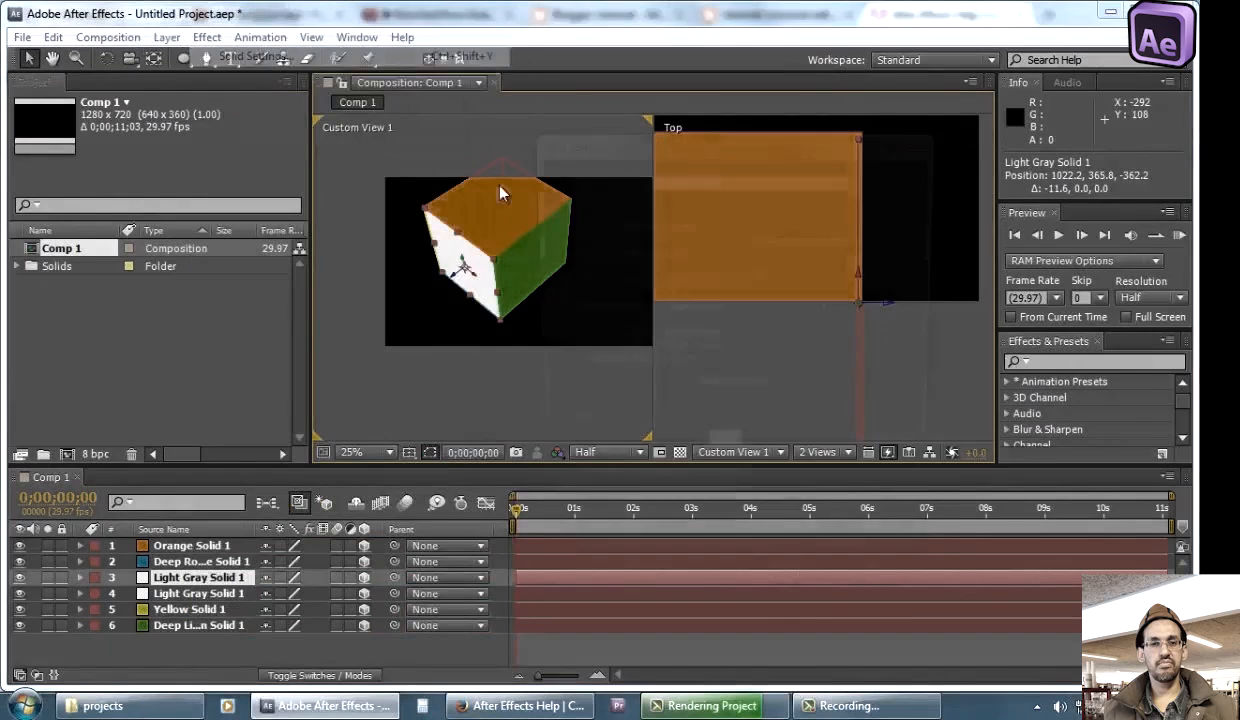
click(724, 525)
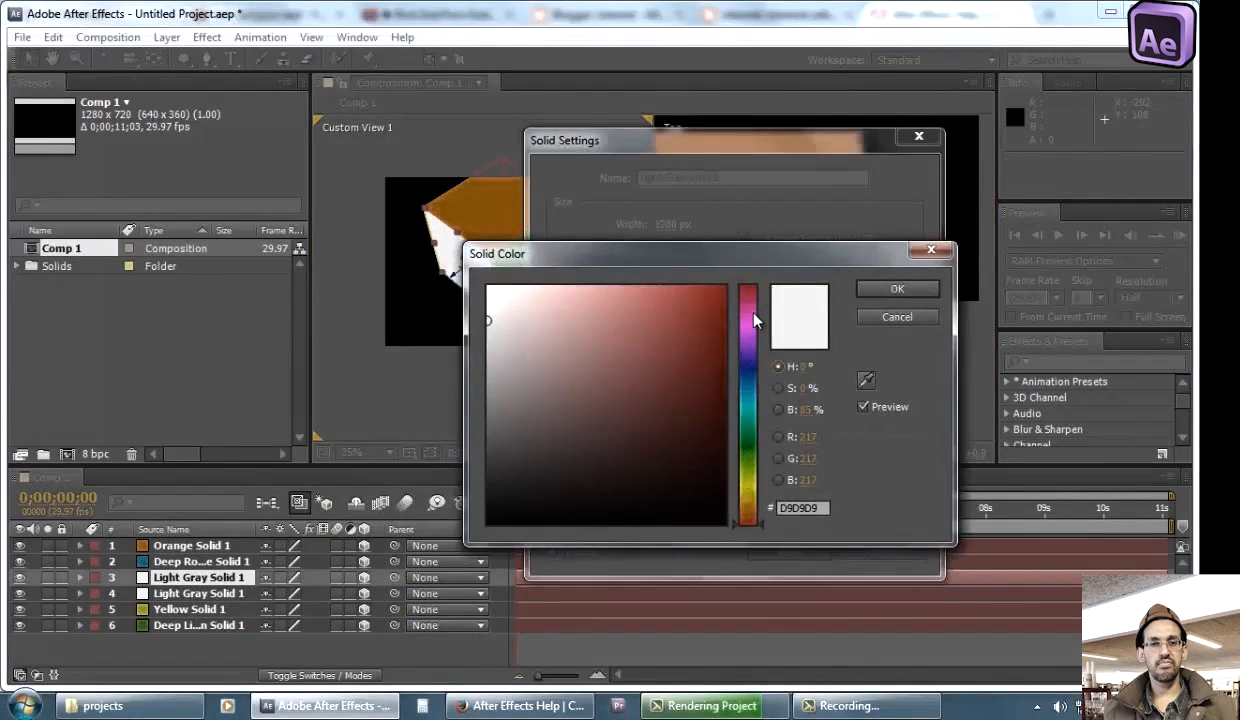
click(748, 287)
click(690, 312)
click(707, 303)
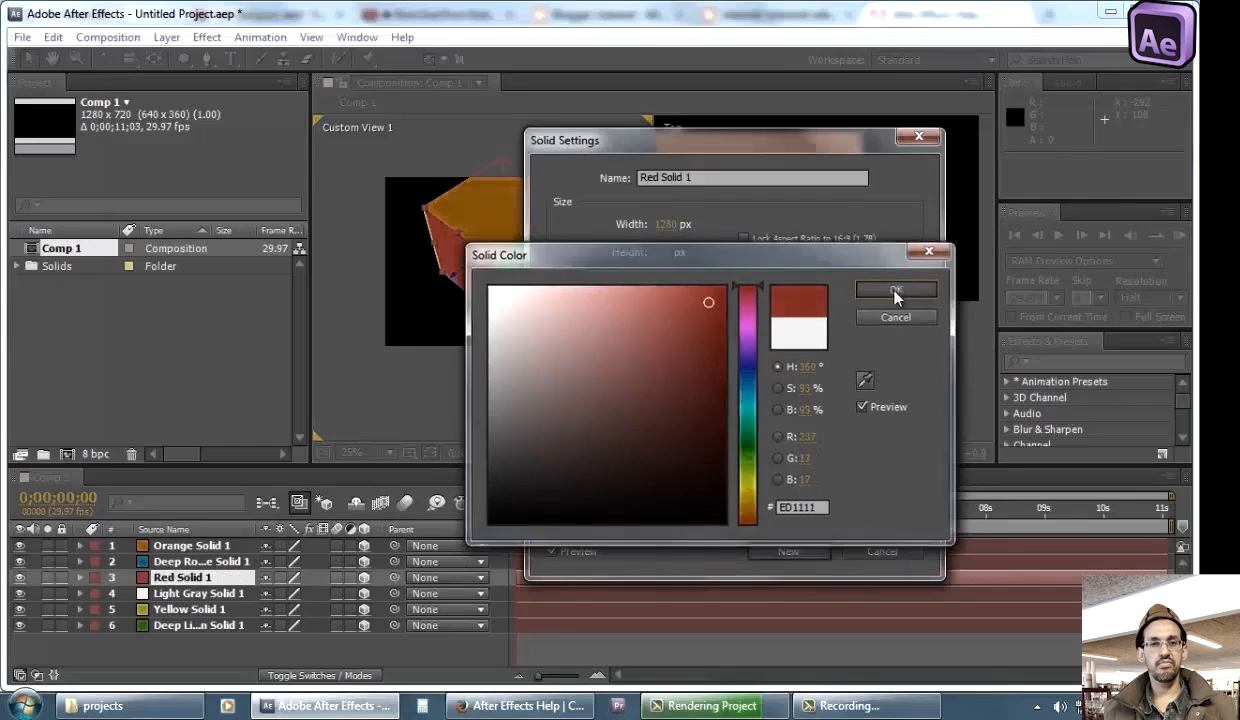
click(880, 288)
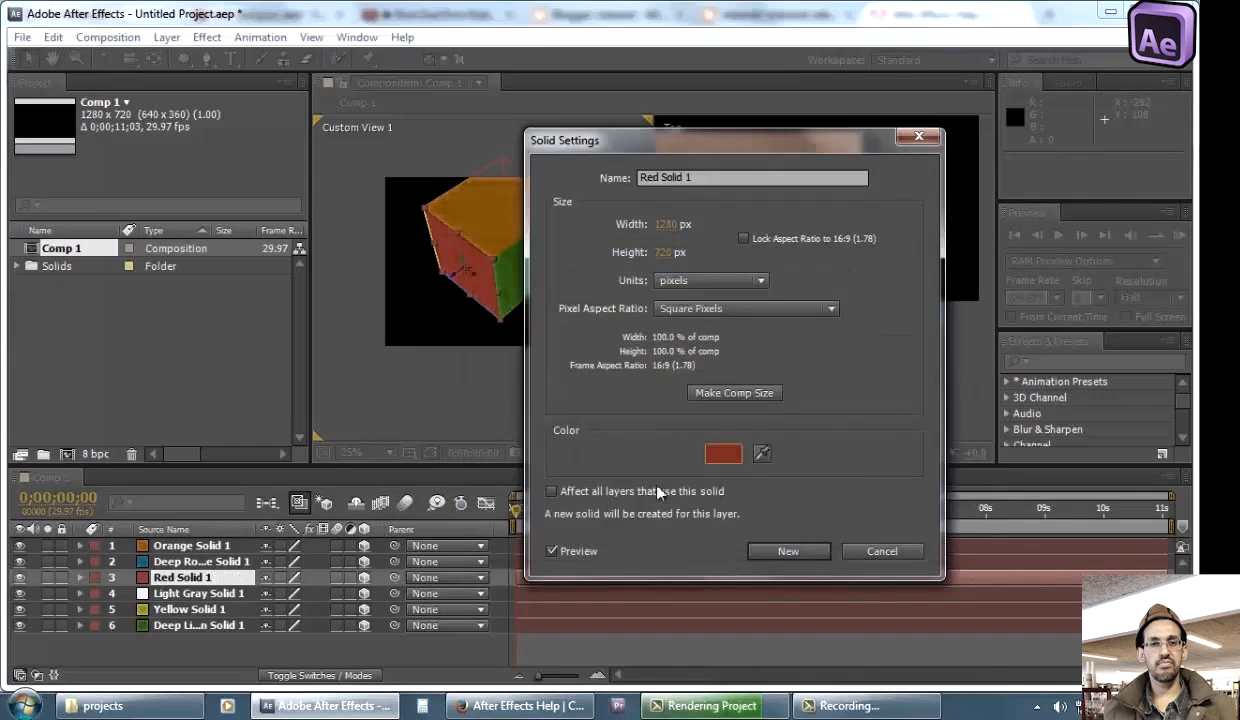
click(786, 551)
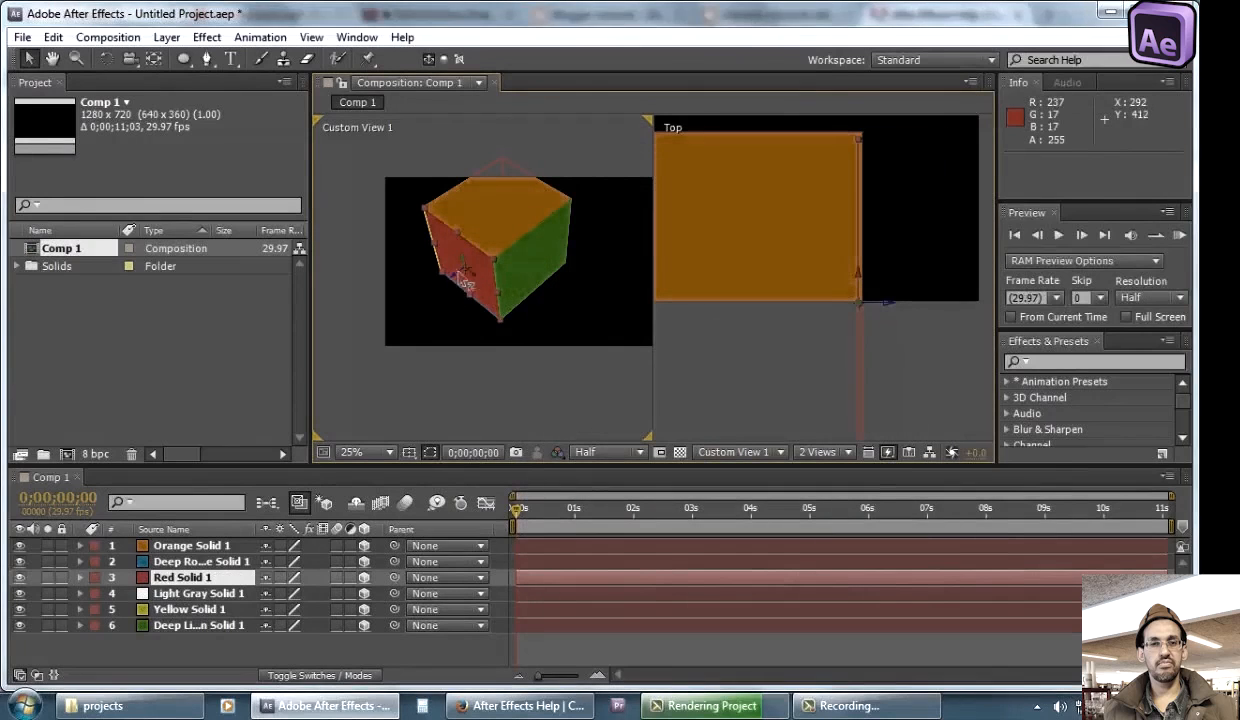
Move the red wall to the opposite side of the cube, at an X position of about 261.4, and deselect it
drag(465, 281, 607, 183)
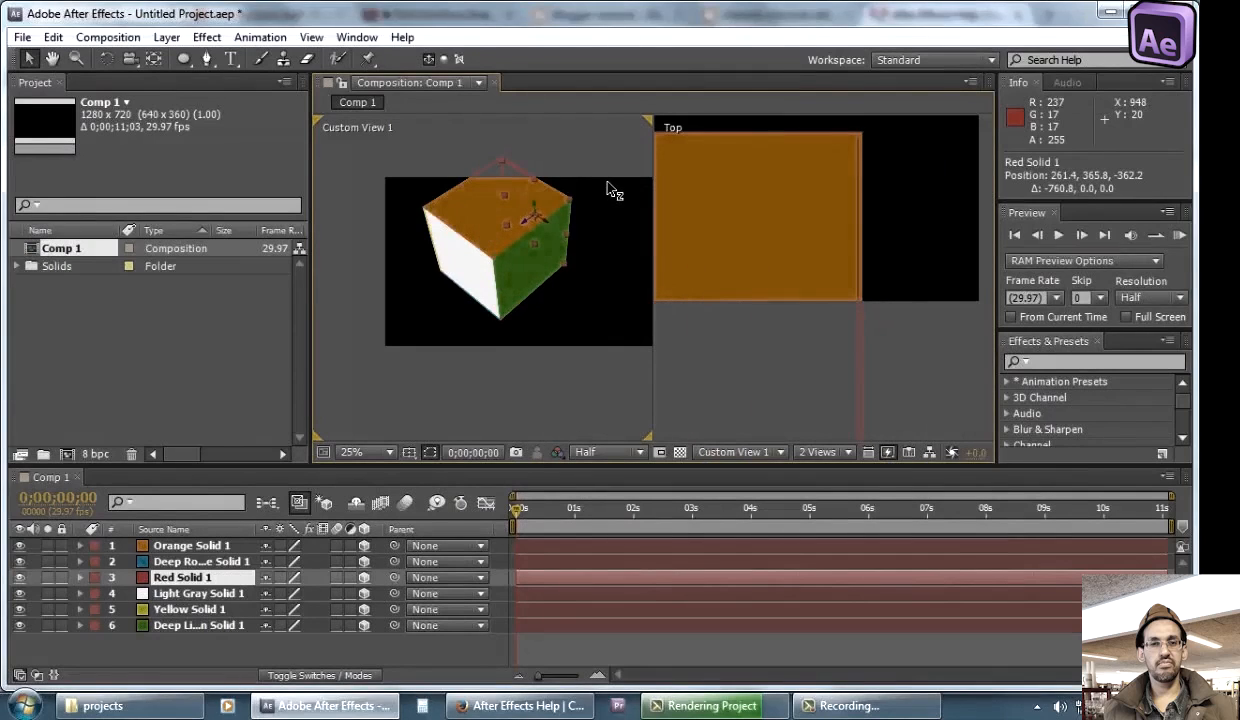
click(534, 398)
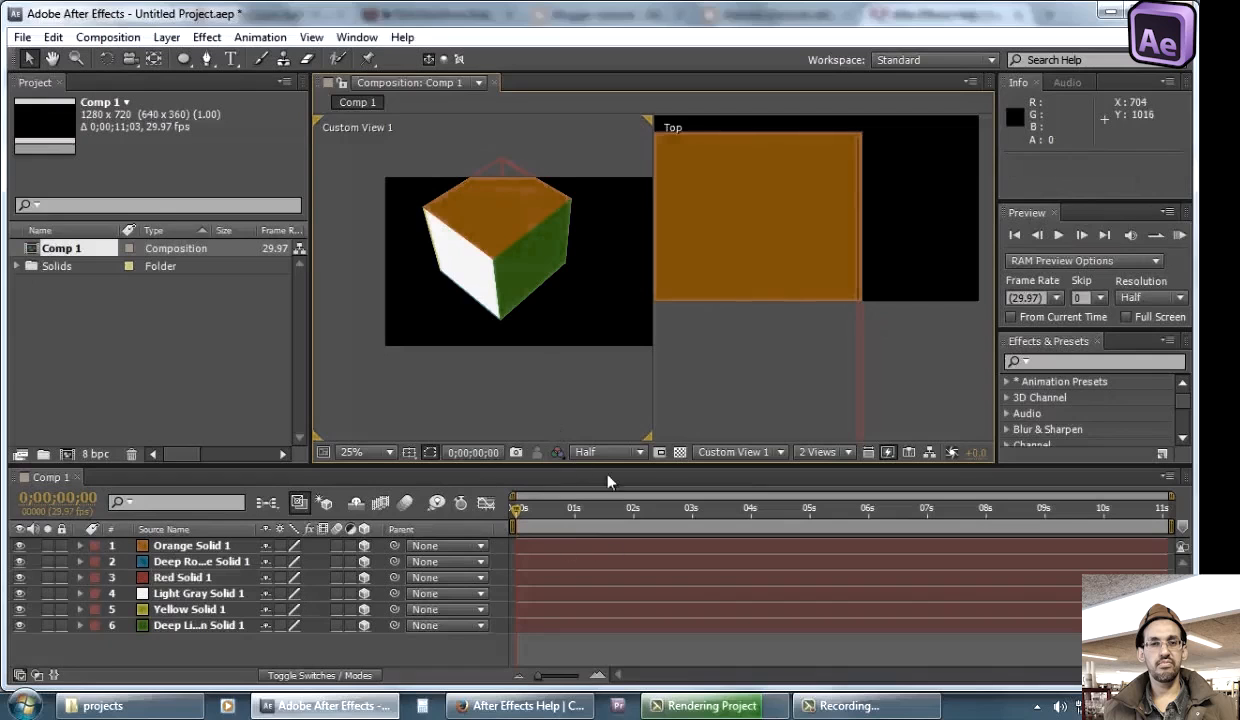
Return to a single view showing Custom View 1 and pan until the cube is centered
click(830, 451)
click(812, 473)
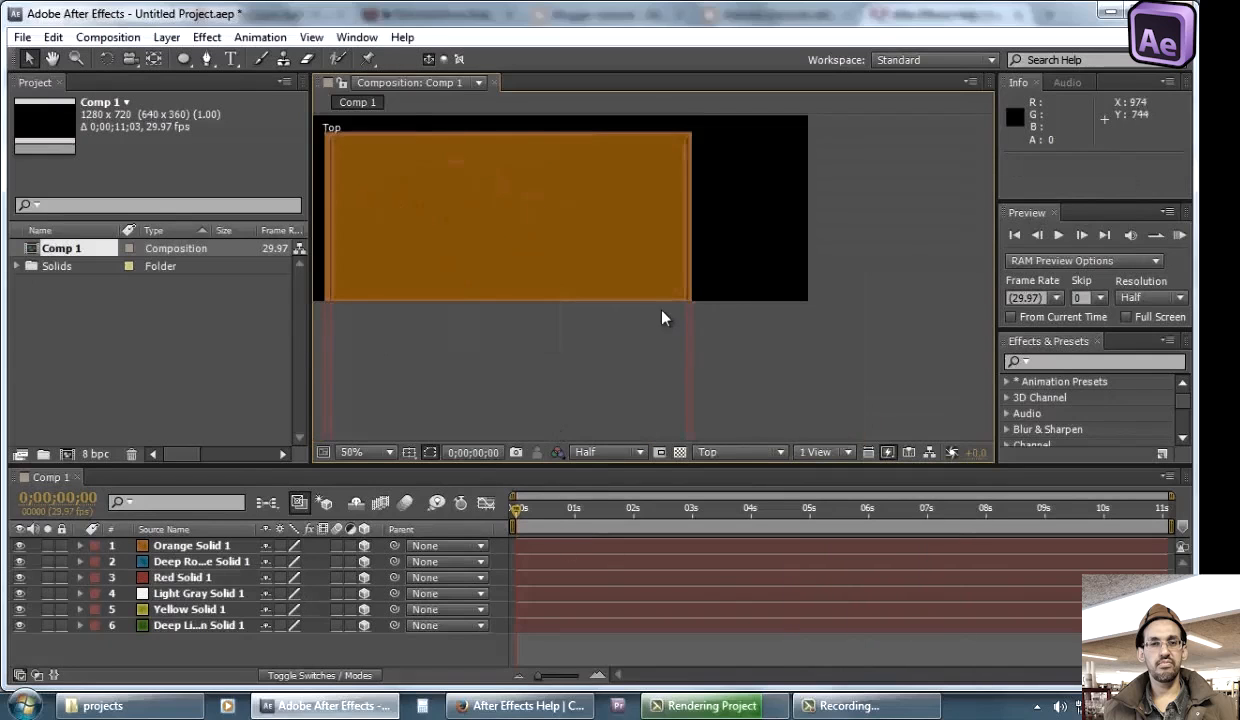
click(712, 452)
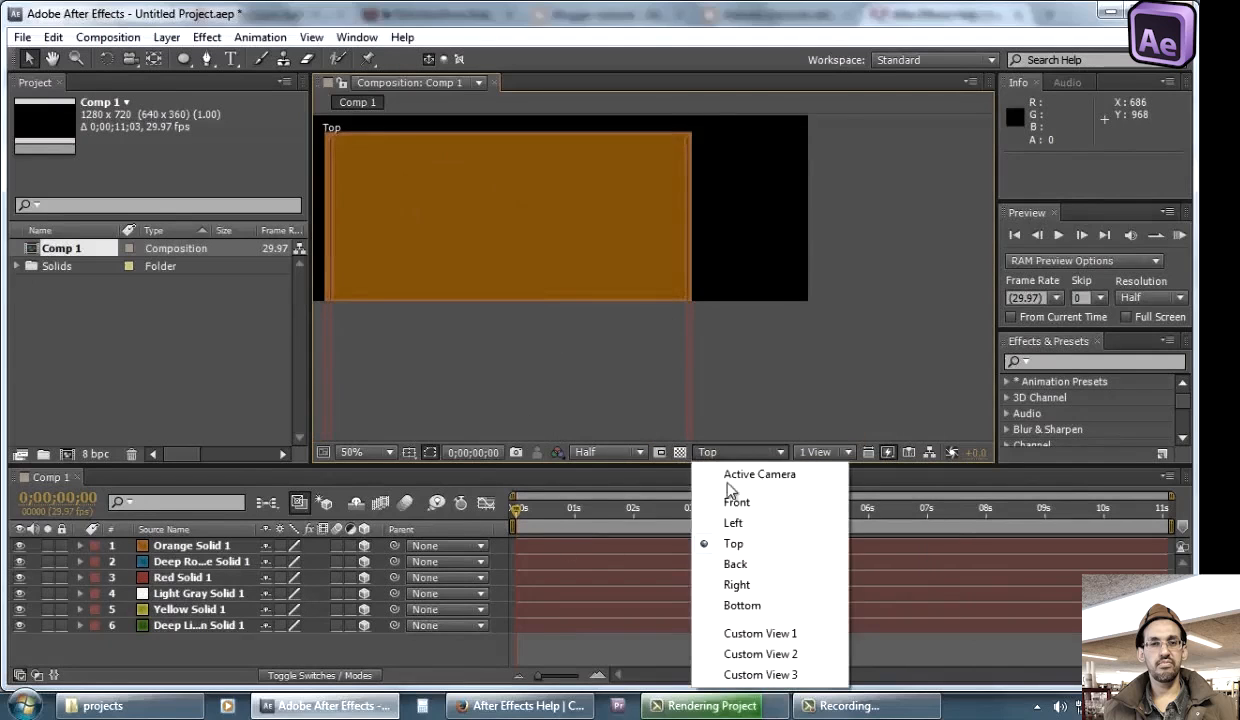
click(765, 634)
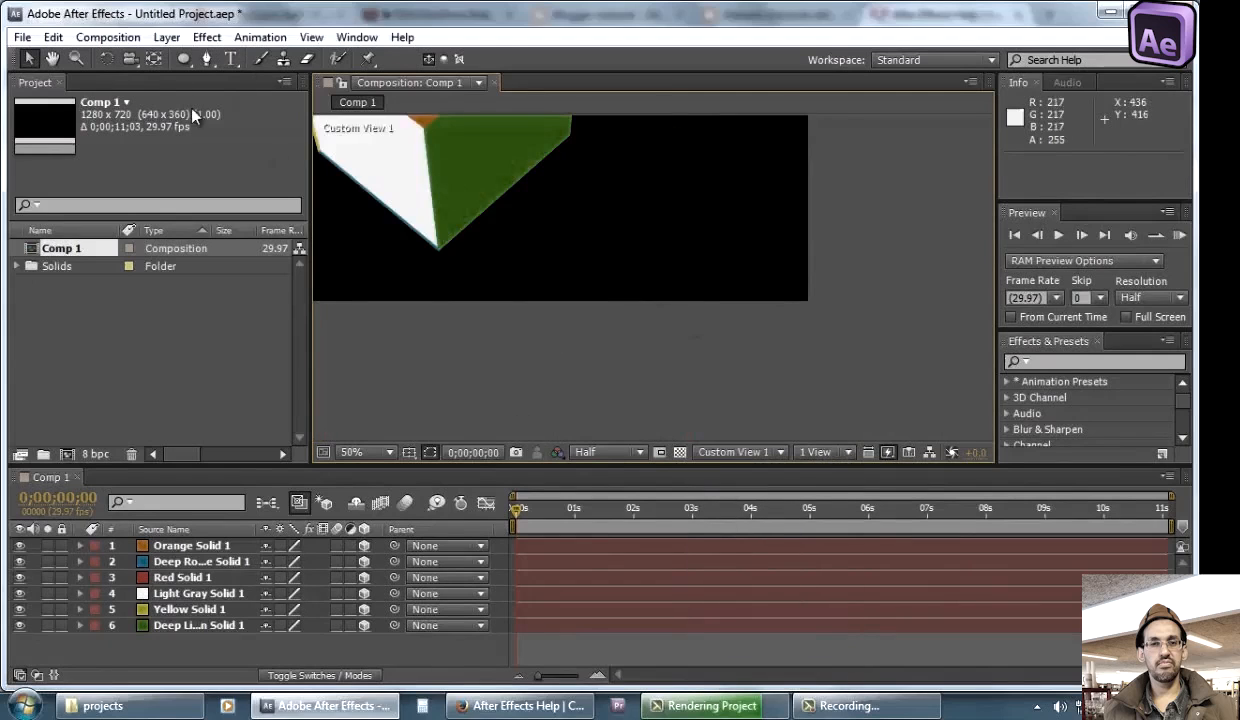
click(52, 60)
drag(568, 208, 694, 374)
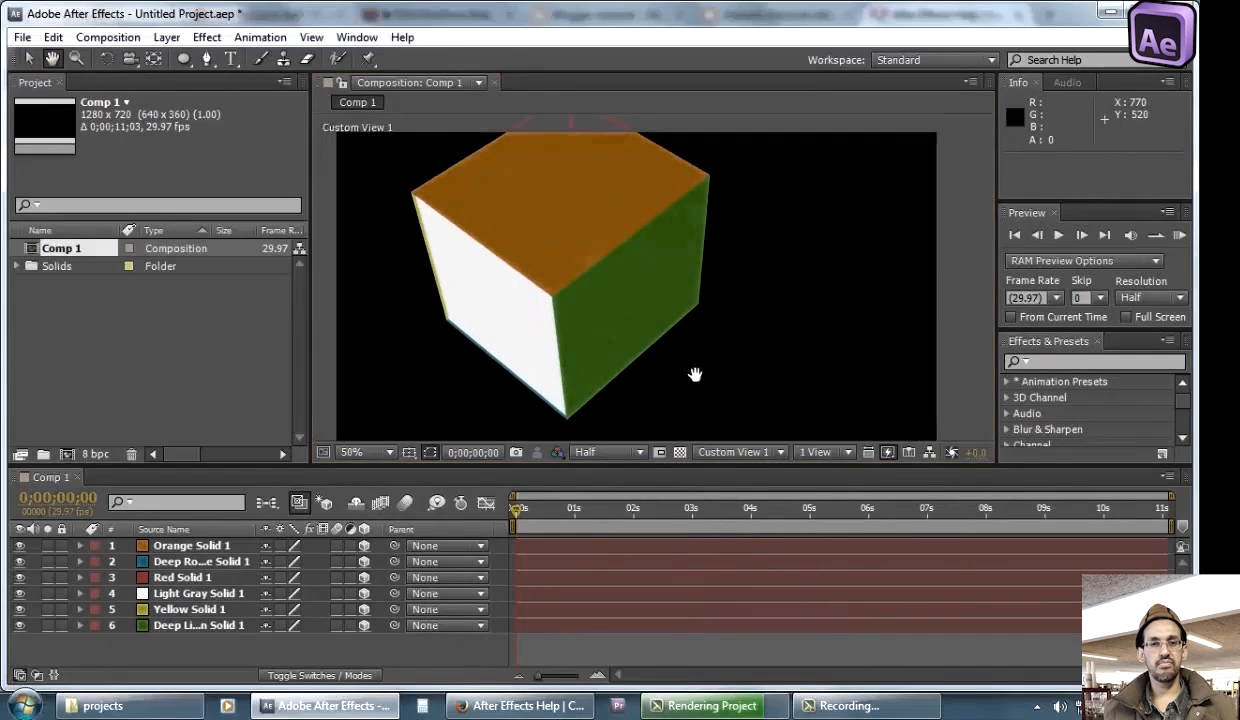
Orbit around the finished cube to examine its colored faces
click(131, 58)
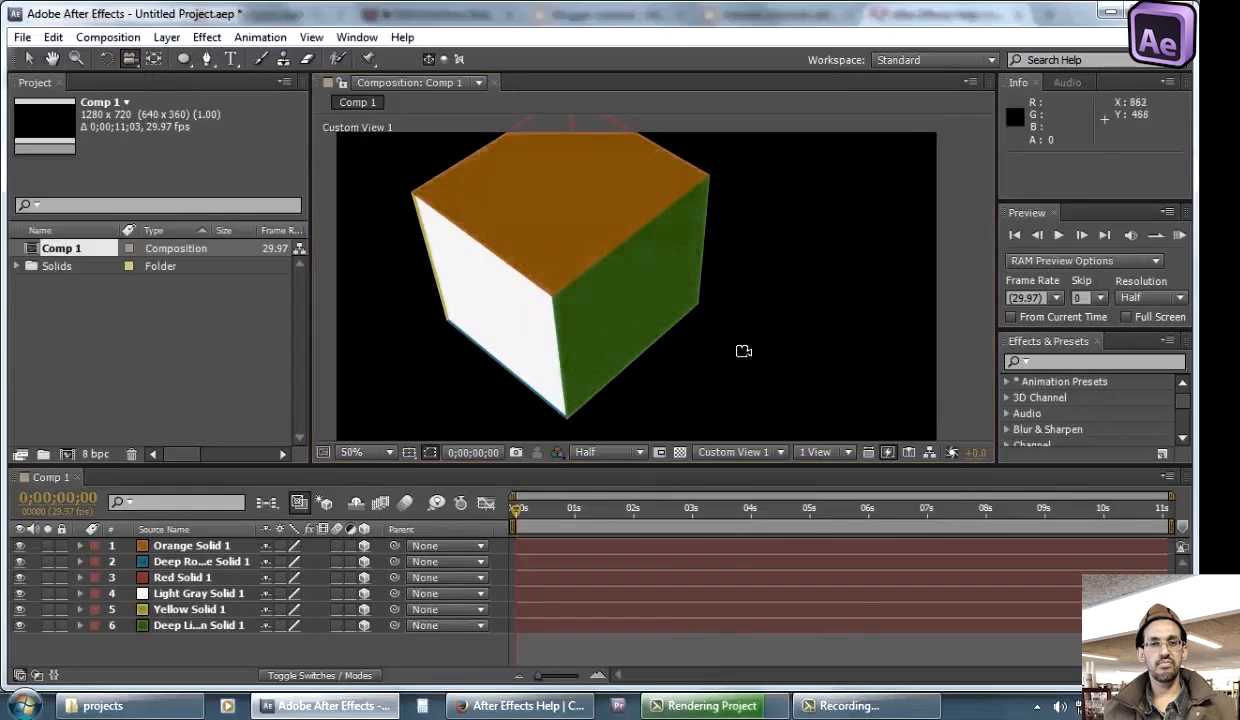
drag(714, 322, 824, 306)
drag(531, 313, 659, 337)
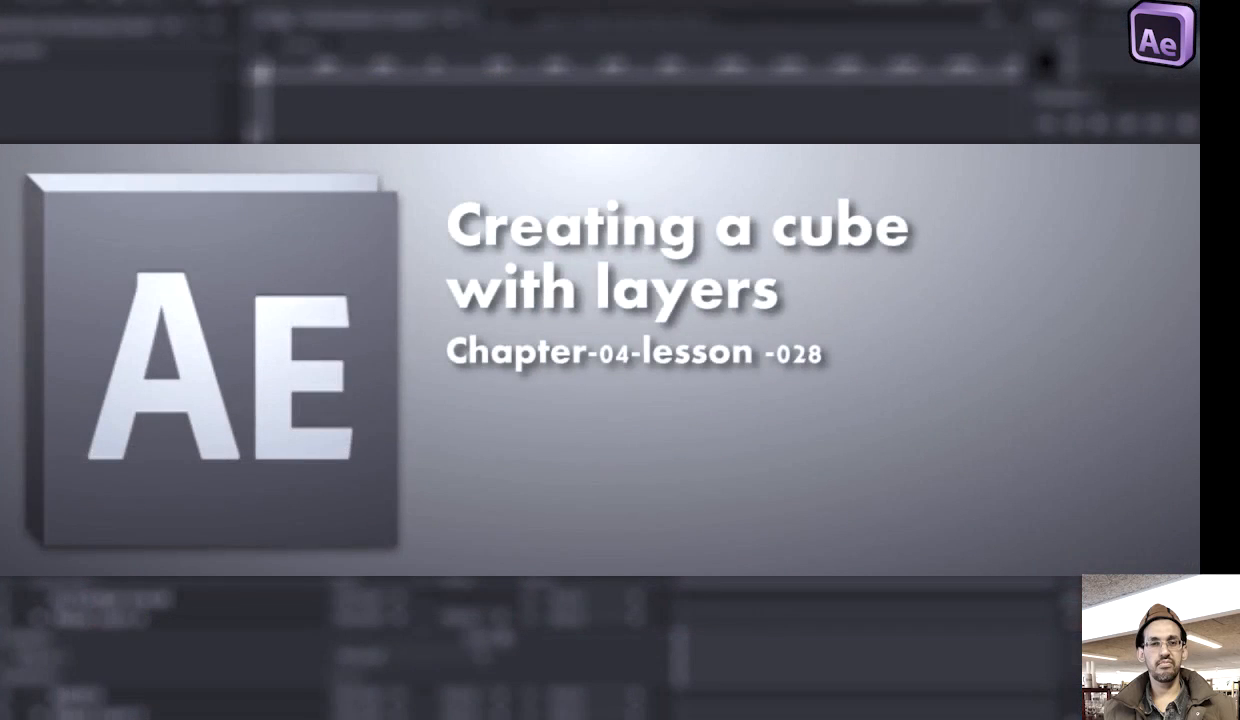